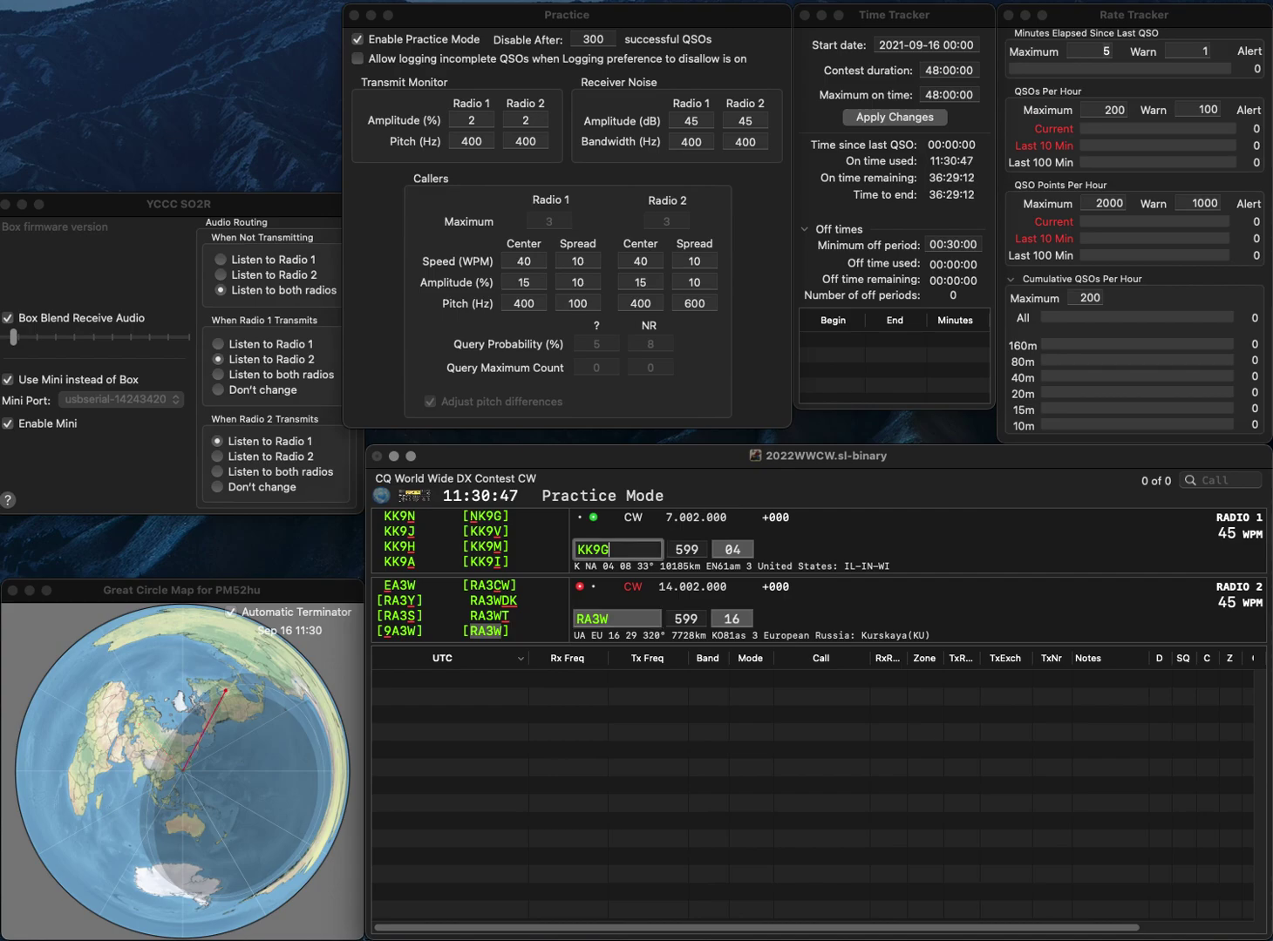
key(BackSpace)
text(O)
key(Return)
key(Down)
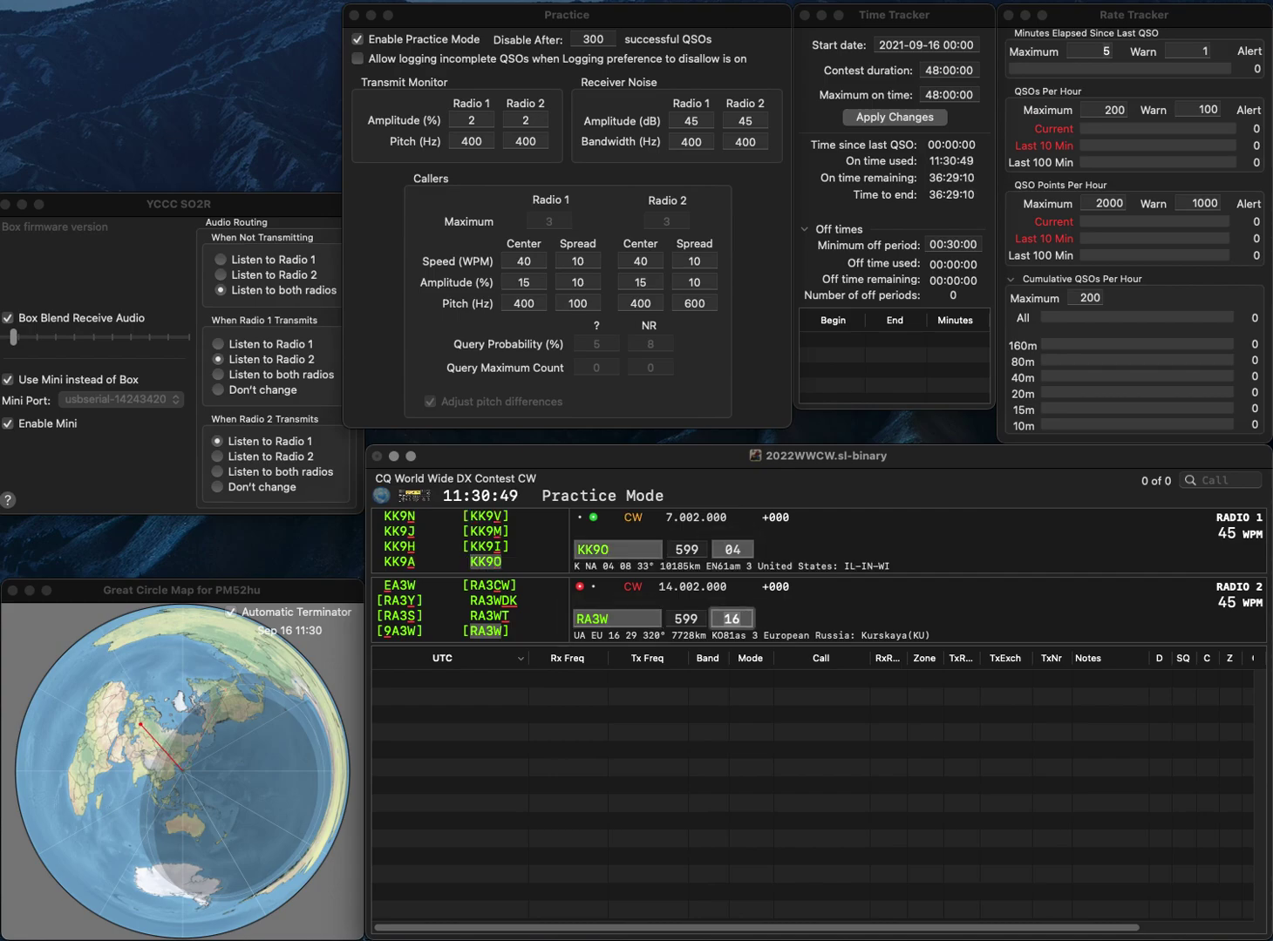
key(Return)
key(Up)
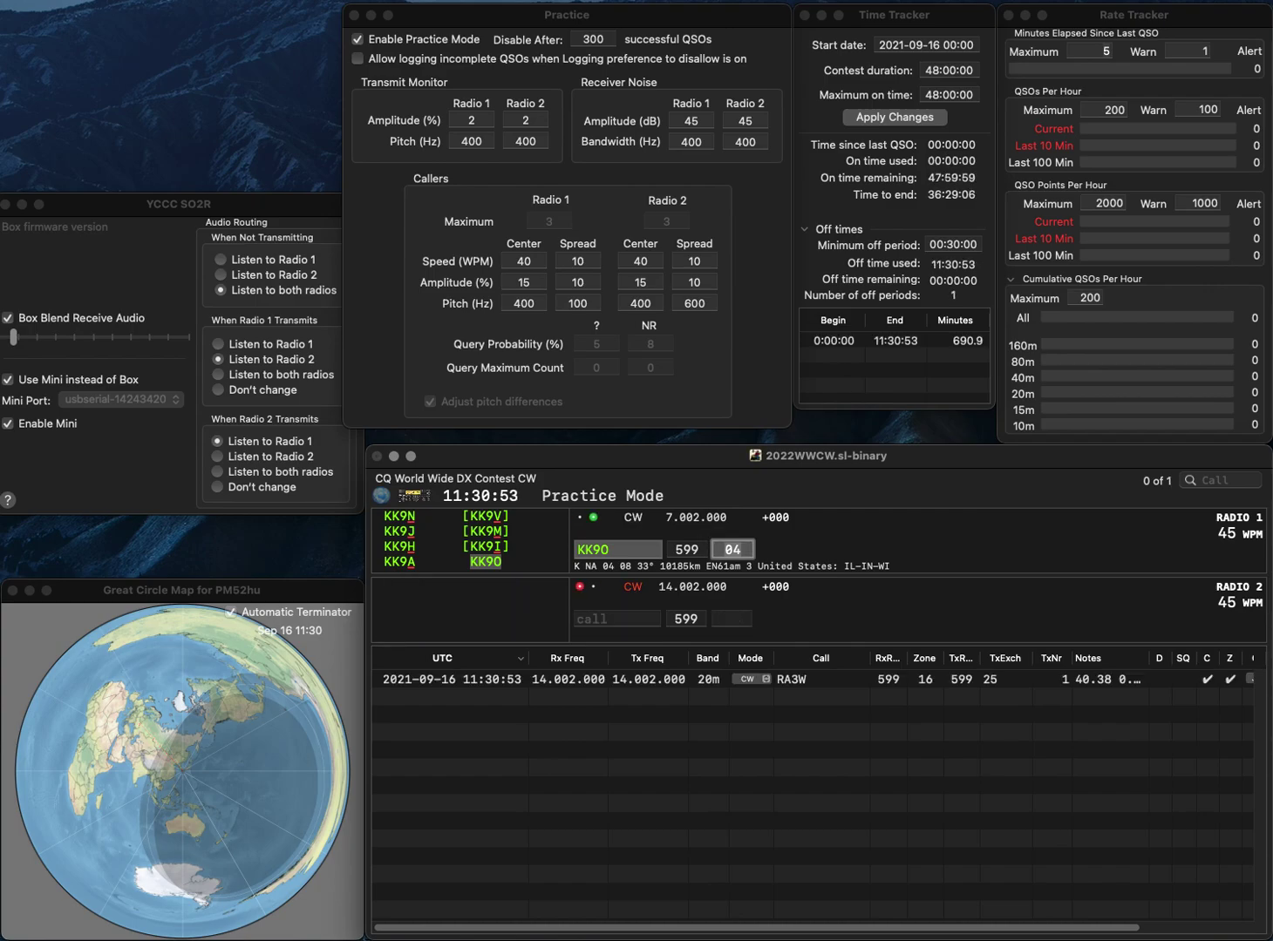
key(Return)
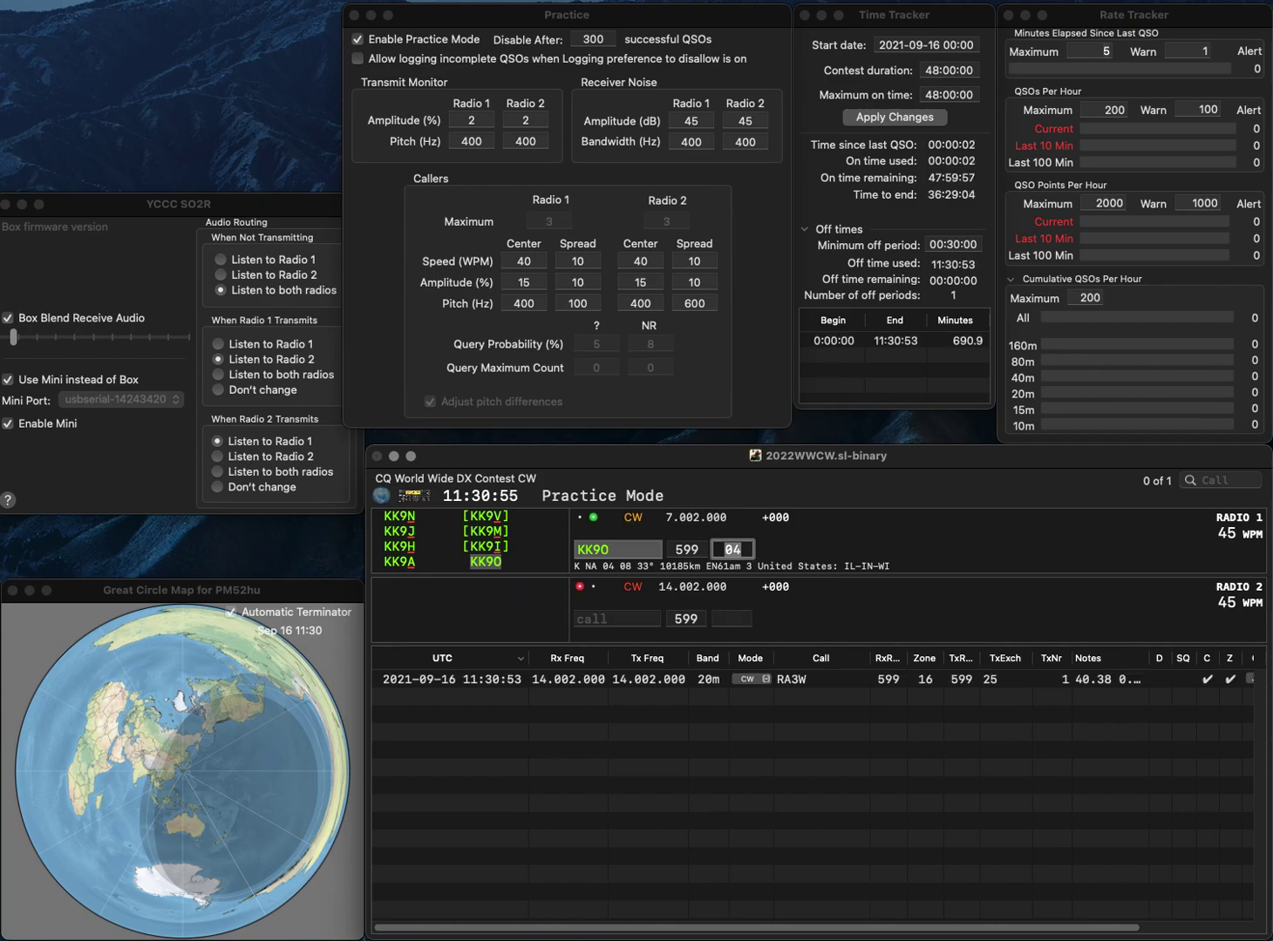
Enter K5AM as the call sign on Radio 2 and send the exchange.
text(K5)
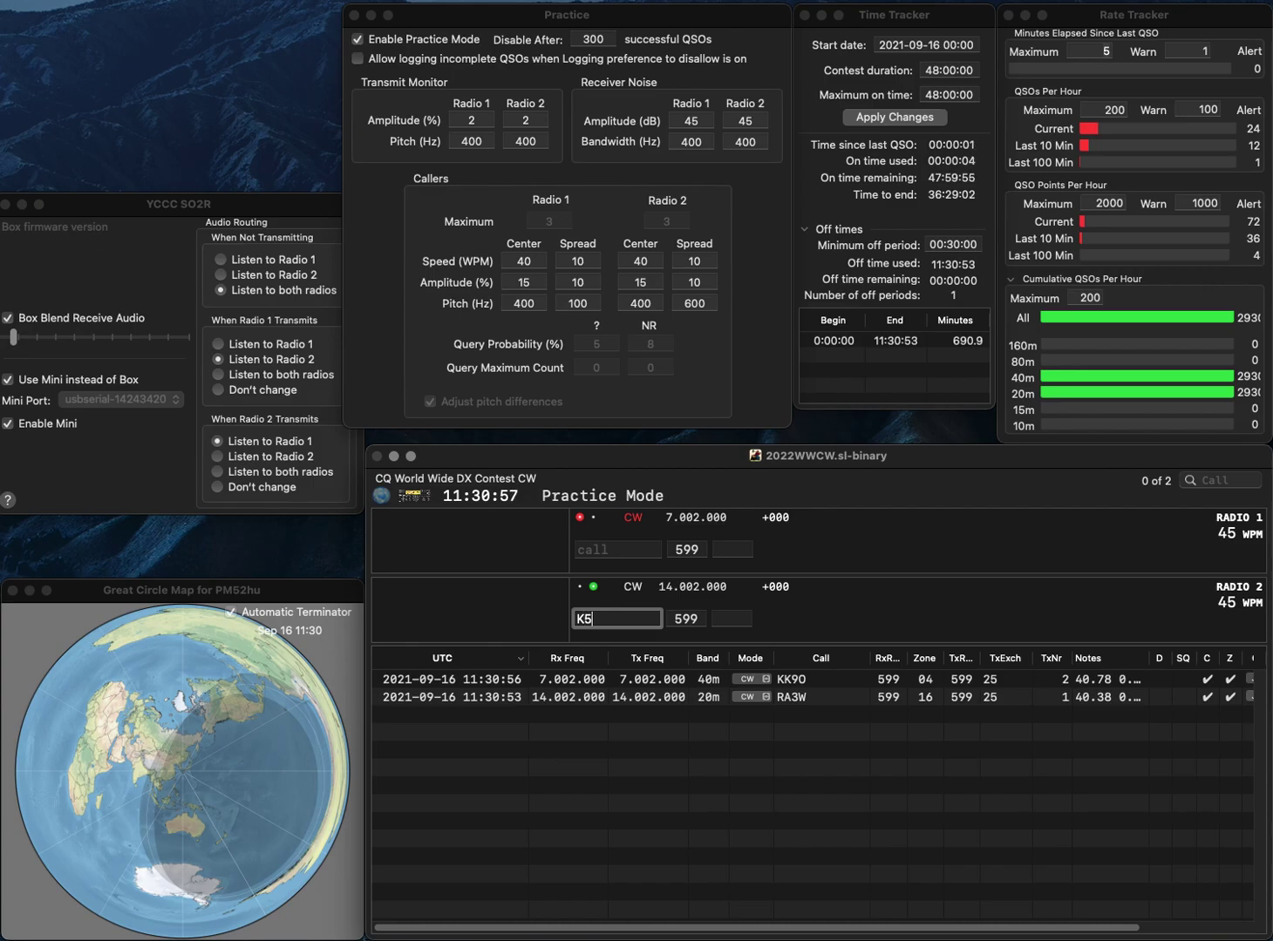
text(AM)
key(Return)
text(3XNI)
key(Home)
text(K)
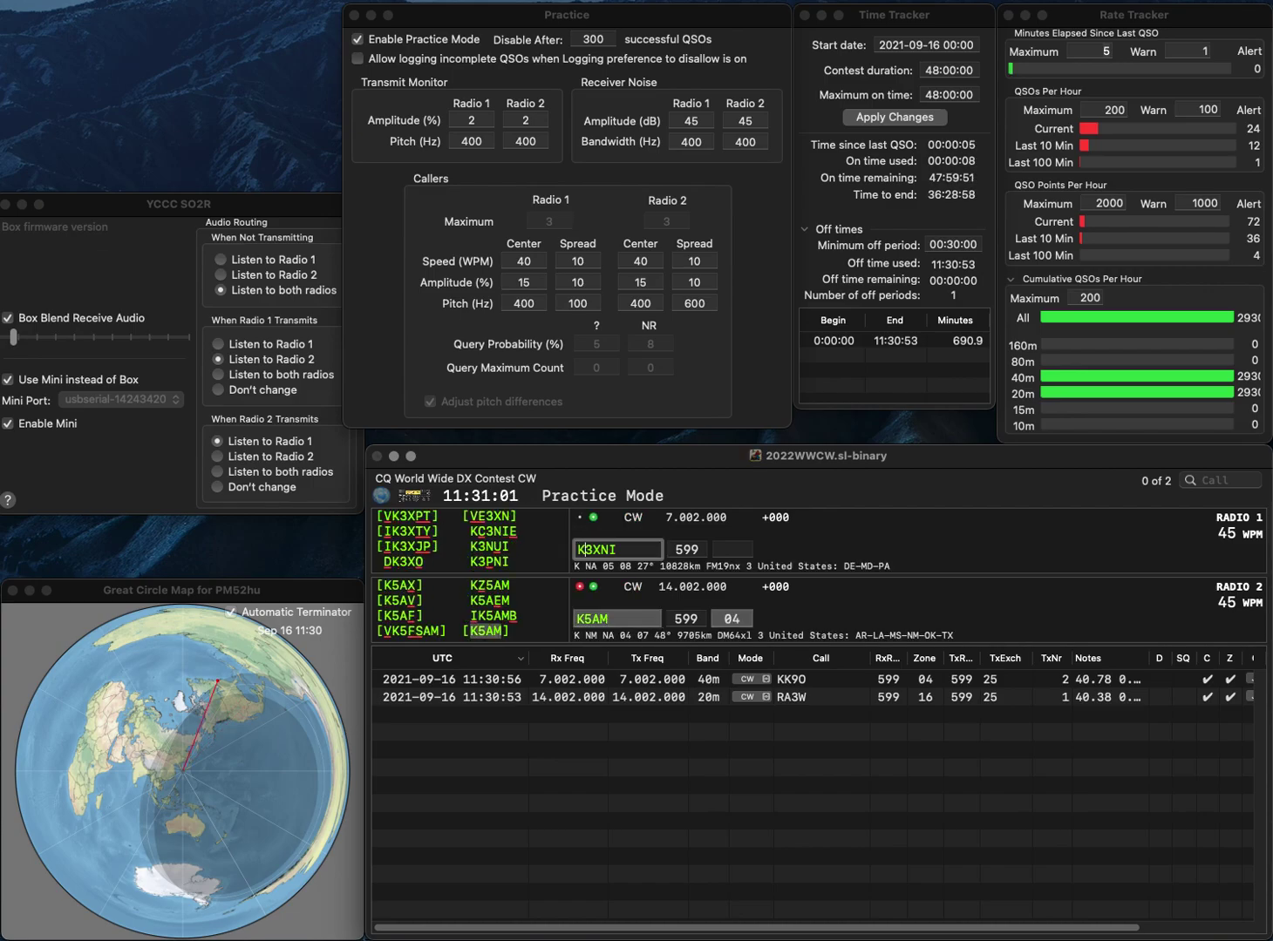
key(Return)
key(Return)
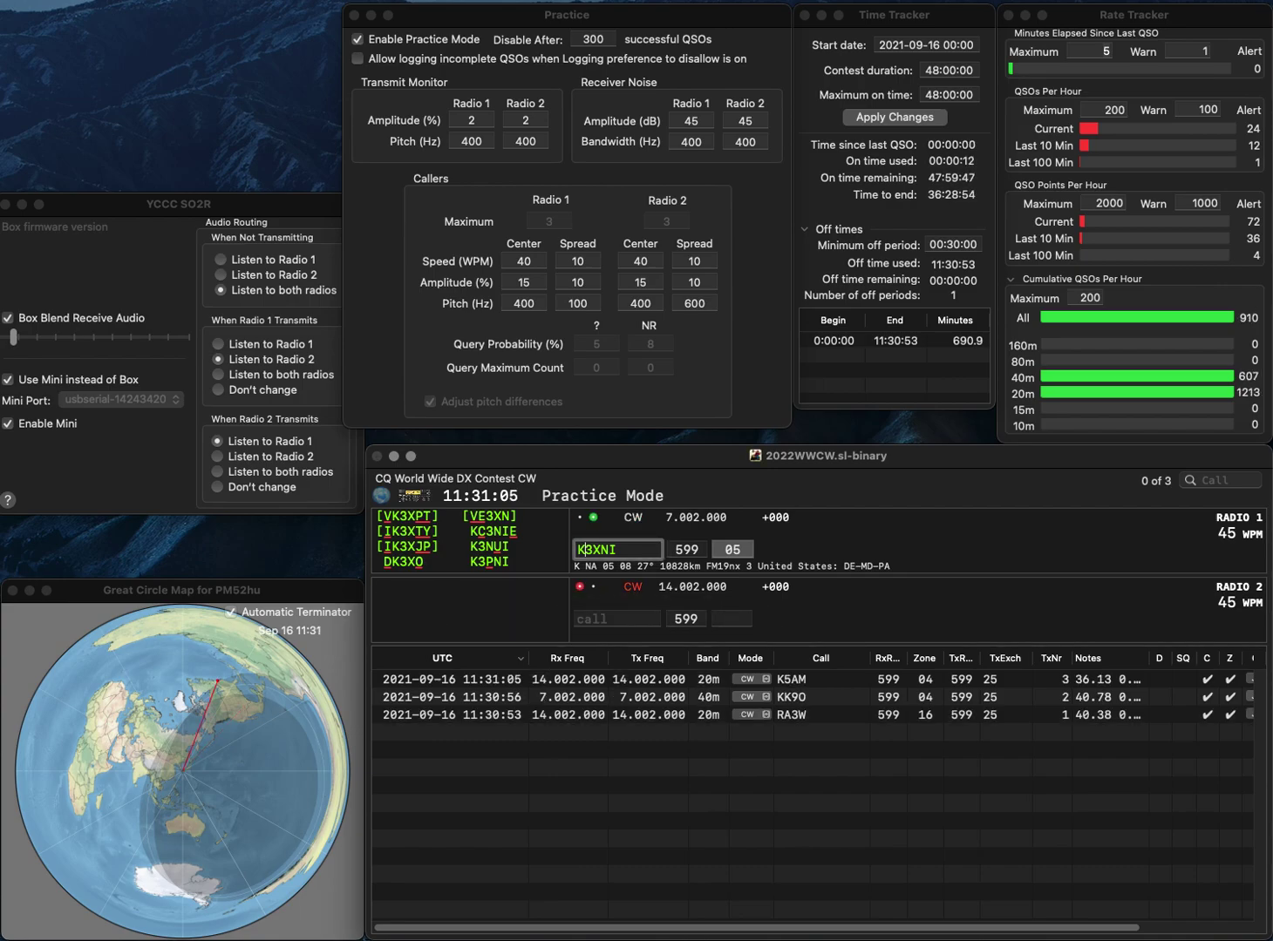
key(BackSpace)
text(VE)
key(Delete)
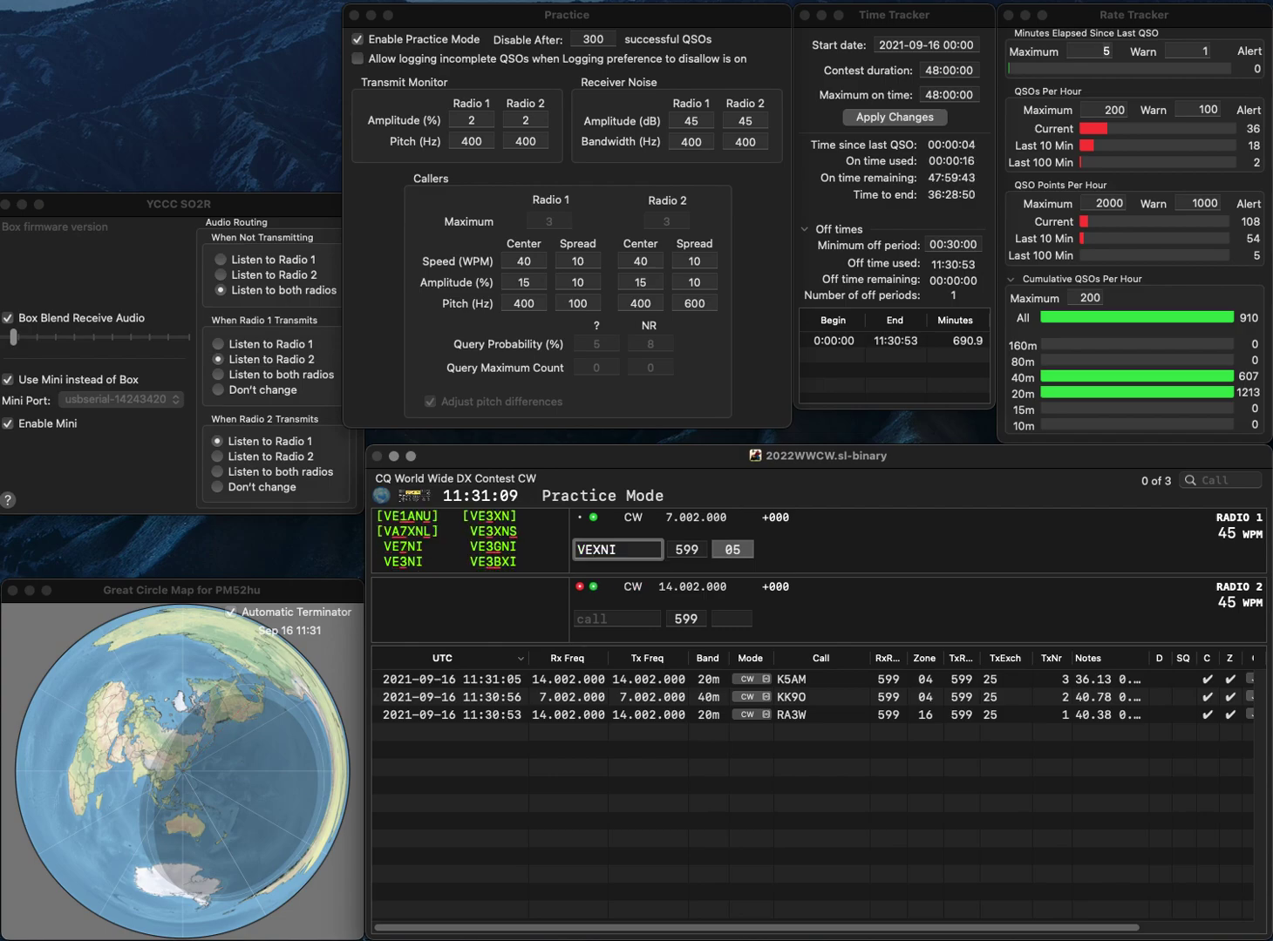
text(3)
key(Return)
text(DM)
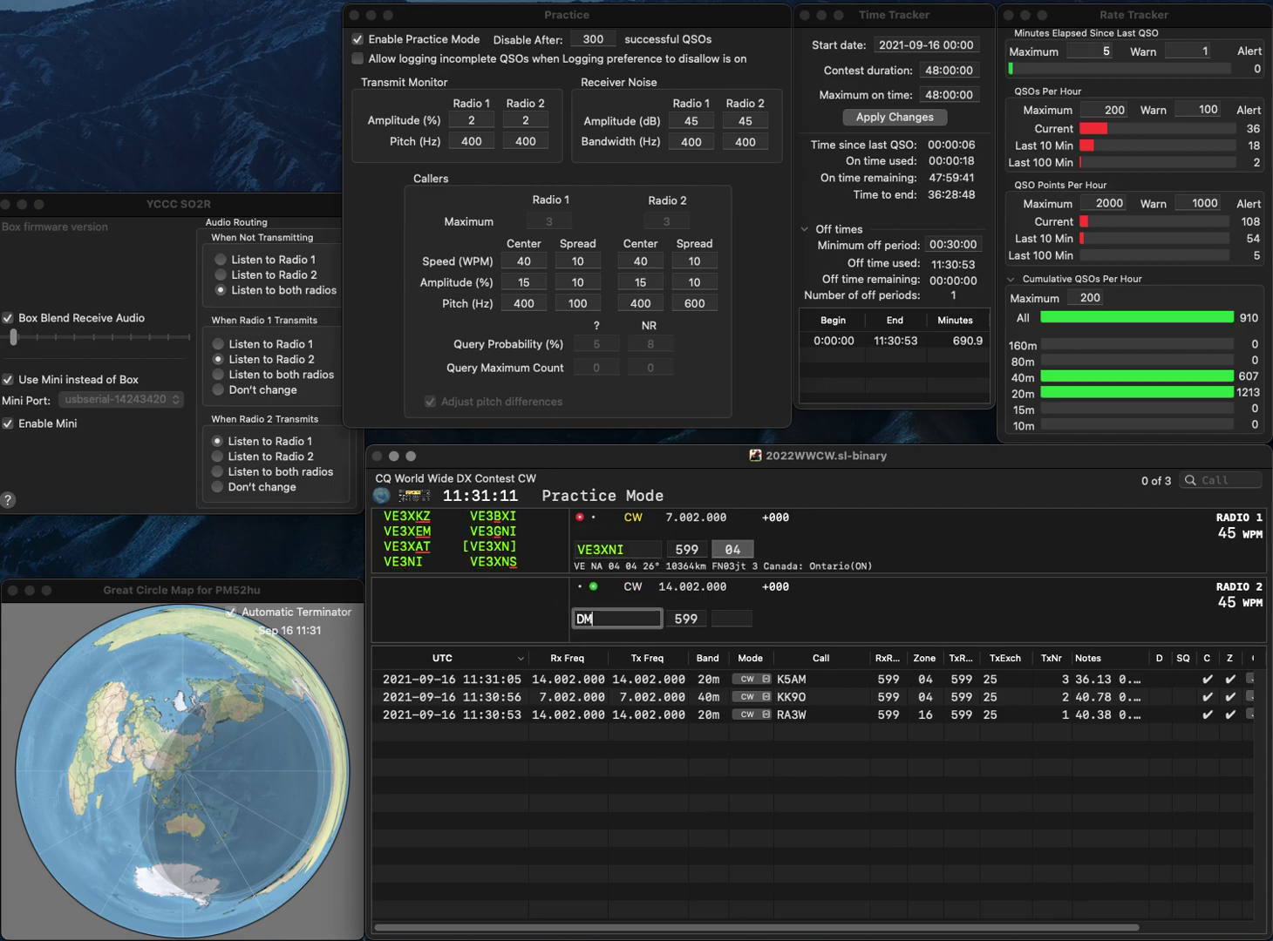
text(5EME)
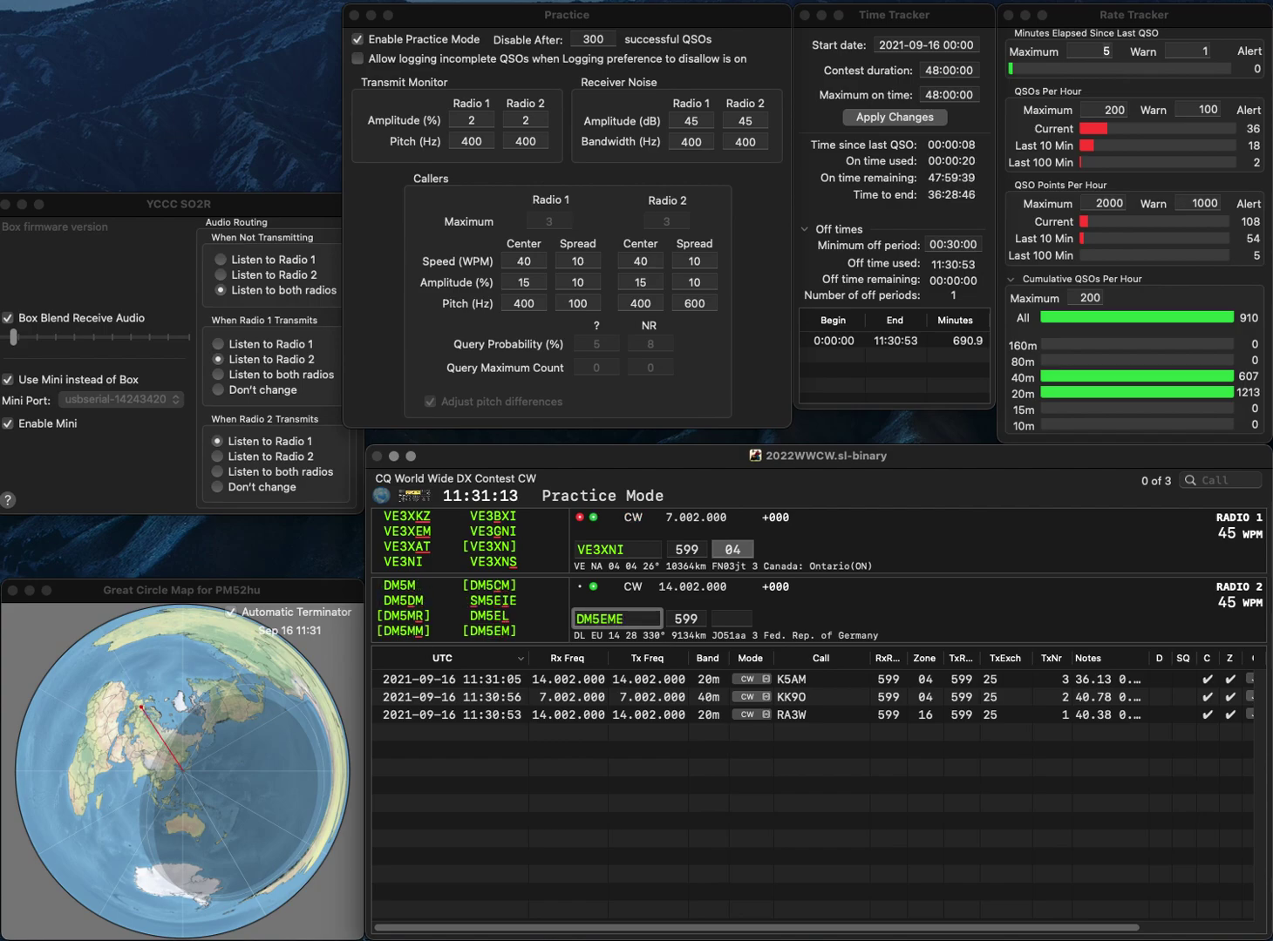
key(Return)
key(Return)
text(XNI)
key(BackSpace)
text(S)
key(Return)
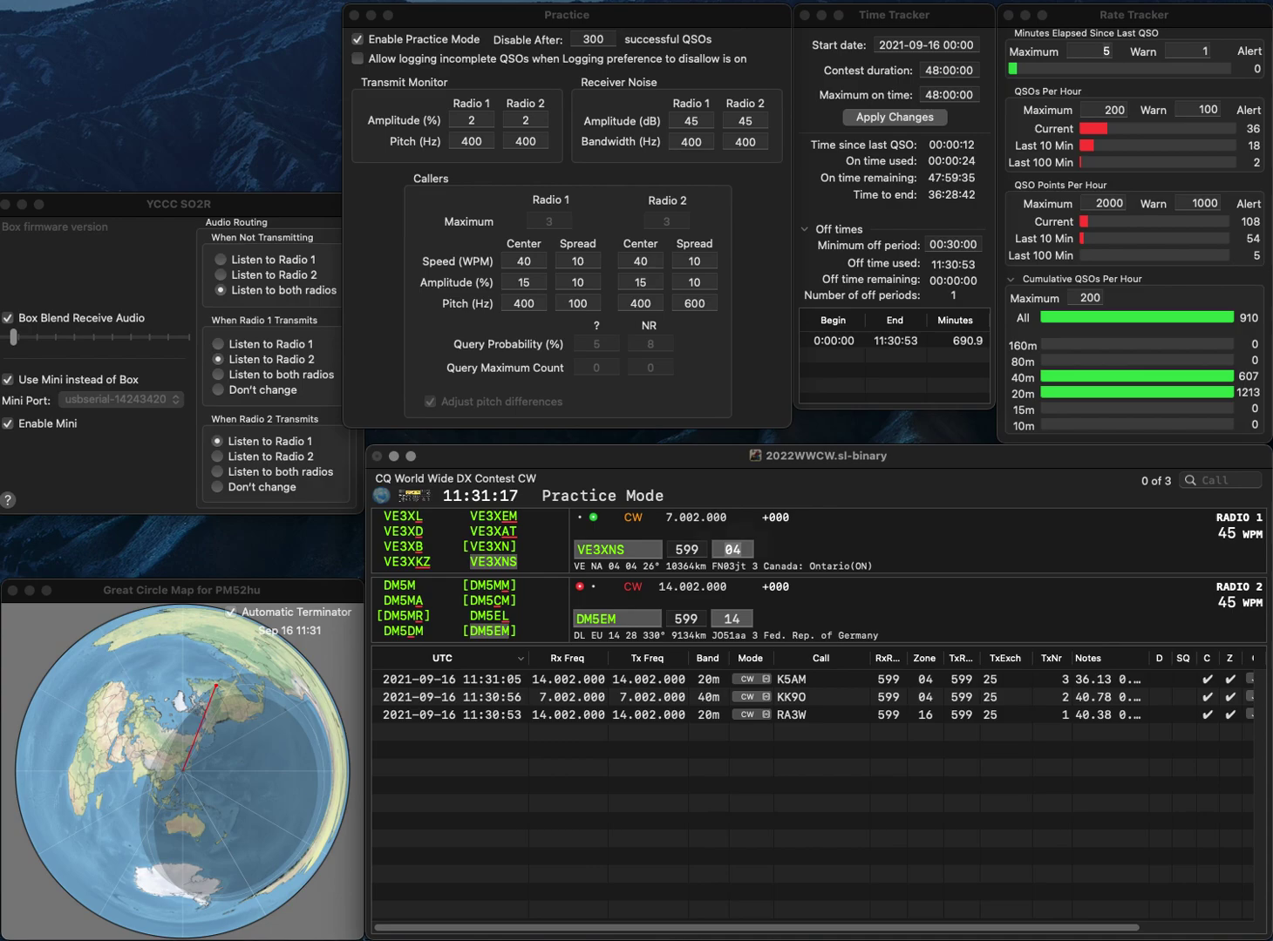
key(Return)
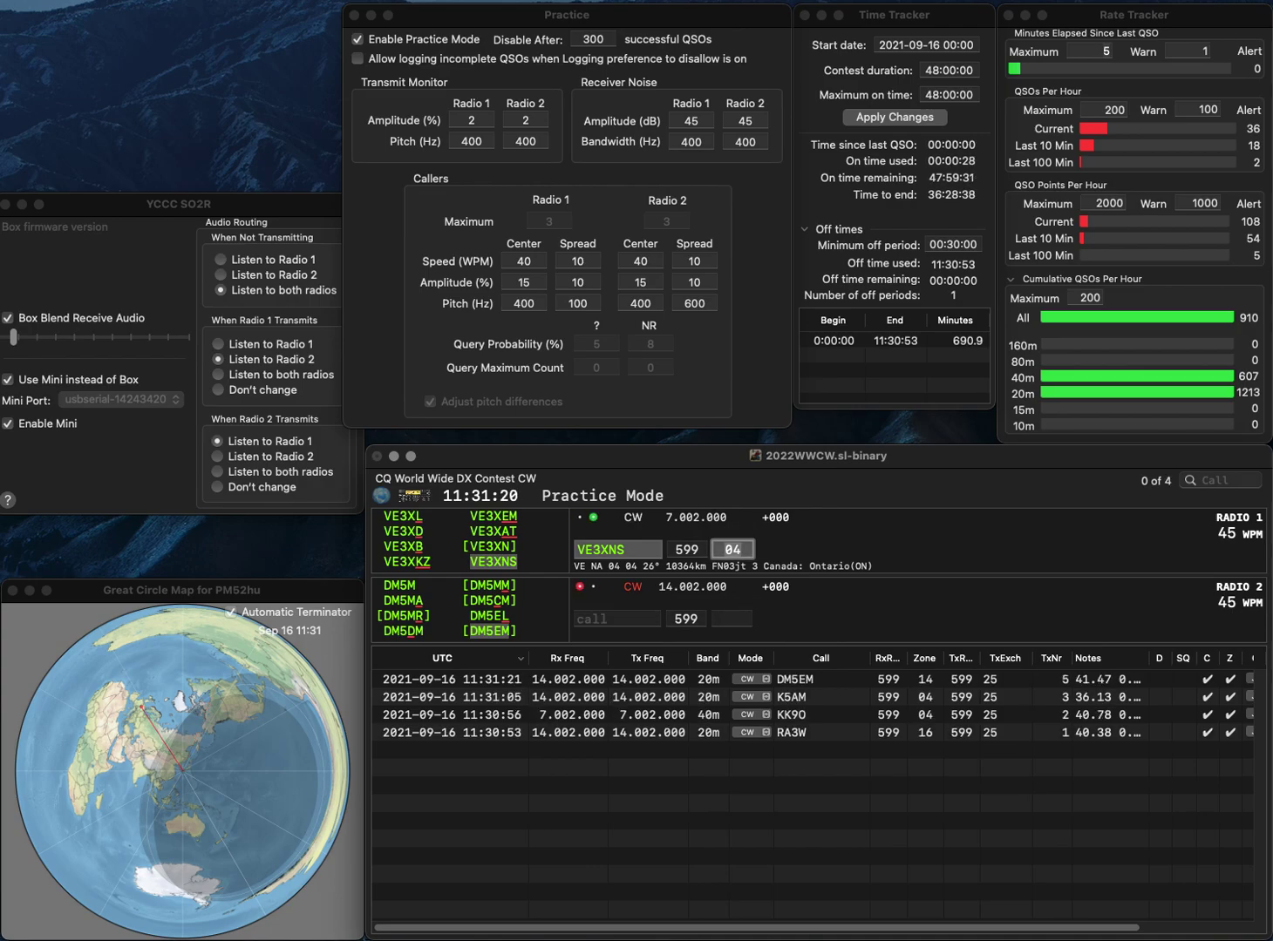
key(Return)
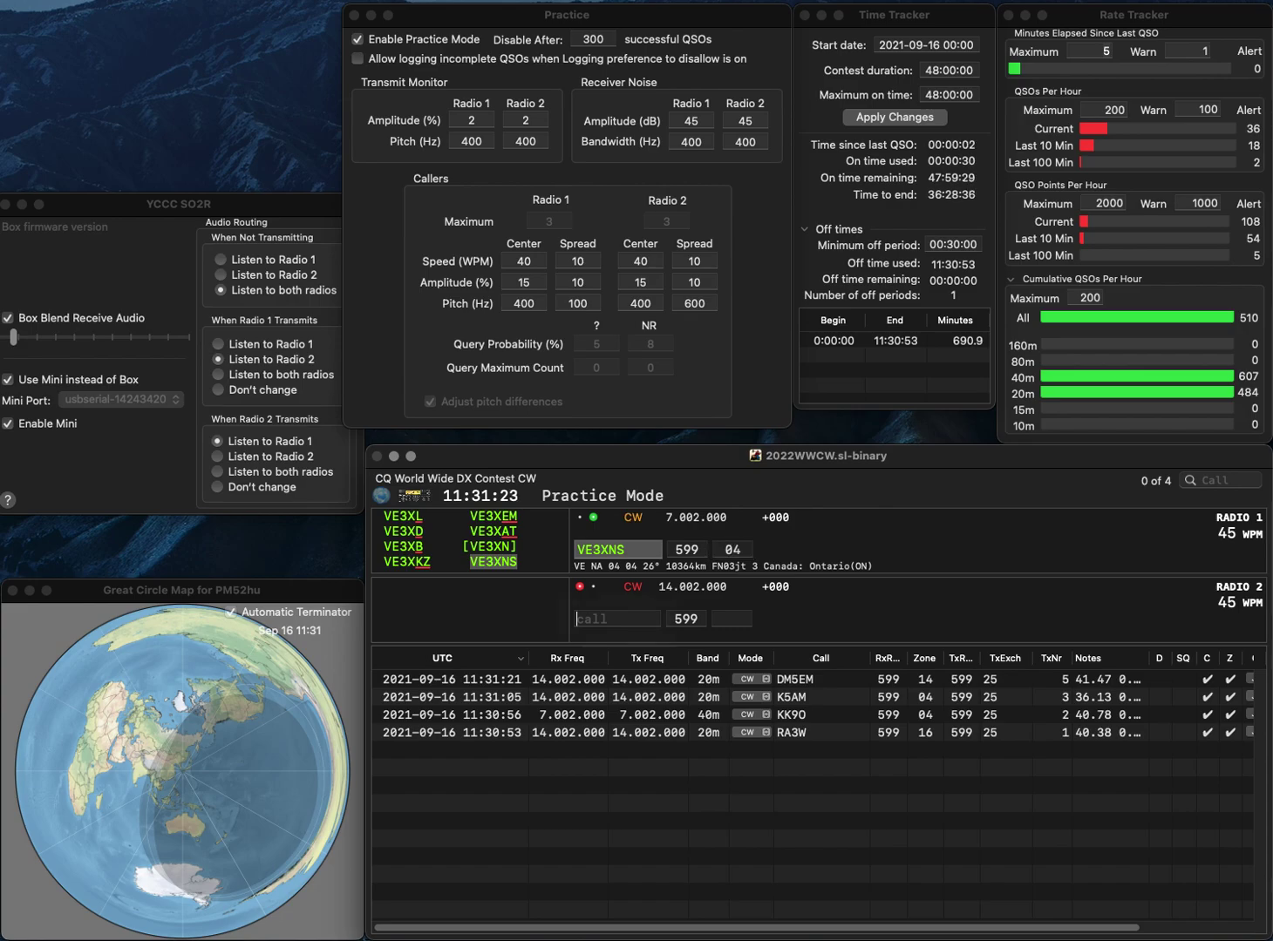
text(DK)
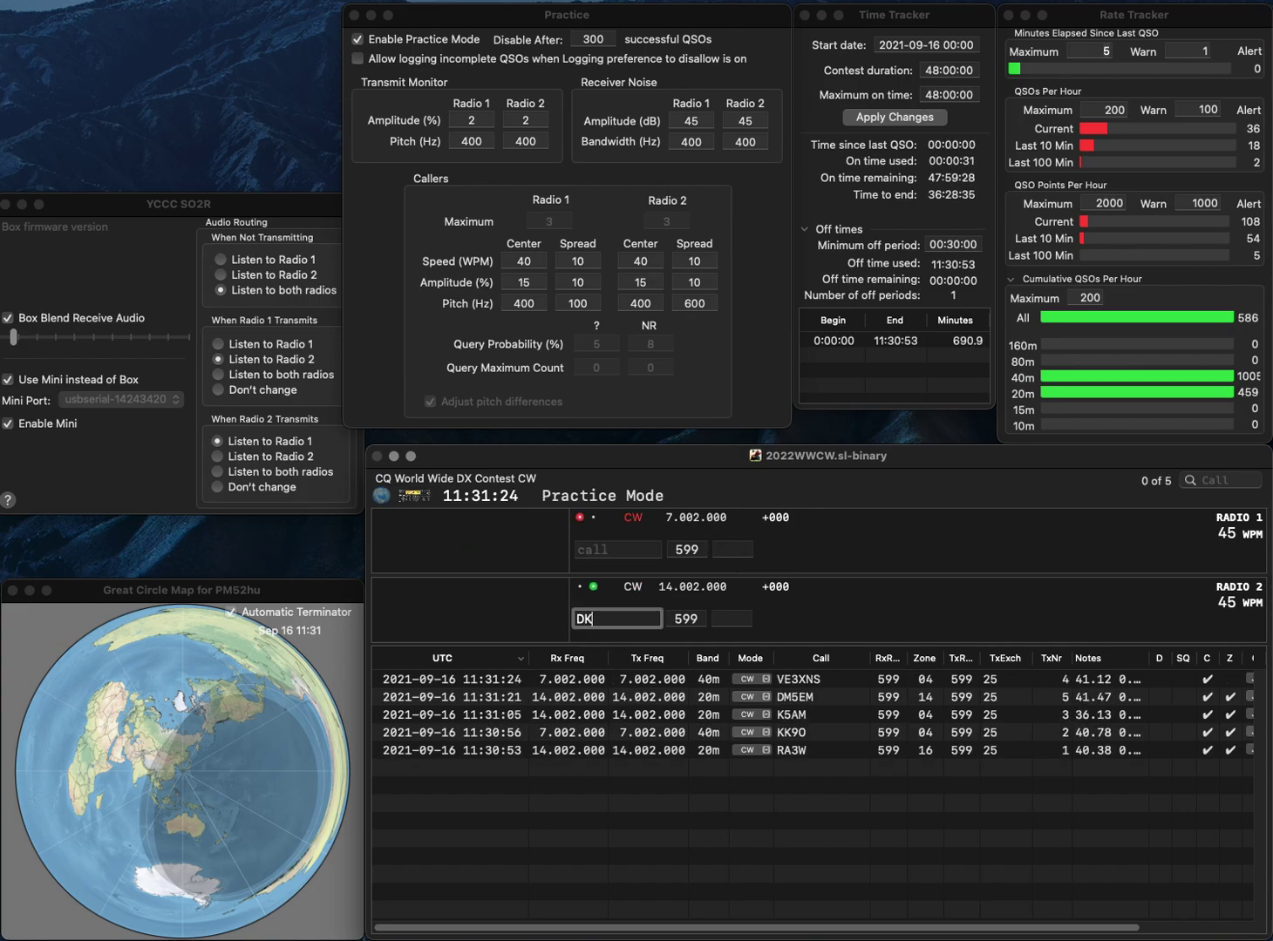
text(5TRI)
key(Return)
text(K3WWP)
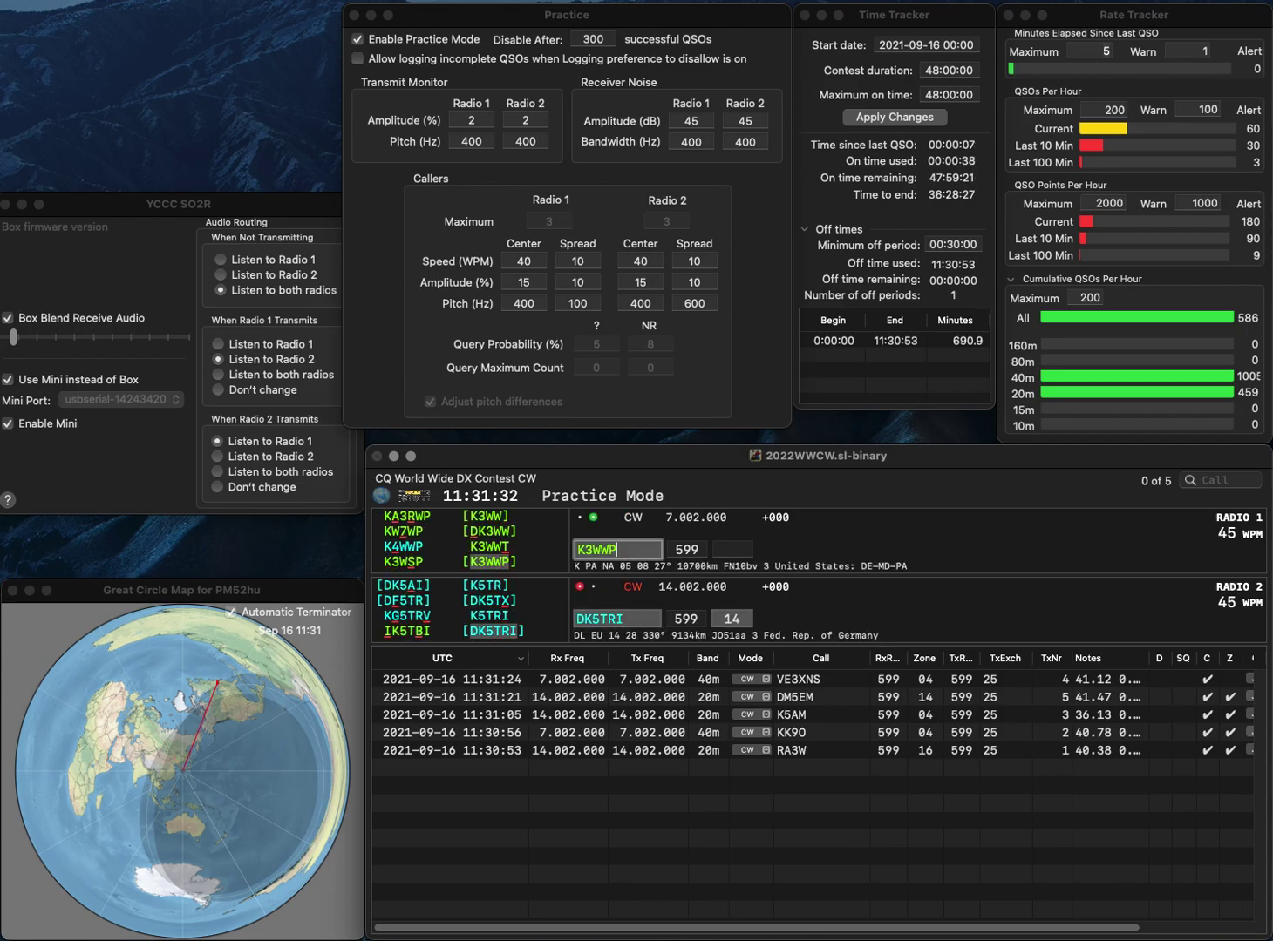
key(Return)
key(Tab)
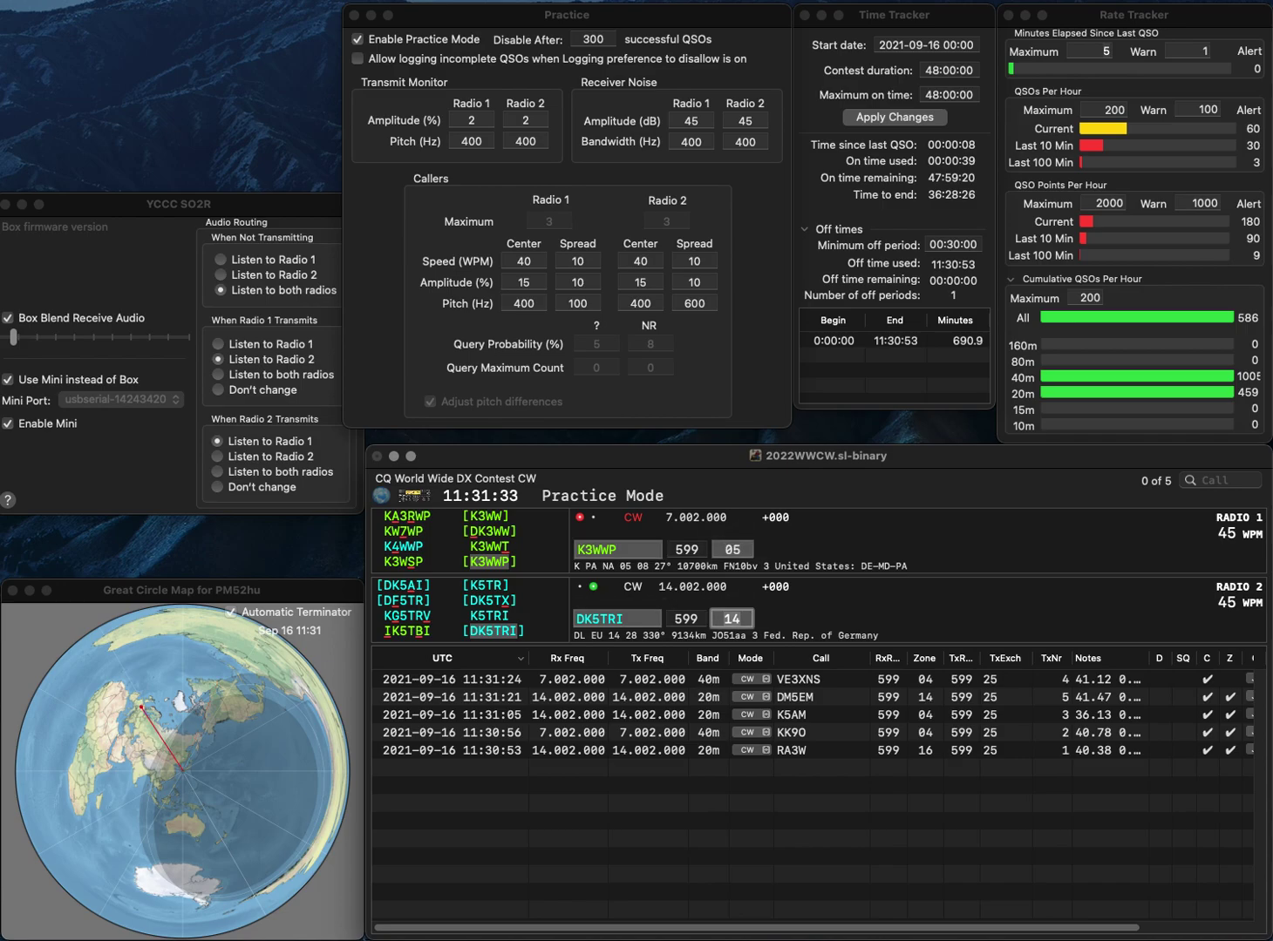
key(Return)
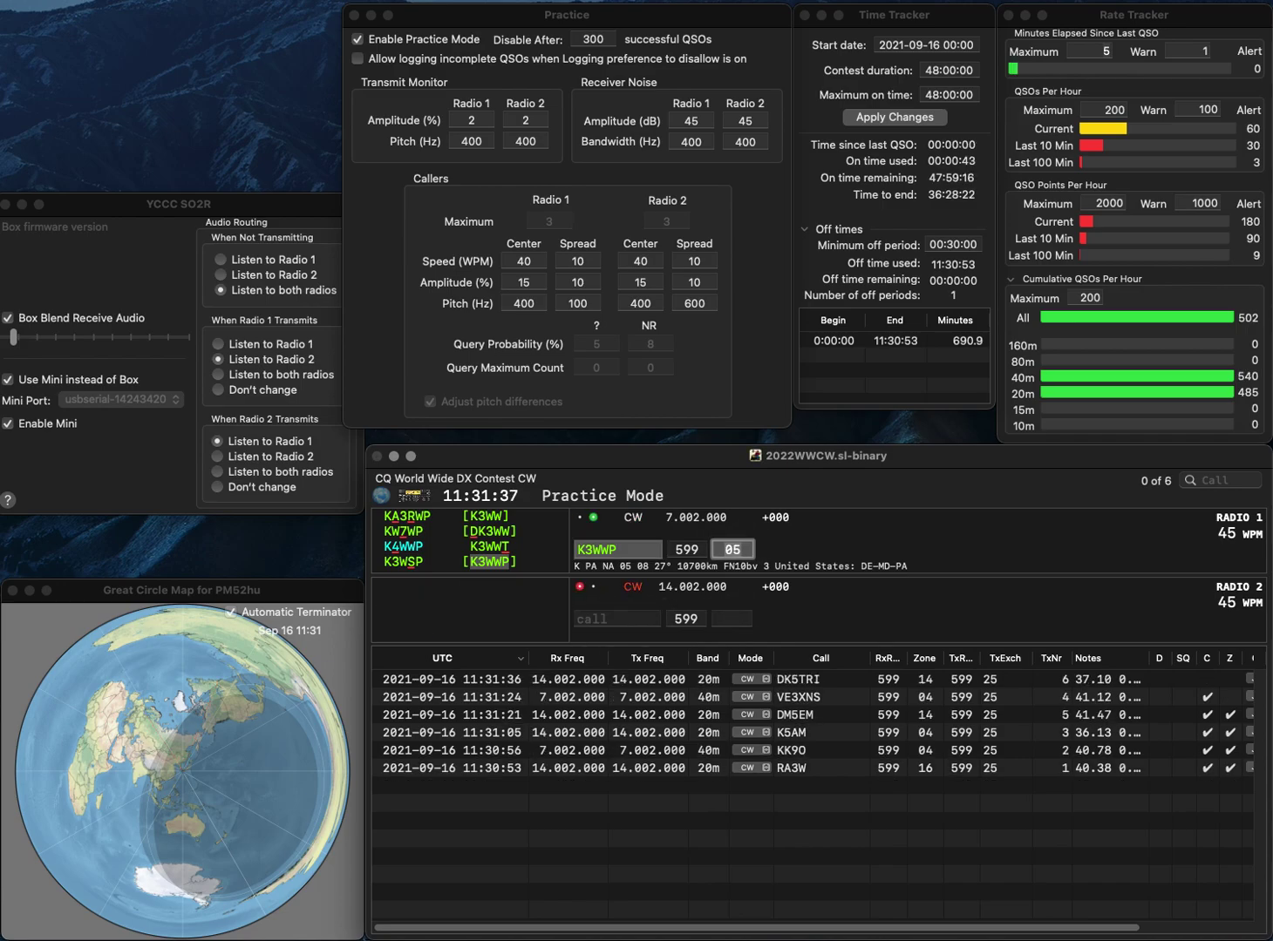
key(Return)
Enter and log contacts with IQ1LA on Radio 2 and WA2IVD on Radio 1.
text(IQ1LA)
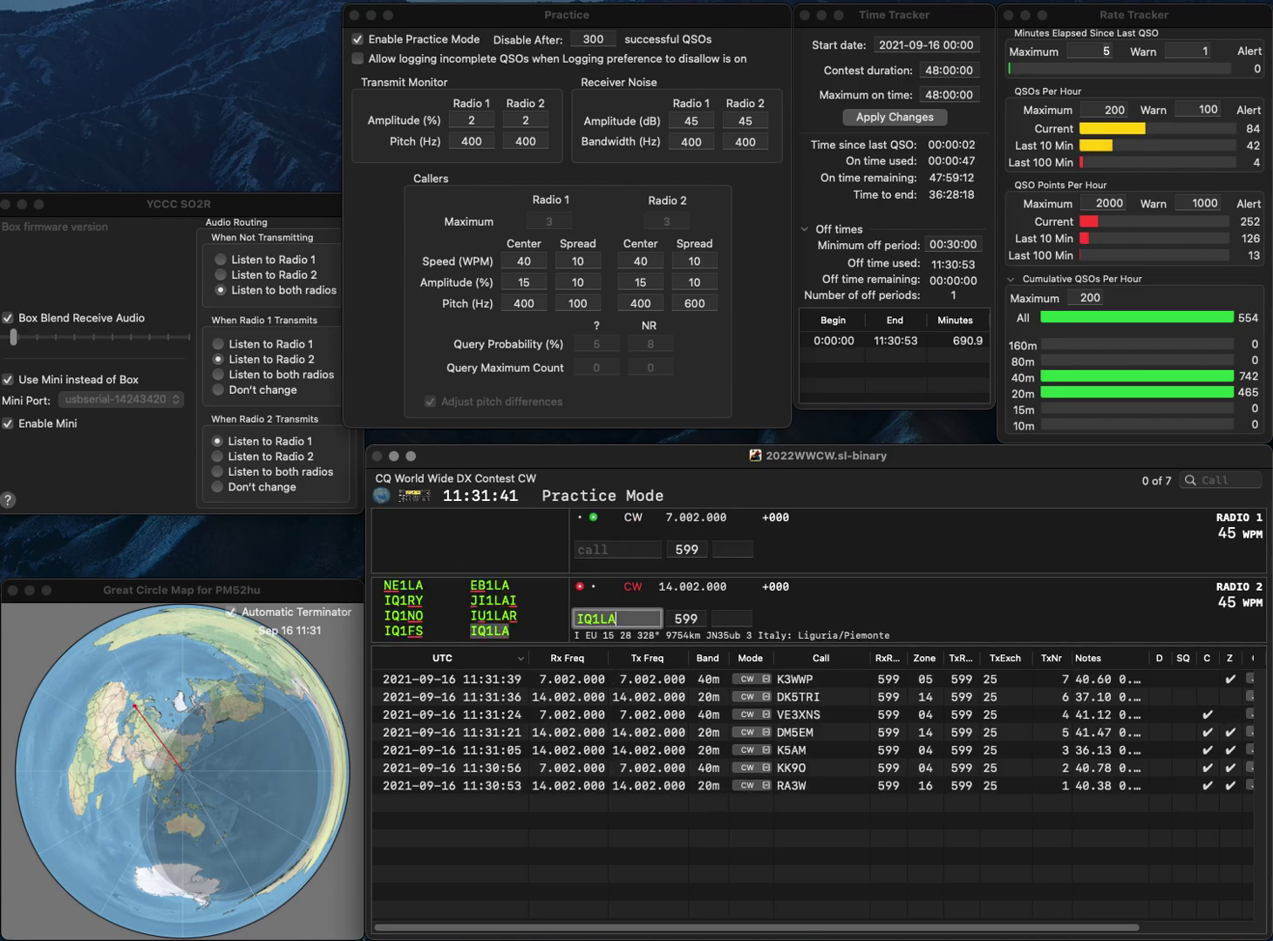
key(Return)
text(W2IVD)
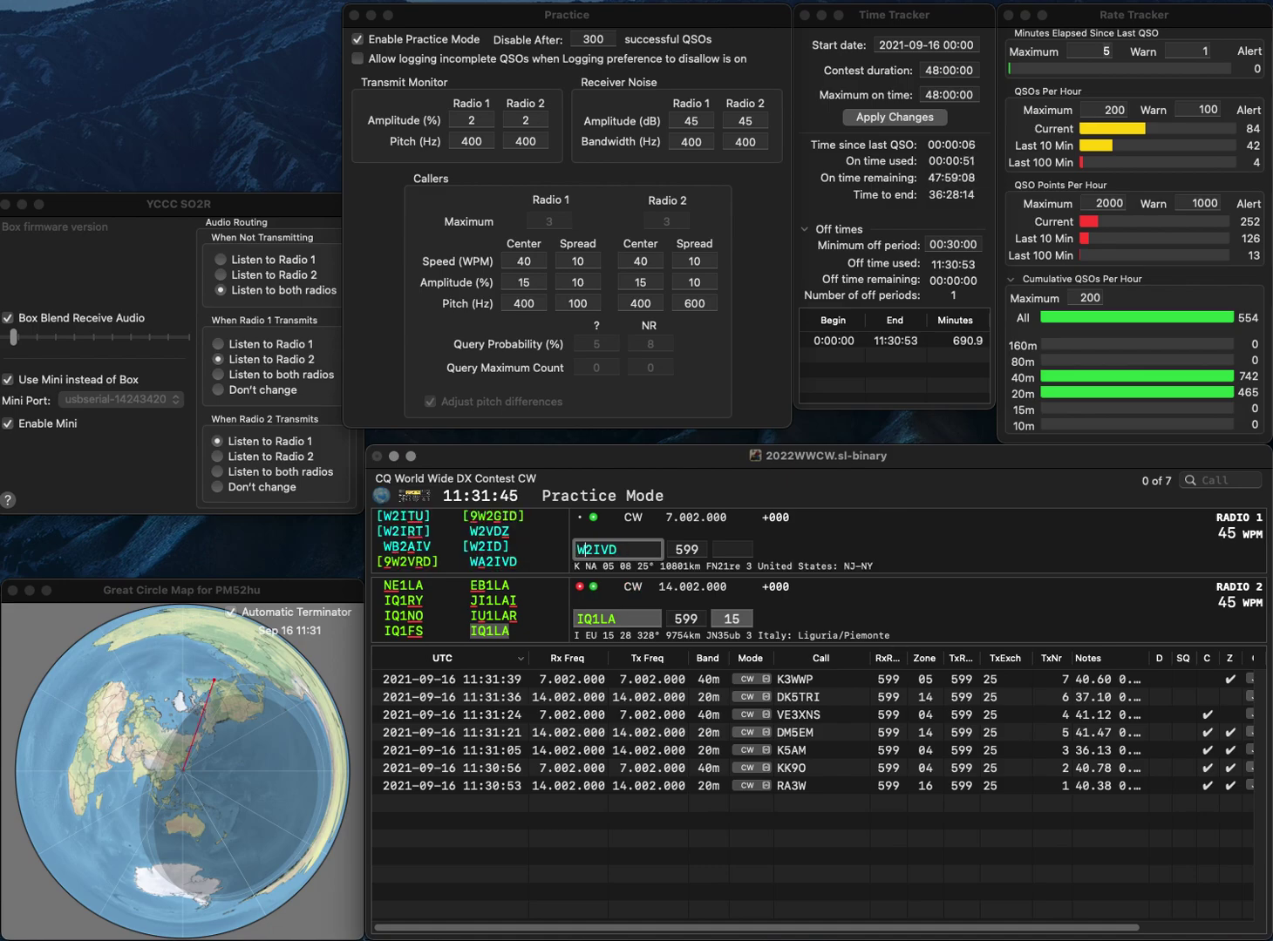
text(A)
key(Tab)
key(Return)
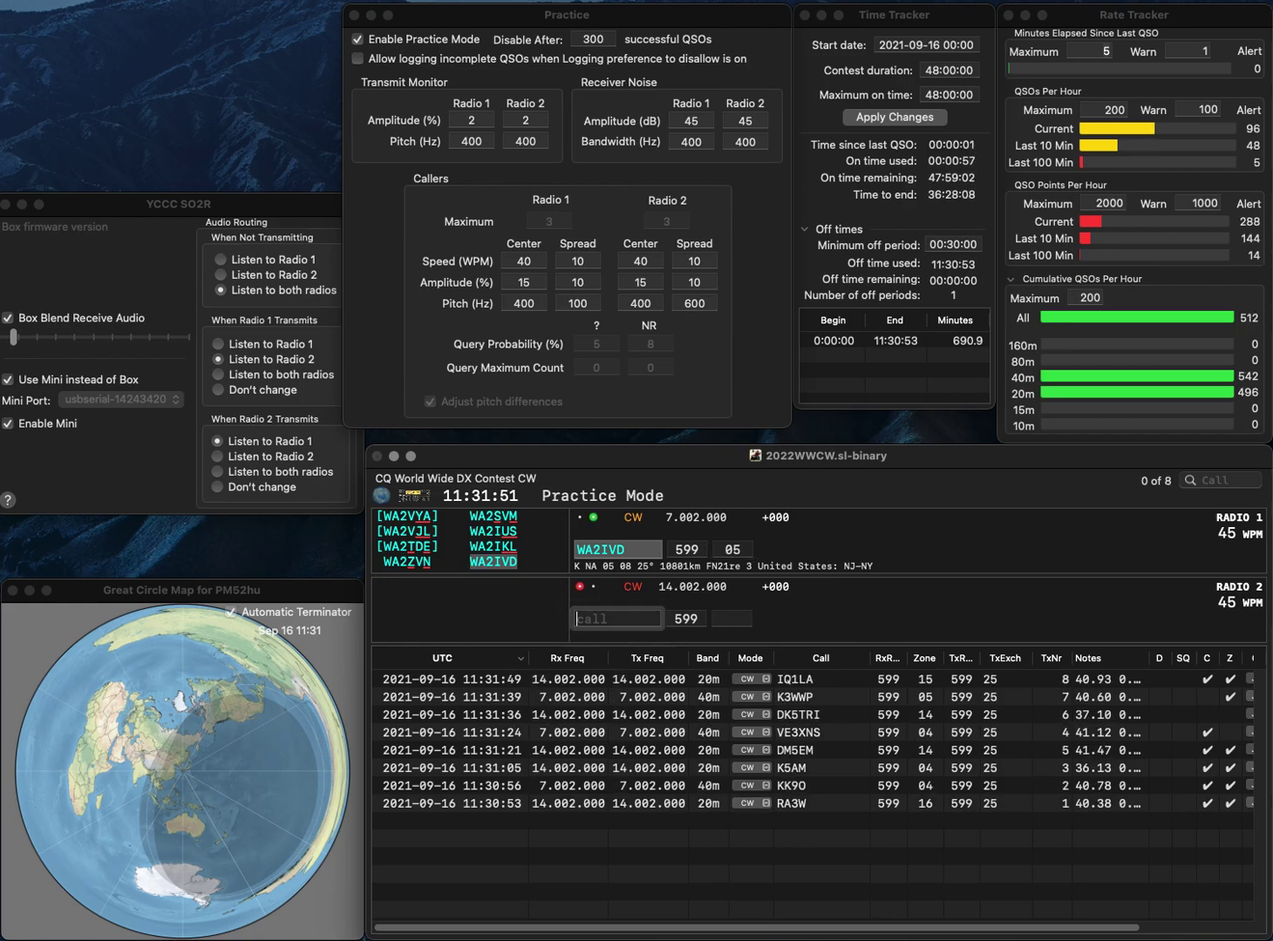
key(Return)
text(IZ5AHB)
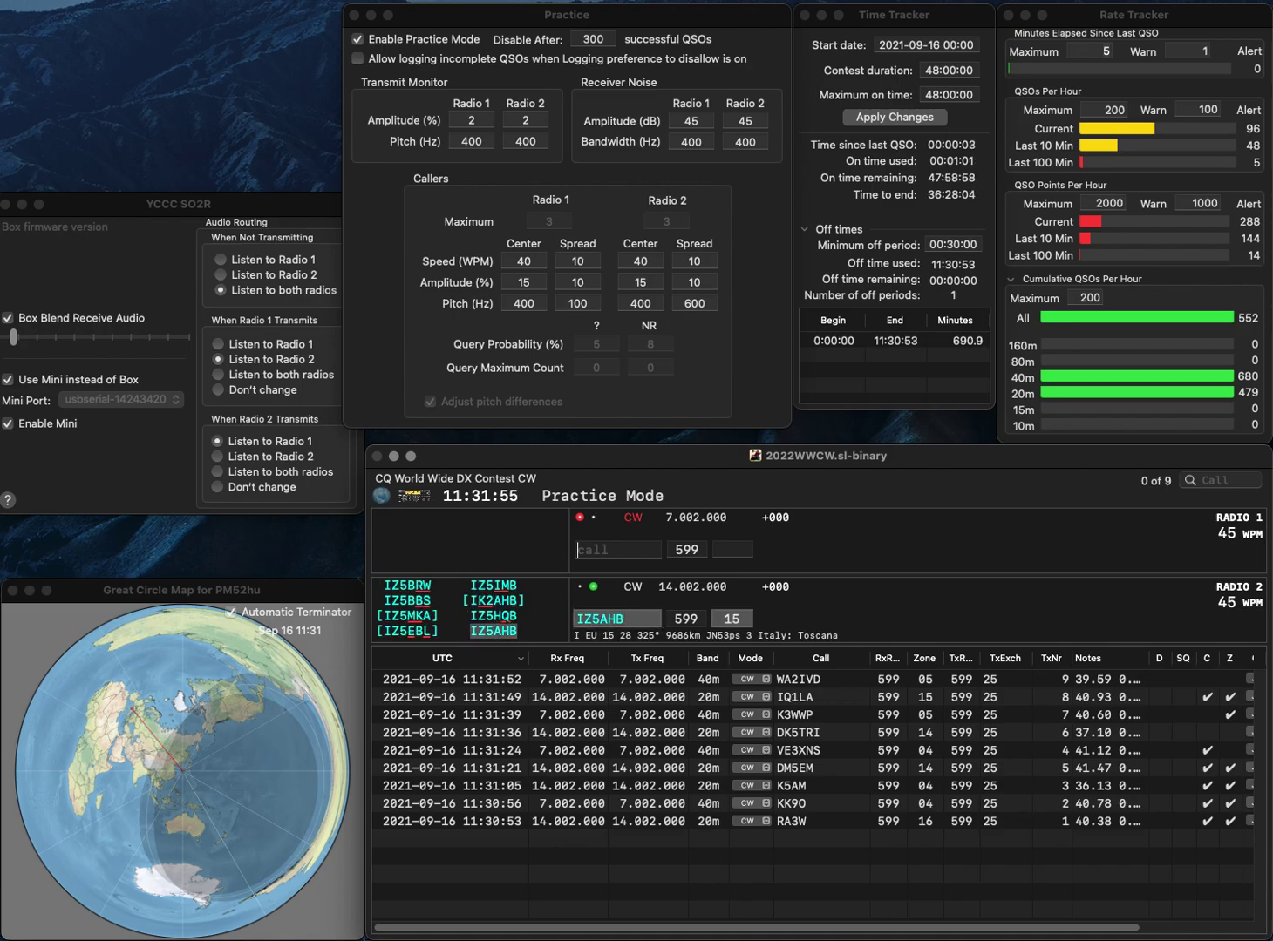
key(Return)
text(OH9A)
key(Return)
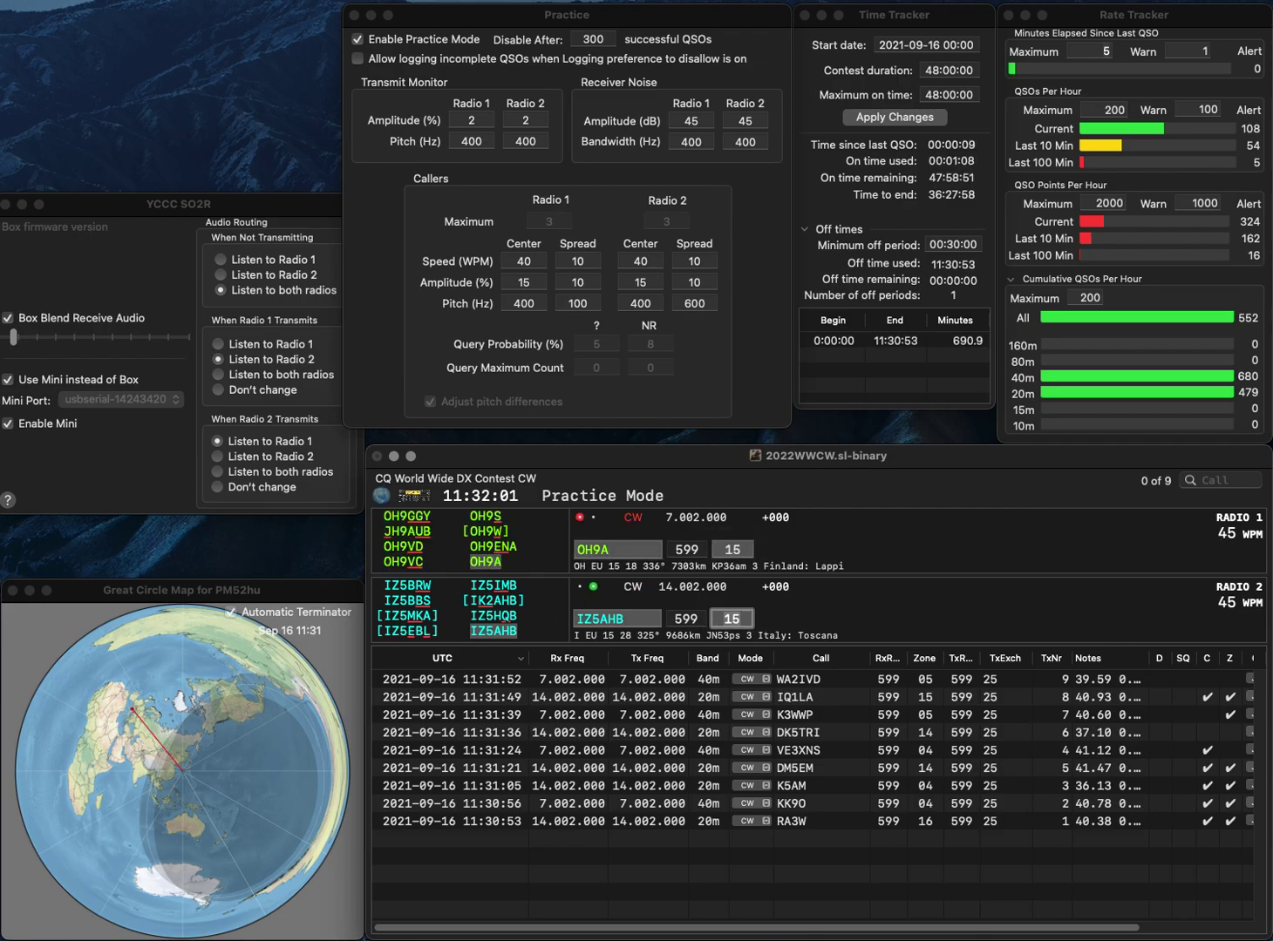
key(Return)
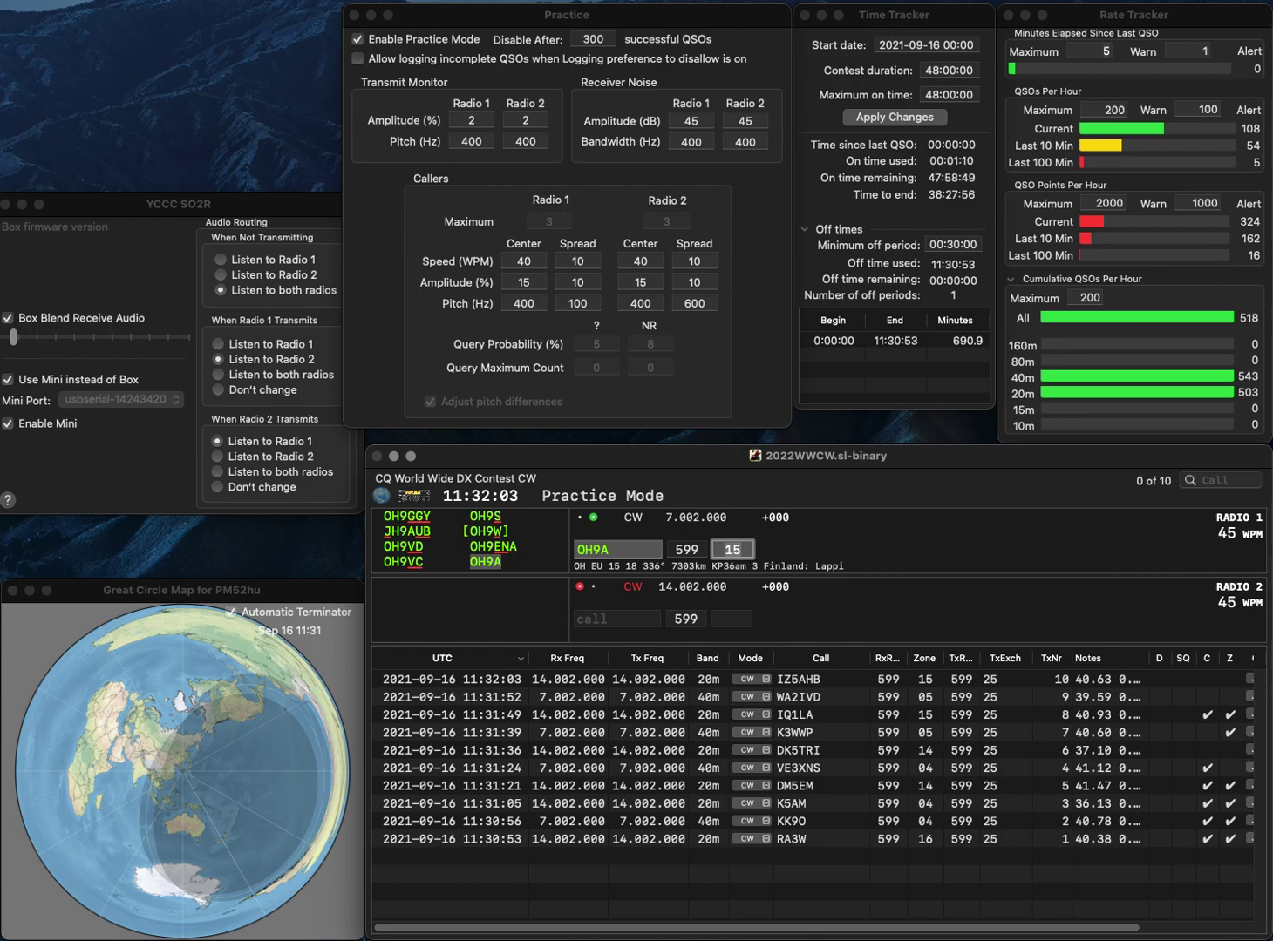
key(Return)
text(DH5MM)
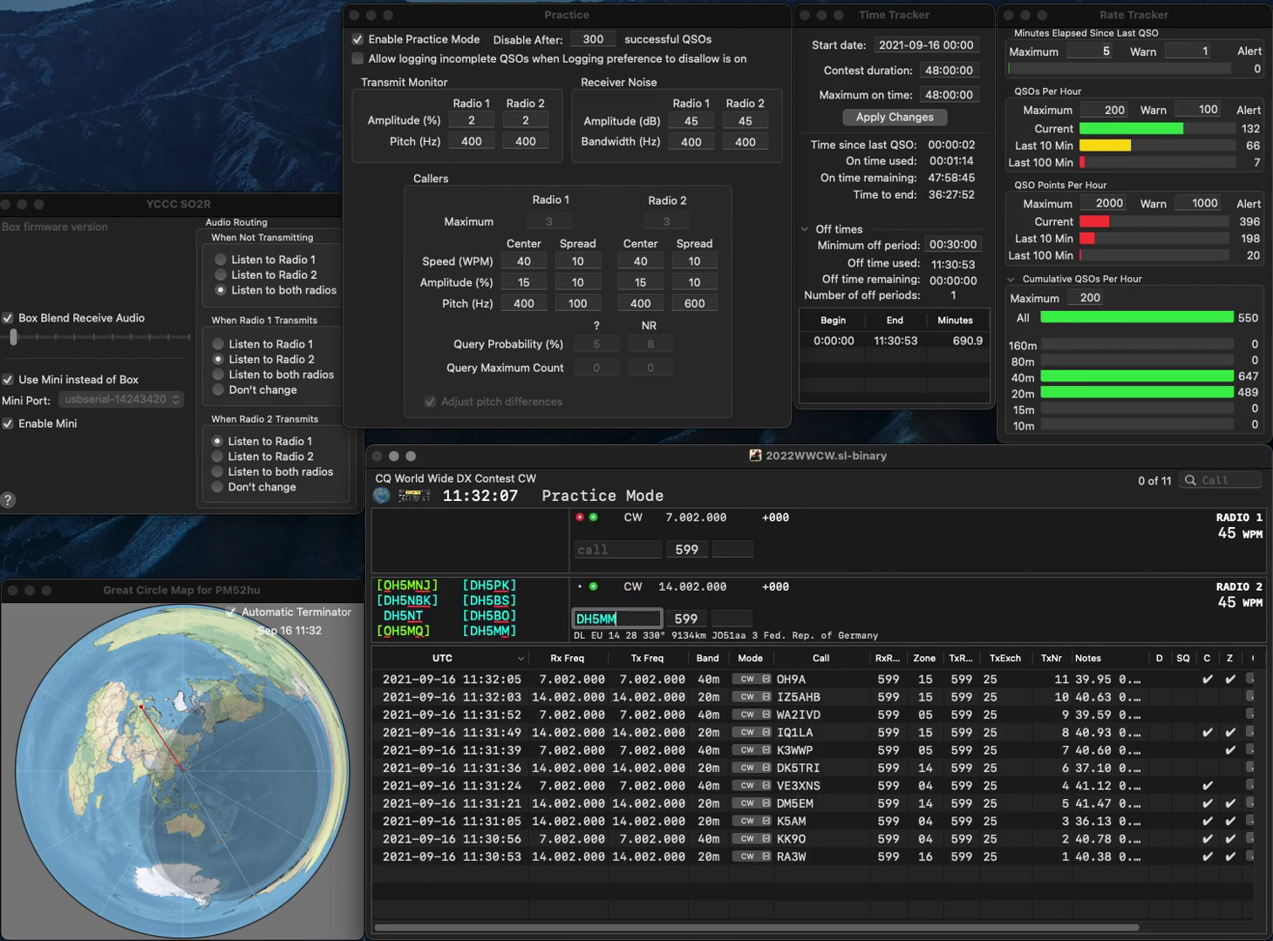
key(Return)
text(KD6WKY)
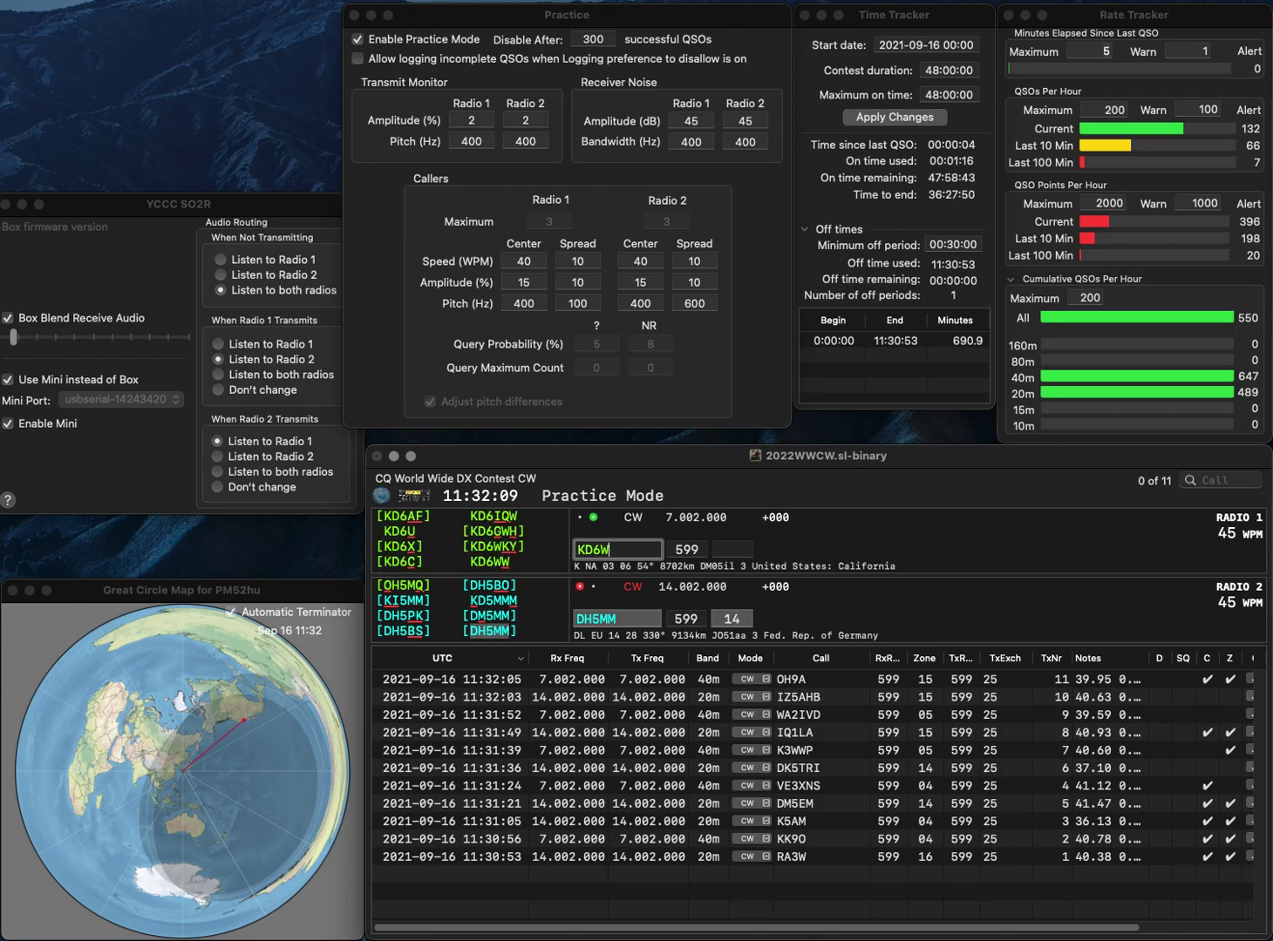
key(Return)
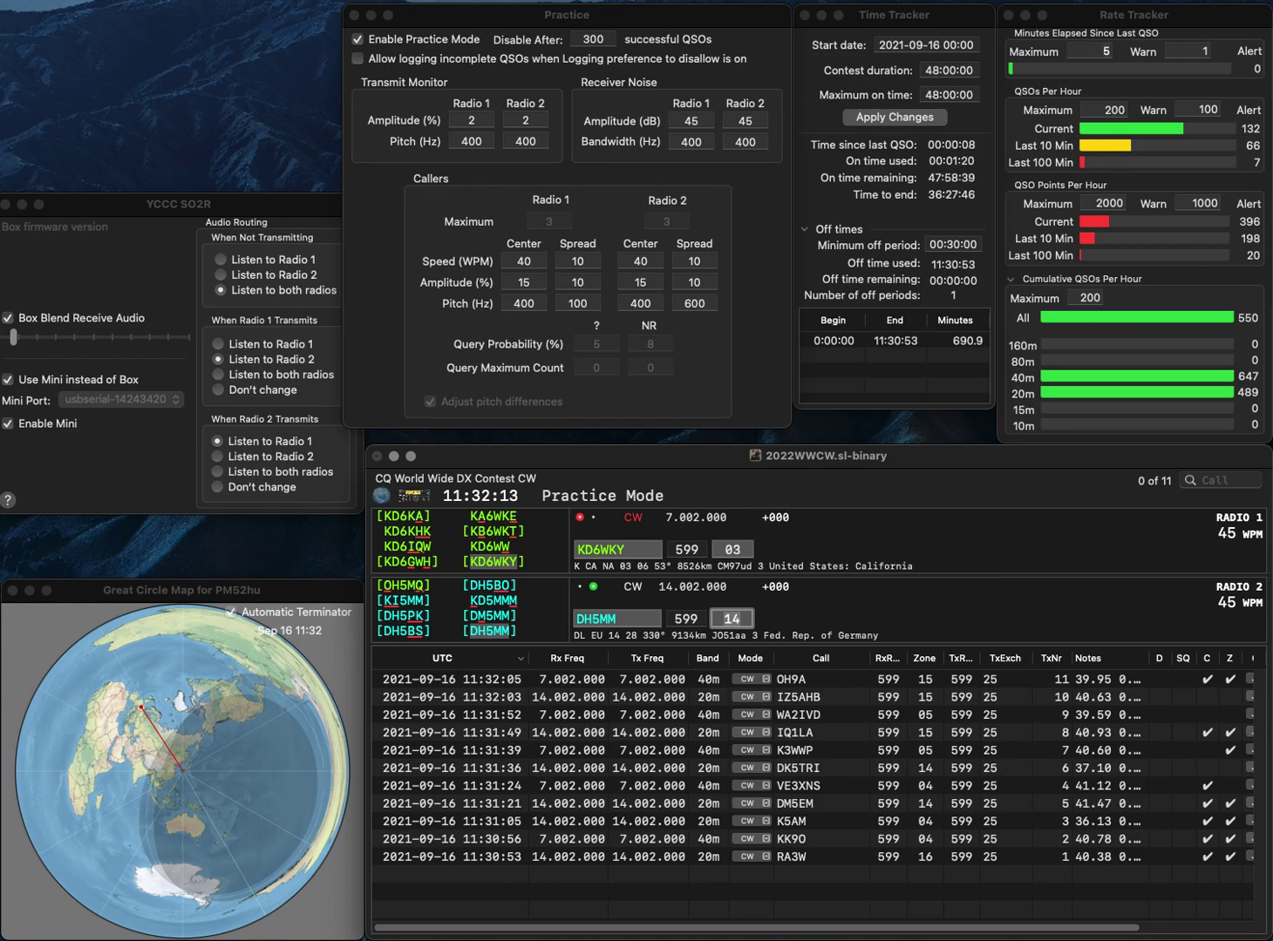
key(Return)
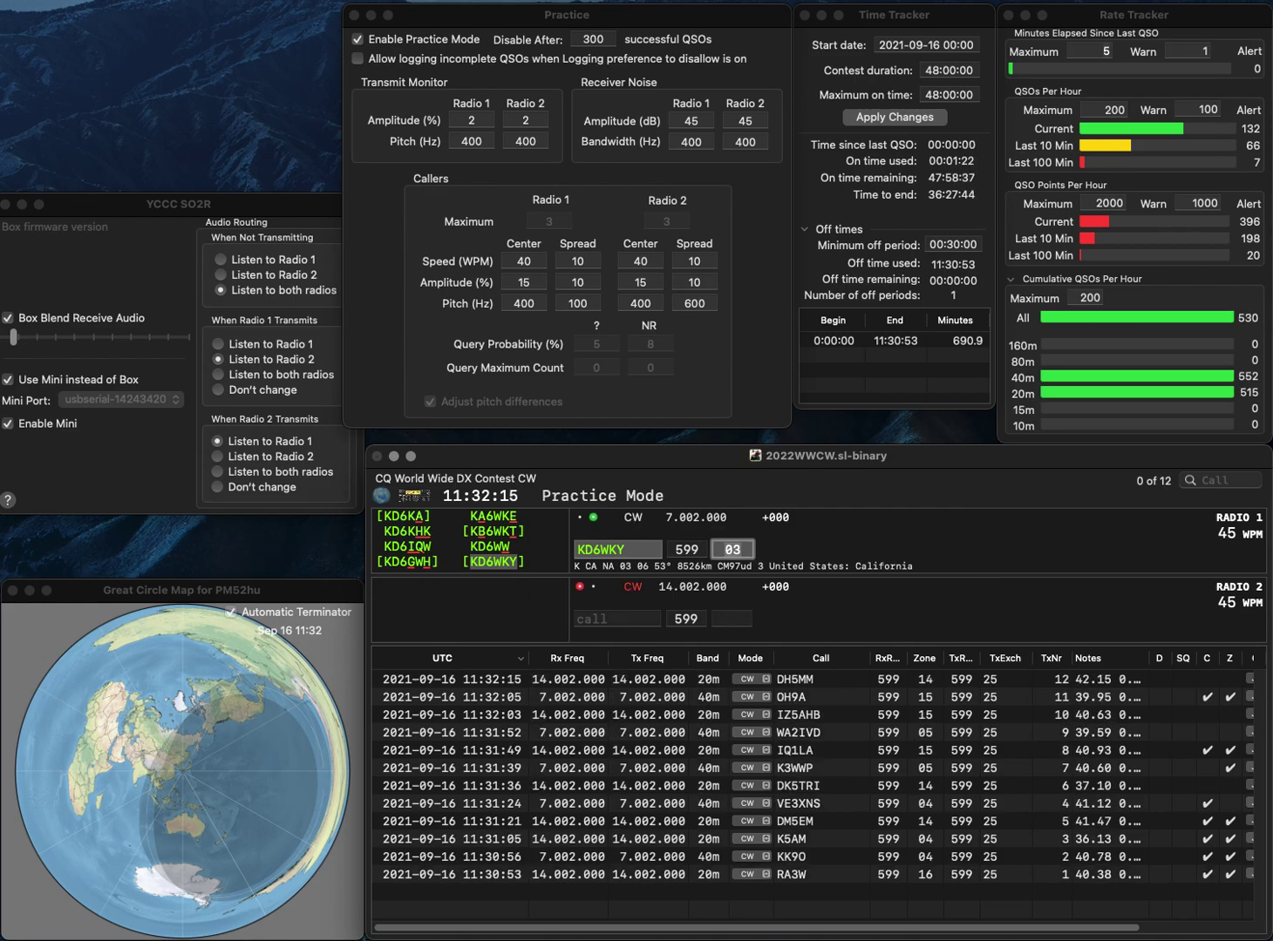
key(Return)
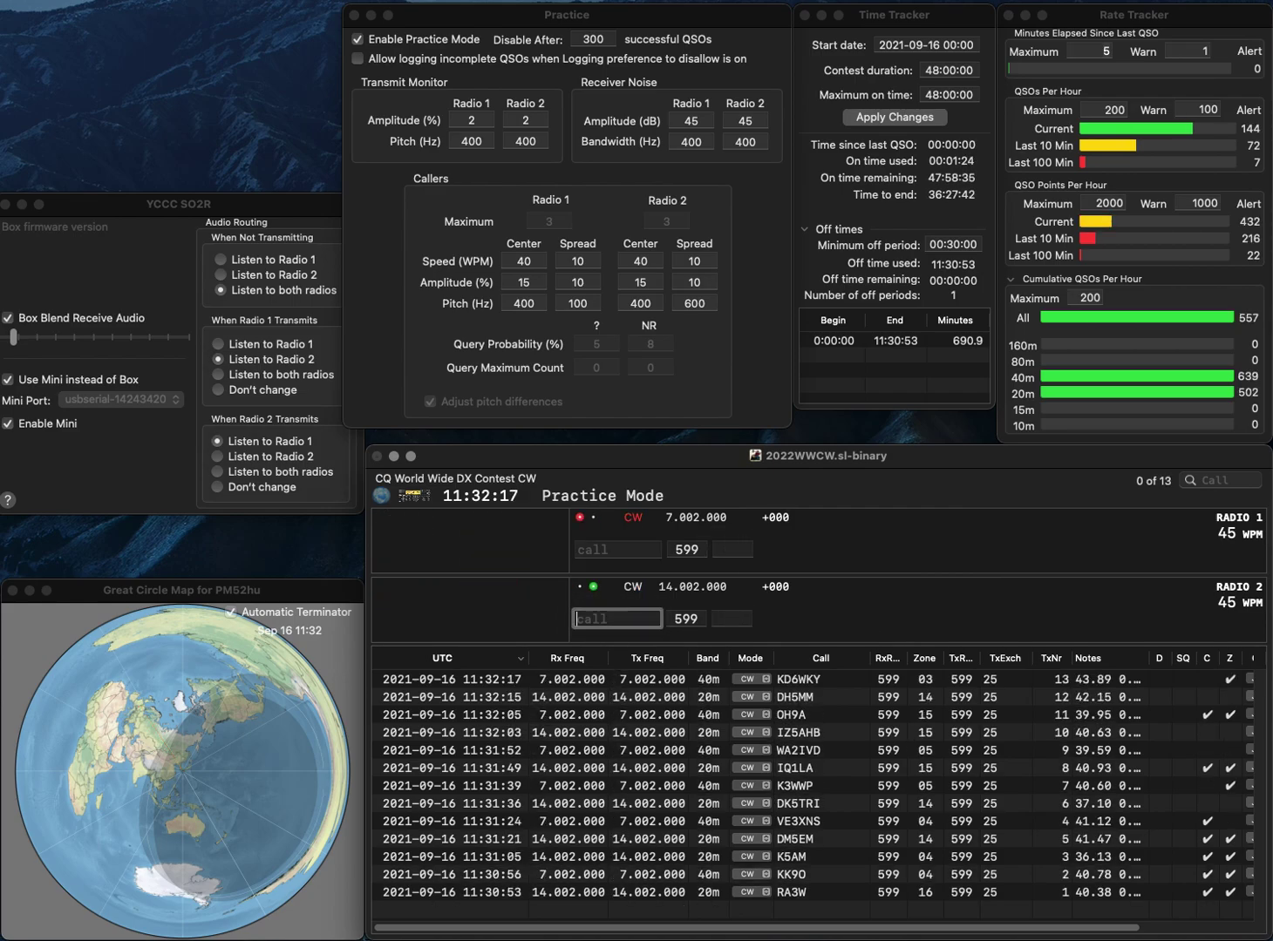
text(KJ6DQ)
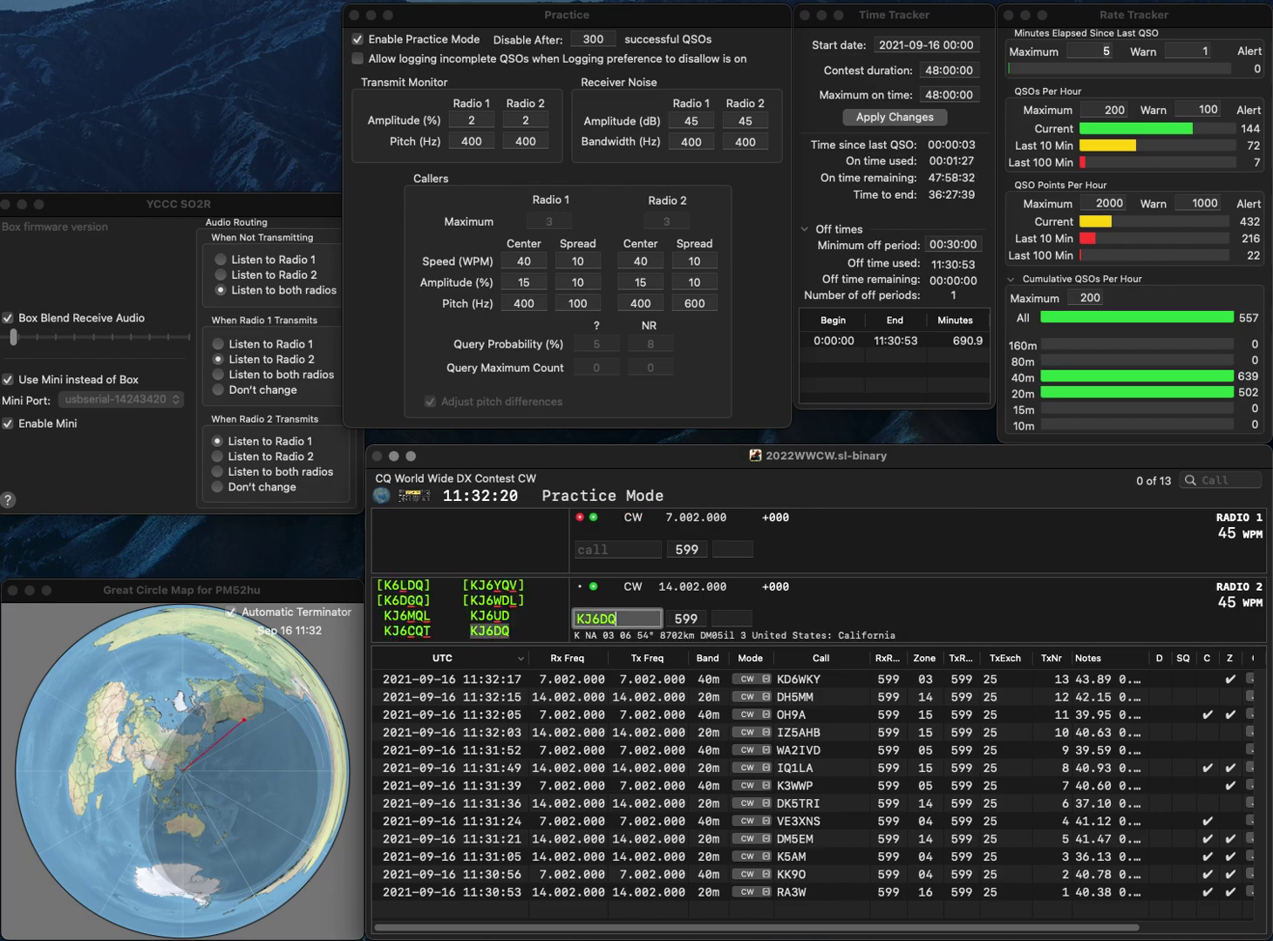
key(Return)
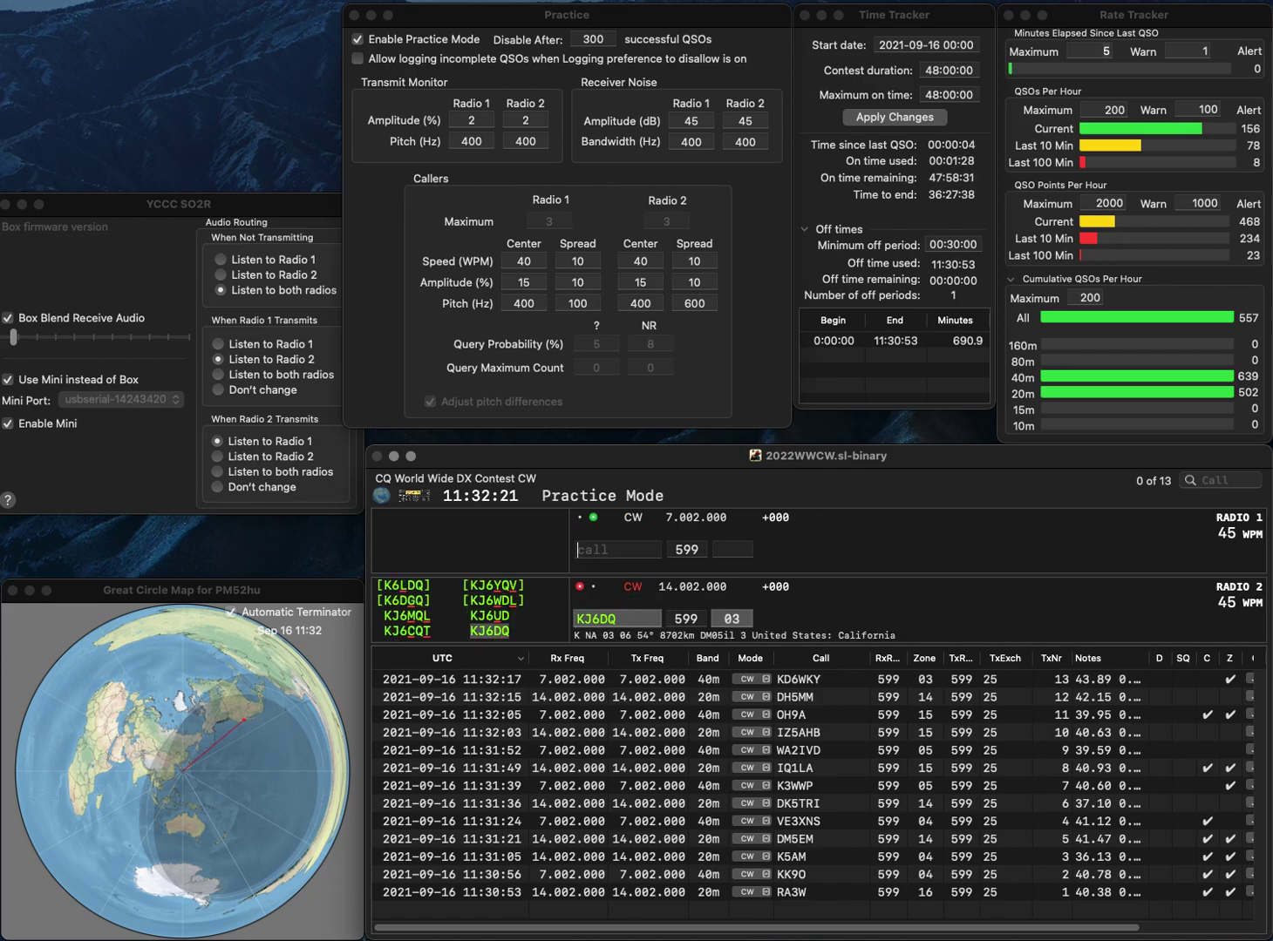
text(3GG)
click(732, 618)
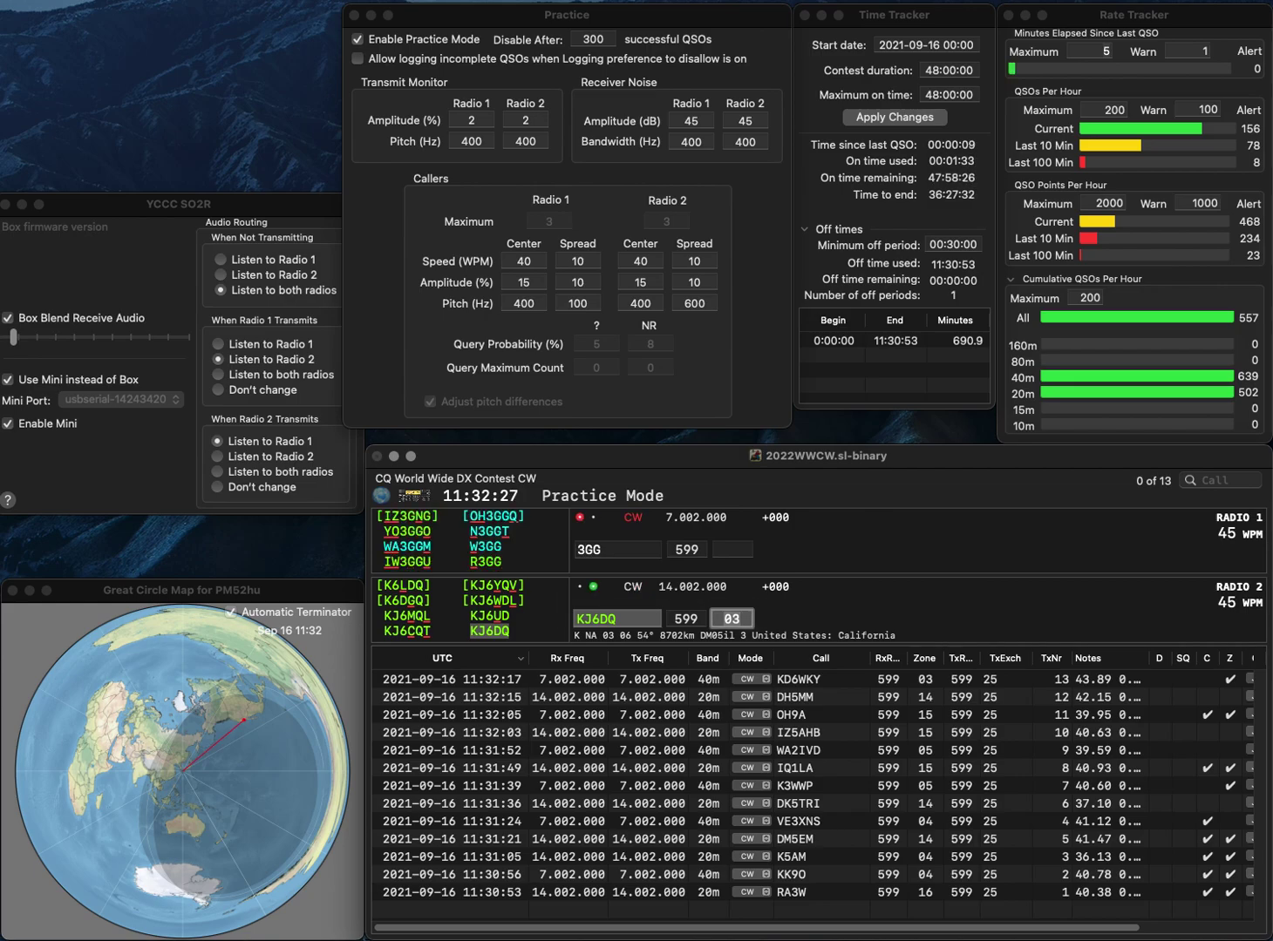
key(Return)
text(JA)
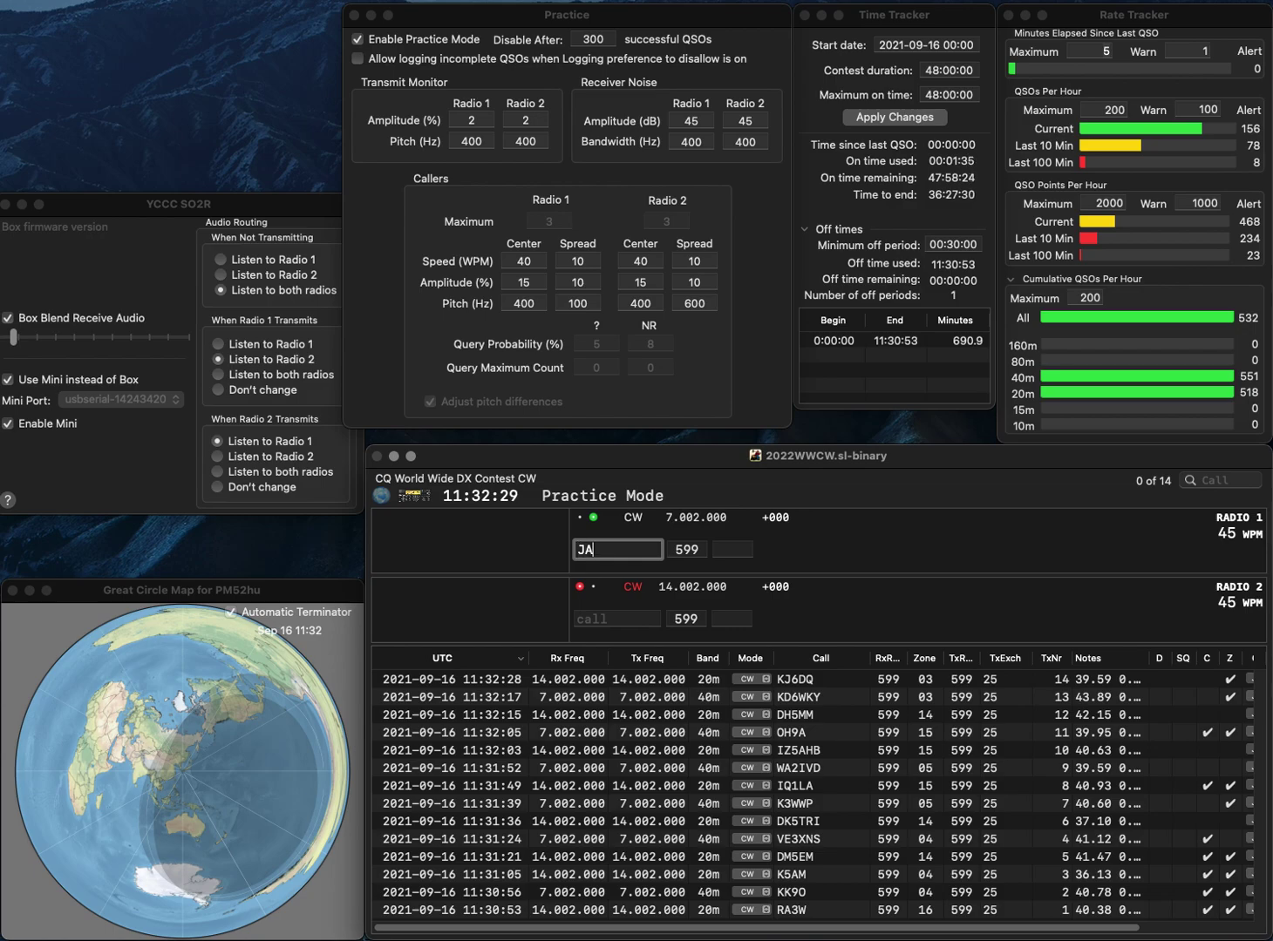
text(3GZE/1)
key(Return)
text(W4LIP)
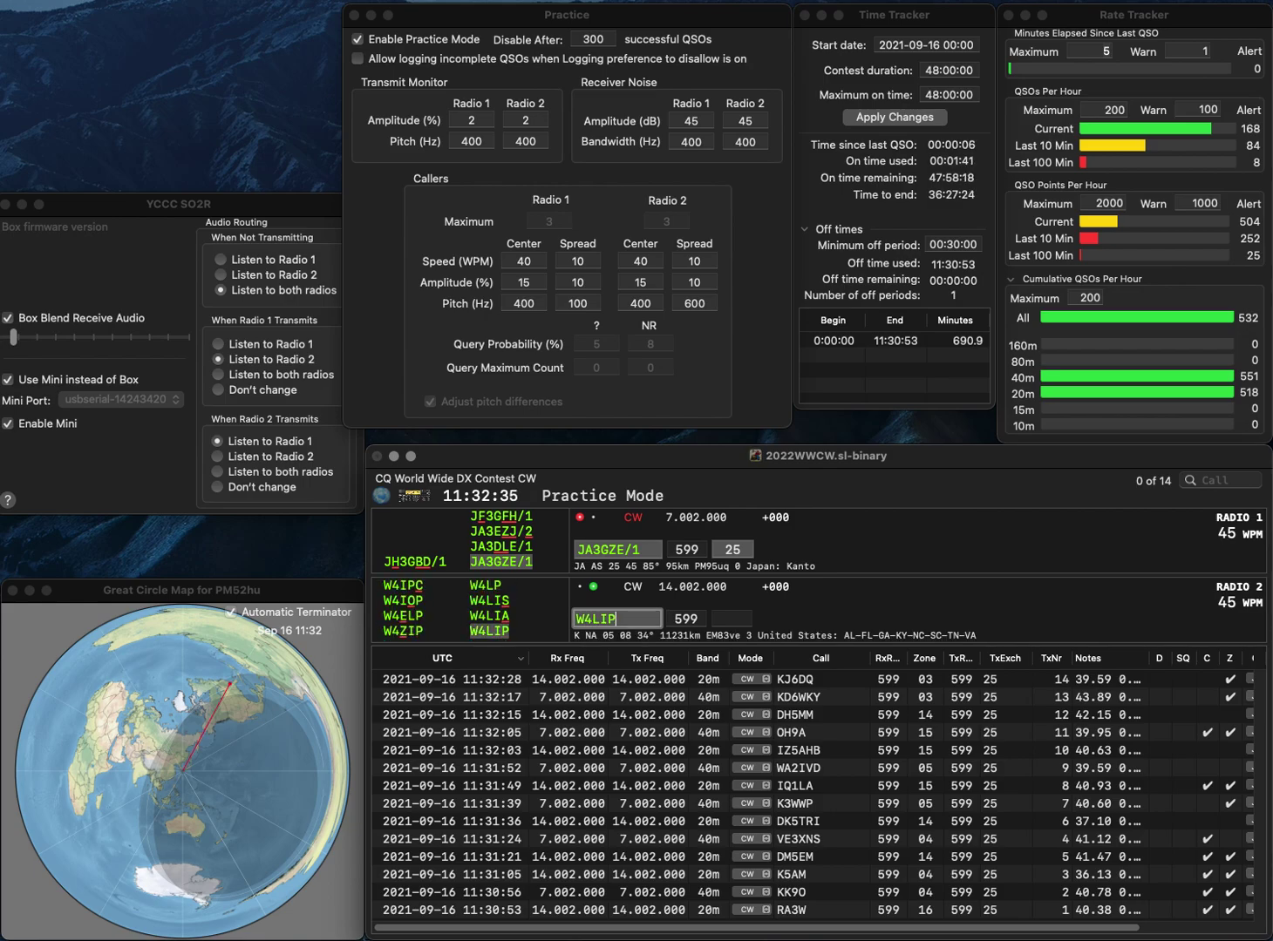
key(Return)
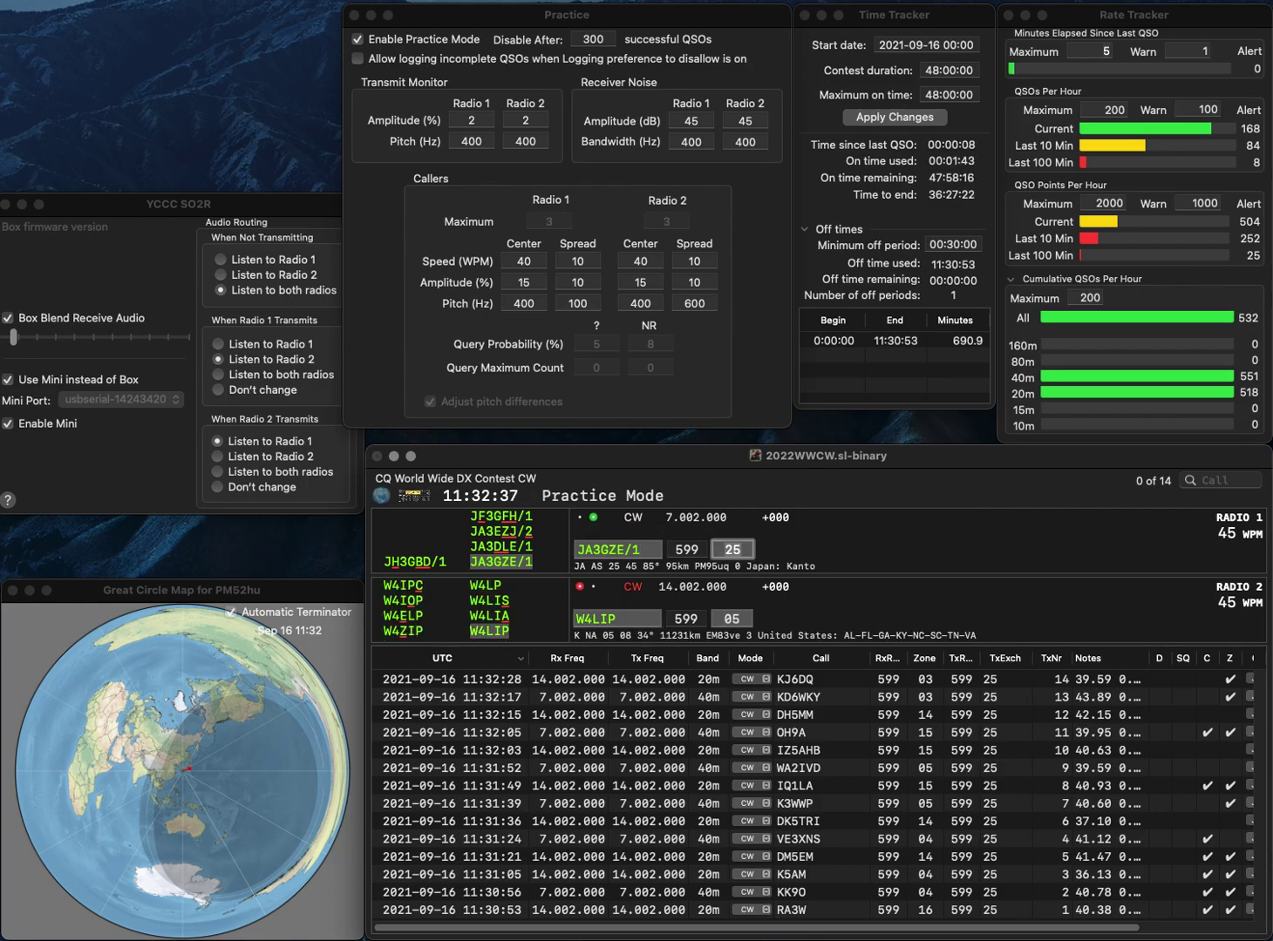
key(Return)
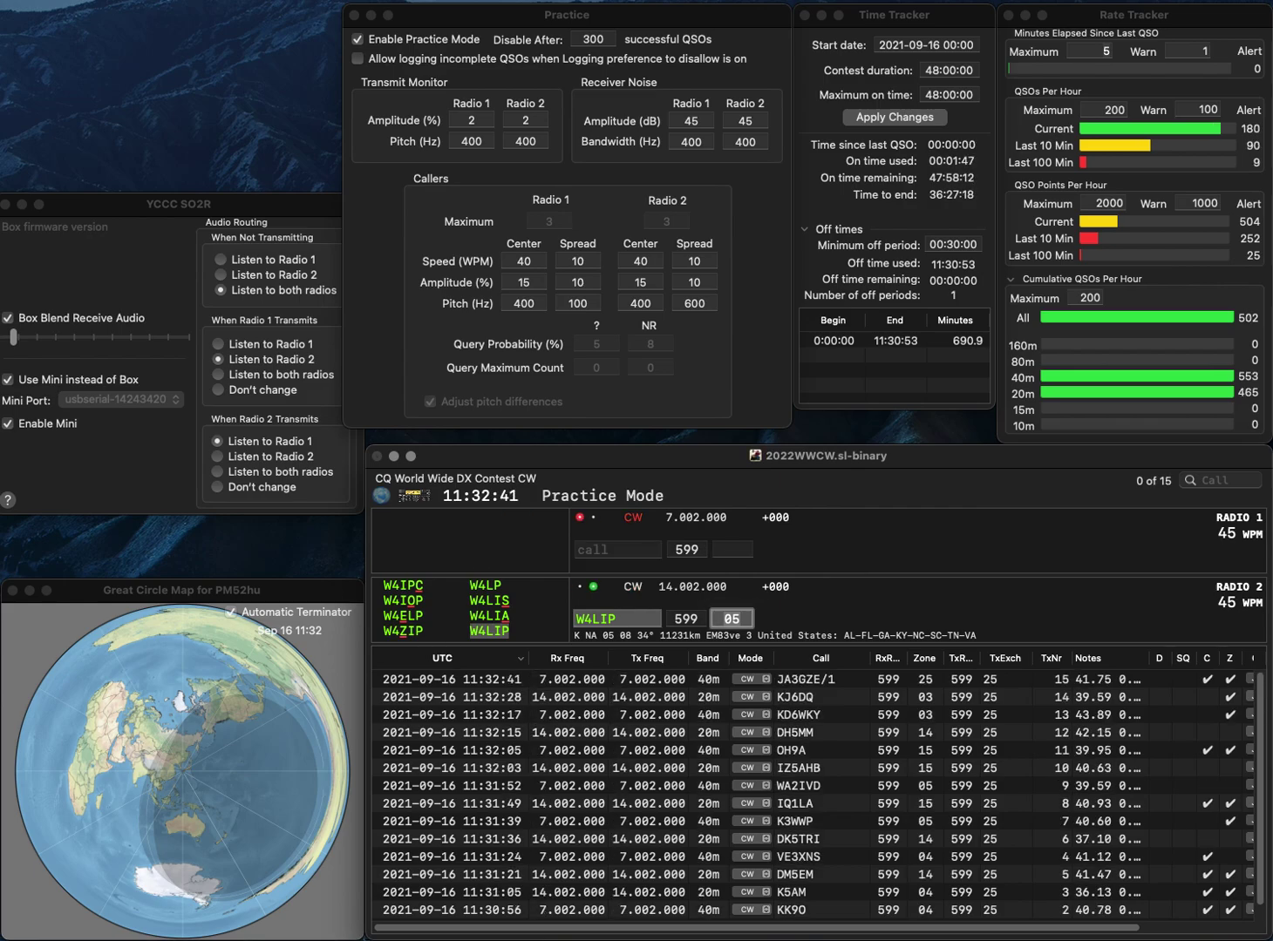
key(Return)
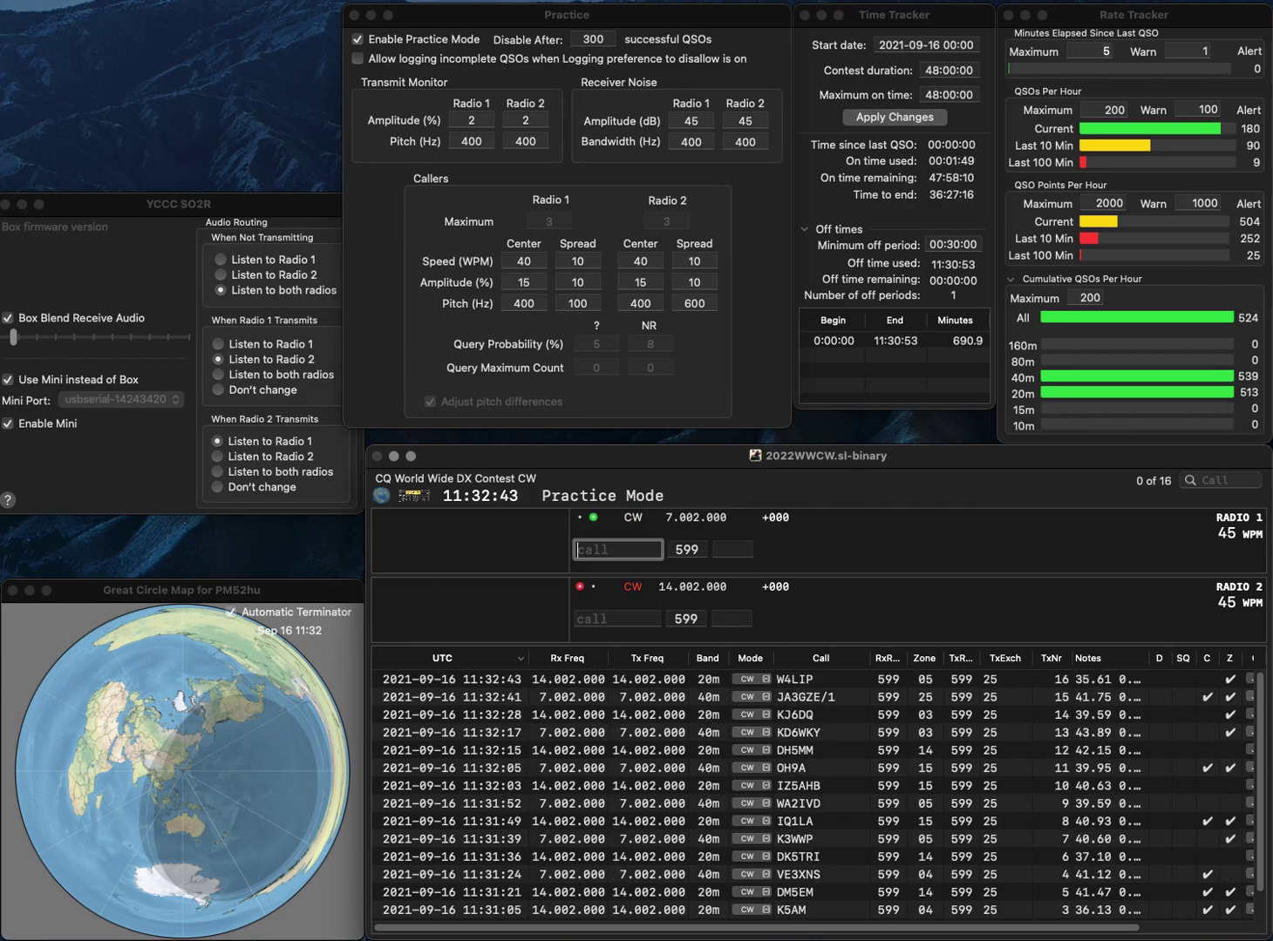
text(R2)
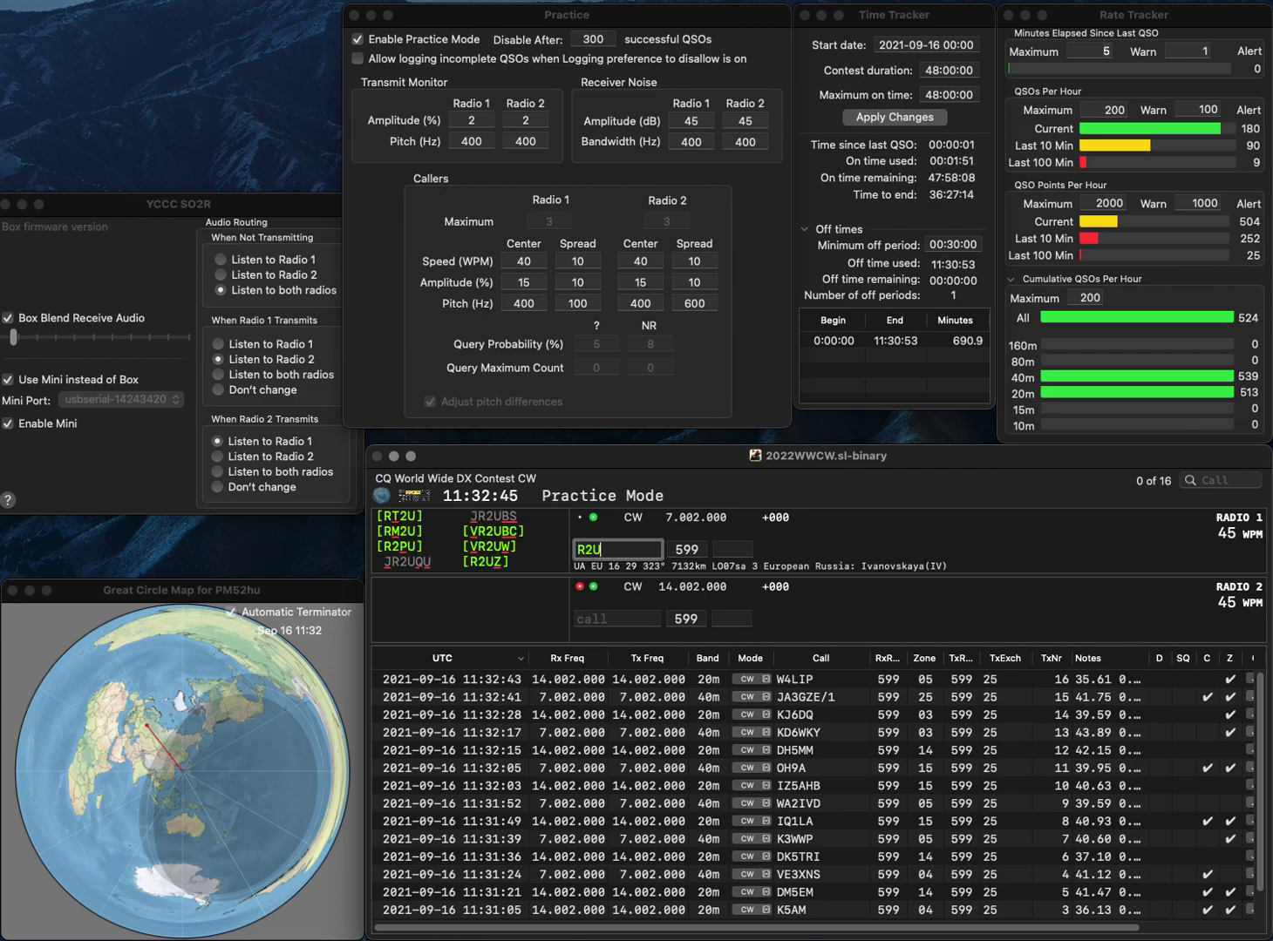
key(Return)
text(F4IIQ)
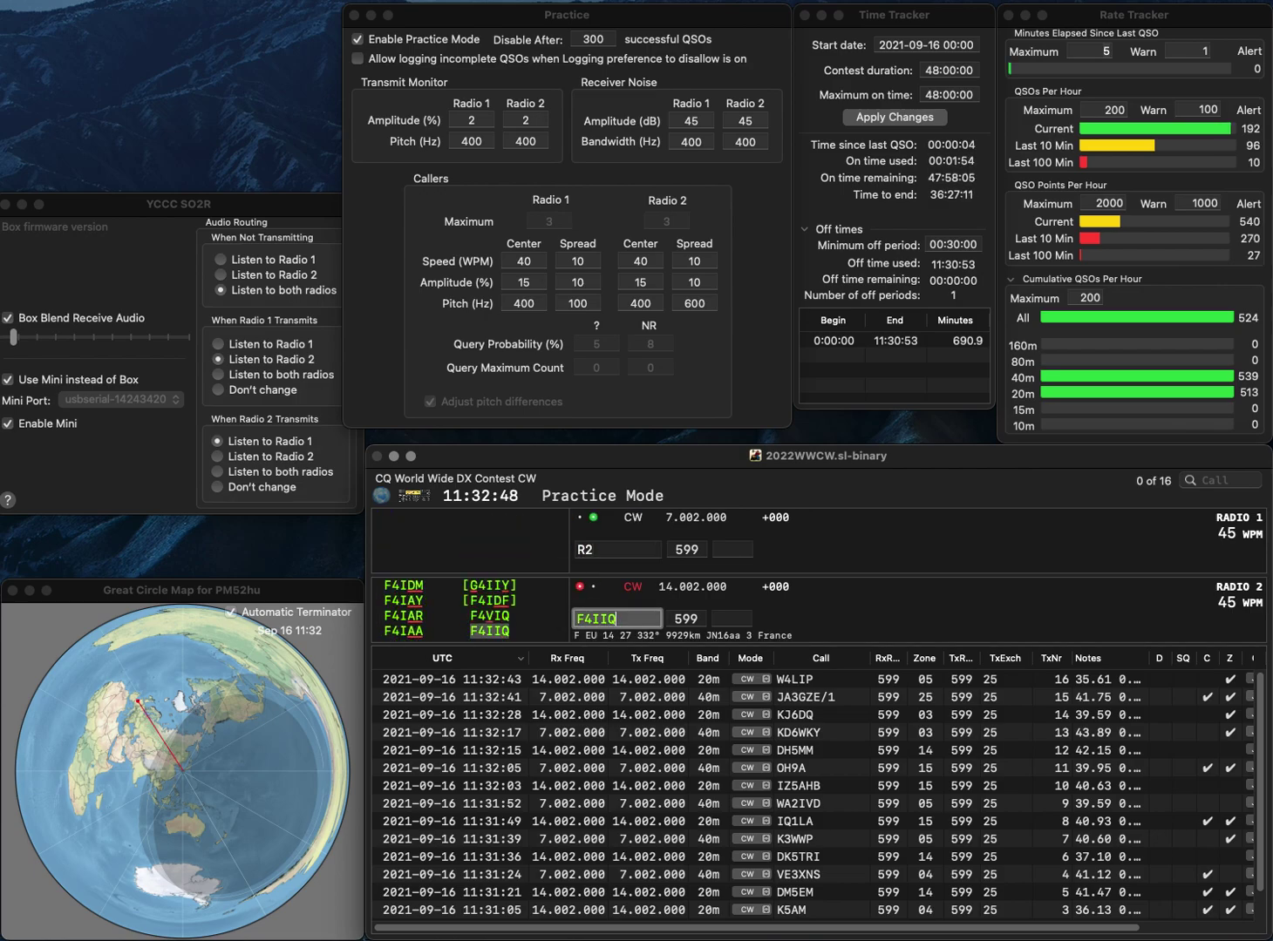
key(Return)
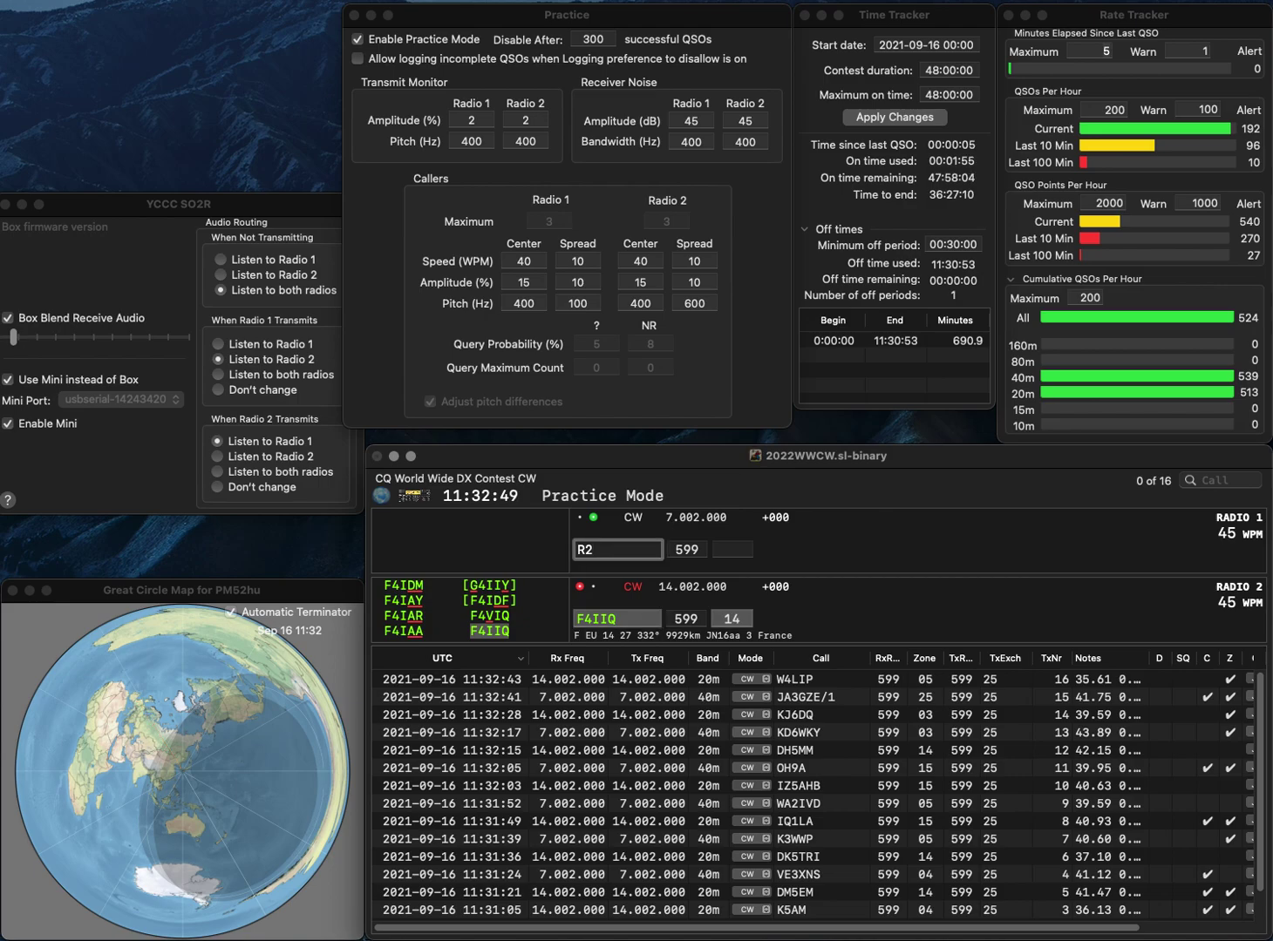
text(H3FX)
key(Right)
key(Delete)
key(Delete)
key(Return)
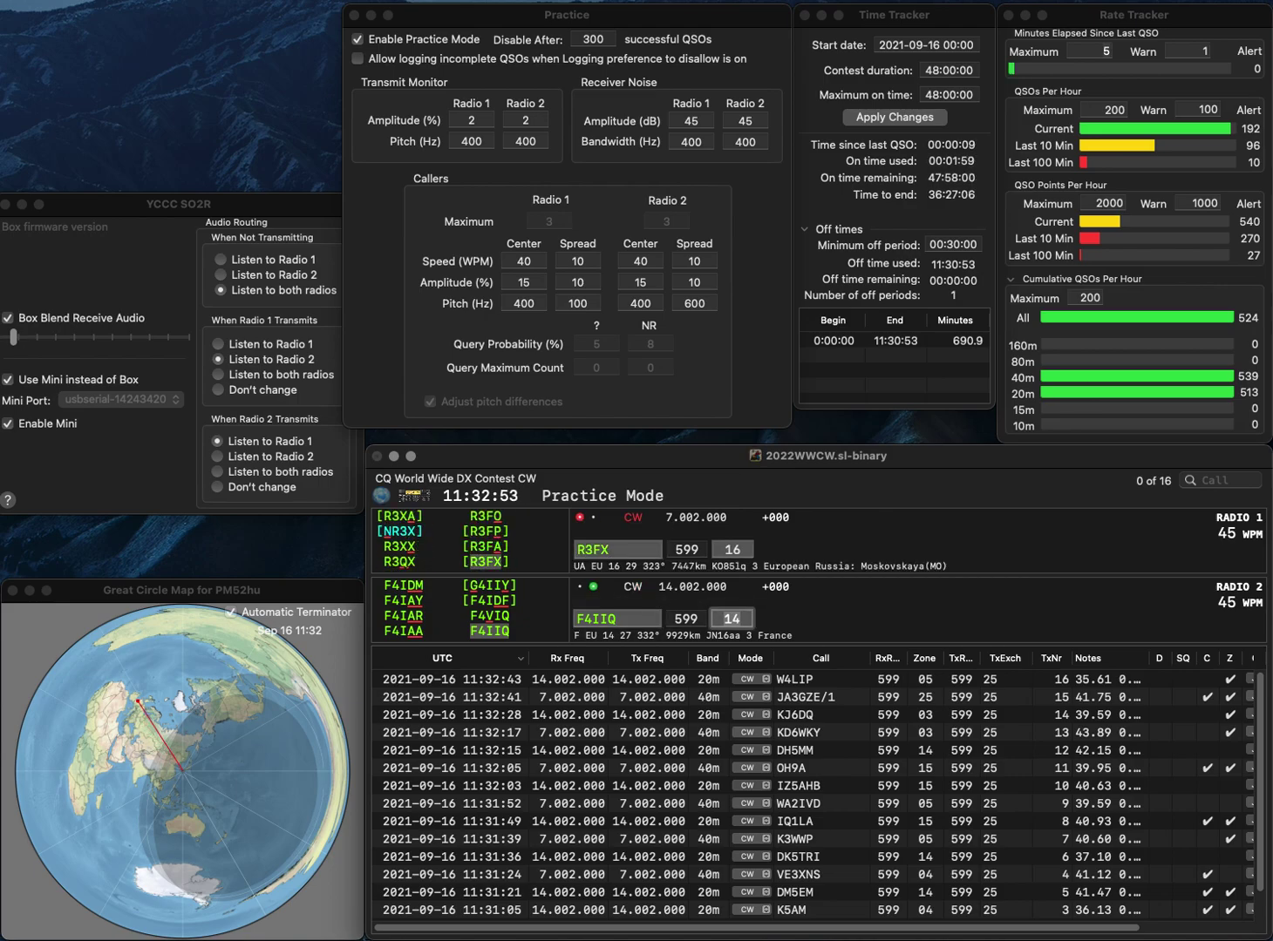
key(Return)
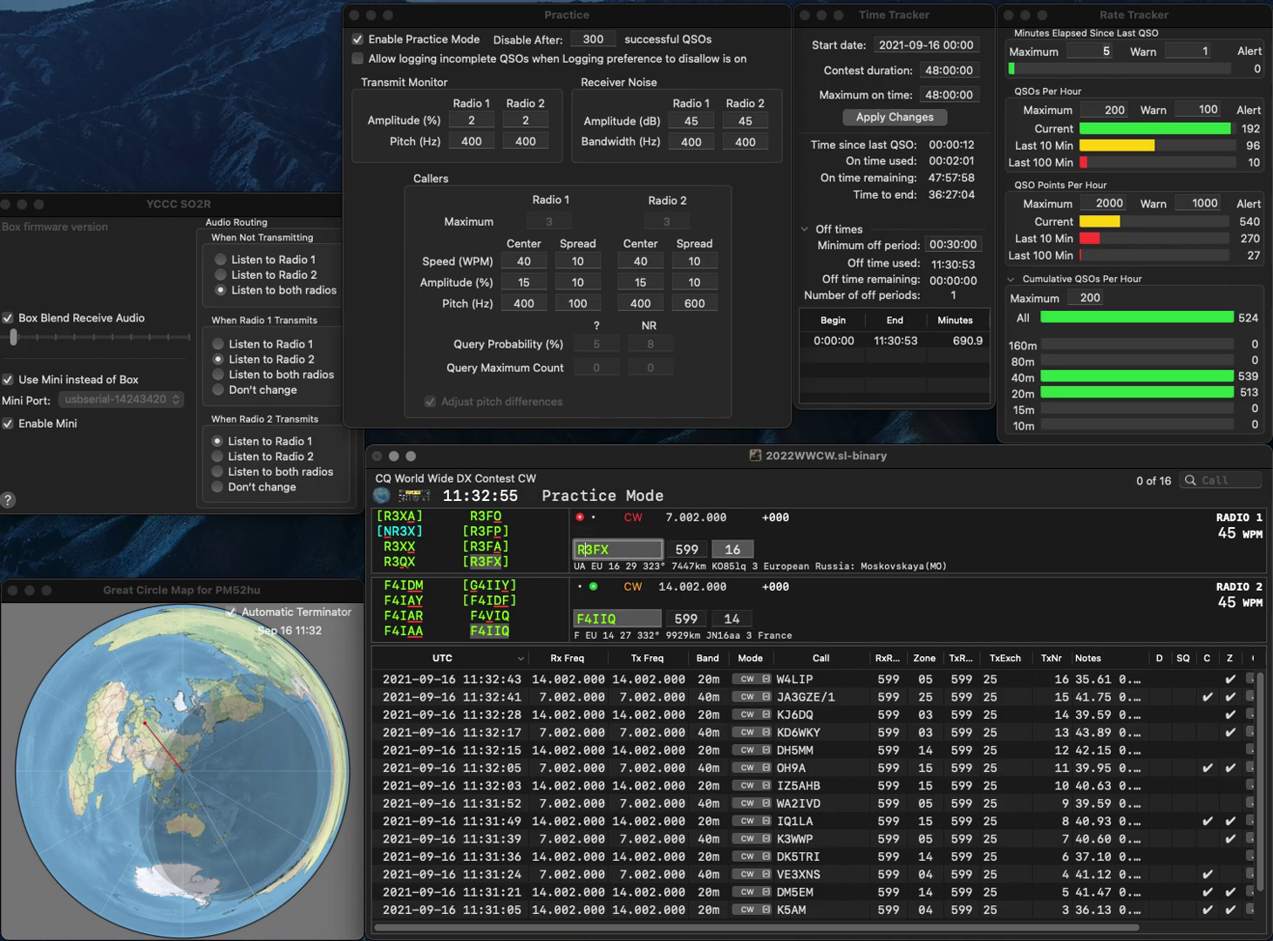
key(Return)
key(Tab)
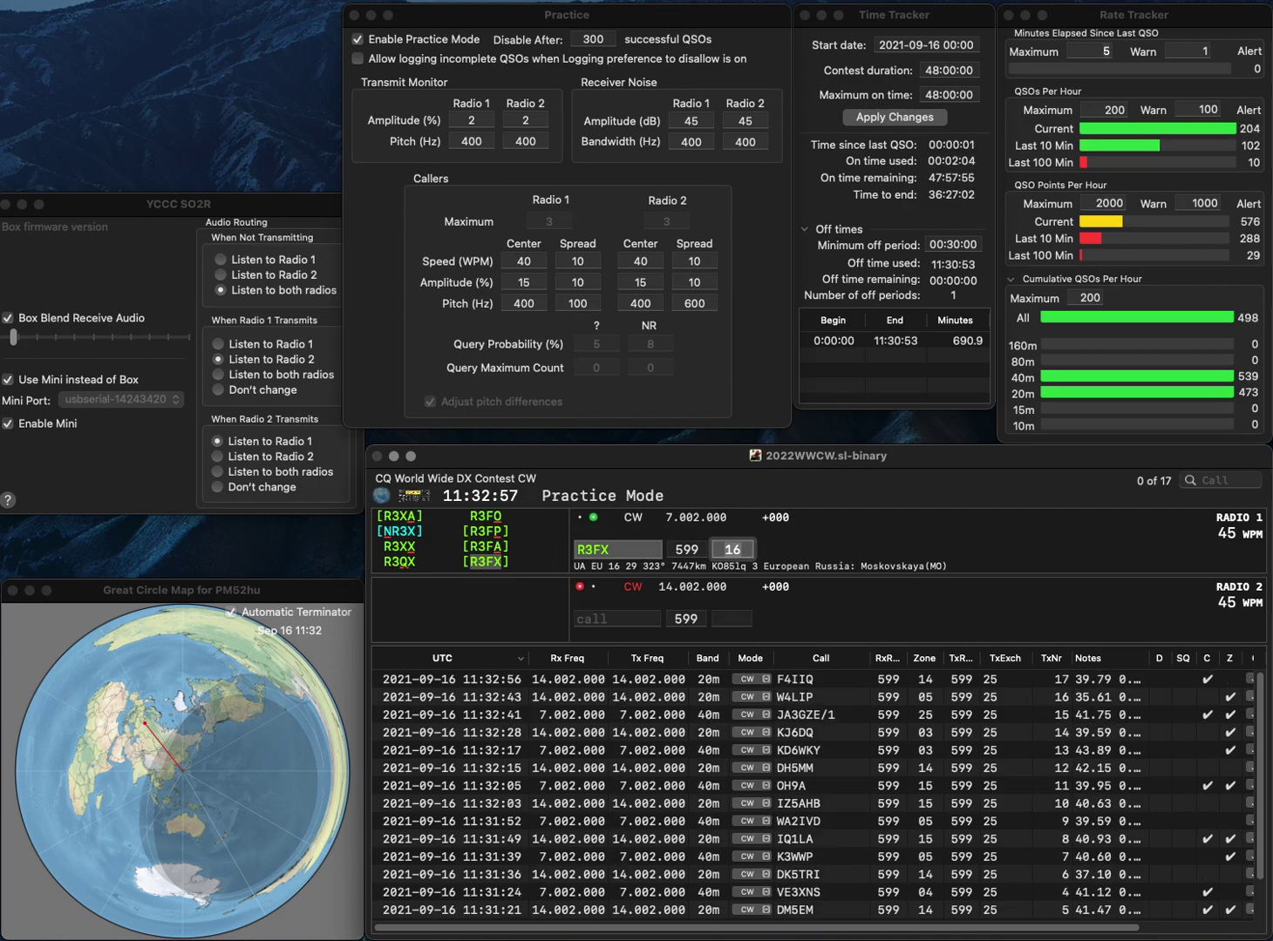
key(Return)
text(K1II)
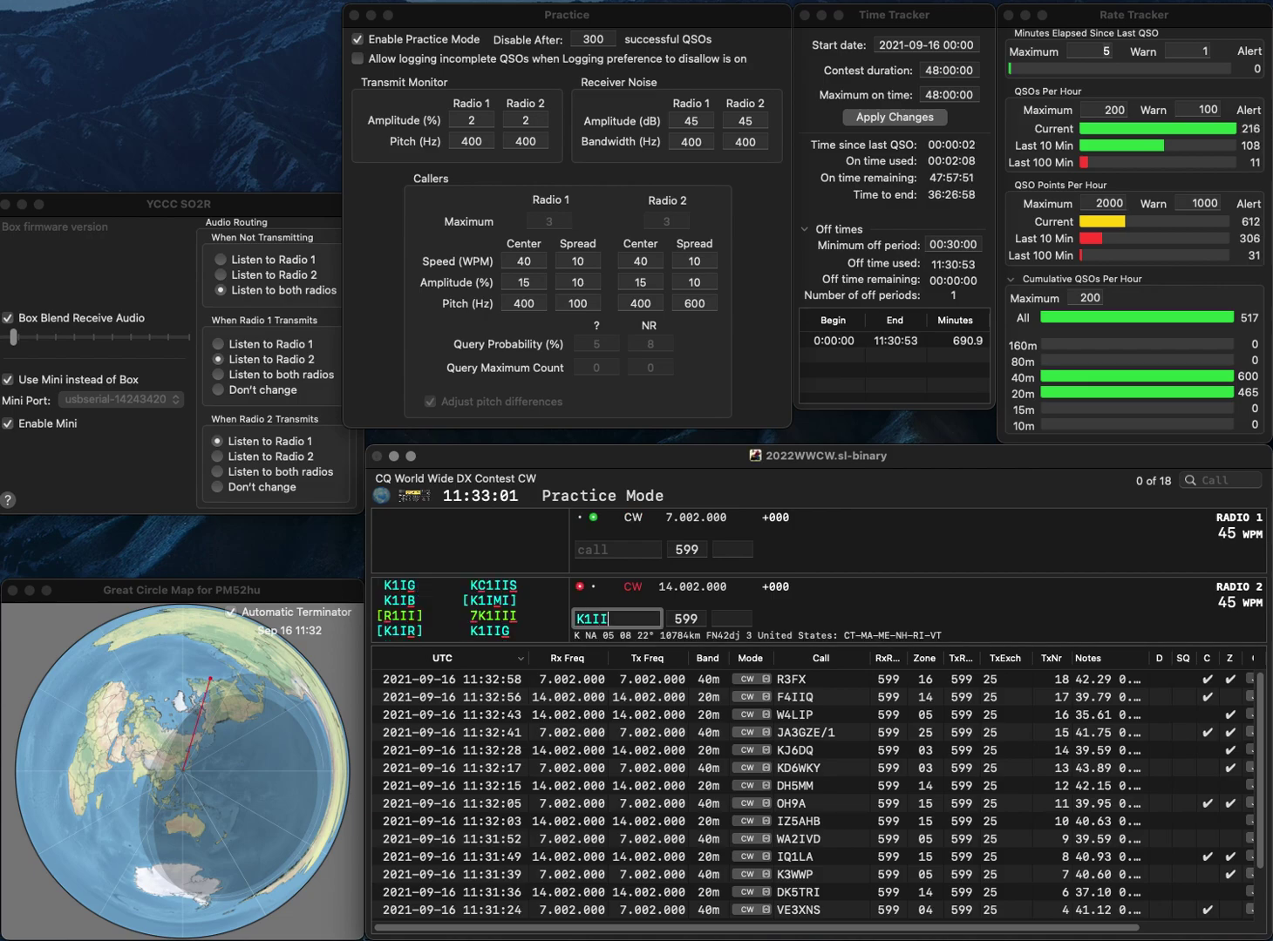
key(Return)
text(OE2UKL)
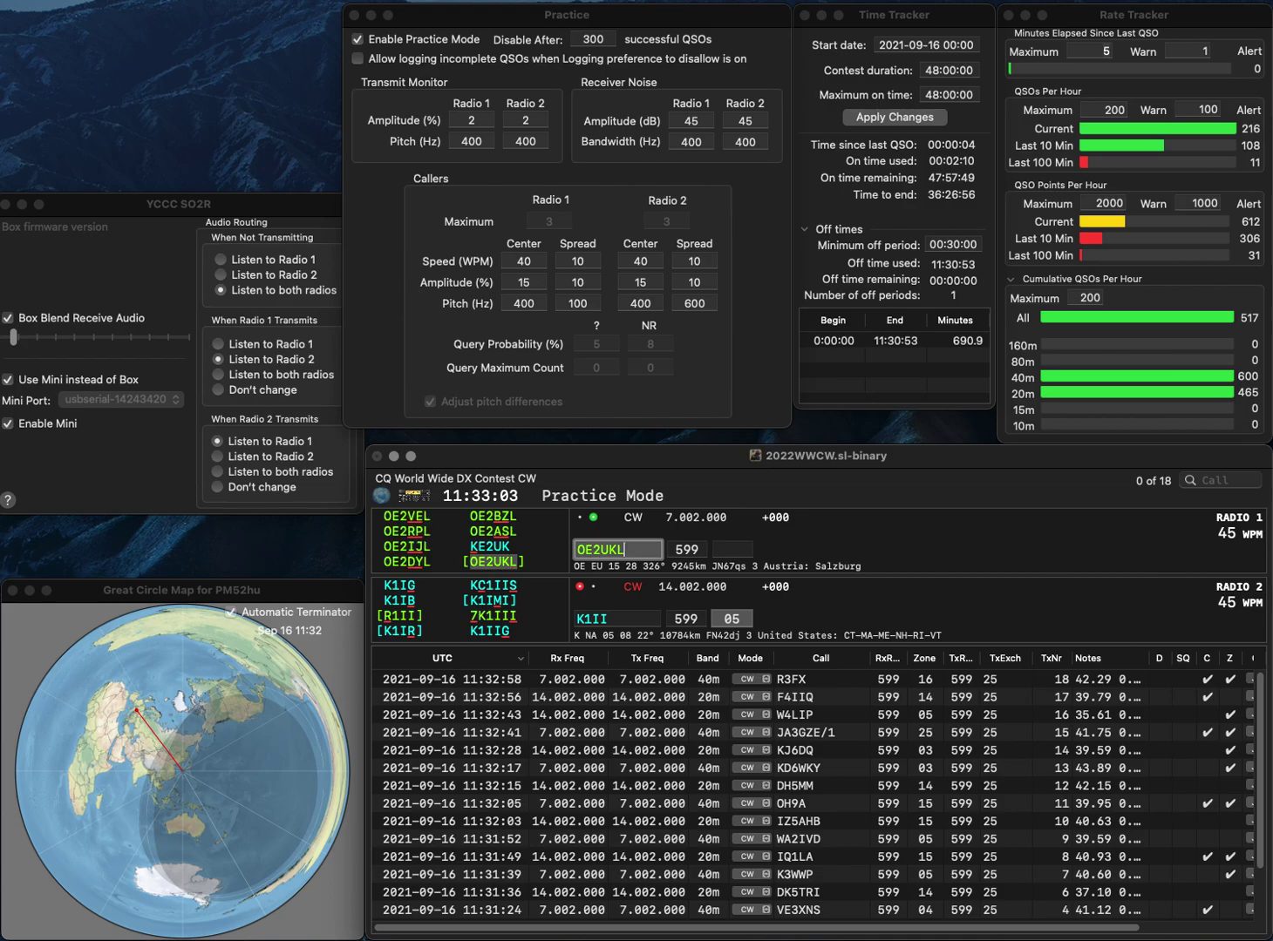
key(Return)
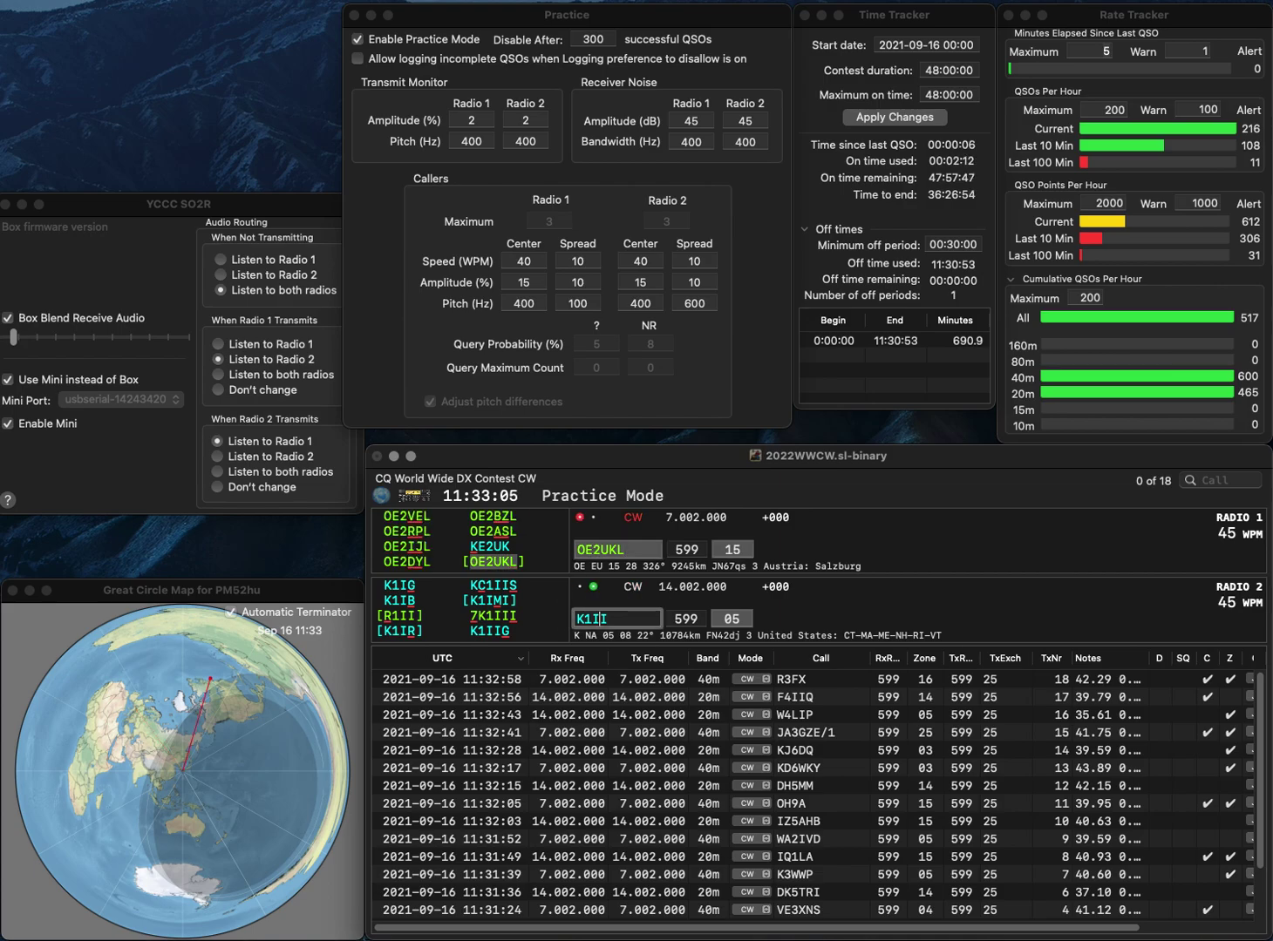
key(BackSpace)
text(S)
key(Right)
text(E)
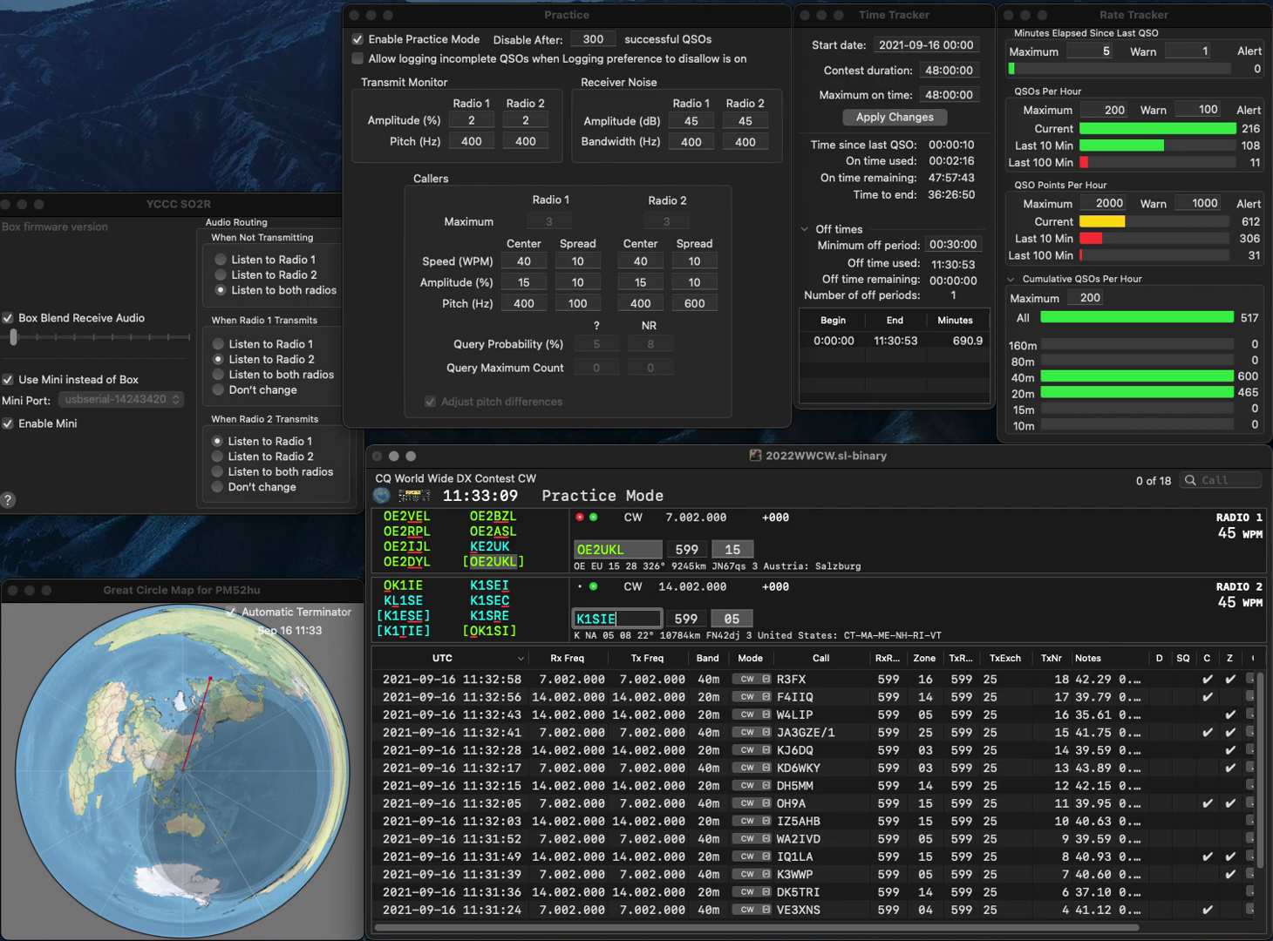
key(BackSpace)
key(BackSpace)
text(EI)
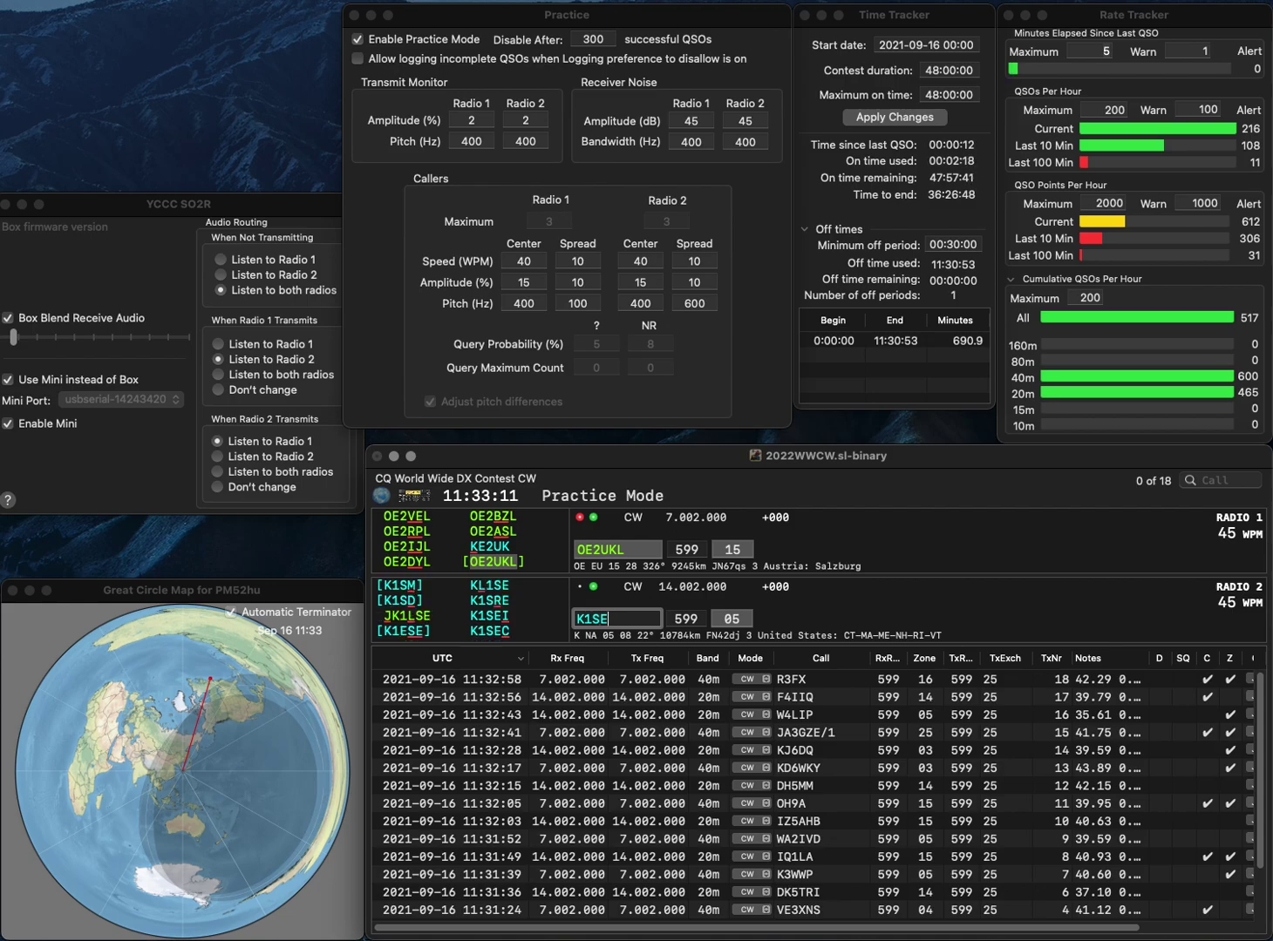
key(Return)
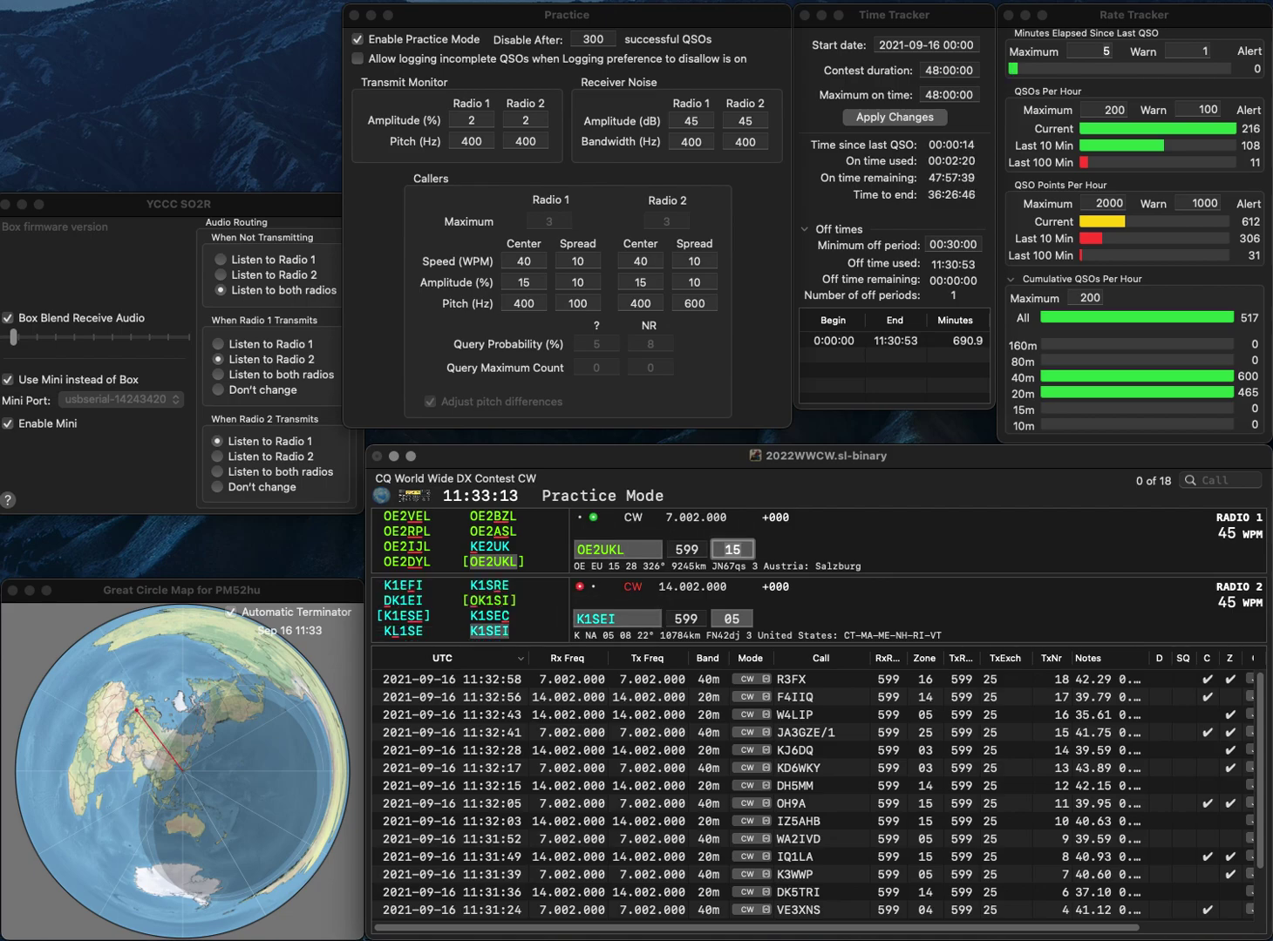
key(Return)
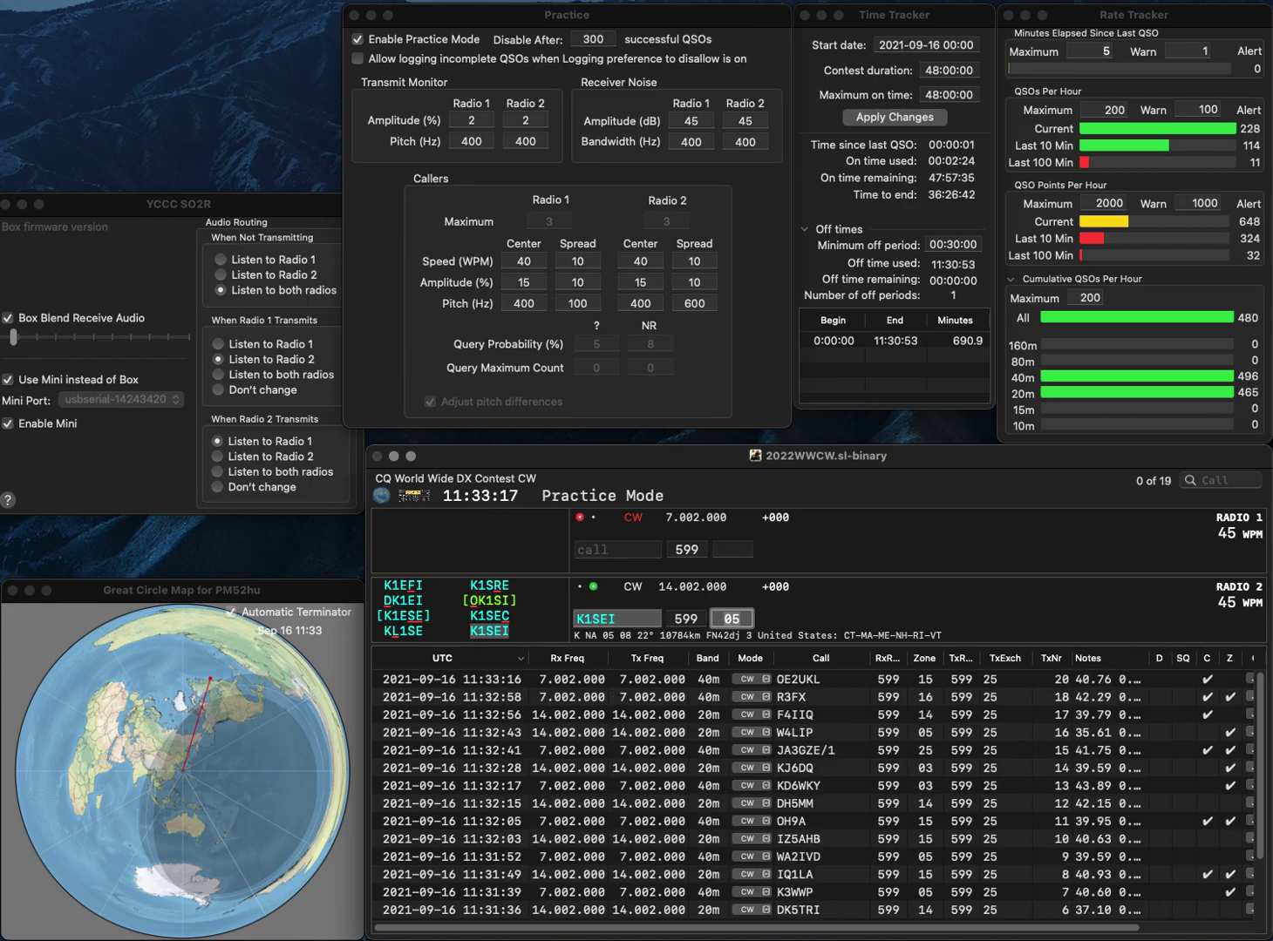
key(Return)
text(WB4LBR)
key(Return)
text(UWJON)
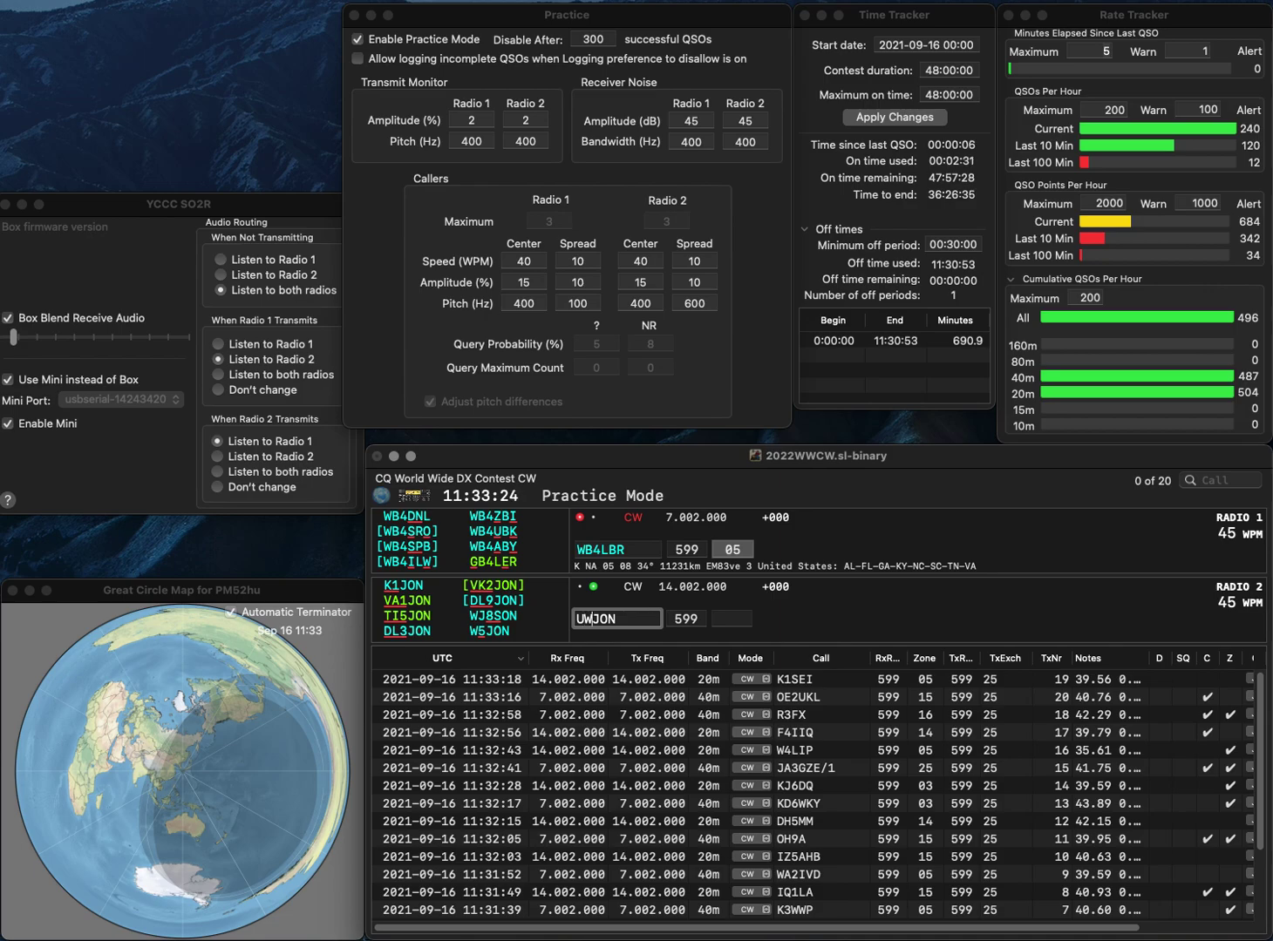
key(BackSpace)
key(BackSpace)
text(VA1)
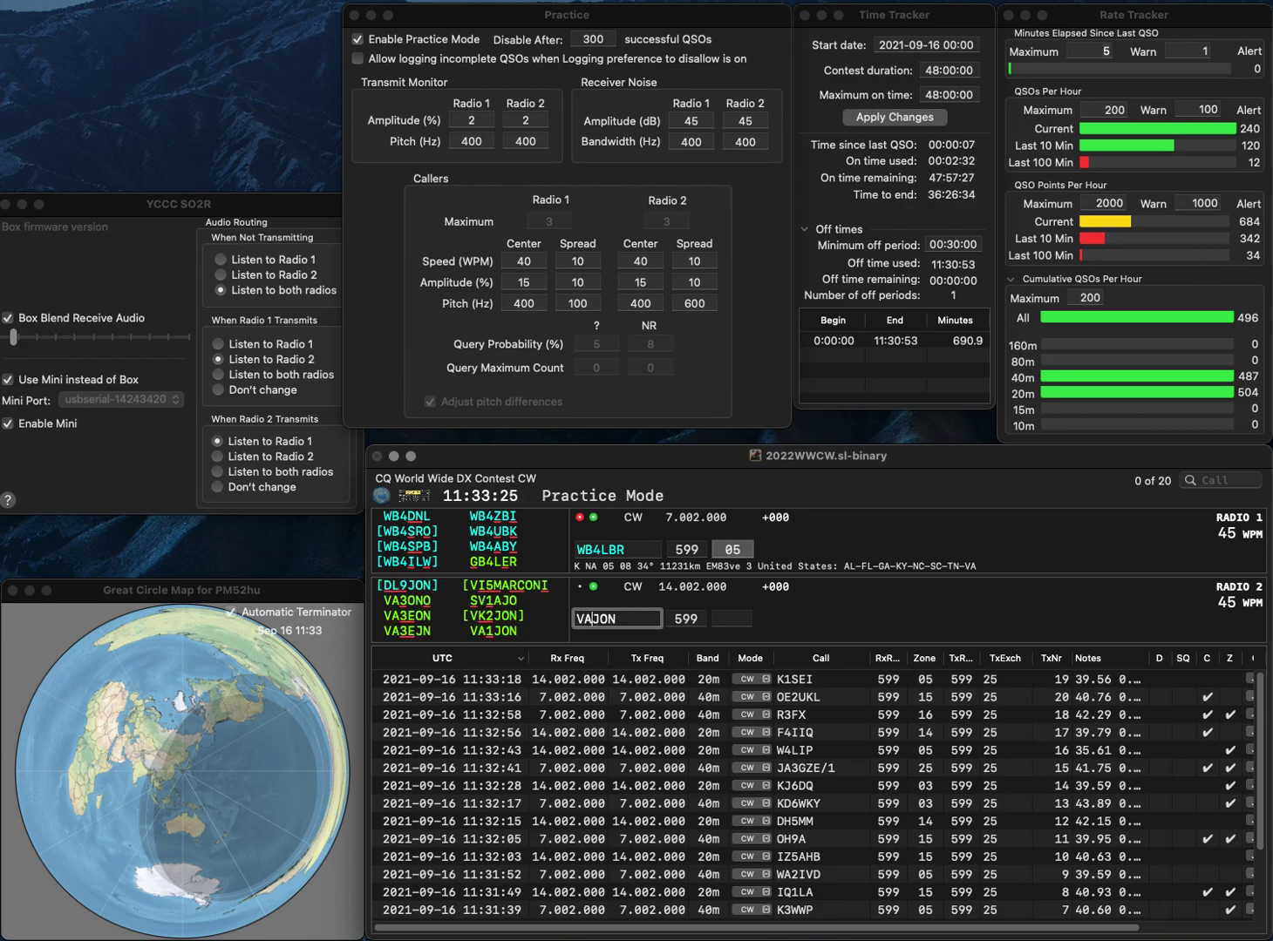
key(Return)
click(625, 549)
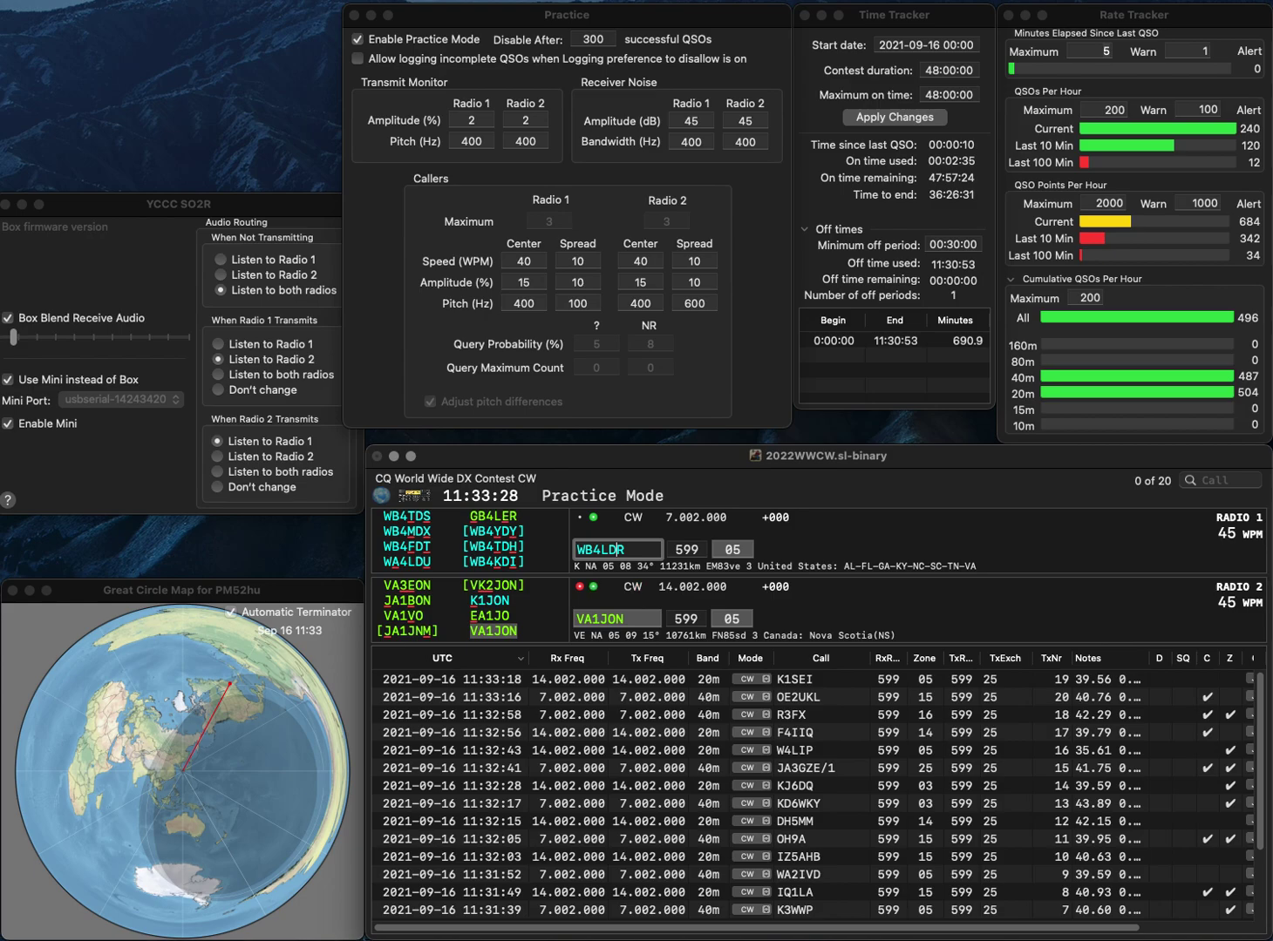
key(Return)
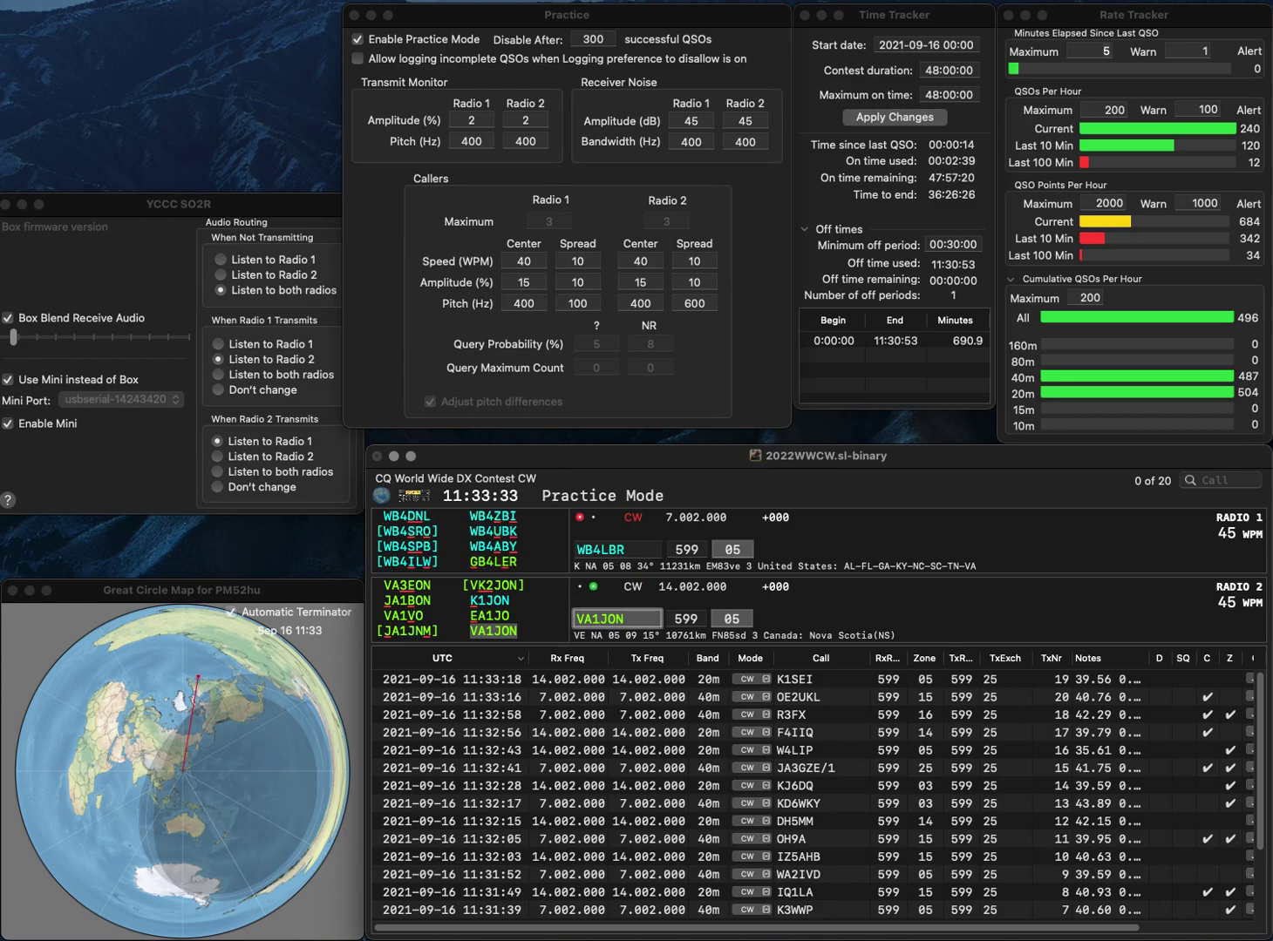
key(Return)
key(Left)
key(Left)
key(Left)
key(Left)
key(BackSpace)
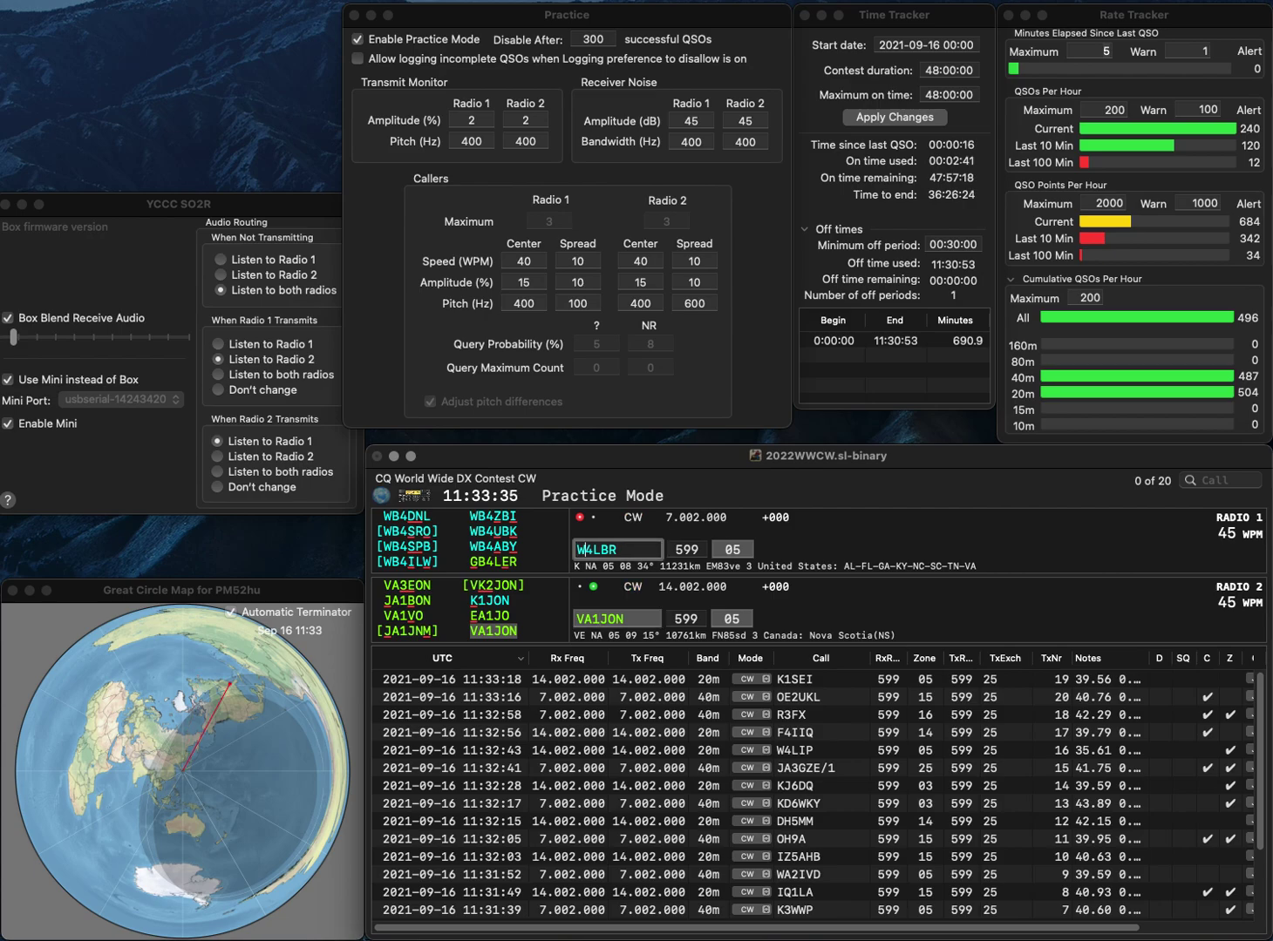
text(D)
key(Return)
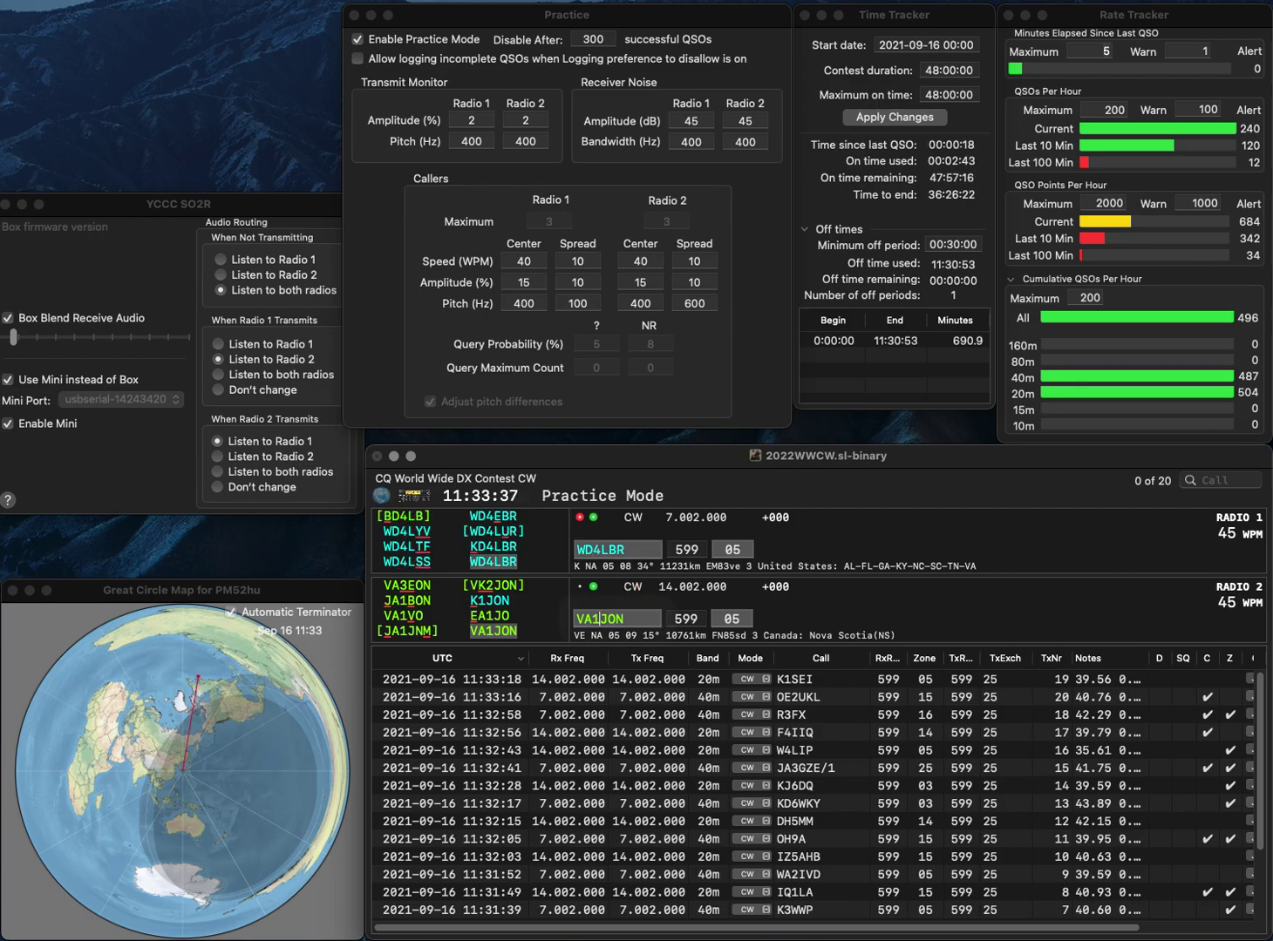
key(Return)
key(Return)
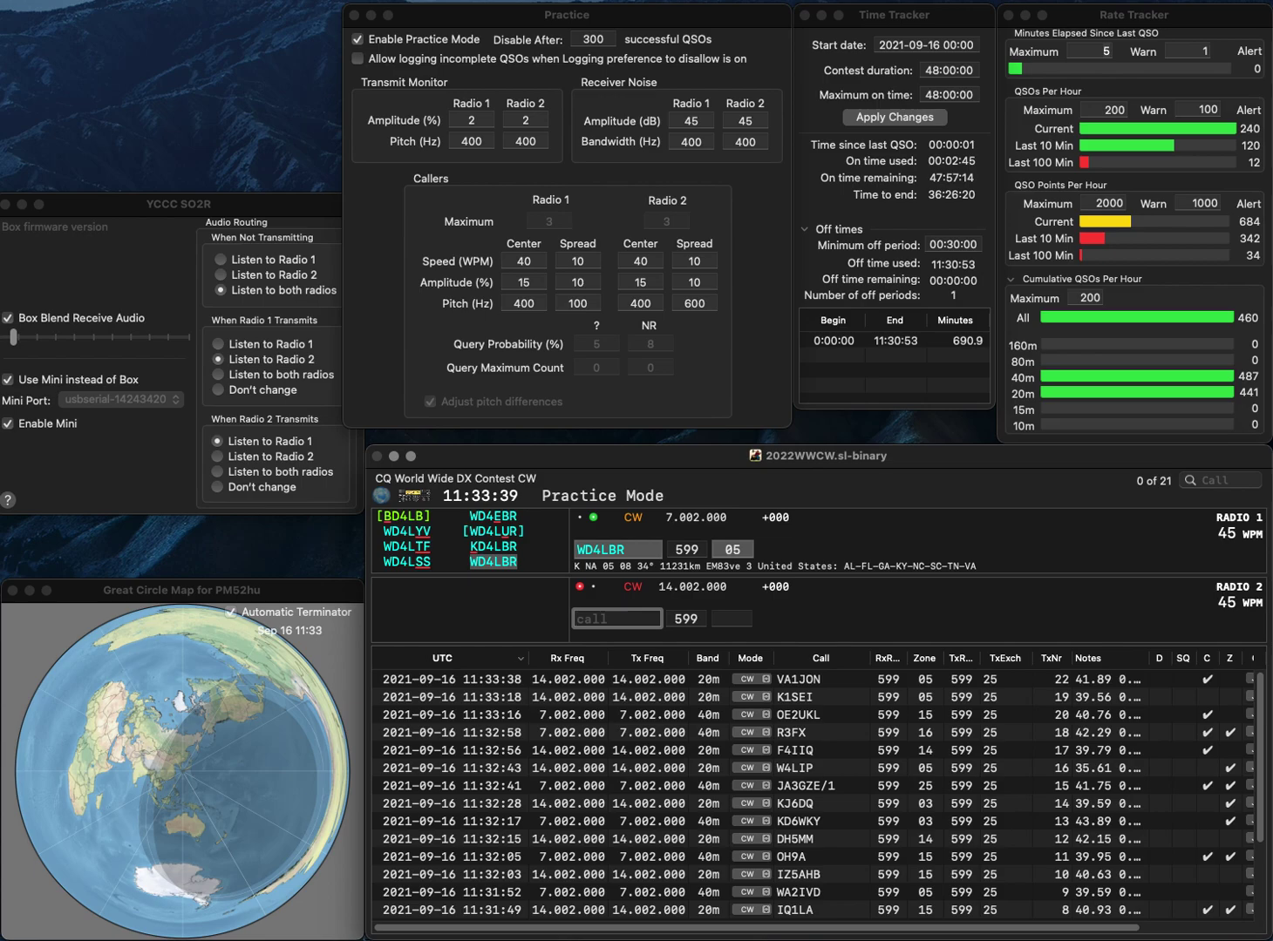
text(S8KCC)
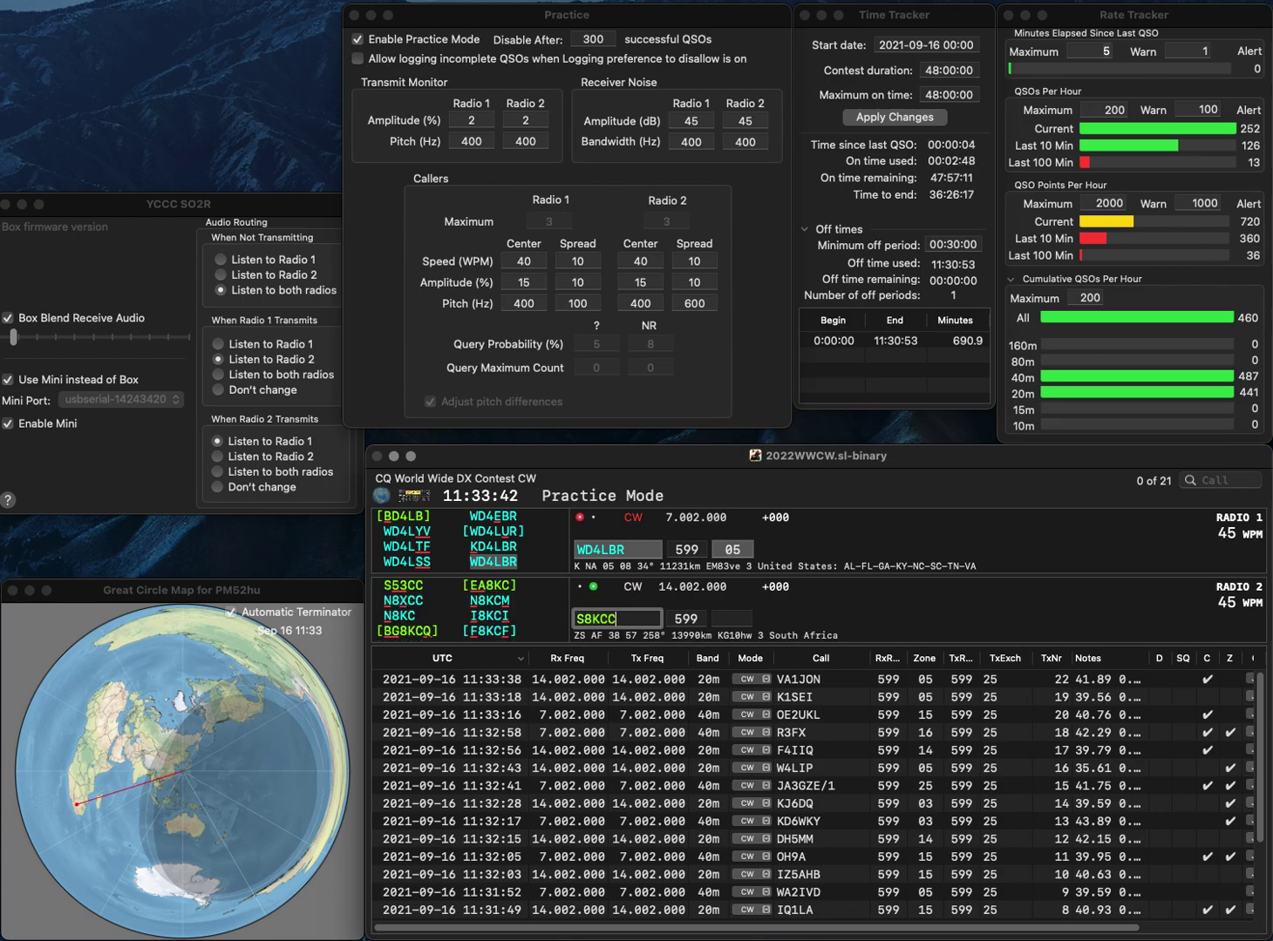
key(Return)
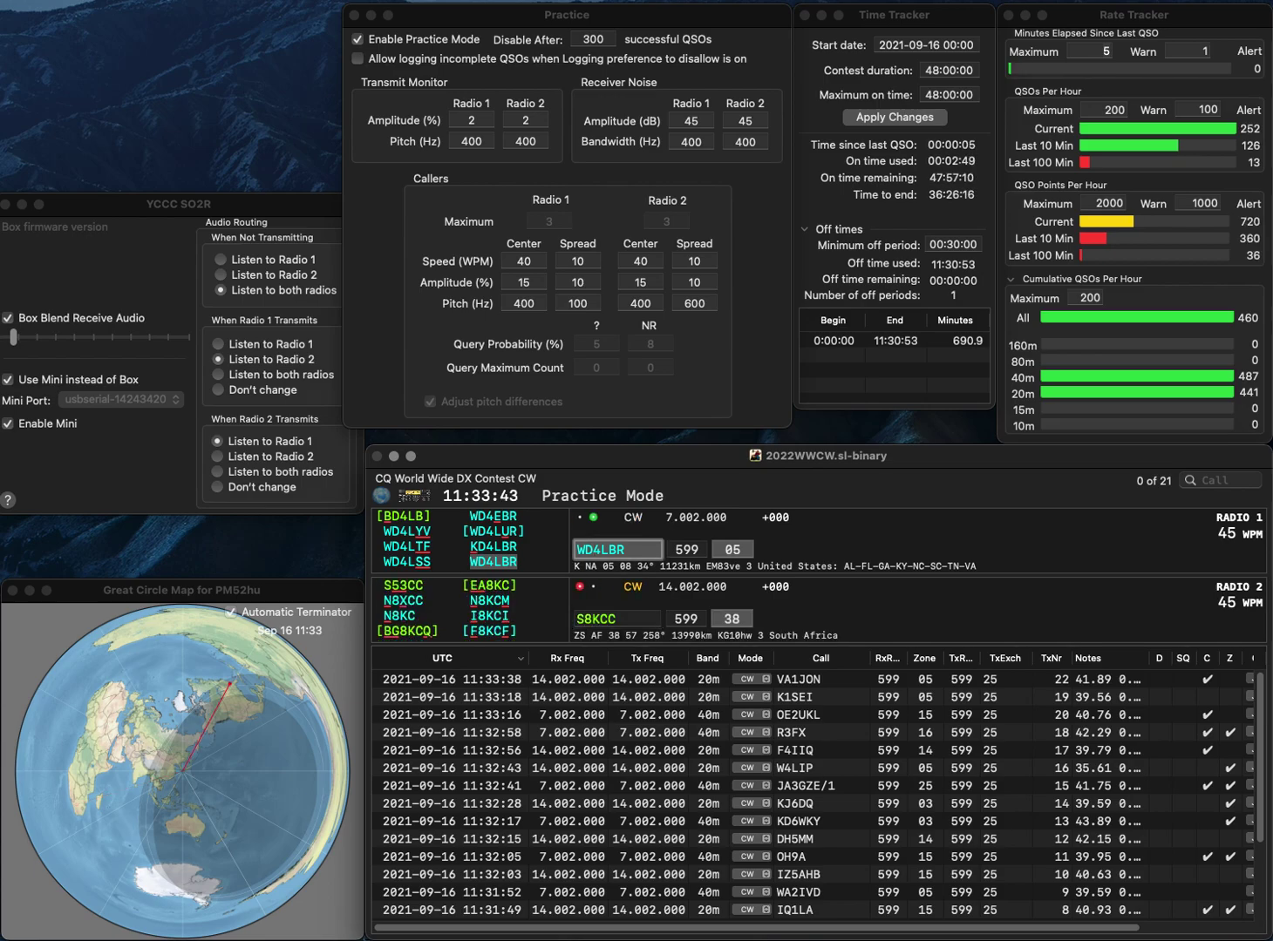
key(space)
key(Return)
key(super+Left)
key(Delete)
key(Delete)
key(Delete)
text(N8)
key(Delete)
text(K)
key(Return)
Enter the partial call sign ZM on Radio 1 and log the N8KC contact on Radio 2.
text(Z)
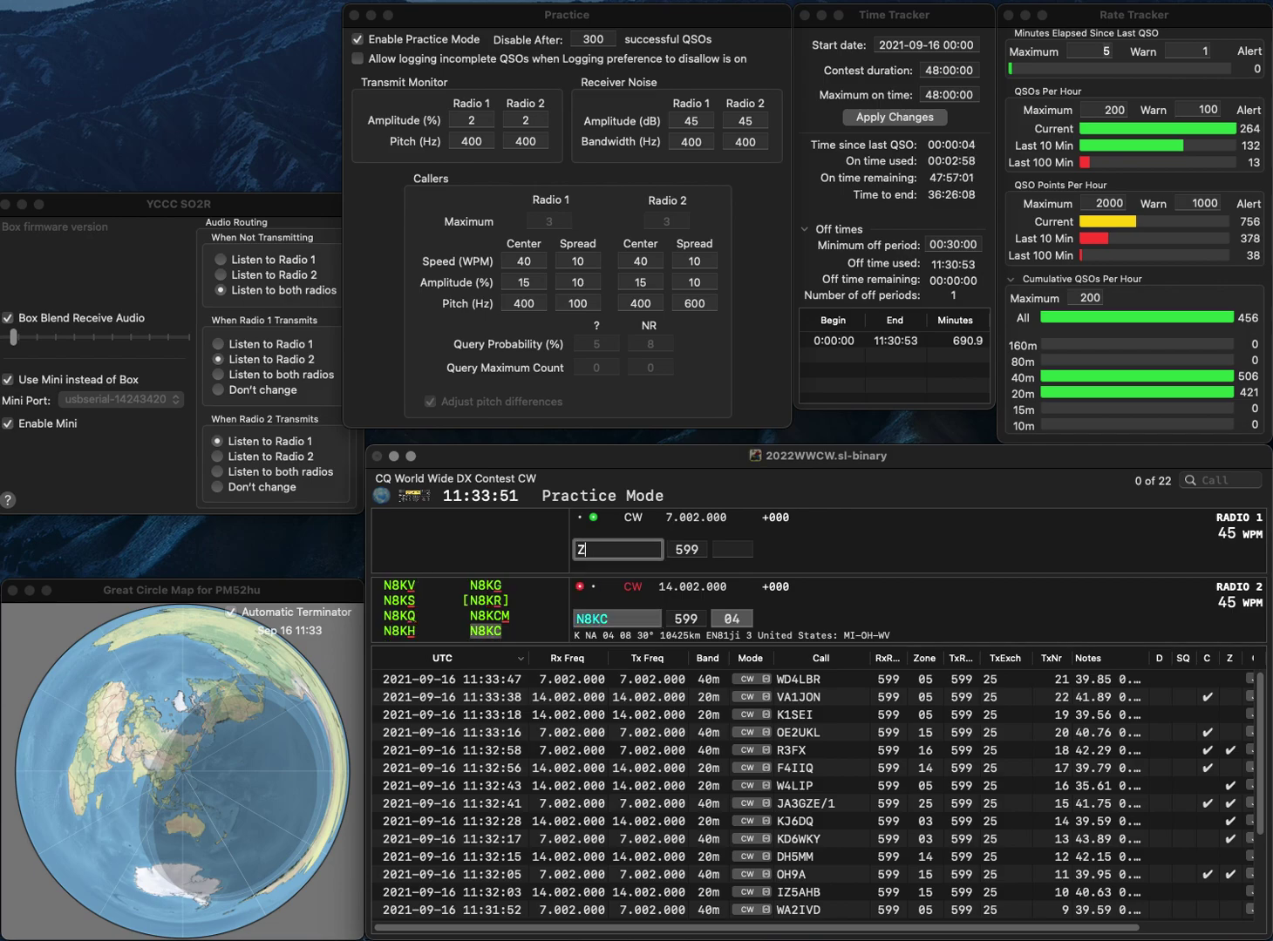
text(M)
key(Return)
key(Tab)
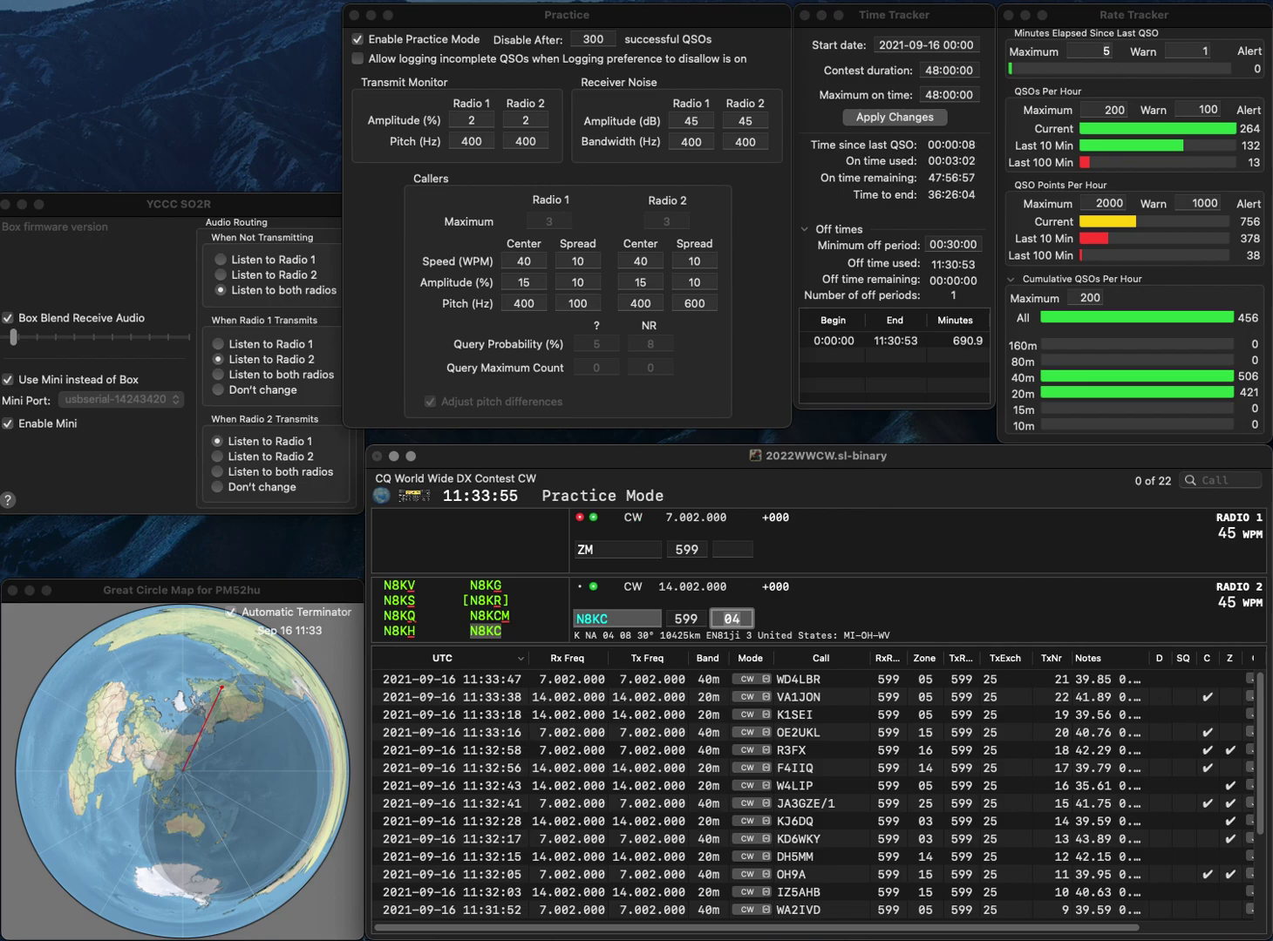
key(Return)
Complete the partial call sign on Radio 1 and correct it to LZ5GM.
text(5)
key(Left)
text(LZ)
key(Return)
key(Tab)
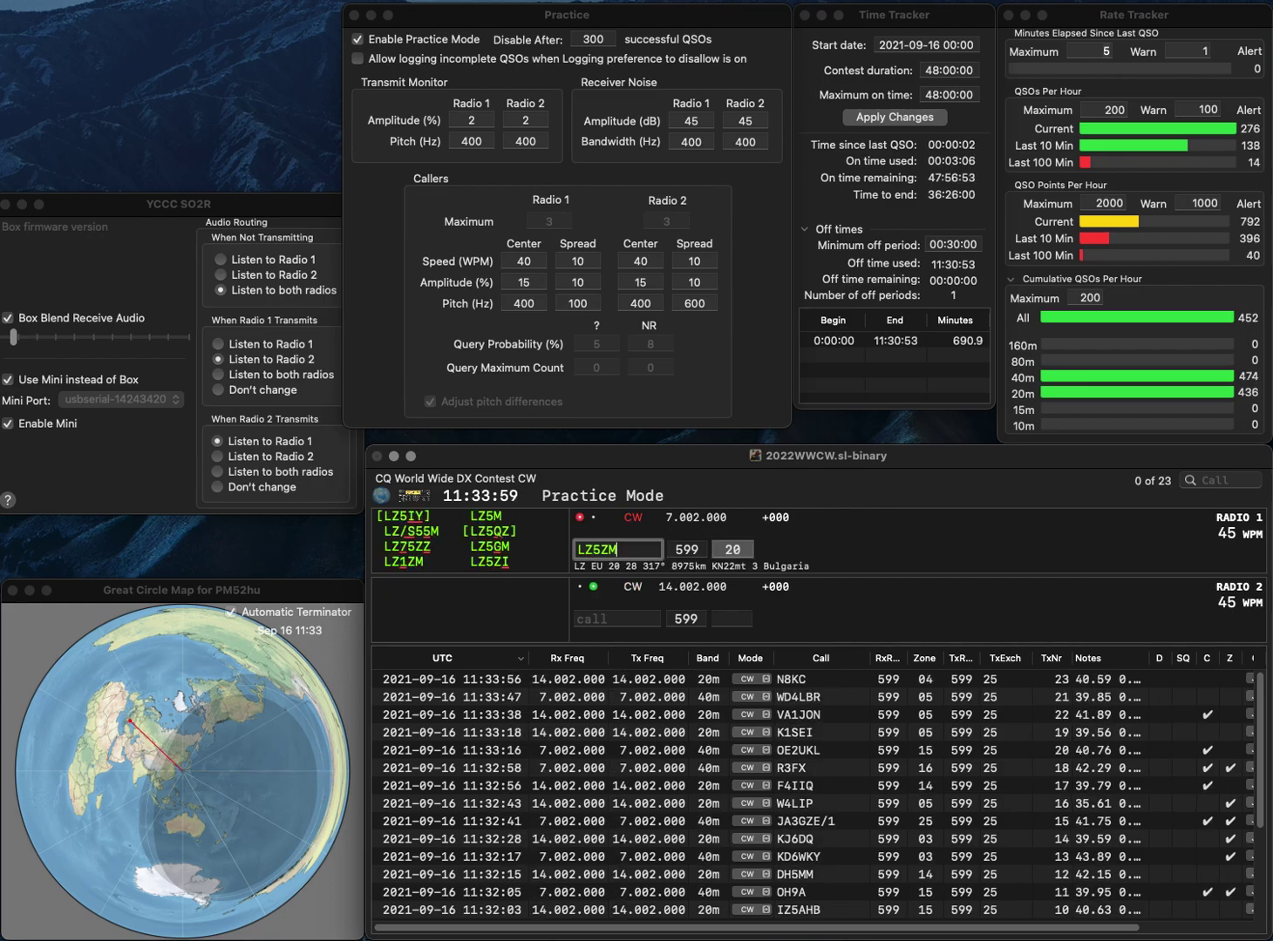
key(Left)
key(BackSpace)
text(G)
key(Down)
Enter F5DM on Radio 2, and log contacts with LZ5GM on Radio 1 and F5DM on Radio 2.
text(S)
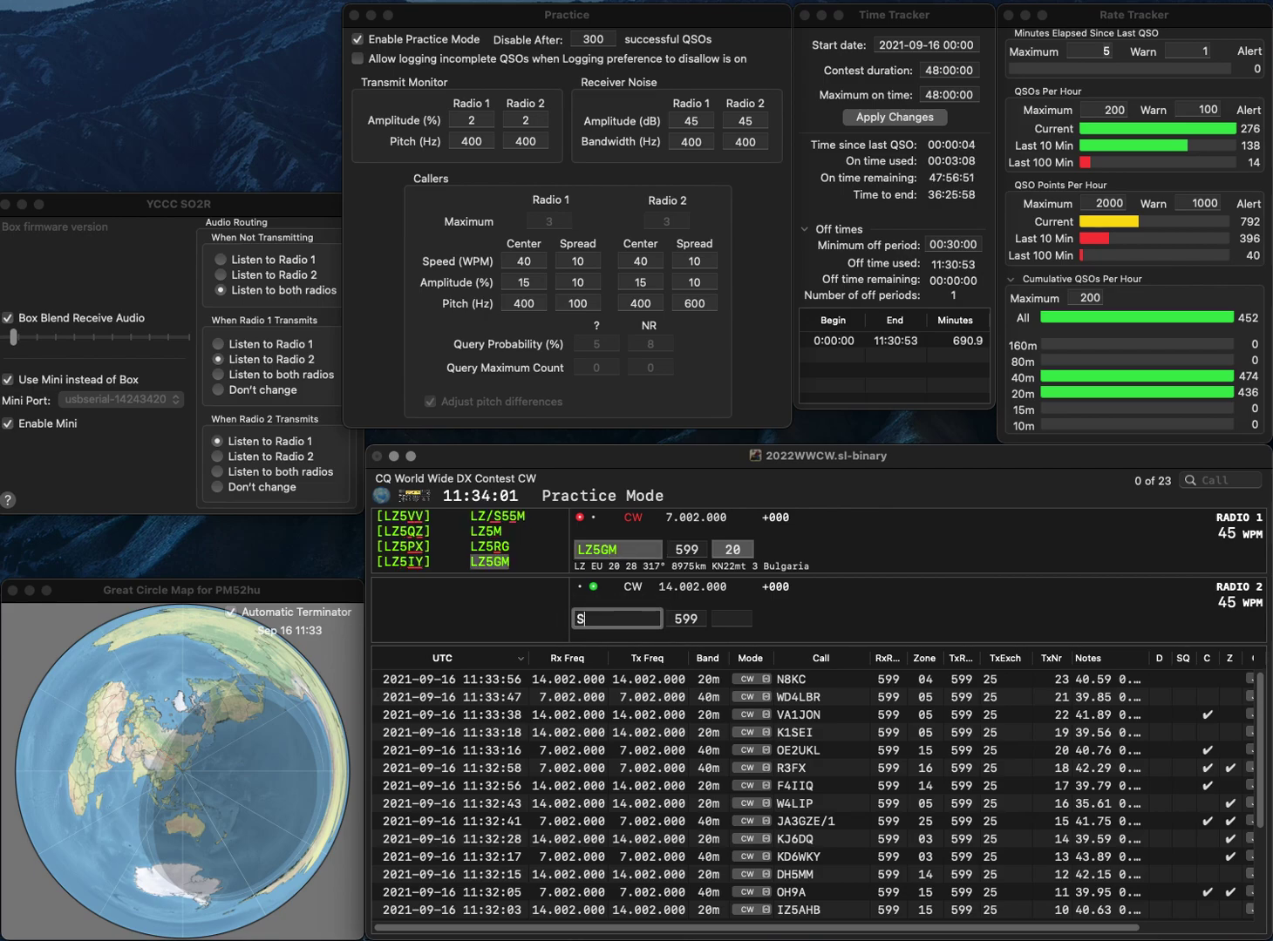
key(Return)
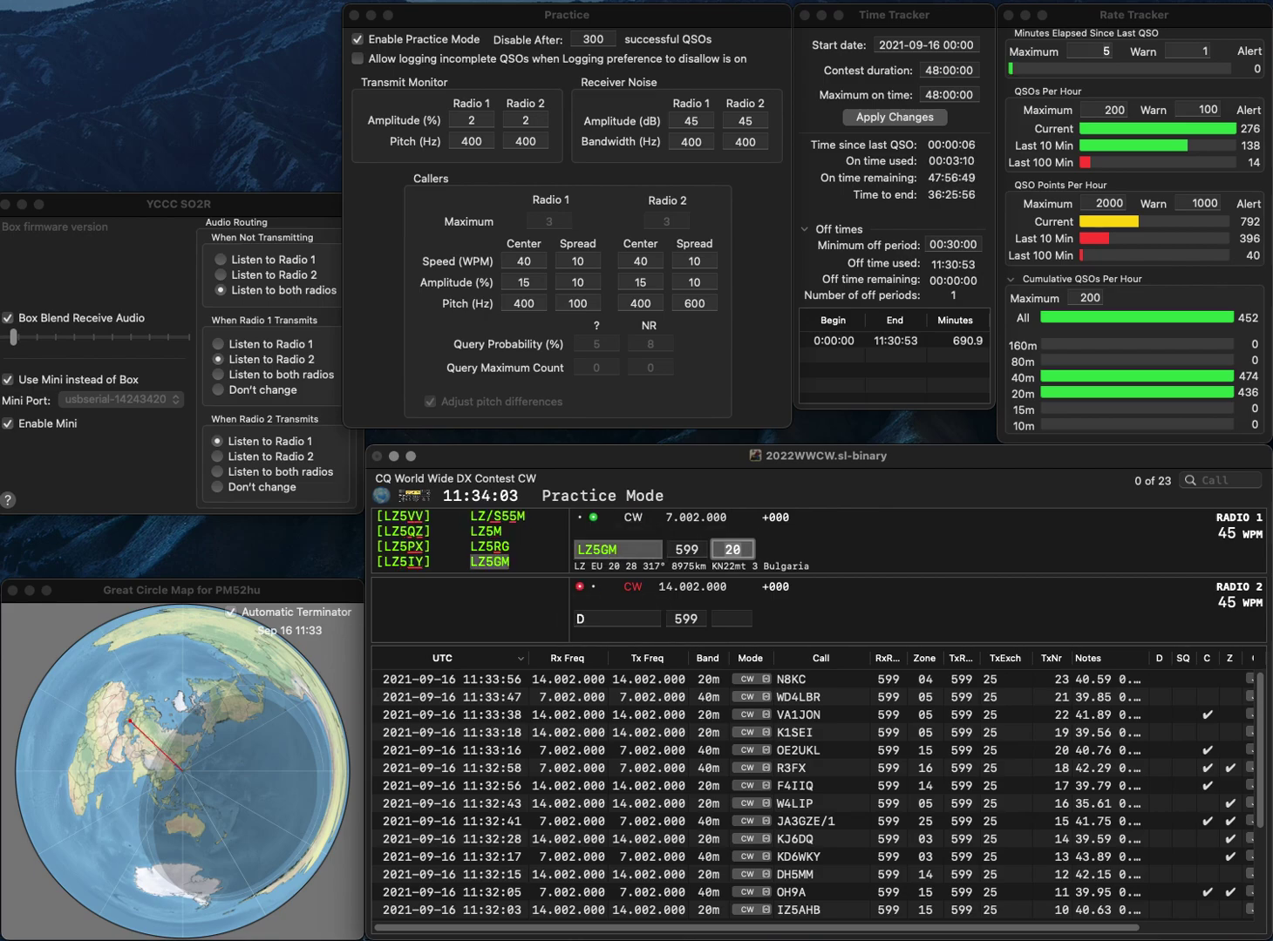
key(grave)
text(FD)
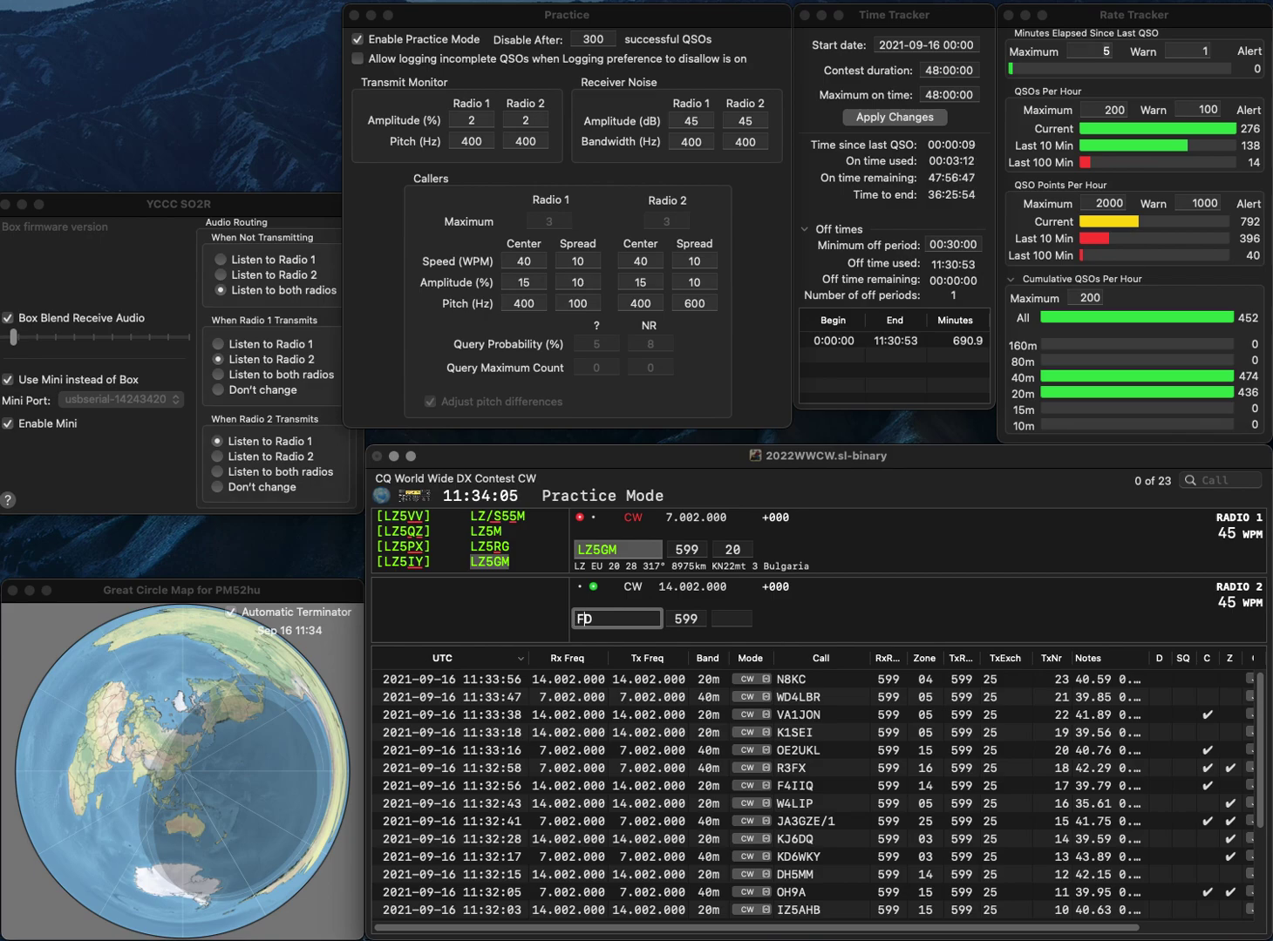
key(Left)
key(Left)
key(Left)
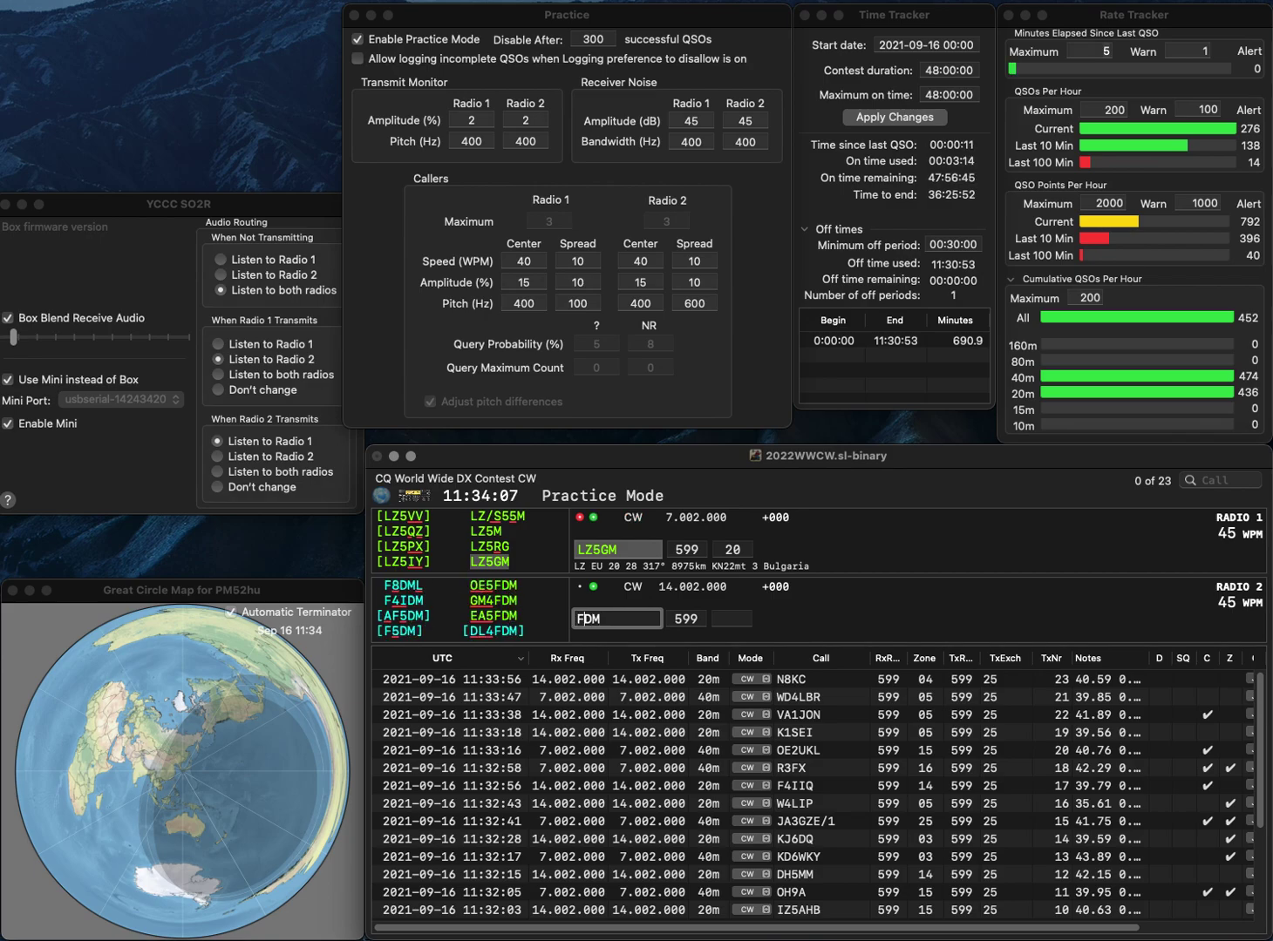
key(Right)
text(5)
key(Return)
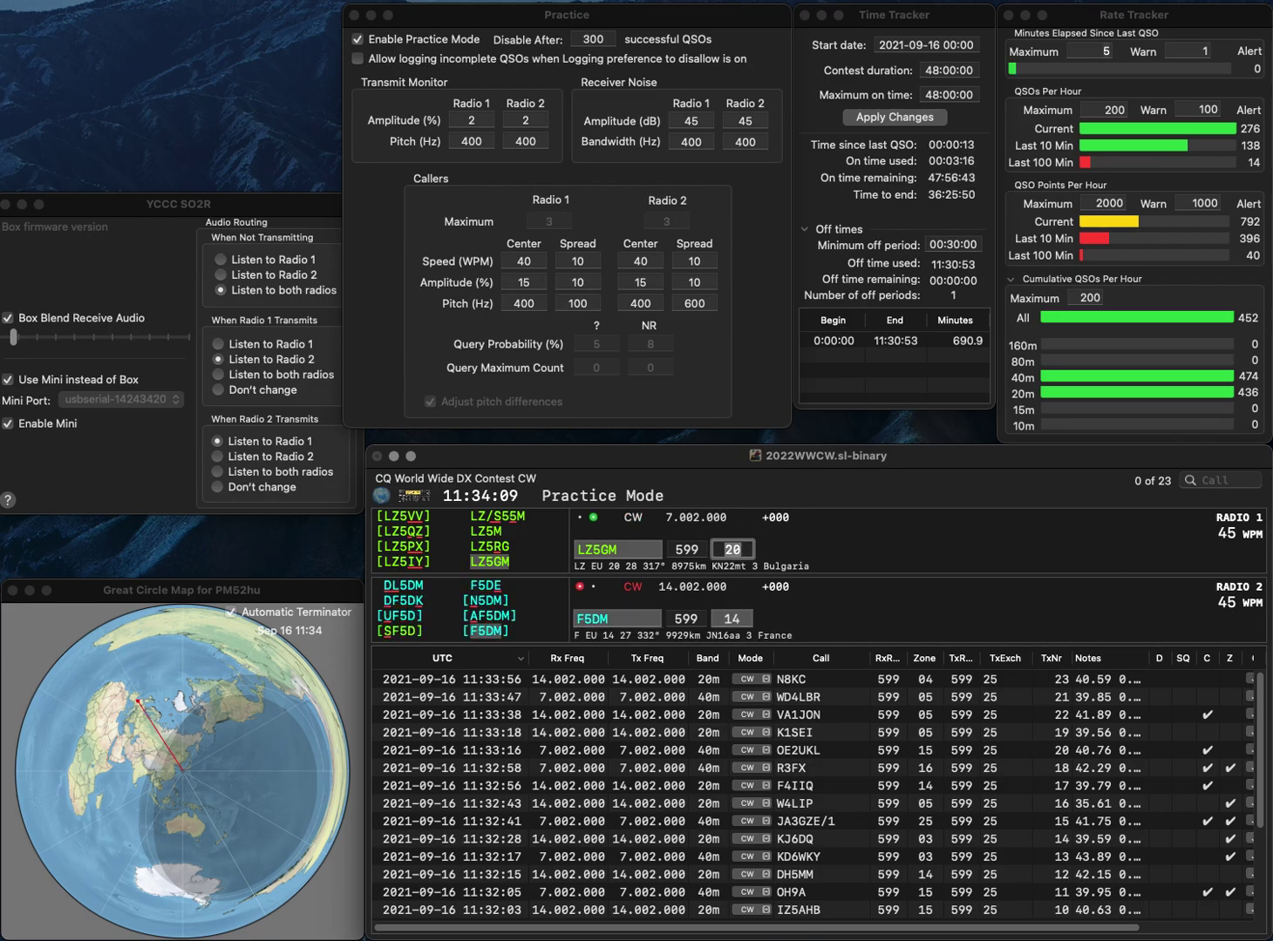
key(Return)
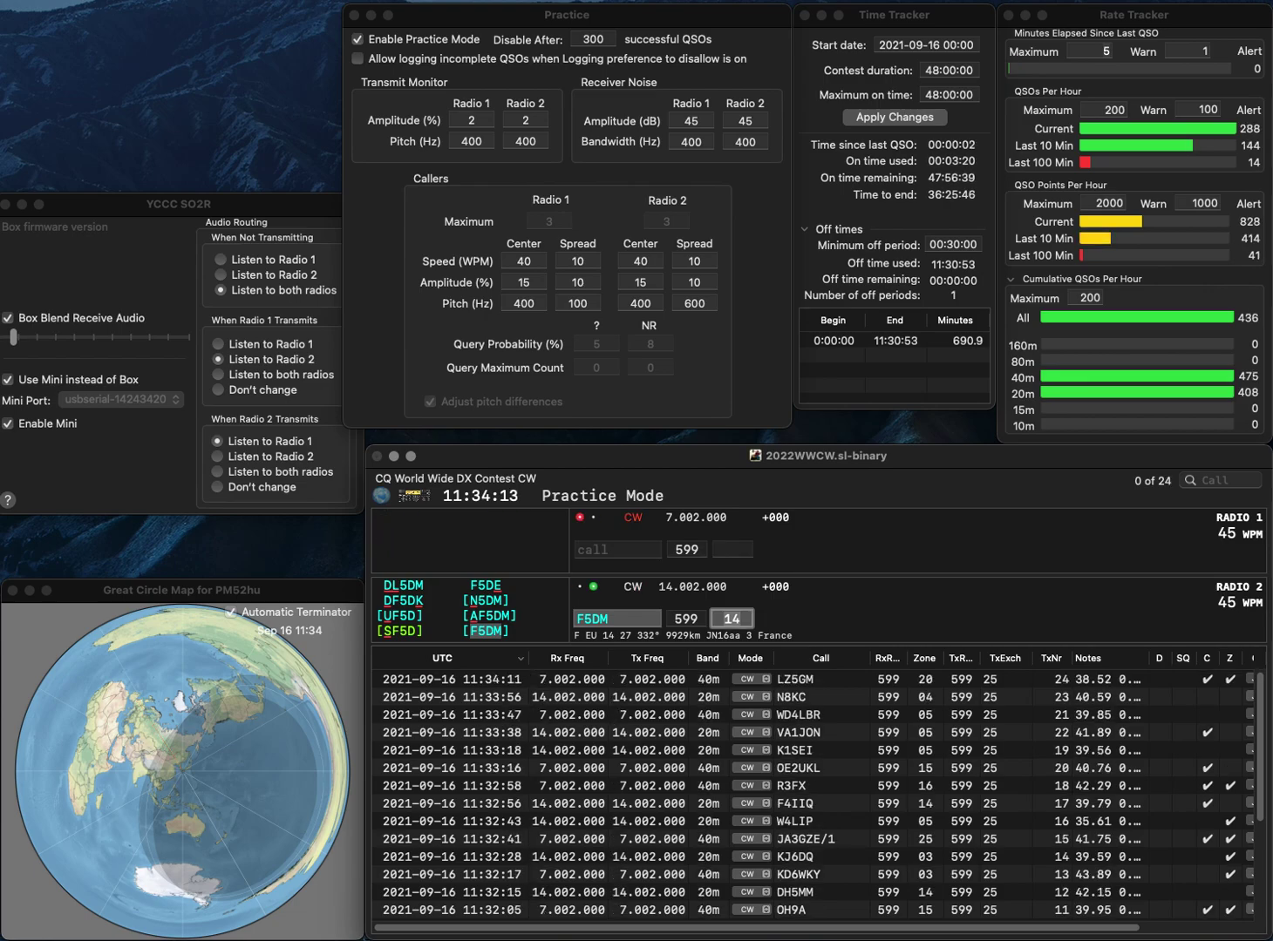
key(Return)
text(NHDL1)
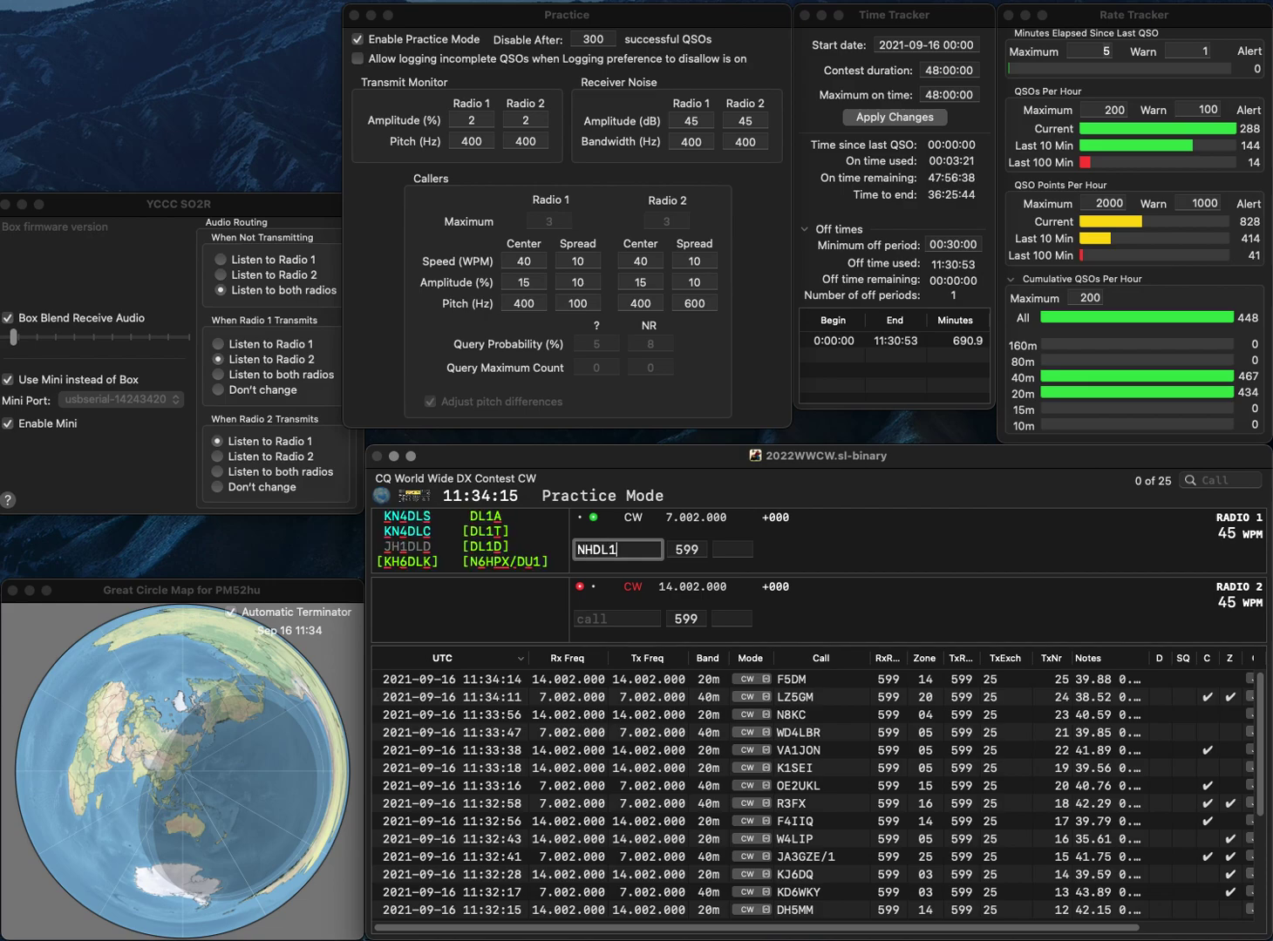
text(HTX)
key(Home)
key(Delete)
key(Delete)
key(Return)
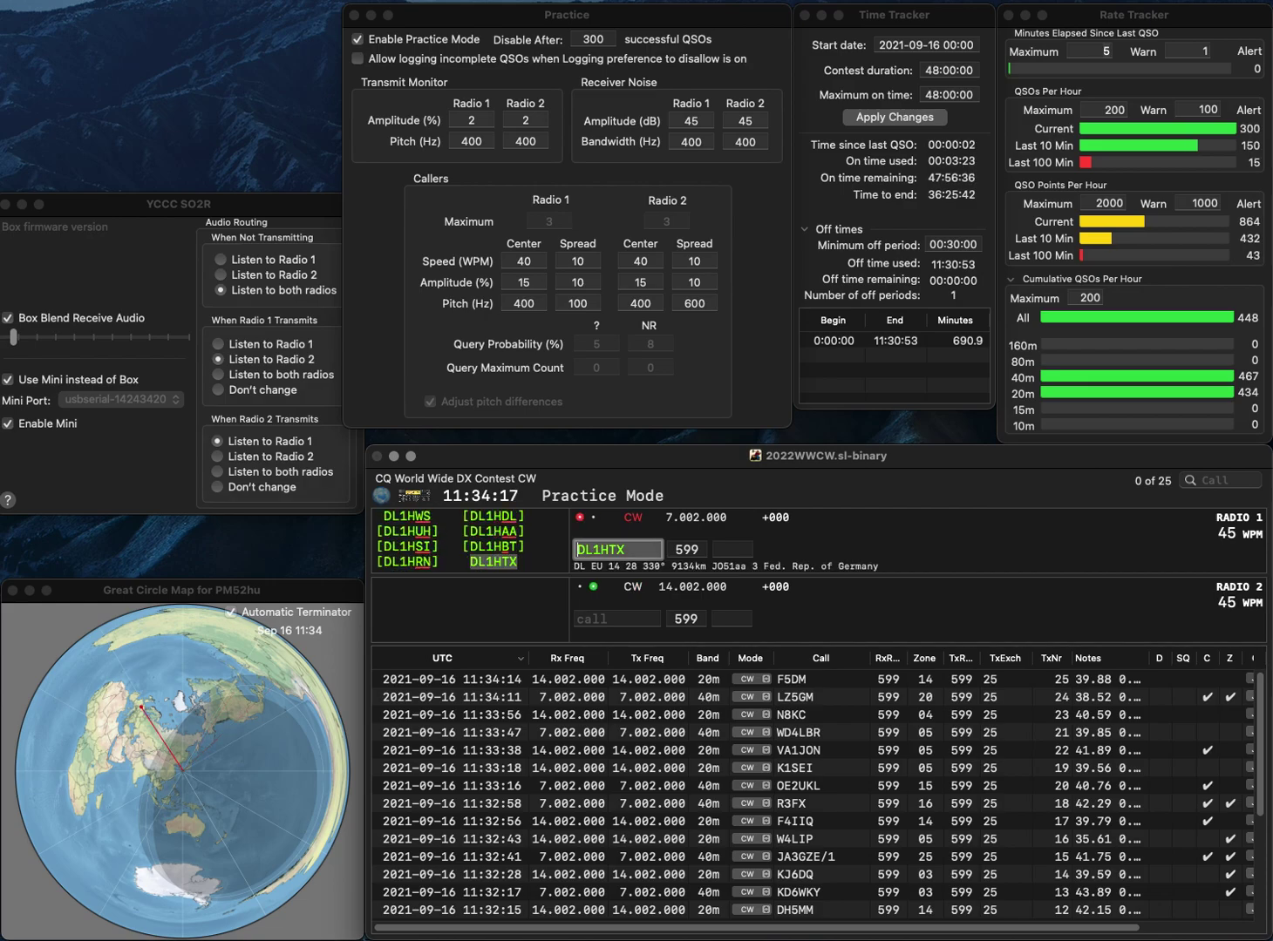
Answer the next Radio 2 caller with the call sign corrected to K9FD.
text(89FD)
key(Home)
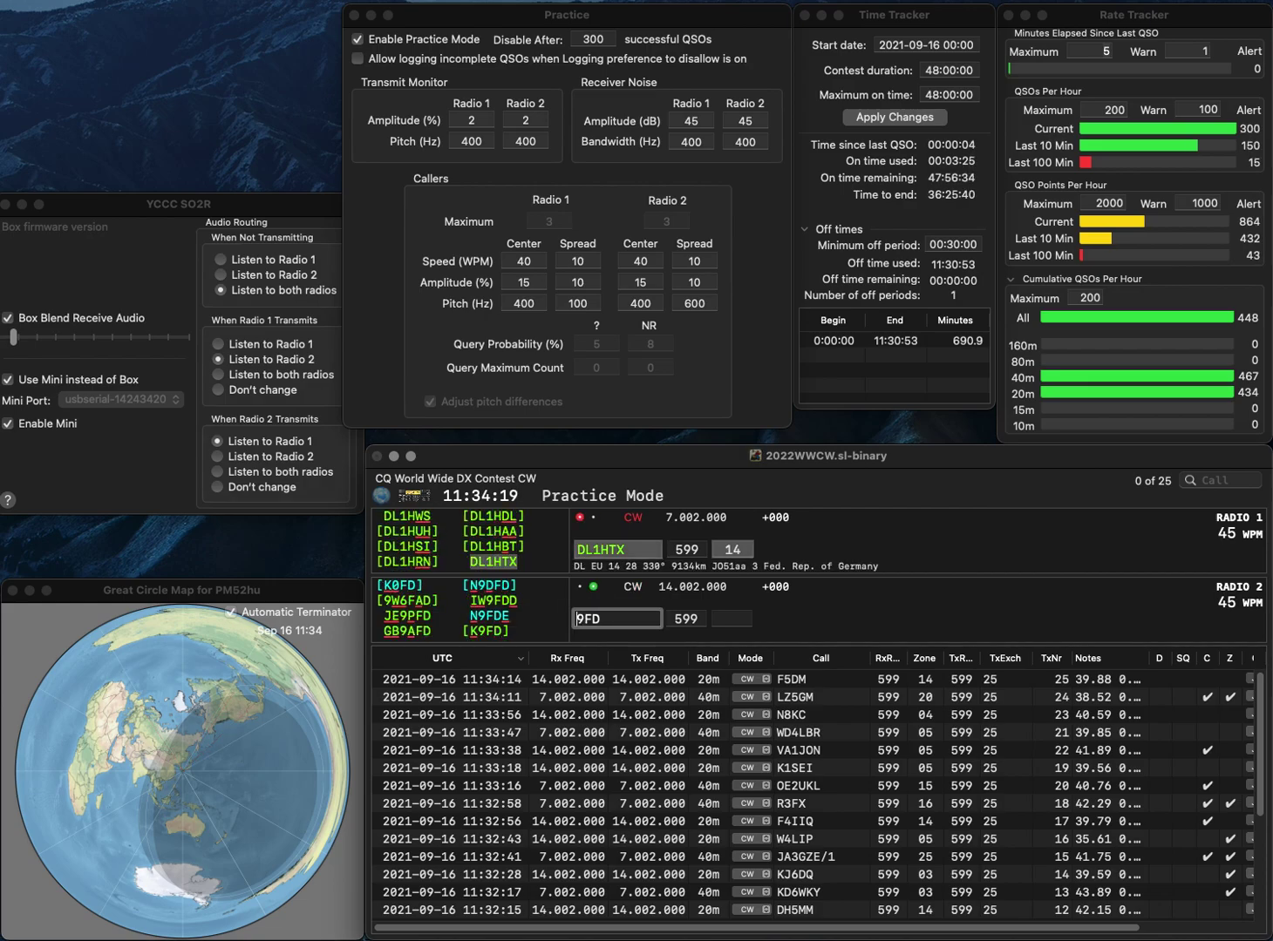
key(Delete)
text(K)
key(Return)
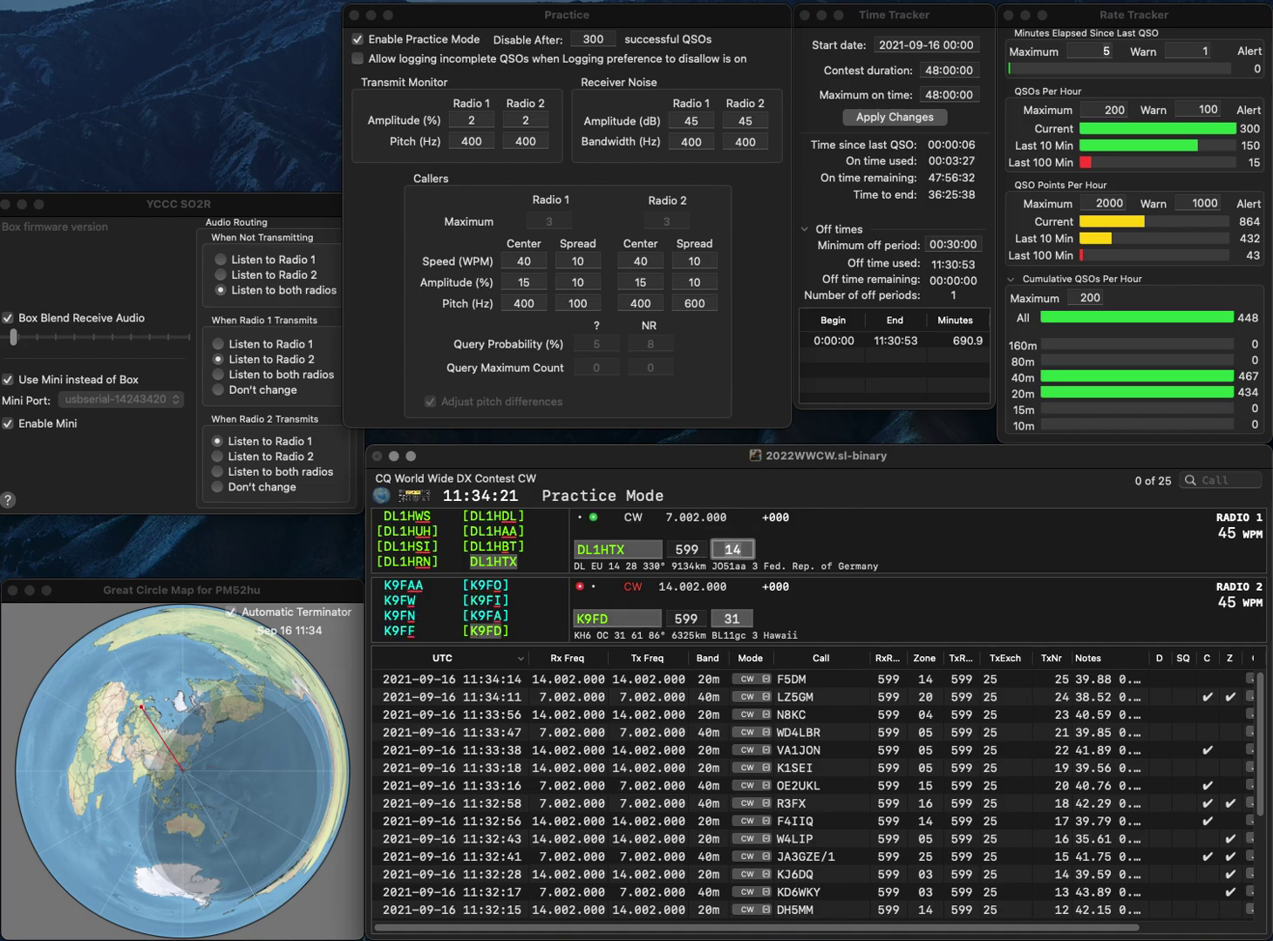
key(Return)
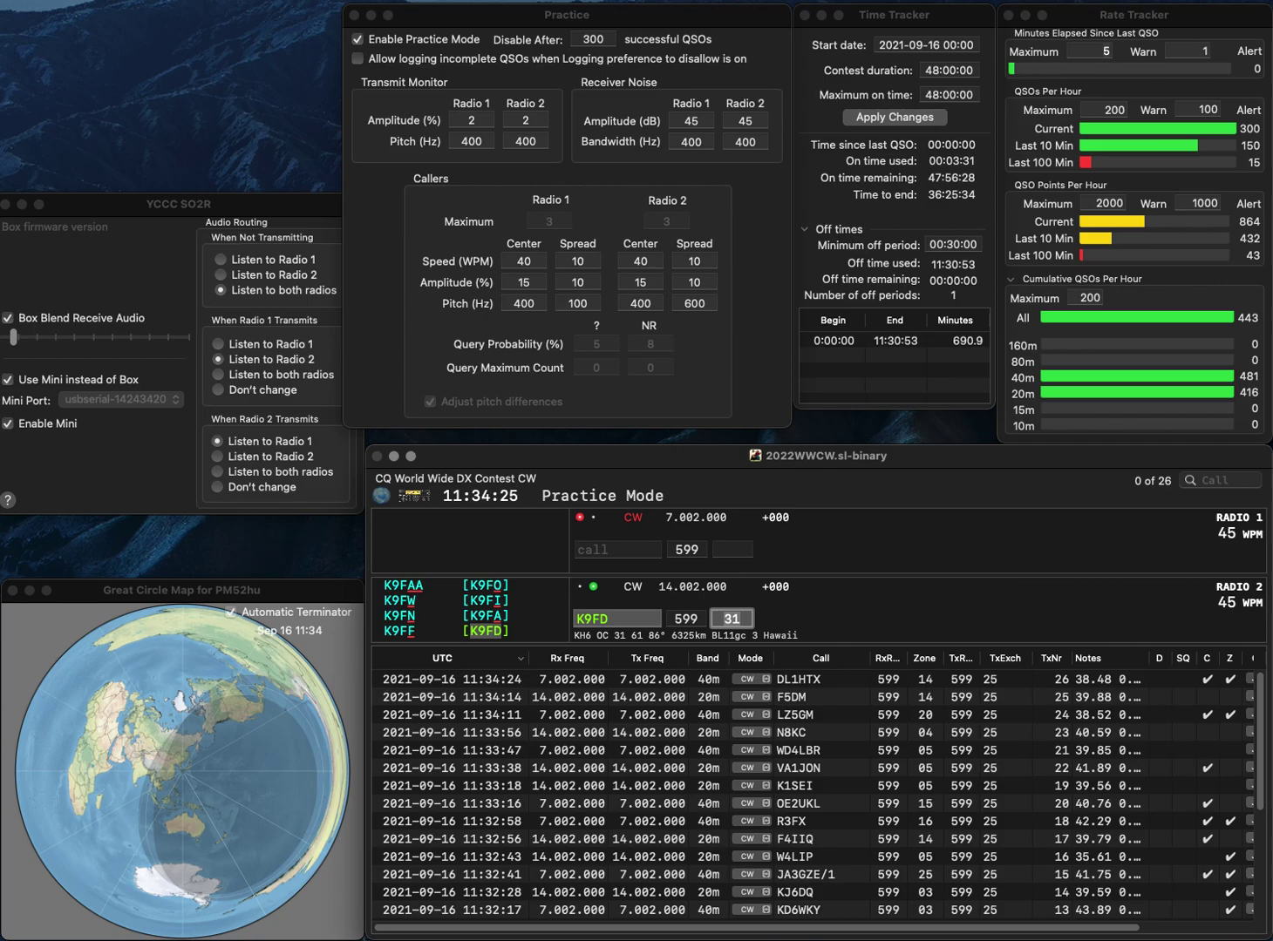
key(Return)
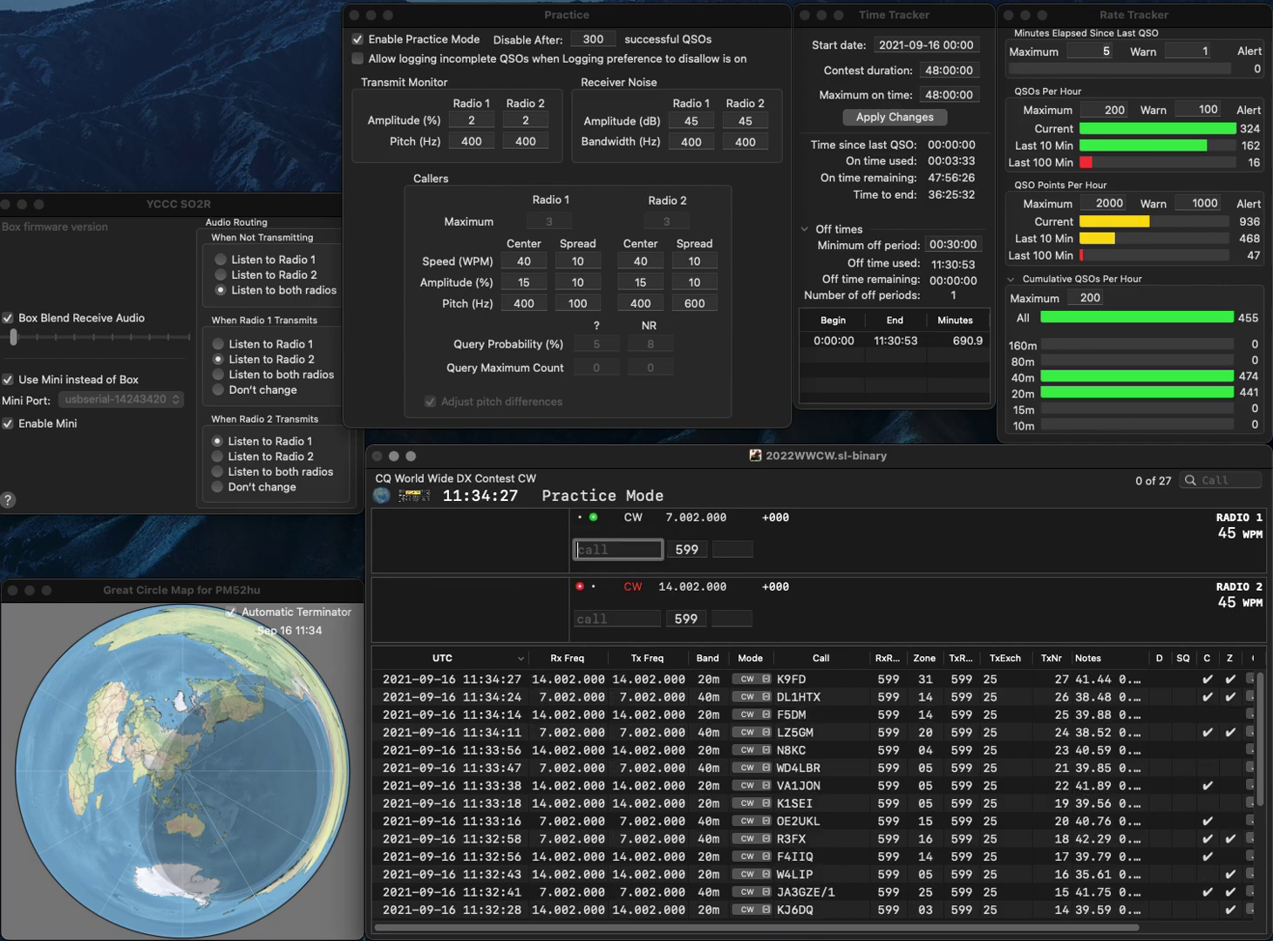
Enter YV1 for the next Radio 1 caller and answer with the call sign corrected to YV2CAR.
text(YV1)
click(617, 619)
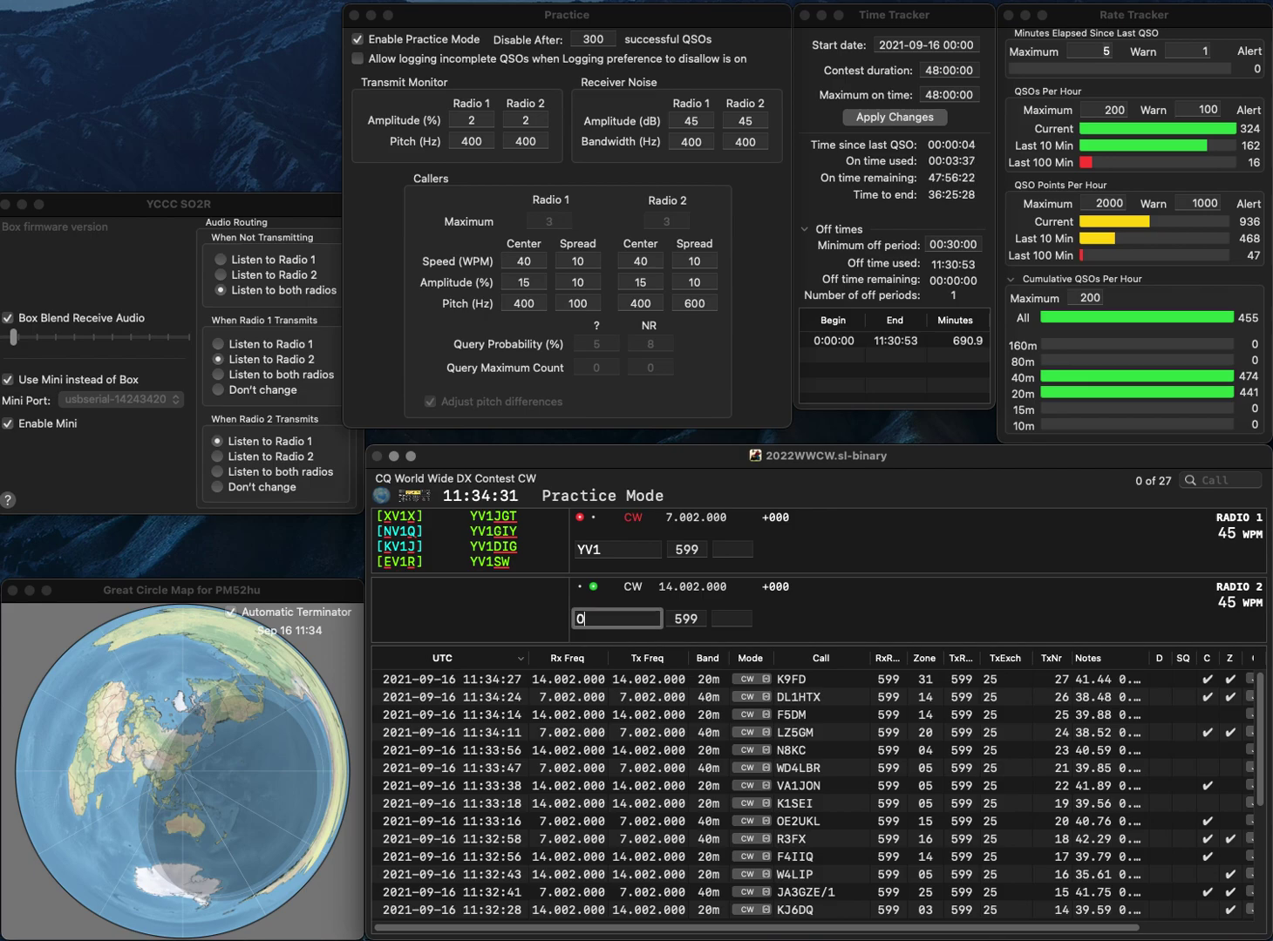
click(578, 550)
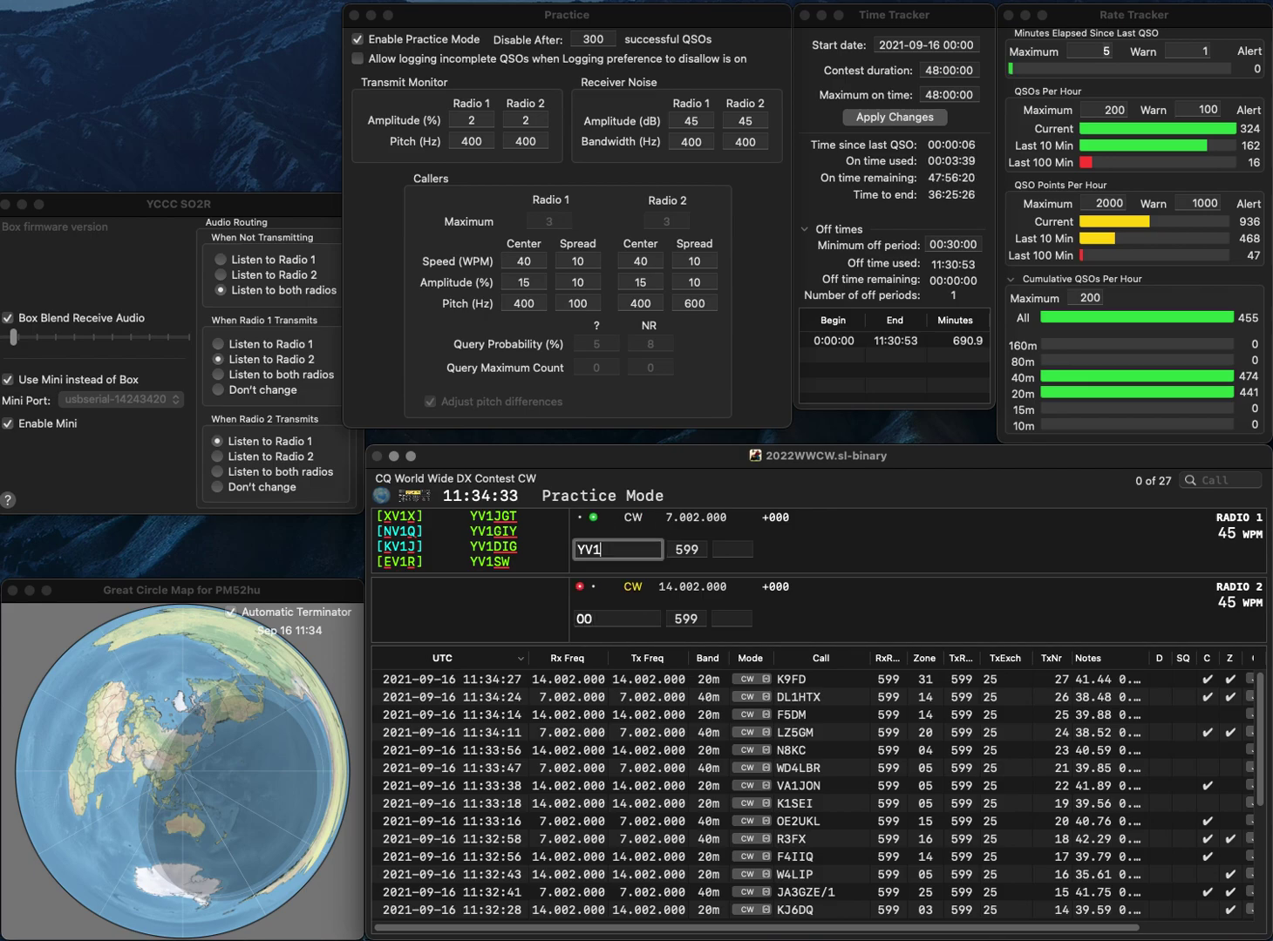
key(BackSpace)
text(2CAR)
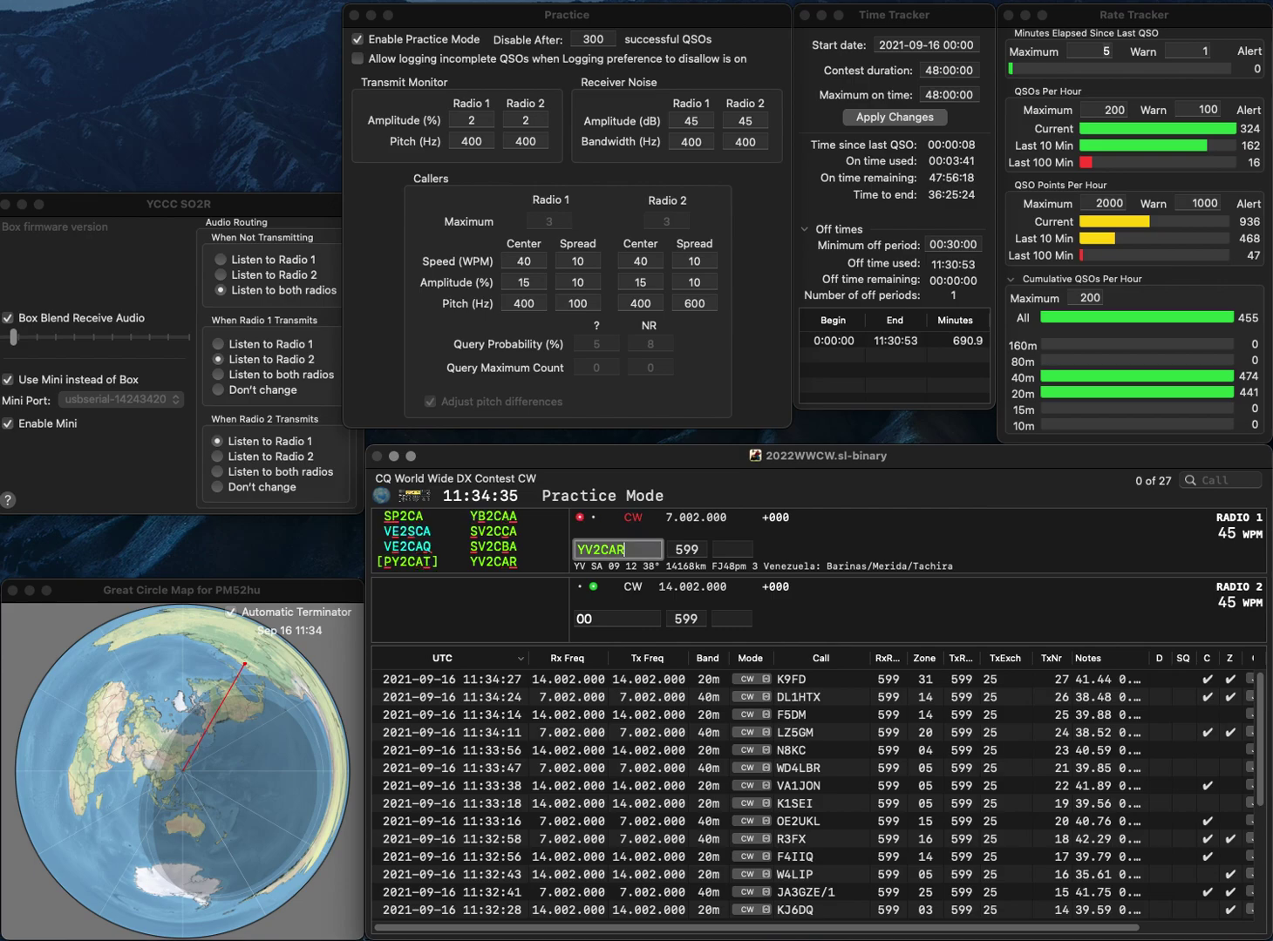
key(Return)
text(WB6OO)
key(BackSpace)
text(PO)
key(Delete)
key(Return)
key(Return)
key(Tab)
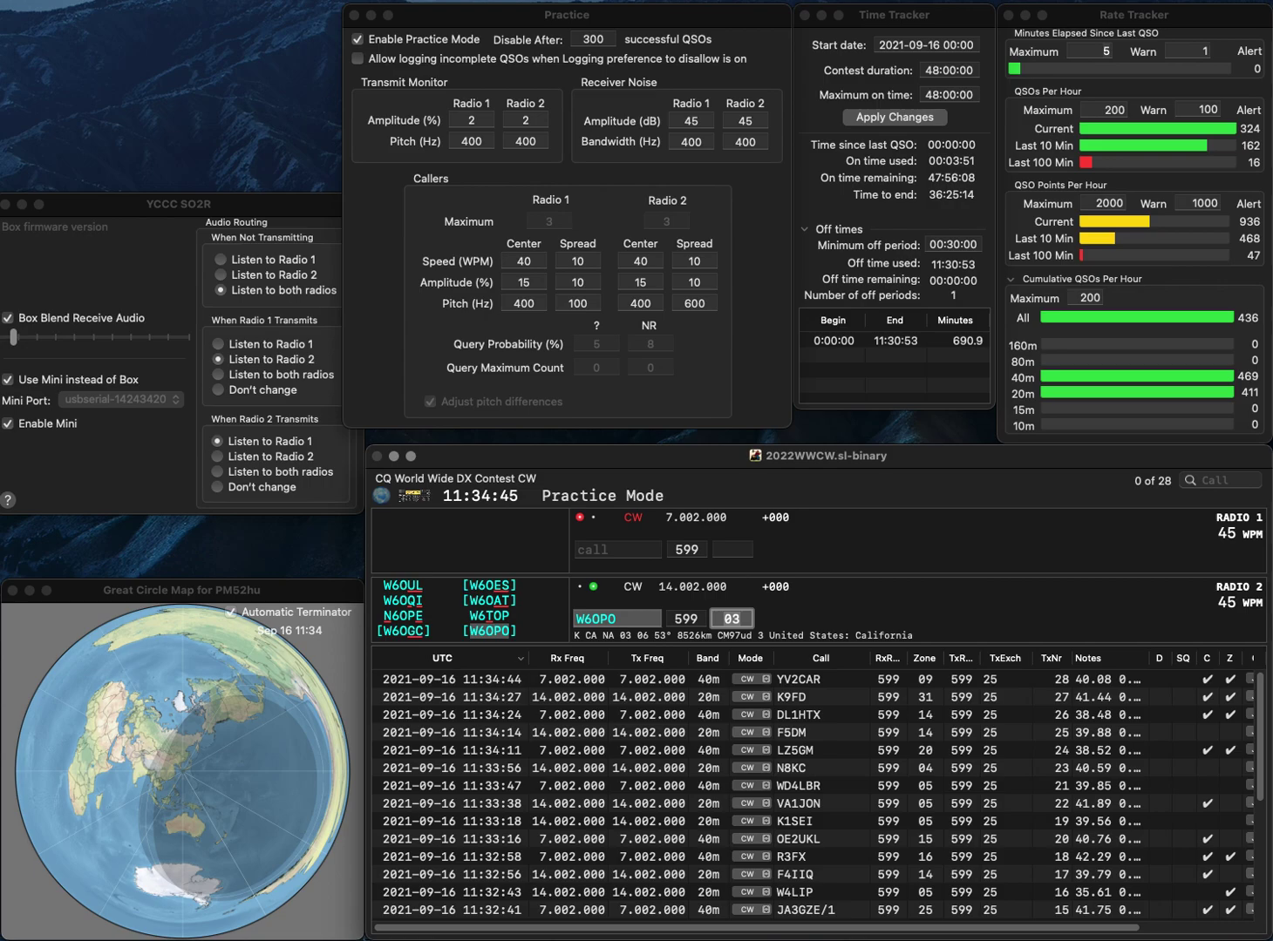
key(Return)
text(DL3)
key(Return)
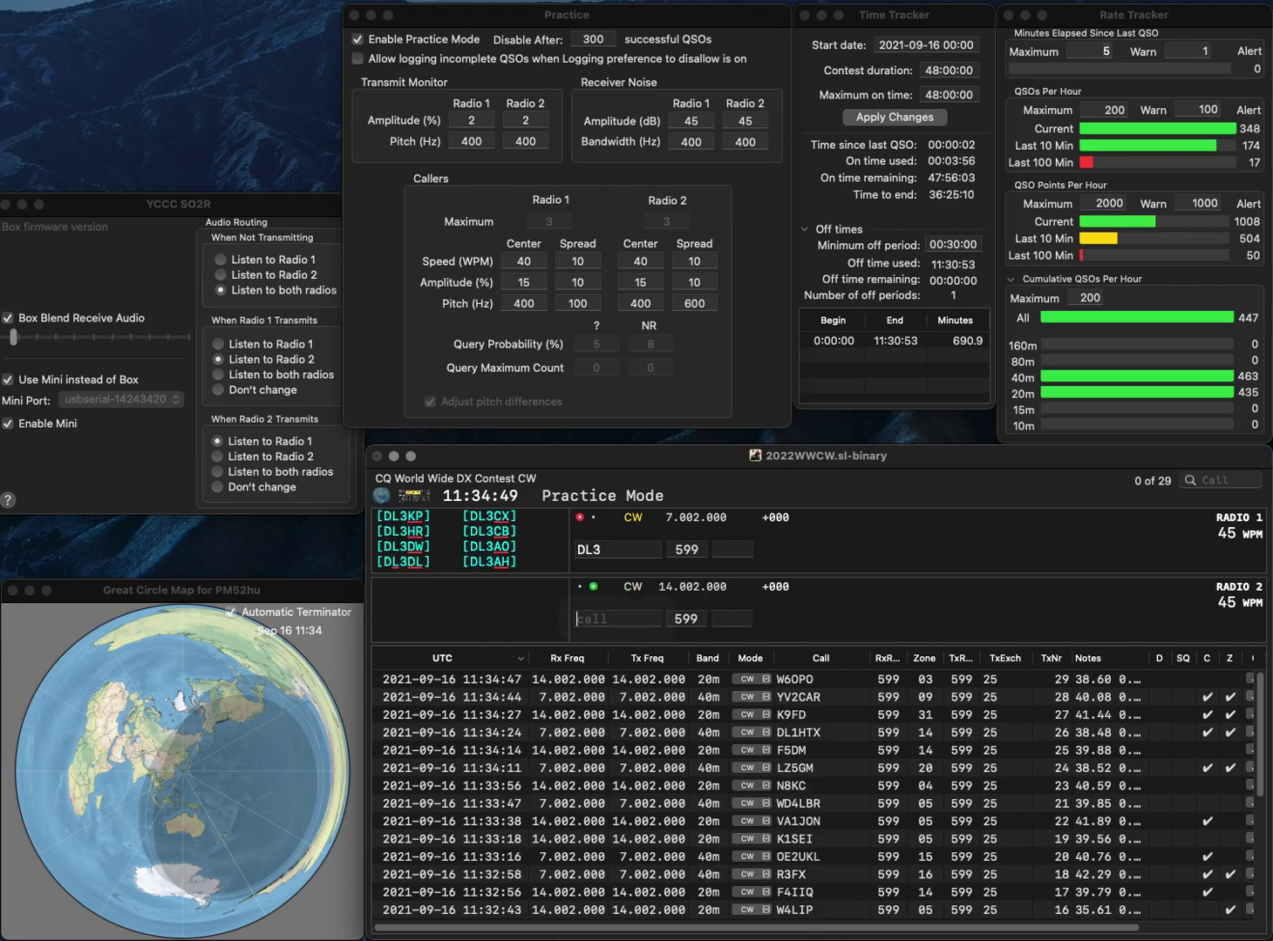
text(LWG)
key(Return)
key(BackSpace)
text(2VE)
key(Return)
key(BackSpace)
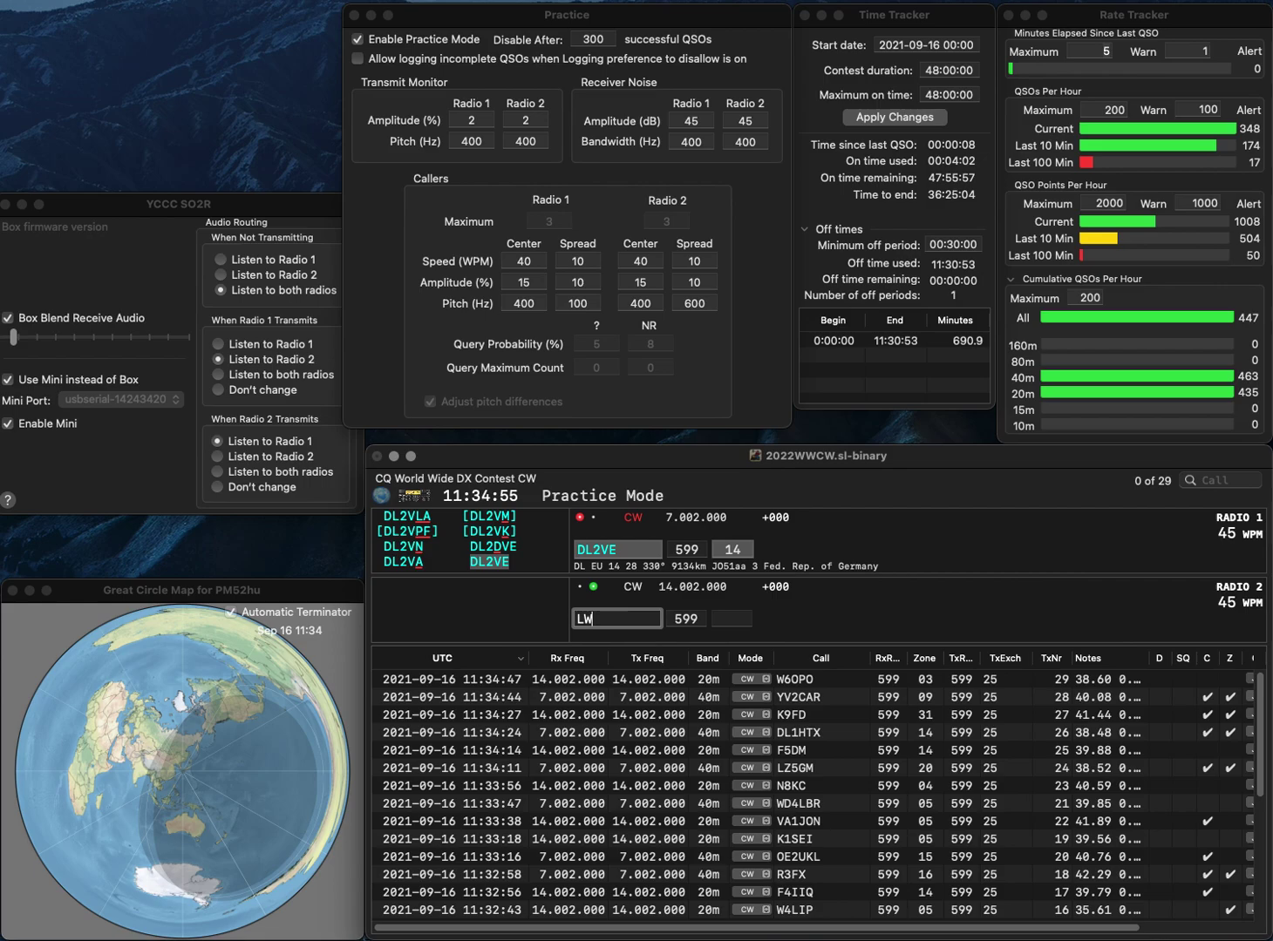
text(5DPG)
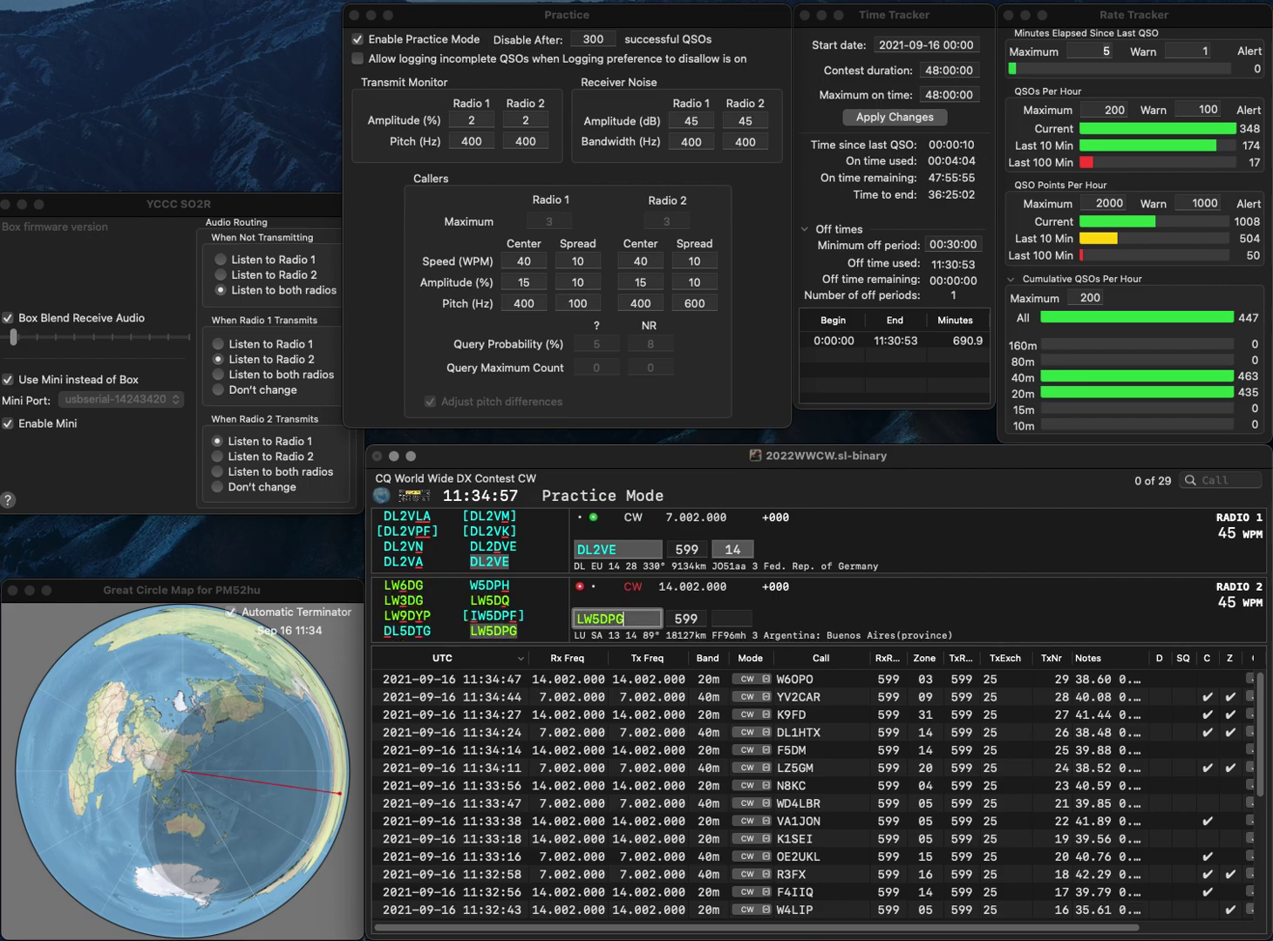
key(Return)
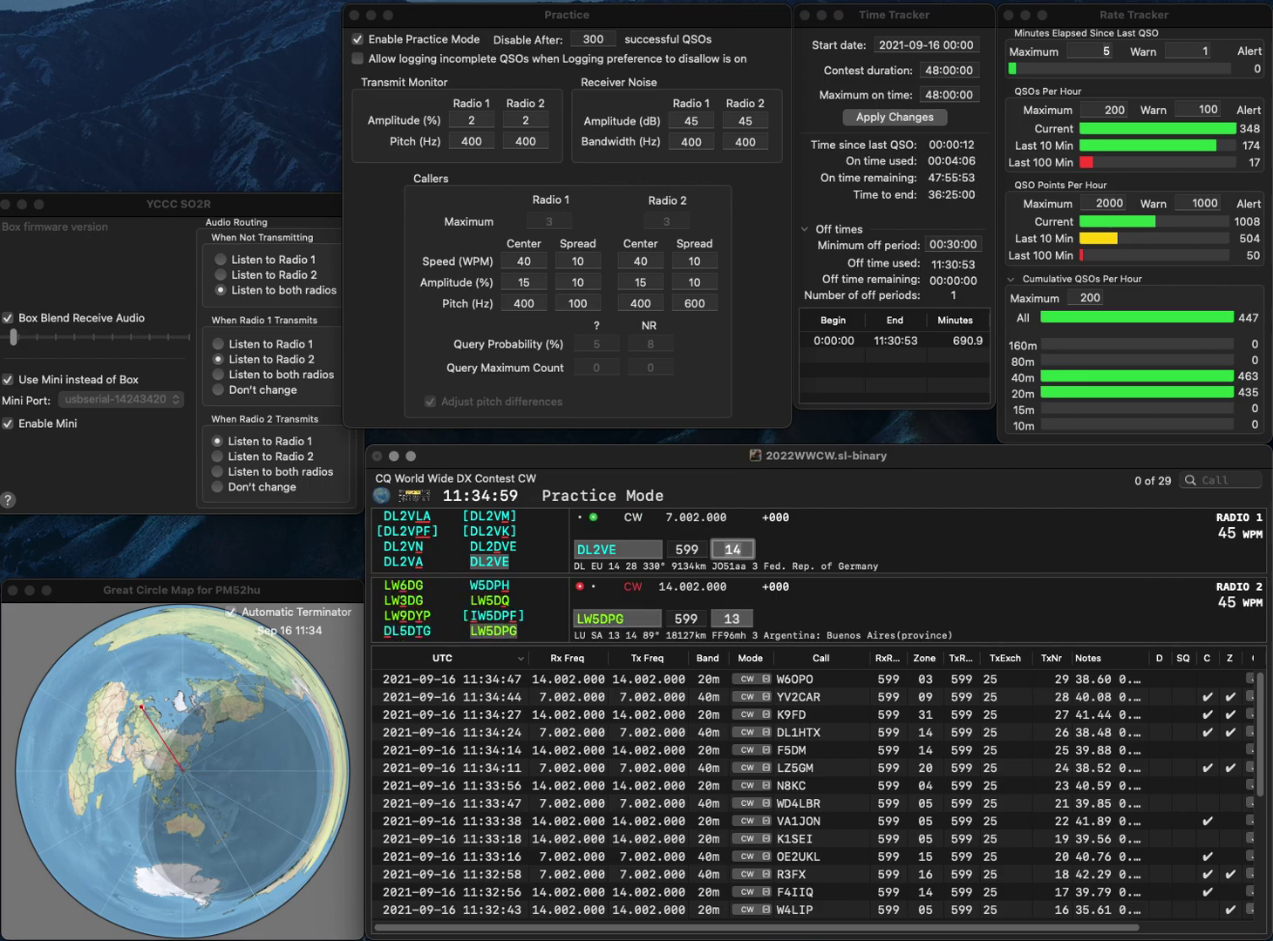
key(Return)
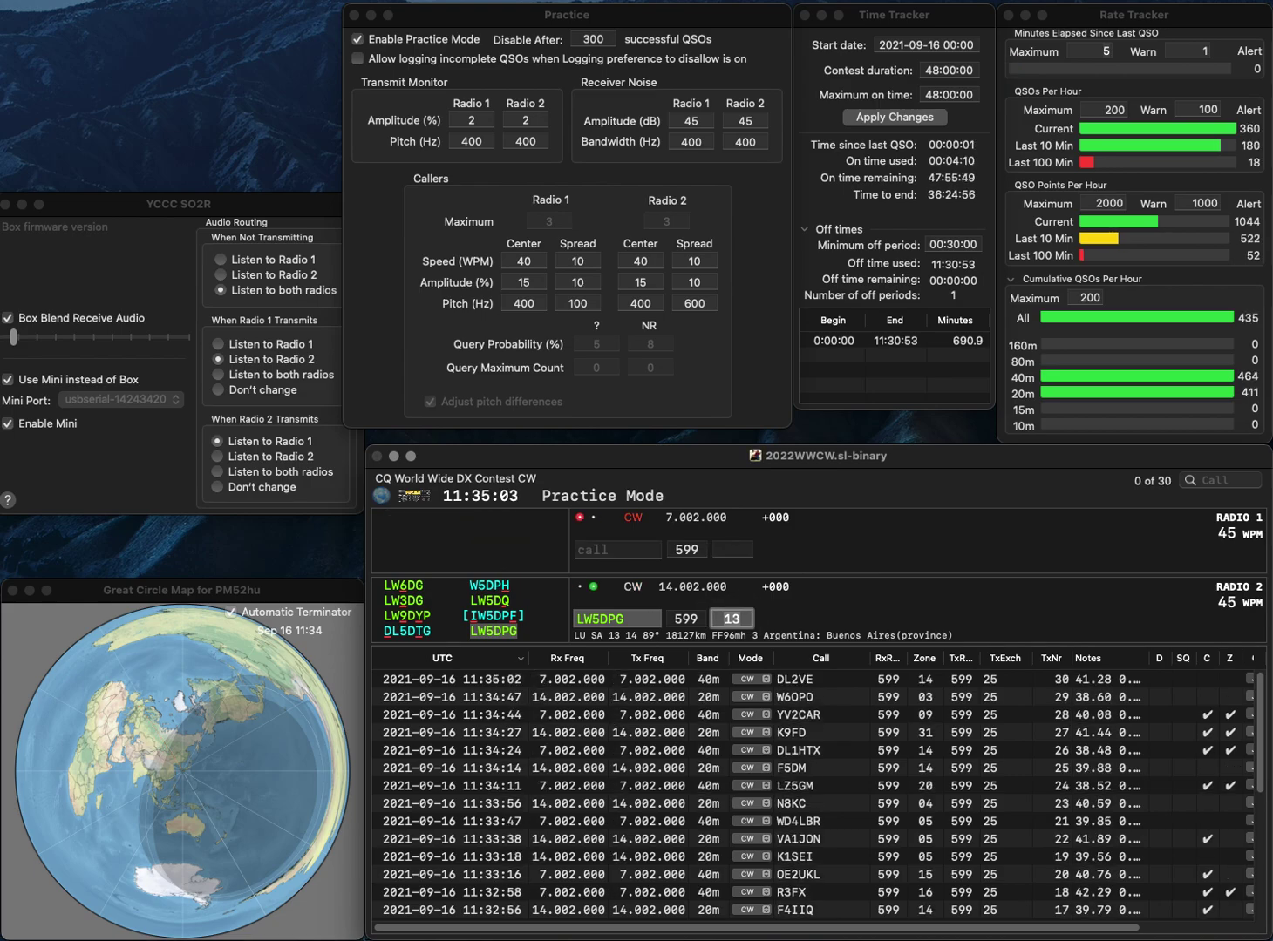
key(Return)
Answer the next Radio 1 caller as G4ZOB.
text(G)
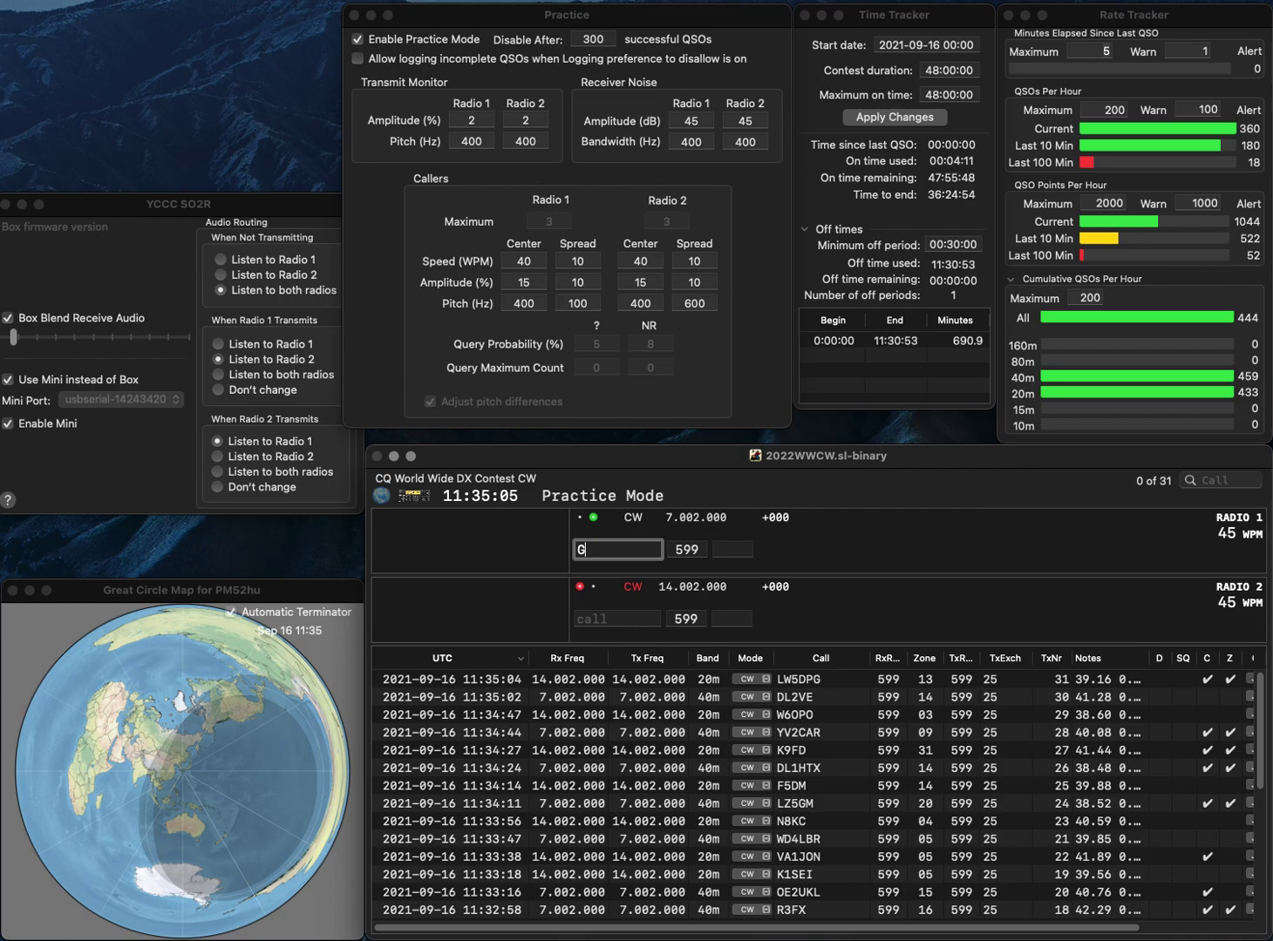
text(4ZOB)
key(Return)
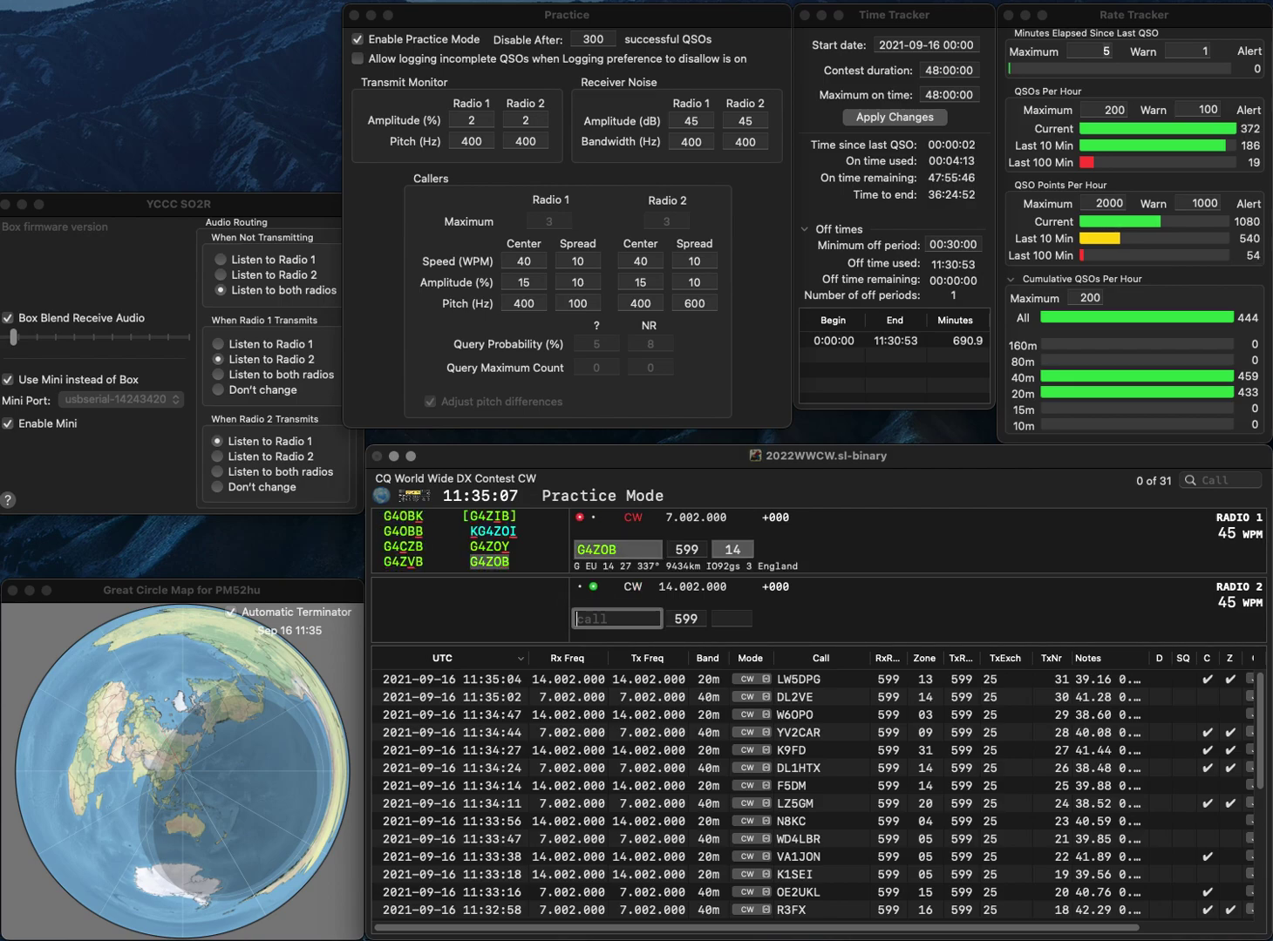
text(Z0R)
key(Left)
key(Left)
key(Left)
text(3)
key(Return)
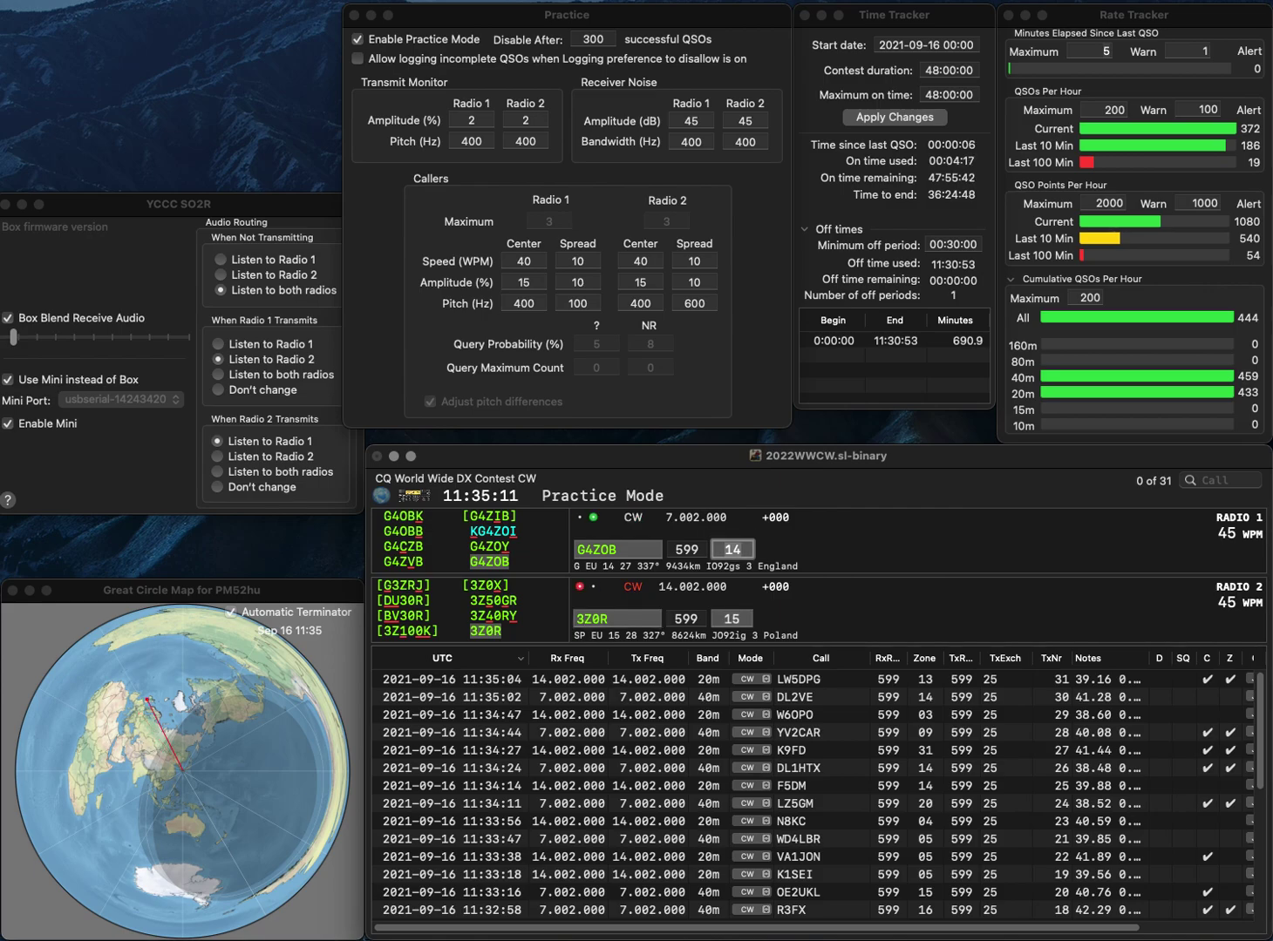
key(Return)
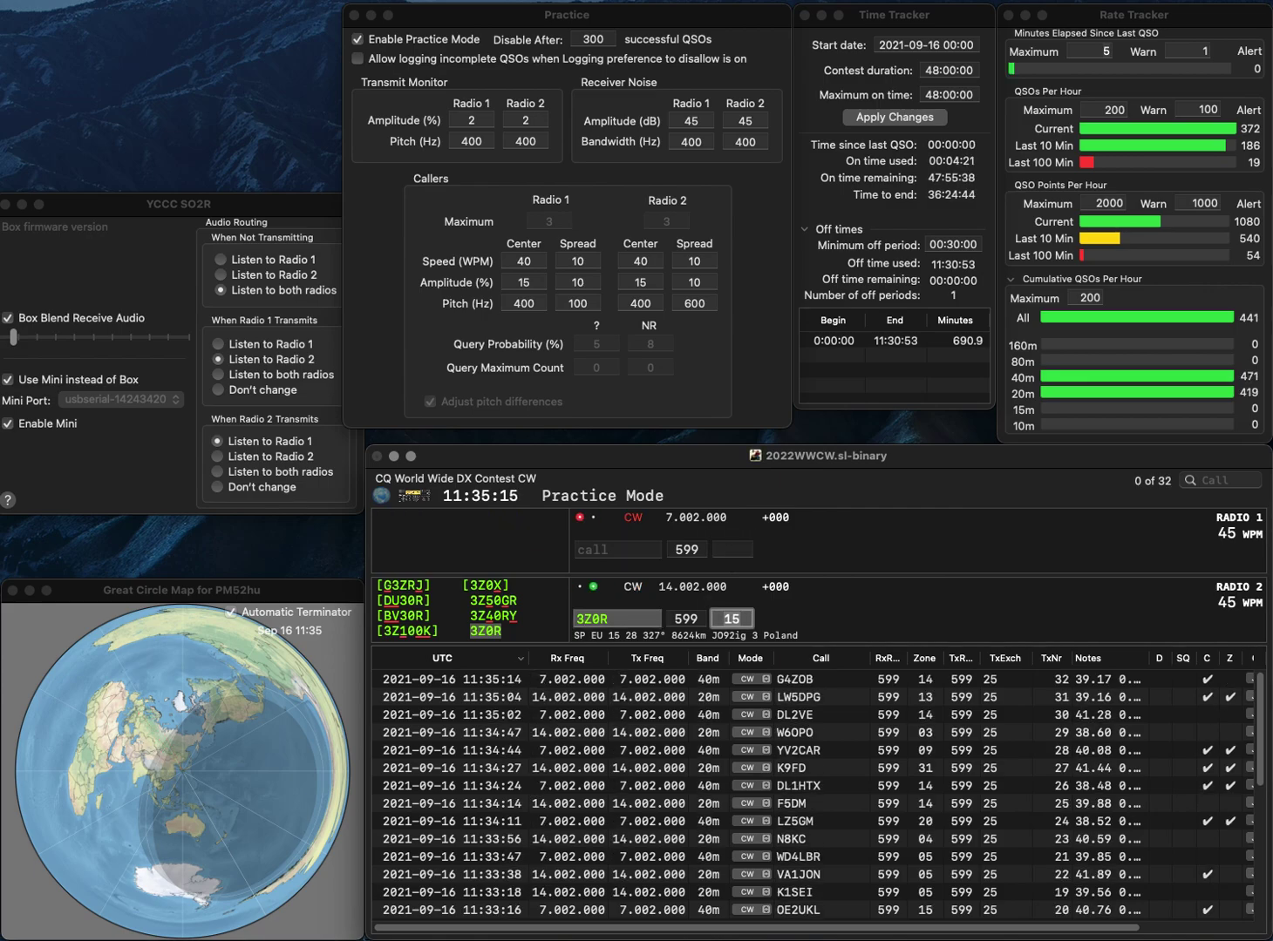
key(Return)
text(KPX)
key(Return)
text(AI6O)
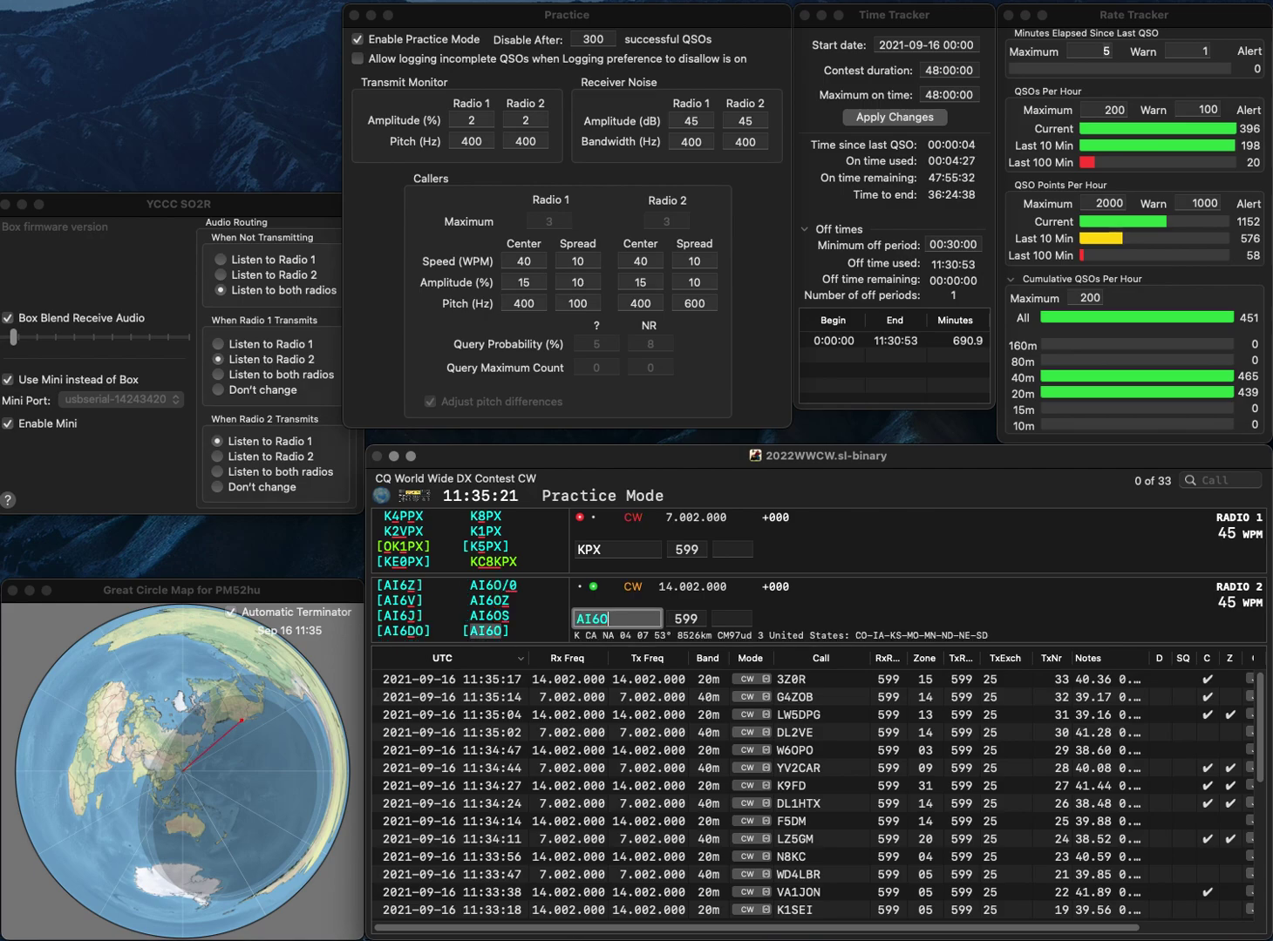
key(Return)
text(E8)
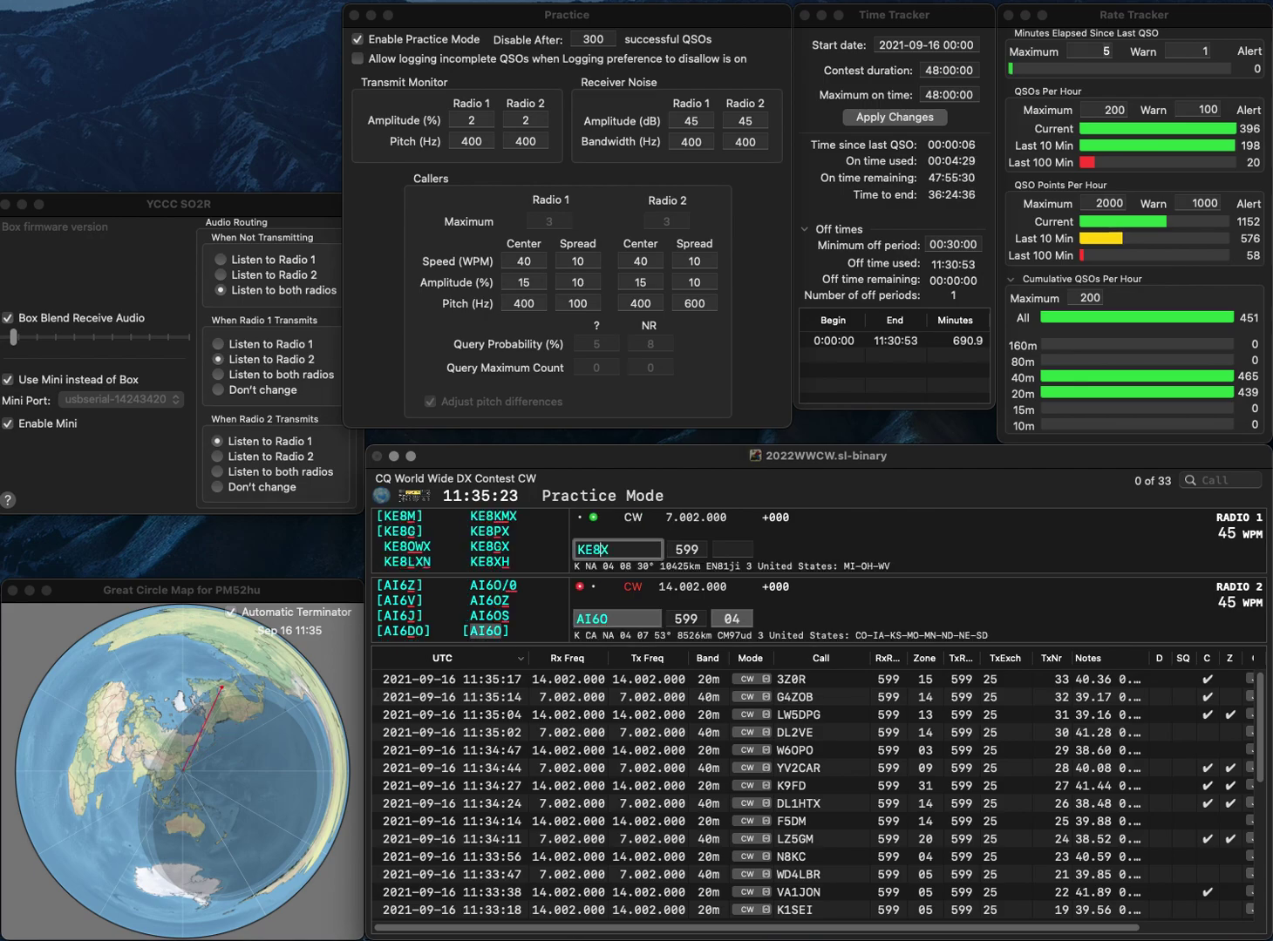
key(Return)
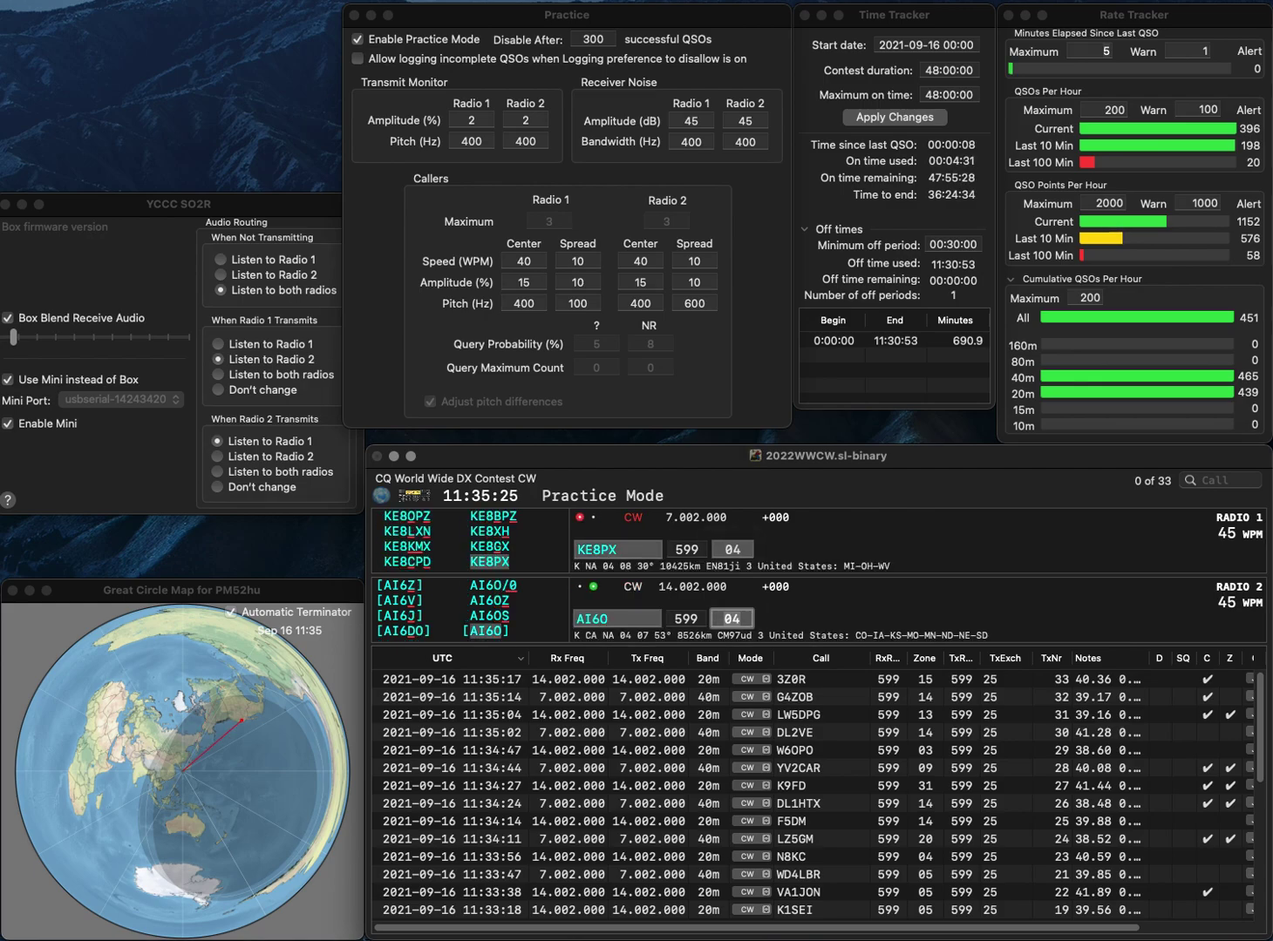
key(Return)
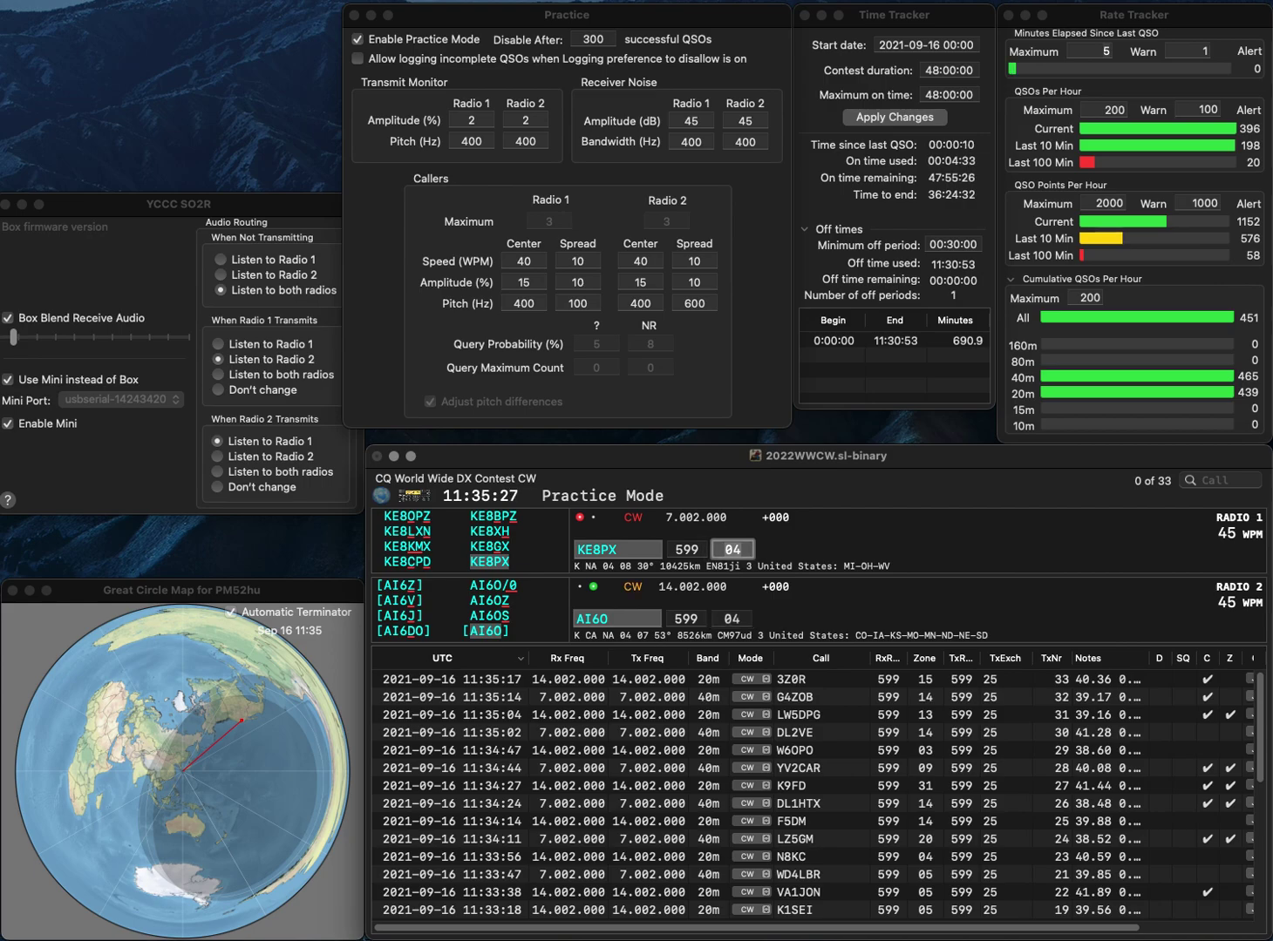
key(Return)
text(RN0A)
key(Return)
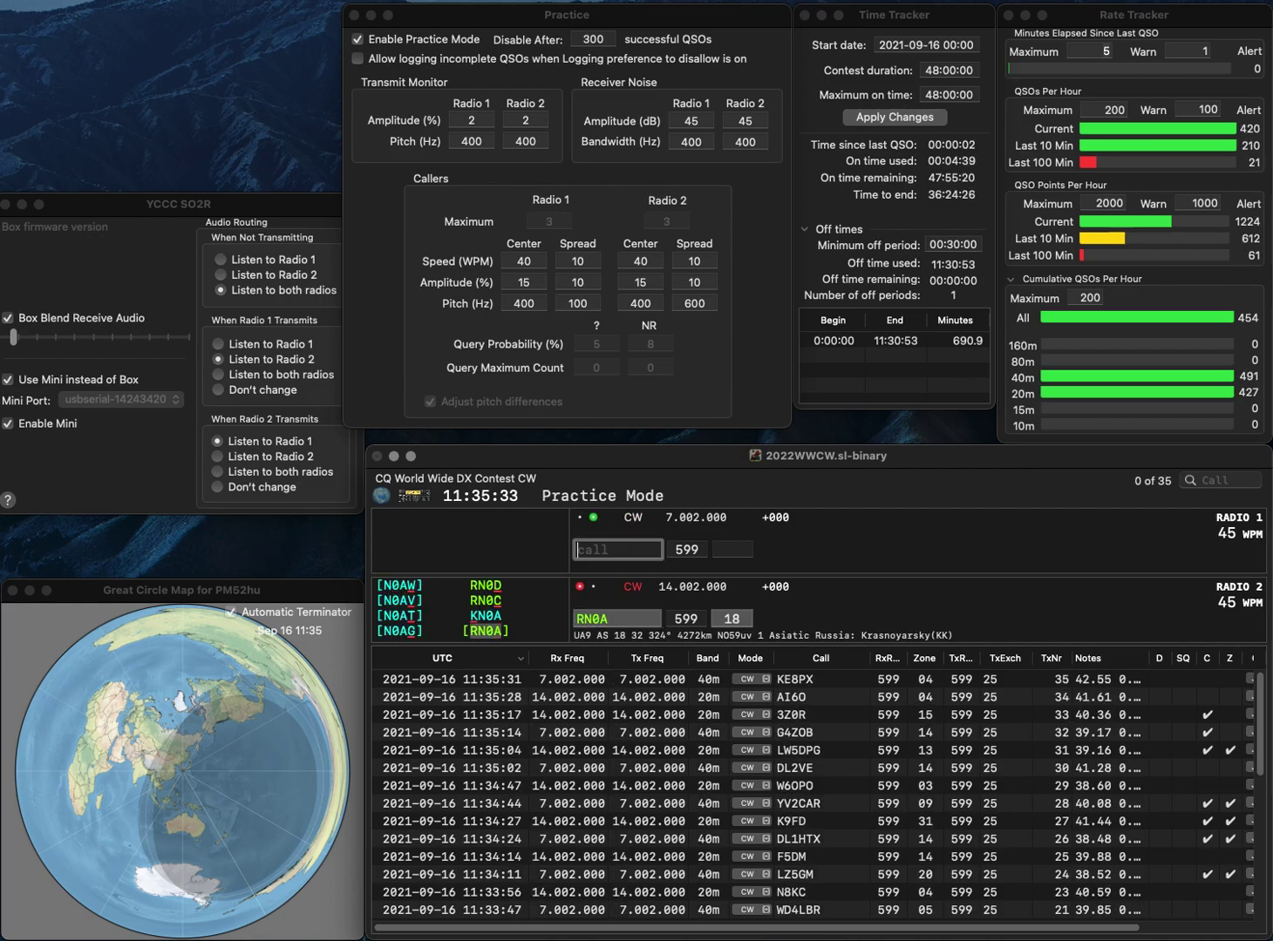
text(UA5R)
key(Return)
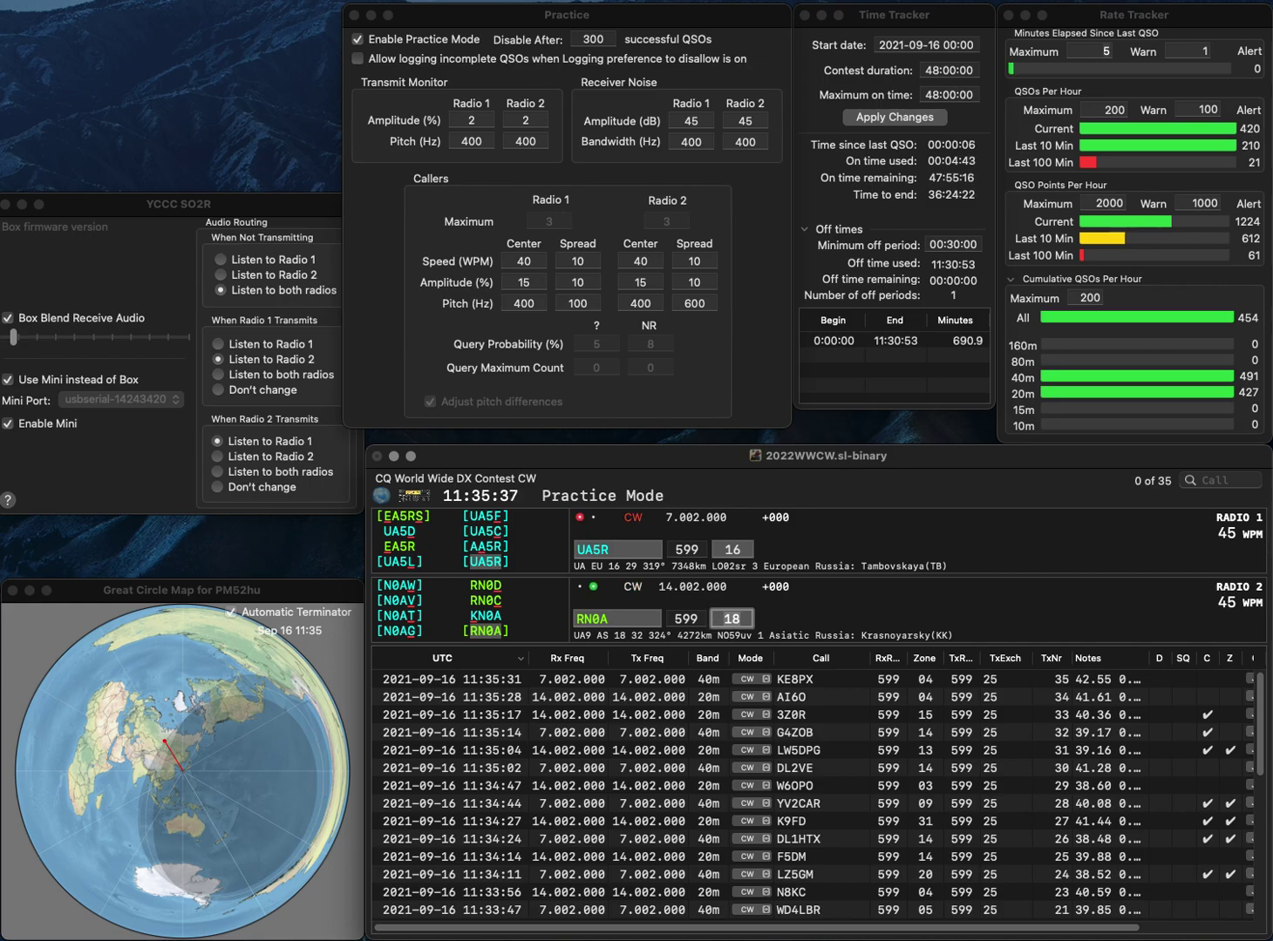
key(Return)
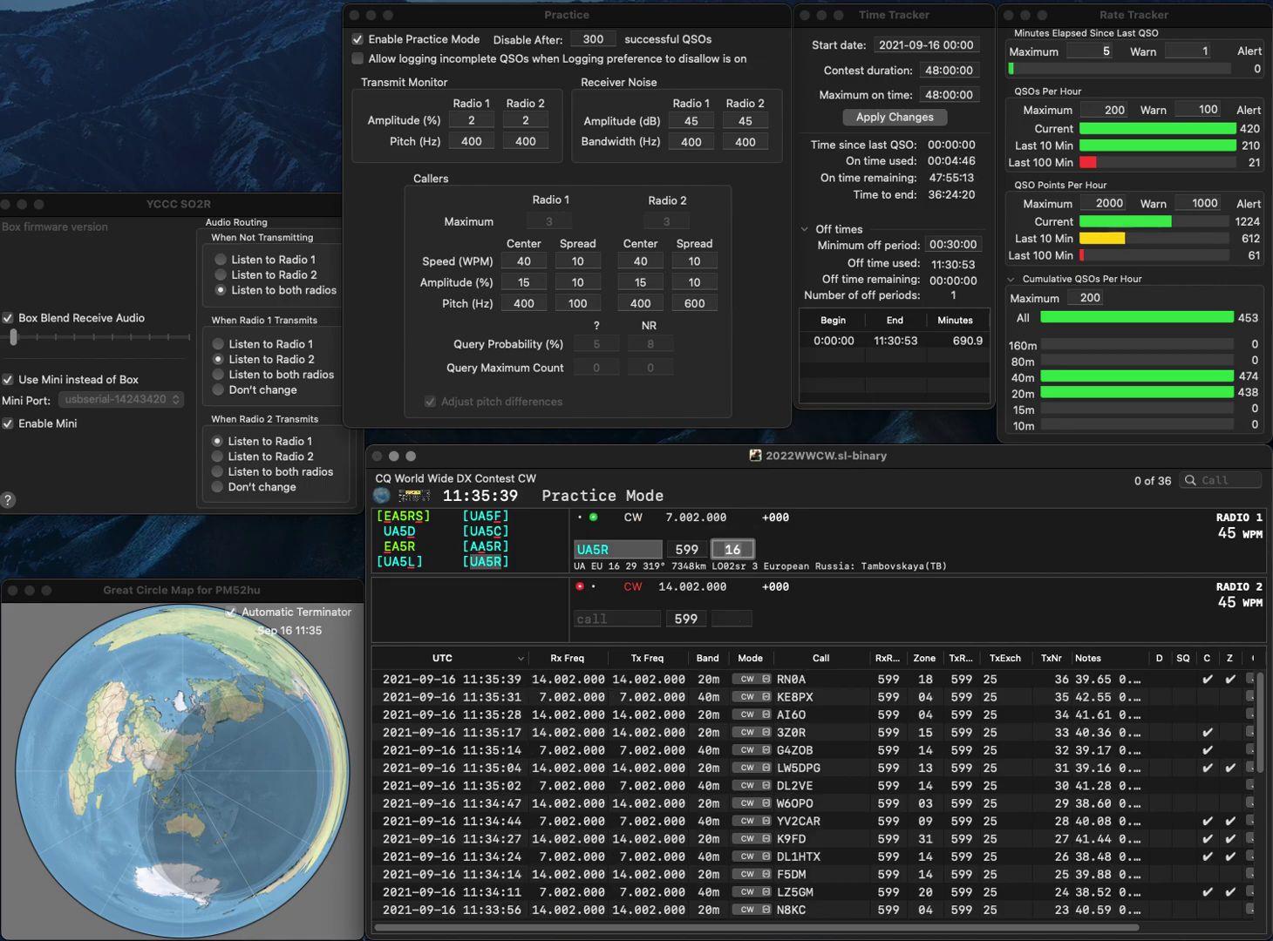
key(Return)
text(WB6HVW)
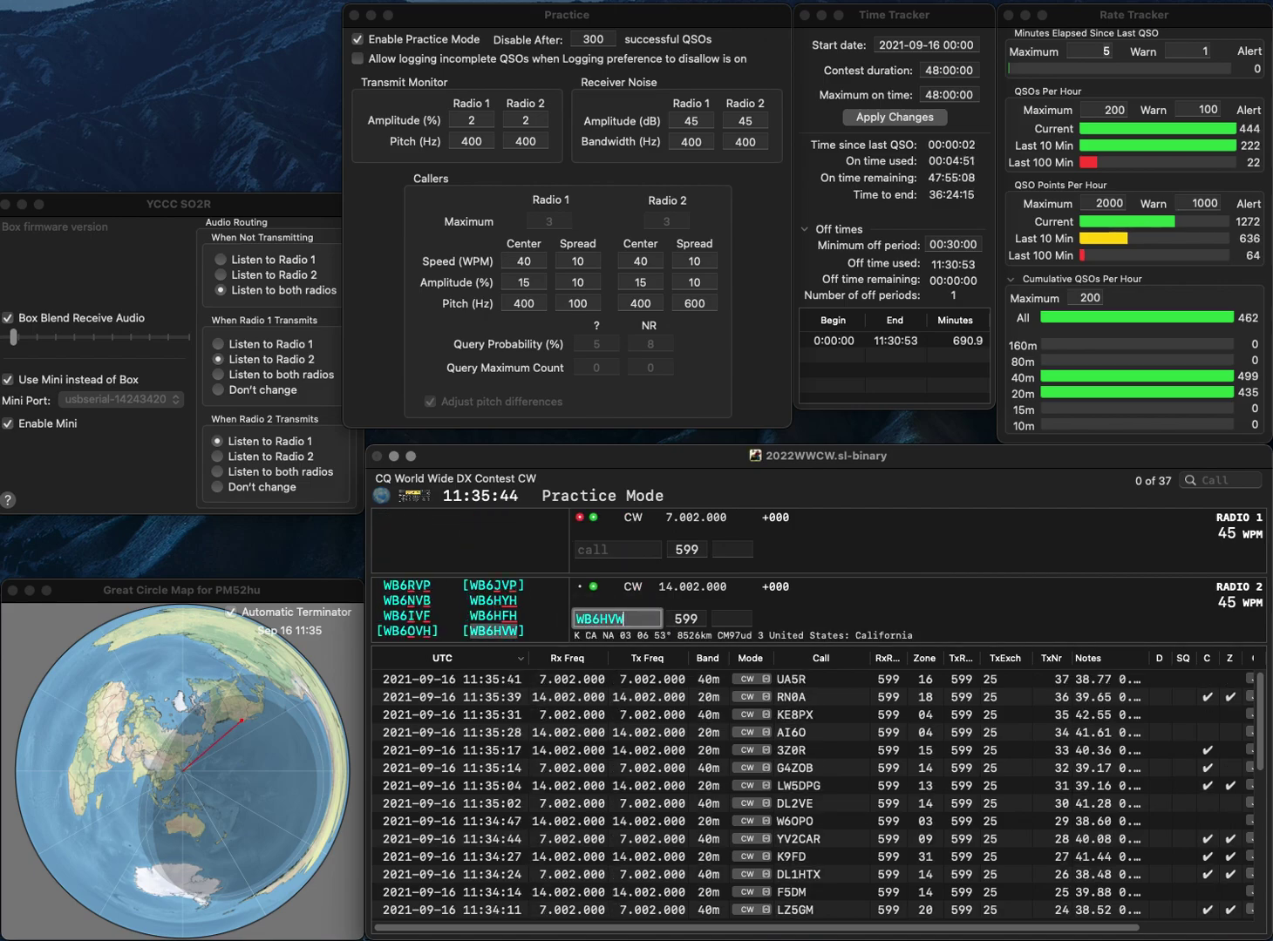
key(Return)
text(W2KYM)
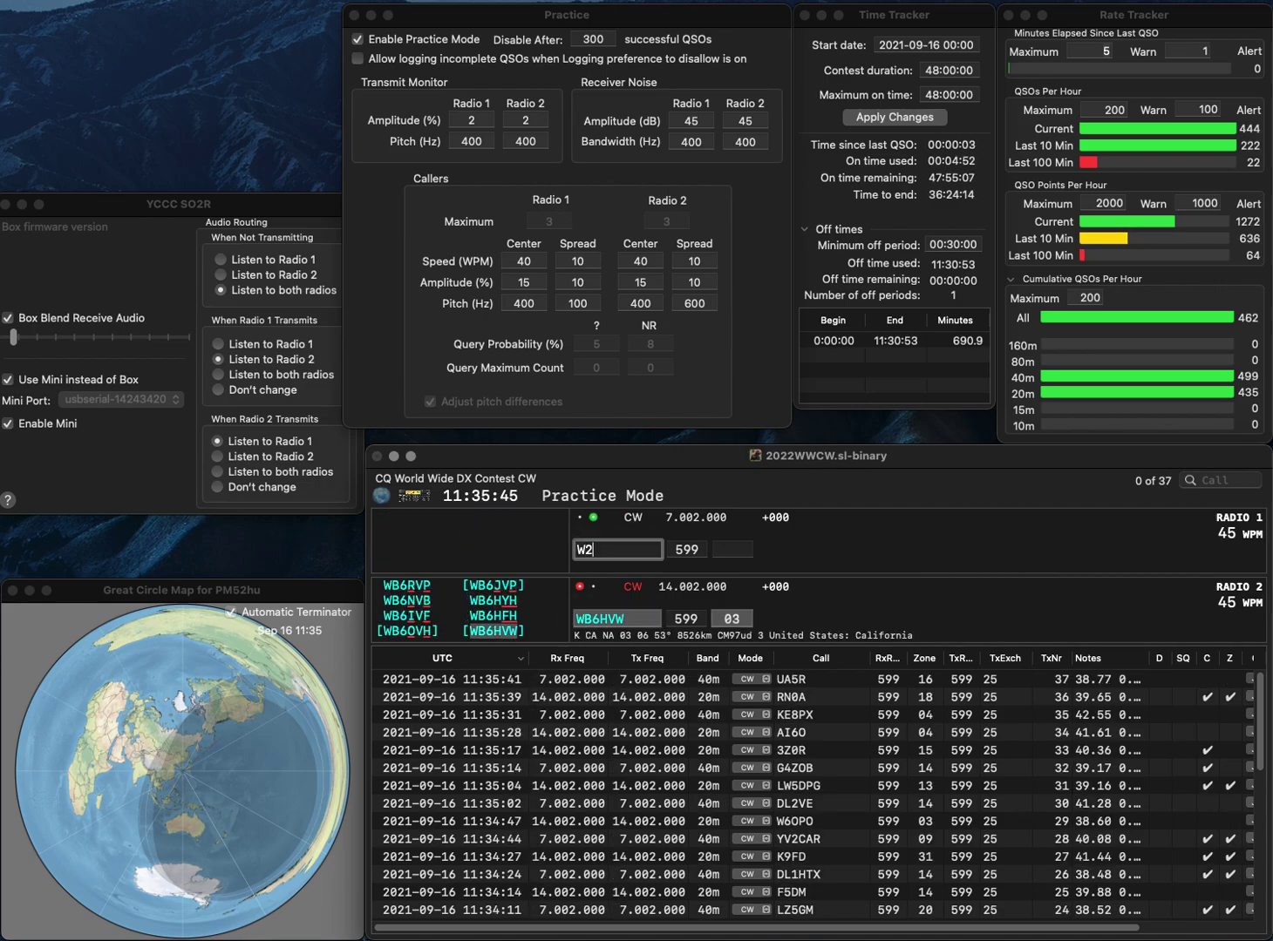
key(Return)
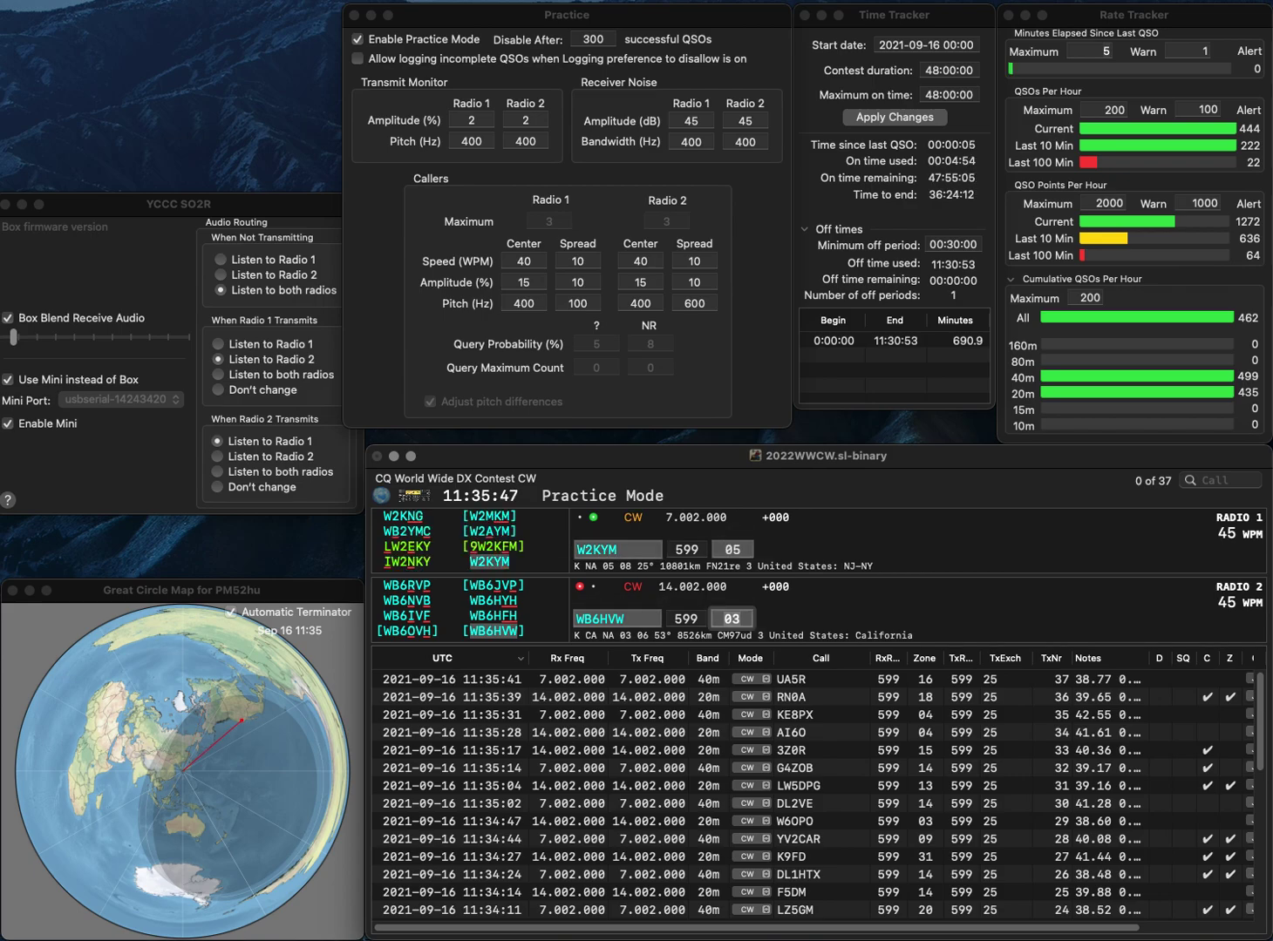
key(Return)
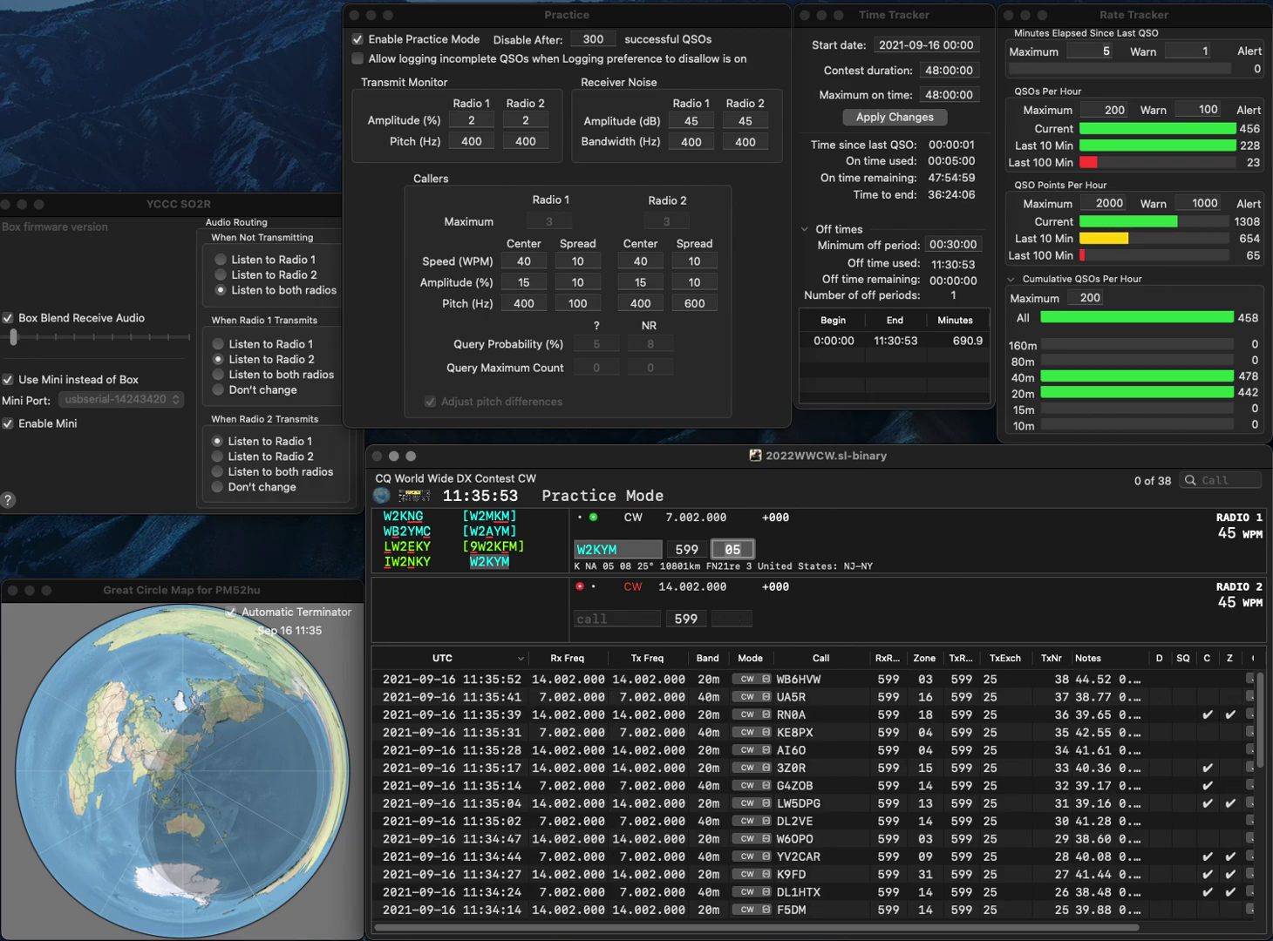
click(617, 619)
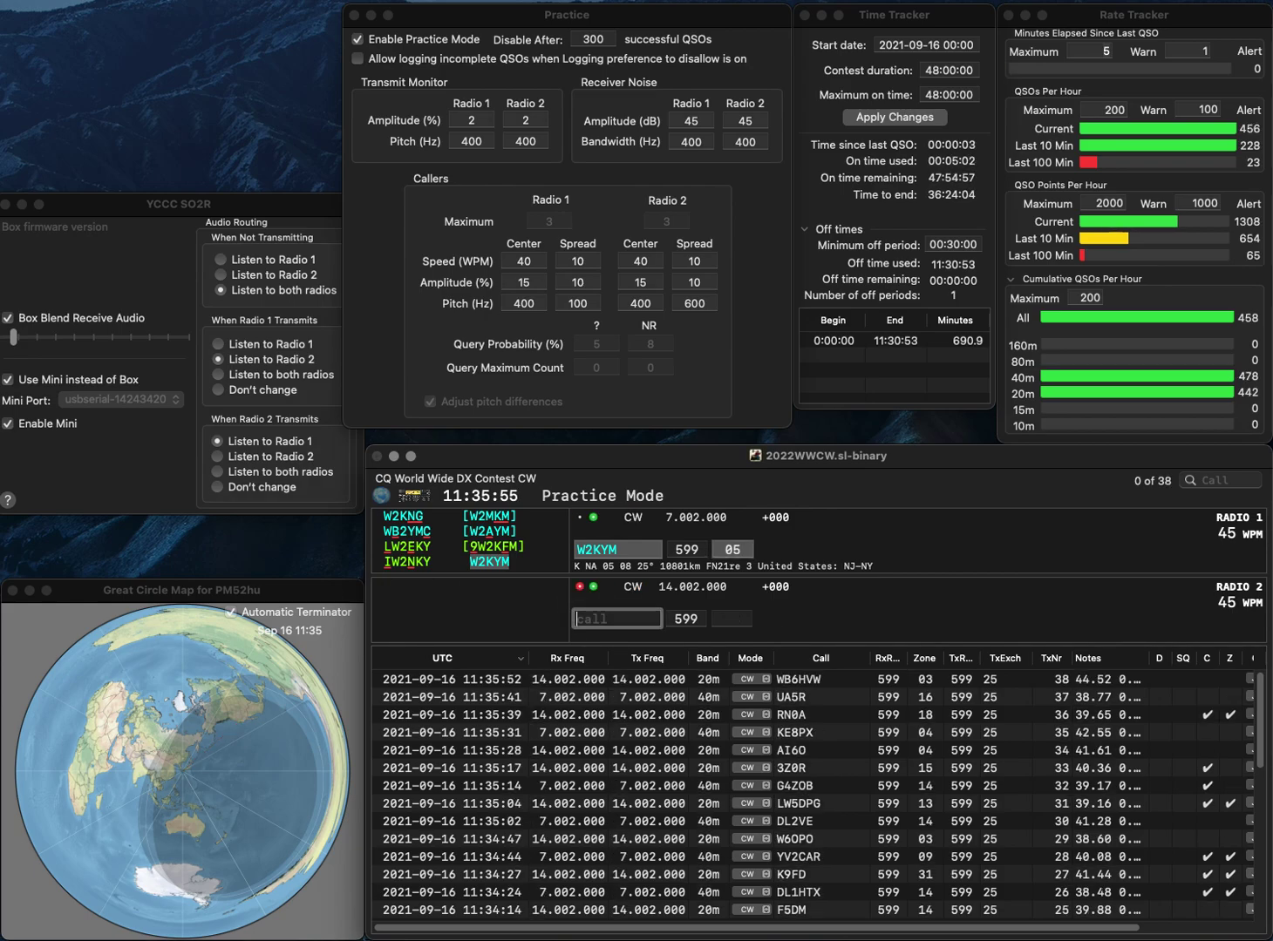
text(S53F)
key(Return)
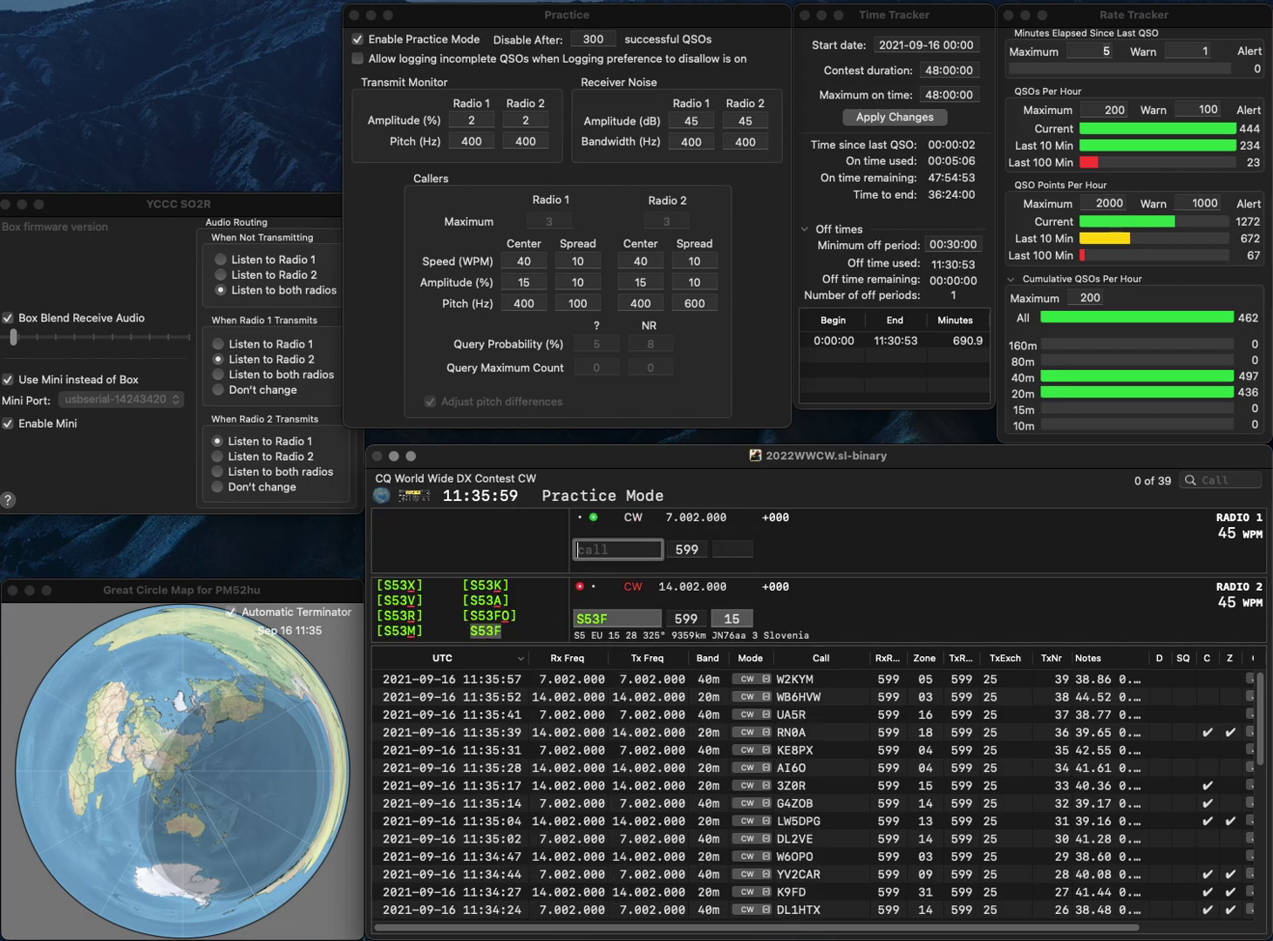
text(K9IUD)
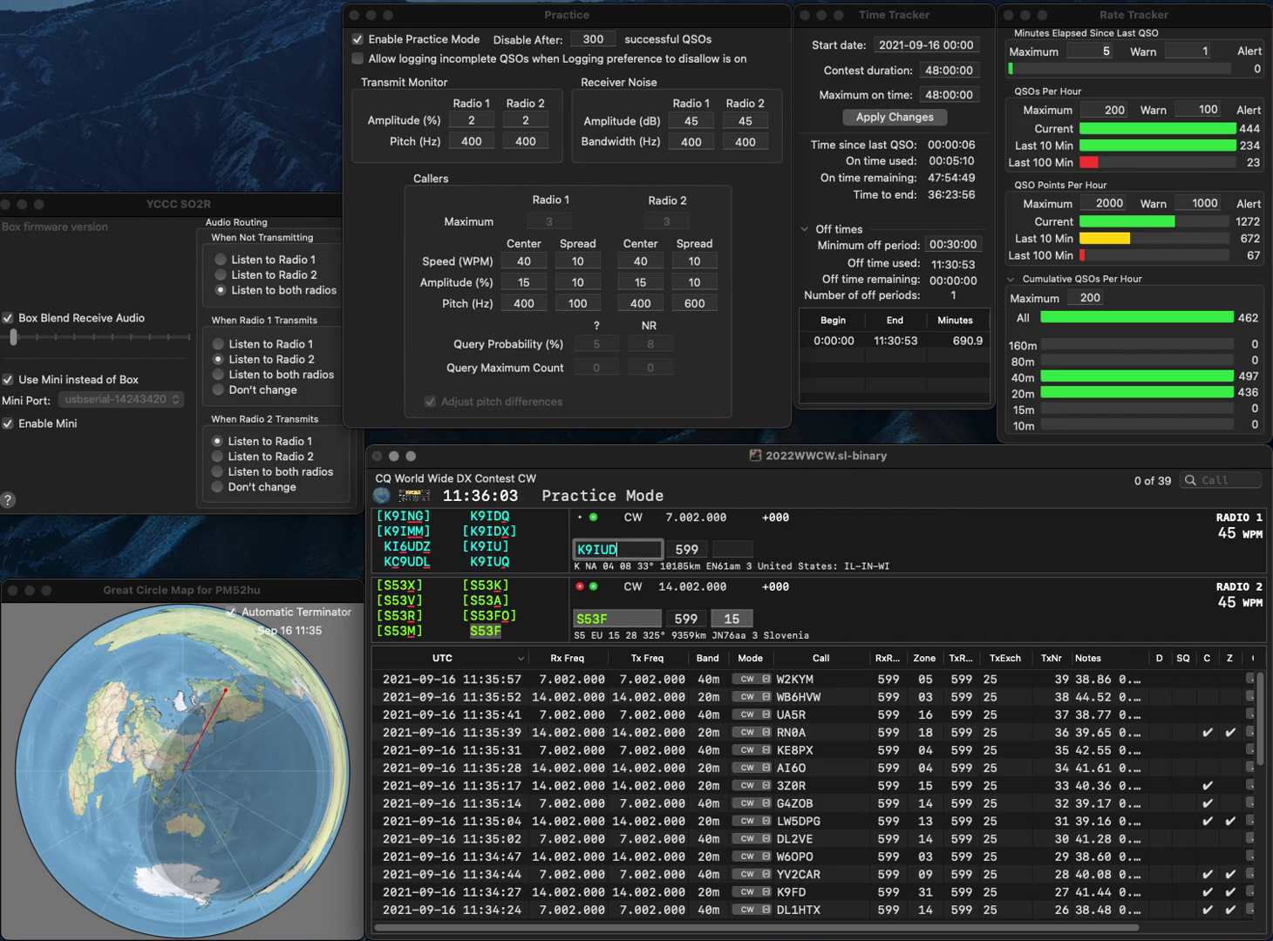
key(Return)
key(BackSpace)
text(2)
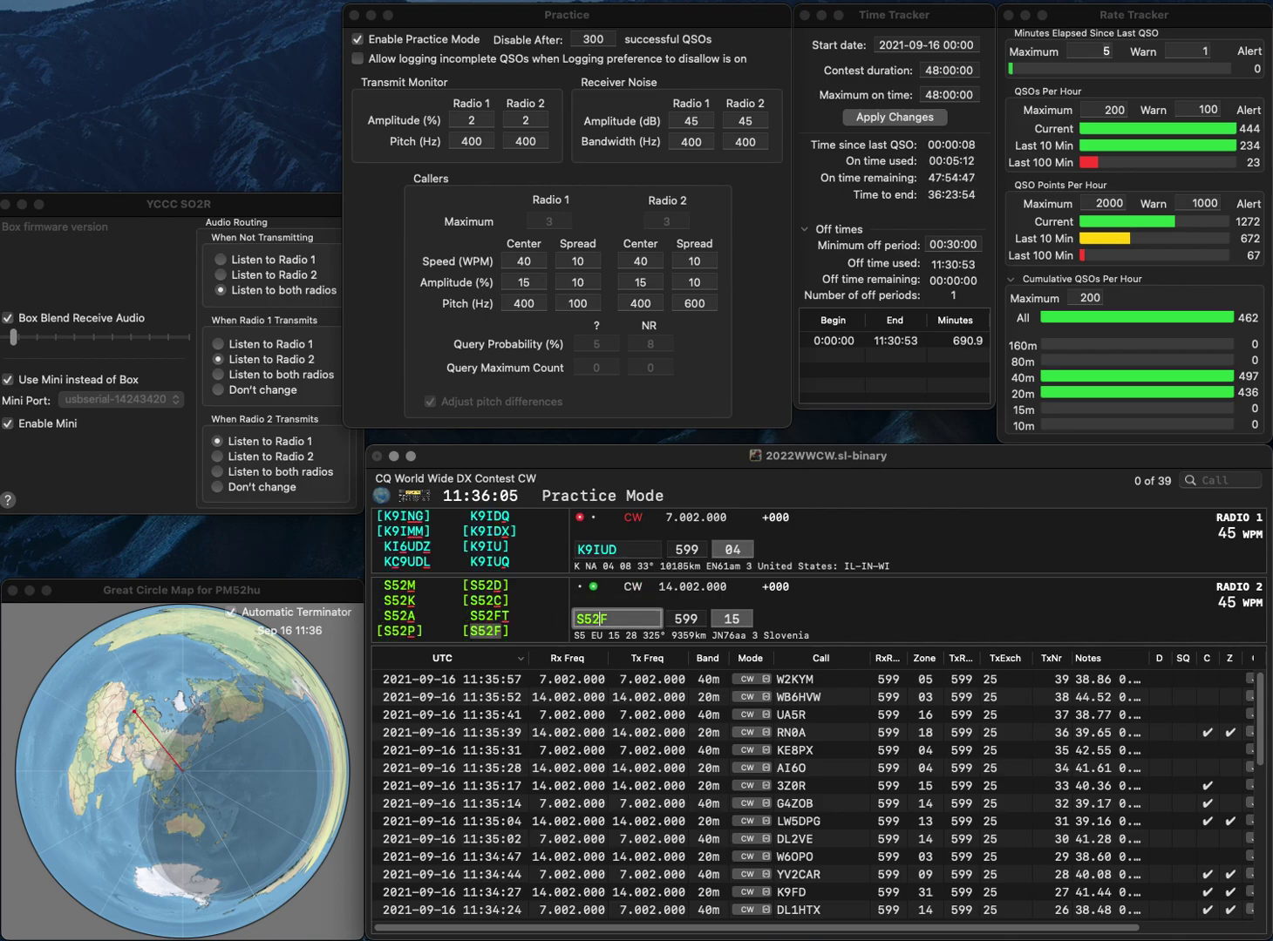
key(Return)
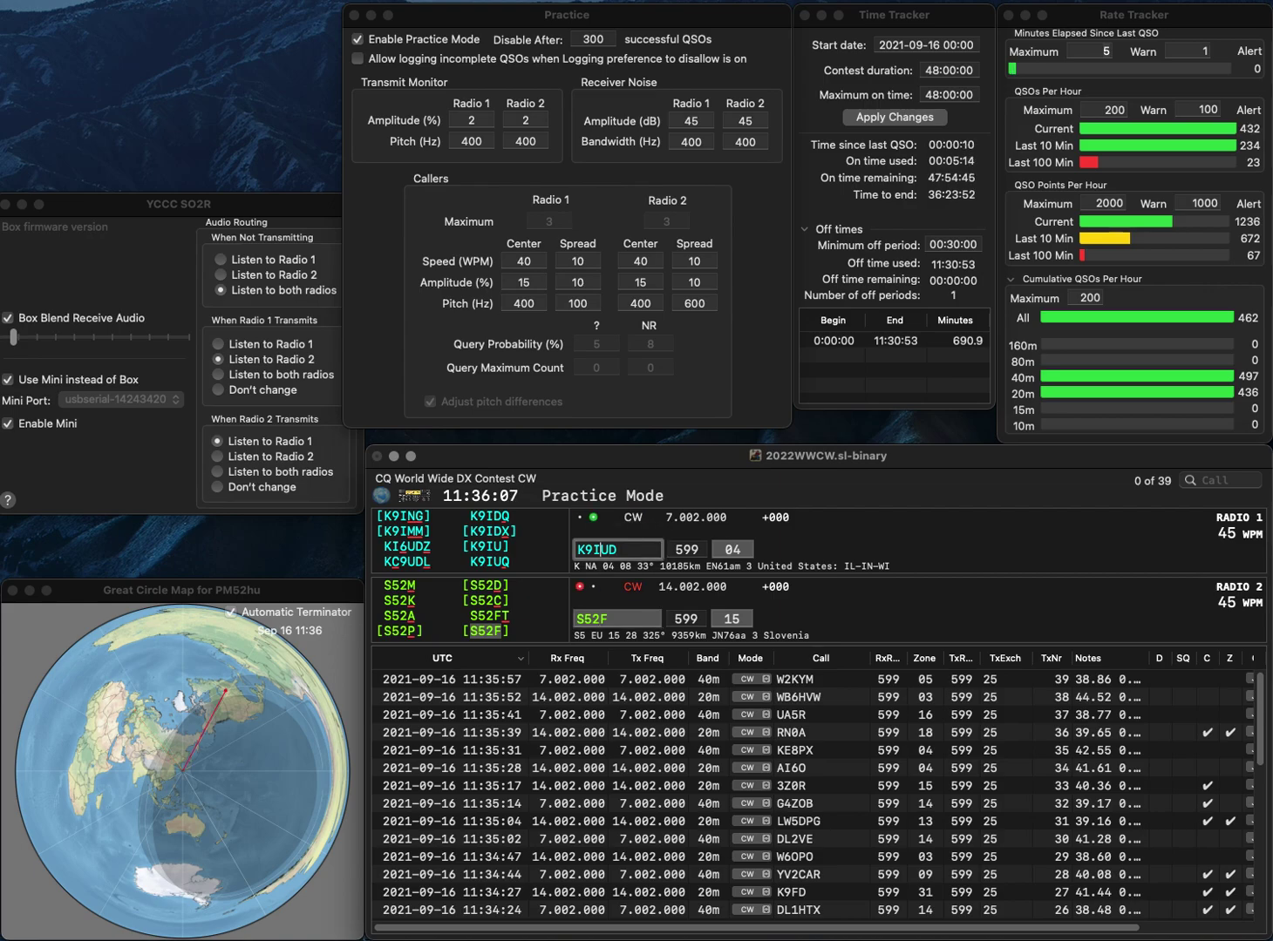
Correct the Radio 1 call sign to K9IHM, resend it, and log the S52F contact on Radio 2.
key(Delete)
text(S)
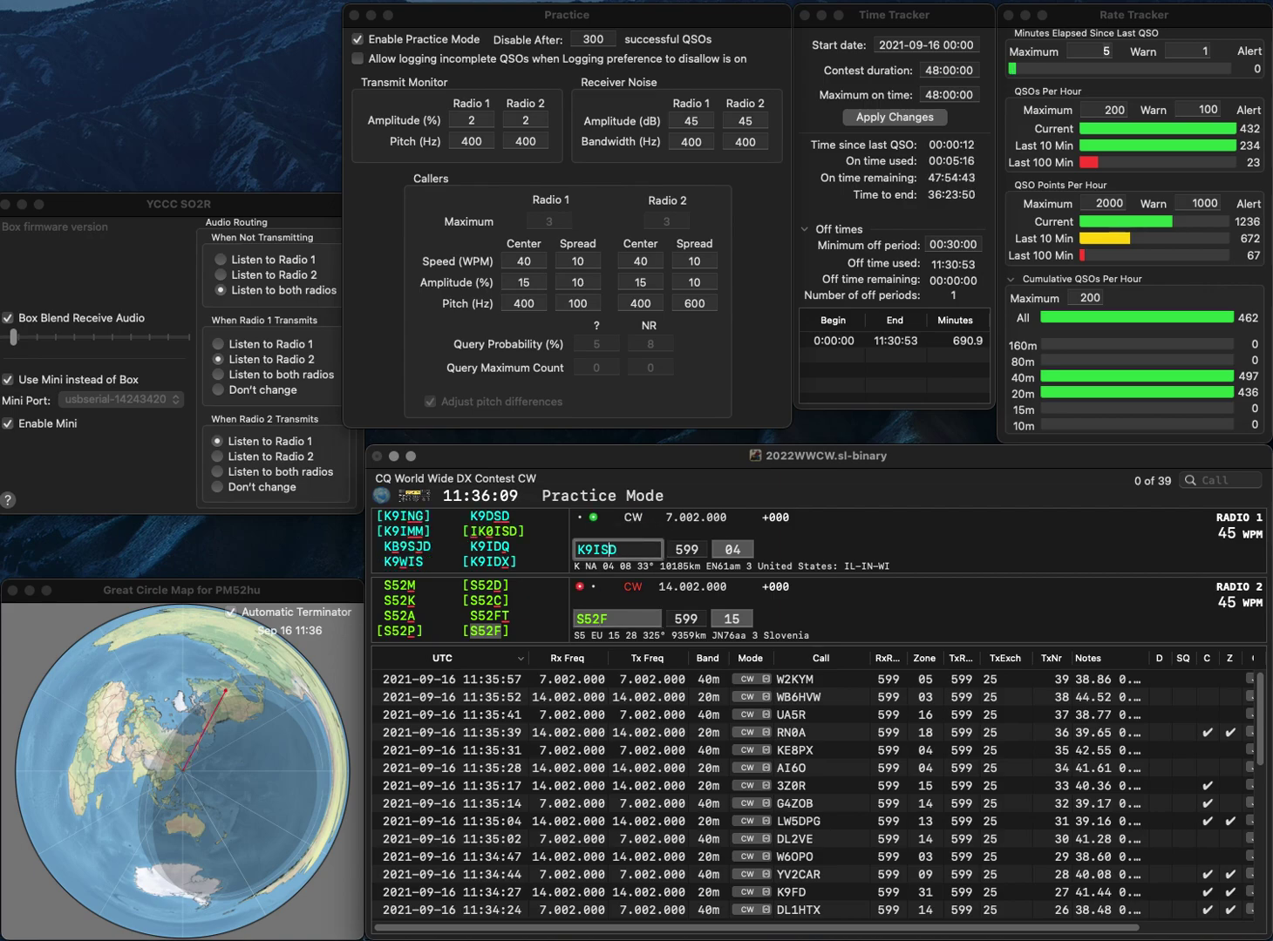
key(Delete)
text(M)
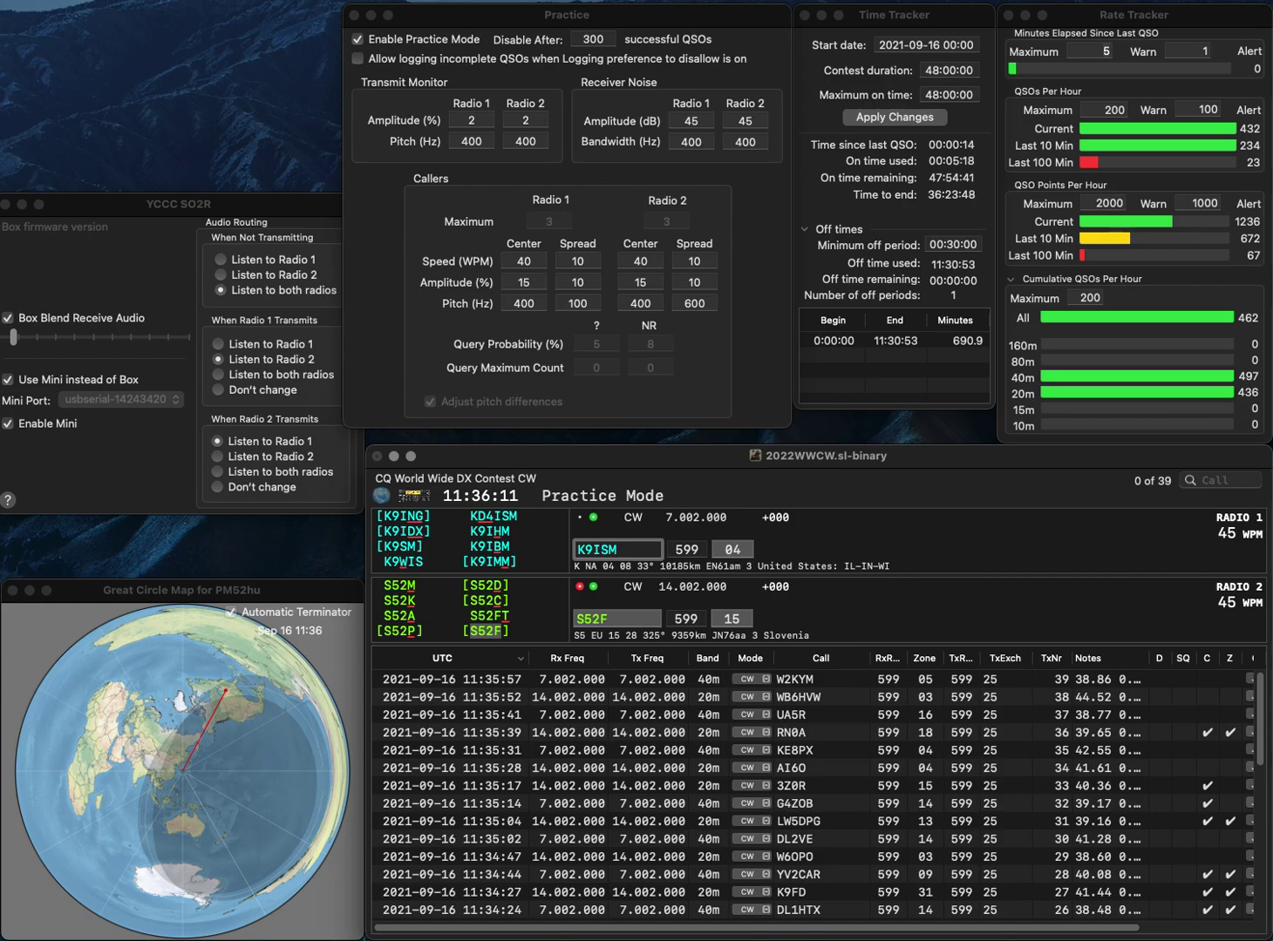
key(BackSpace)
text(H)
key(Down)
key(Return)
key(Return)
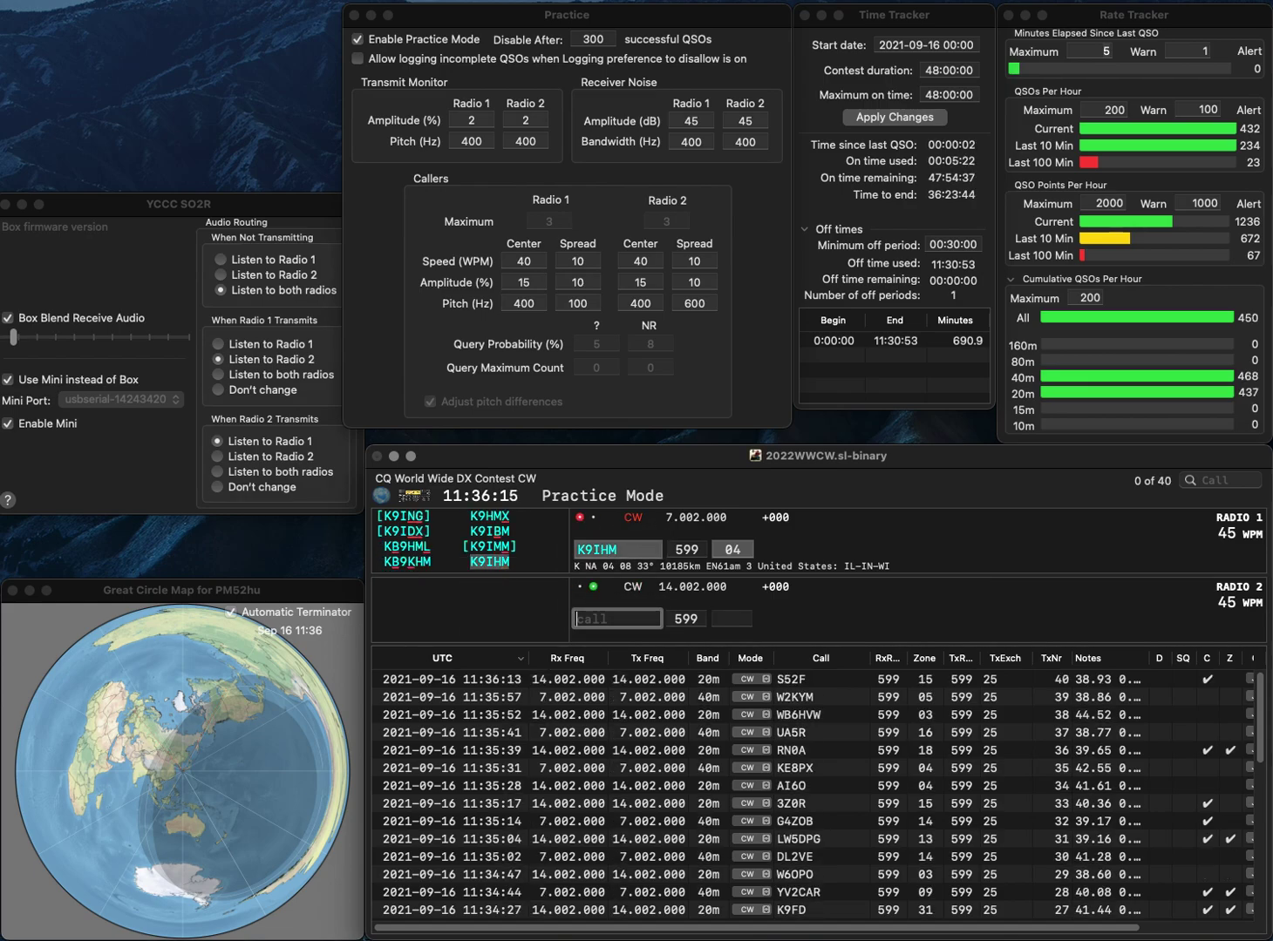
text(WA9WFA)
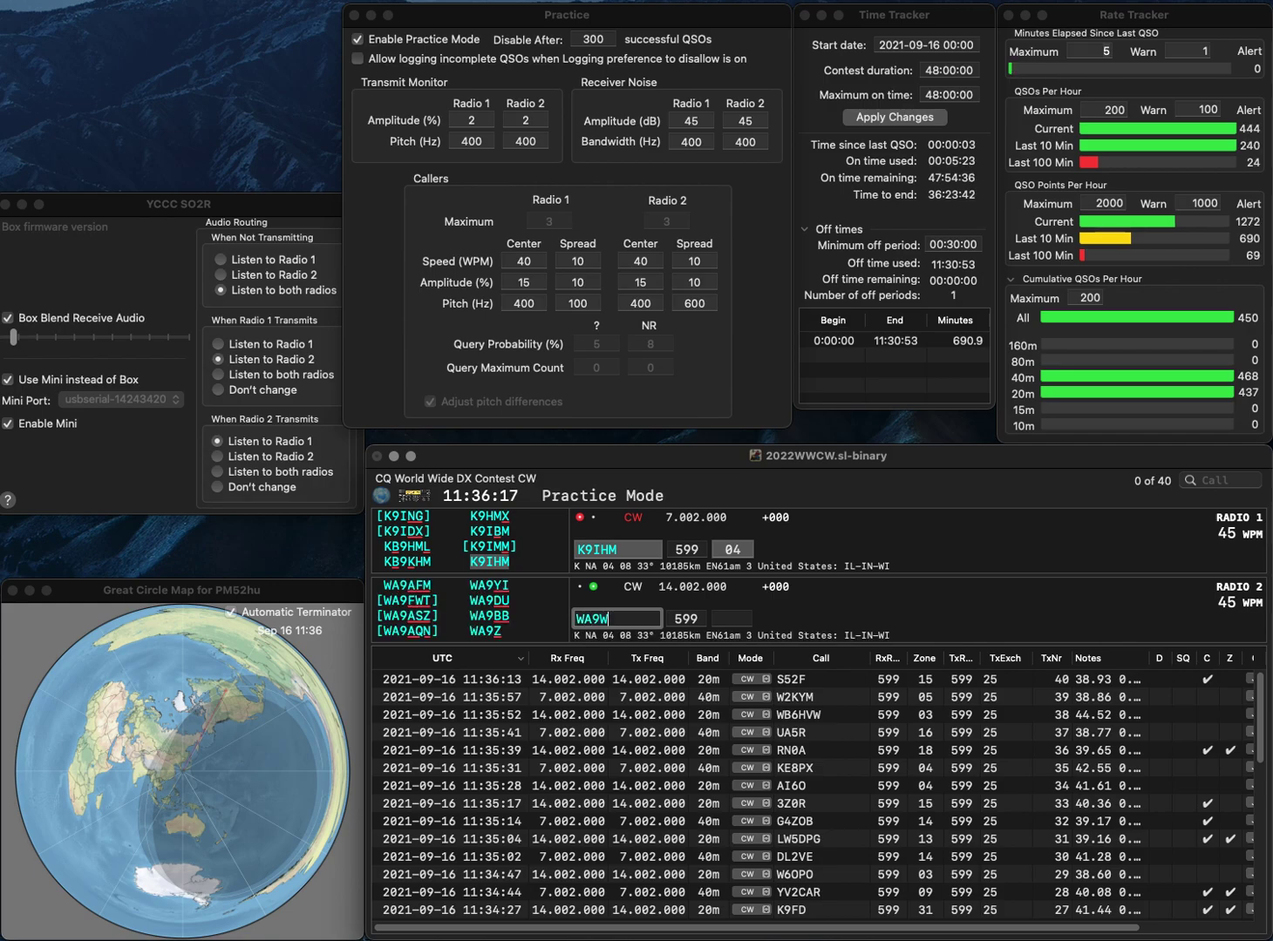
key(Return)
key(Tab)
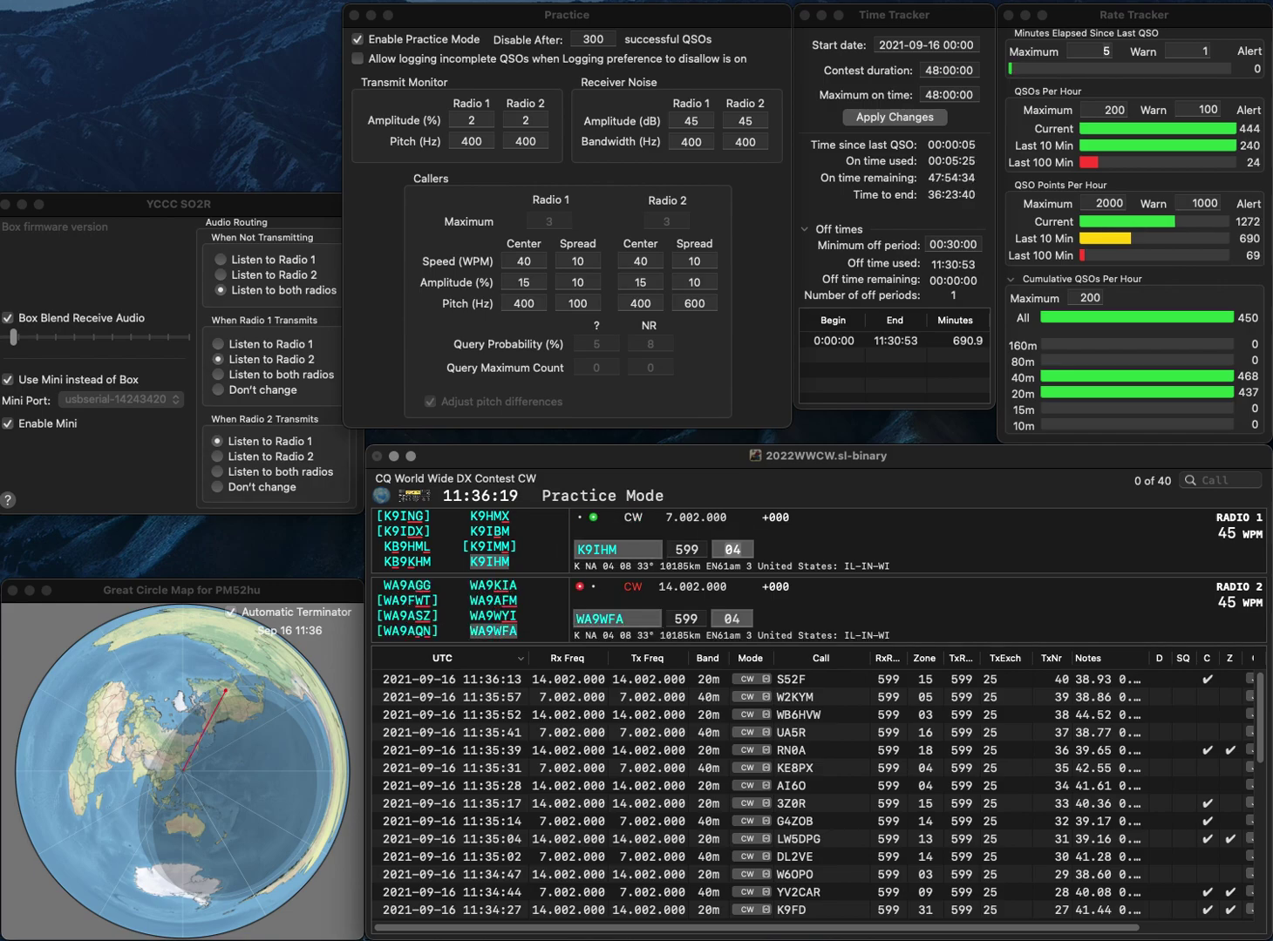
key(Return)
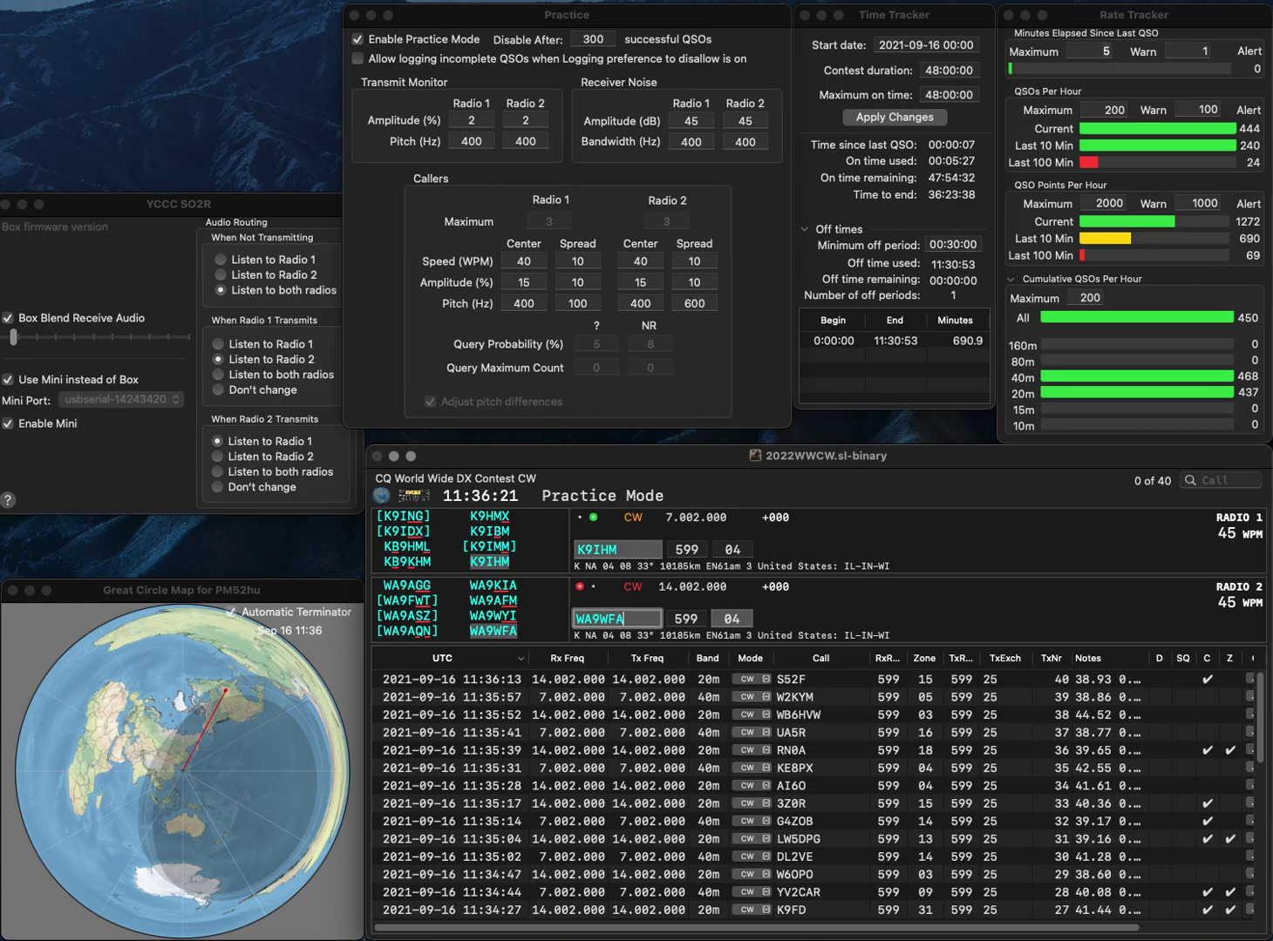
key(Tab)
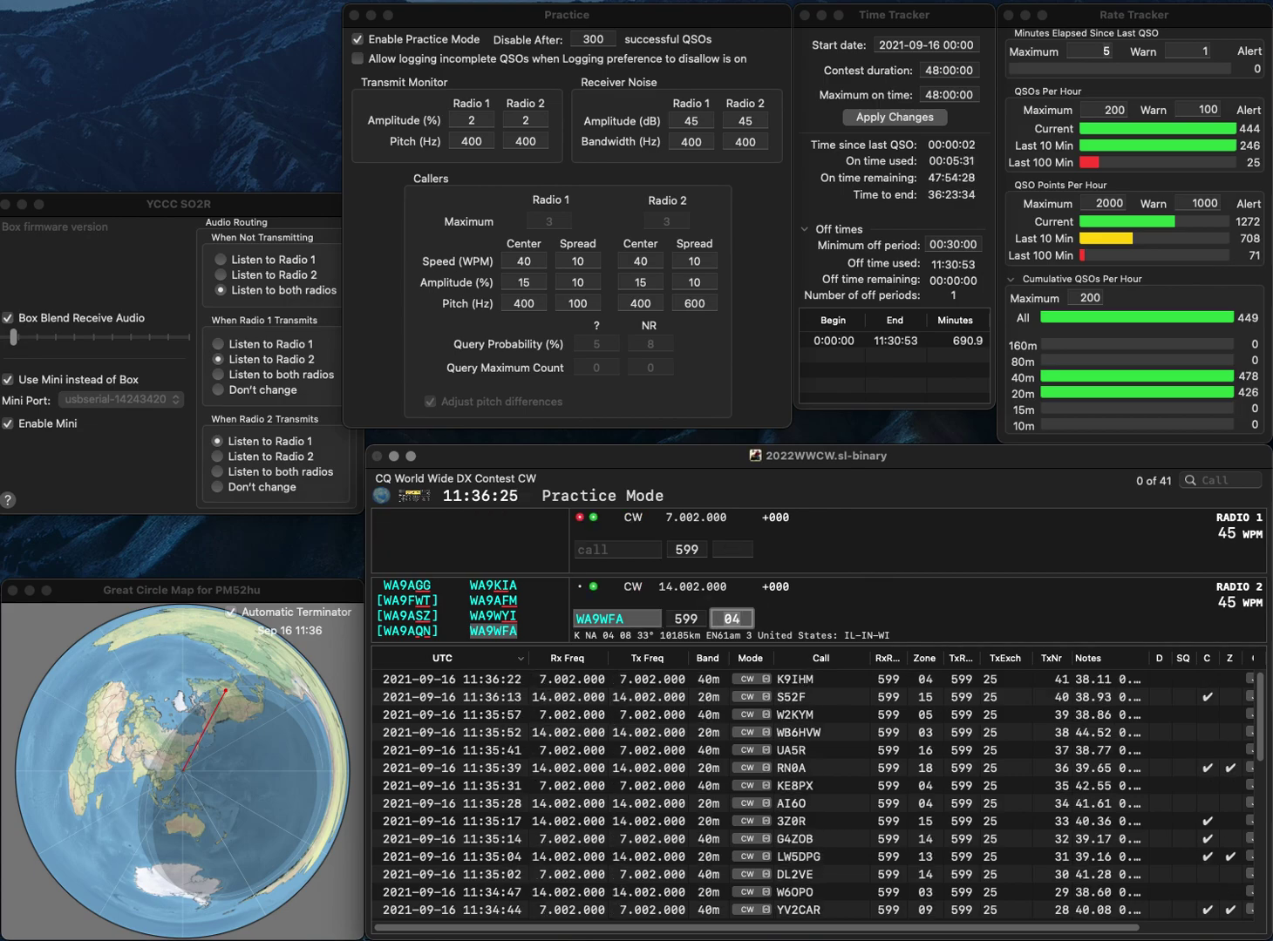
key(Return)
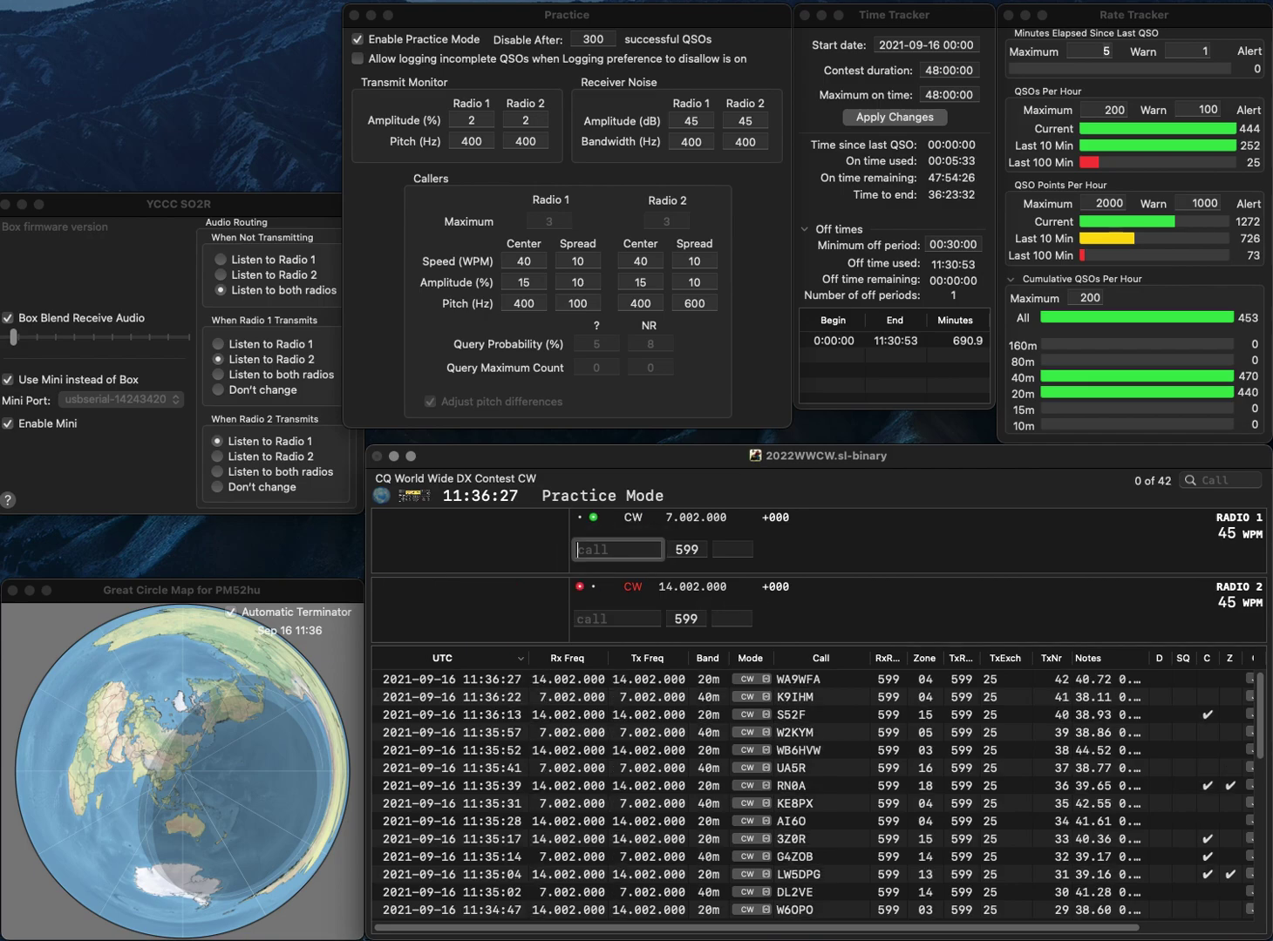
Send the partial call UA9 on Radio 1 and answer KN4LKC on Radio 2.
text(UA9)
key(Return)
text(KN4LKC)
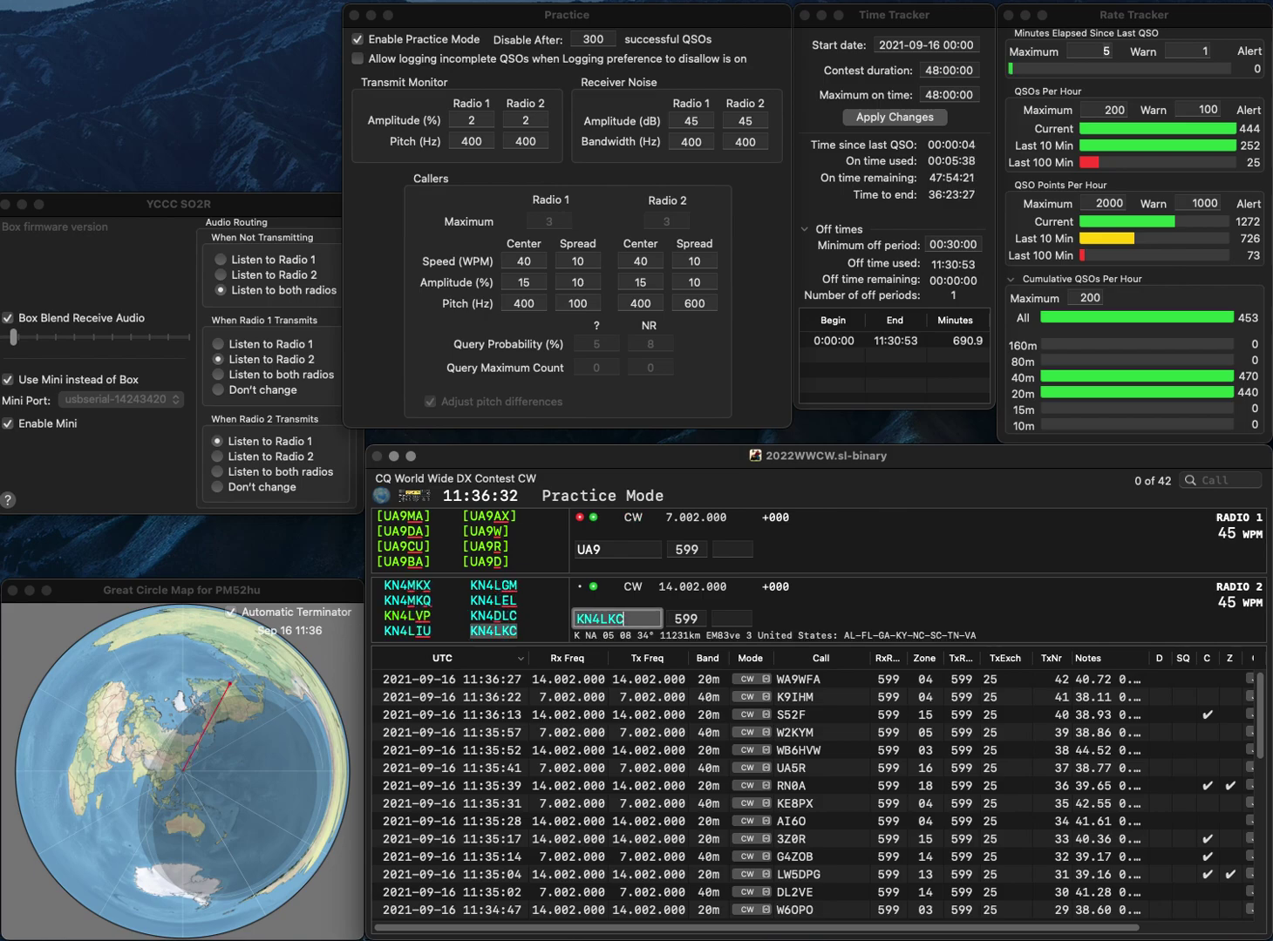
key(Return)
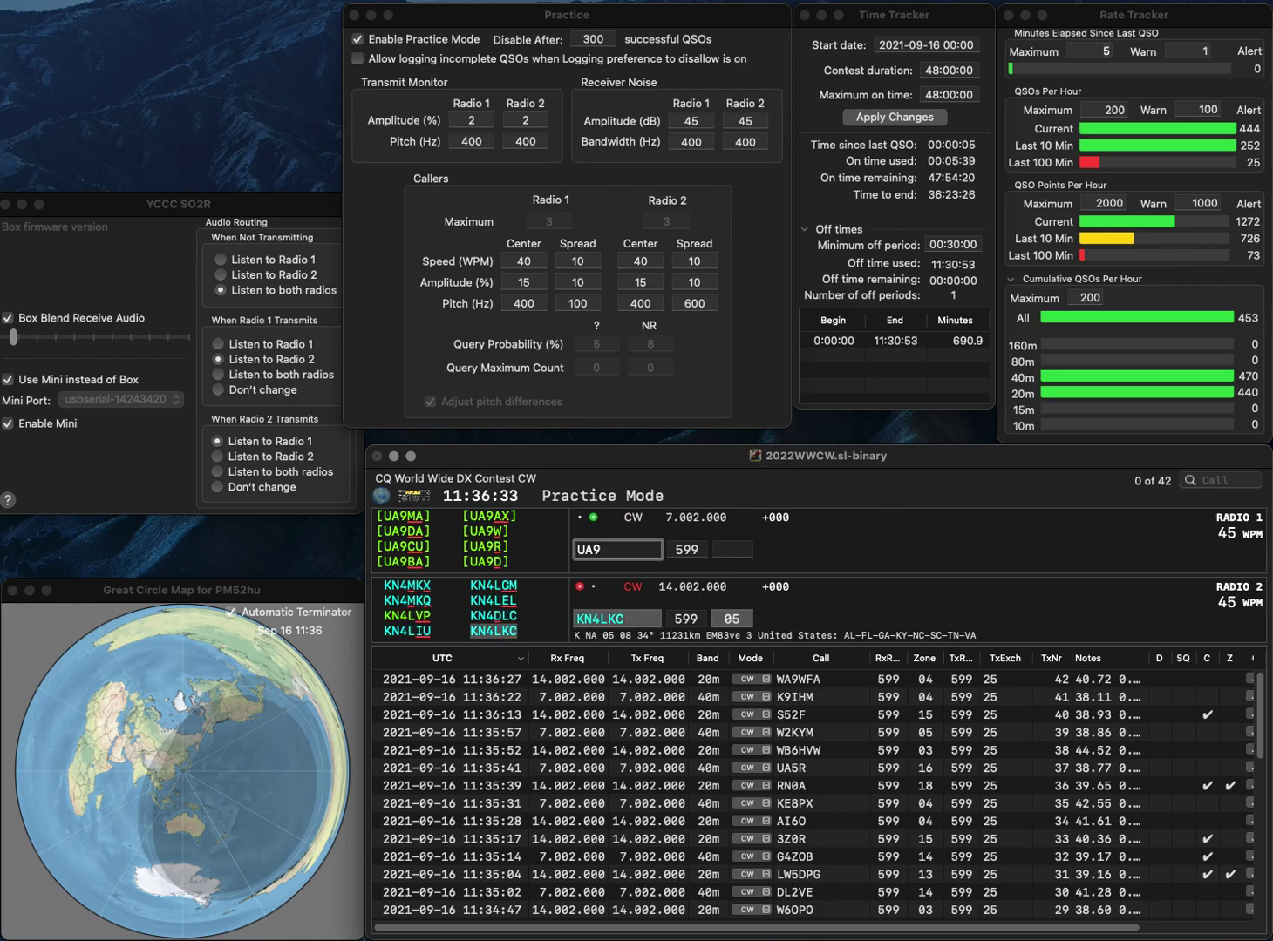
Complete the Radio 1 call sign as UA9URI, and log the KN4LKC and UA9URI contacts.
text(URI)
key(Return)
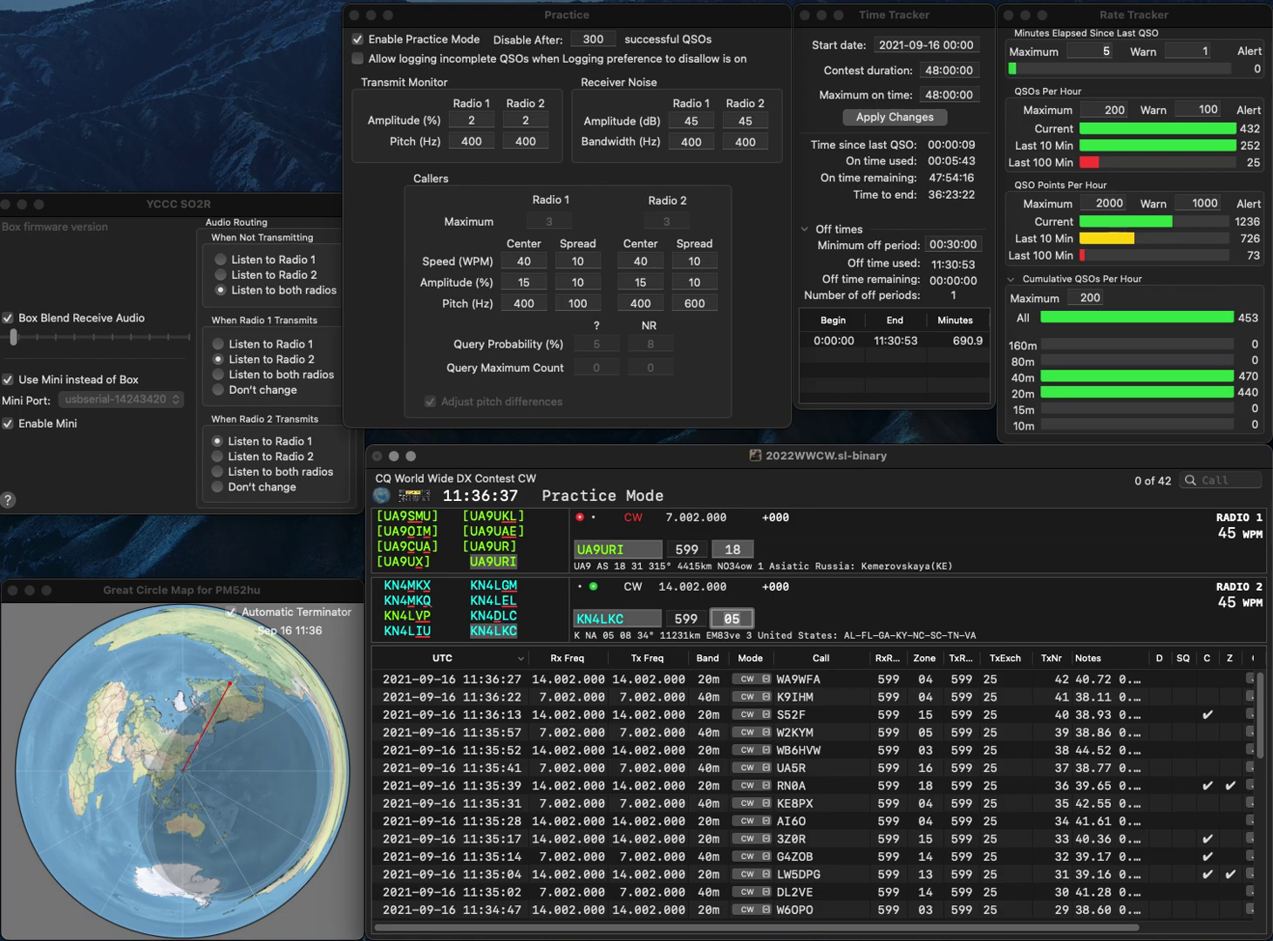
key(Return)
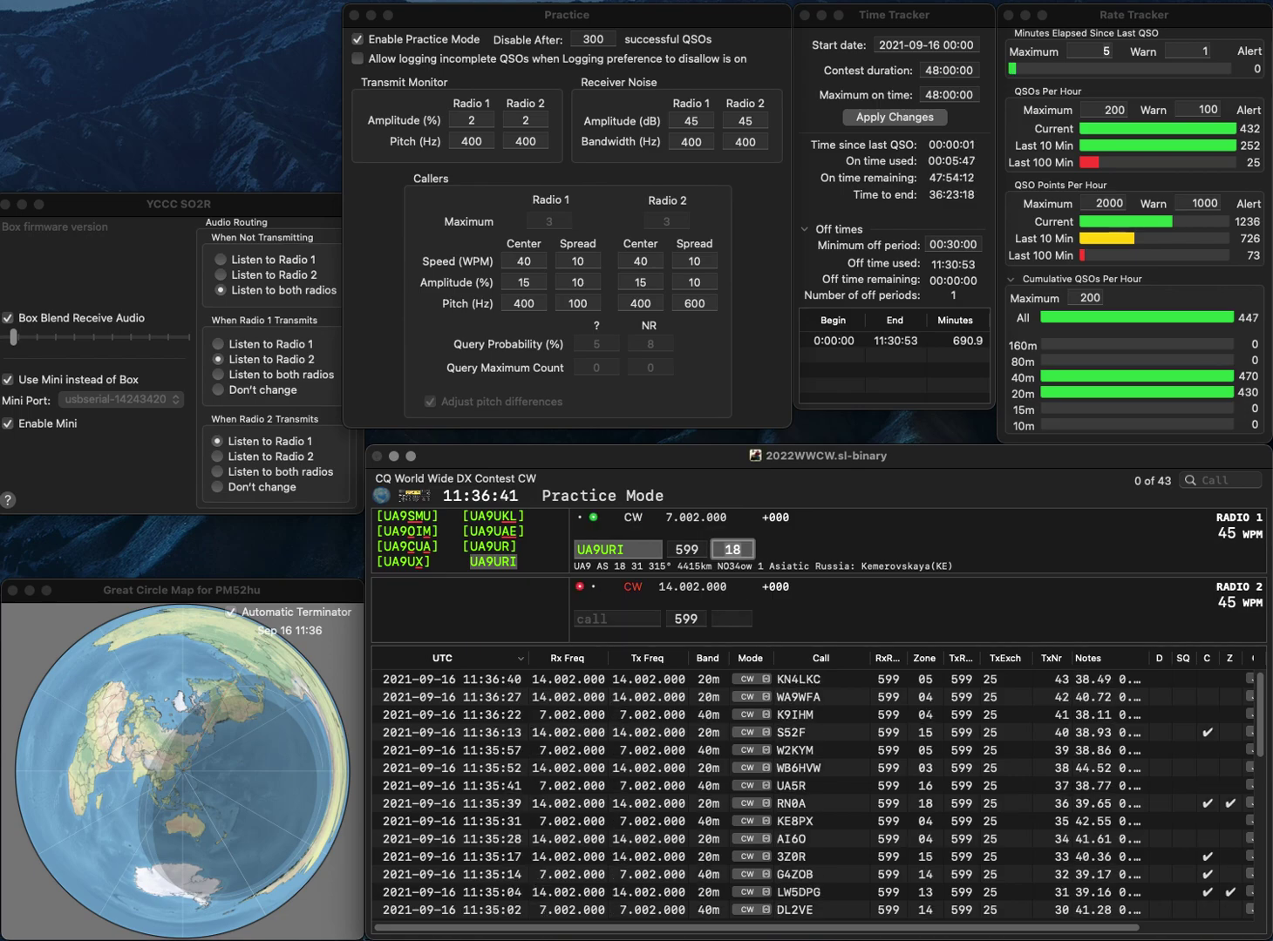
key(Return)
Answer the next Radio 2 caller as JA7EUV and send the partial call 0JBL on Radio 1.
key(BackSpace)
text(JA7EUV)
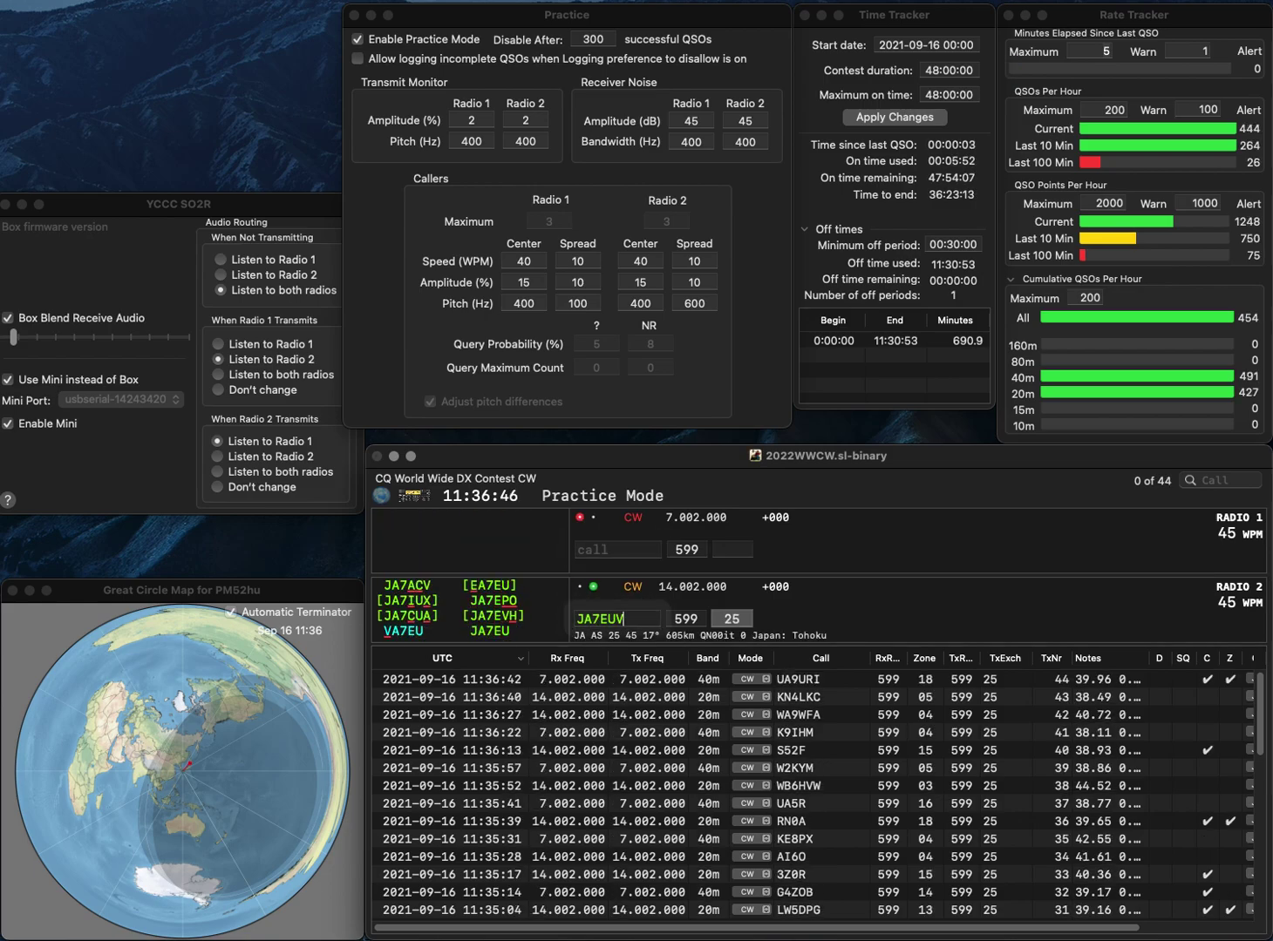
key(Return)
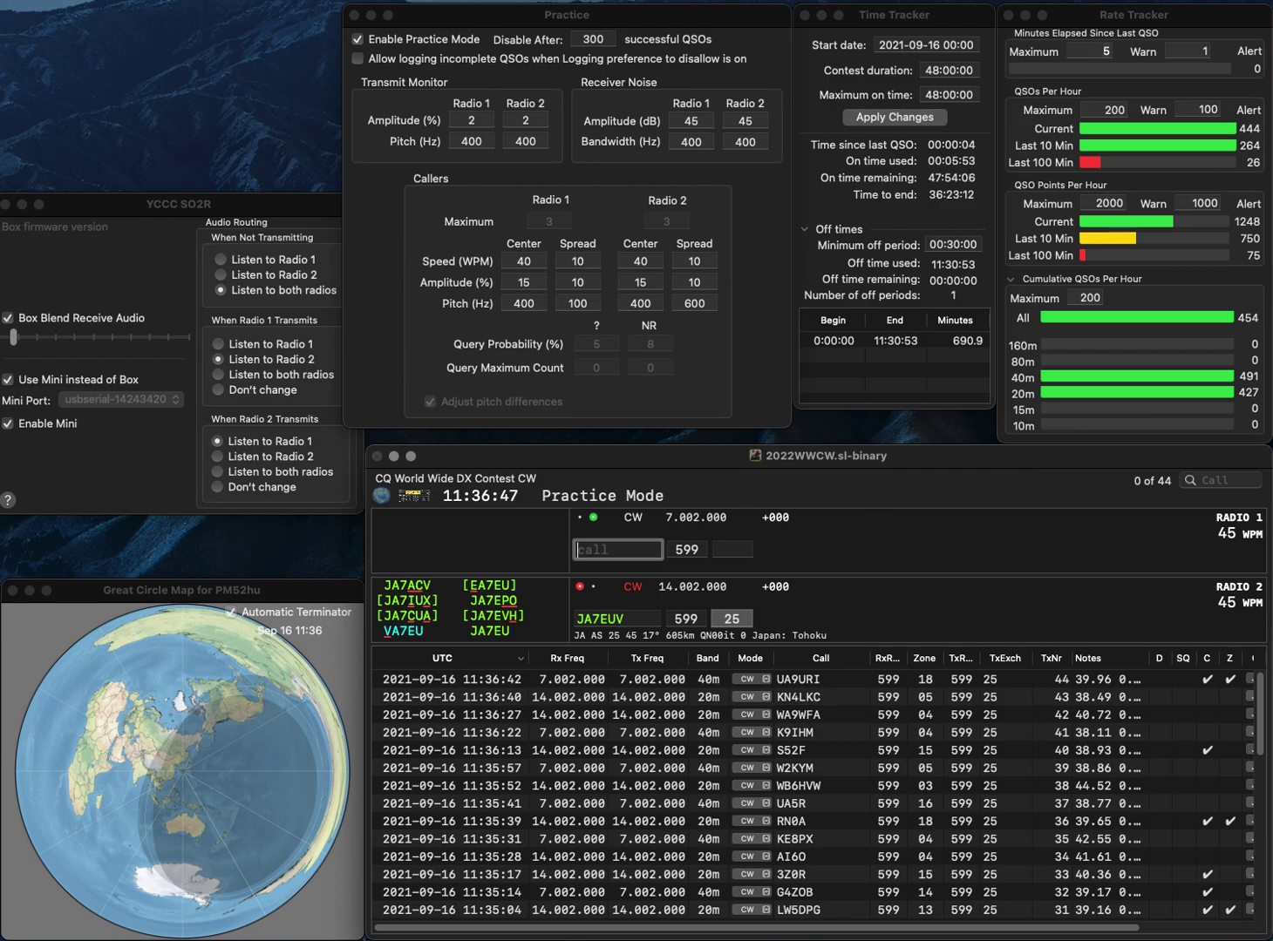
text(0JBL)
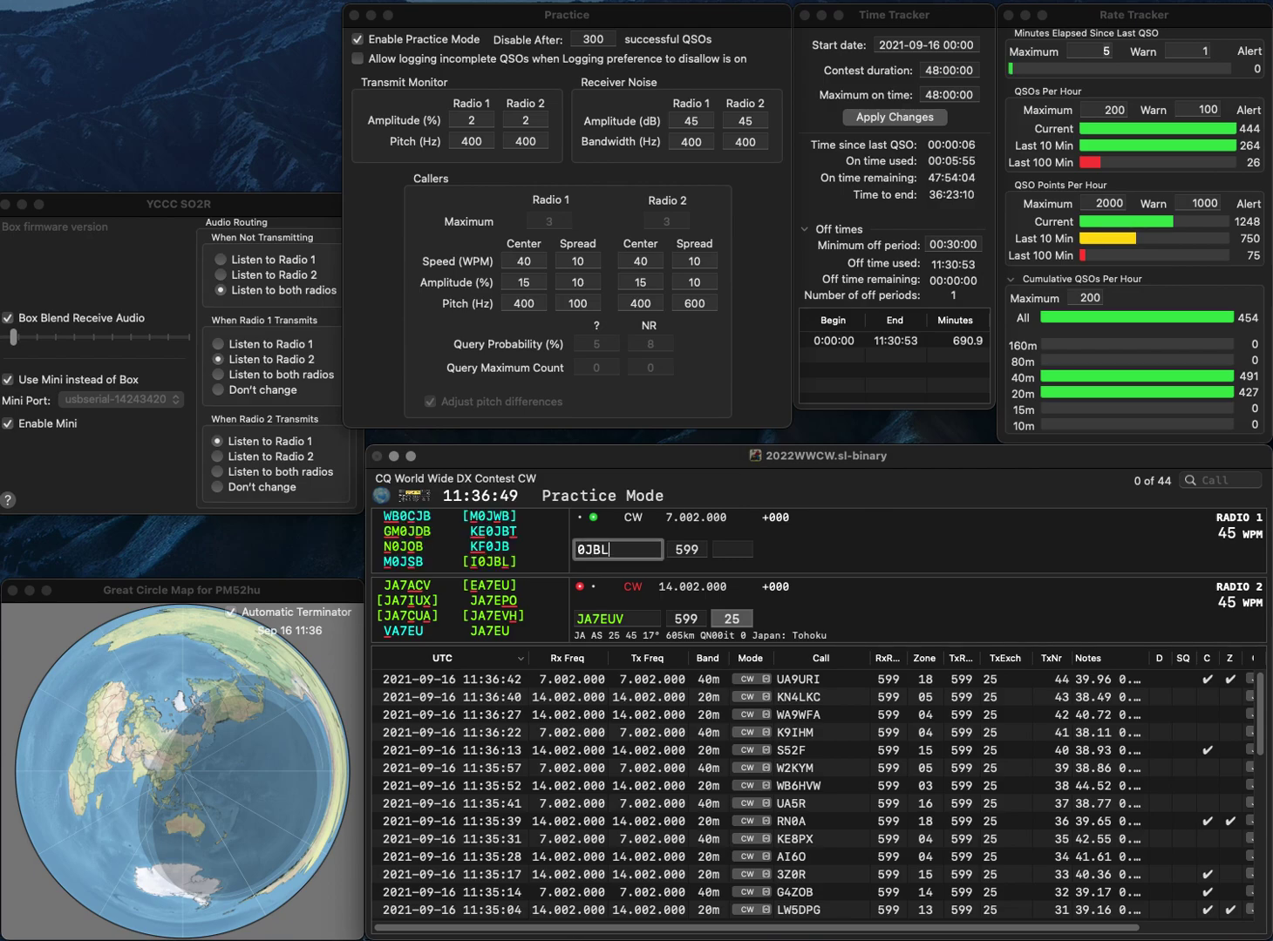
key(Return)
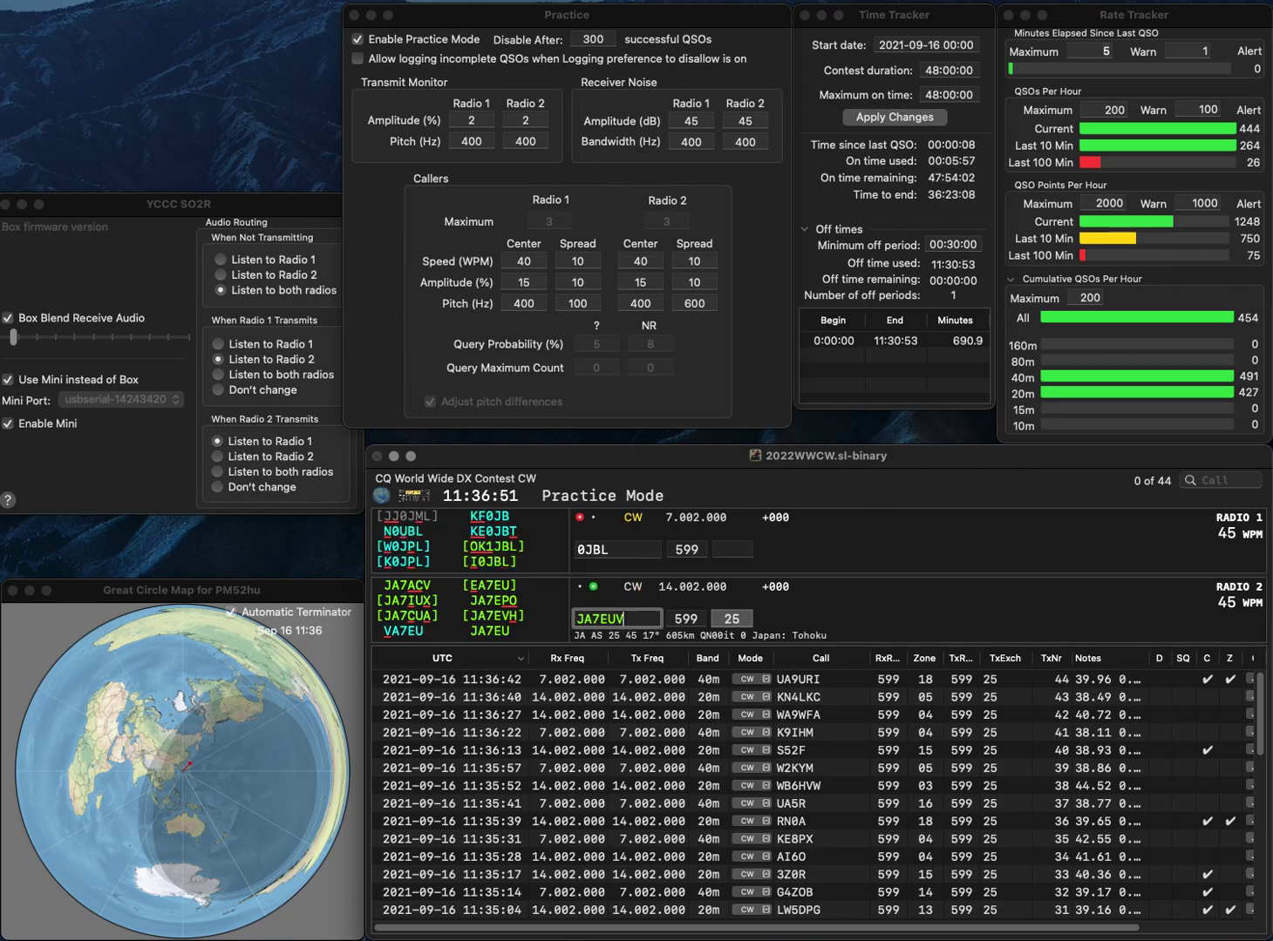
text(H)
key(BackSpace)
text(V)
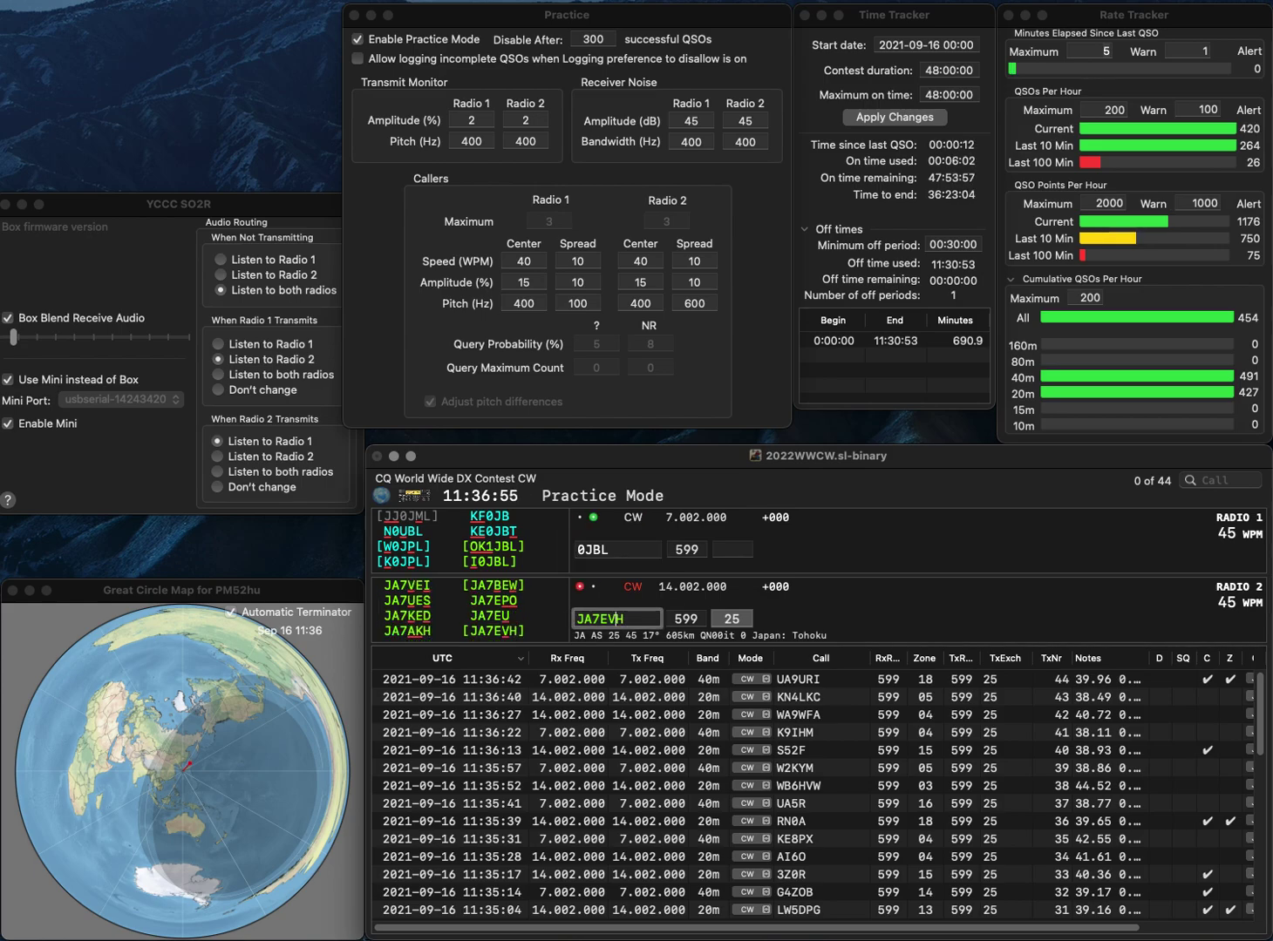
key(Return)
text(I)
key(Return)
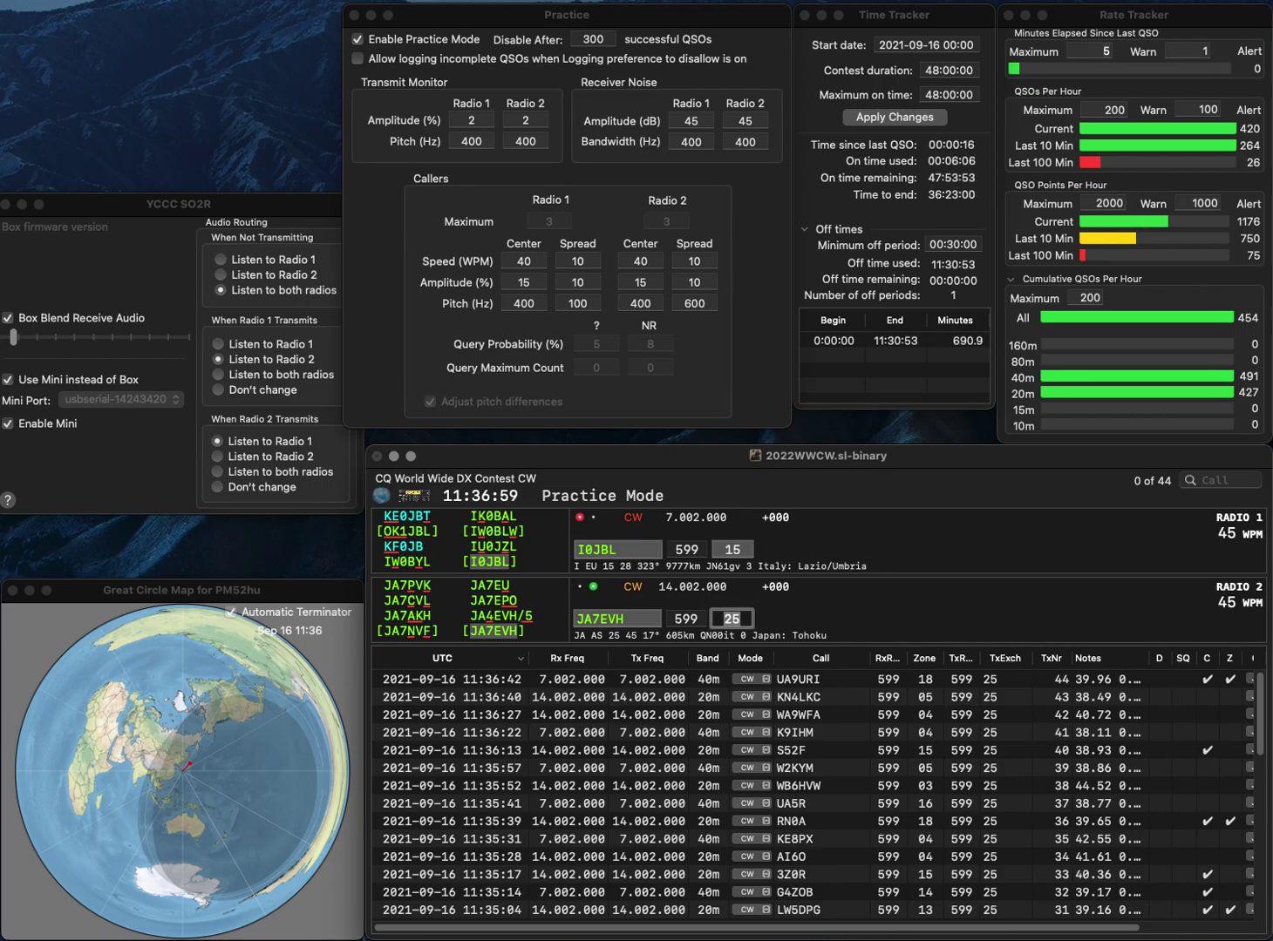
Log the I0JBL contact on Radio 1 and the JA7EVH contact on Radio 2.
key(Tab)
key(Return)
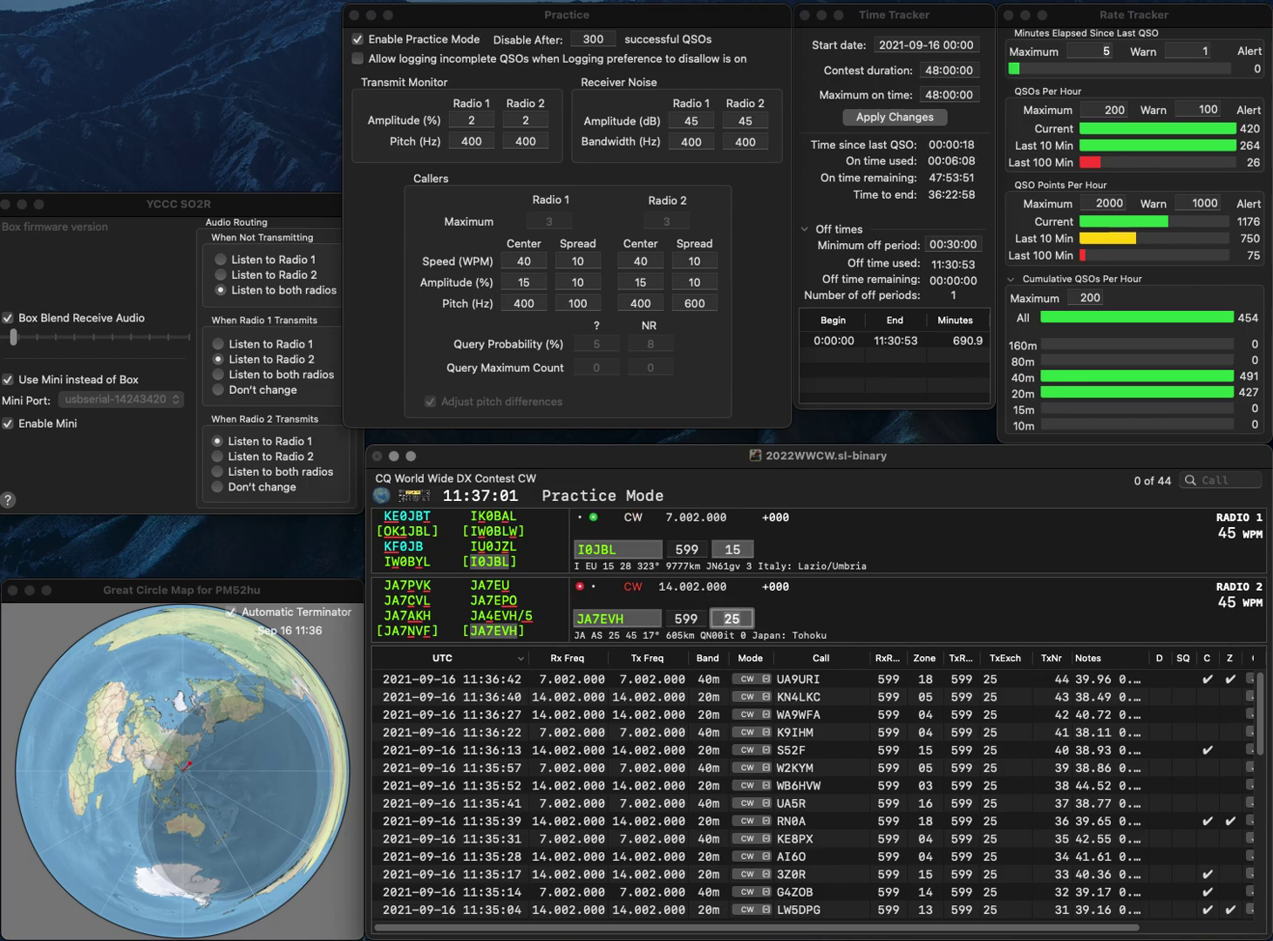
key(Tab)
key(Return)
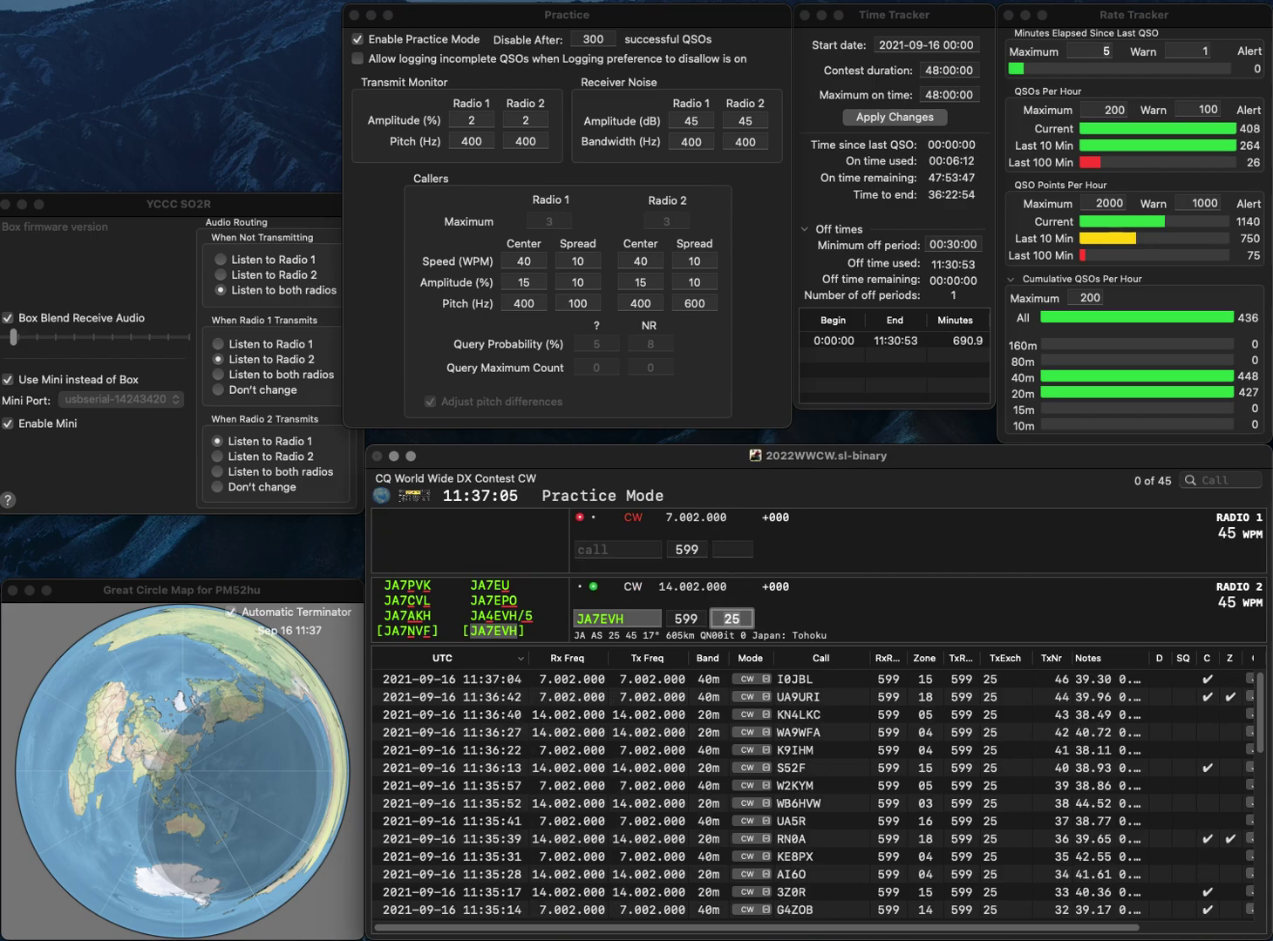
key(Return)
Enter the partial call WB on Radio 1 and send the partial call EA on Radio 2.
text(W6)
key(BackSpace)
text(B)
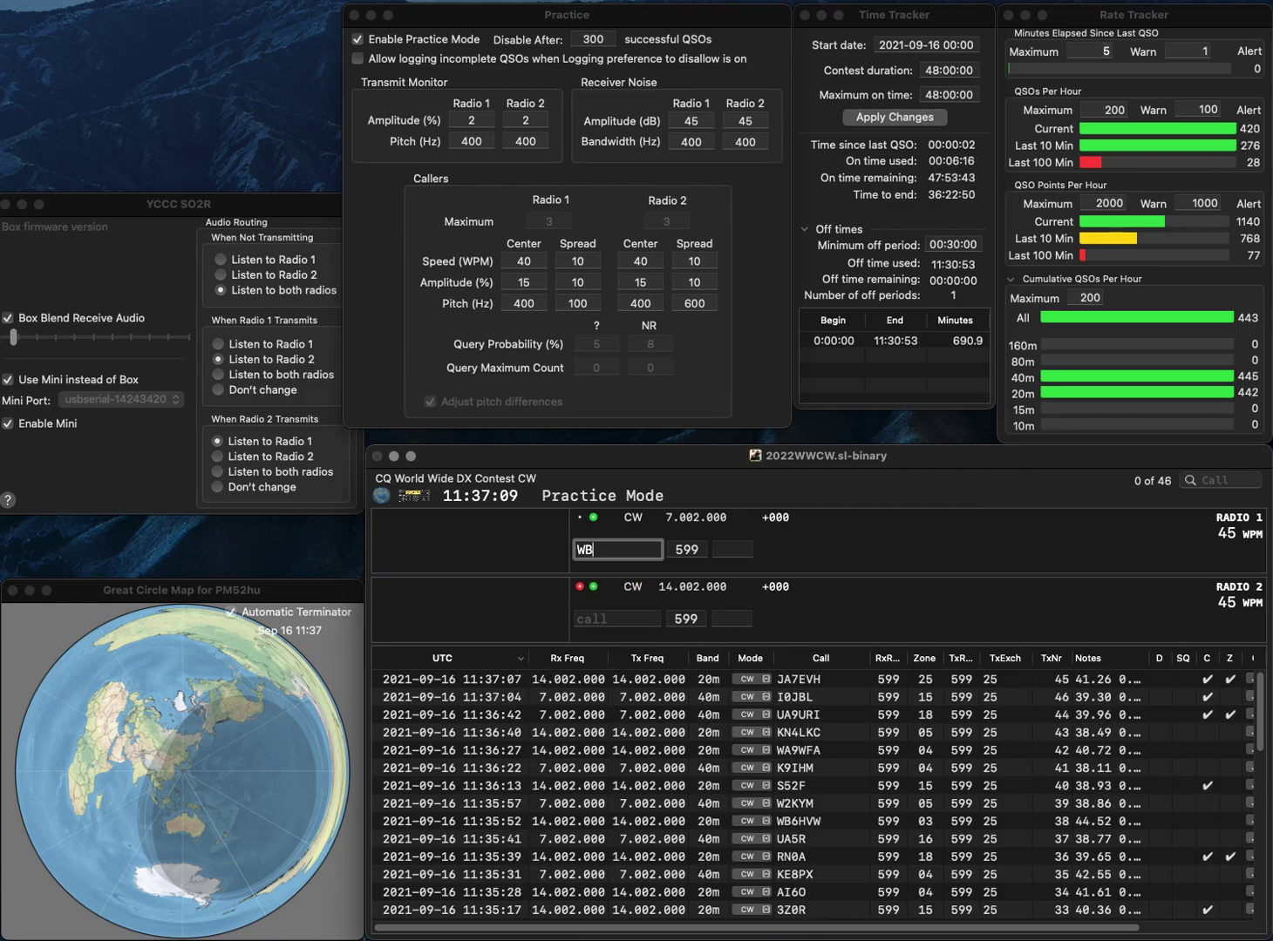
click(618, 619)
text(DEA)
key(BackSpace)
key(BackSpace)
key(BackSpace)
text(EA)
key(Return)
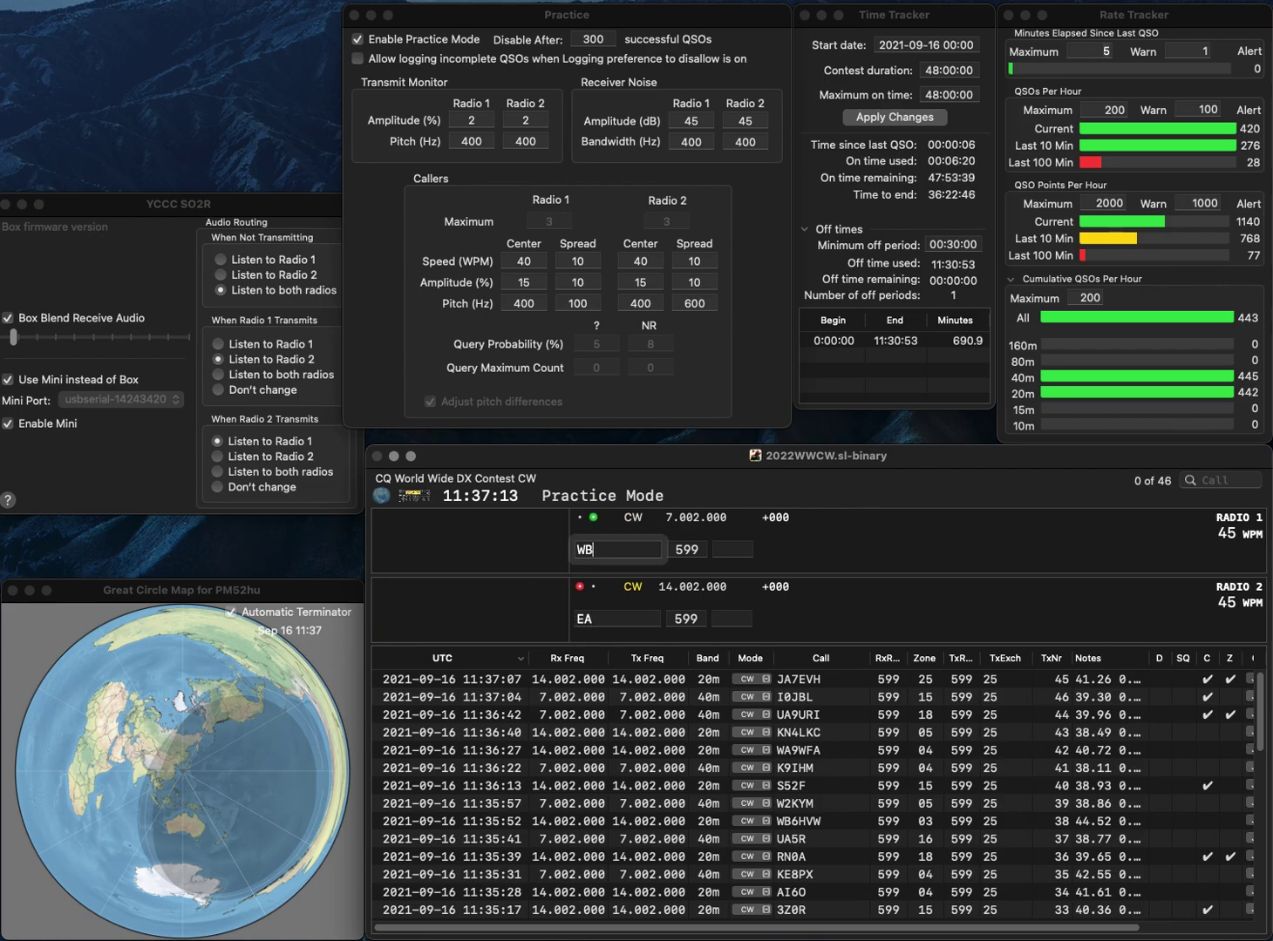
text(0TUA)
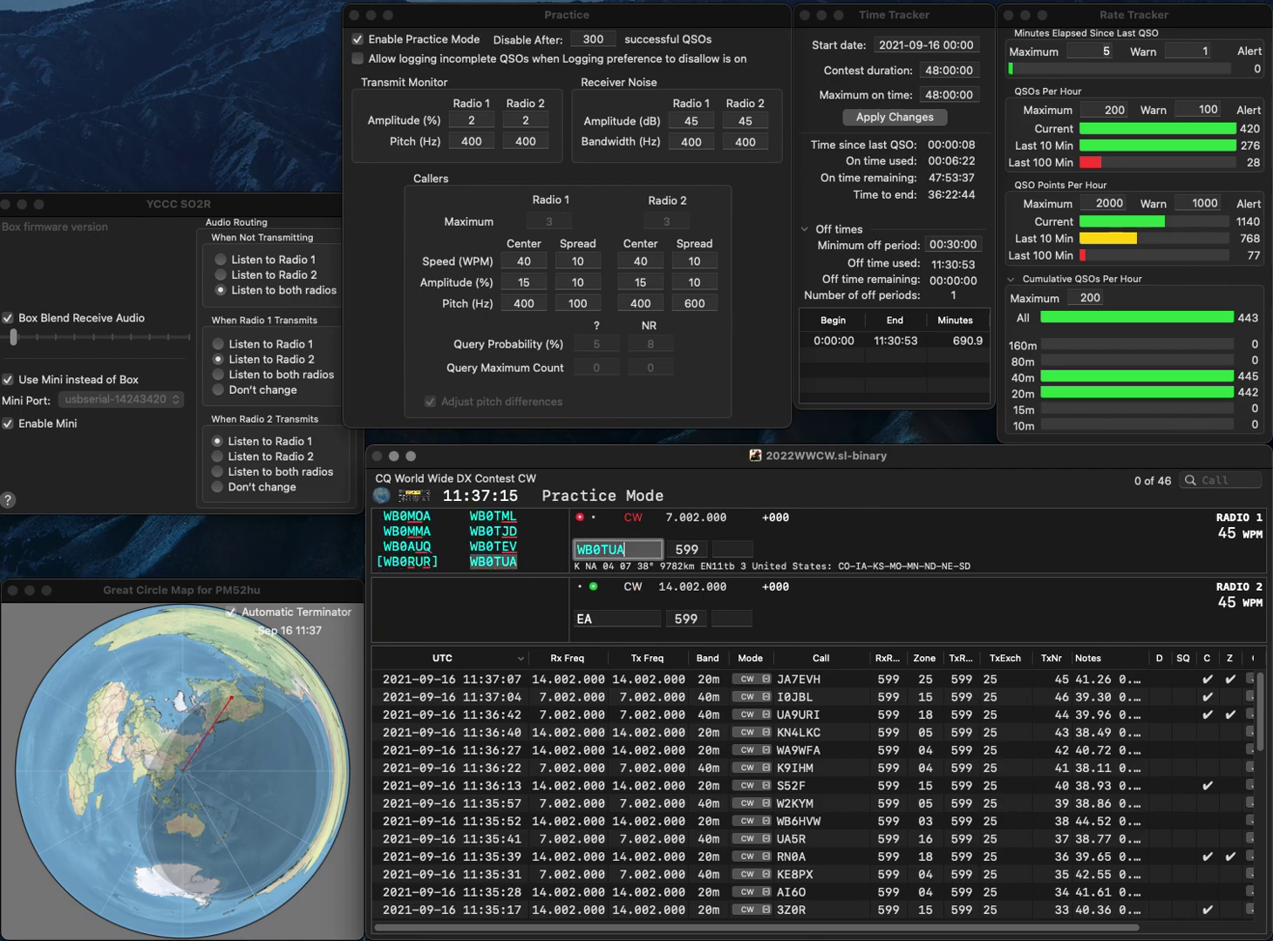
key(Return)
text(3EZD)
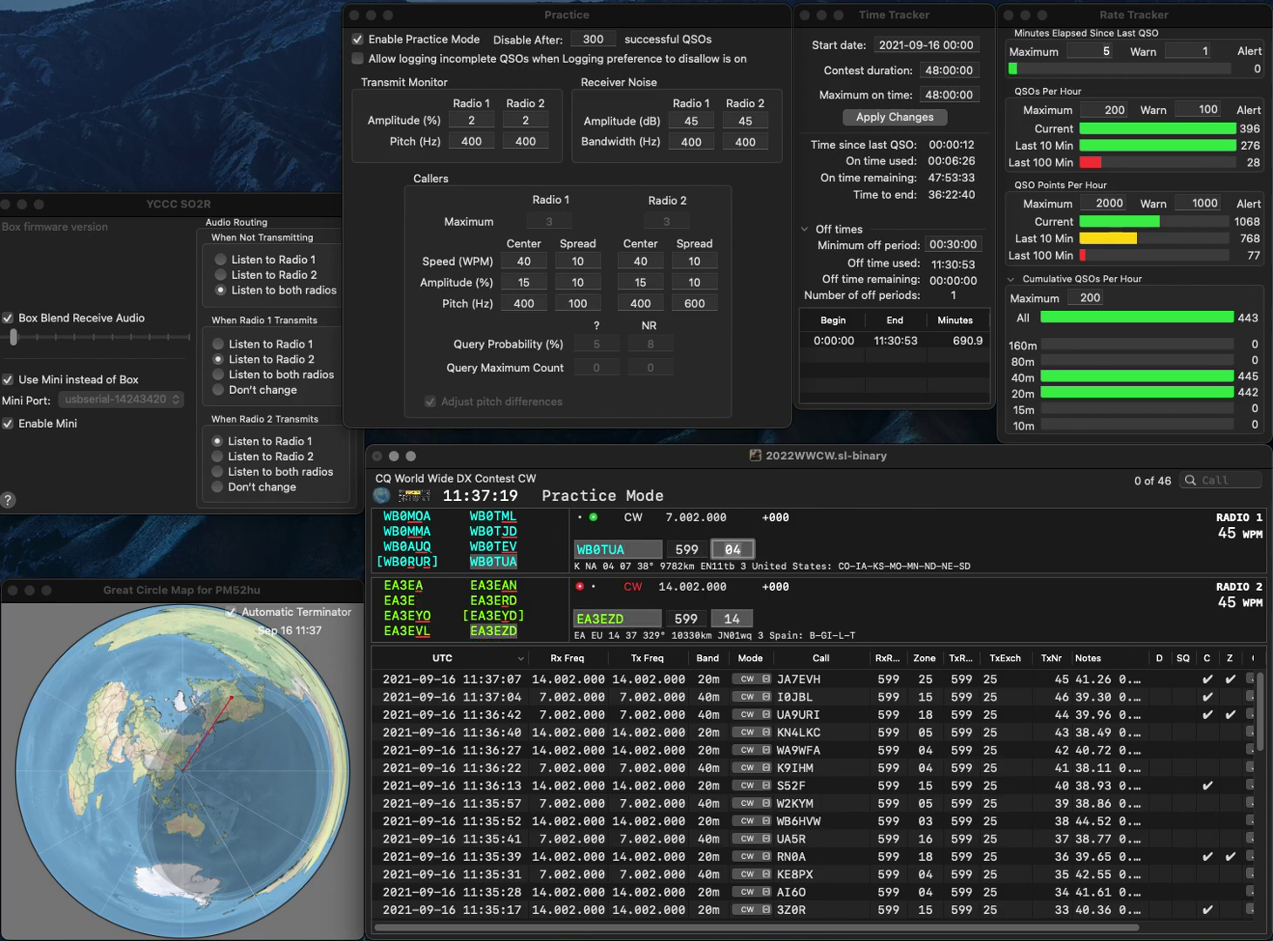
key(Return)
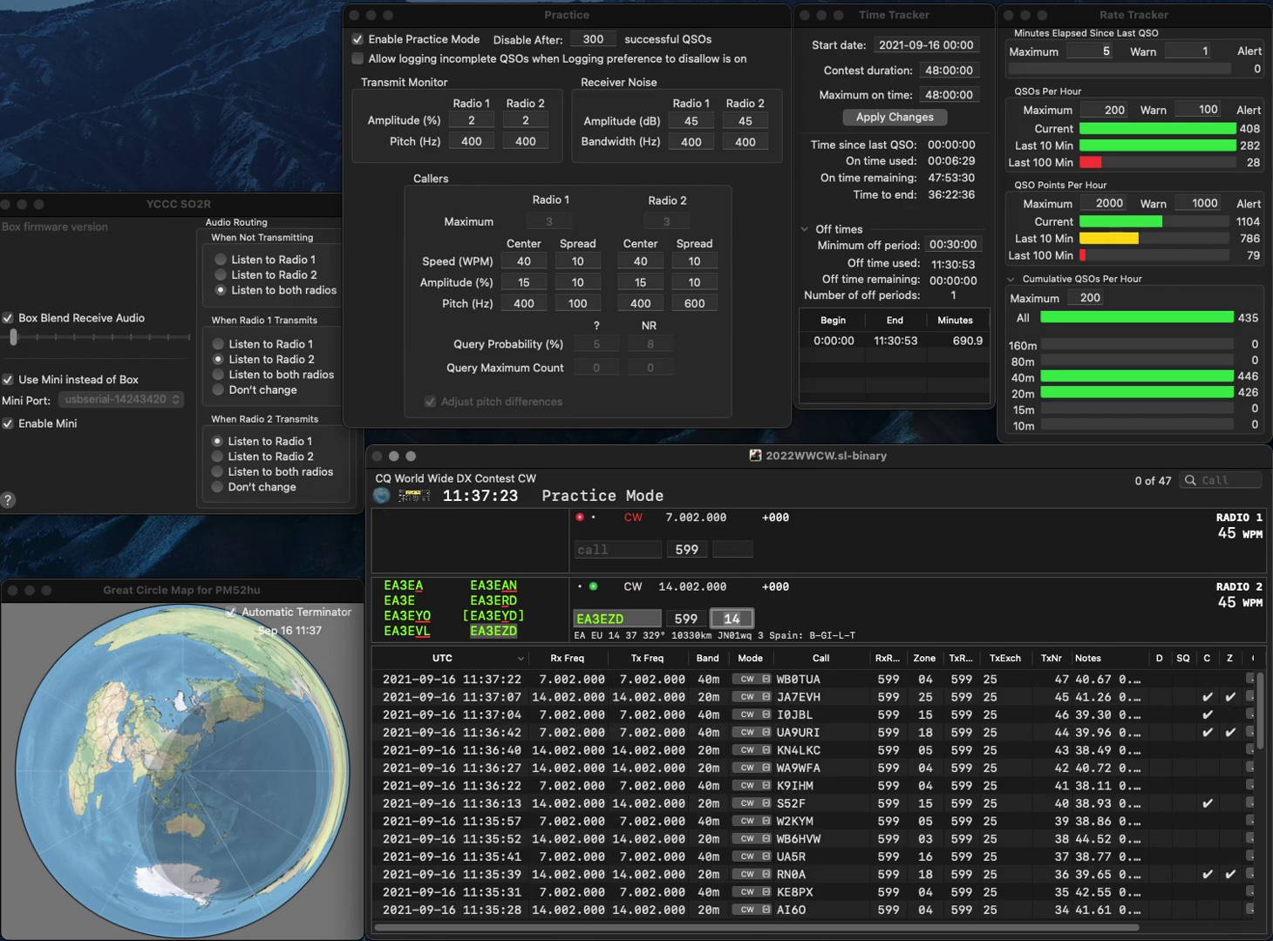
key(Return)
text(K)
text(NY)
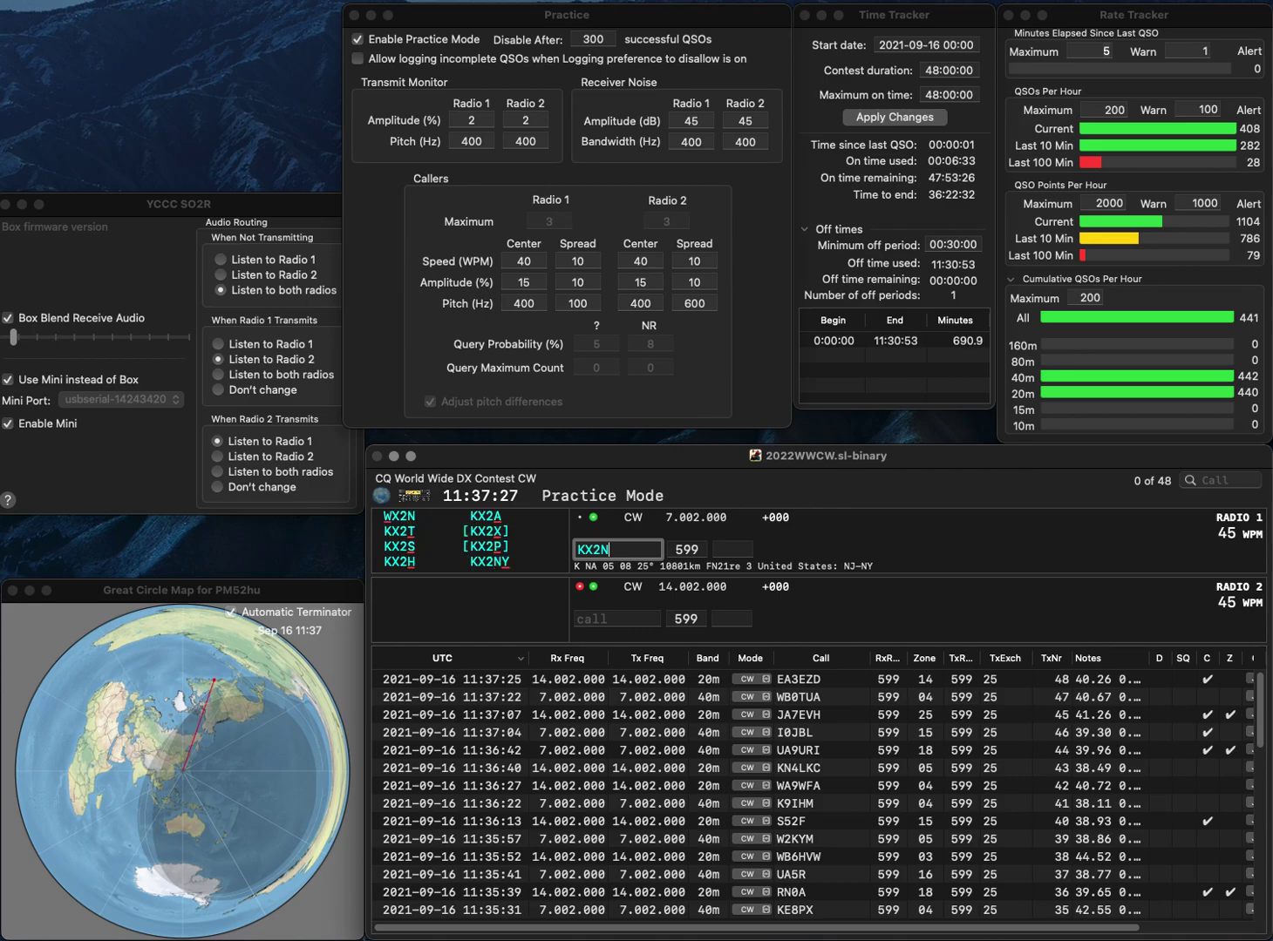
key(Return)
text(9G)
key(Left)
key(Left)
text(RN)
key(BackSpace)
key(BackSpace)
text(LN)
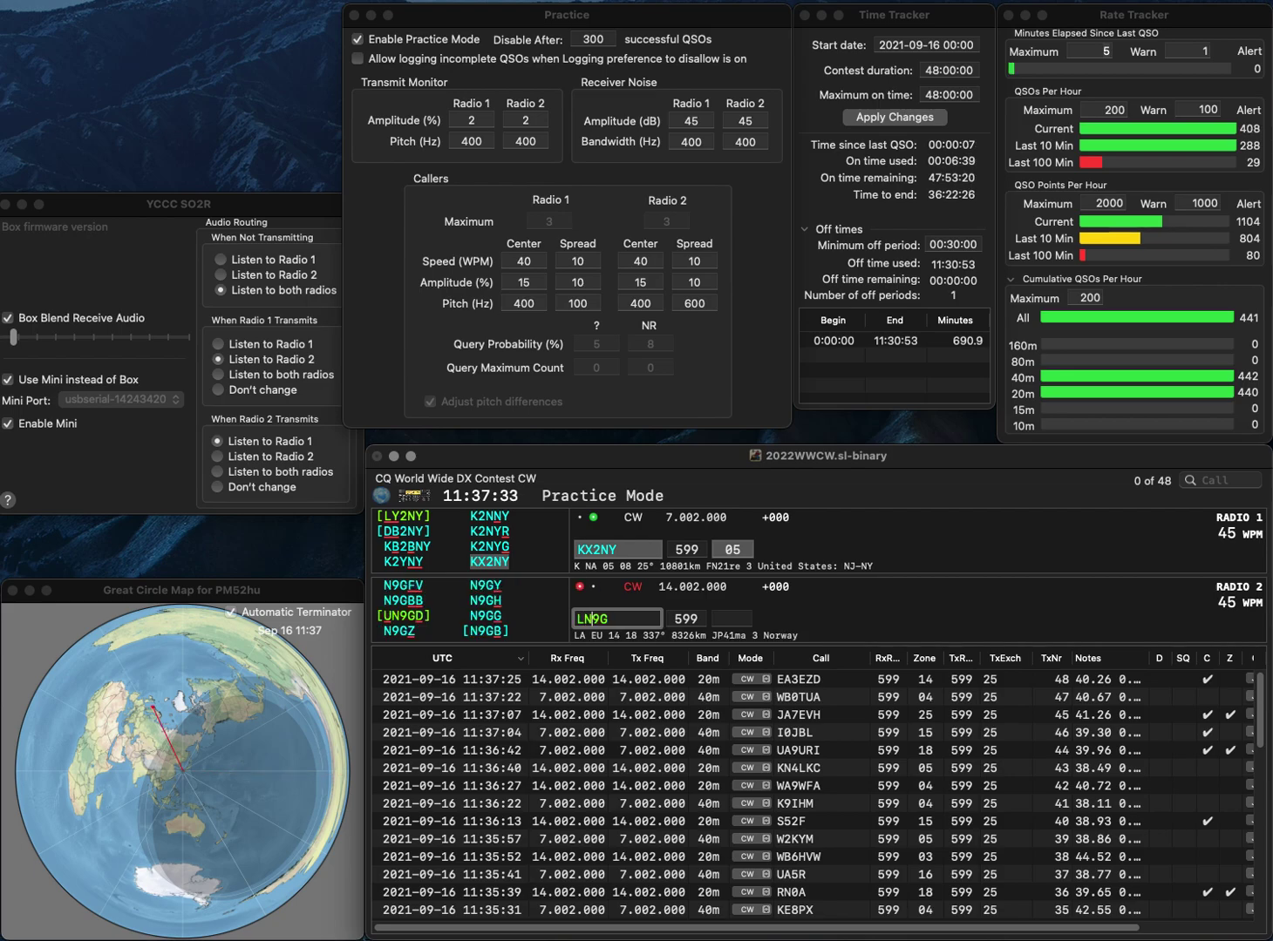
key(Return)
key(Return)
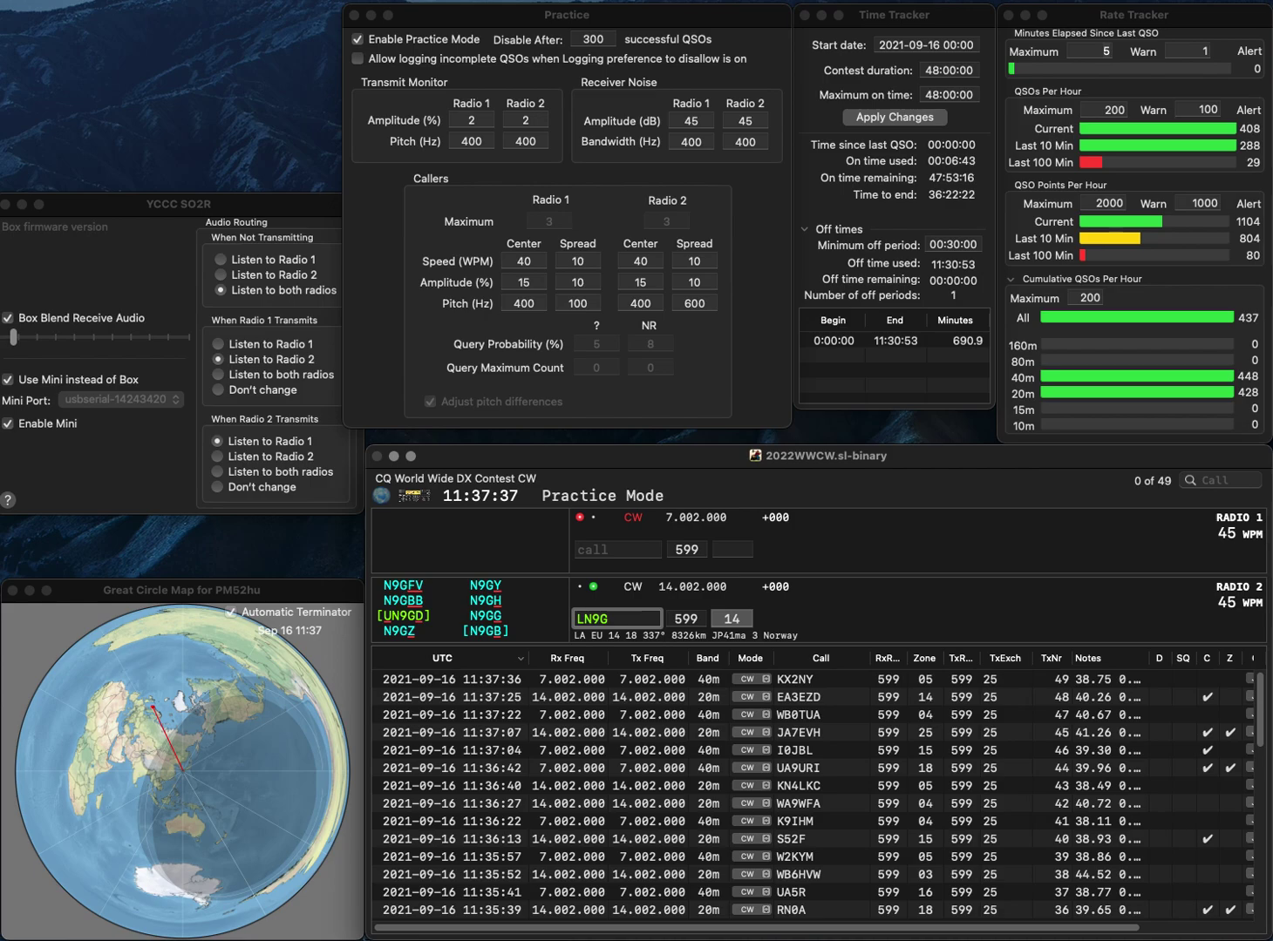
Correct the Radio 2 call sign to RG8G and resend it.
key(BackSpace)
key(BackSpace)
key(BackSpace)
text(G8G)
key(Delete)
text(R)
key(Return)
text(K)
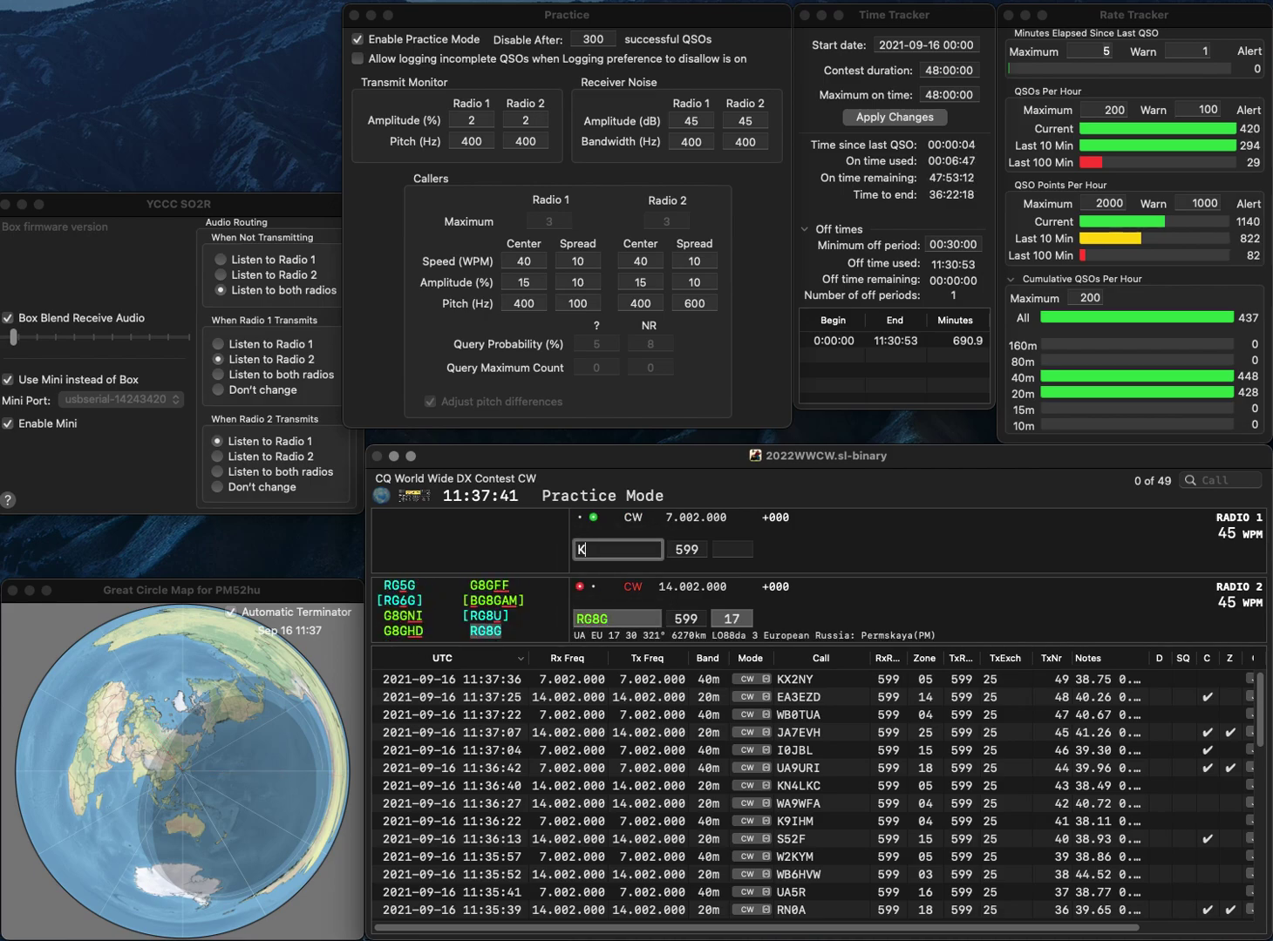
text(N4ZMA)
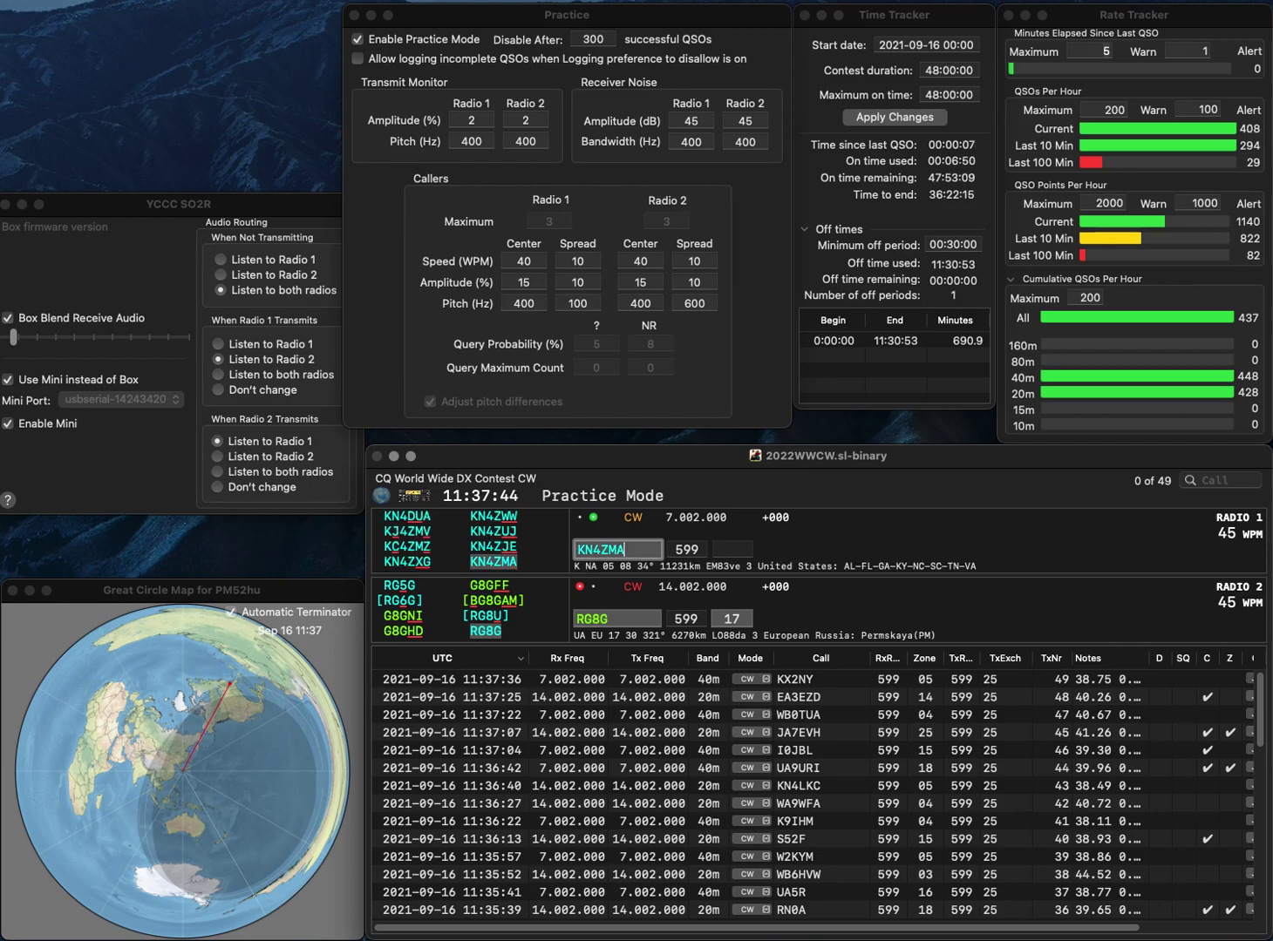
key(Return)
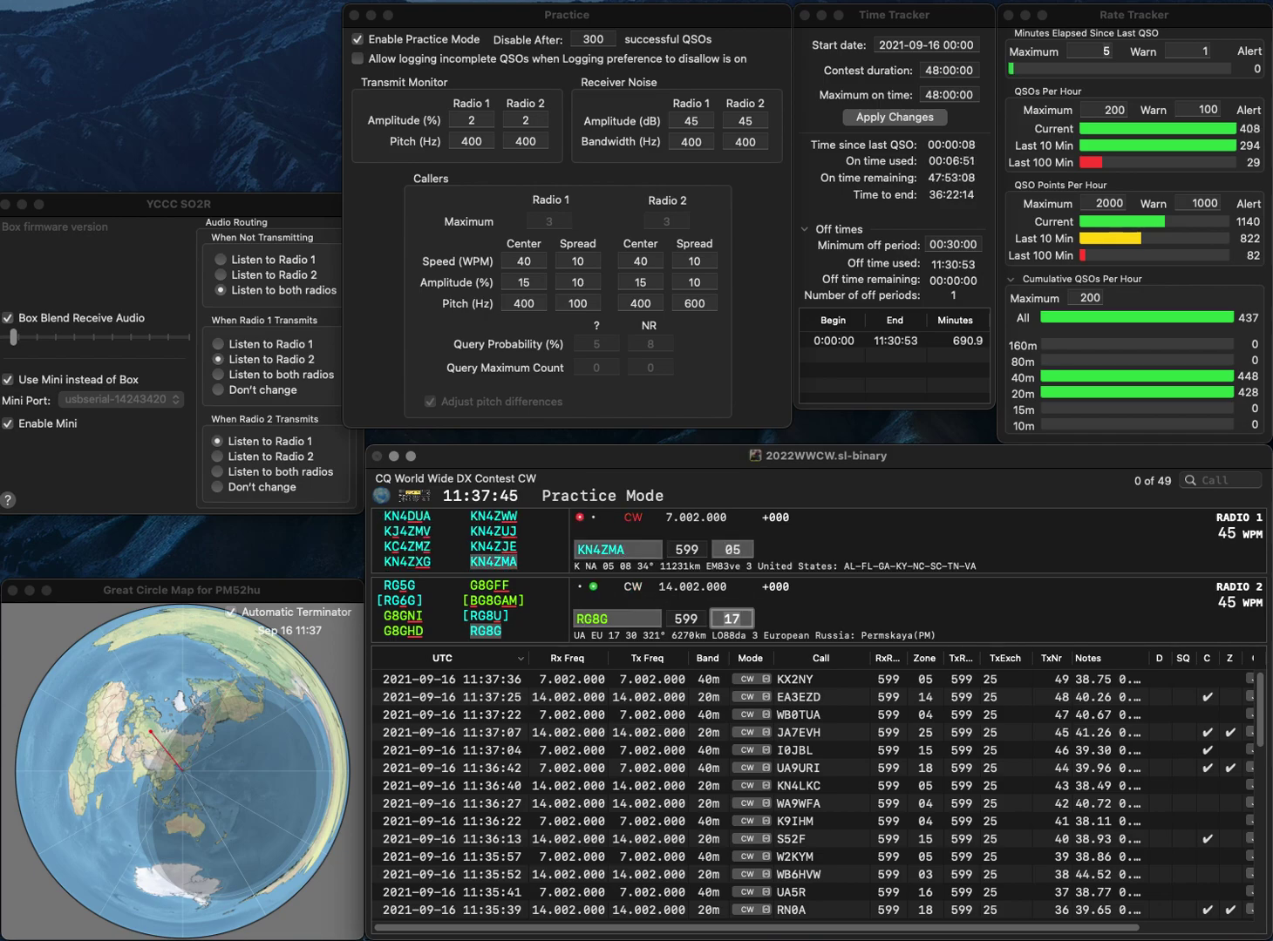
key(Return)
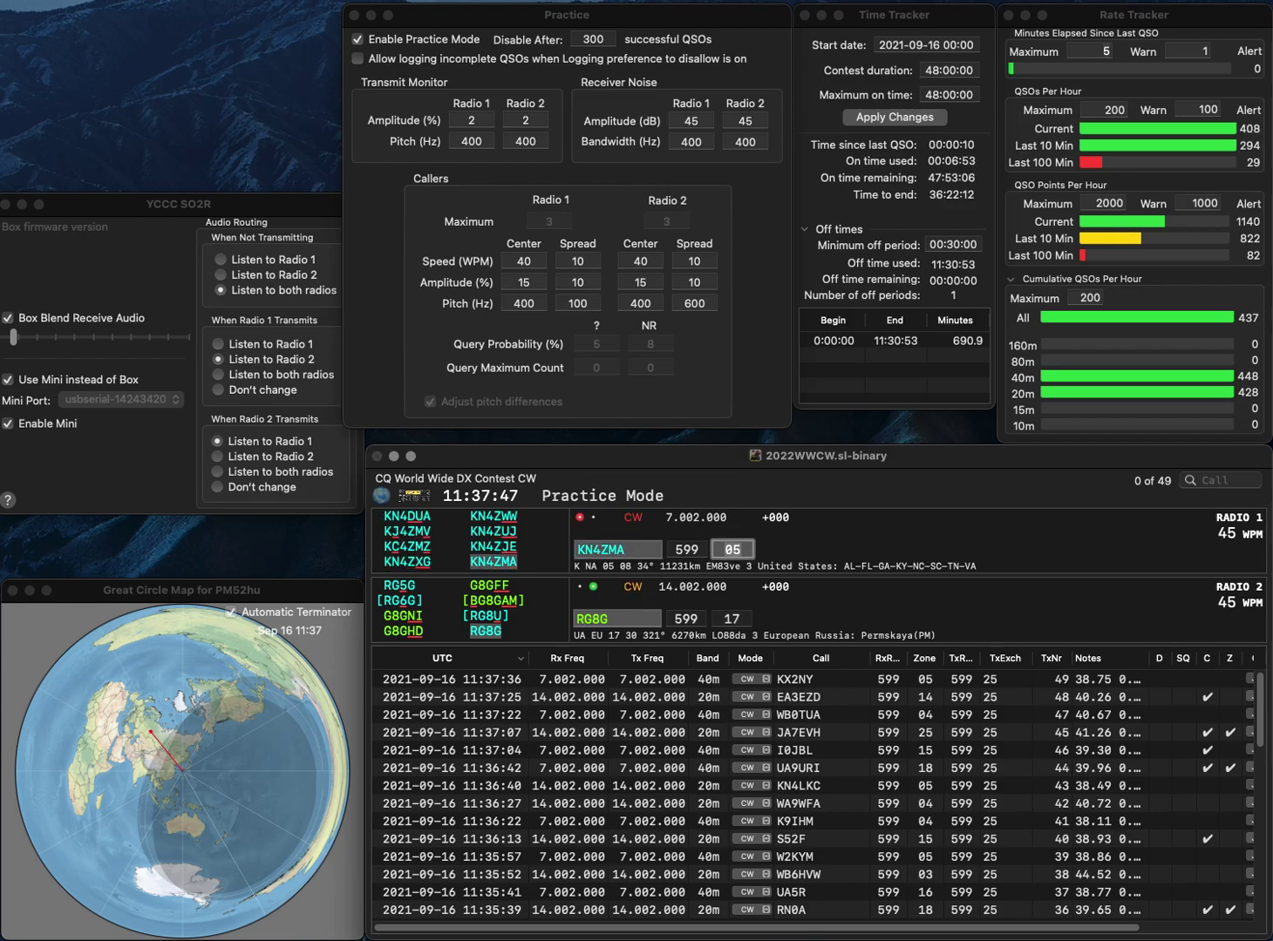
key(Return)
Send the partial call N7 on Radio 2 and the partial call SP3 on Radio 1.
text(N7)
key(Return)
text(SP3)
key(Return)
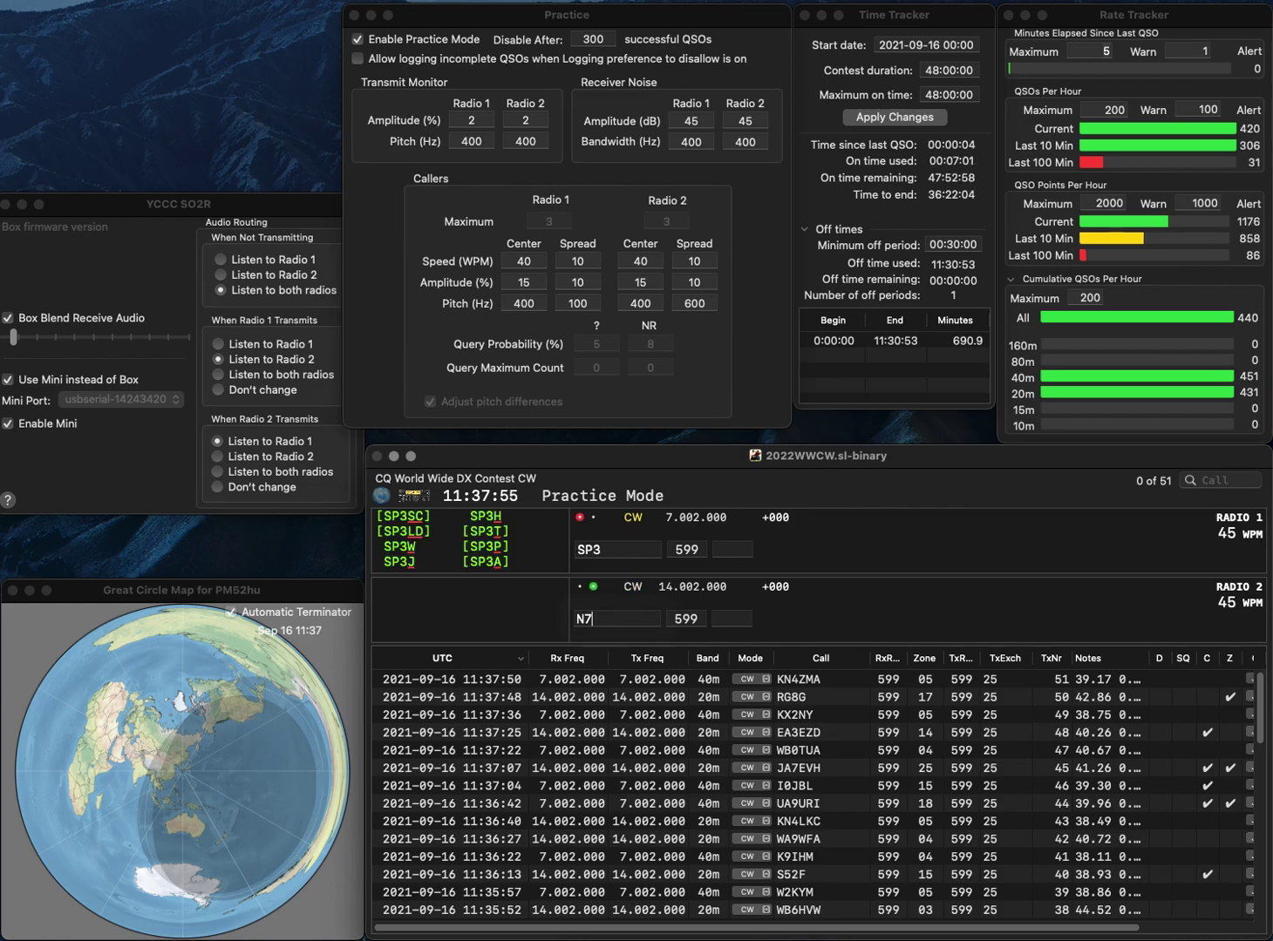
text(QNM)
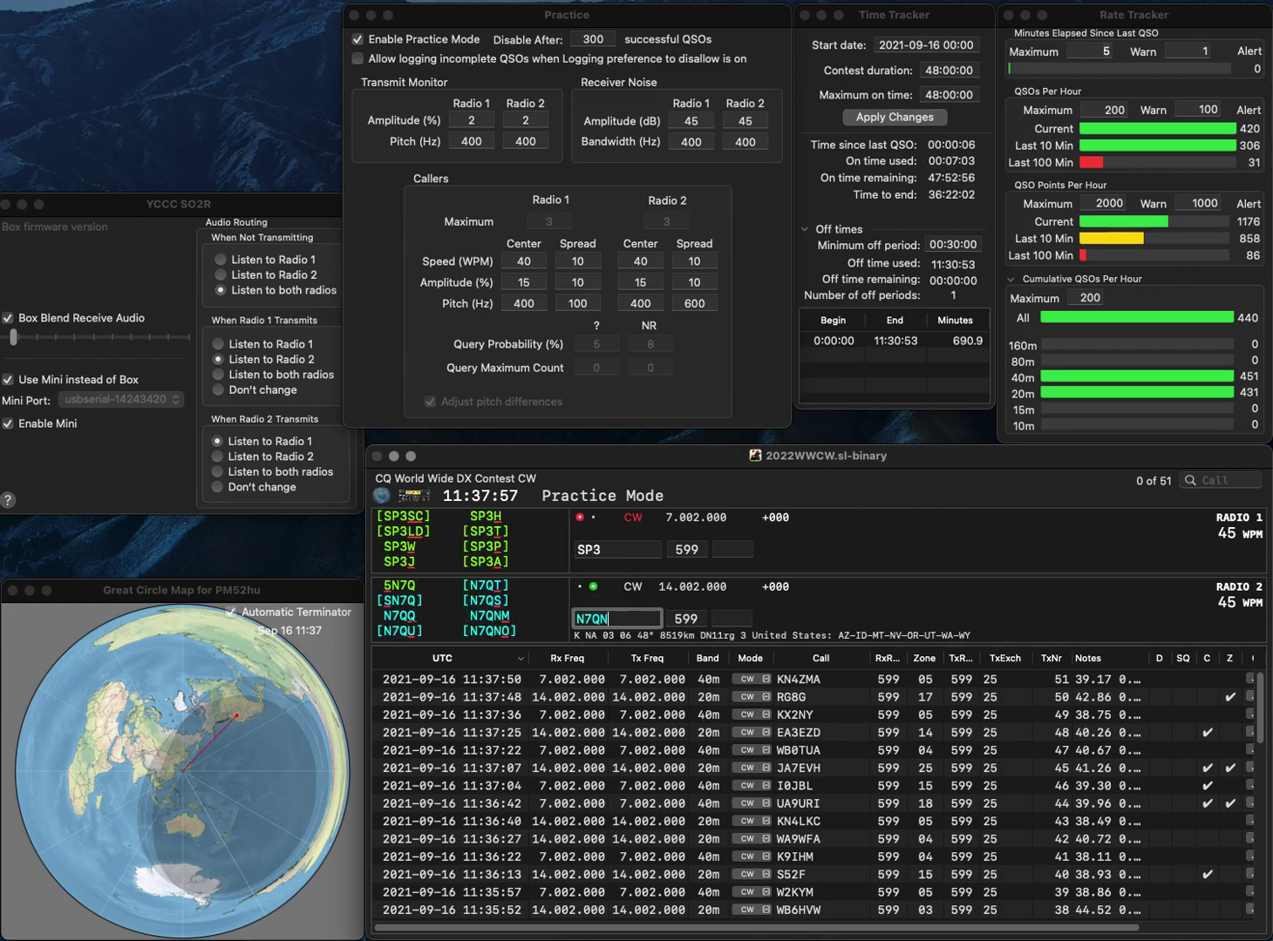
key(Return)
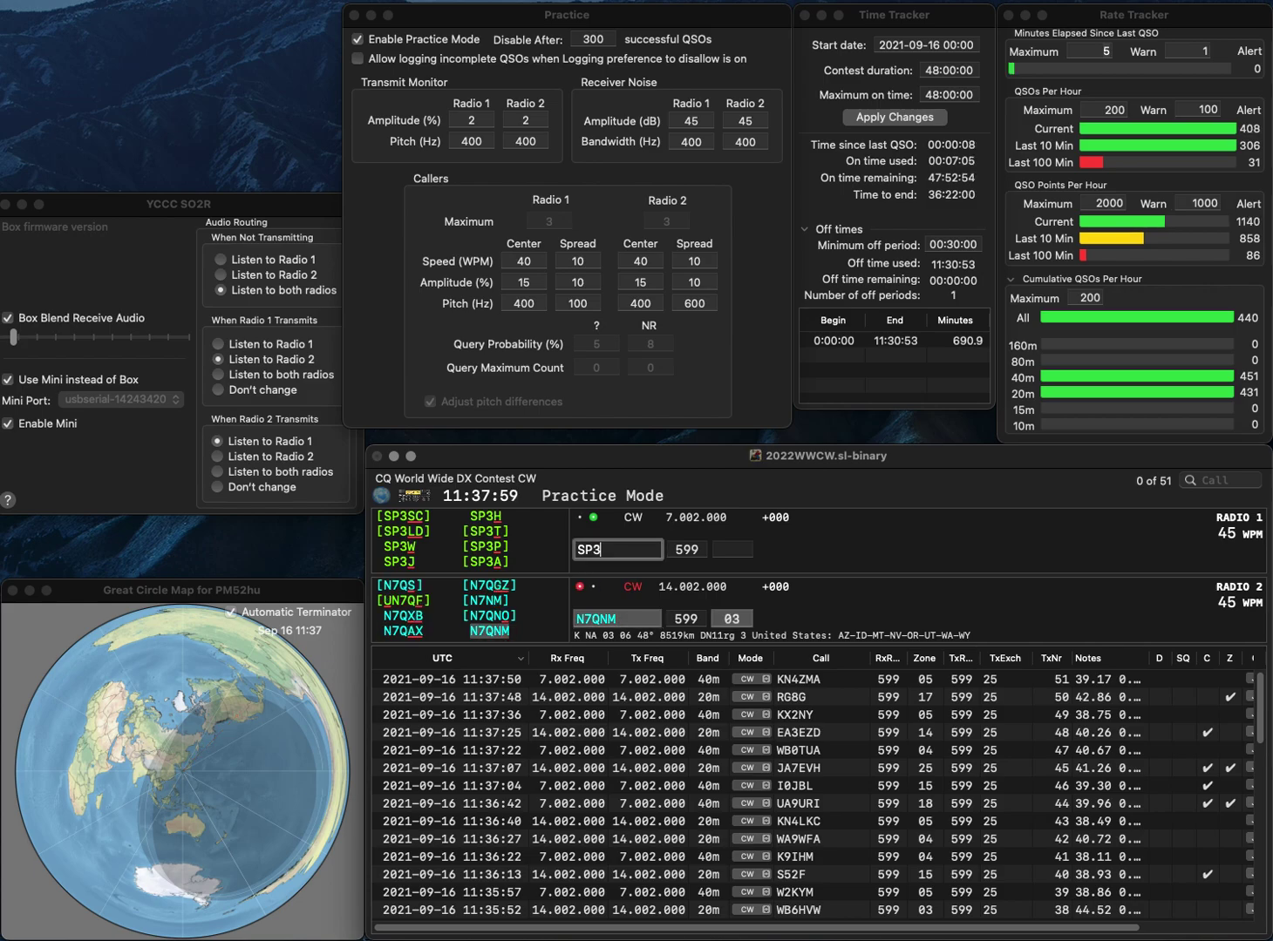
text(HLM)
key(Return)
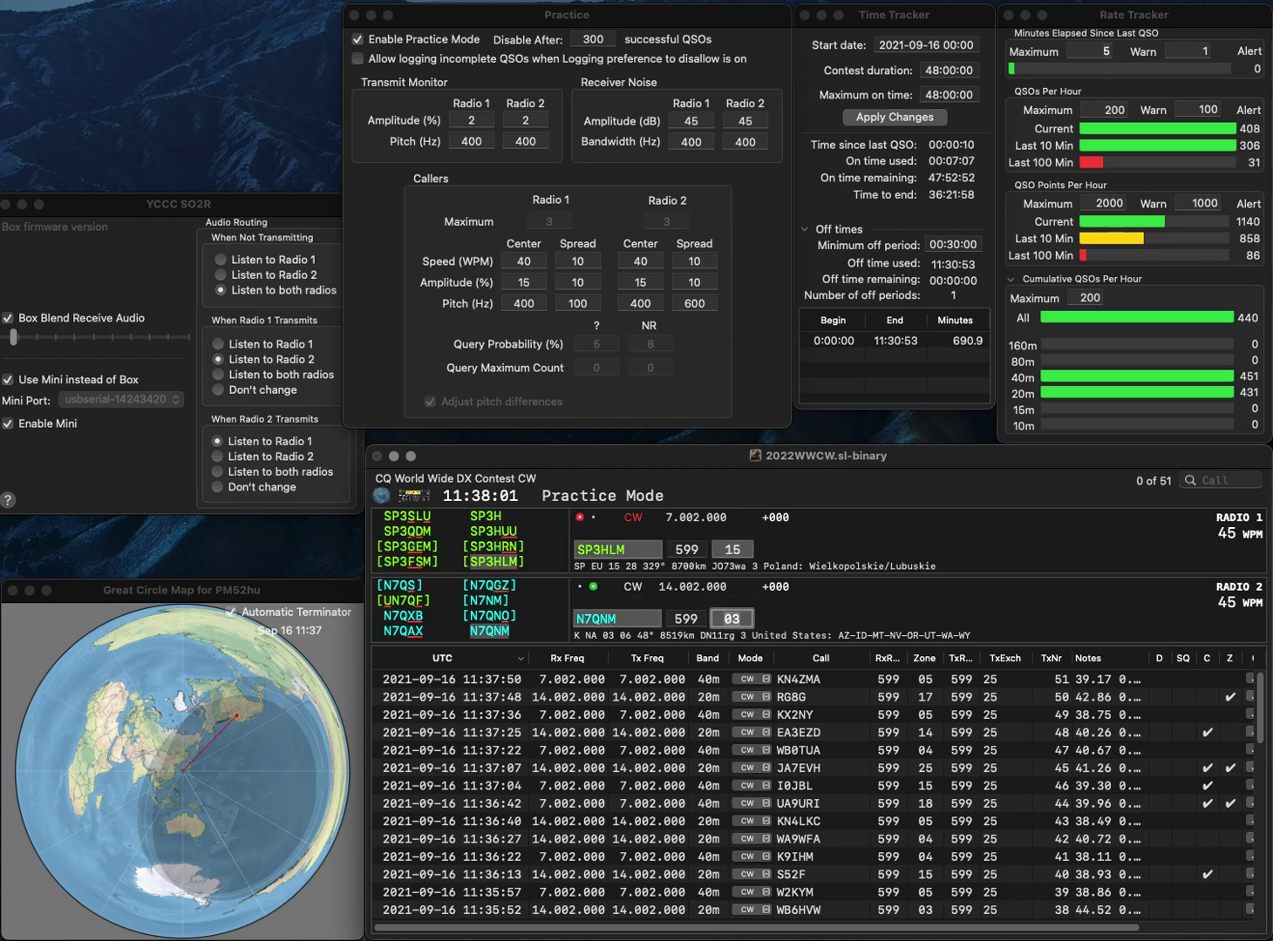
key(Return)
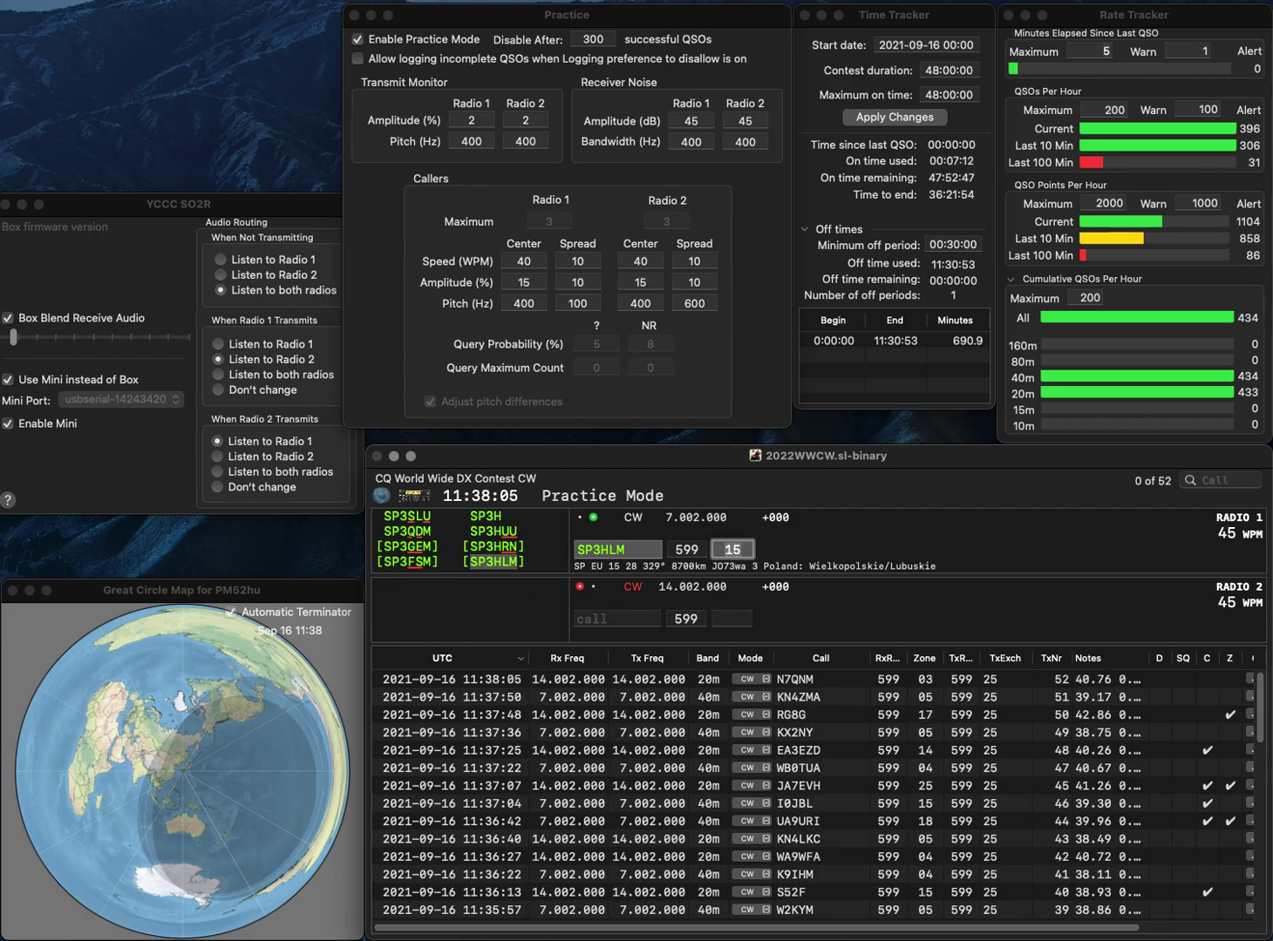
key(Return)
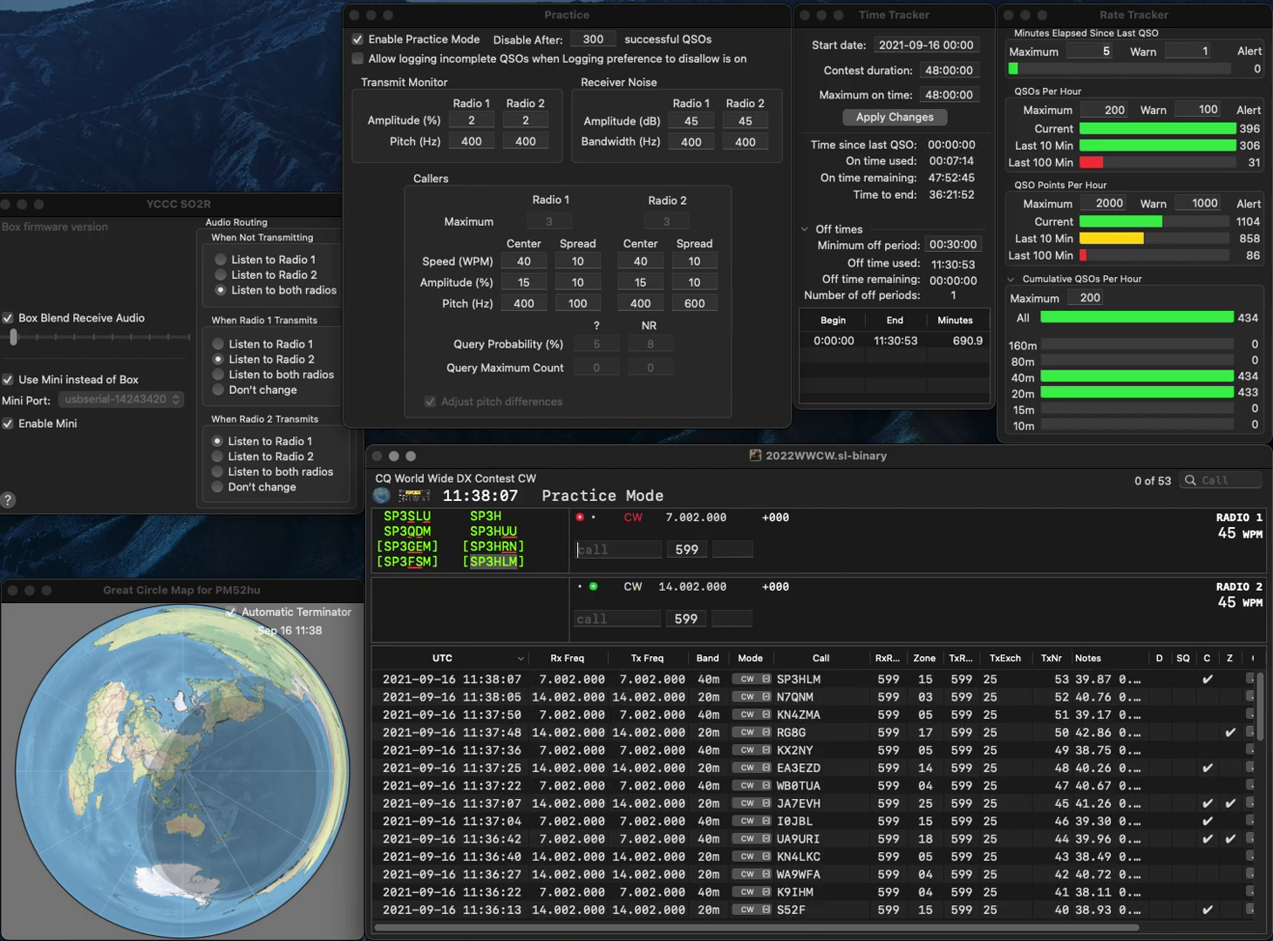
Answer DL2LMS on Radio 2 and WO2E on Radio 1, sending the exchange to each.
text(2LMS)
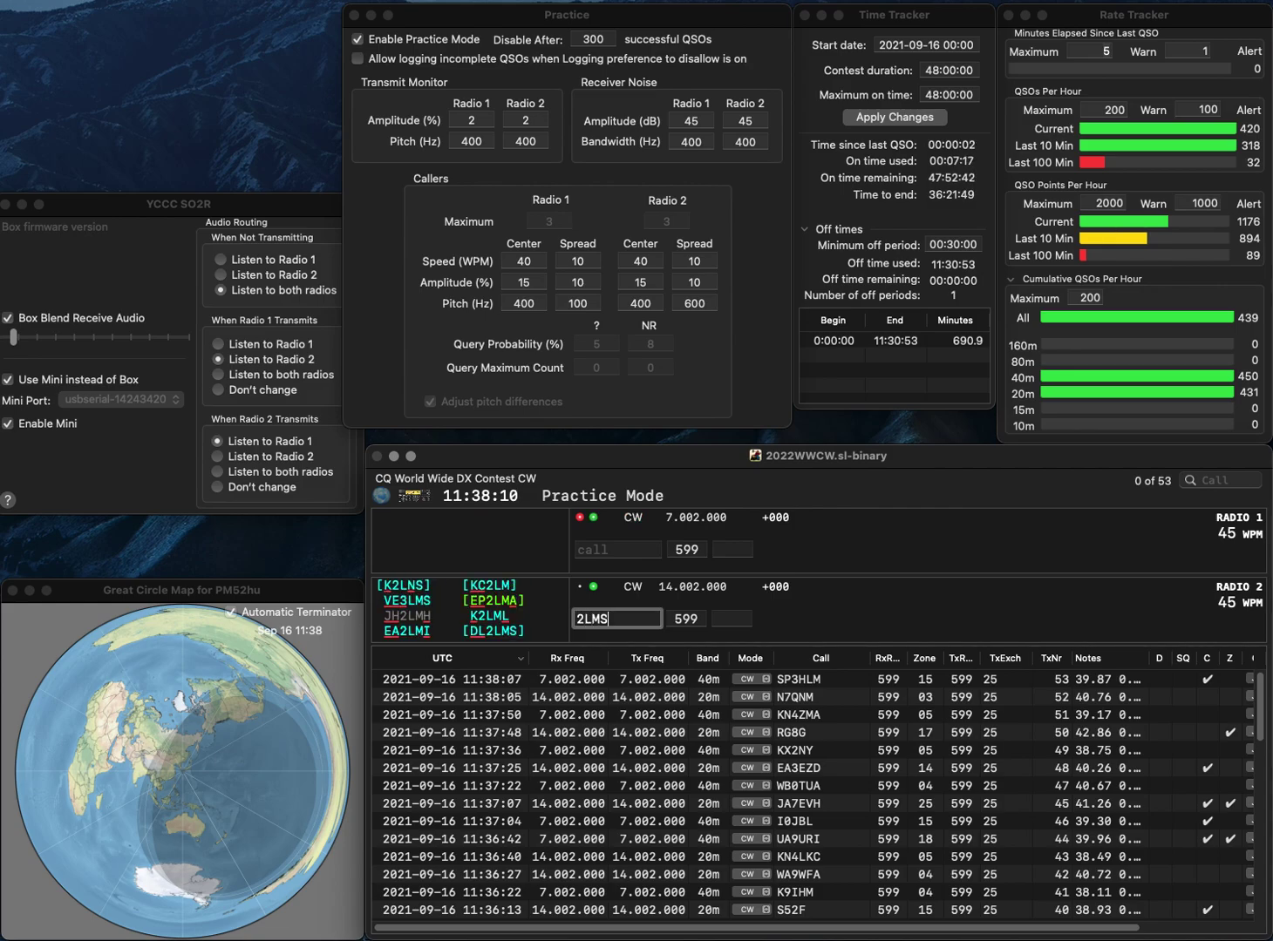
key(Home)
text(DL)
key(Return)
text(O2E)
key(Up)
text(W)
key(Return)
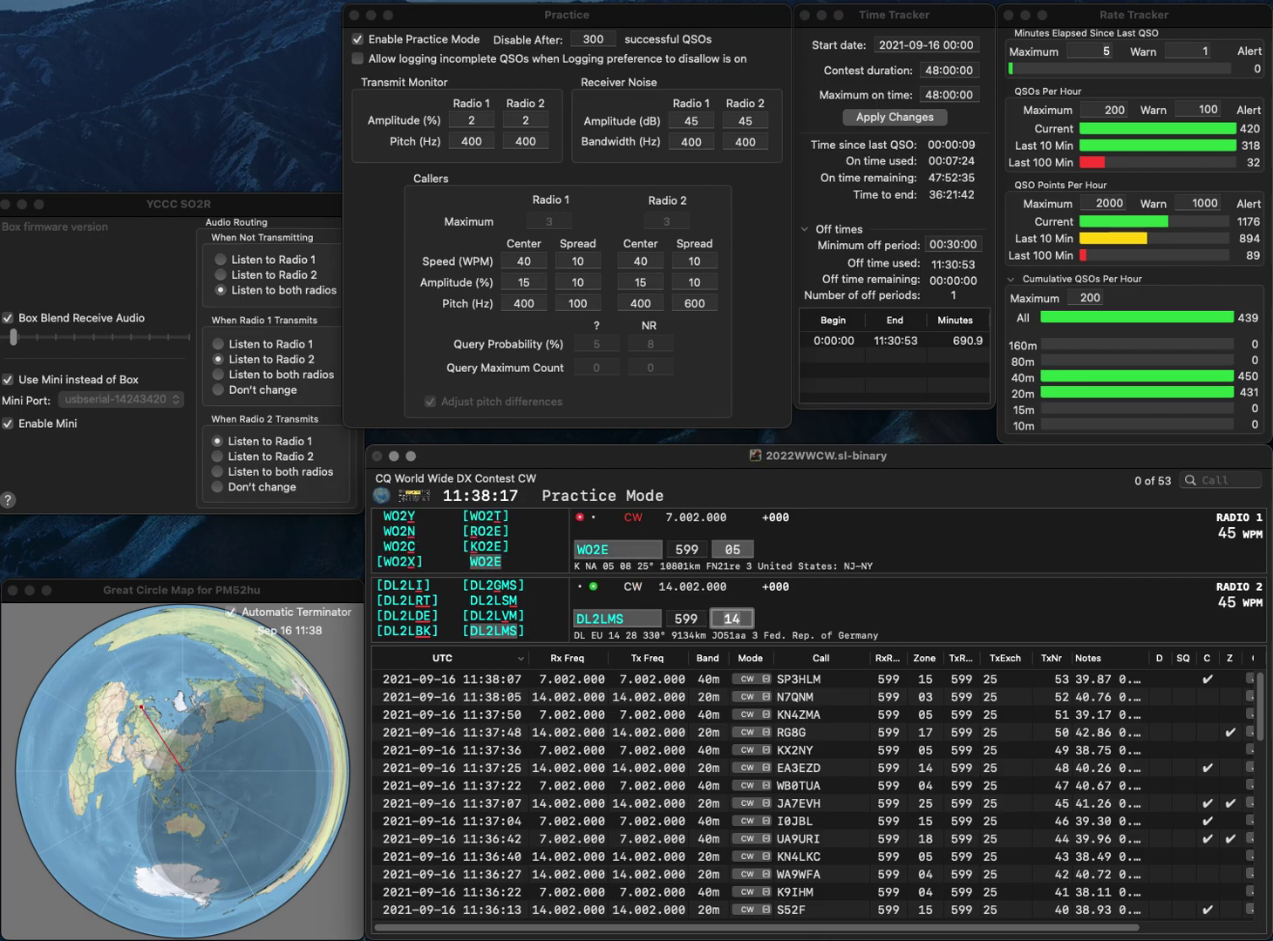
Log the DL2LMS contact on Radio 2, and correct the Radio 1 call sign to RO2E and resend it.
key(Return)
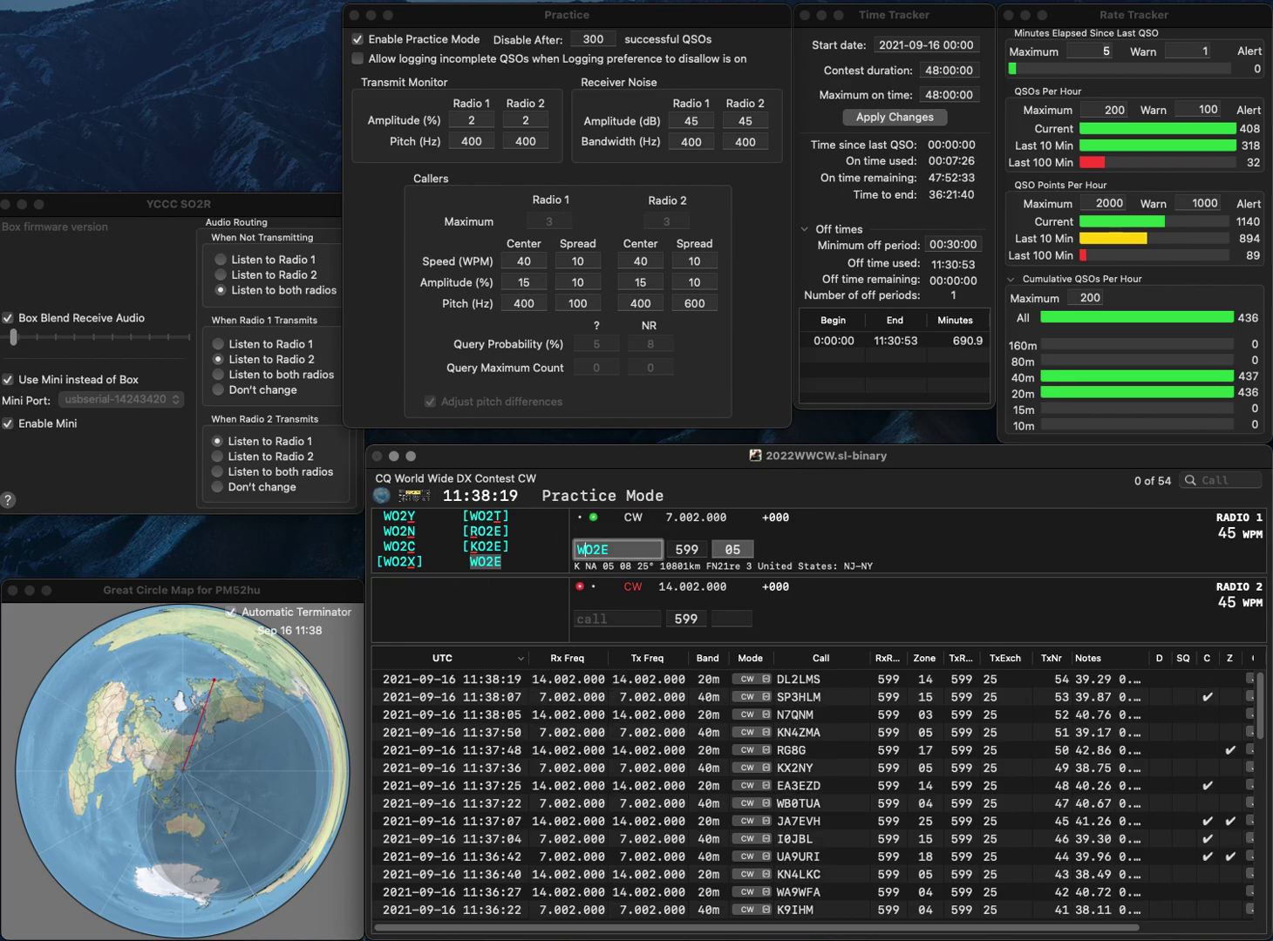
key(BackSpace)
text(R)
key(Return)
text(3DE)
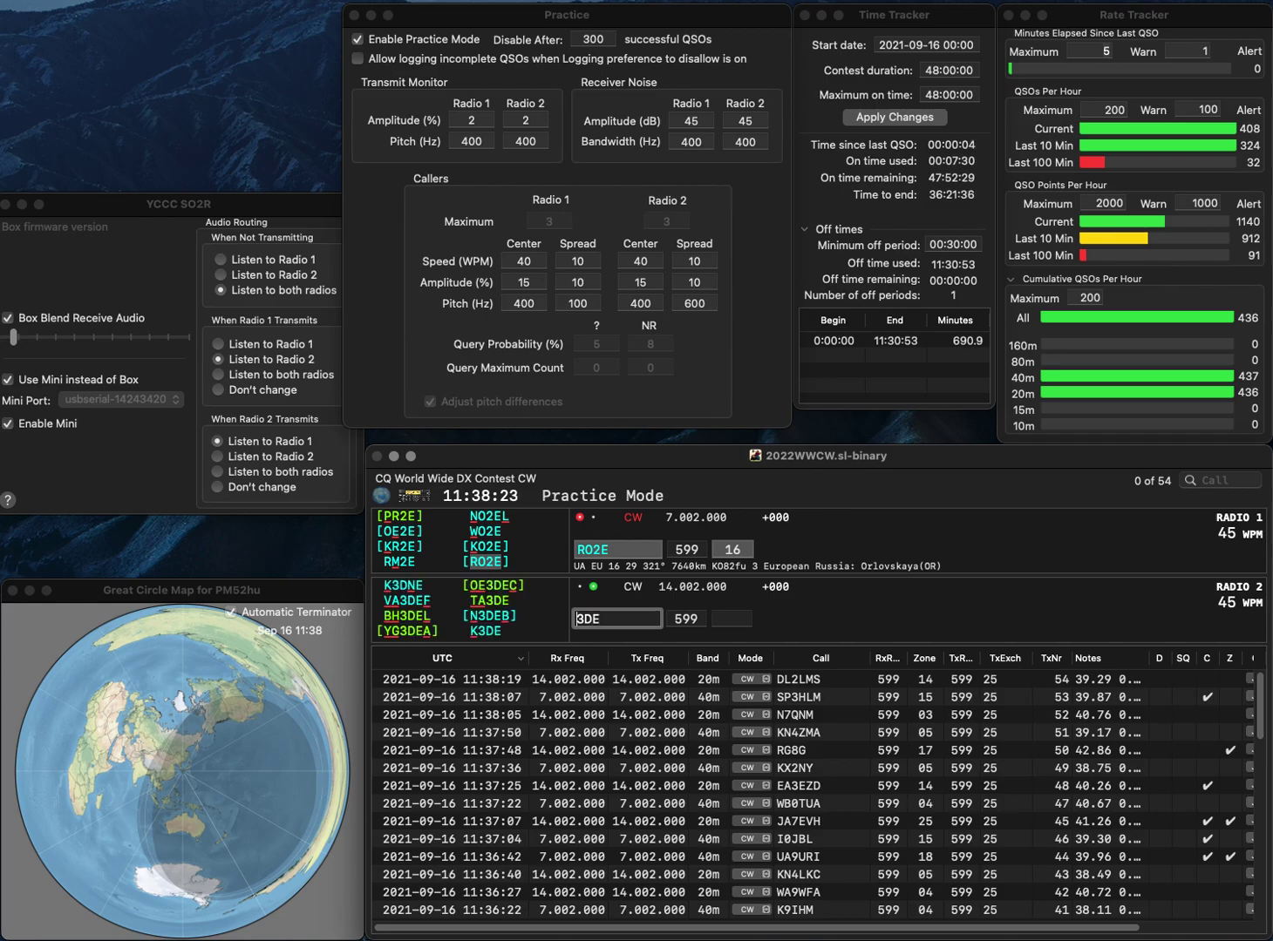
text(K)
key(Return)
key(space)
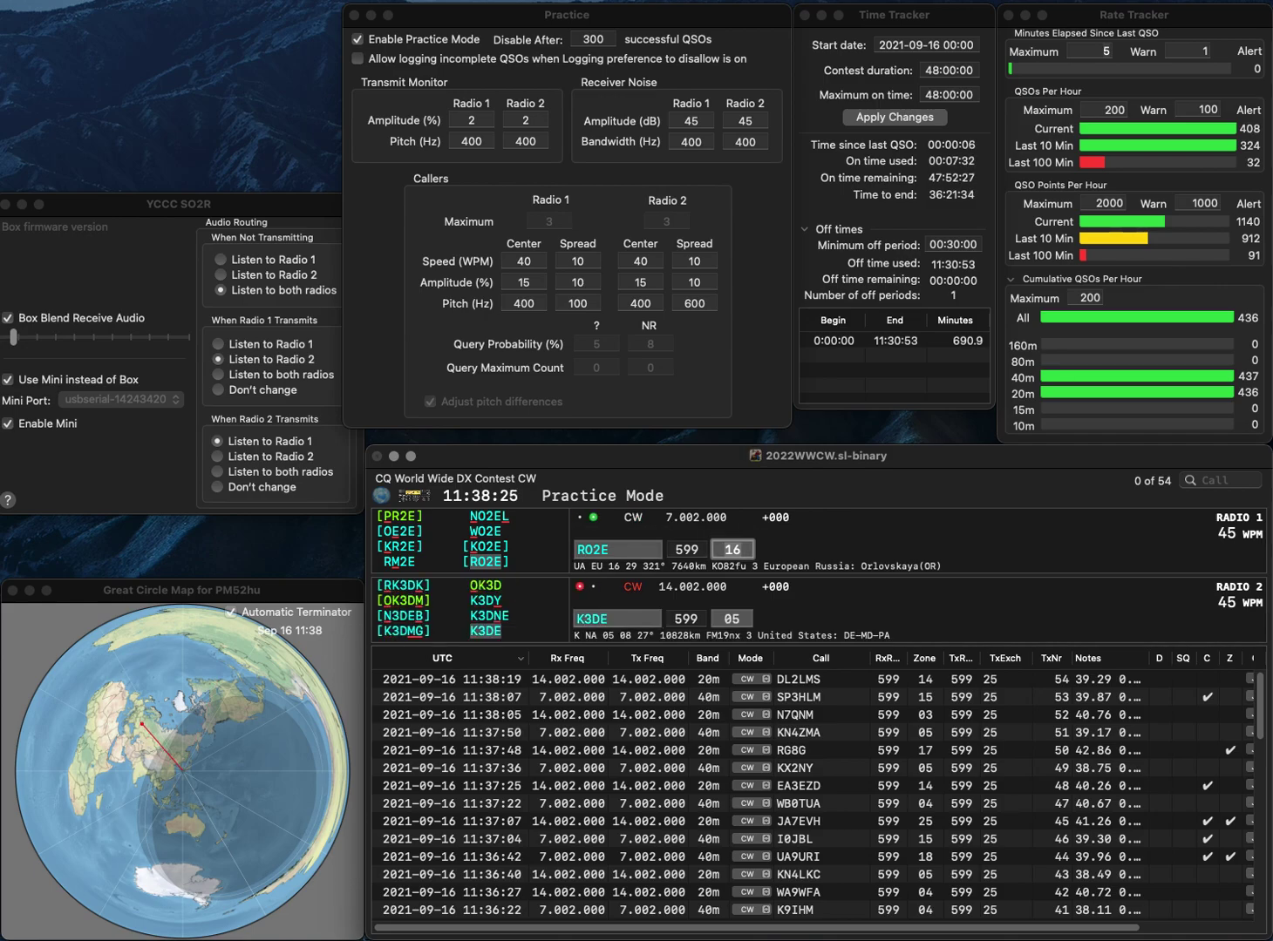
key(Return)
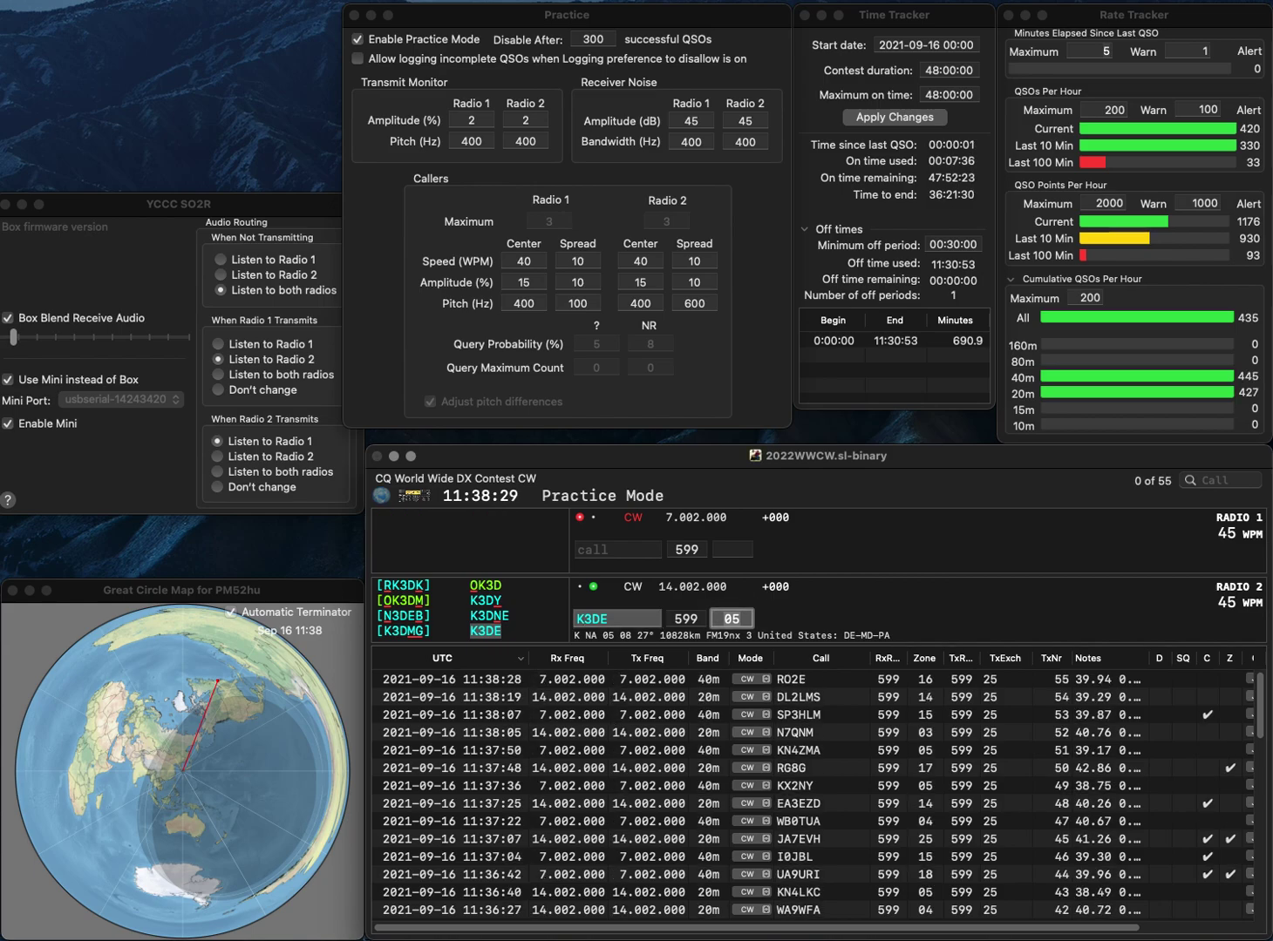
key(Return)
text(W2MF)
key(Return)
text(HJRG)
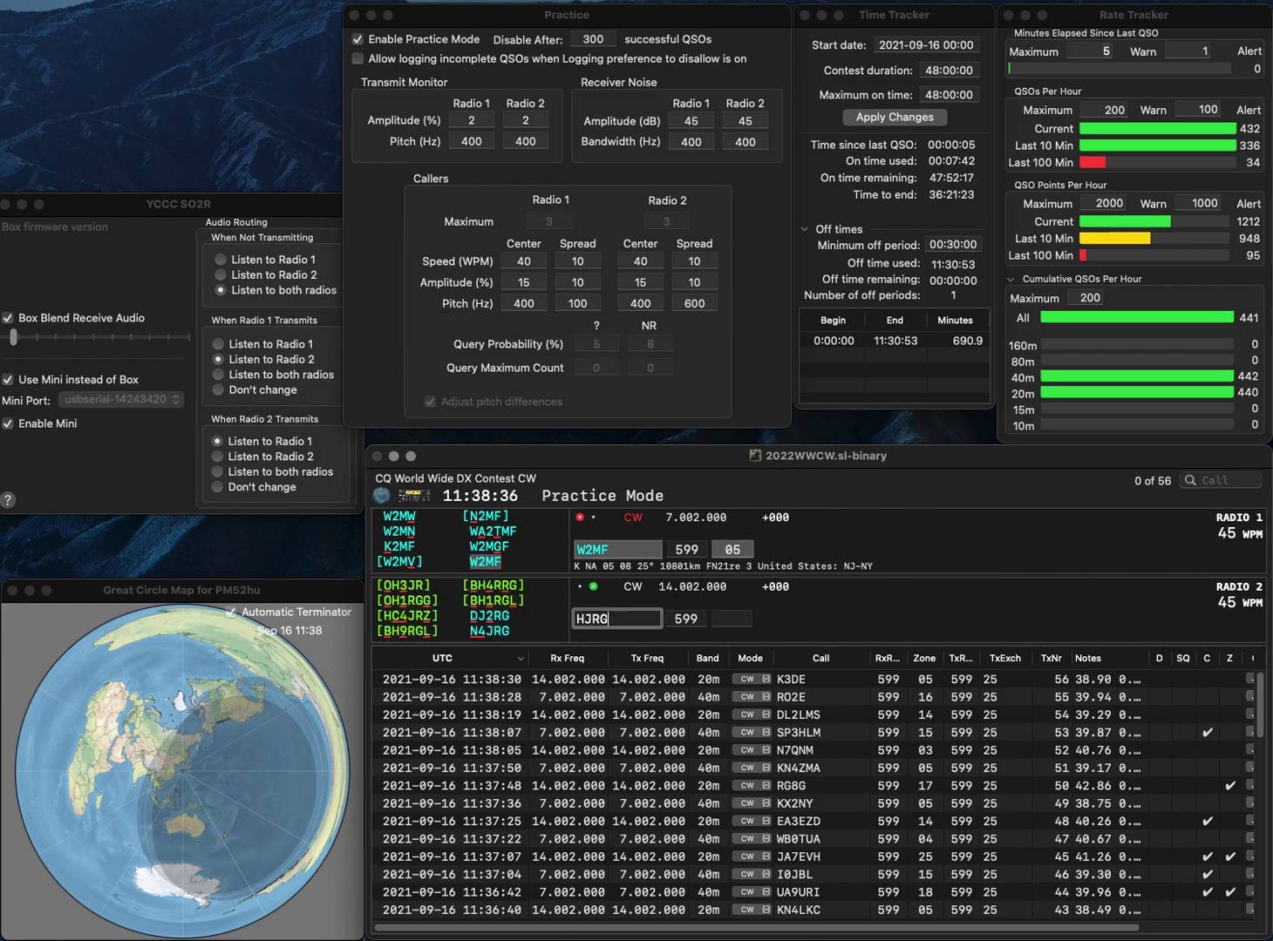
key(Return)
key(Tab)
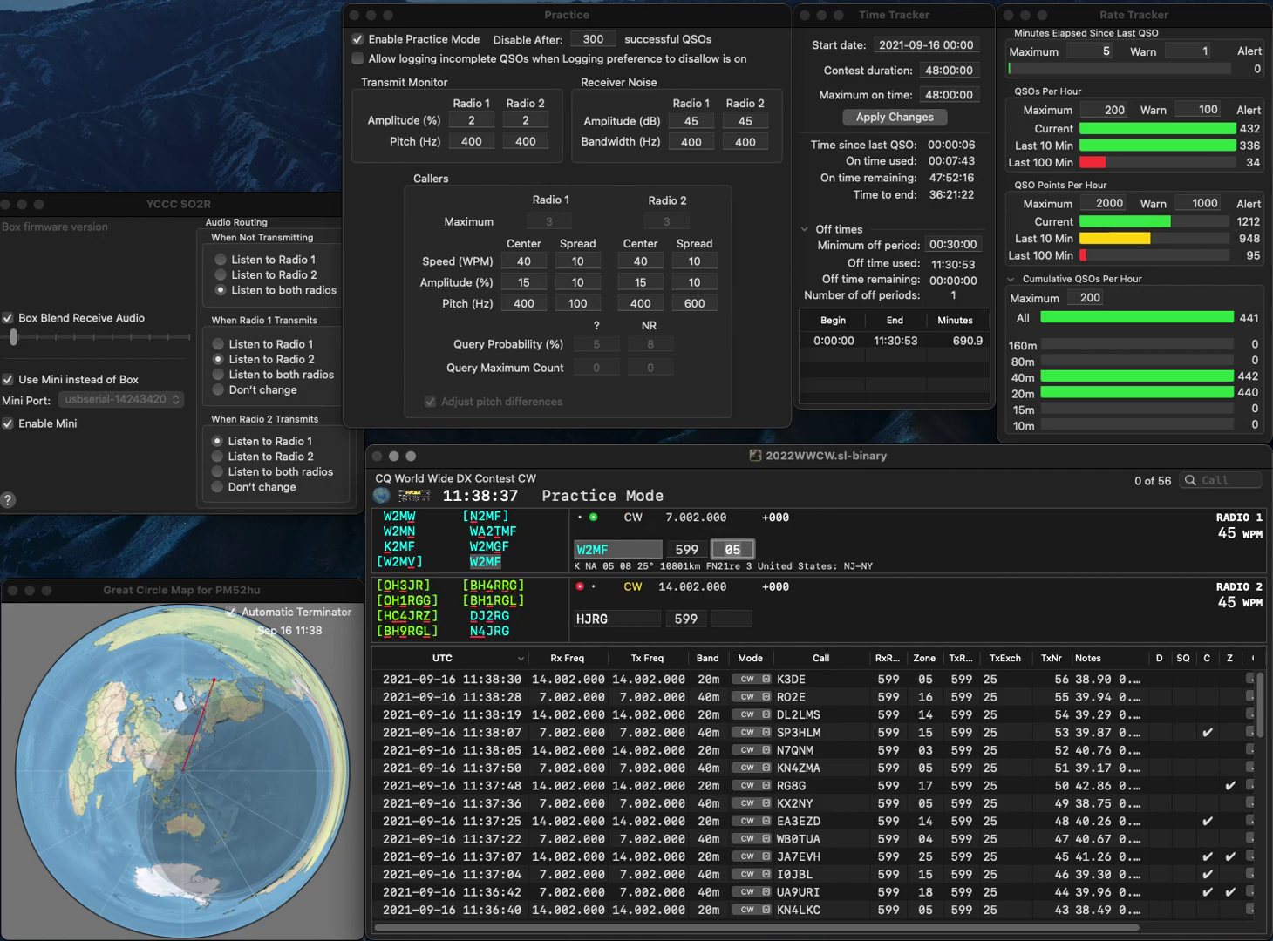
key(Return)
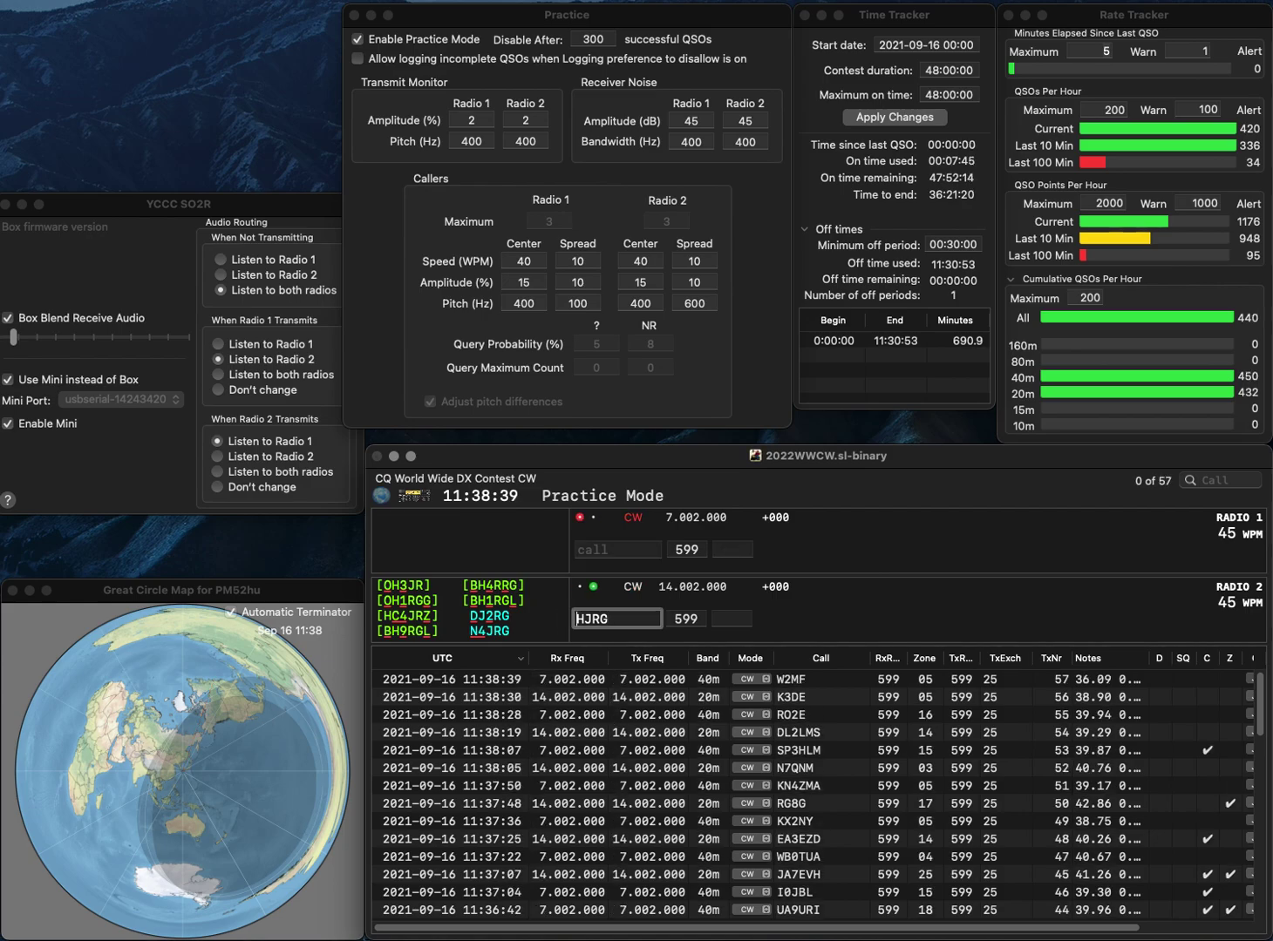
Try the call sign variants H4JRG, JRG and HJZ on Radio 2, resending the partial call to the unresolved caller.
key(Left)
key(Left)
key(Left)
text(4)
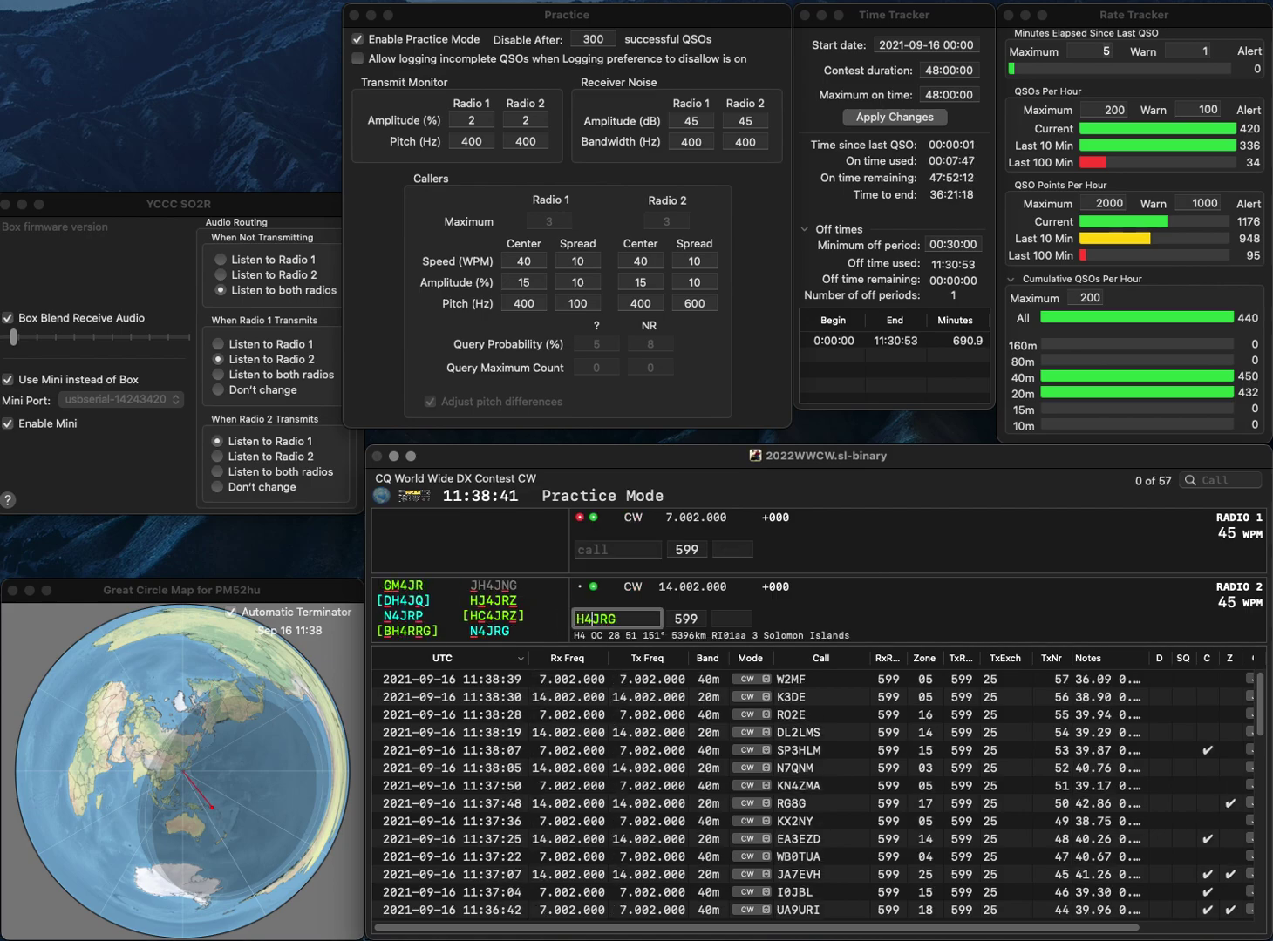
key(BackSpace)
key(BackSpace)
key(Return)
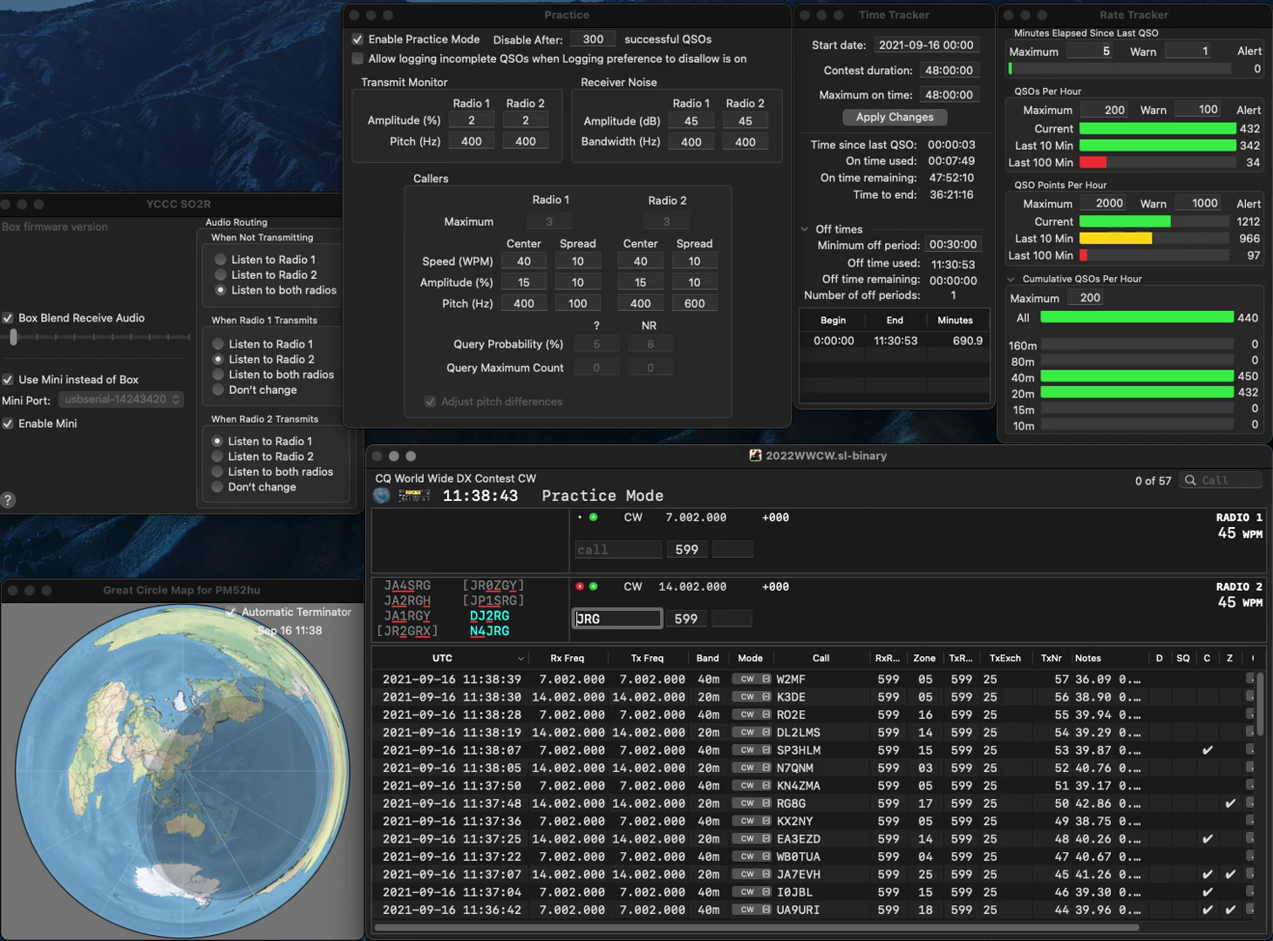
key(Escape)
text(H)
key(BackSpace)
text(JZ)
key(Return)
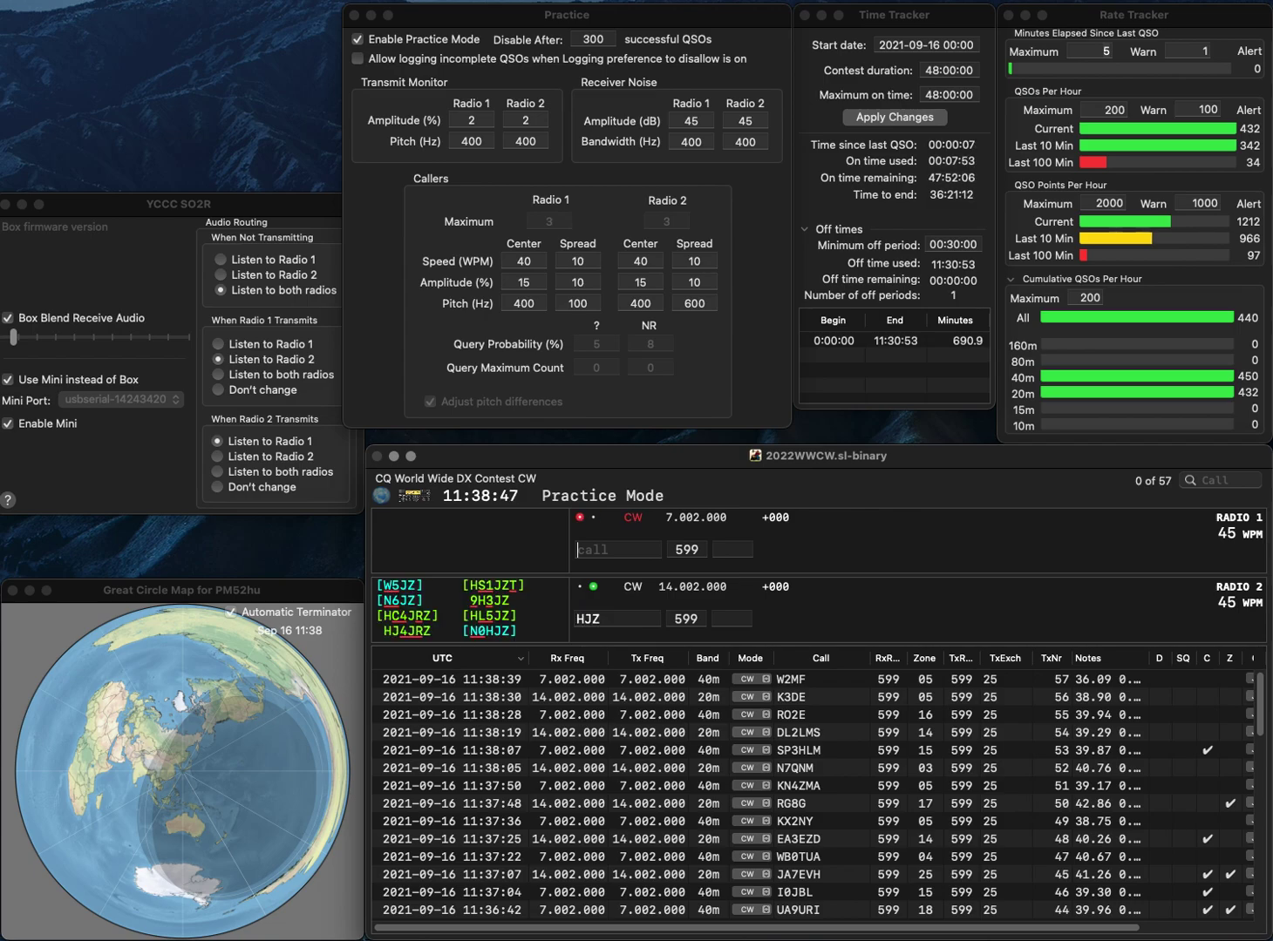
Answer N8OH on Radio 1 and send the exchange.
text(N8)
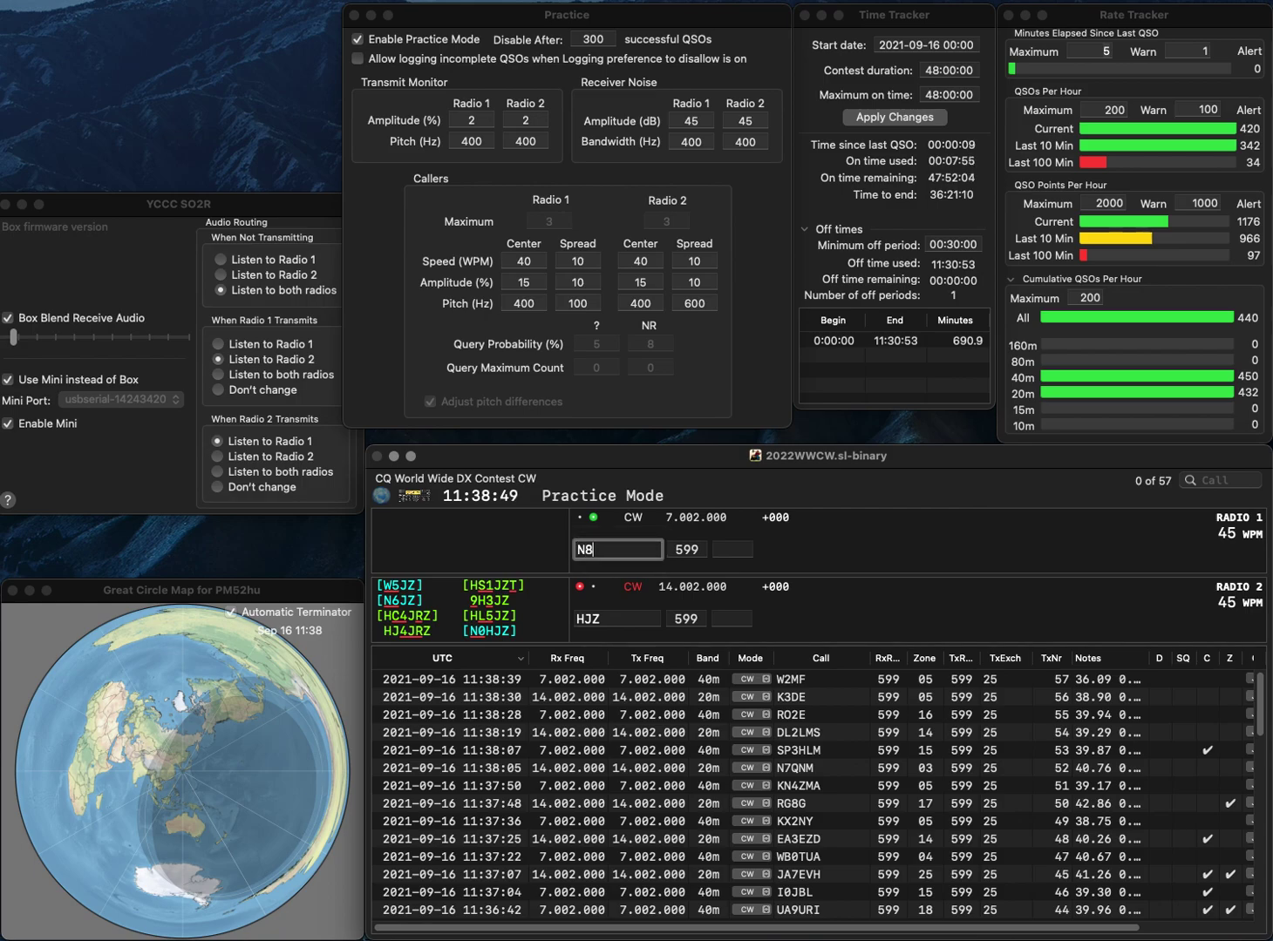
text(OH)
key(Return)
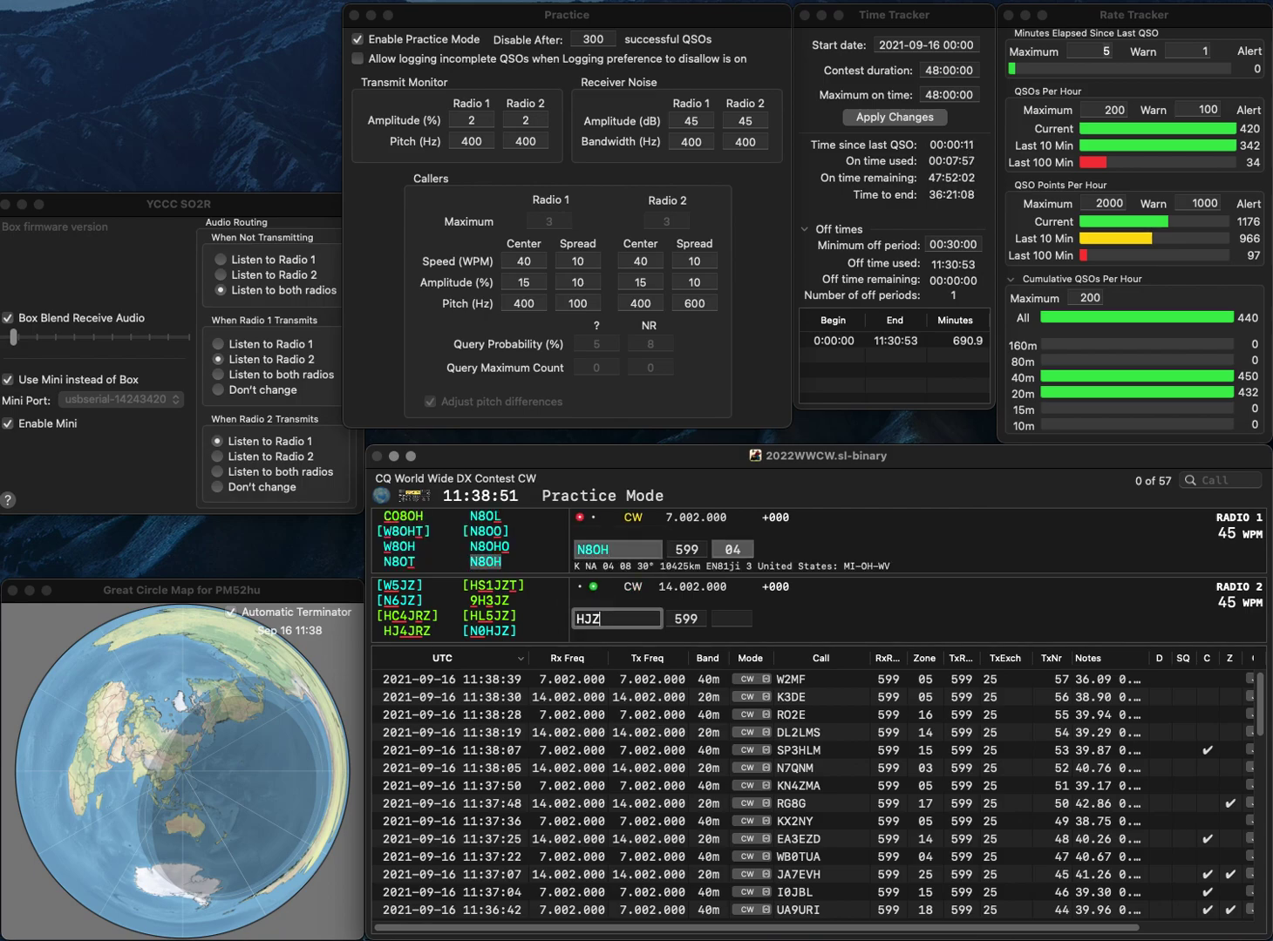
key(BackSpace)
text(4JRZ)
key(Return)
key(Down)
key(space)
key(space)
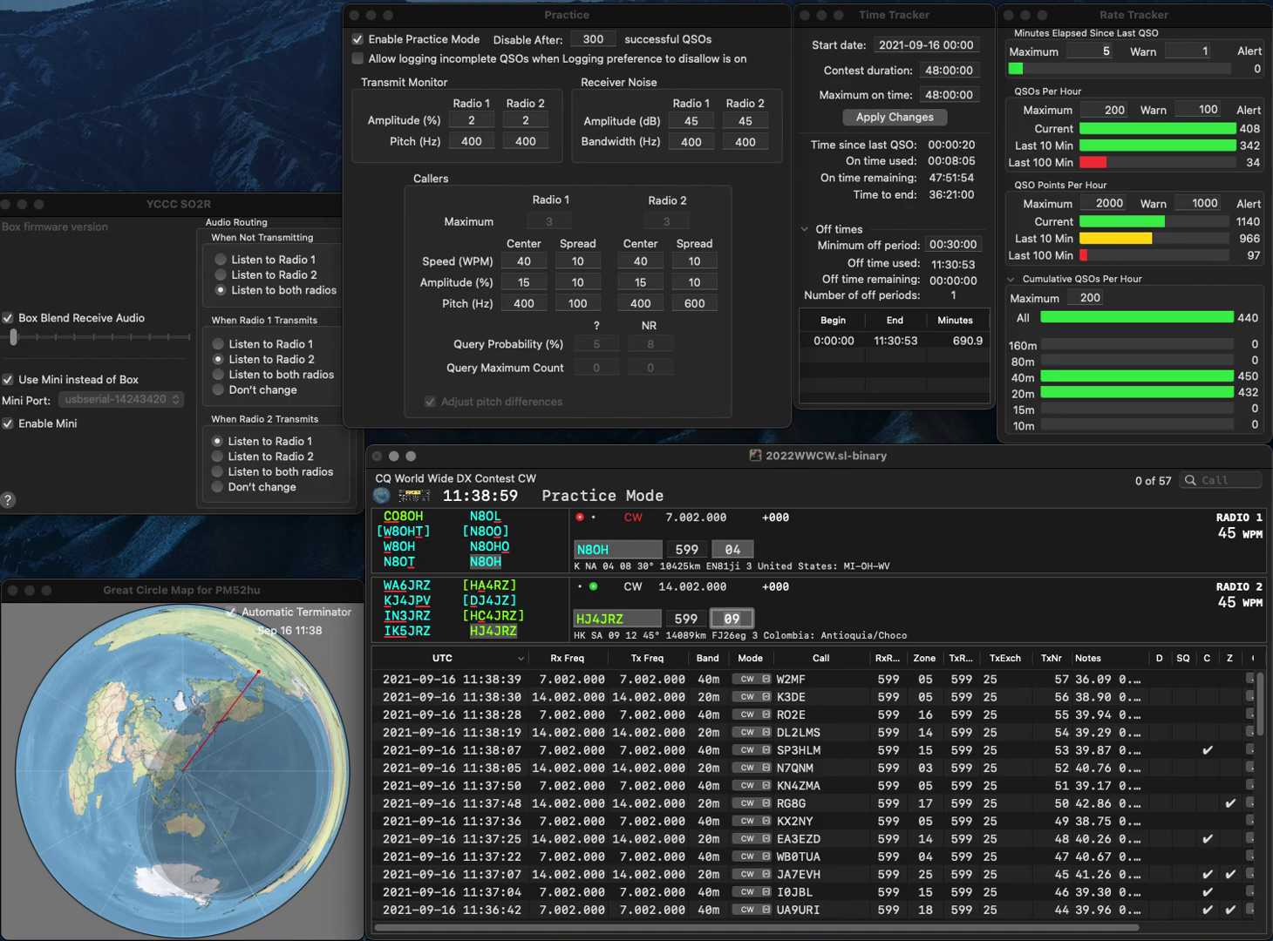
key(Return)
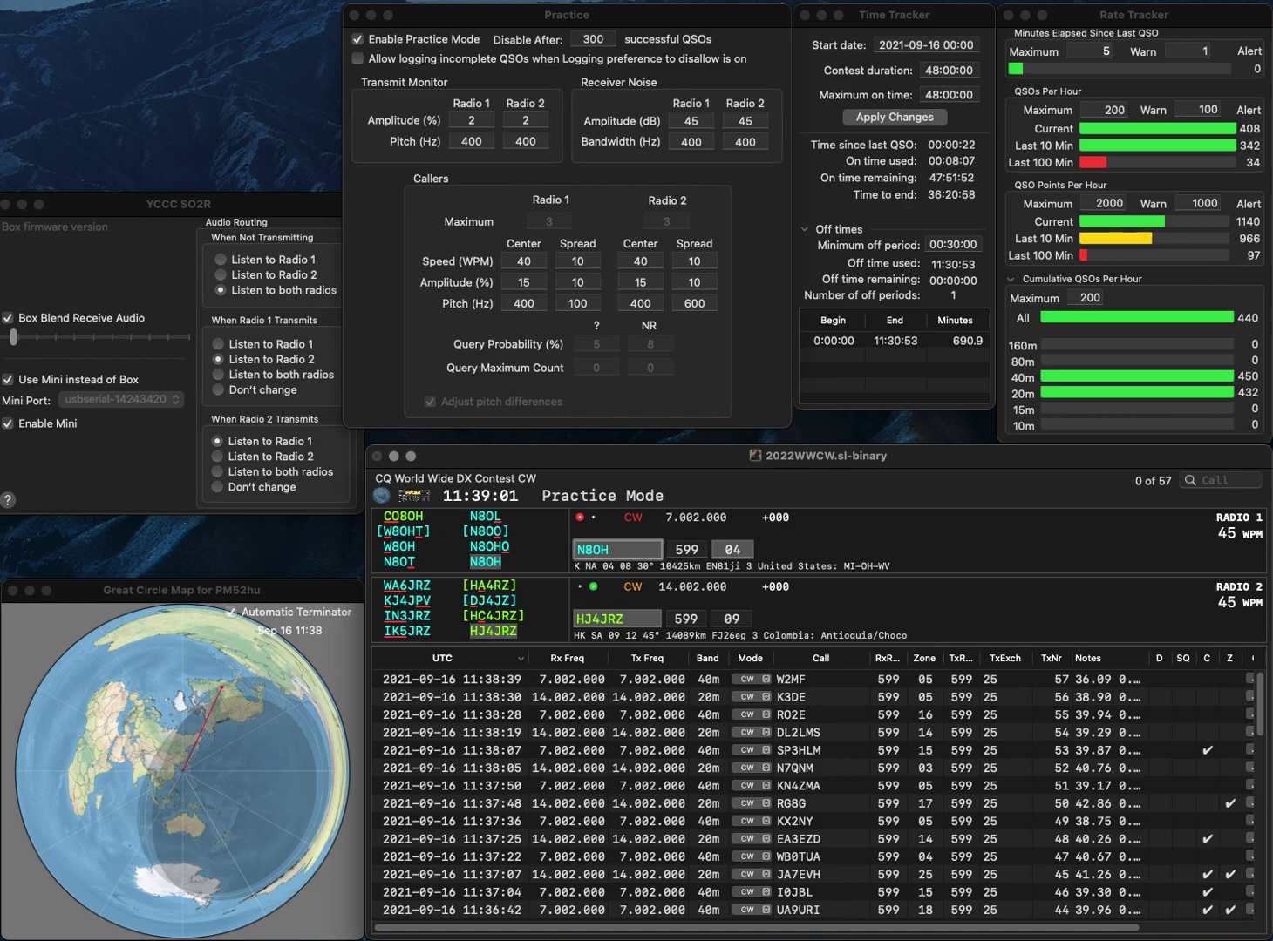
key(Return)
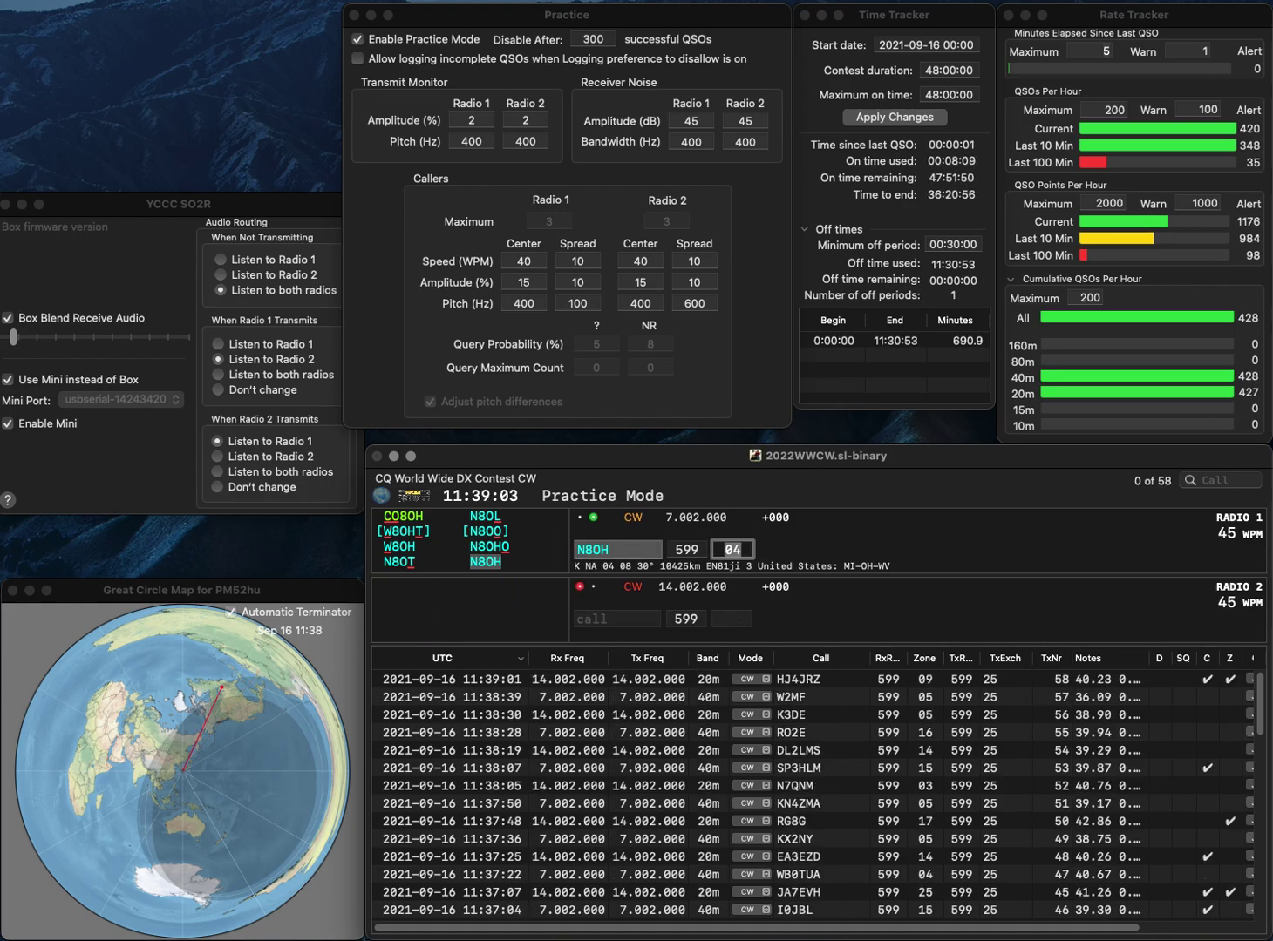
Send the call CR5RQ on Radio 2 and answer N6TJ on Radio 1.
text(CR5RQ)
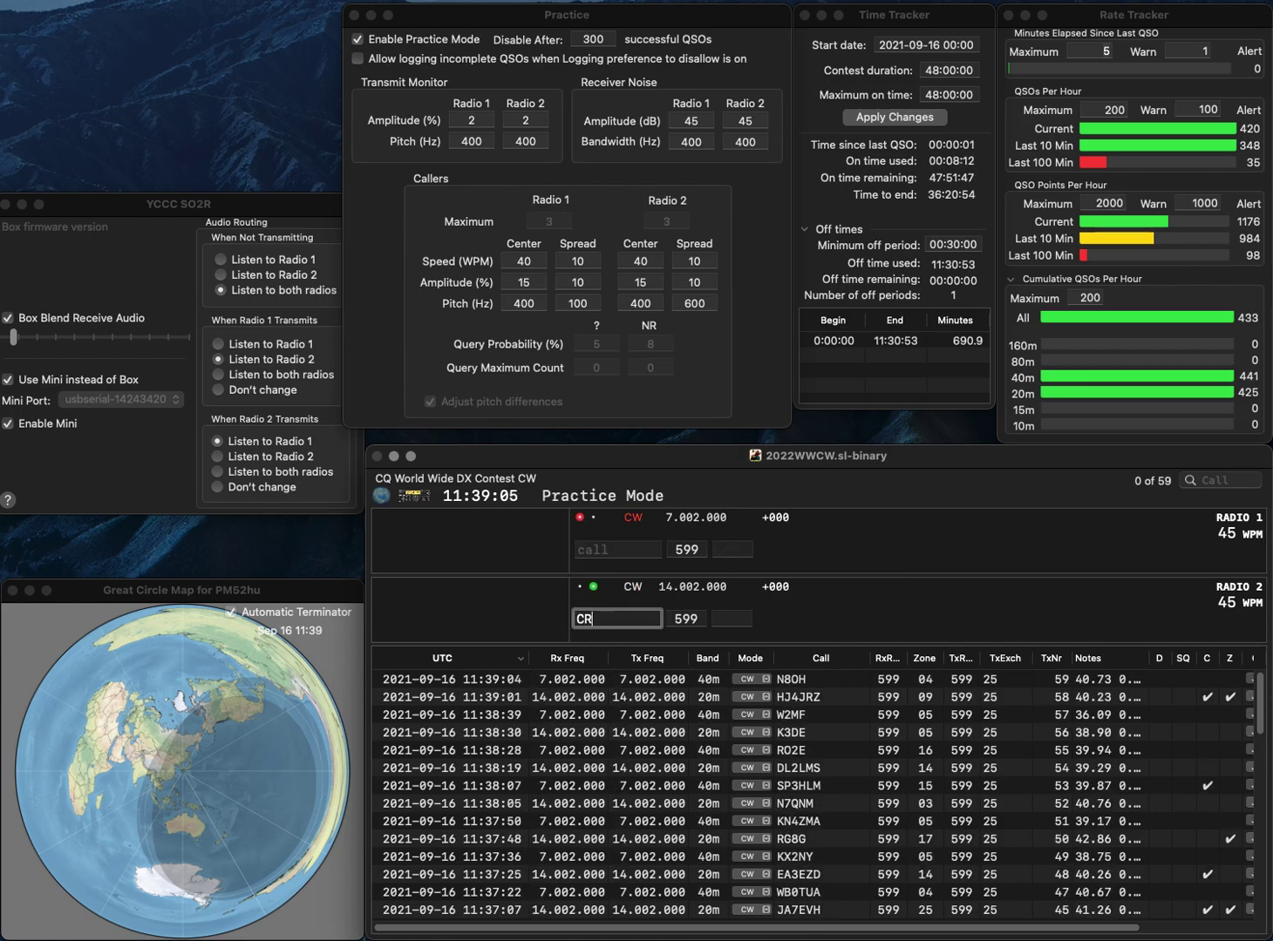
key(Return)
text(N6TJ)
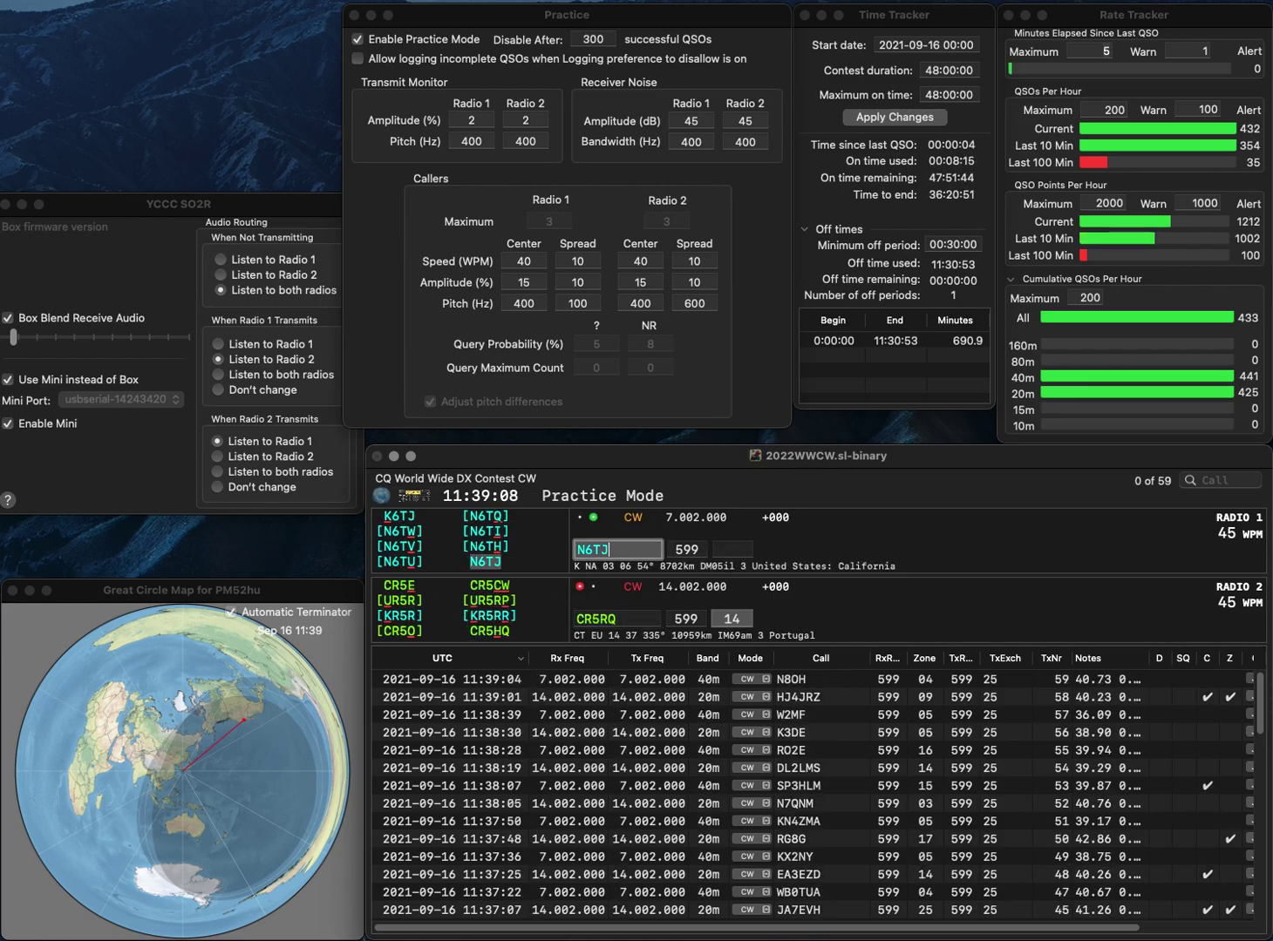
key(Return)
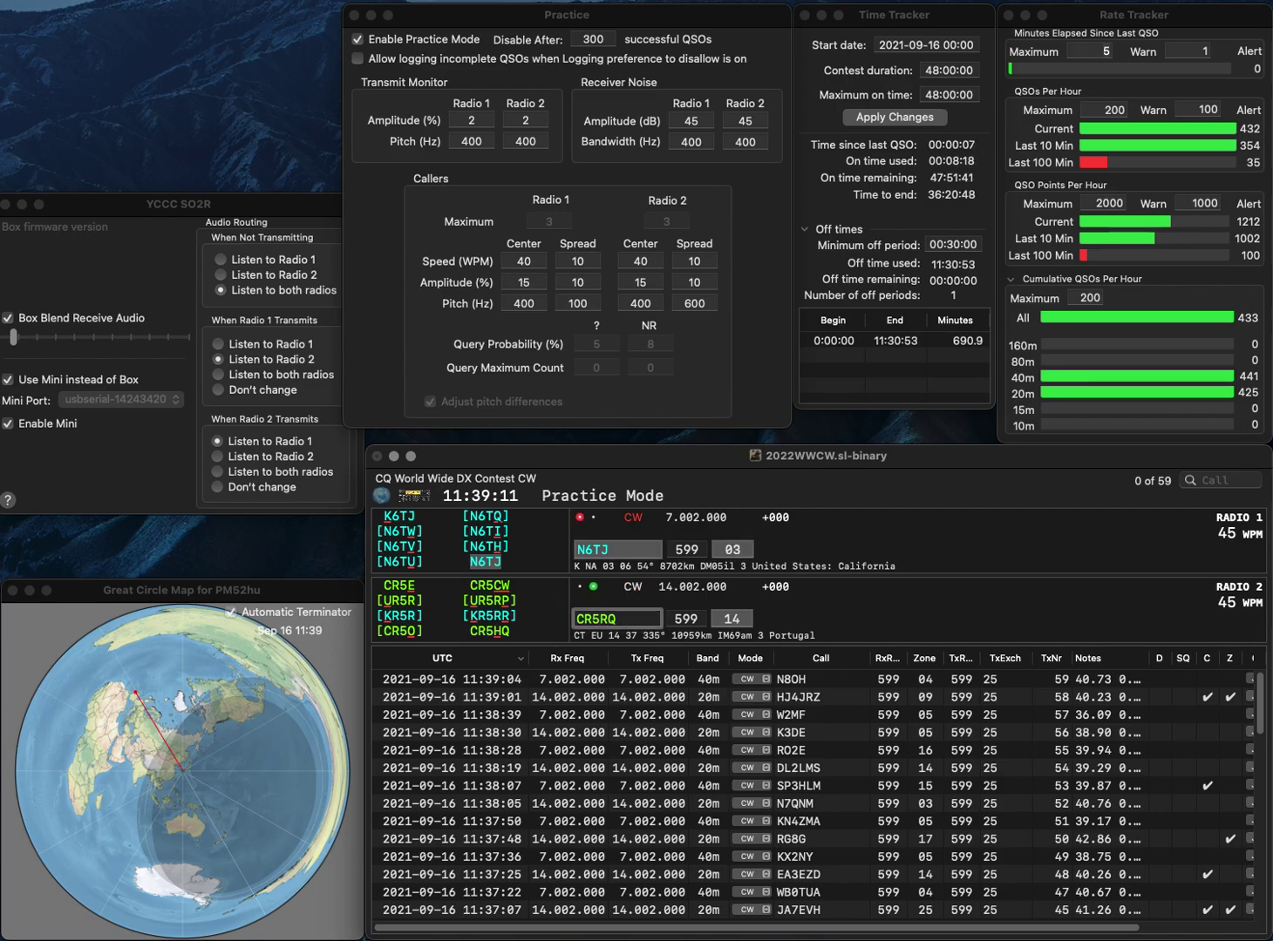
Correct the Radio 2 call sign to CR5HQ and resend it, log N6TJ on Radio 1, and try to log CR5HQ.
text(H)
key(Delete)
key(Return)
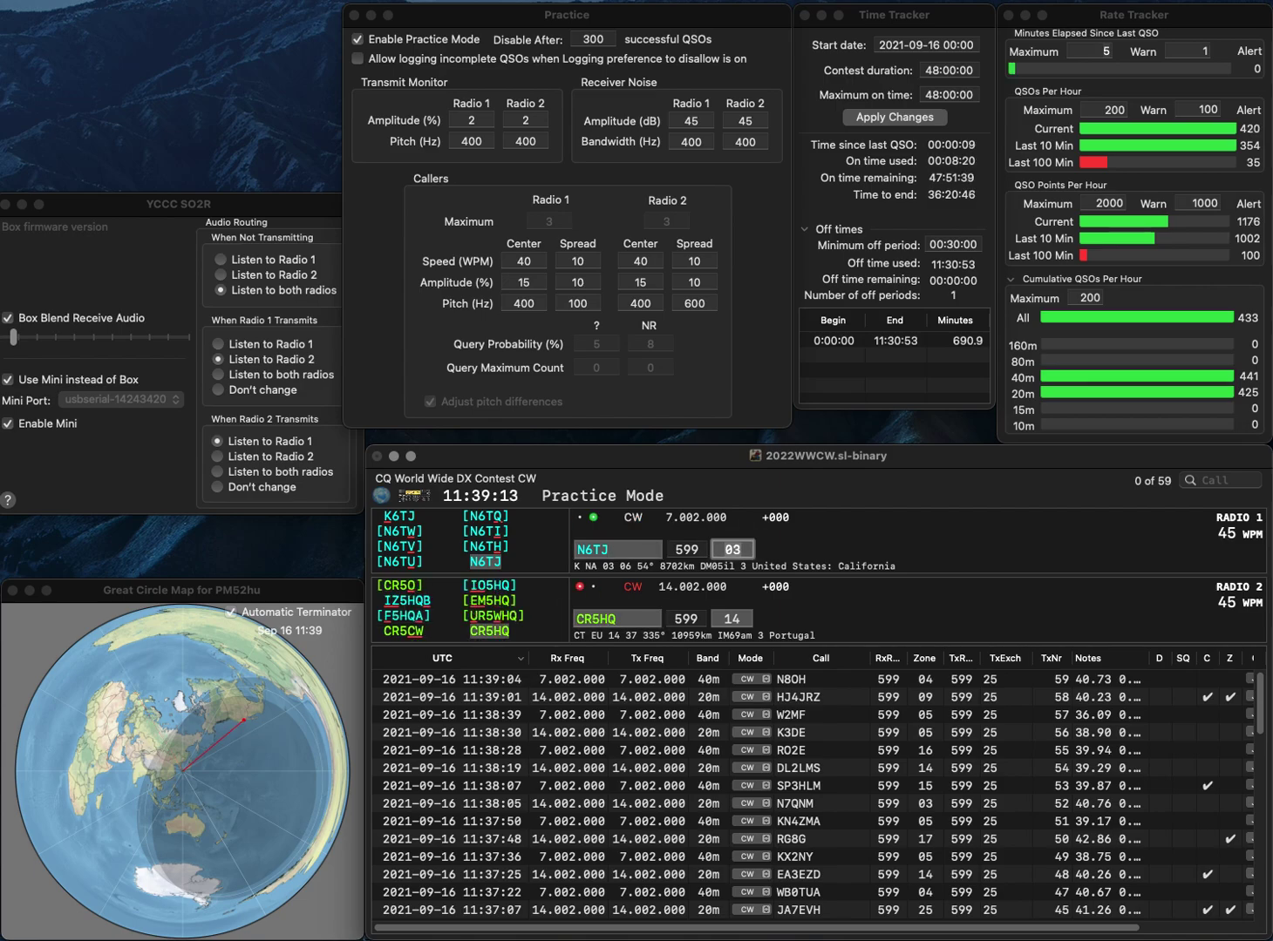
key(Return)
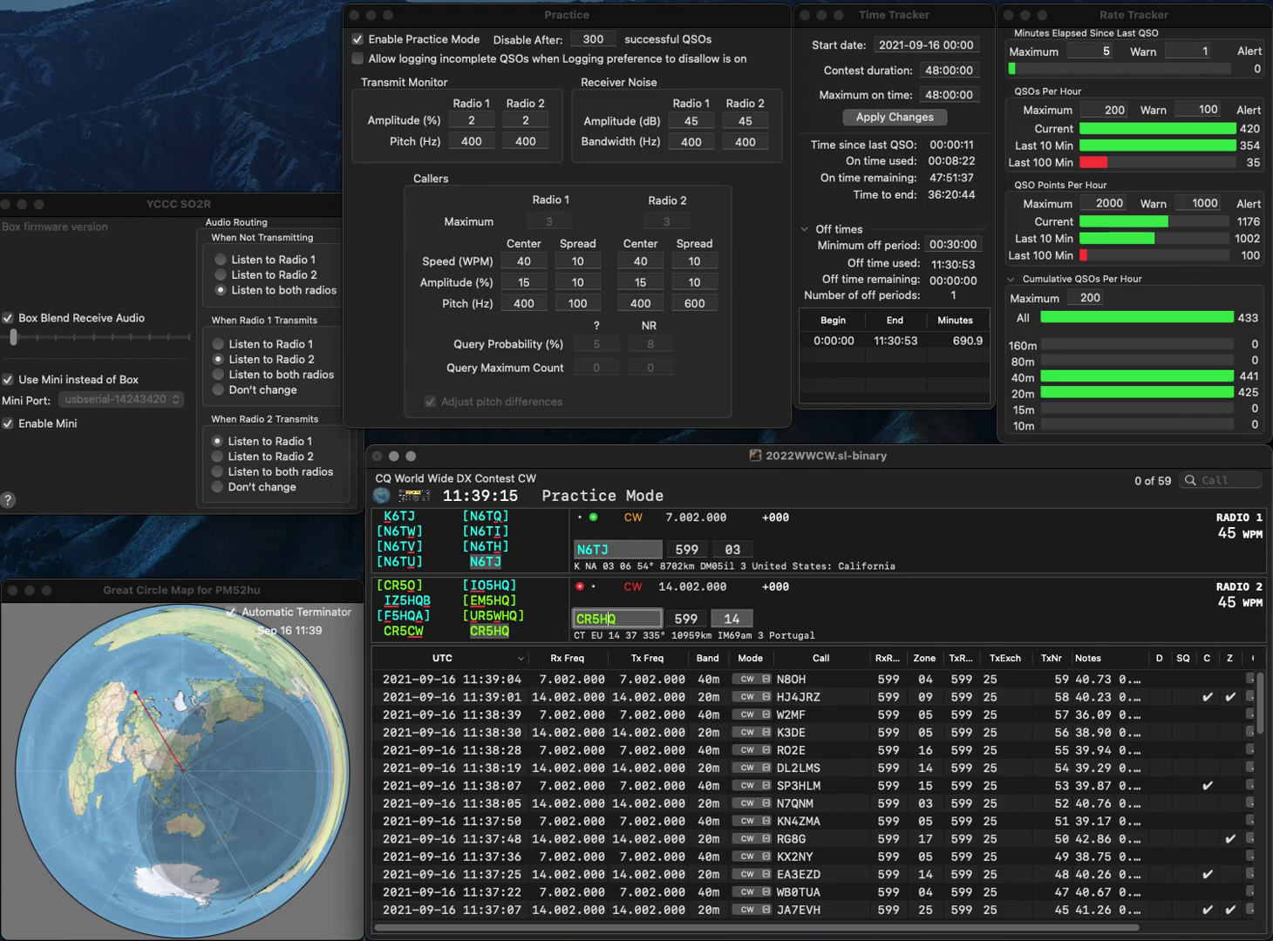
key(Tab)
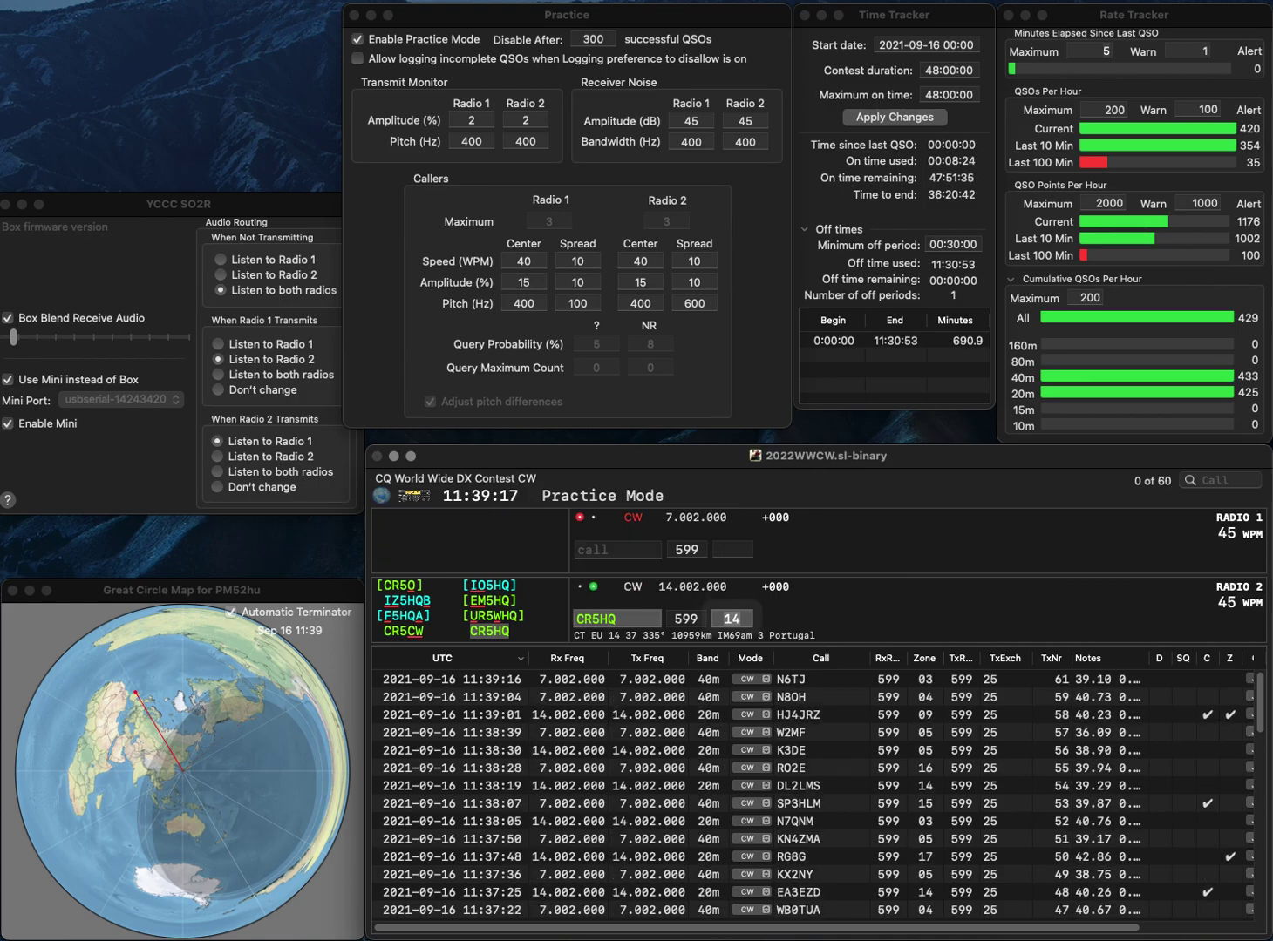
key(Return)
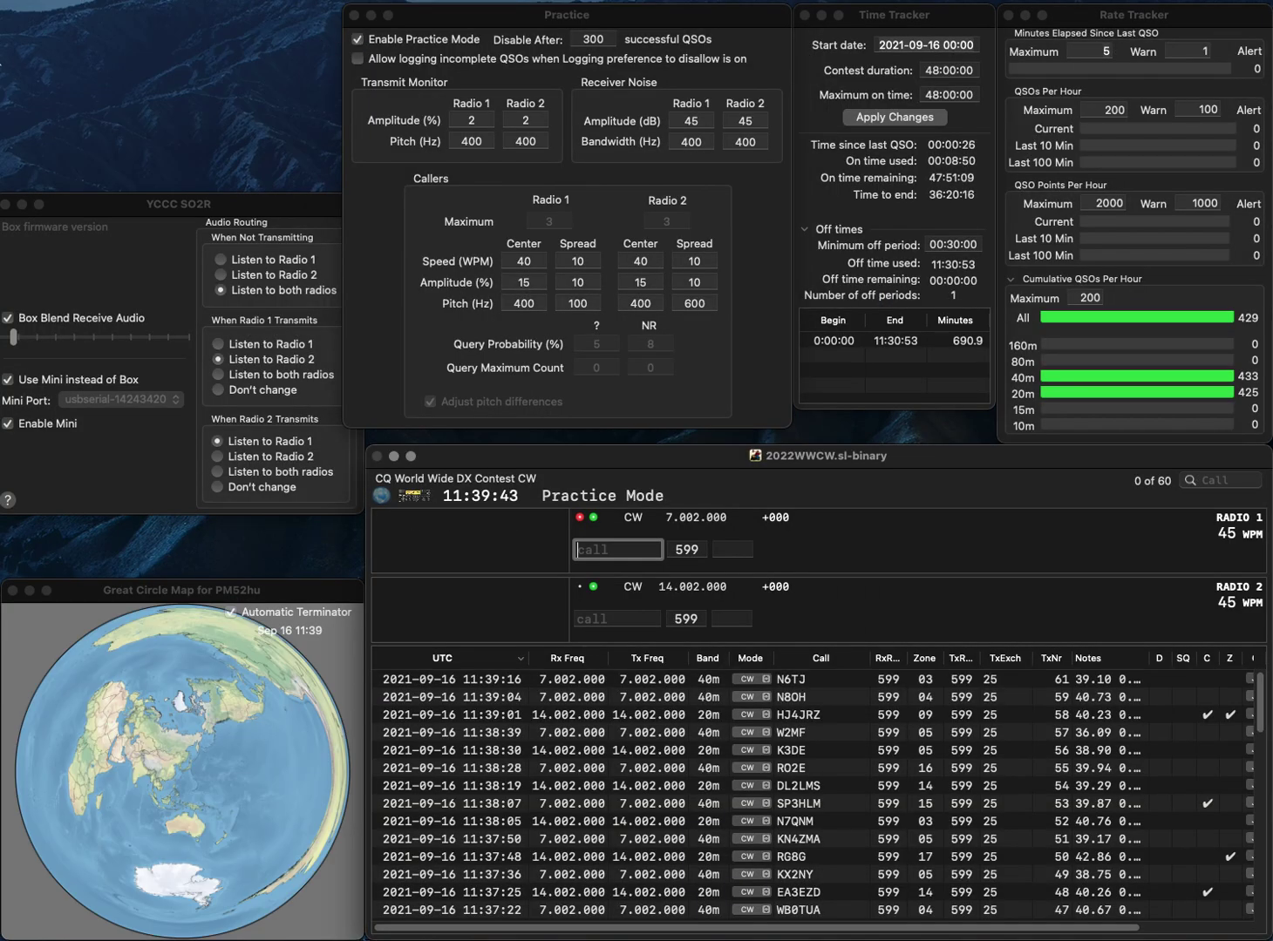
Disable practice mode, set it to disable after 240 successful QSOs, and enable it again.
click(357, 40)
double_click(582, 40)
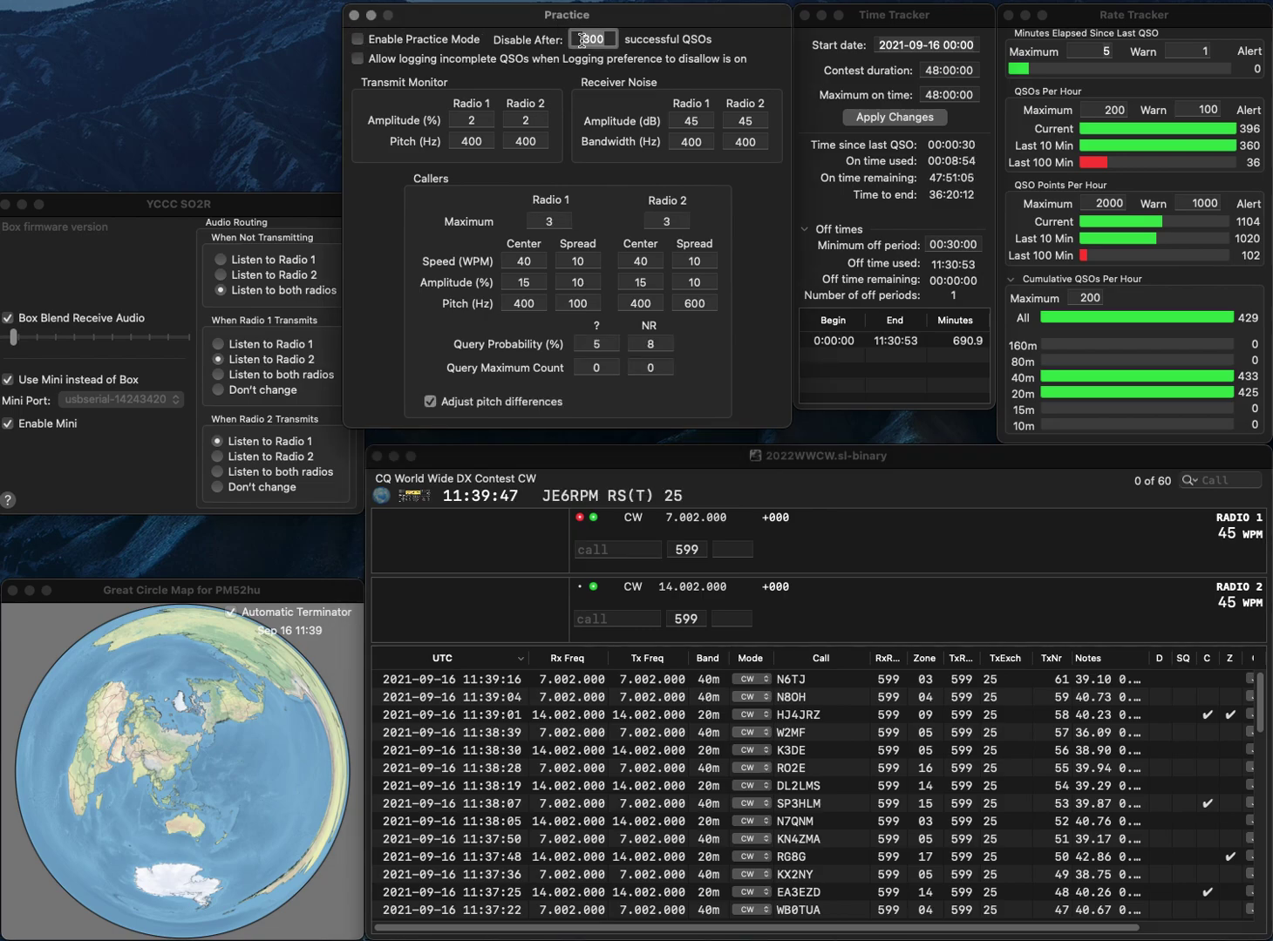
key(BackSpace)
text(240)
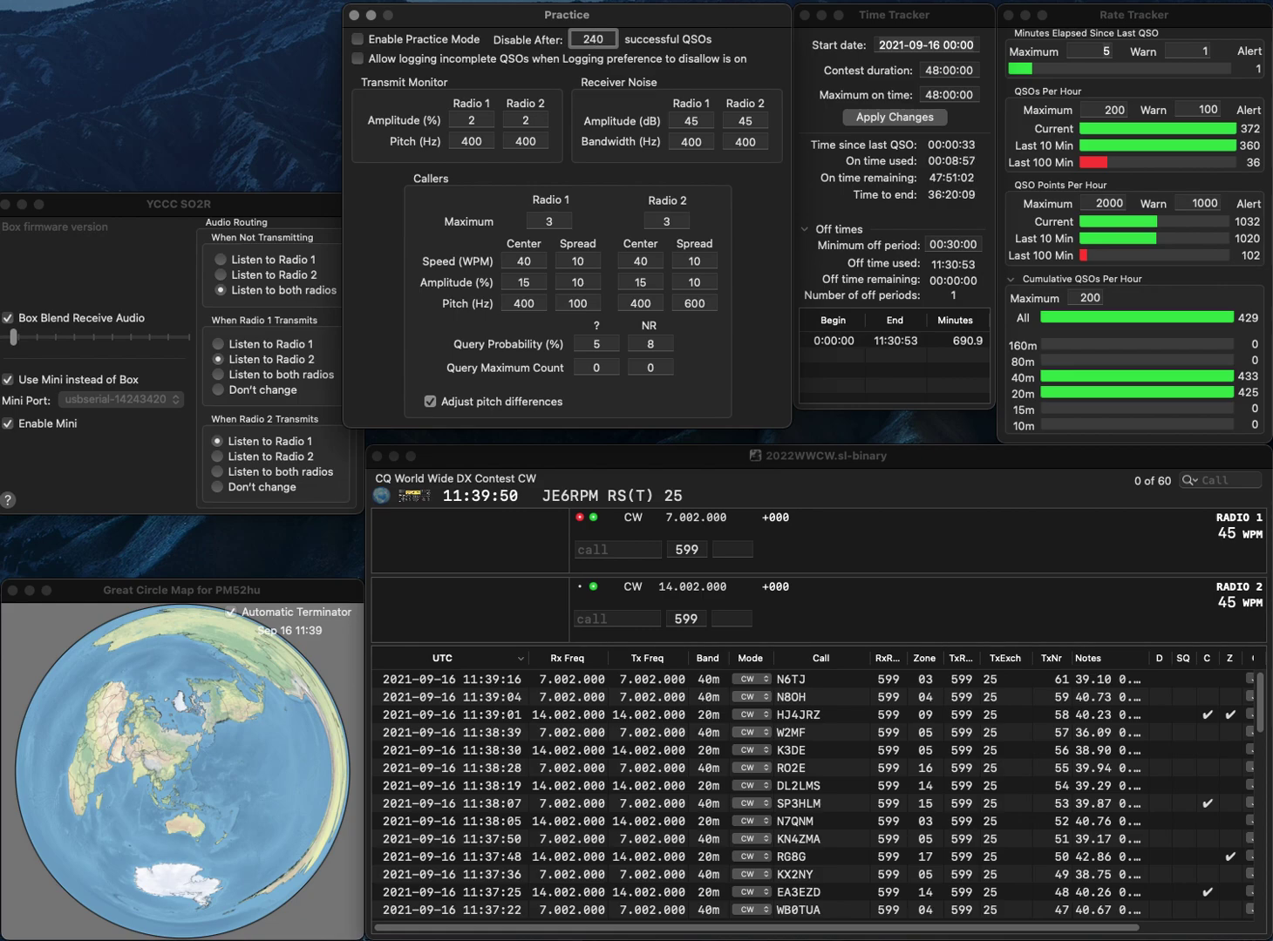
key(Tab)
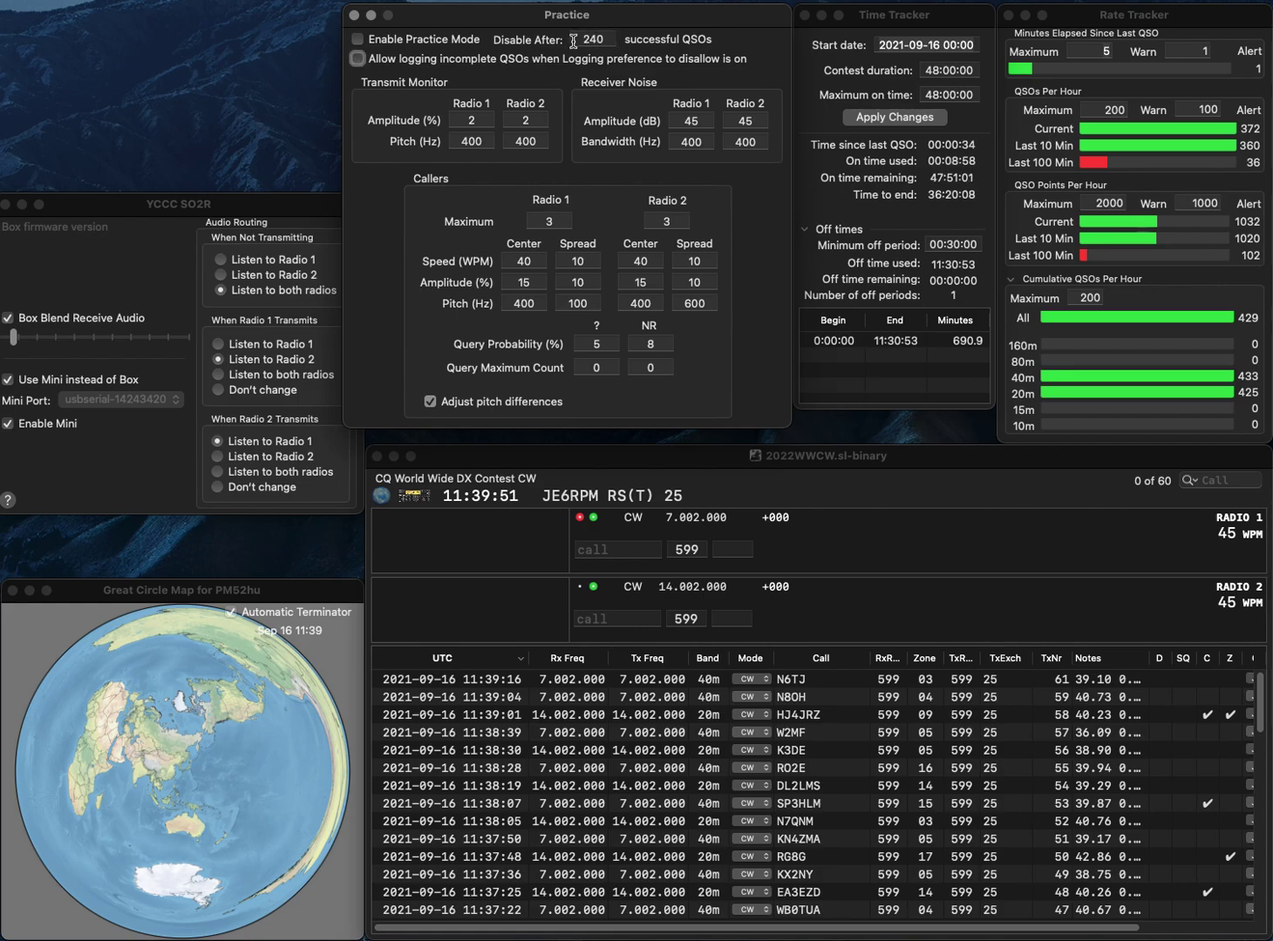
click(358, 41)
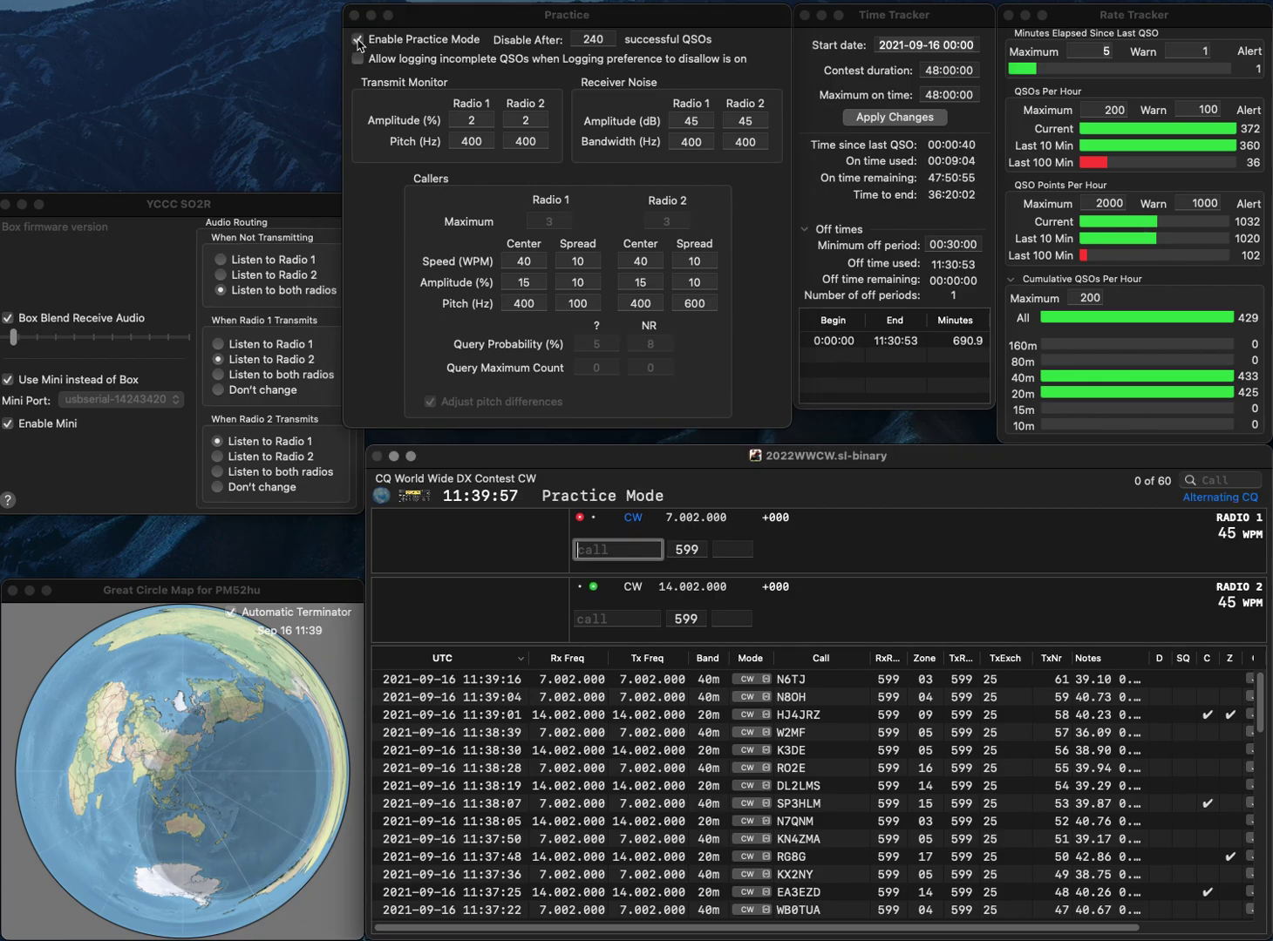
Answer R4II on Radio 1 and RU1QQ on Radio 2, sending the exchange to each.
text(R4II)
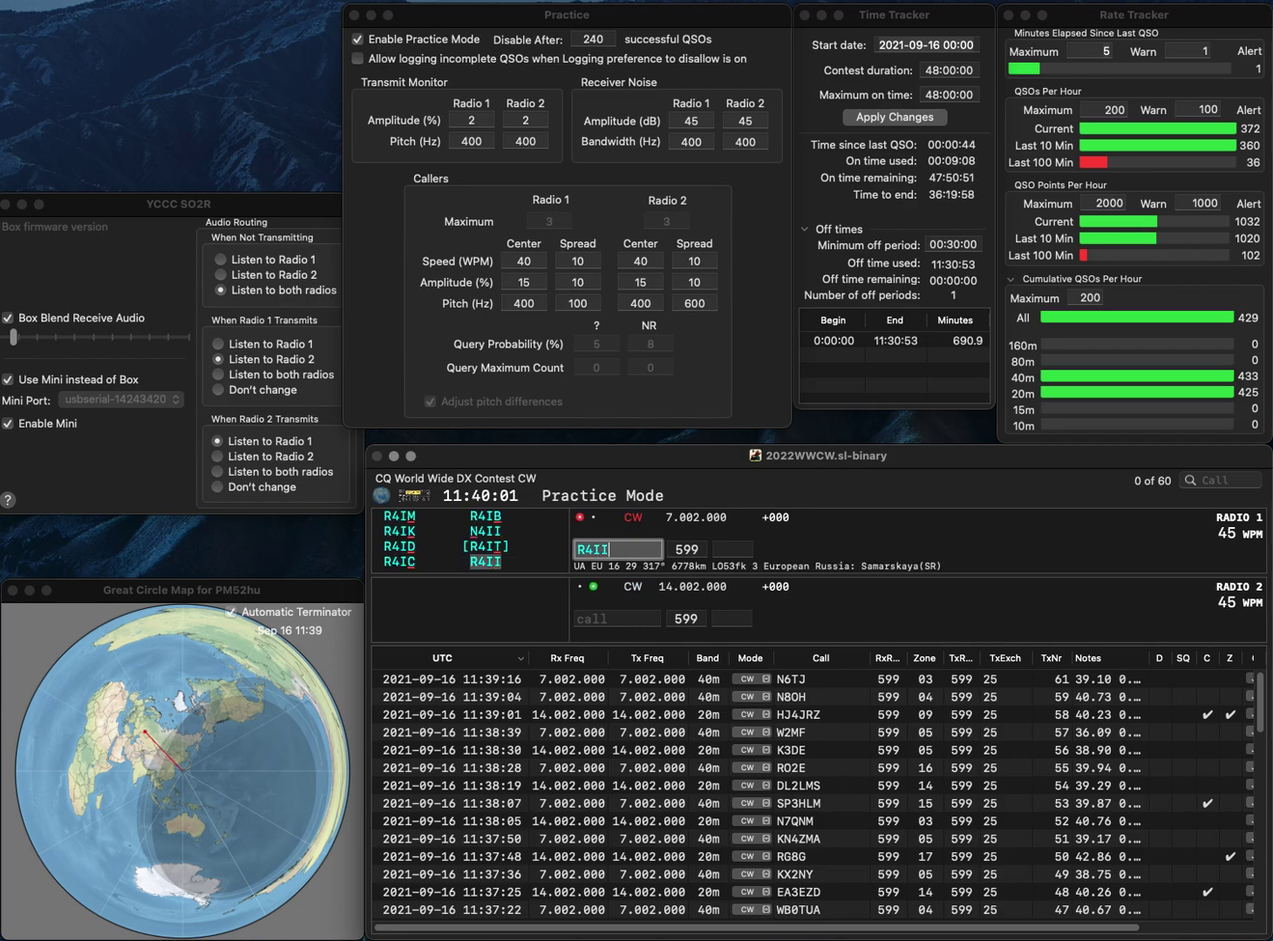
key(Return)
text(2)
text(QQ)
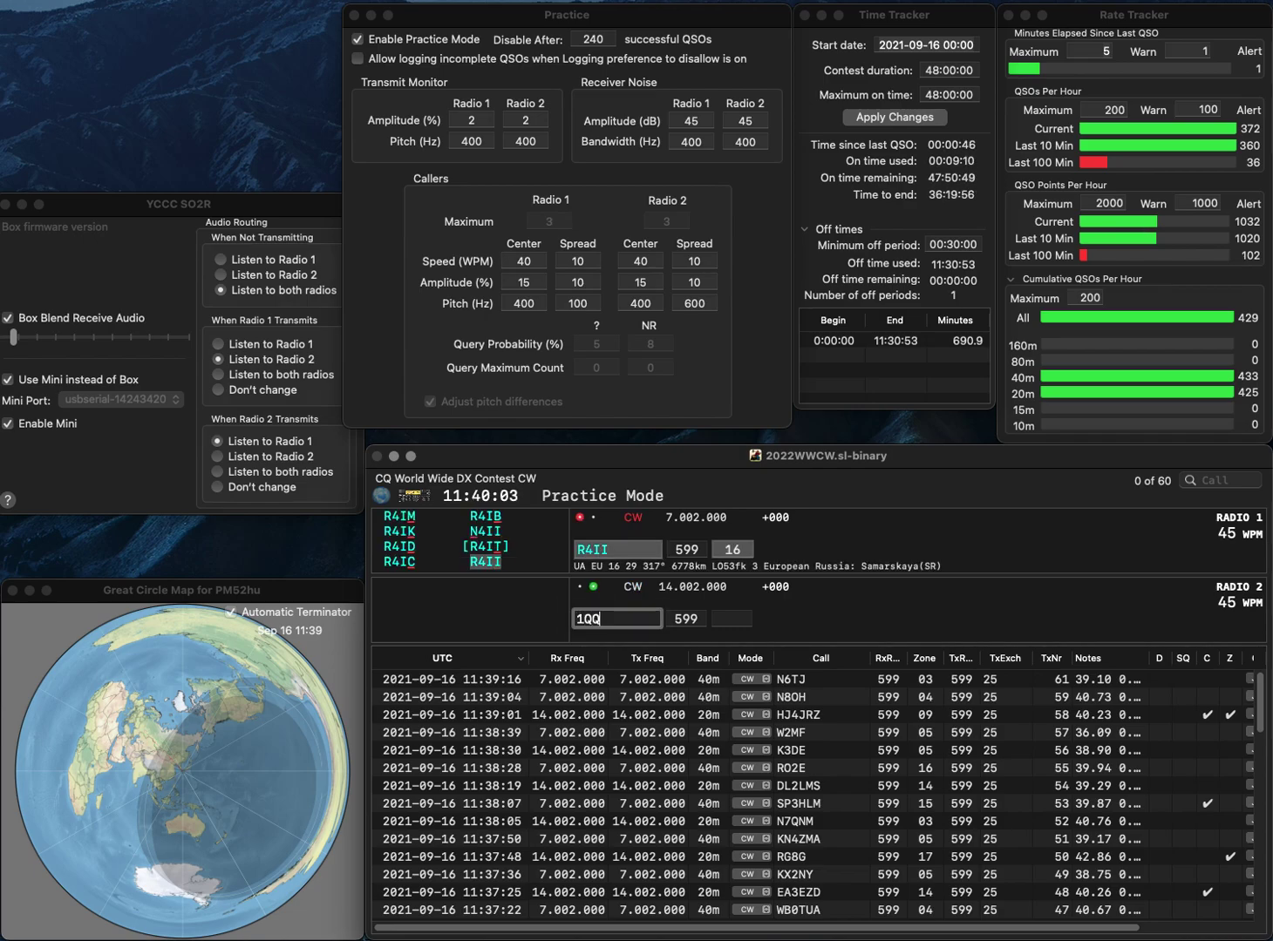
key(Home)
text(RU)
key(Return)
key(Tab)
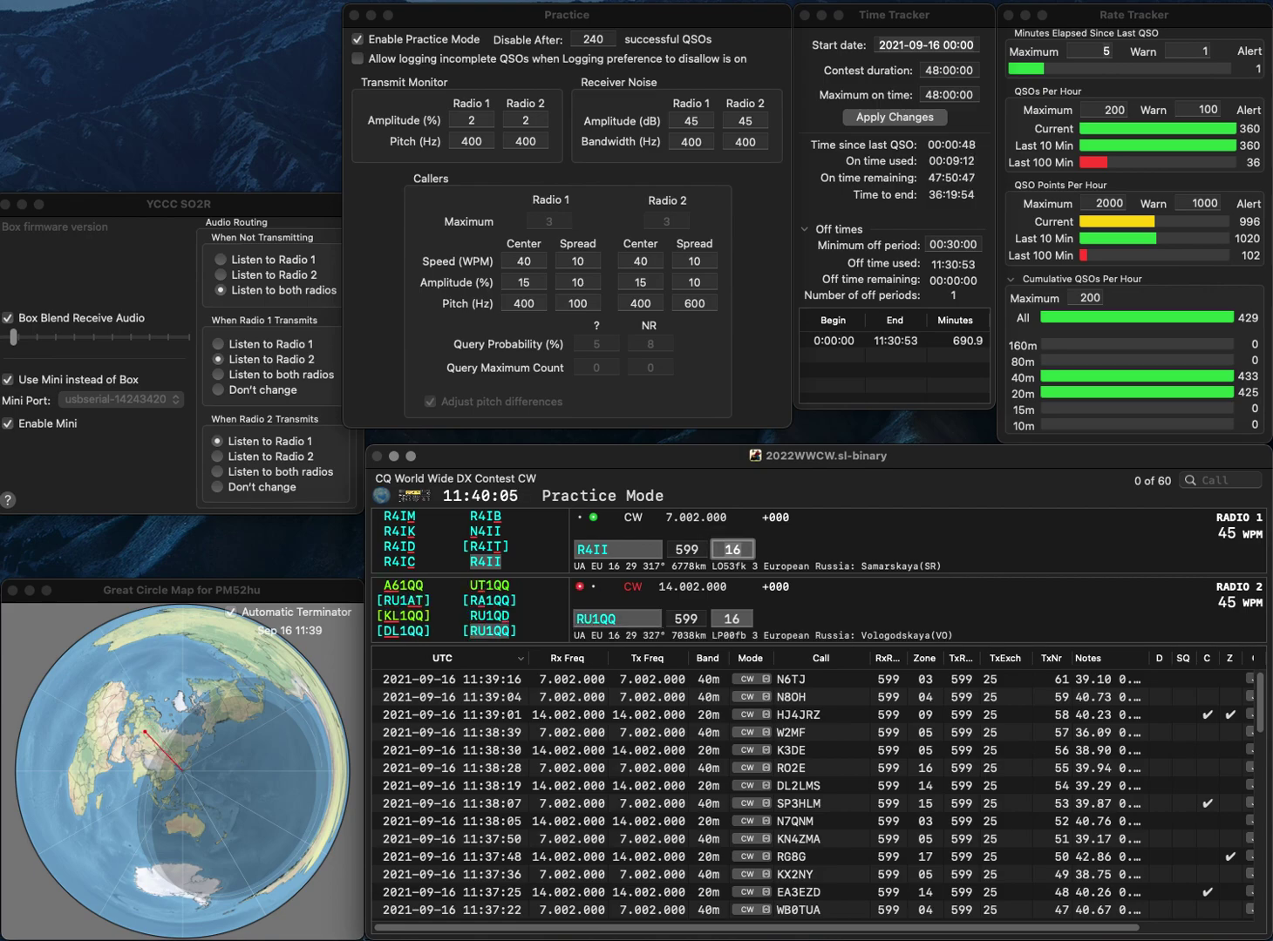
Log the R4II contact on Radio 1 and the RU1QQ contact on Radio 2.
key(Tab)
key(Tab)
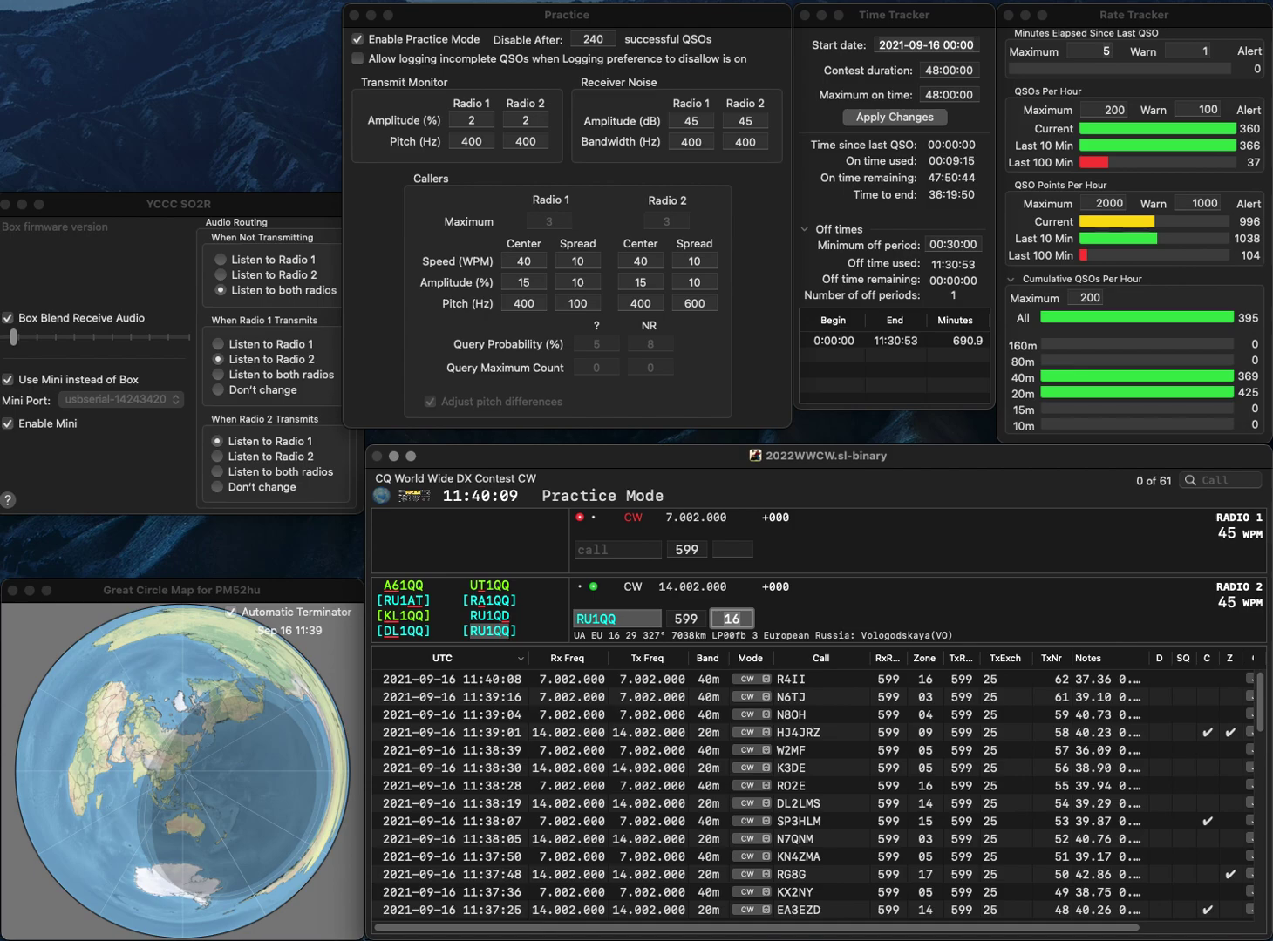
key(Return)
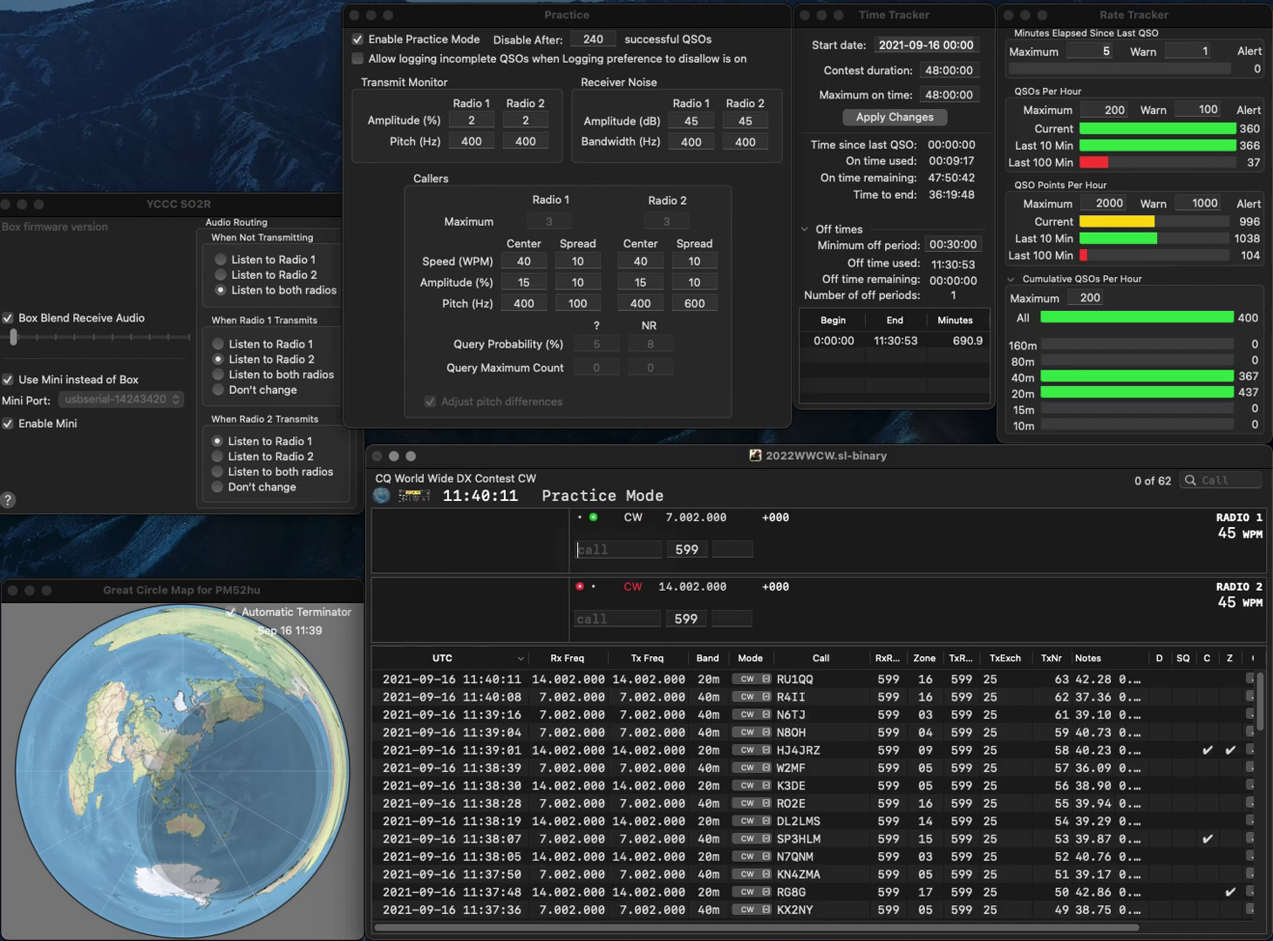
text(K3DHX)
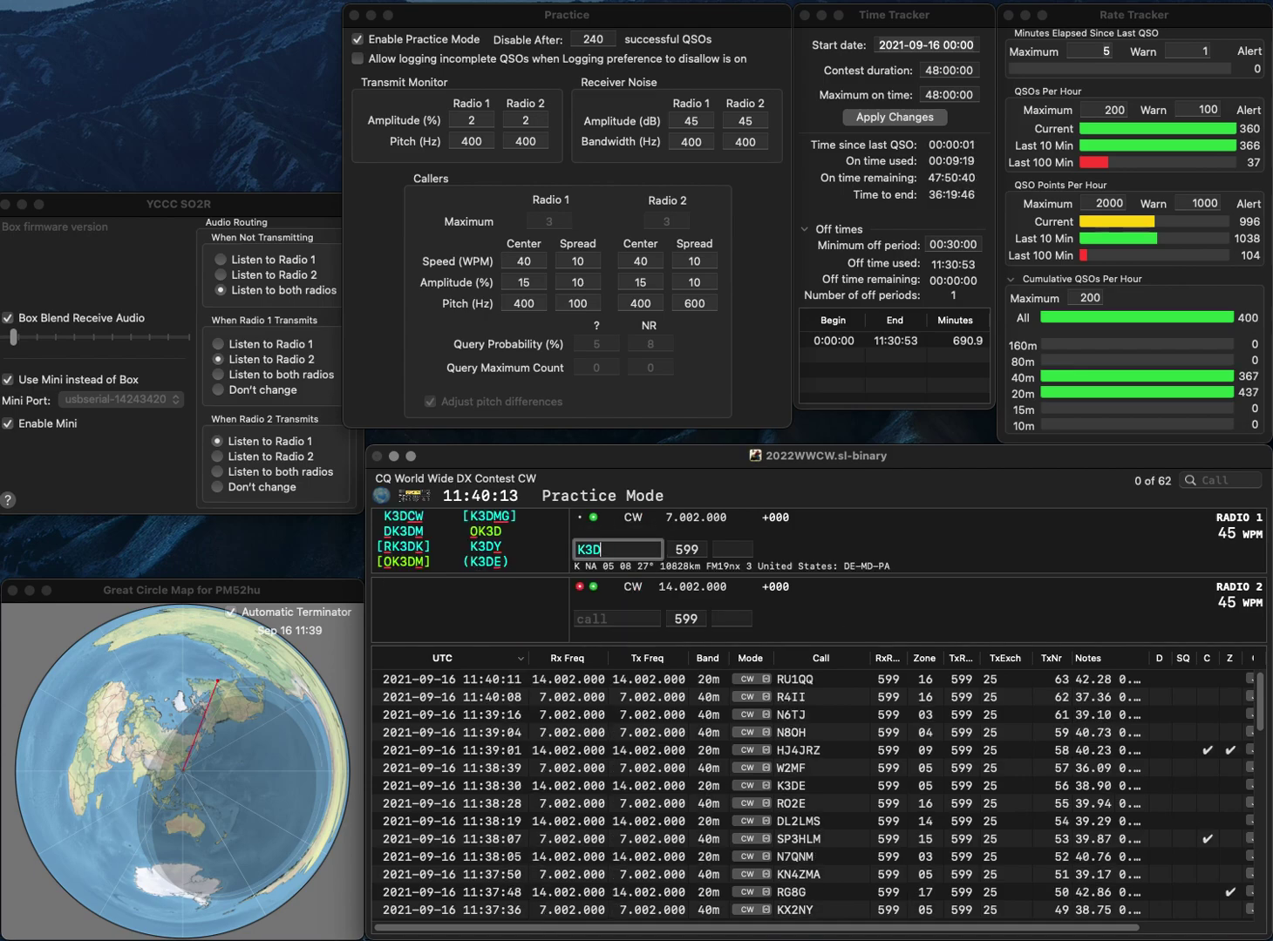
key(Return)
key(Left)
key(Left)
key(BackSpace)
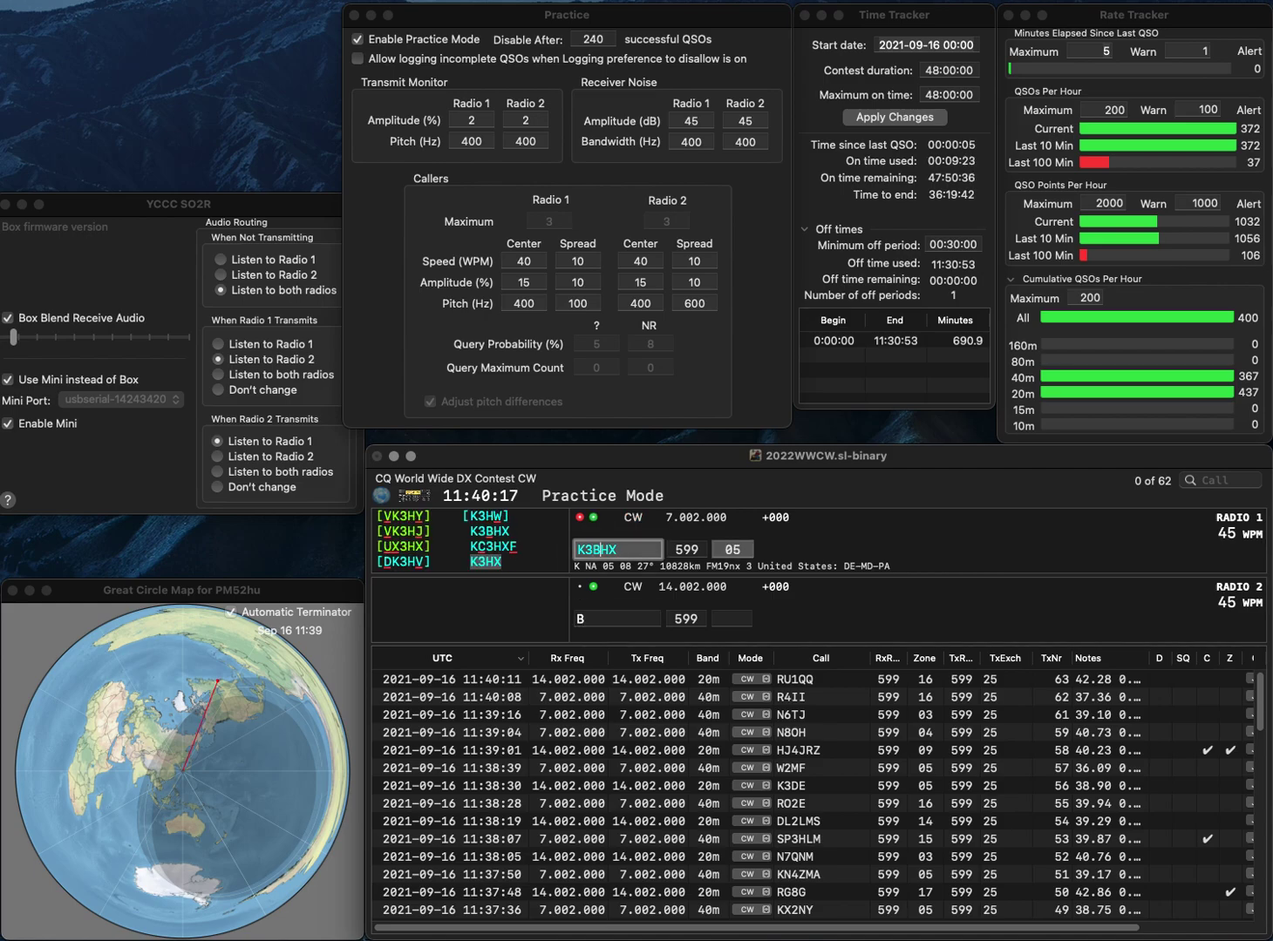
text(B)
key(Return)
text(K)
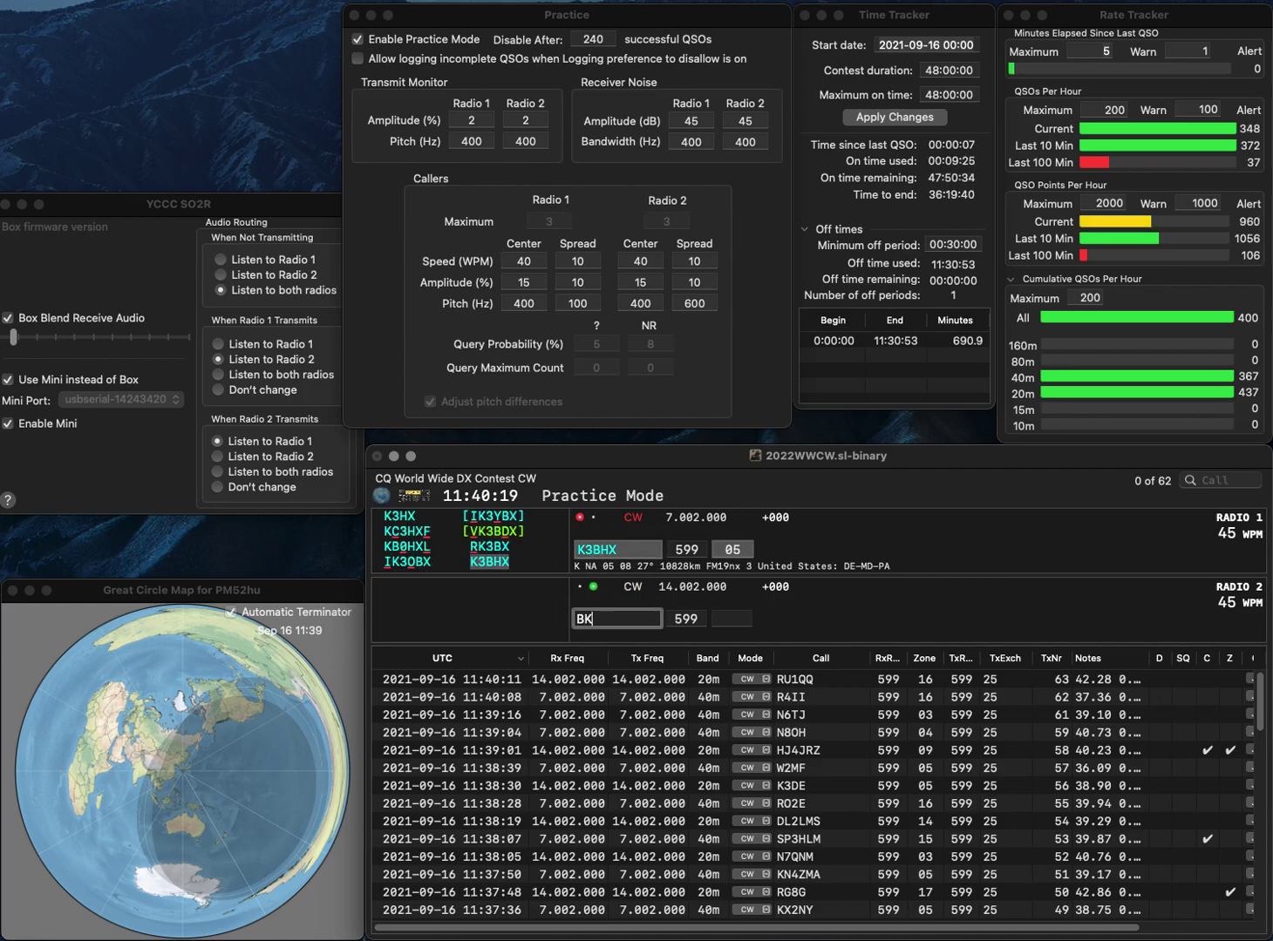
text(1JFB)
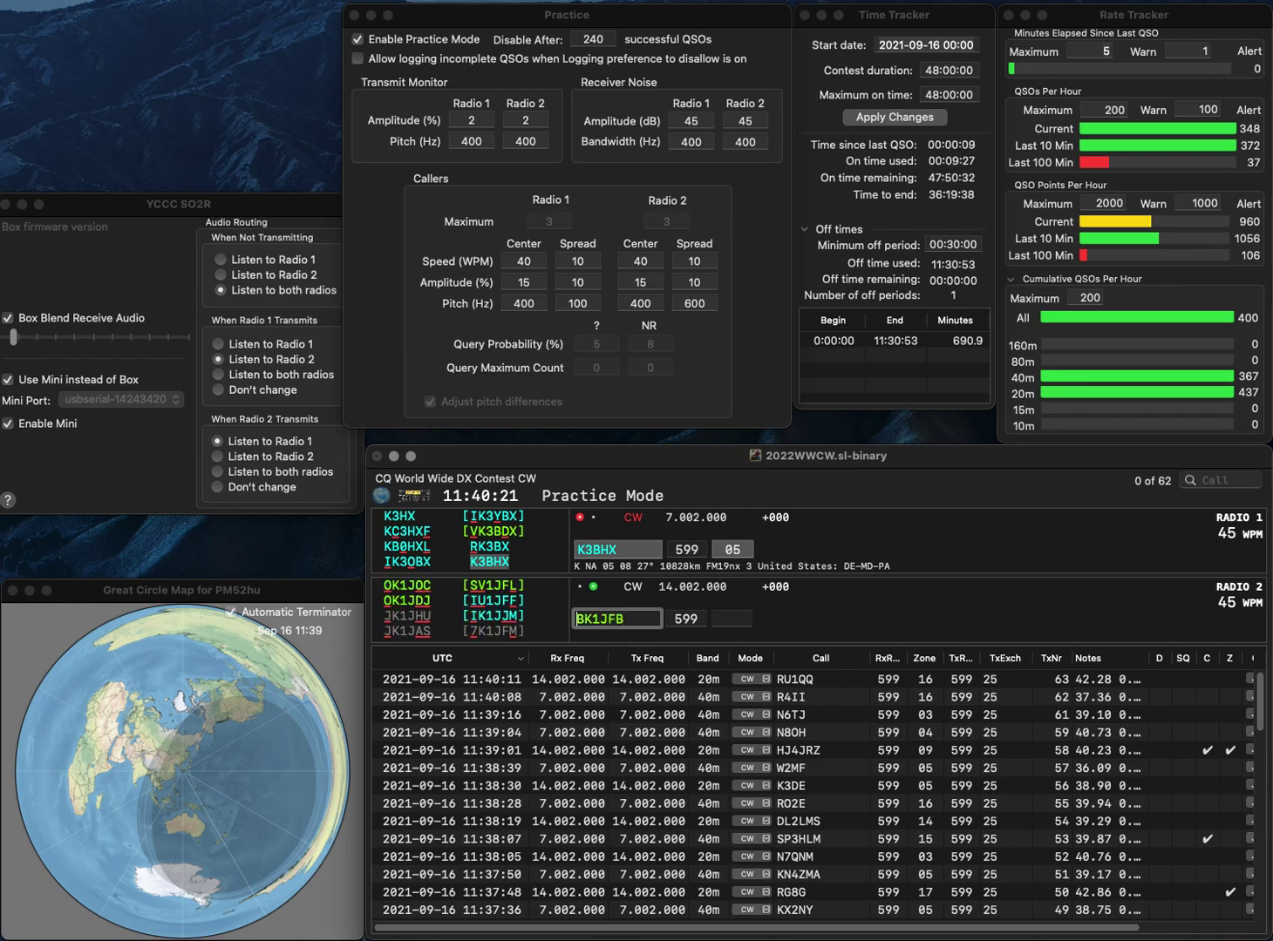
key(Home)
key(Delete)
text(A)
key(Return)
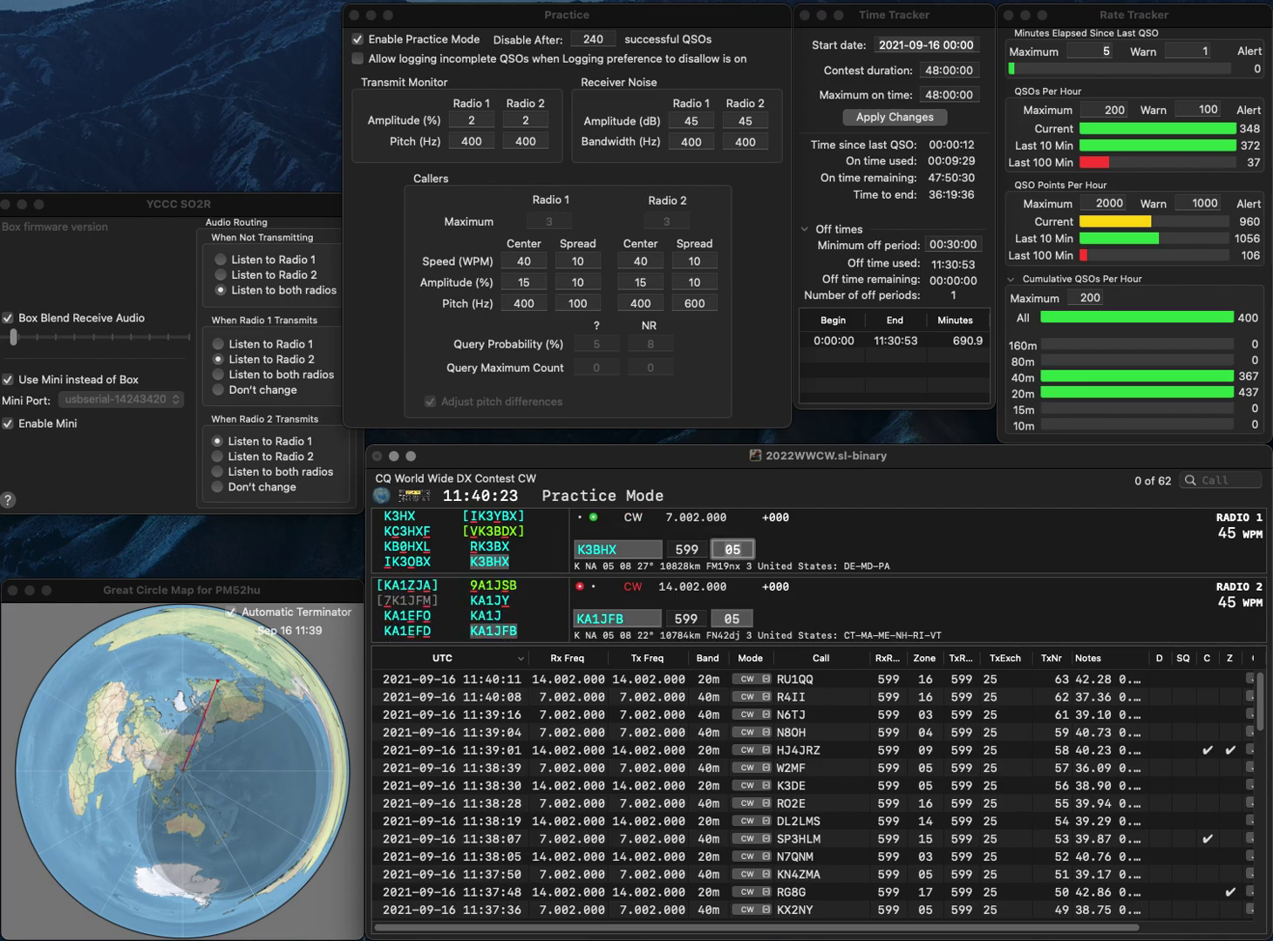
Log the K3BHX contact on Radio 1 and the KA1JFB contact on Radio 2.
key(Return)
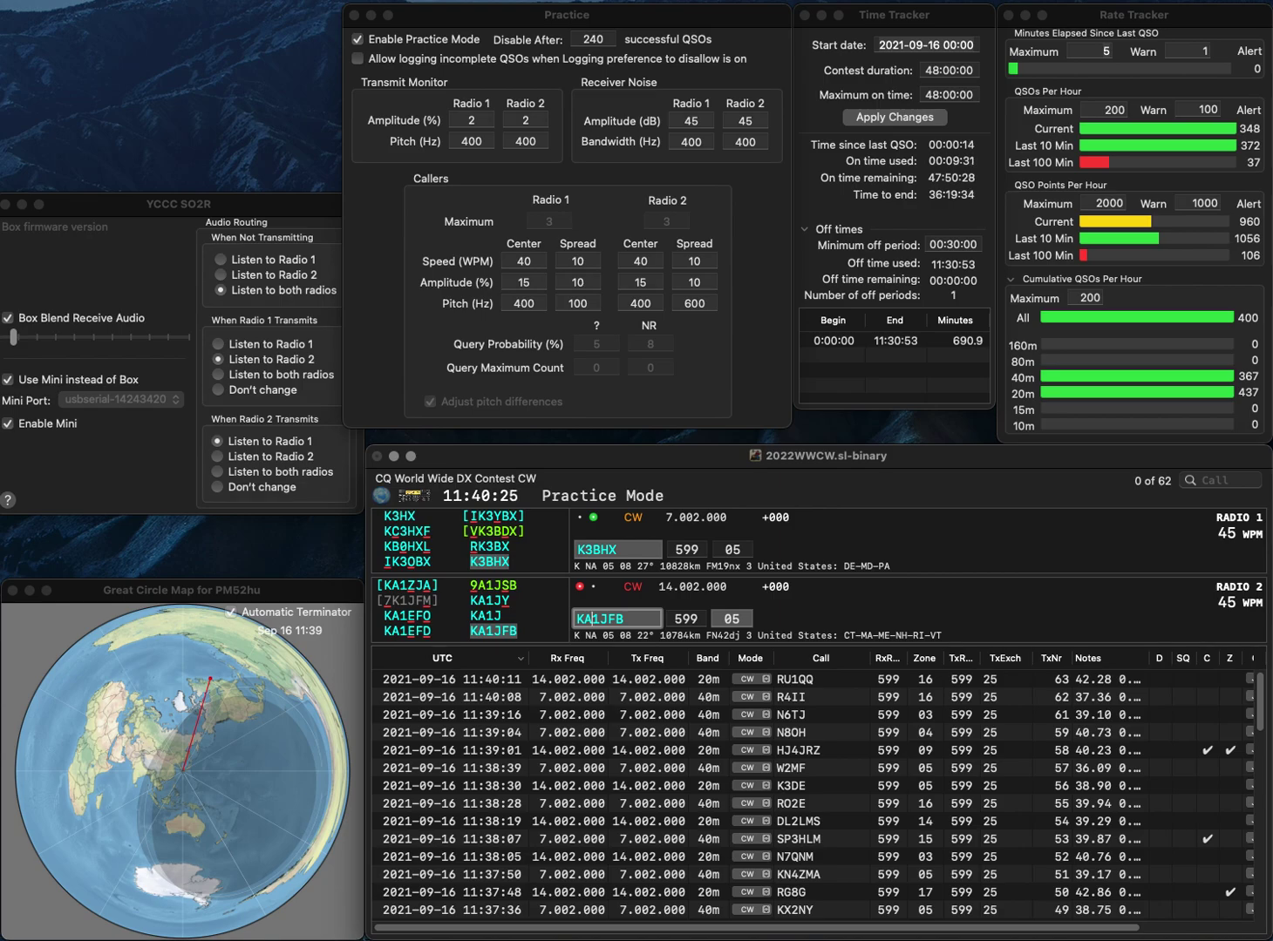
key(space)
key(Return)
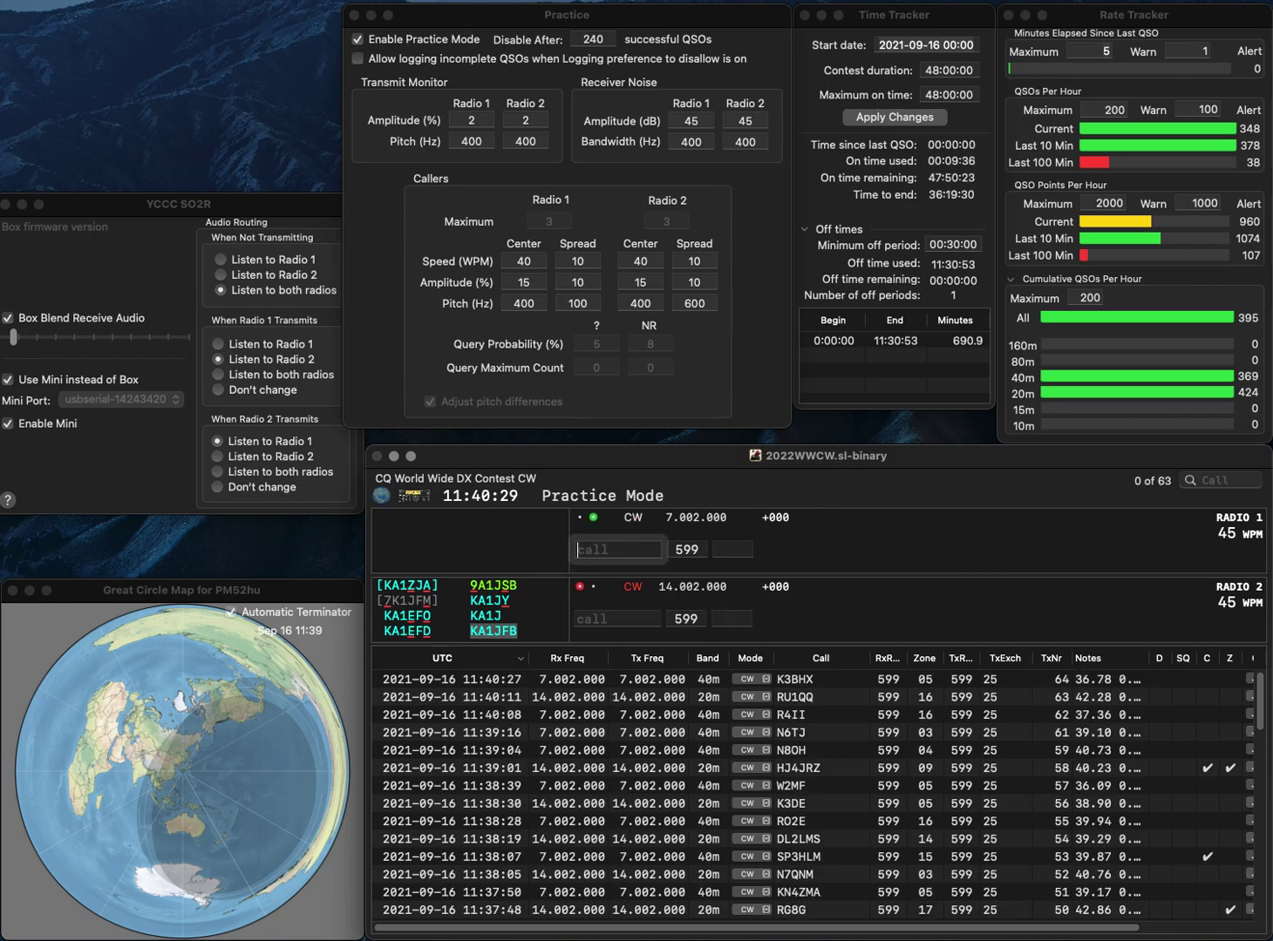
text(KW4AQ)
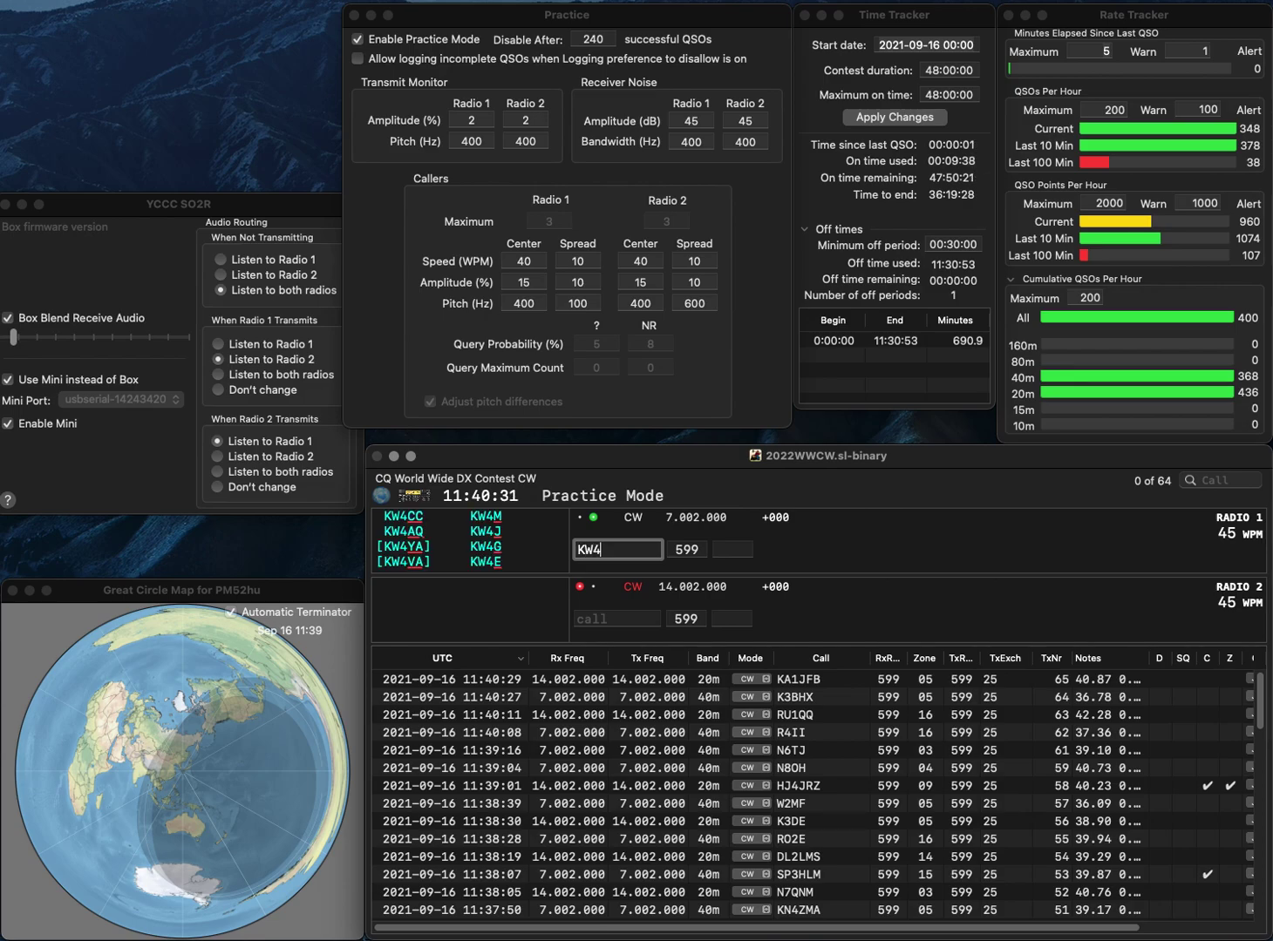
key(Return)
text(K1DDN)
key(Return)
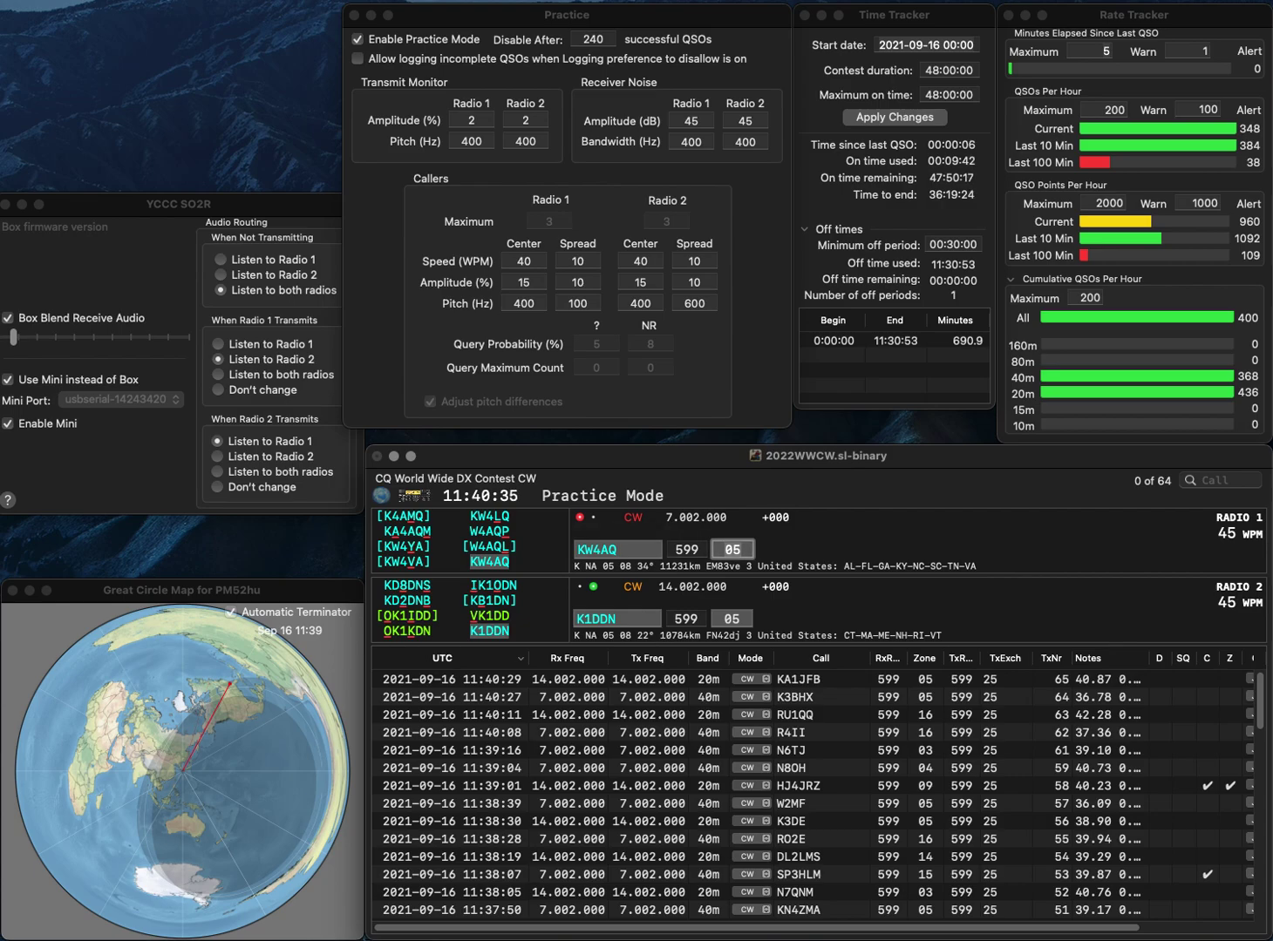
key(Return)
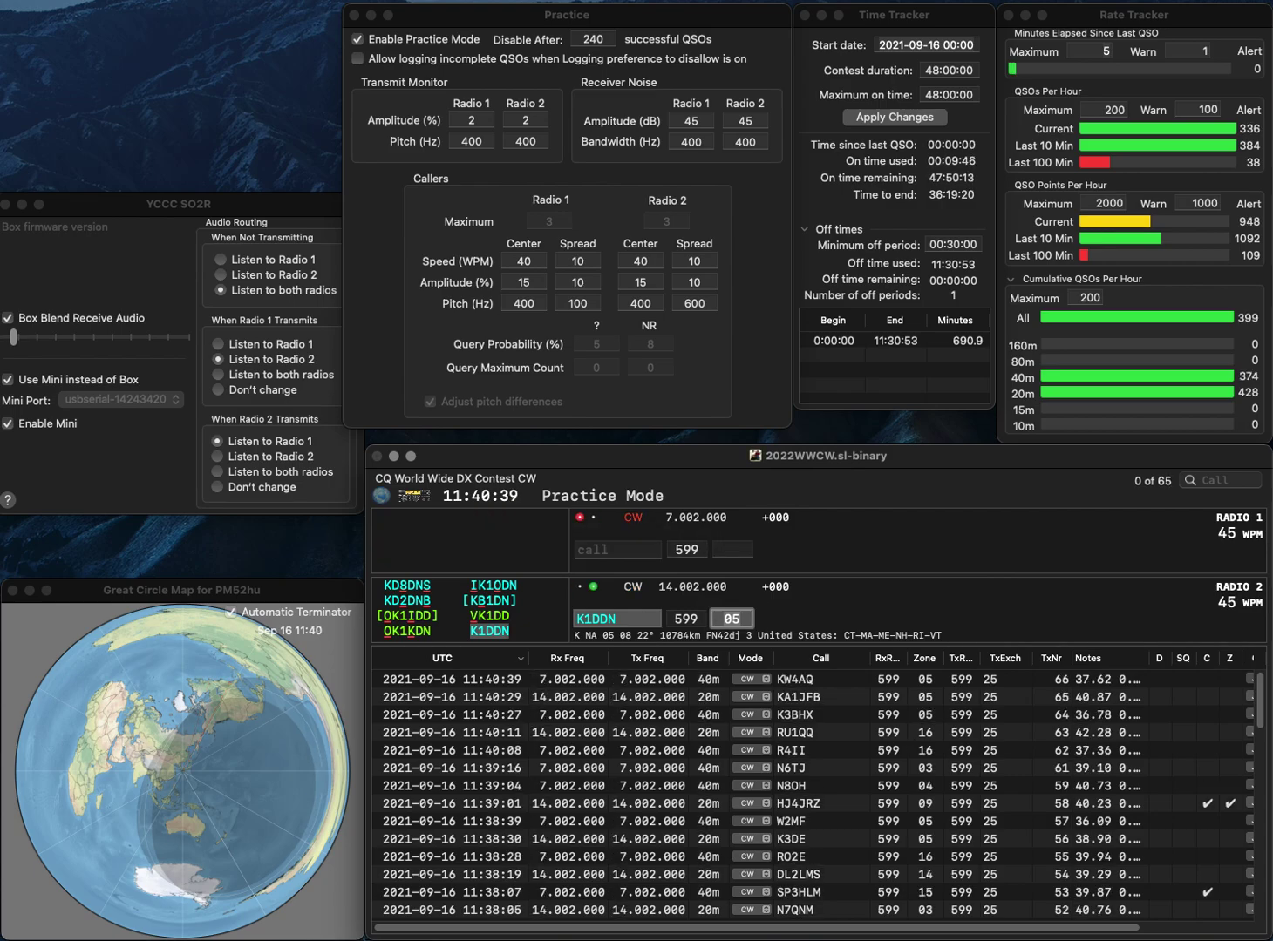
key(Return)
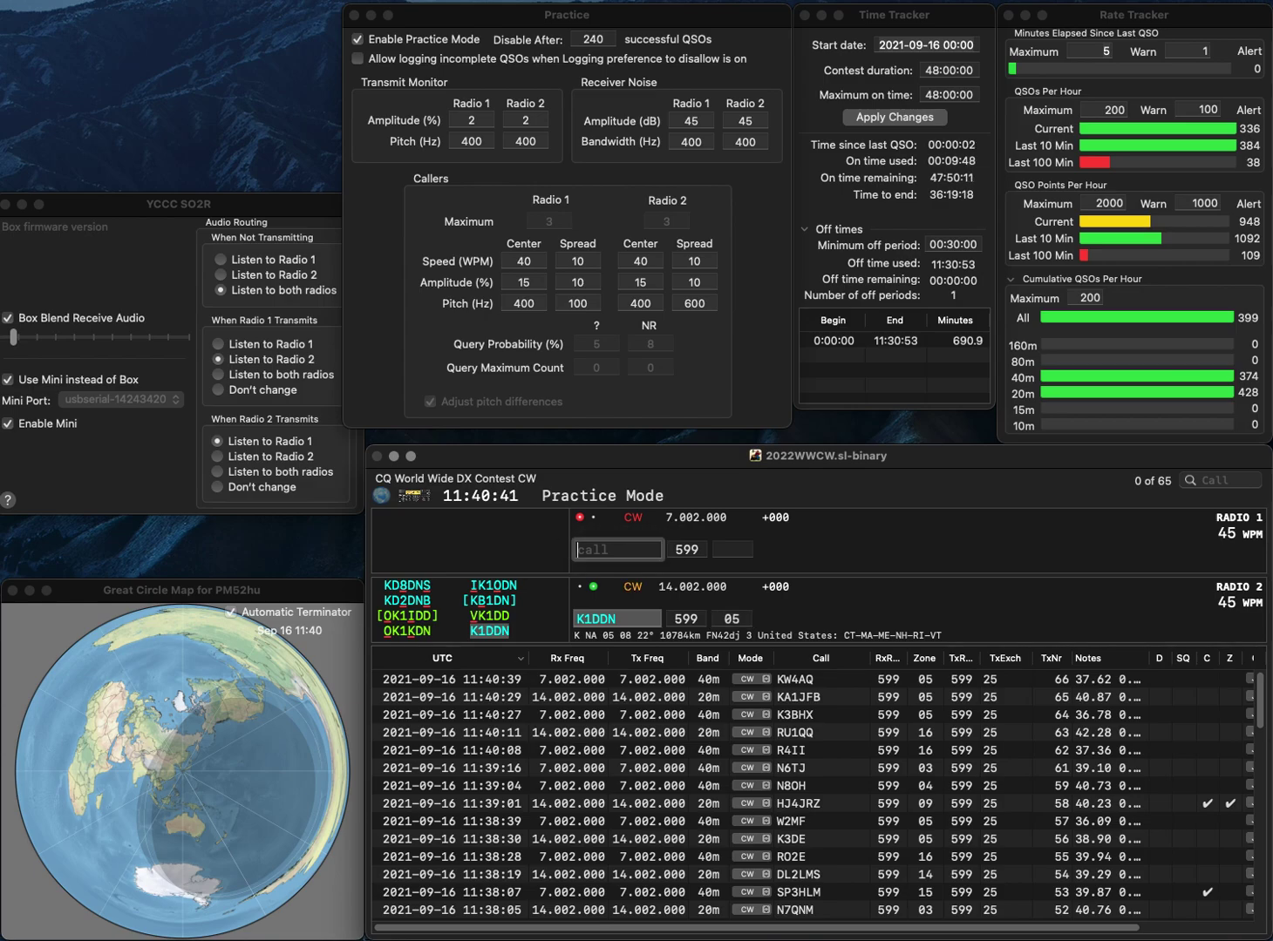
Enter and send the partial call signs EA on Radio 1 and P6 on Radio 2.
text(EA)
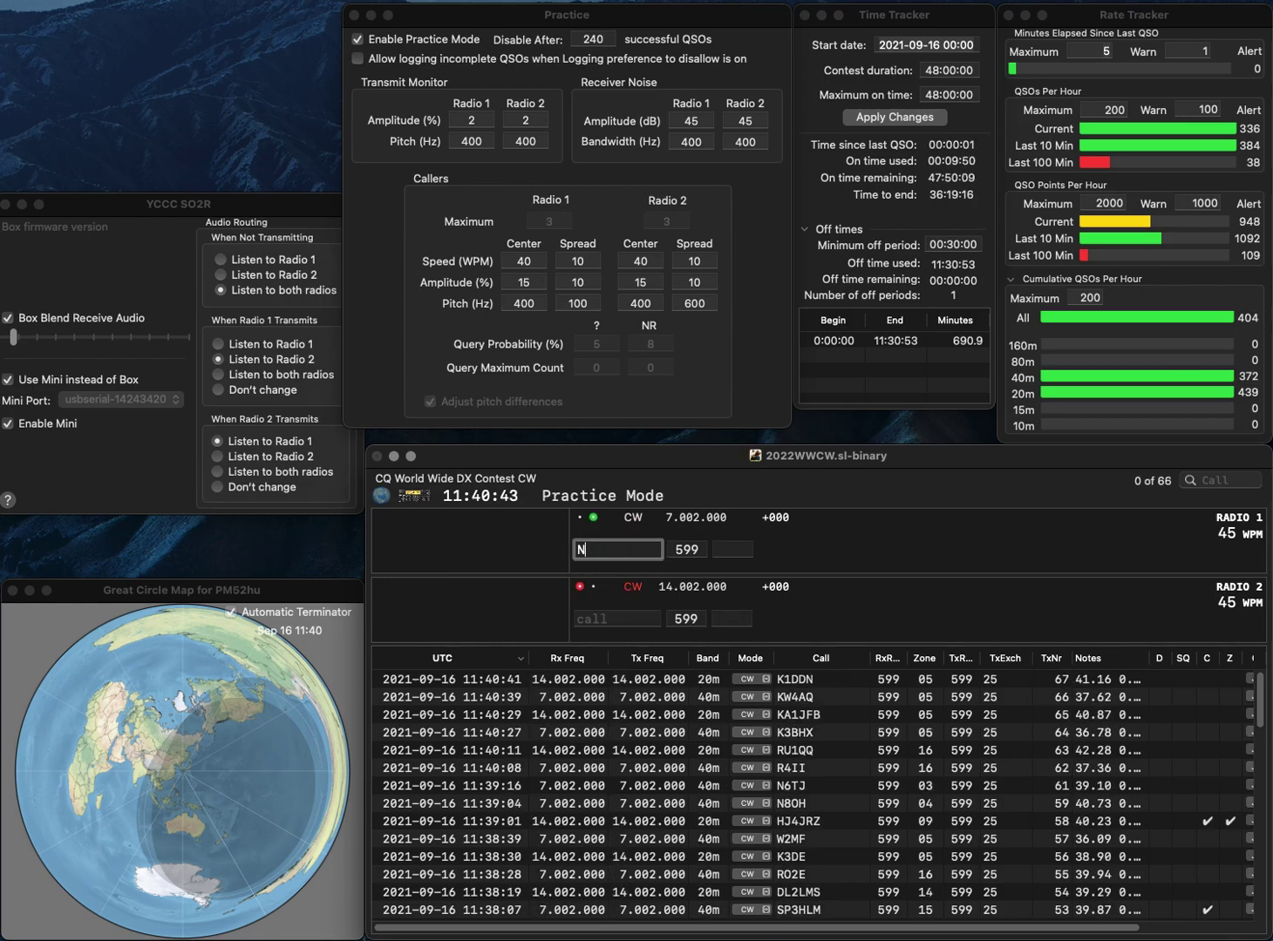
key(Return)
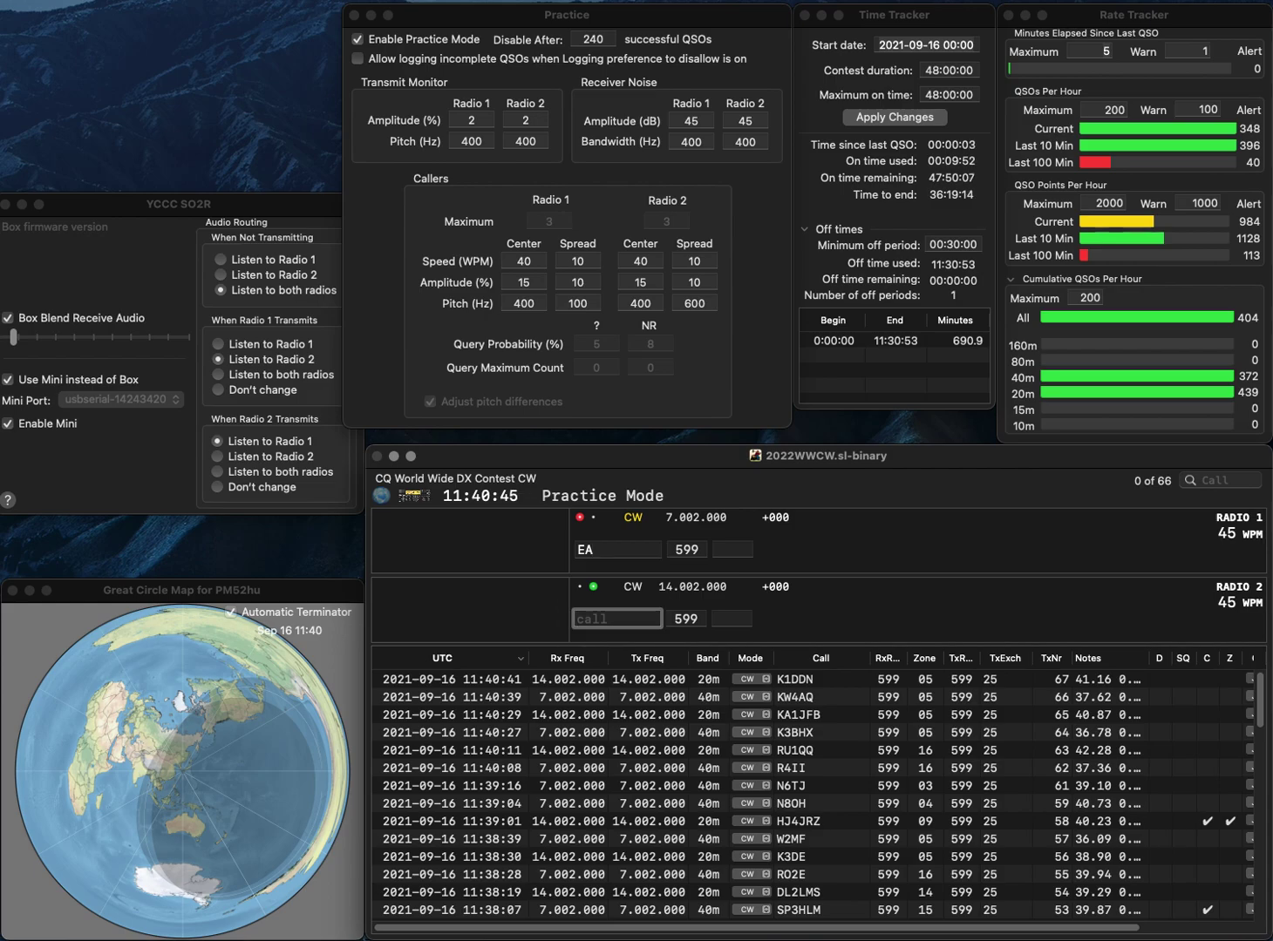
text(P6)
key(Return)
Complete the partial Radio 1 call sign as EA2RCF and send the exchange.
key(Up)
text(RCF)
key(Left)
key(Left)
key(Left)
text(2)
key(Return)
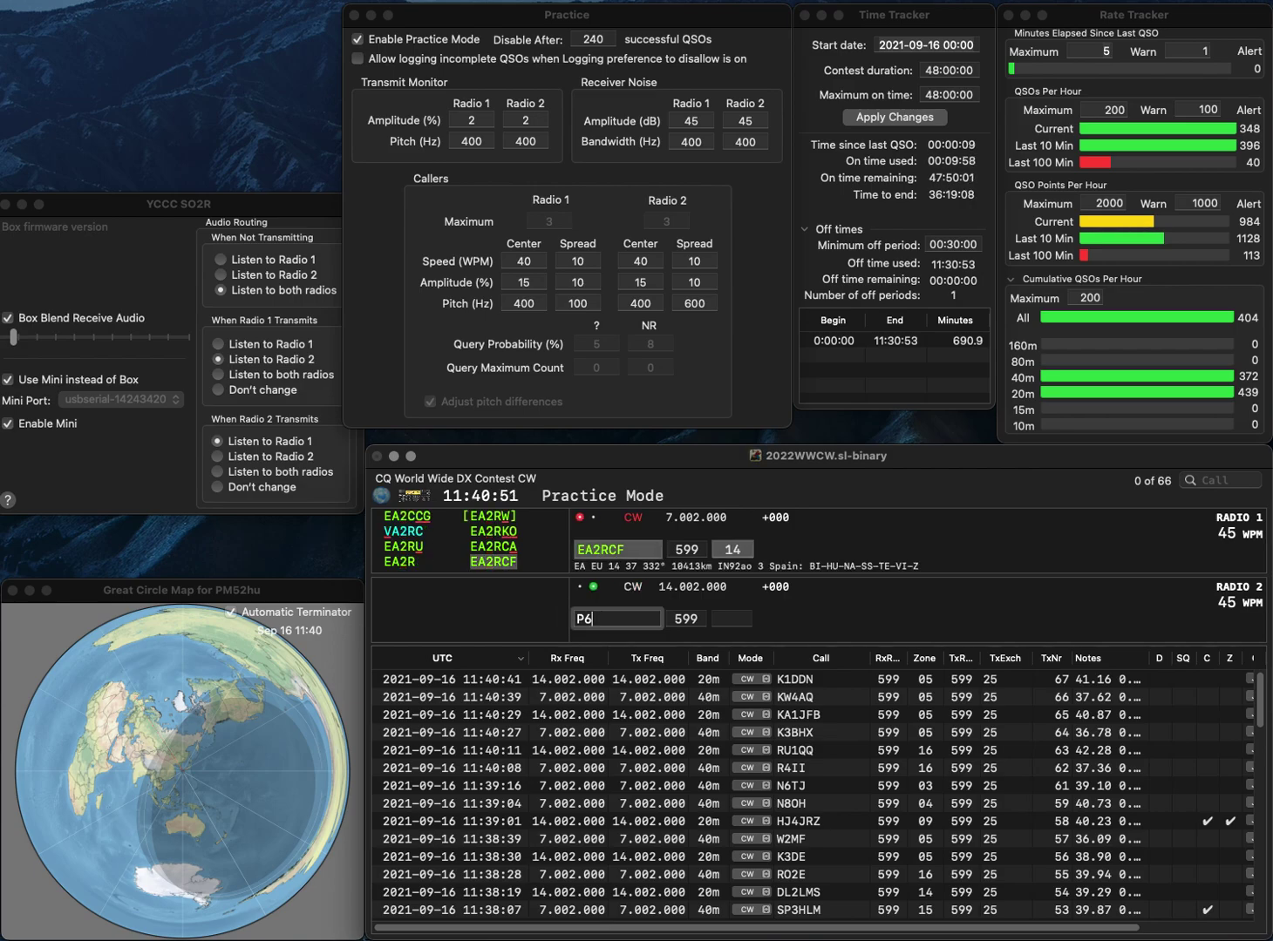
Complete the partial Radio 2 call sign as RP76PL.
text(PL)
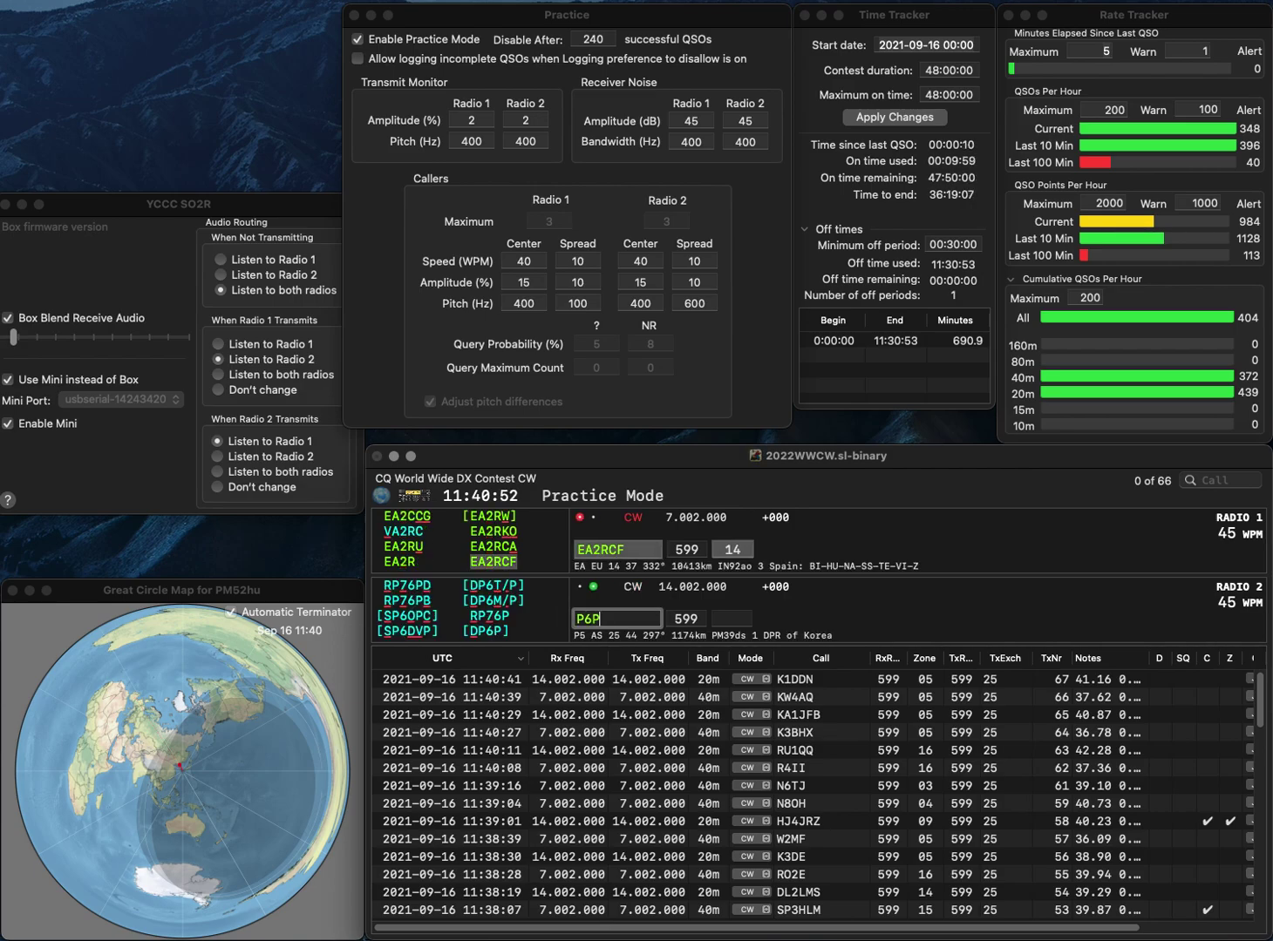
key(Left)
key(Left)
key(Left)
key(Left)
text(R)
key(Right)
text(7)
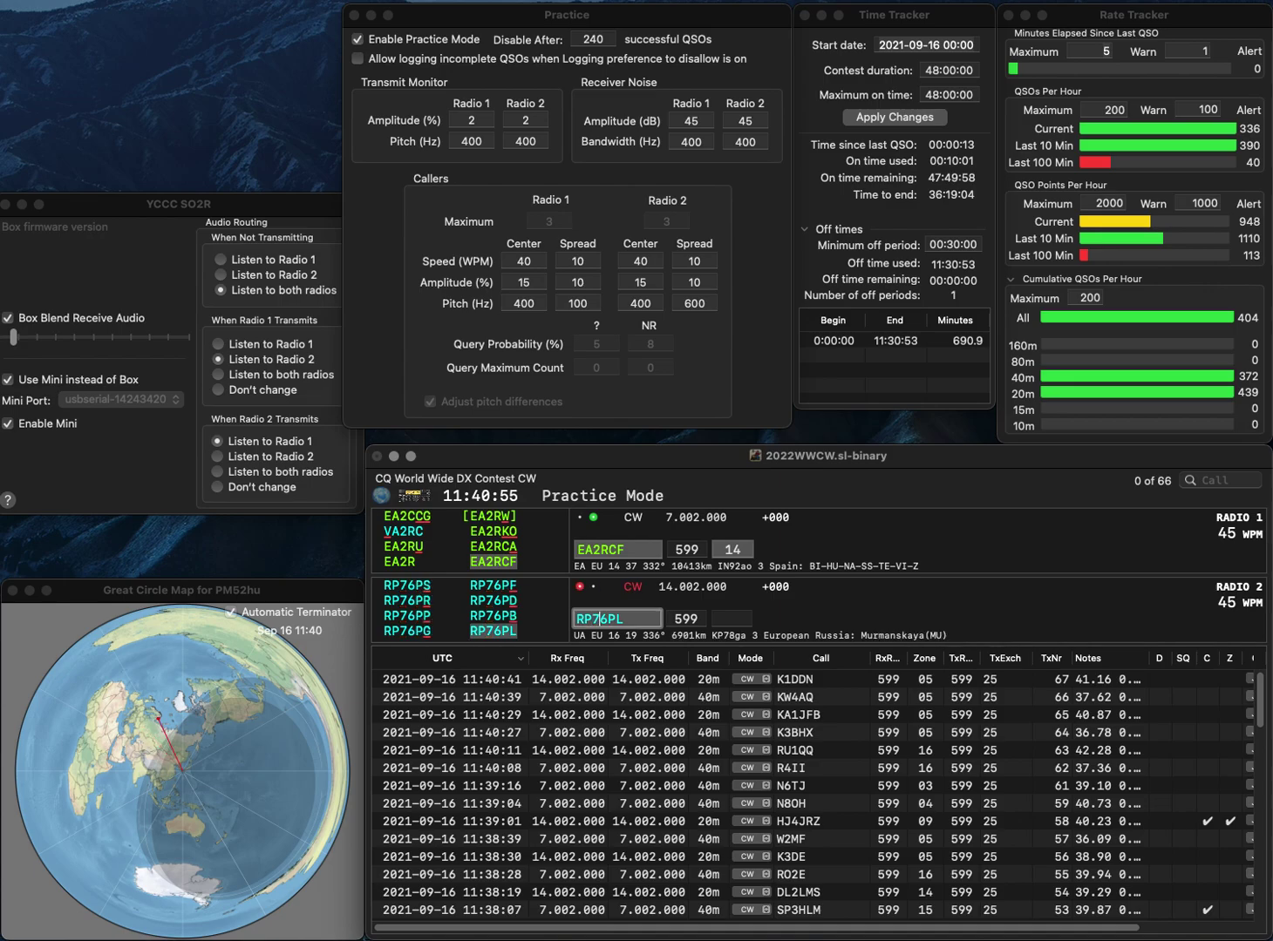
key(Return)
key(Return)
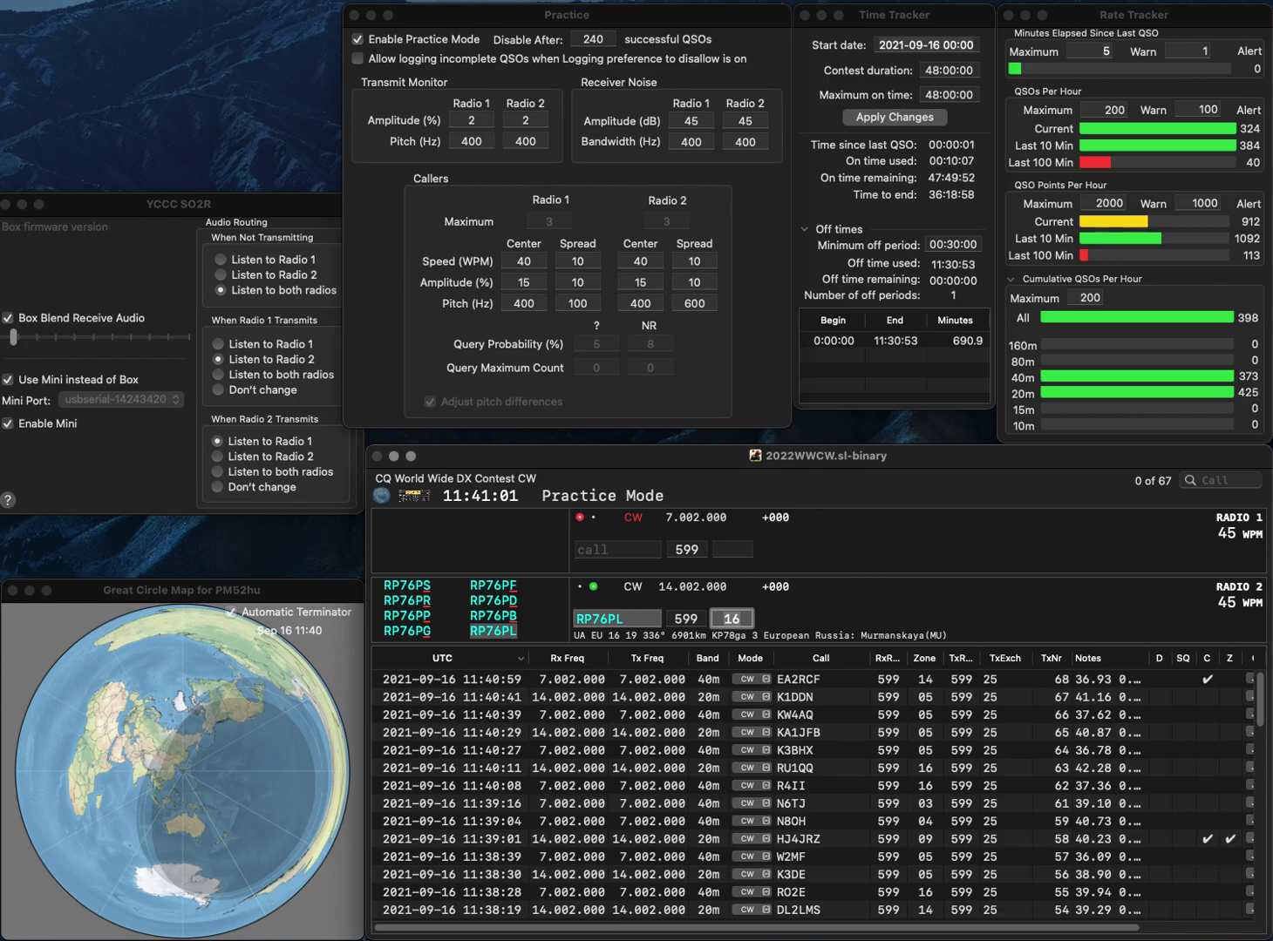
key(Return)
text(DL)
key(Return)
text(NW4TF)
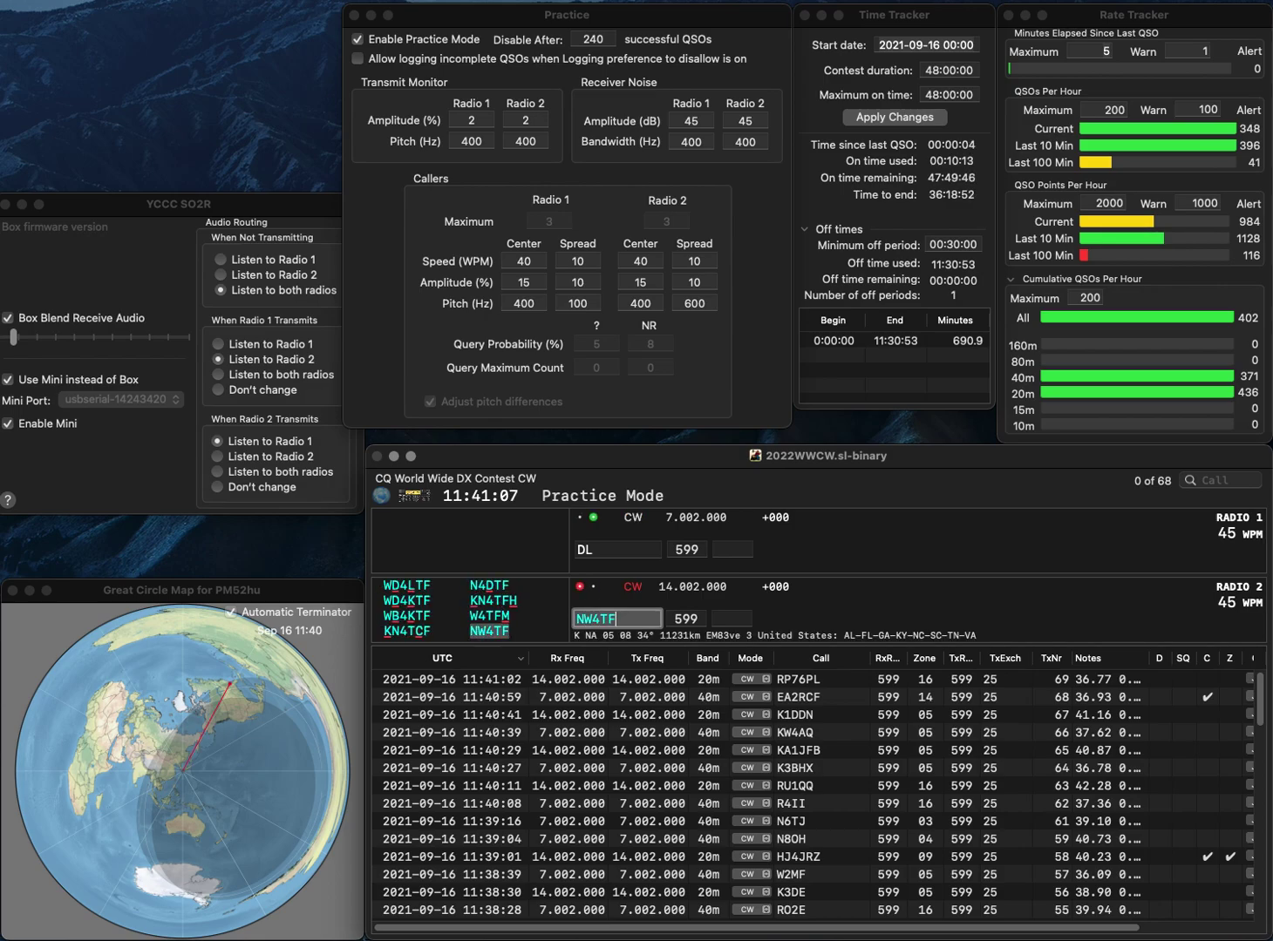
key(Return)
text(0GSU)
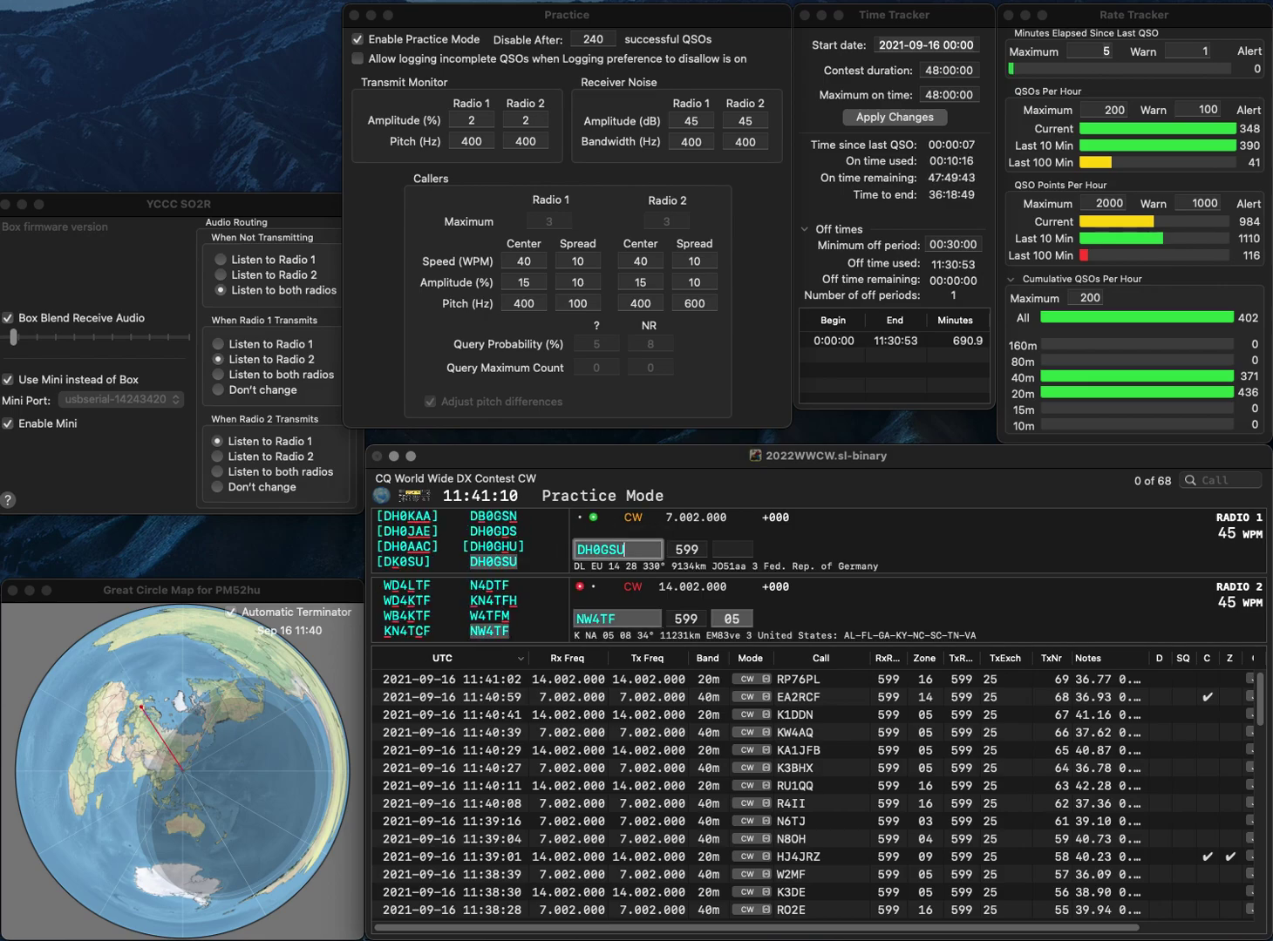
key(Return)
key(Tab)
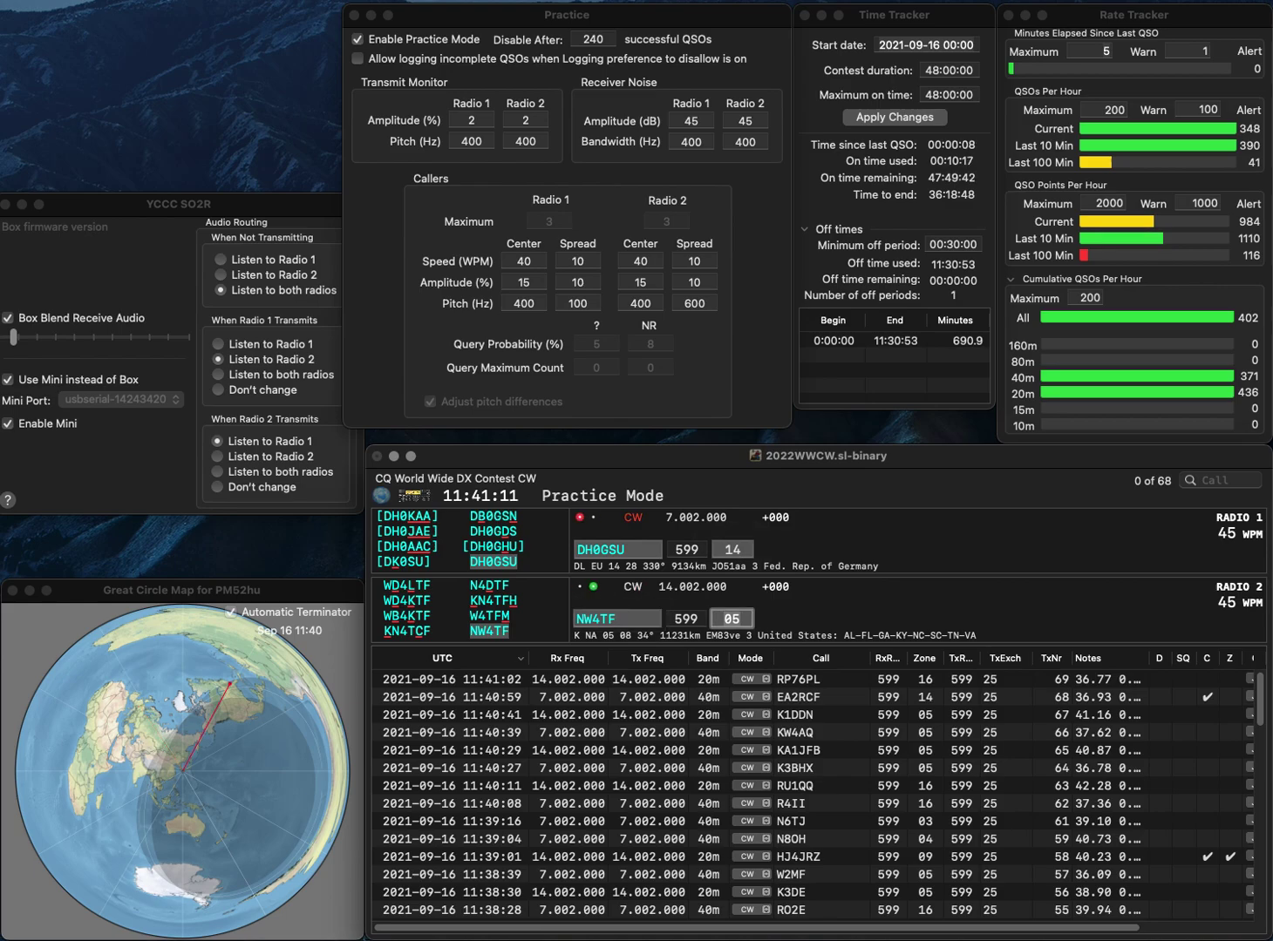
key(Return)
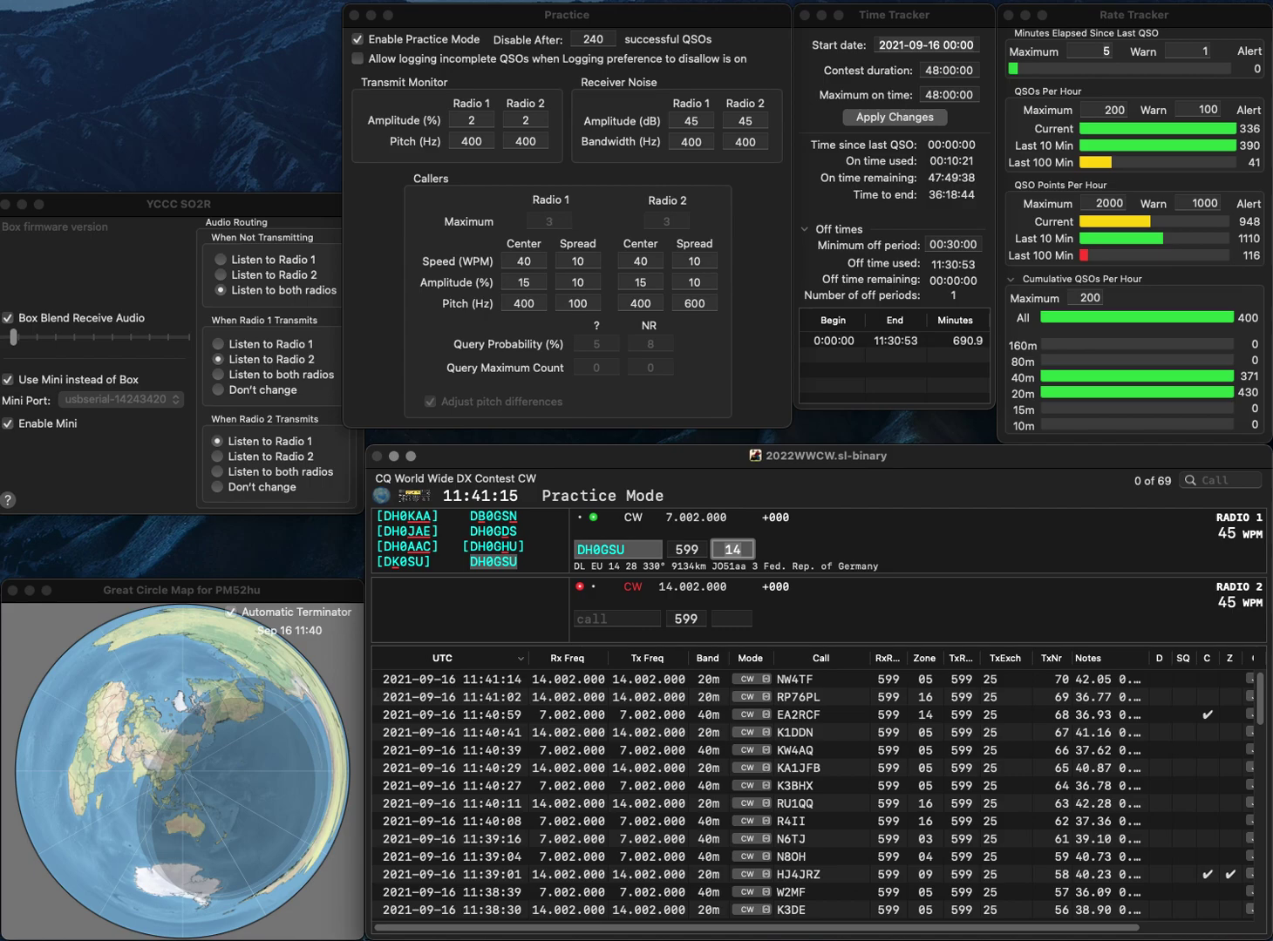
key(Return)
text(KC9CSQ)
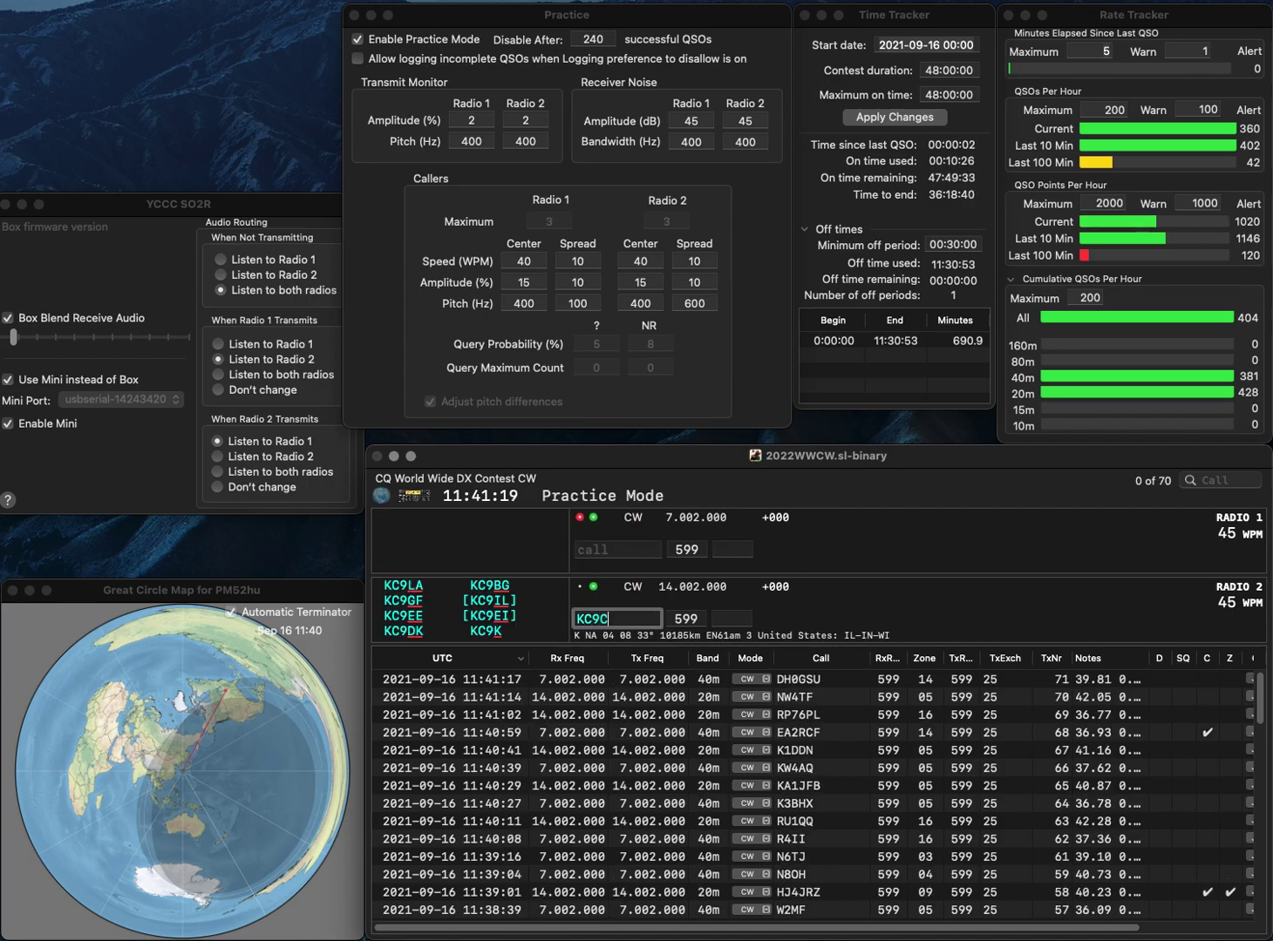
key(Return)
text(W)
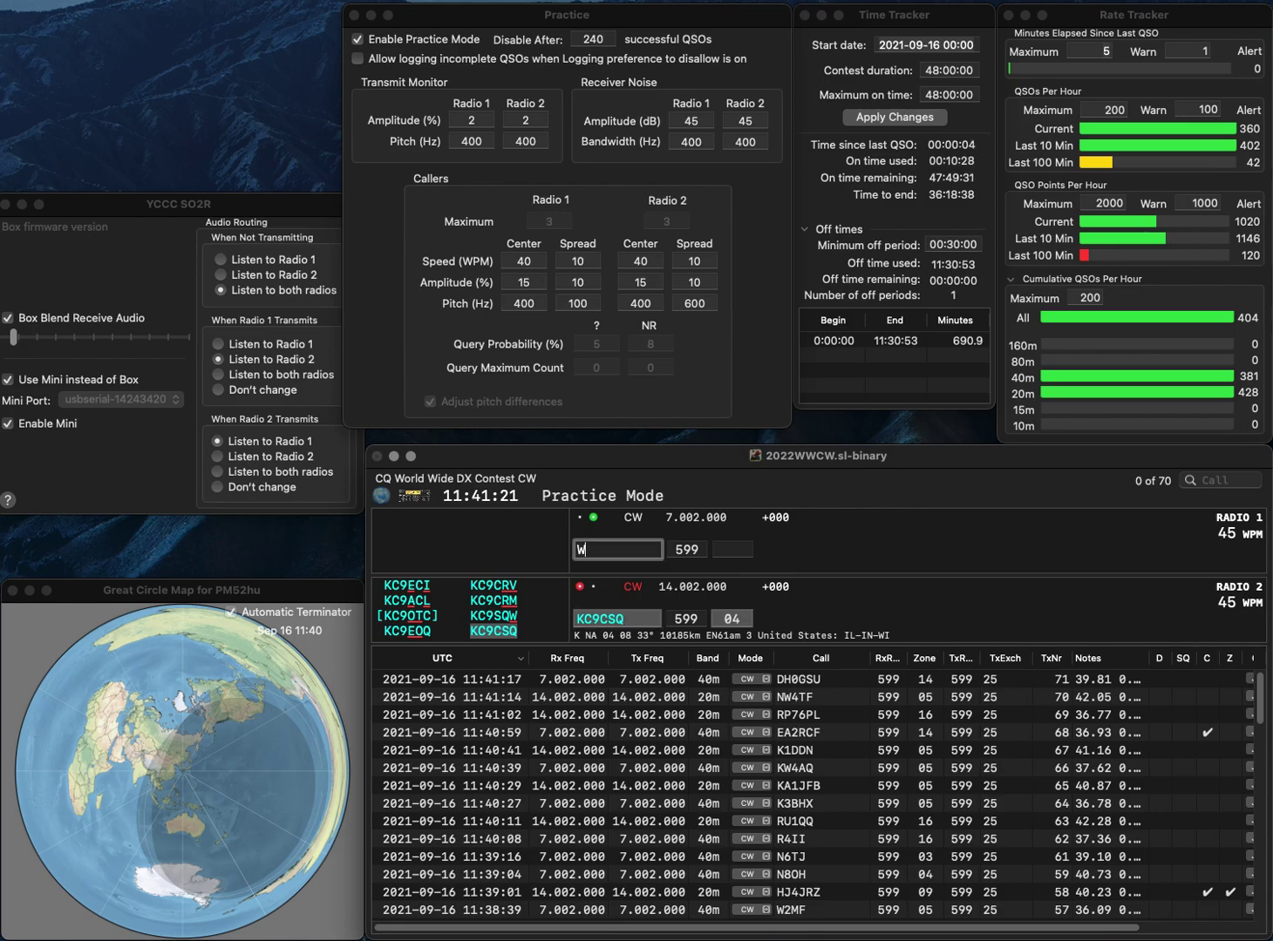
text(6ZQ)
key(Return)
key(Tab)
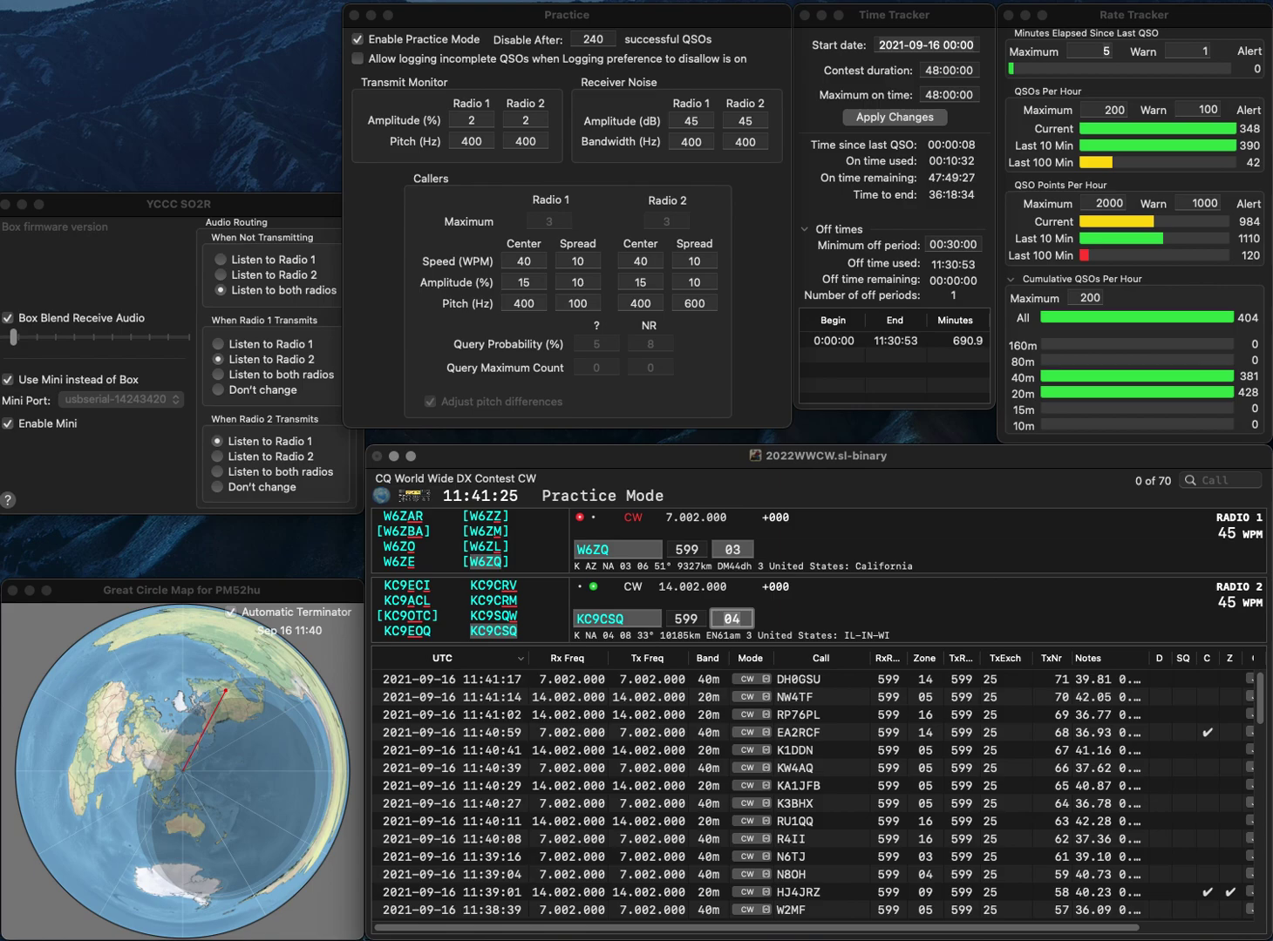
key(Return)
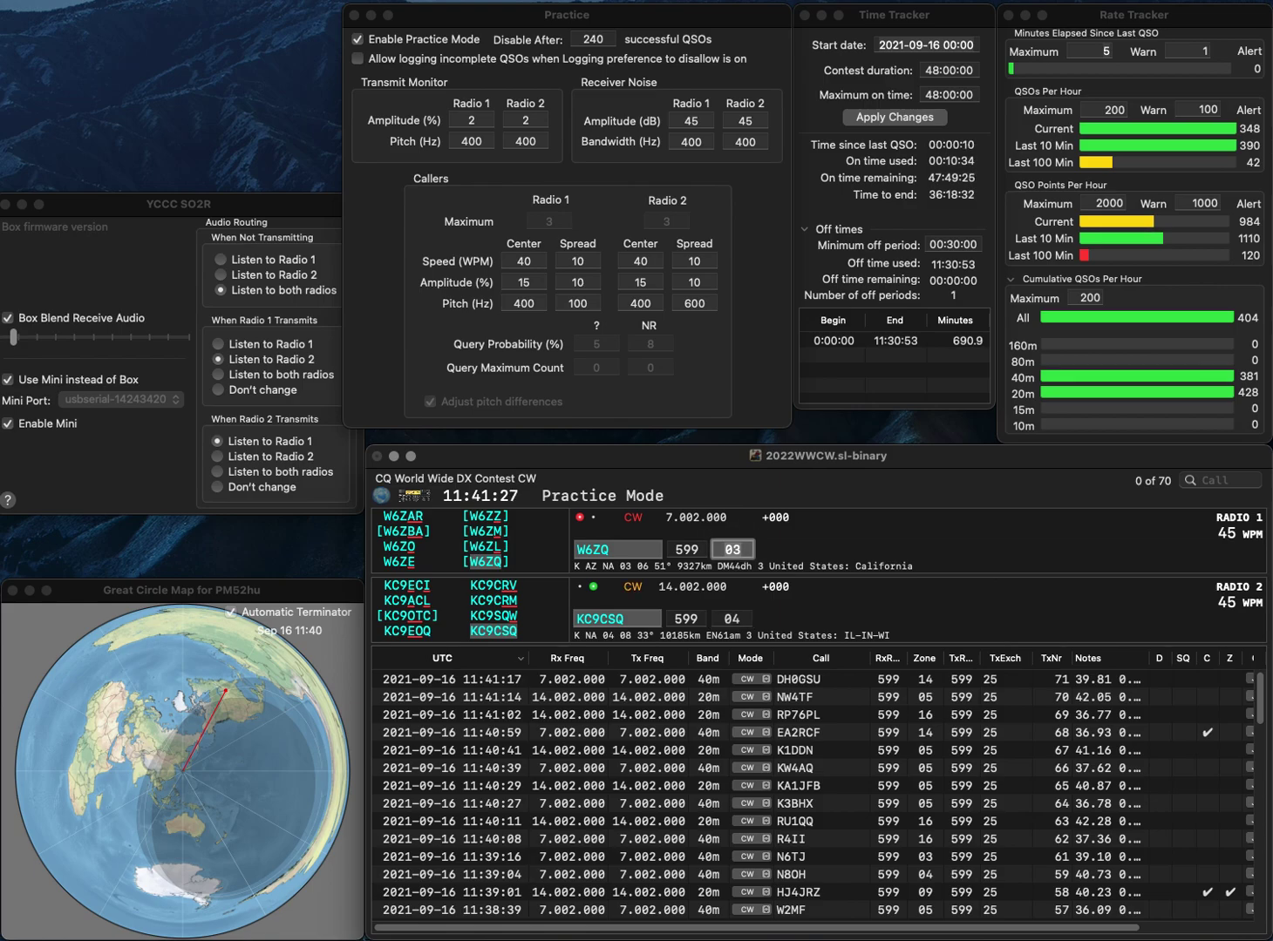
key(Return)
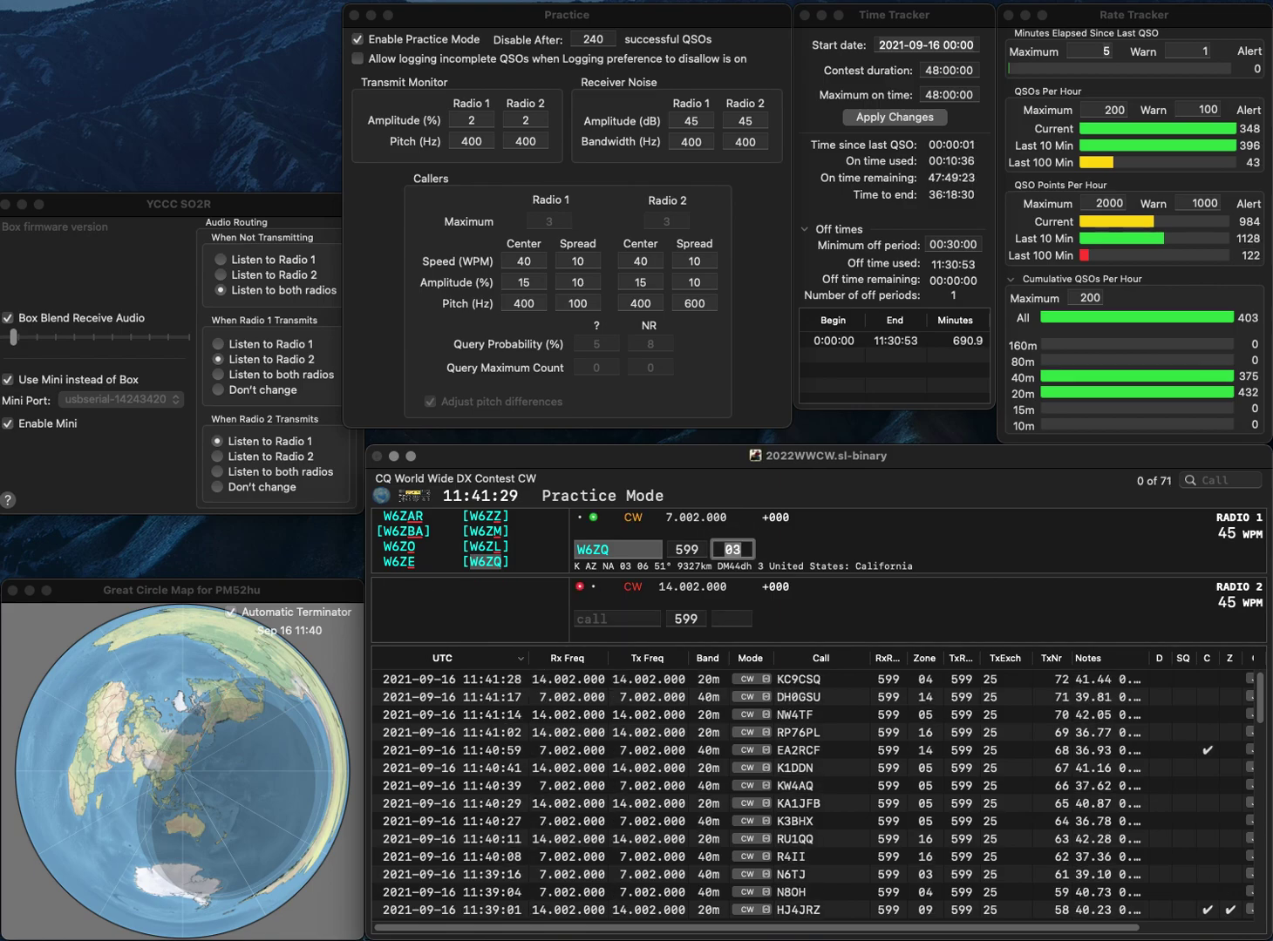
Query the partial call signs WRMT on Radio 2 and UK on Radio 1.
text(W)
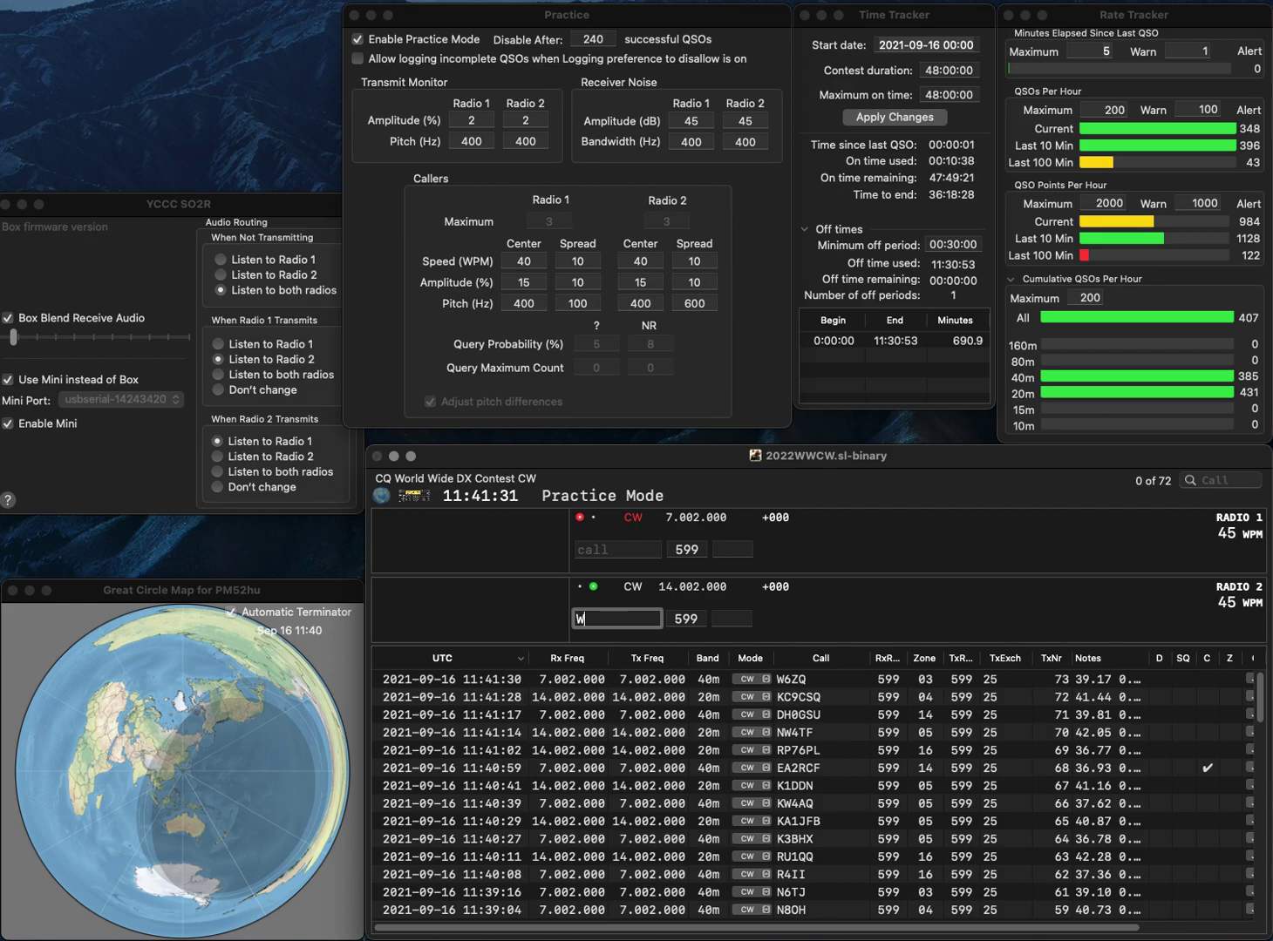
text(E)
key(BackSpace)
text(RMT)
key(Return)
text(UK)
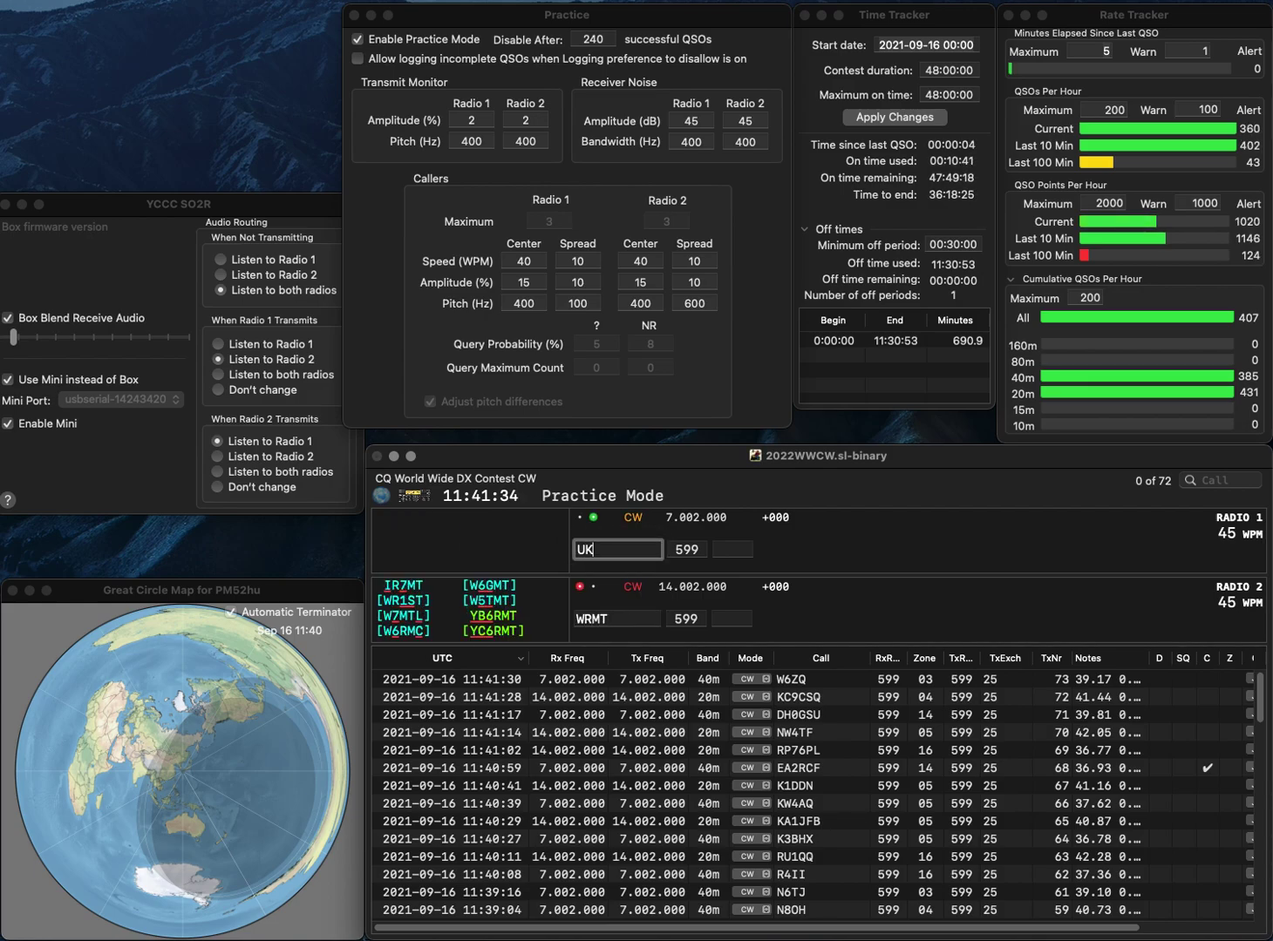
key(Return)
text(JE)
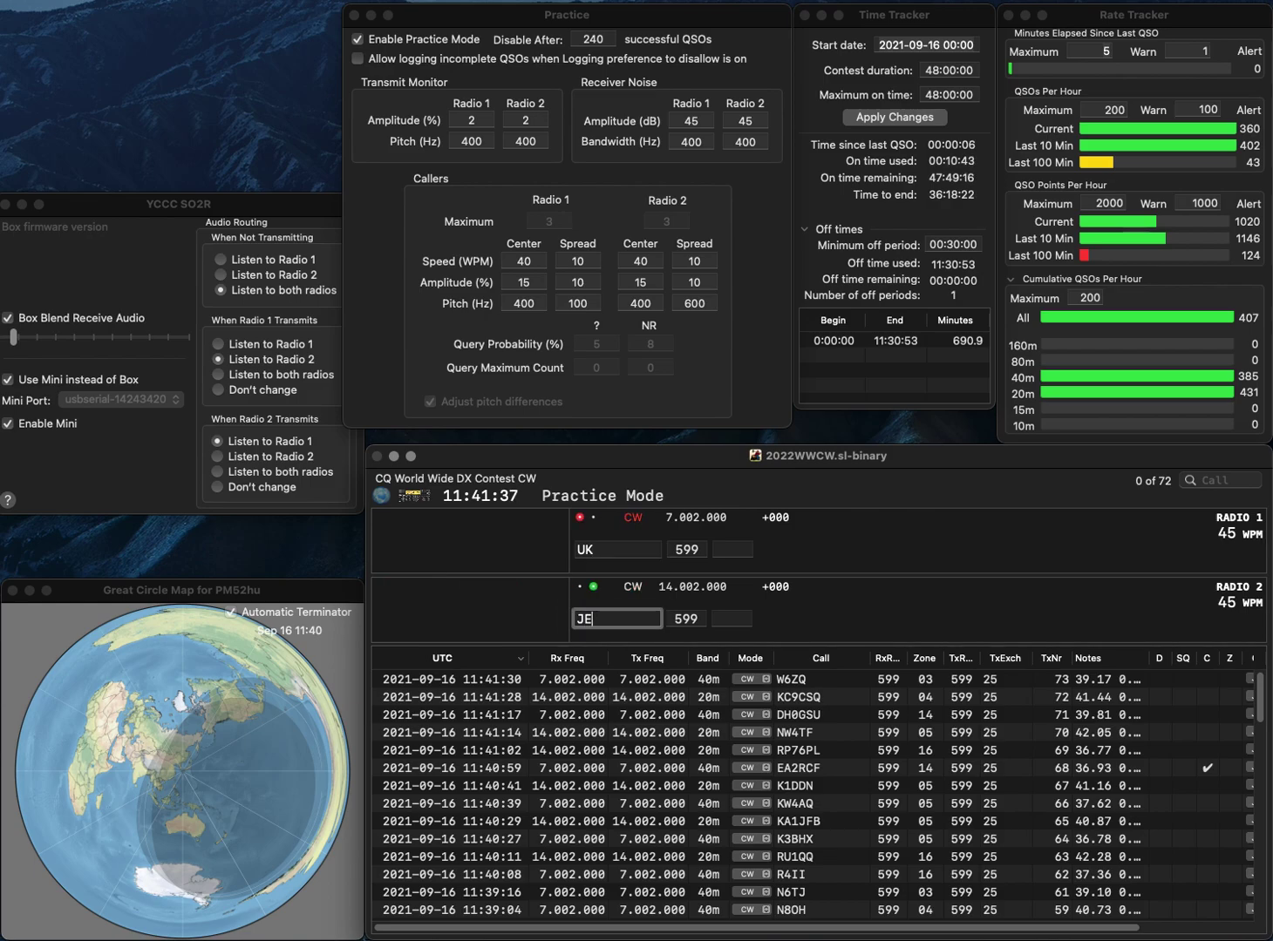
text(7R)
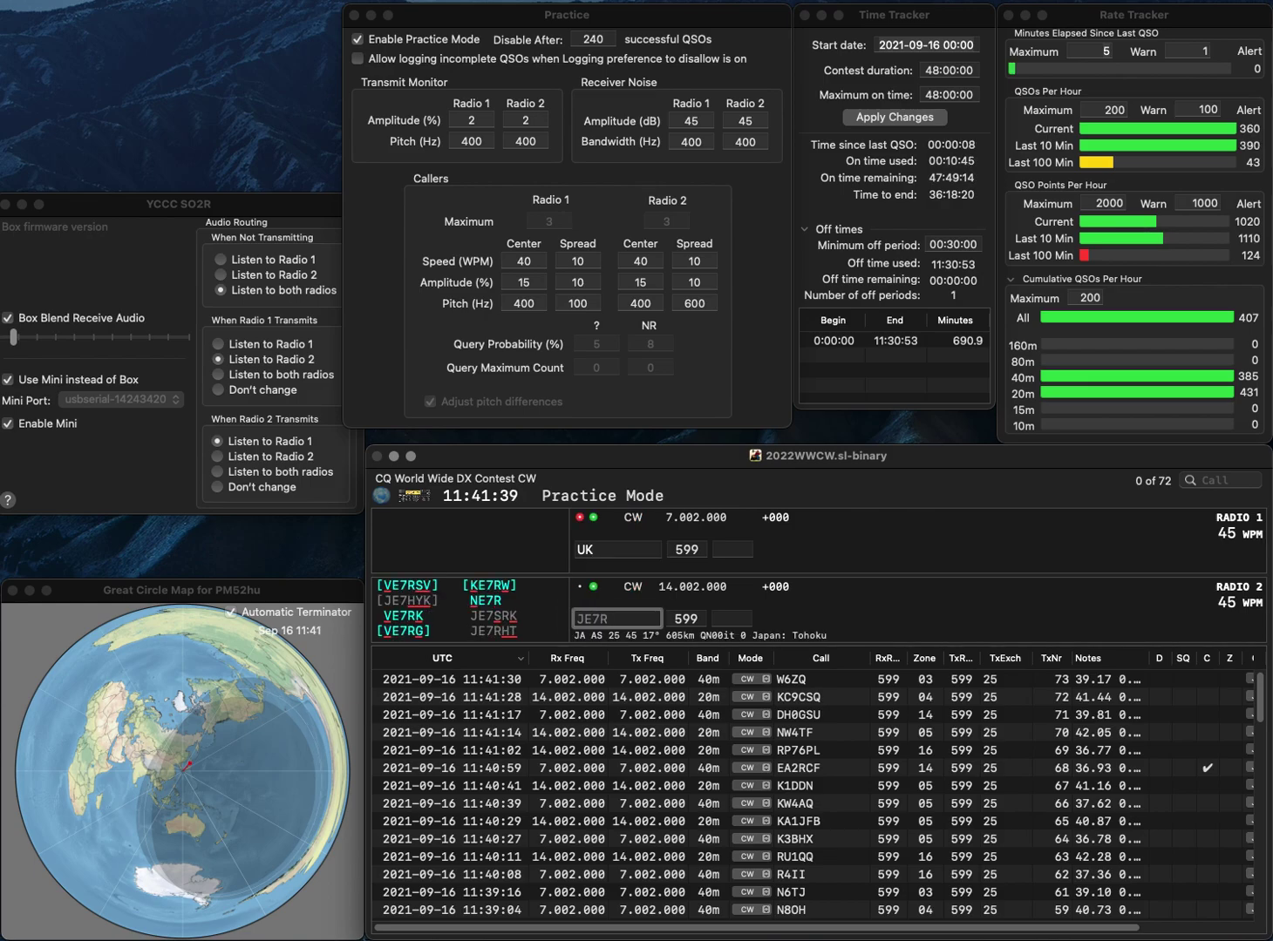
text(HT)
key(Return)
key(Escape)
text(4DK)
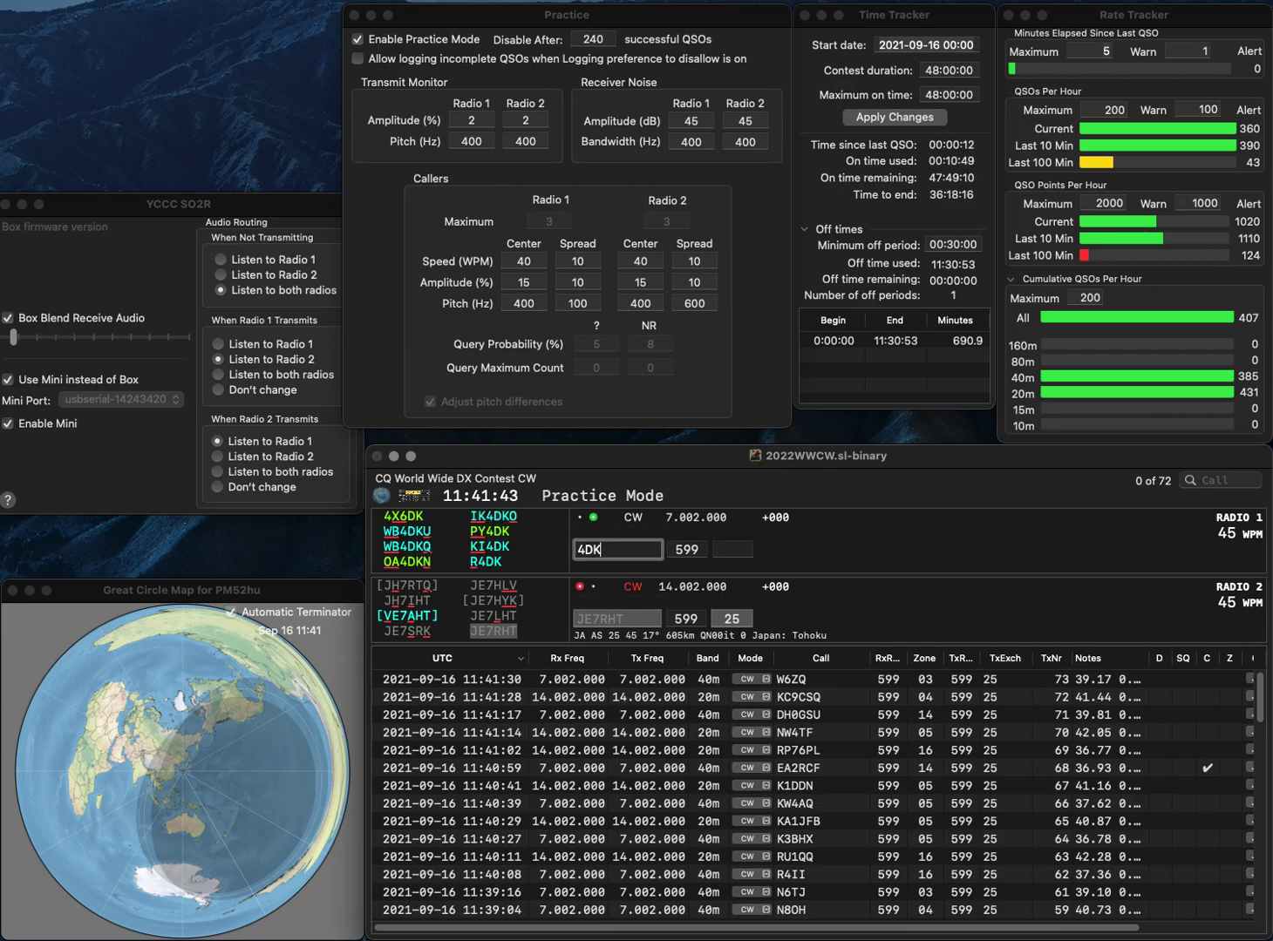
text(QWB)
key(Return)
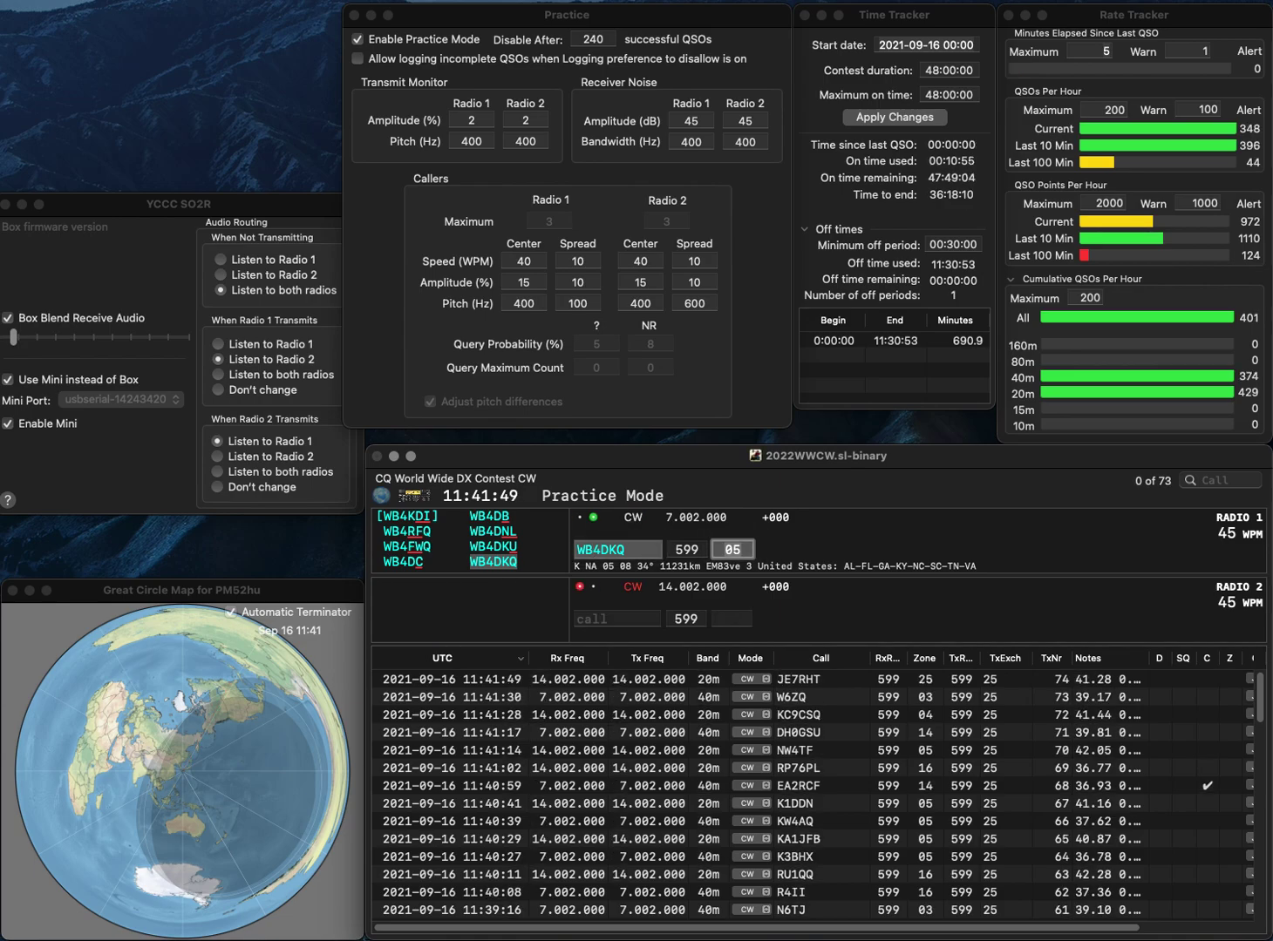
key(Return)
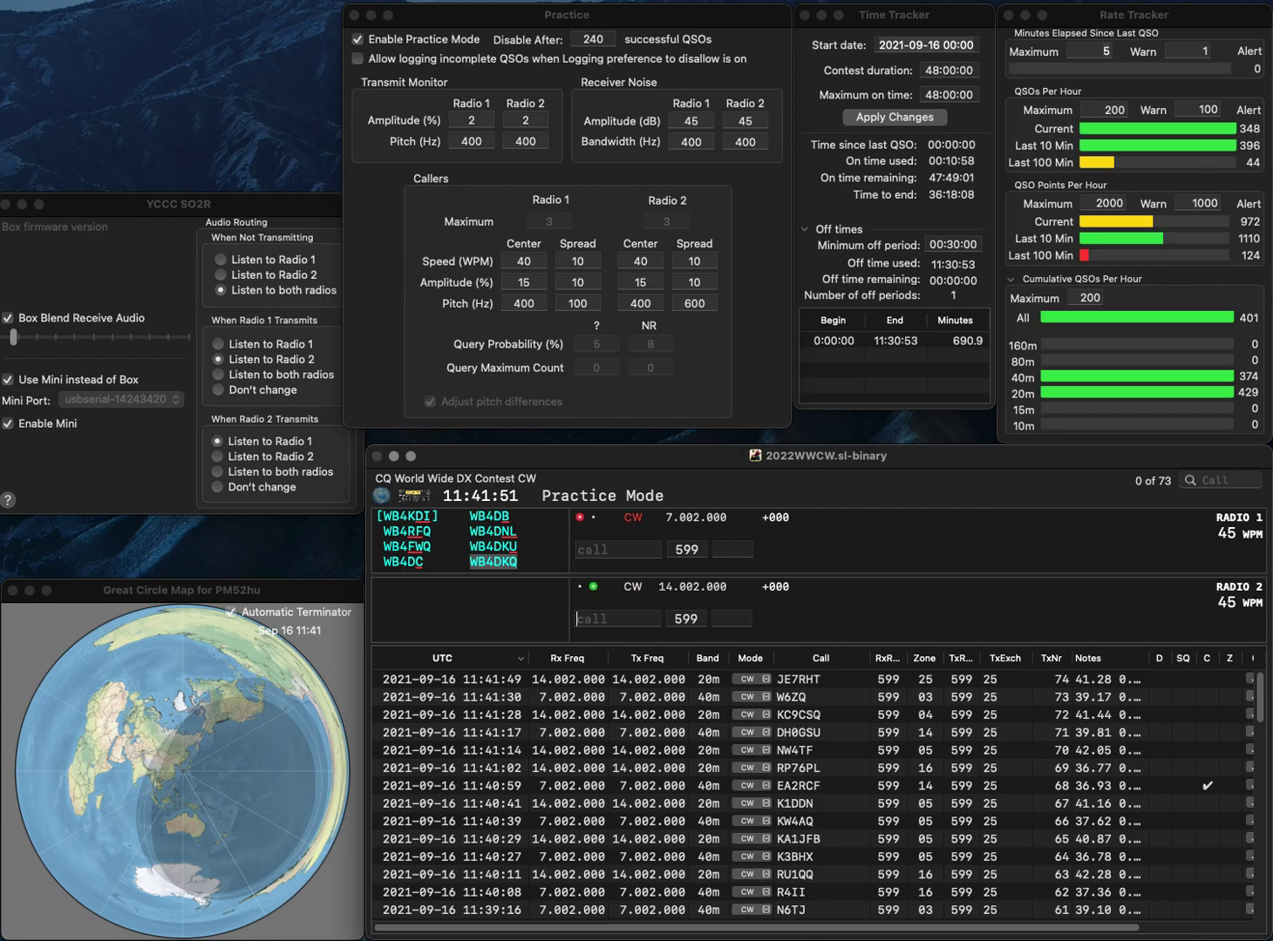
Query the partial call signs RP on Radio 2 and XJ on Radio 1.
text(W)
key(BackSpace)
text(RP)
key(Return)
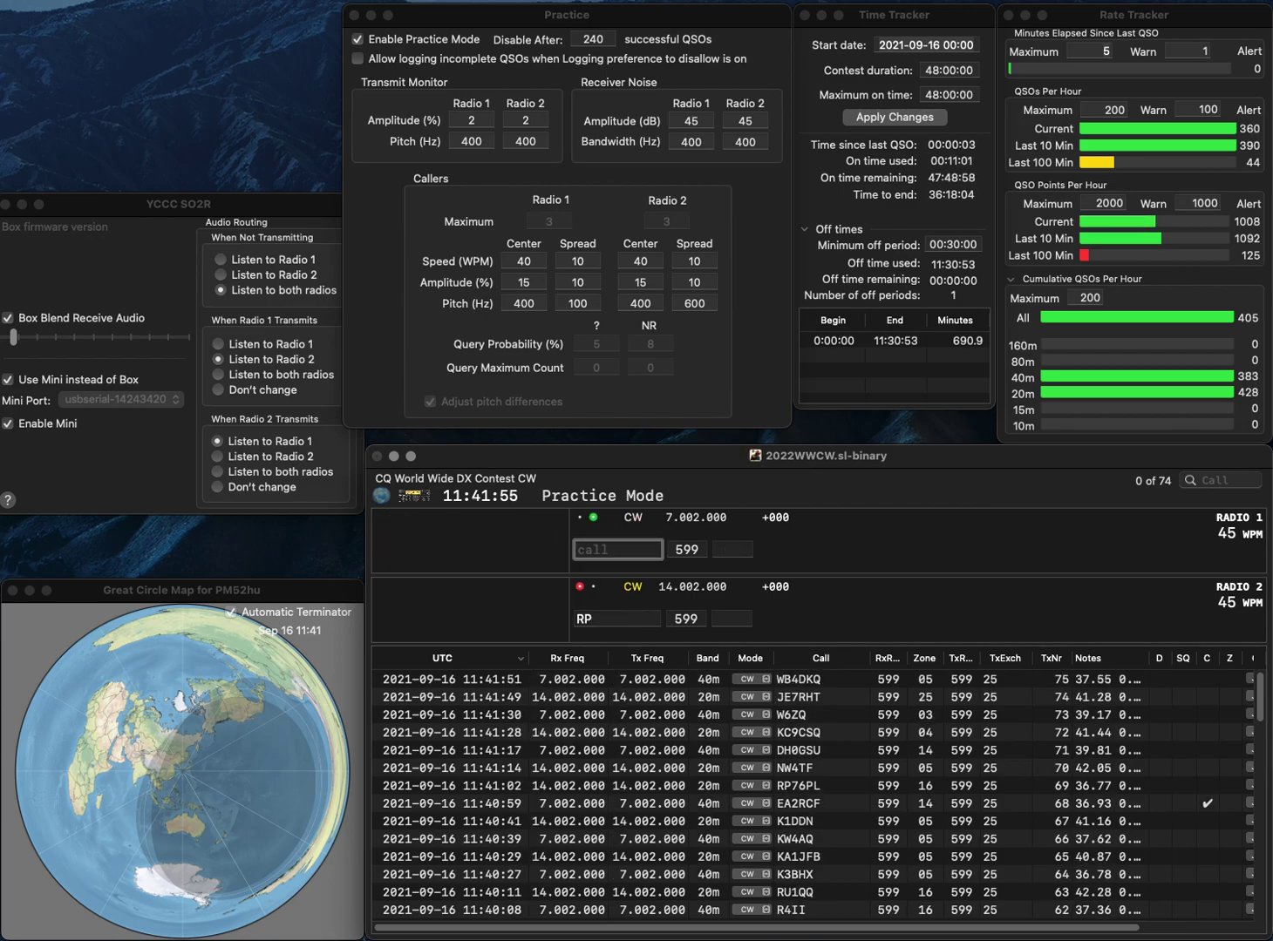
text(XJ)
key(Return)
key(BackSpace)
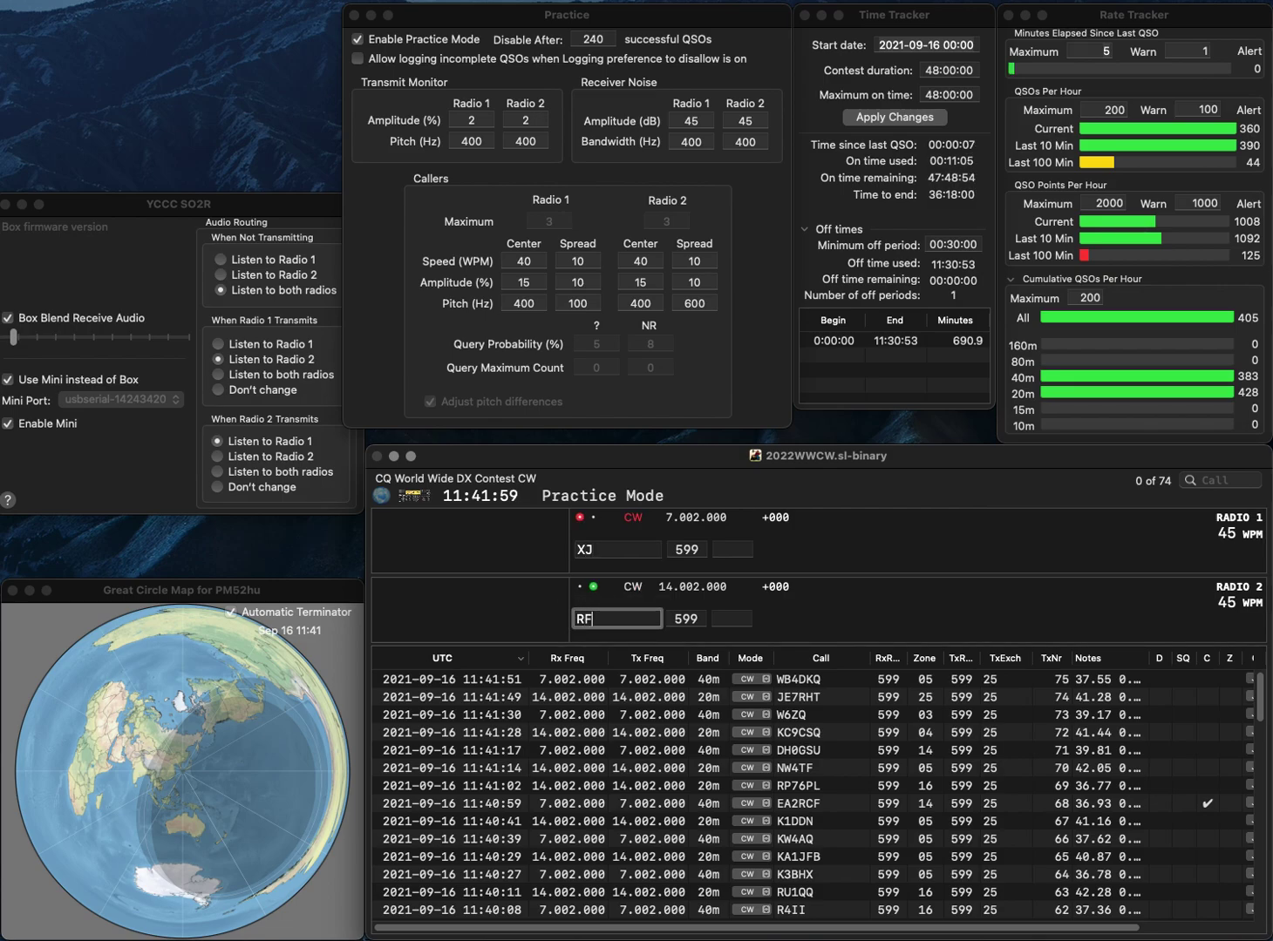
text(FB)
key(super+Left)
text(P)
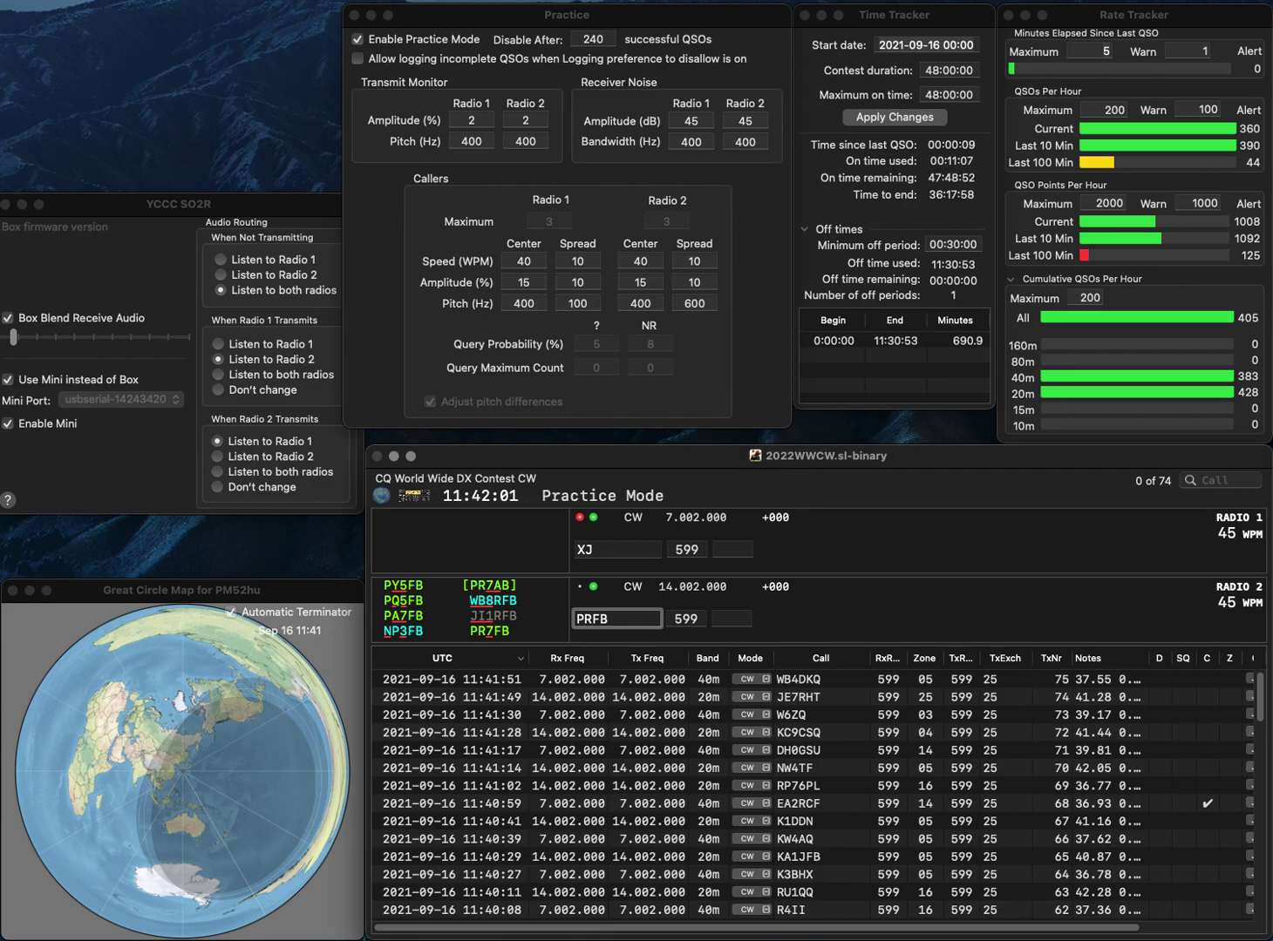
key(Right)
text(7)
key(Return)
text(W4VTX)
key(Return)
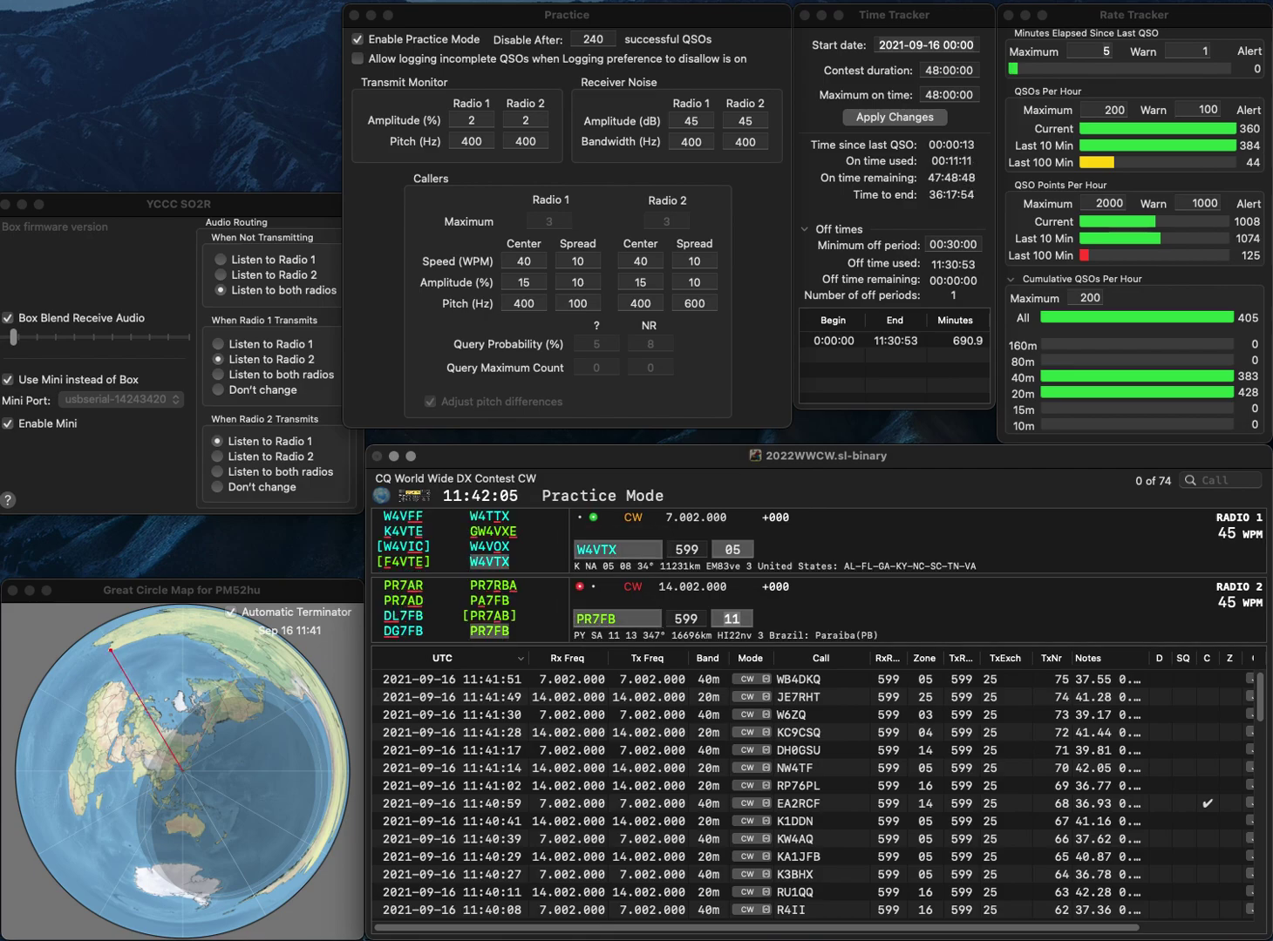
key(space)
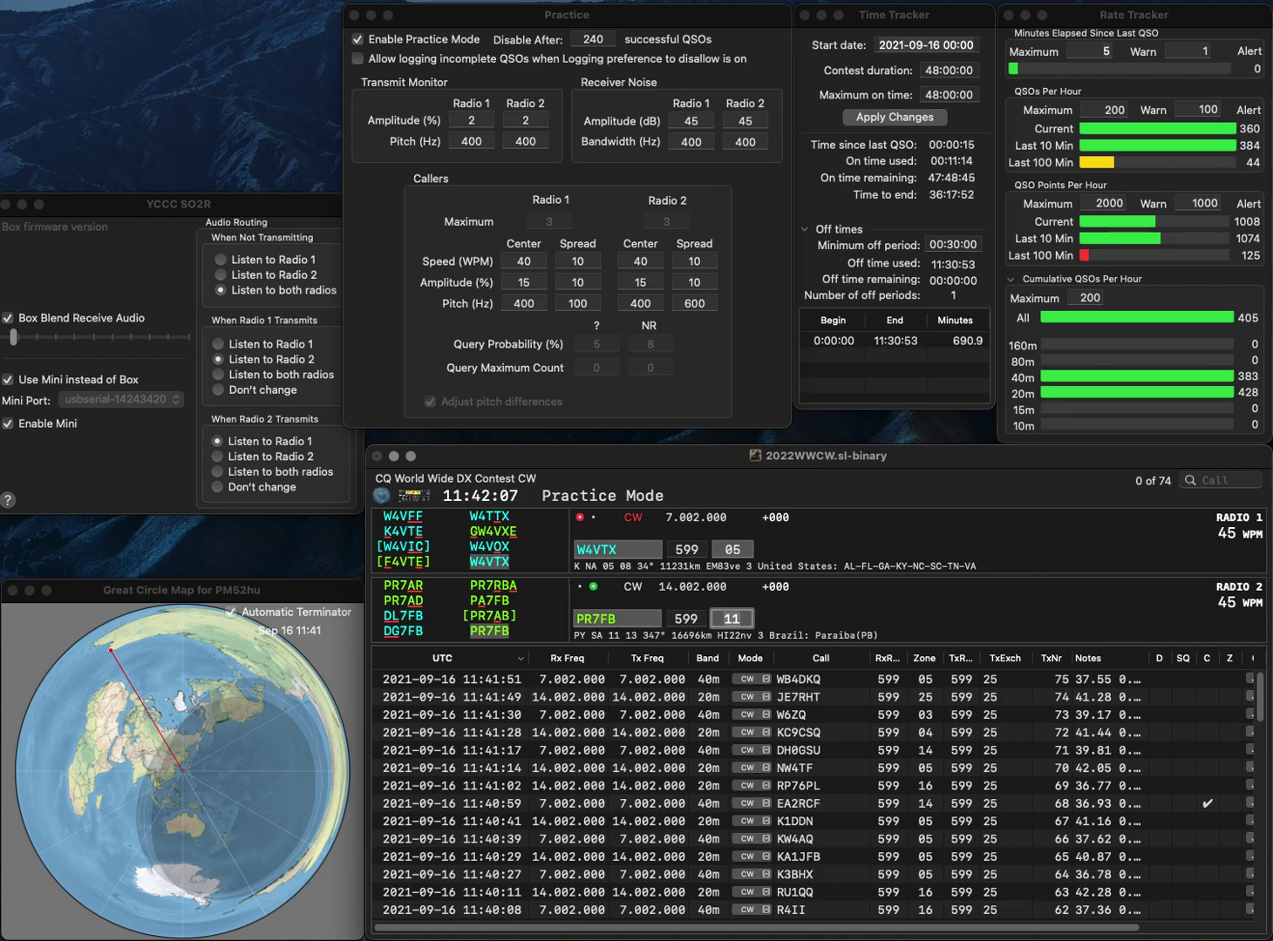
key(Return)
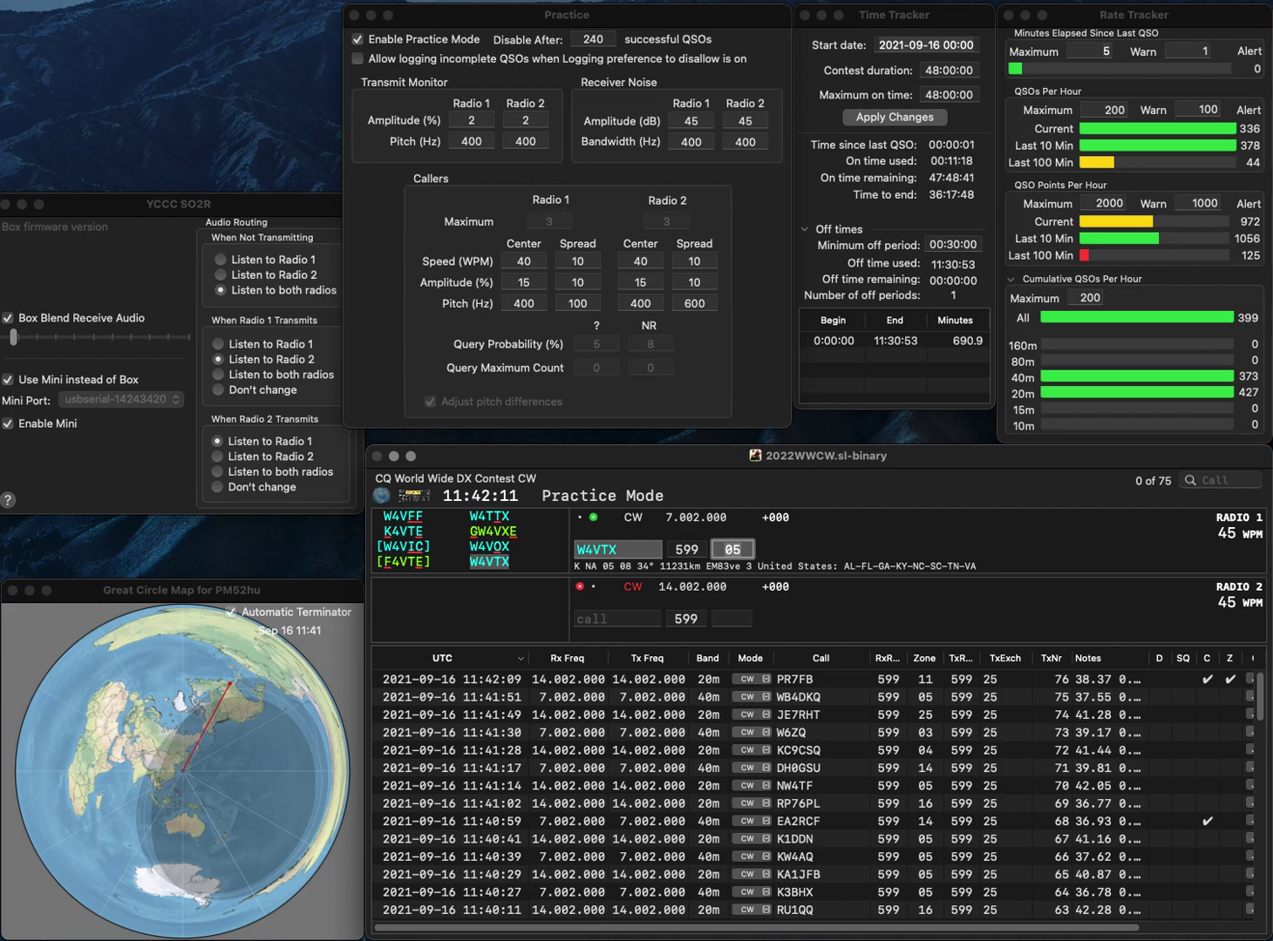
key(Return)
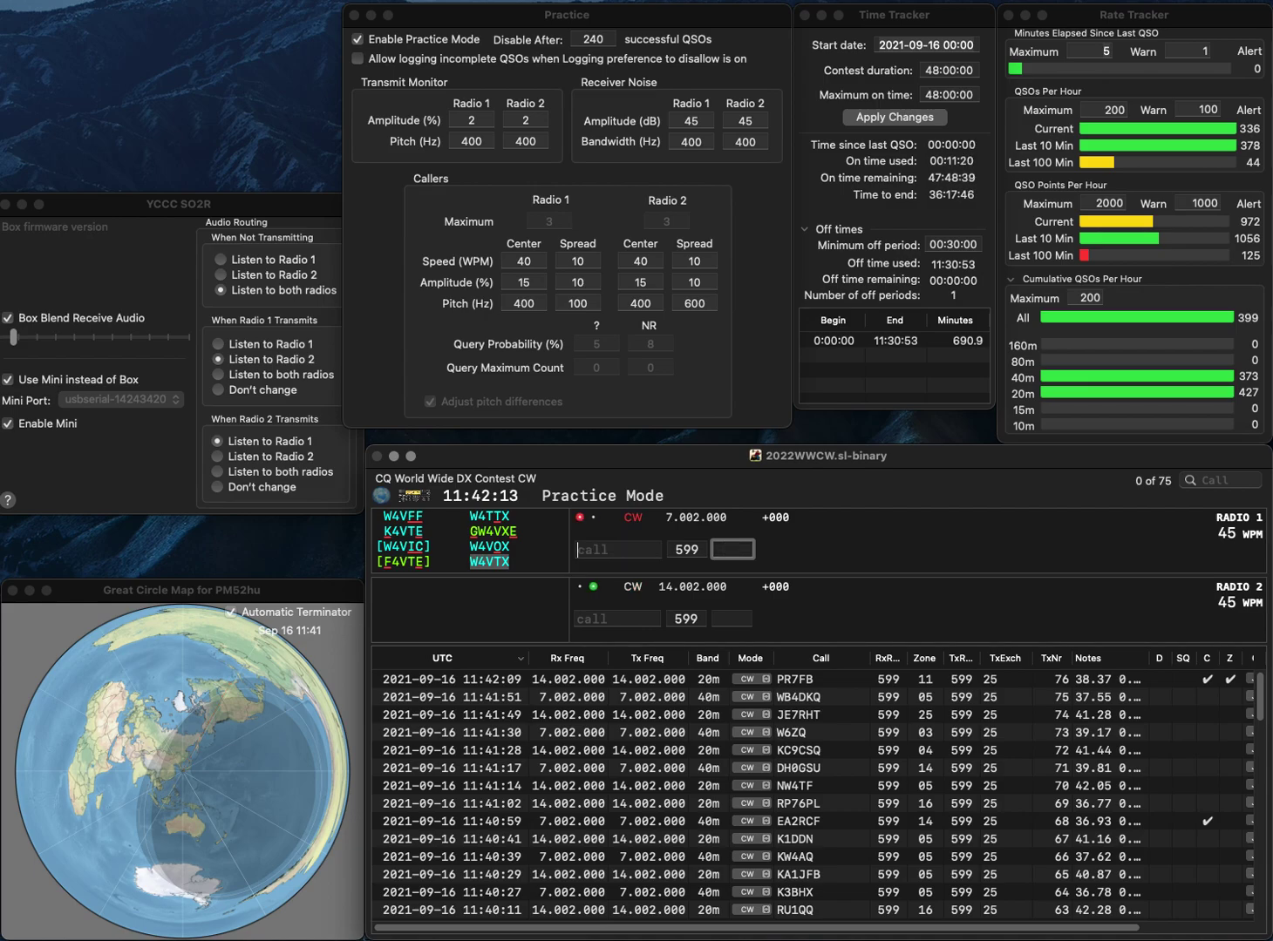
text(PA5A)
key(BackSpace)
text(W)
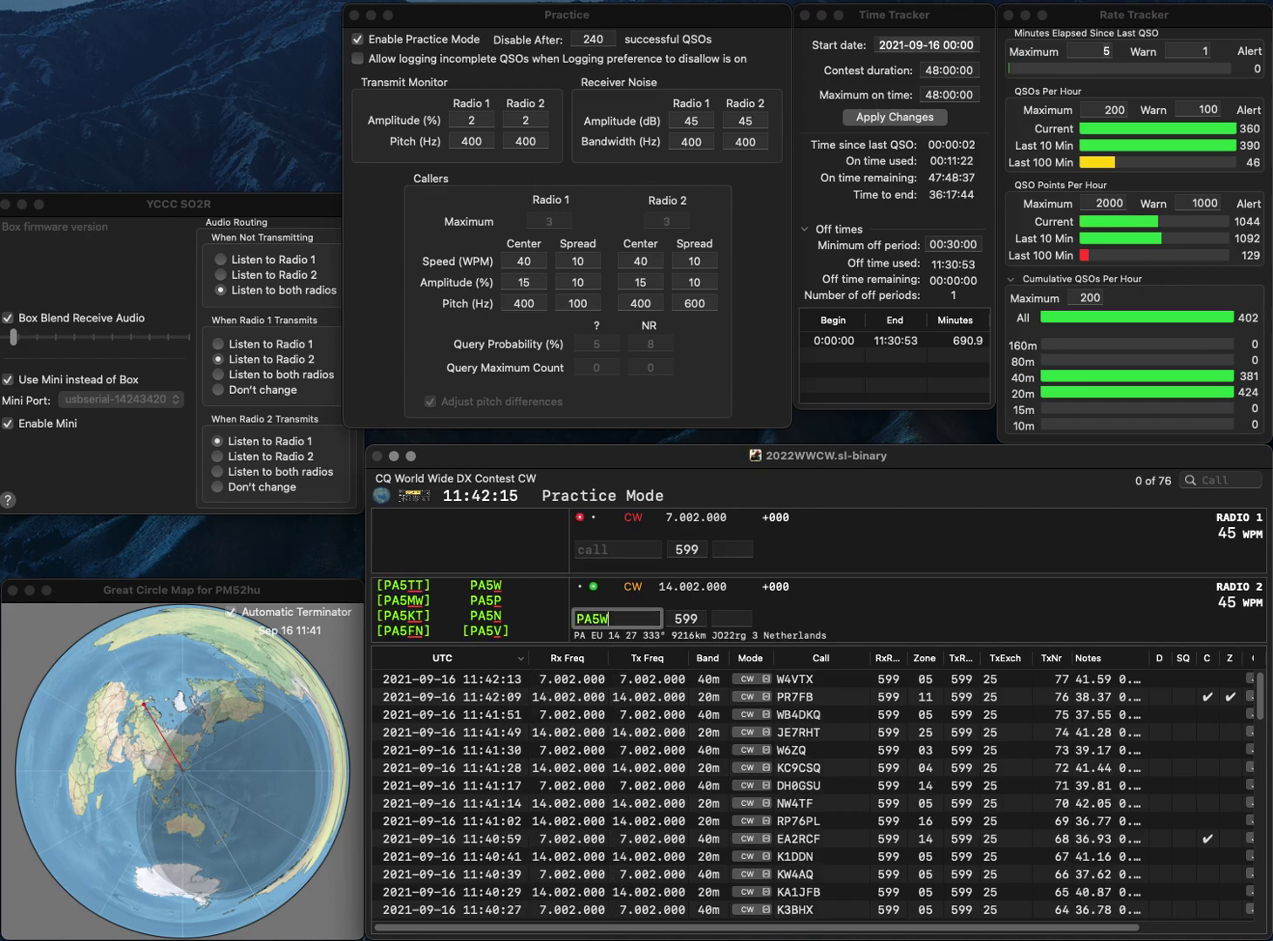
key(Return)
text(JA)
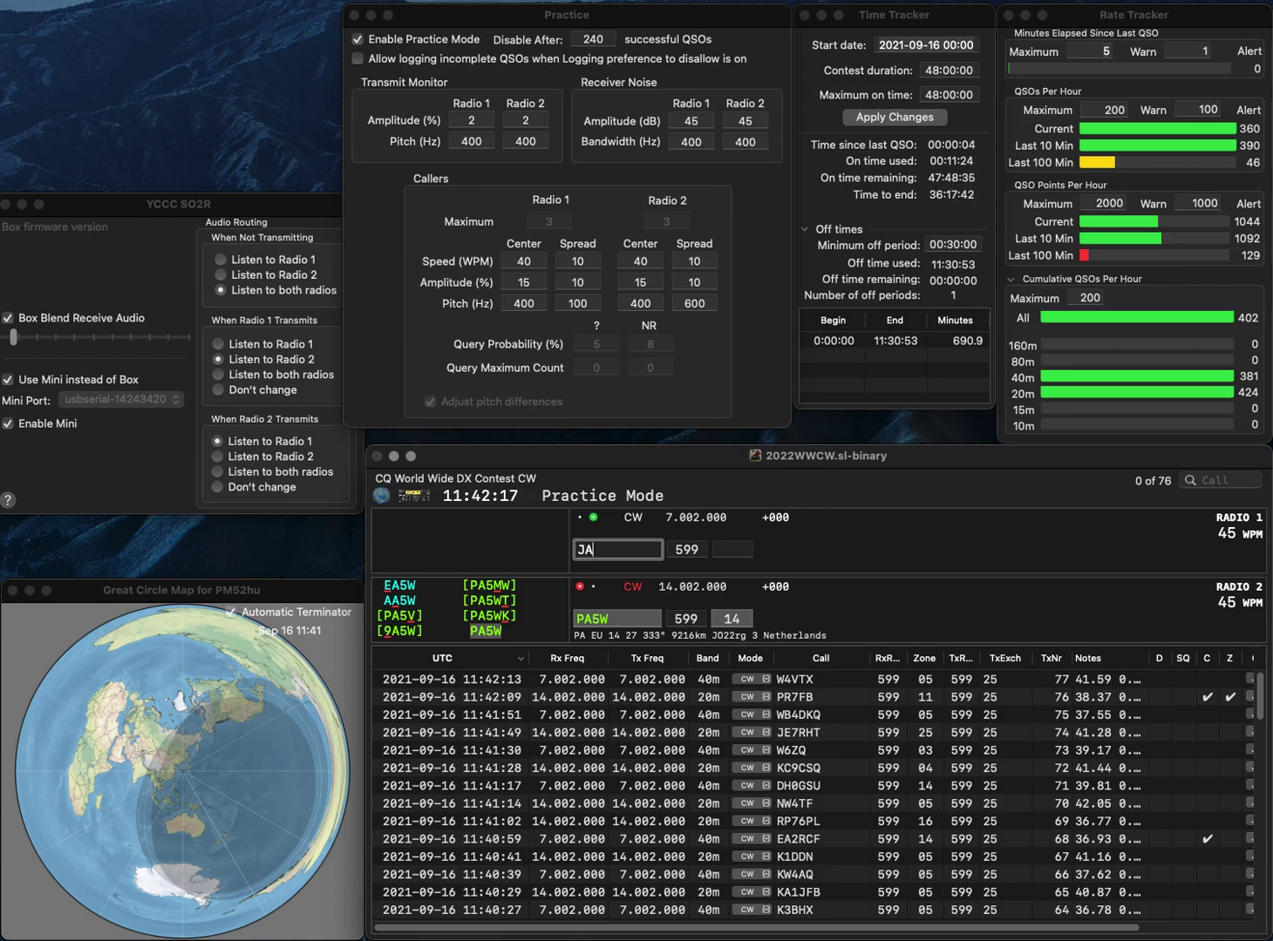
text(9LJS)
key(Return)
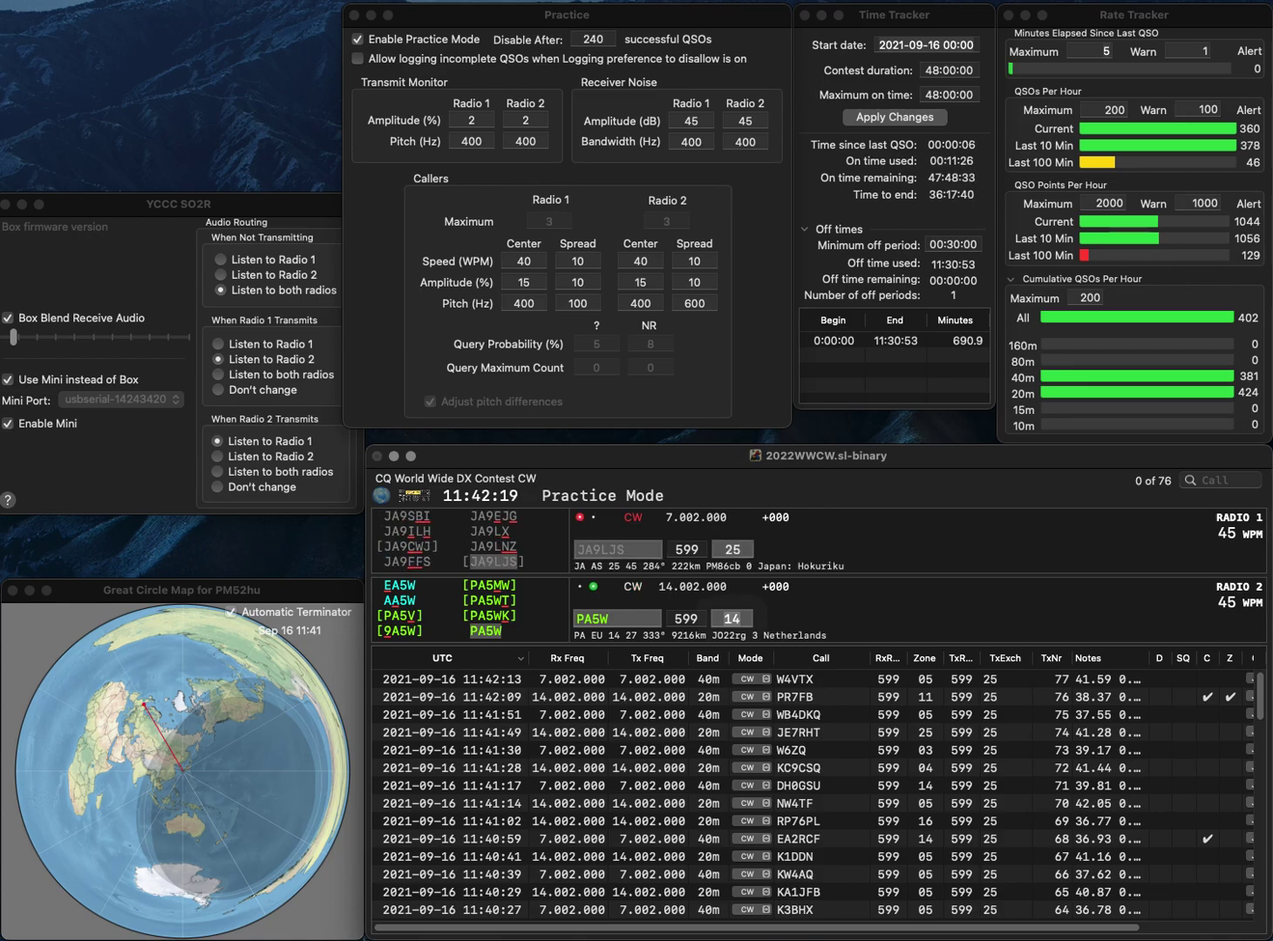
key(Return)
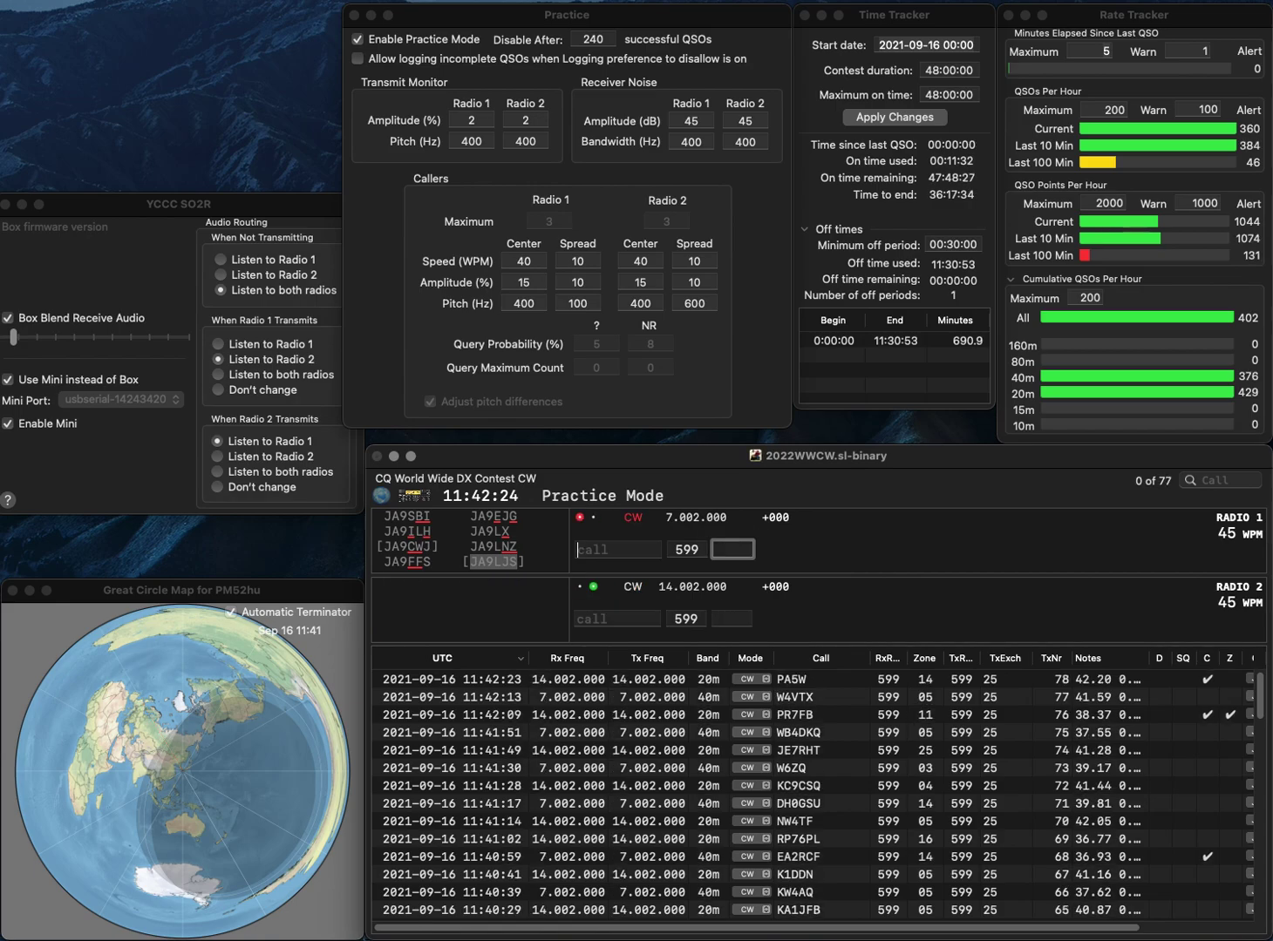
Query the partial call sign YE on Radio 2 and answer JA2EO on Radio 1.
text(YE)
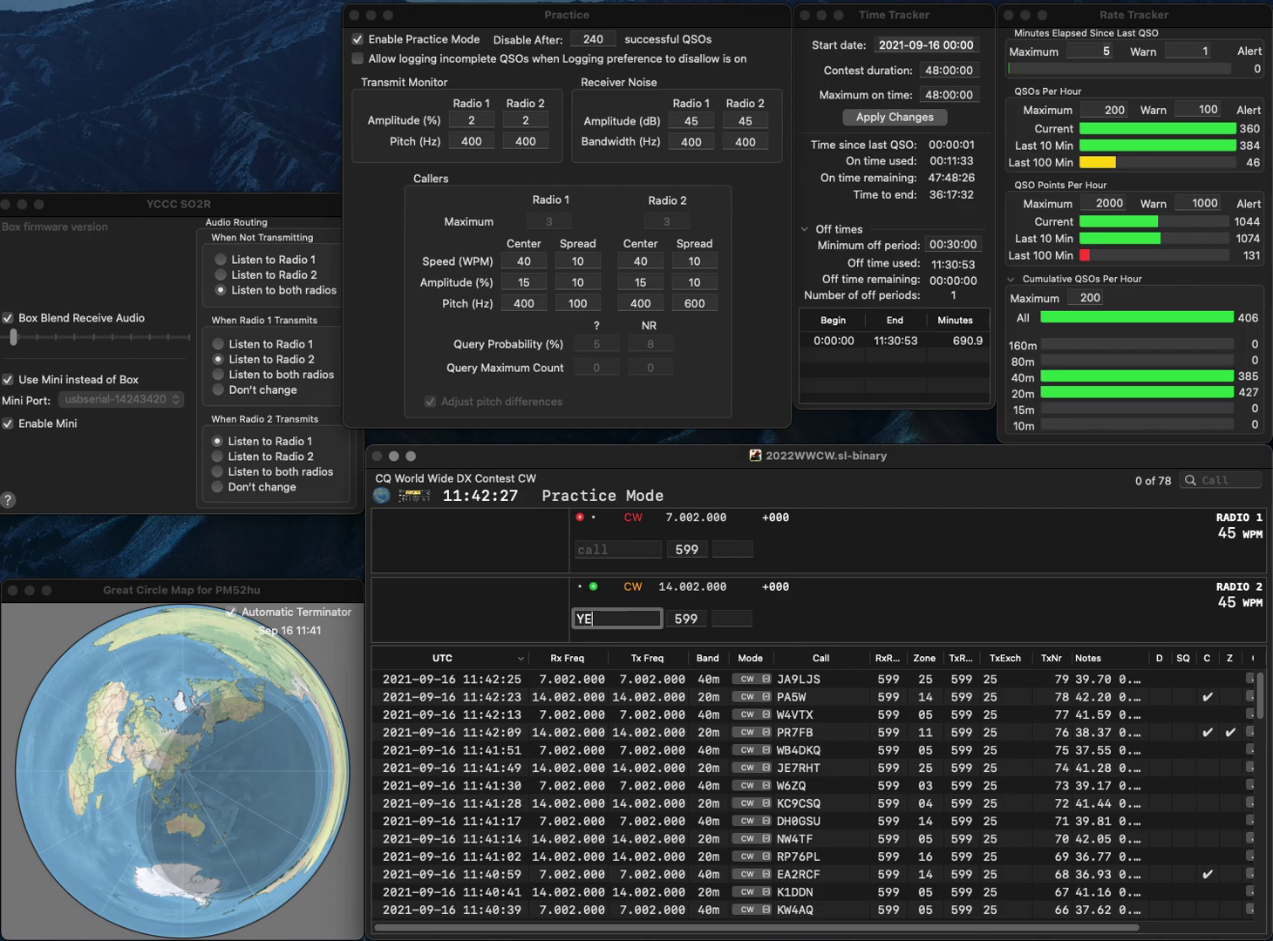
key(grave)
text(JA2)
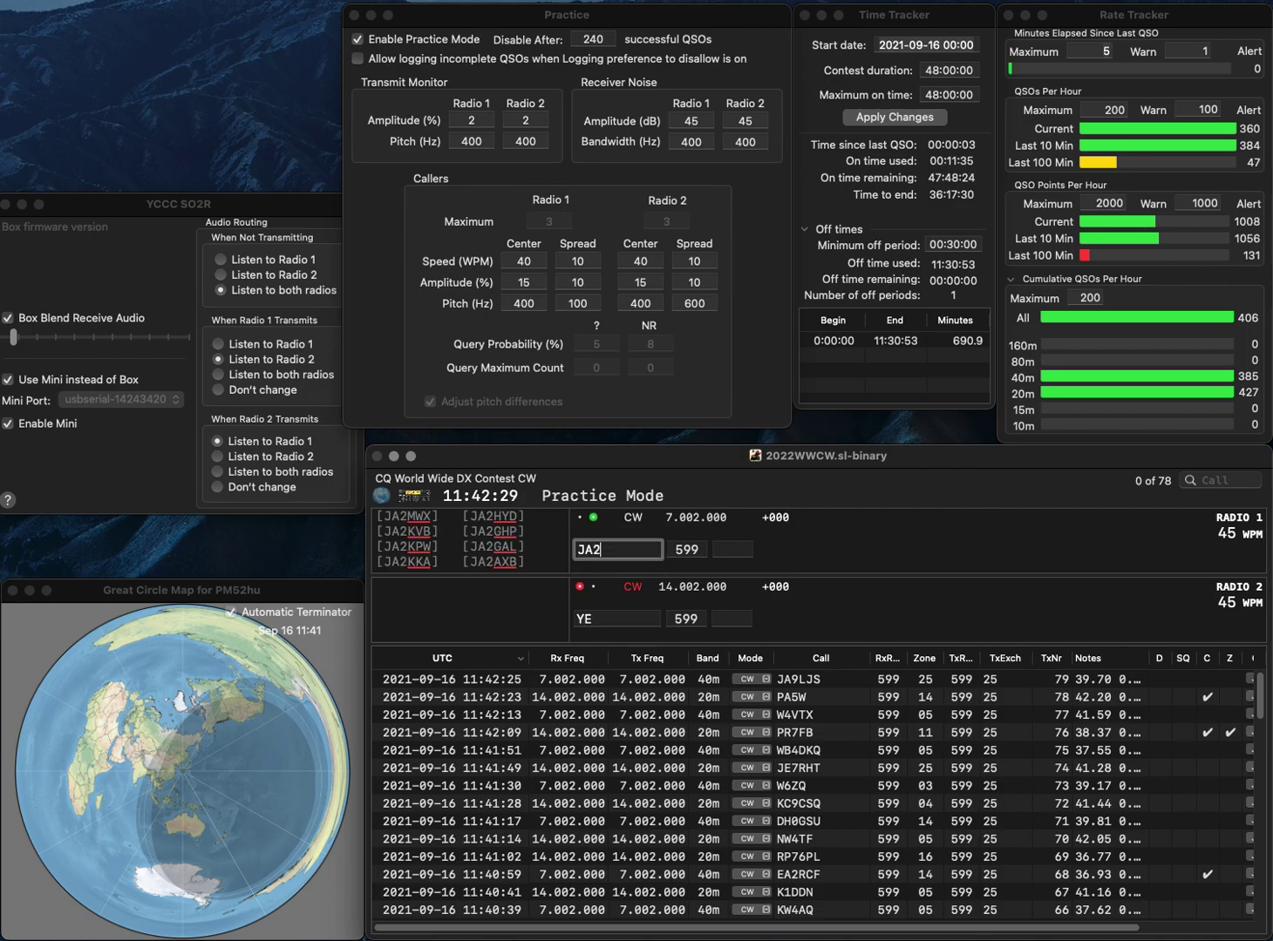
text(EO)
key(Return)
key(grave)
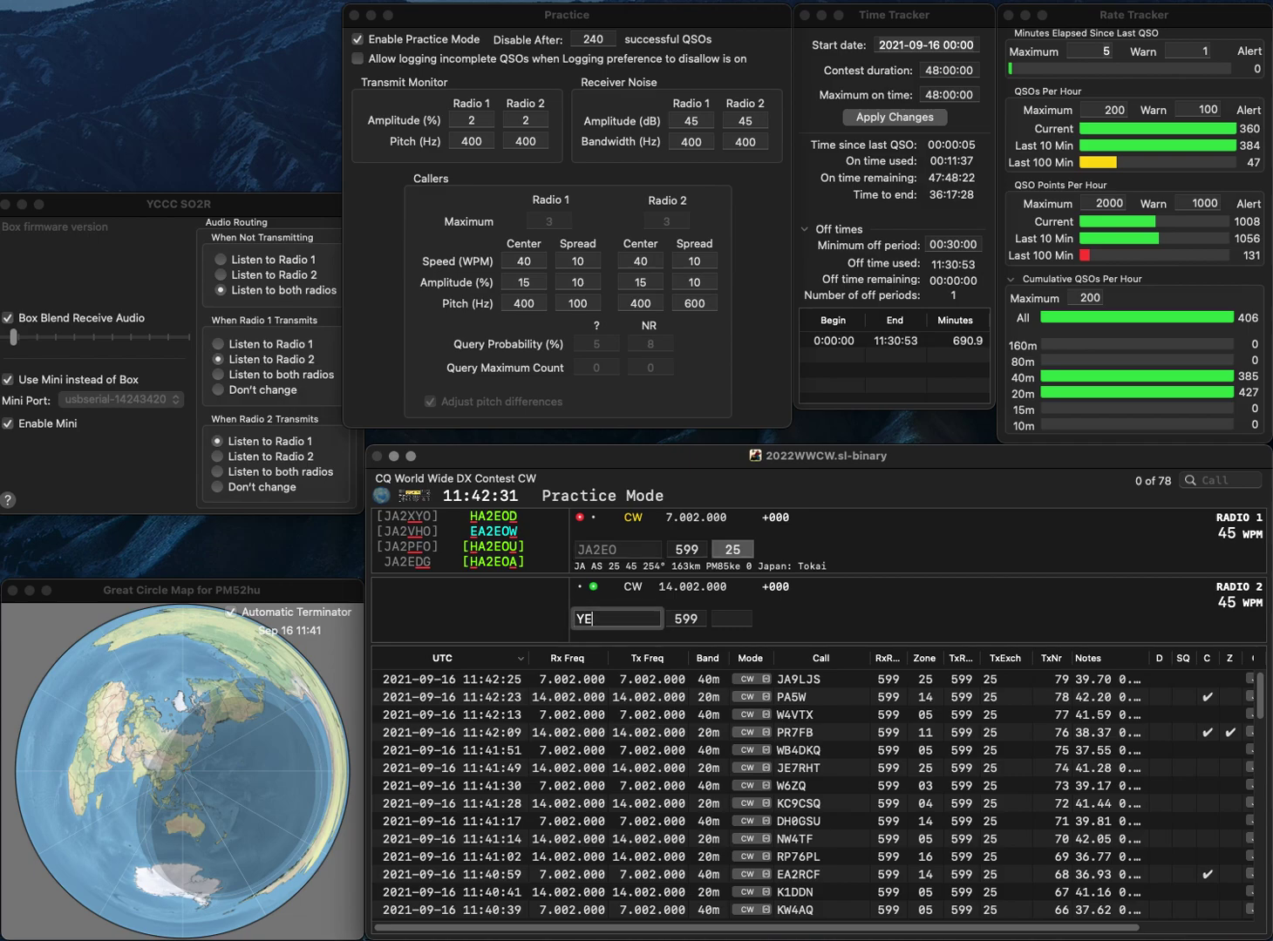
Complete the Radio 2 call sign as YE3AA and send the exchange.
text(3AA)
key(Return)
key(grave)
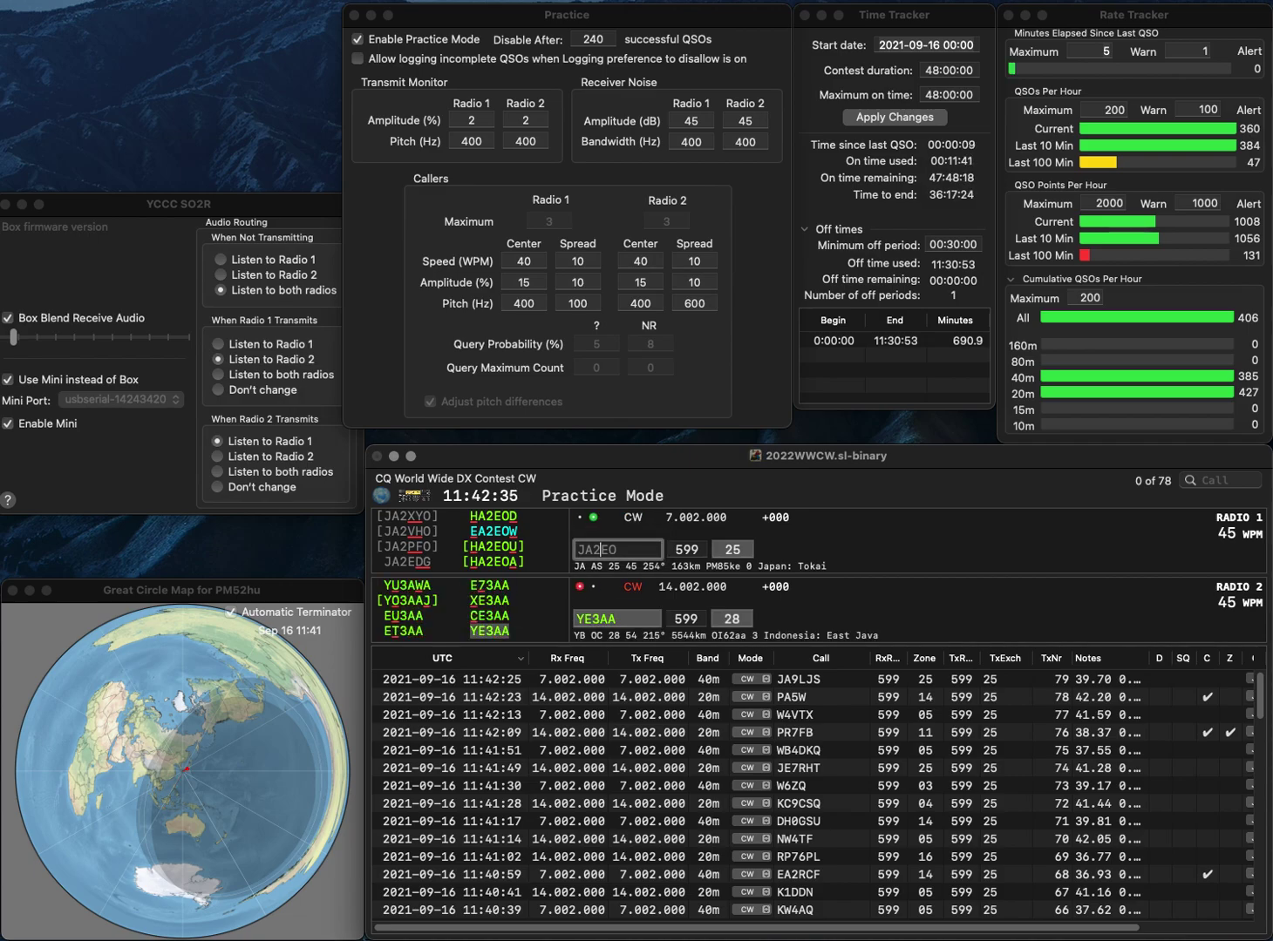
key(BackSpace)
text(1)
key(Right)
key(Right)
text(G)
key(grave)
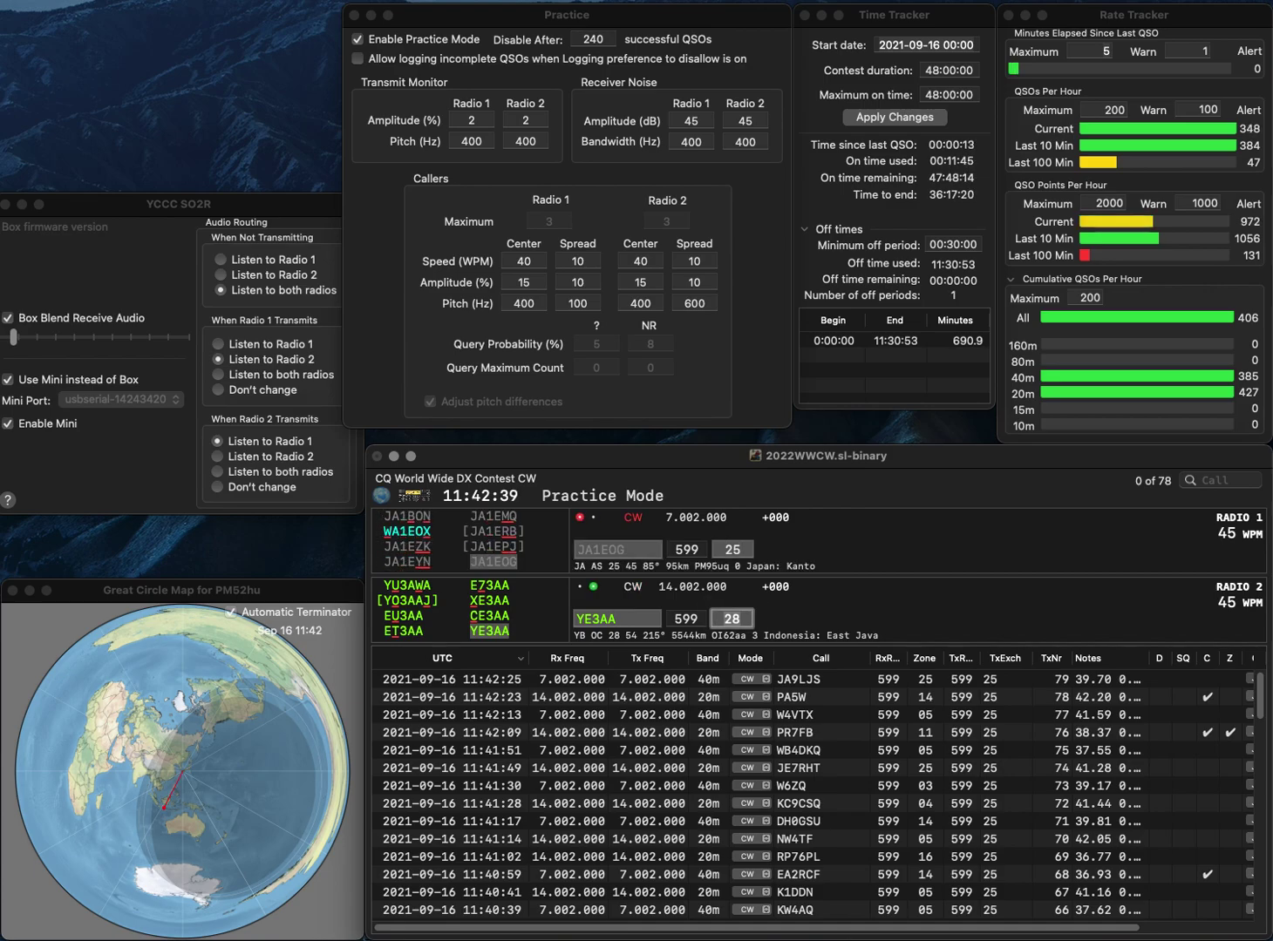
key(Return)
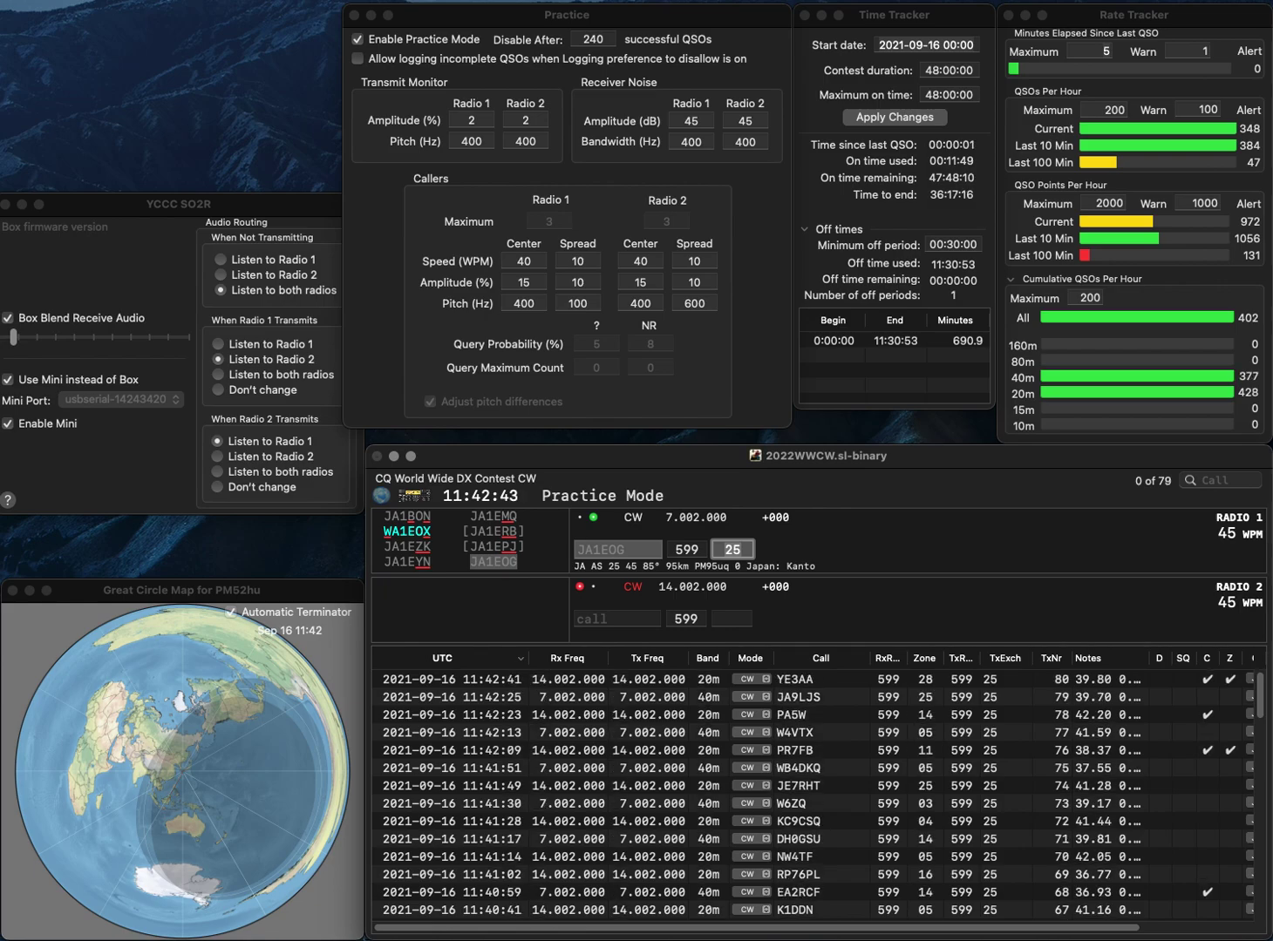
key(Return)
Query the partial call sign JG1 on Radio 2 and answer W4D on Radio 1.
text(JG1)
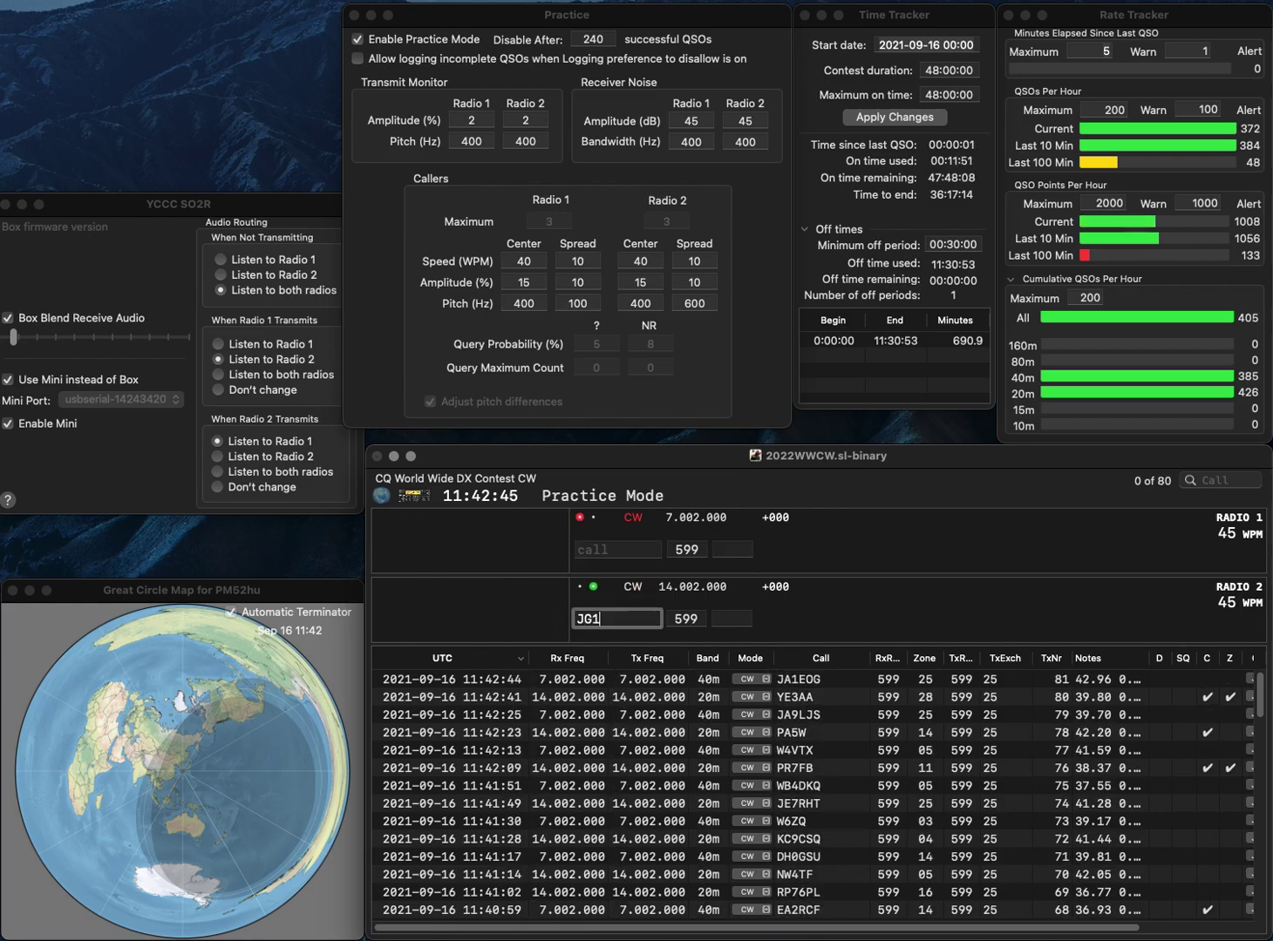
key(Return)
text(W4D)
key(Return)
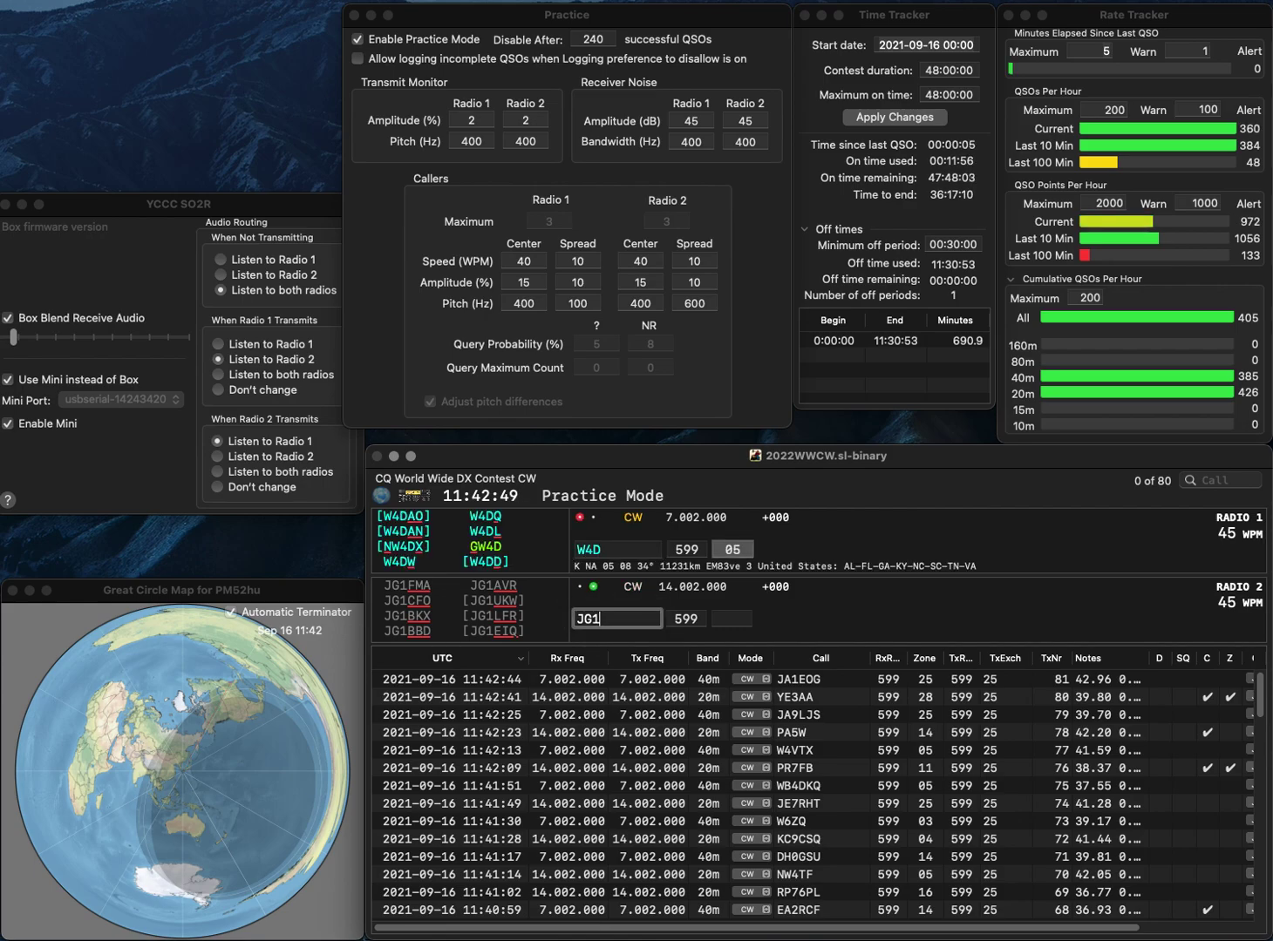
text(UKW)
key(Return)
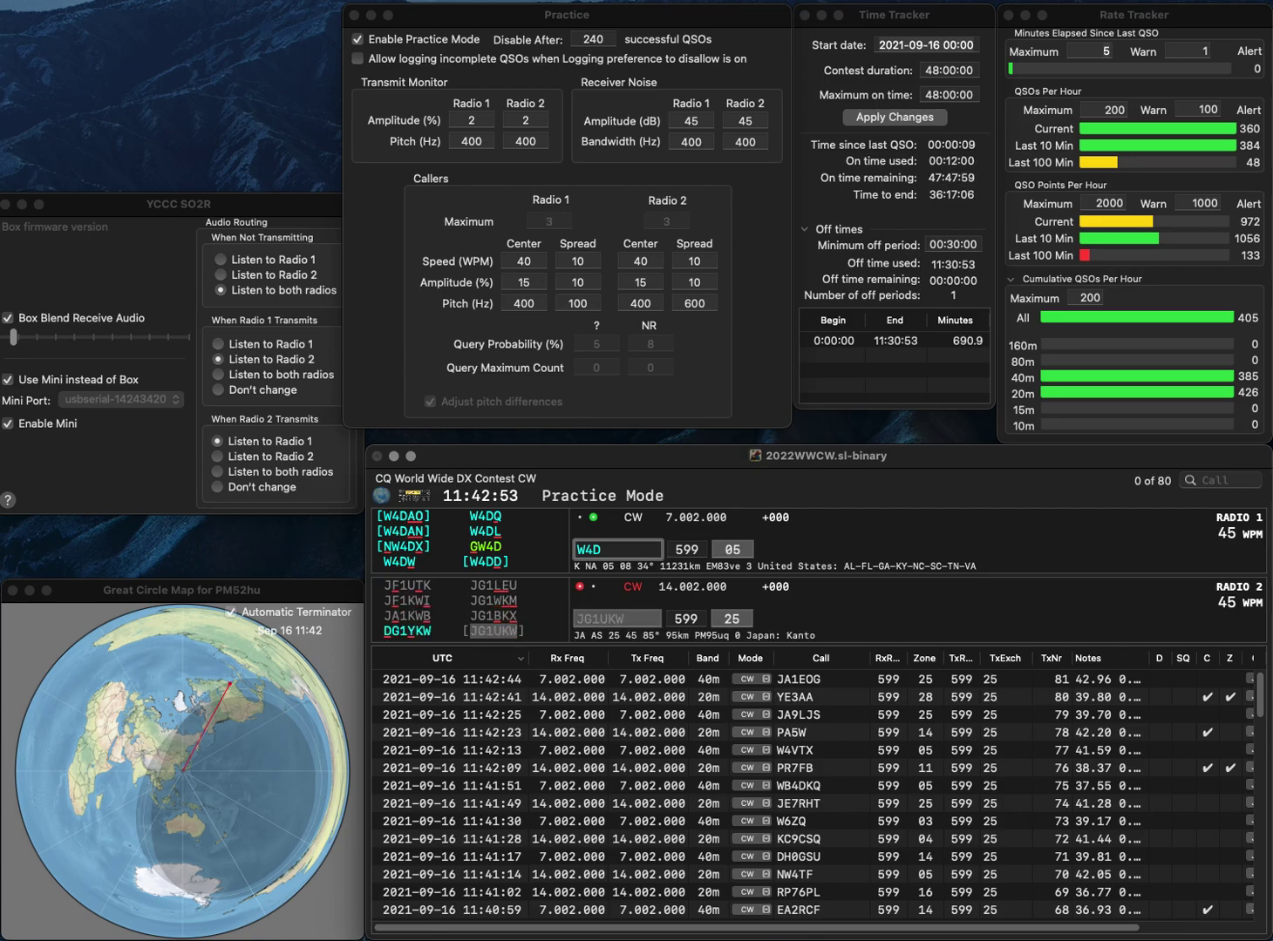
text(L)
key(Return)
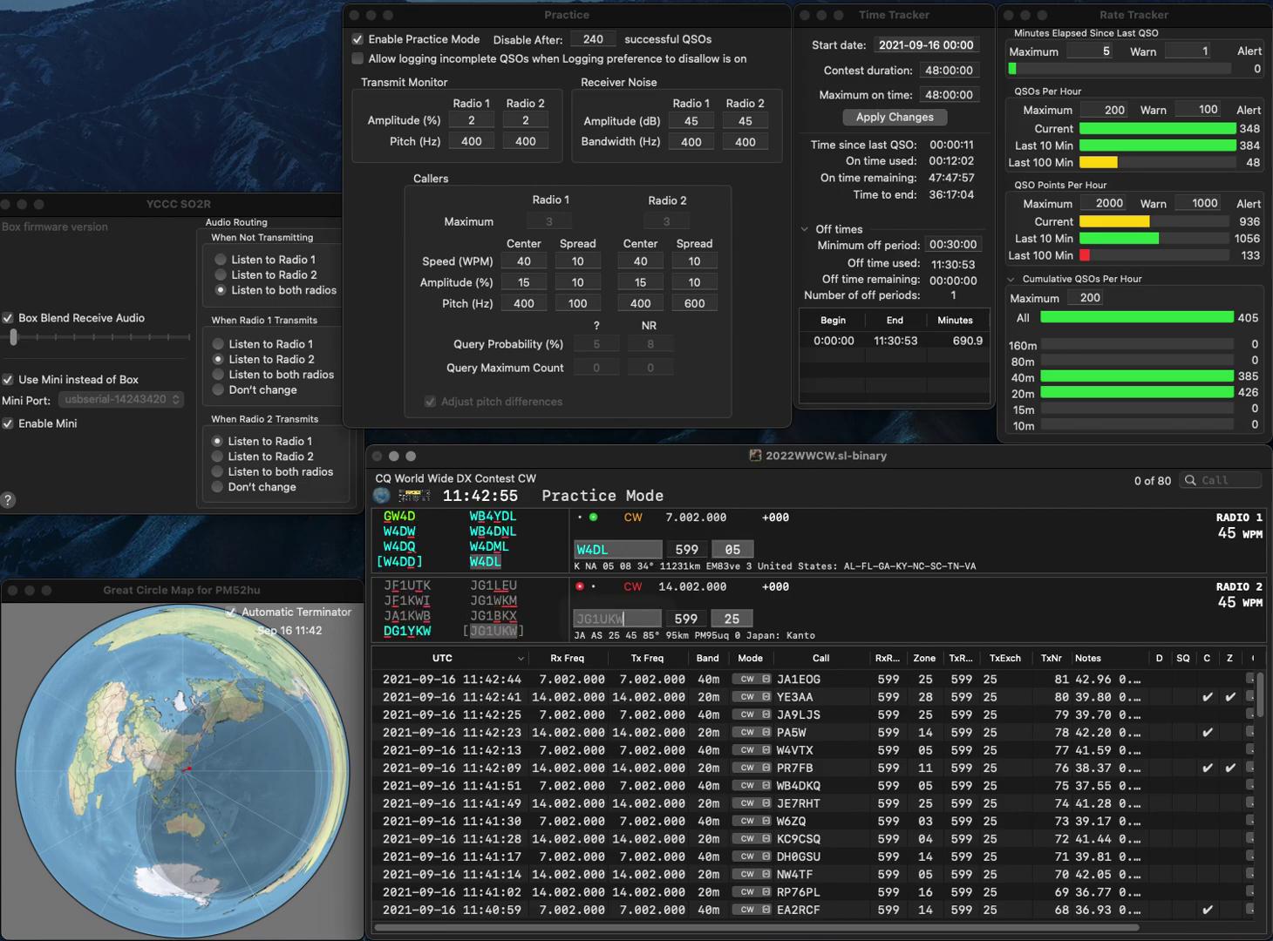
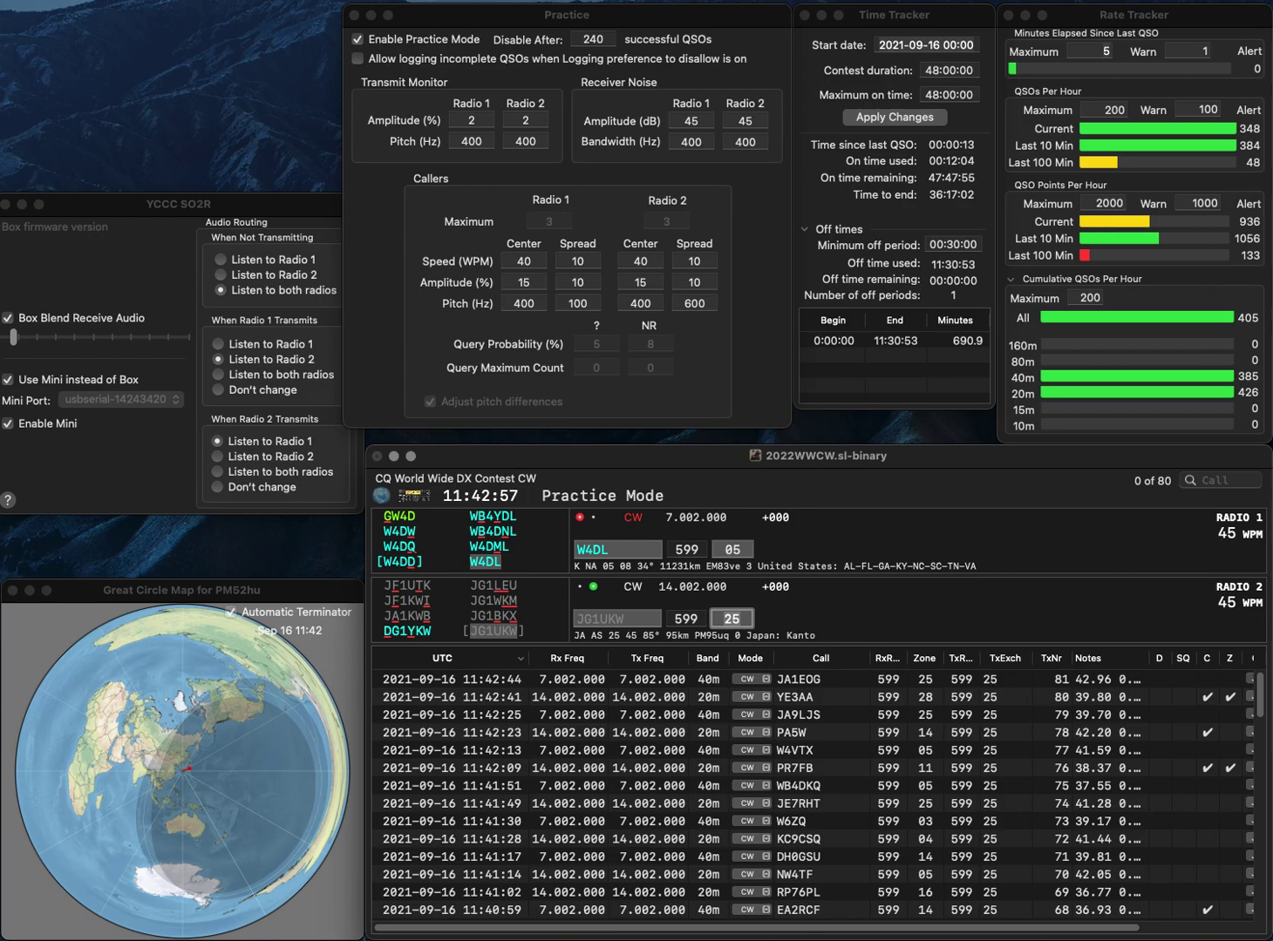
key(Return)
key(space)
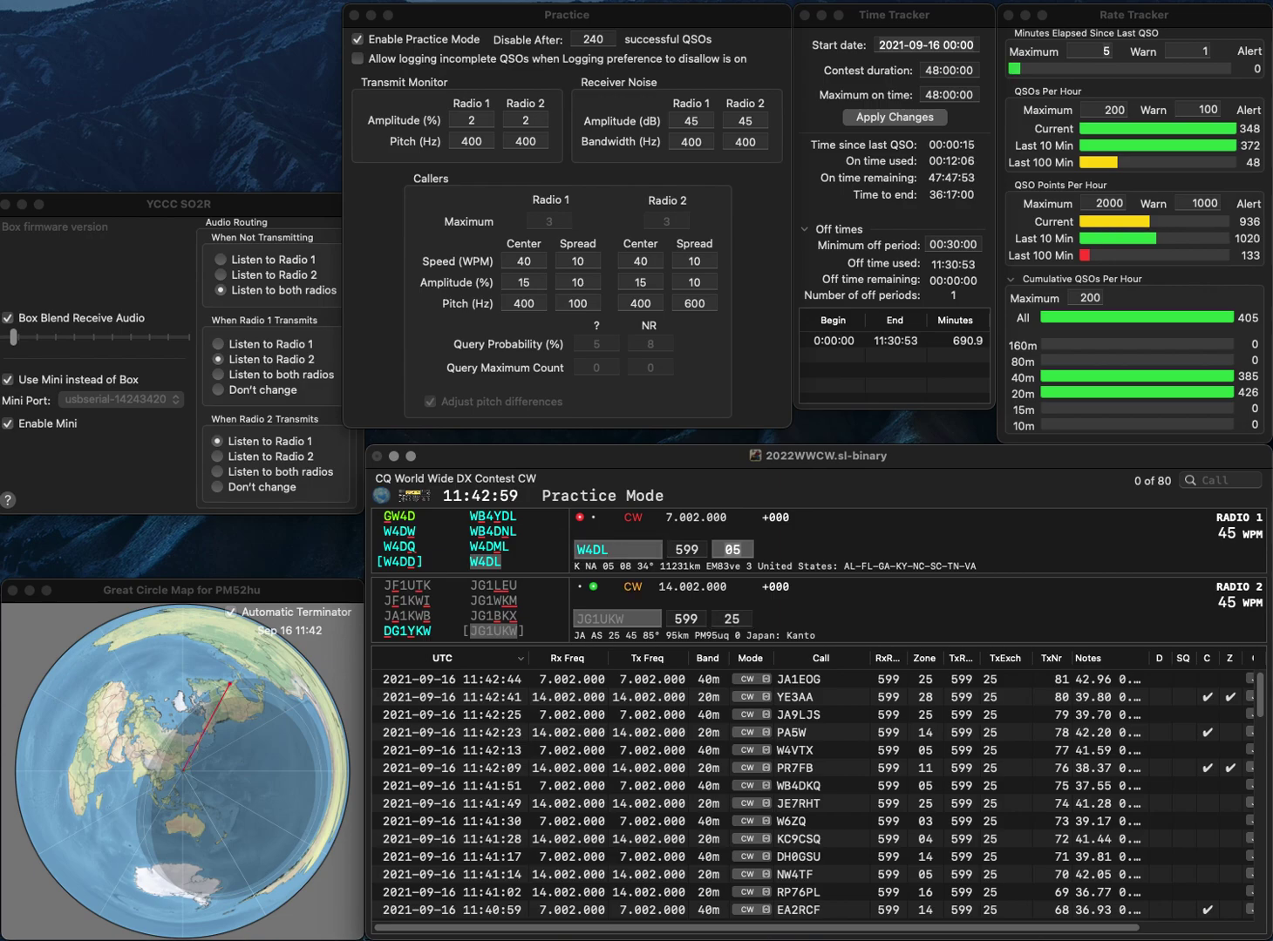
key(Return)
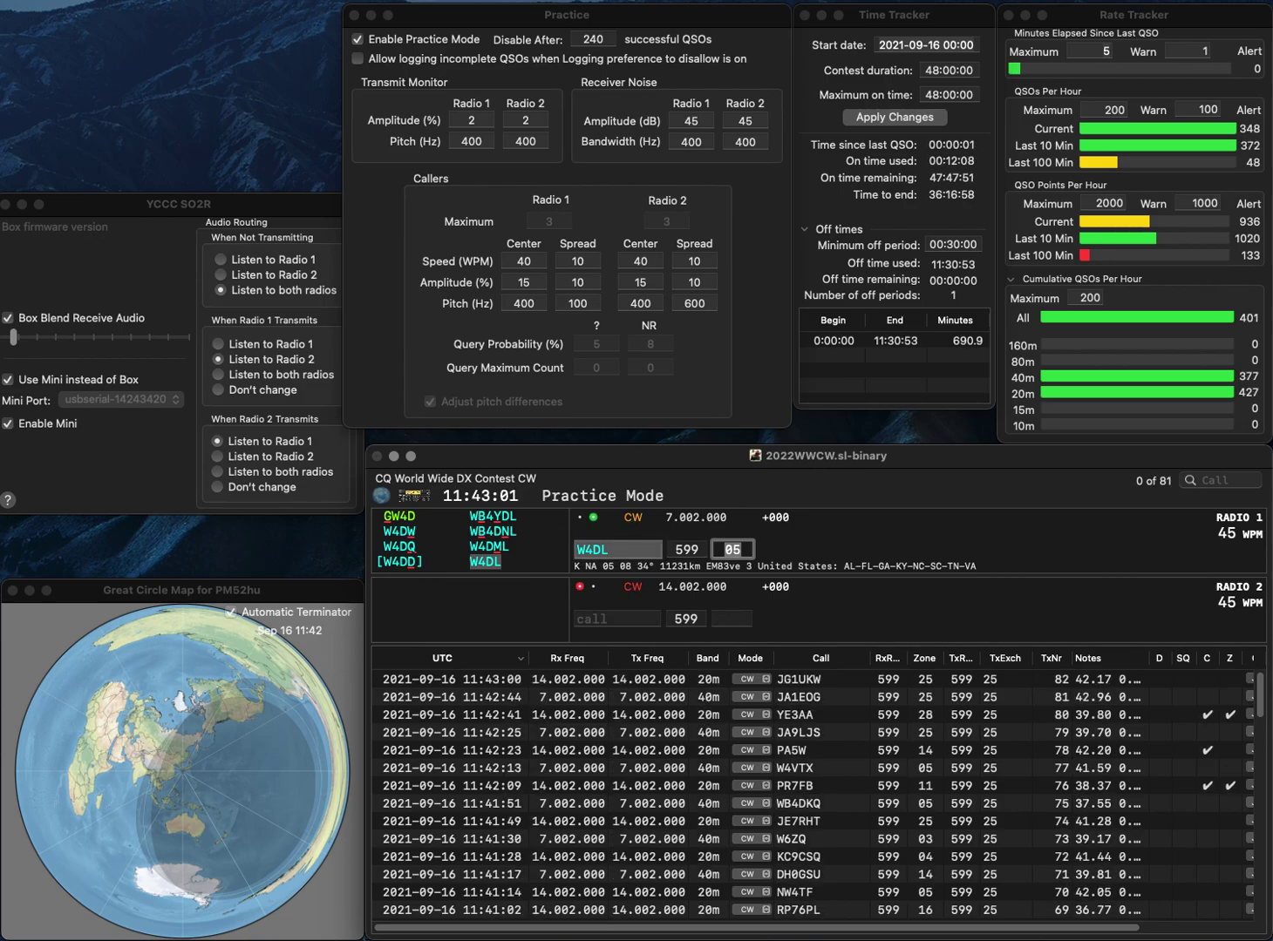
text(DJ5TD)
key(Return)
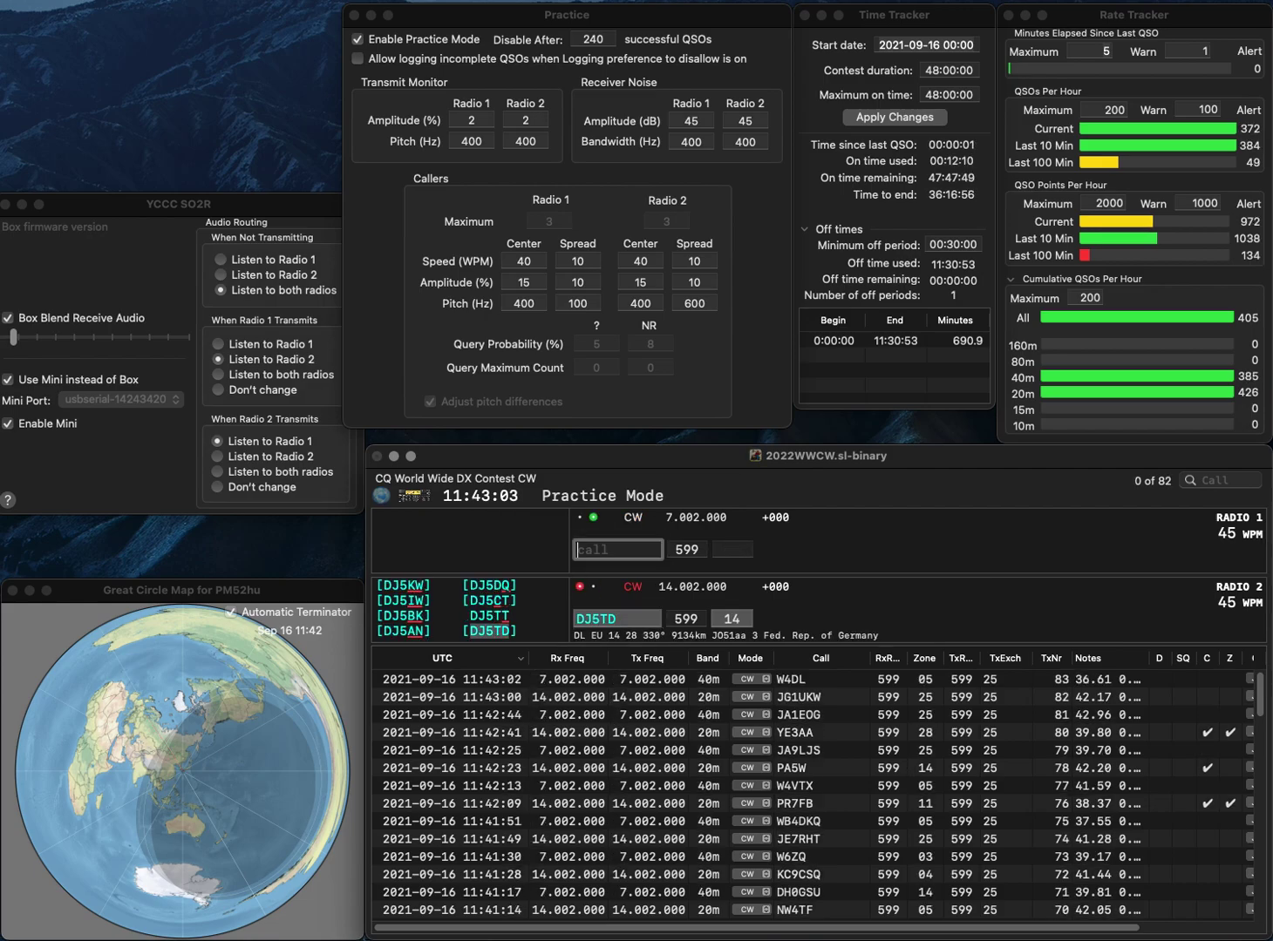
text(8GAE)
key(Home)
text(DL)
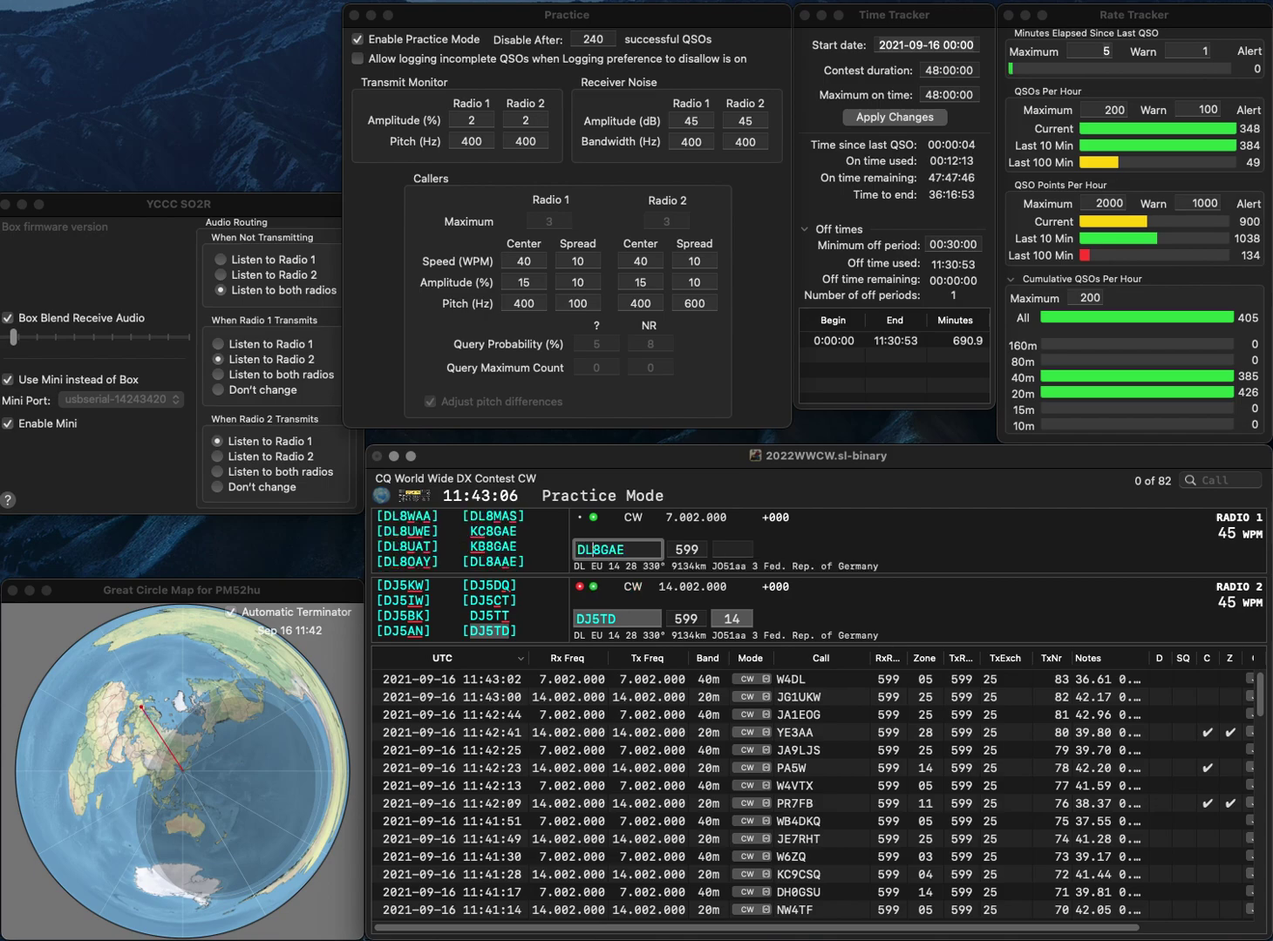
key(Return)
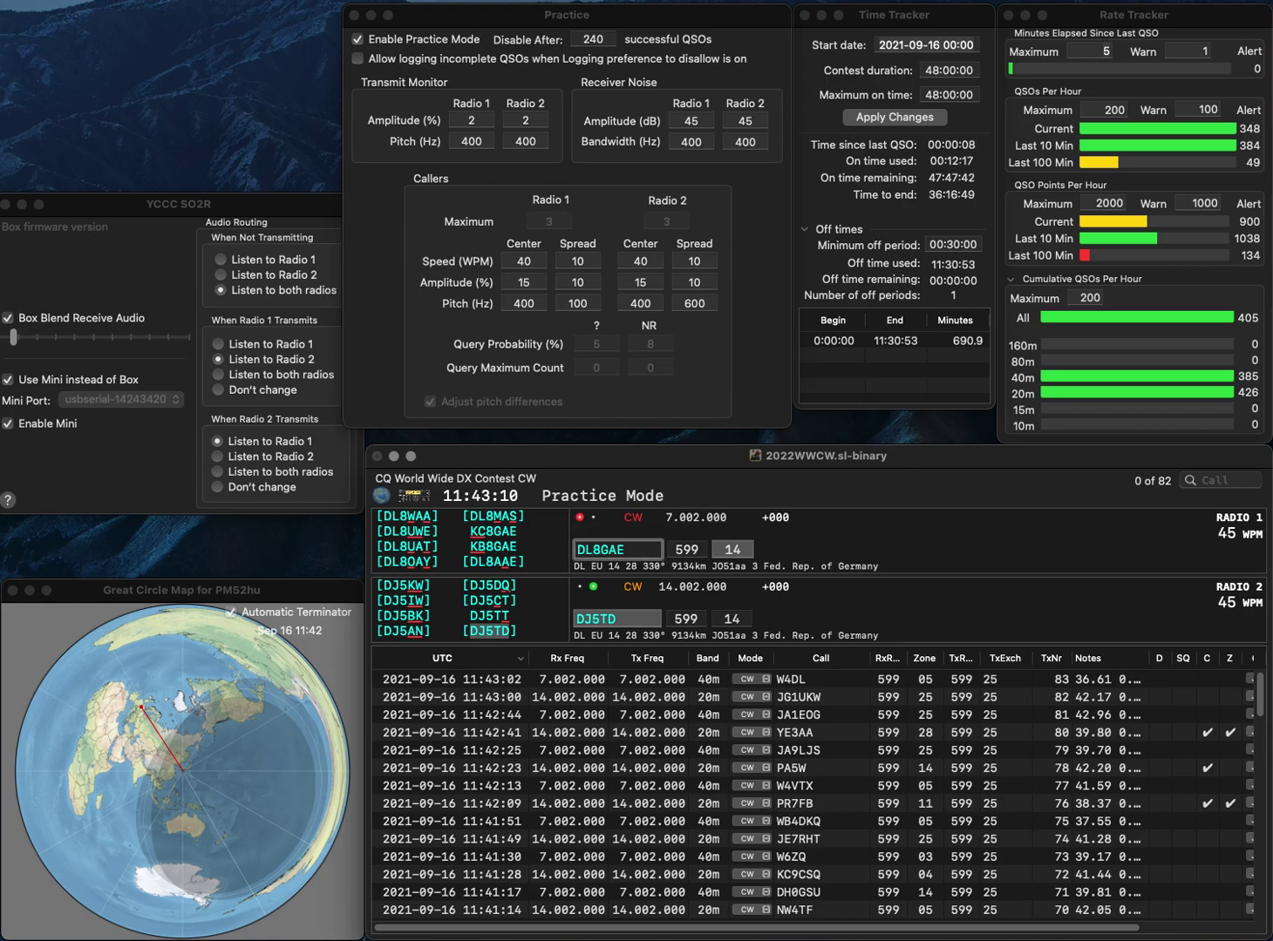
key(Return)
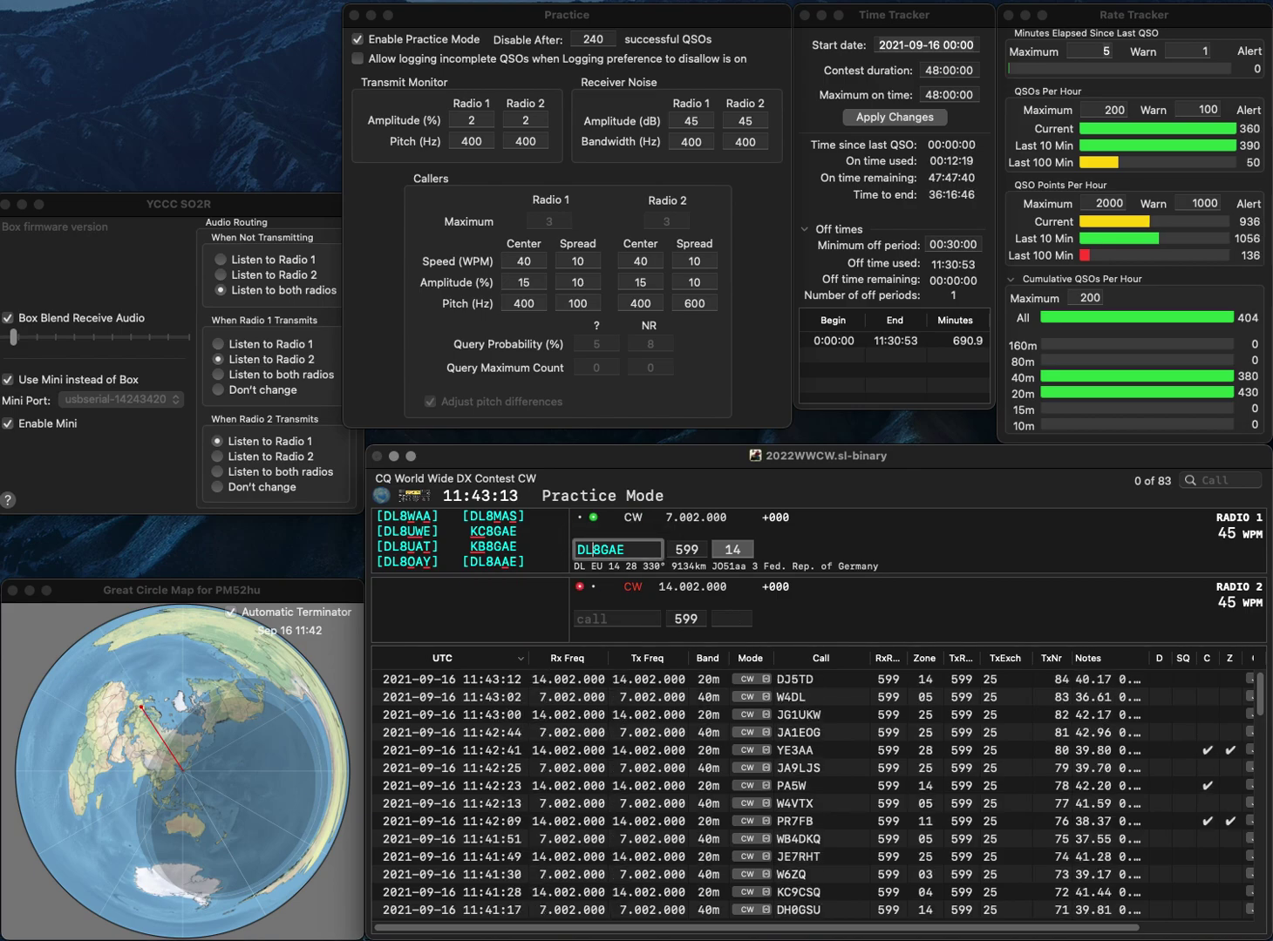
key(BackSpace)
key(BackSpace)
text(KB)
key(Return)
text(K5LZ)
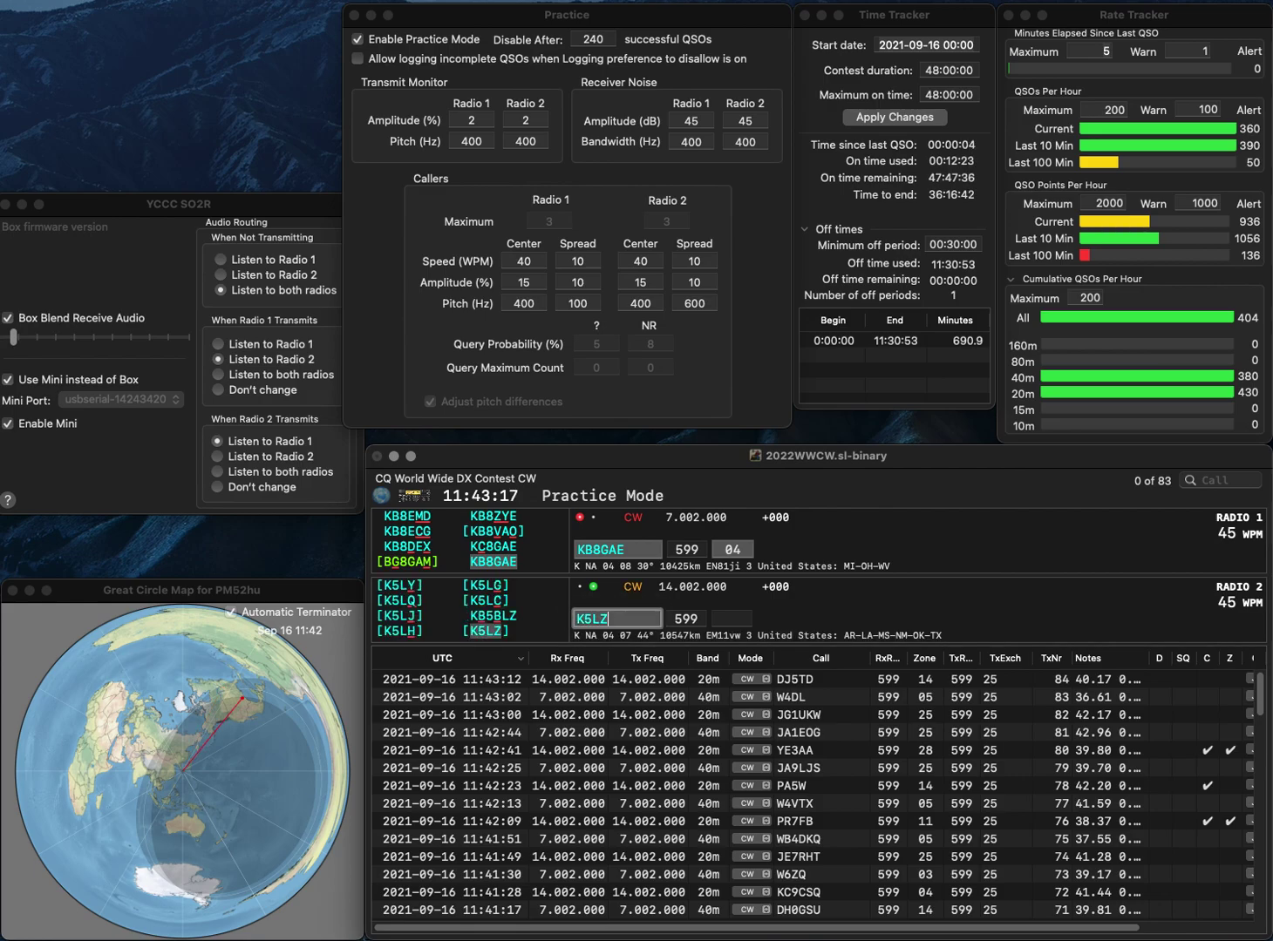
key(Return)
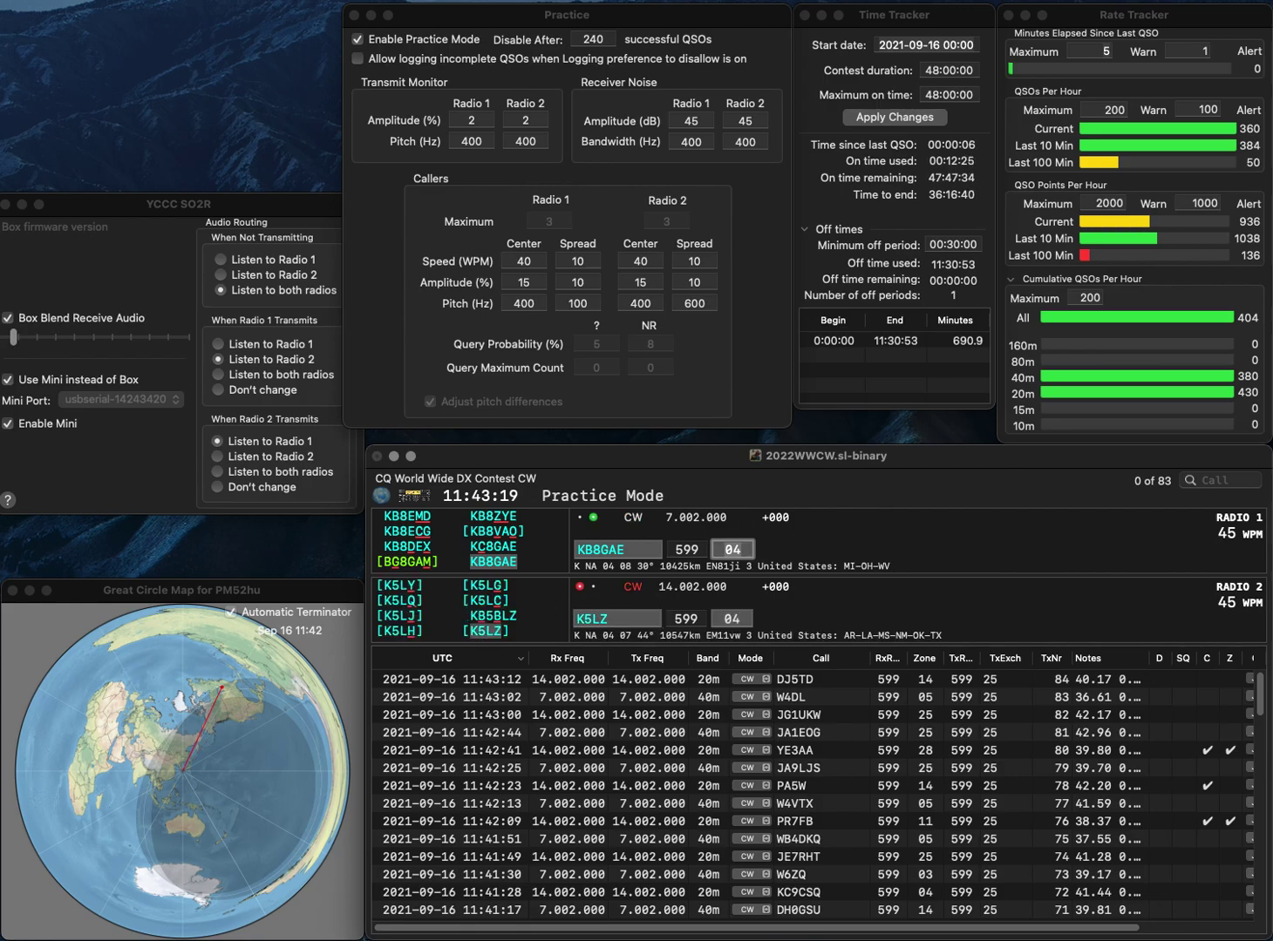
key(Return)
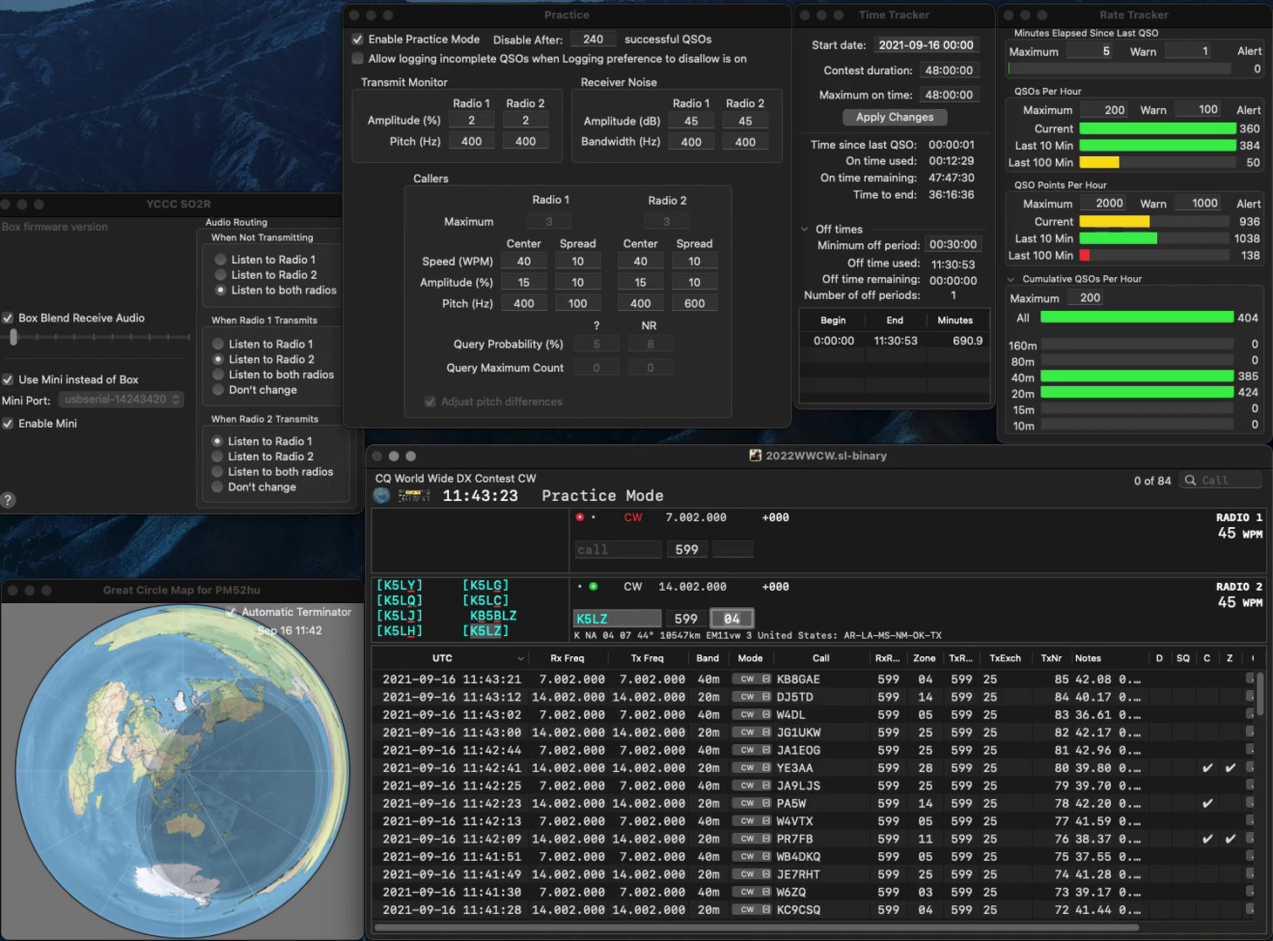
key(Return)
text(WA9DB)
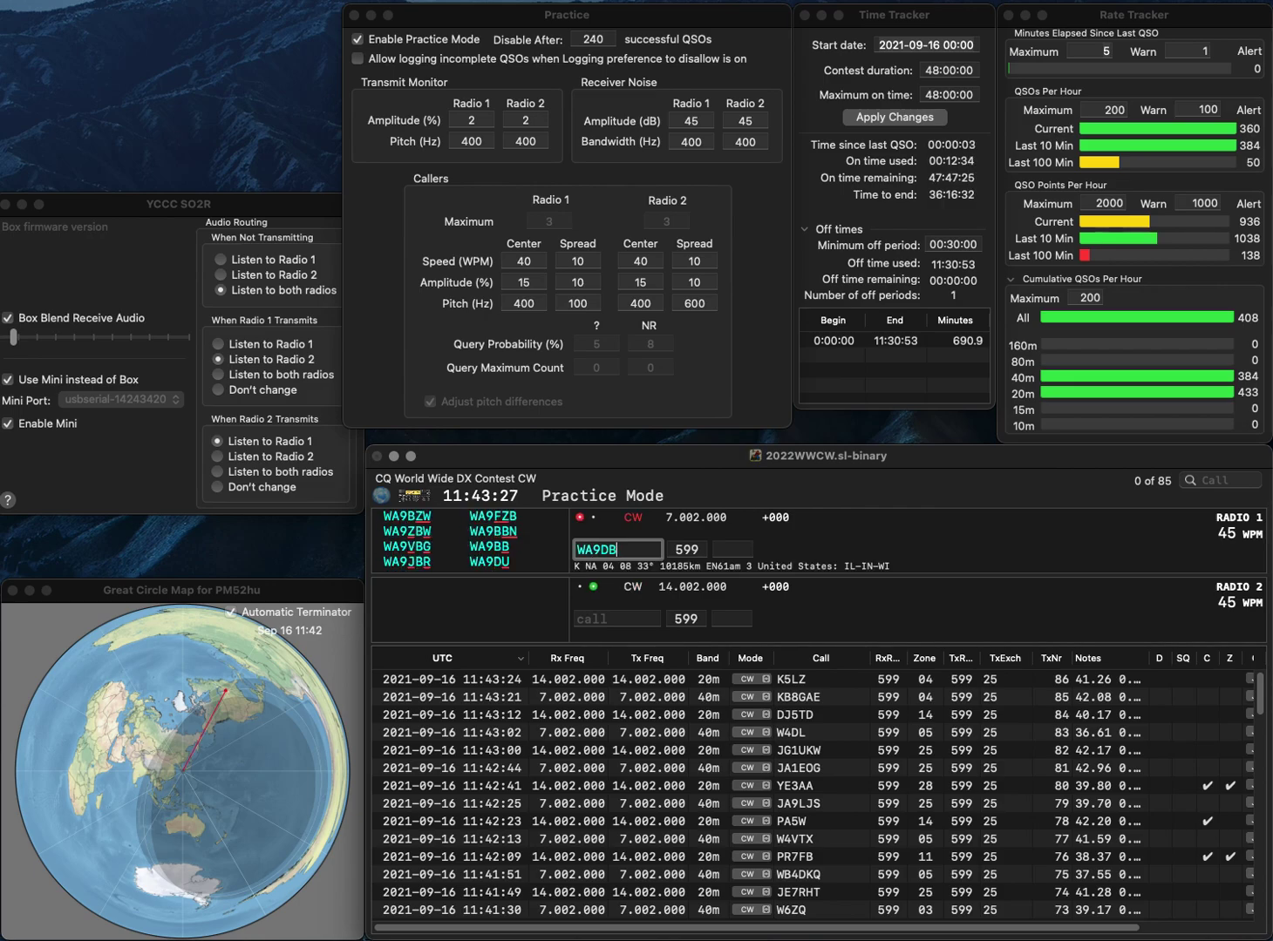
key(Return)
text(0CLA)
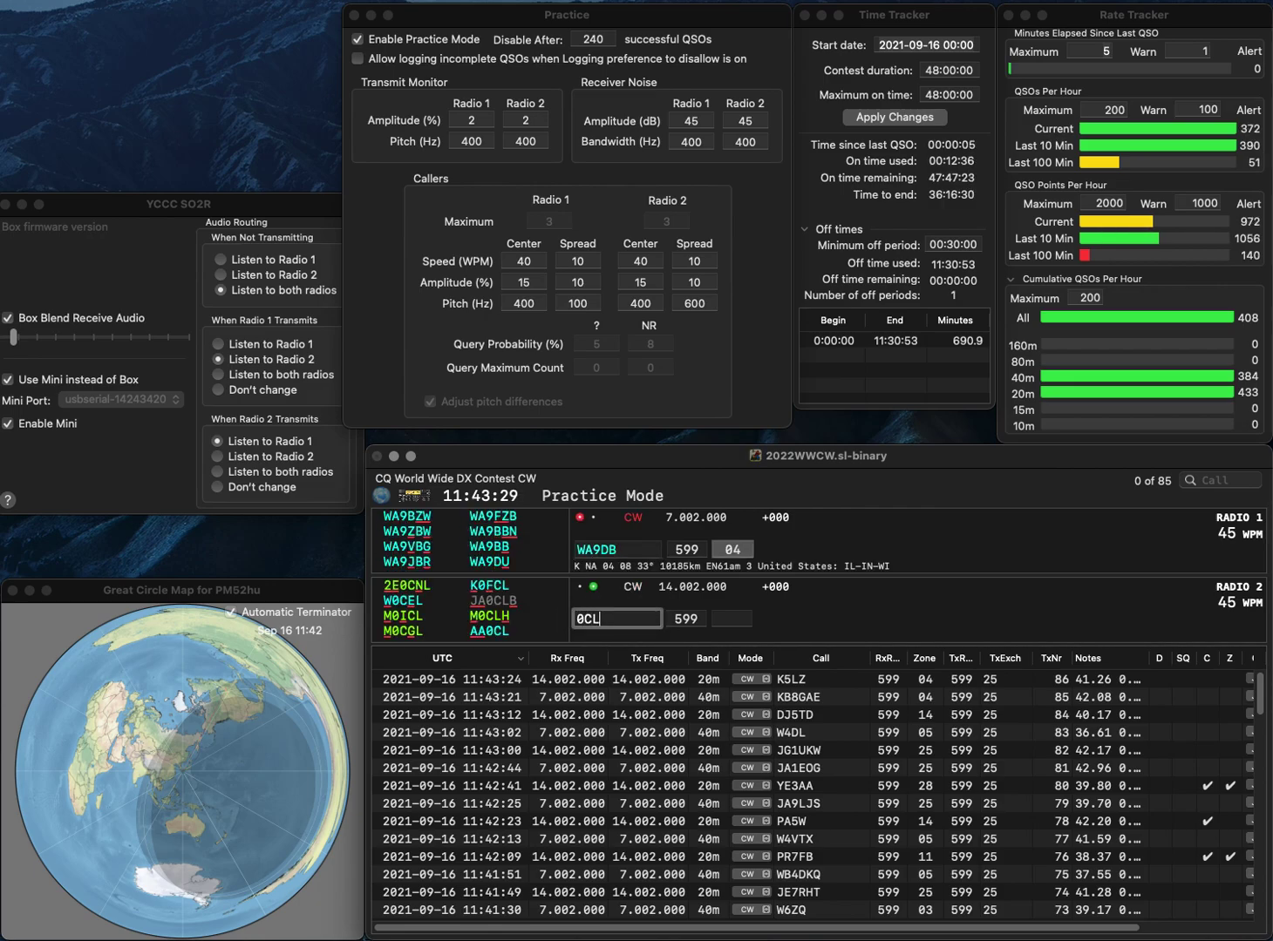
key(Return)
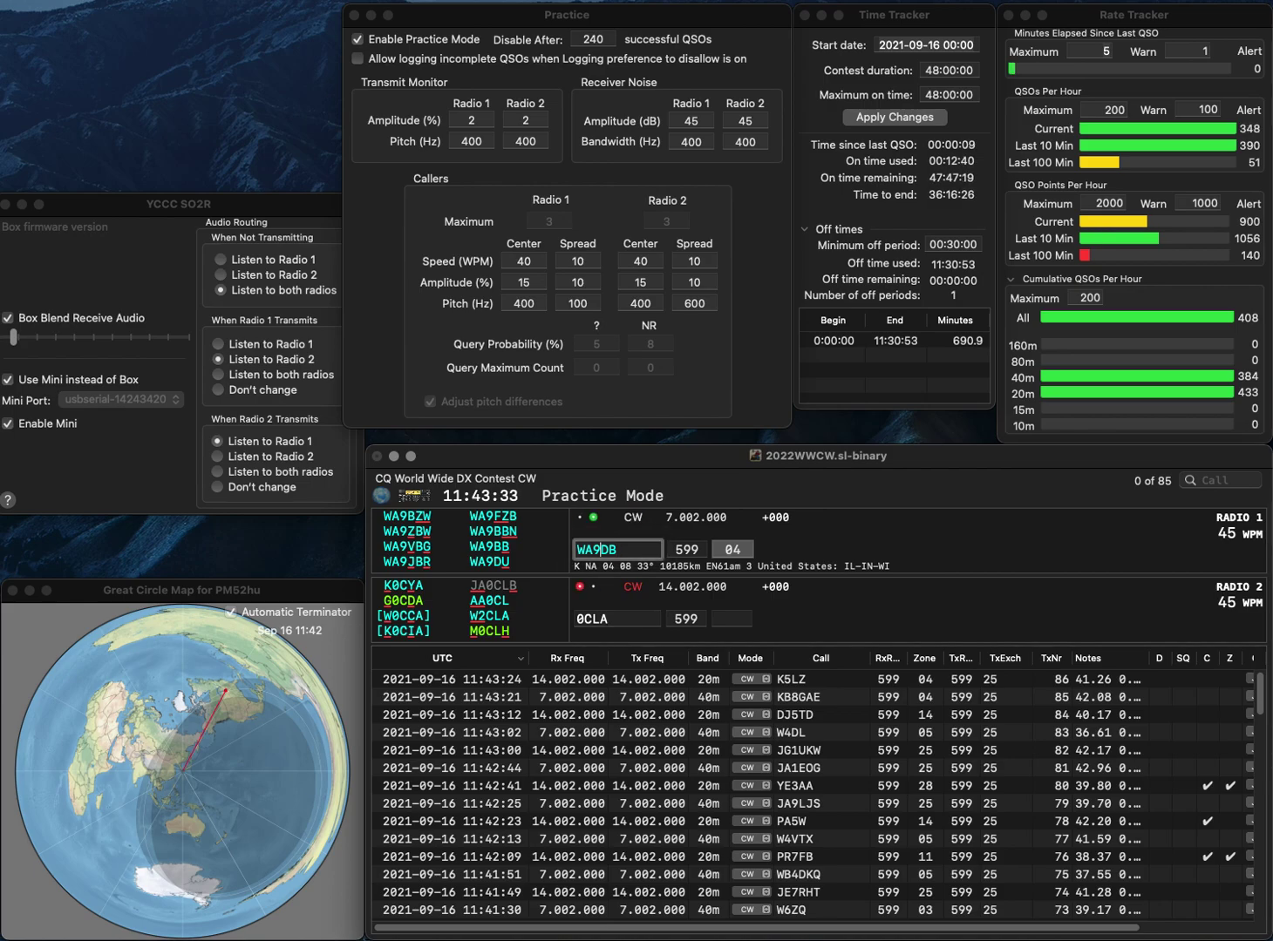
key(Delete)
text(B)
key(Return)
text(KC)
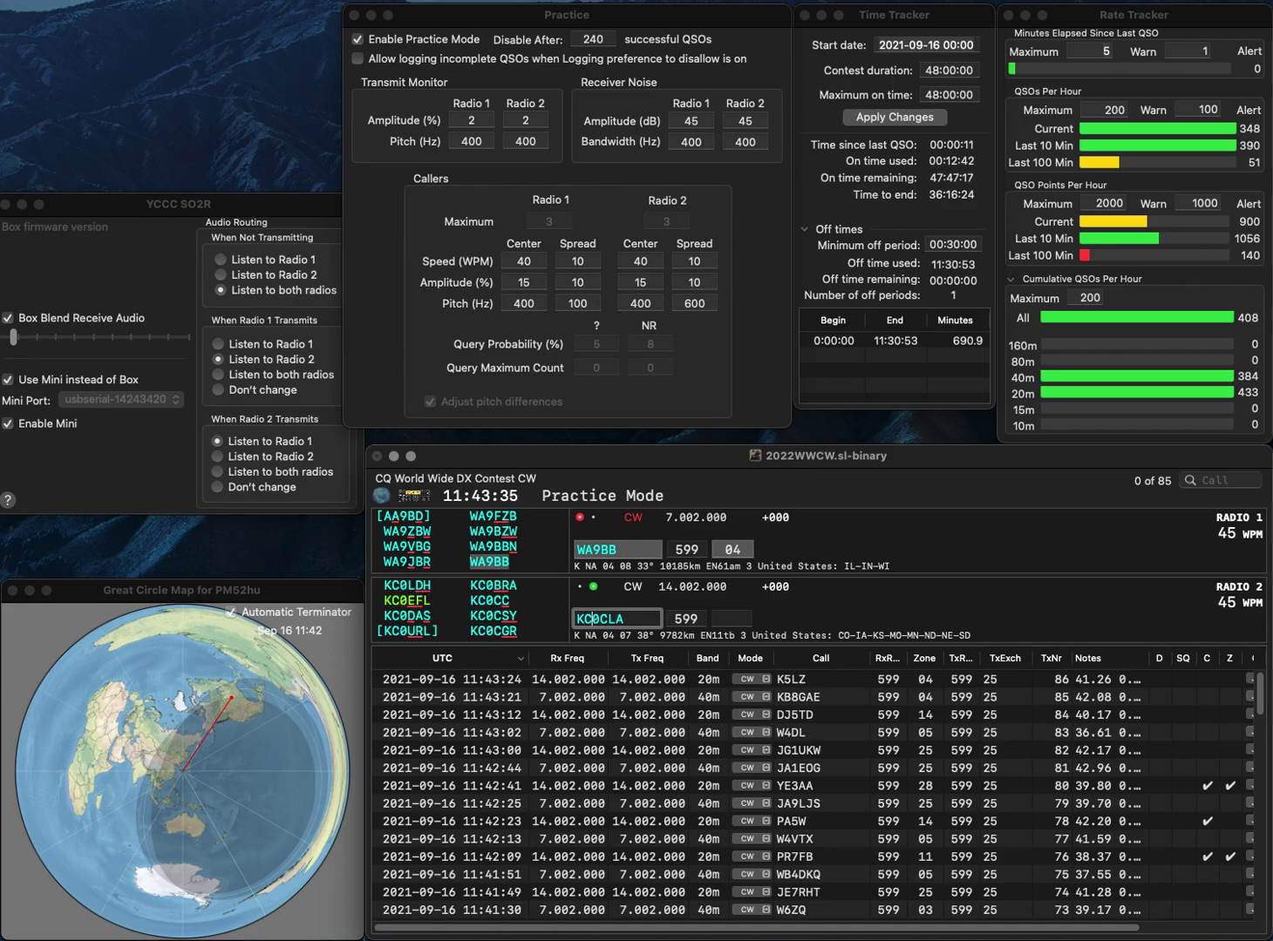
key(Delete)
text(9)
key(Return)
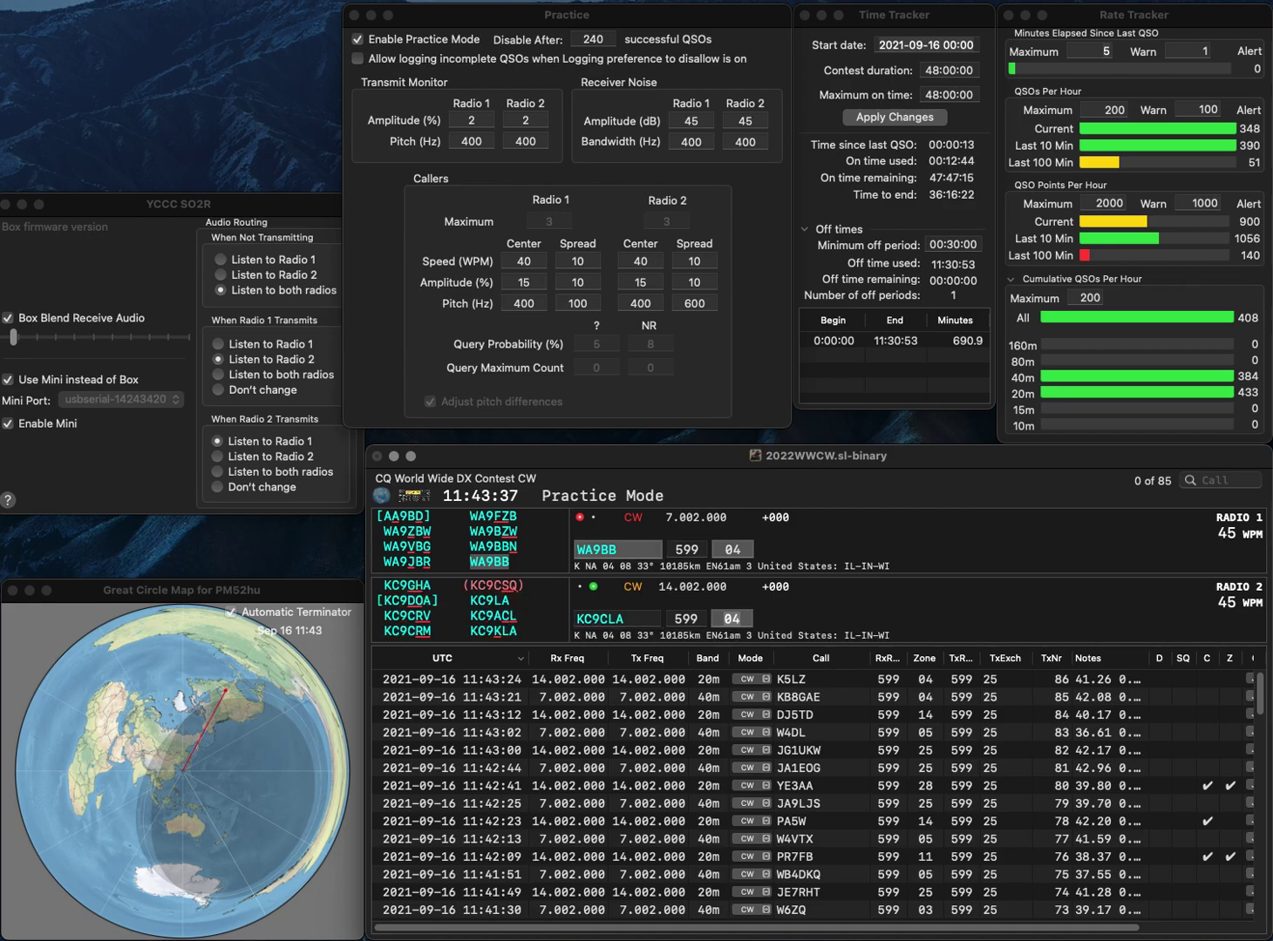
key(Up)
key(Return)
key(Return)
key(space)
key(Delete)
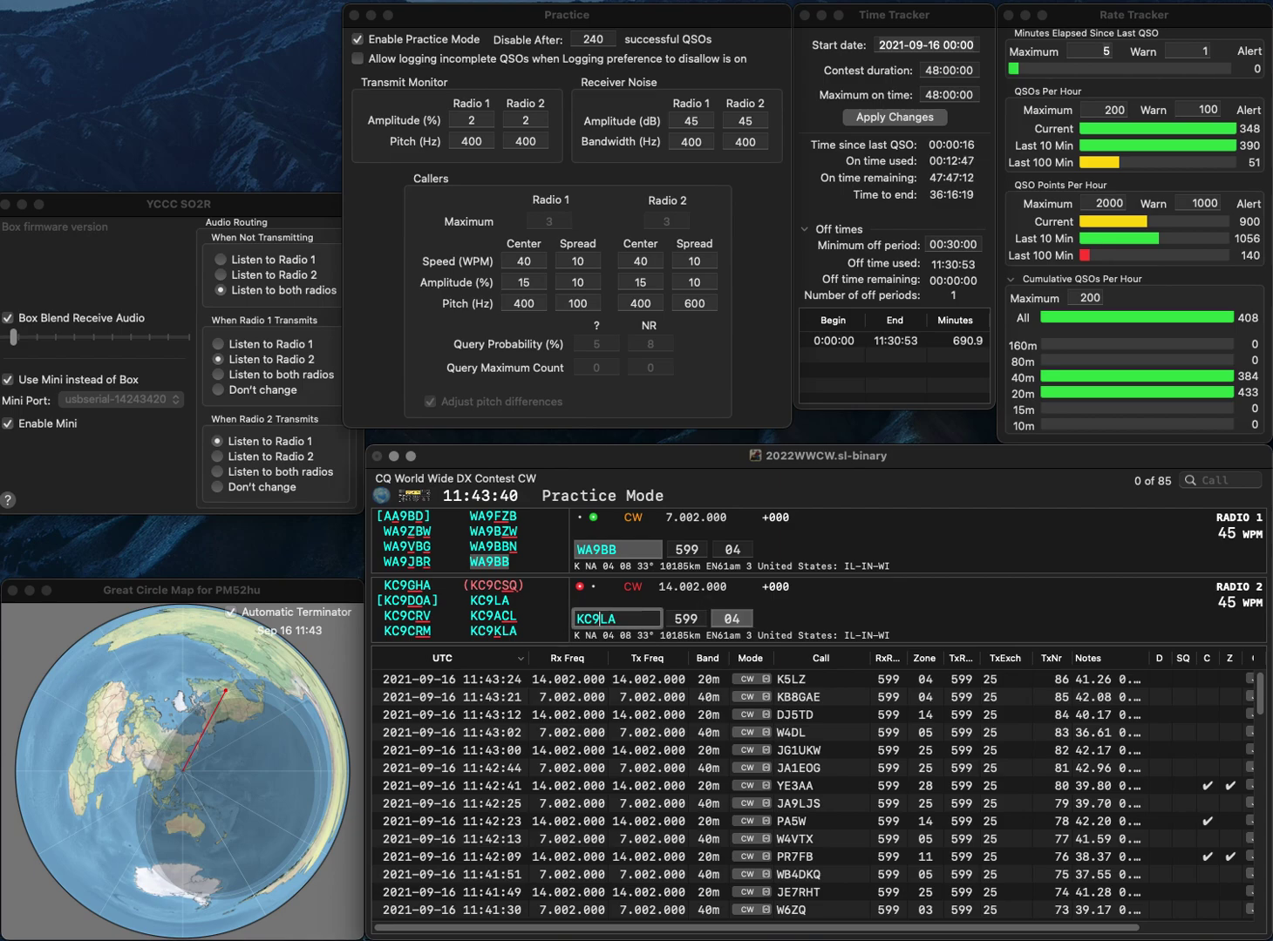
text(K)
key(Return)
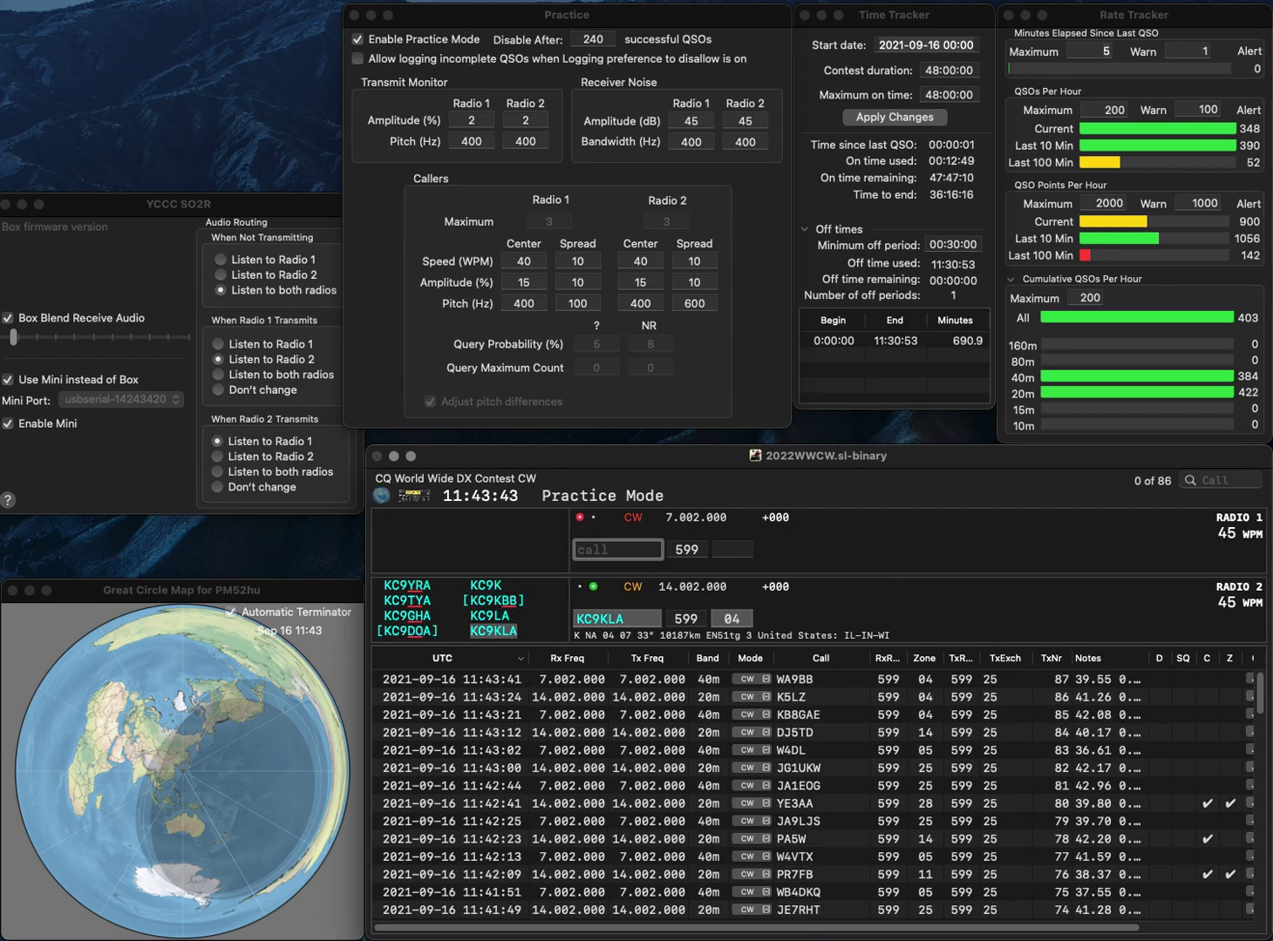
text(W1V)
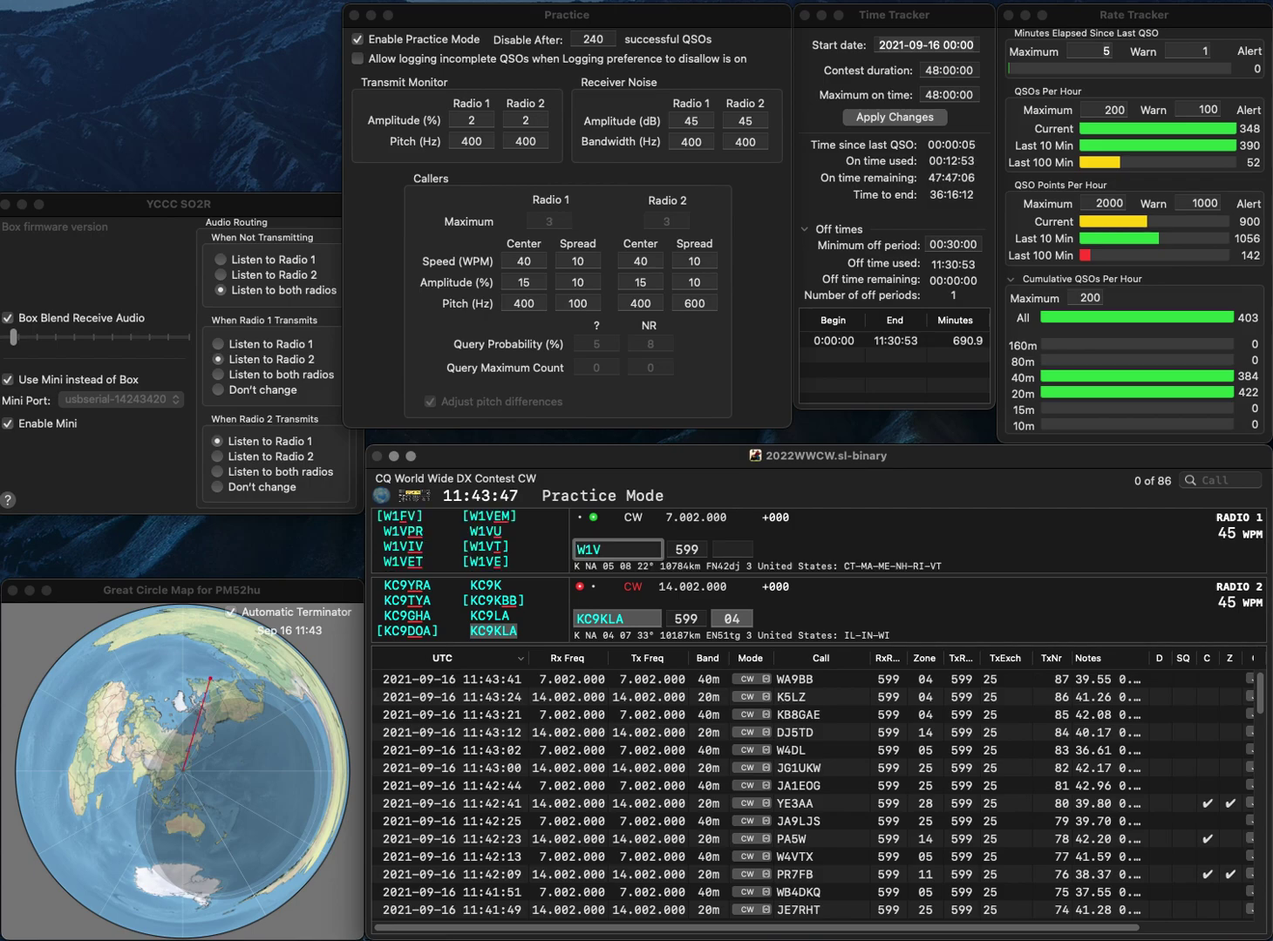
key(BackSpace)
text(TE)
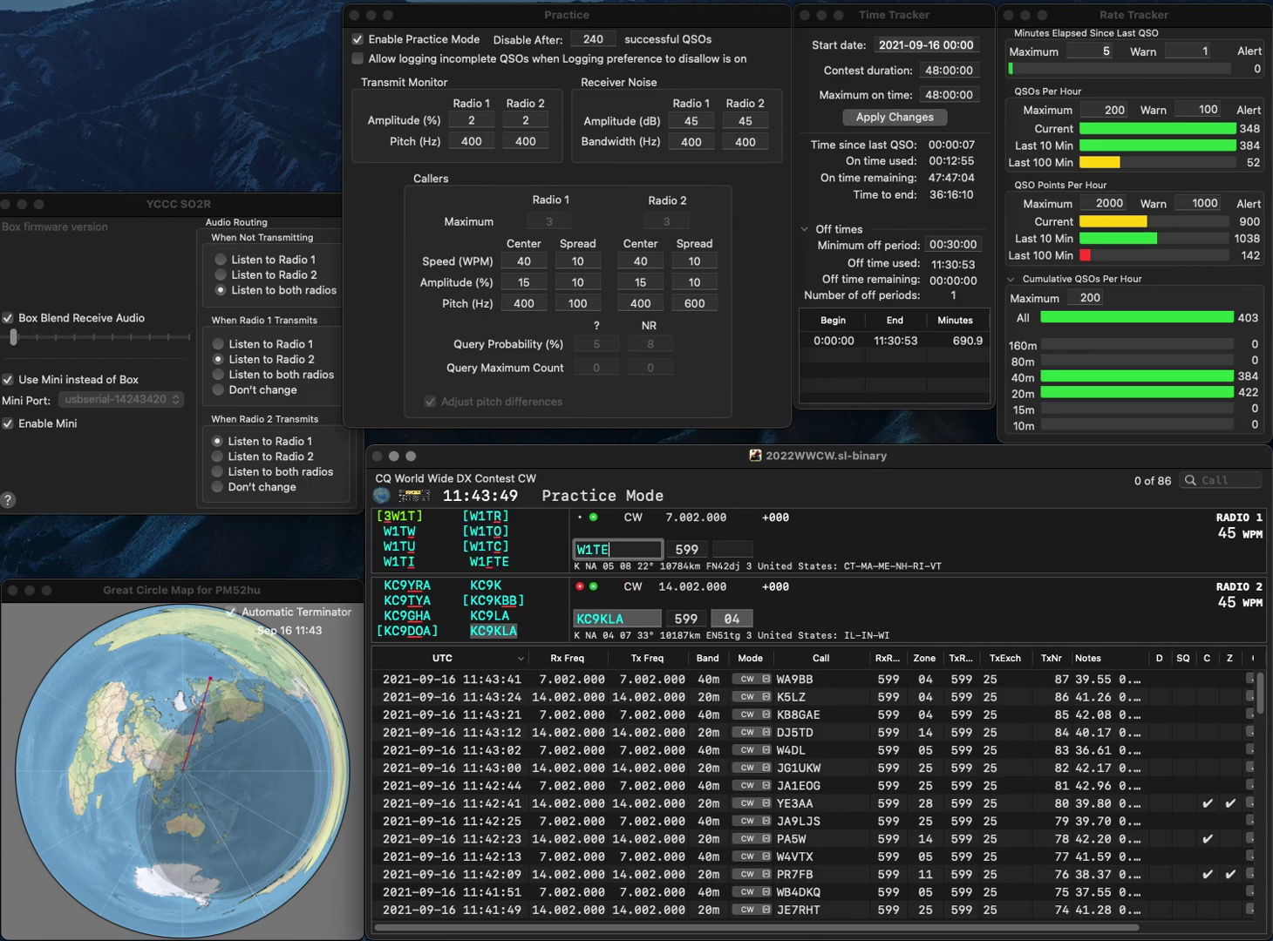
key(Return)
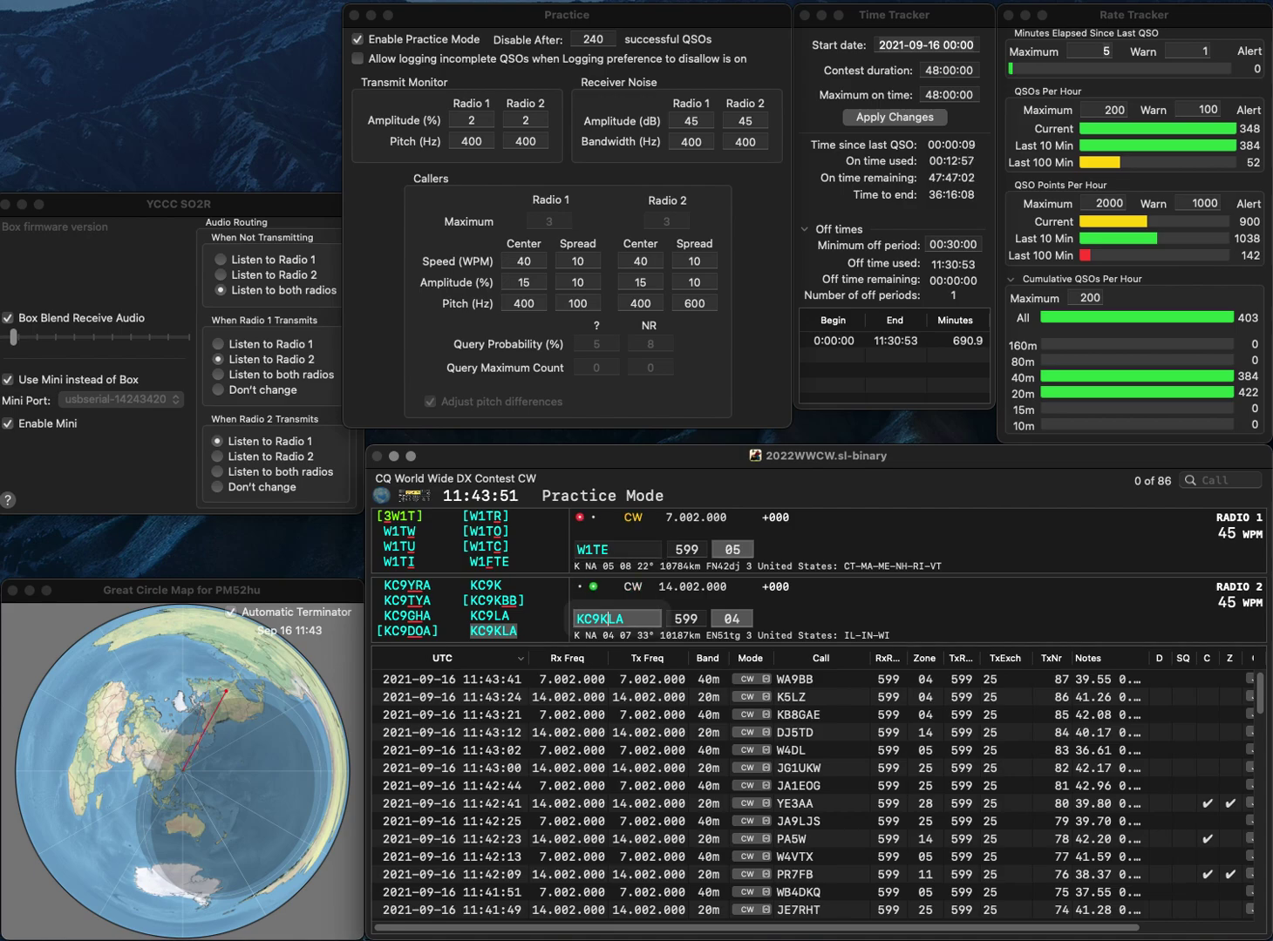
key(Return)
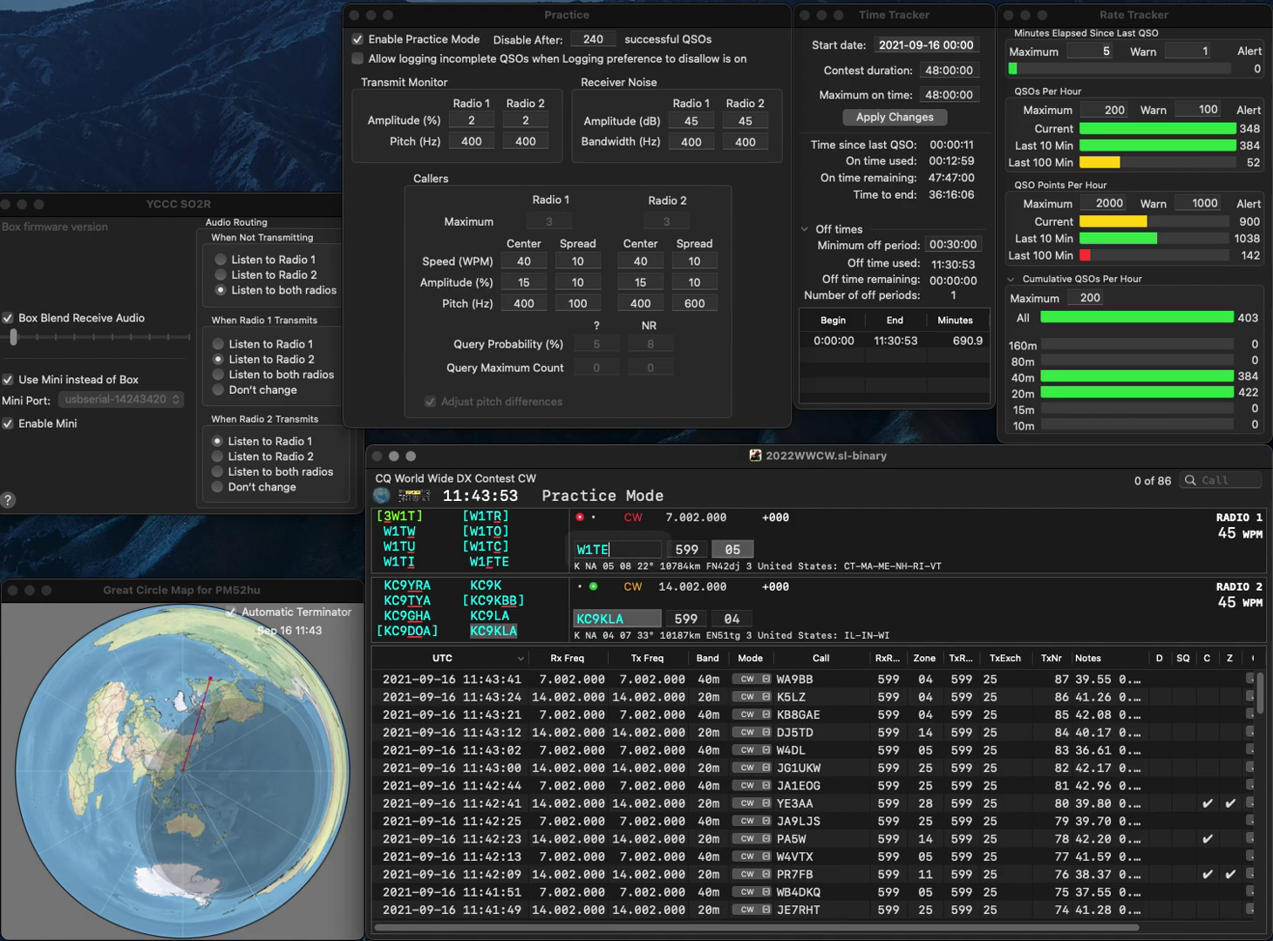
key(BackSpace)
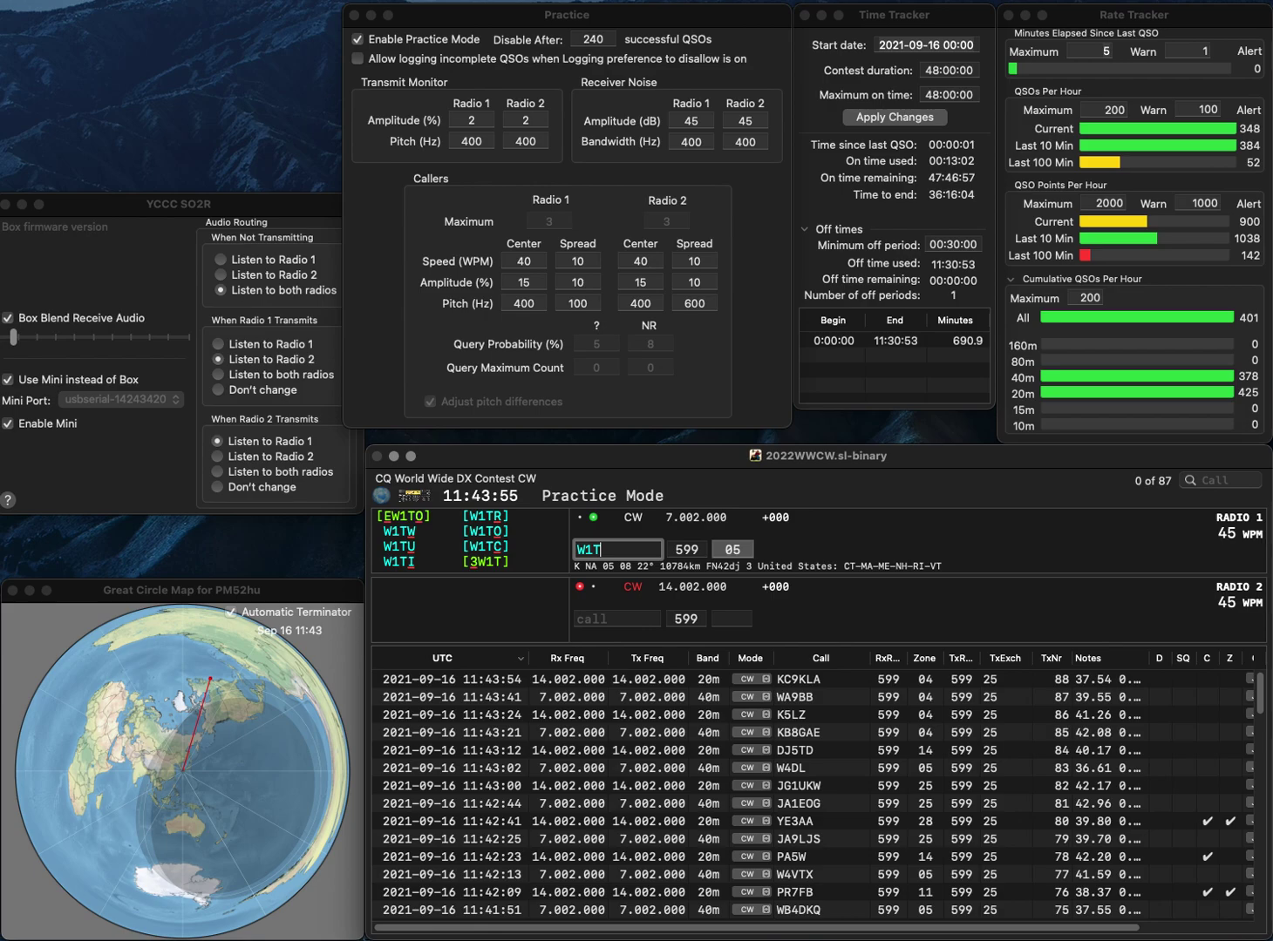
key(BackSpace)
text(VETE)
key(BackSpace)
key(BackSpace)
key(BackSpace)
text(TE)
key(Down)
key(Up)
key(Return)
key(Down)
text(DL9FBF)
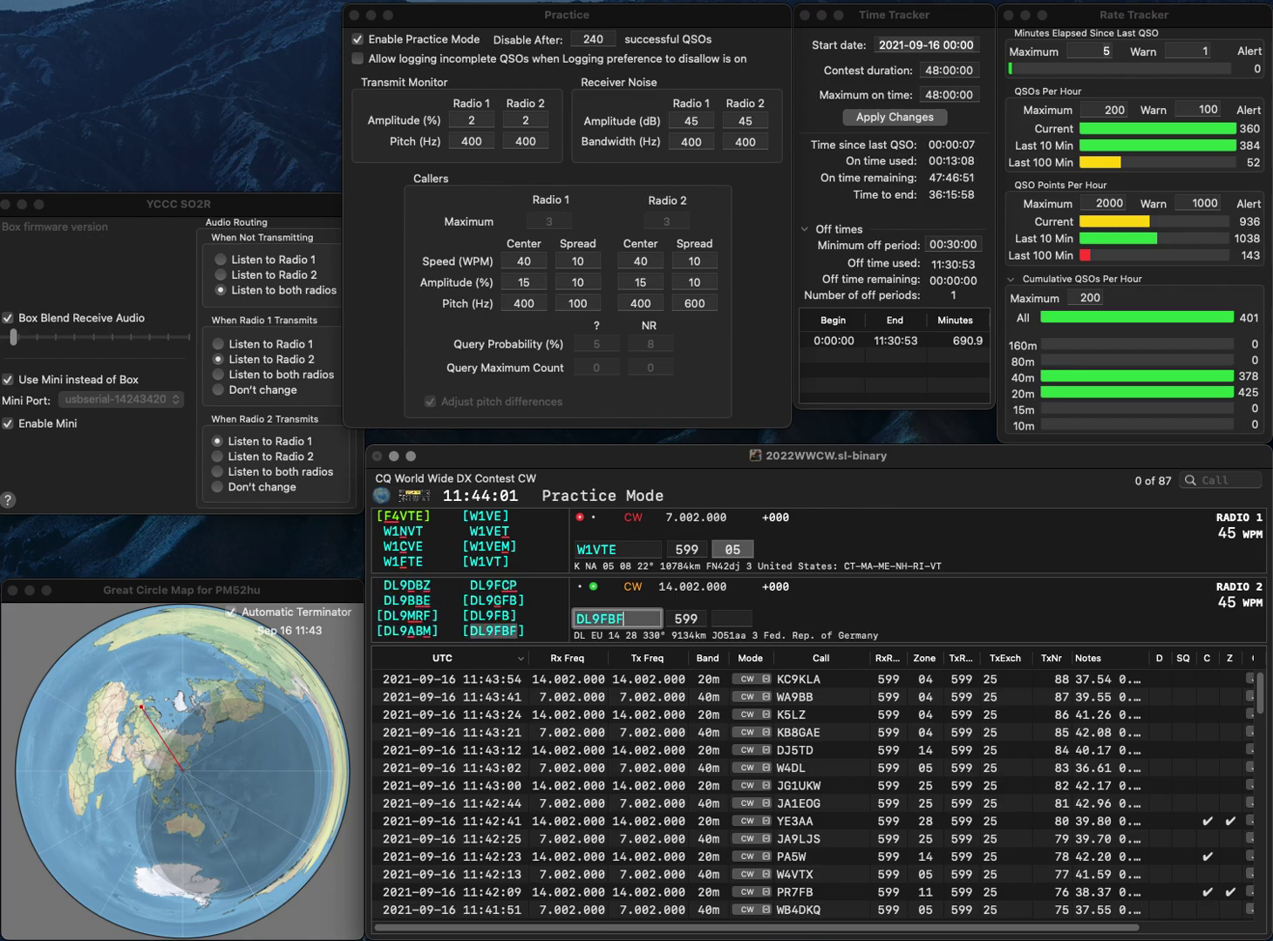
key(Return)
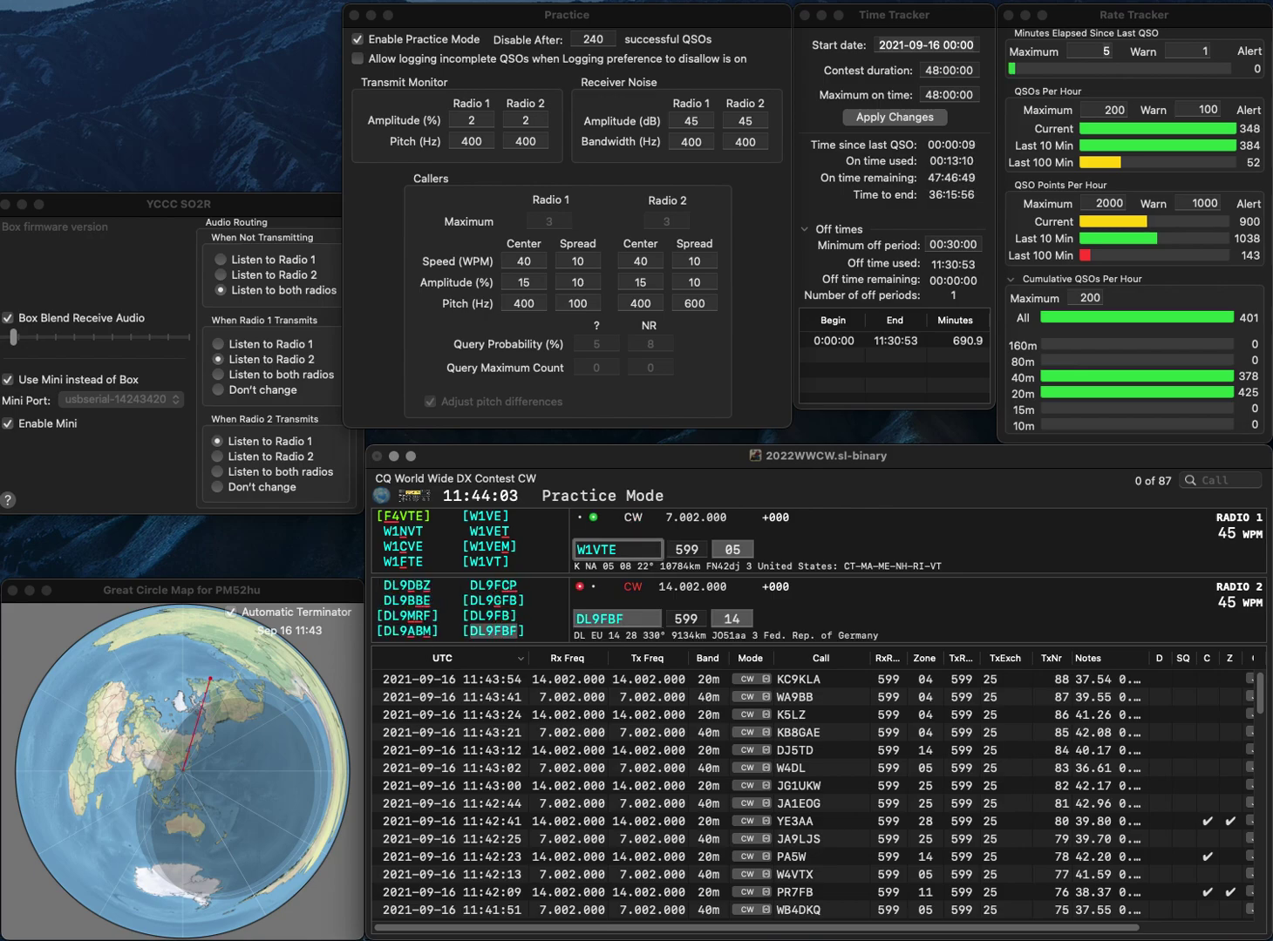
key(Delete)
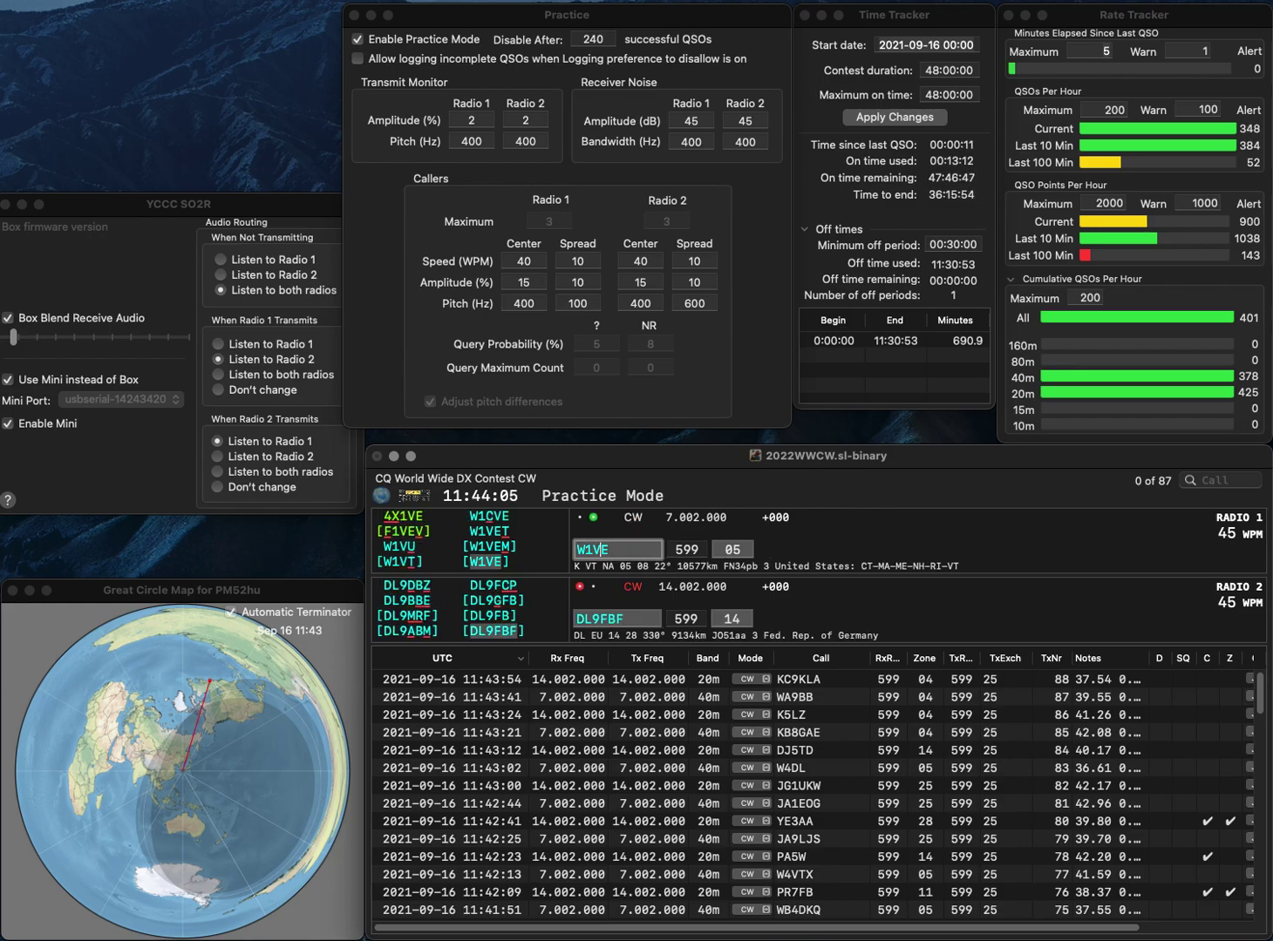
text(T)
key(Return)
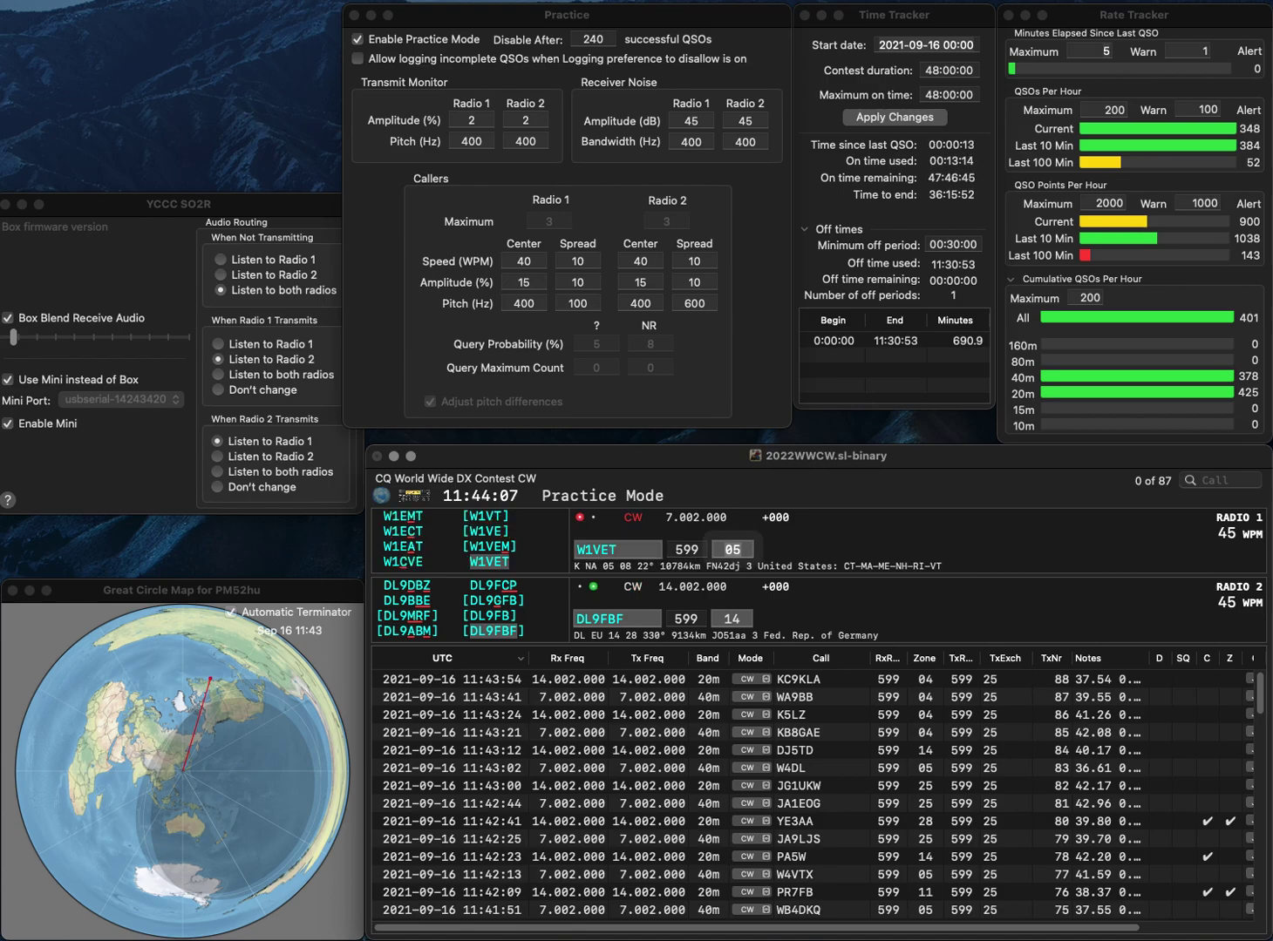
key(Return)
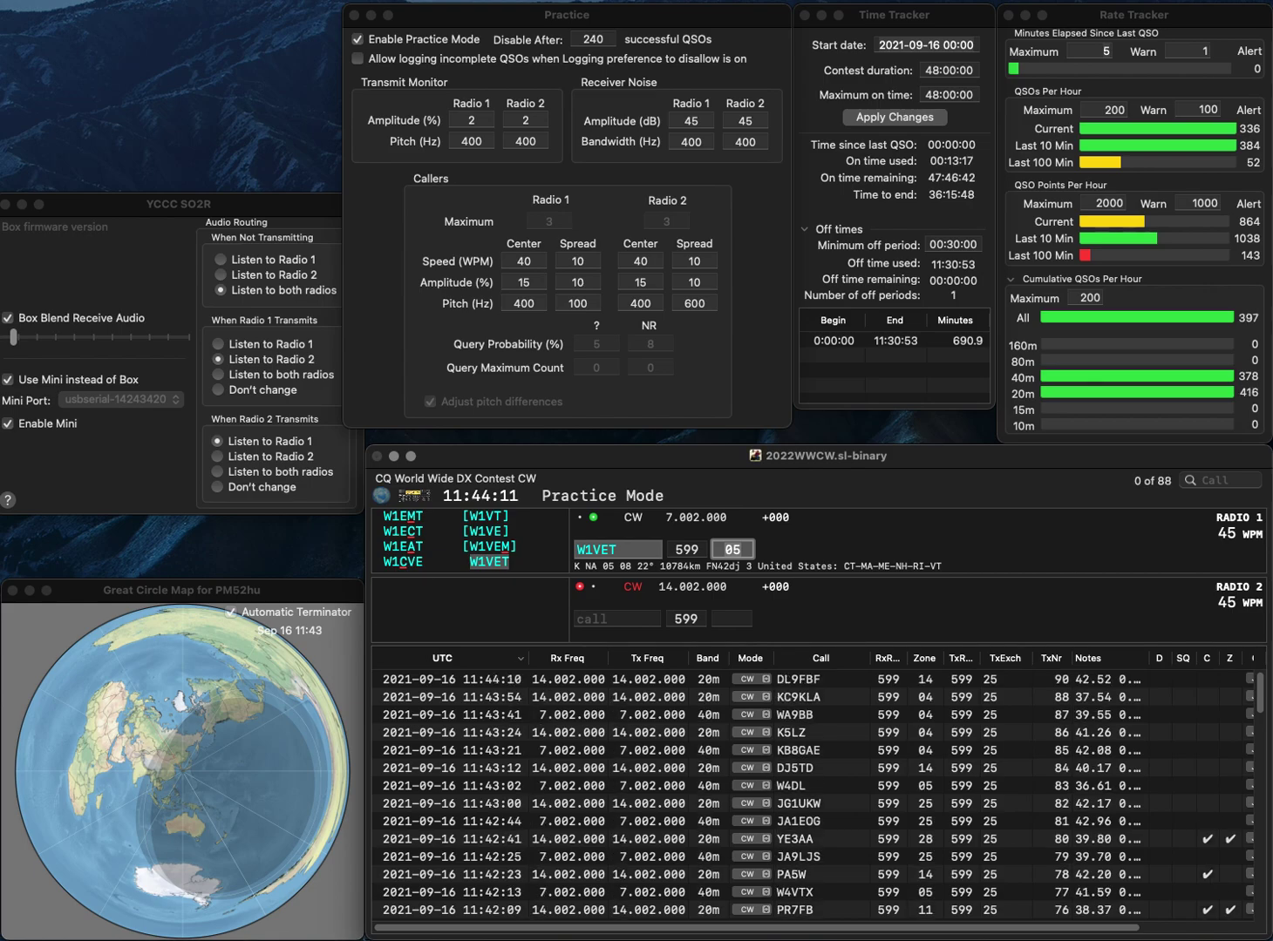
key(Return)
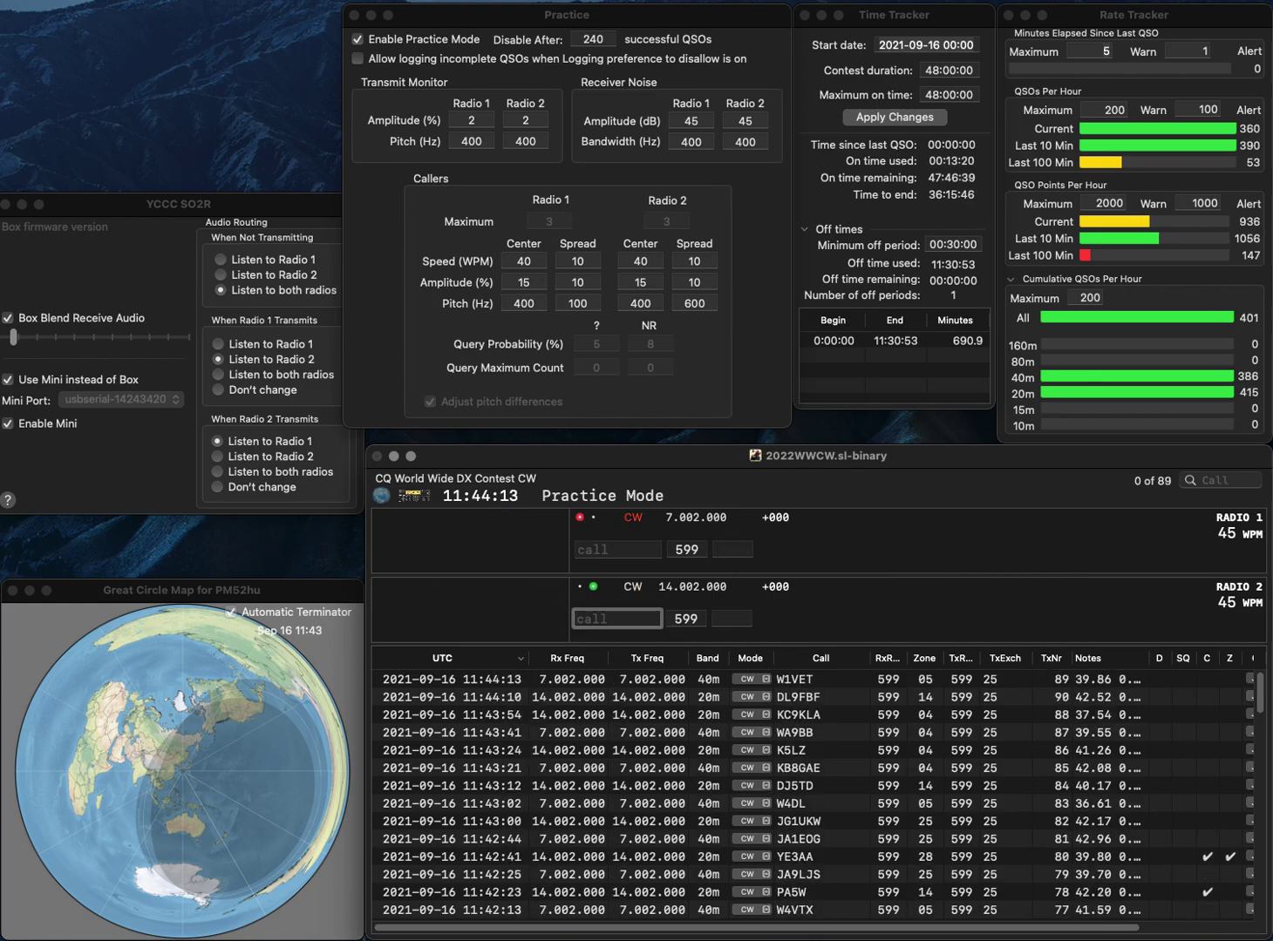
Query the partial call sign K6 on Radio 2.
text(G)
key(BackSpace)
text(6)
key(Return)
Enter 4X4X as the Radio 1 caller and answer with the exchange.
text(V)
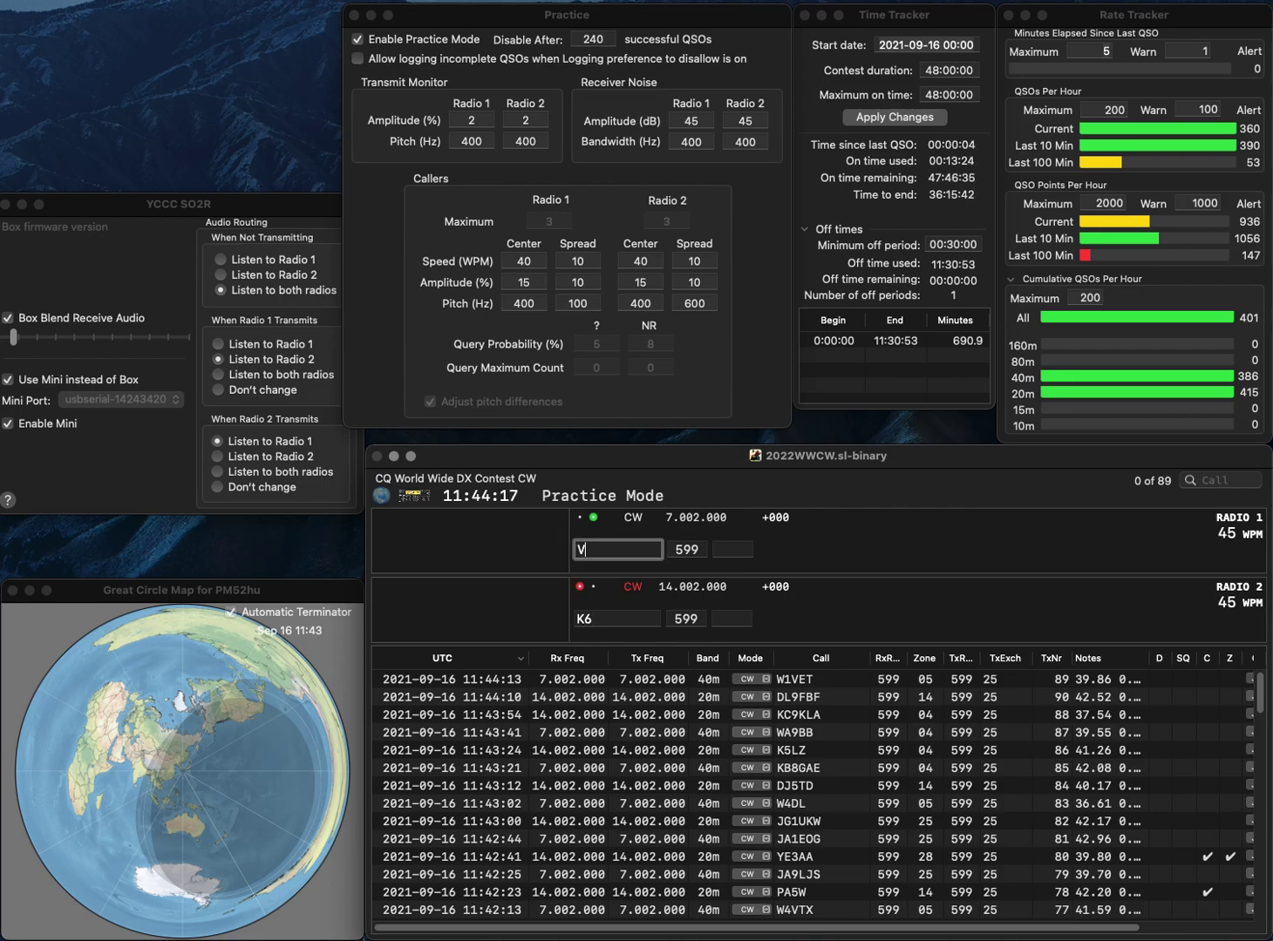
text(K4X)
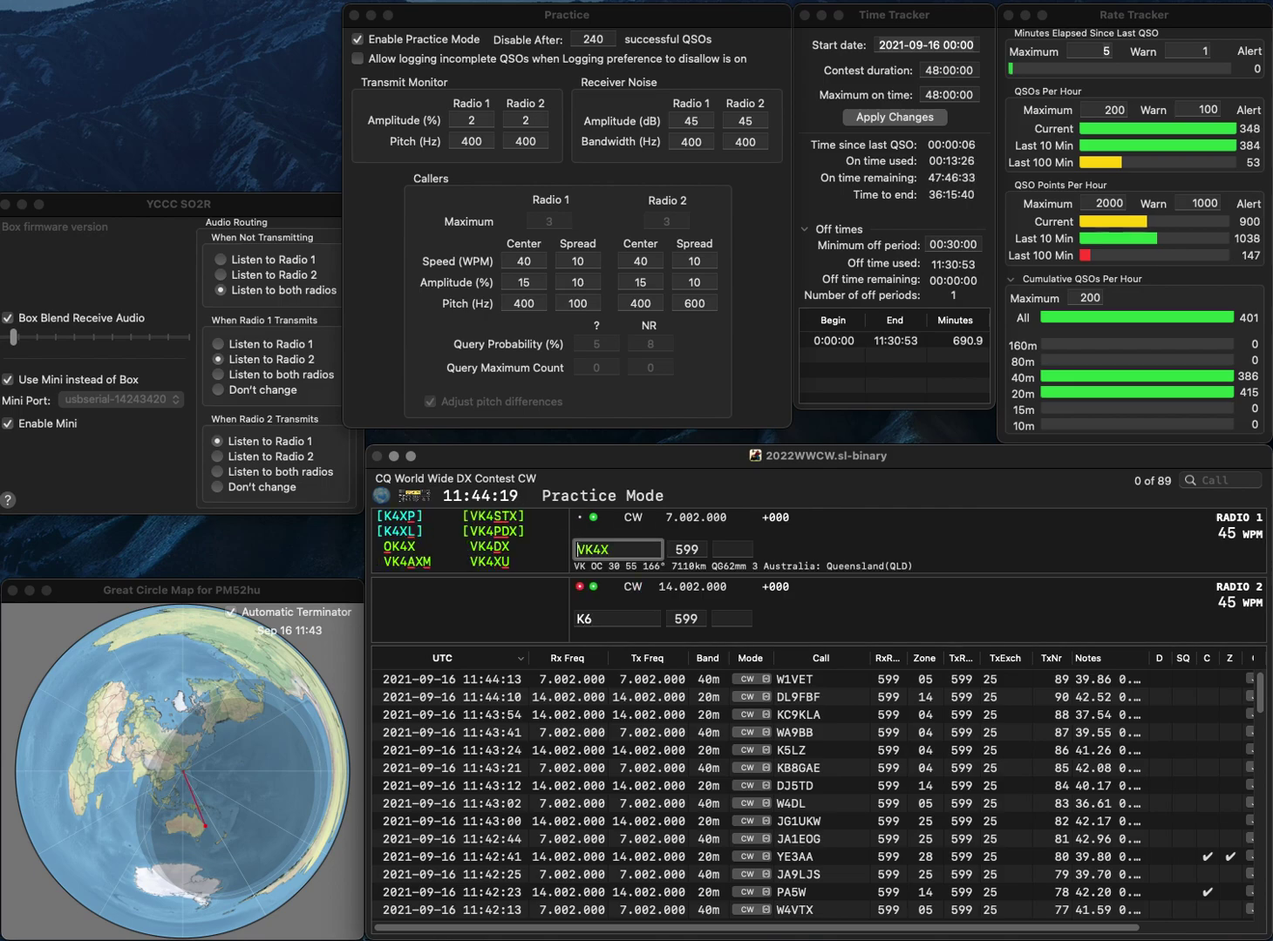
key(Left)
key(Left)
key(Left)
key(BackSpace)
text(4)
key(Delete)
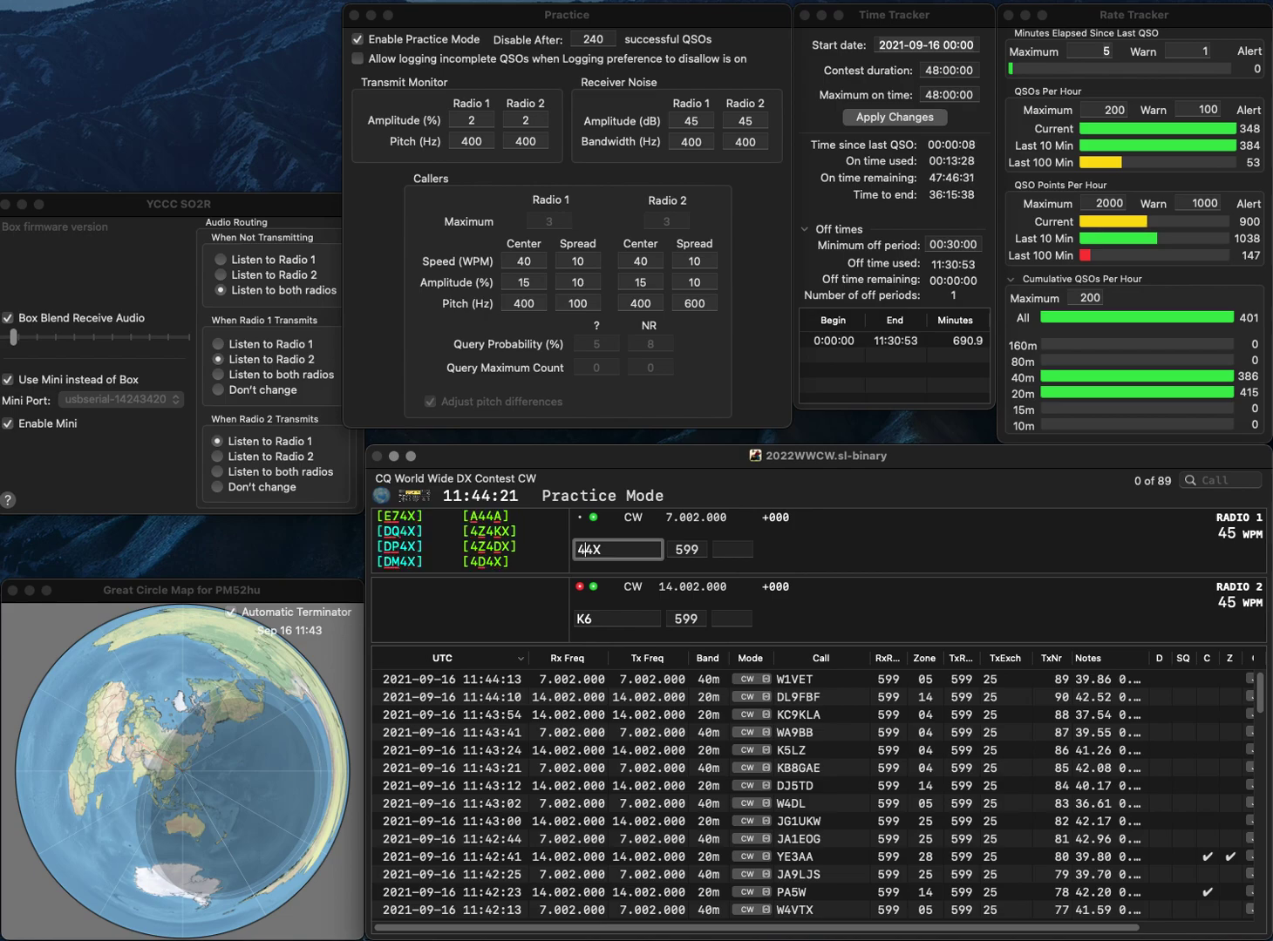
text(X)
key(Return)
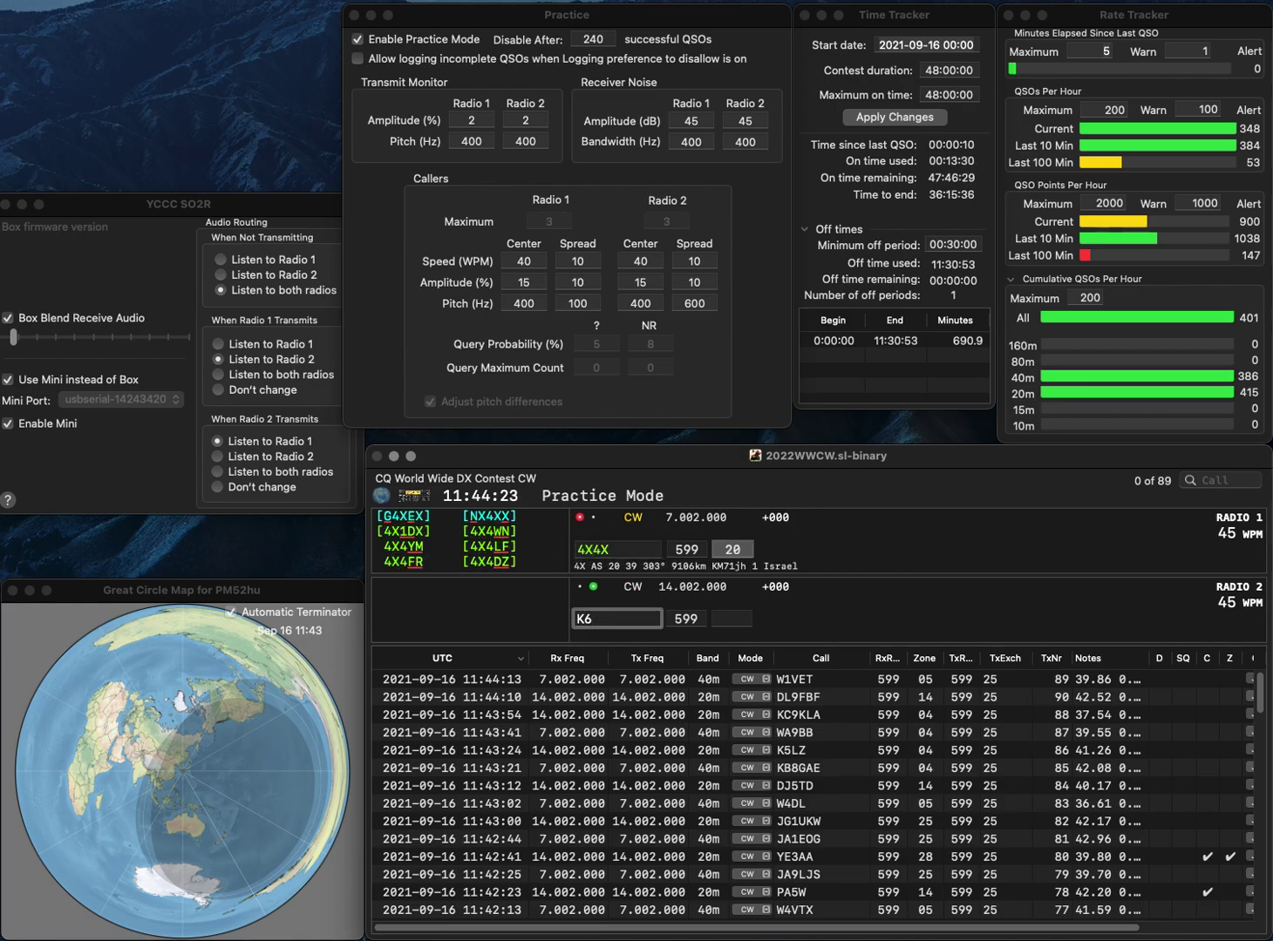
text(AOQ)
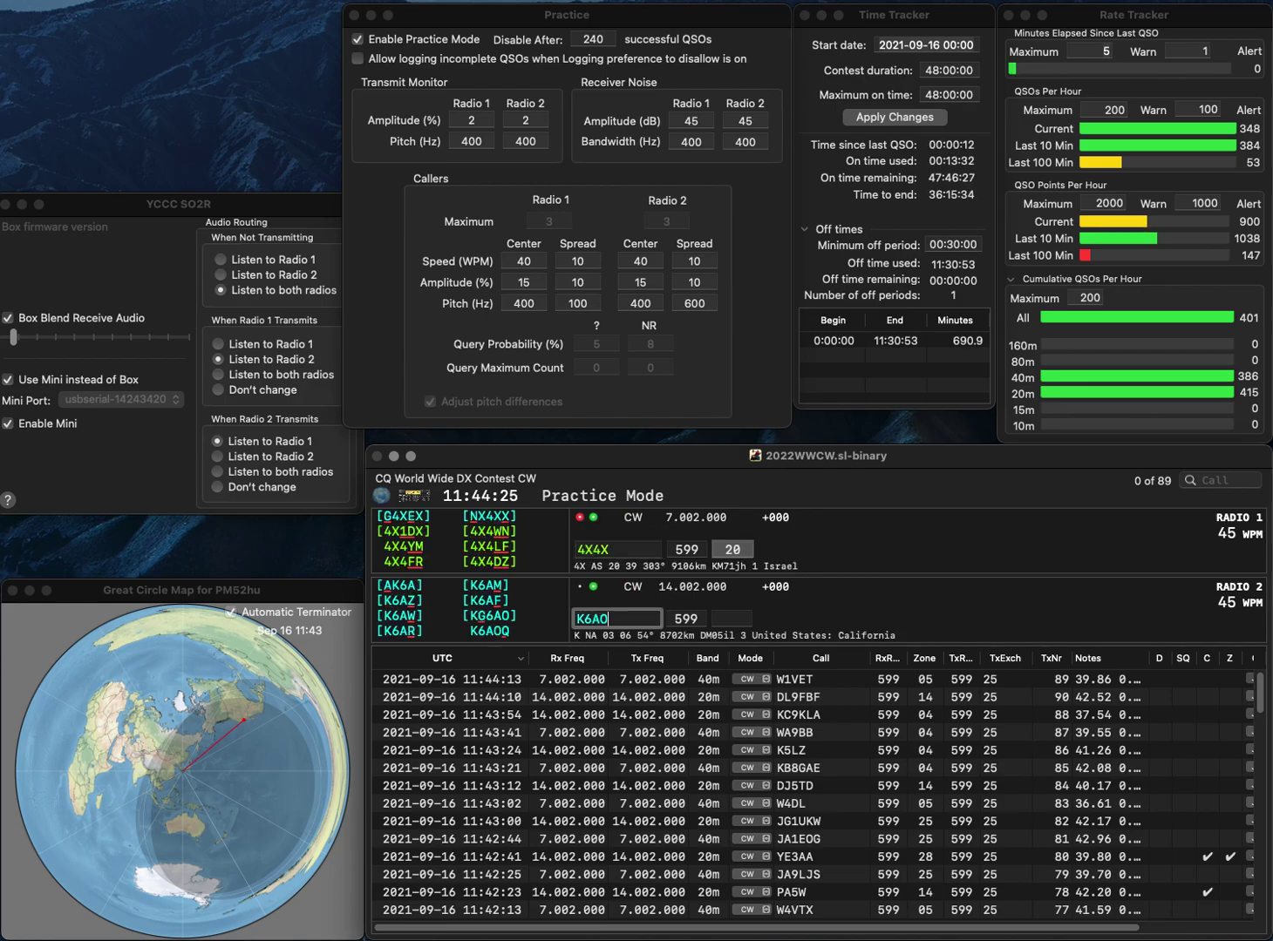
key(Return)
key(BackSpace)
key(BackSpace)
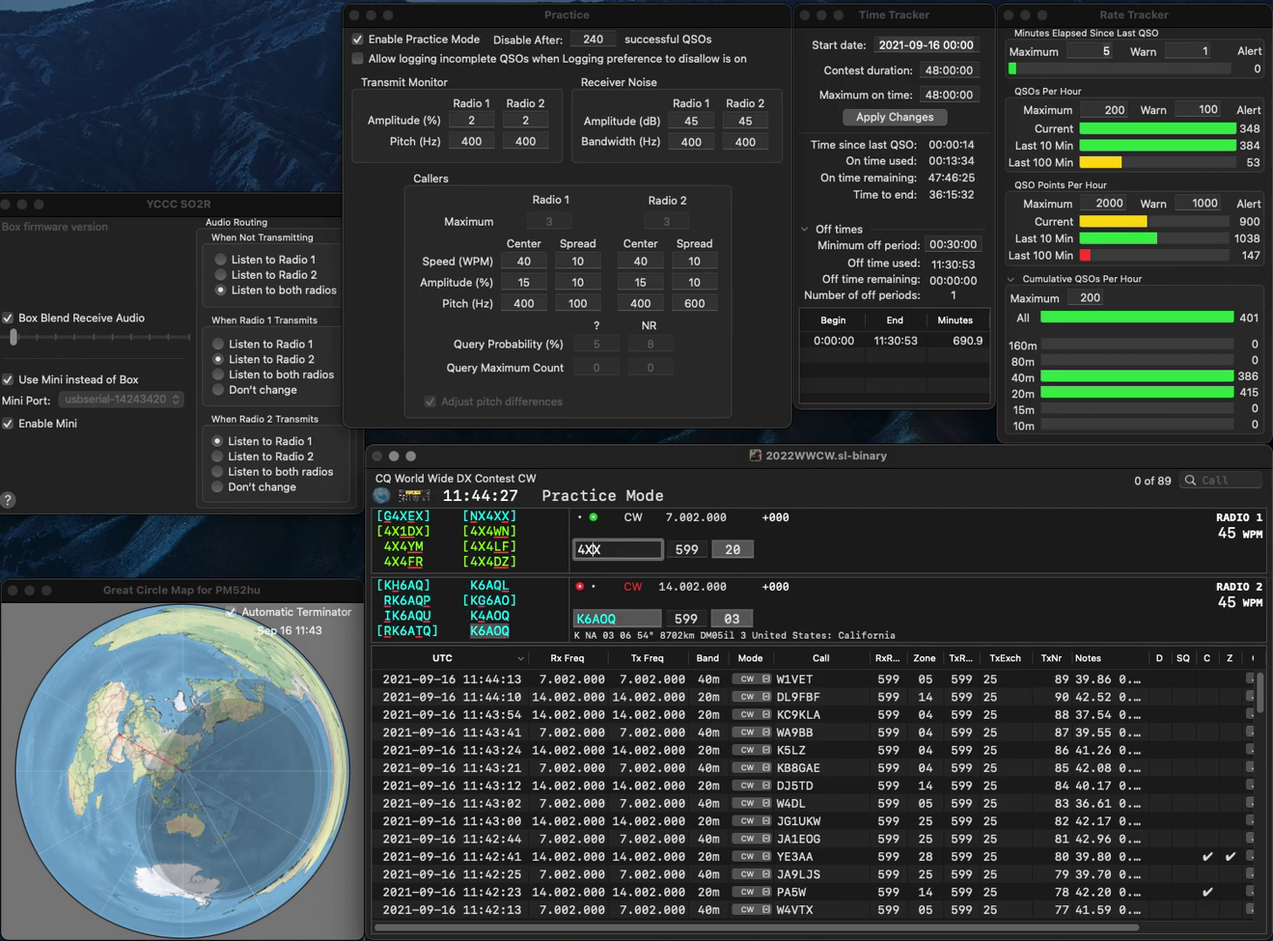
text(3X)
key(Return)
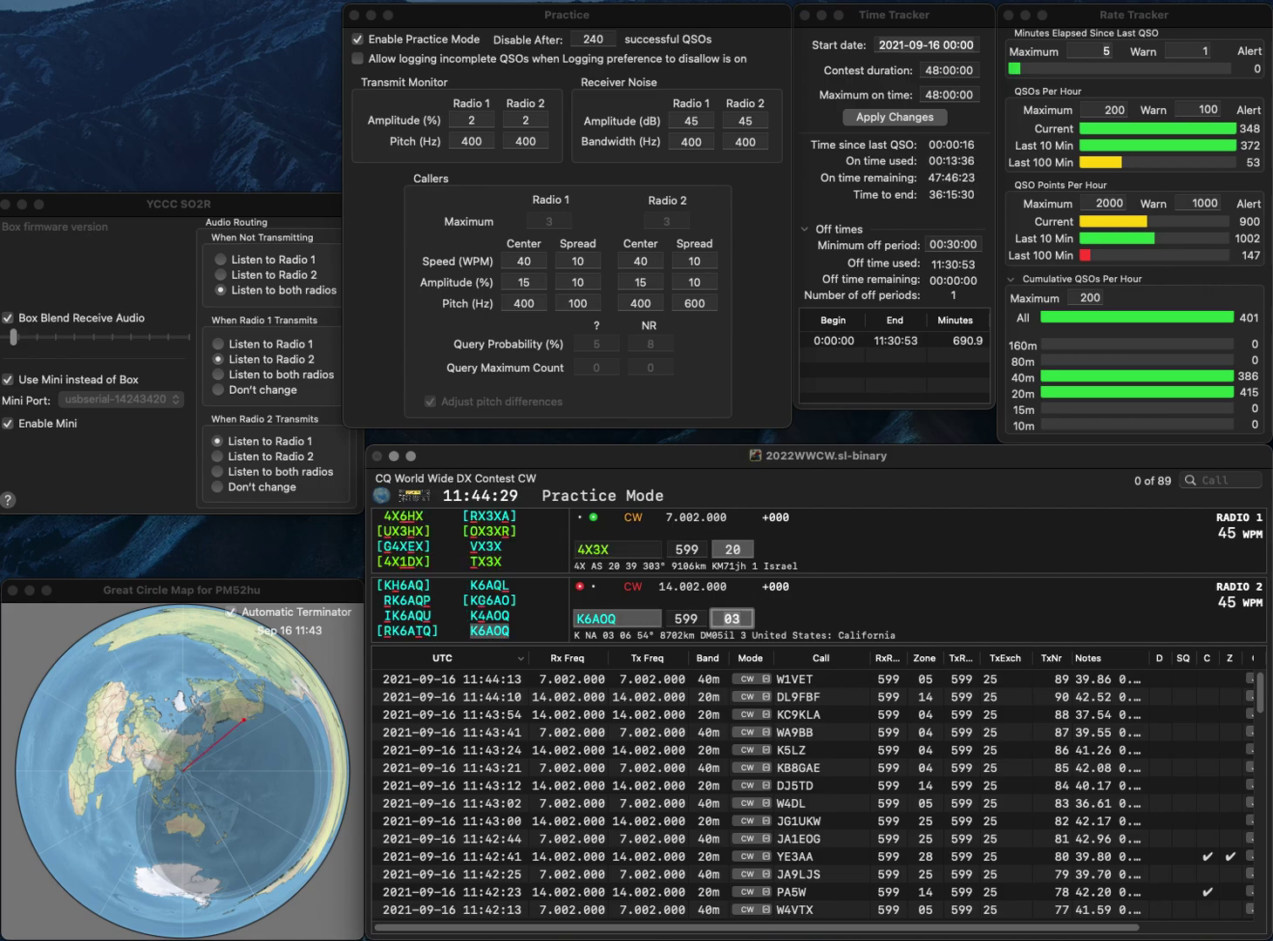
key(space)
key(space)
key(Return)
key(space)
key(Left)
key(Left)
key(Left)
key(BackSpace)
text(V)
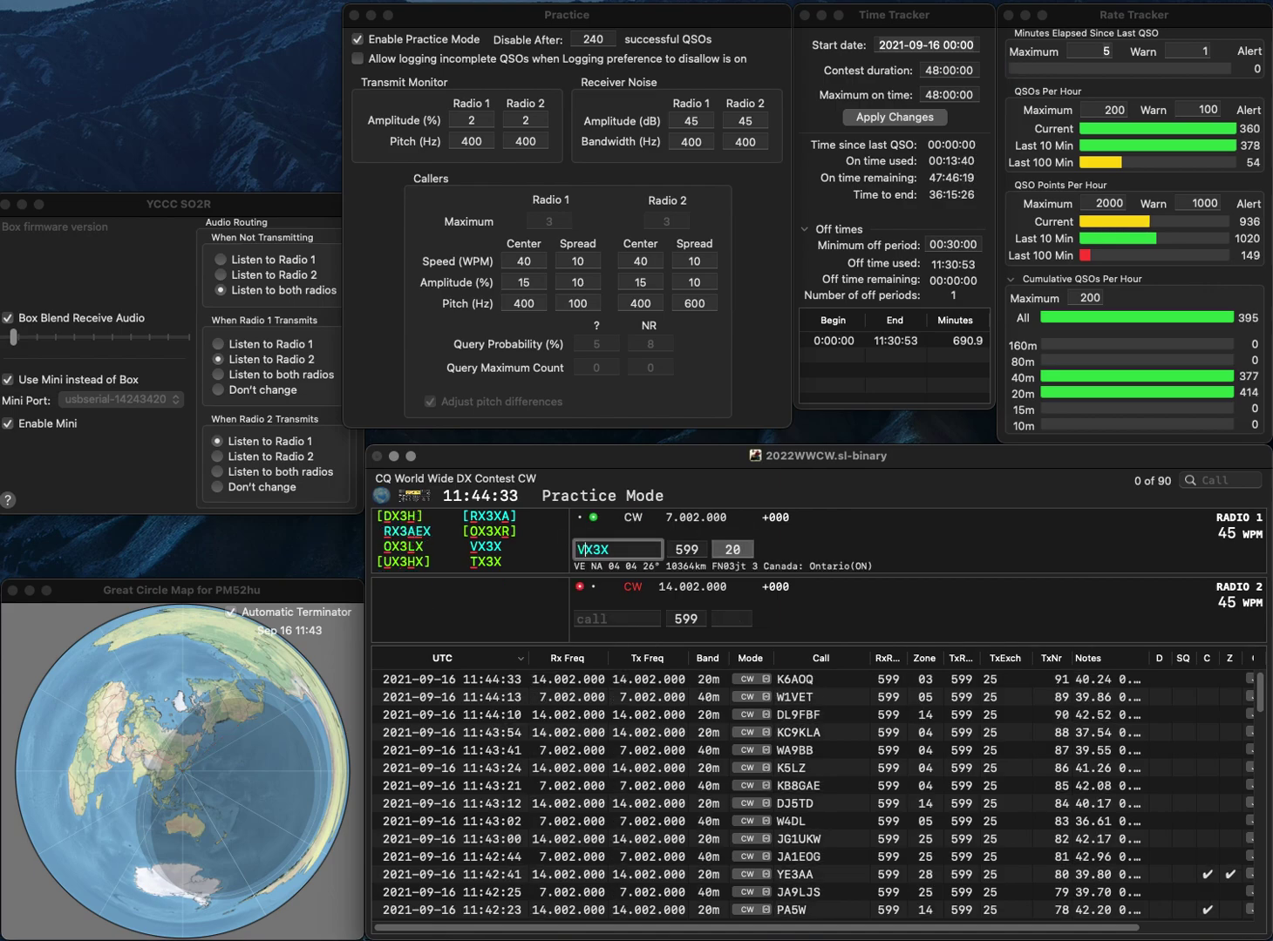
key(Return)
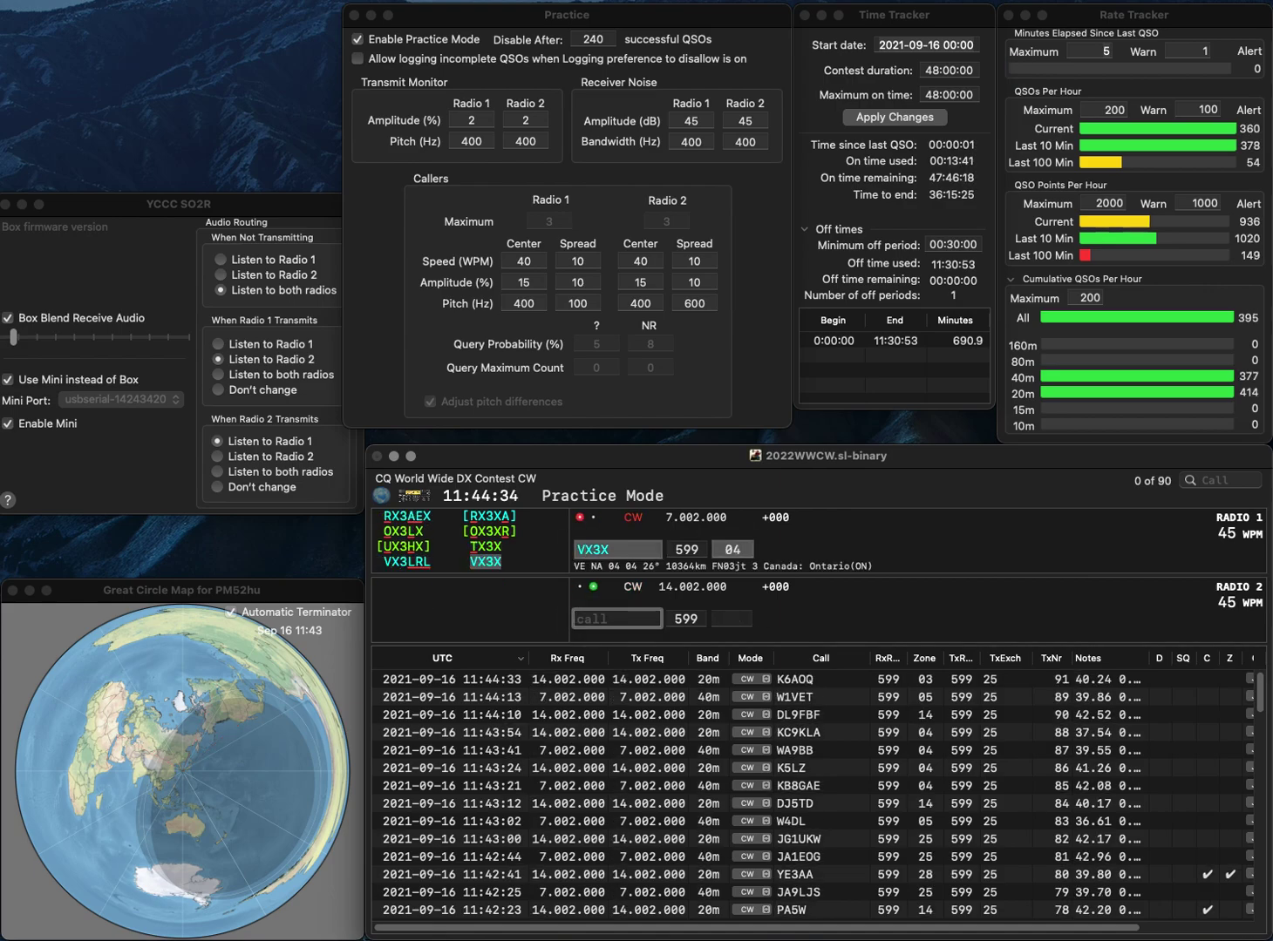
Answer G0MFR on Radio 2 and log the VX3X and G0MFR contacts.
text(G0MUR)
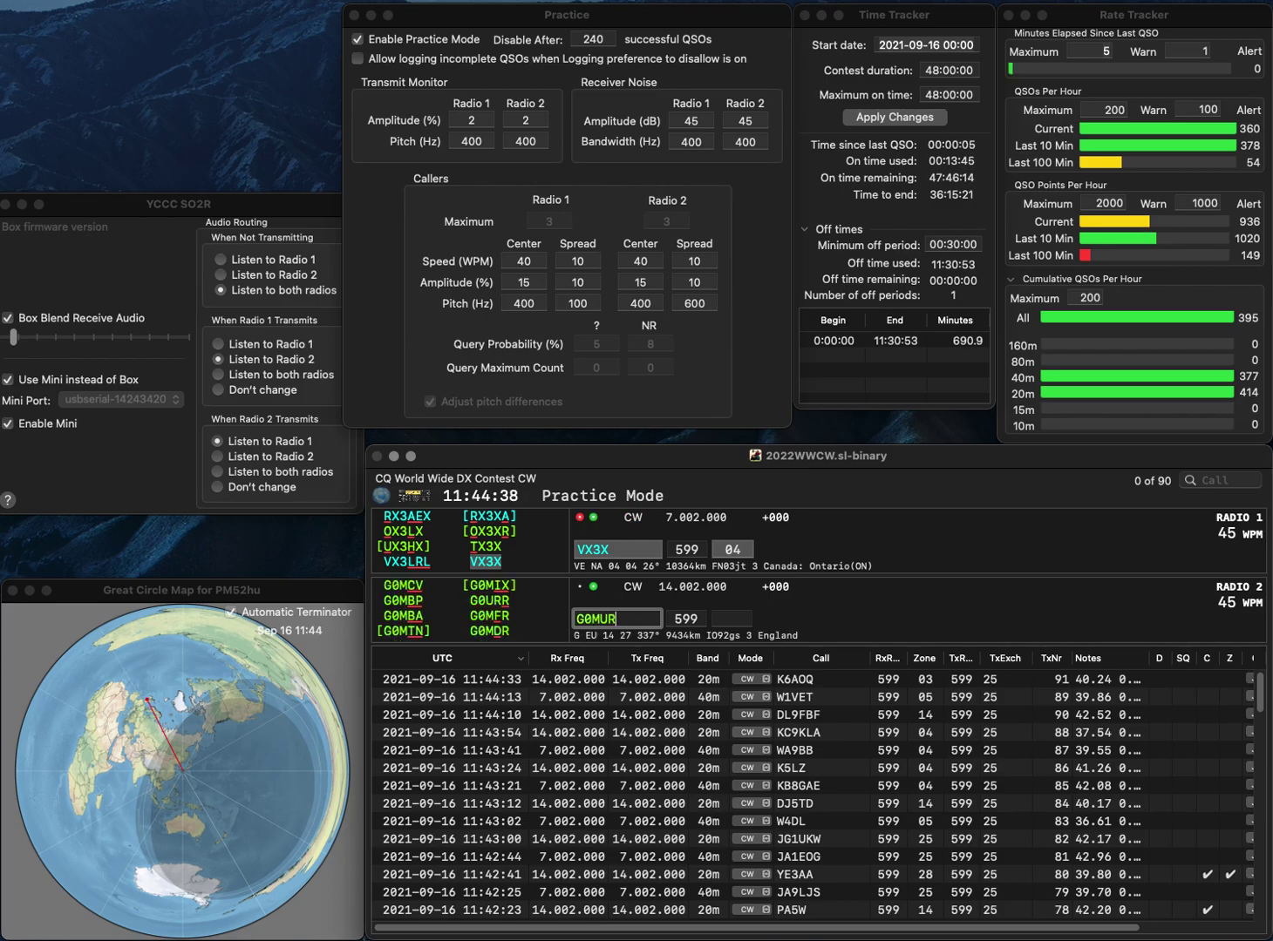
text(F)
key(Return)
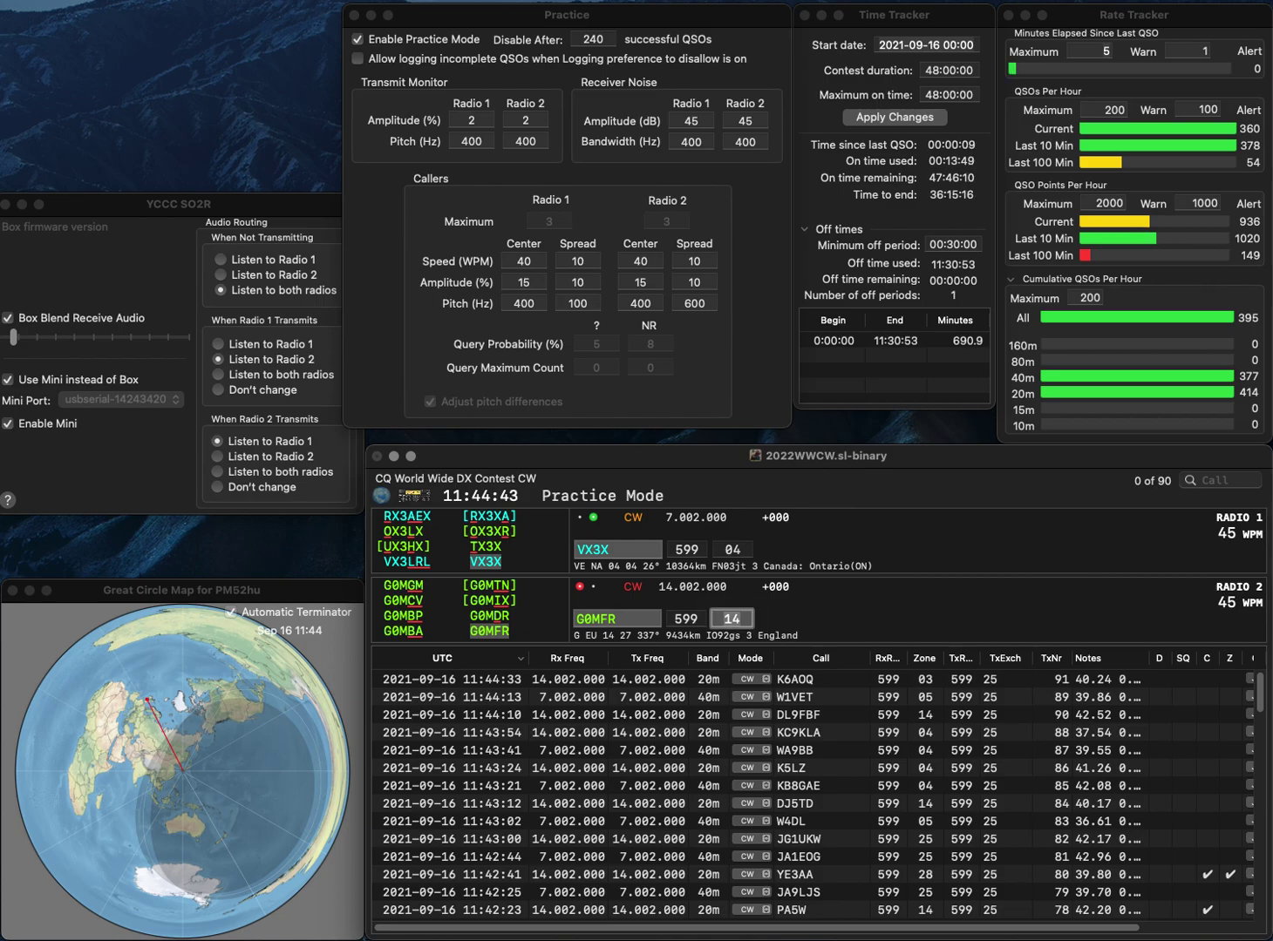
key(Return)
text(F6OEV)
key(Return)
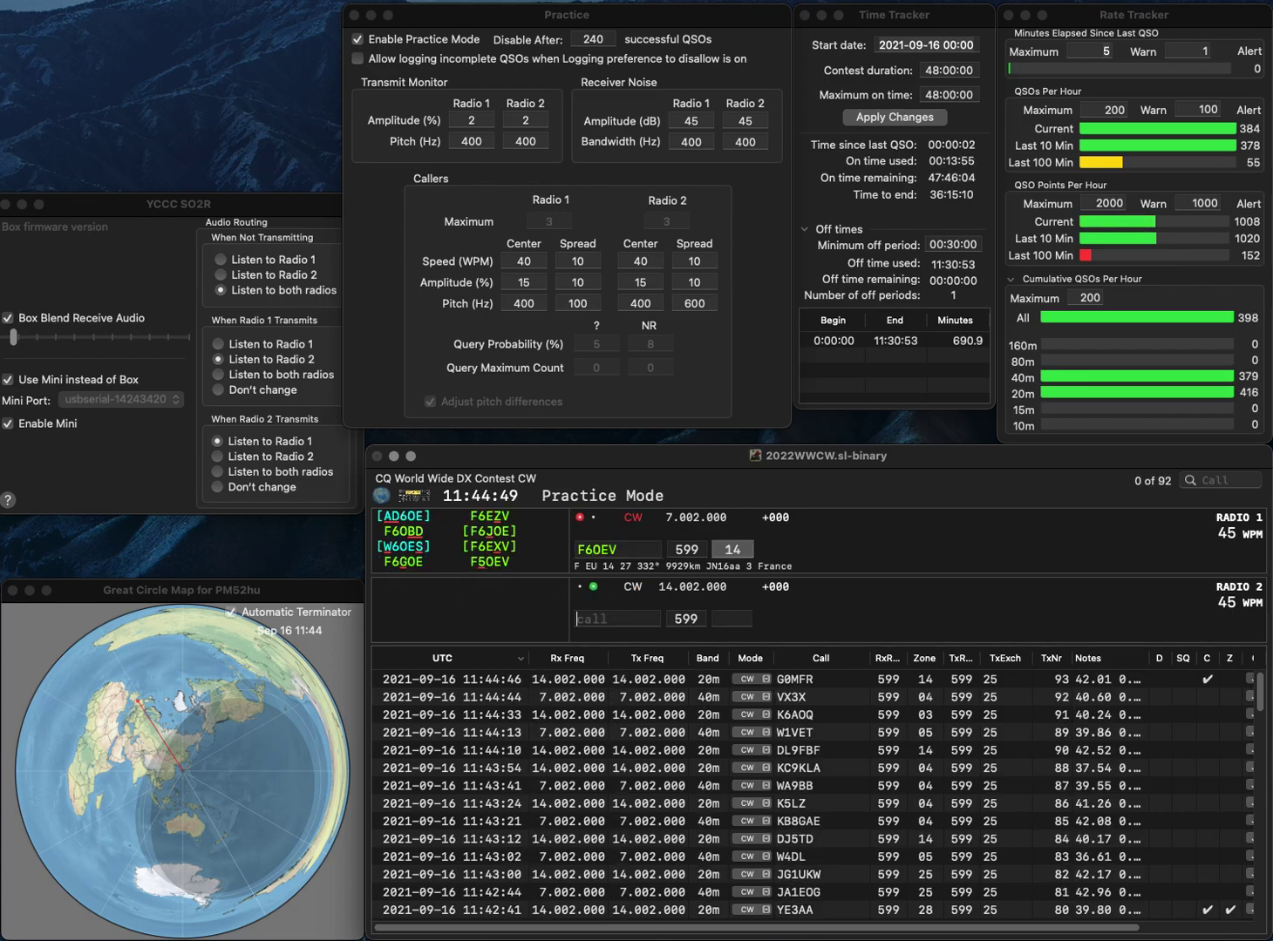
text(VEK2BY)
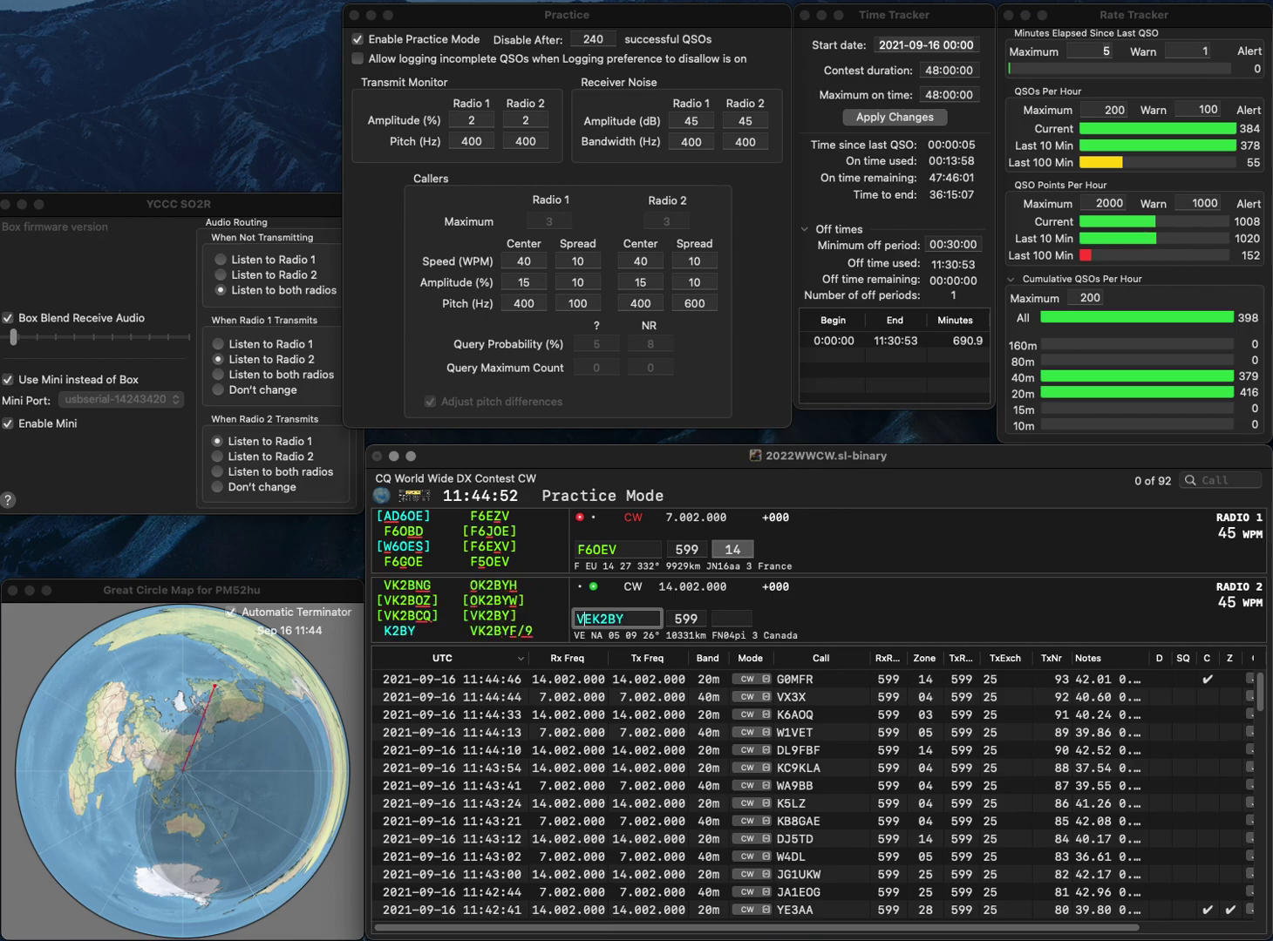
key(Delete)
key(Return)
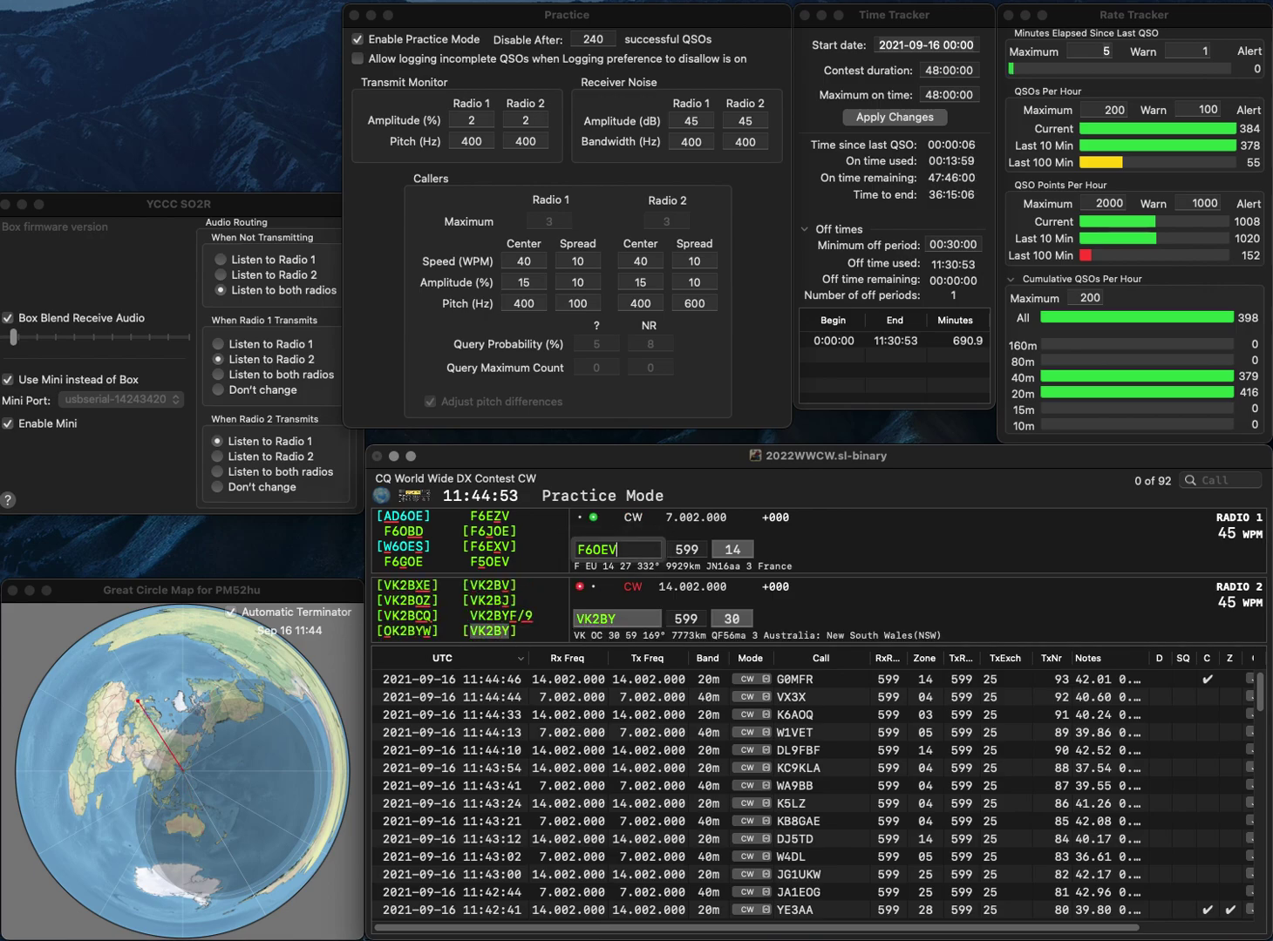
key(Right)
key(Delete)
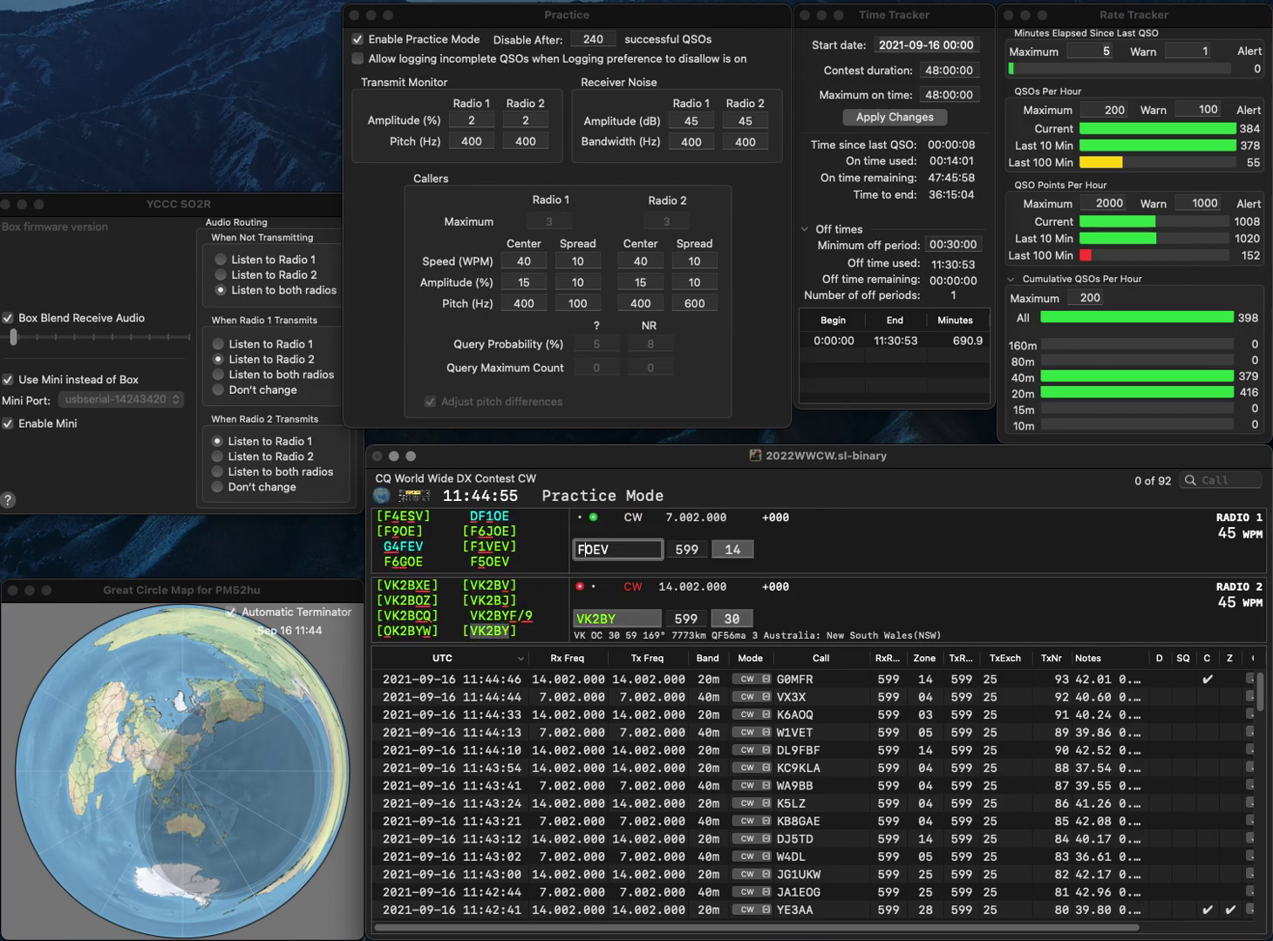
text(5)
key(Return)
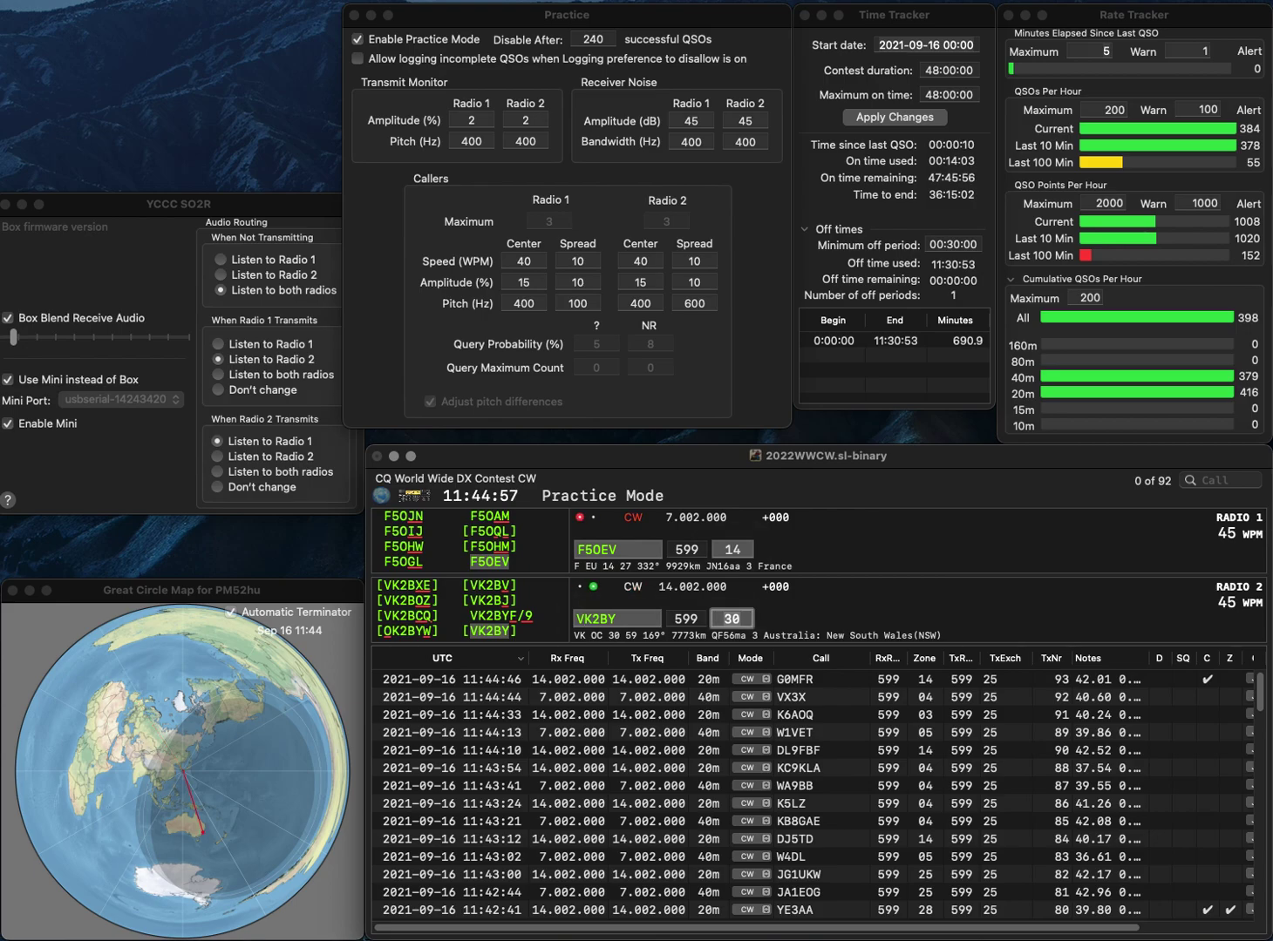
key(Return)
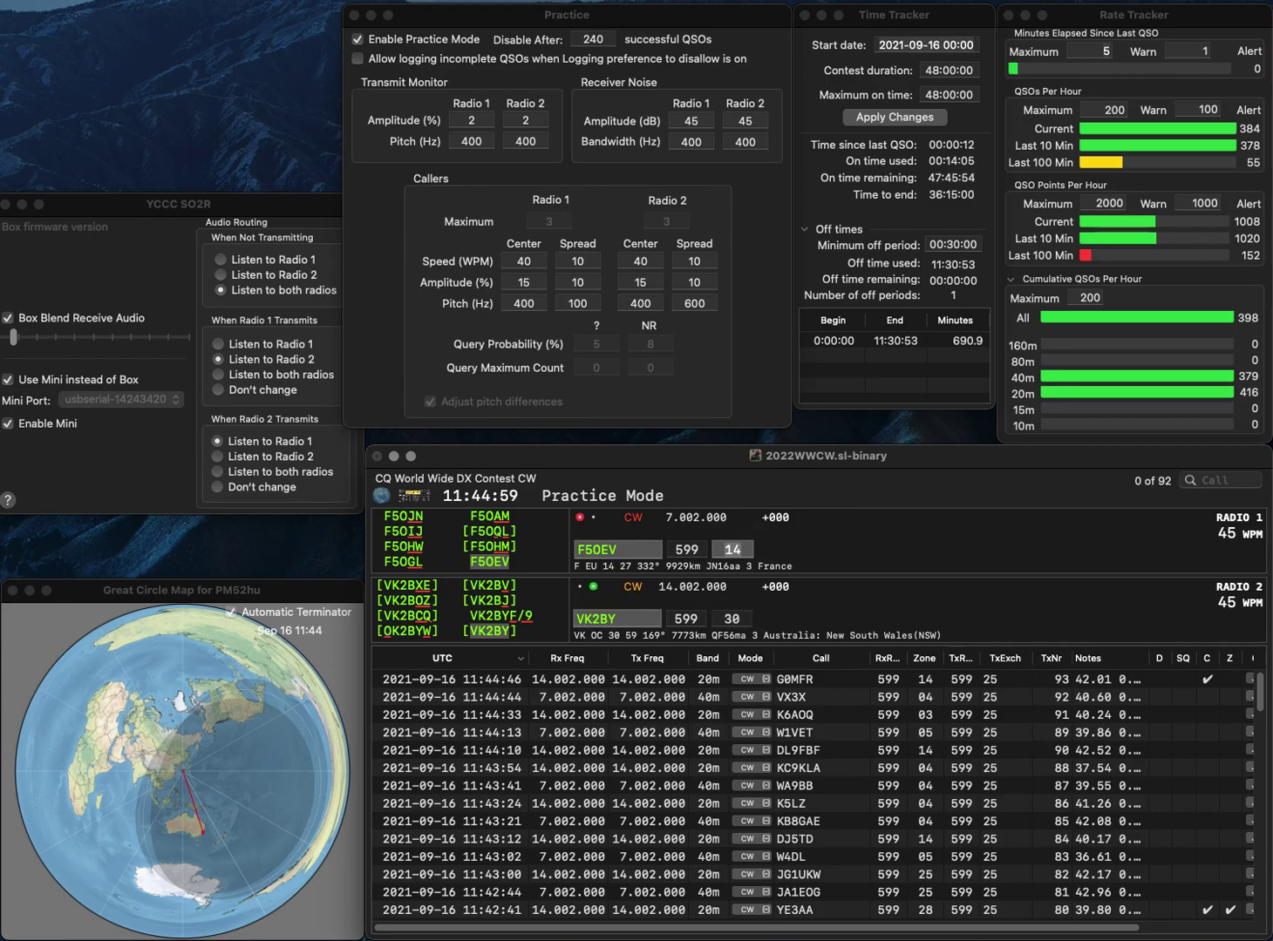
key(Return)
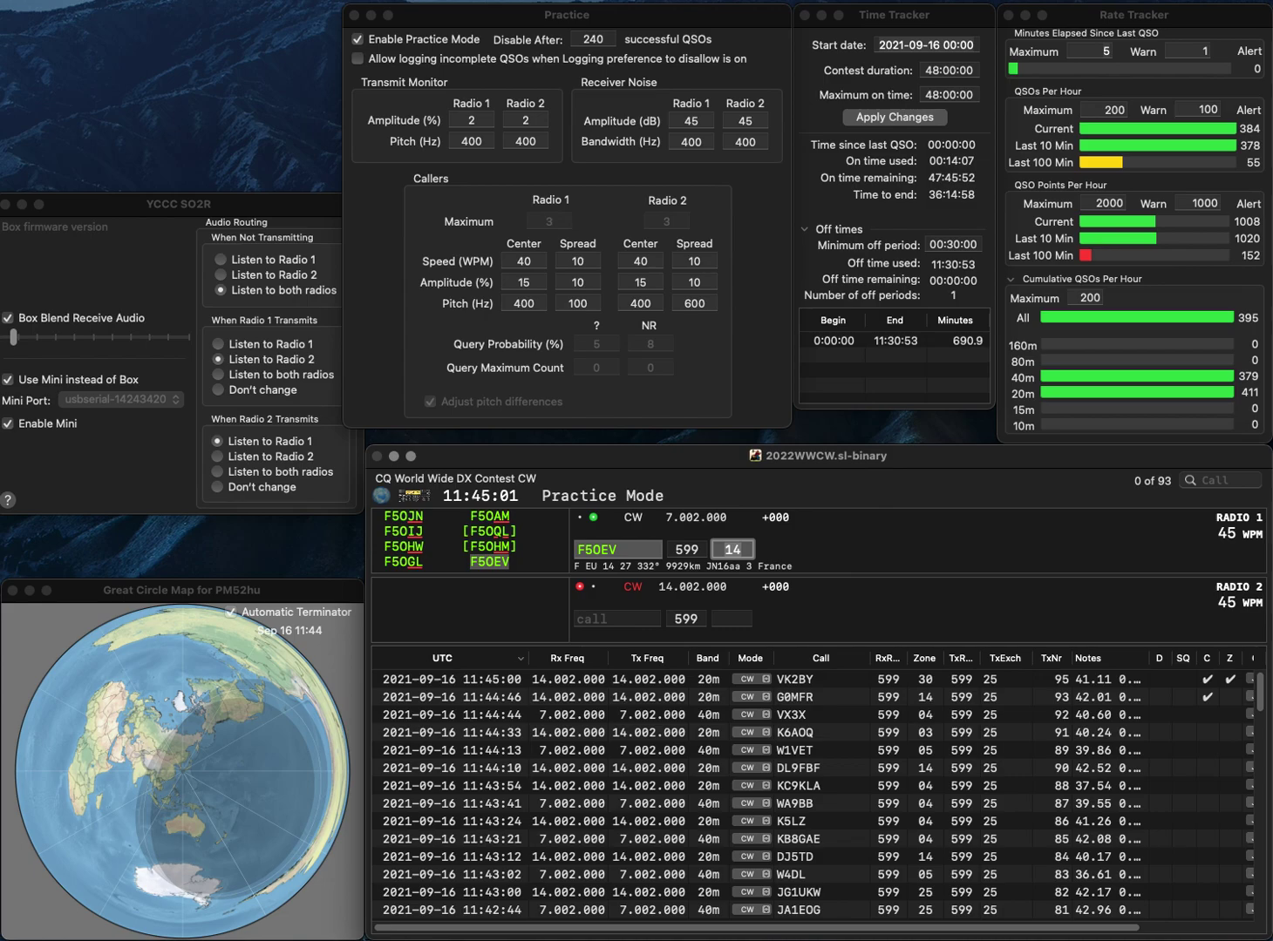
key(Return)
Answer HB9SRM on Radio 2 and W6RA on Radio 1 with the exchange.
text(HB9SRM)
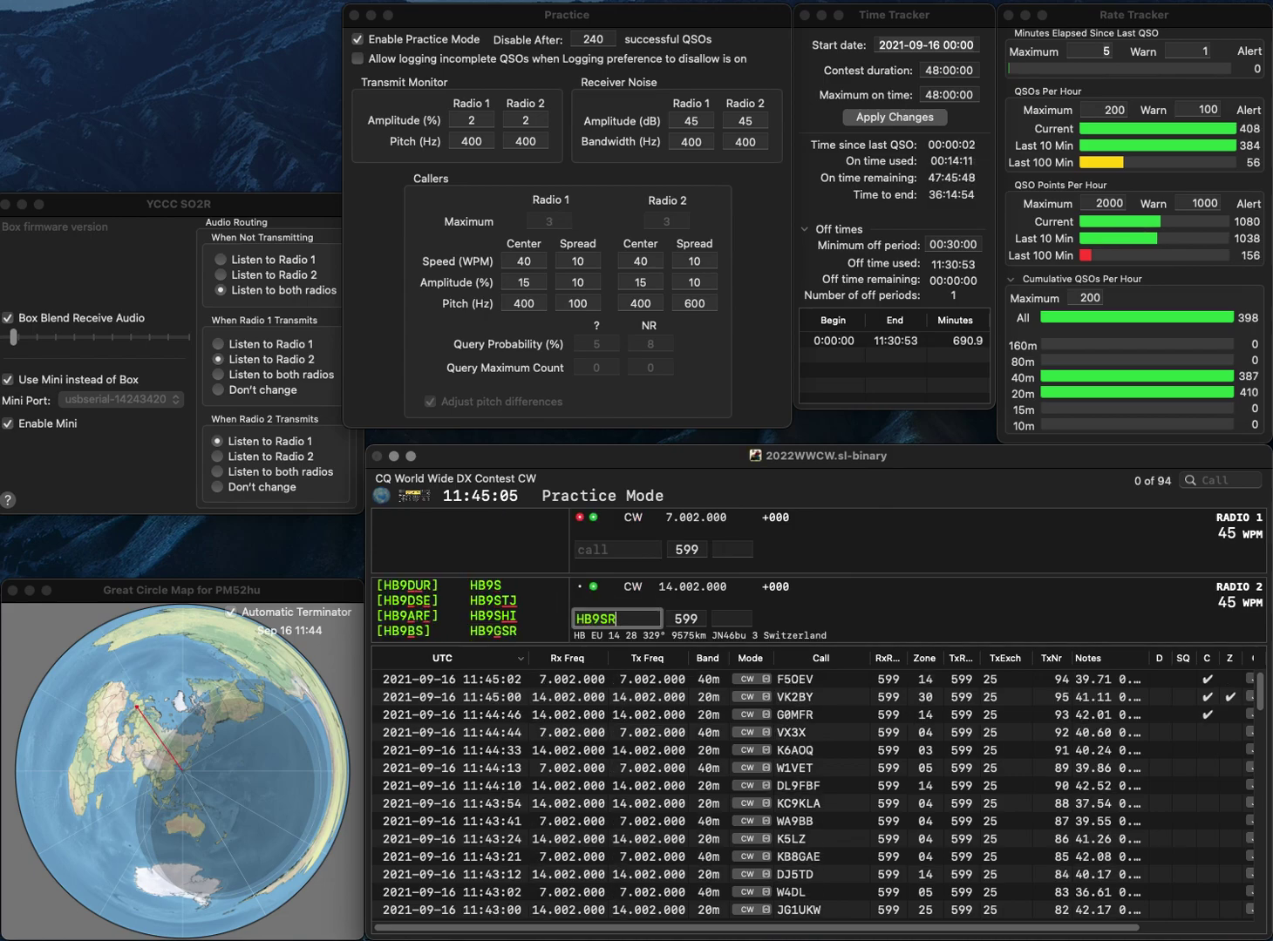
key(Return)
text(RA)
key(super+Left)
text(W6)
key(Return)
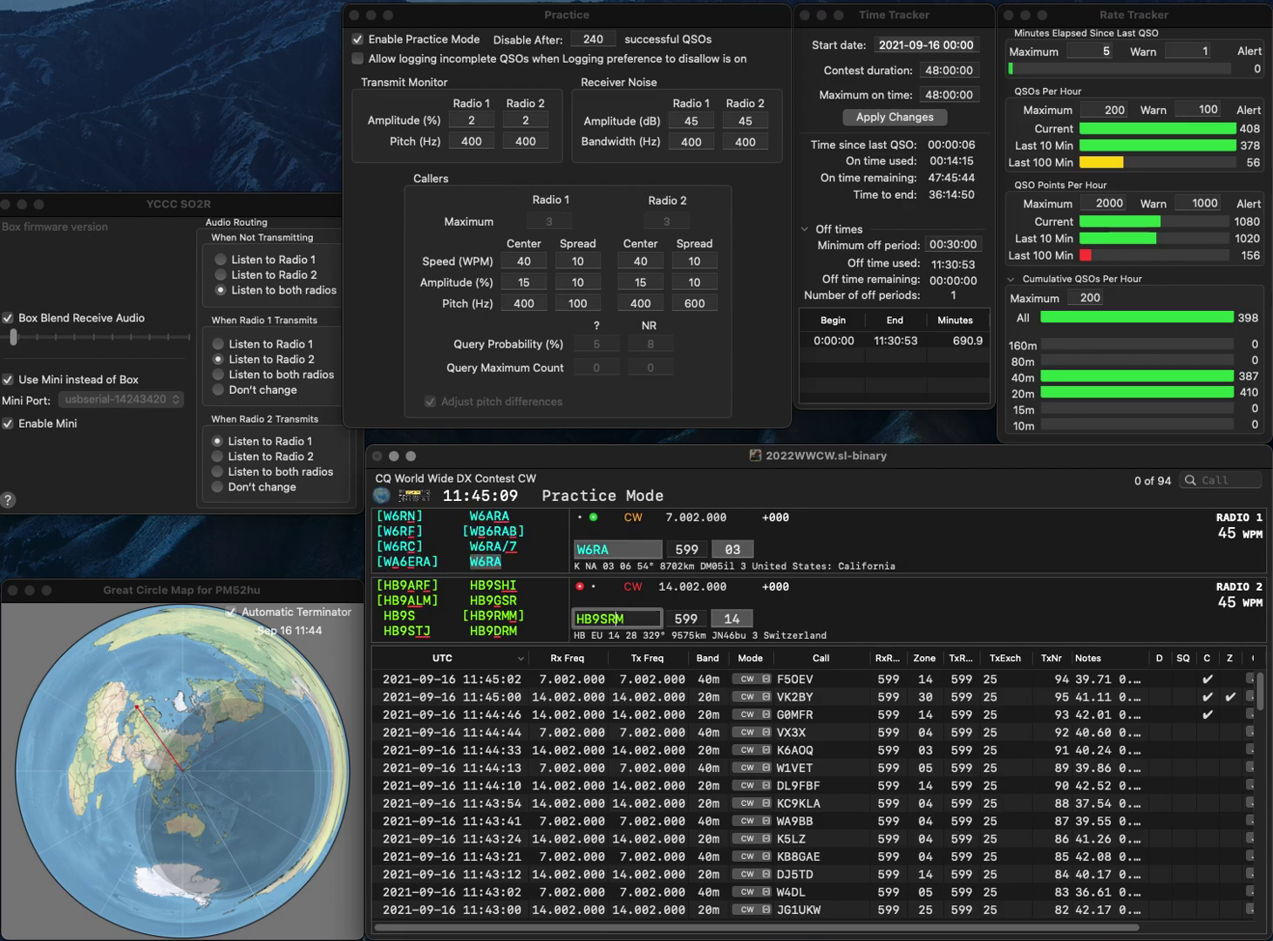
key(Left)
key(BackSpace)
text(H)
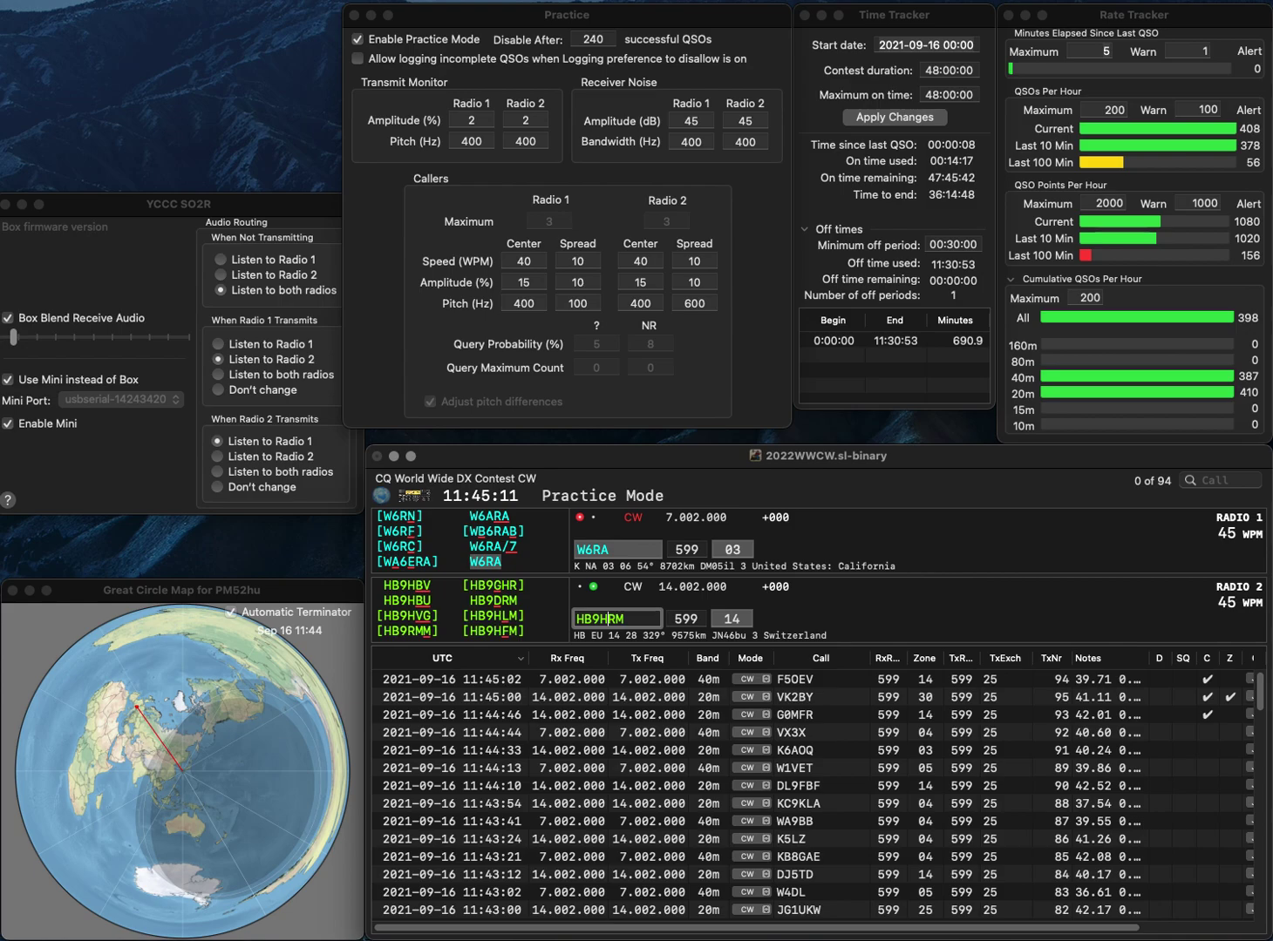
key(BackSpace)
text(SR)
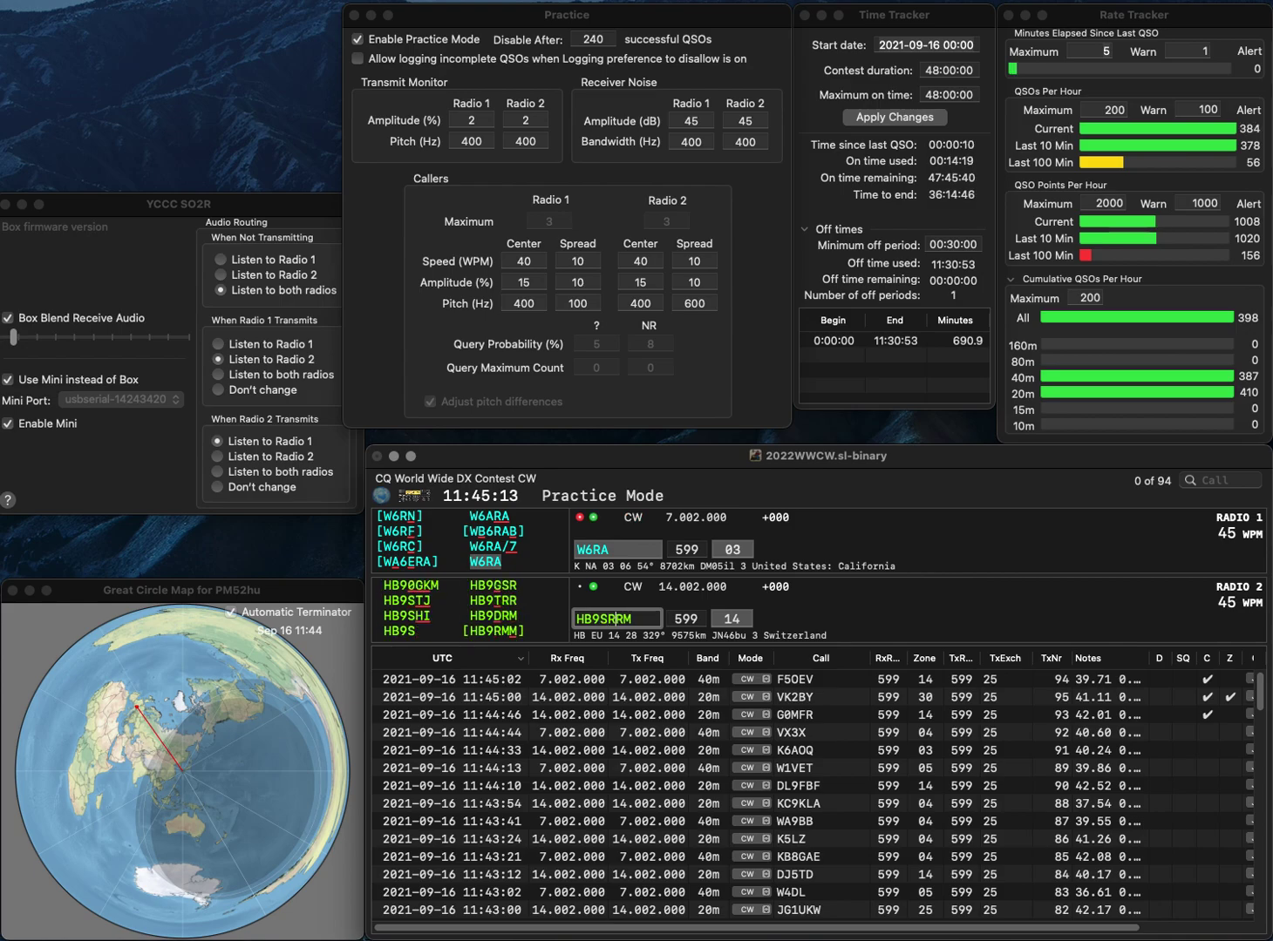
text(L)
key(Delete)
key(Left)
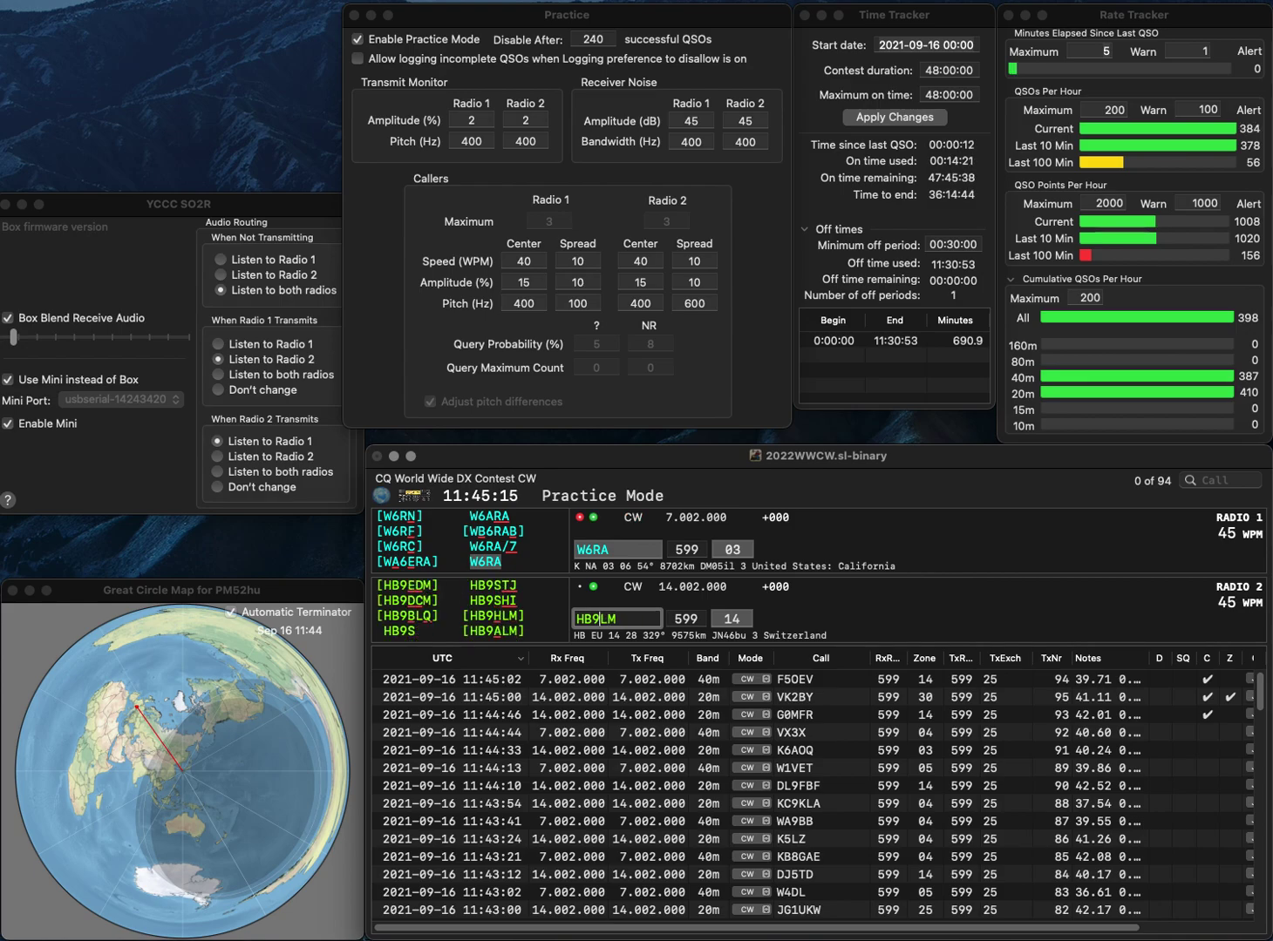
key(BackSpace)
text(H)
key(Return)
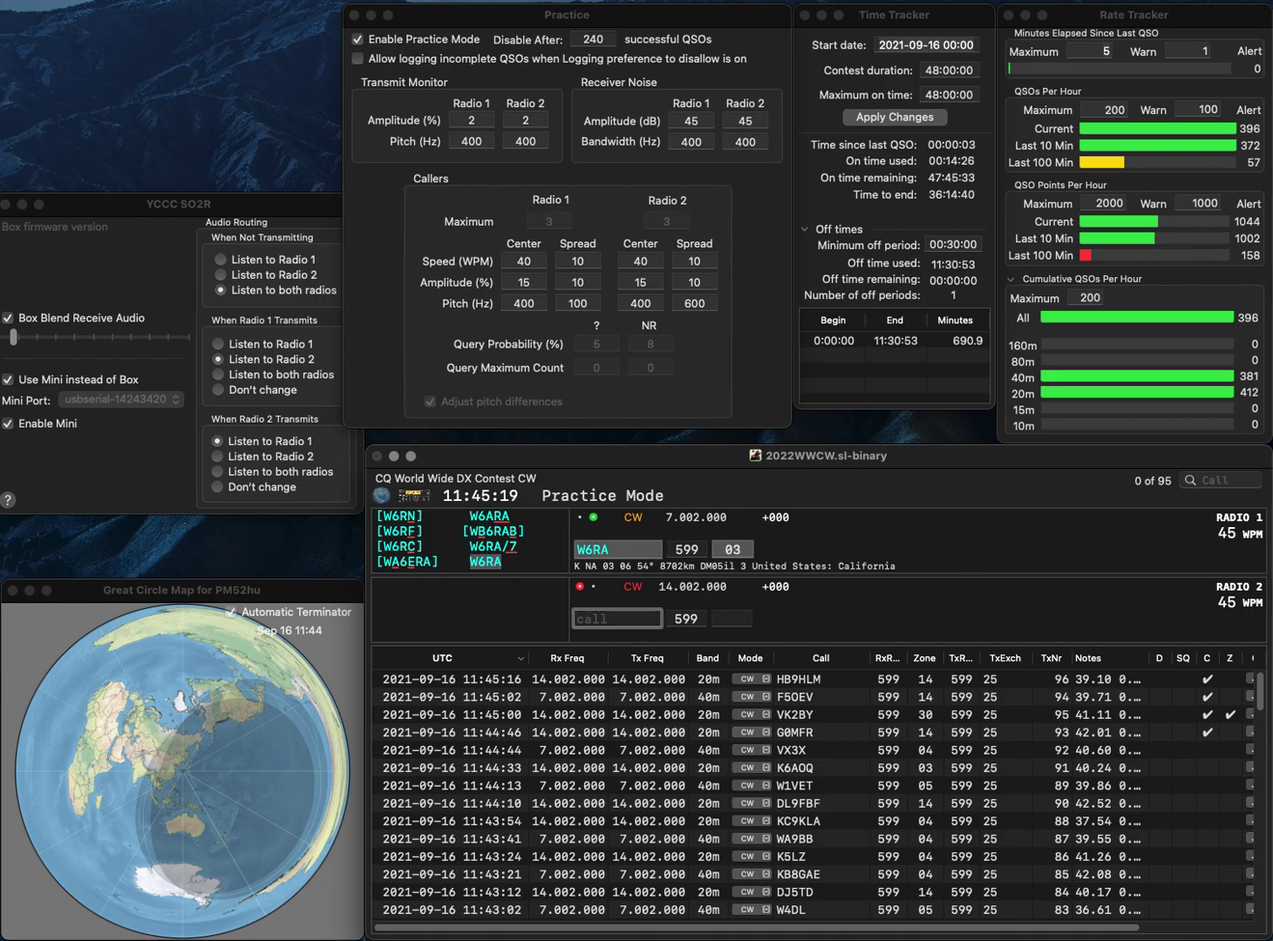
key(Return)
text(F6B)
key(Return)
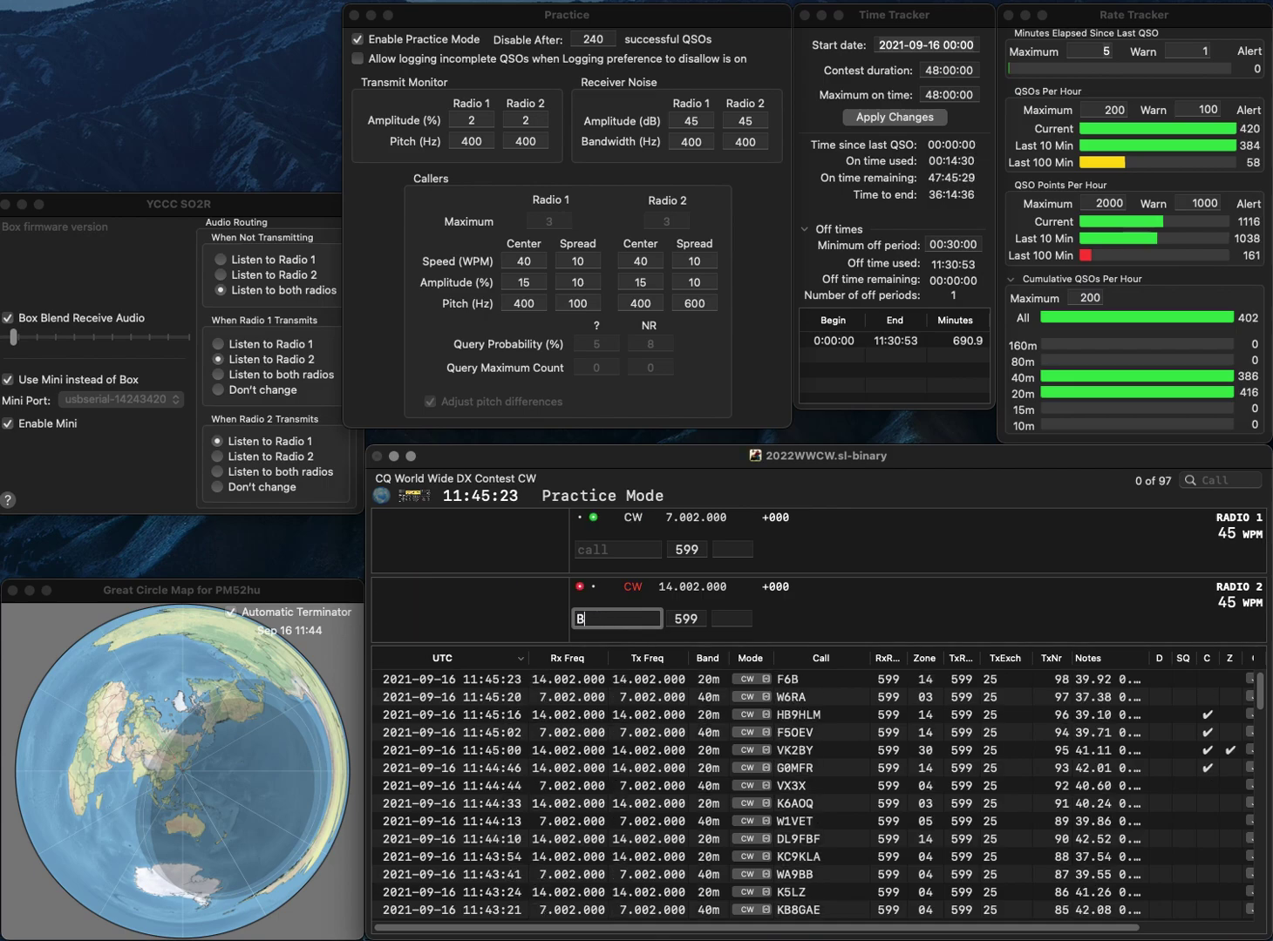
Enter the partial call 6DXQ on Radio 1, and enter DL0AS on Radio 2 and send its exchange.
text(6DXQ)
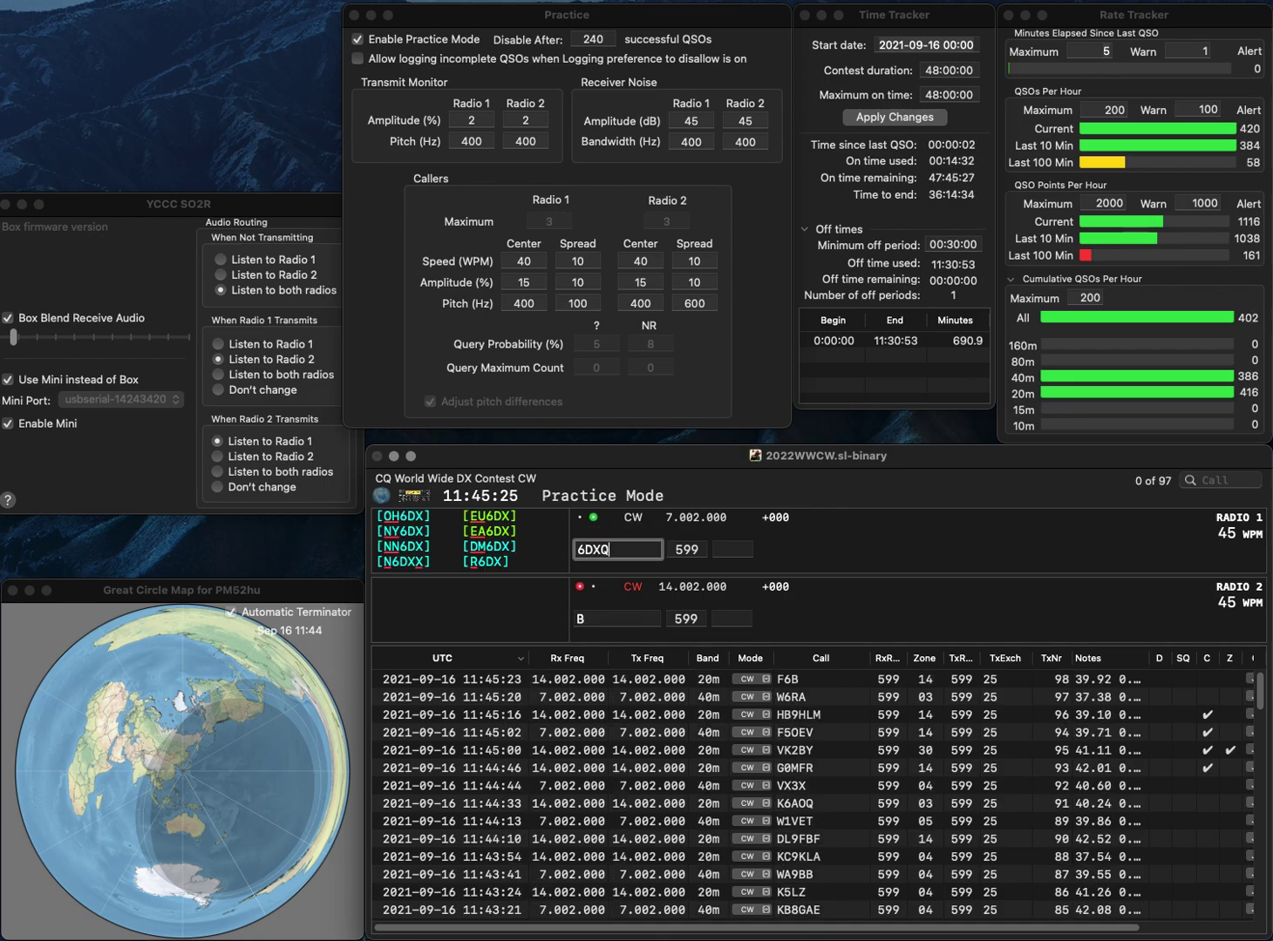
key(Return)
text(F)
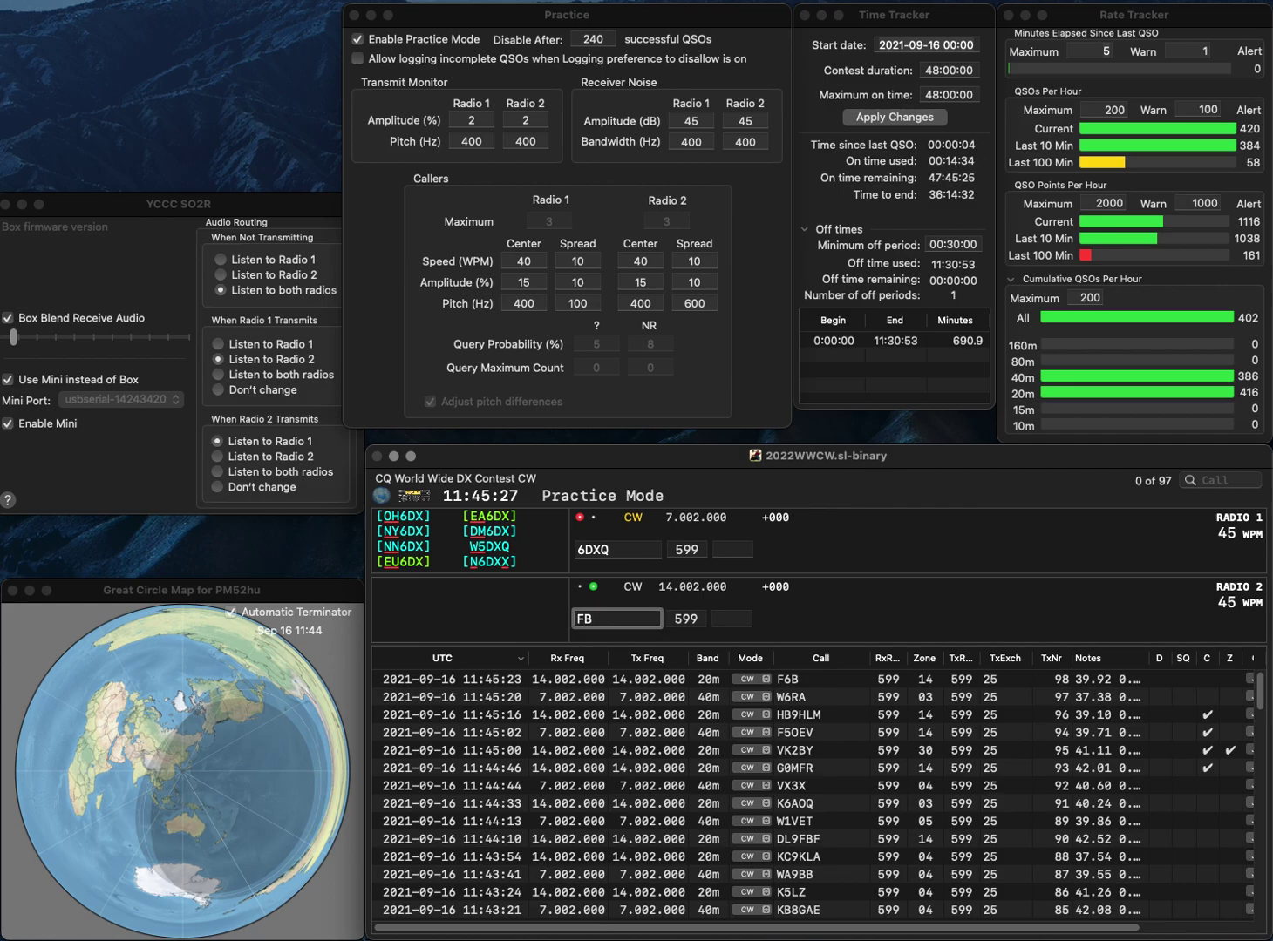
text(6A)
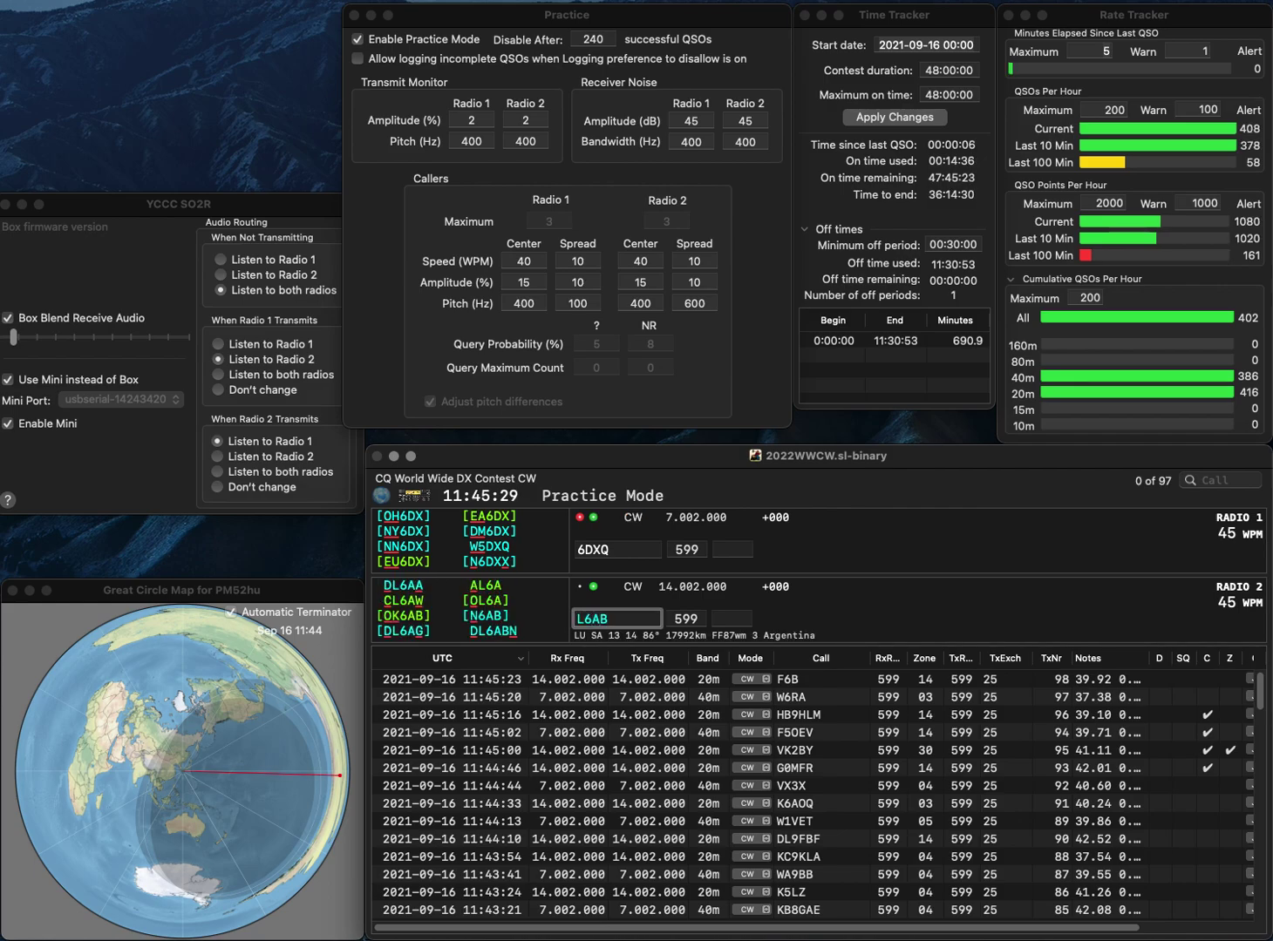
key(Escape)
key(BackSpace)
text(DL0AS)
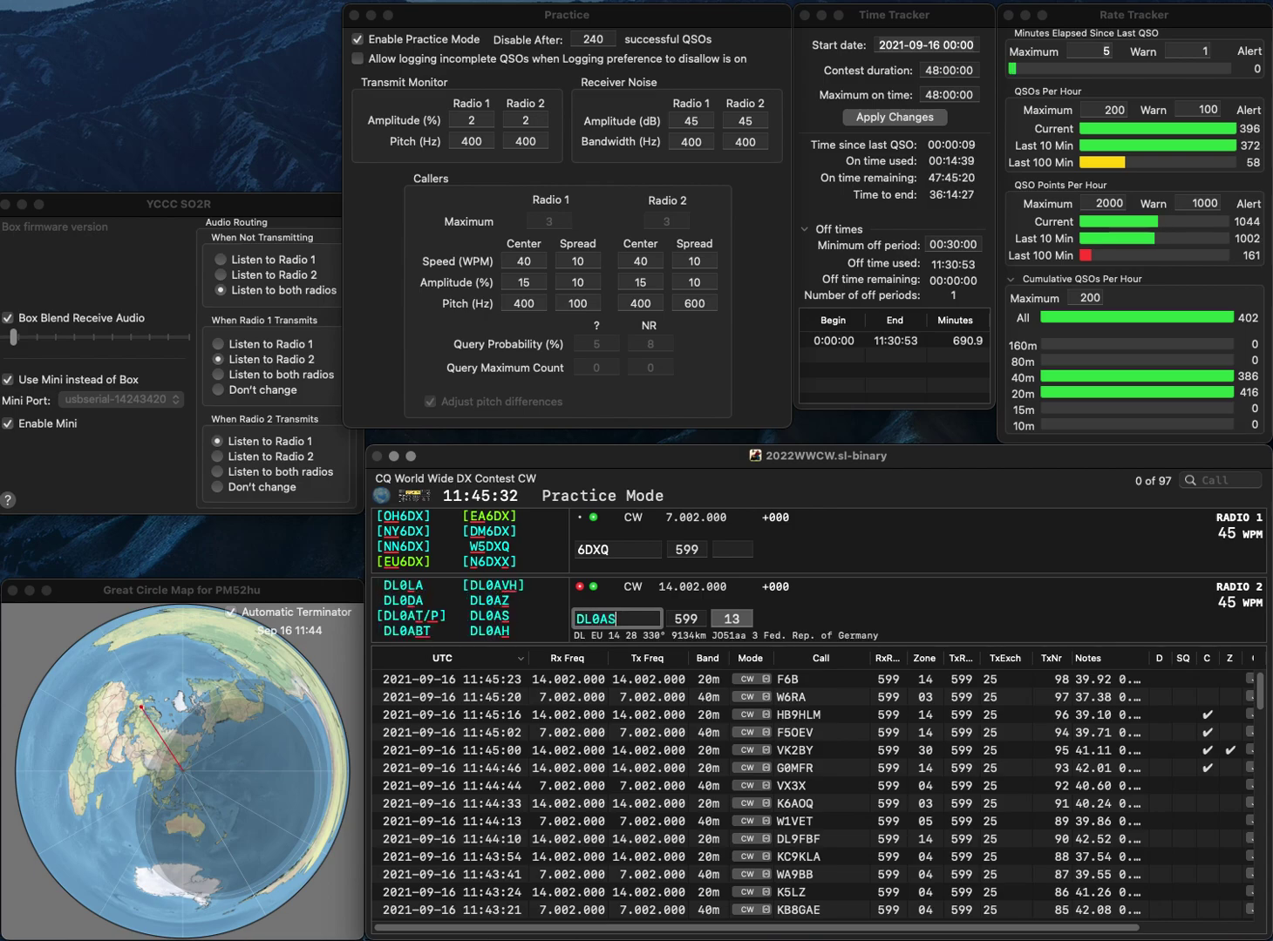
key(Return)
Correct the Radio 1 call to IZ6BXQ and log the DL0AS and IZ6BXQ contacts.
key(Home)
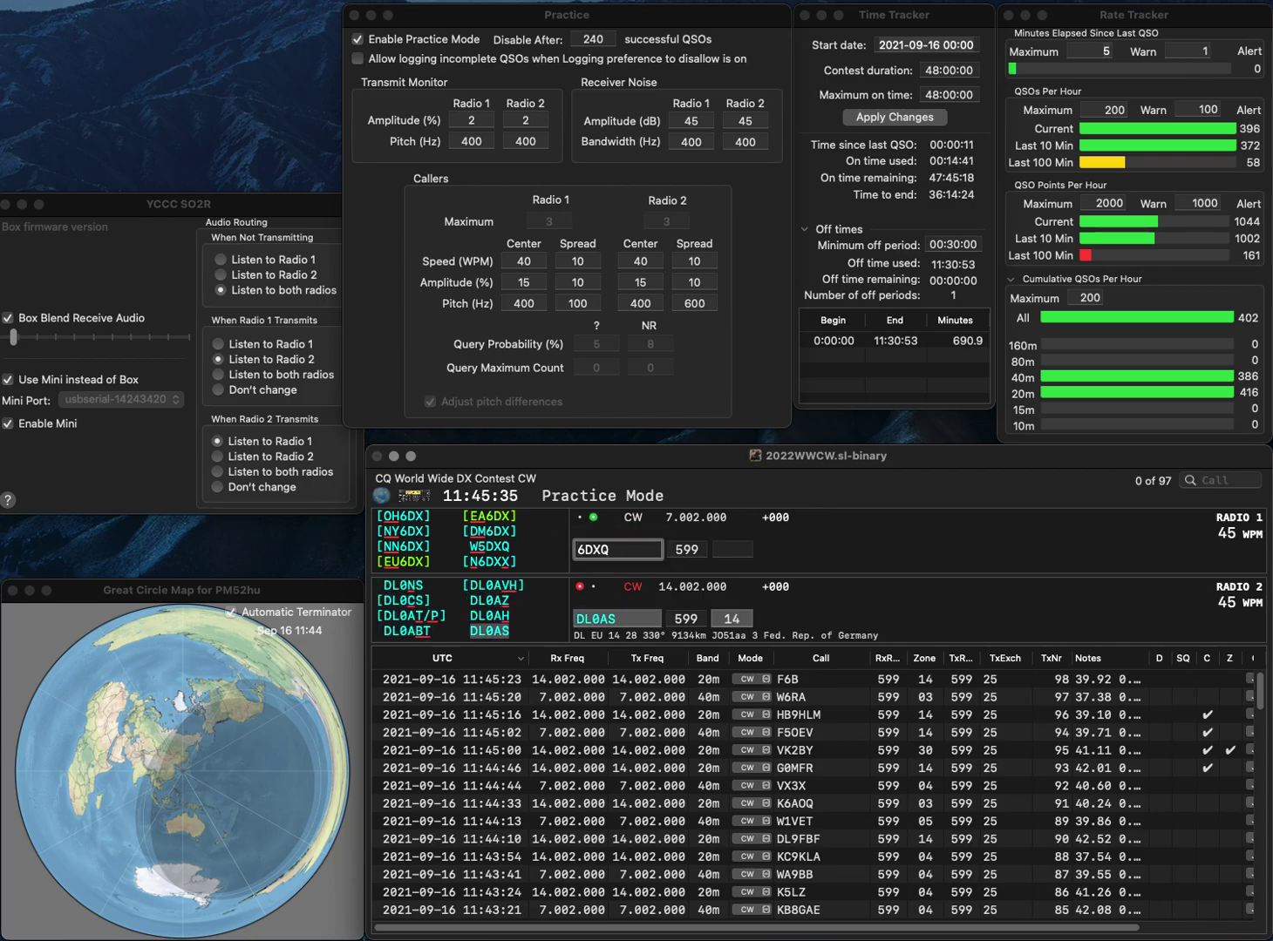
text(IZ6B)
key(Return)
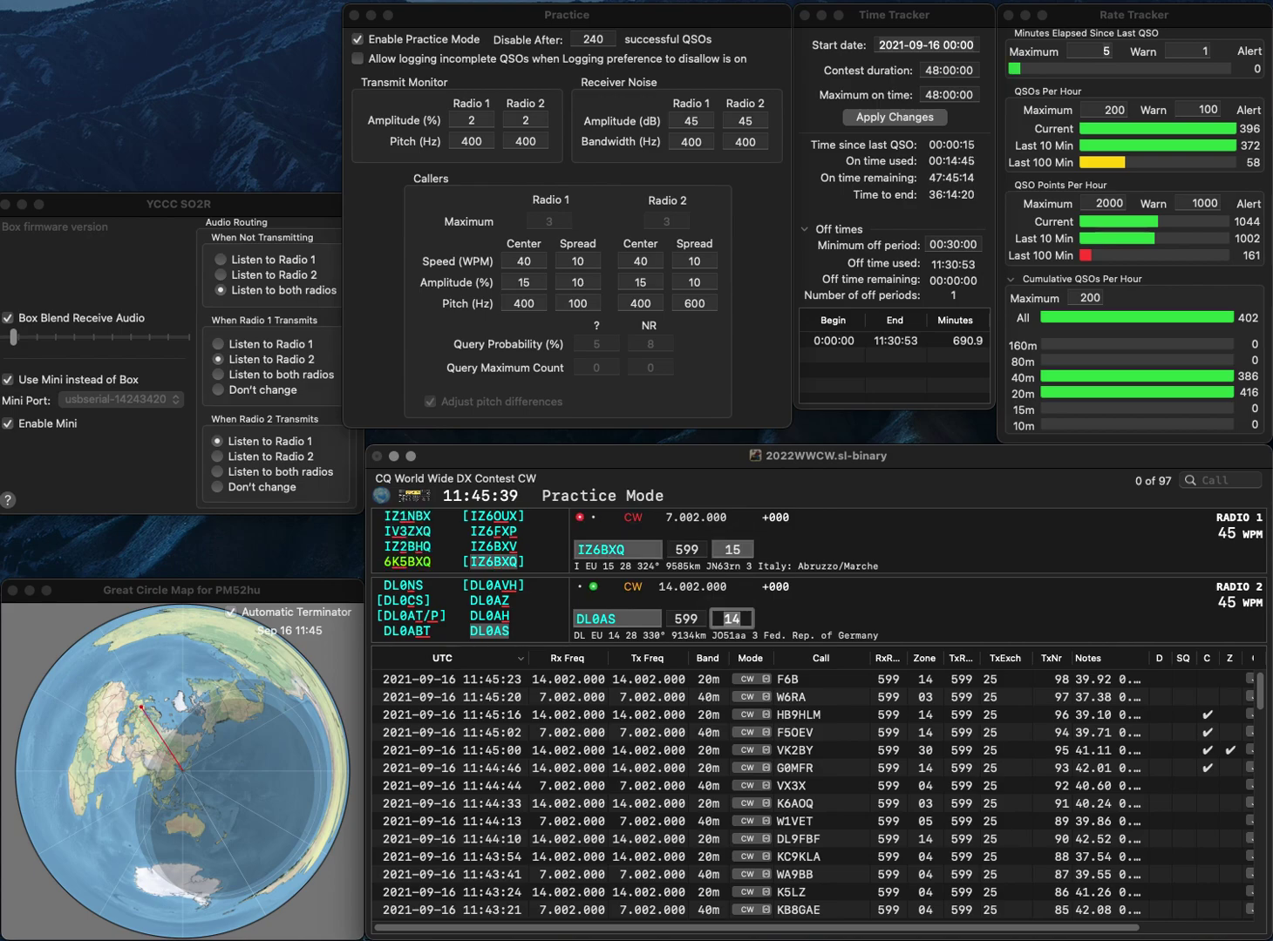
click(733, 549)
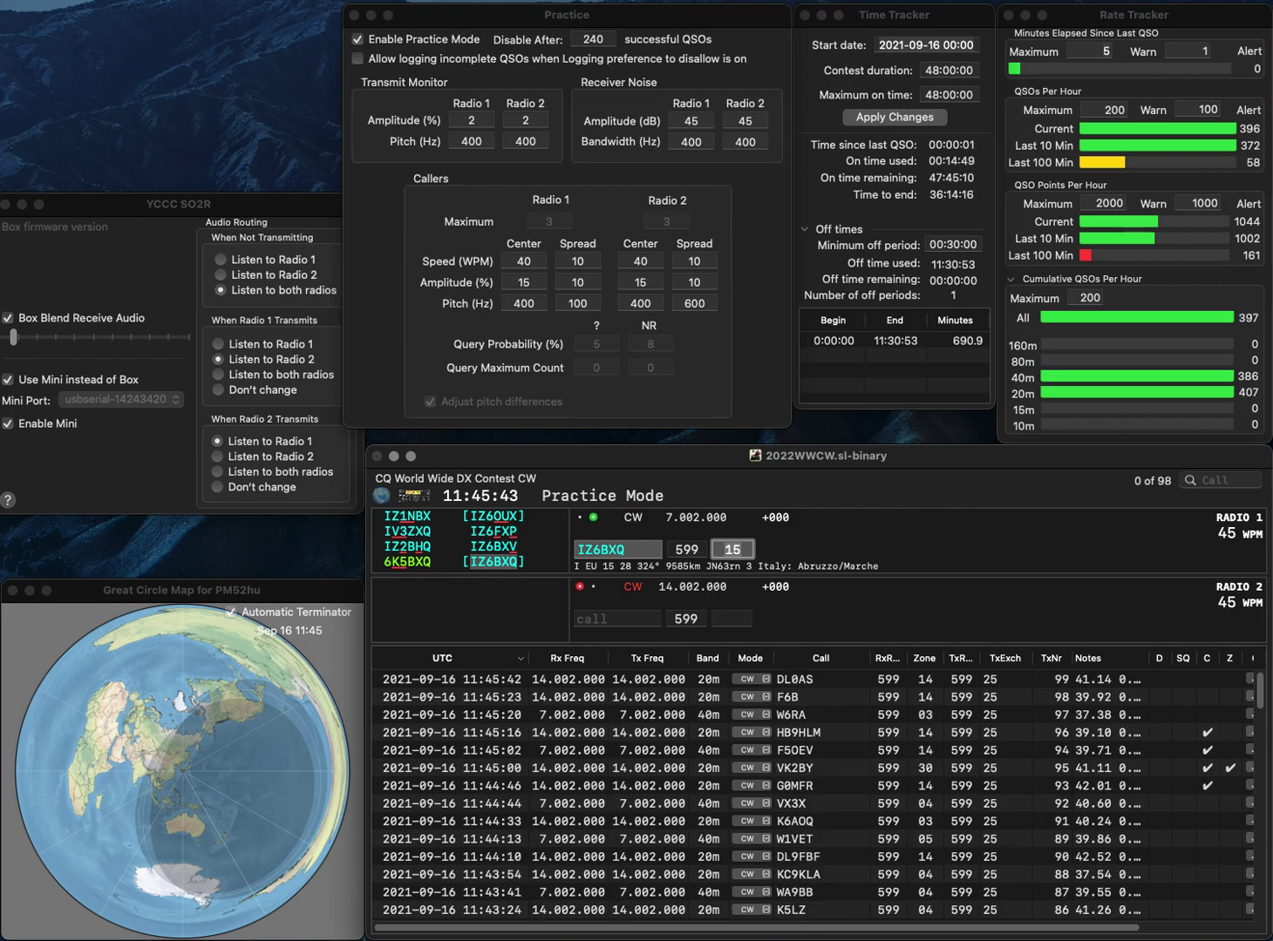
key(Return)
Enter the call LU1UYL on Radio 2 and the partial call 1X on Radio 1.
text(LU1UYL)
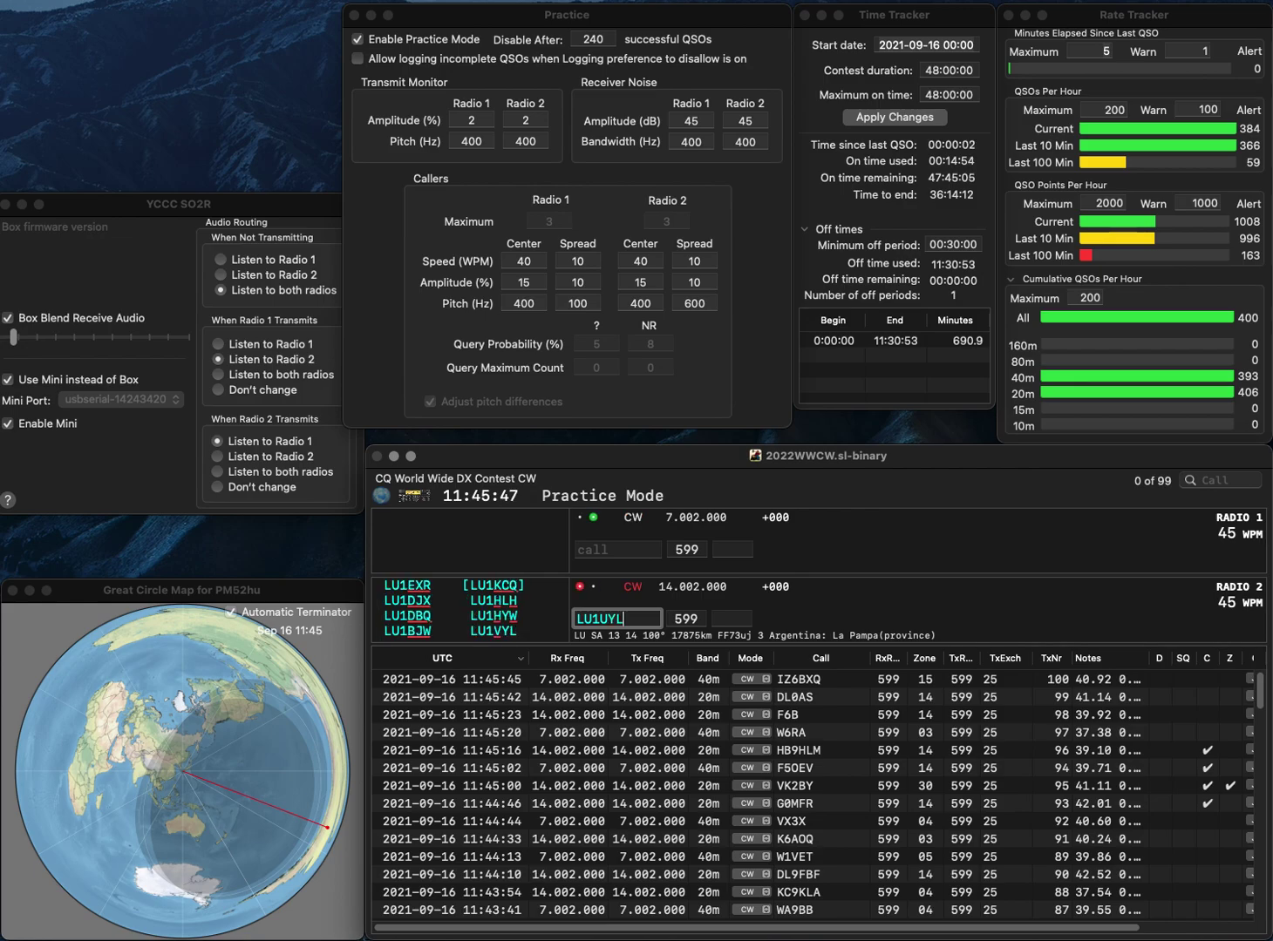
key(Return)
text(1)
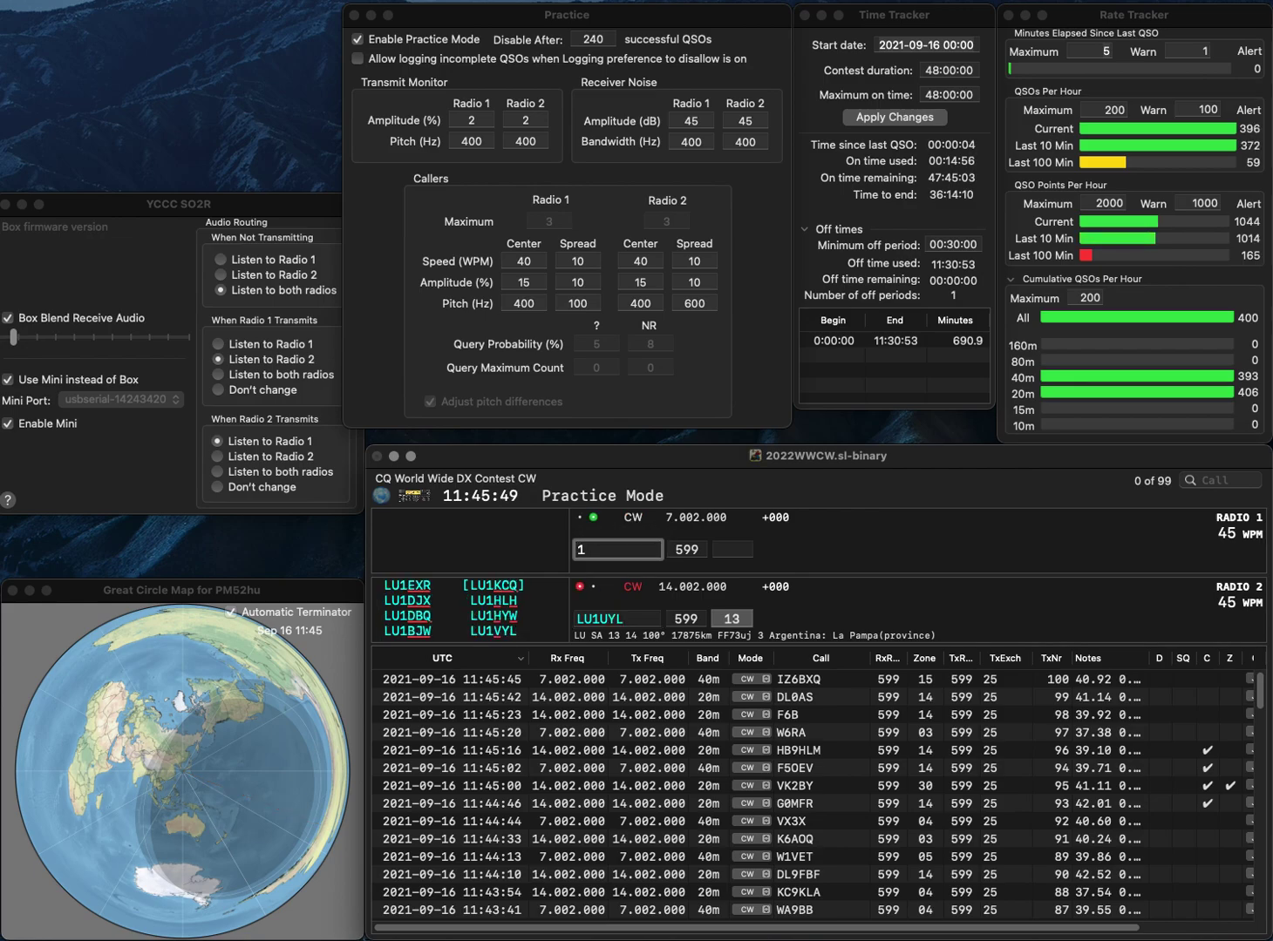
text(1)
key(Return)
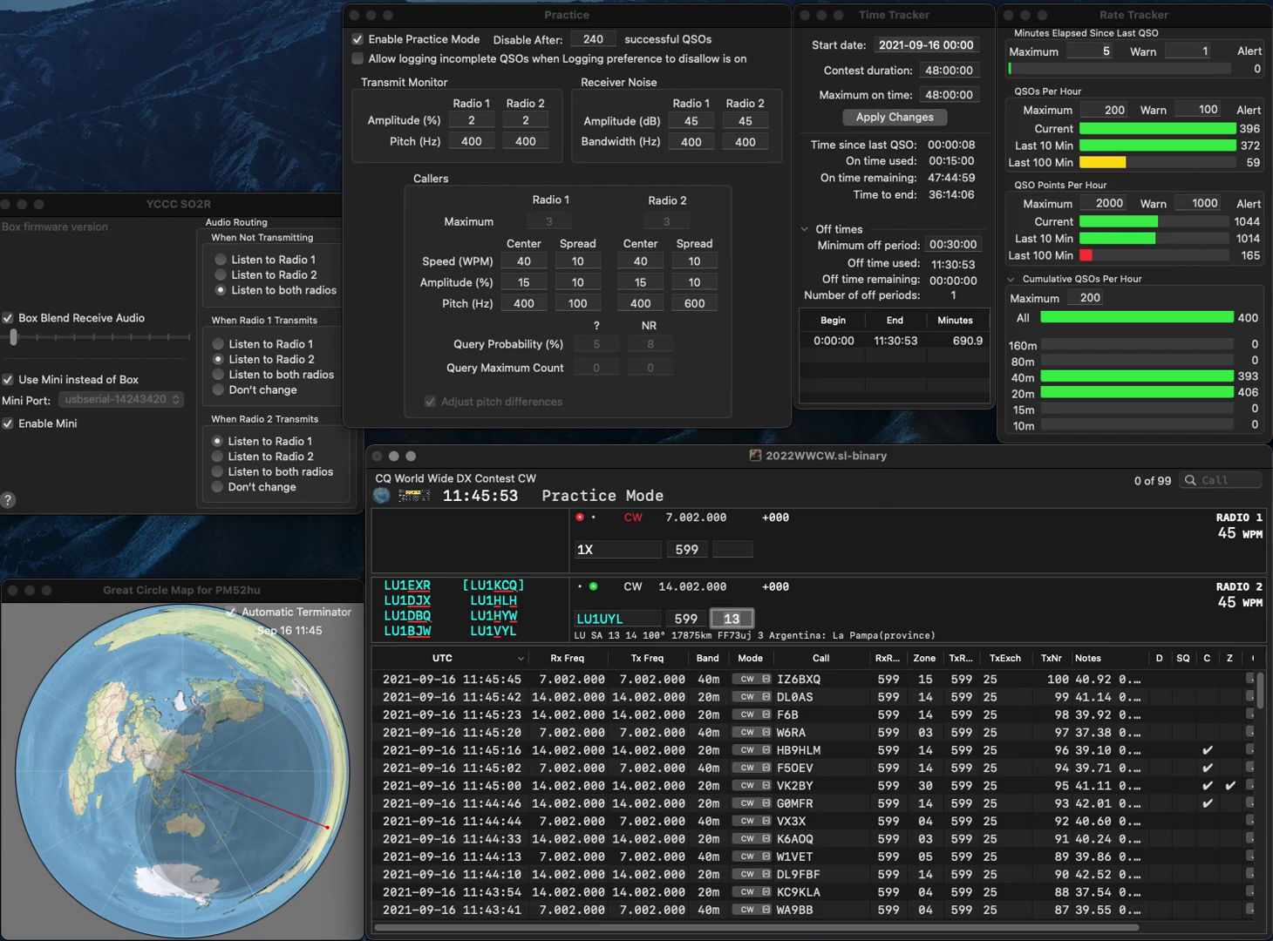
key(Tab)
key(Left)
key(Left)
key(BackSpace)
text(V)
key(Return)
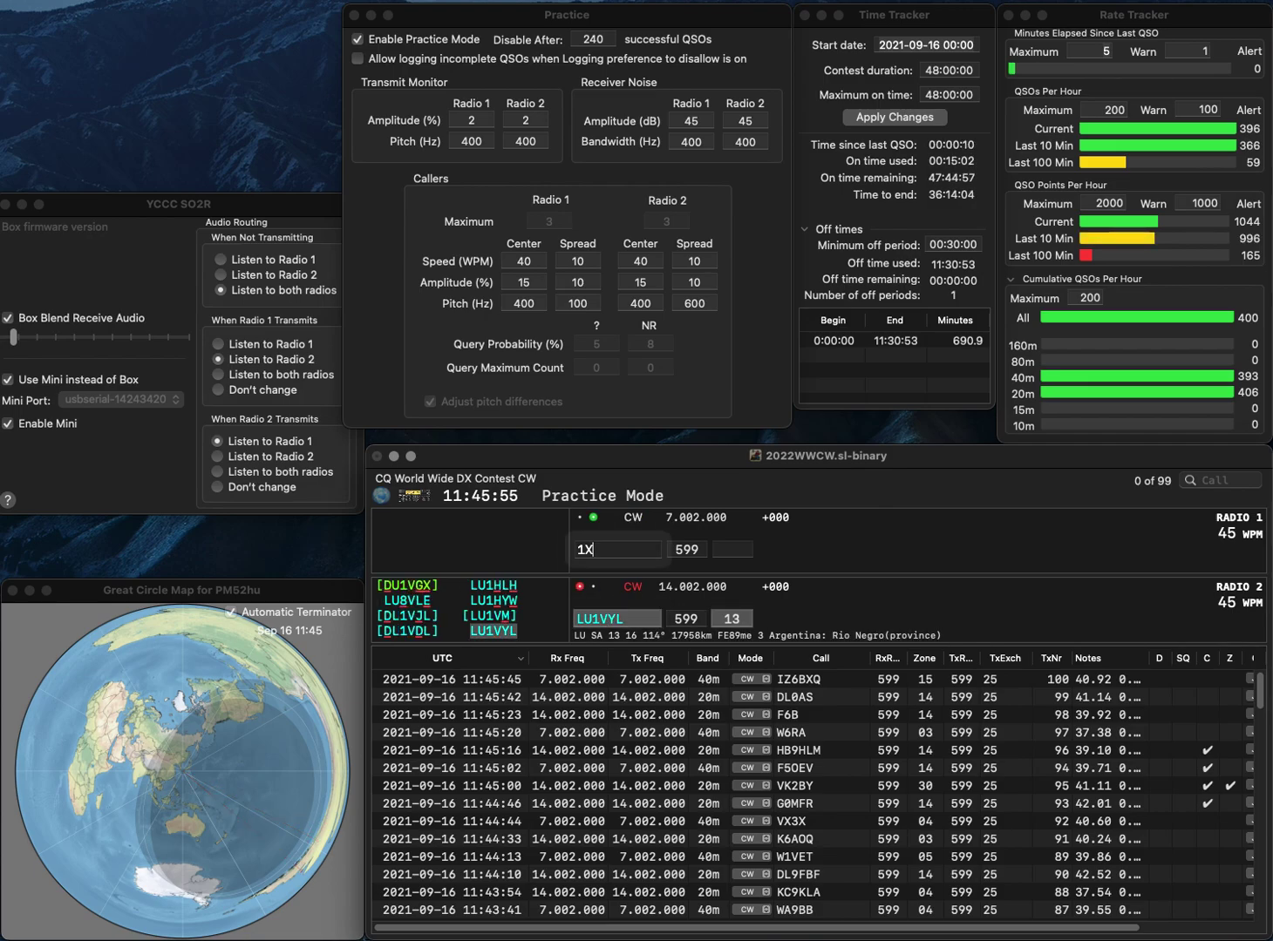
key(Left)
key(Left)
text(NU)
key(Return)
key(Return)
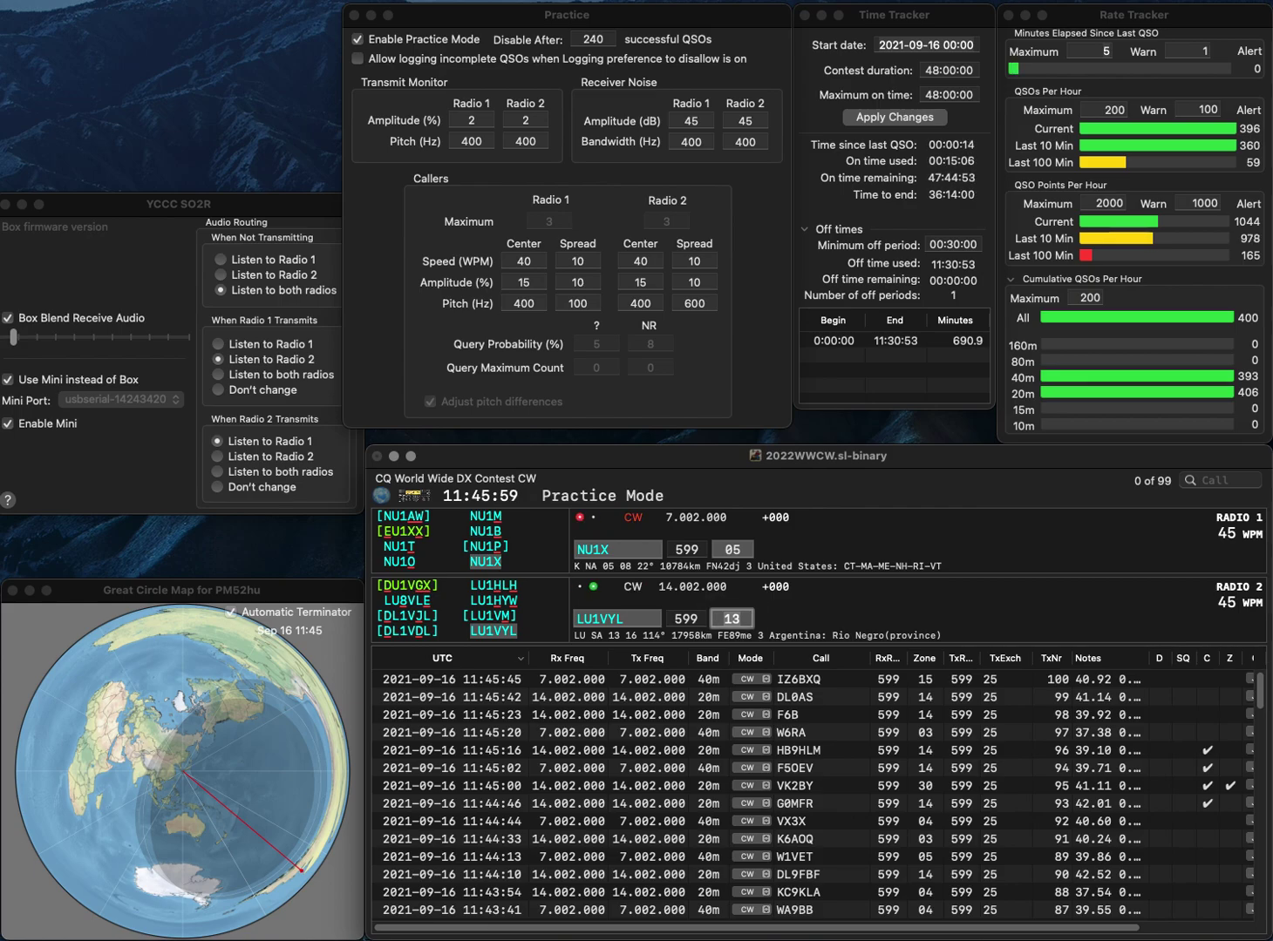
key(Return)
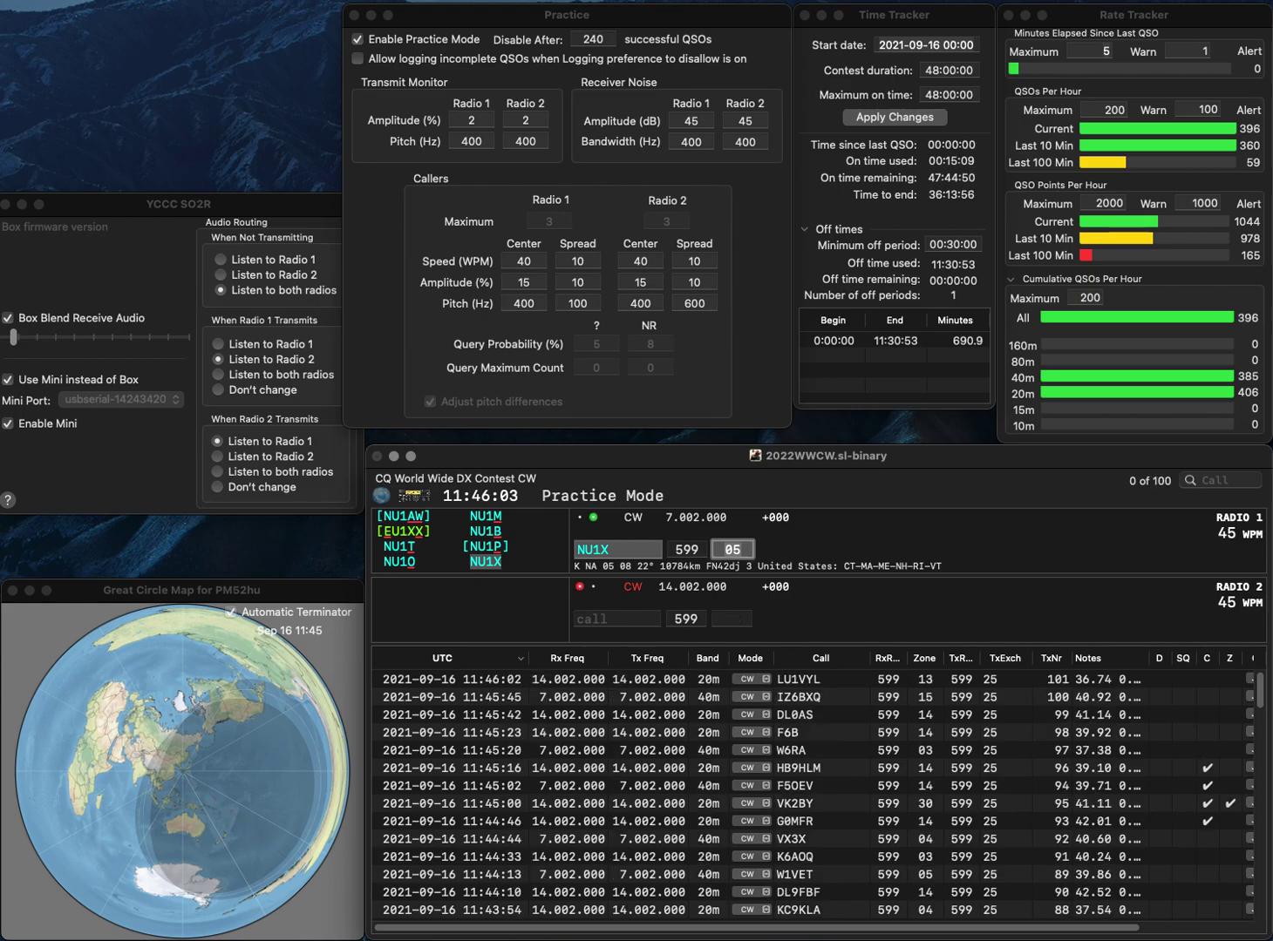
key(Return)
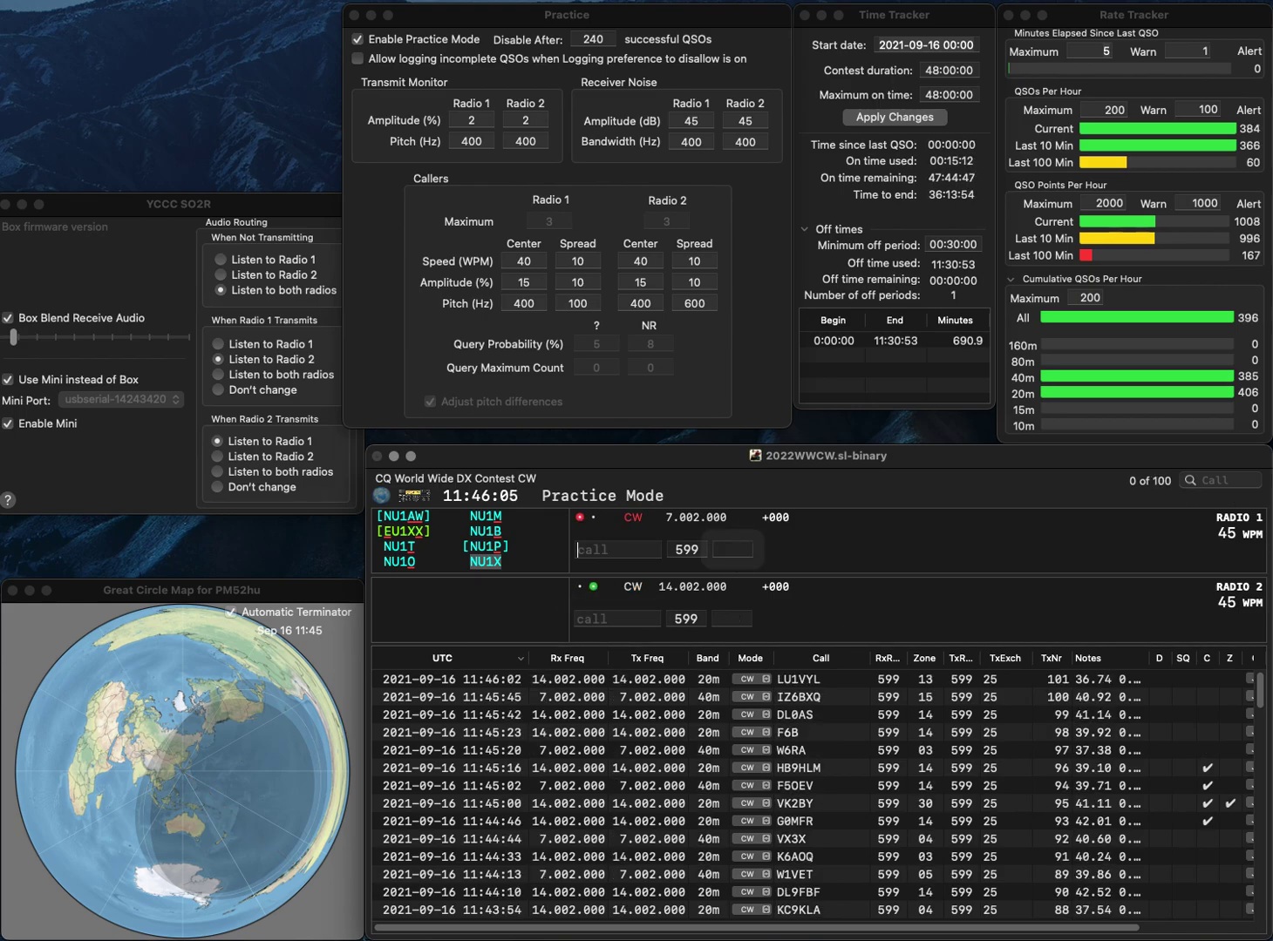
Enter the call OE1970WWL on Radio 2 and send the exchange.
text(0E199)
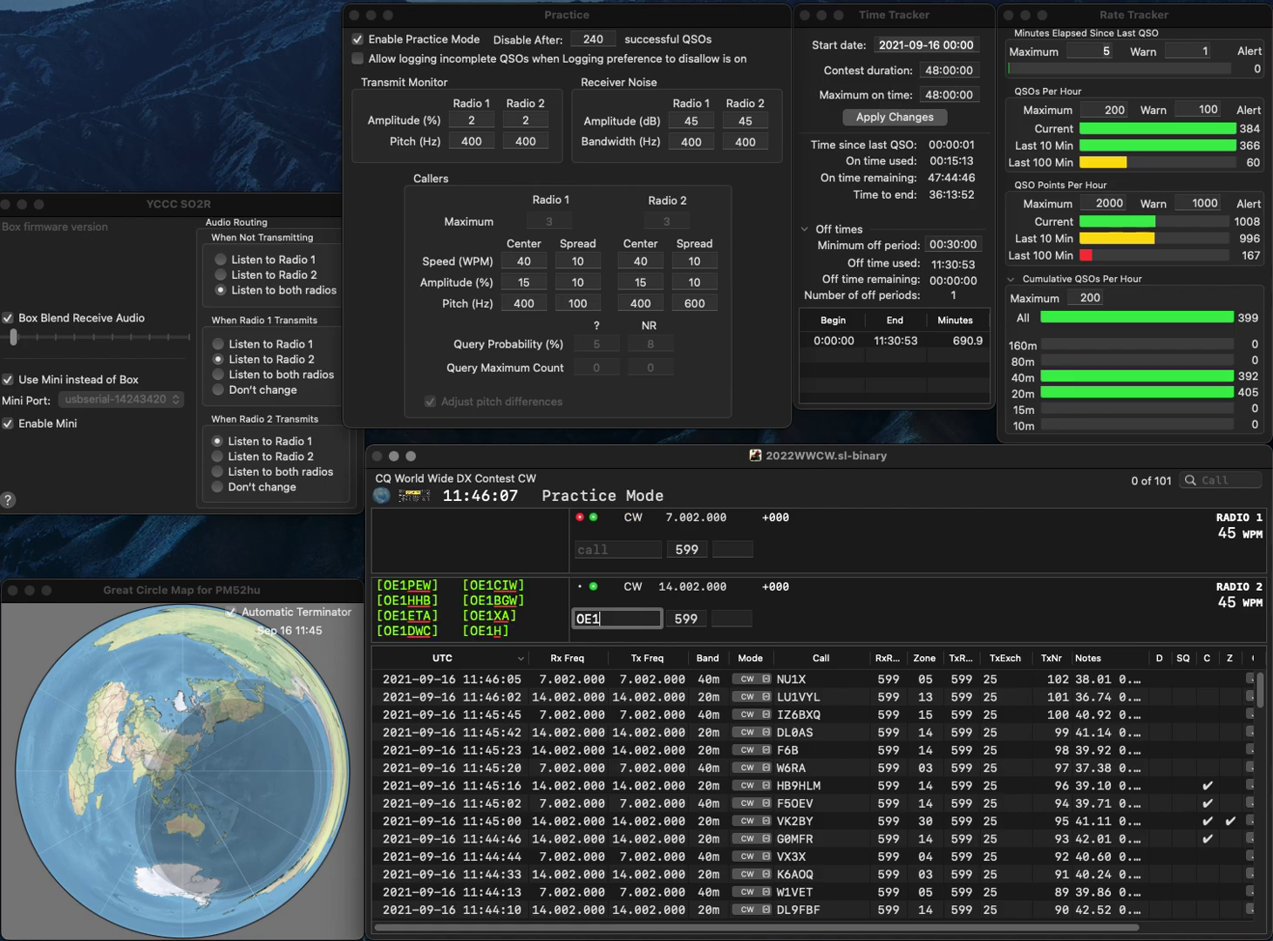
key(BackSpace)
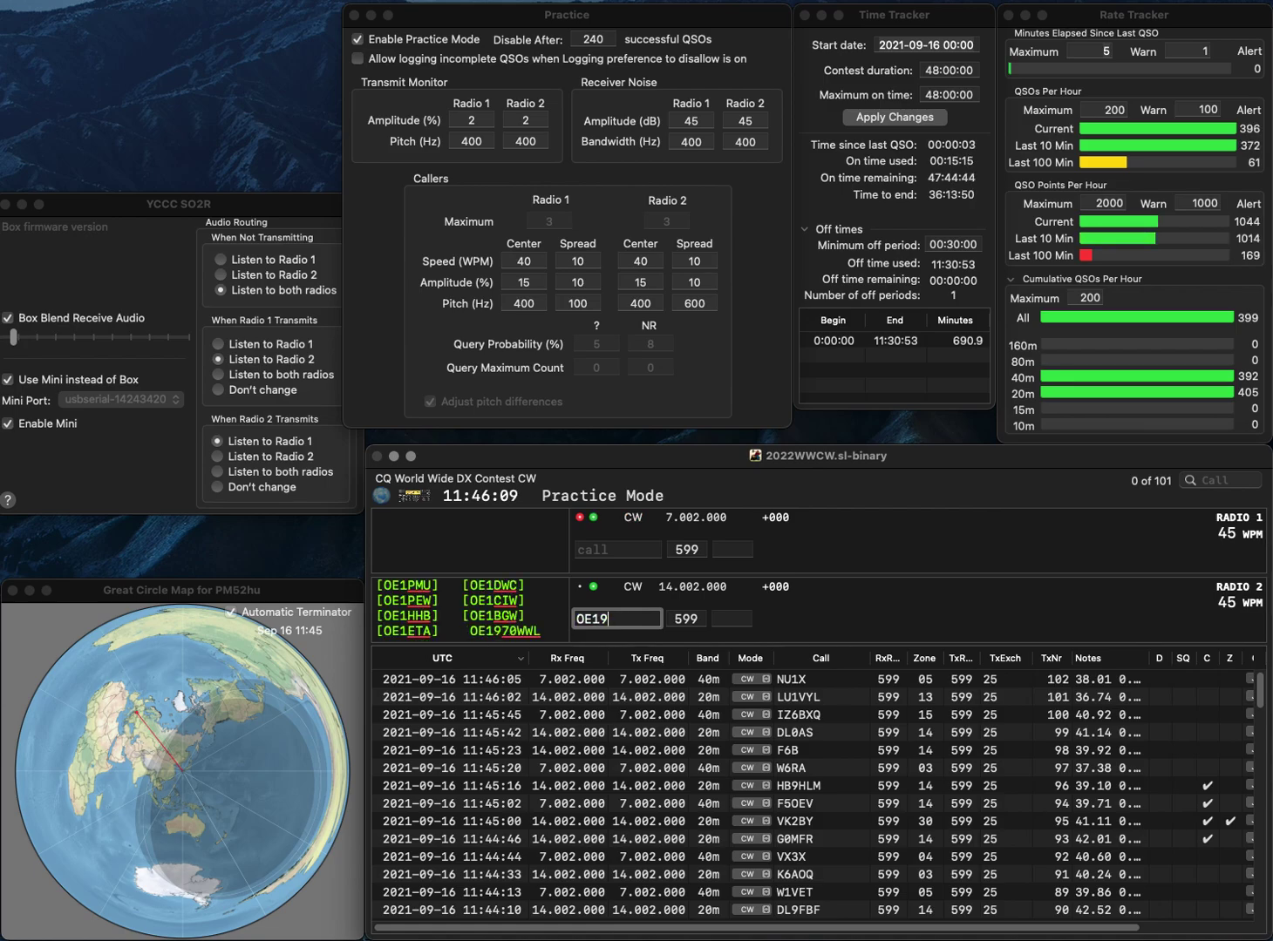
text(70WWL)
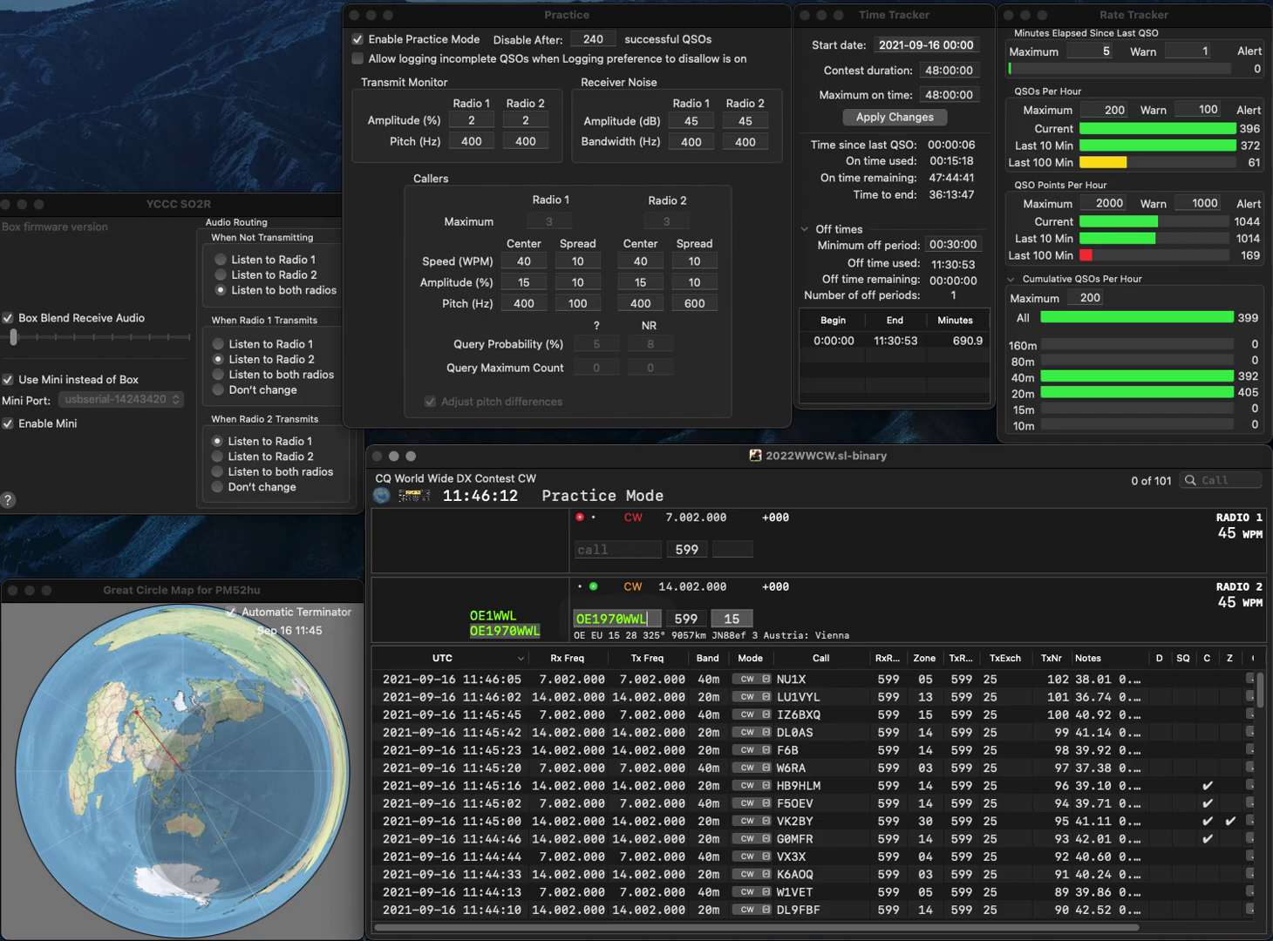
key(Return)
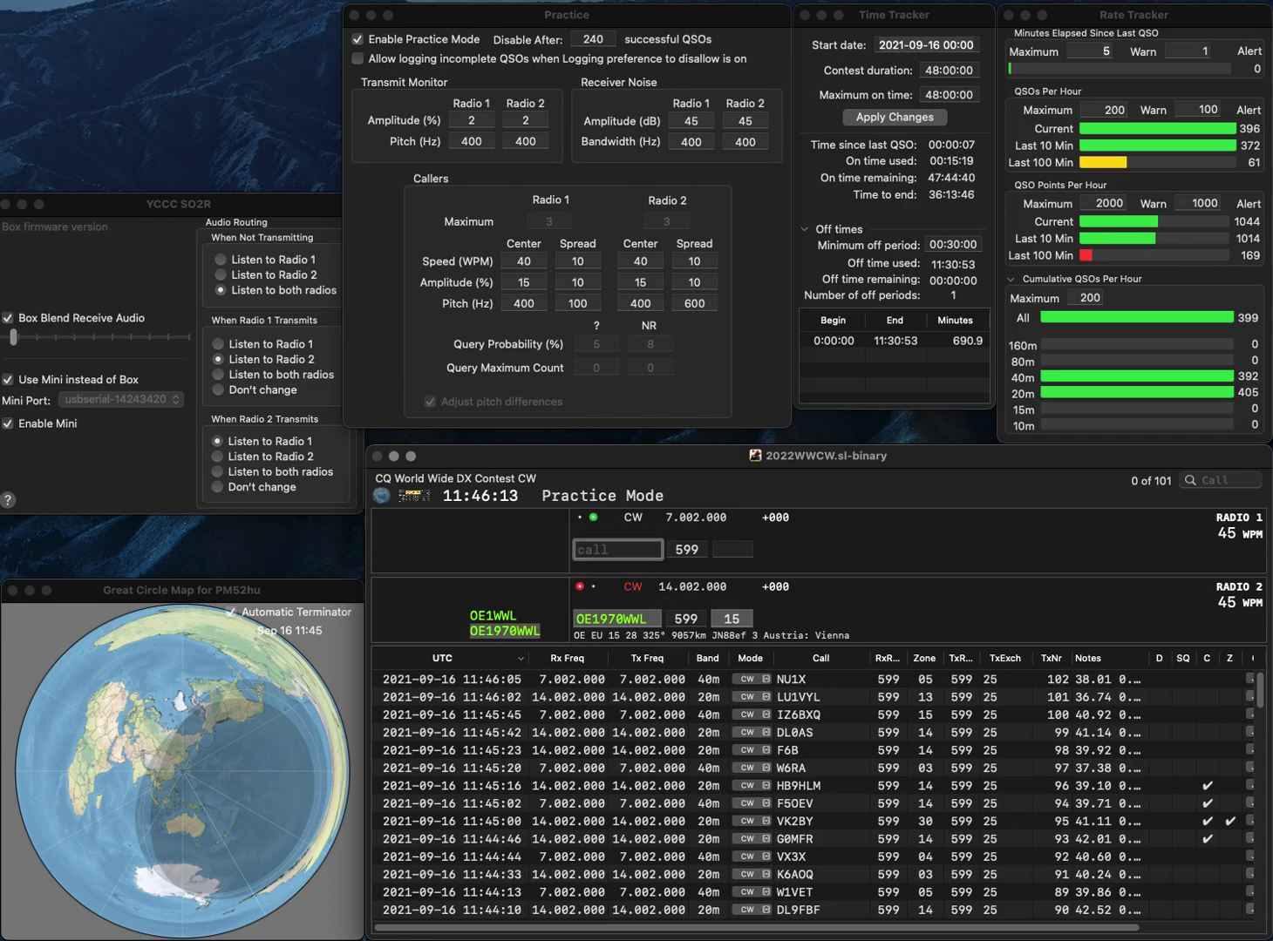
Enter the call KK4OVW on Radio 1 and log the OE1970WWL and KK4OVW contacts.
text(KK4OVW)
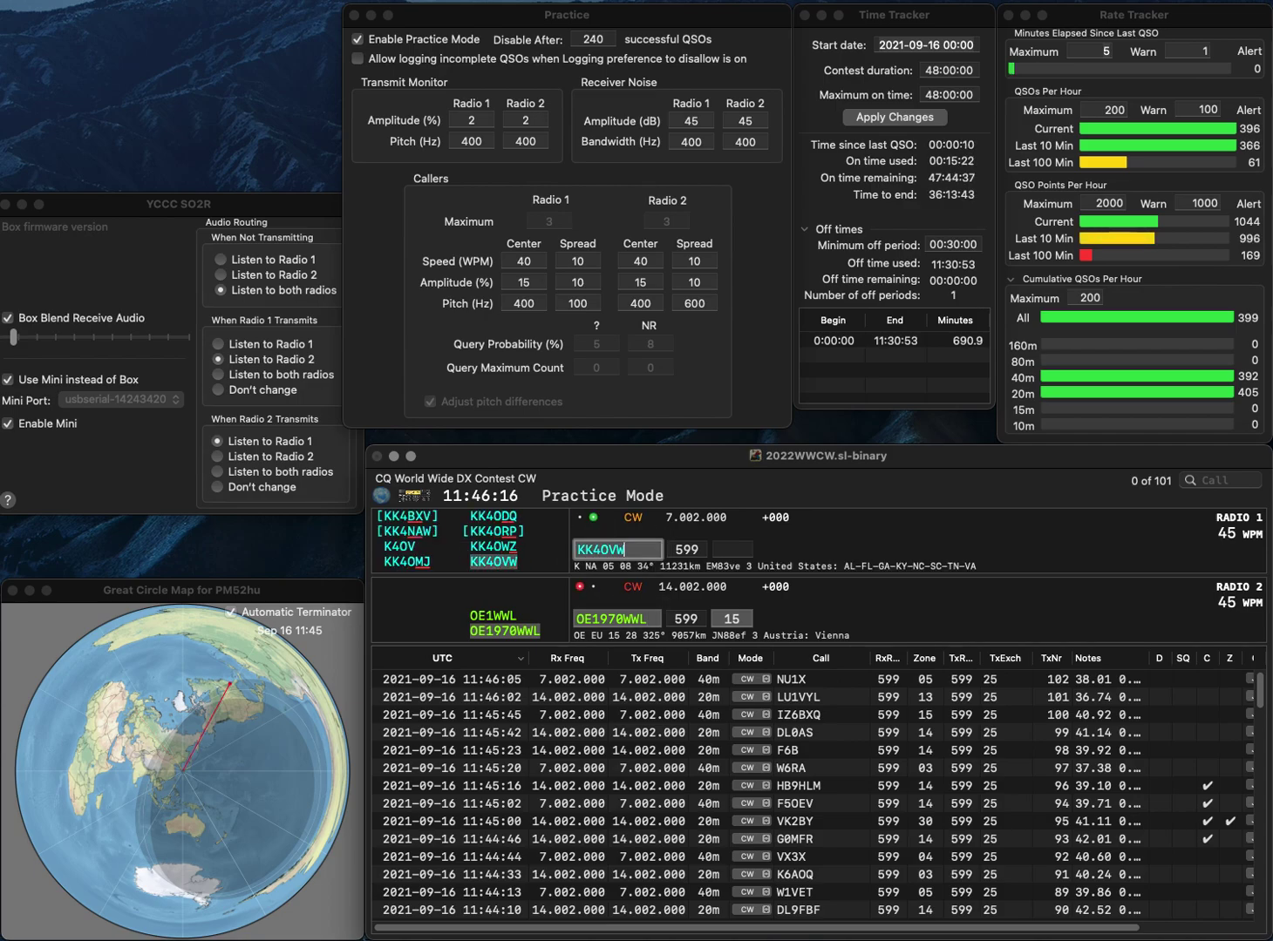
key(Return)
key(Tab)
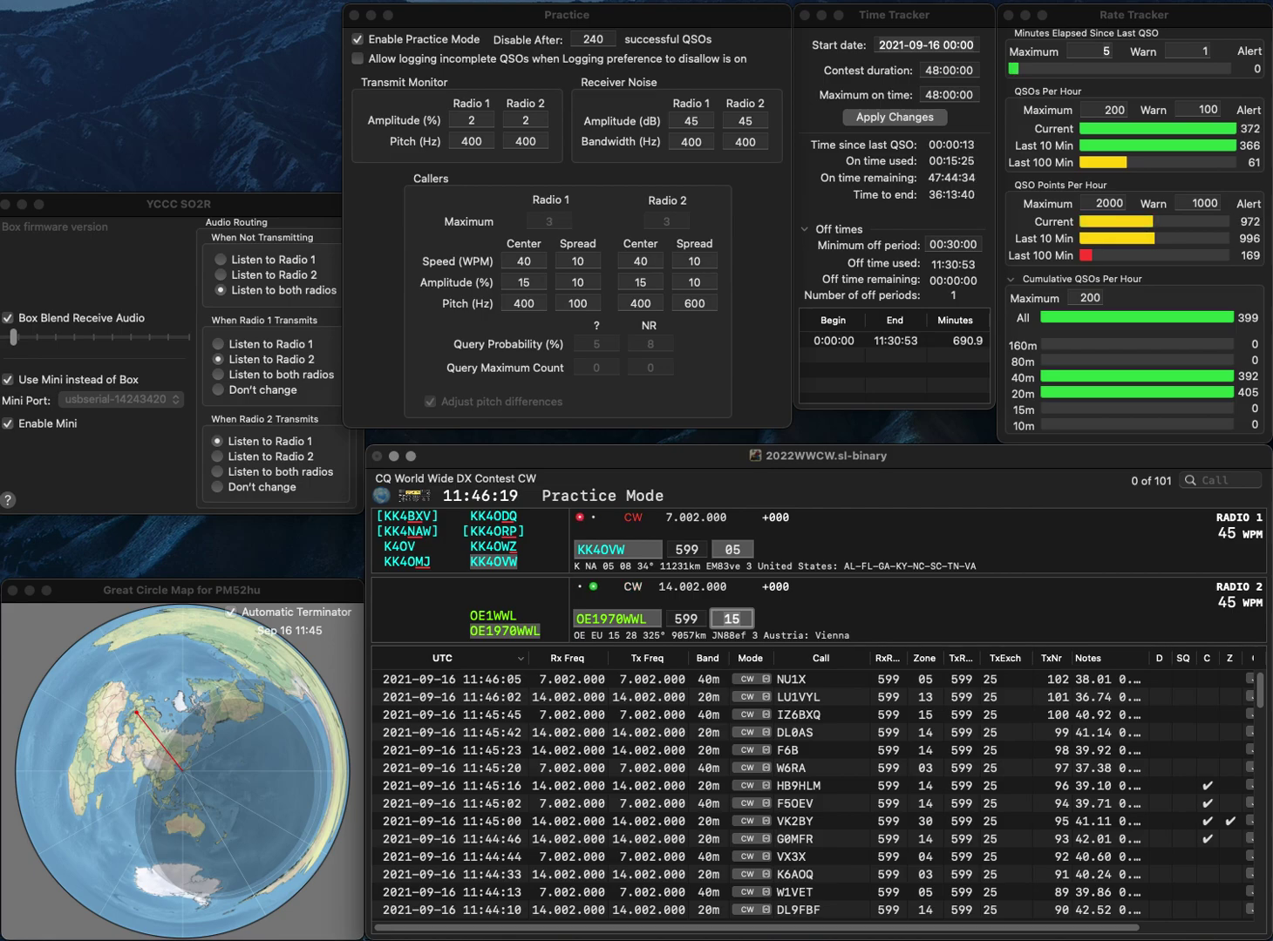
key(Return)
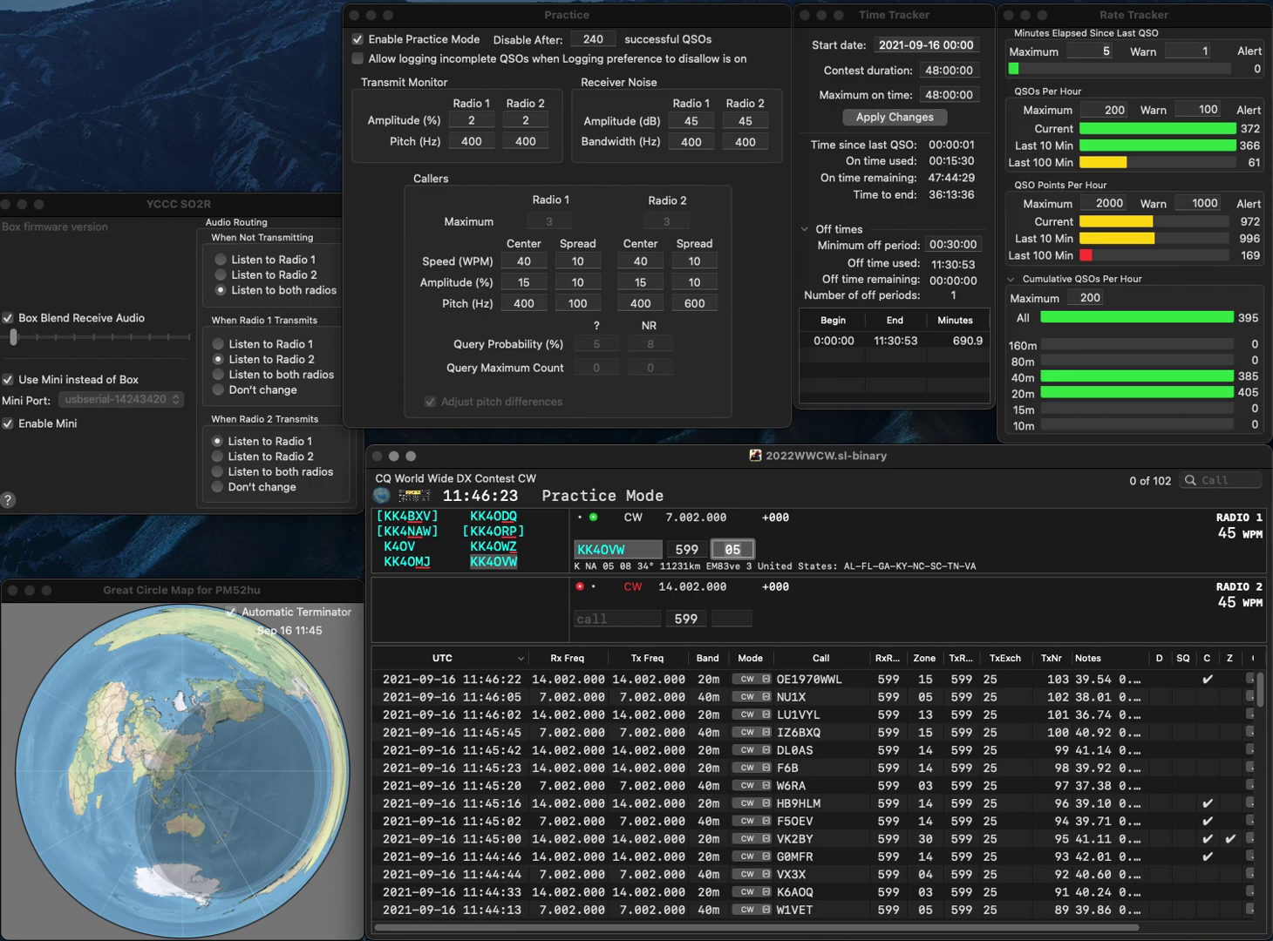
key(Return)
Enter AB9SJ on Radio 2 and W2WTT on Radio 1, and log both contacts.
text(AB9SJ)
key(Return)
text(W2WTT)
key(Return)
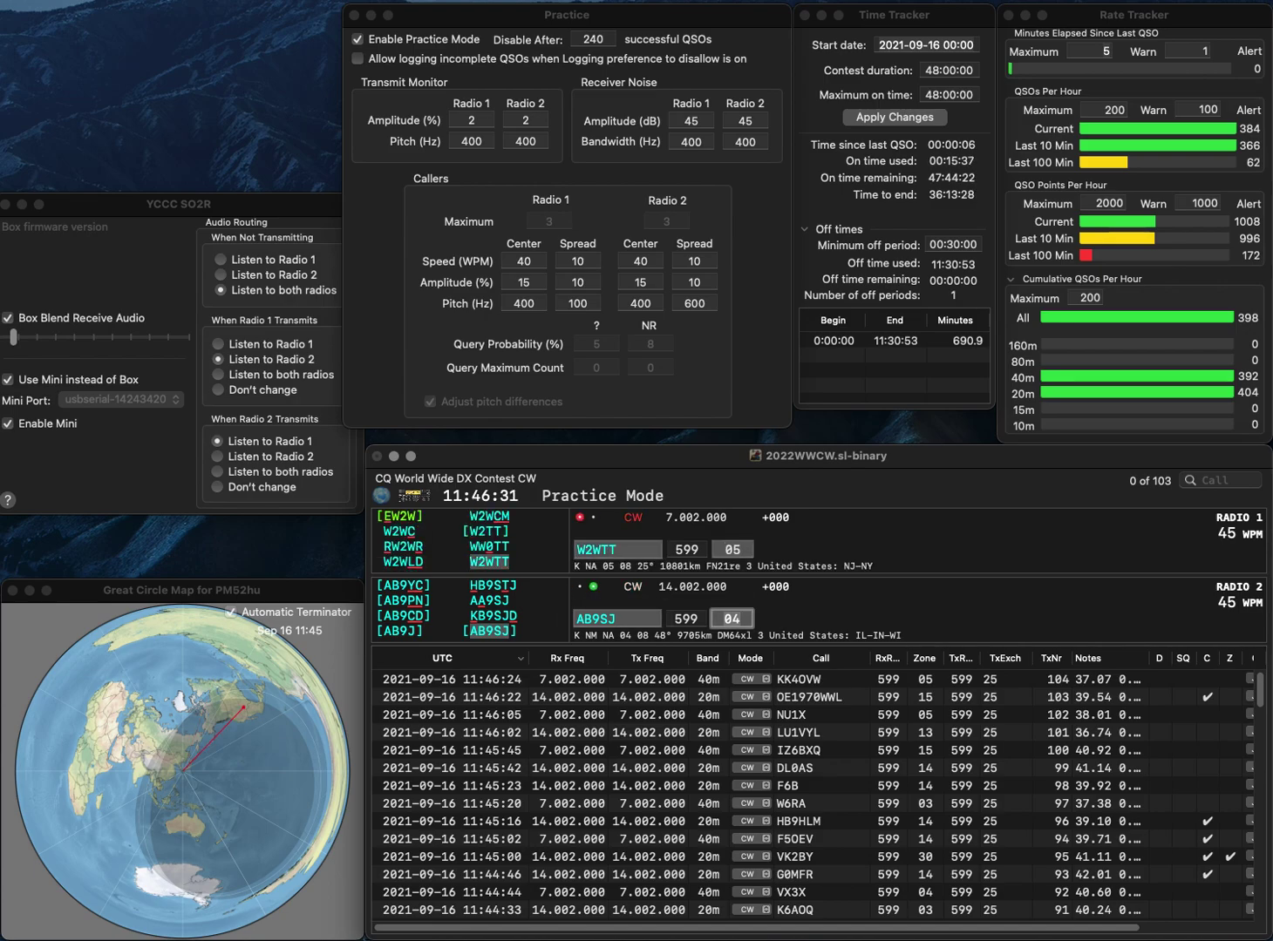
key(Return)
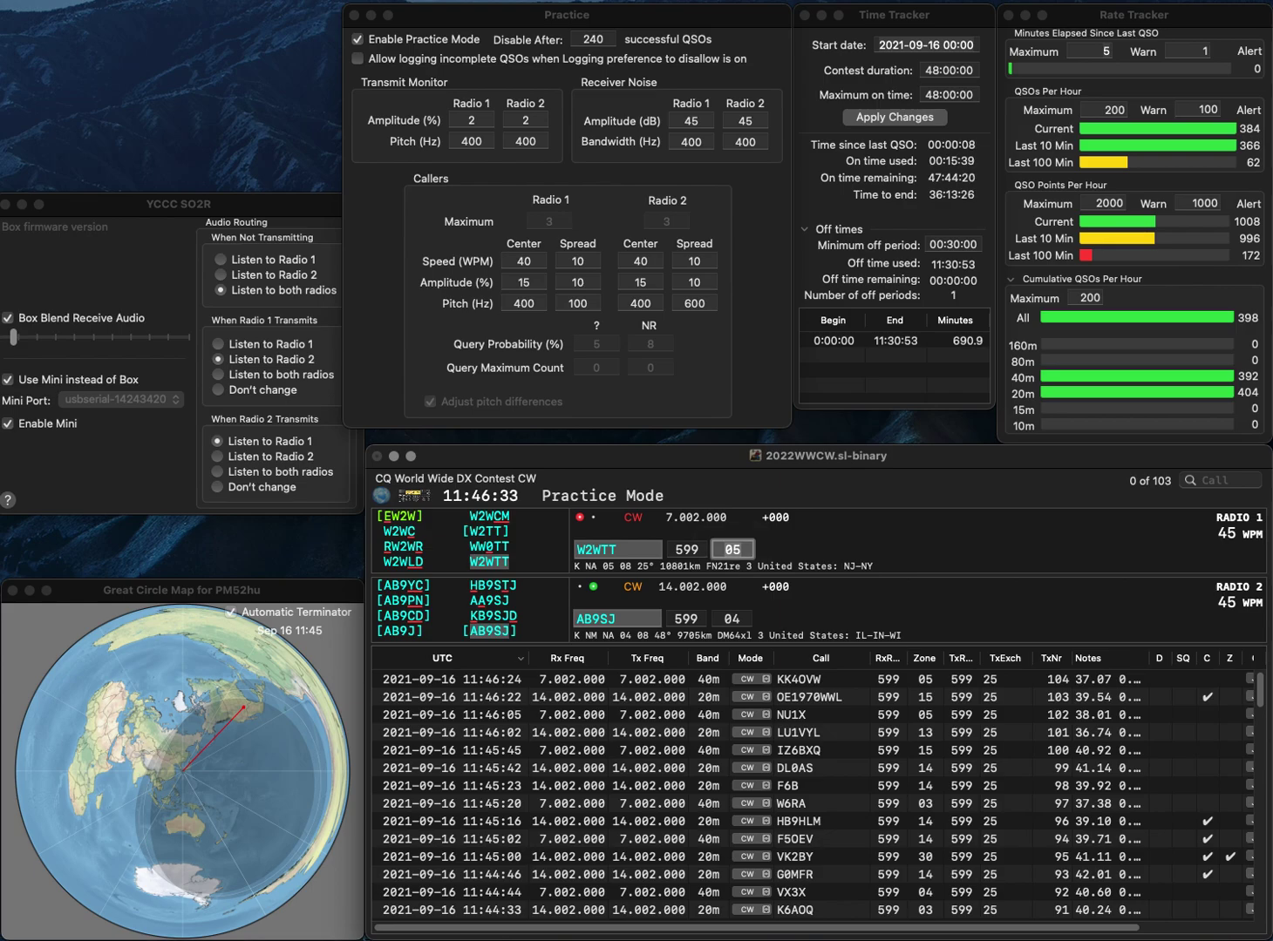
key(Return)
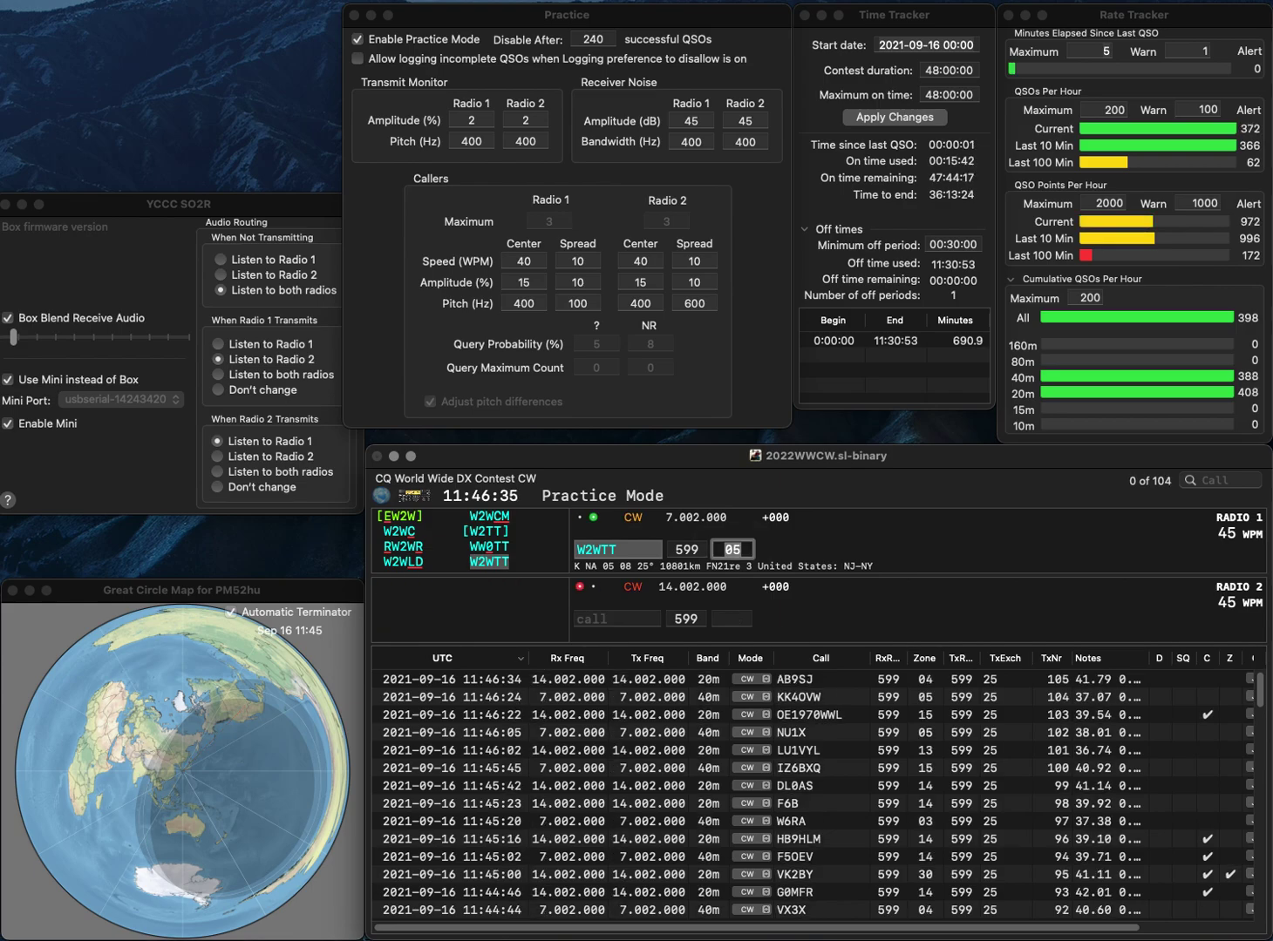
Enter the call W4SIG on Radio 2 and send the exchange.
text(W4SS)
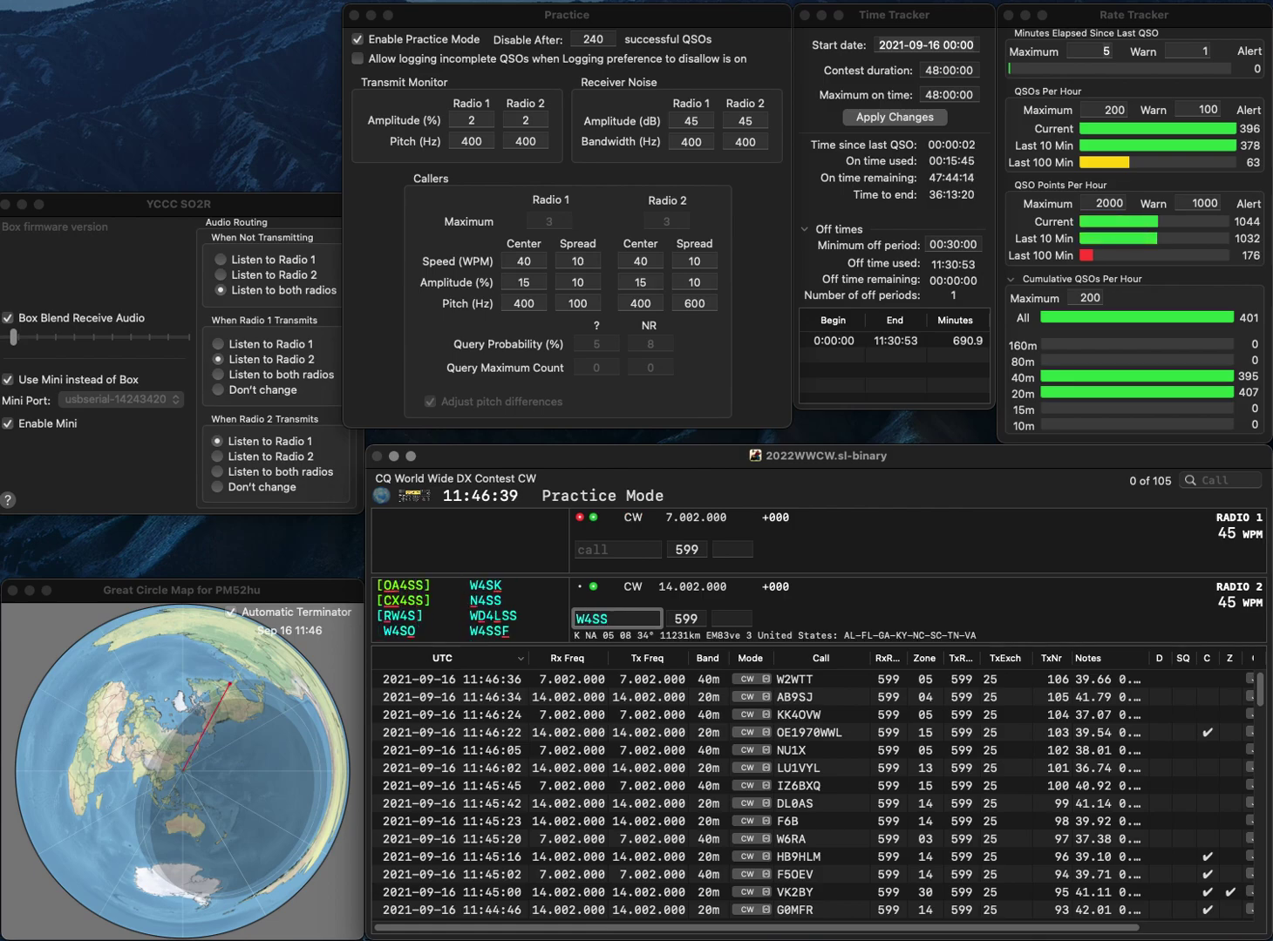
key(BackSpace)
text(IG)
key(Return)
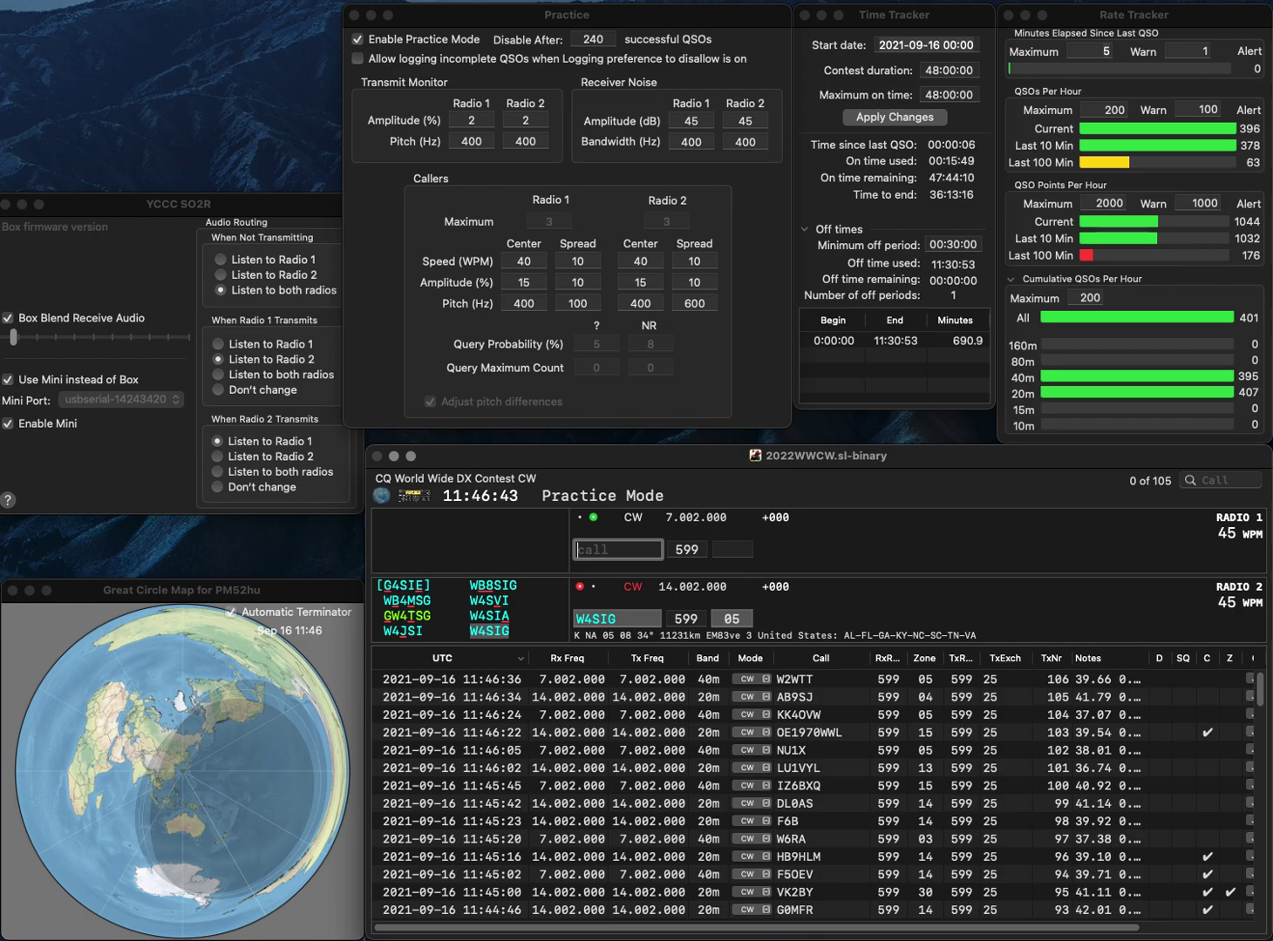
text(9KYO)
key(Return)
key(Tab)
key(Return)
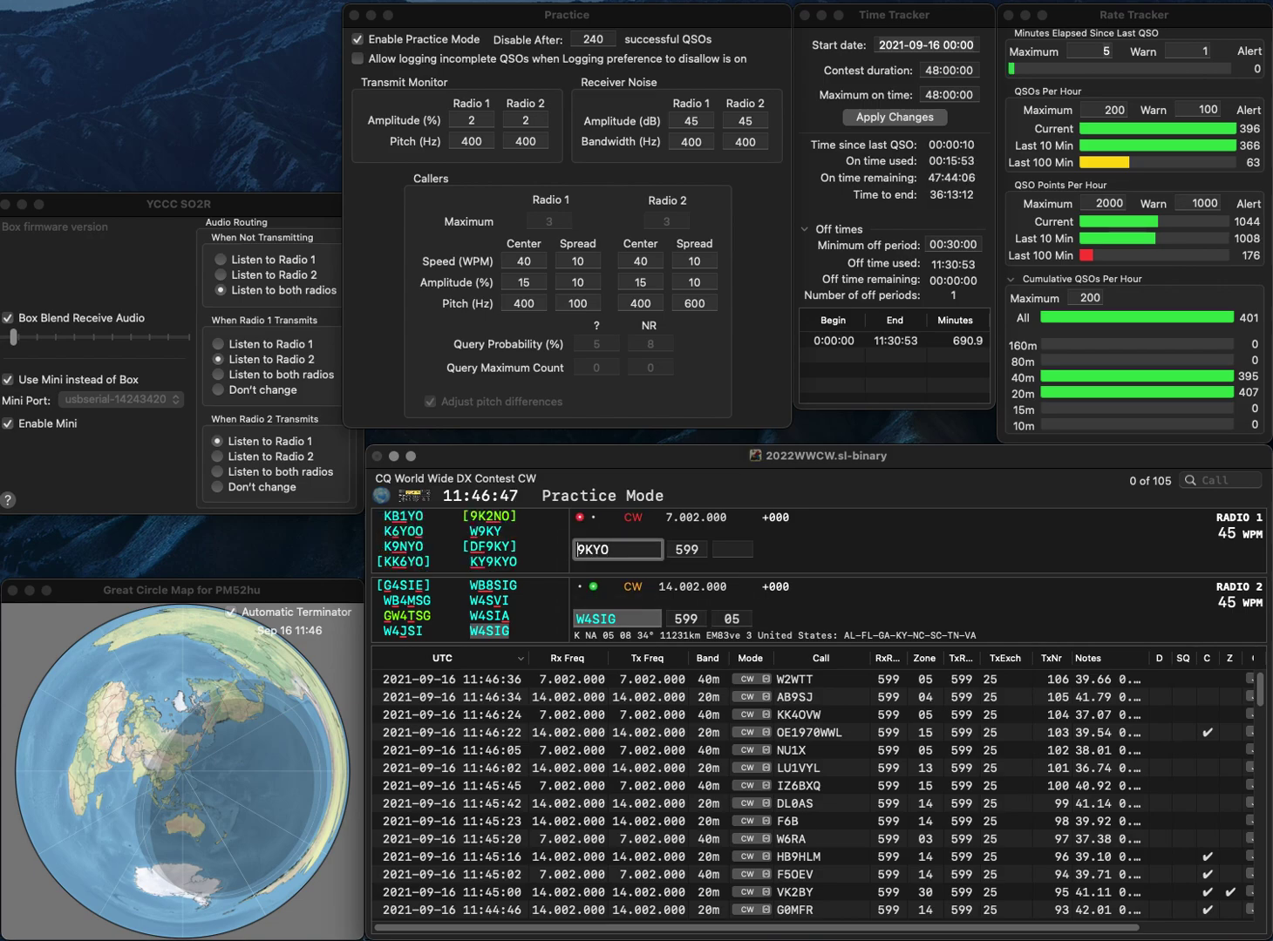
text(KY)
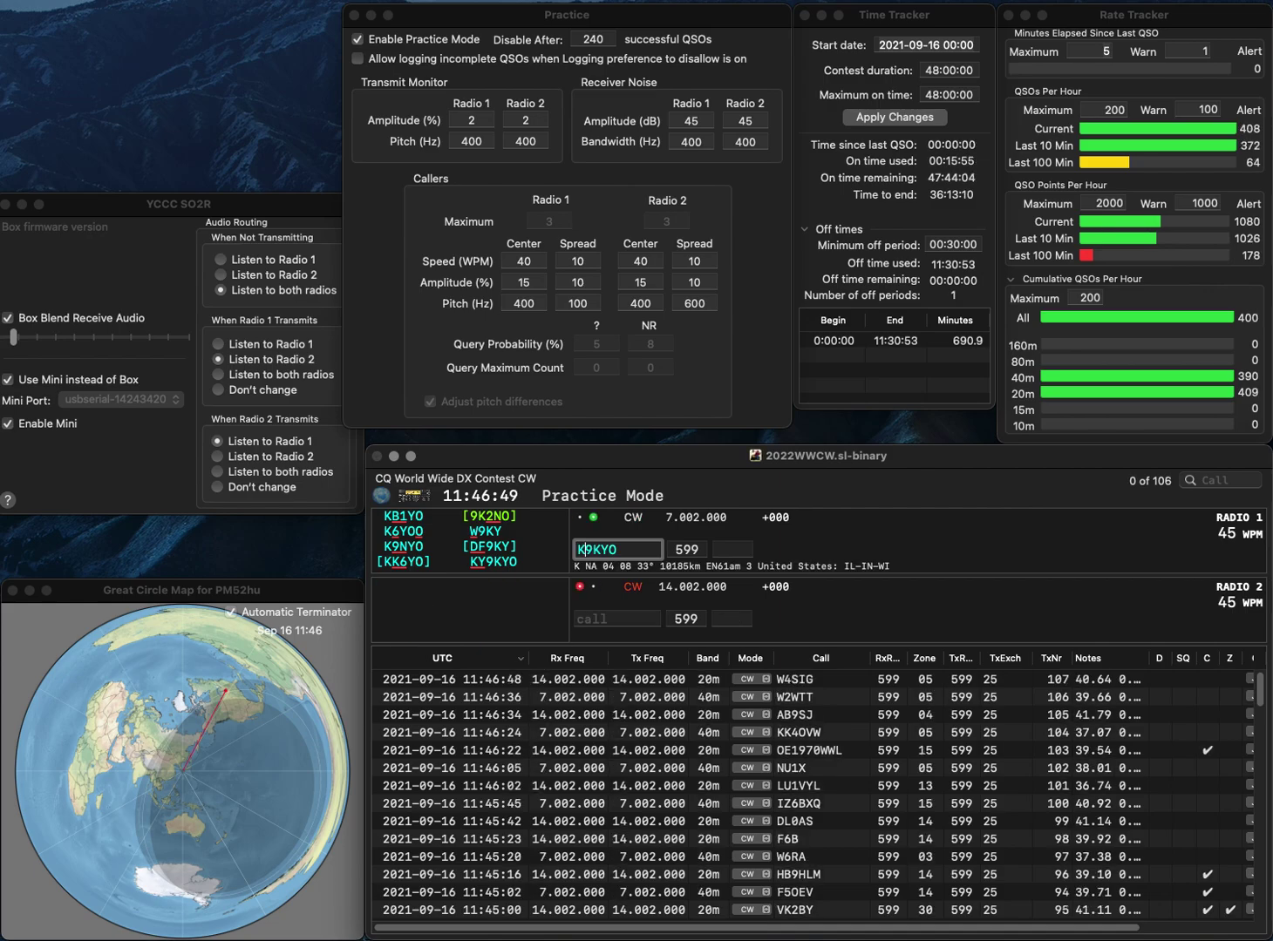
key(Return)
Enter the call S56M on Radio 2 and send the exchange.
text(SR6)
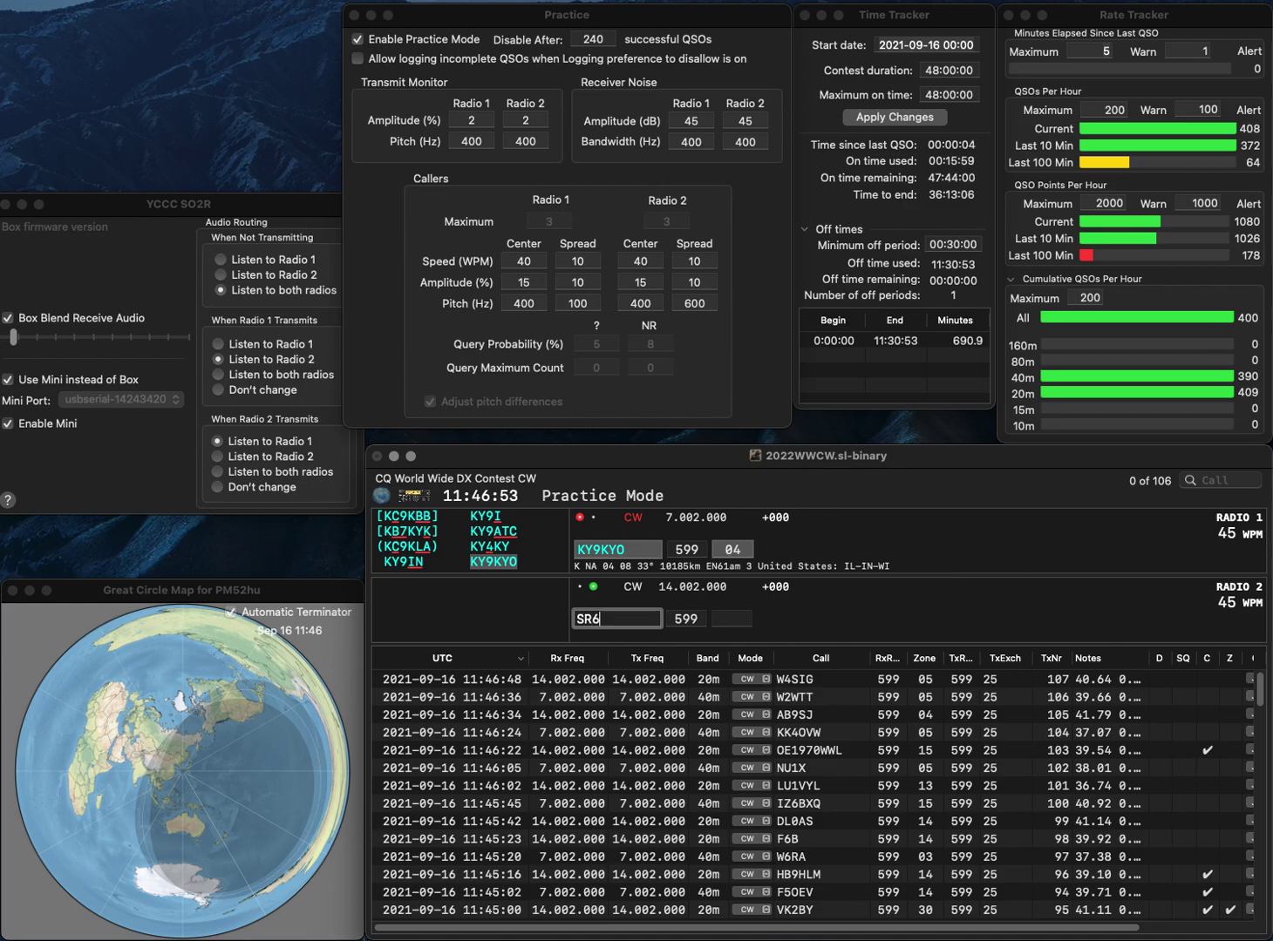
key(BackSpace)
text(5)
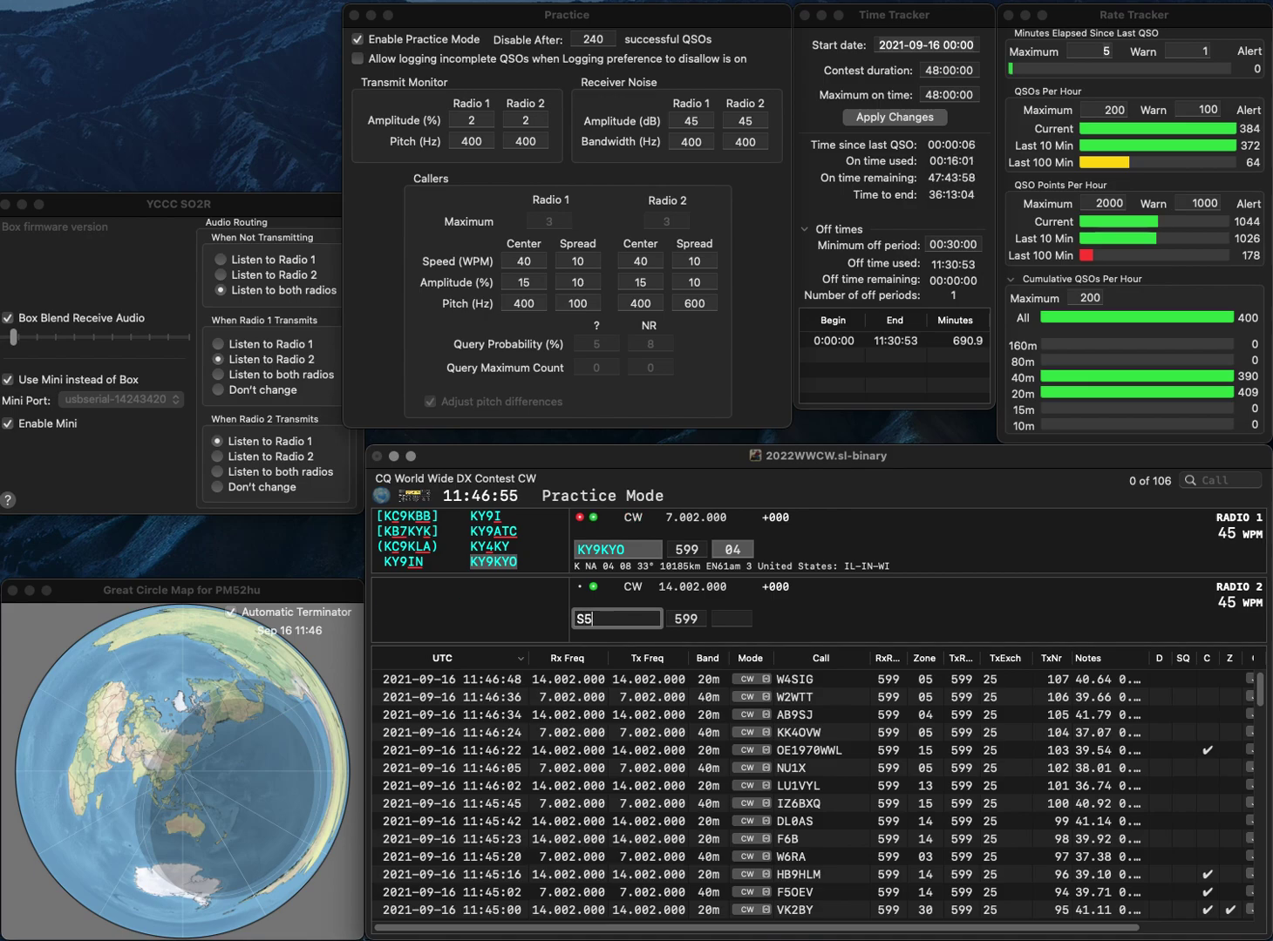
text(6M)
key(Return)
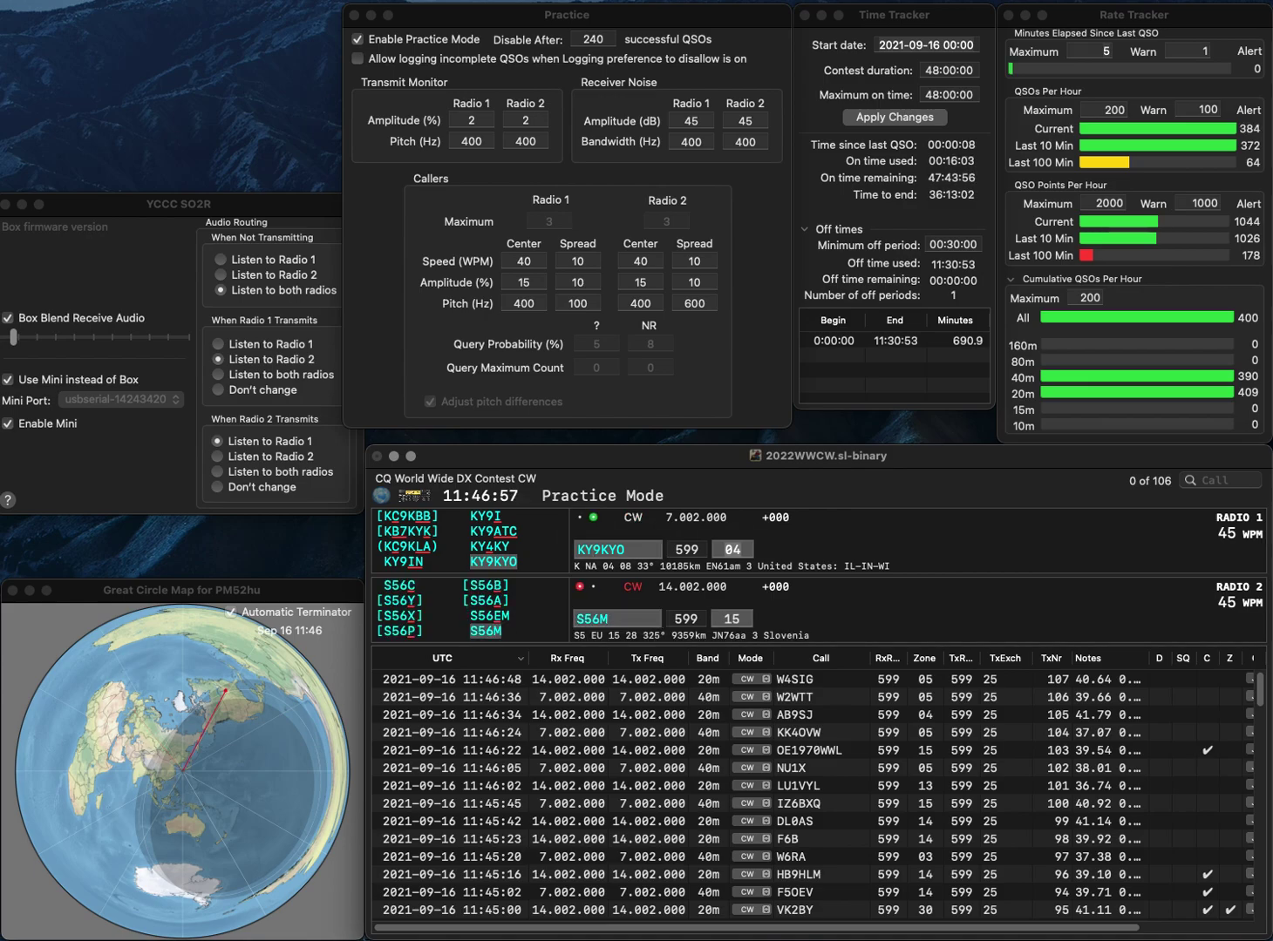
key(Return)
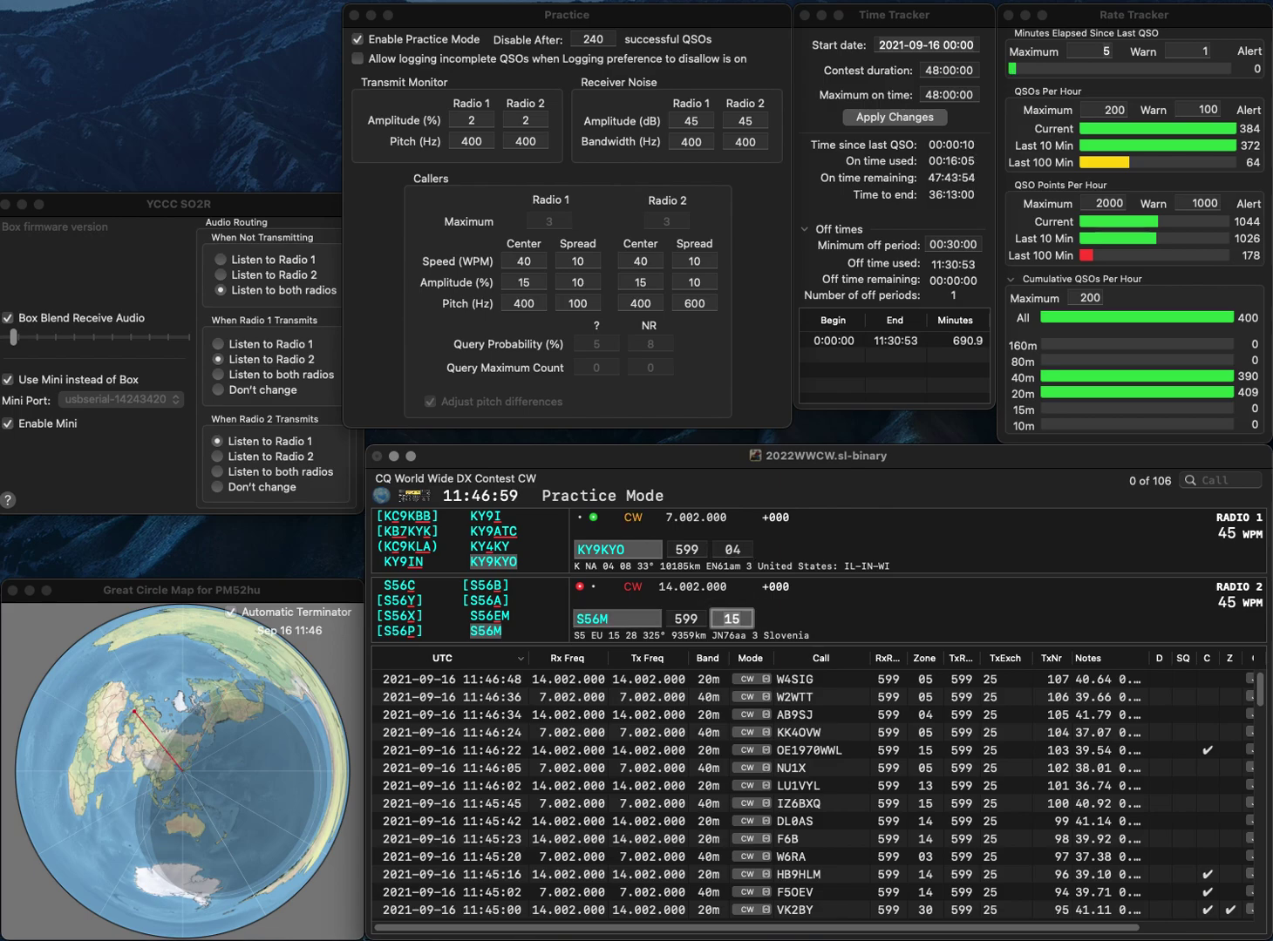
key(Tab)
key(Left)
text(E)
key(Return)
text(C)
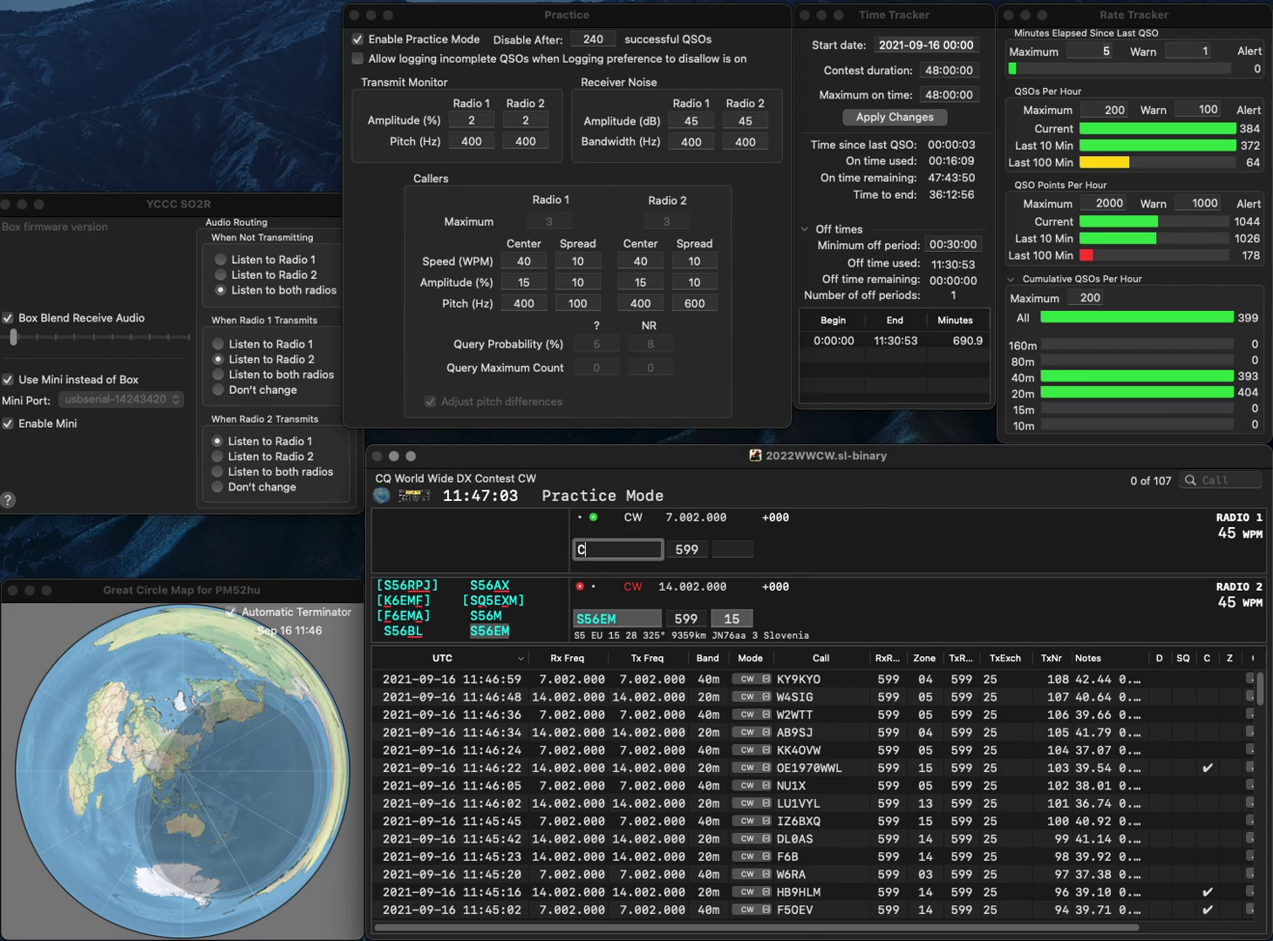
text(O6OV)
key(Return)
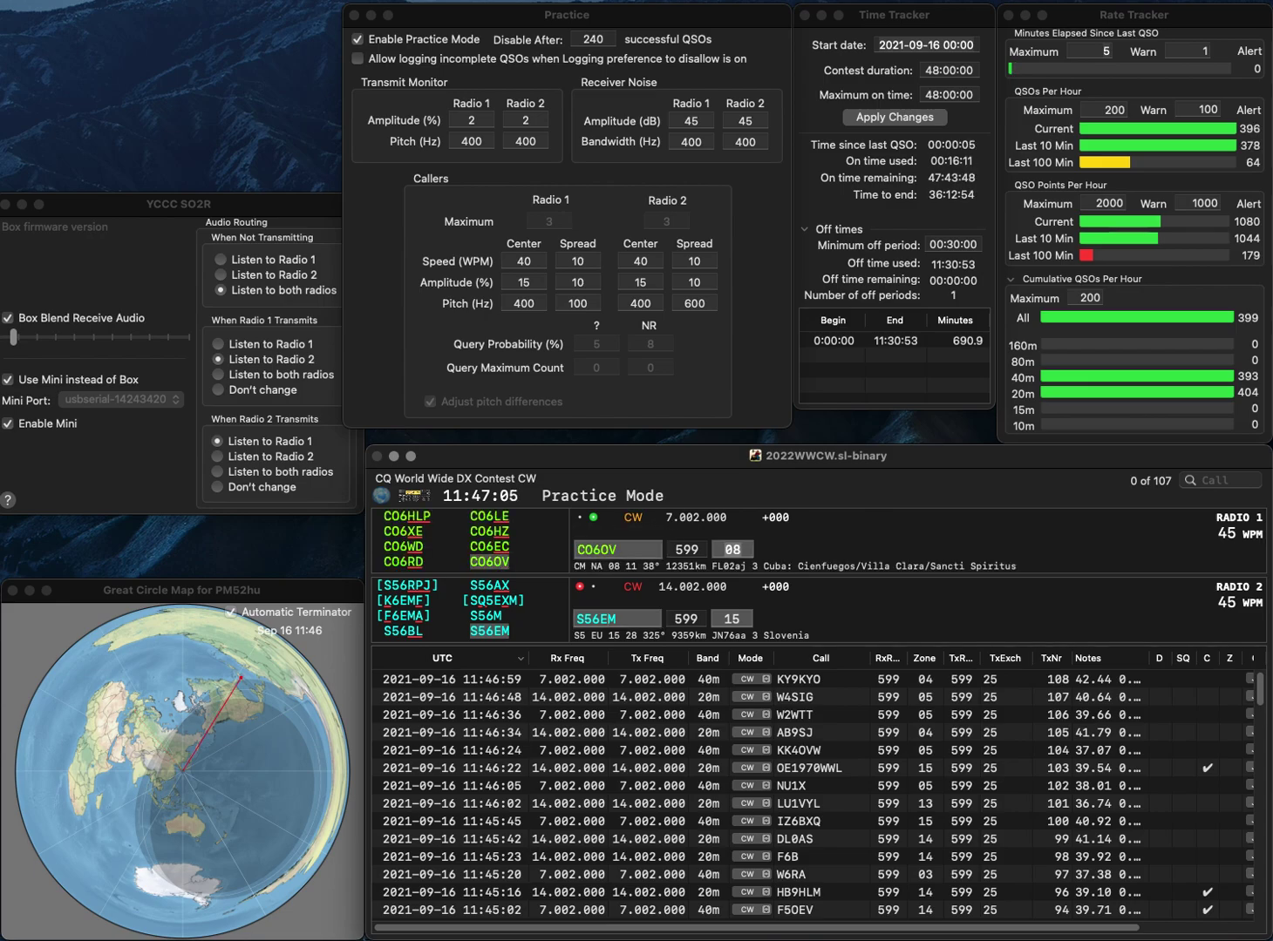
key(Return)
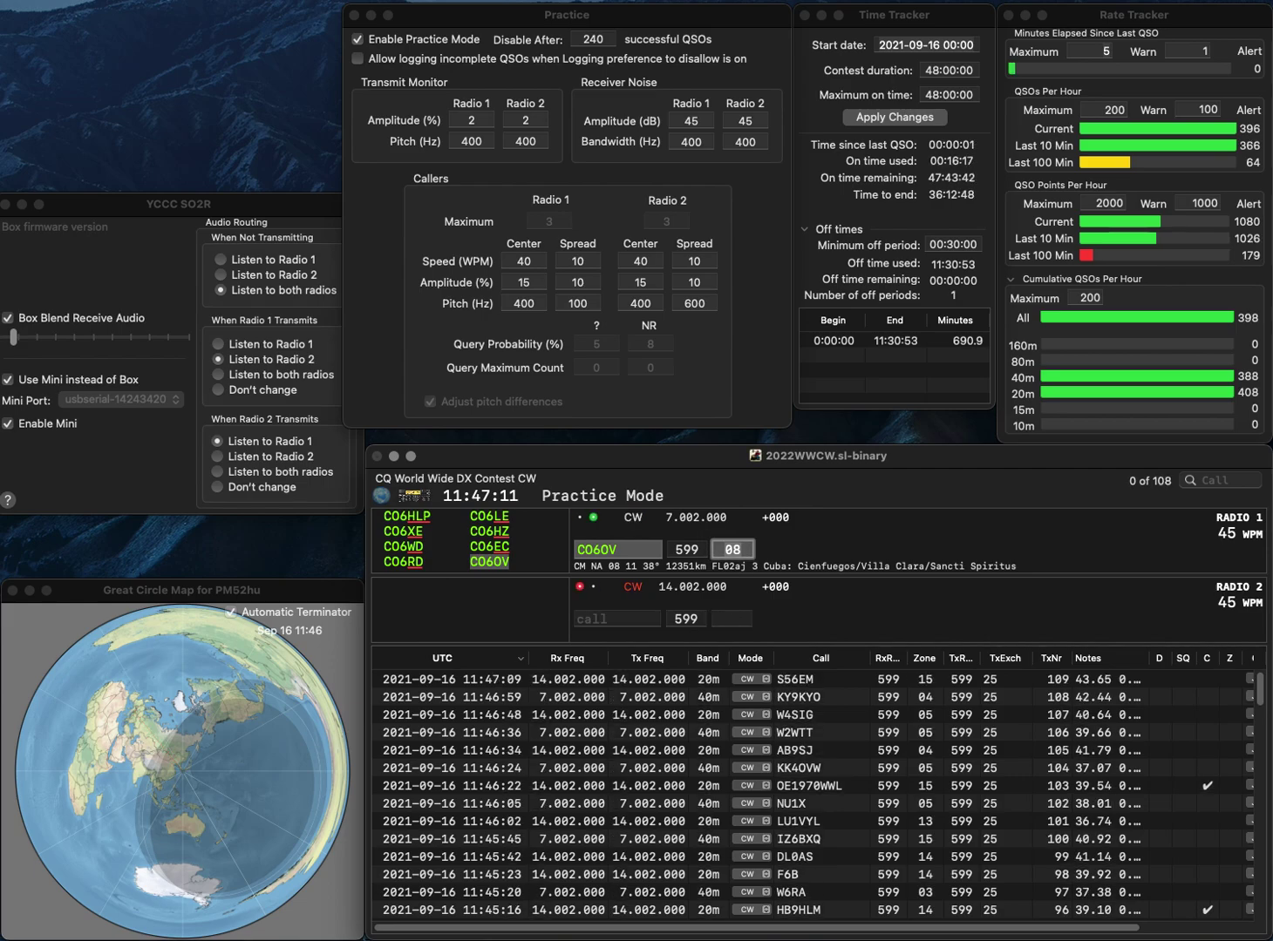
key(Return)
text(P)
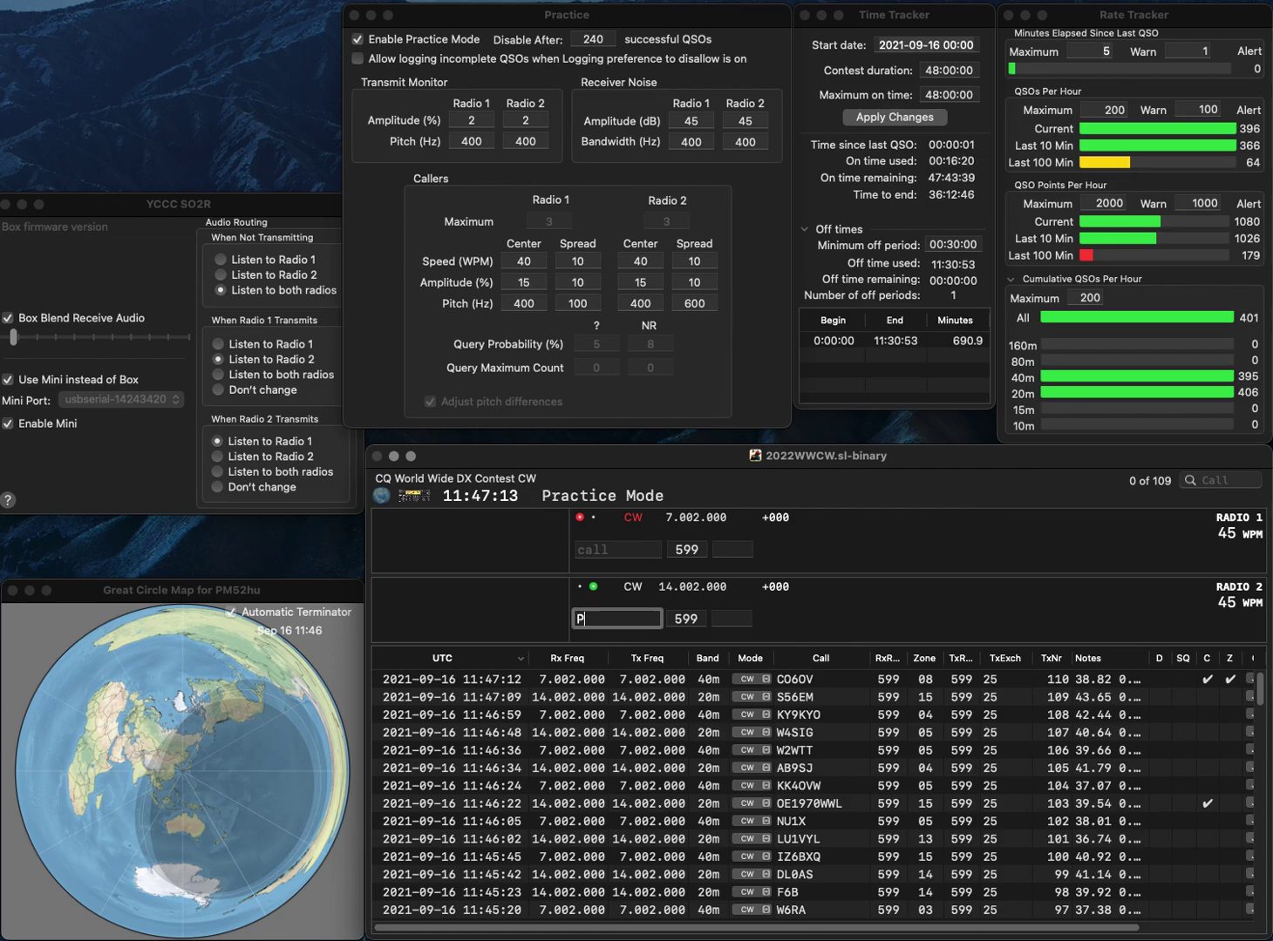
text(Y4BZ)
key(Return)
text(9UPG)
key(Home)
text(N)
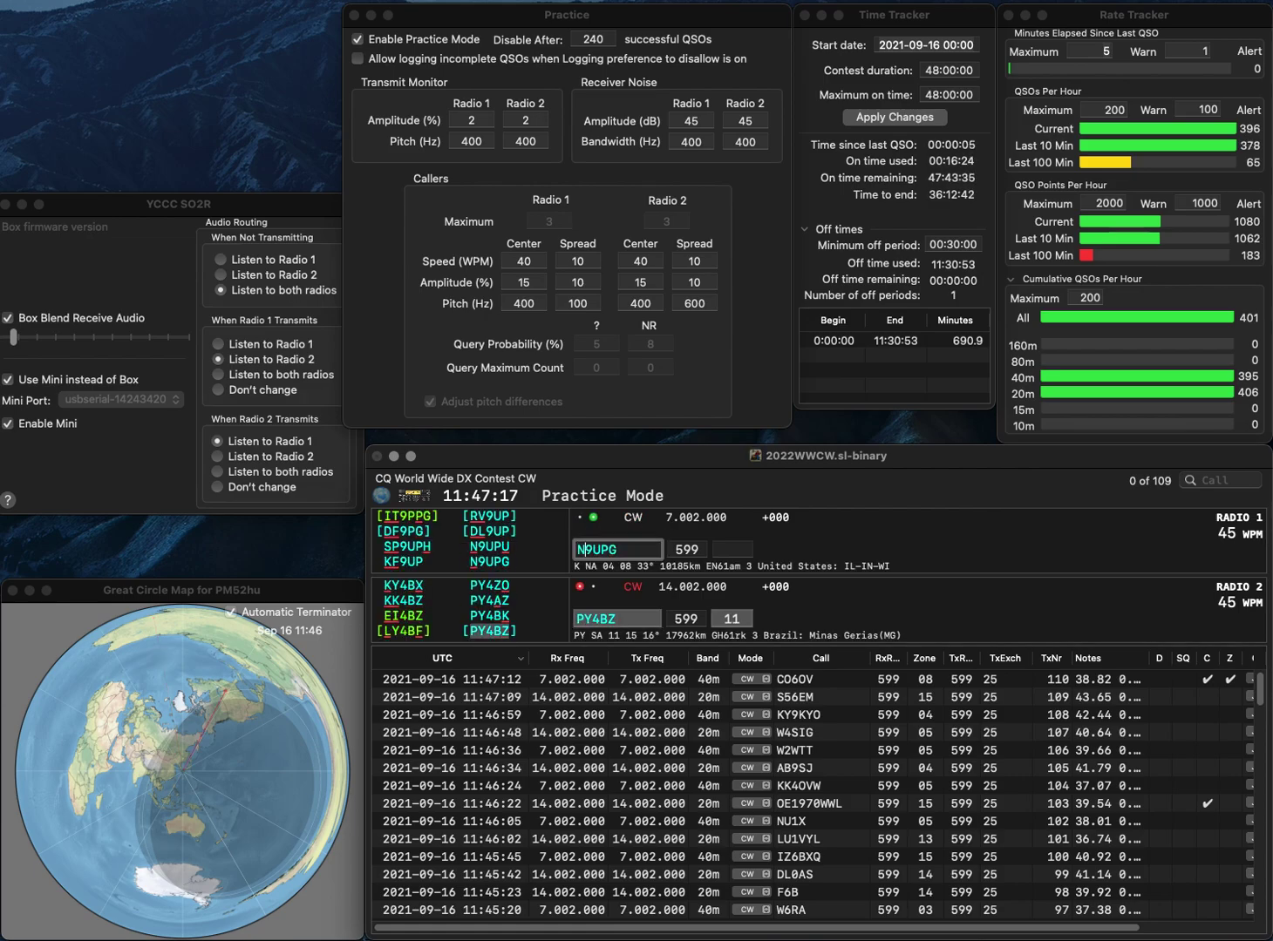
key(Return)
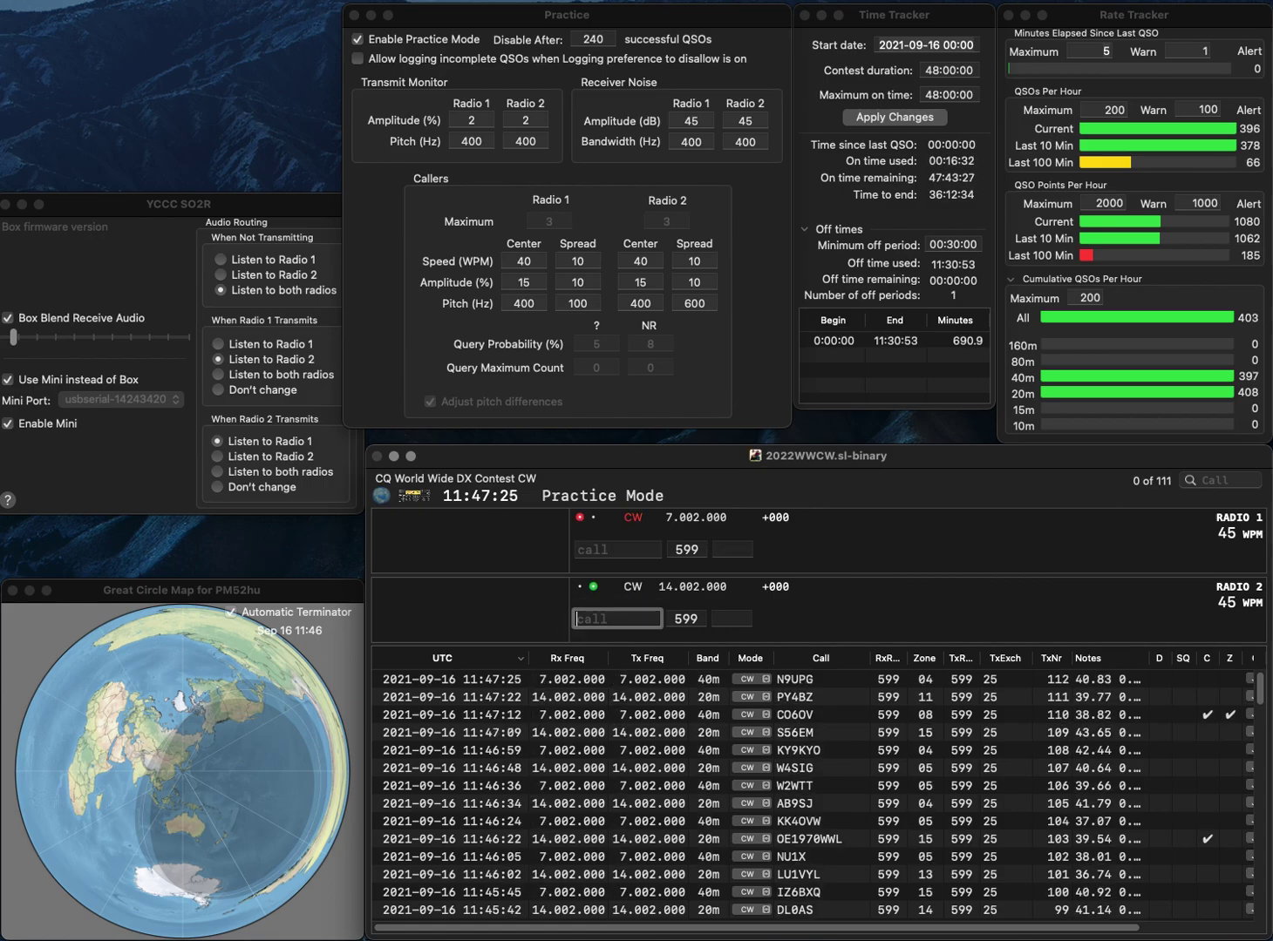
Work and log AA6G on Radio 2 while sending the partial call 3E on Radio 1.
text(AA6G)
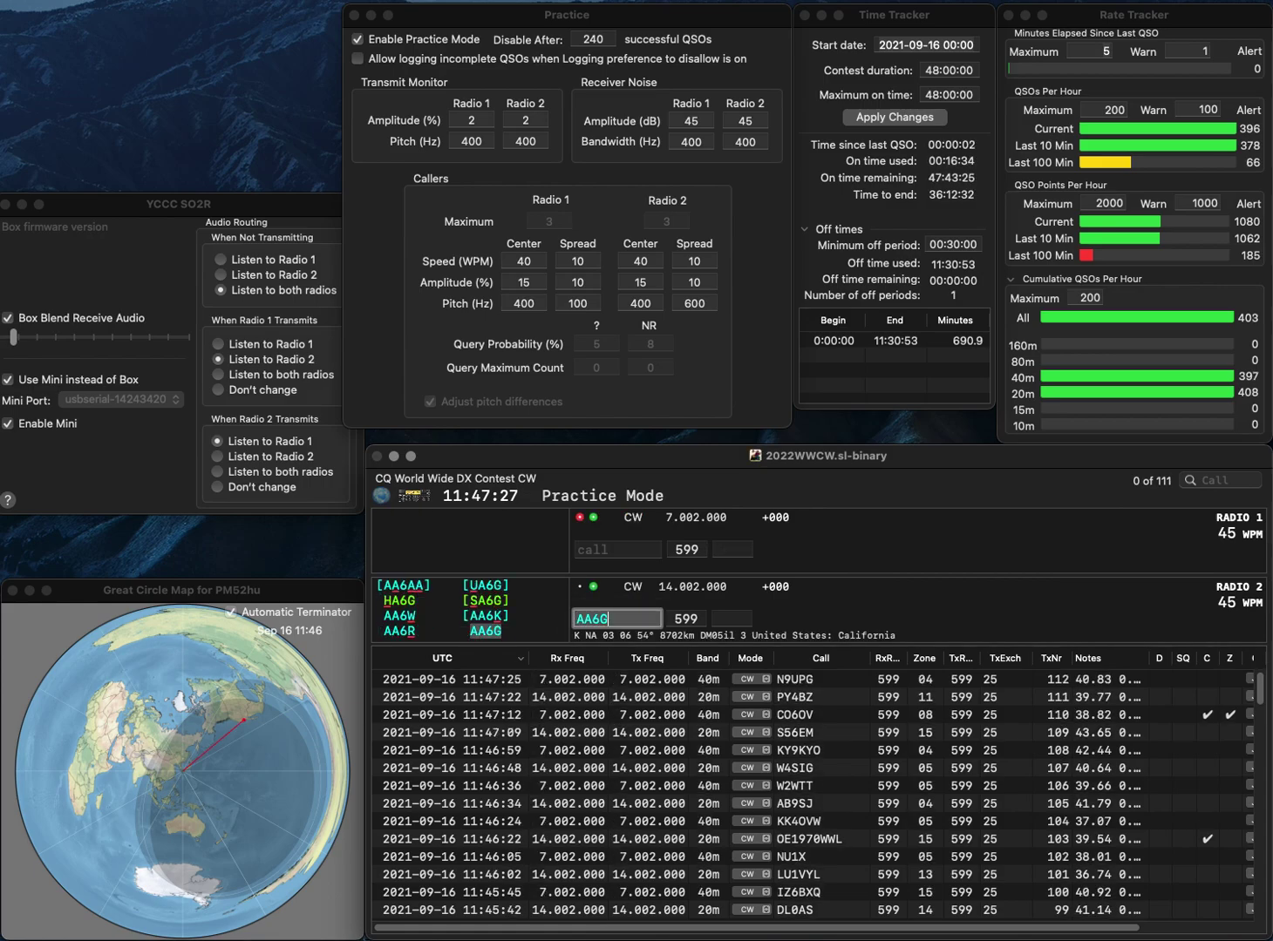
key(Return)
text(3E)
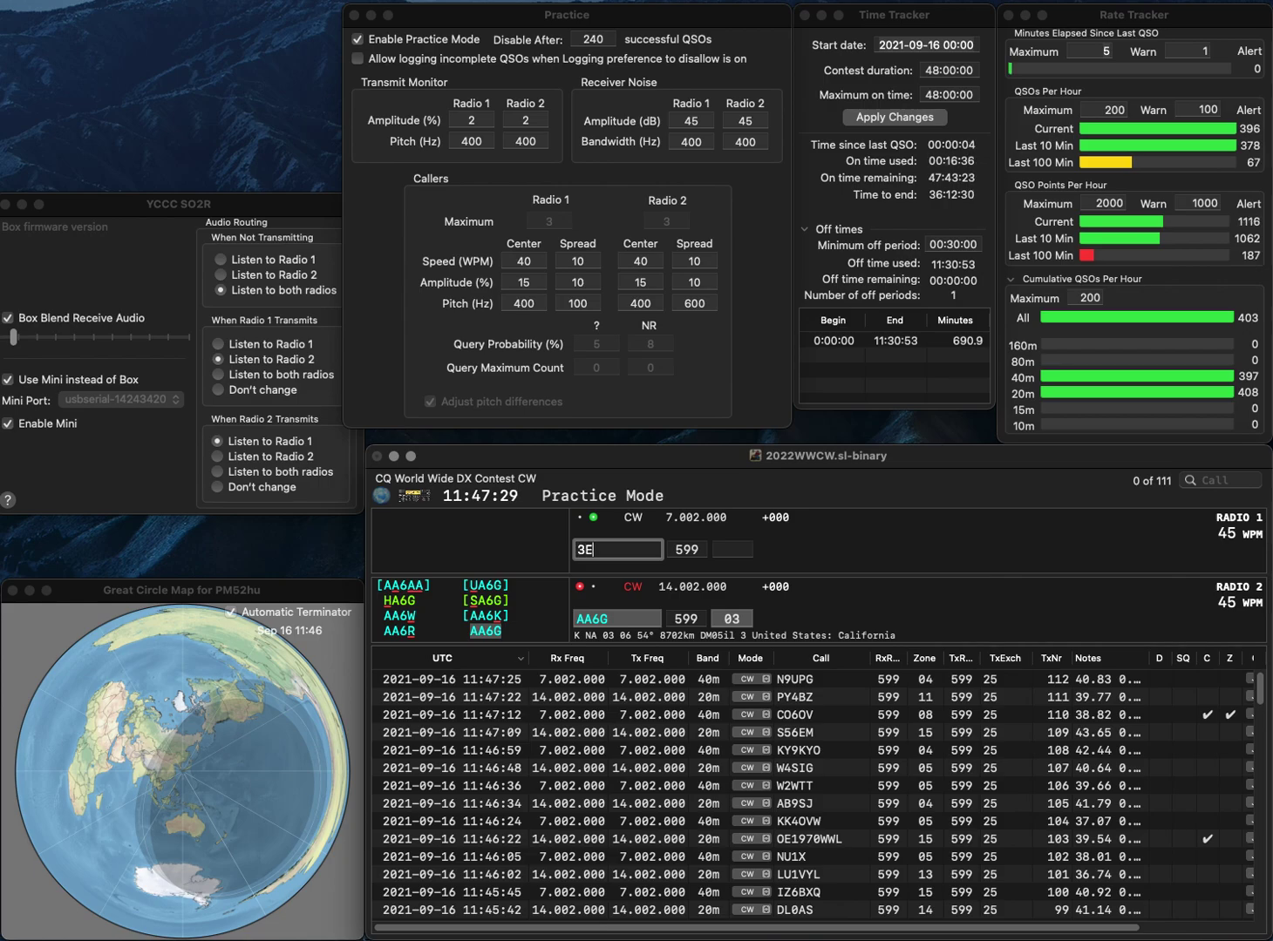
key(Return)
key(space)
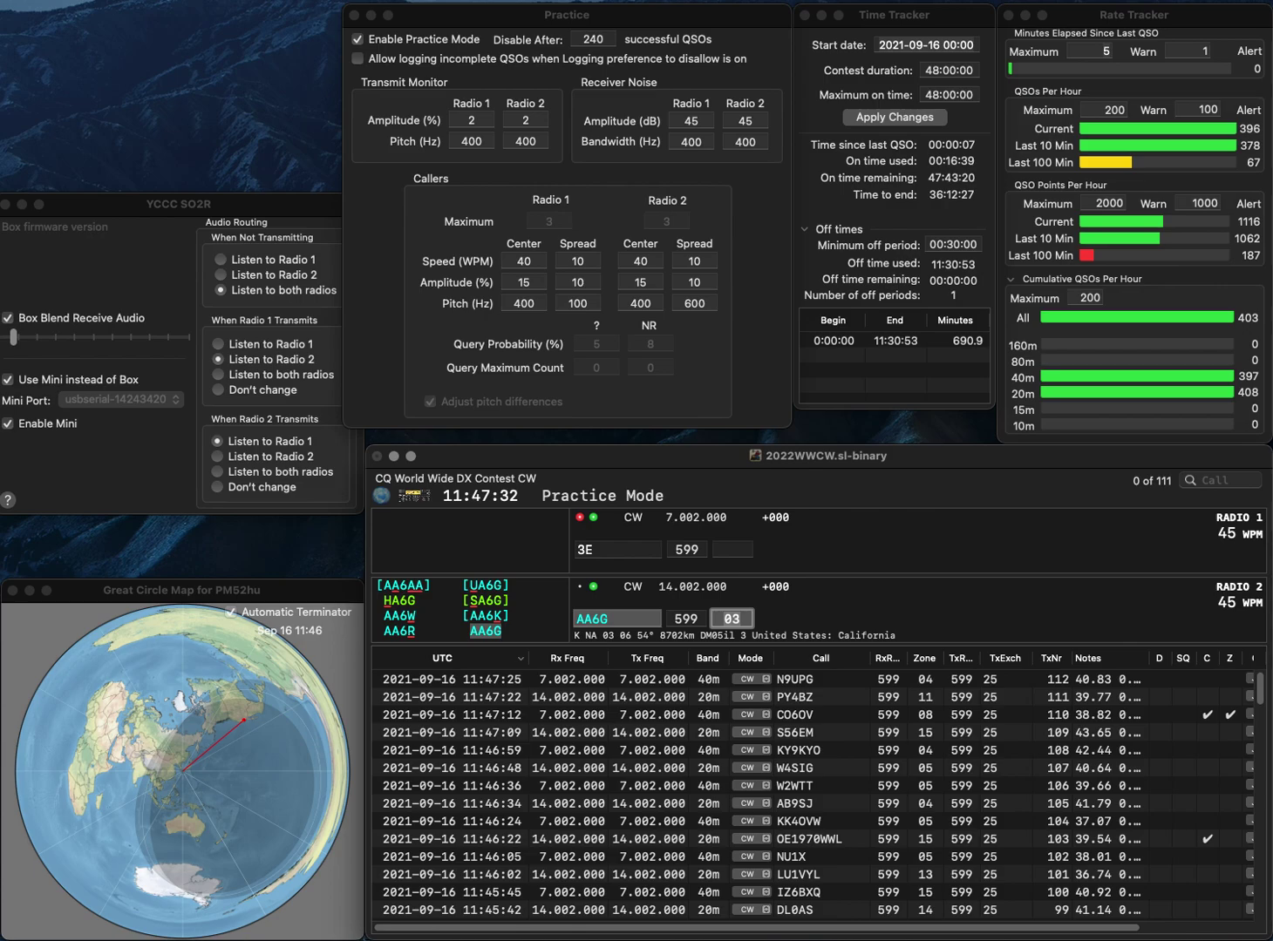
key(Return)
key(BackSpace)
text(SV)
key(super+Left)
text(U)
key(BackSpace)
text(VU)
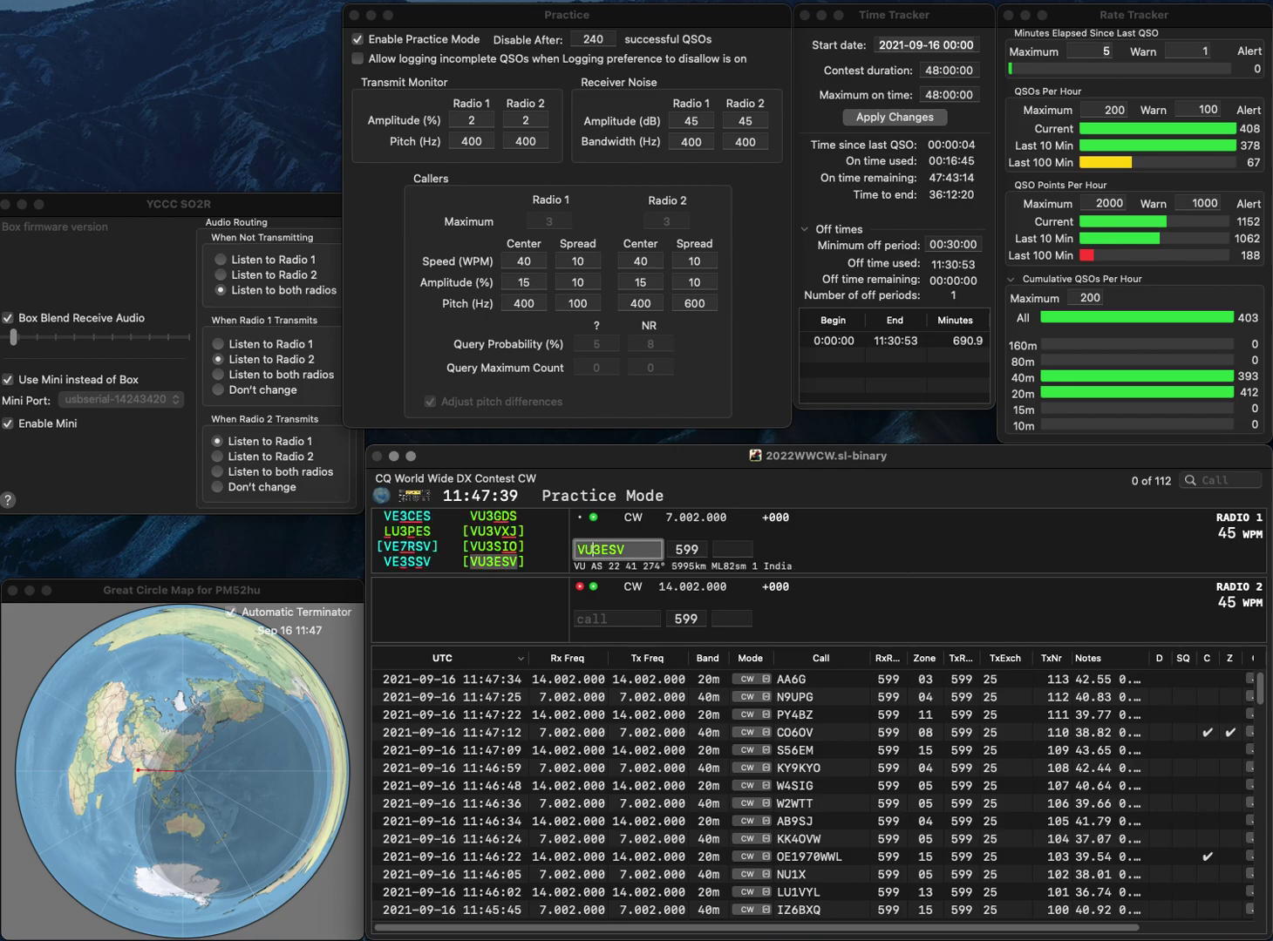
key(Return)
text(N)
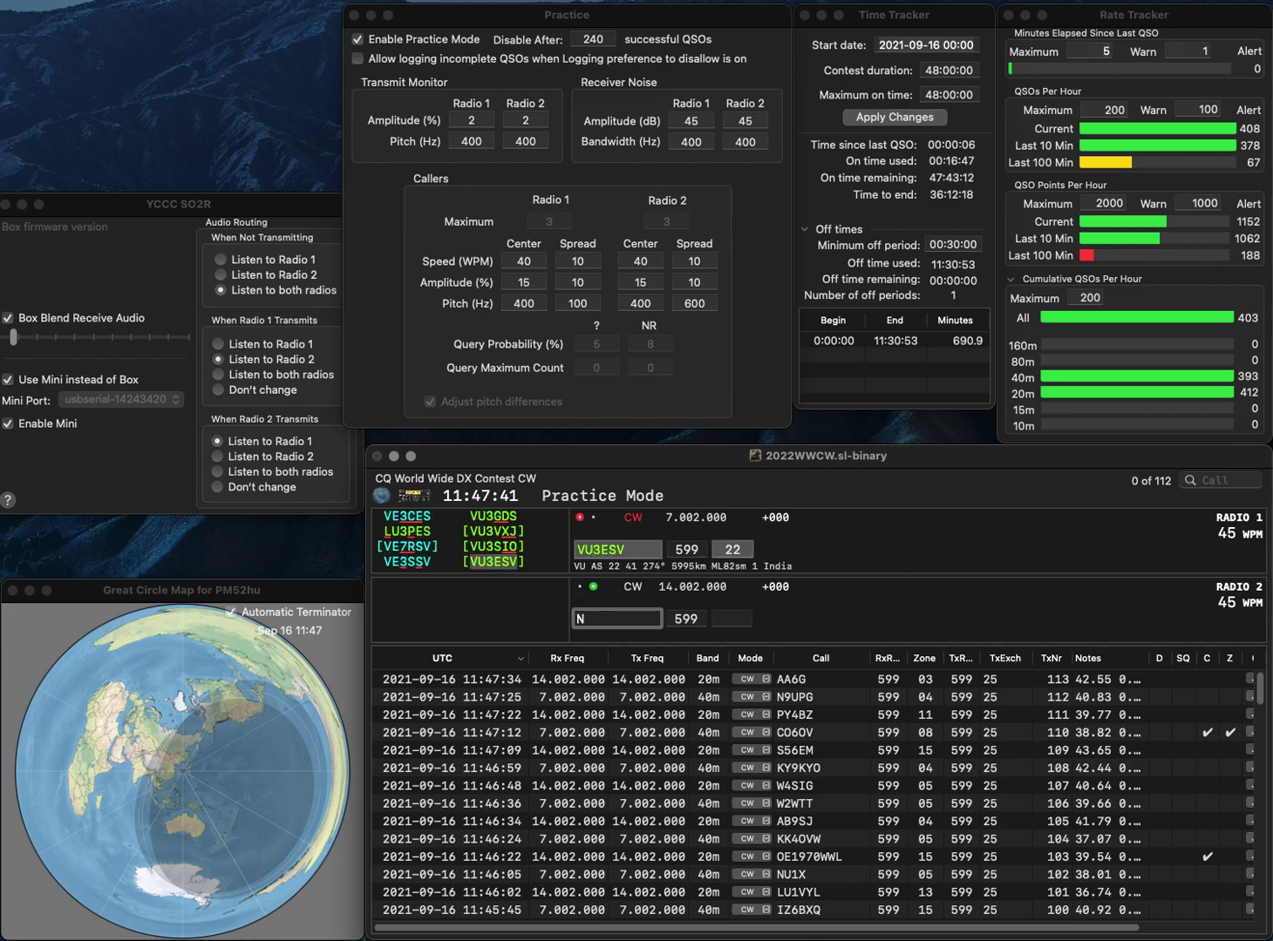
text(J8V)
key(Return)
key(Return)
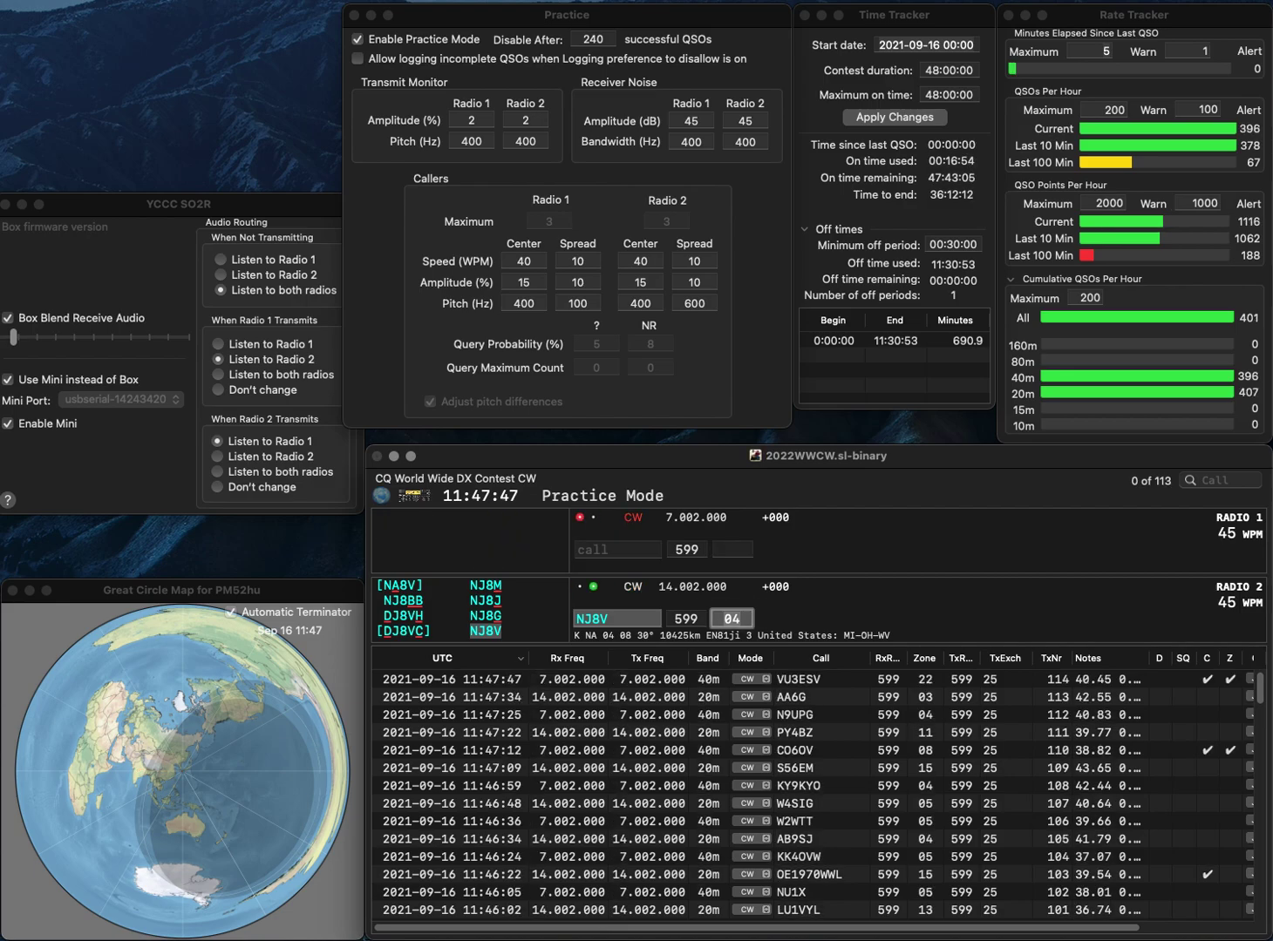
key(Return)
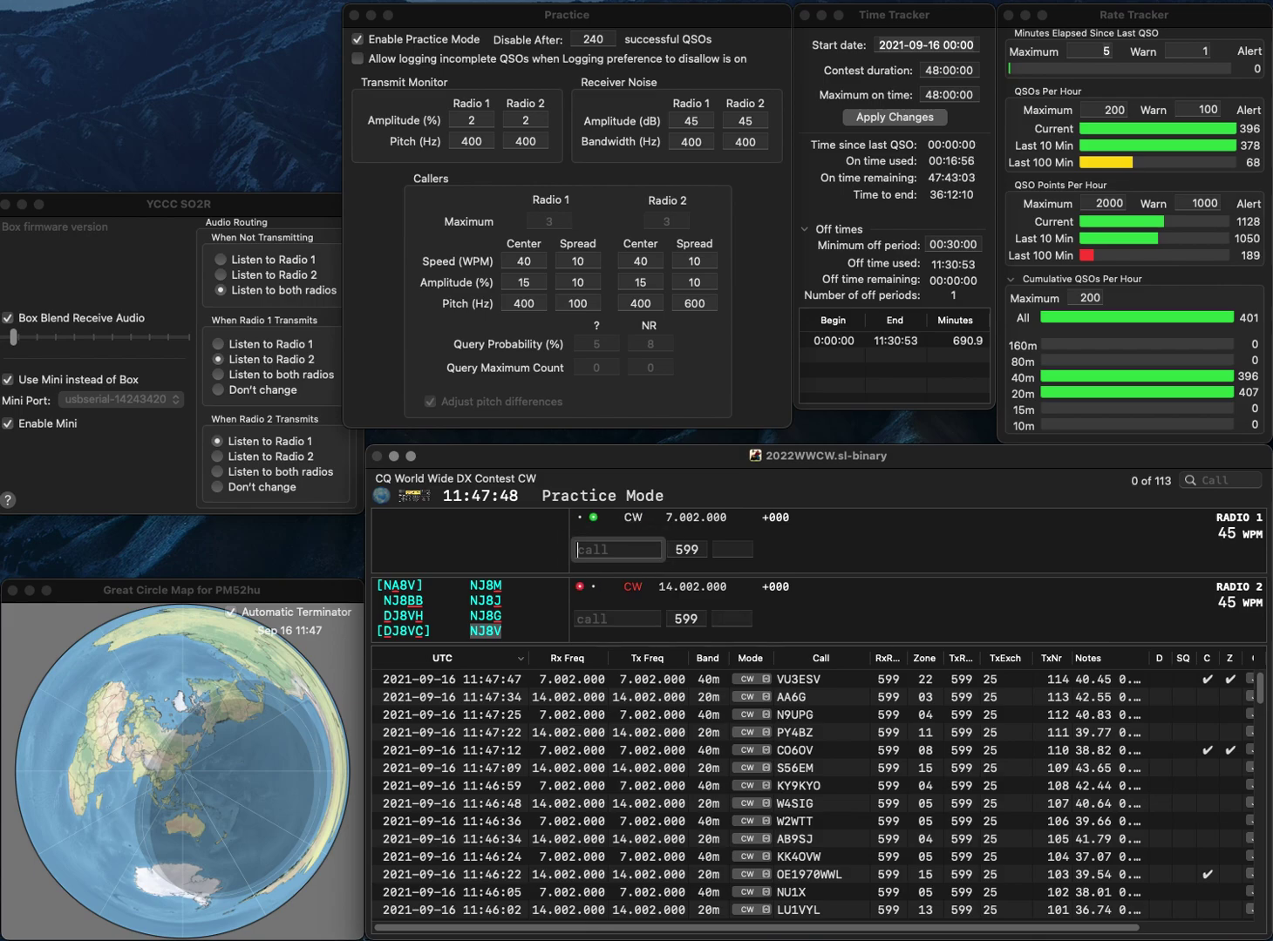
text(OK2WTW)
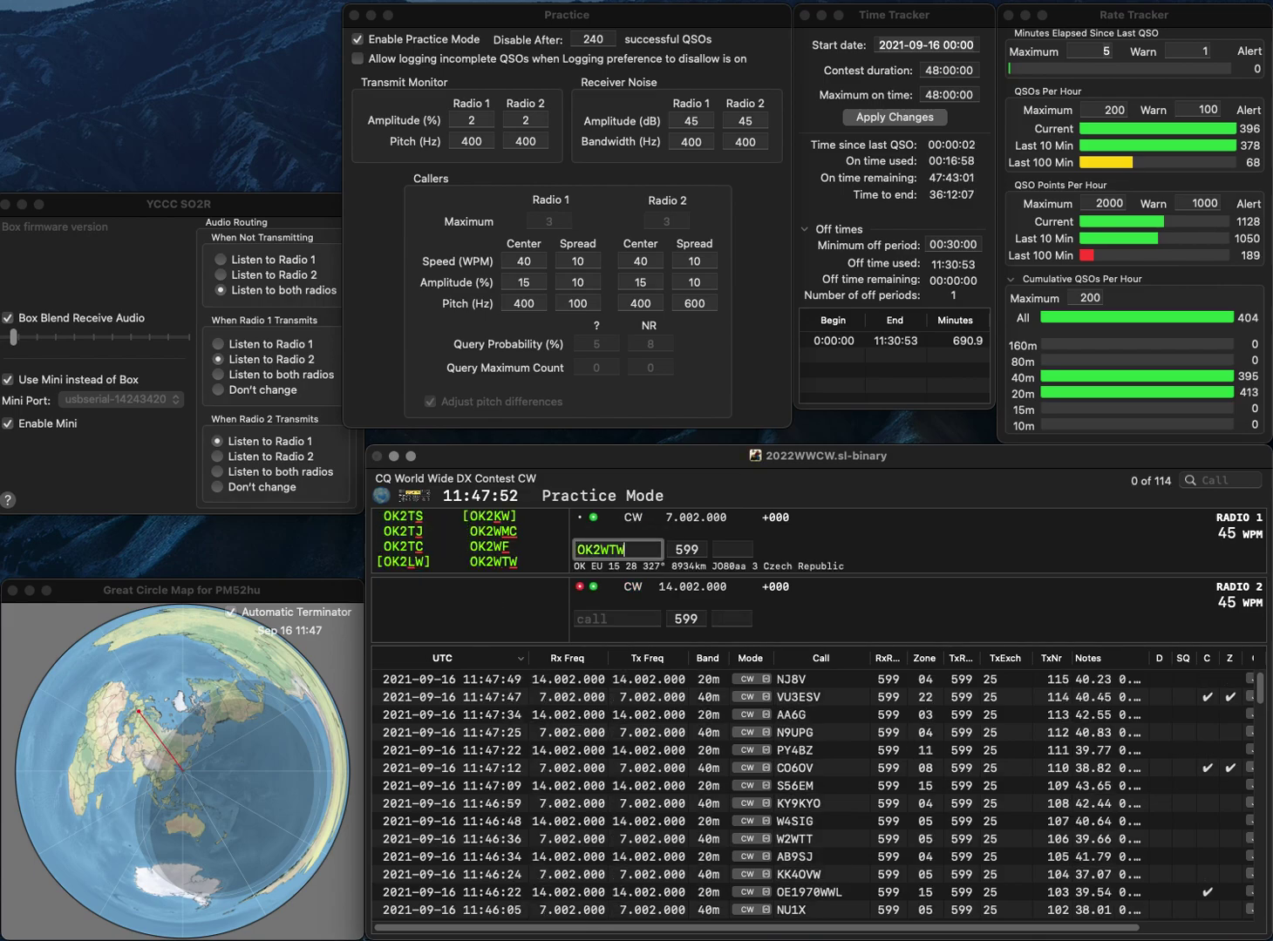
key(Return)
text(W9W)
text(S)
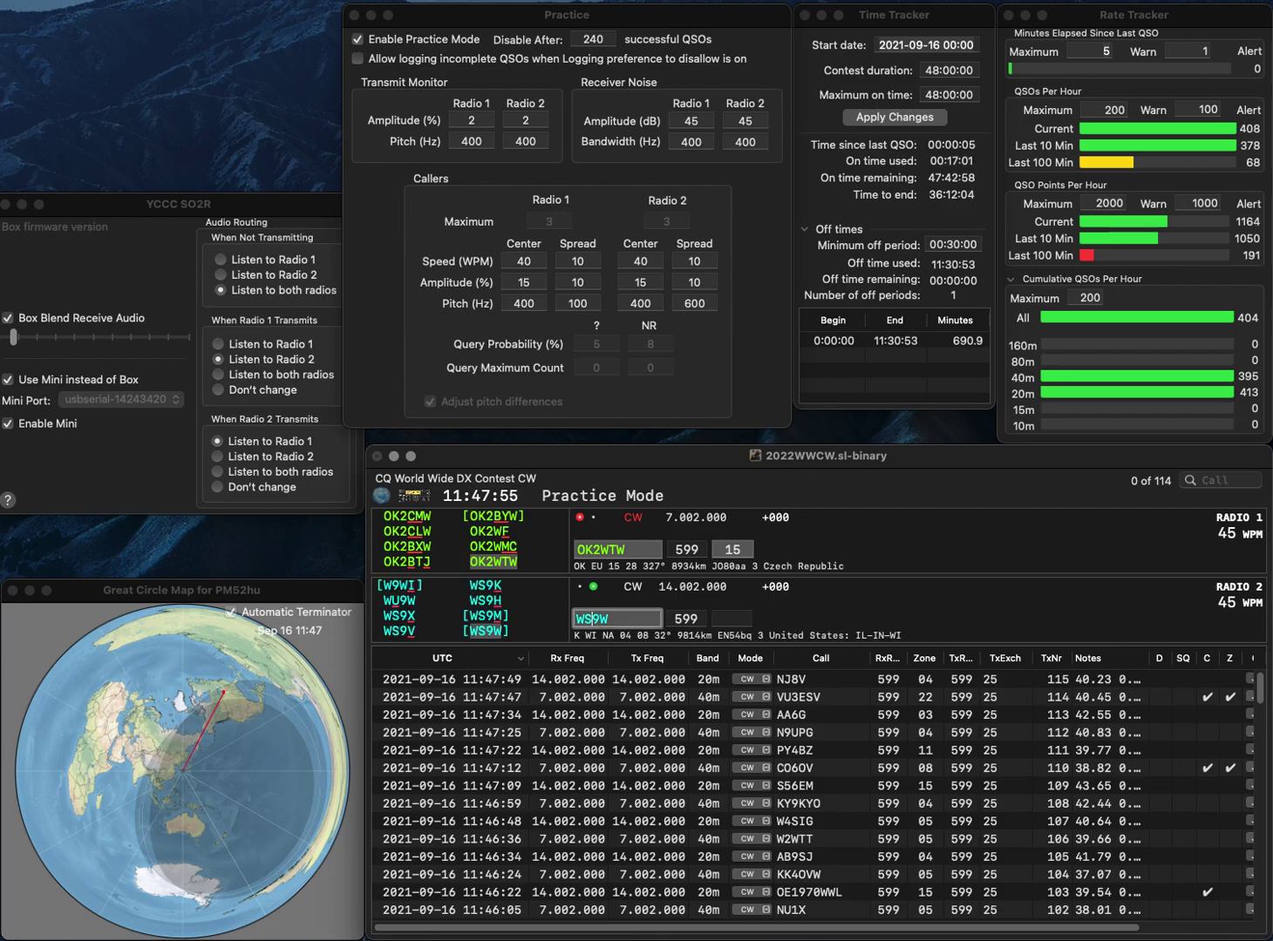
key(Return)
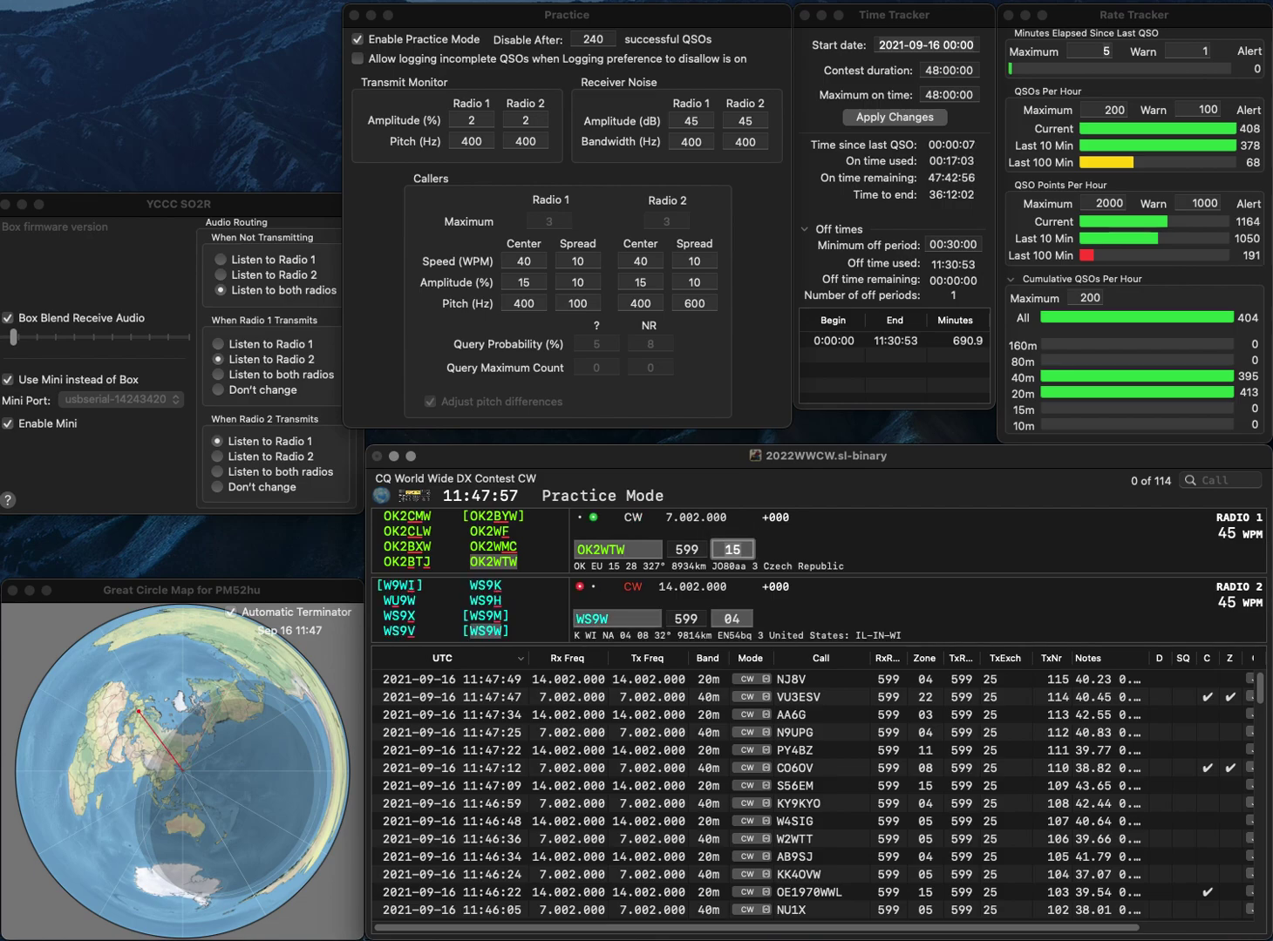
key(Return)
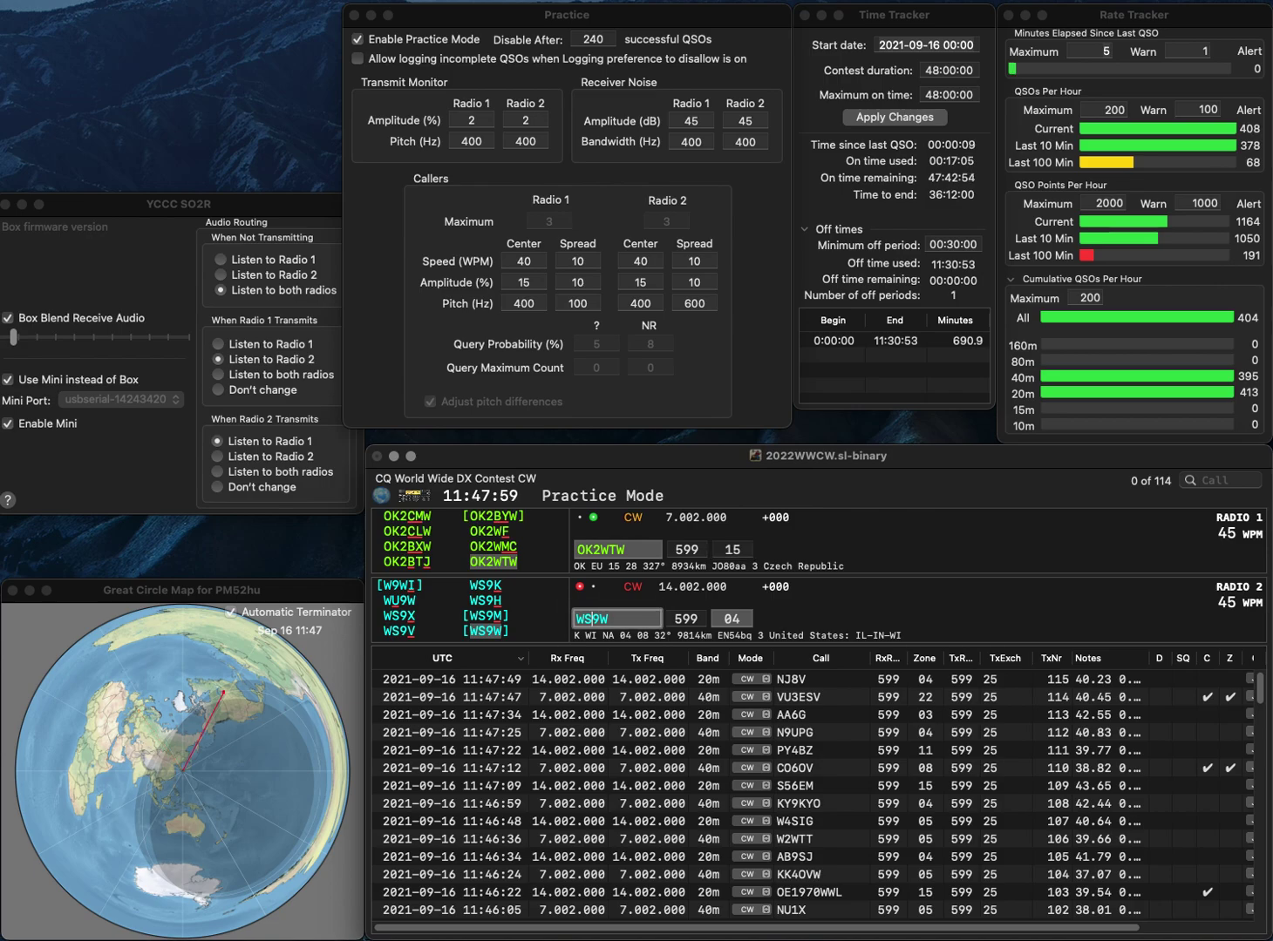
key(Return)
Enter the call KB3RM on Radio 1 and send the exchange.
text(K)
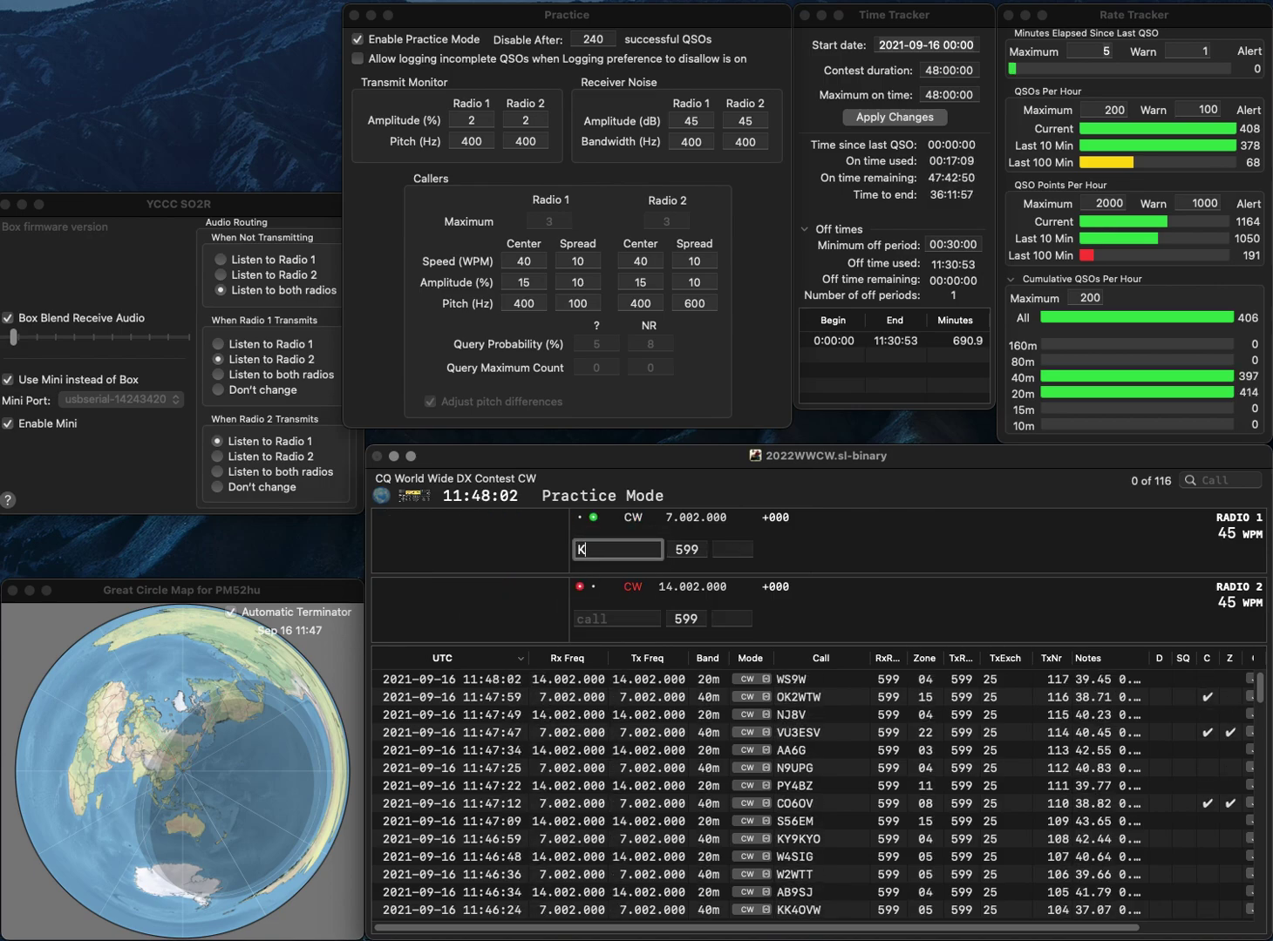
text(RM)
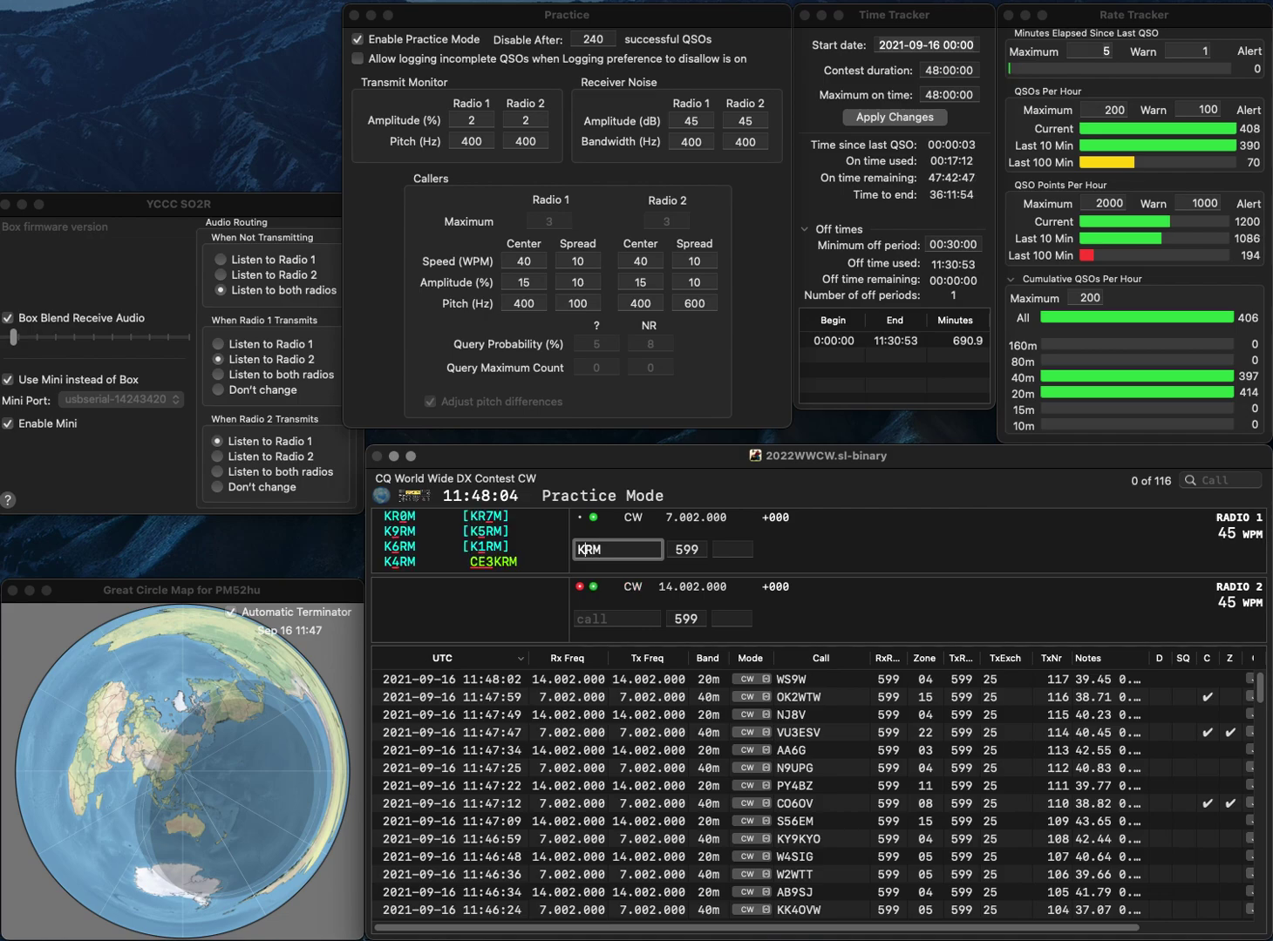
text(B3)
key(Return)
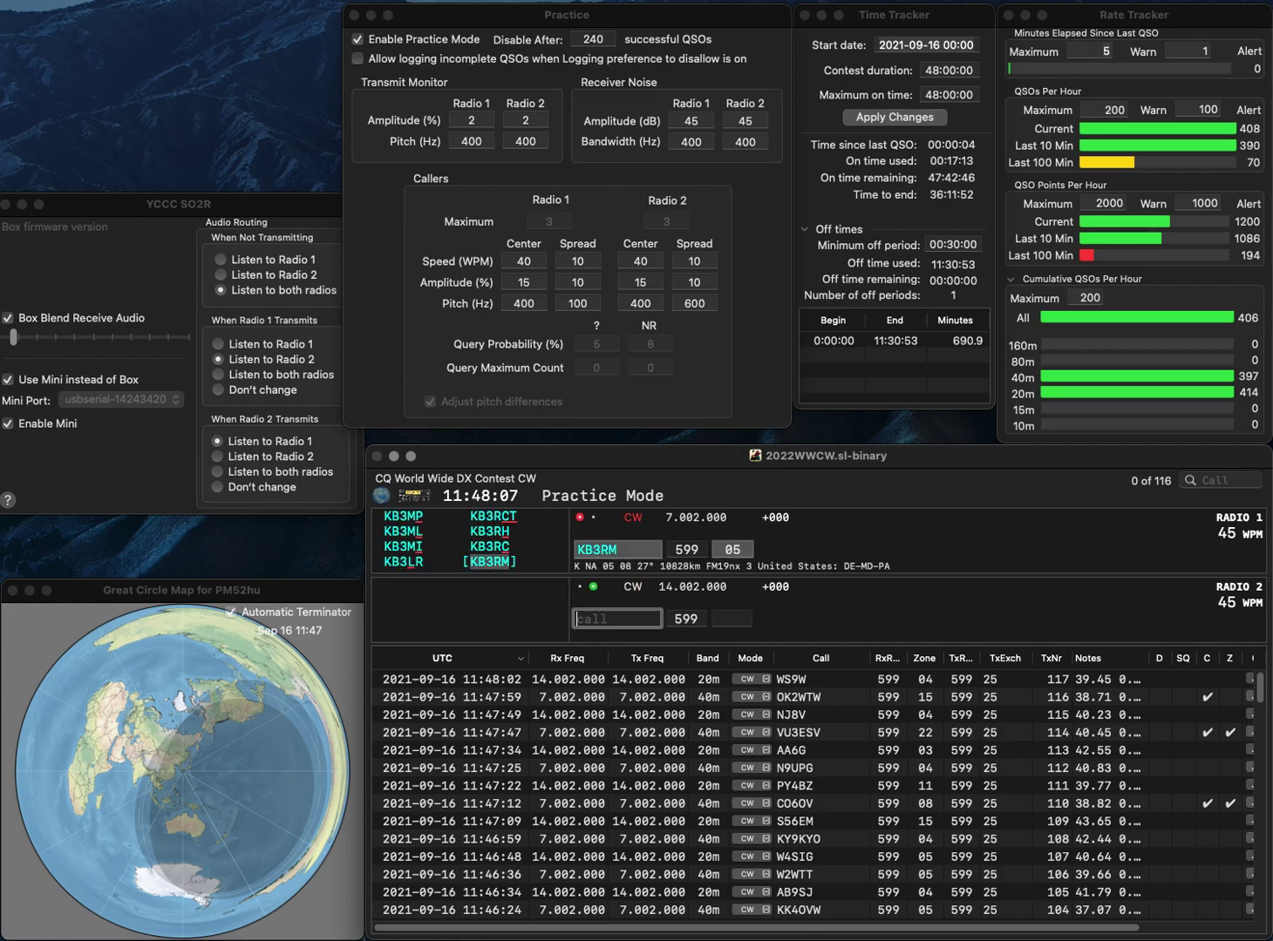
text(BYR)
key(Home)
text(I0)
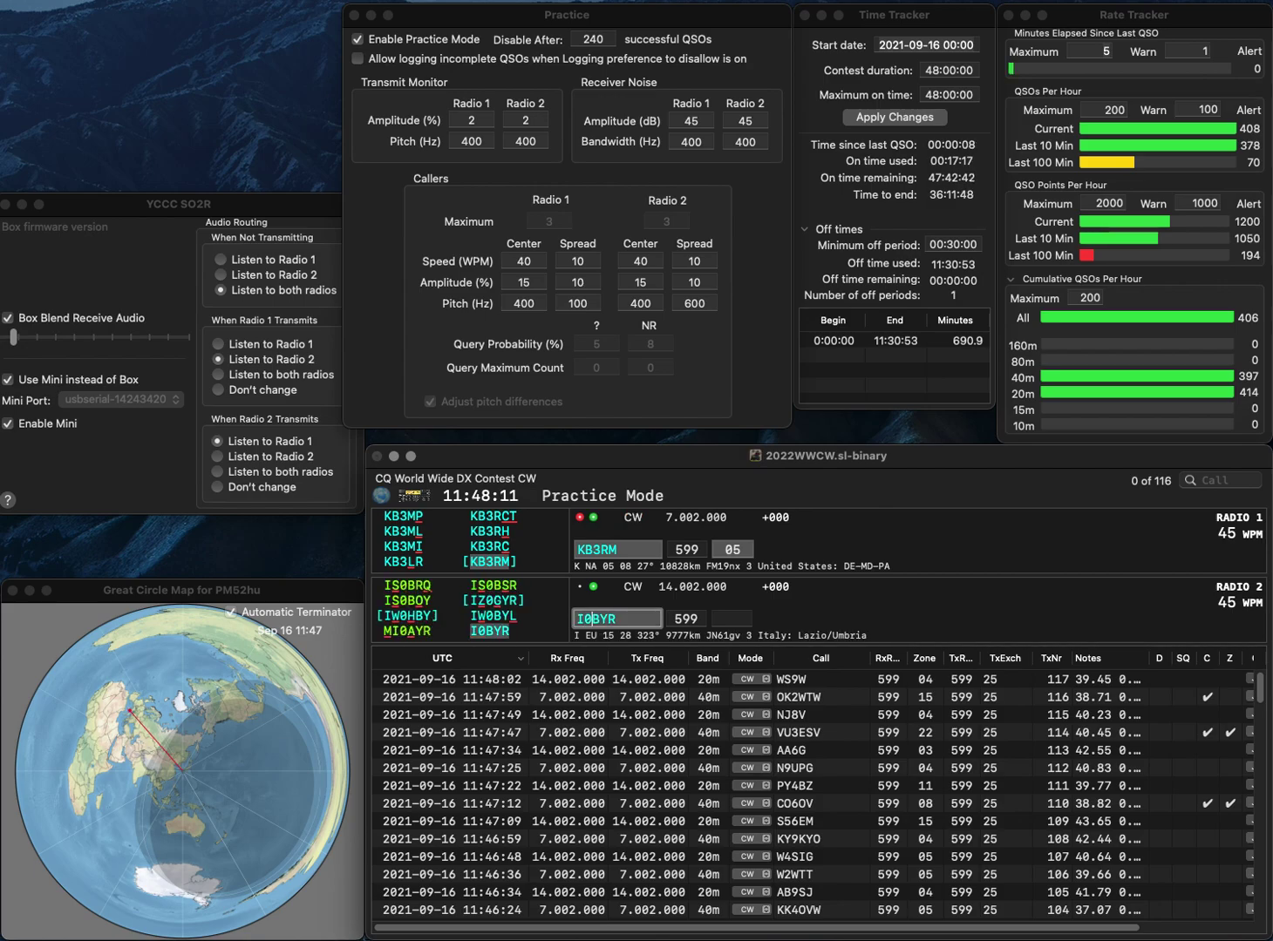
key(Return)
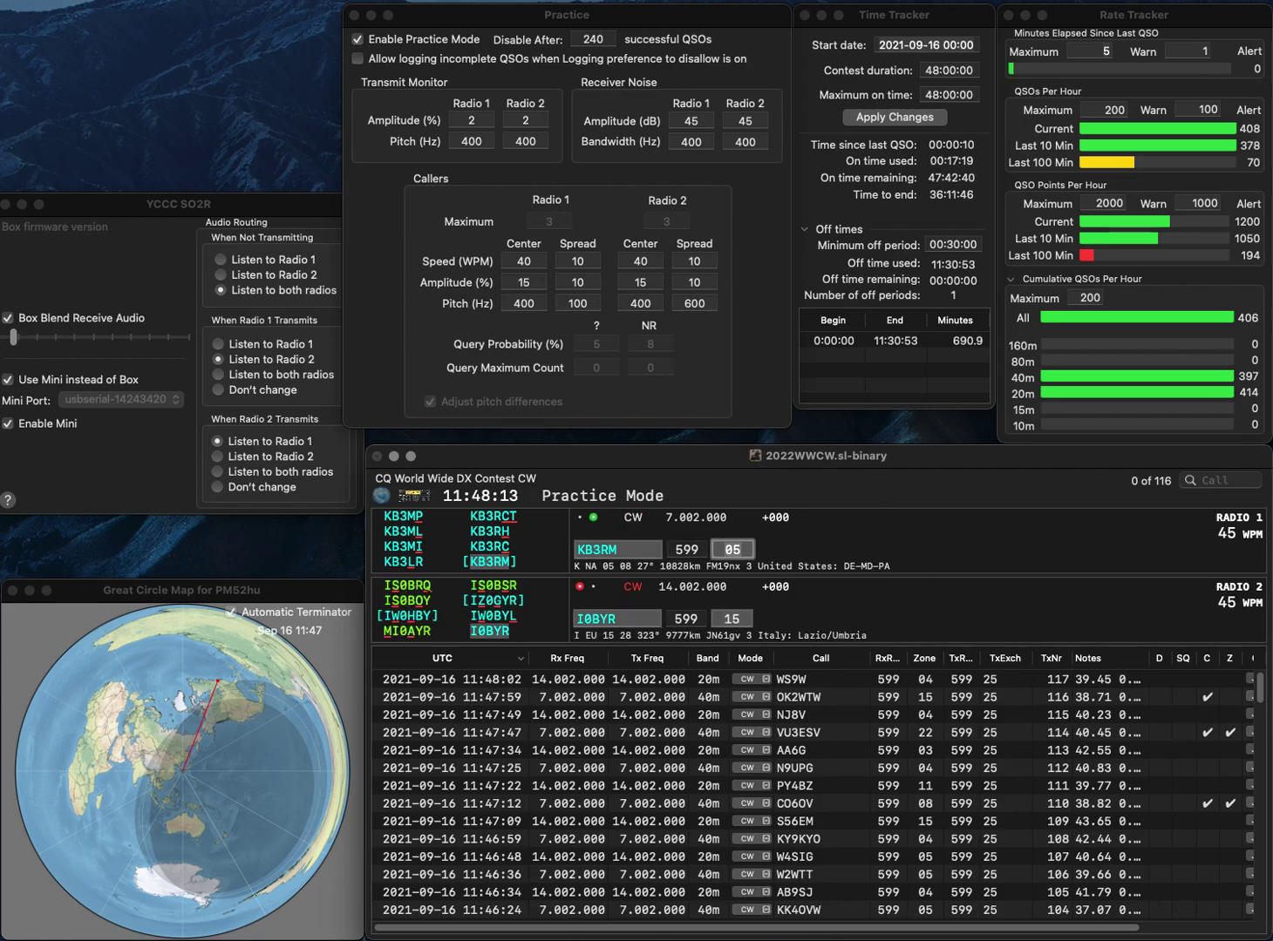
key(Return)
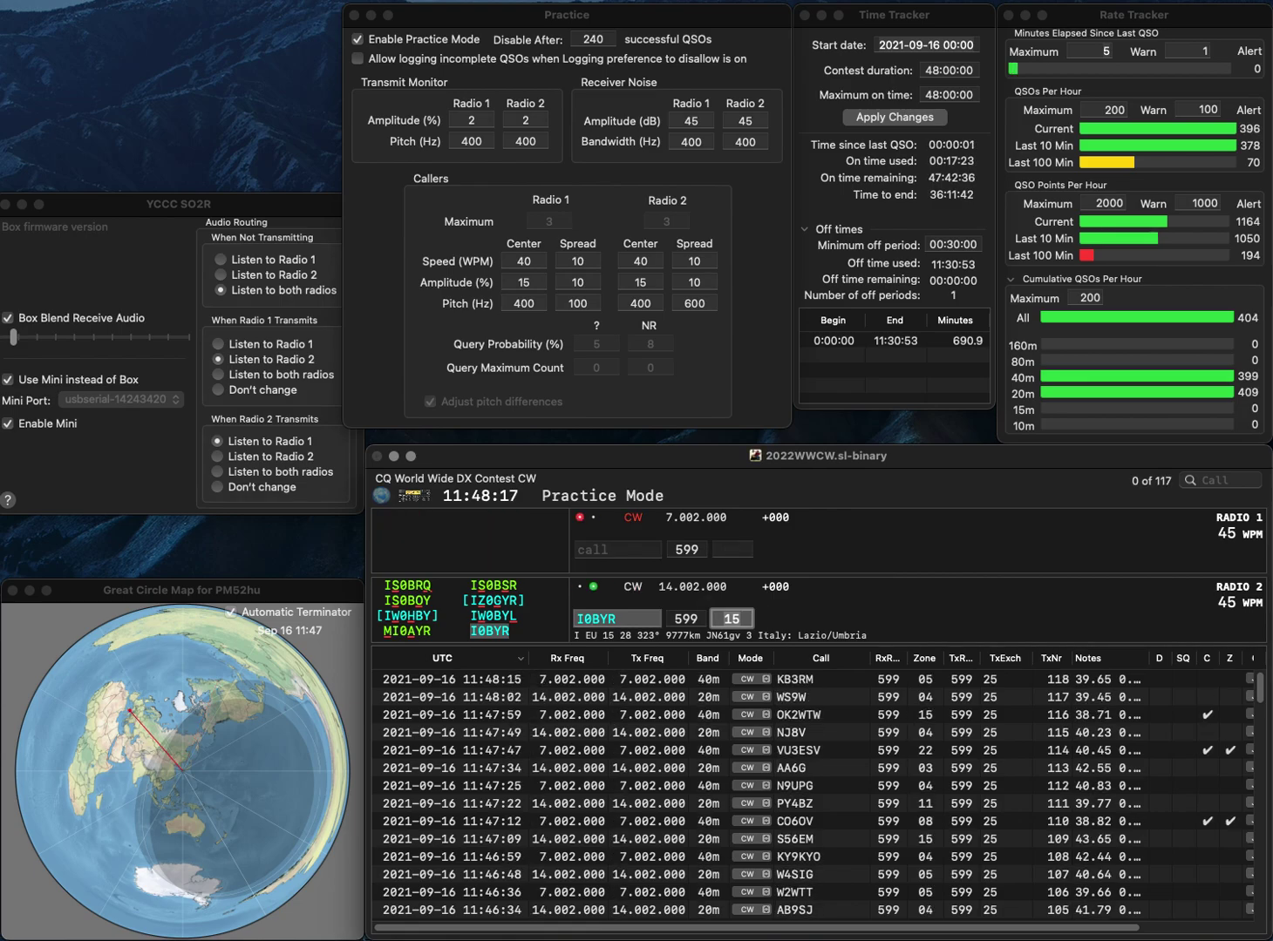
key(Return)
text(A)
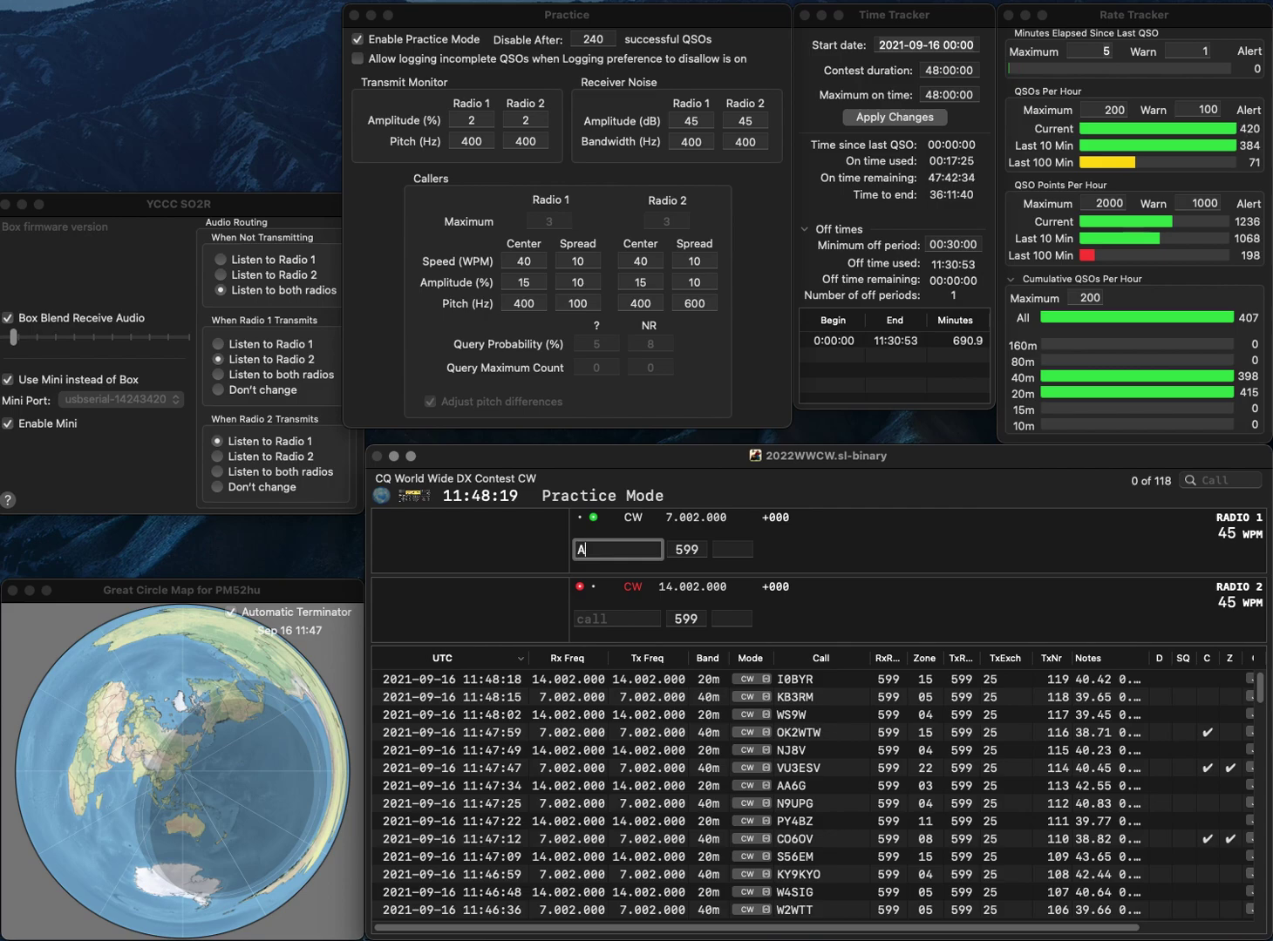
click(617, 619)
text(K)
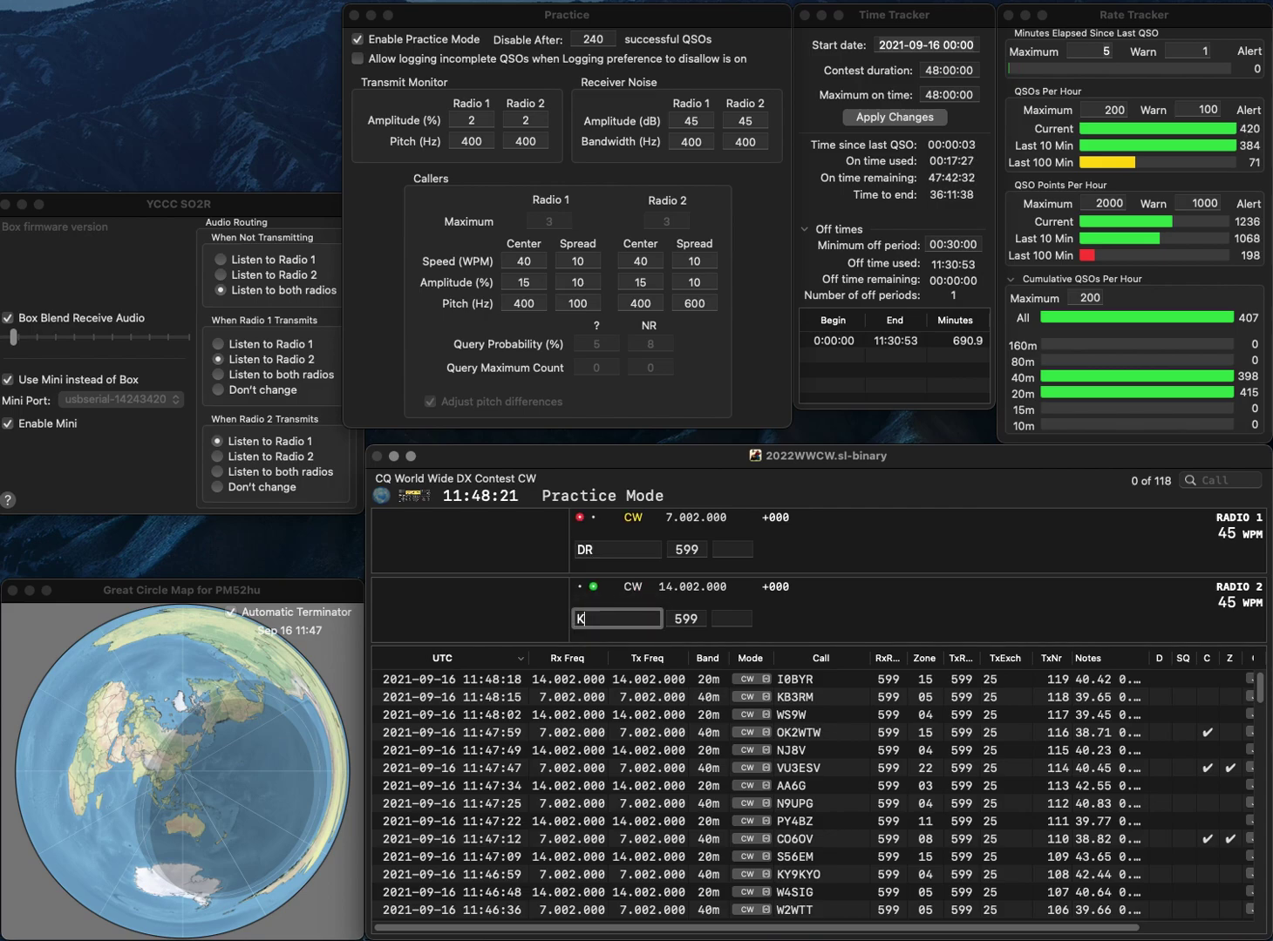
text(9LAE)
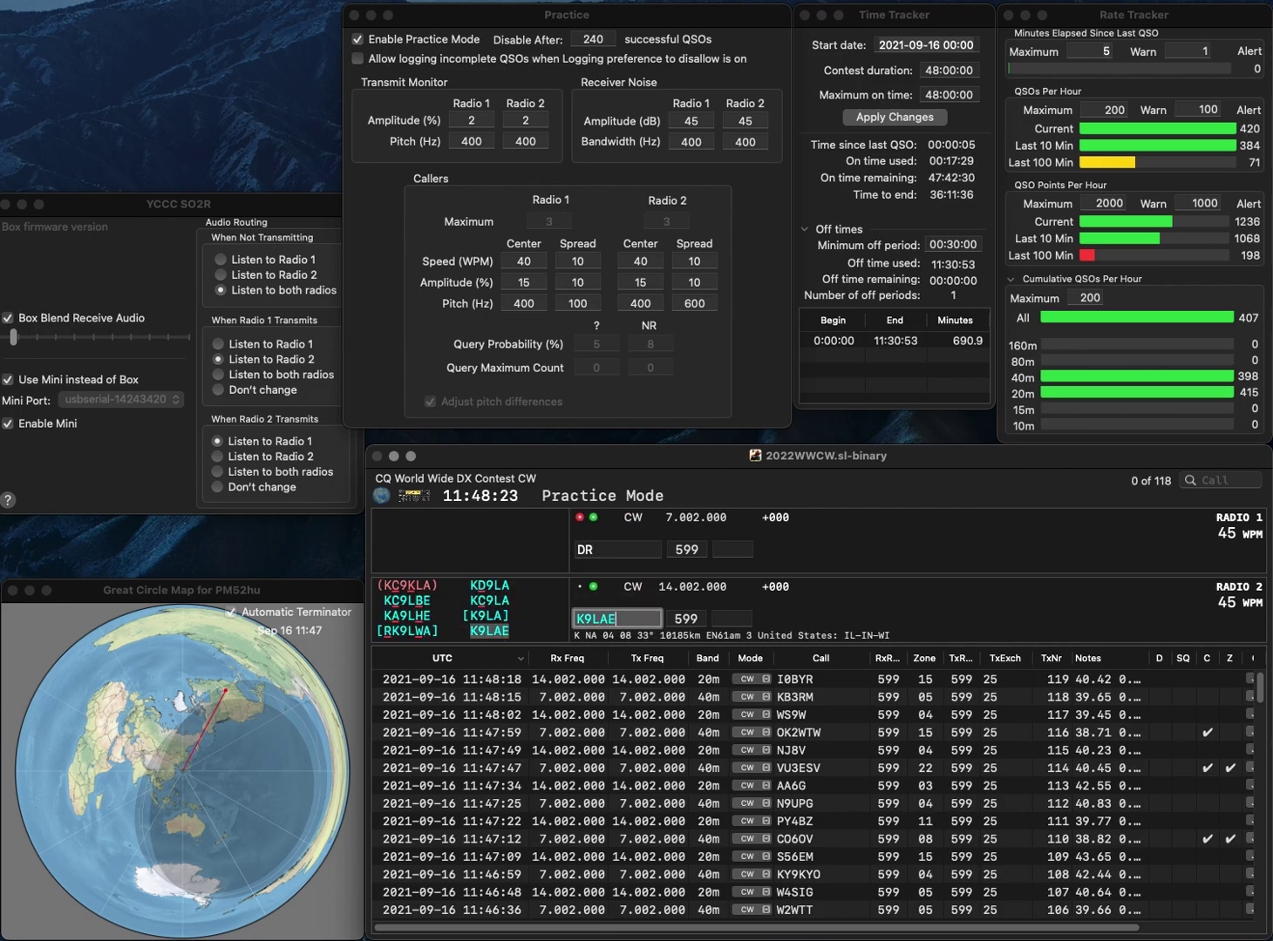
key(Return)
Complete the Radio 1 call as DR1F, and log both the K9LAE and DR1F contacts.
text(1F)
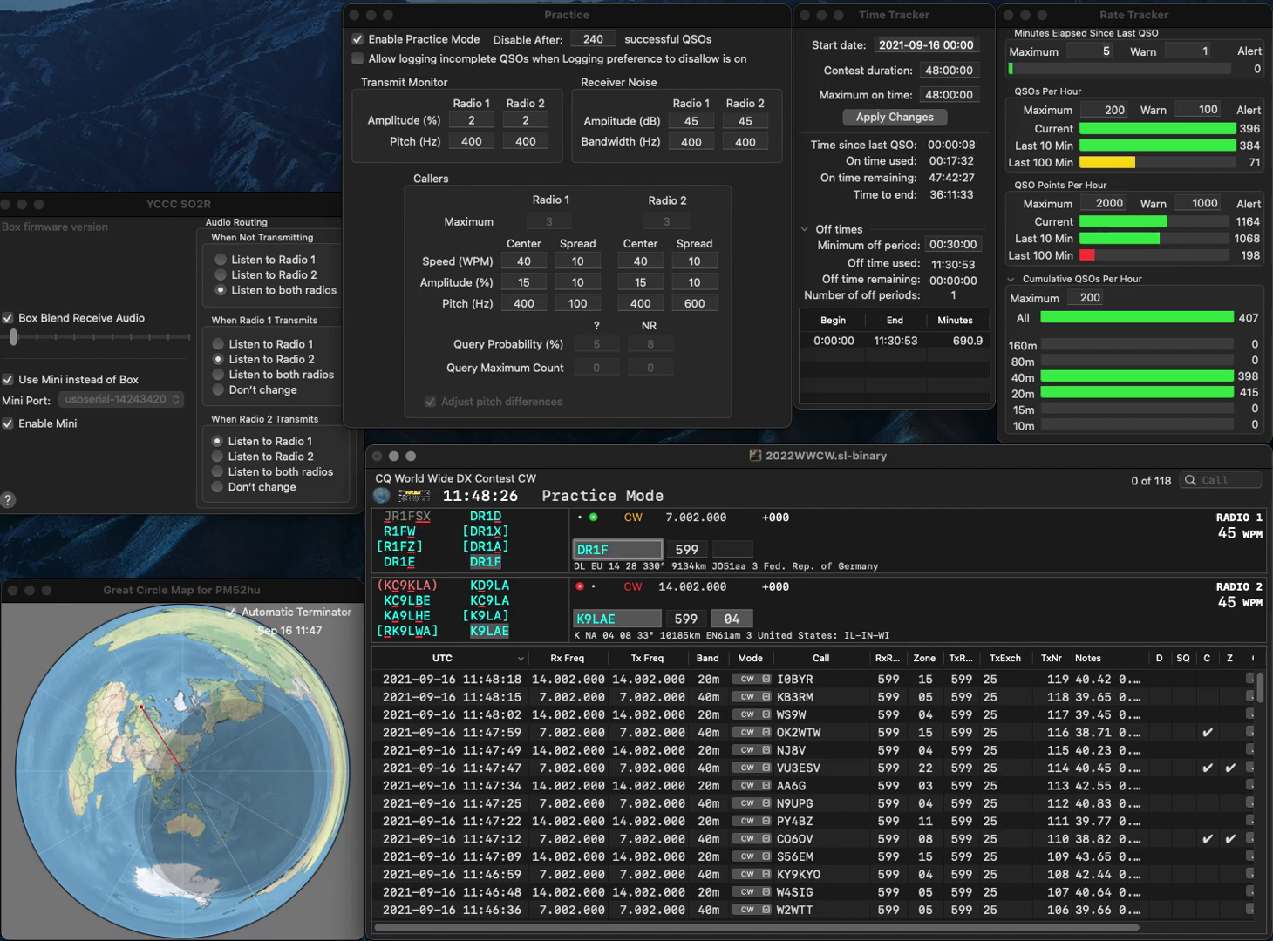
key(Return)
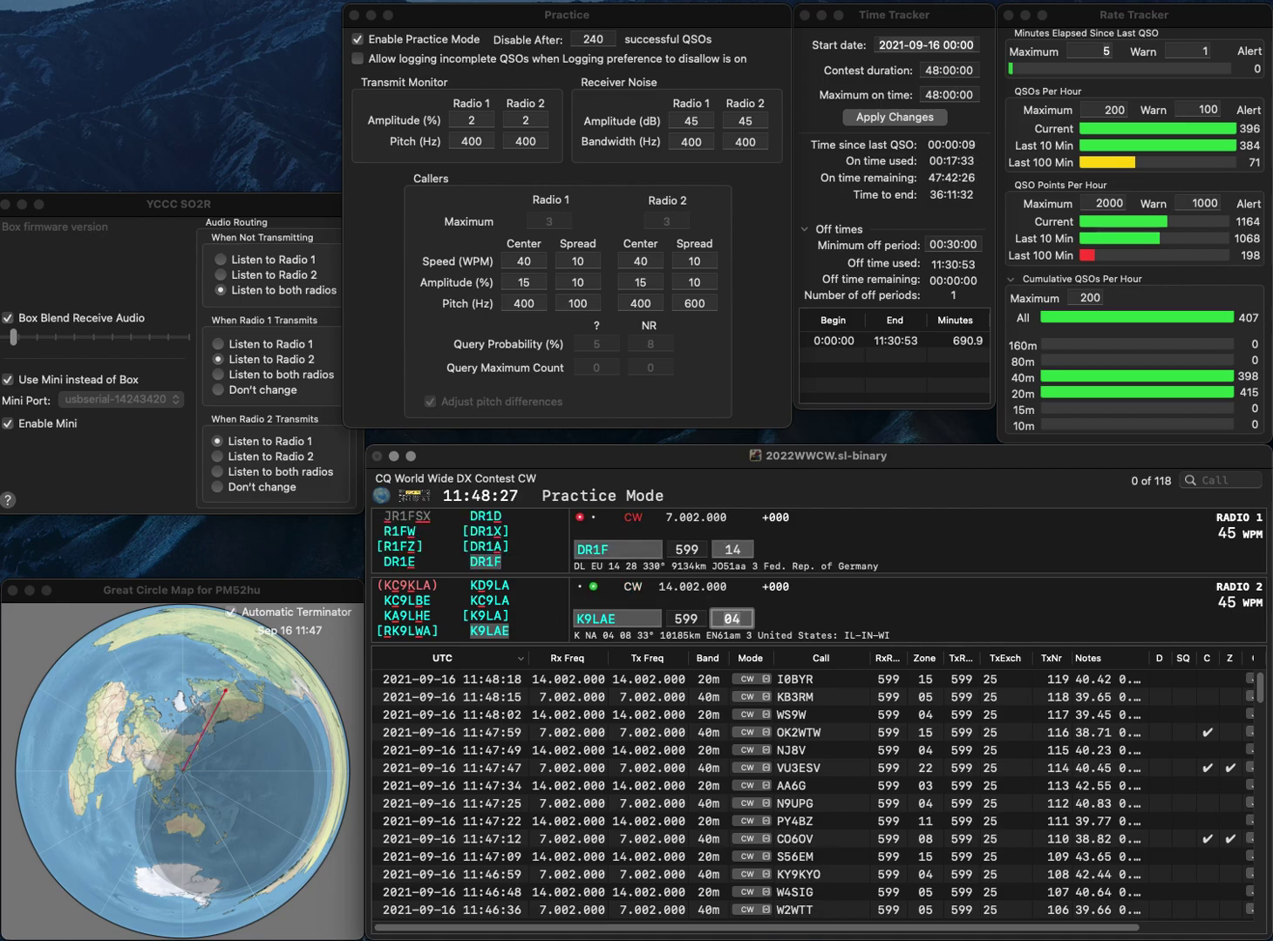
key(Return)
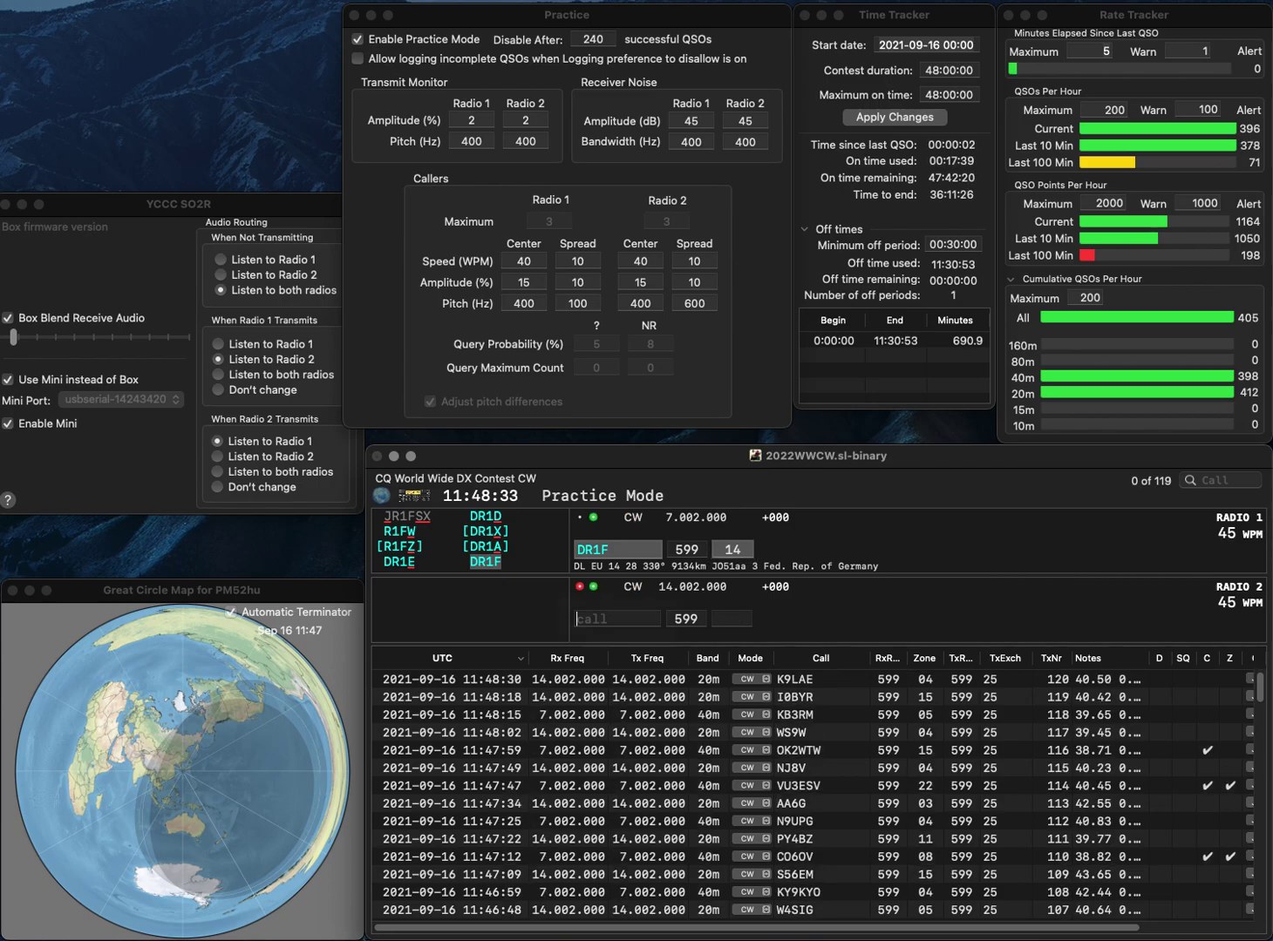
key(Return)
text(M)
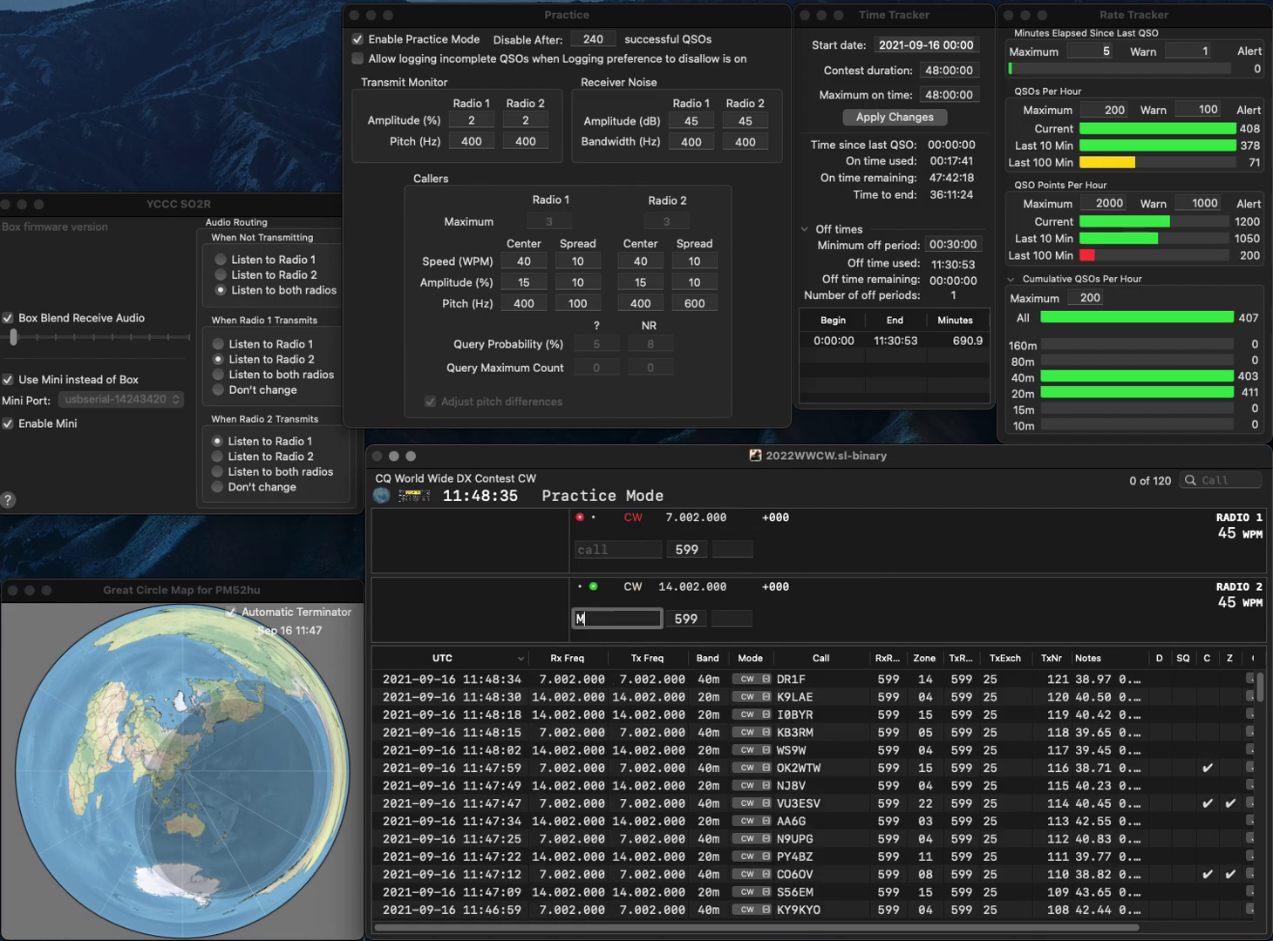
text(1SLH)
key(Return)
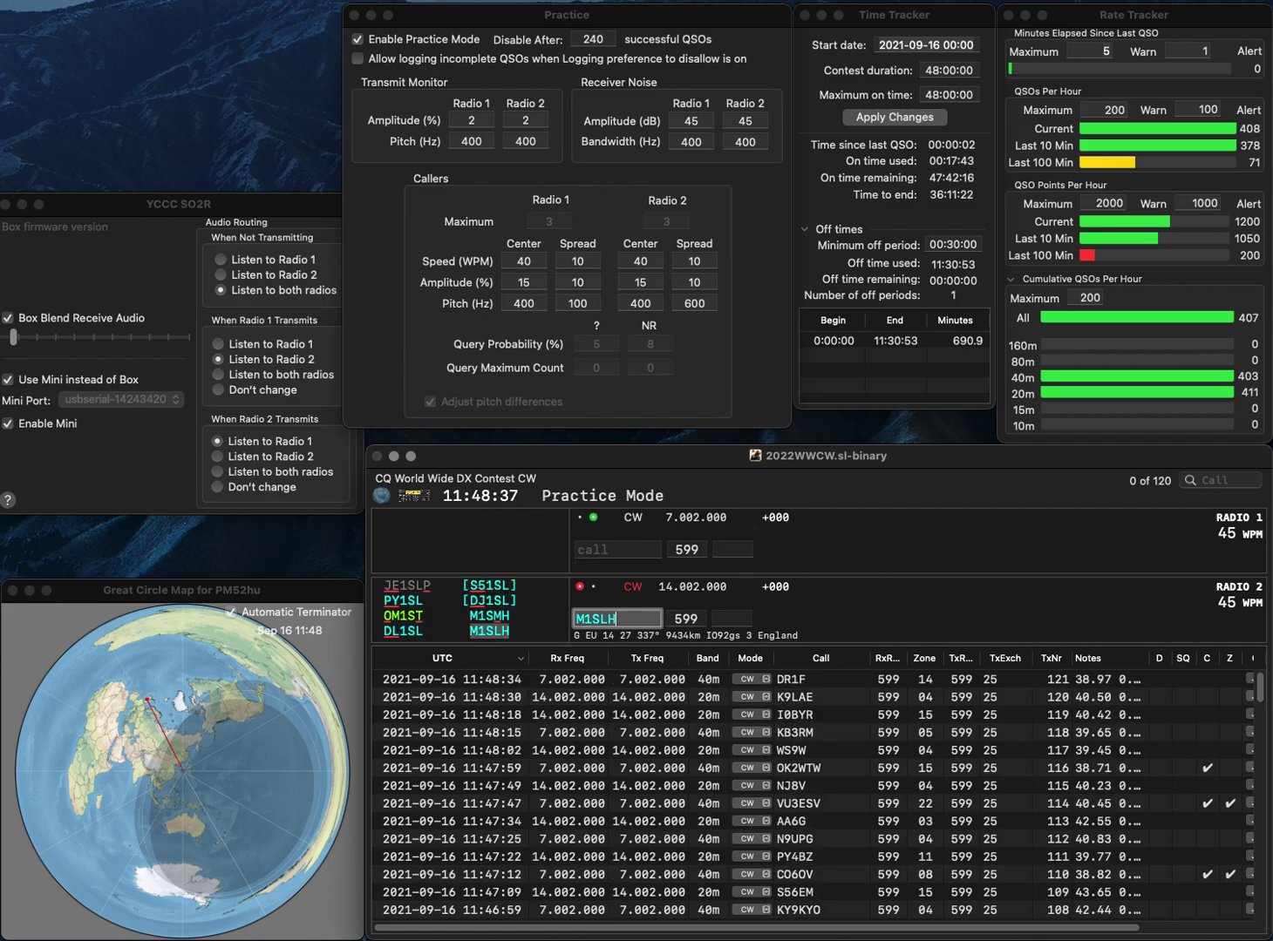
text(5BR)
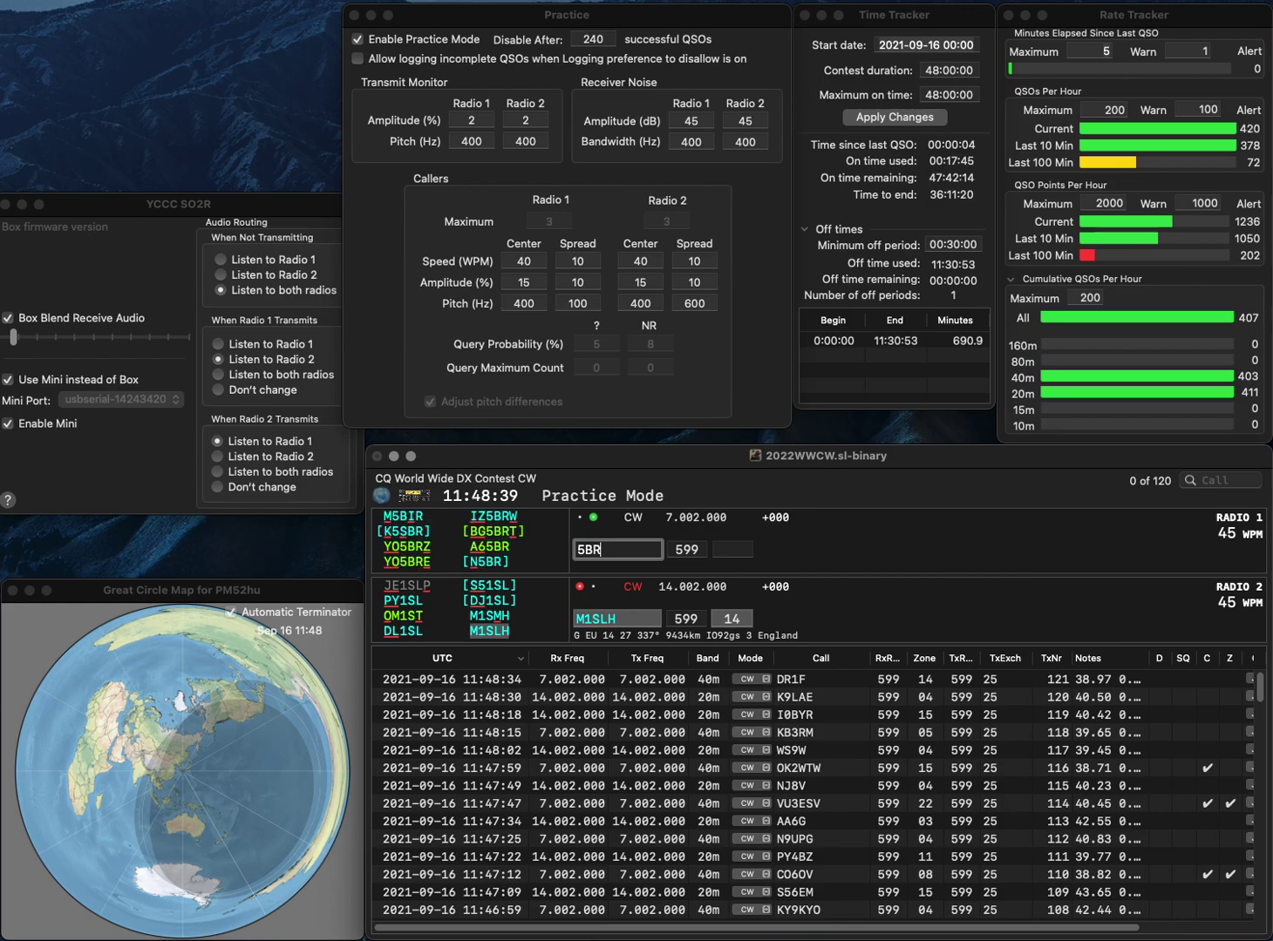
key(Return)
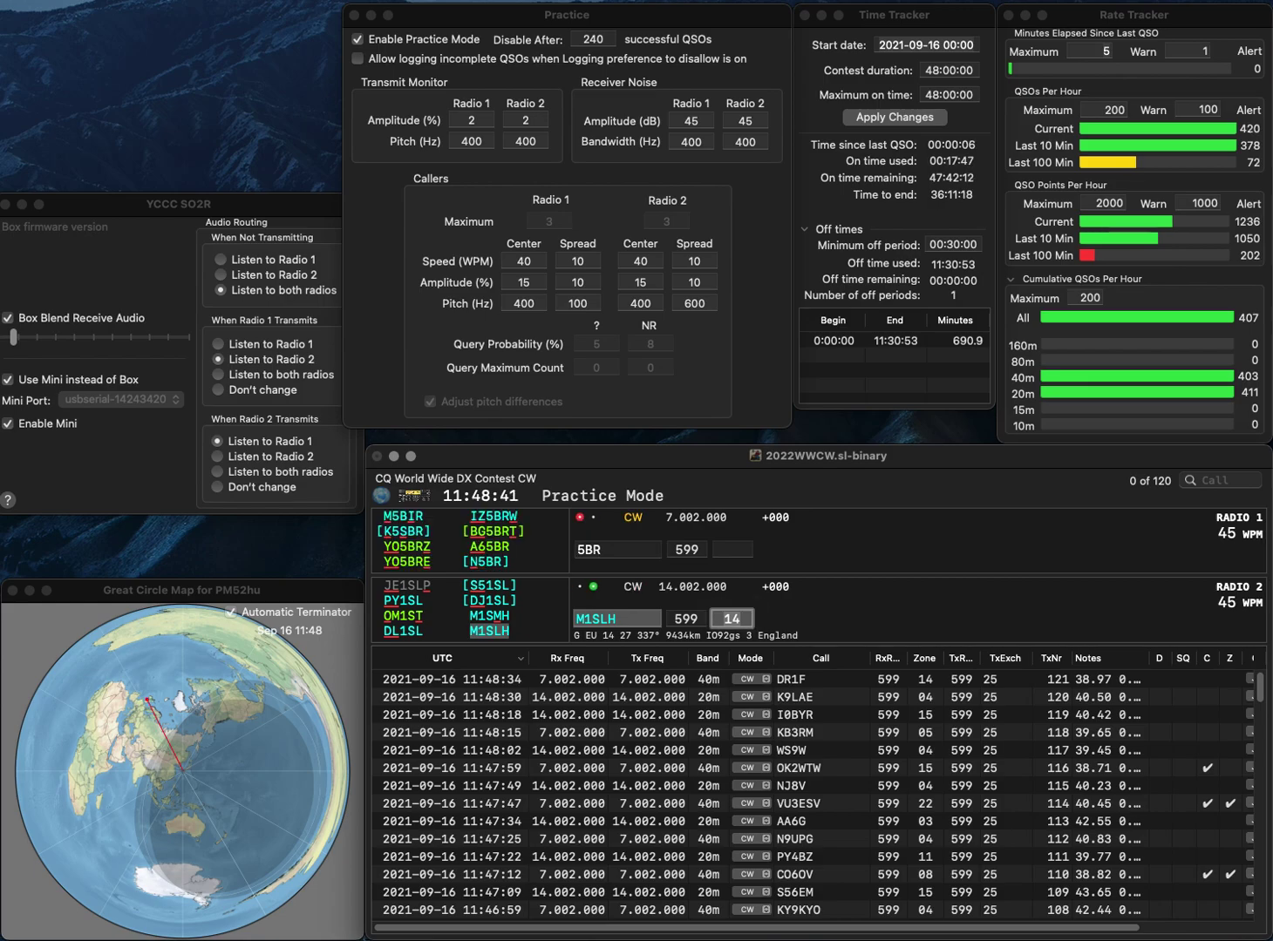
key(Return)
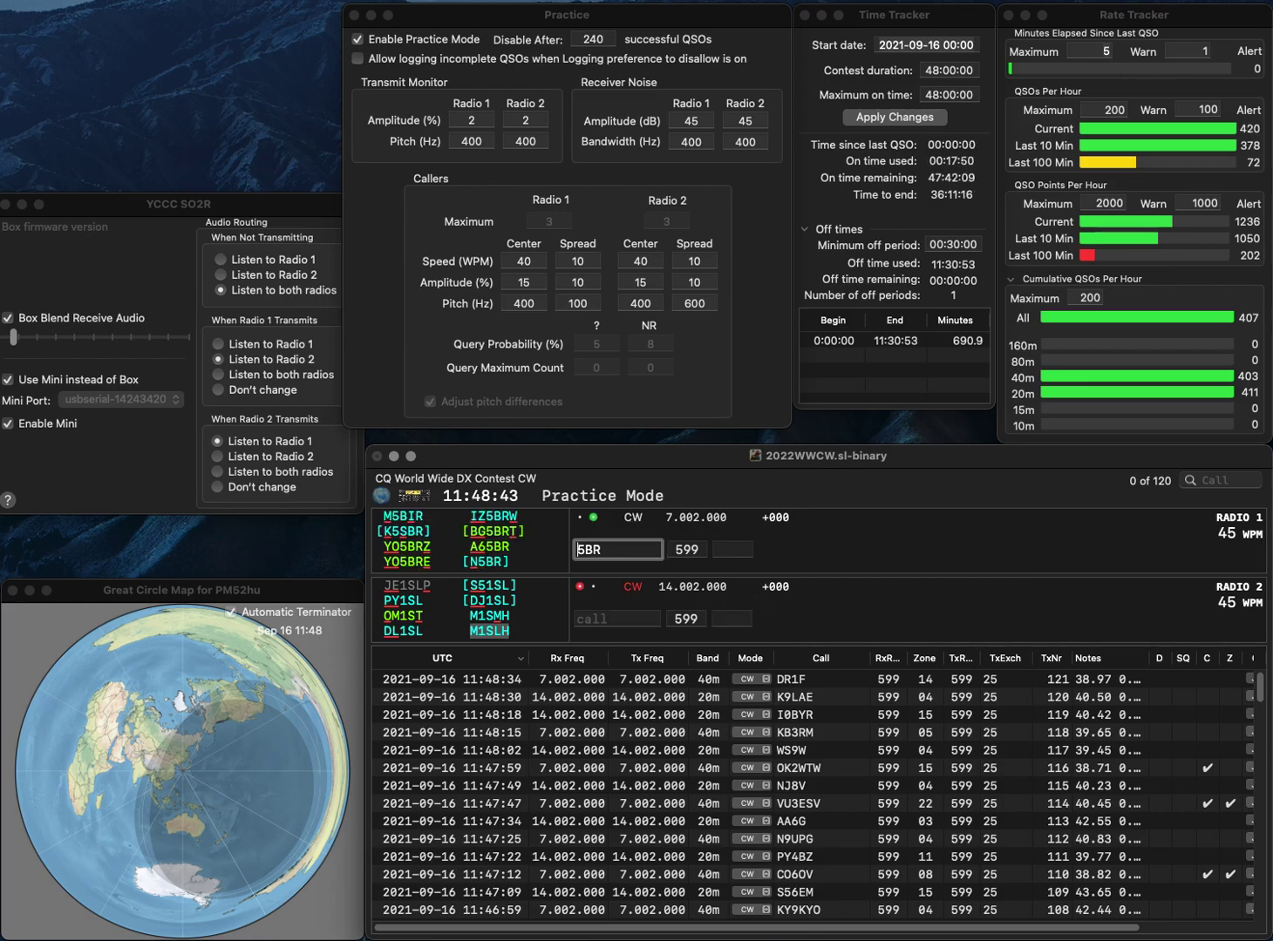
text(AB)
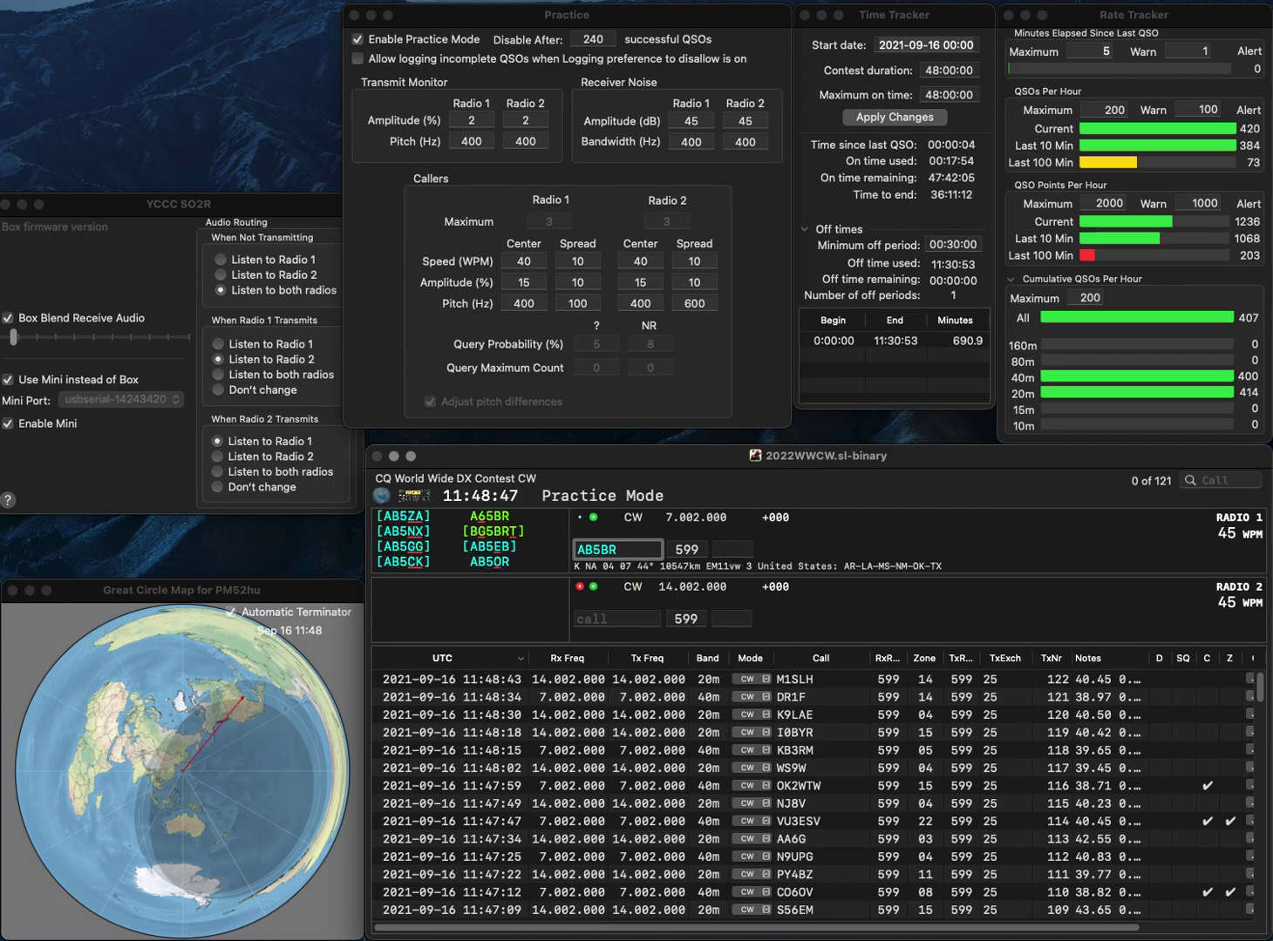
key(Delete)
key(Down)
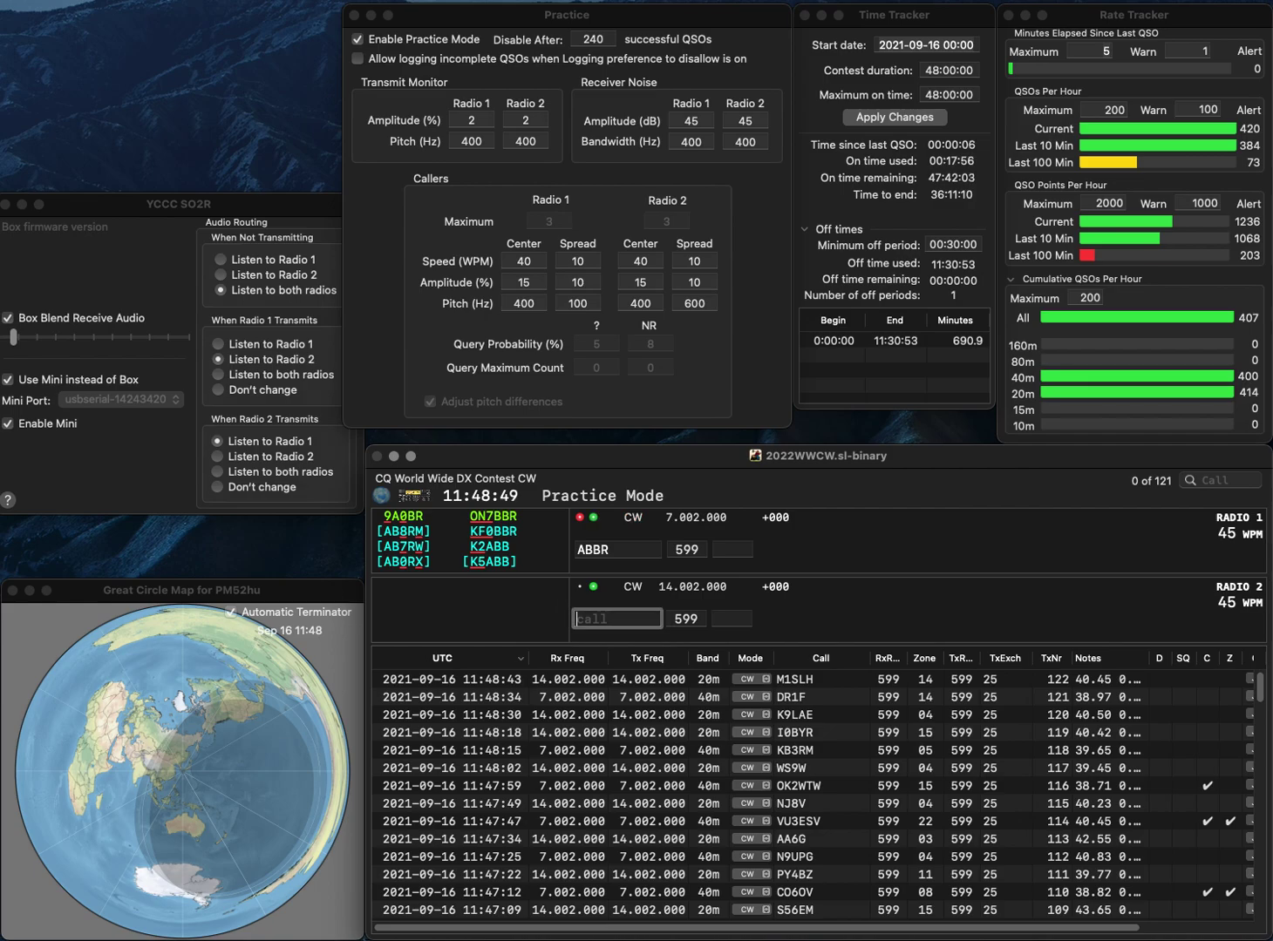
key(Up)
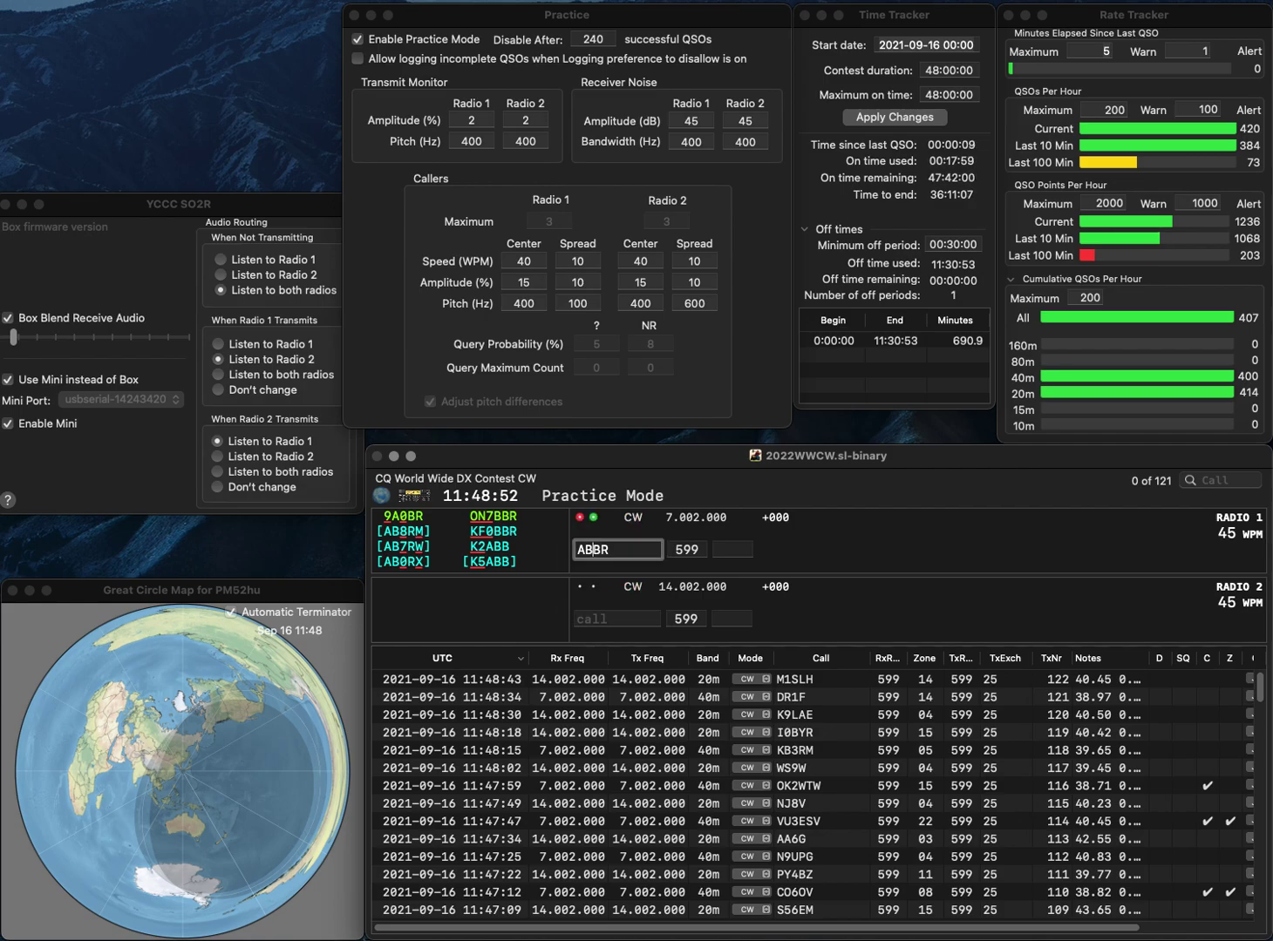
key(BackSpace)
text(66)
key(Return)
key(Delete)
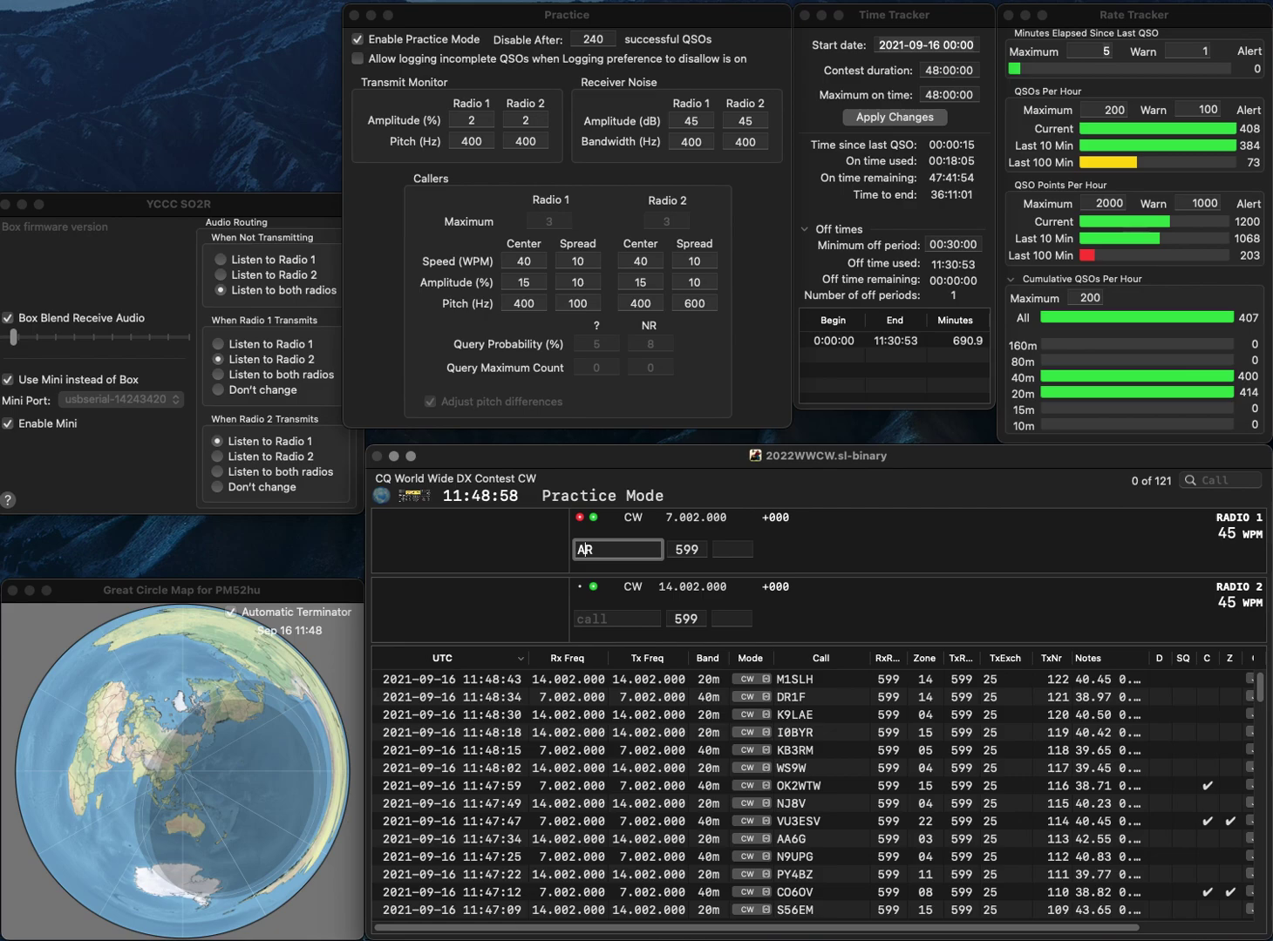
Correct the Radio 1 call to A65BR and answer it with the exchange.
text(B)
key(Left)
text(A)
key(BackSpace)
text(65)
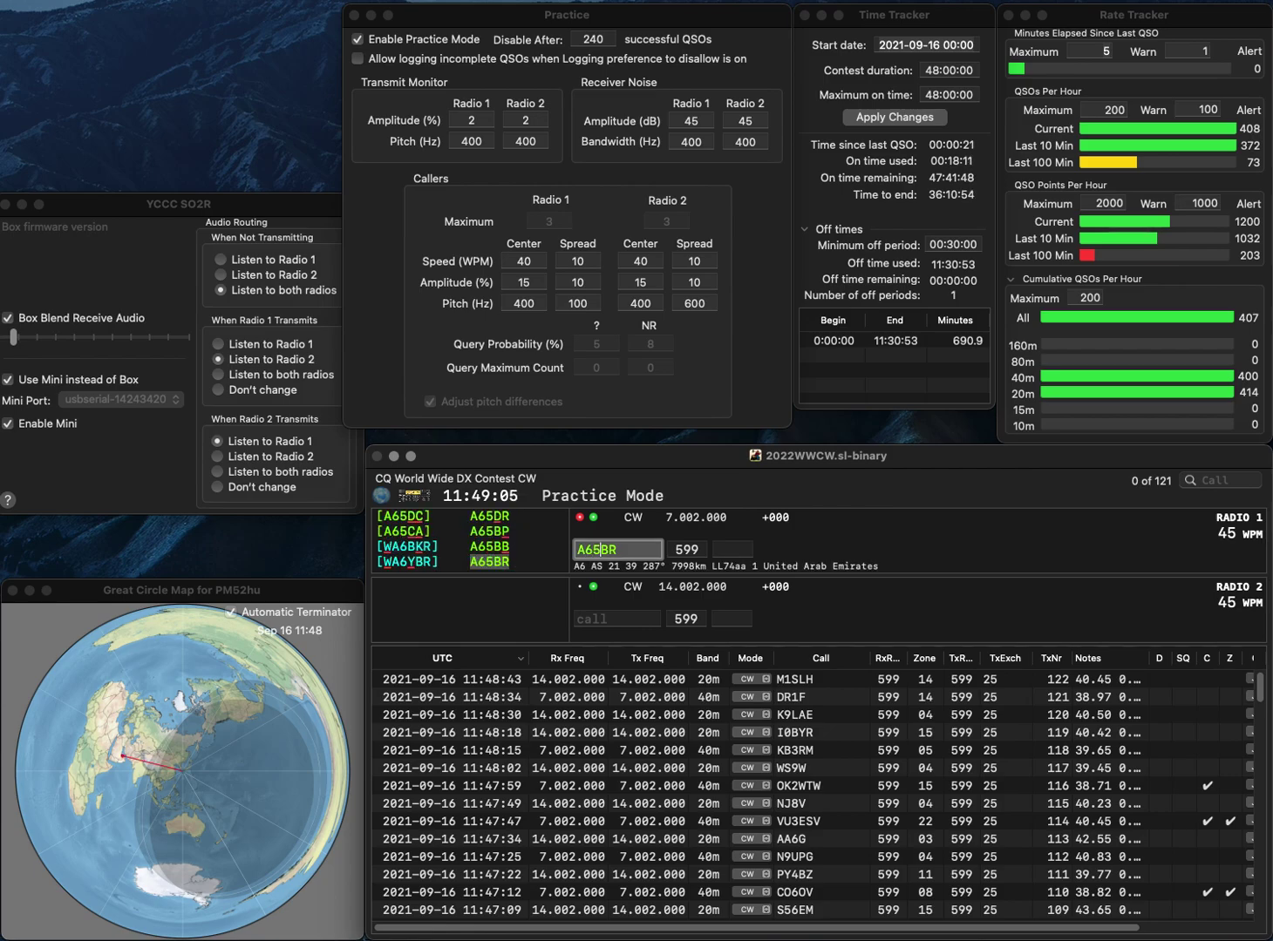
key(Return)
text(OE9MON)
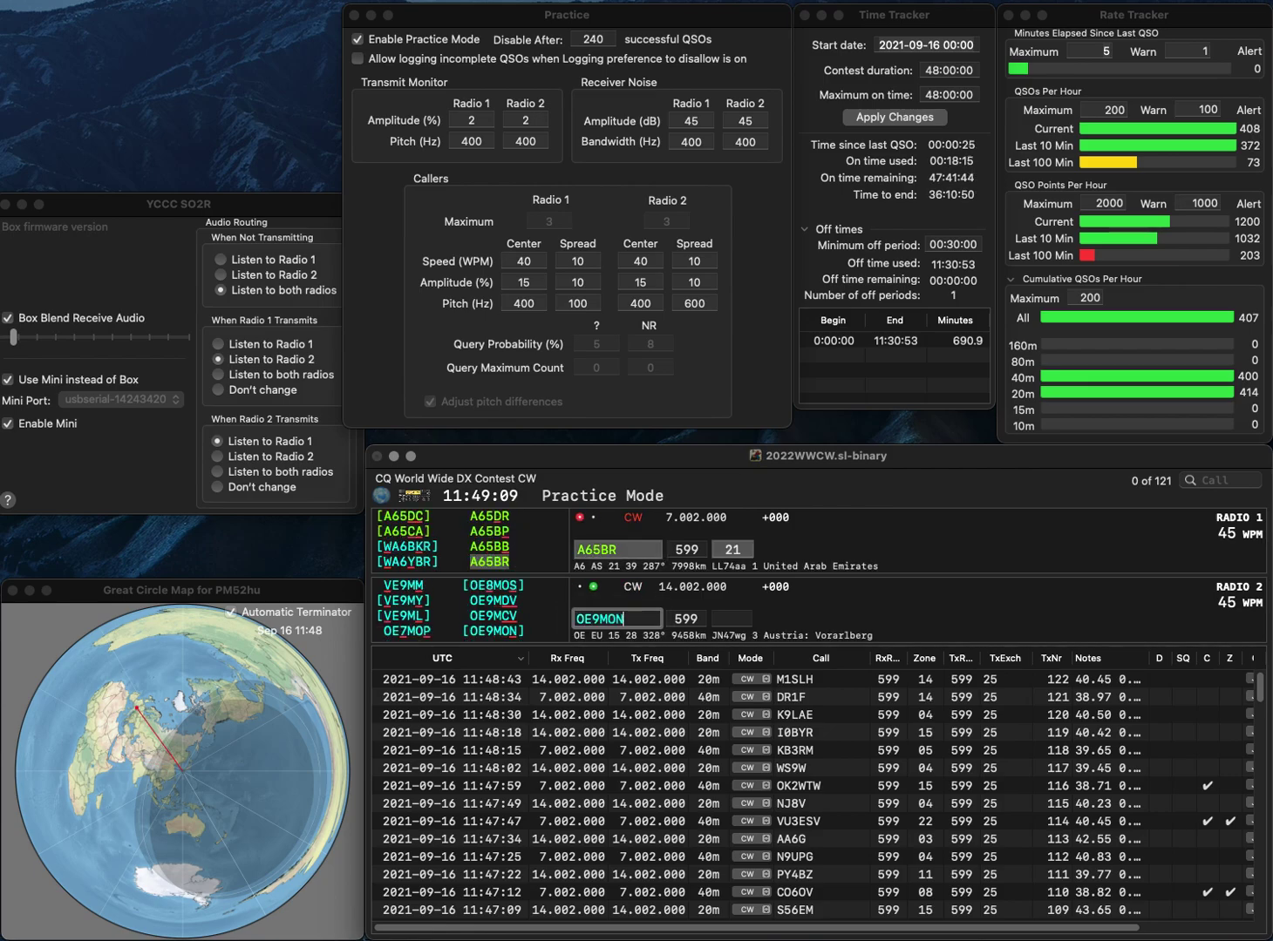
key(Return)
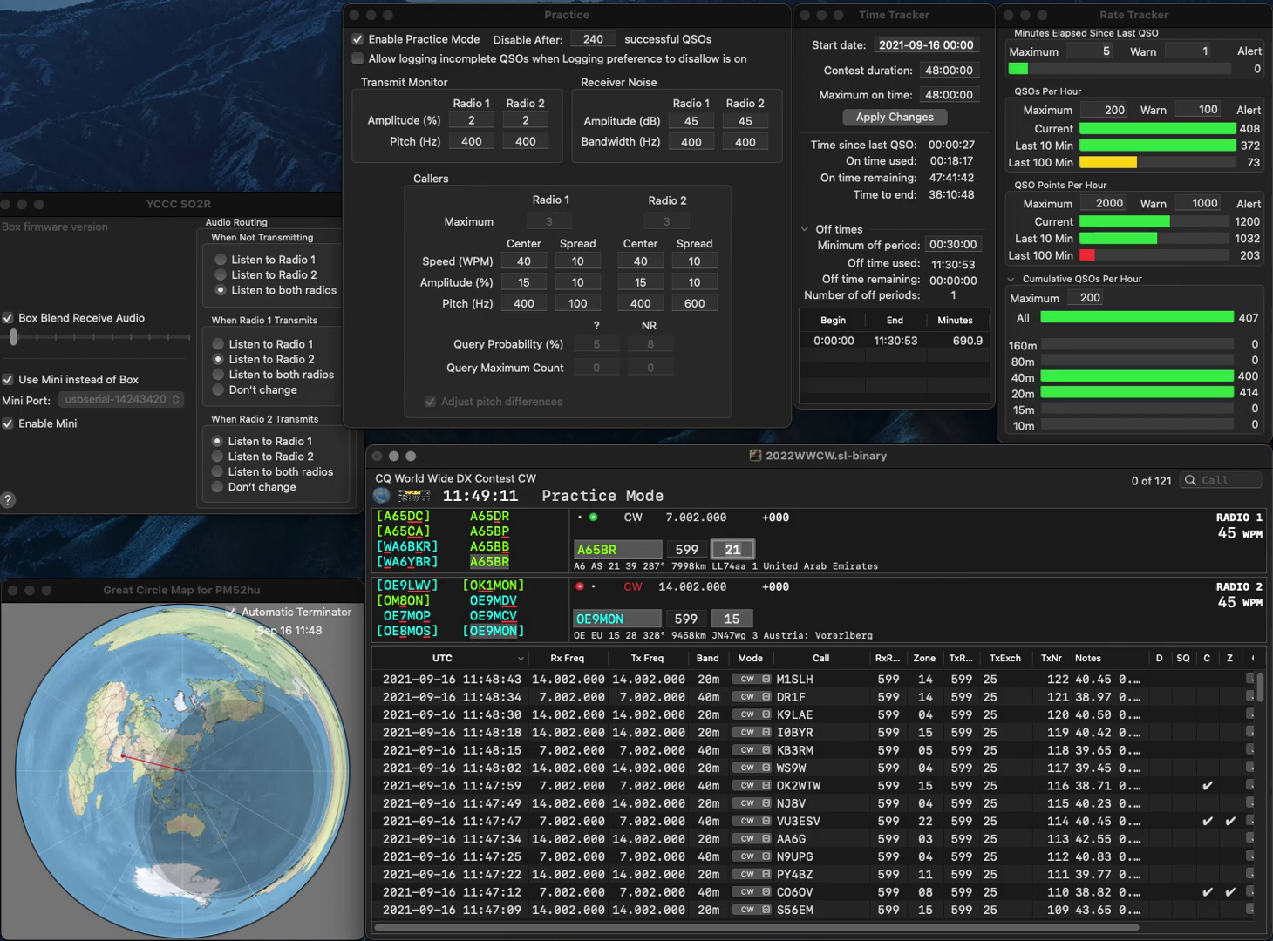
key(Return)
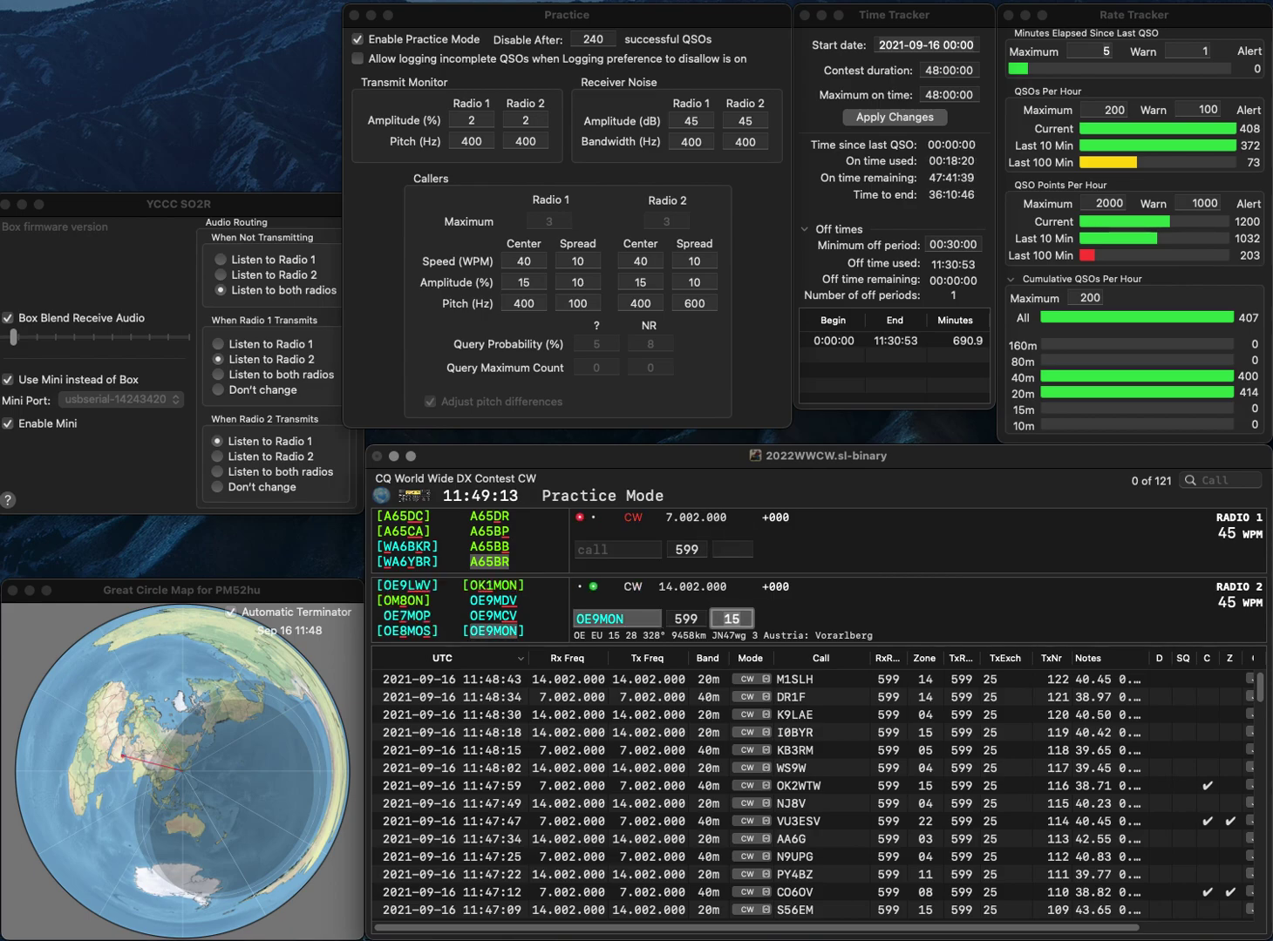
key(Return)
text(ZP5BVK)
key(Return)
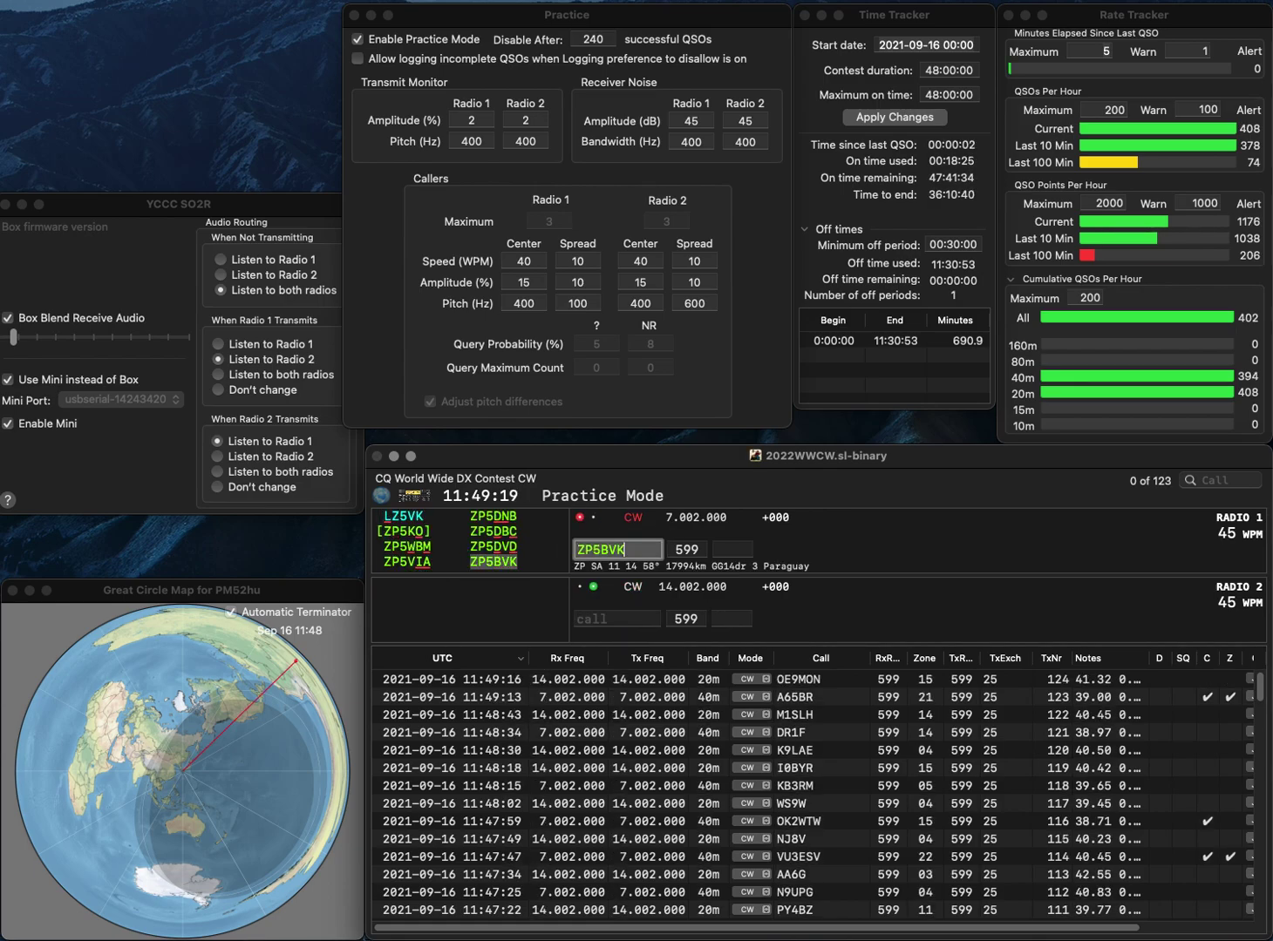
text(9TKW)
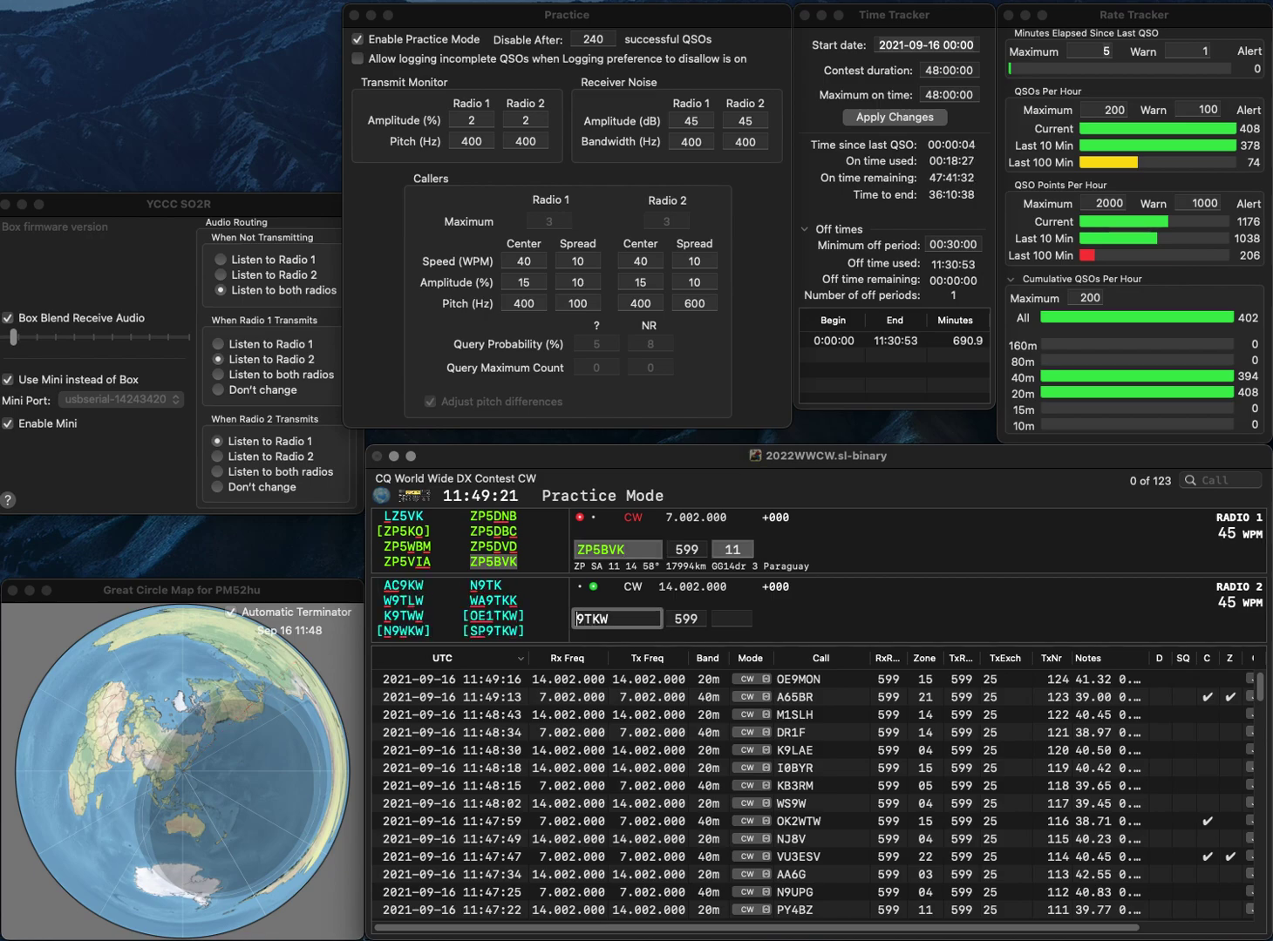
key(Home)
text(SP)
key(Return)
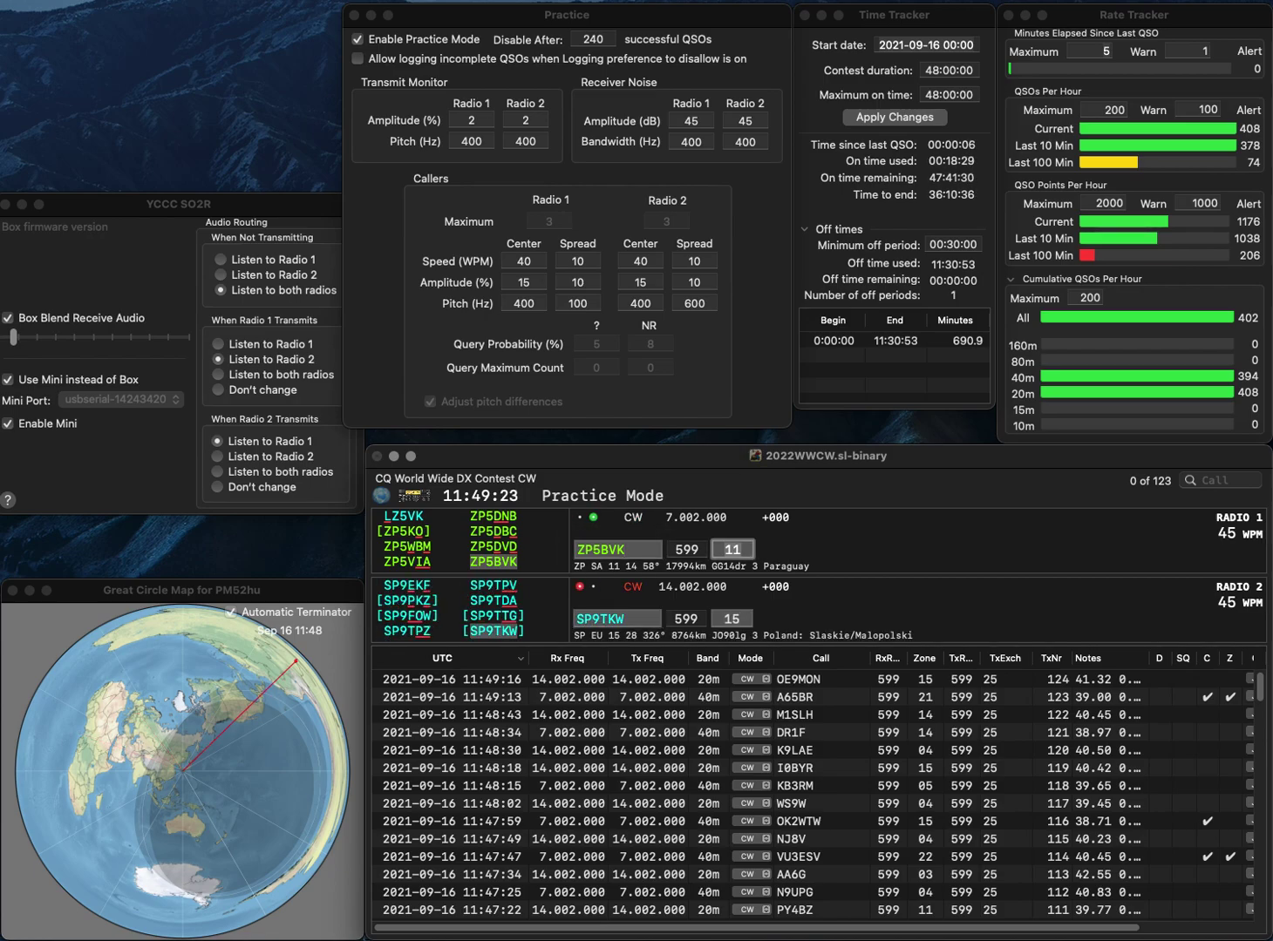
key(Return)
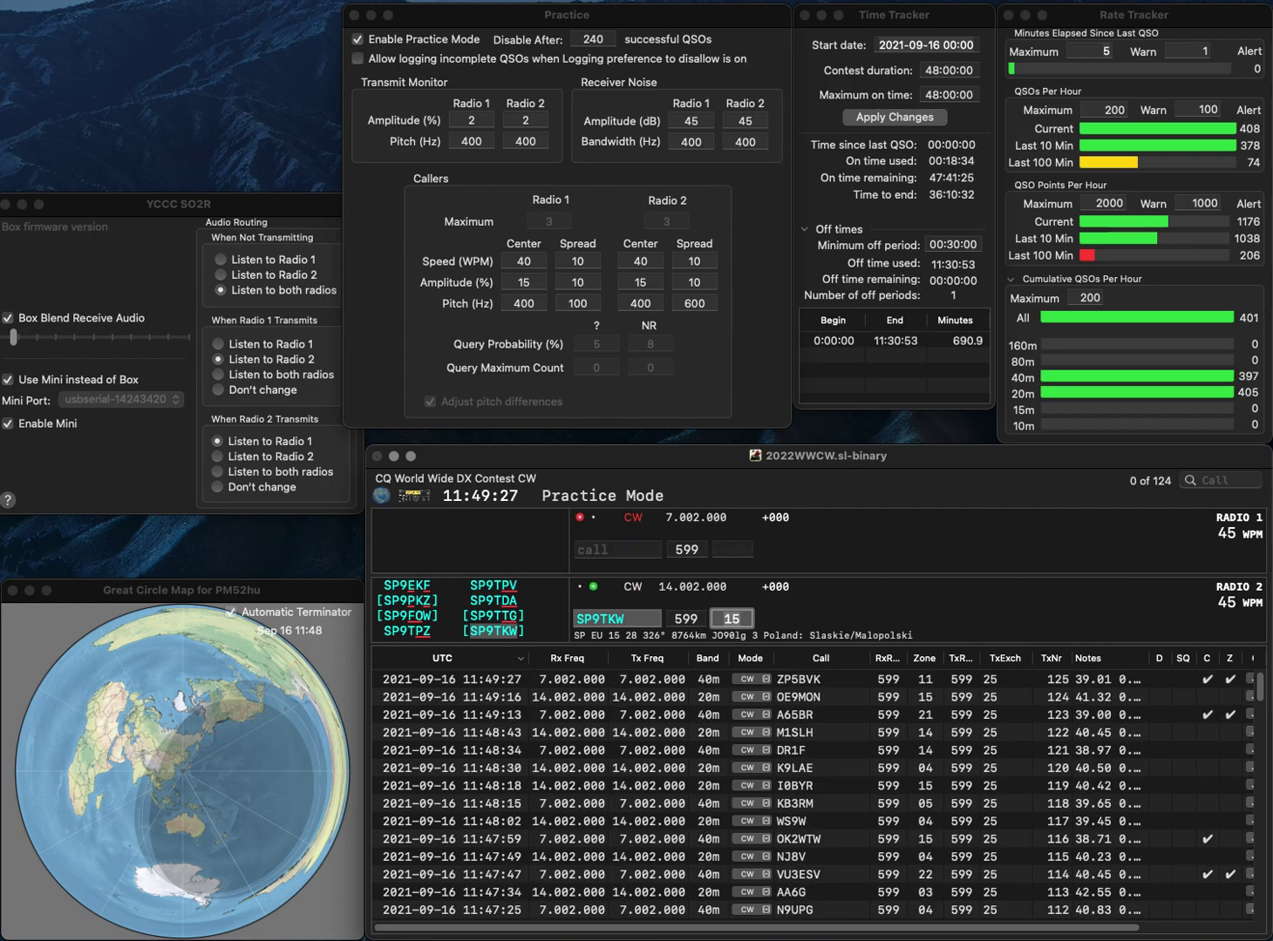
key(Return)
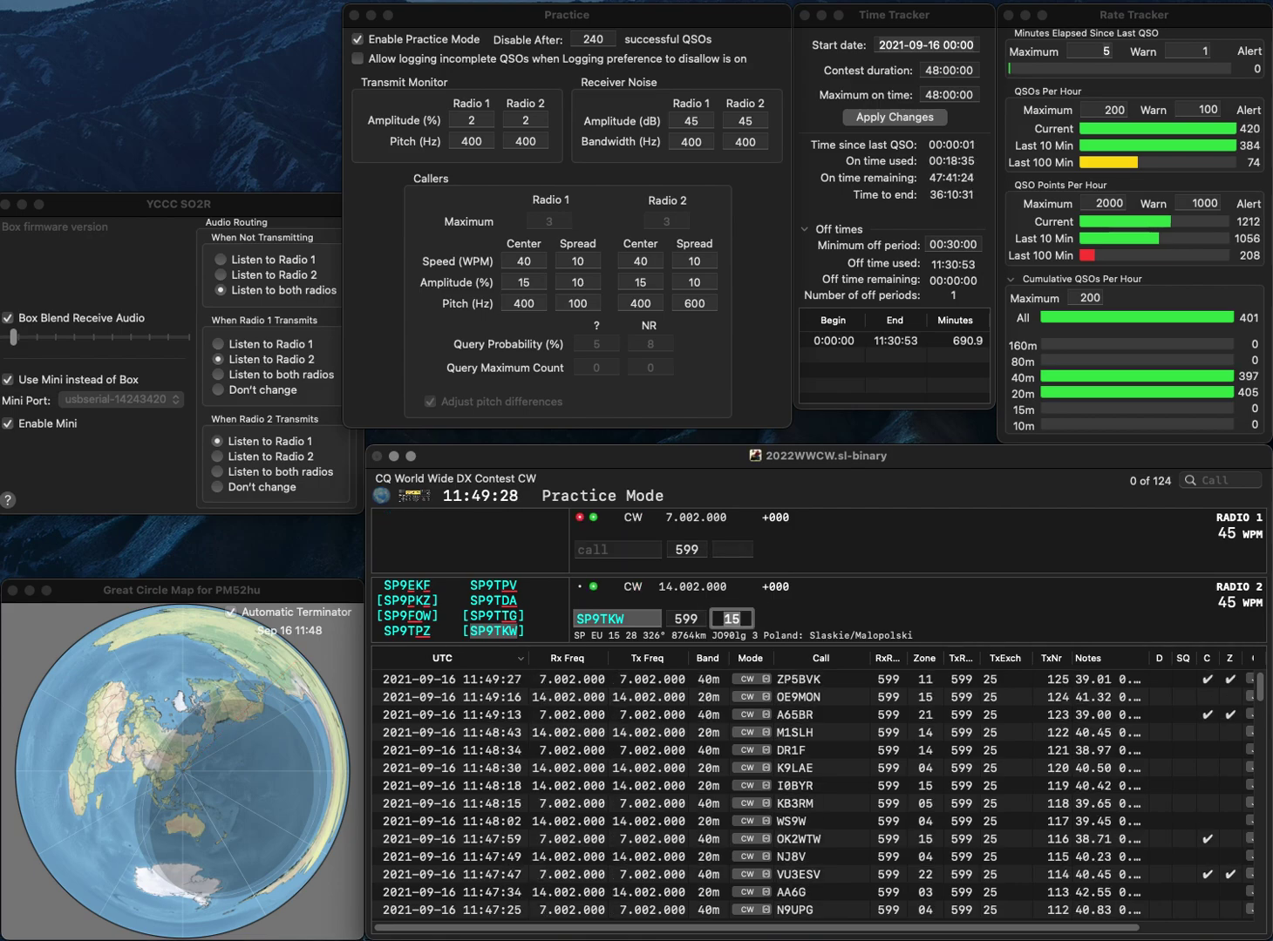
text(K0)
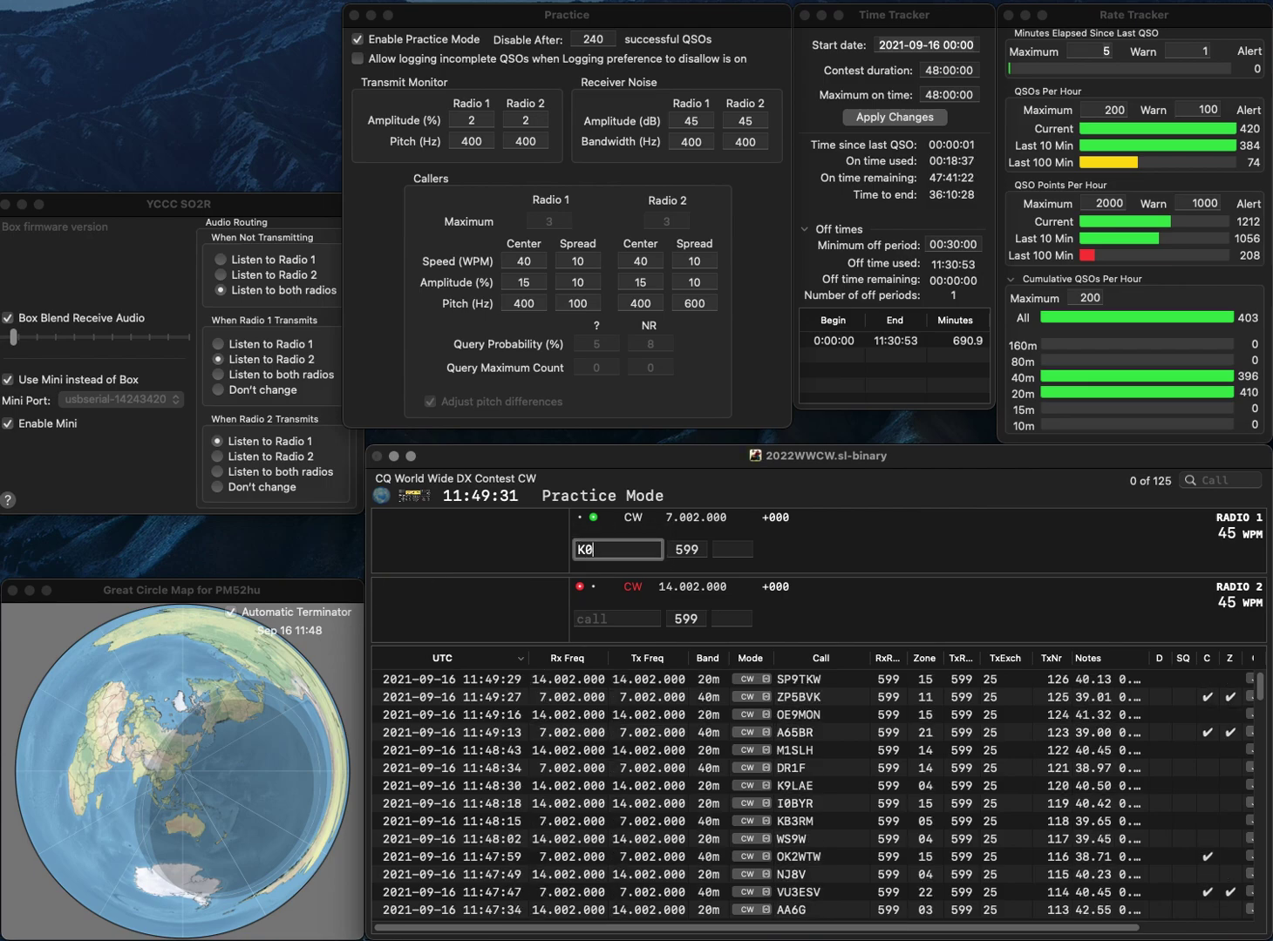
text(AJN)
key(Return)
text(K6ATQ)
key(super+Left)
text(R)
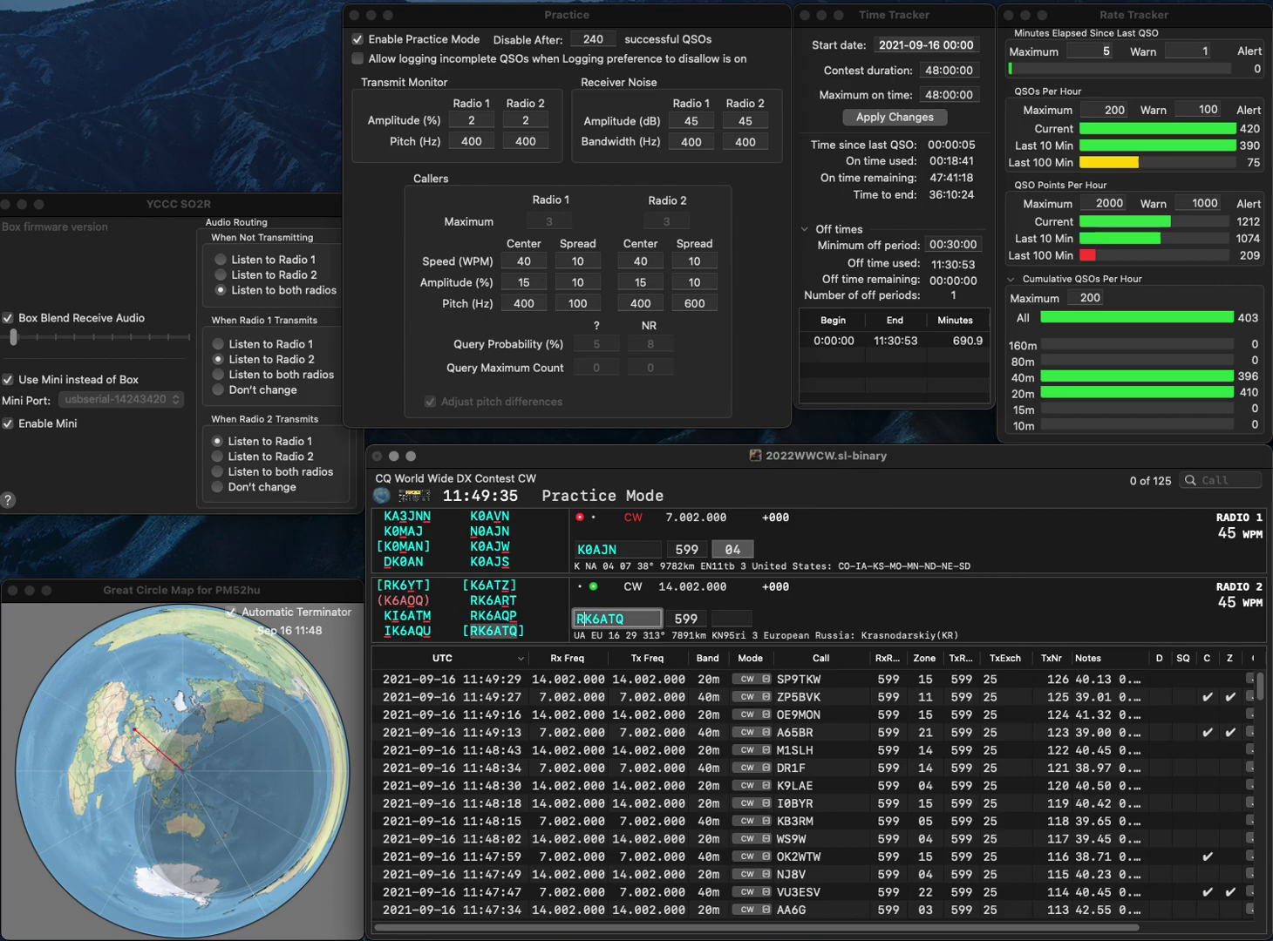
key(Return)
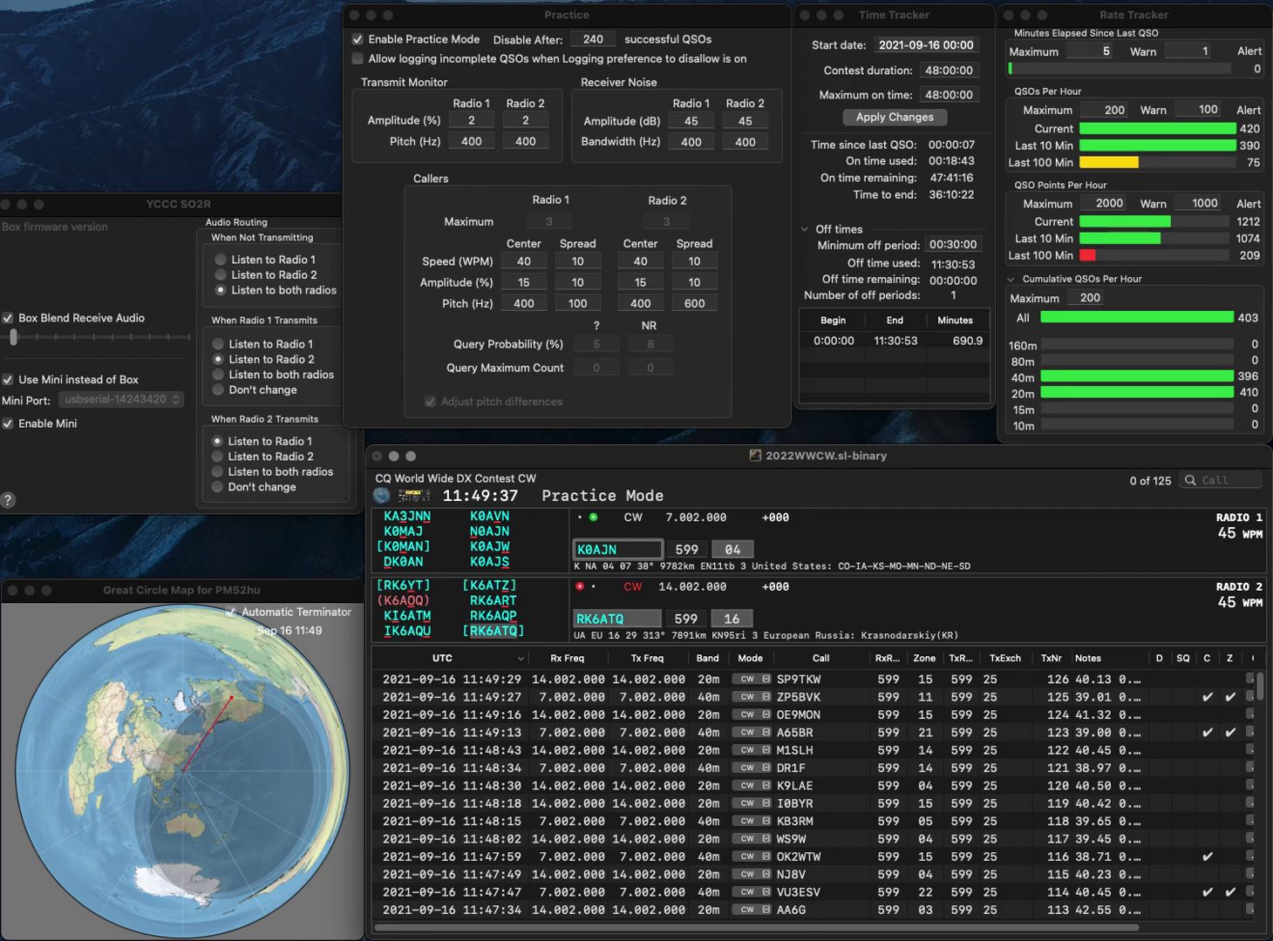
key(BackSpace)
text(S)
key(Return)
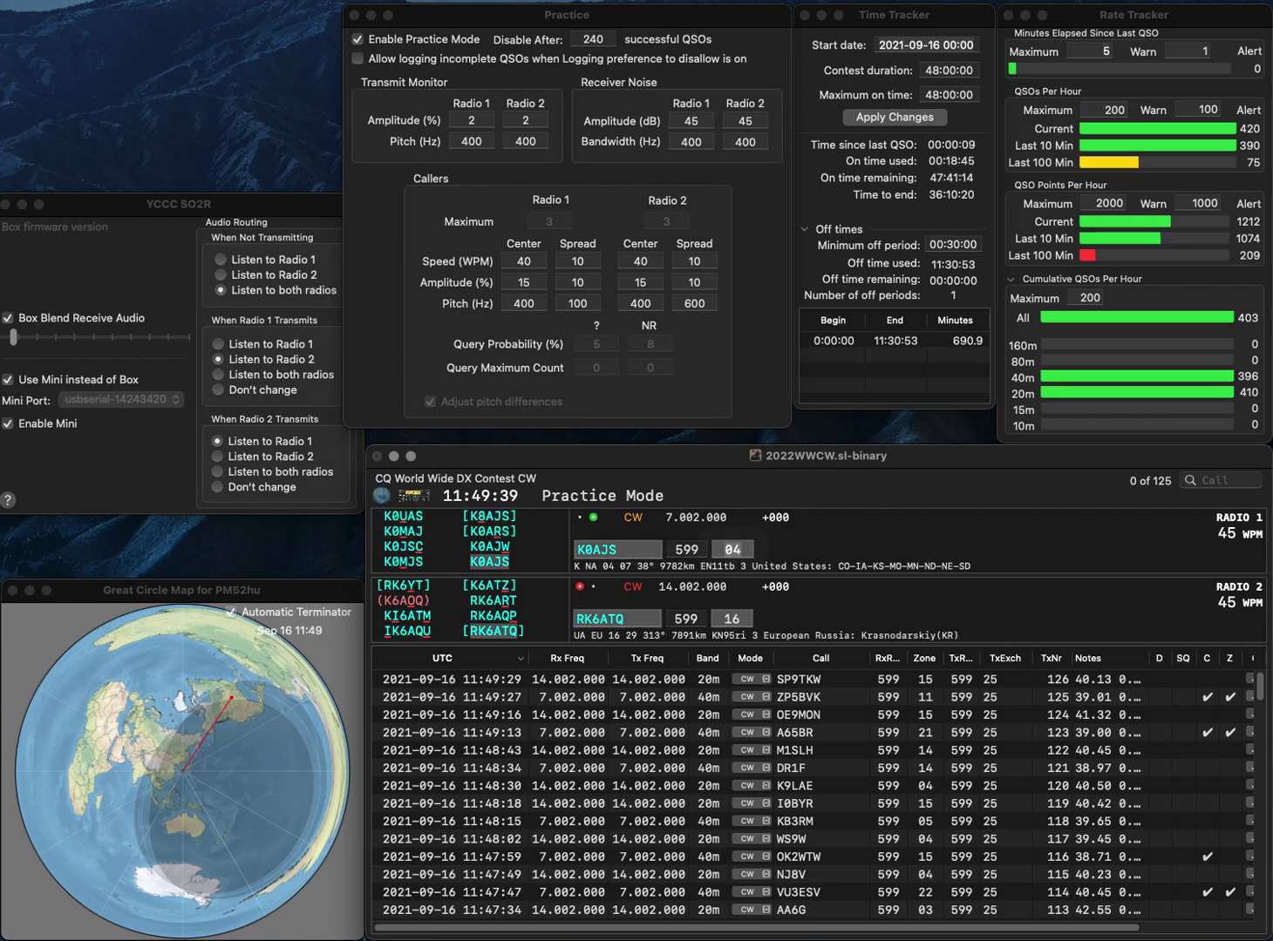
key(Tab)
key(Return)
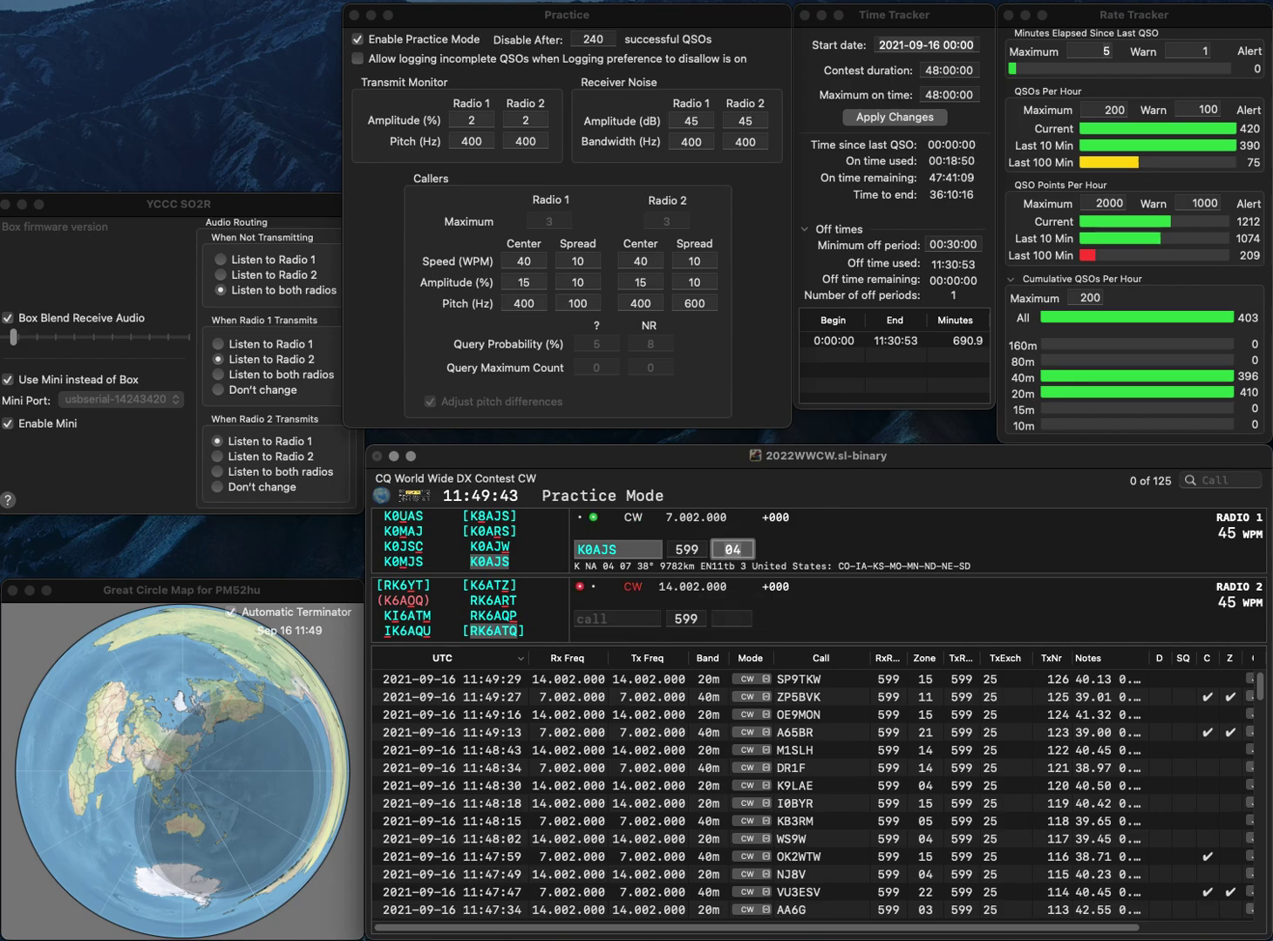
key(Return)
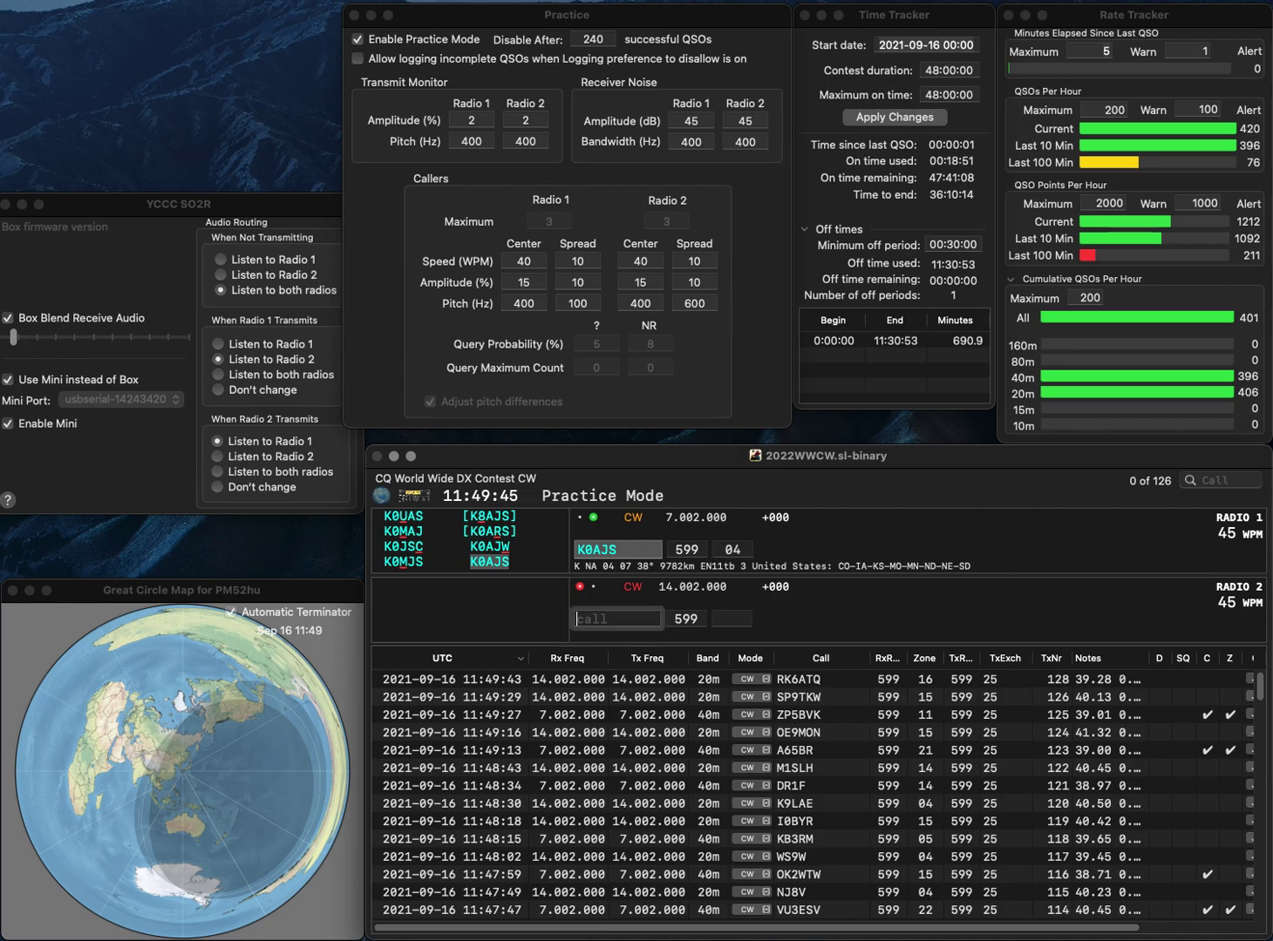
Send the partial call RA on Radio 2 and the partial call Y on Radio 1.
text(RA)
key(Return)
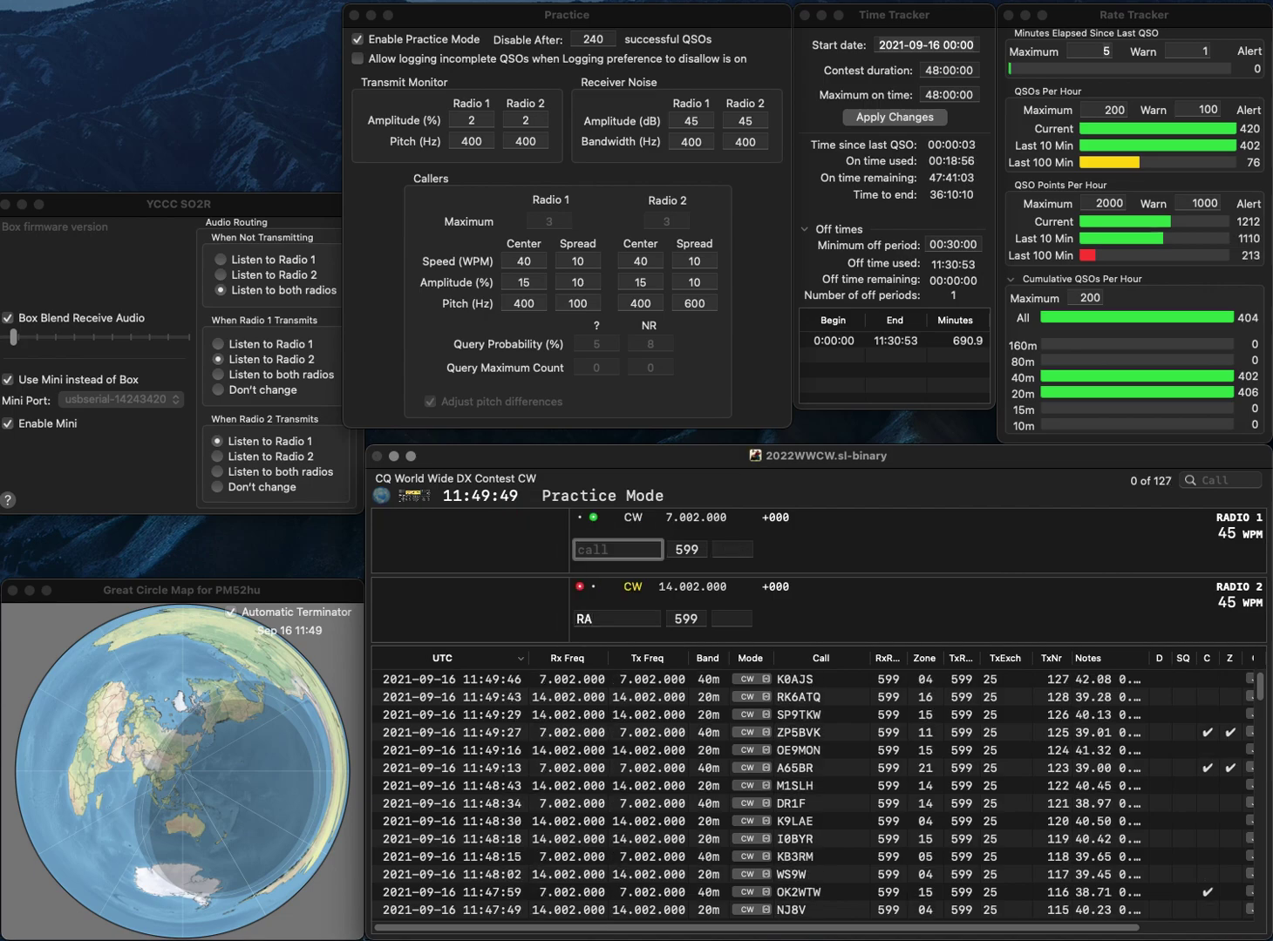
text(Y)
Correct and complete the Radio 2 call as LY4A, and answer it with the exchange.
click(584, 619)
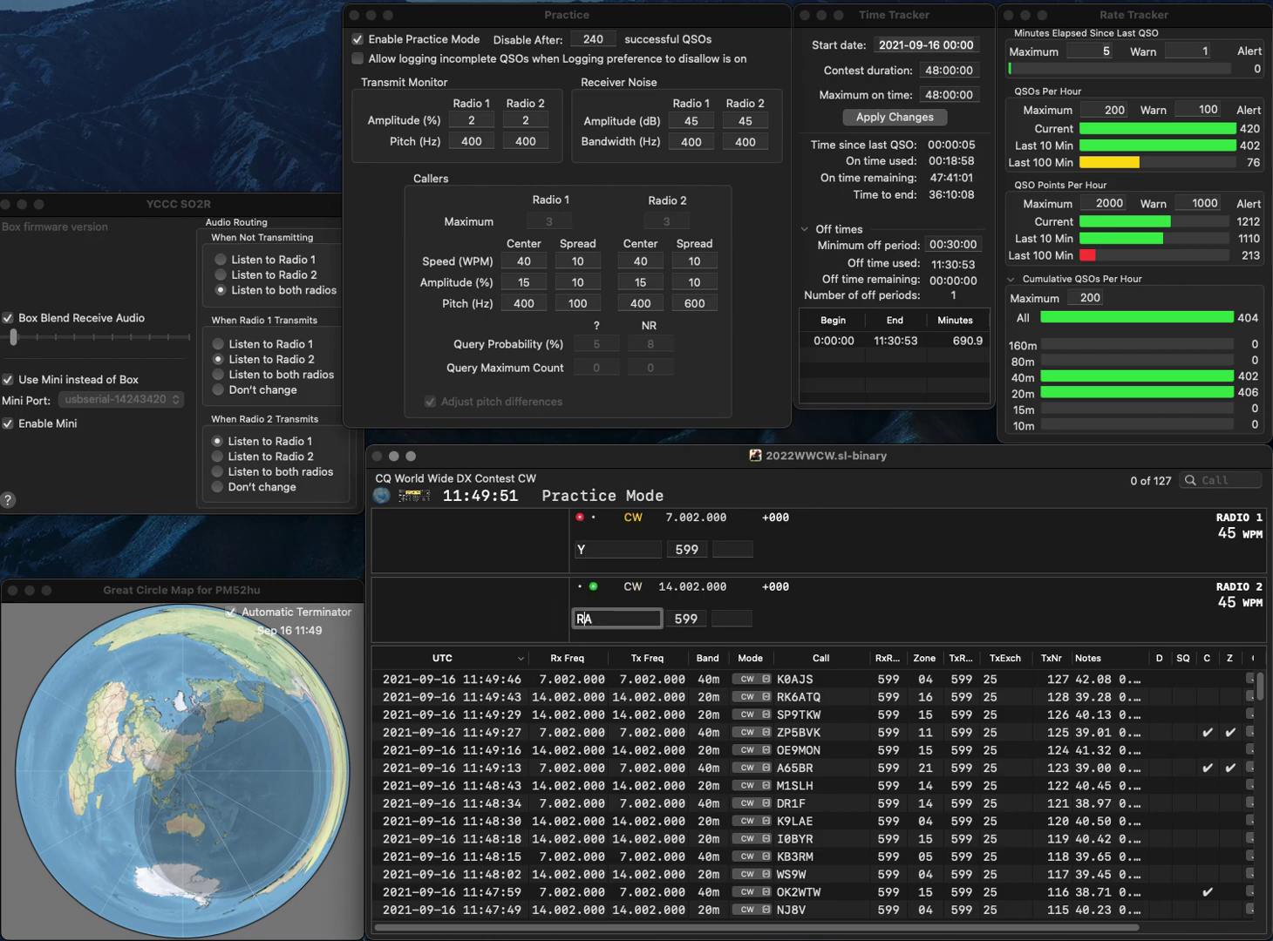
text(Y4)
key(Left)
key(Left)
key(BackSpace)
text(L)
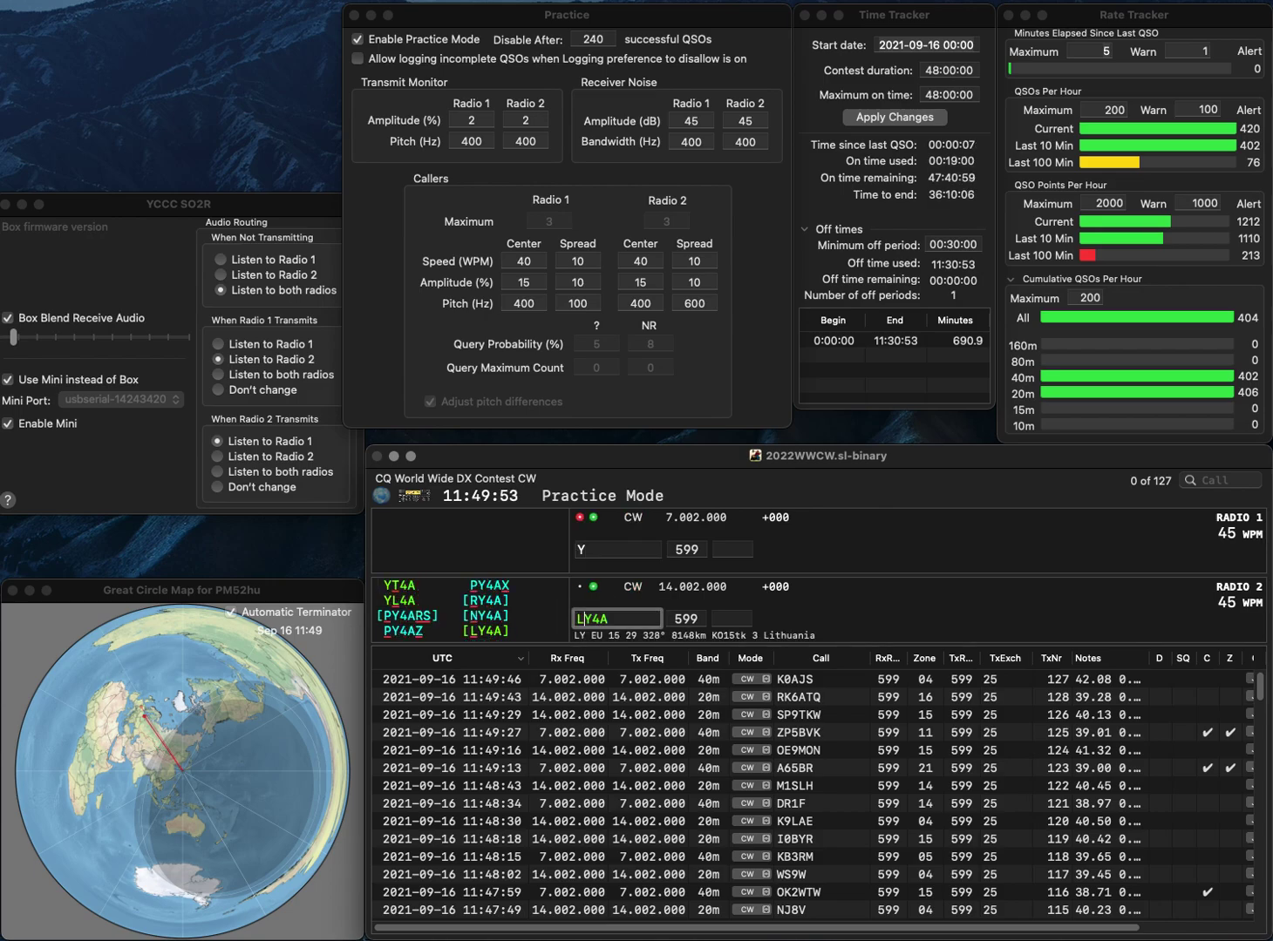
key(Return)
text(Y)
key(Left)
text(S58)
key(Return)
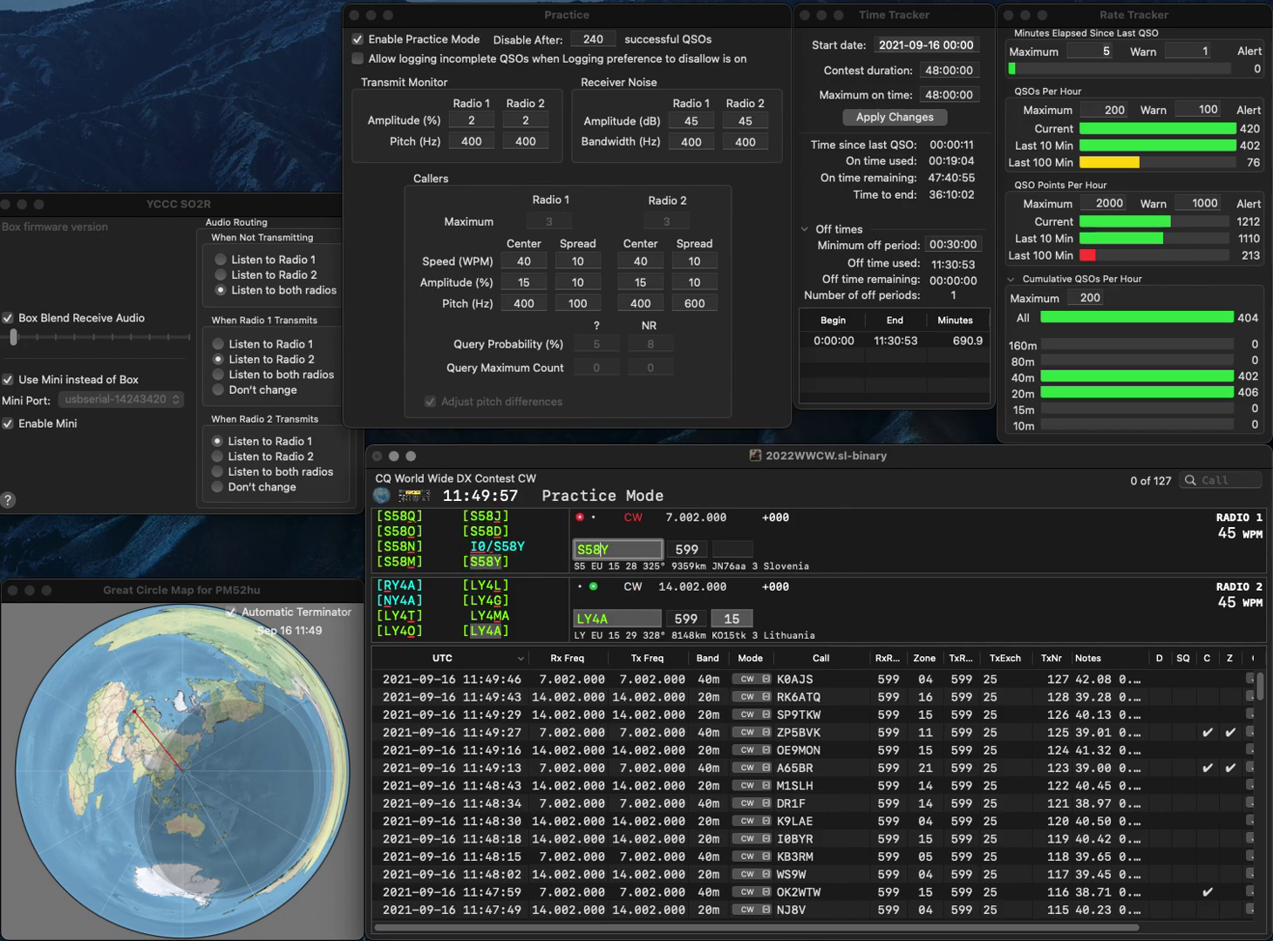
key(Down)
key(Return)
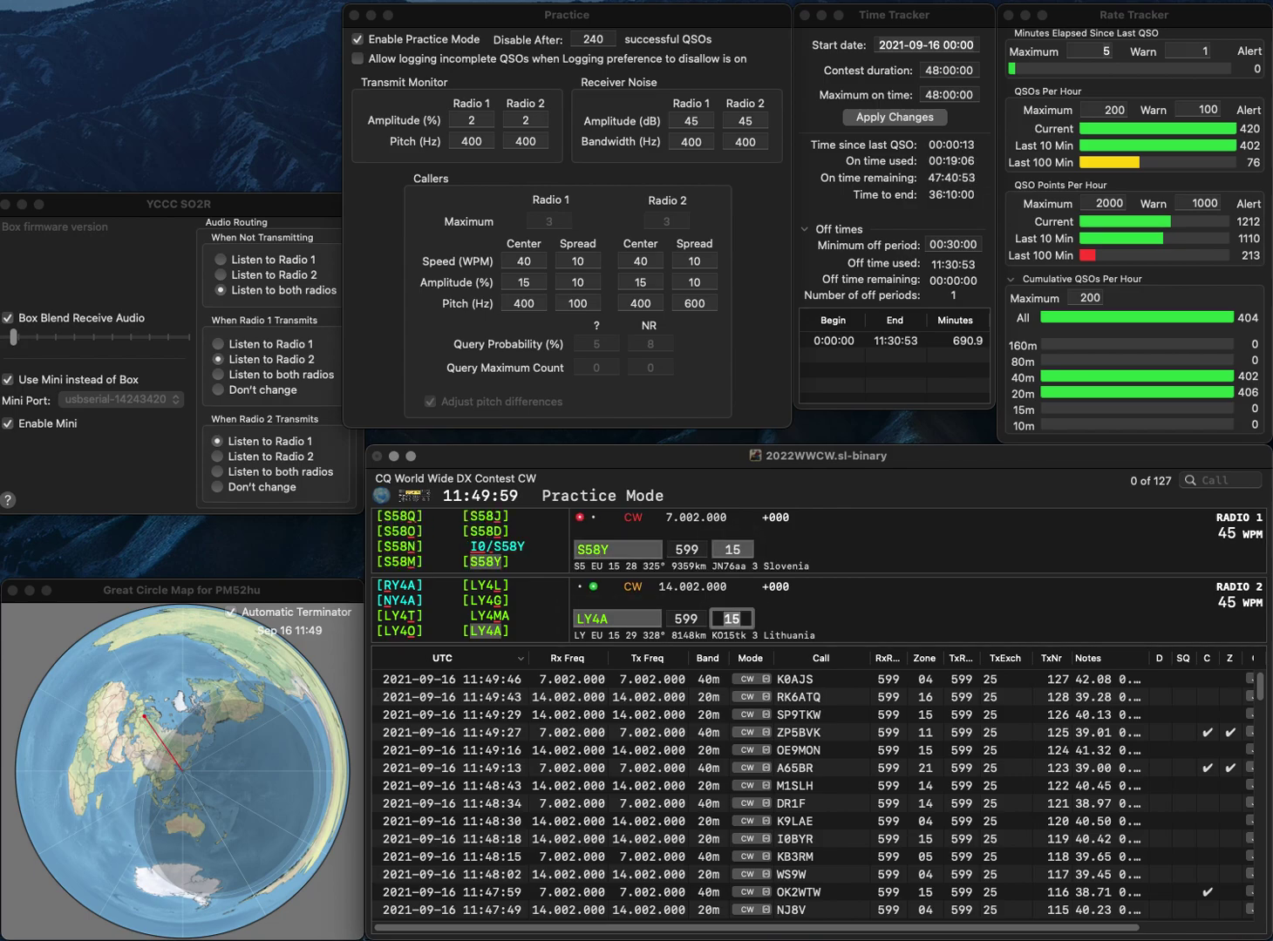
key(grave)
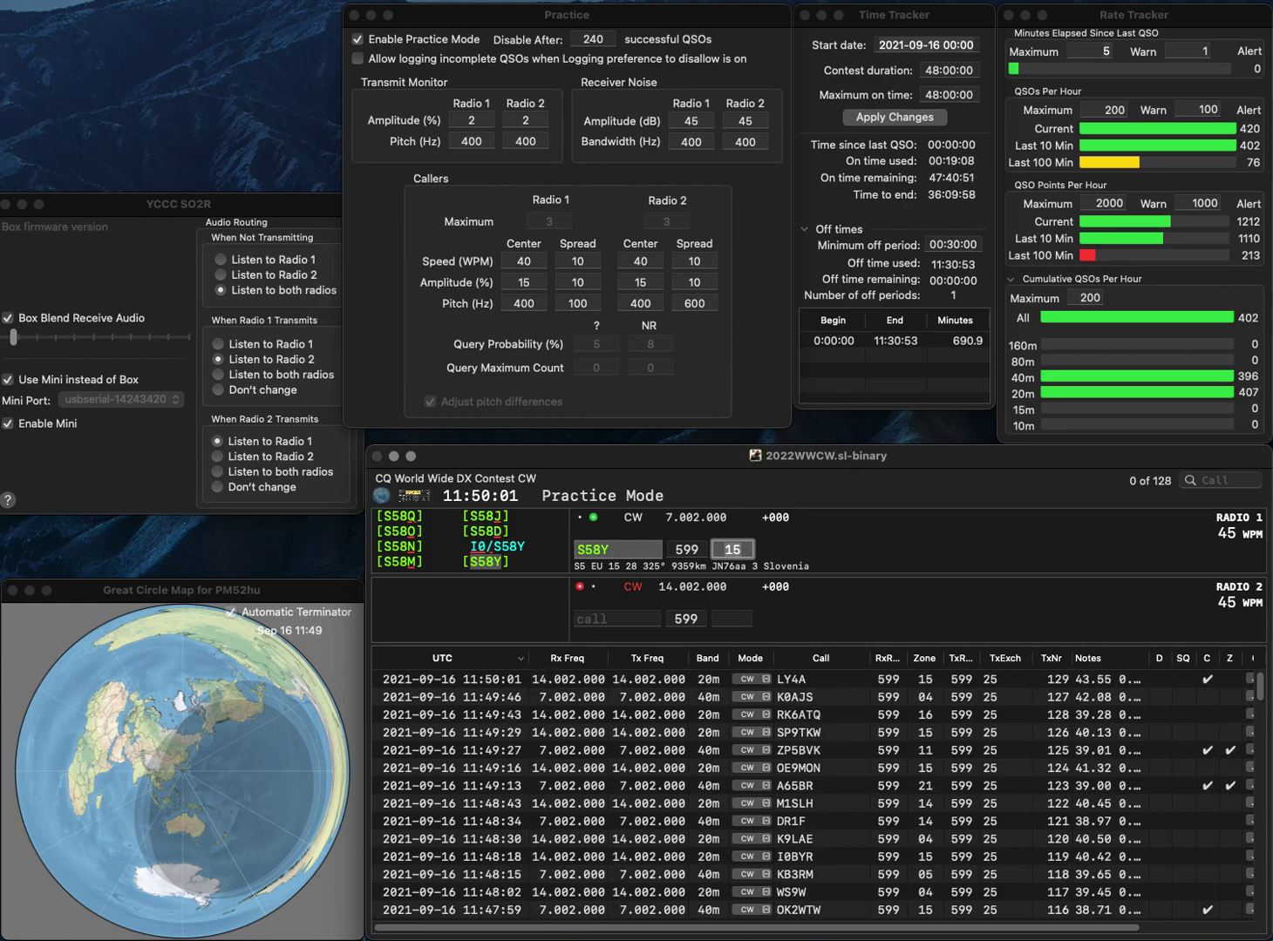
key(Return)
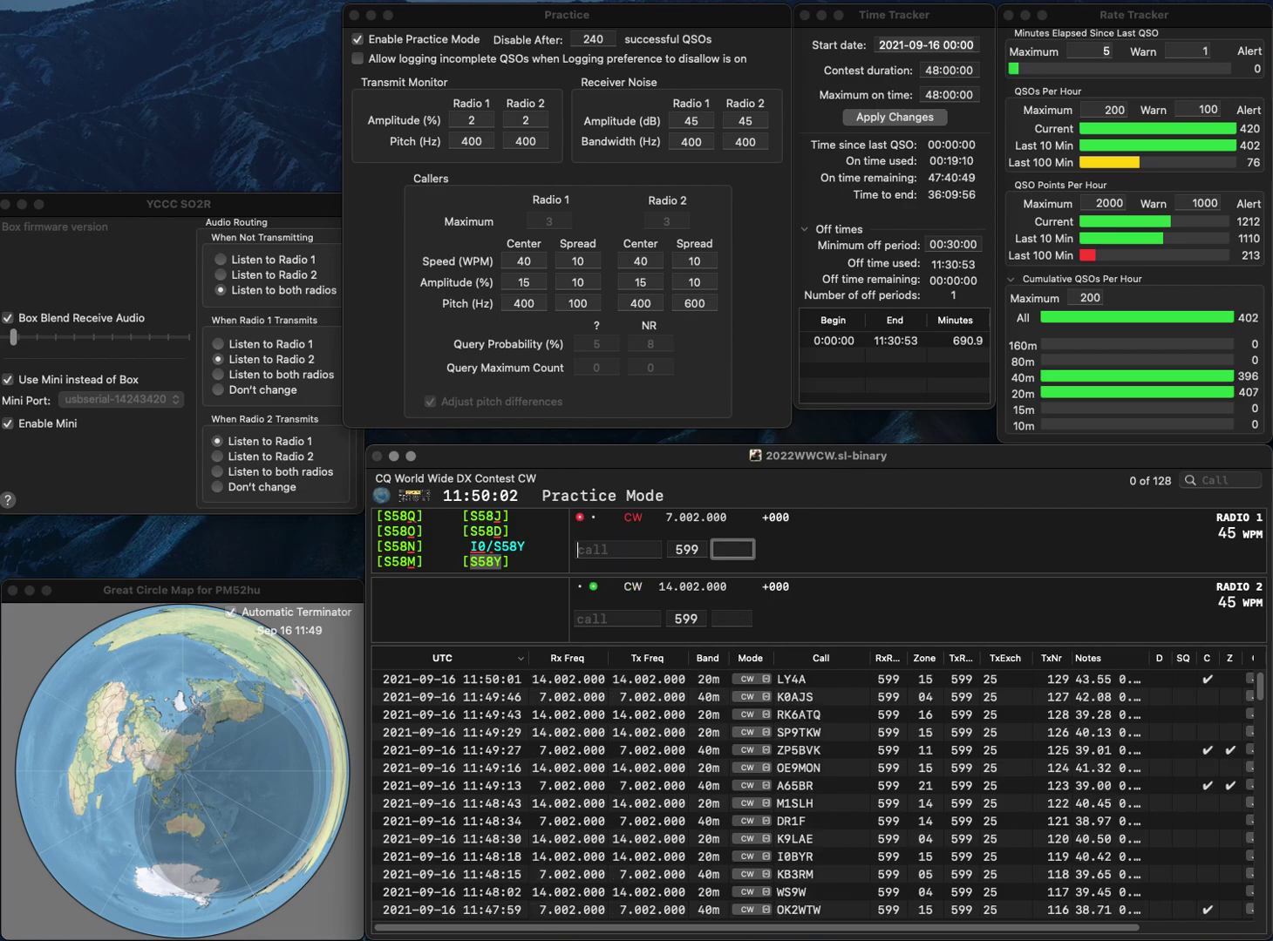
Answer G4RTY on Radio 2 with the exchange, and send the partial call JE7 on Radio 1.
key(grave)
text(G4RTY)
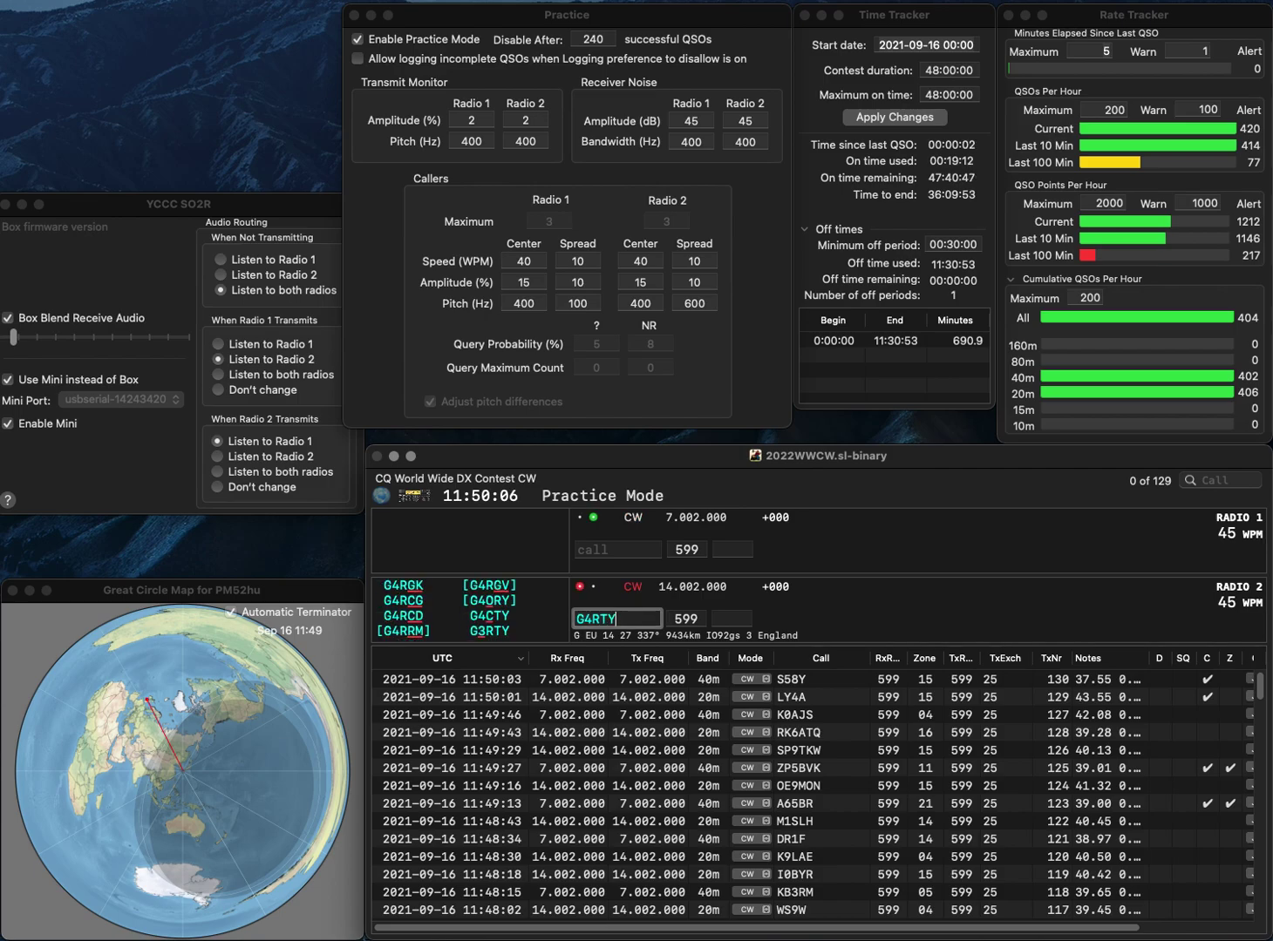
key(Return)
key(grave)
text(JE7)
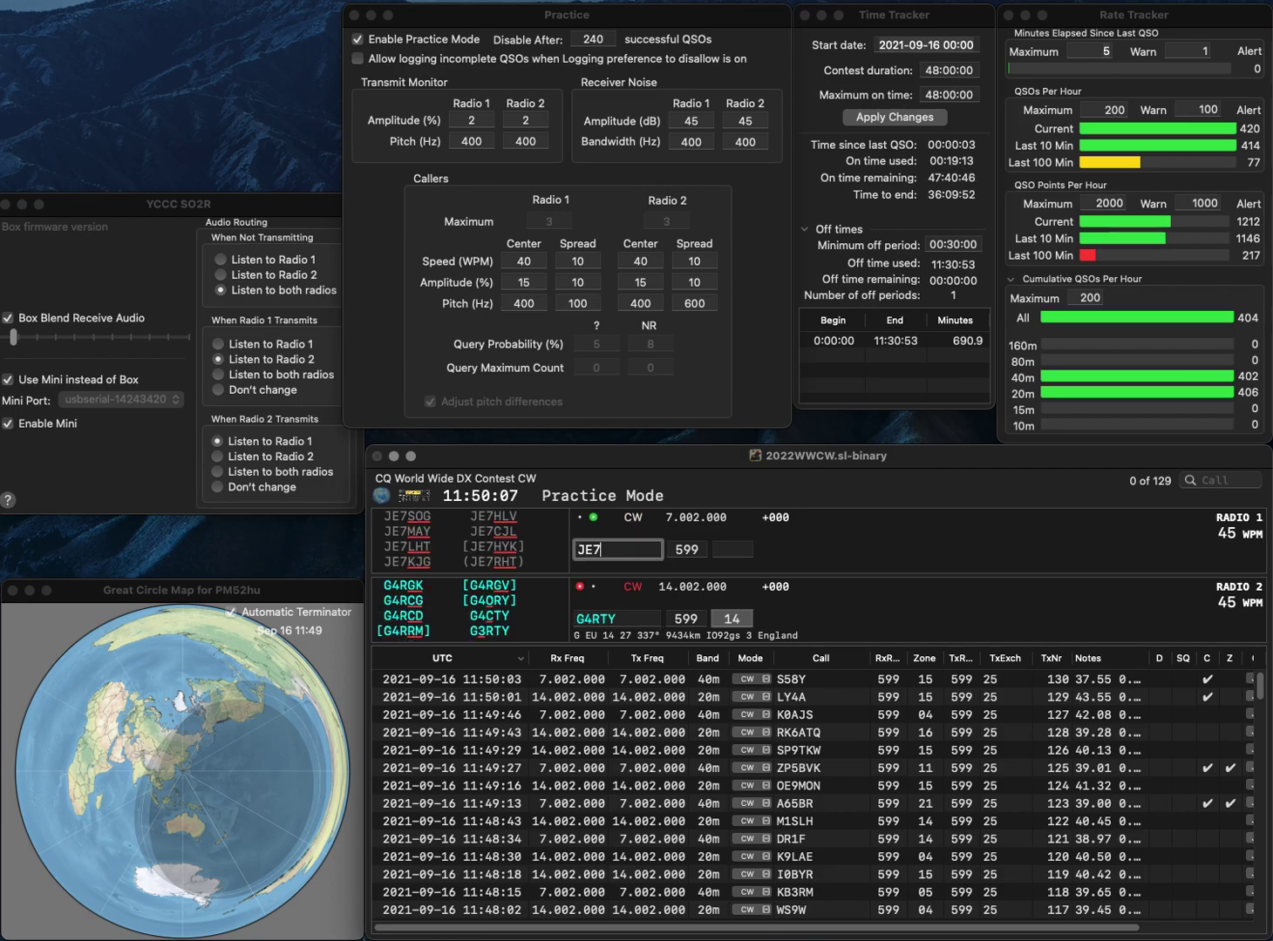
key(grave)
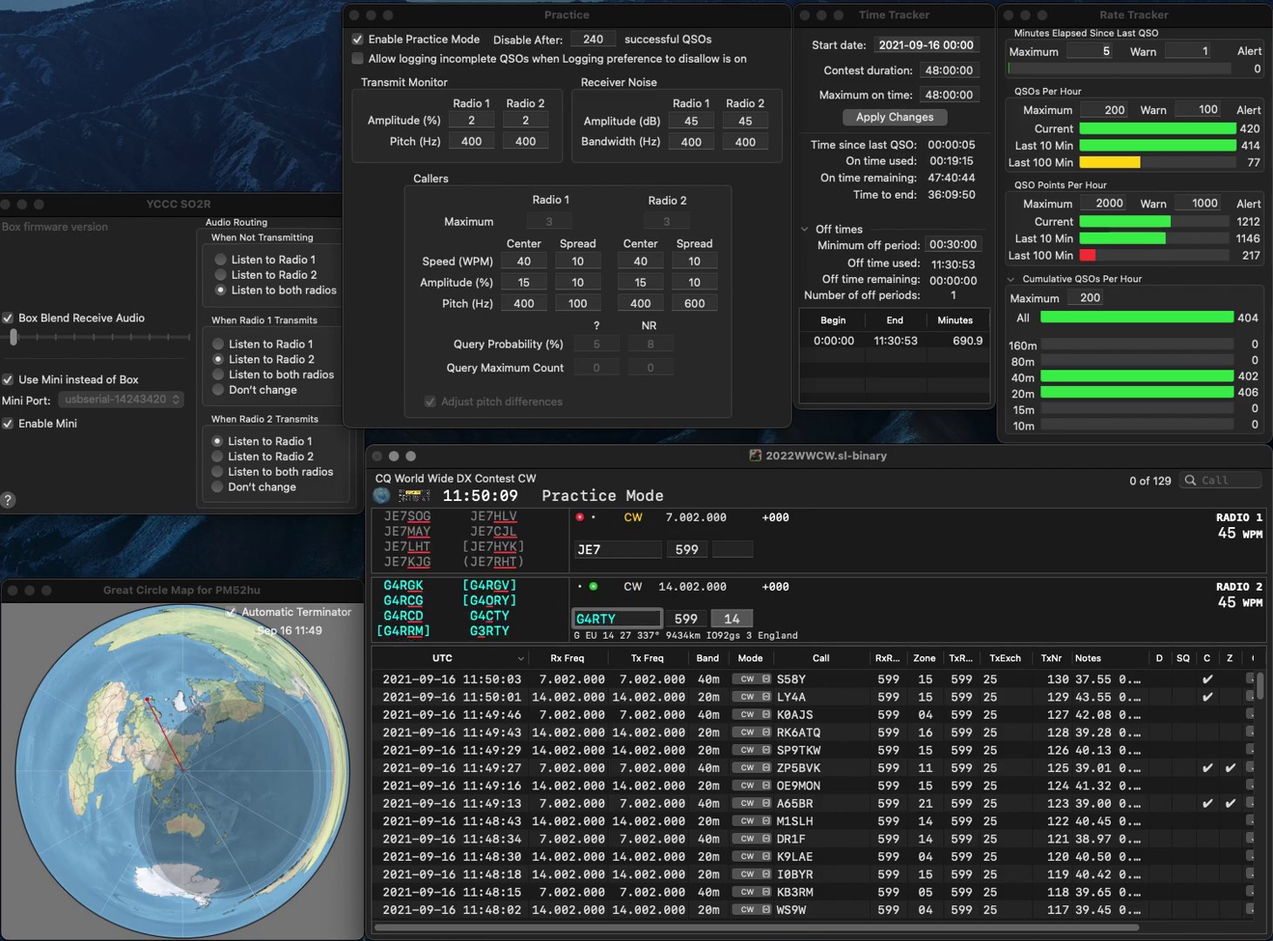
Correct the Radio 2 call to G3RTY and send it again.
key(BackSpace)
text(3)
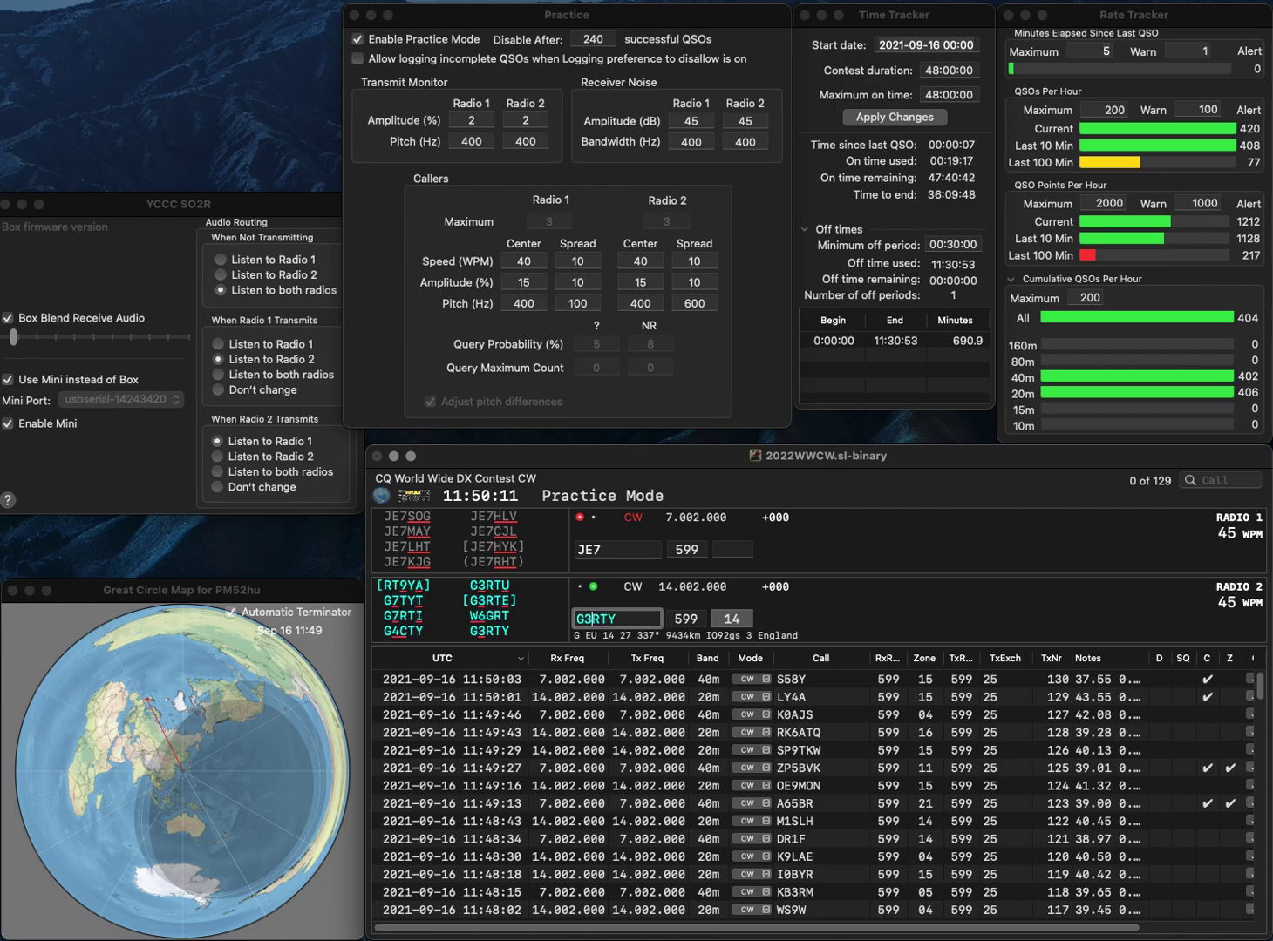
key(Return)
key(grave)
text(RHT)
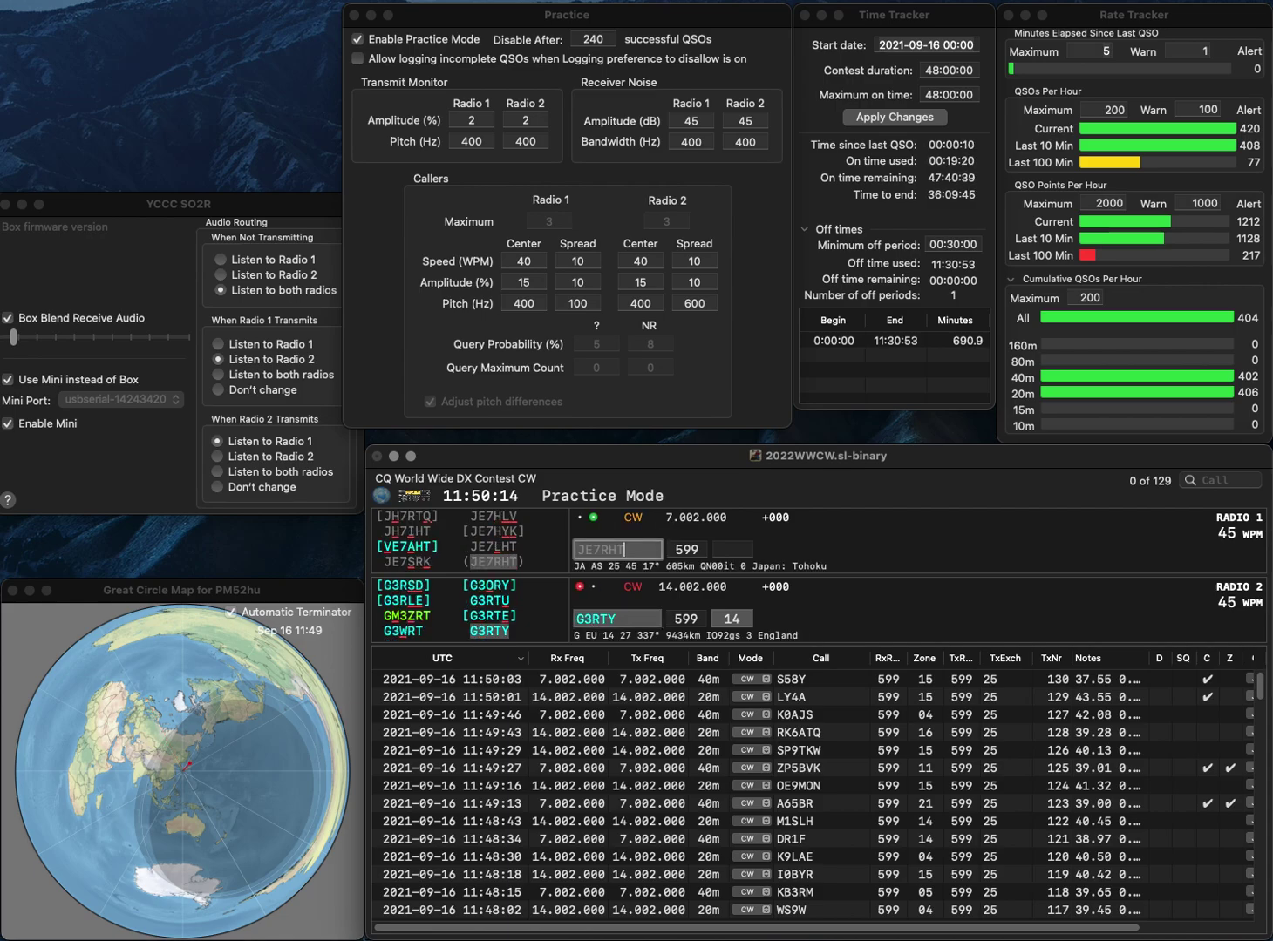
key(Return)
key(grave)
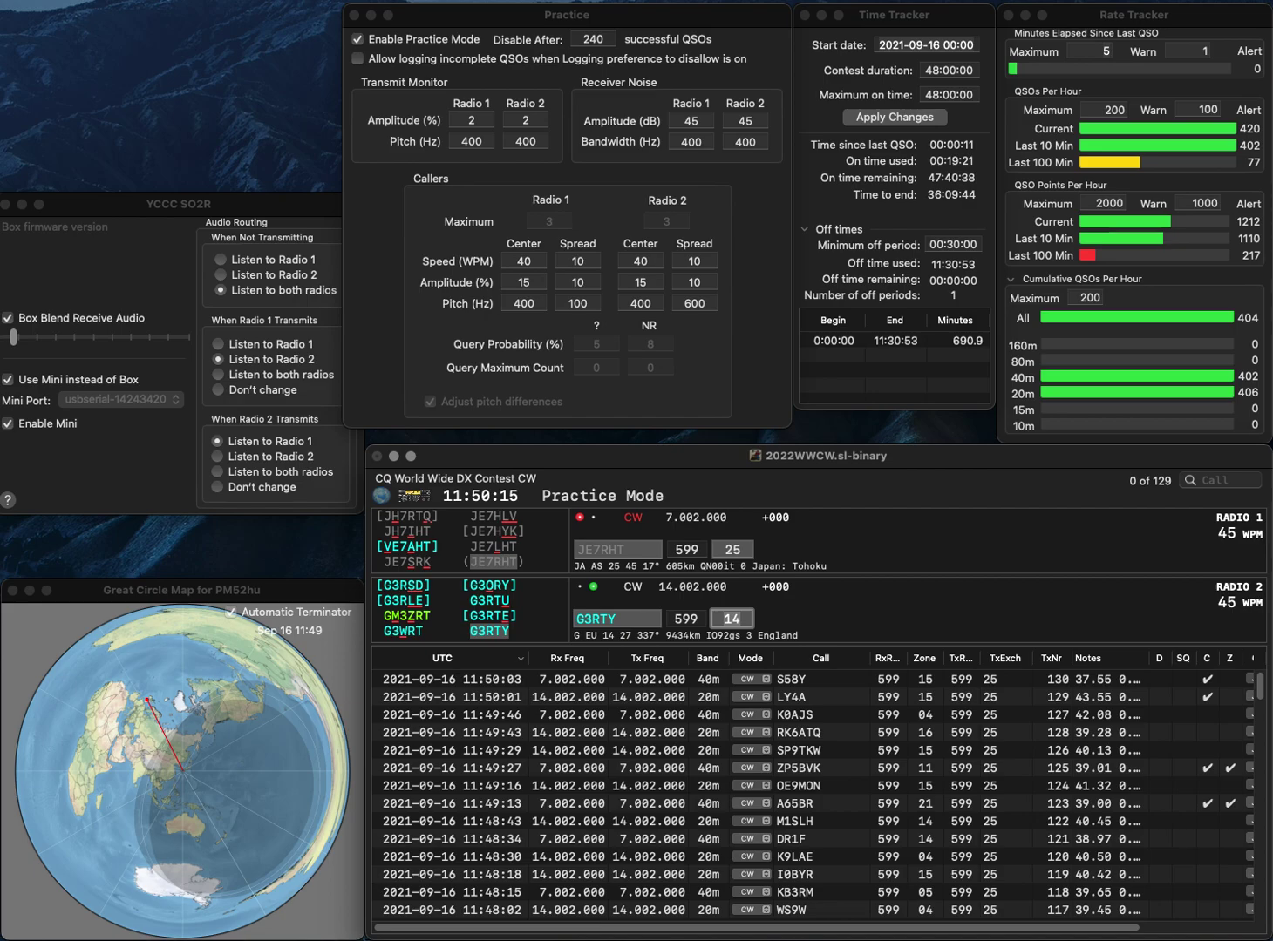
key(Return)
key(grave)
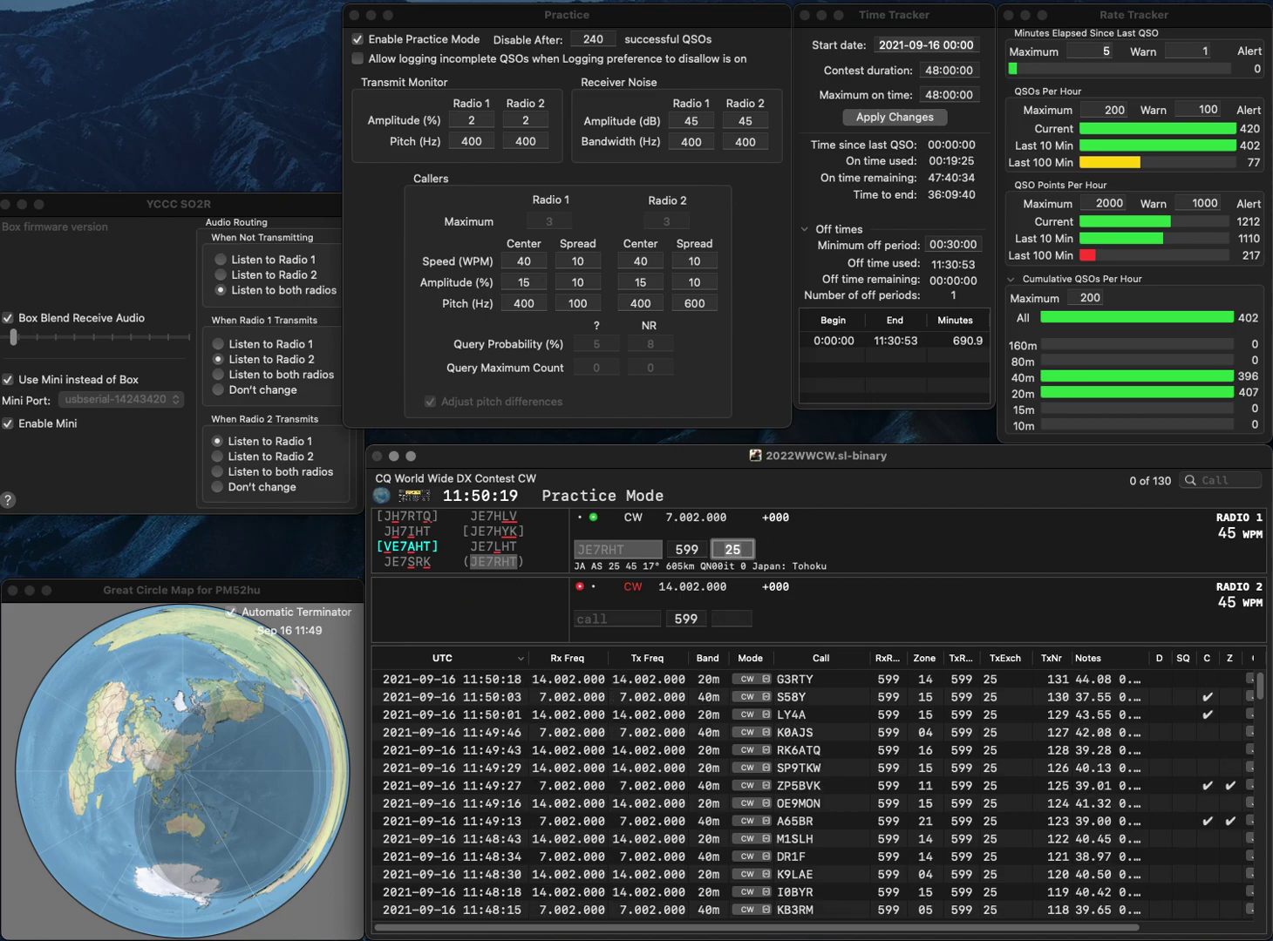
key(space)
key(Left)
key(BackSpace)
text(L)
key(Return)
key(grave)
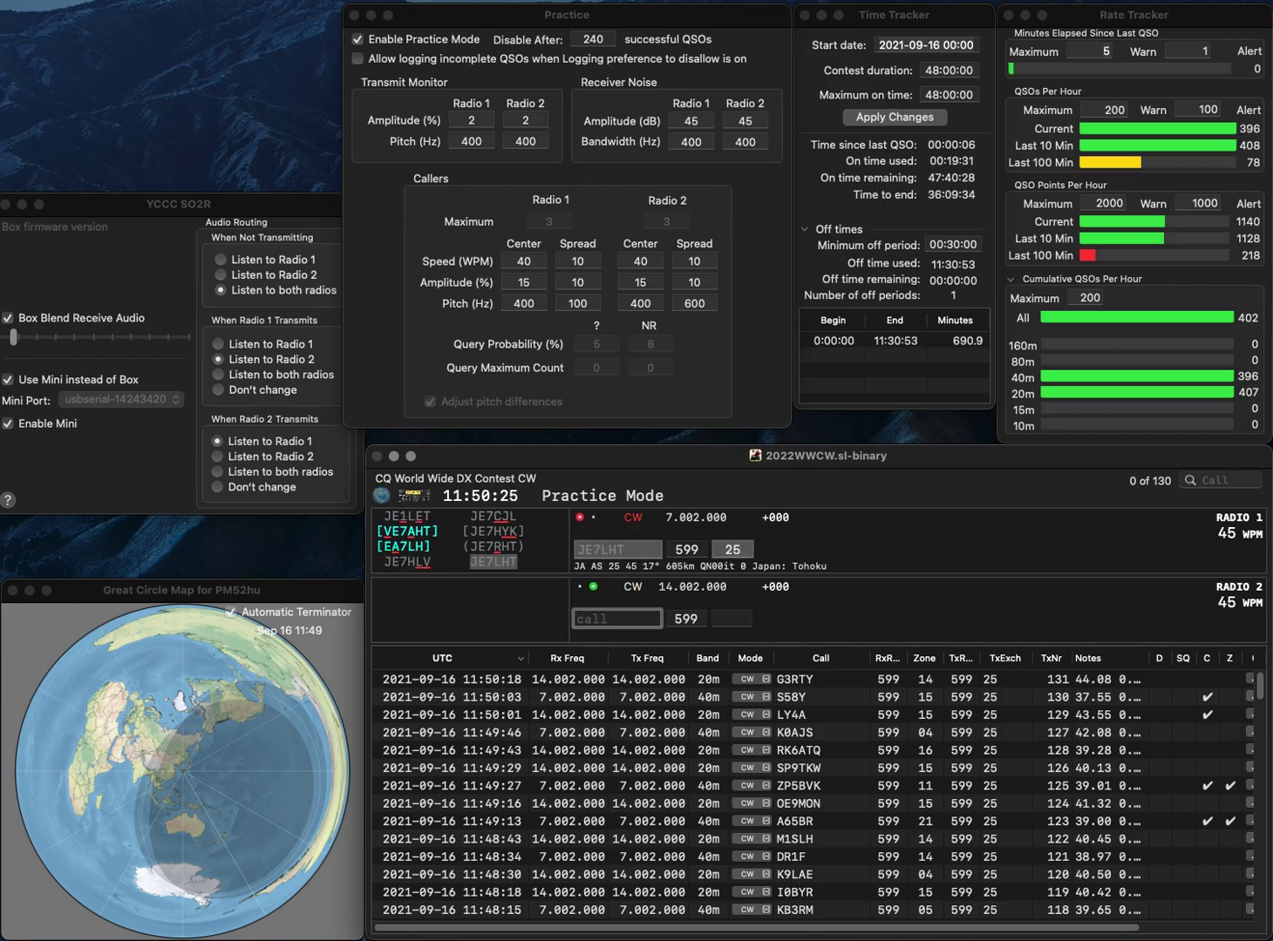
Enter the call TM2K on Radio 2 and answer it with the exchange.
text(TM2K)
key(Return)
key(space)
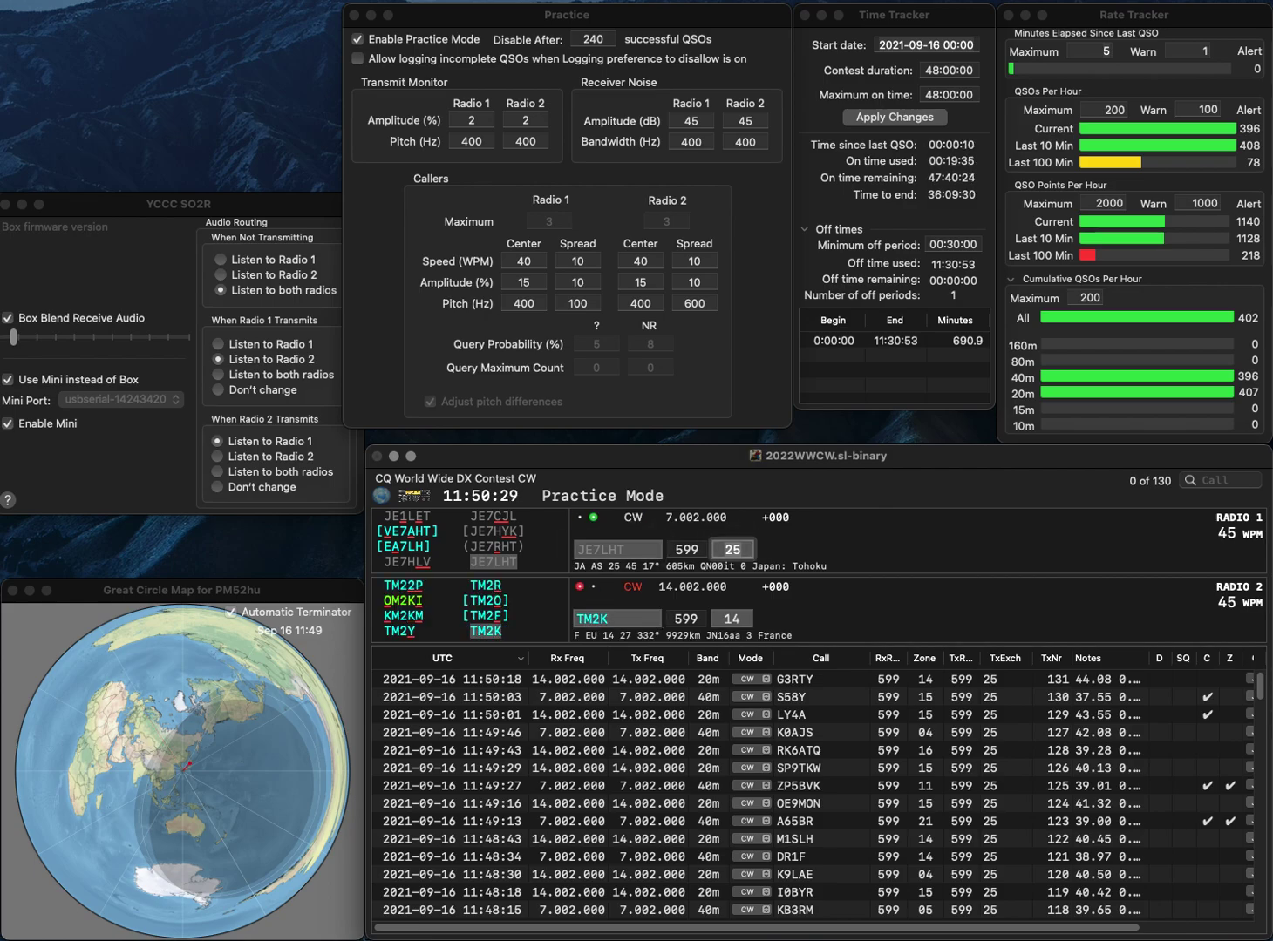
key(Return)
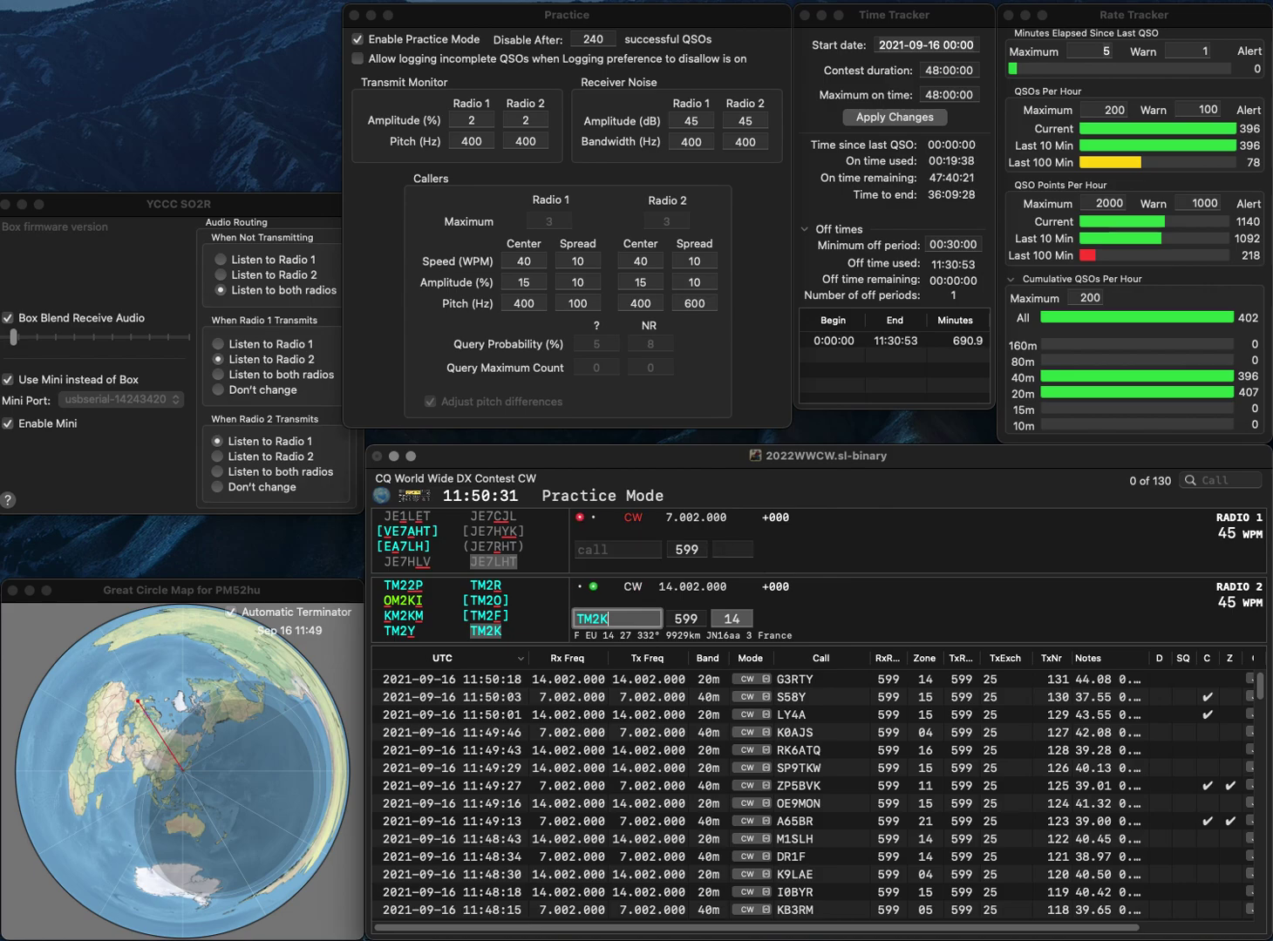
key(Tab)
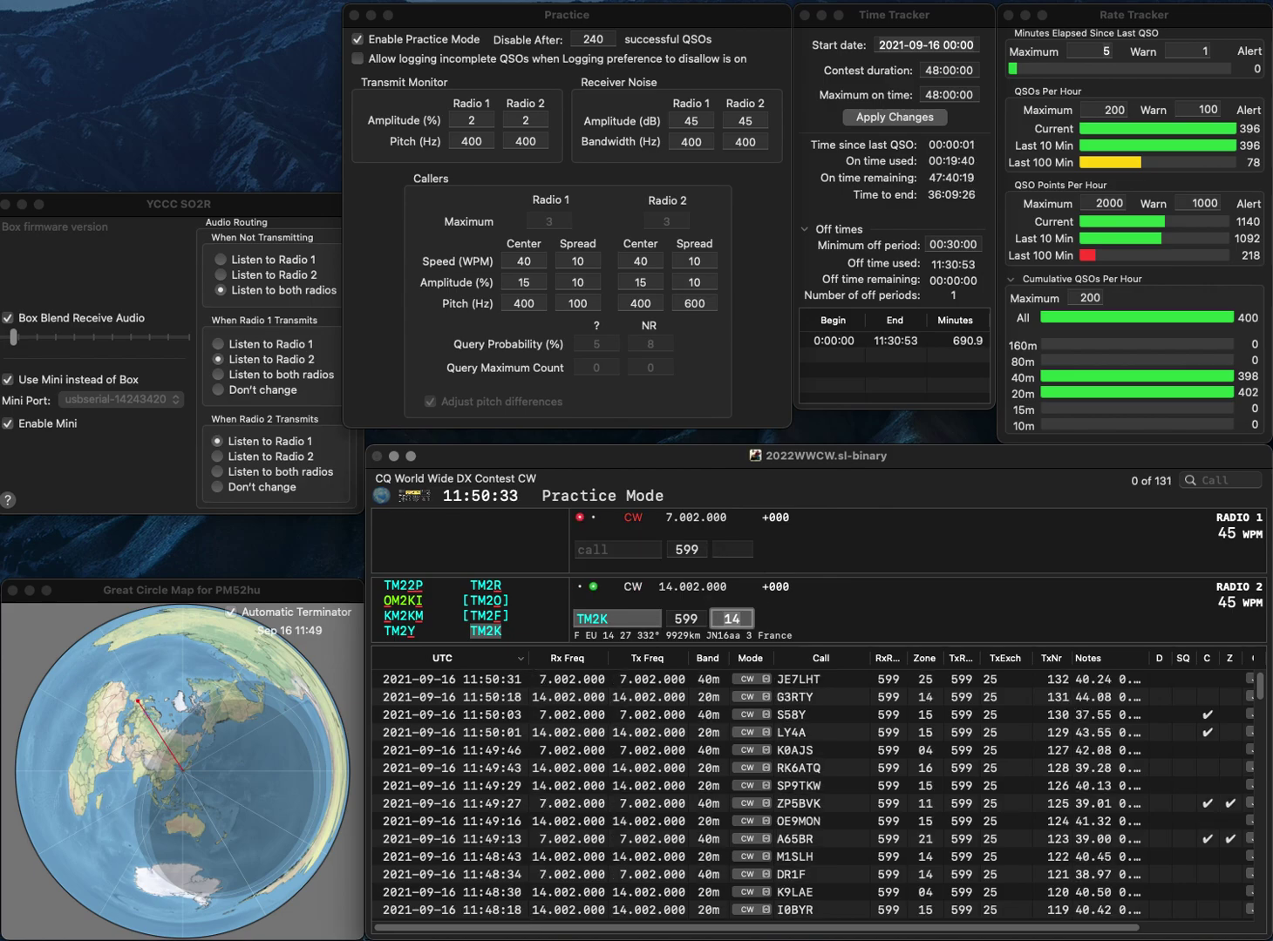
key(Return)
Send the partial call JY on Radio 1 and the partial call 9SWI on Radio 2.
text(JY)
key(Return)
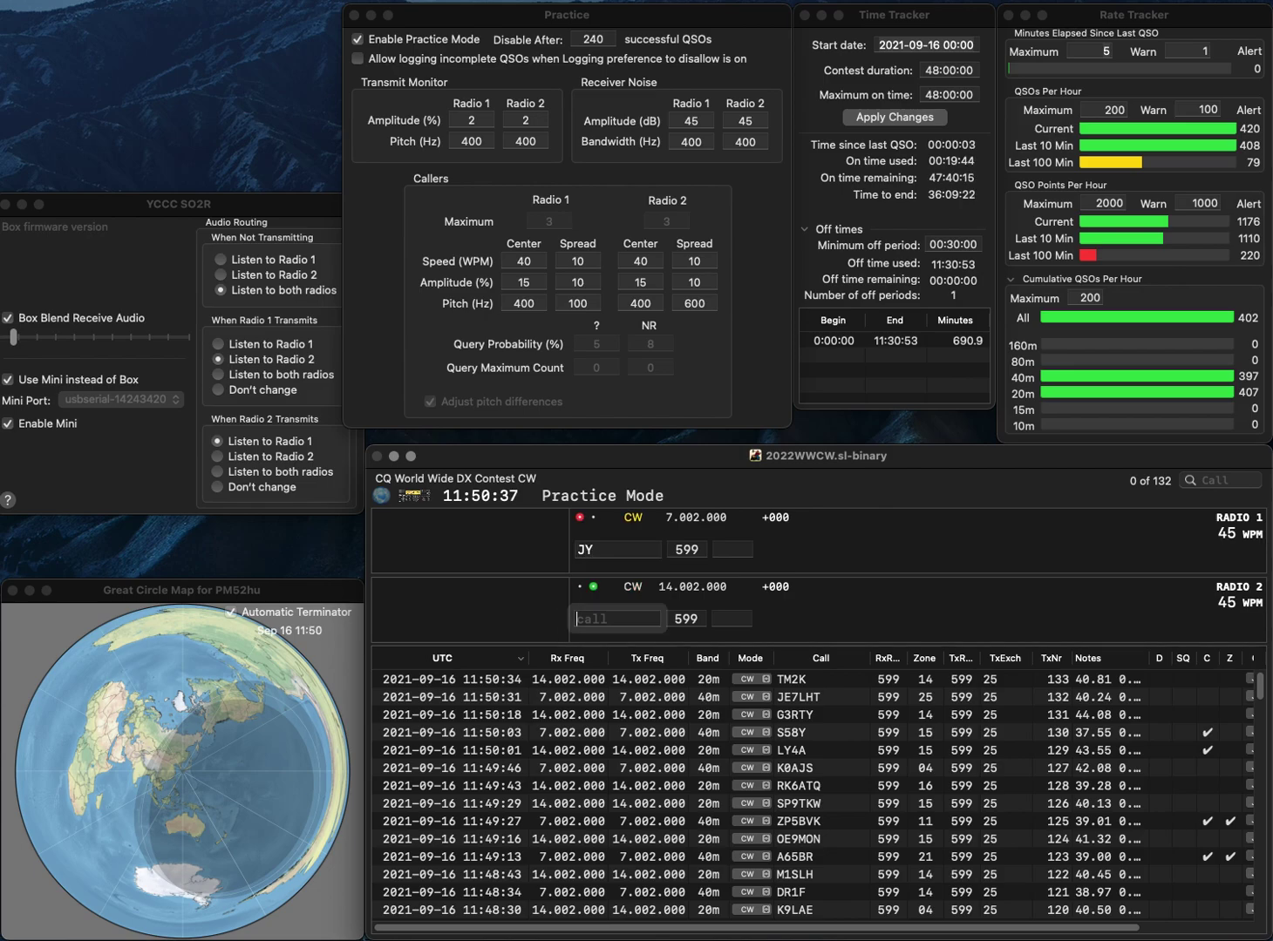
text(9SWI)
key(backslash)
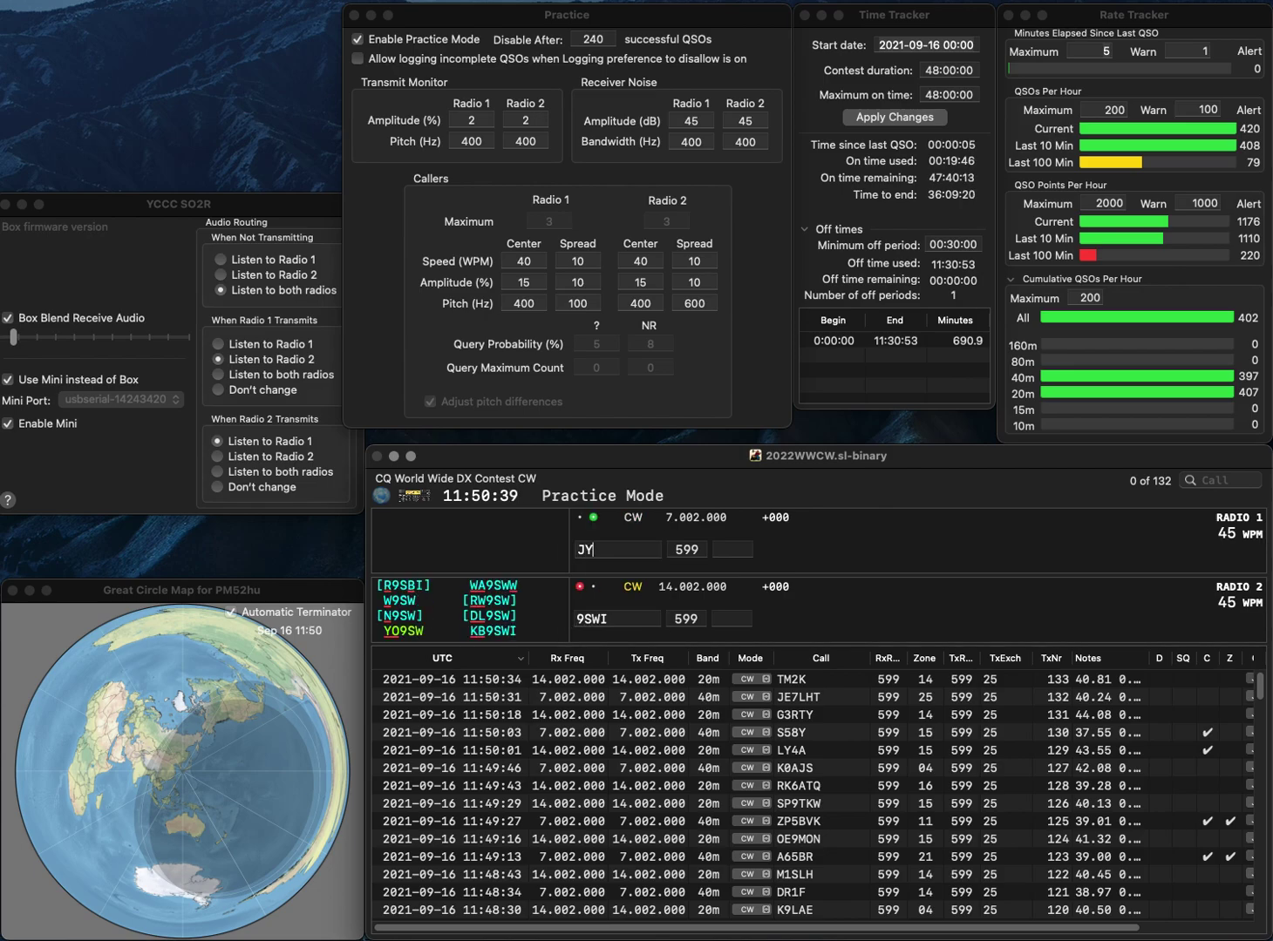
key(BackSpace)
text(0)
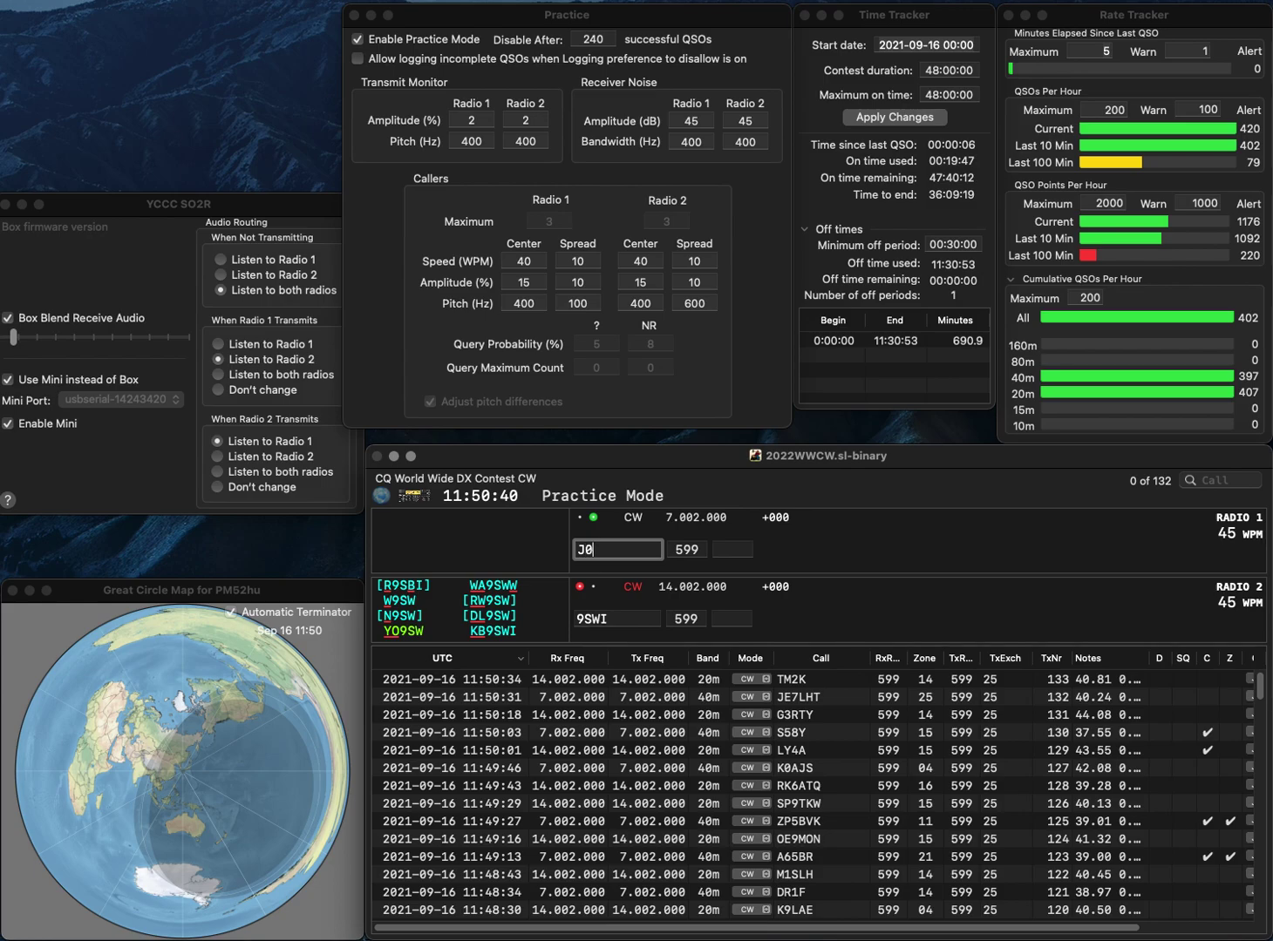
text(AEB)
key(Left)
key(Left)
key(Left)
key(Left)
text(J)
key(Return)
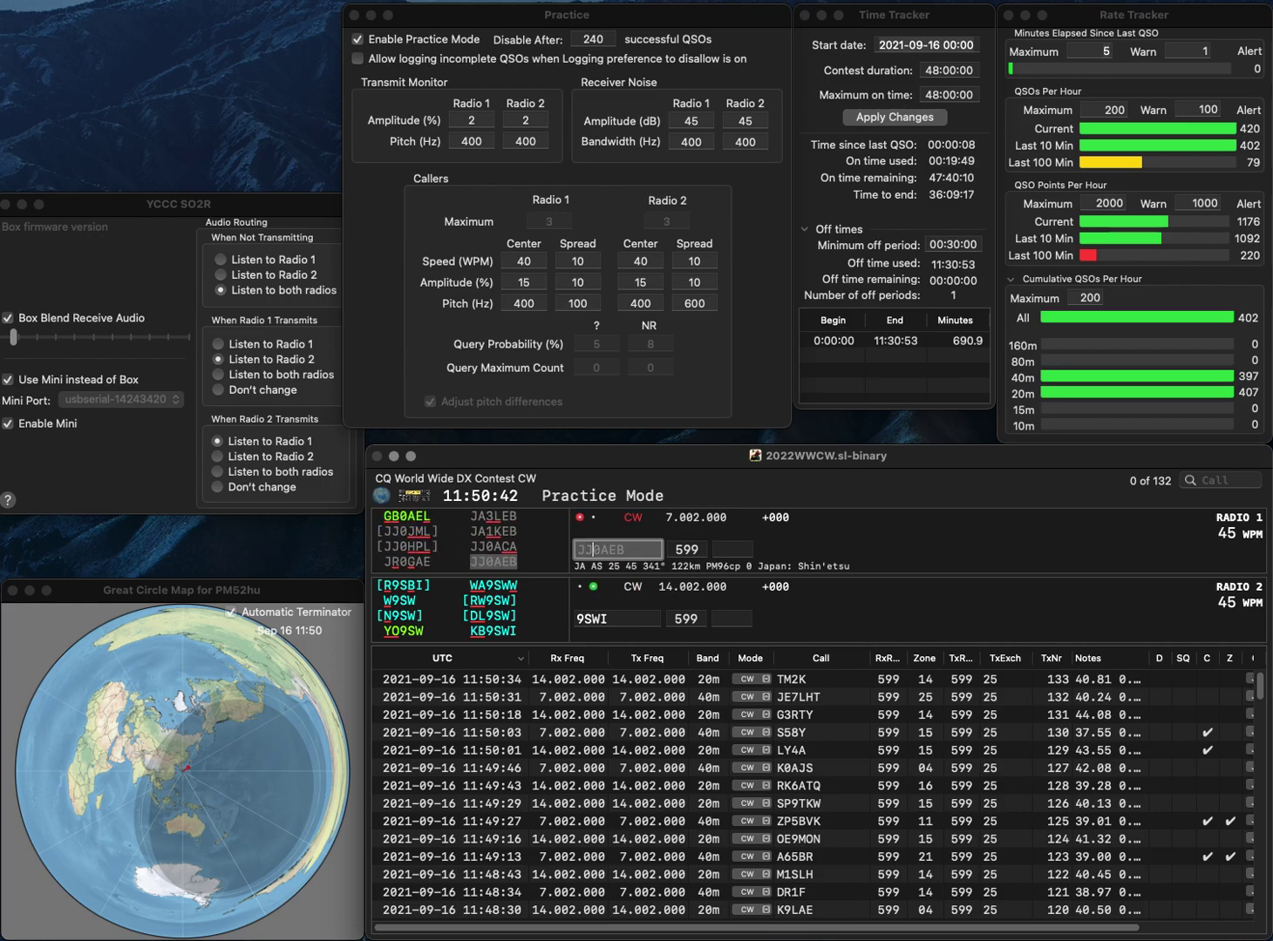
Complete the Radio 2 call as KB9SWI and answer it, and log the JJ0AEB contact on Radio 1.
key(space)
key(backslash)
text(KB)
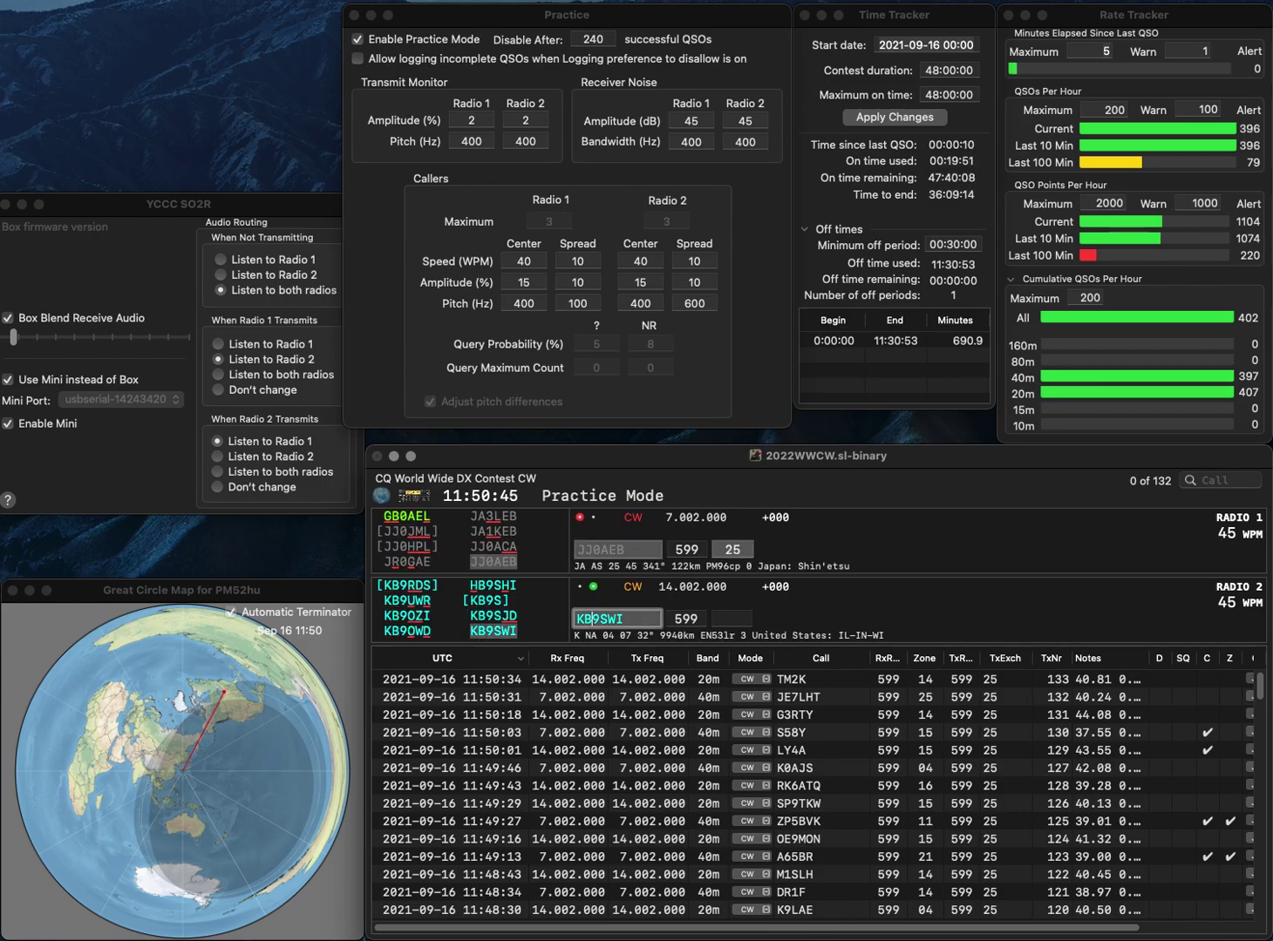
key(Return)
key(space)
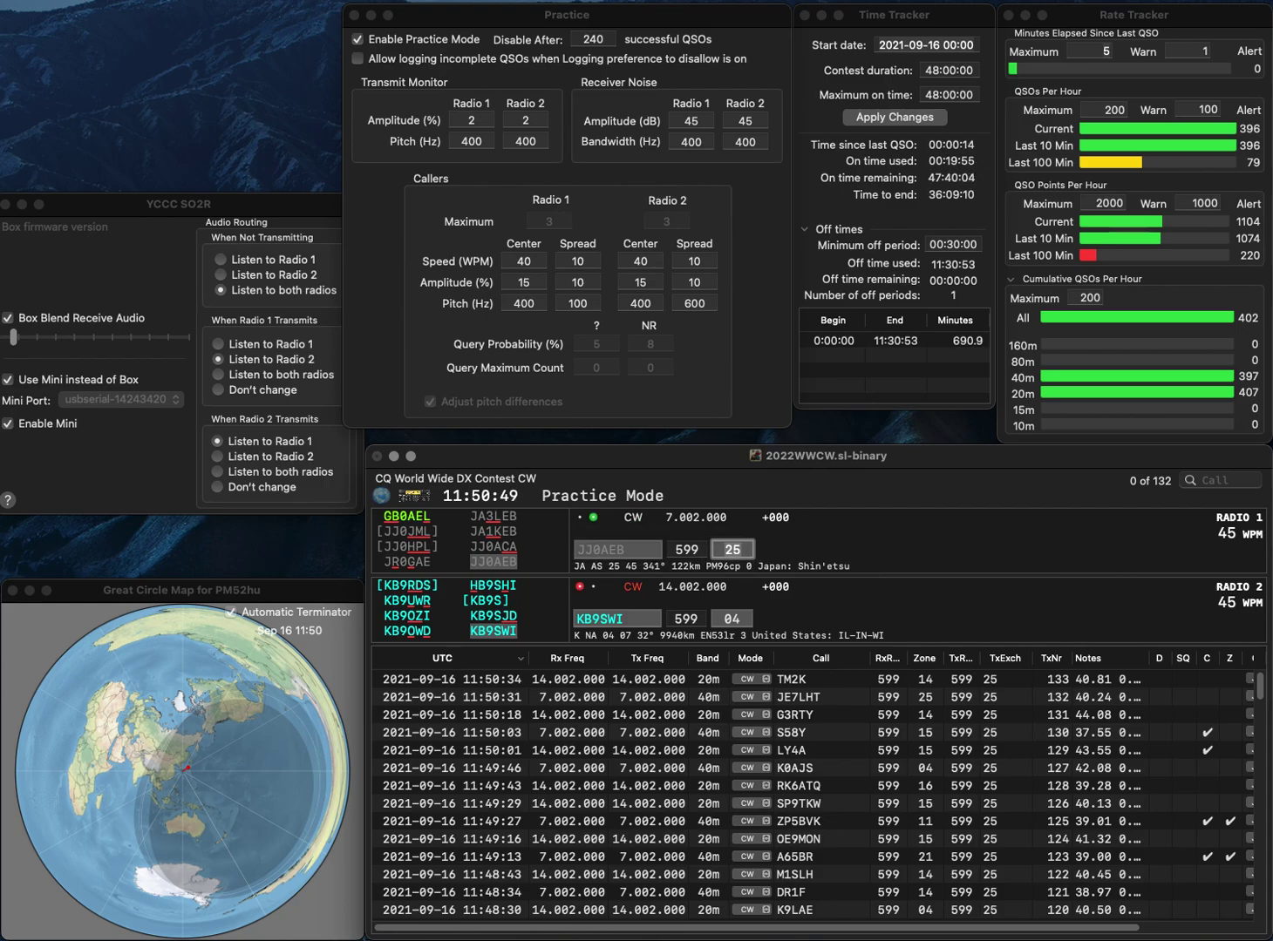
key(Return)
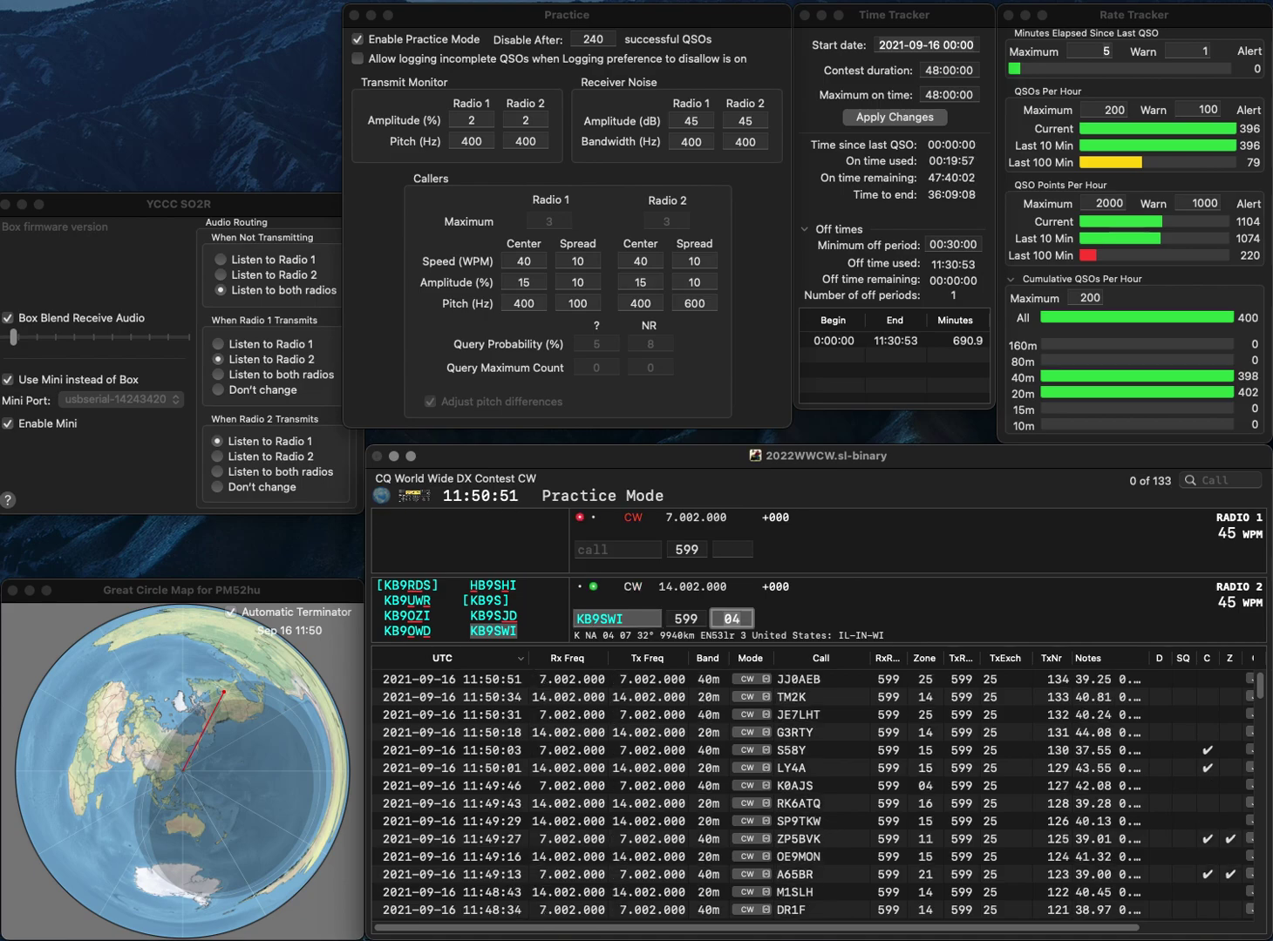
key(Return)
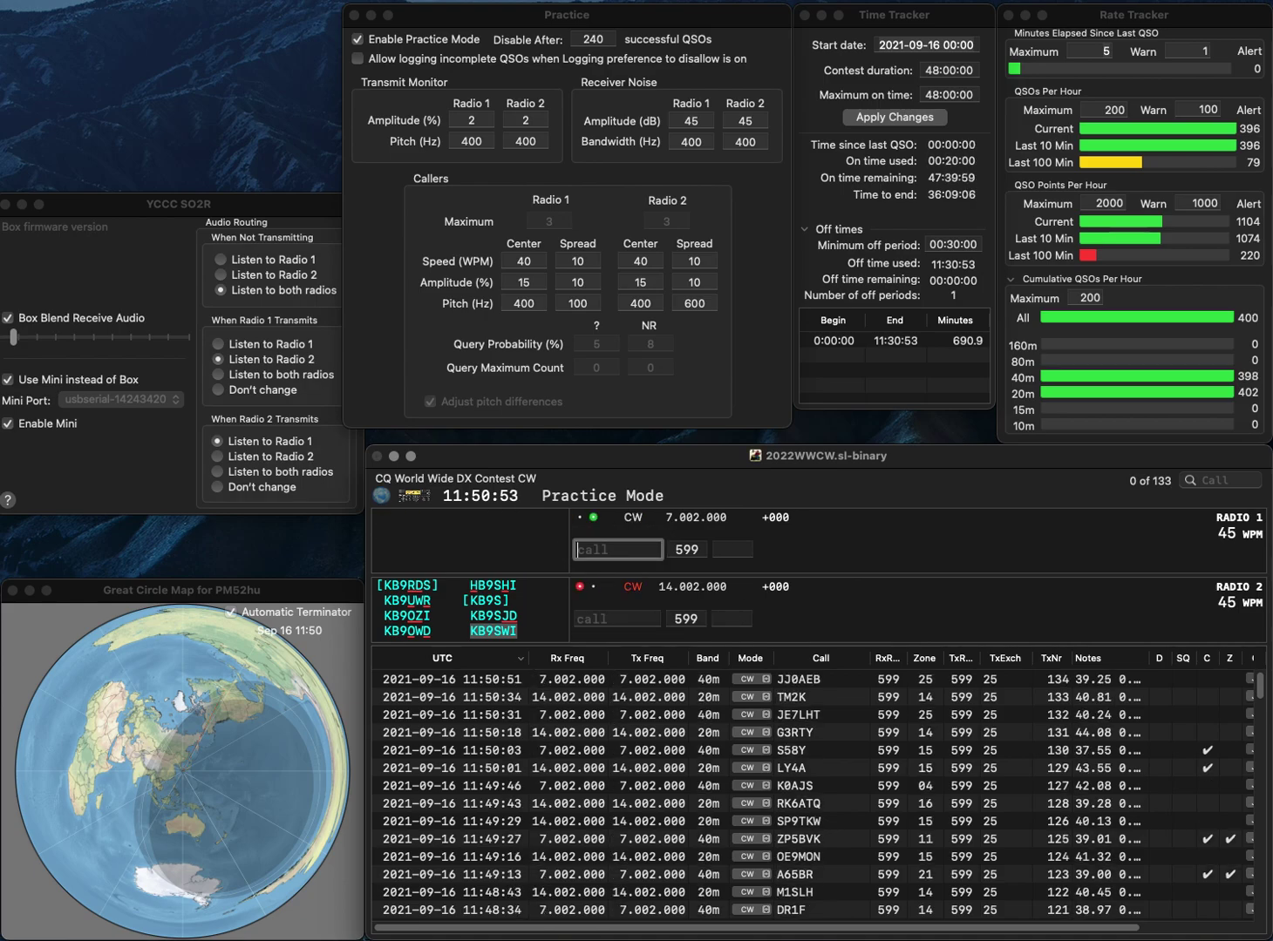
text(N4MTT)
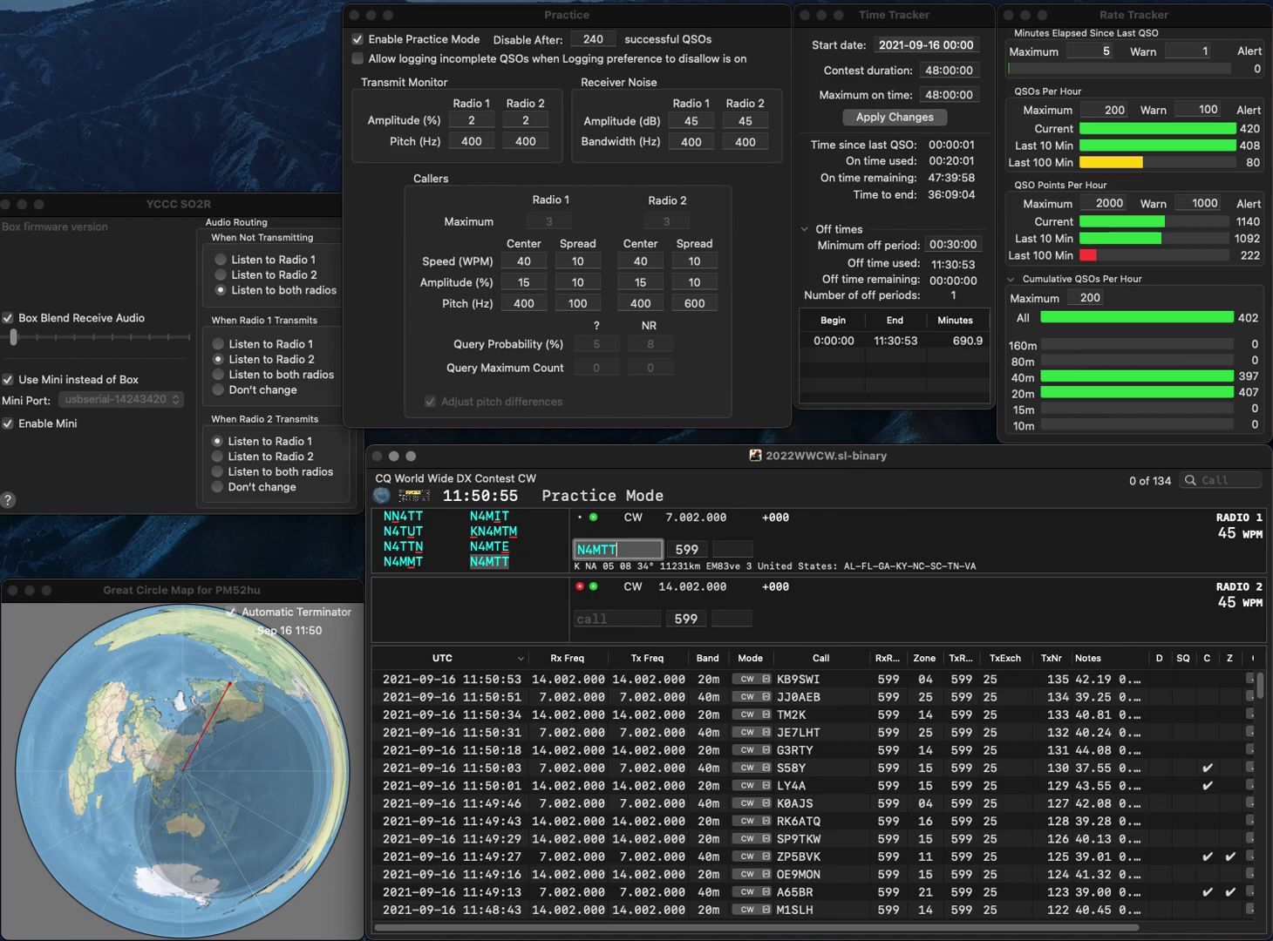
key(Return)
text(F4DIA)
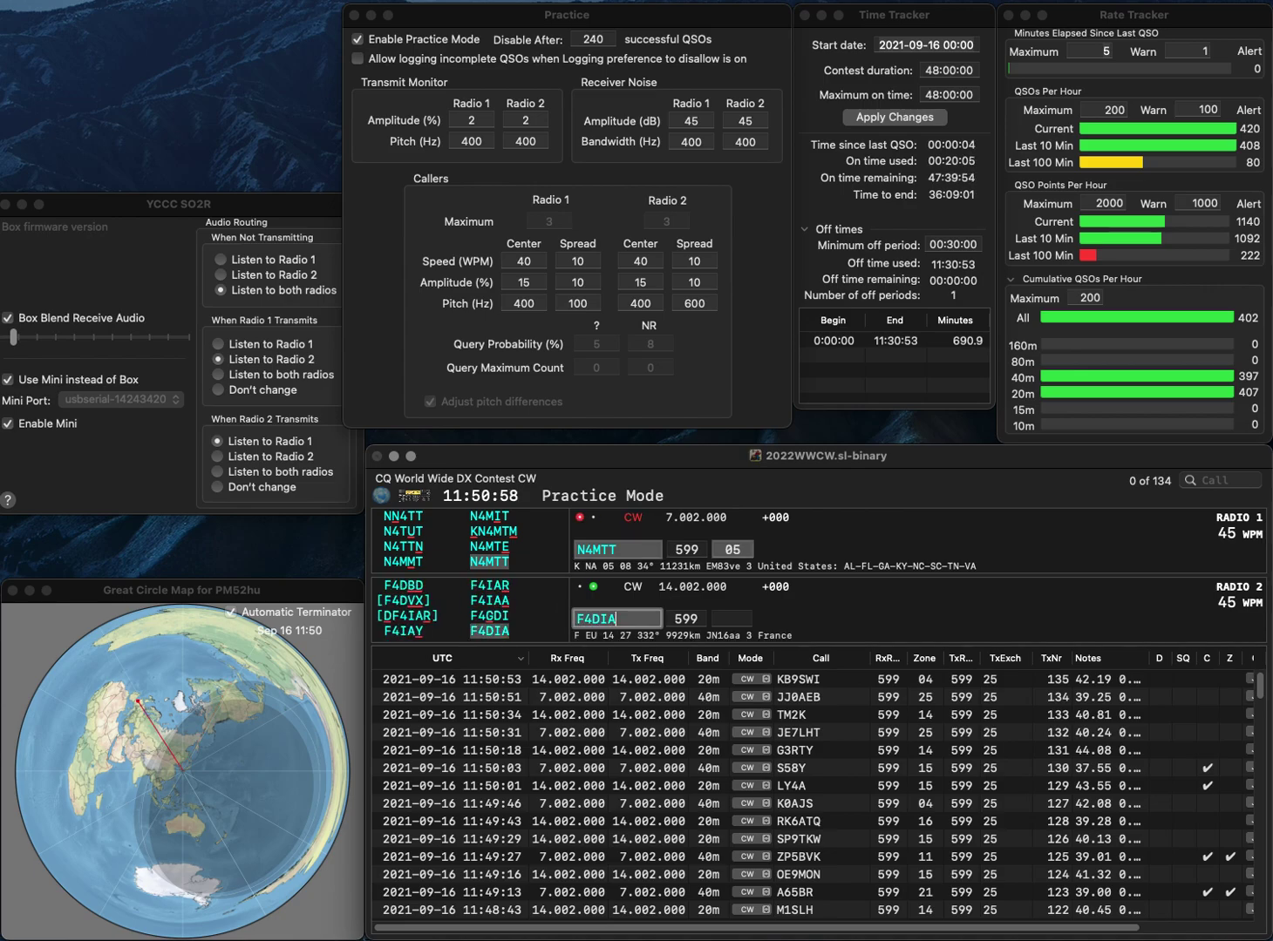
key(Return)
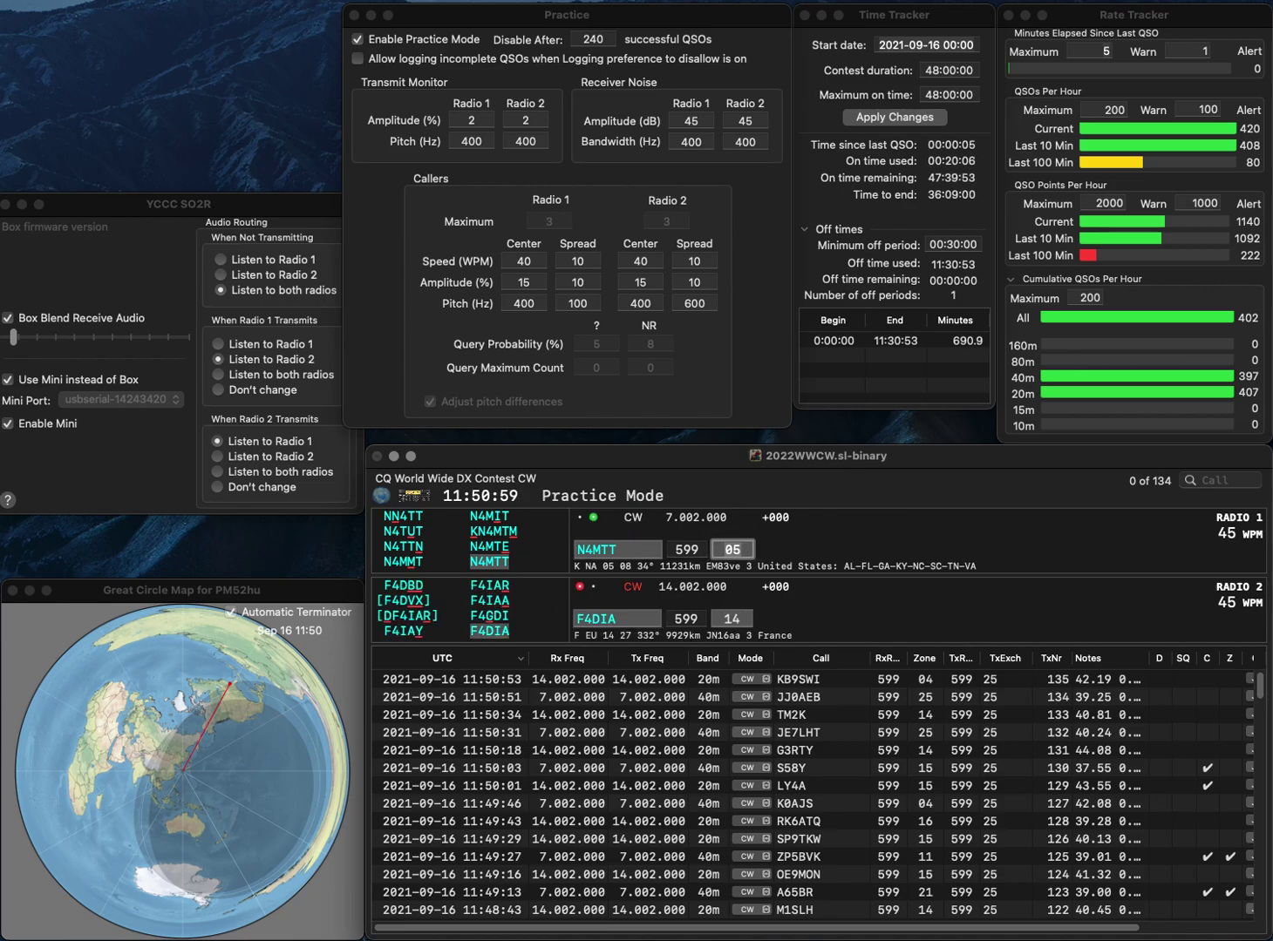
key(Return)
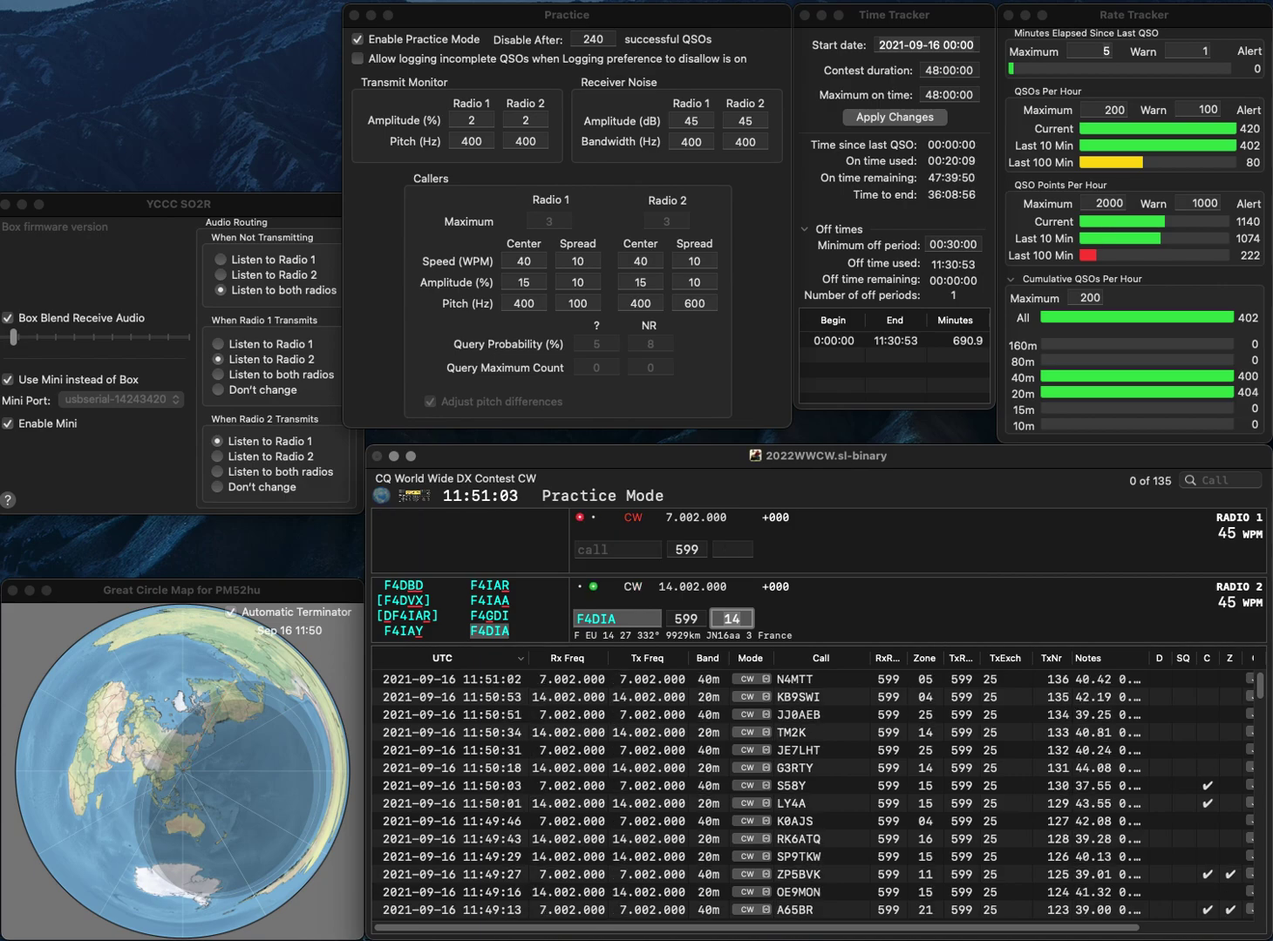
key(Return)
text(S61Z)
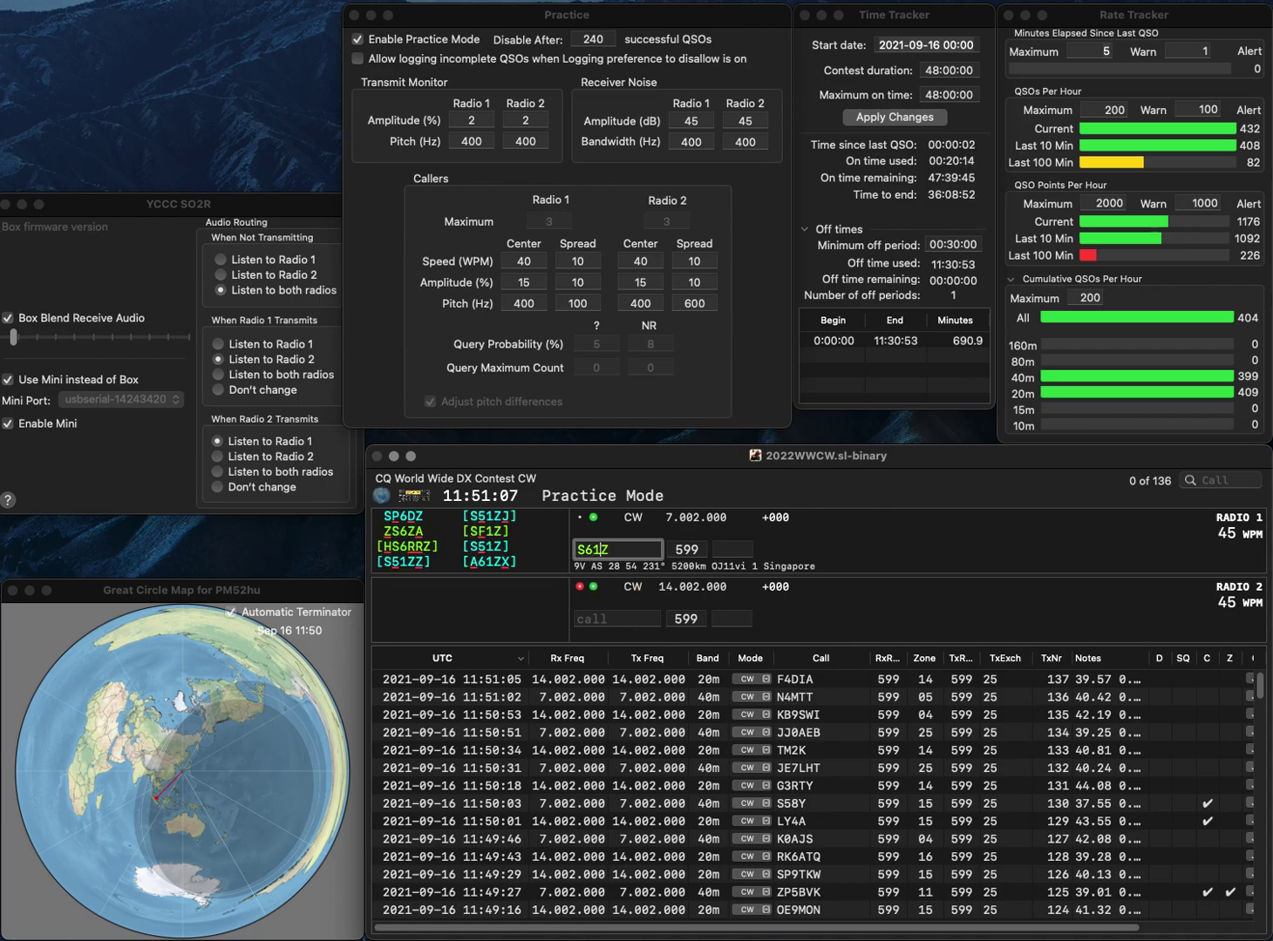
text(5)
key(Return)
Enter the call OH6DH on Radio 2 and answer it, and log the S51Z contact on Radio 1.
text(6D)
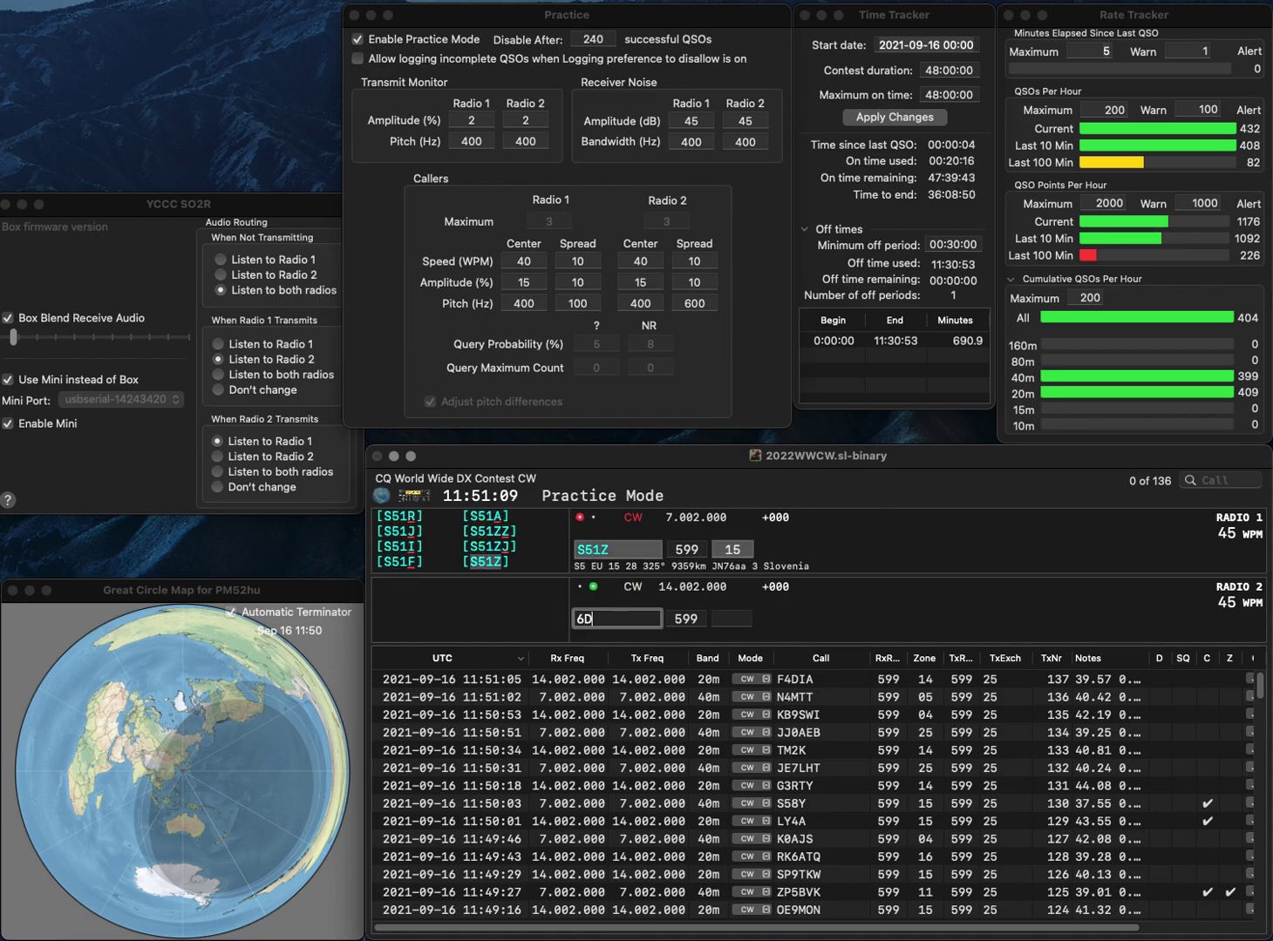
text(H)
key(Left)
key(Left)
key(Left)
text(OH)
key(Return)
key(Return)
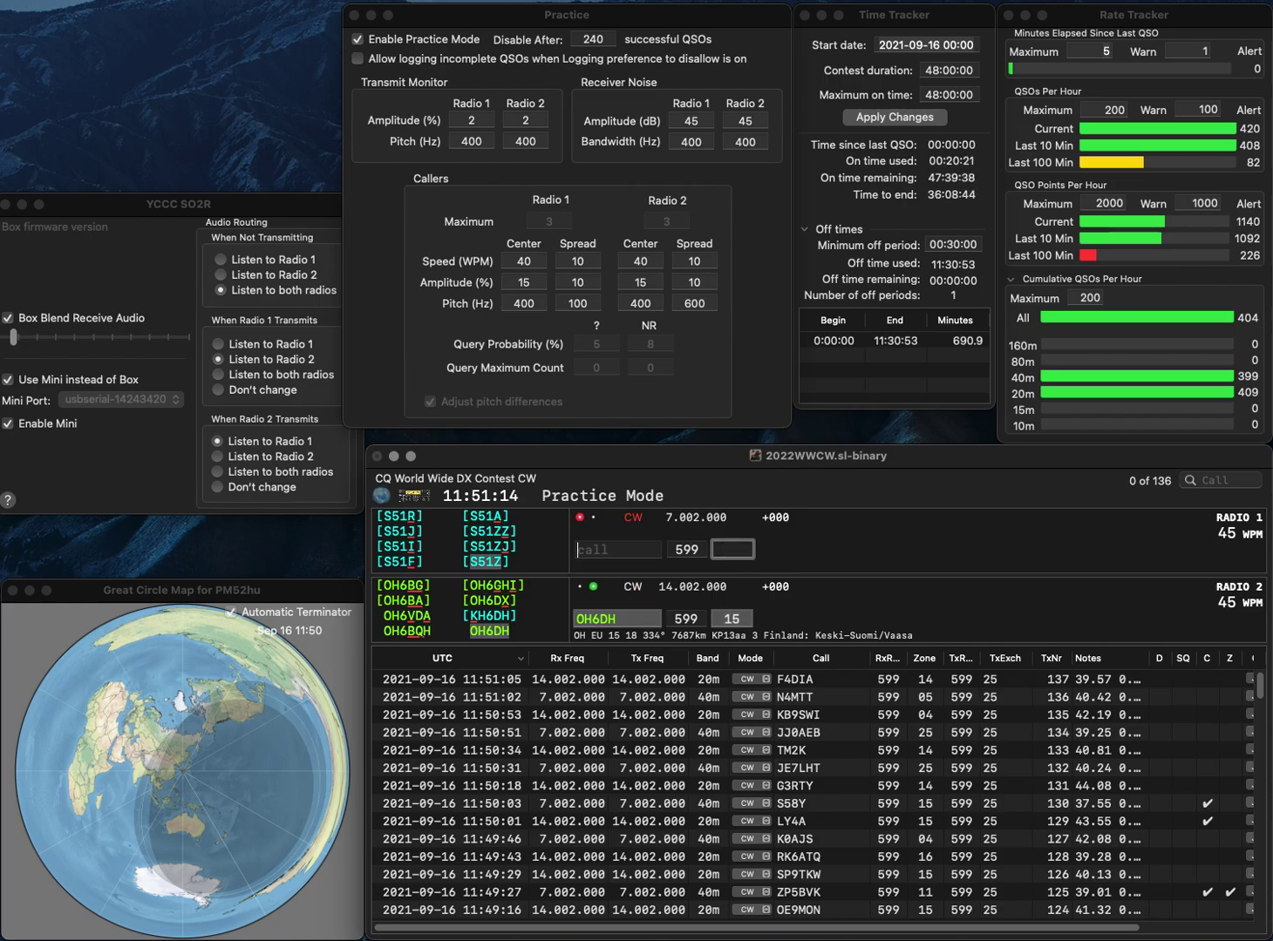
key(Down)
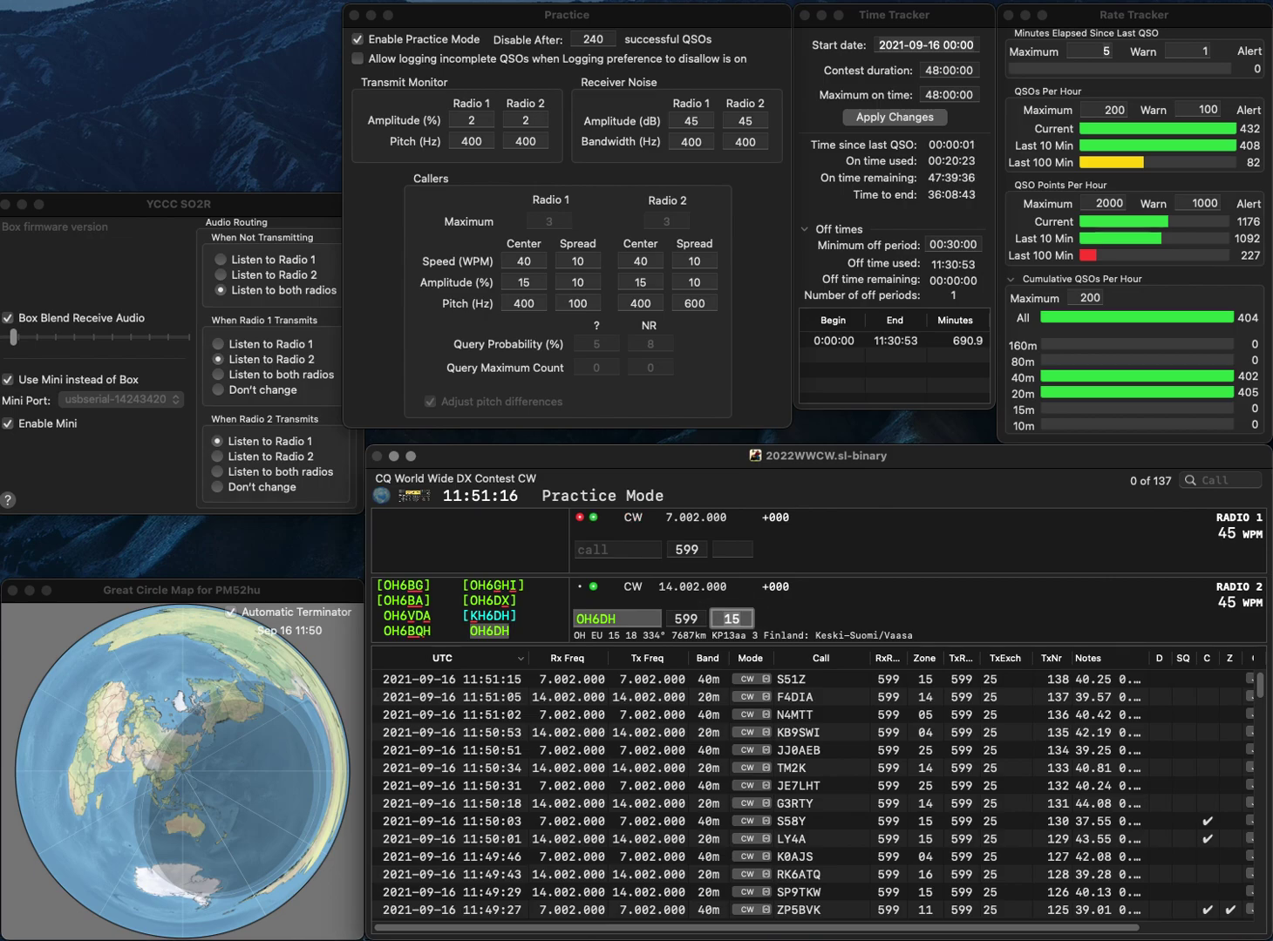
key(Return)
text(SM6)
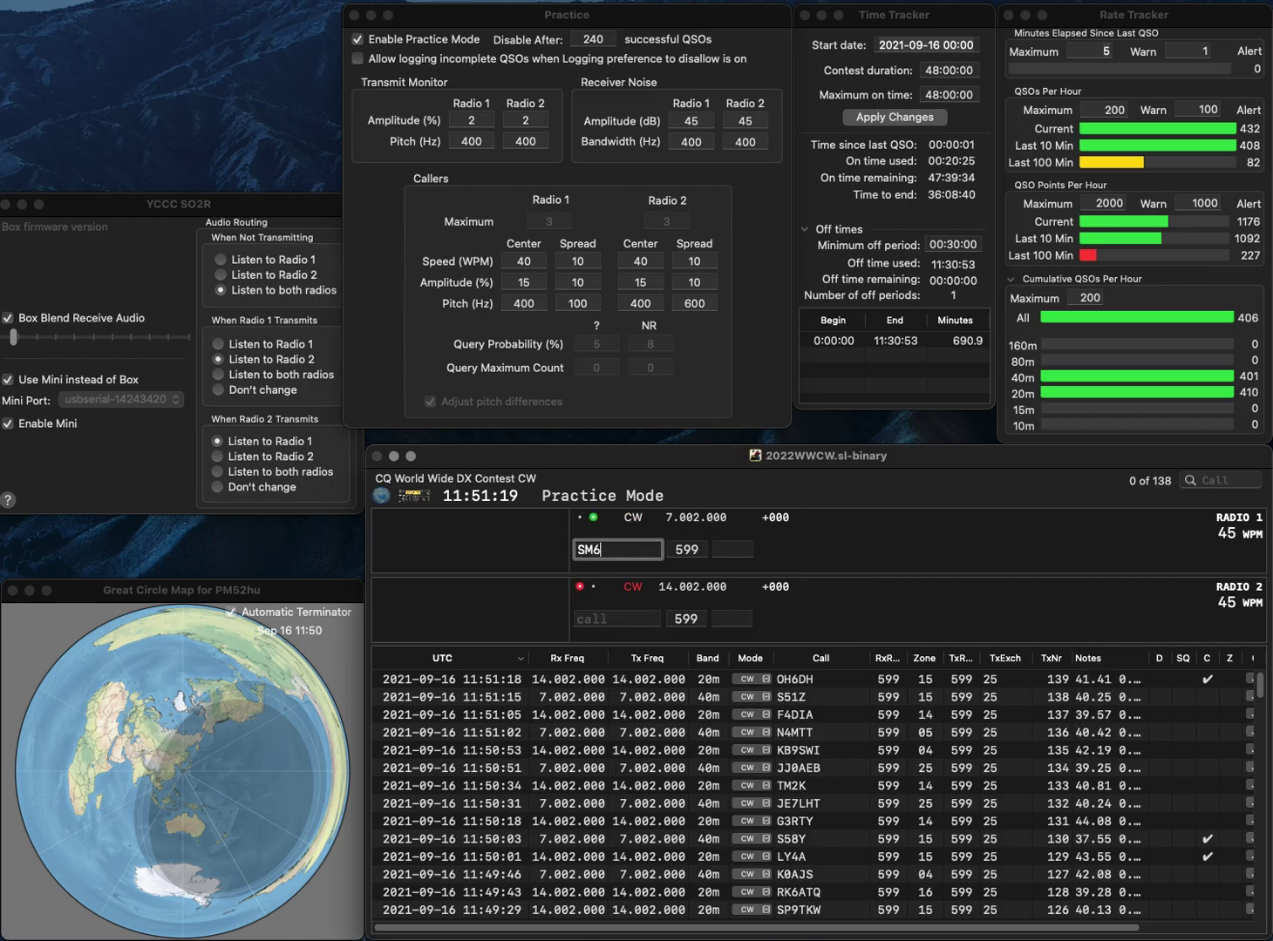
text(I)
key(Return)
Enter the call UY5YB on Radio 2 and answer it, and log the SM6I contact on Radio 1.
text(UY)
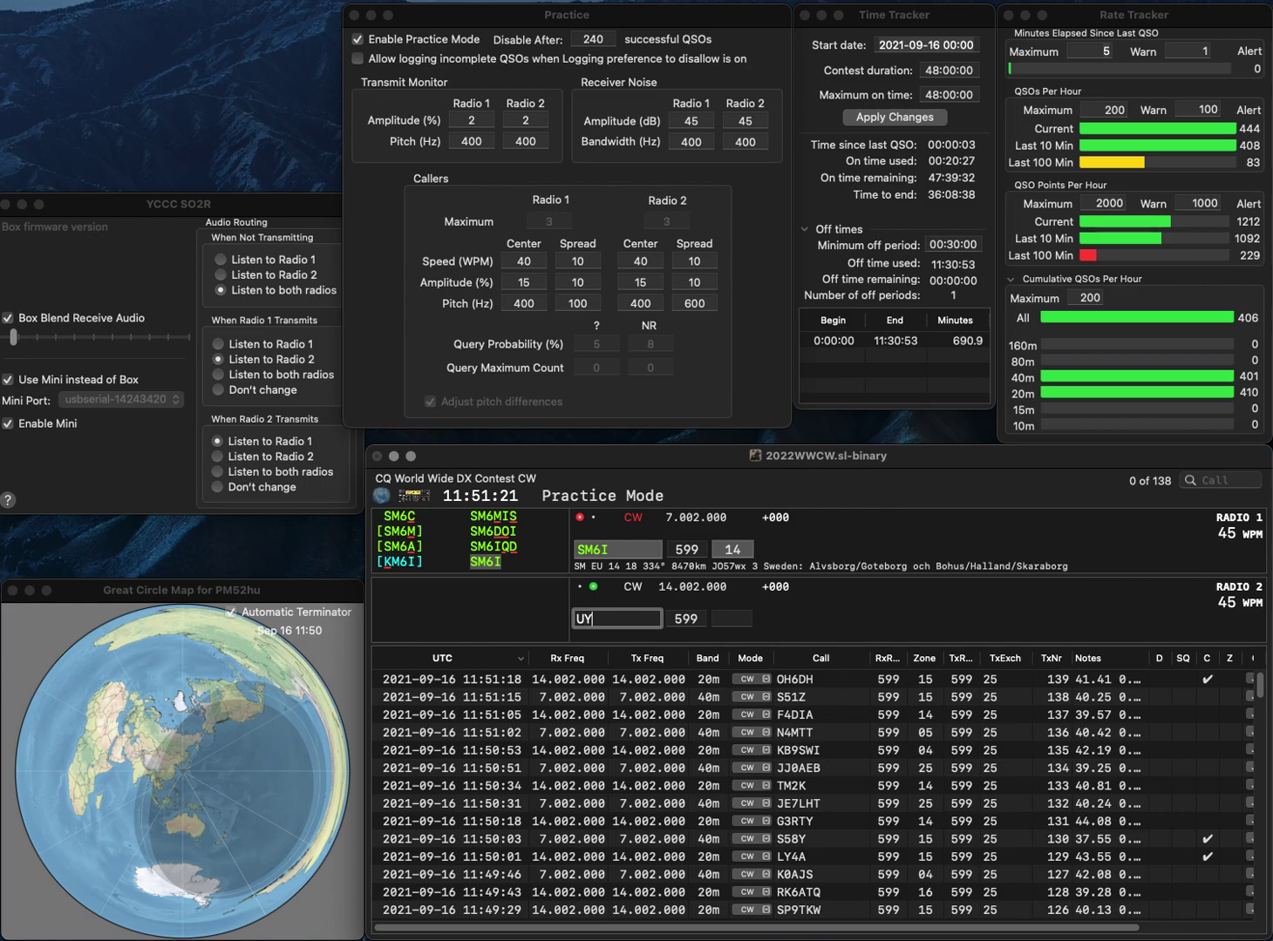
text(5YB)
key(Return)
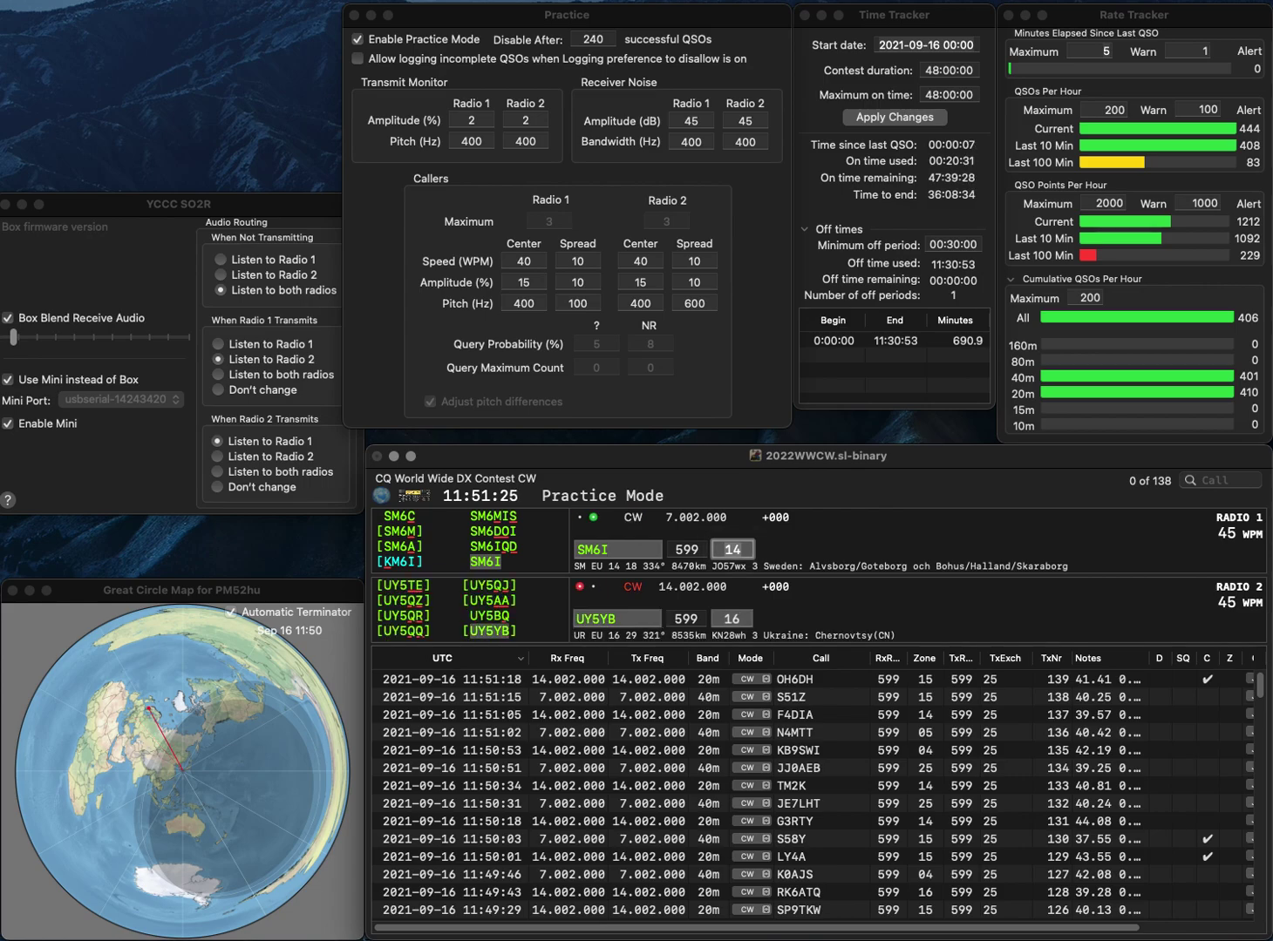
key(Return)
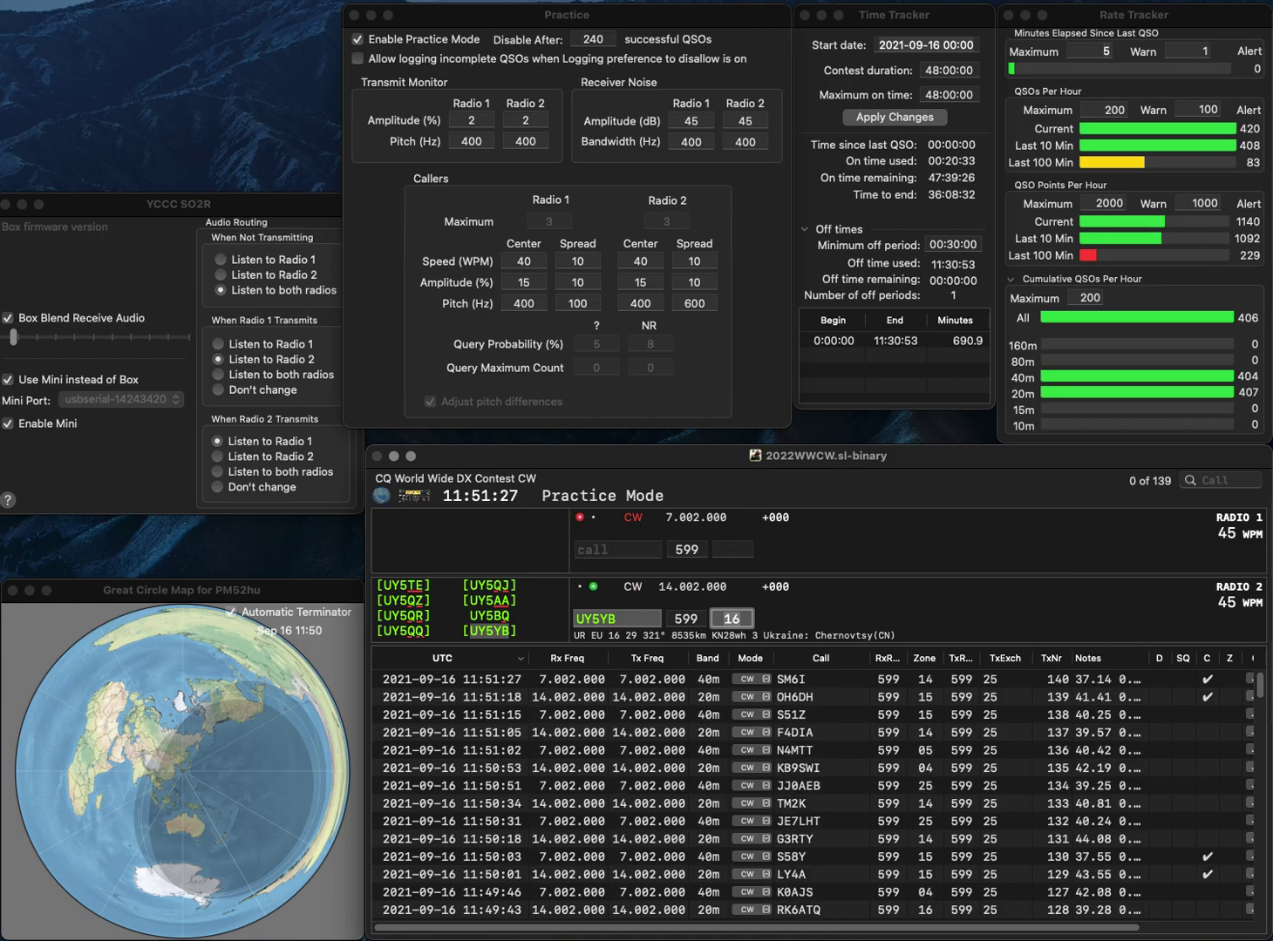
key(Return)
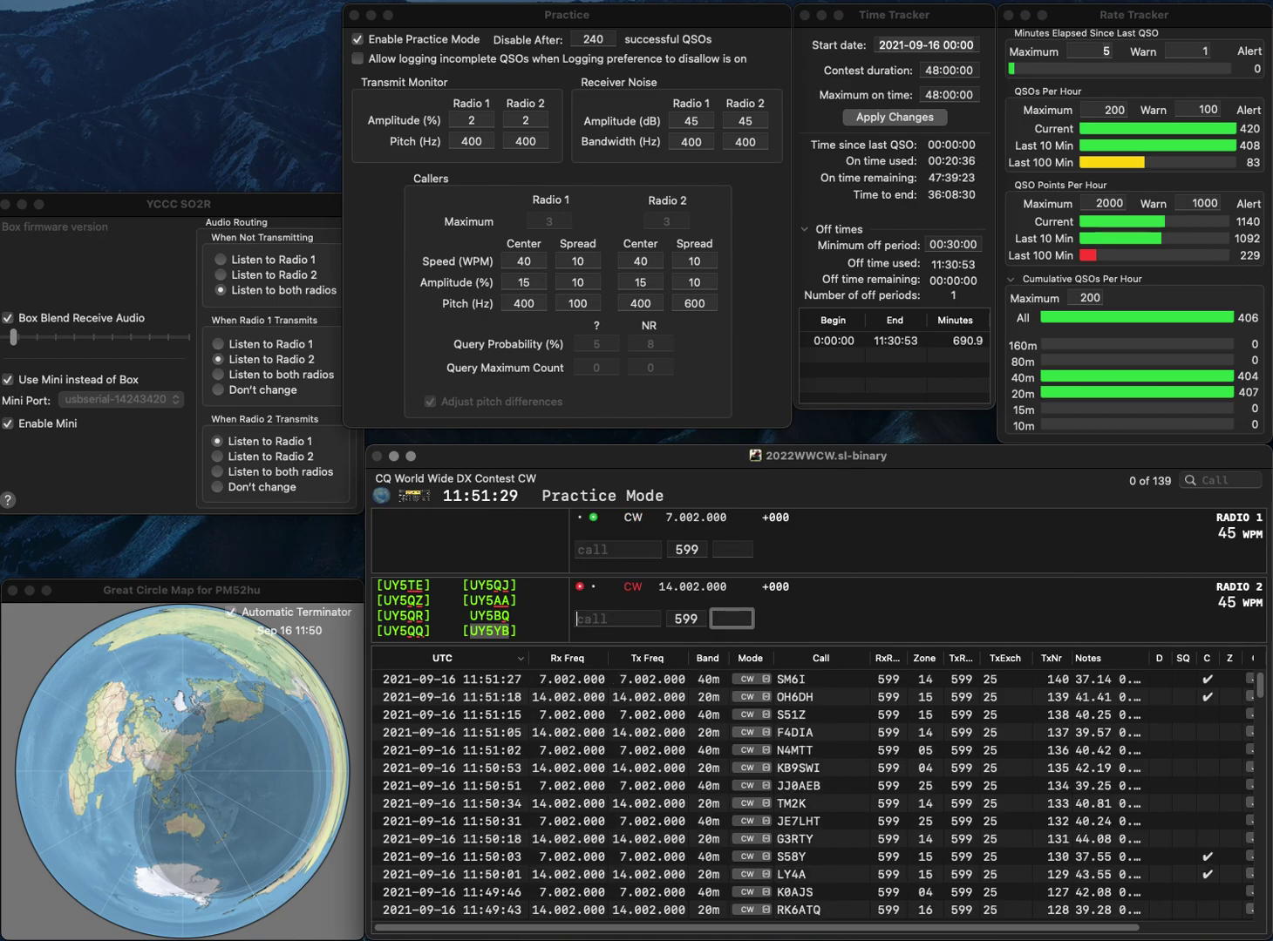
text(J)
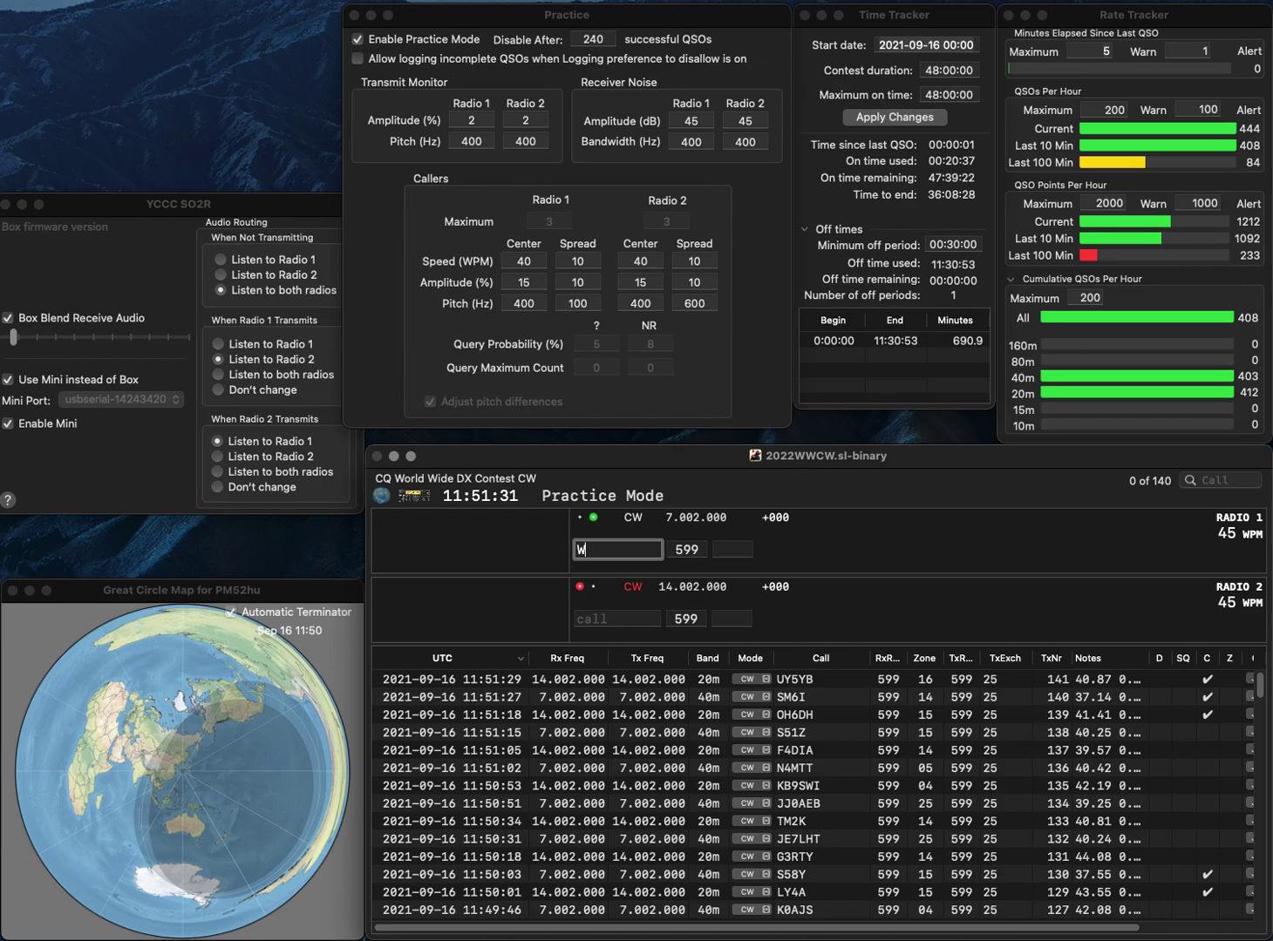
Enter the call K8ISQ on Radio 2 and answer it with the exchange.
click(616, 619)
text(K8)
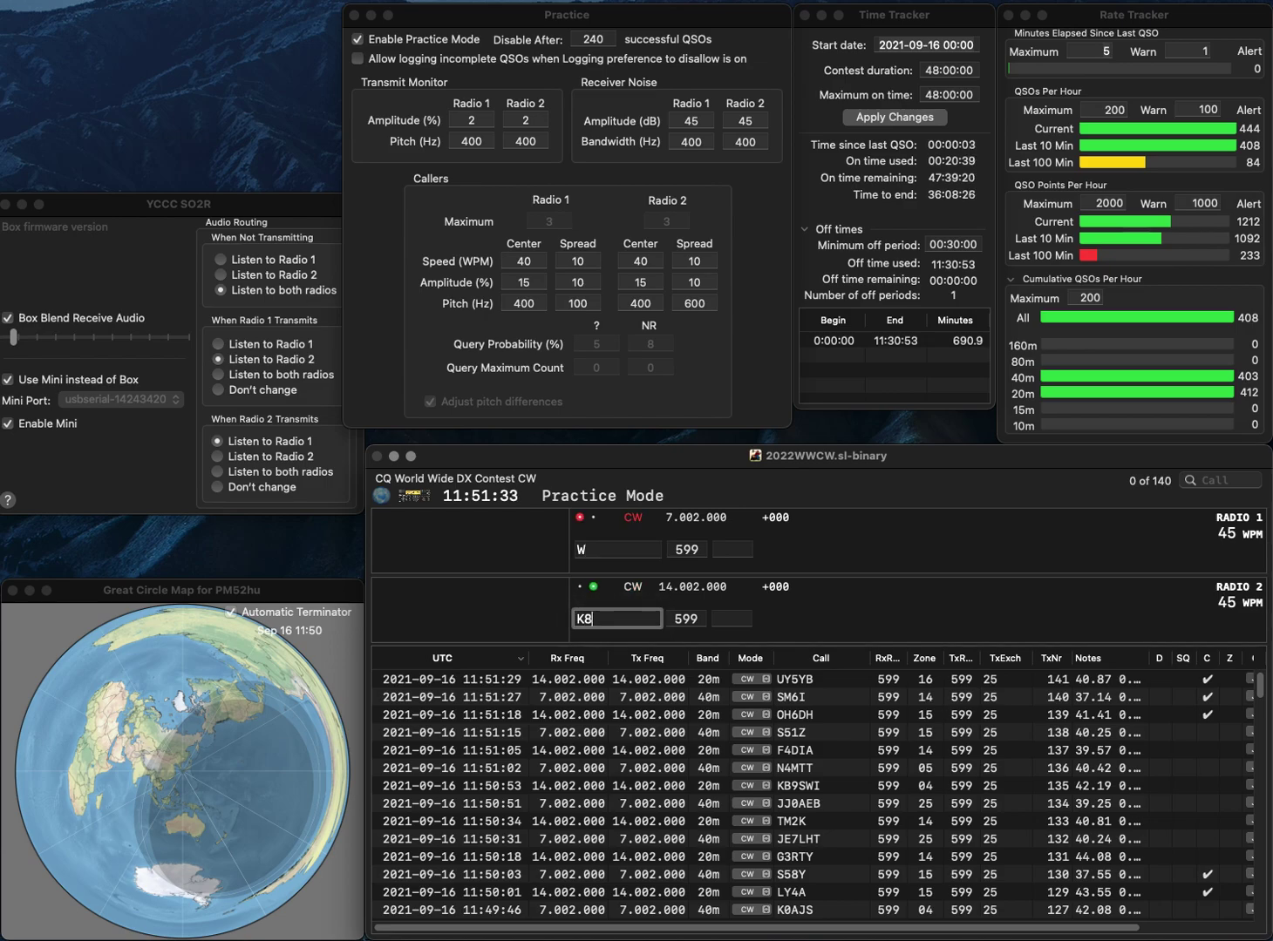
text(ISQ)
key(Return)
text(B)
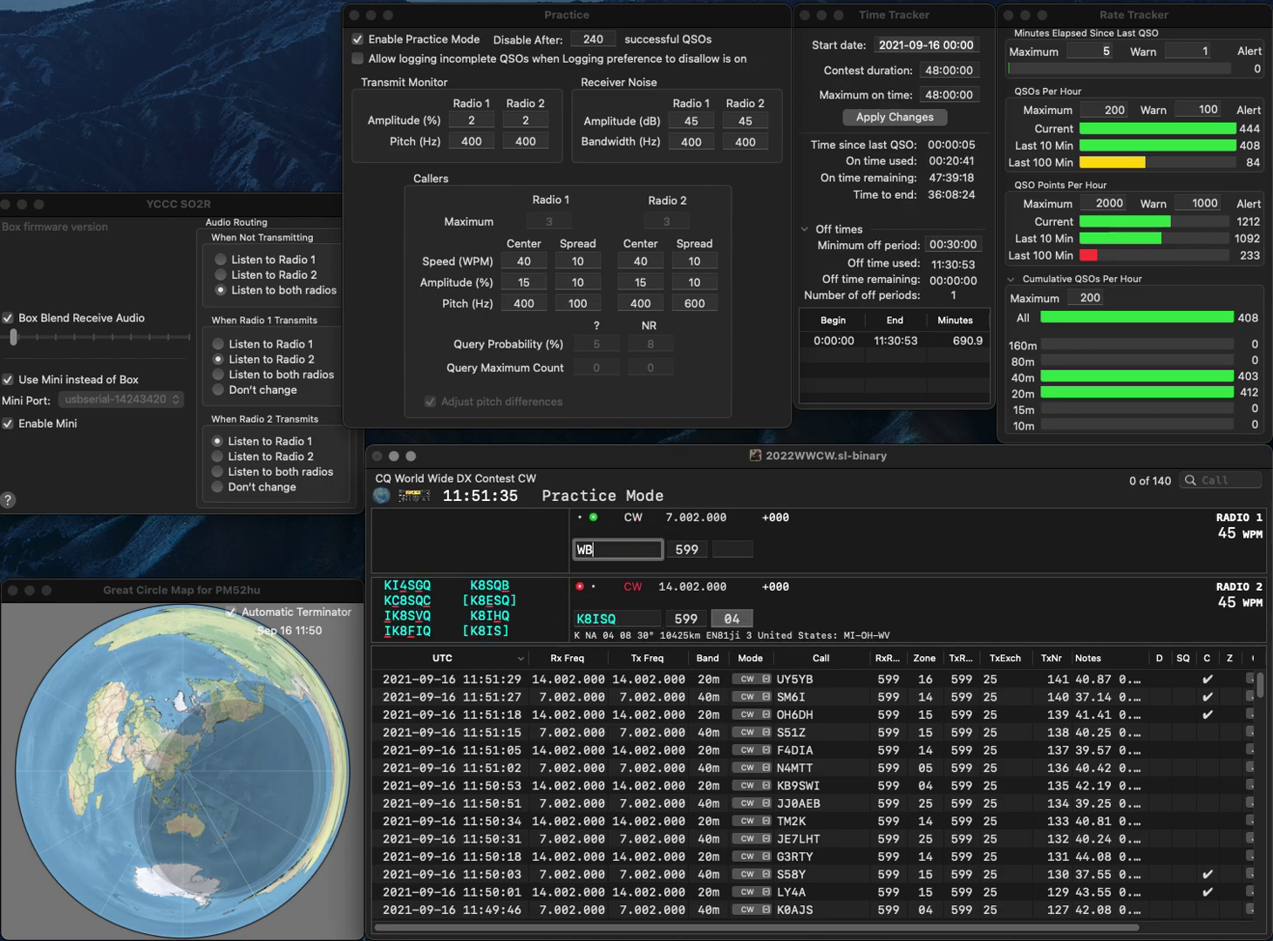
text(2UDC)
key(Return)
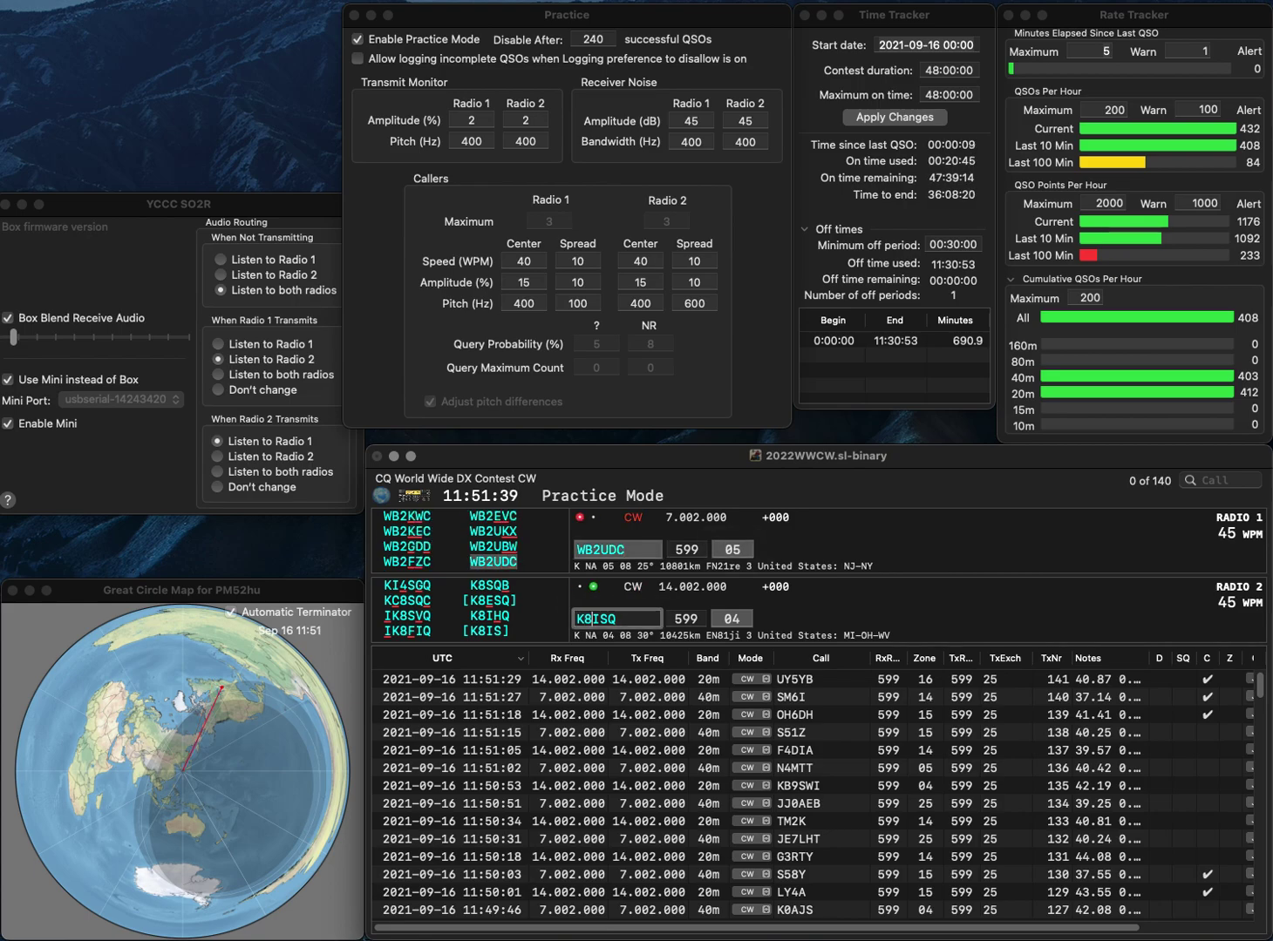
text(H)
key(Return)
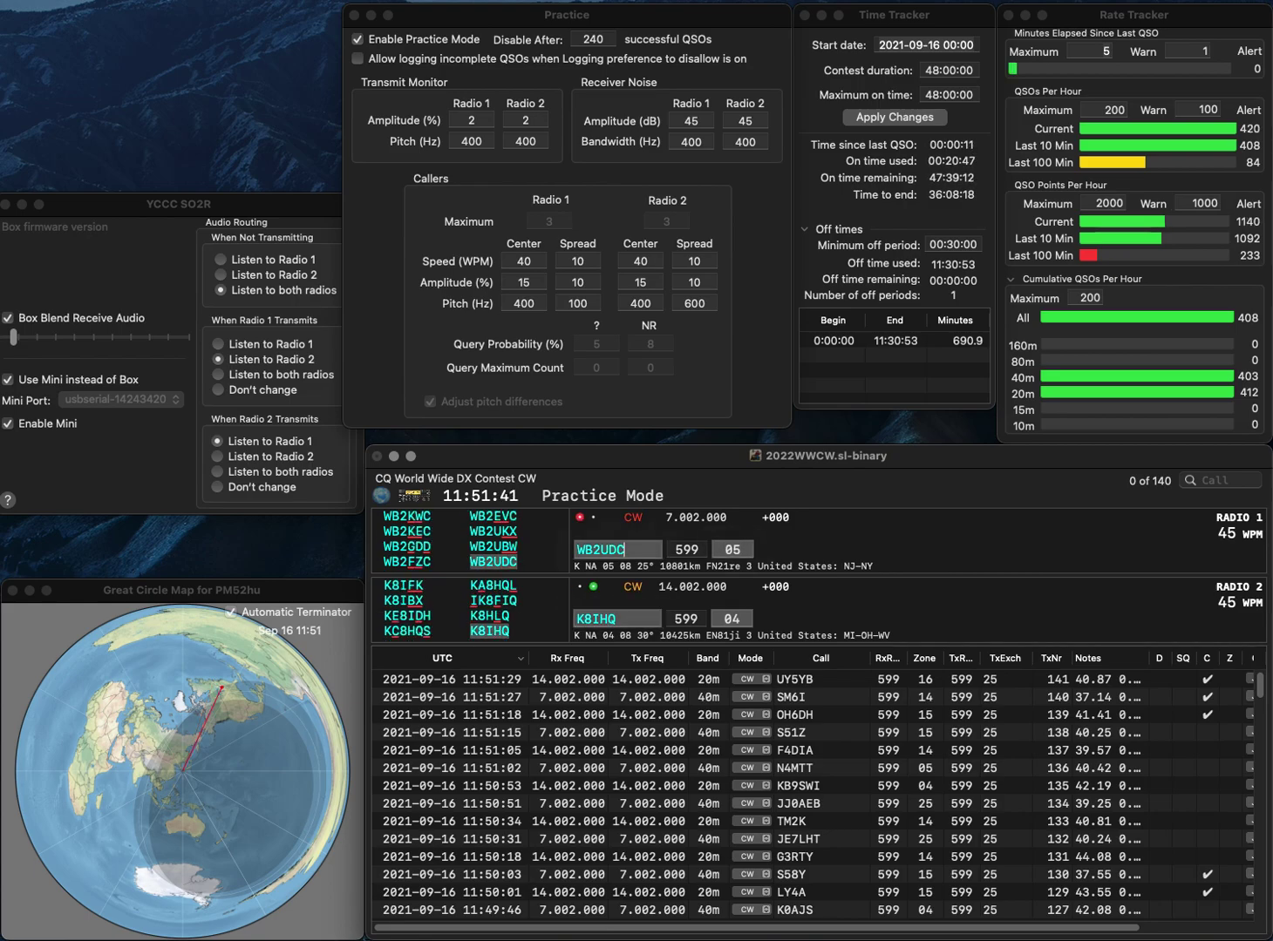
key(Tab)
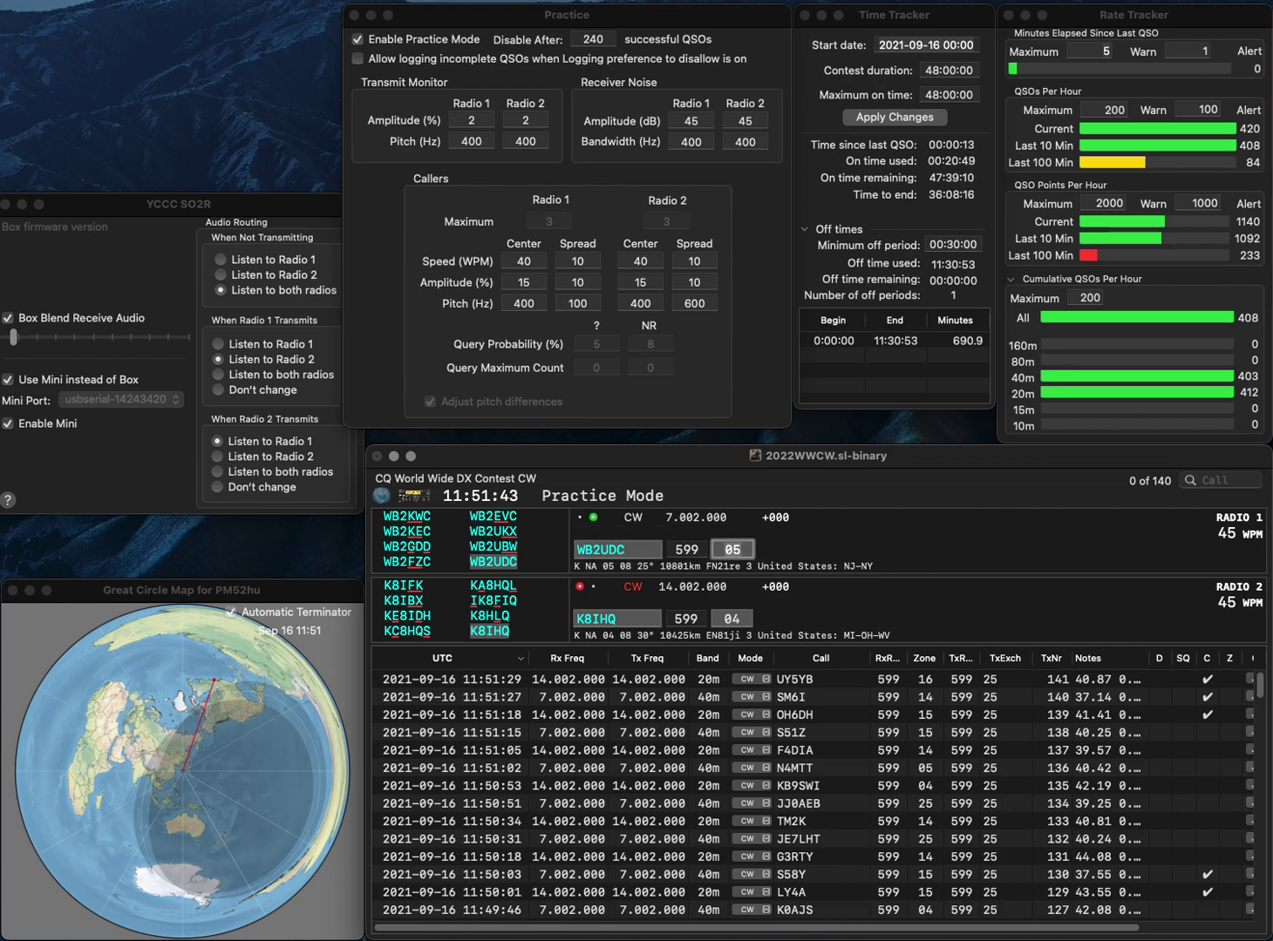
key(Return)
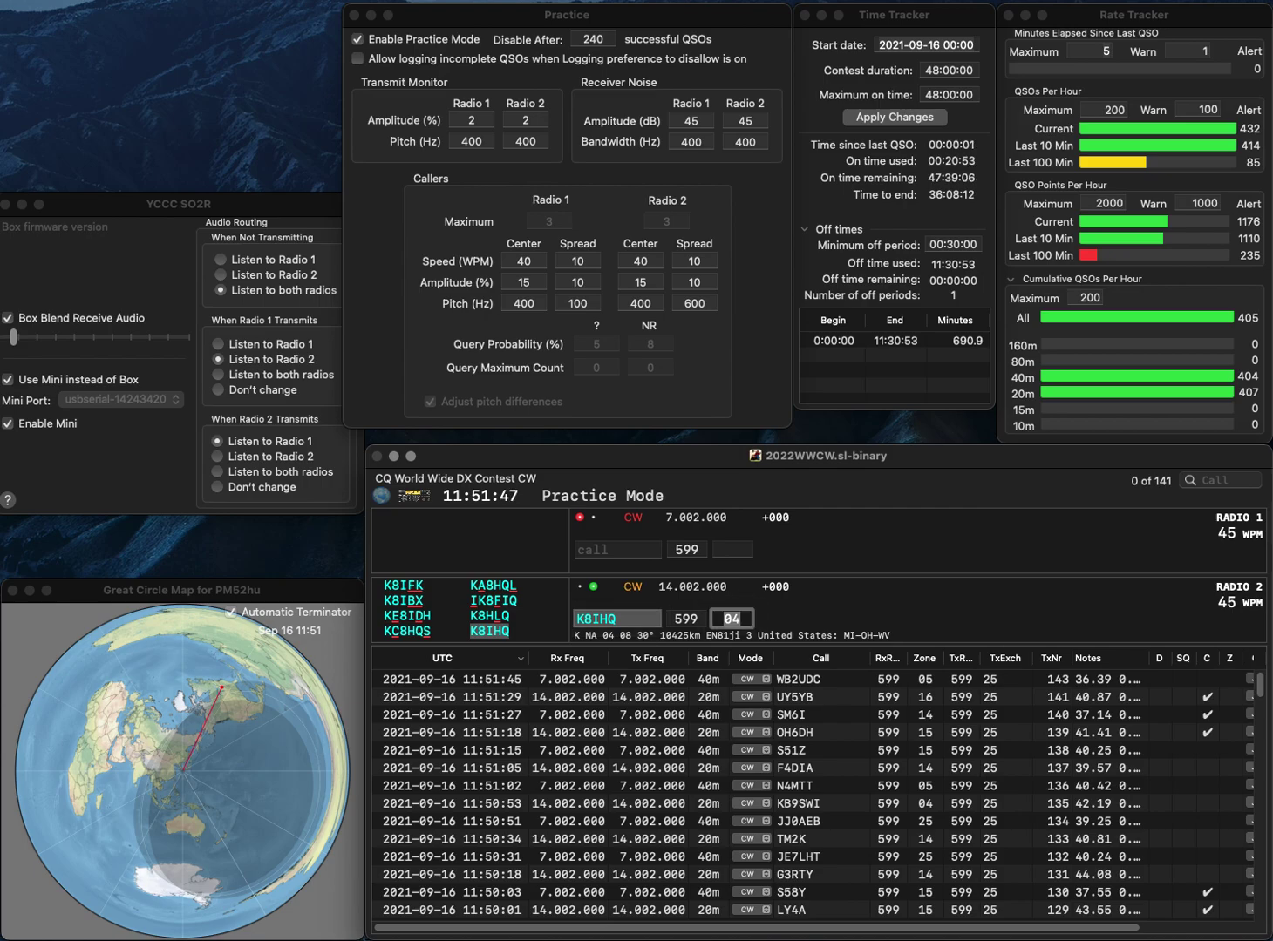
key(Return)
text(OH7STAYHOME)
key(Return)
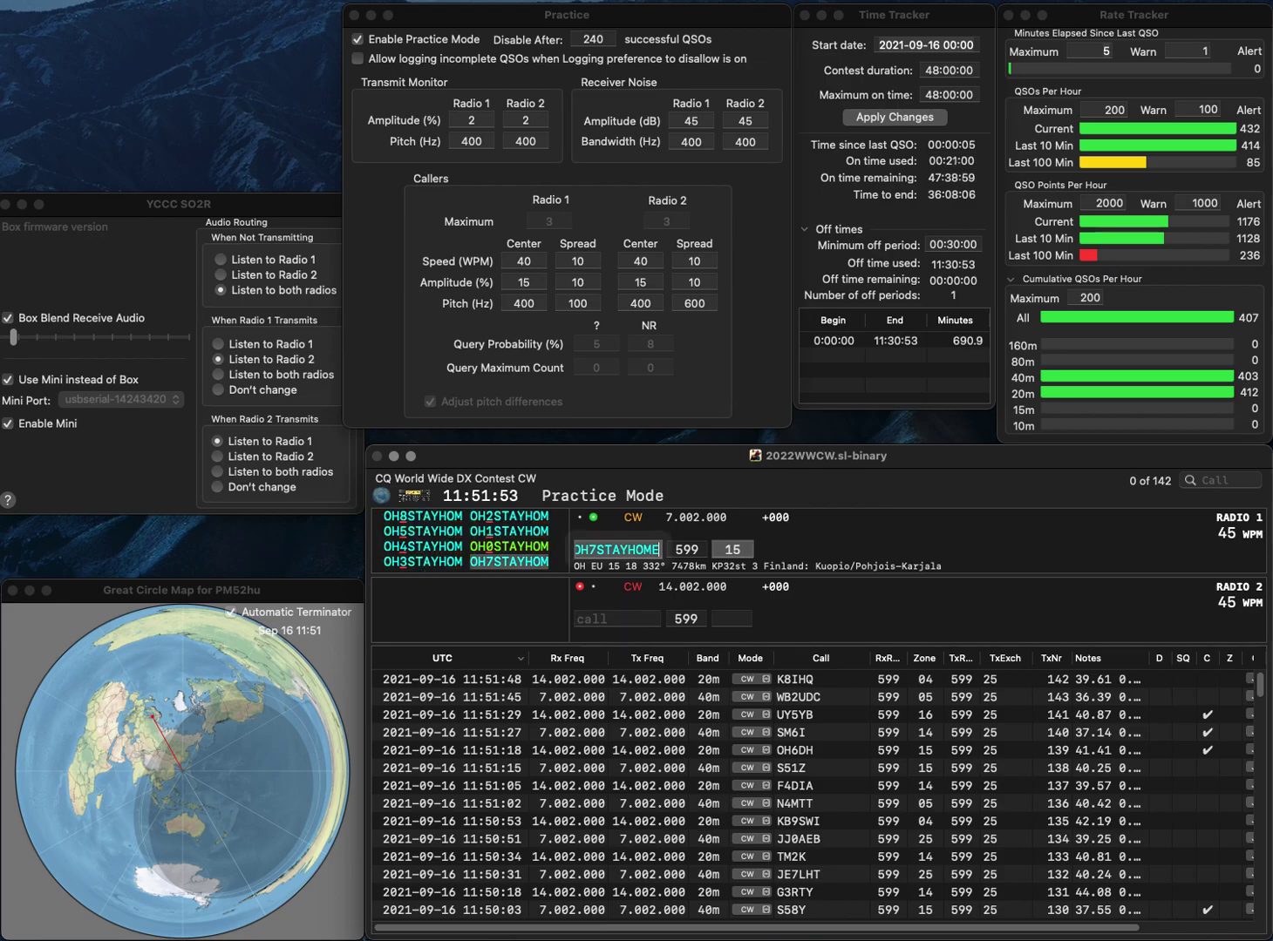
Enter the call DL0OO on Radio 2 and answer it, and log the OH7STAYHOME contact on Radio 1.
text(DL0OO)
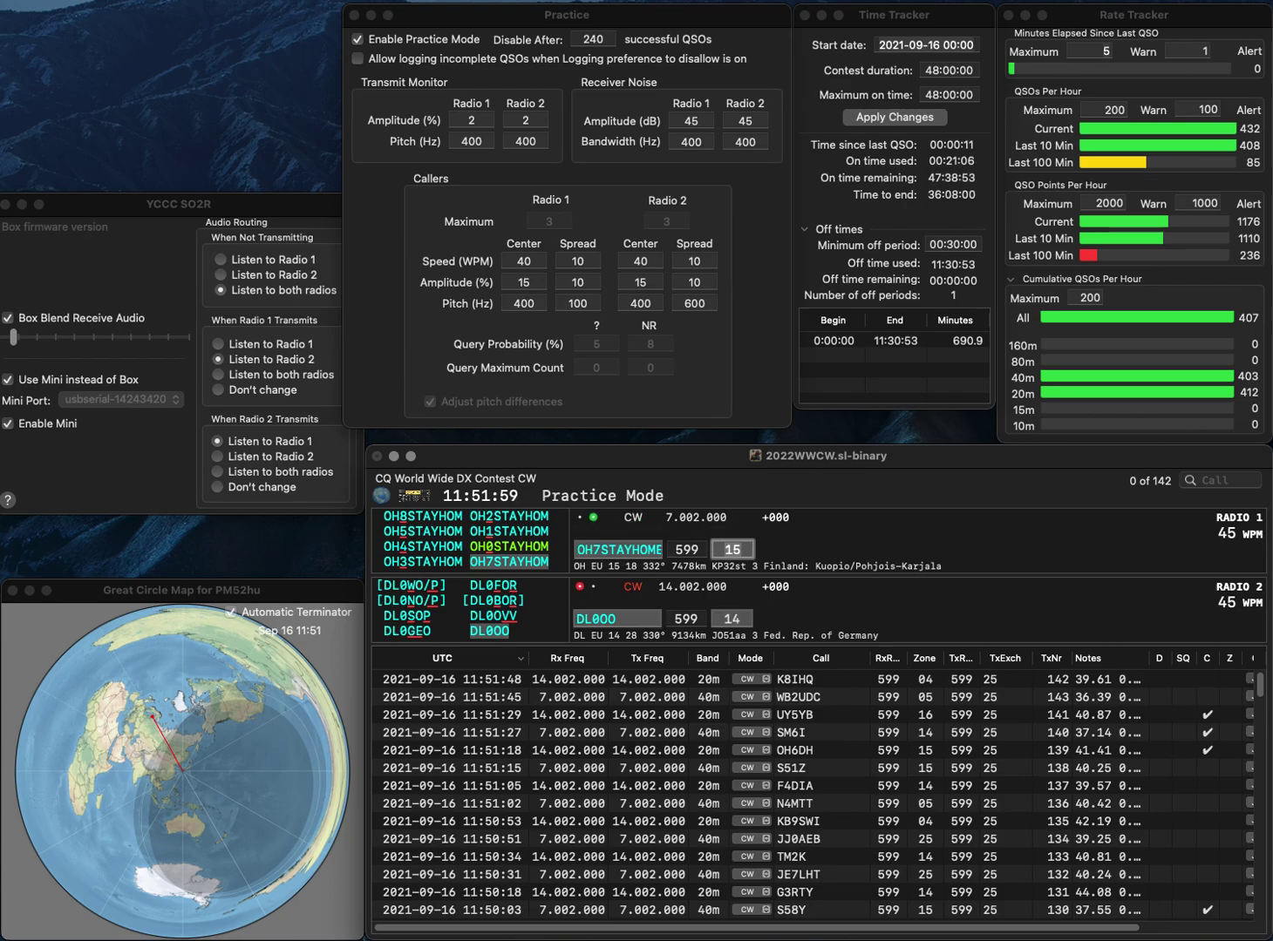
key(space)
key(space)
key(Return)
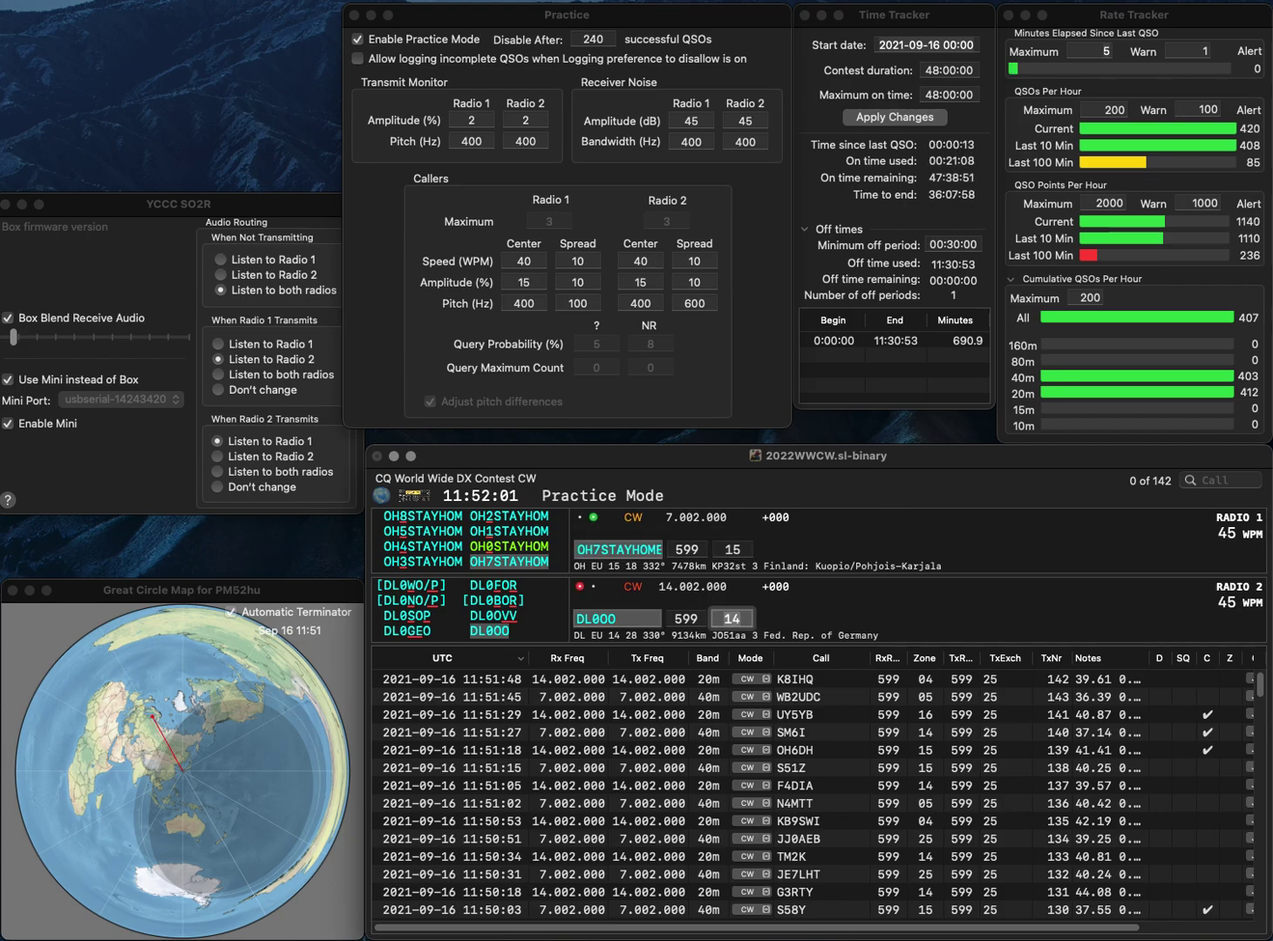
key(Return)
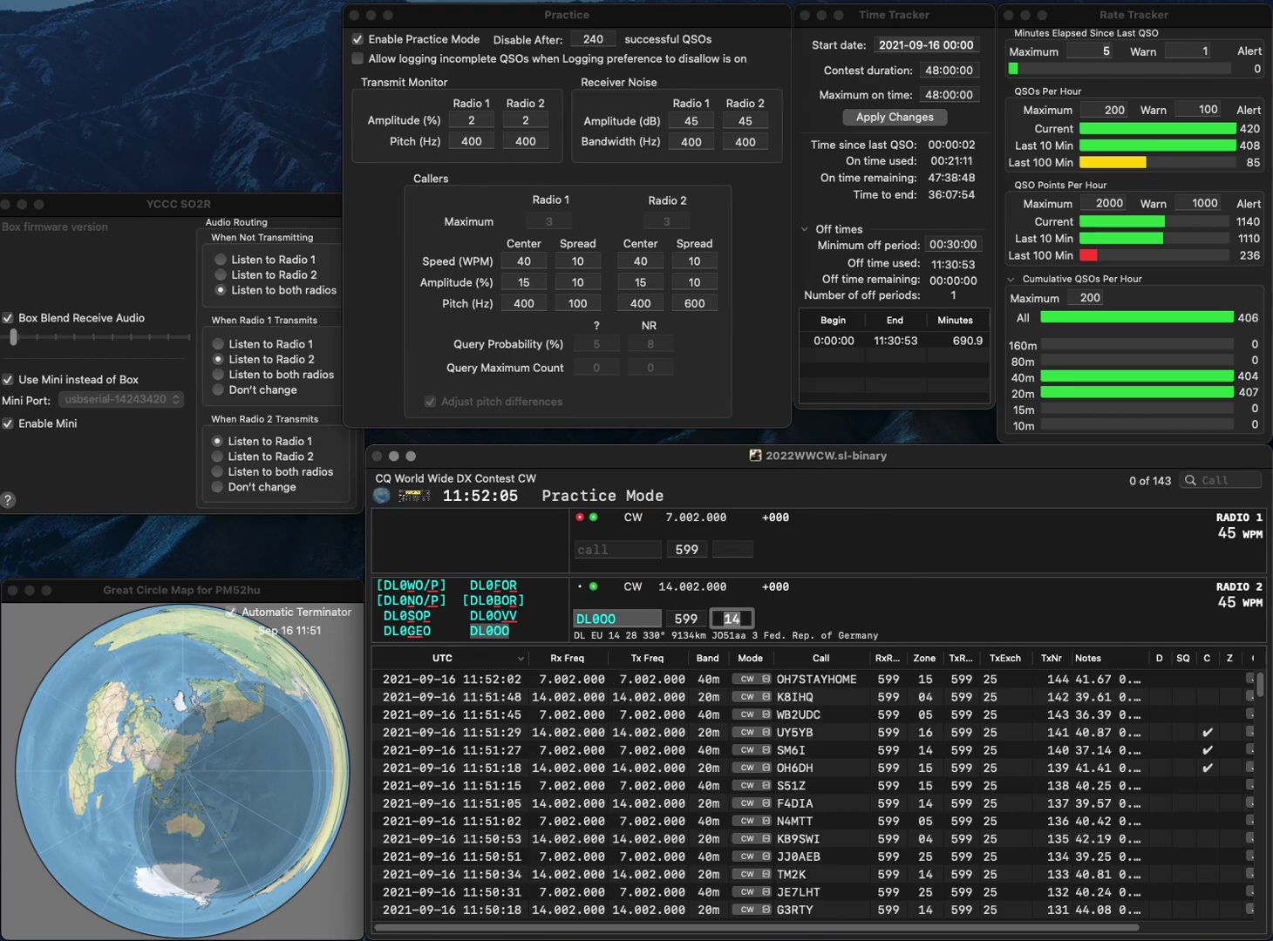
Log the DL0OO contact on Radio 2 and send the partial call PA on Radio 1.
key(Return)
text(WA)
key(BackSpace)
key(BackSpace)
text(R)
key(BackSpace)
text(PA)
key(Return)
text(D)
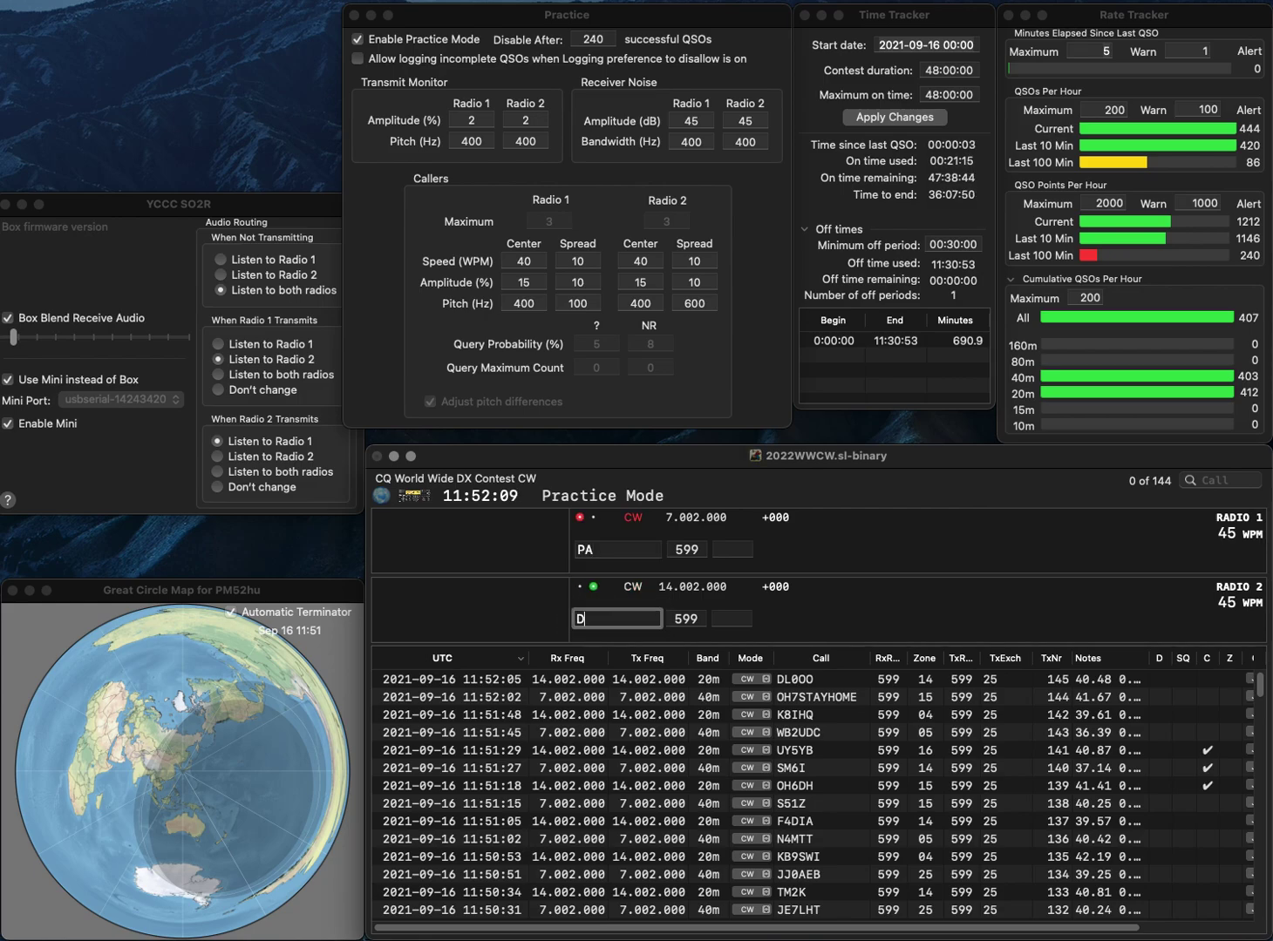
text(EZC)
key(Return)
text(4ARI)
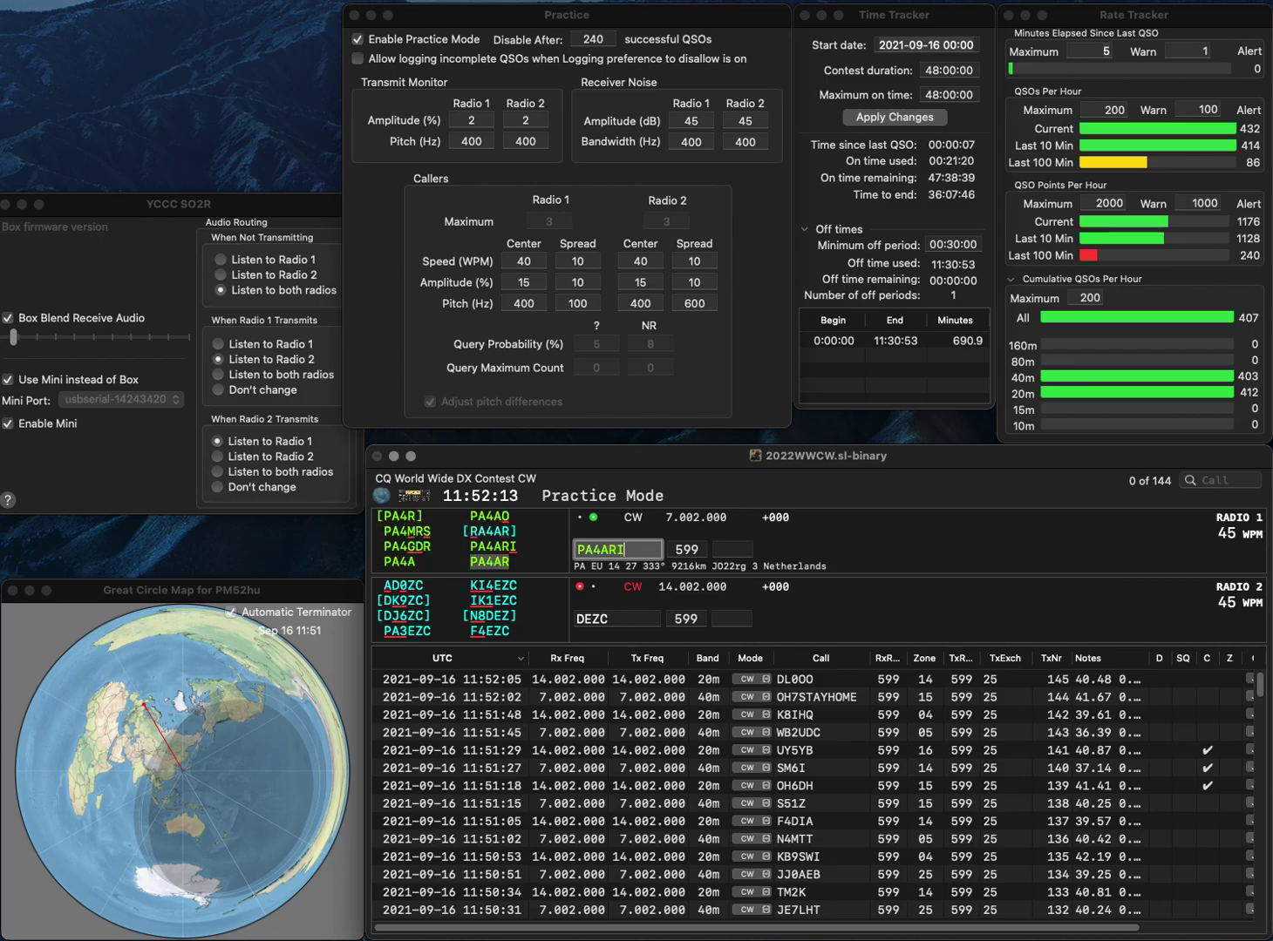
key(Tab)
key(Return)
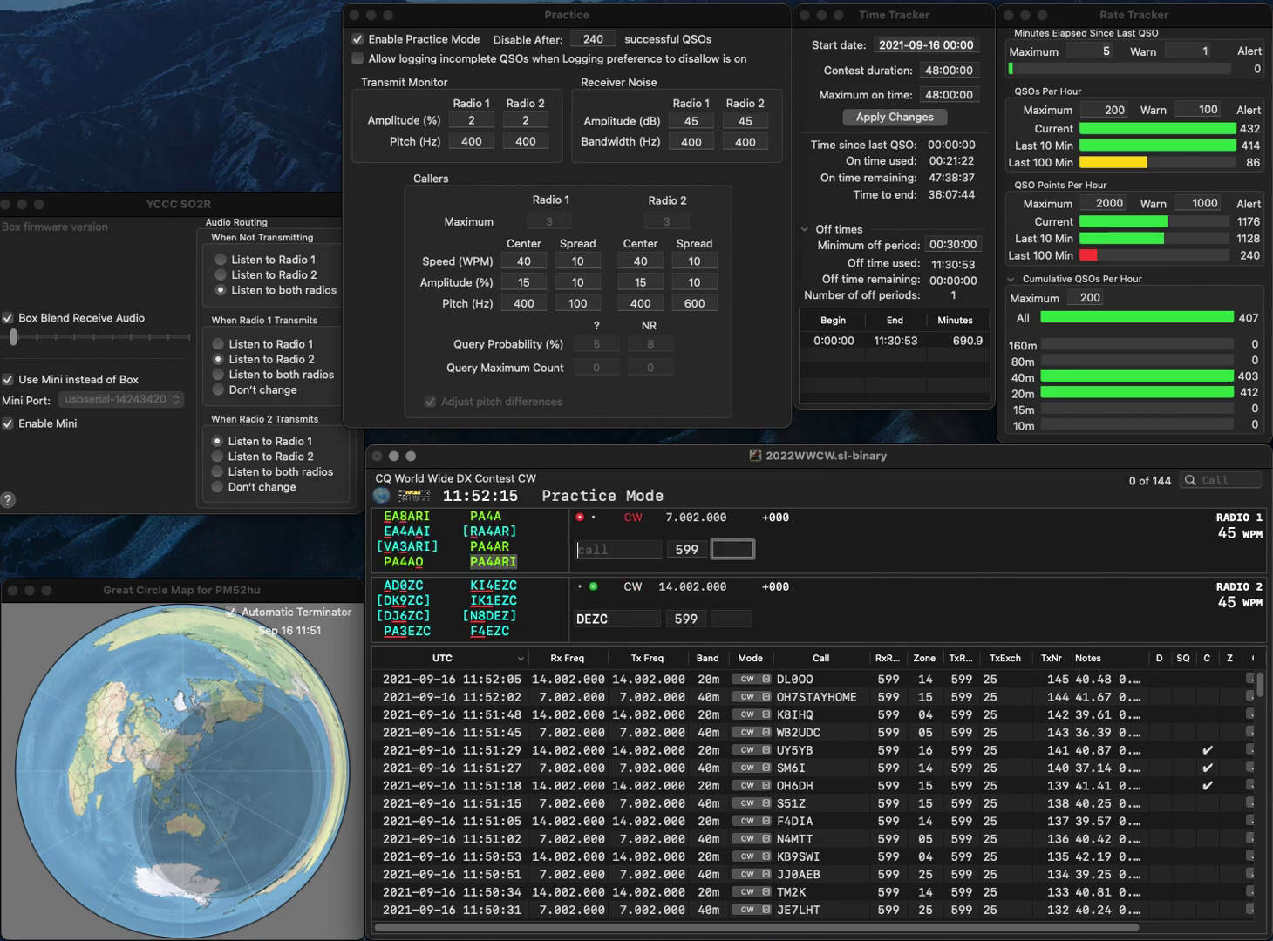
key(Delete)
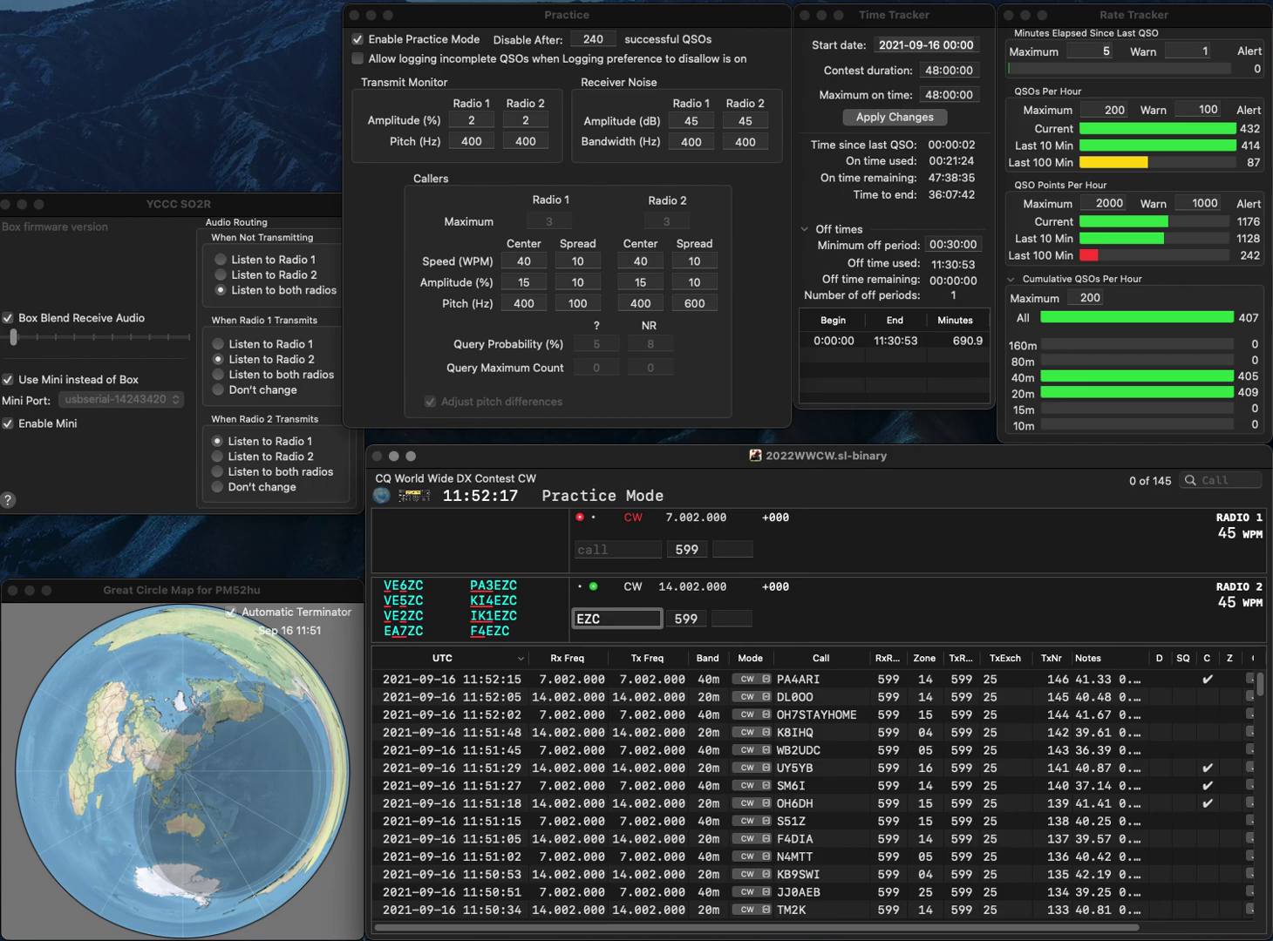
text(KI4)
key(Return)
text(W)
key(BackSpace)
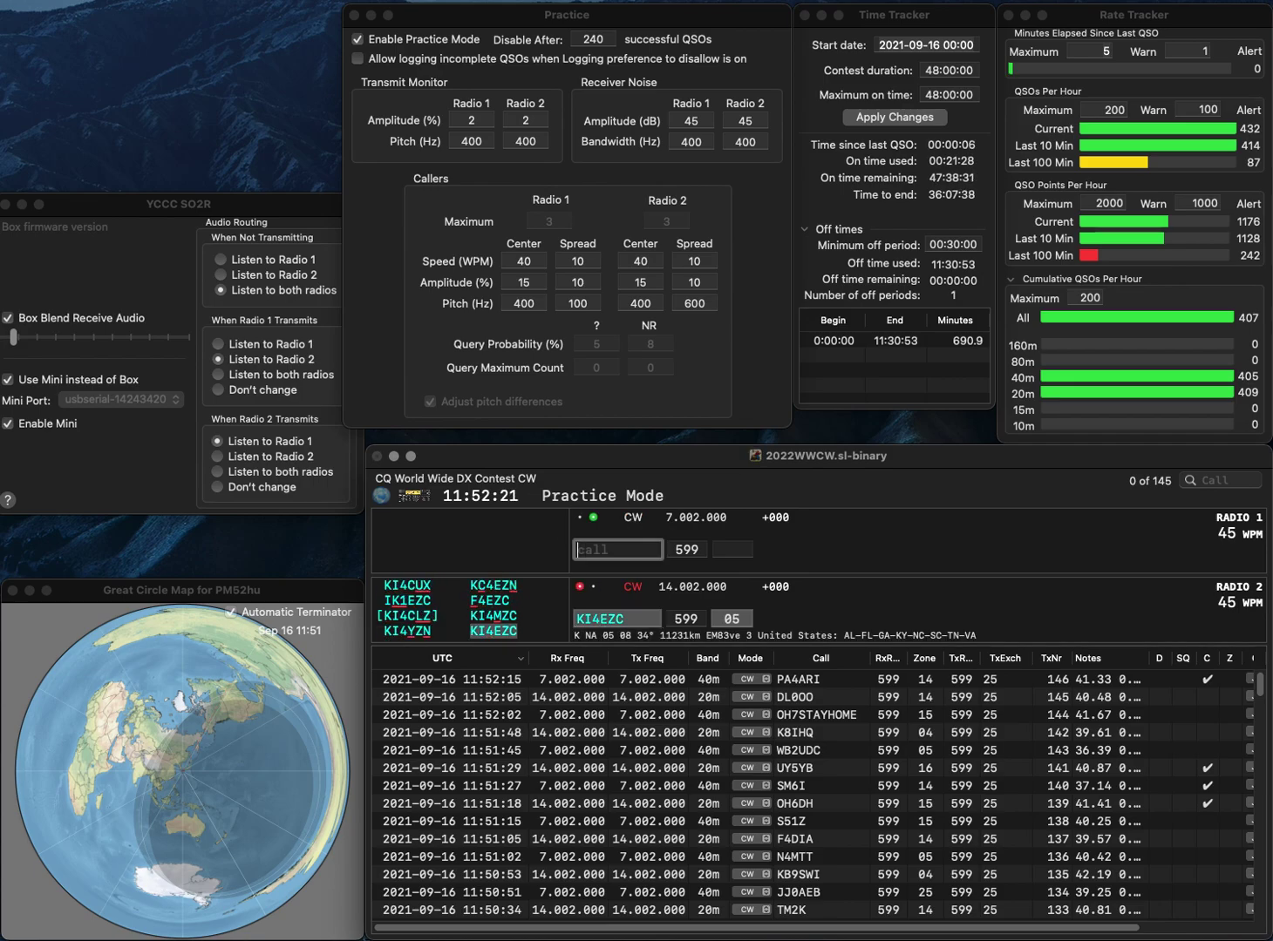
text(GMA)
key(Return)
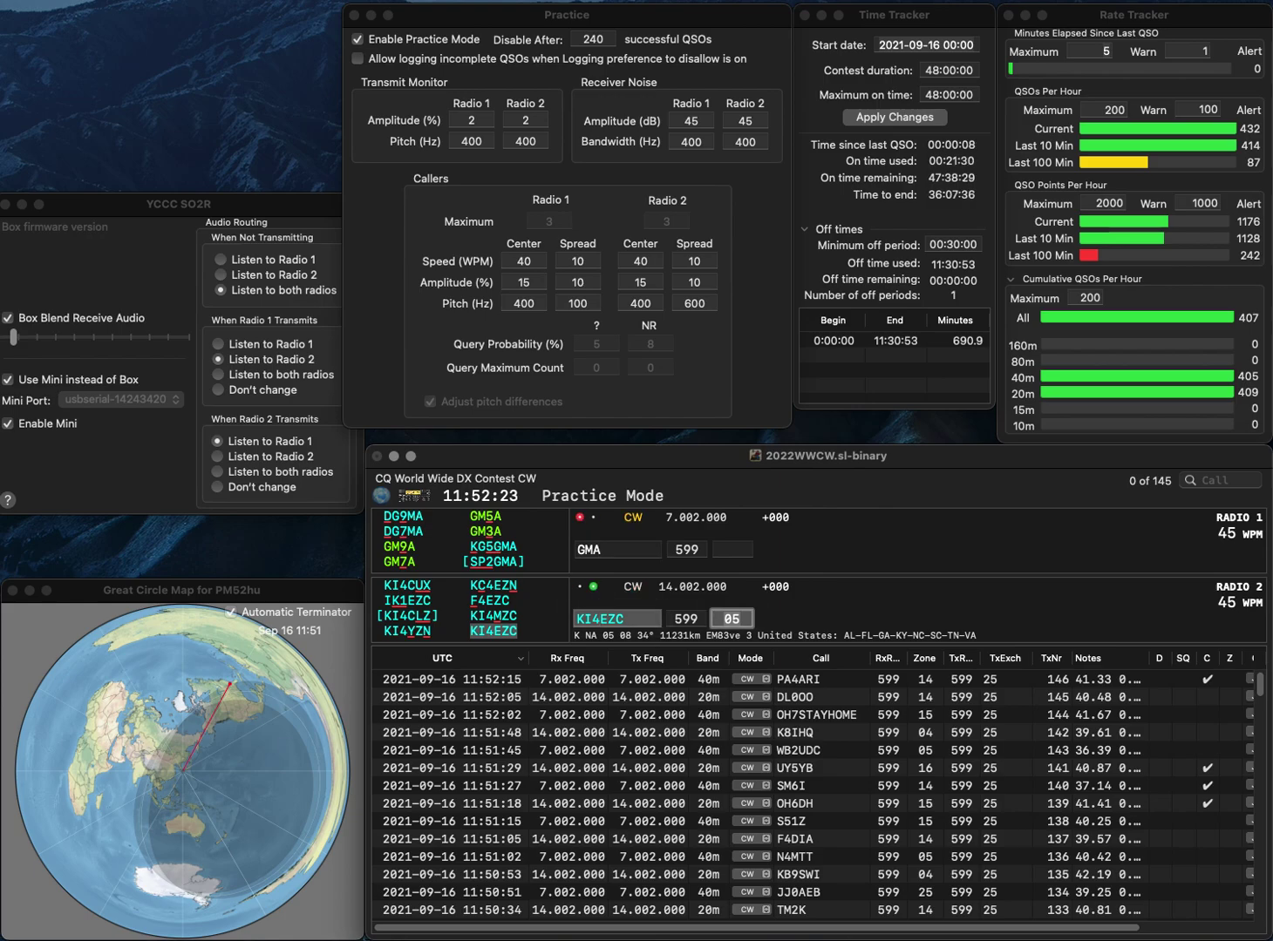
key(Return)
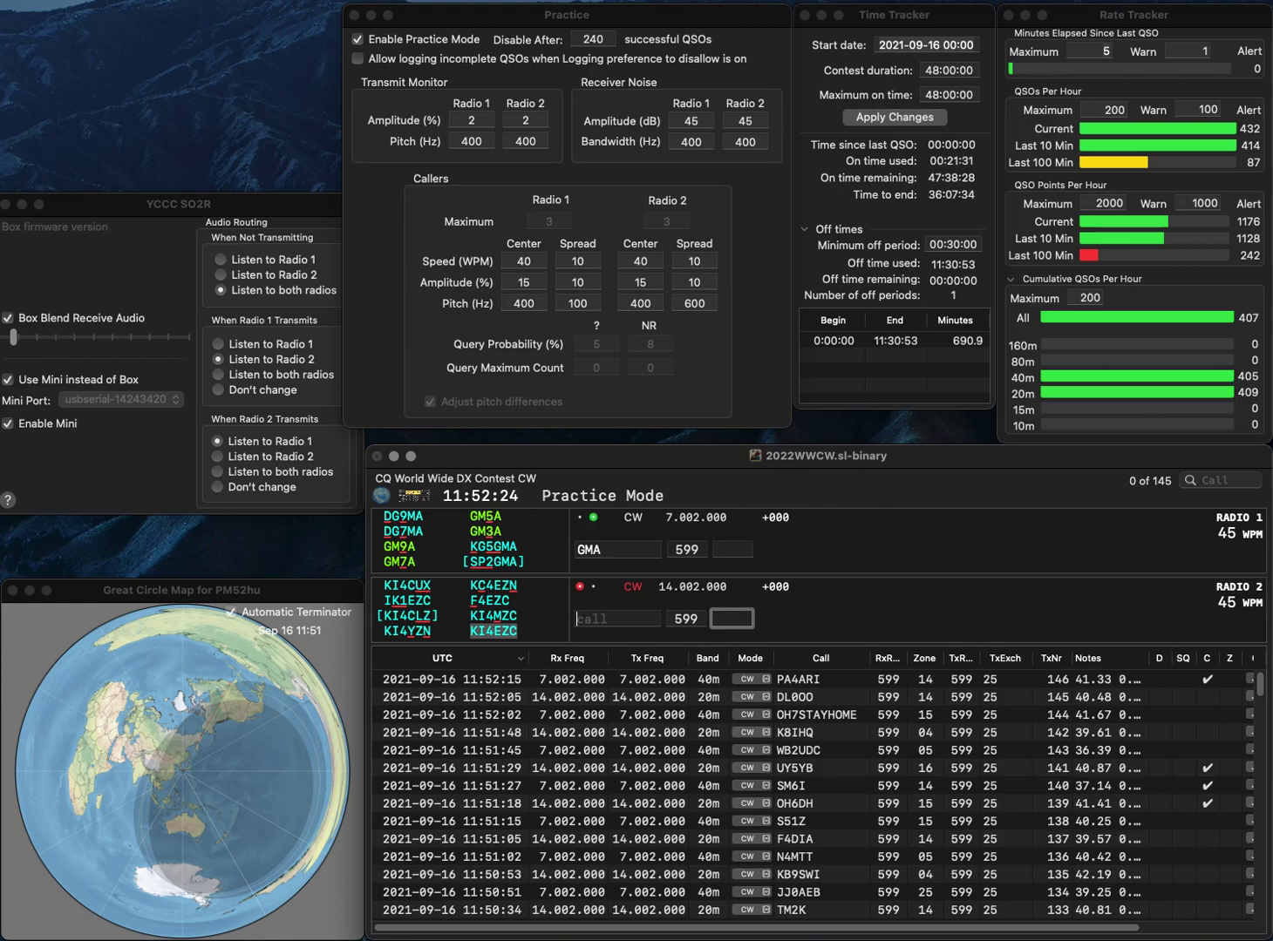
Correct the Radio 1 call to DG9MA and answer it, and send the partial call PTB on Radio 2.
text(DG9)
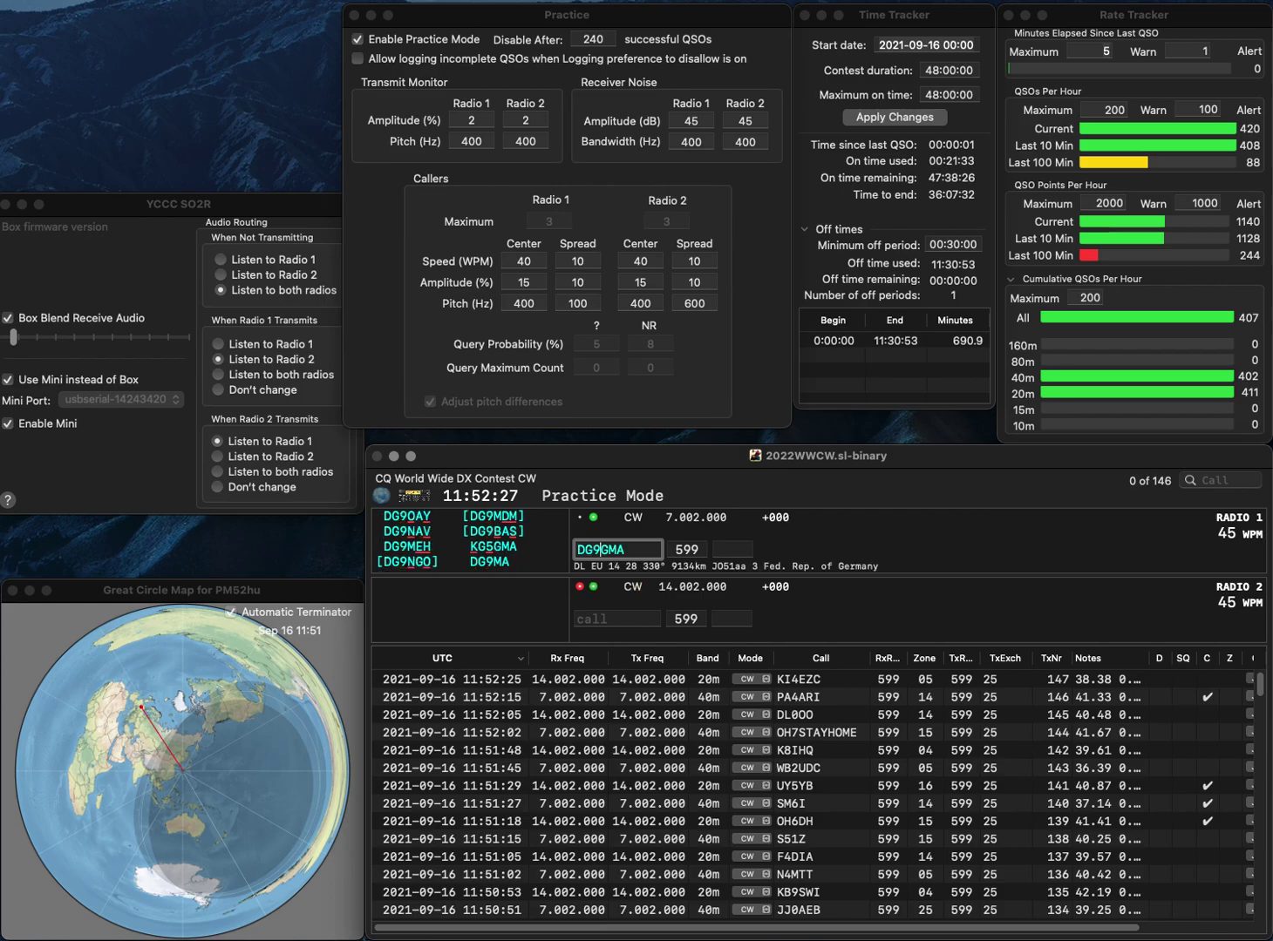
key(Return)
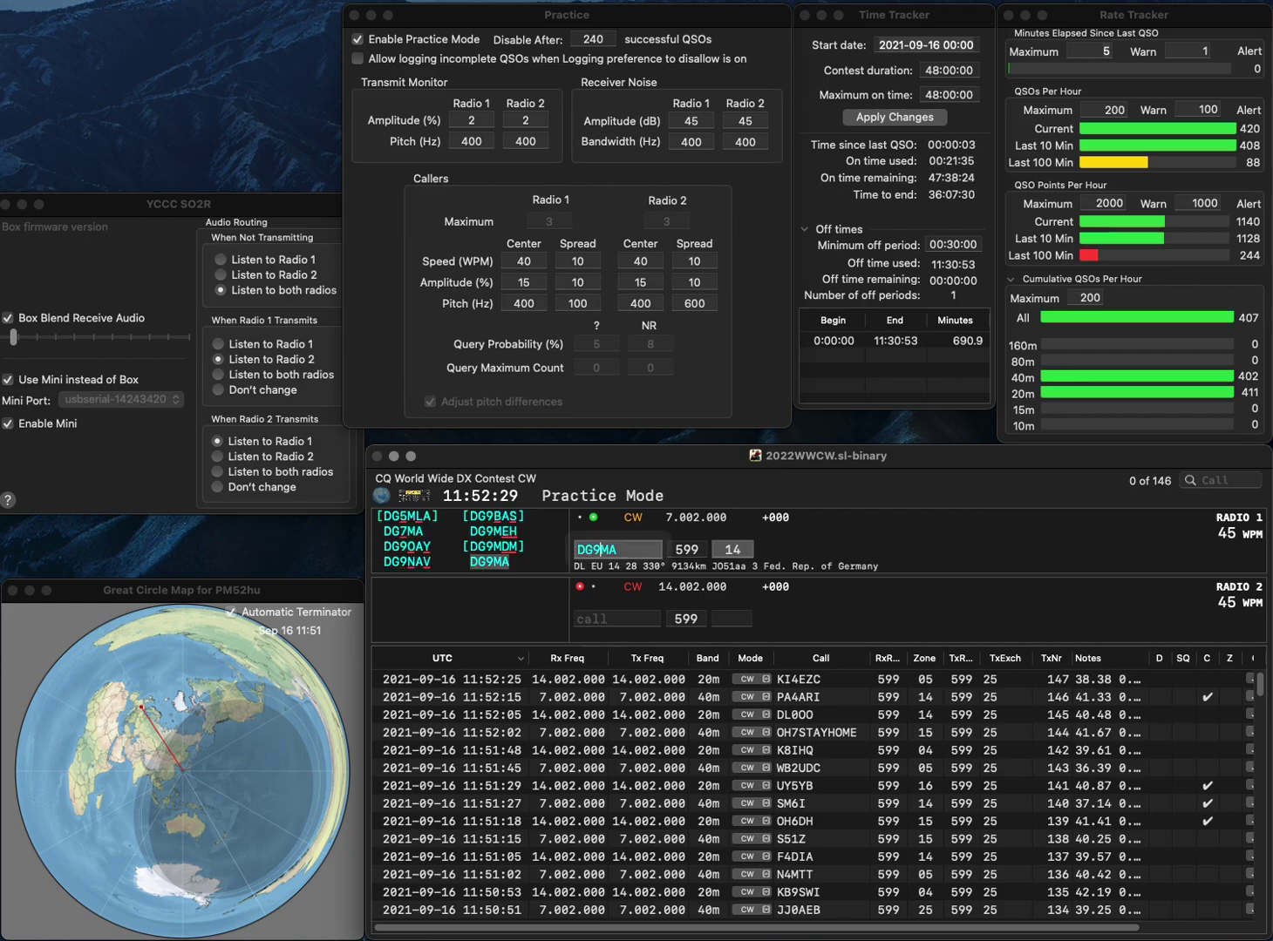
text(PTB)
key(Return)
key(Return)
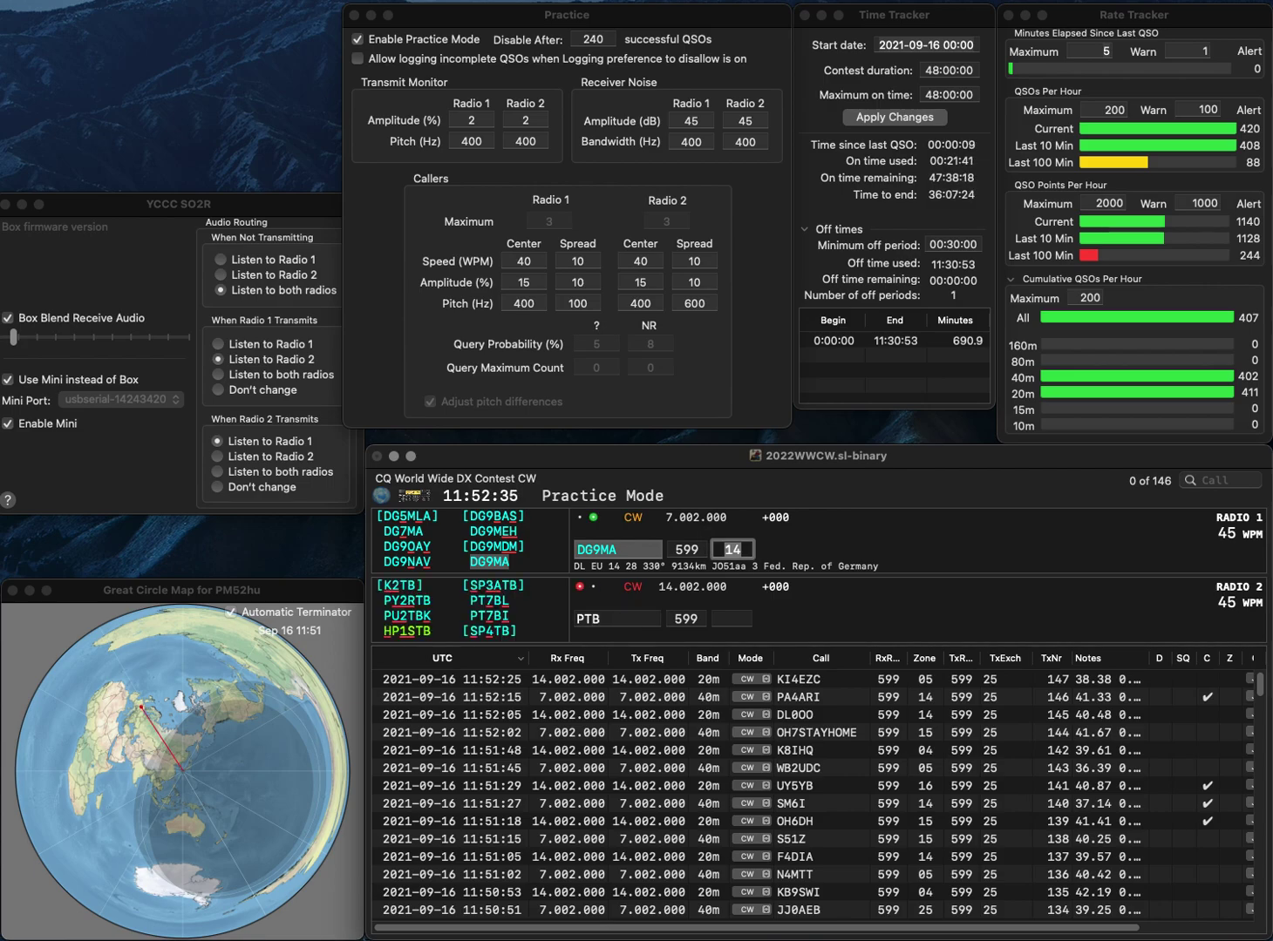
key(Left)
key(Left)
key(BackSpace)
text(R)
key(Right)
text(3)
key(Return)
text(WT7TT)
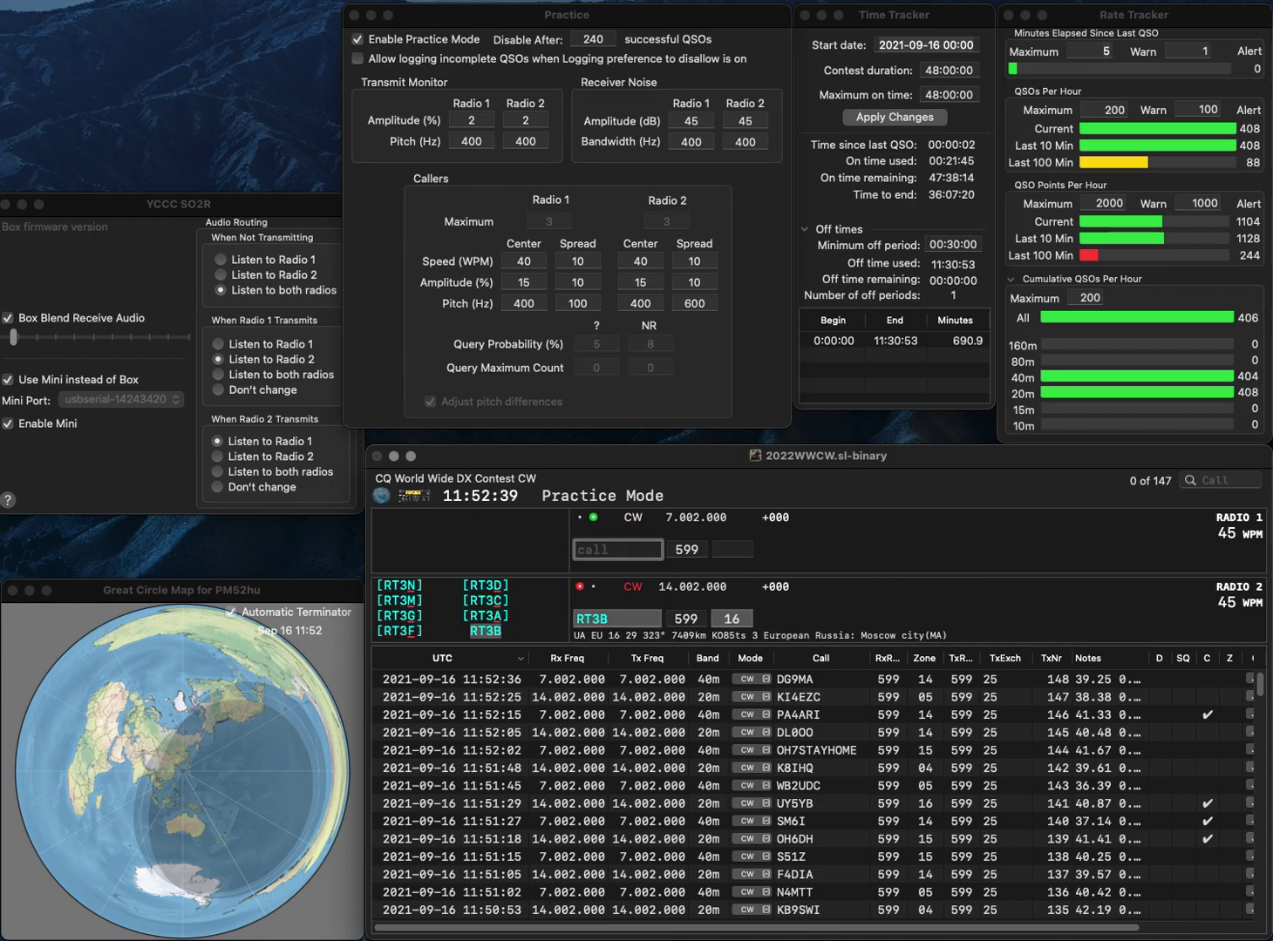
key(Return)
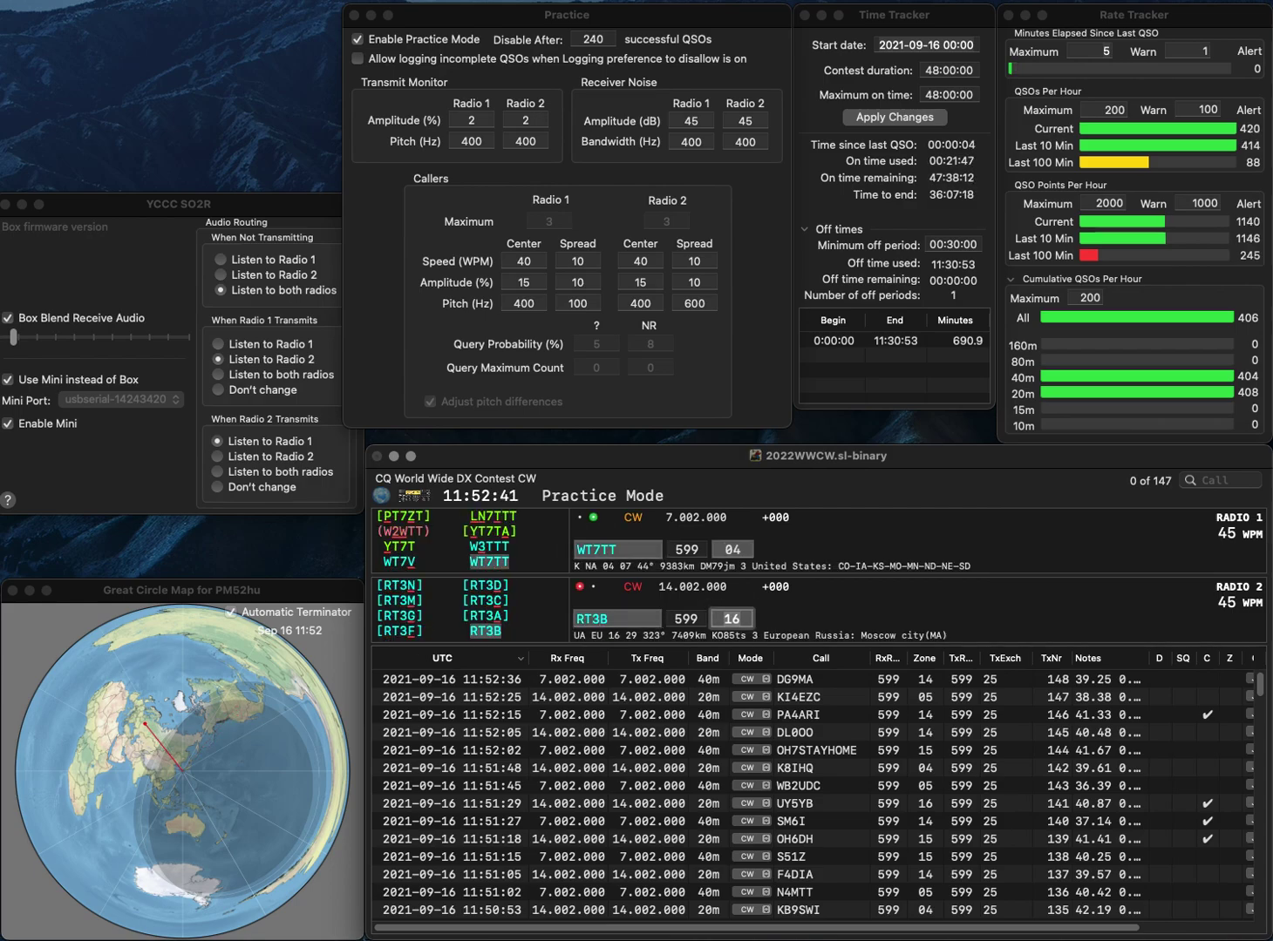
key(Return)
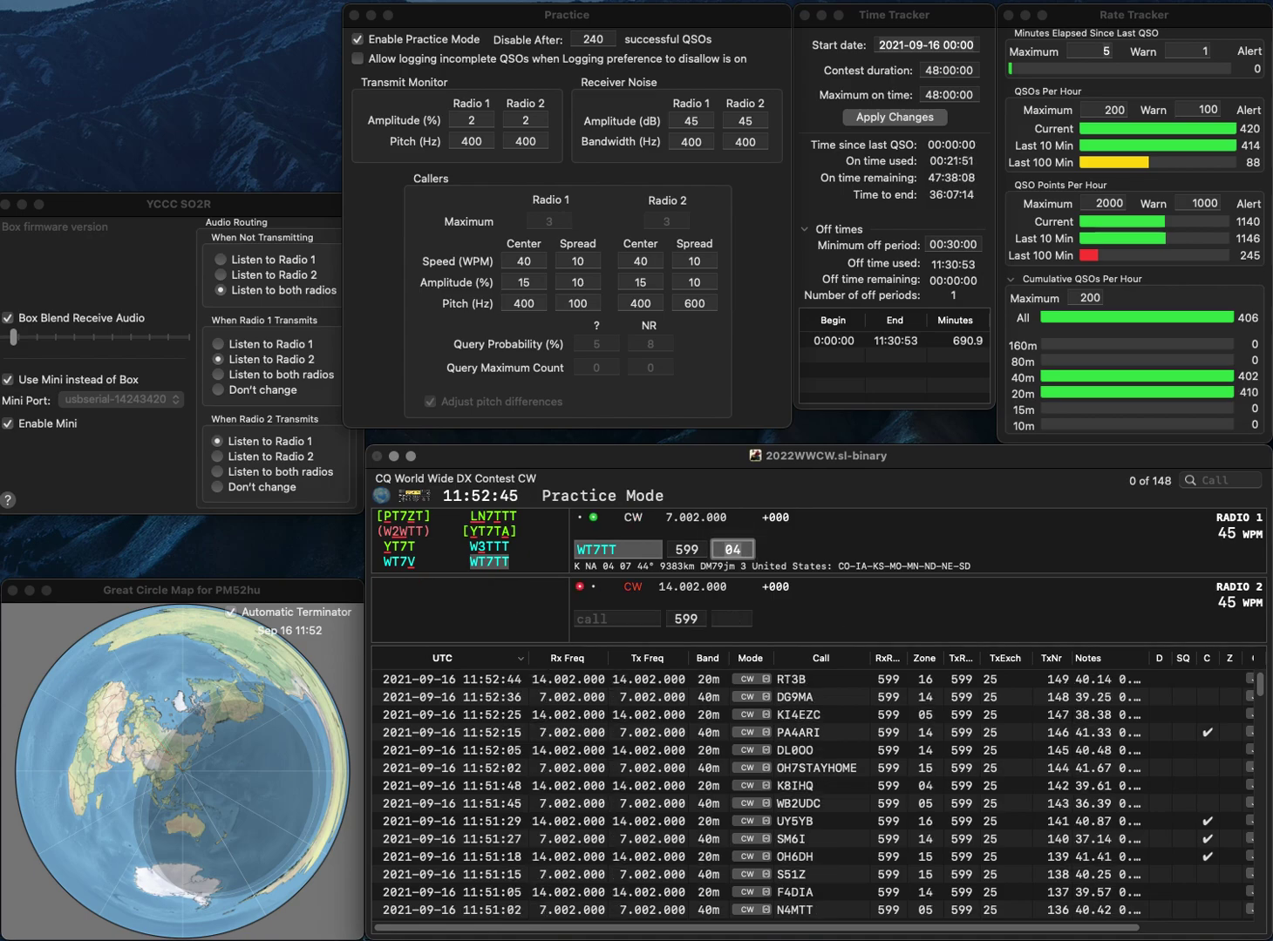
key(Return)
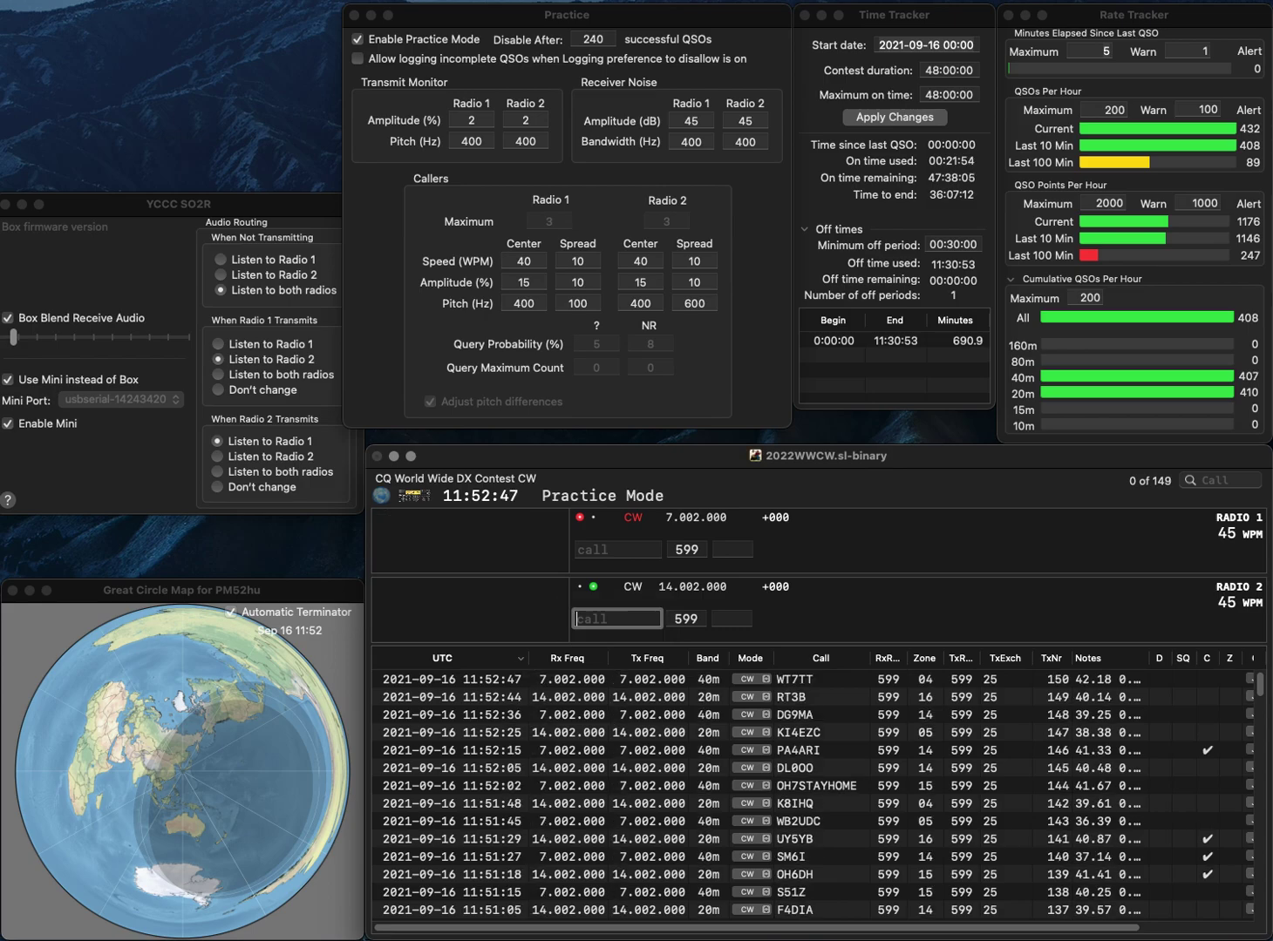
Enter and answer W4YN on Radio 2 and PP2CS on Radio 1, and log both contacts.
text(W4YN)
key(Return)
text(2CS)
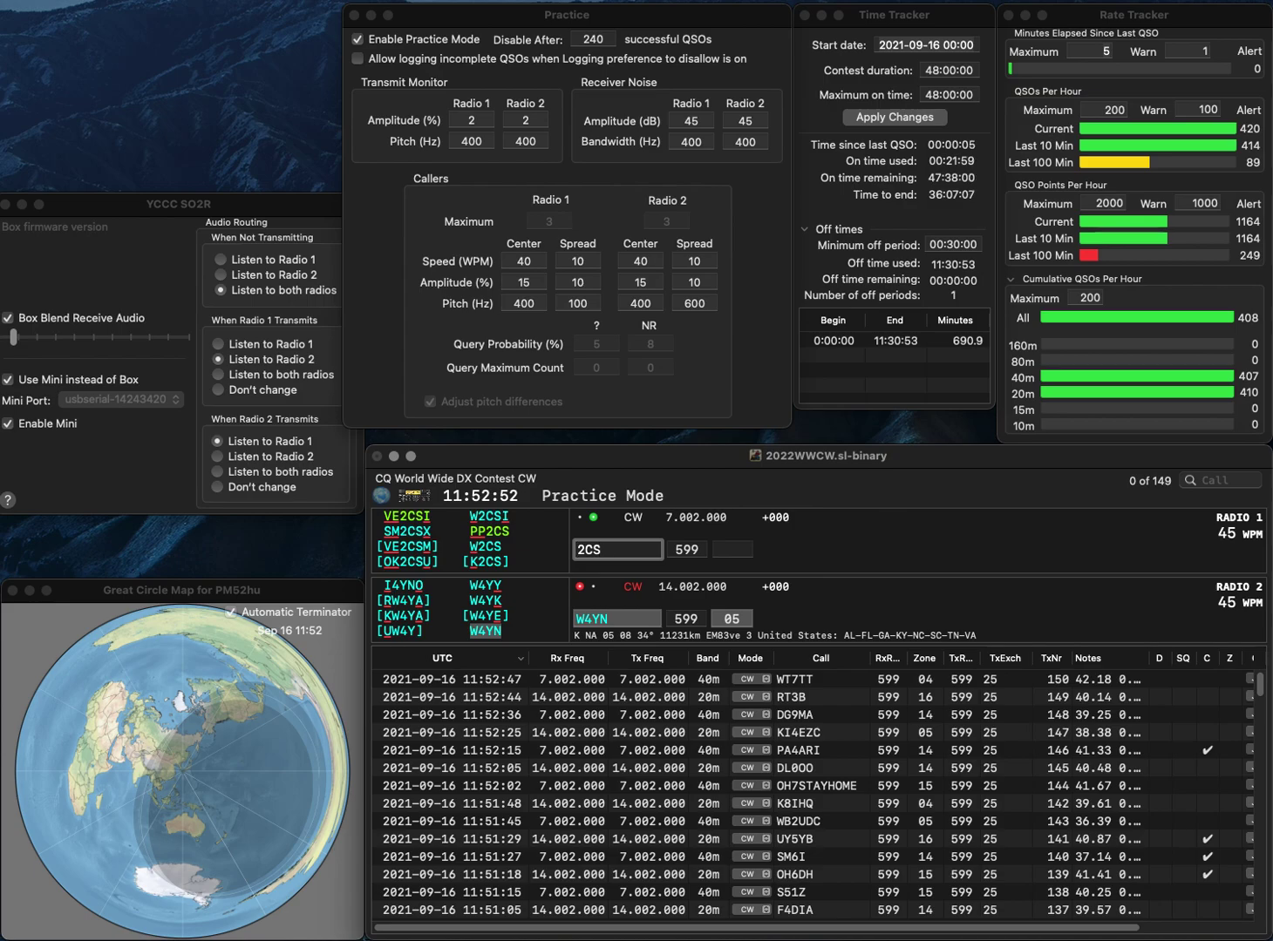
key(Home)
text(PP)
key(Return)
click(593, 549)
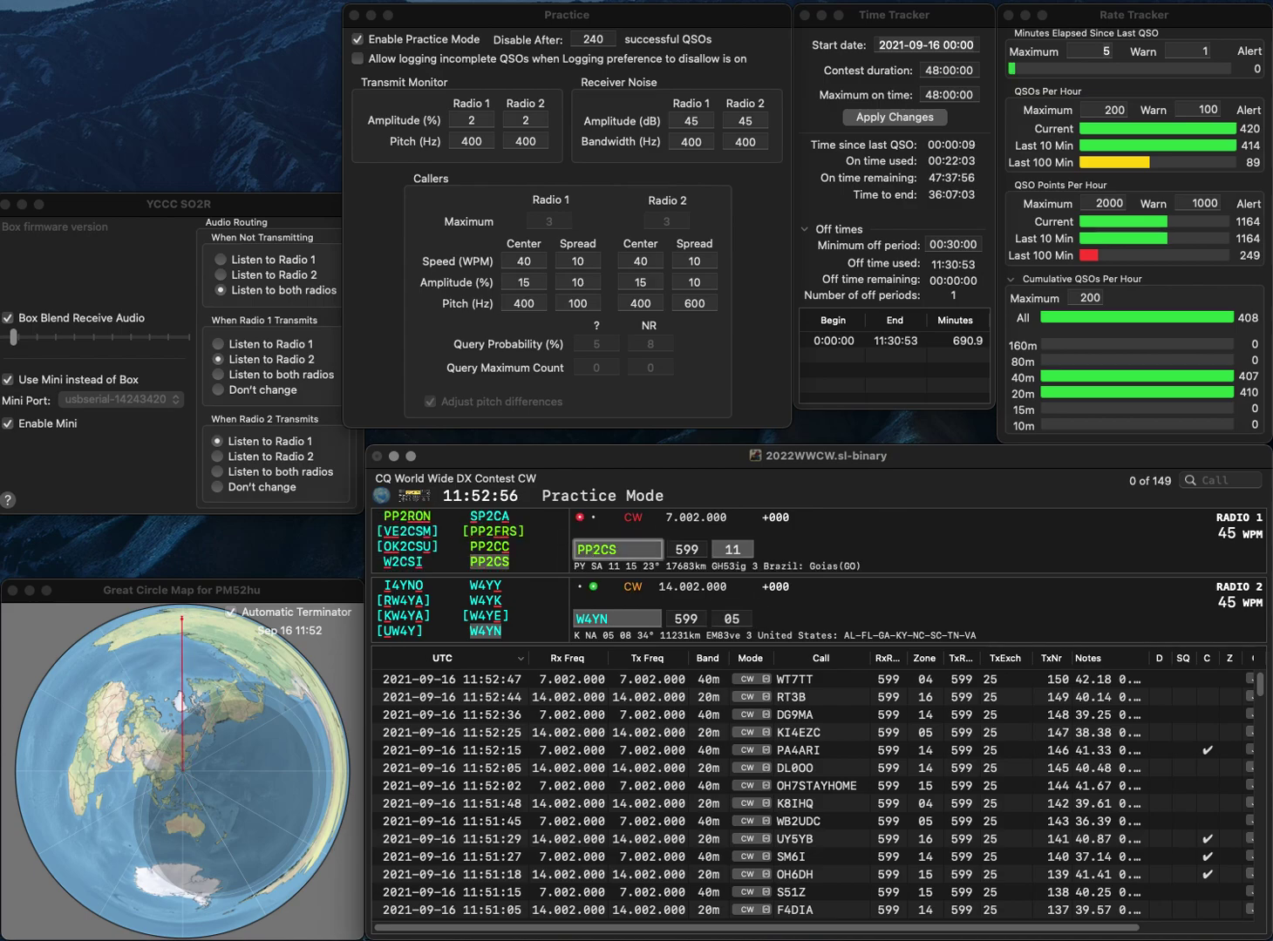
key(Tab)
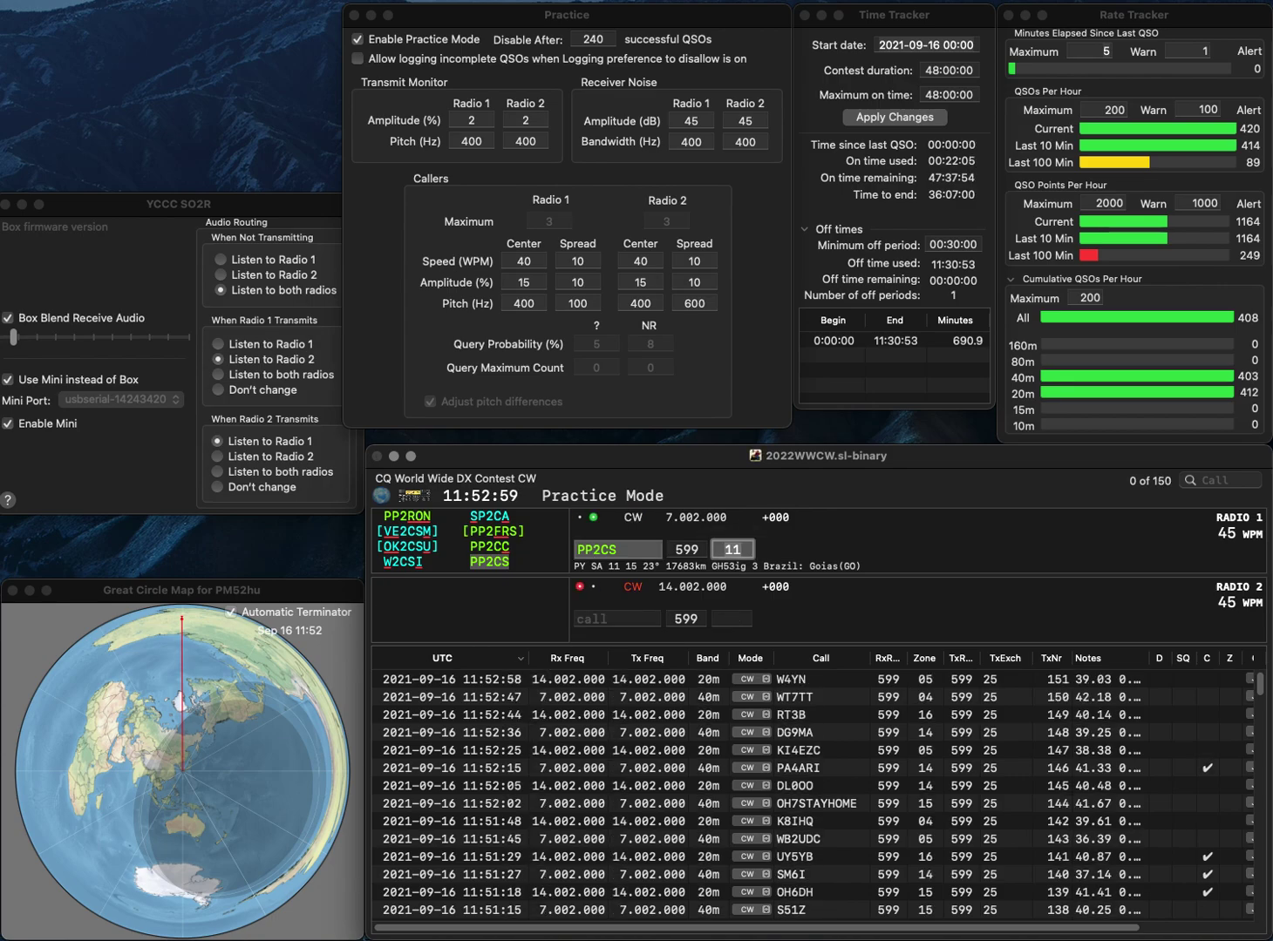
key(Return)
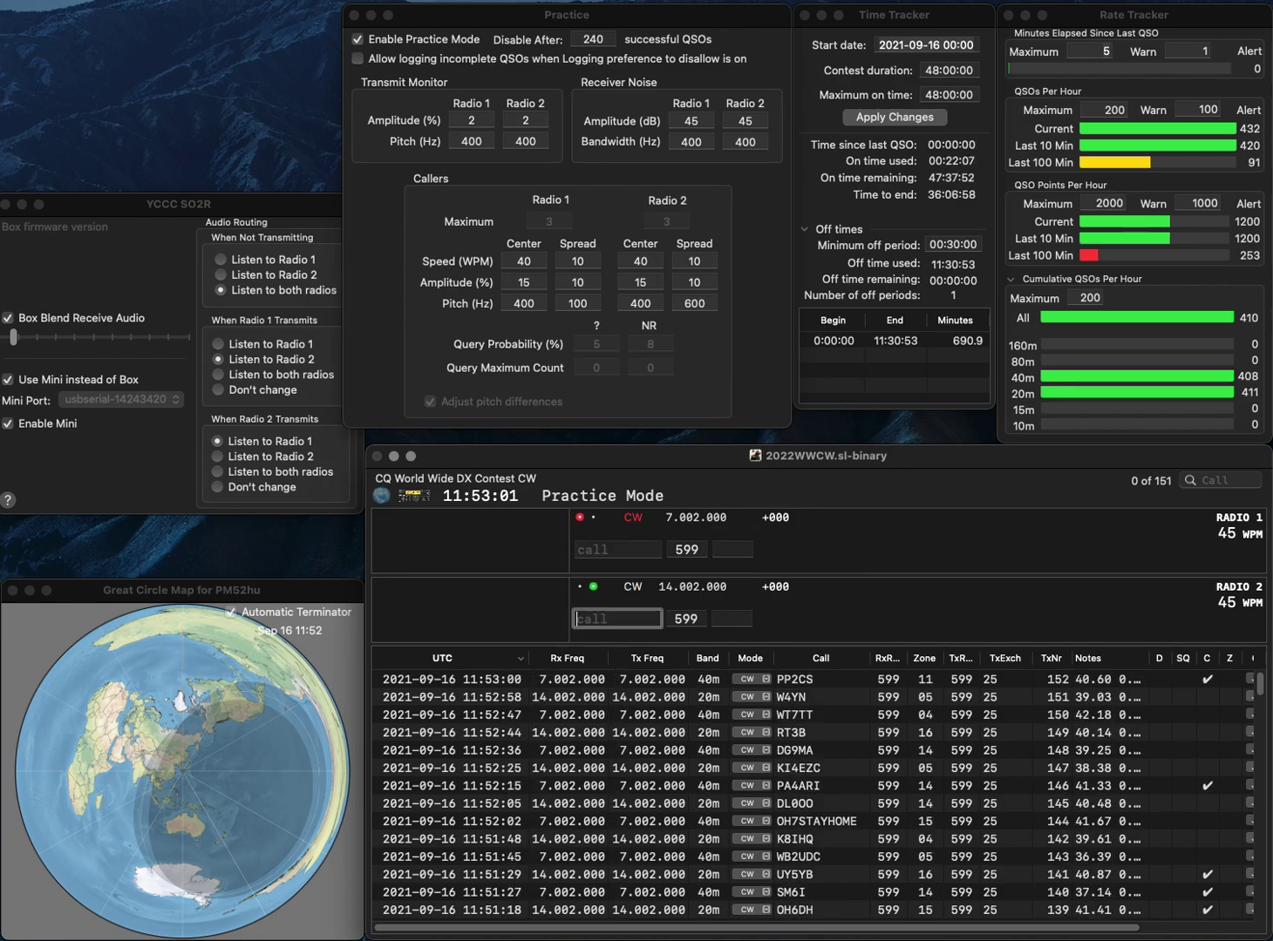
Enter and answer DL2ZA on Radio 2 and CE2SCZ on Radio 1, and log both contacts.
text(DL2ZA)
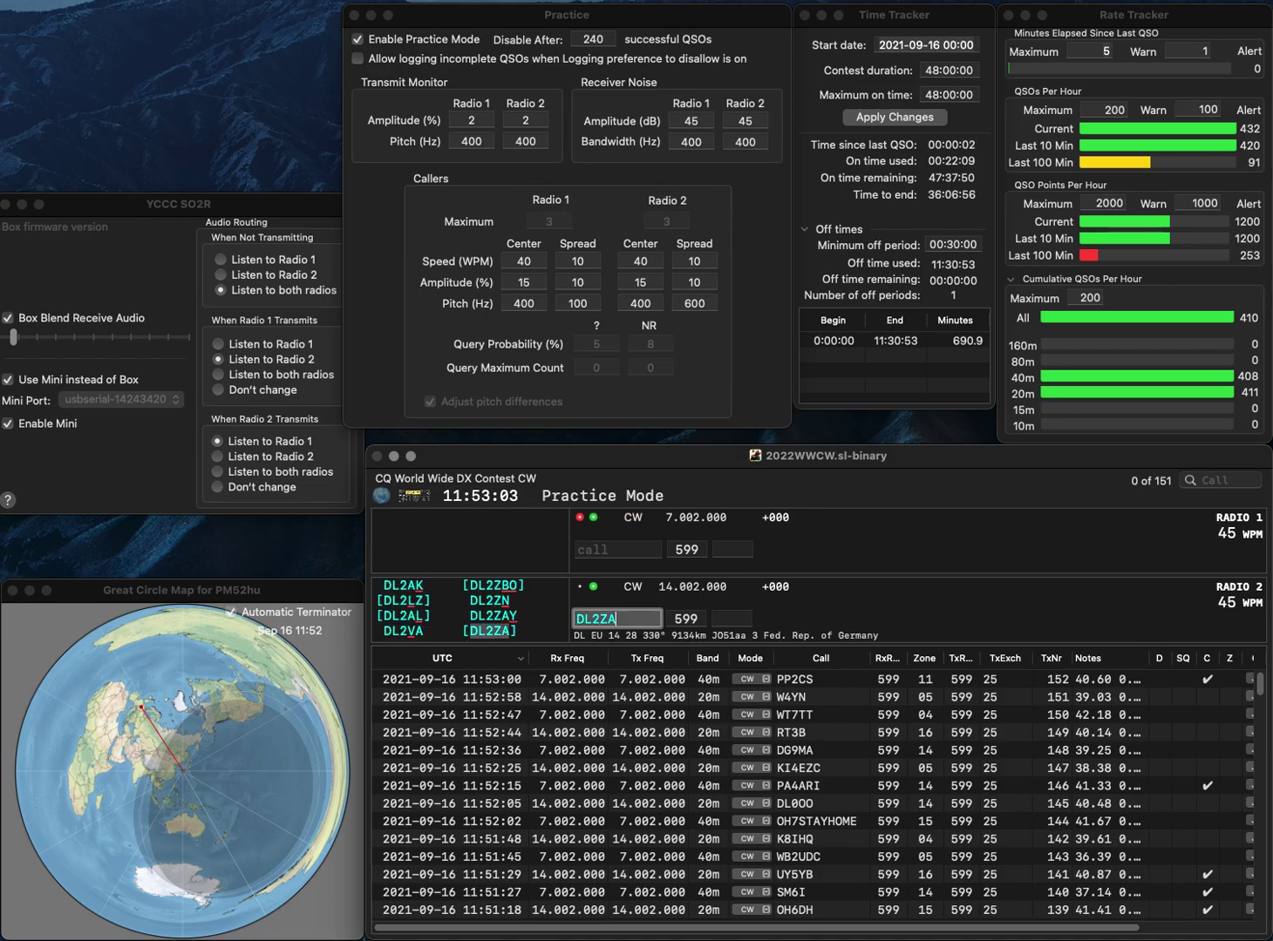
key(Return)
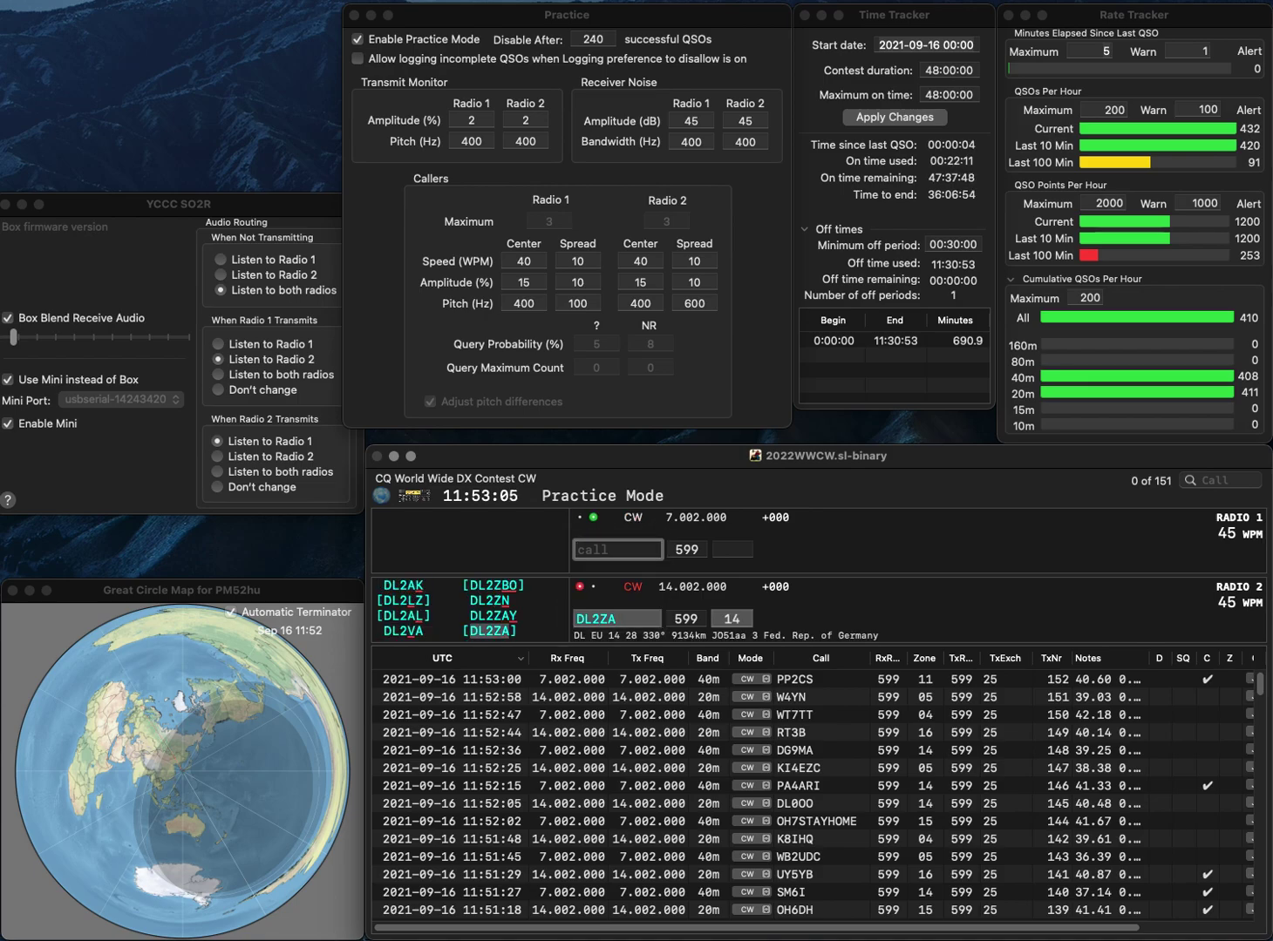
text(CE2ICZ)
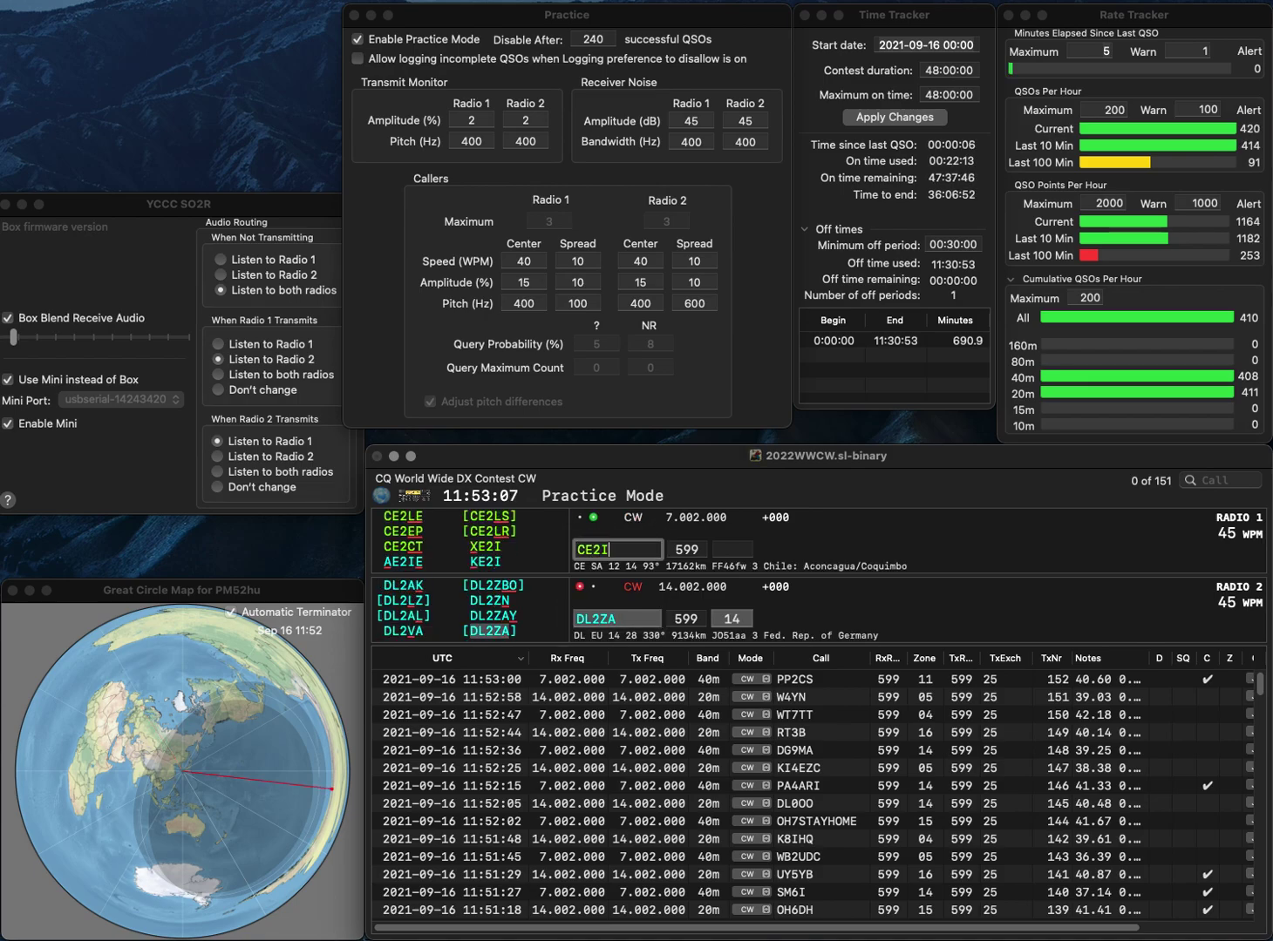
key(Left)
key(Left)
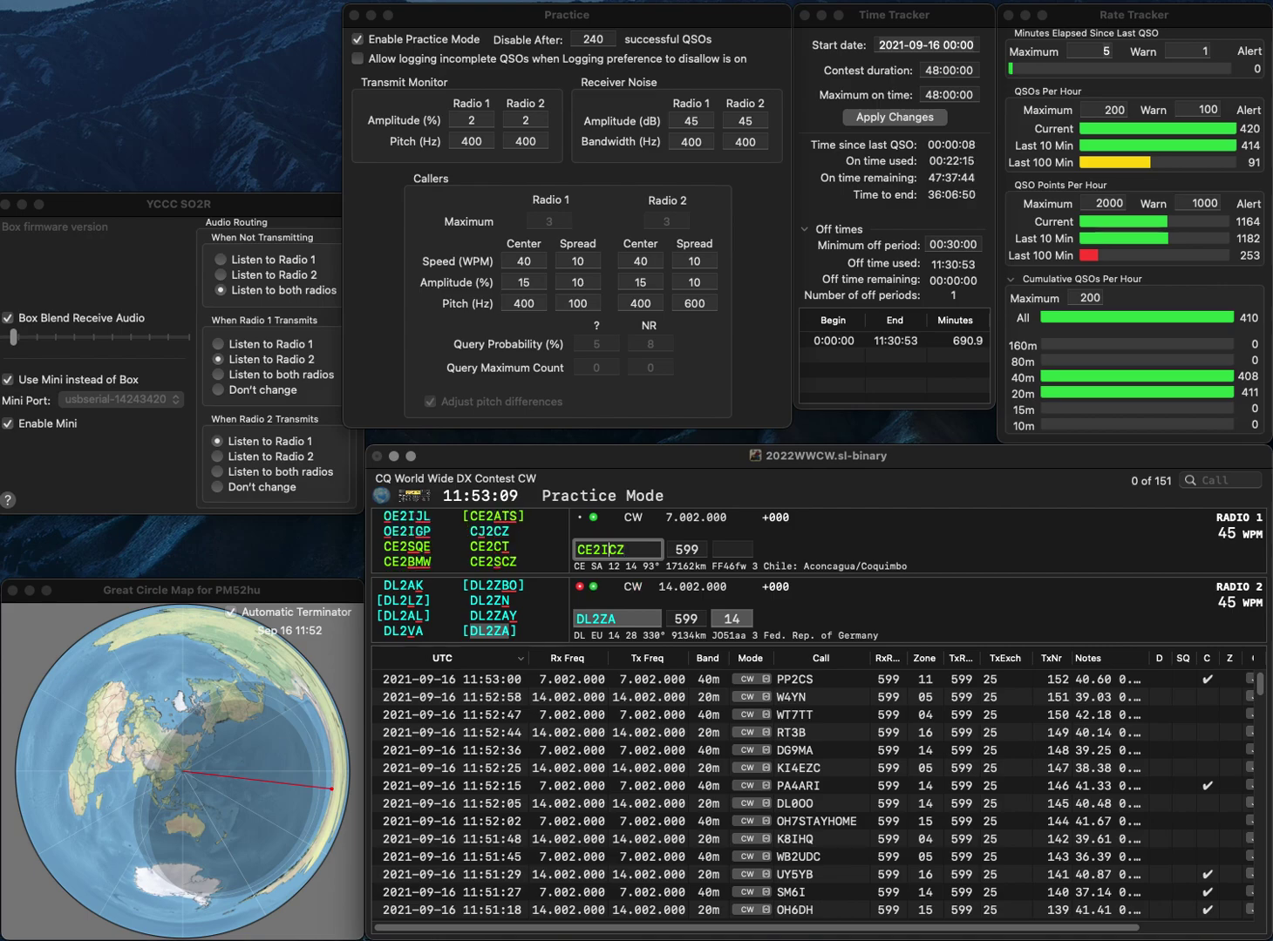
text(S)
key(Return)
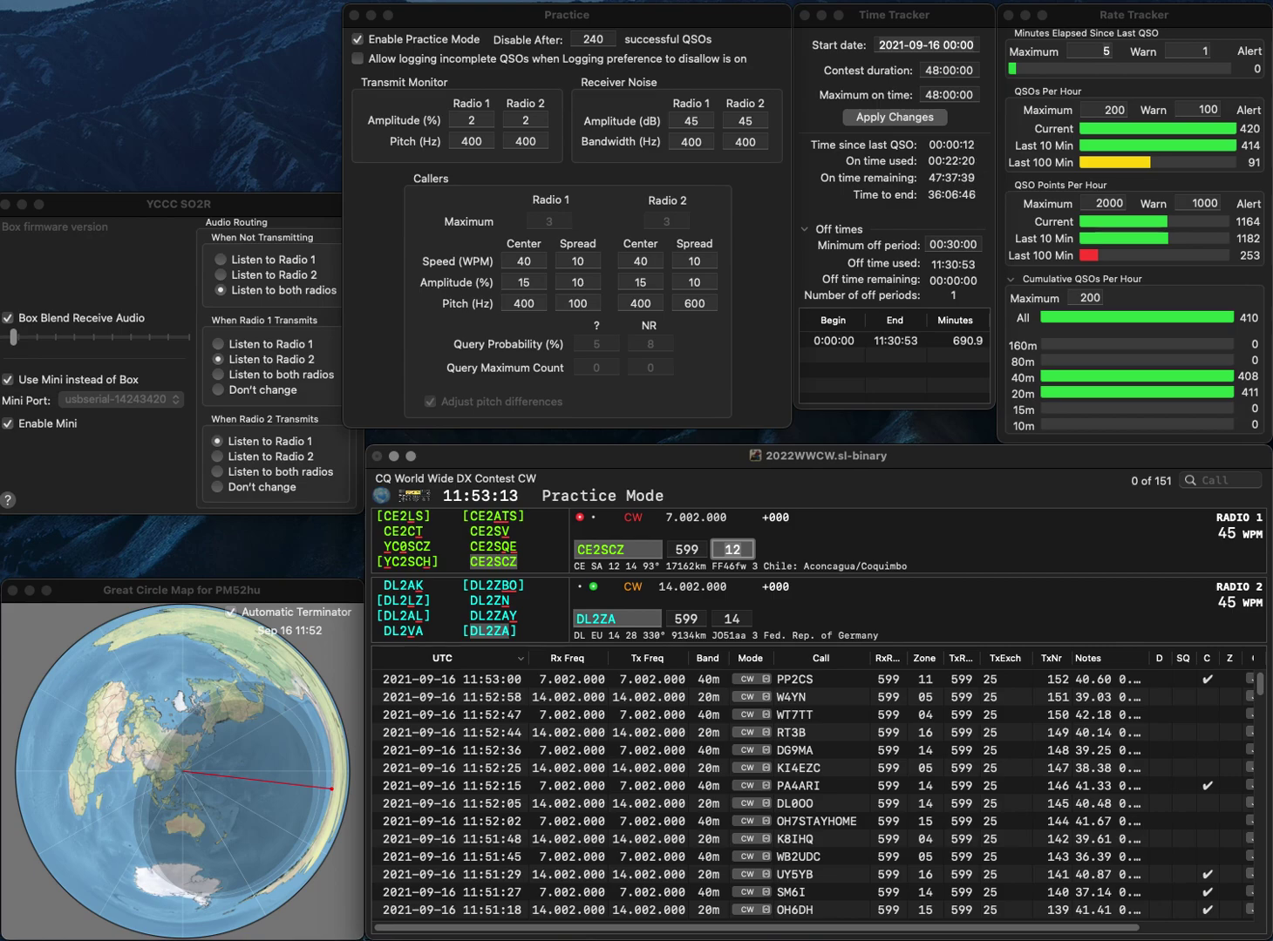
key(Return)
key(space)
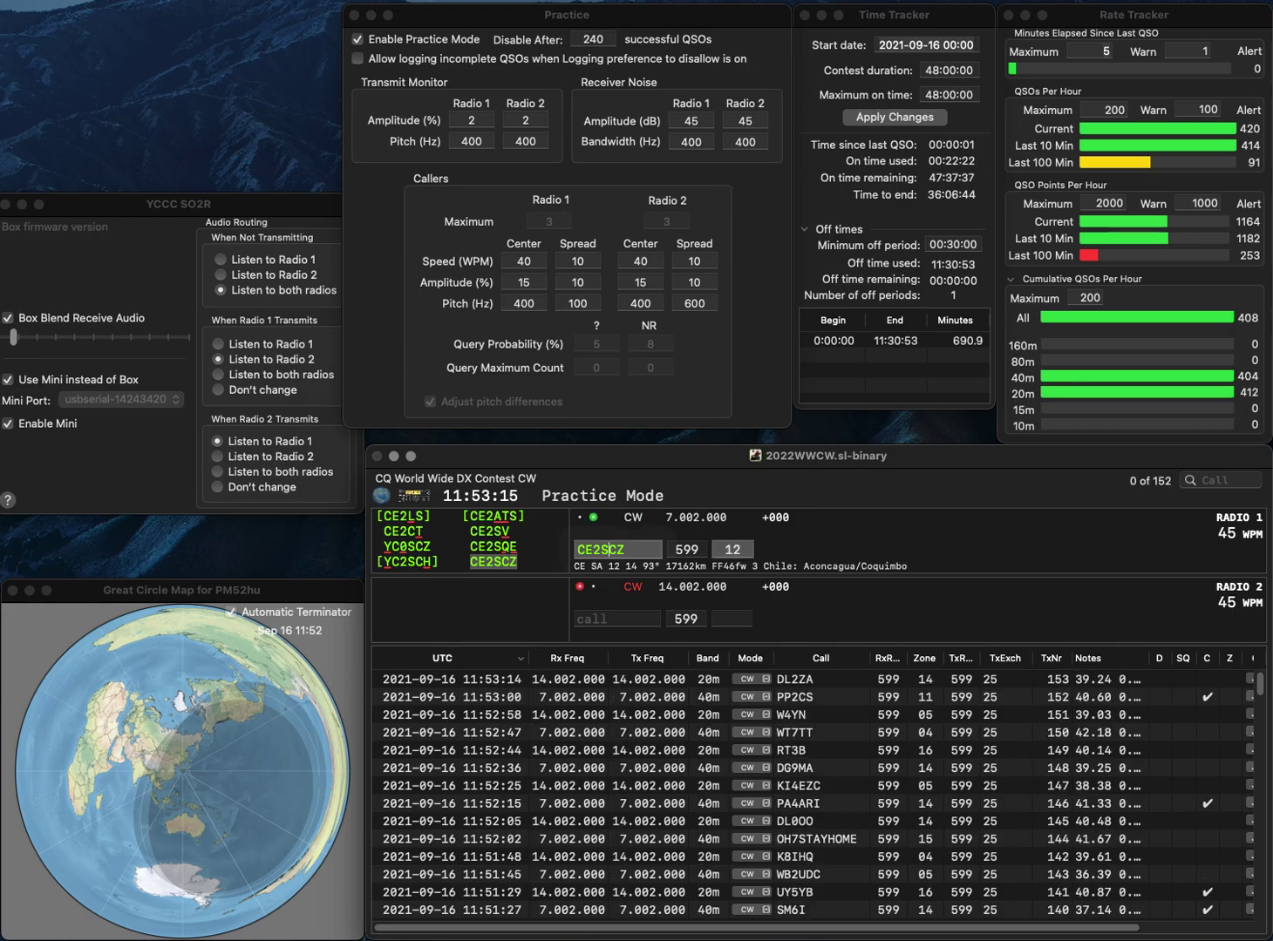
key(Return)
text(PB0TDW)
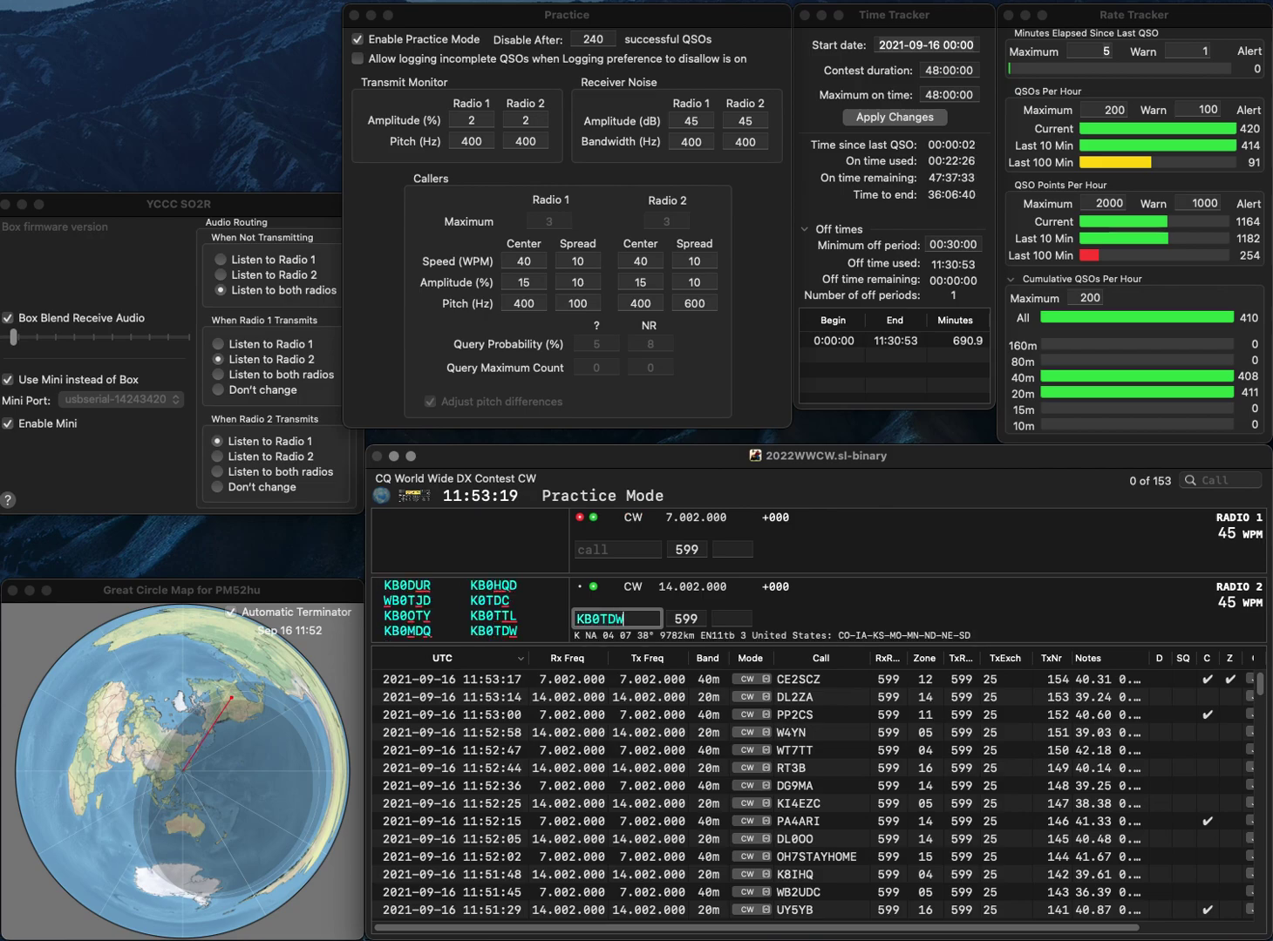
key(Return)
text(DL7AOS)
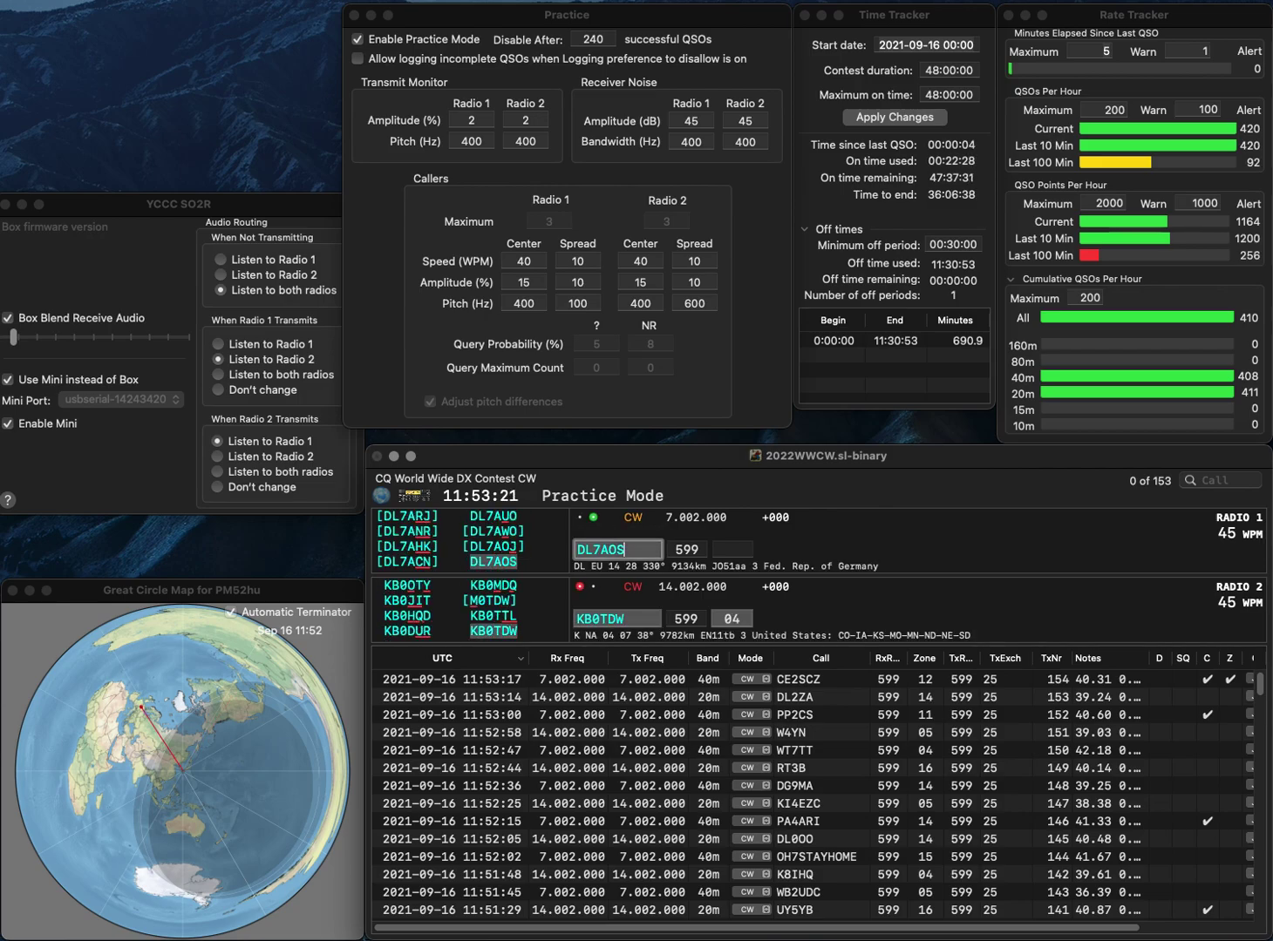
key(Return)
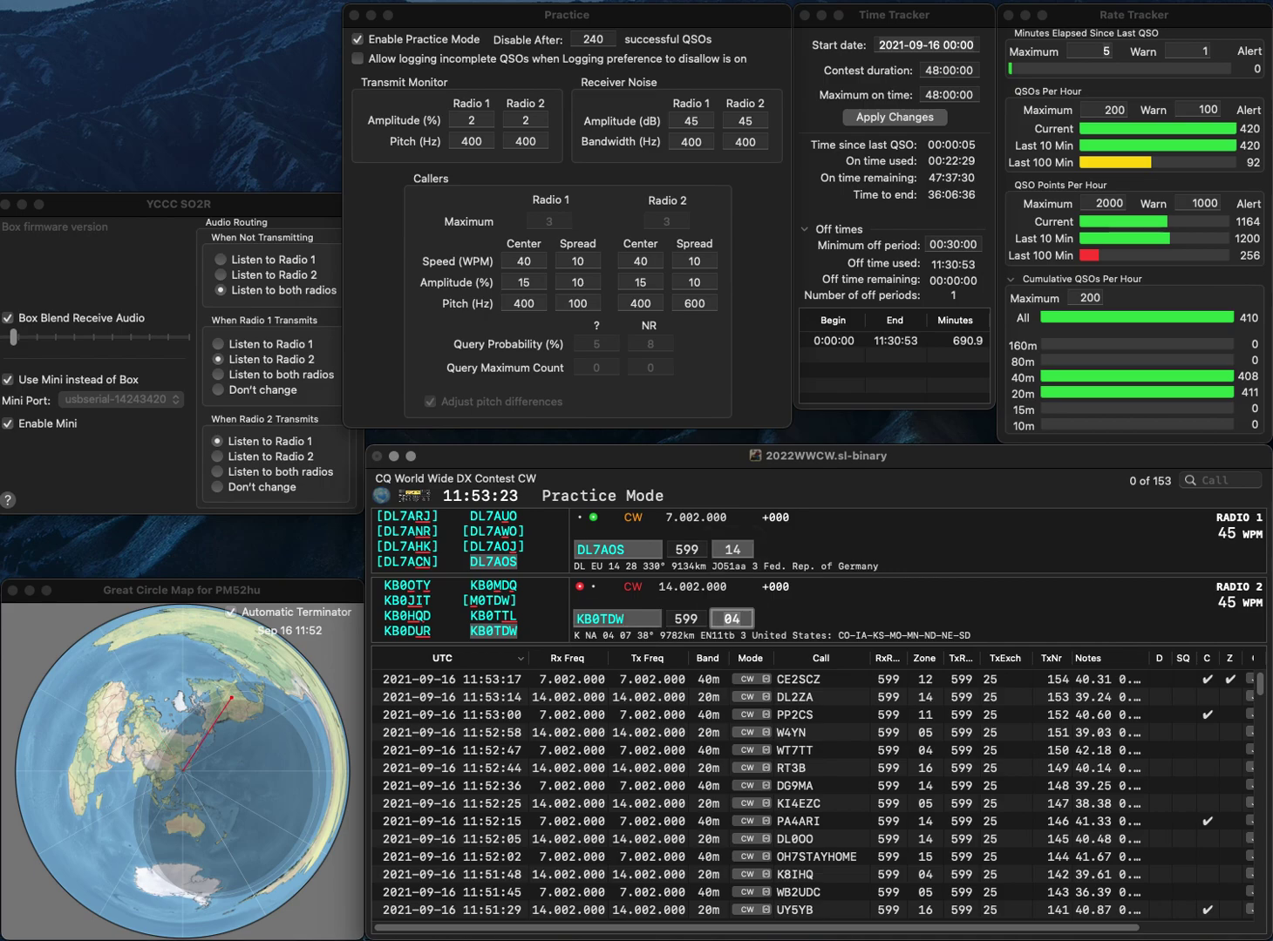
key(Return)
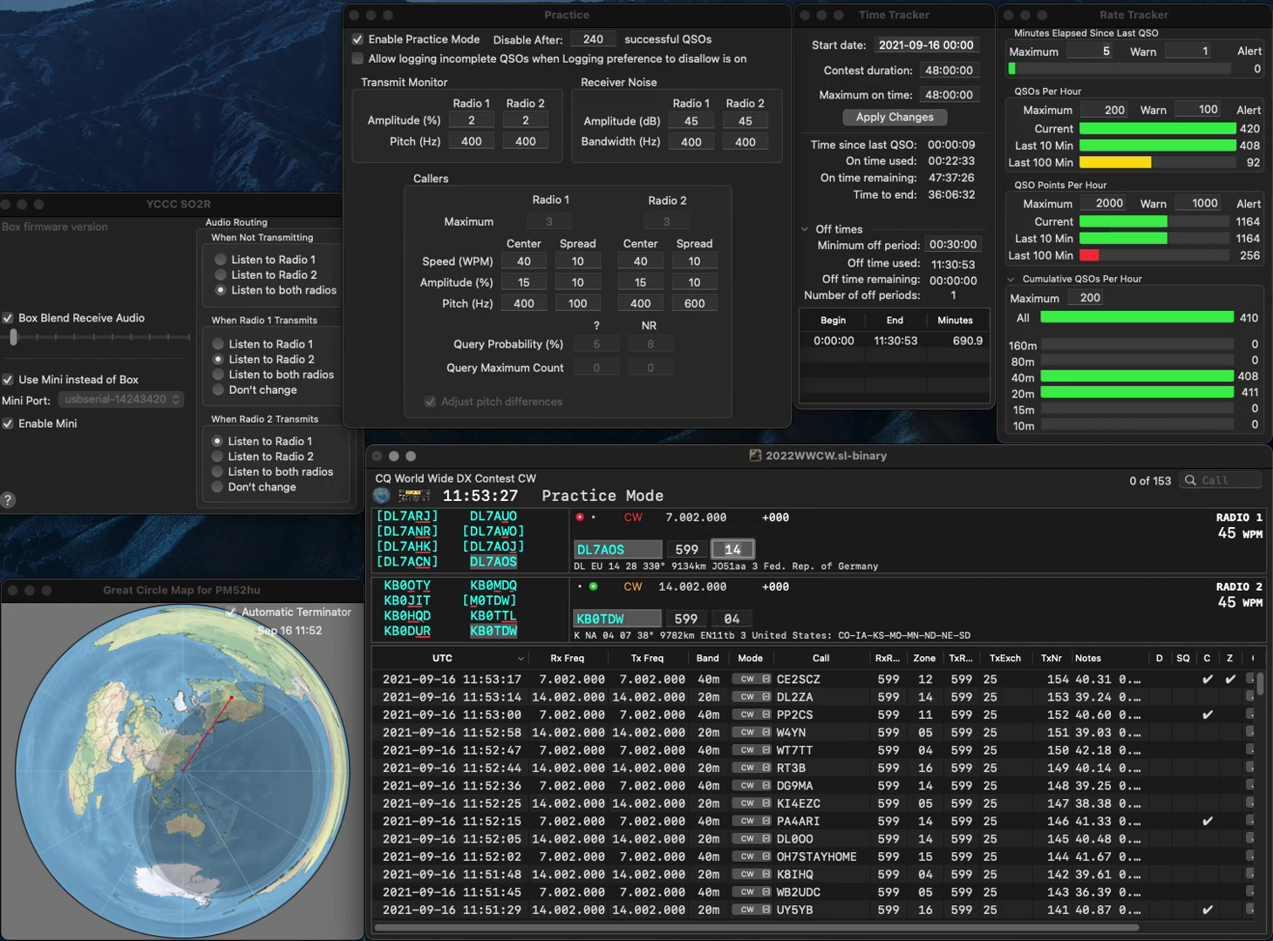
key(Return)
text(J69MV)
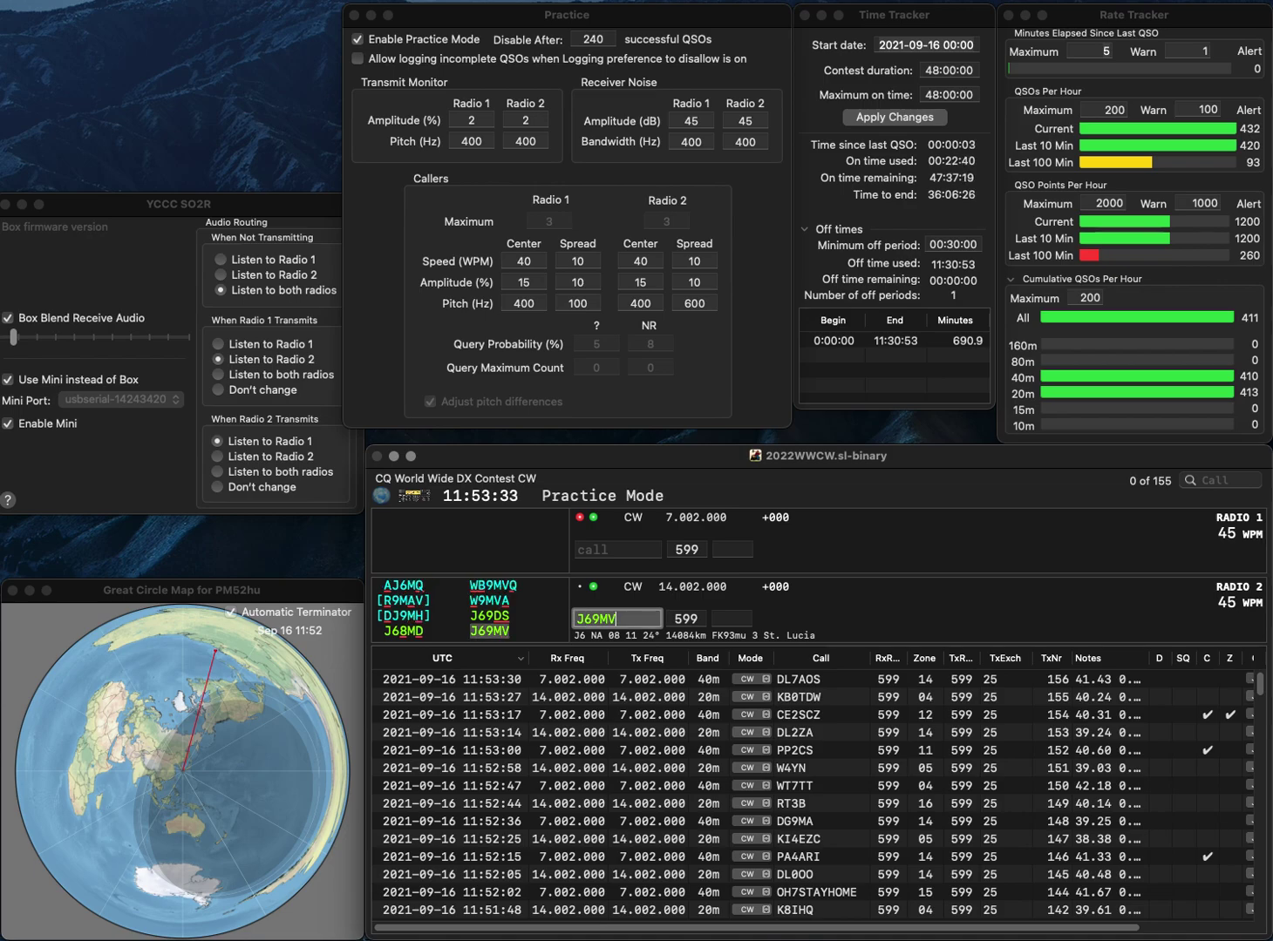
key(Return)
text(Y1GA)
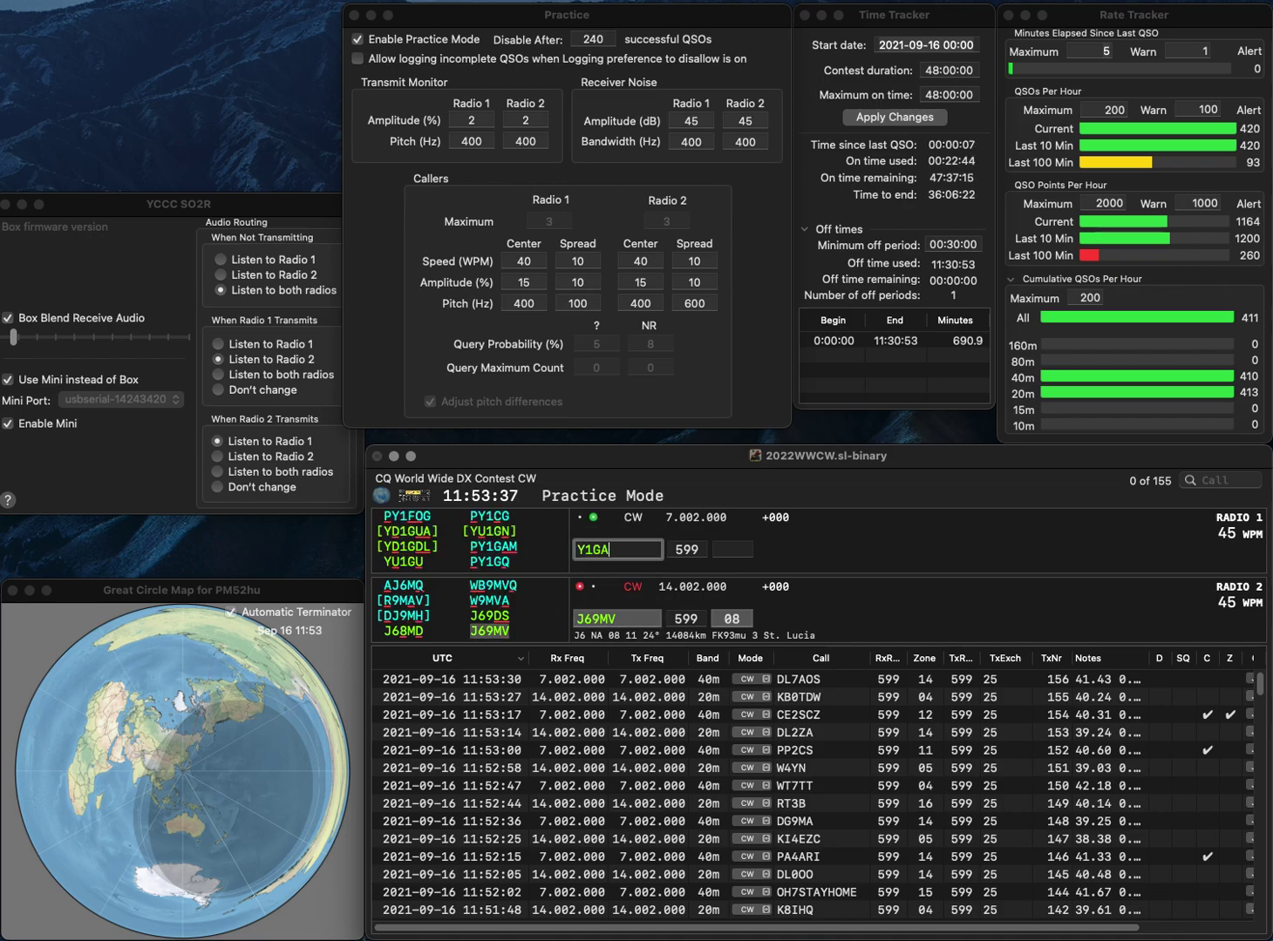
text(MP)
key(Return)
key(Return)
key(space)
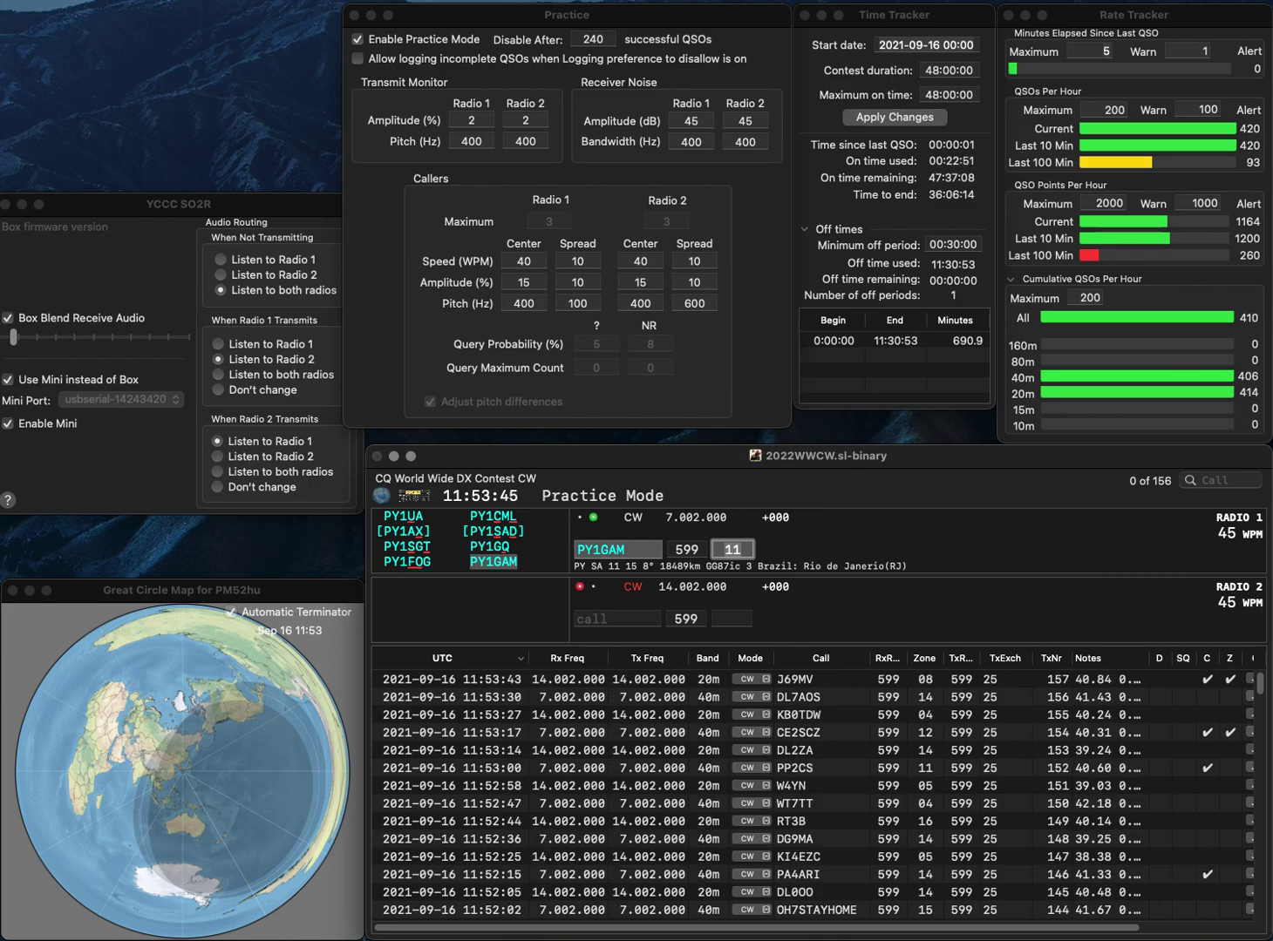
key(Return)
Enter the partial call WB on Radio 2 and send it.
text(WB)
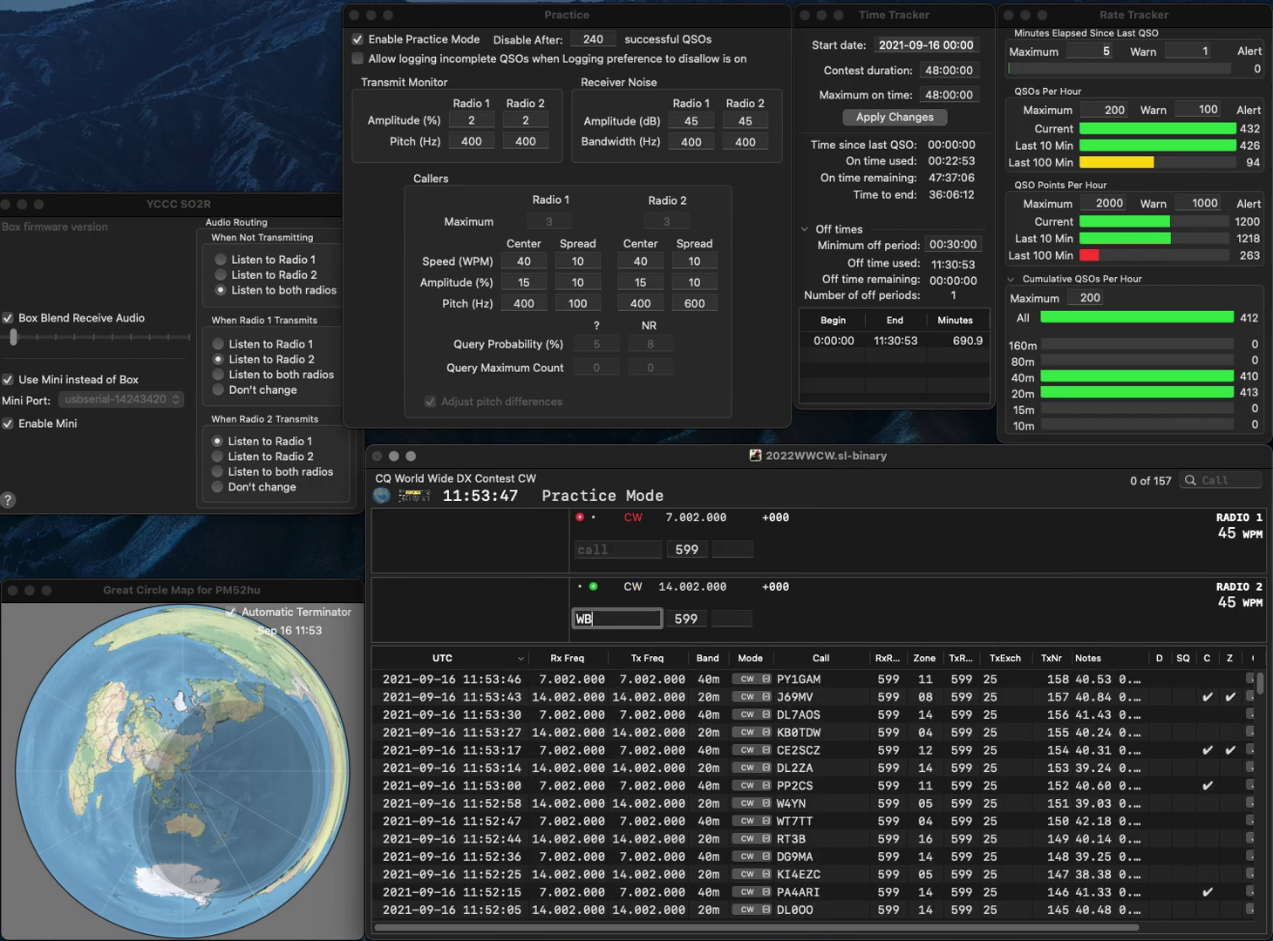
text(5A)
key(BackSpace)
key(BackSpace)
key(Return)
text(JE1R)
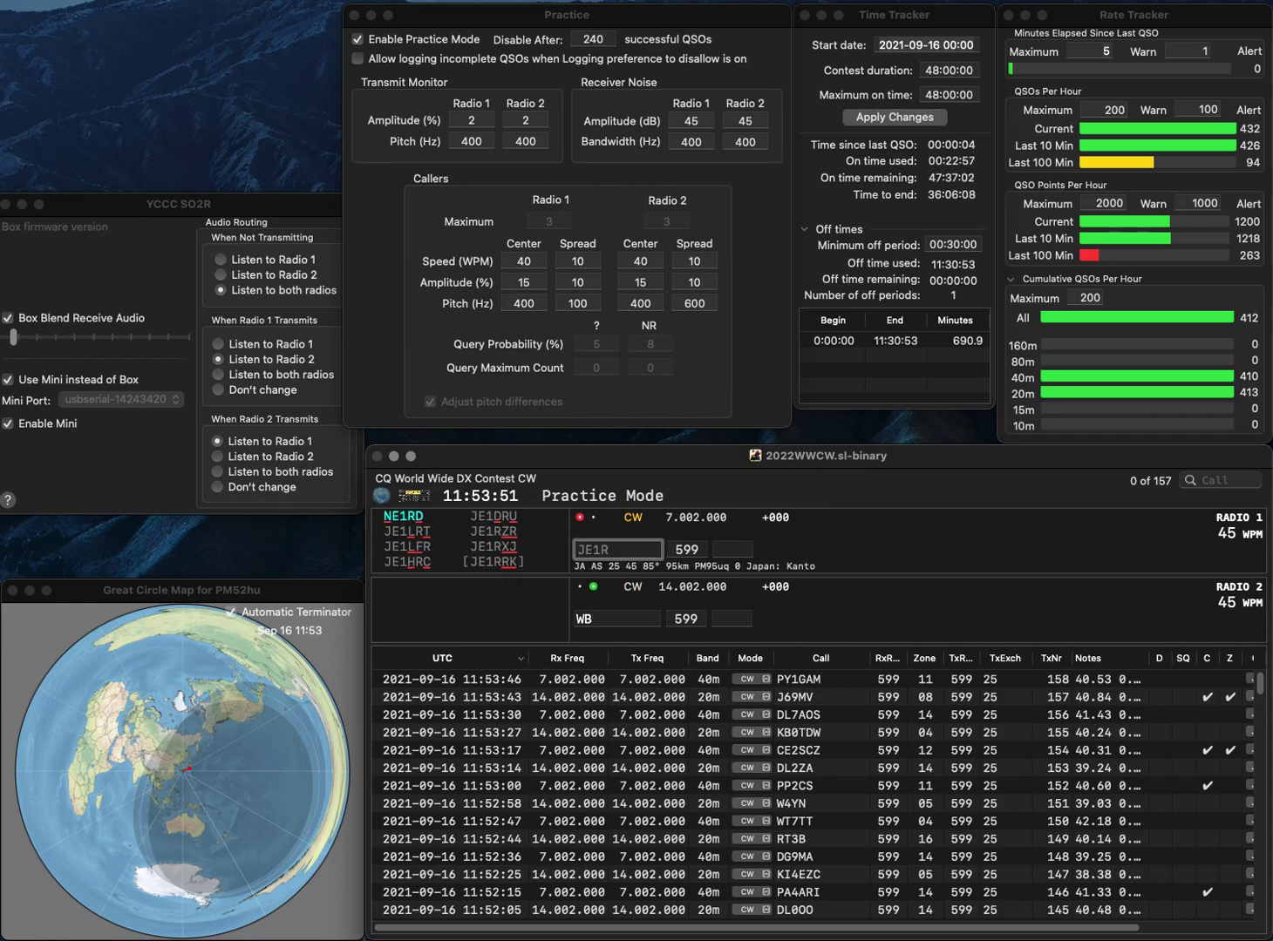
key(Return)
text(5IUU)
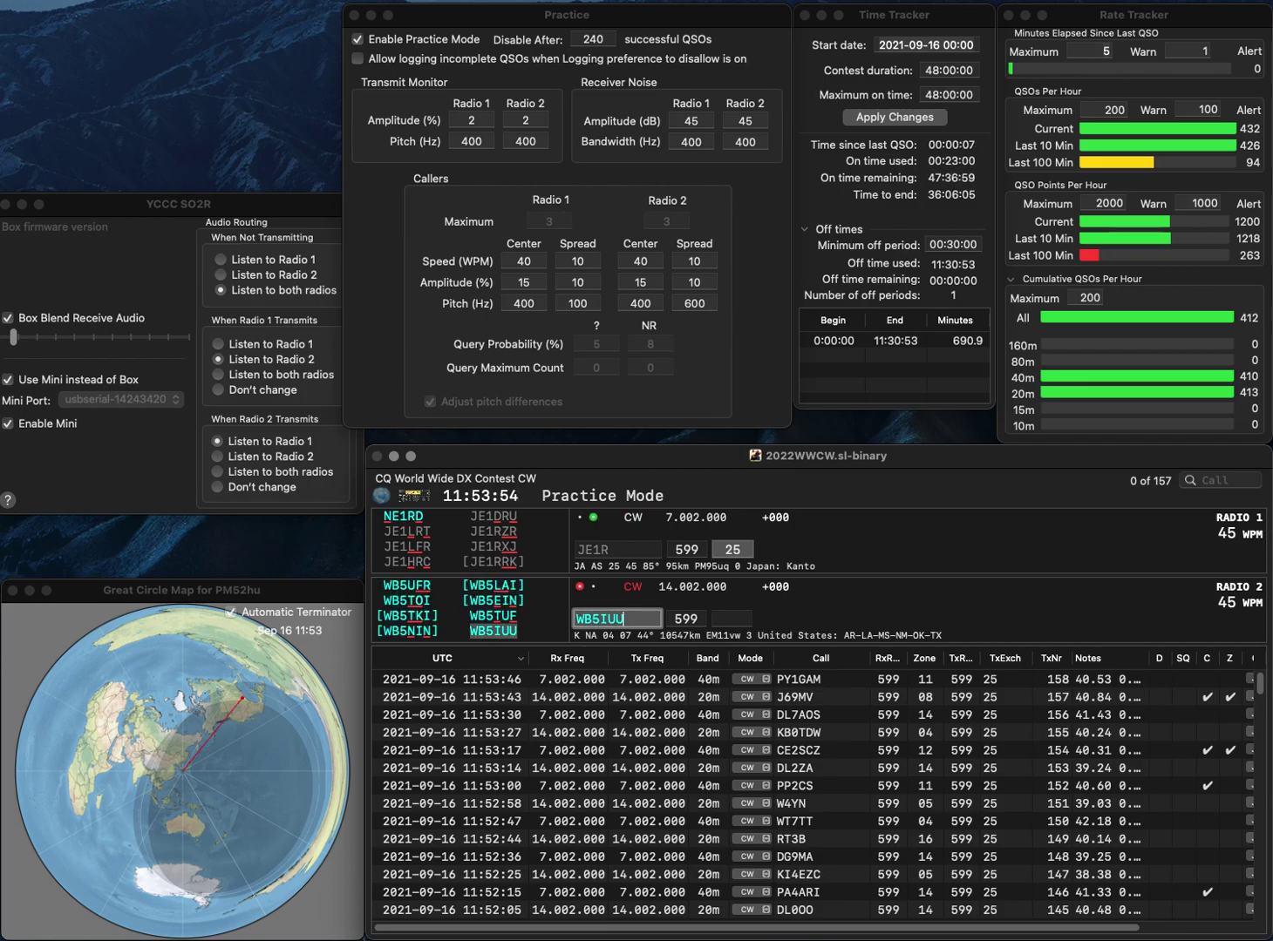
key(Return)
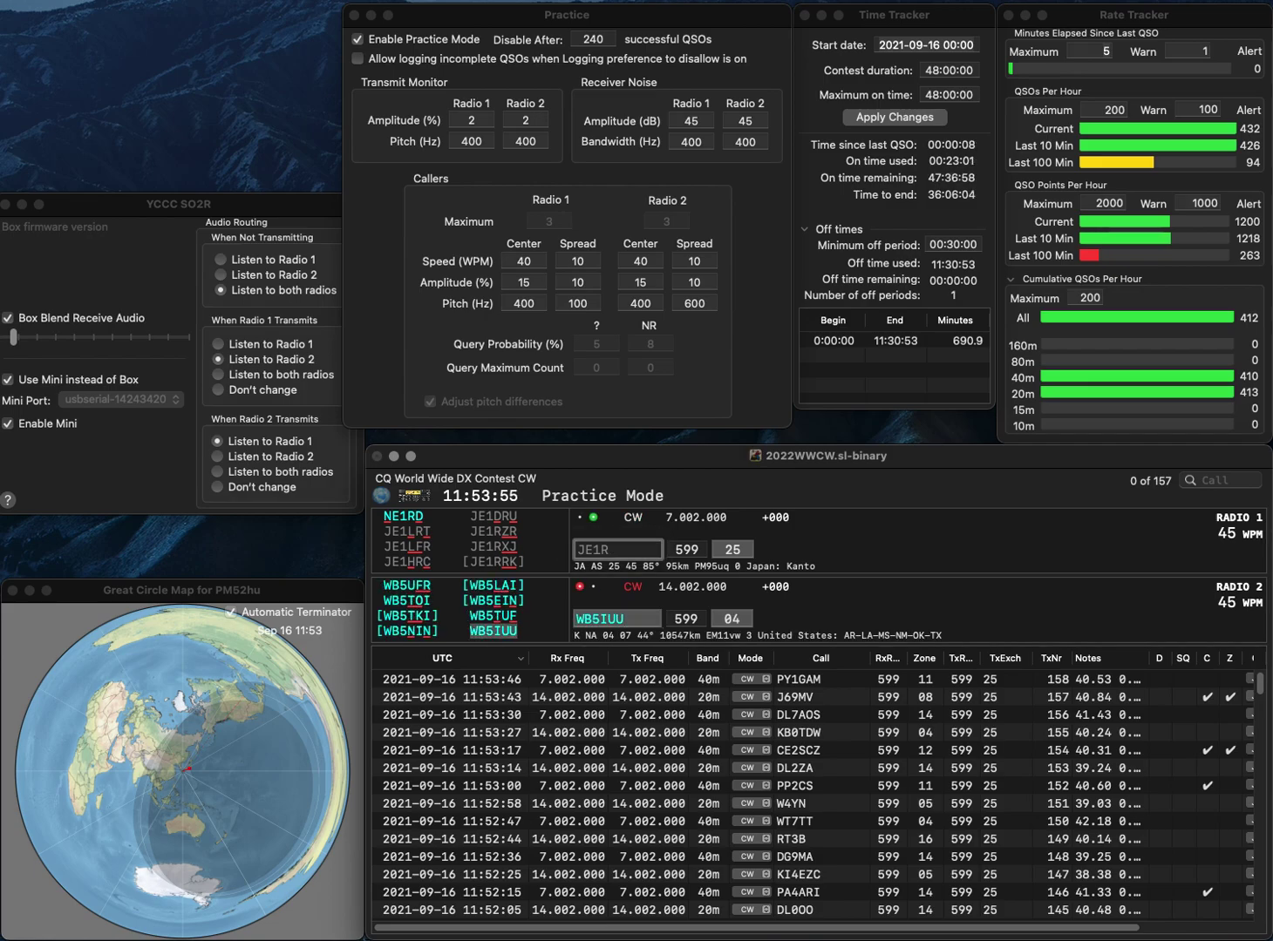
Correct the Radio 1 call to JE1LFR and answer it, and log the WB5IUU contact on Radio 2 and the JE1LFR contact on Radio 1.
key(BackSpace)
text(L)
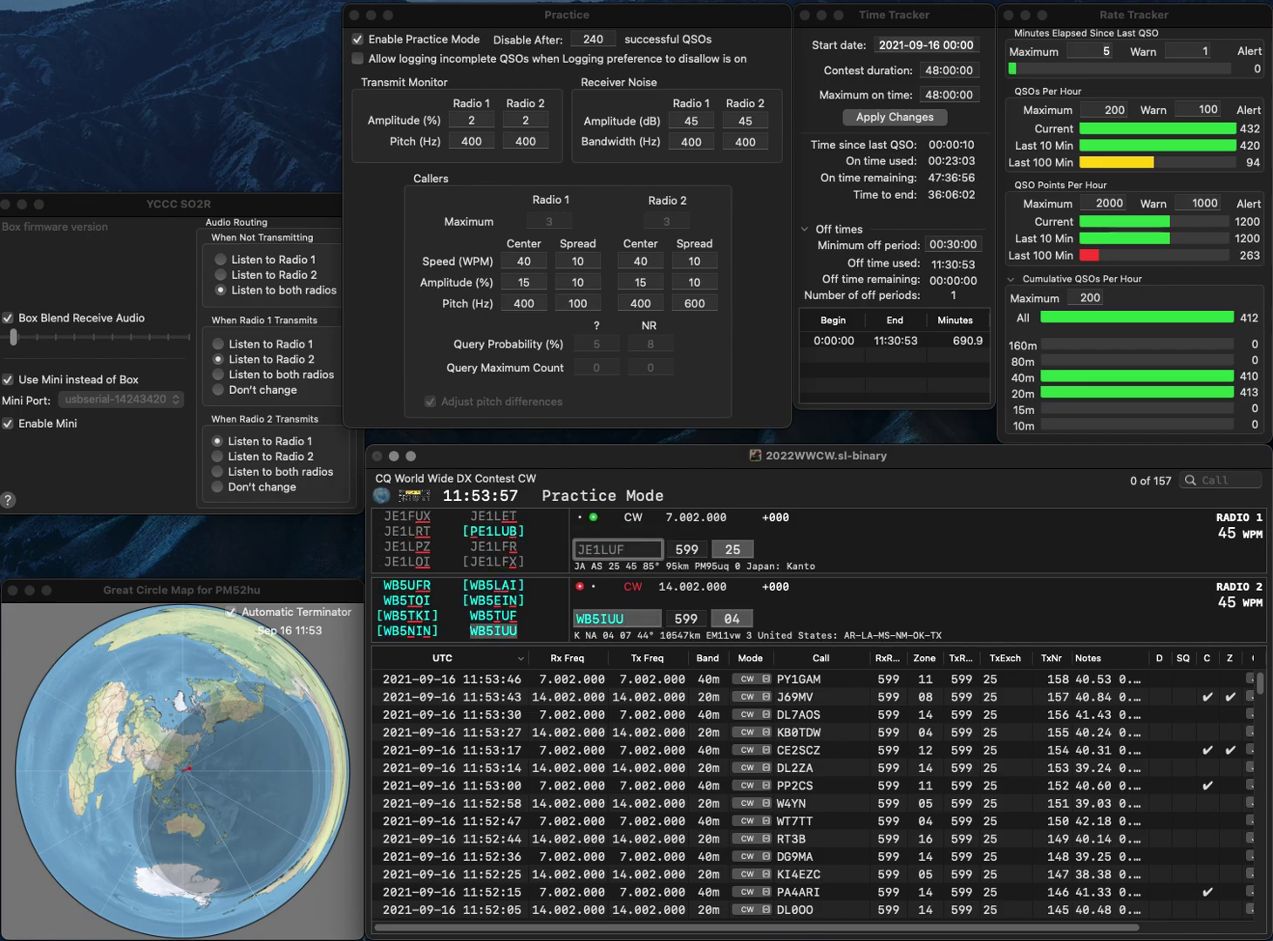
text(FR)
key(Return)
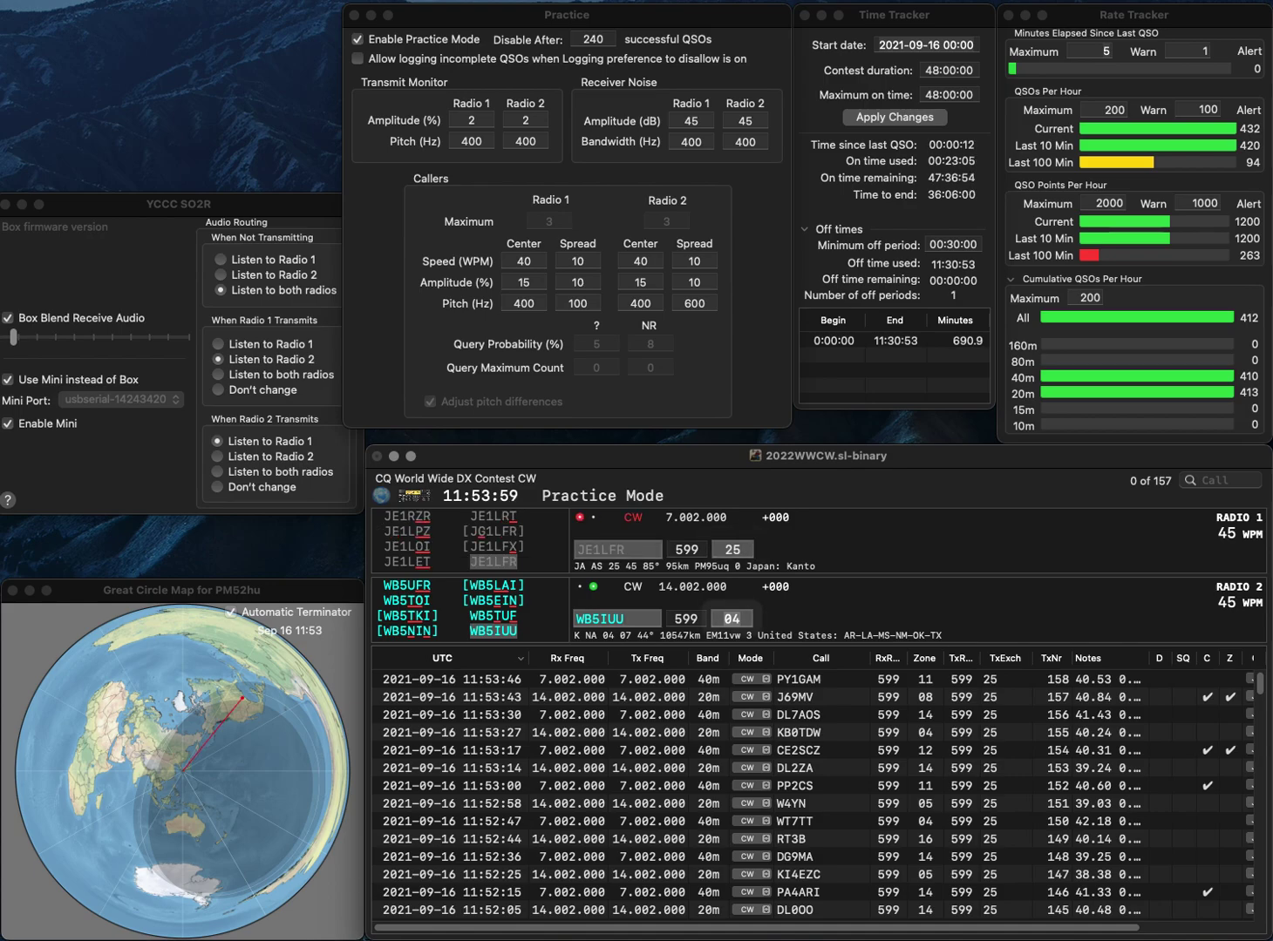
key(Tab)
key(Tab)
key(Tab)
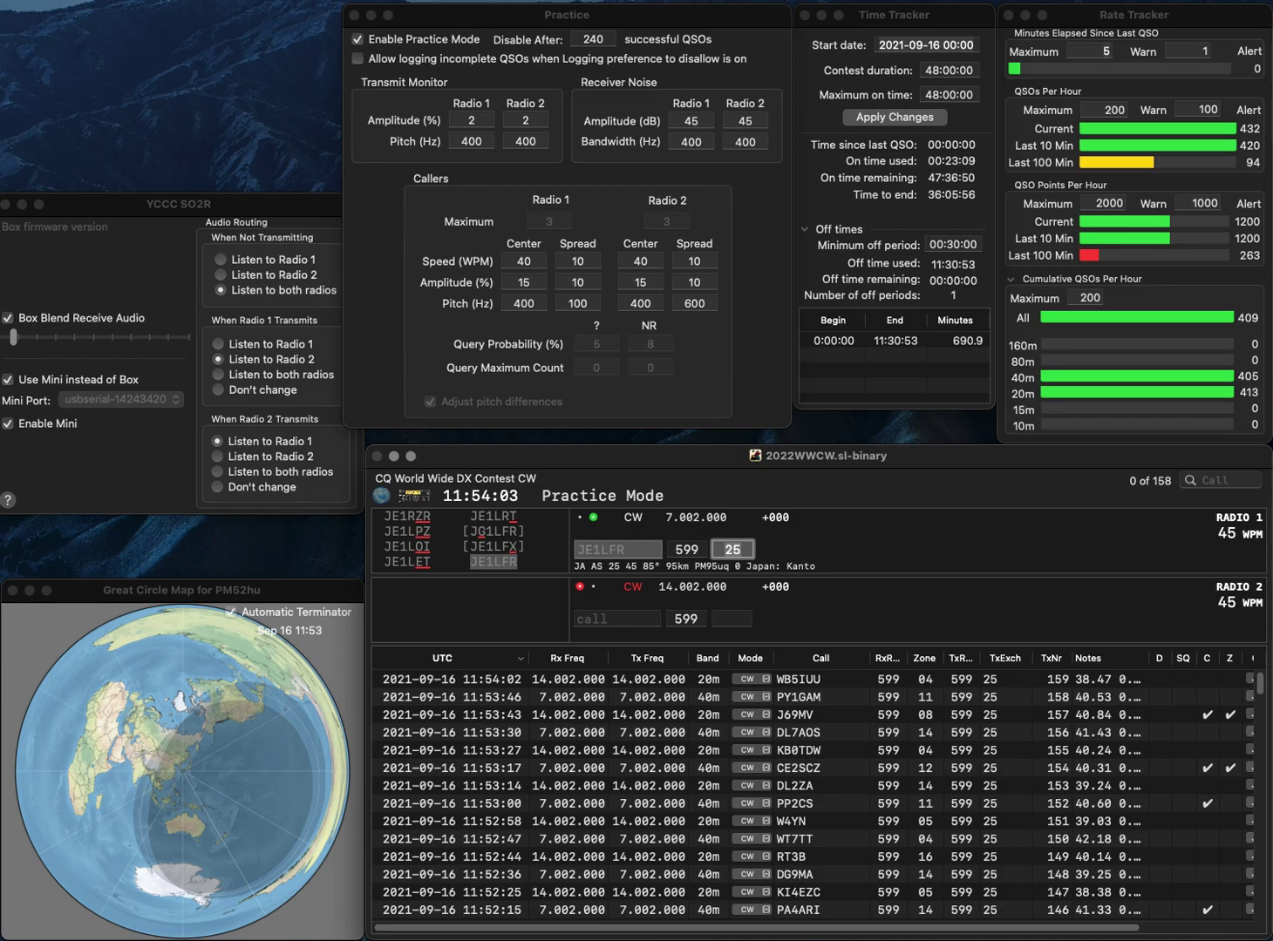
key(Return)
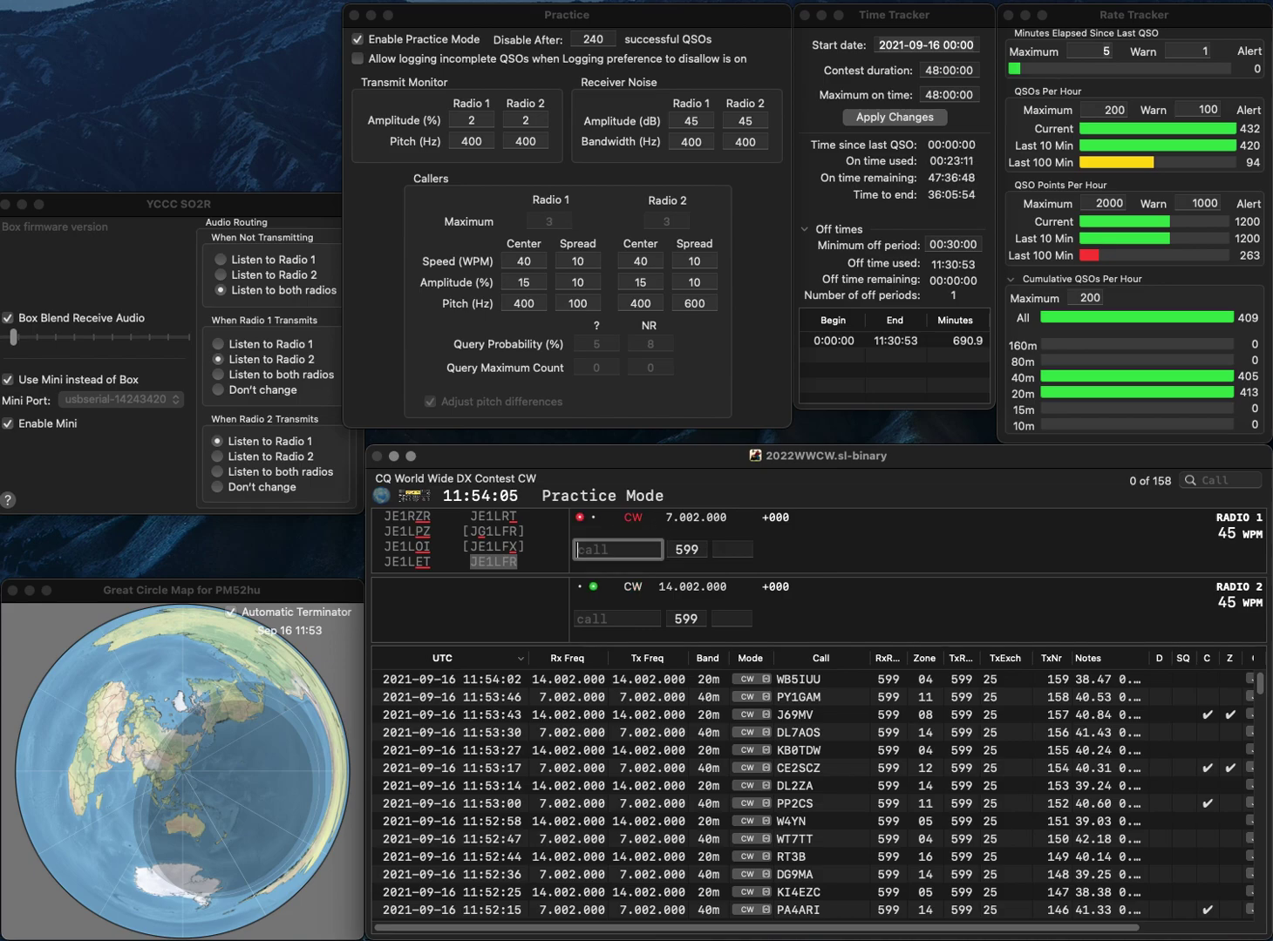
text(KK)
key(Return)
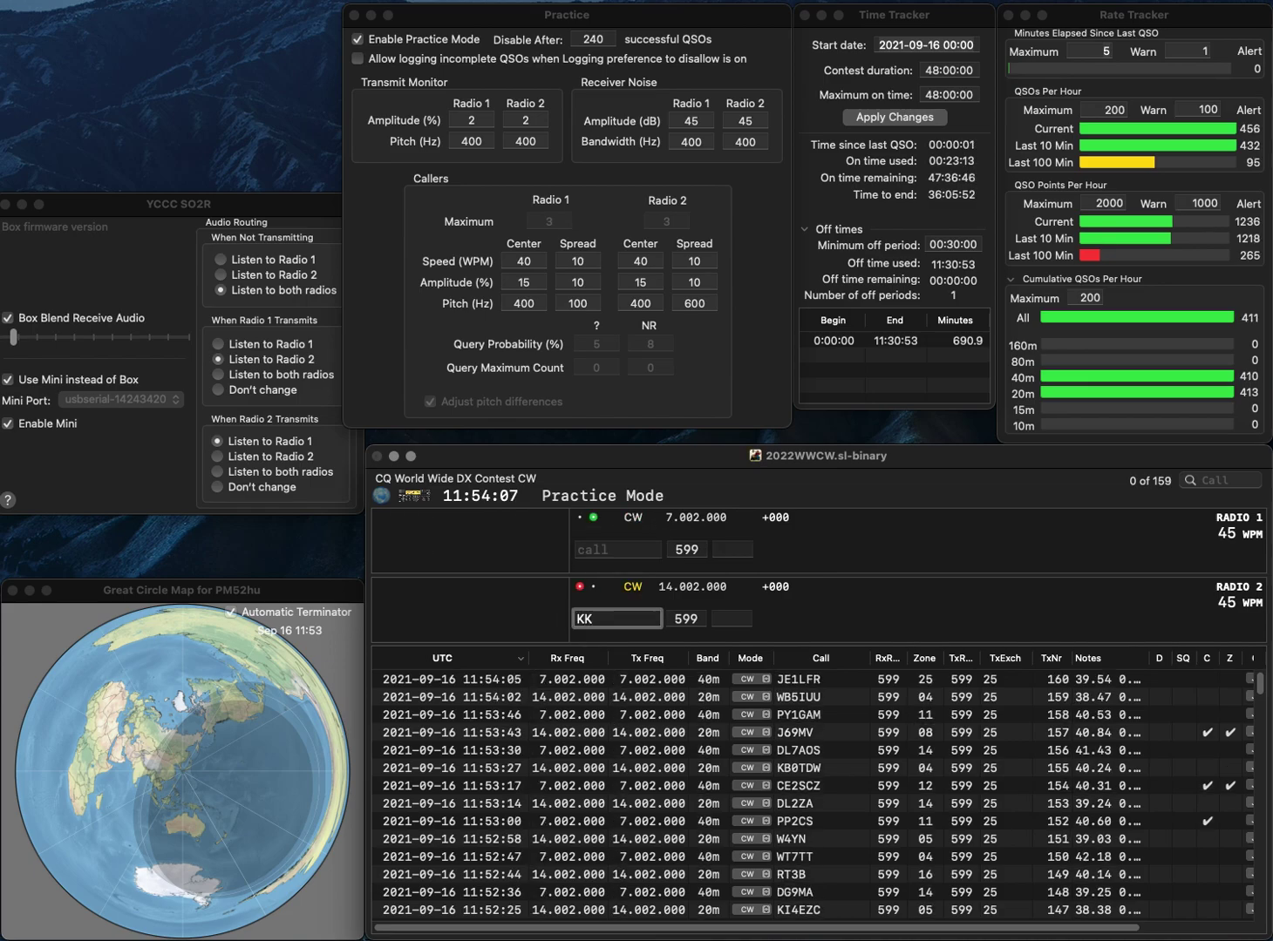
text(JJ1)
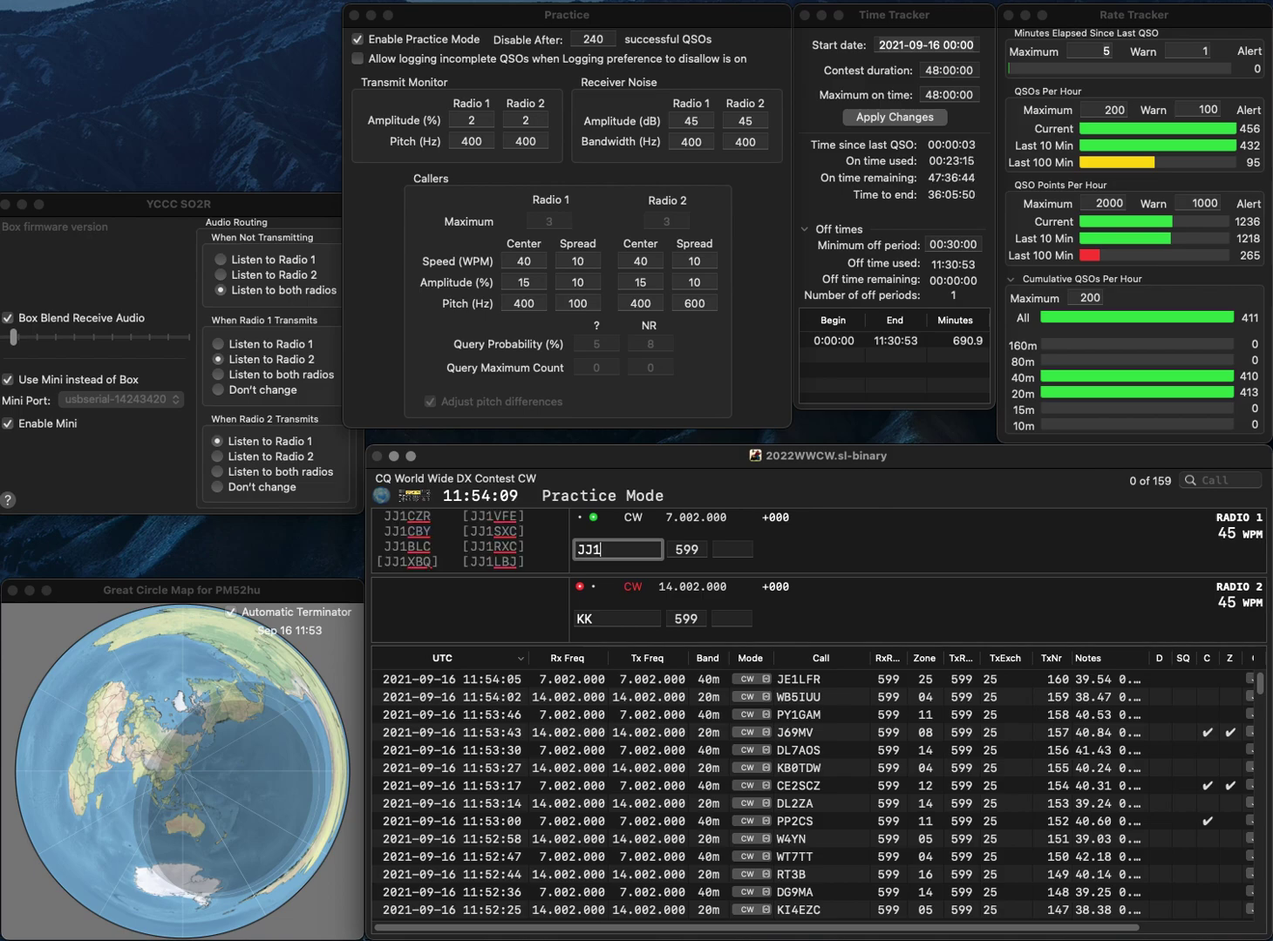
text(CZR)
key(Return)
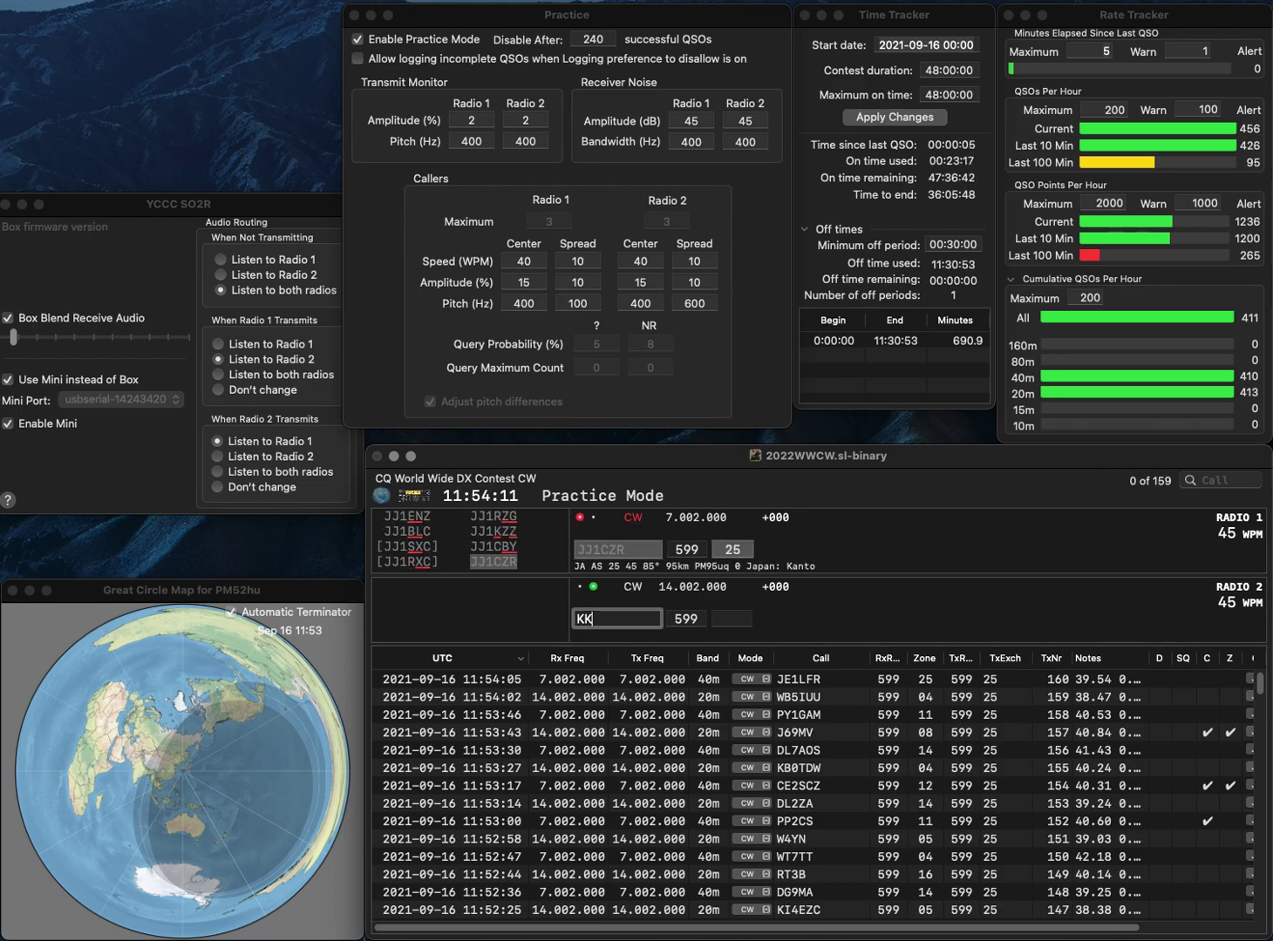
text(7LEW)
key(Return)
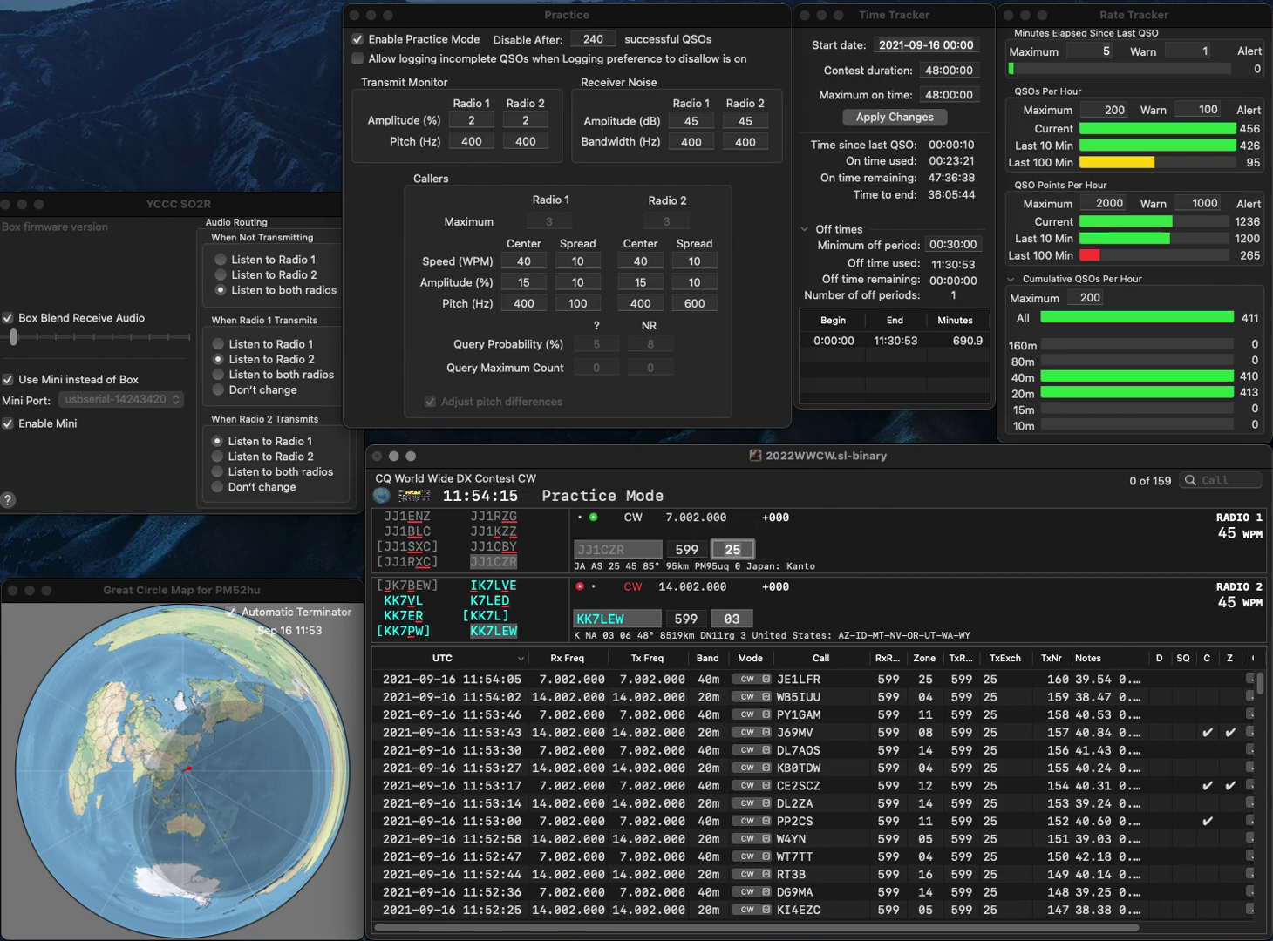
key(Return)
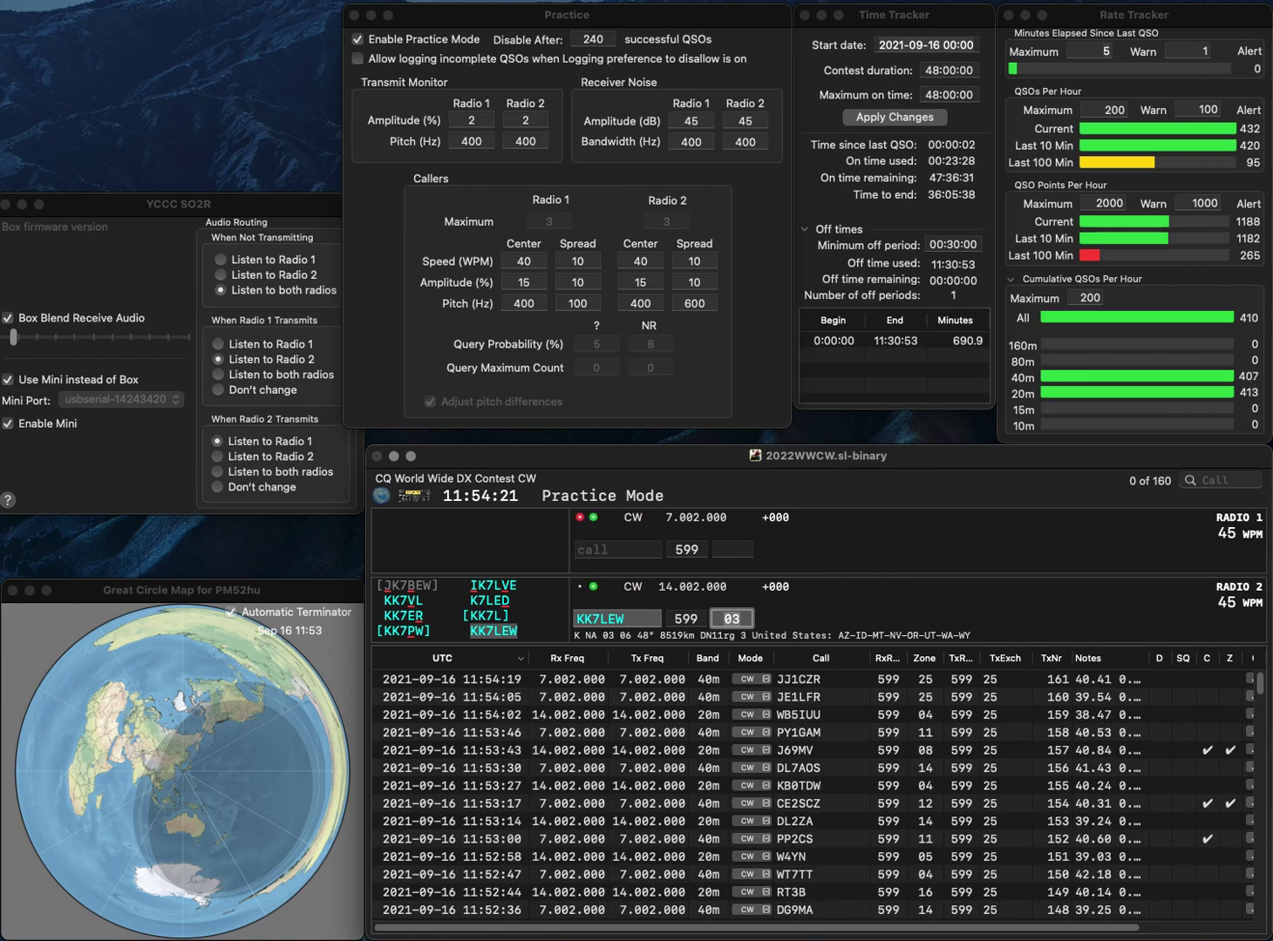
key(Up)
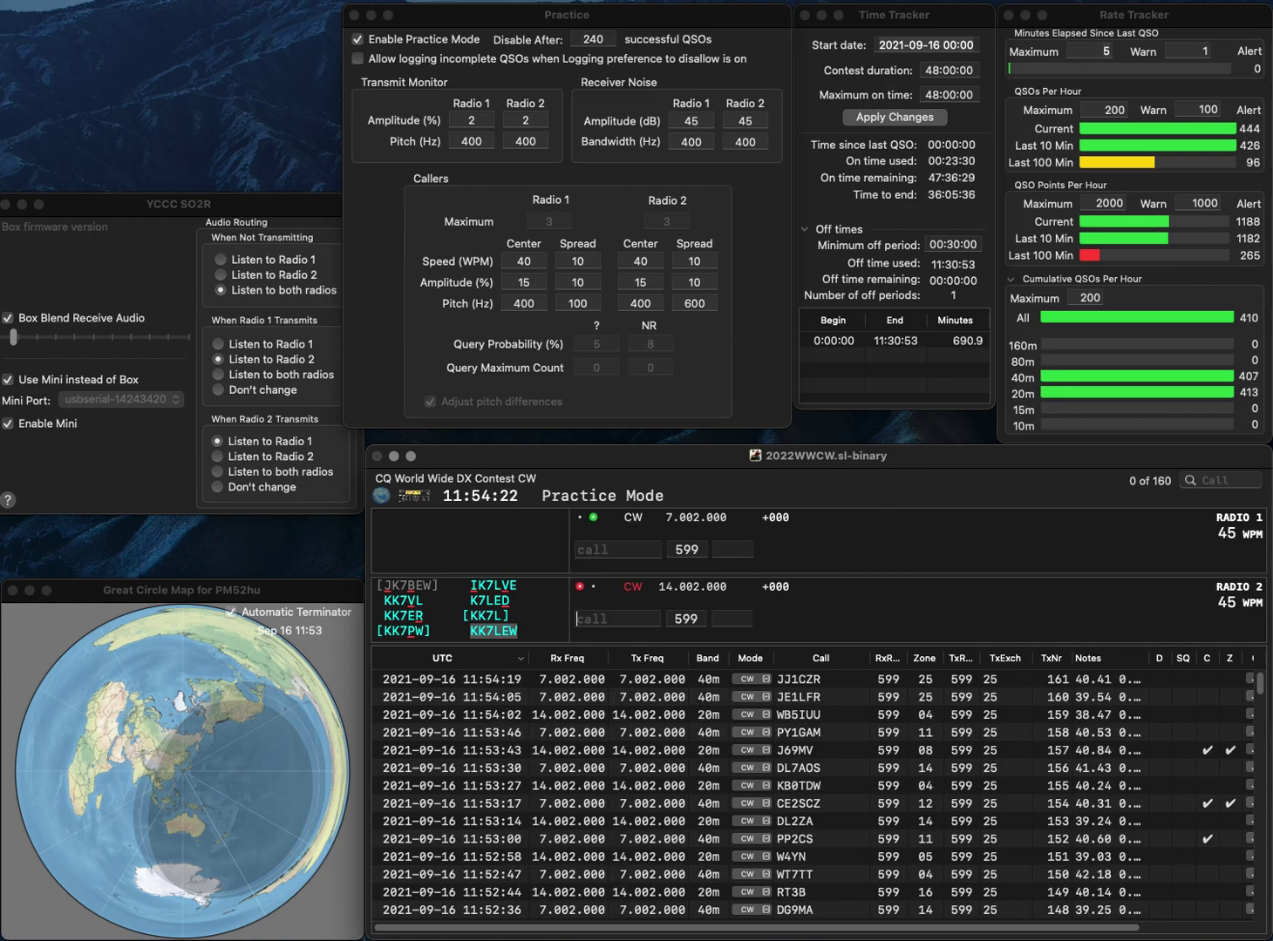
Enter the partial call DP on Radio 1 and send it, and enter EW1OW on Radio 2 and answer it.
text(DP)
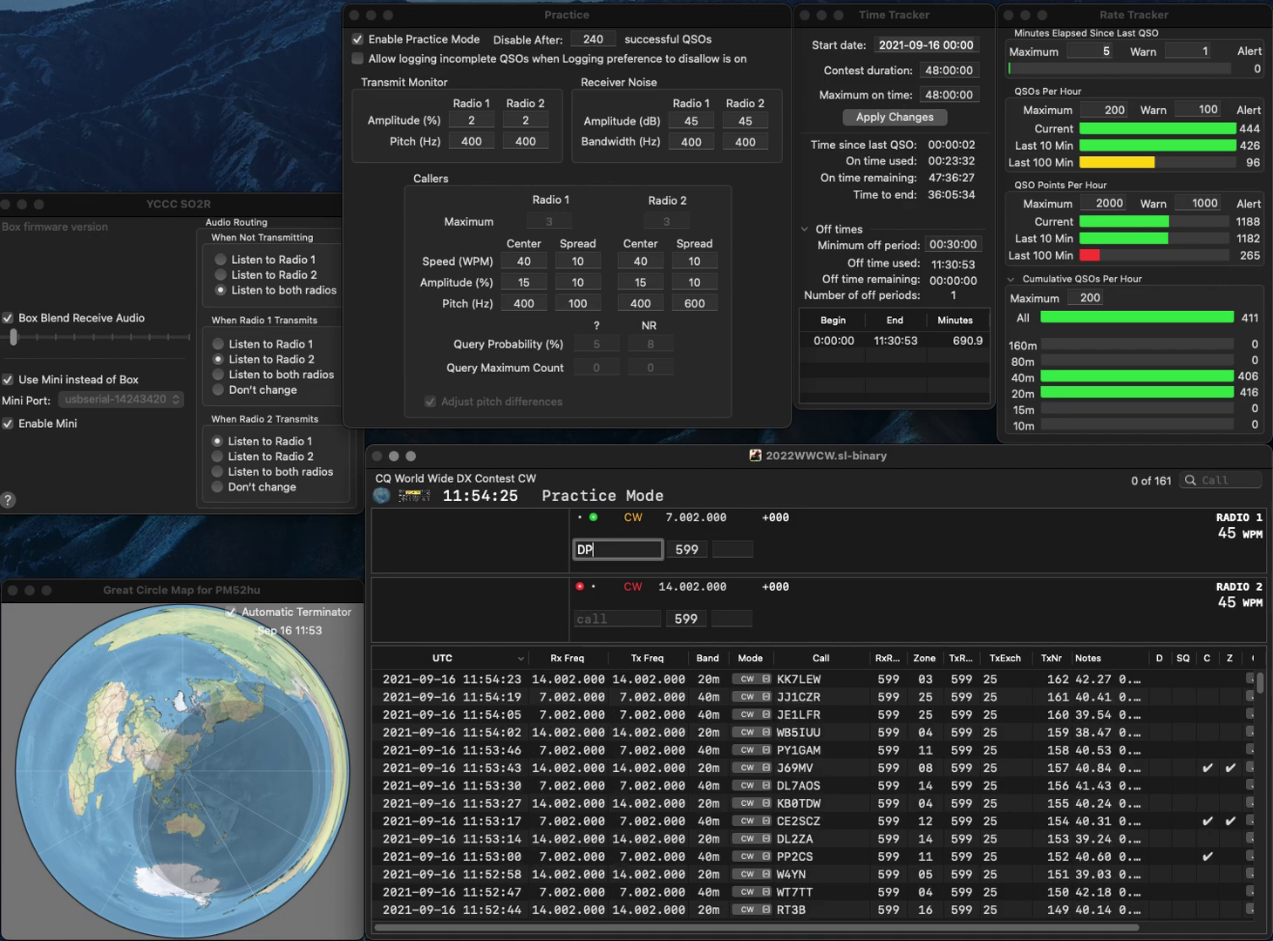
text(EW1)
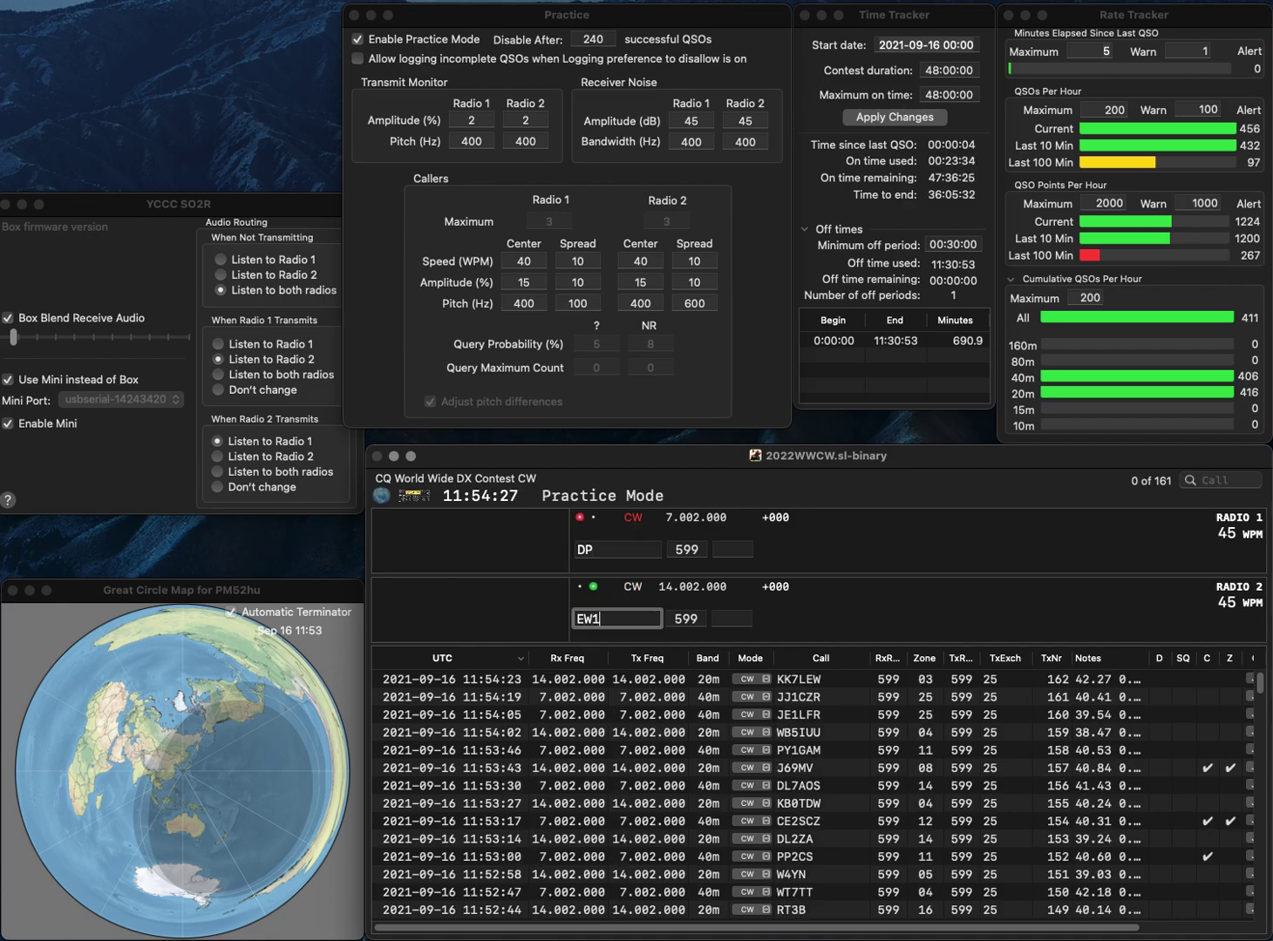
text(OW)
key(Return)
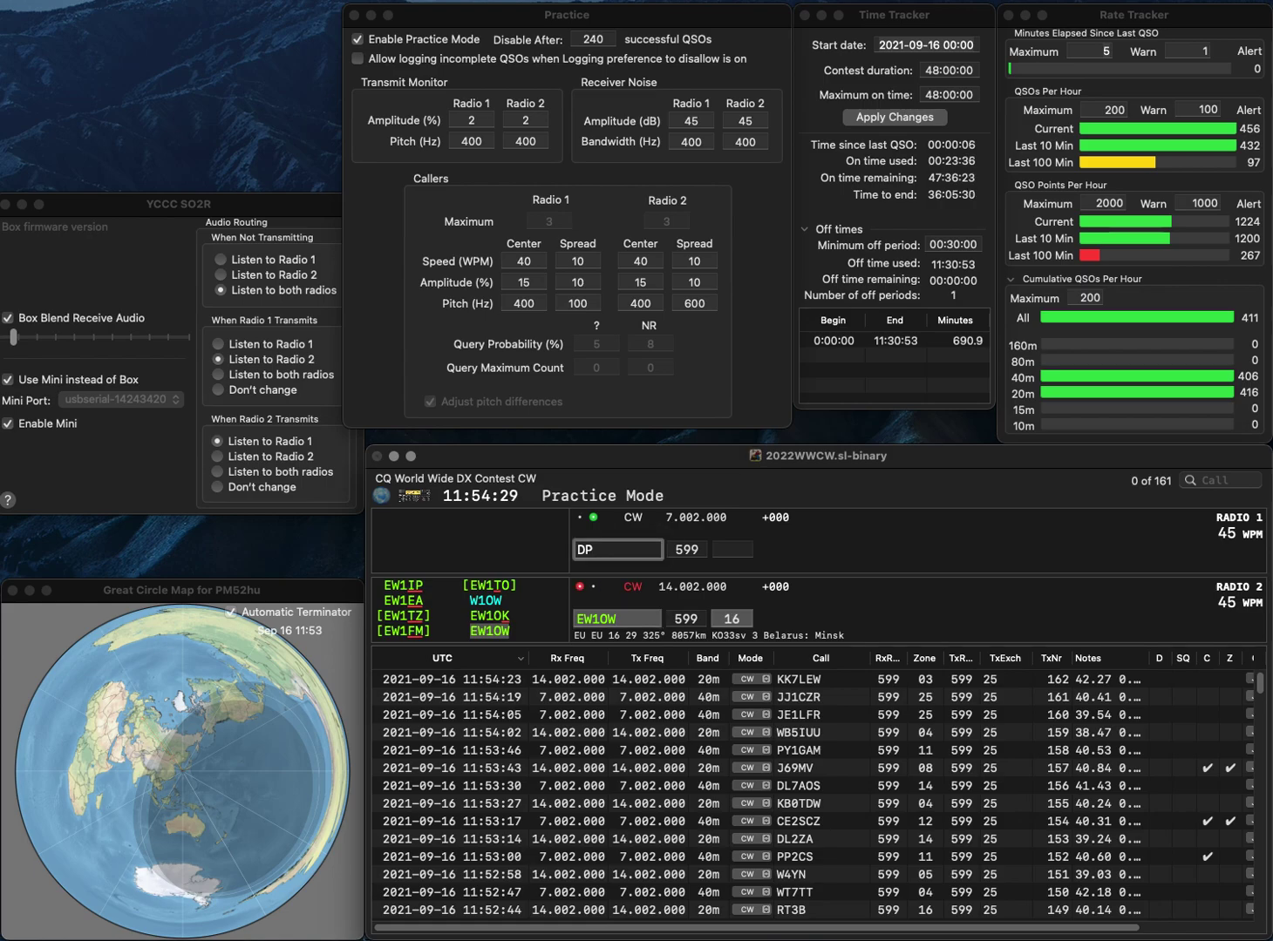
Change the Radio 1 call to SP1SKK and answer it.
text(1SKK)
key(Delete)
text(S)
key(Return)
key(space)
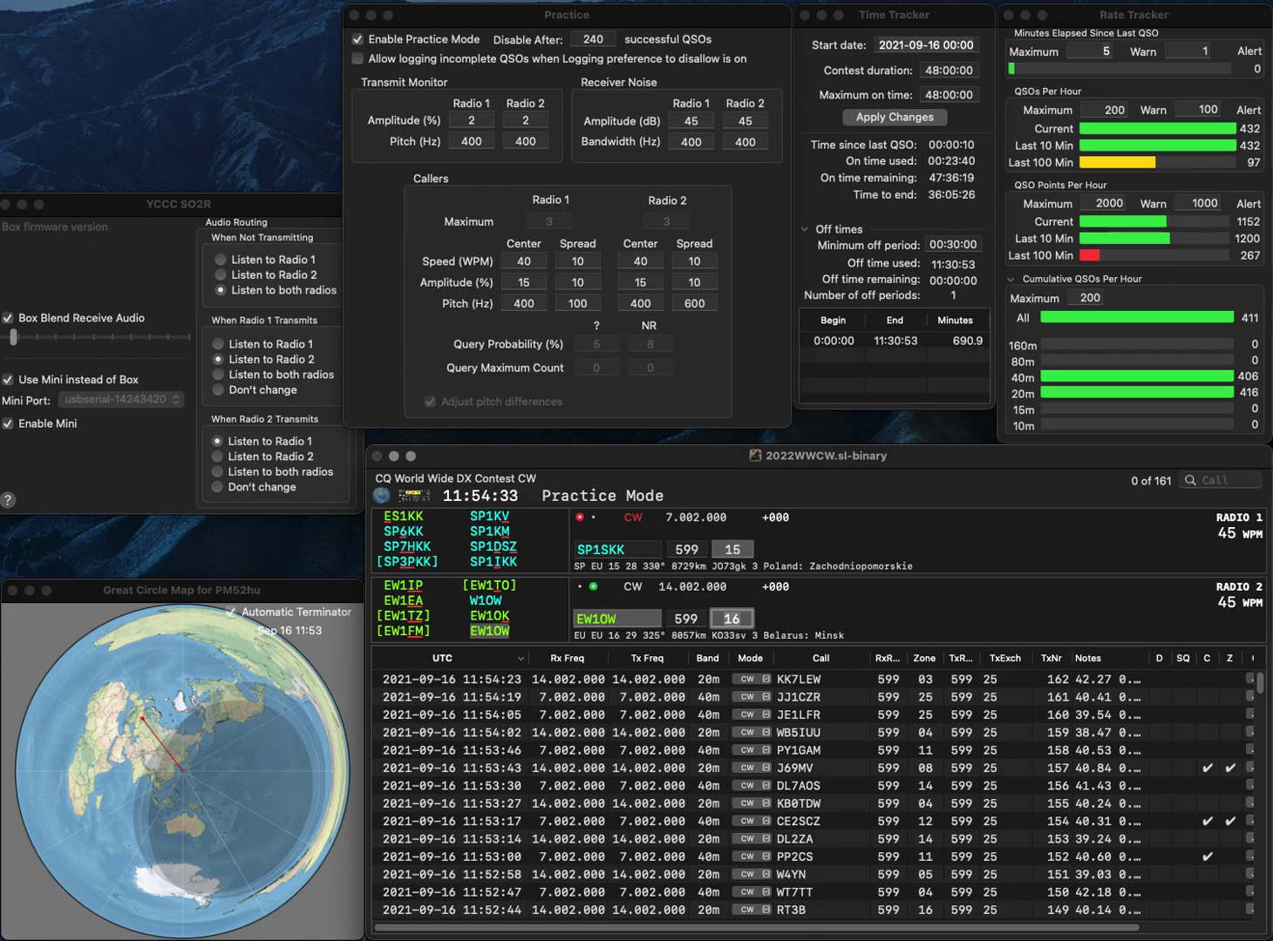
key(Return)
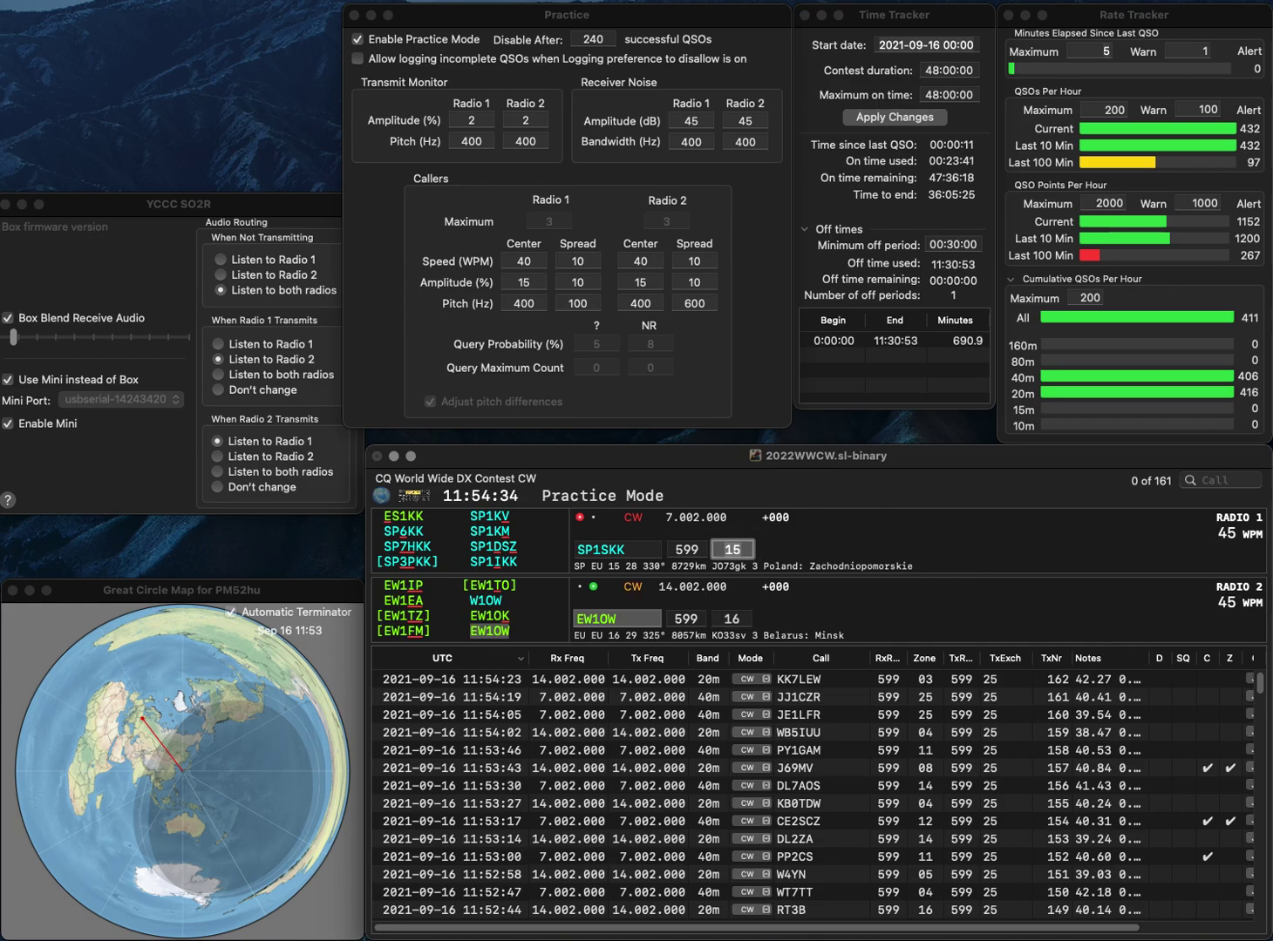
key(Right)
key(Right)
key(Delete)
text(I)
key(Return)
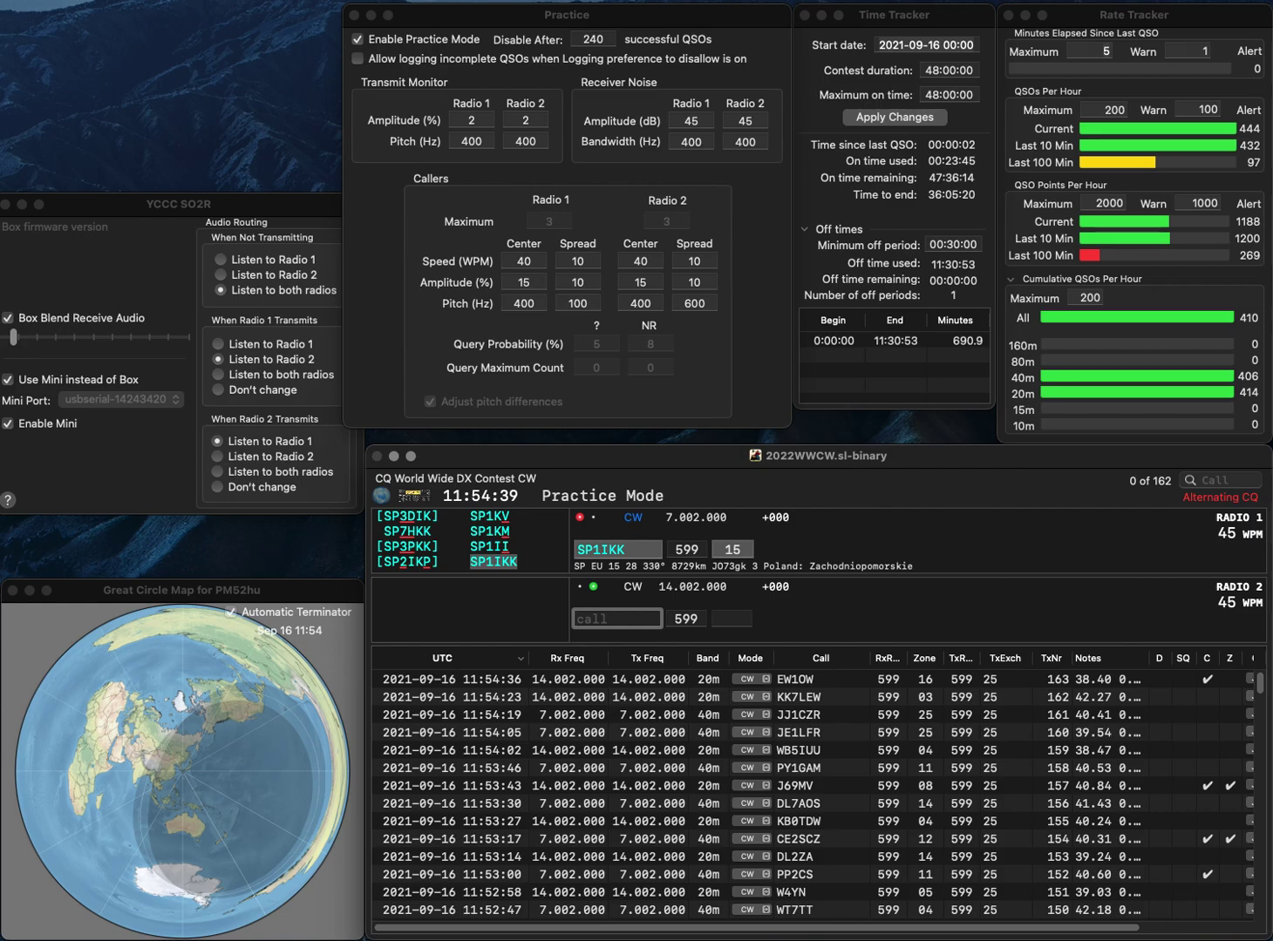
Call CQ on Radio 2, and enter and send the partial call TL there.
key(Return)
text(TL)
key(Return)
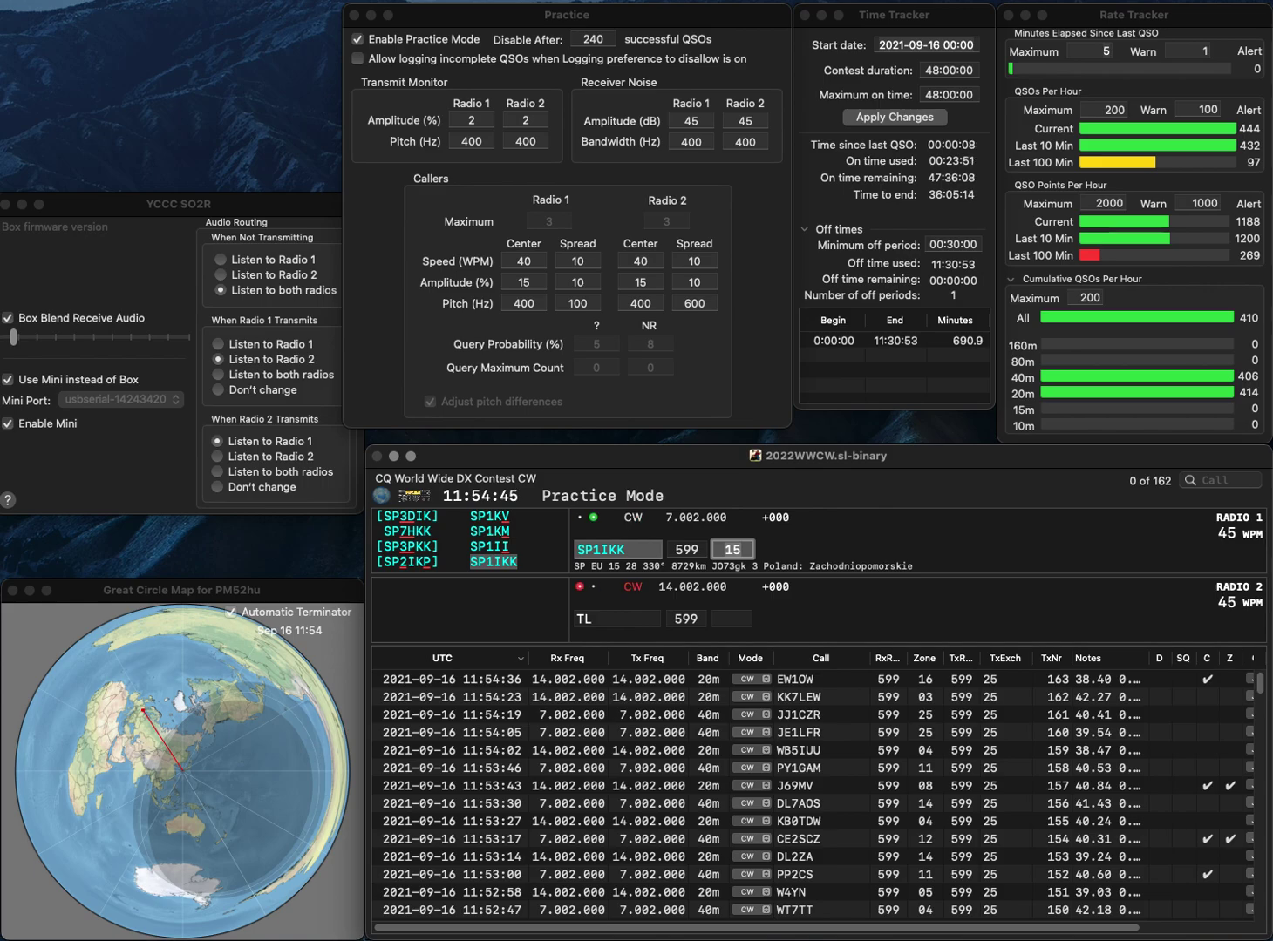
key(Return)
text(WA1T)
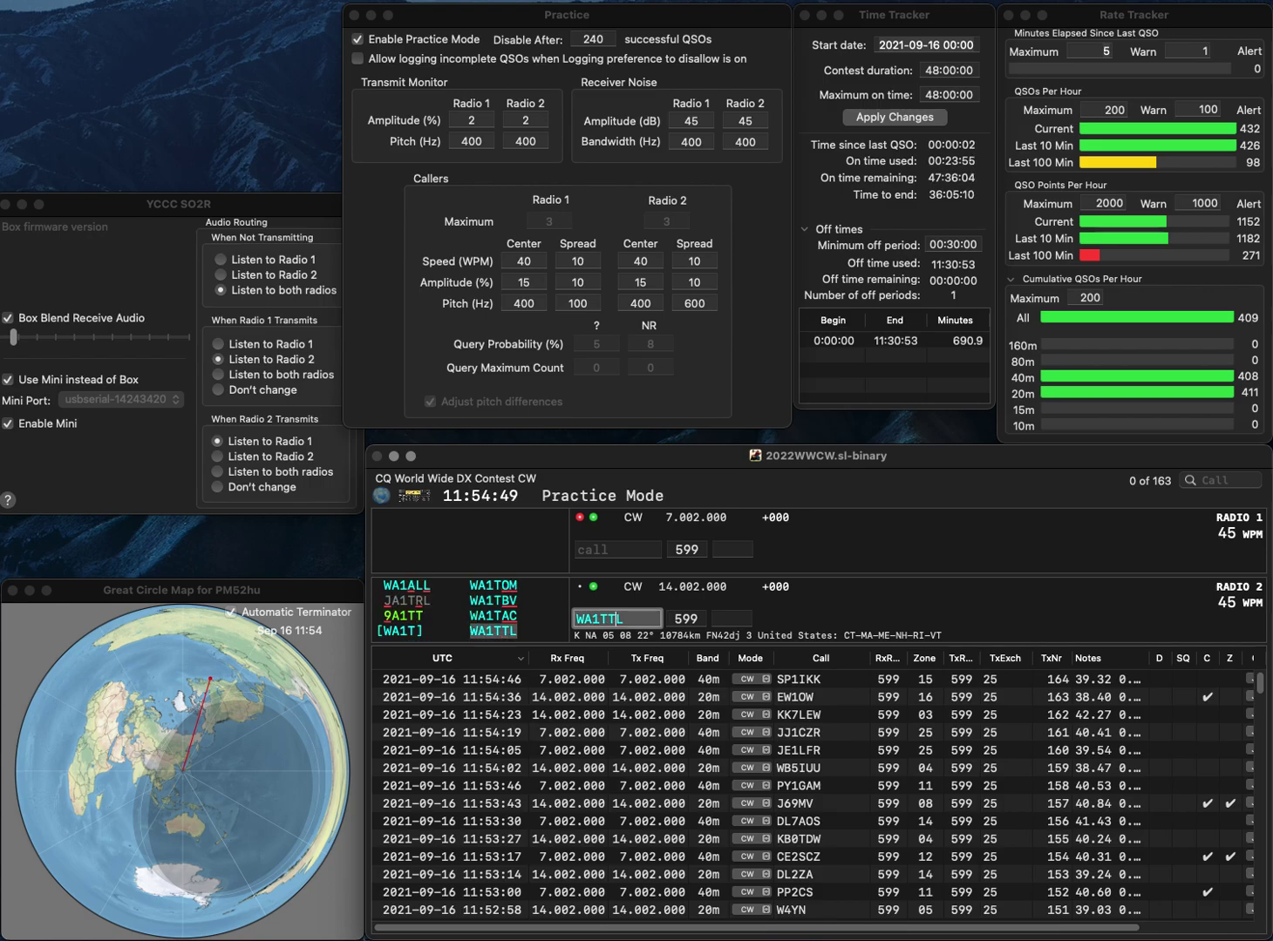
key(Return)
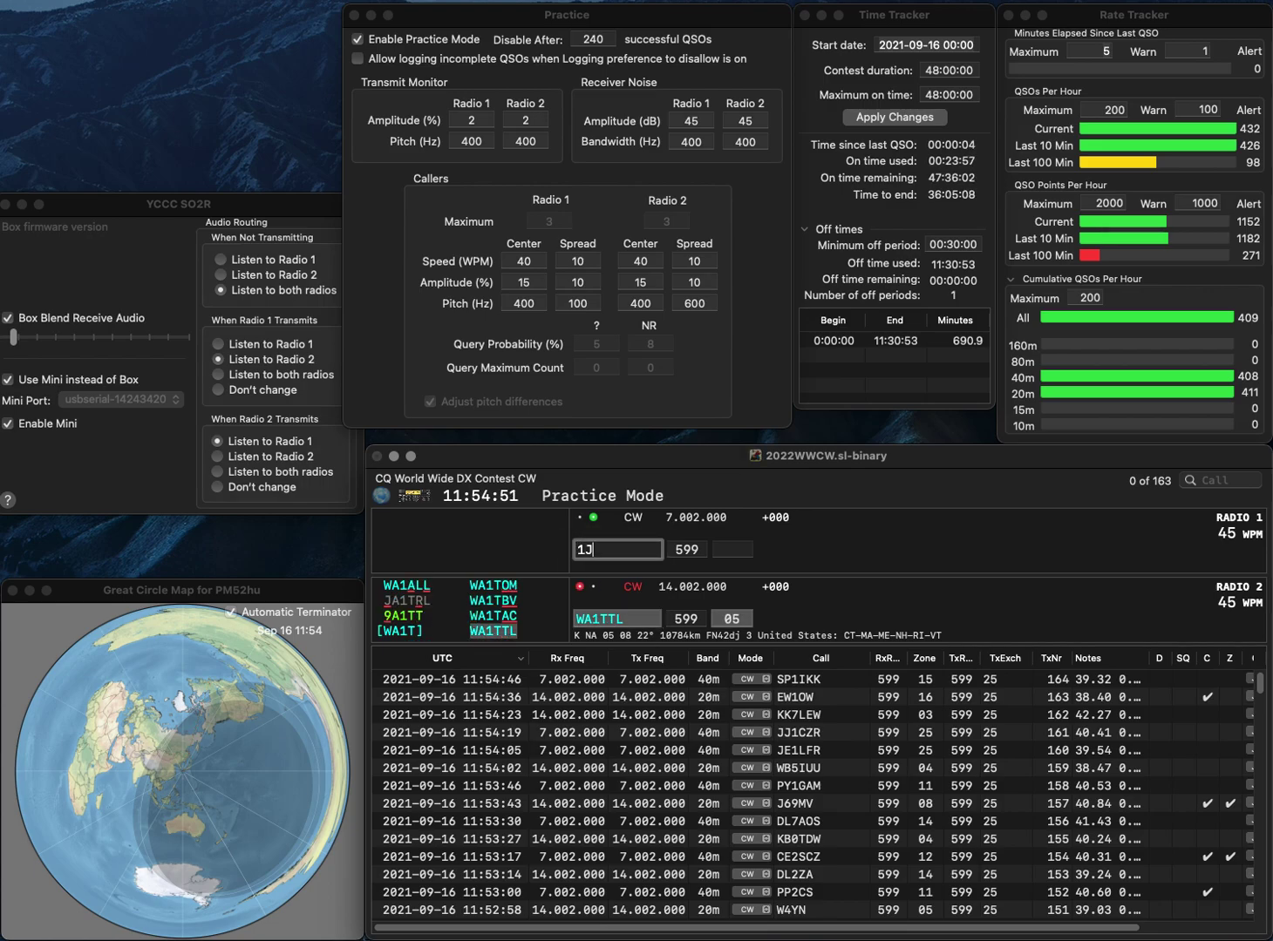
Send the partial call 1J on Radio 1, complete it as GM1J and answer it, and log the WA1TTL contact on Radio 2.
key(Return)
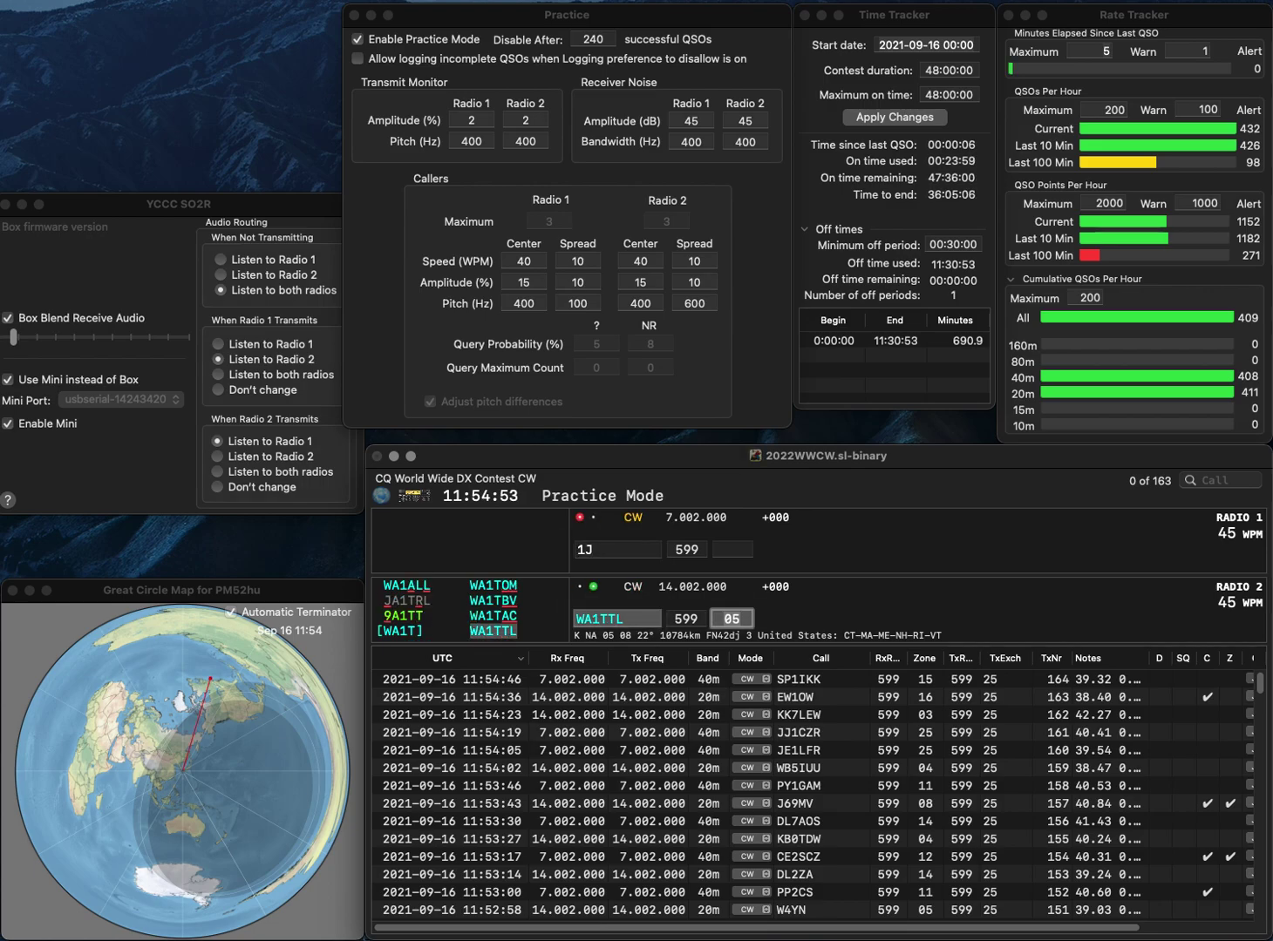
key(Return)
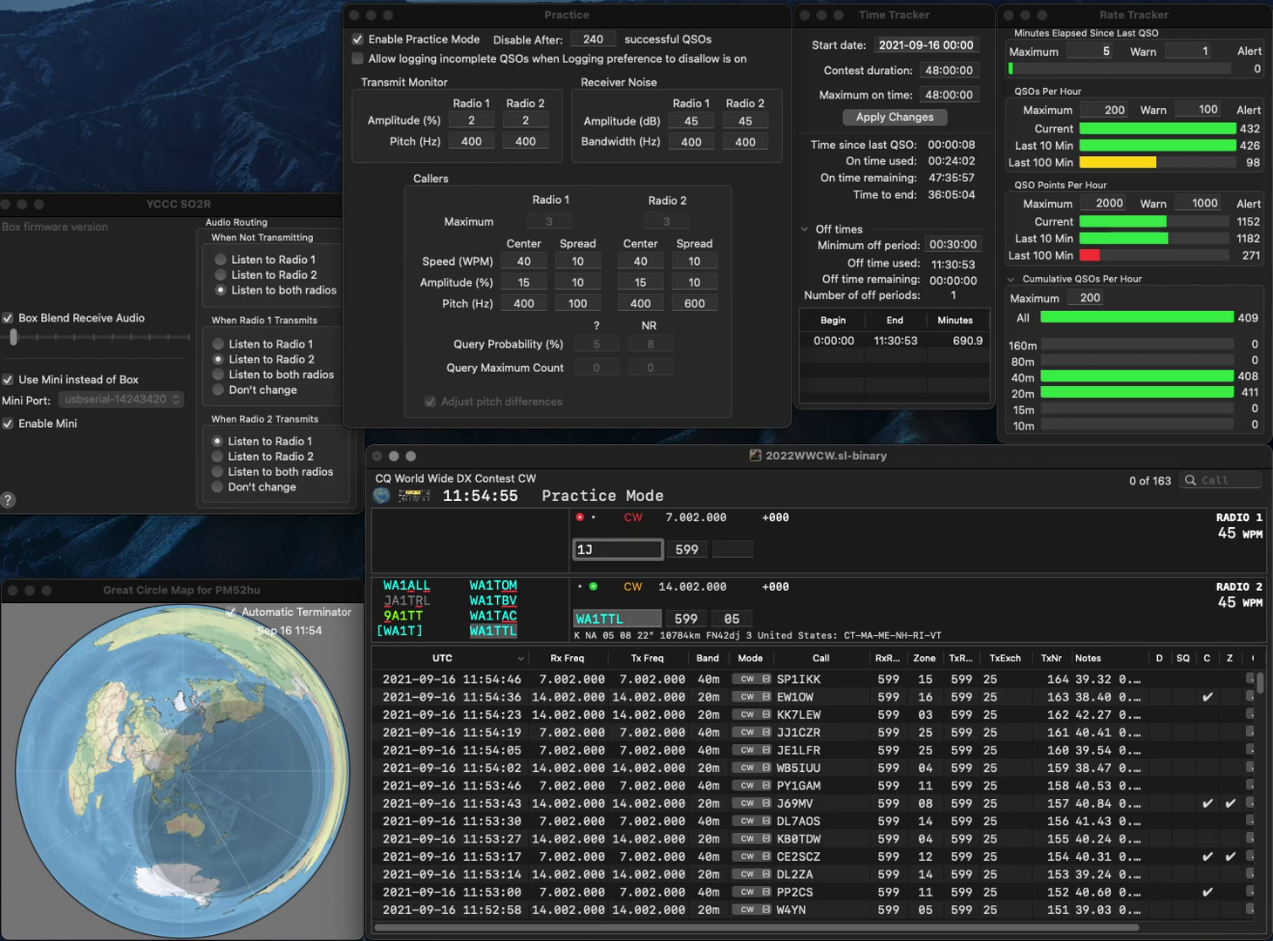
text(GM)
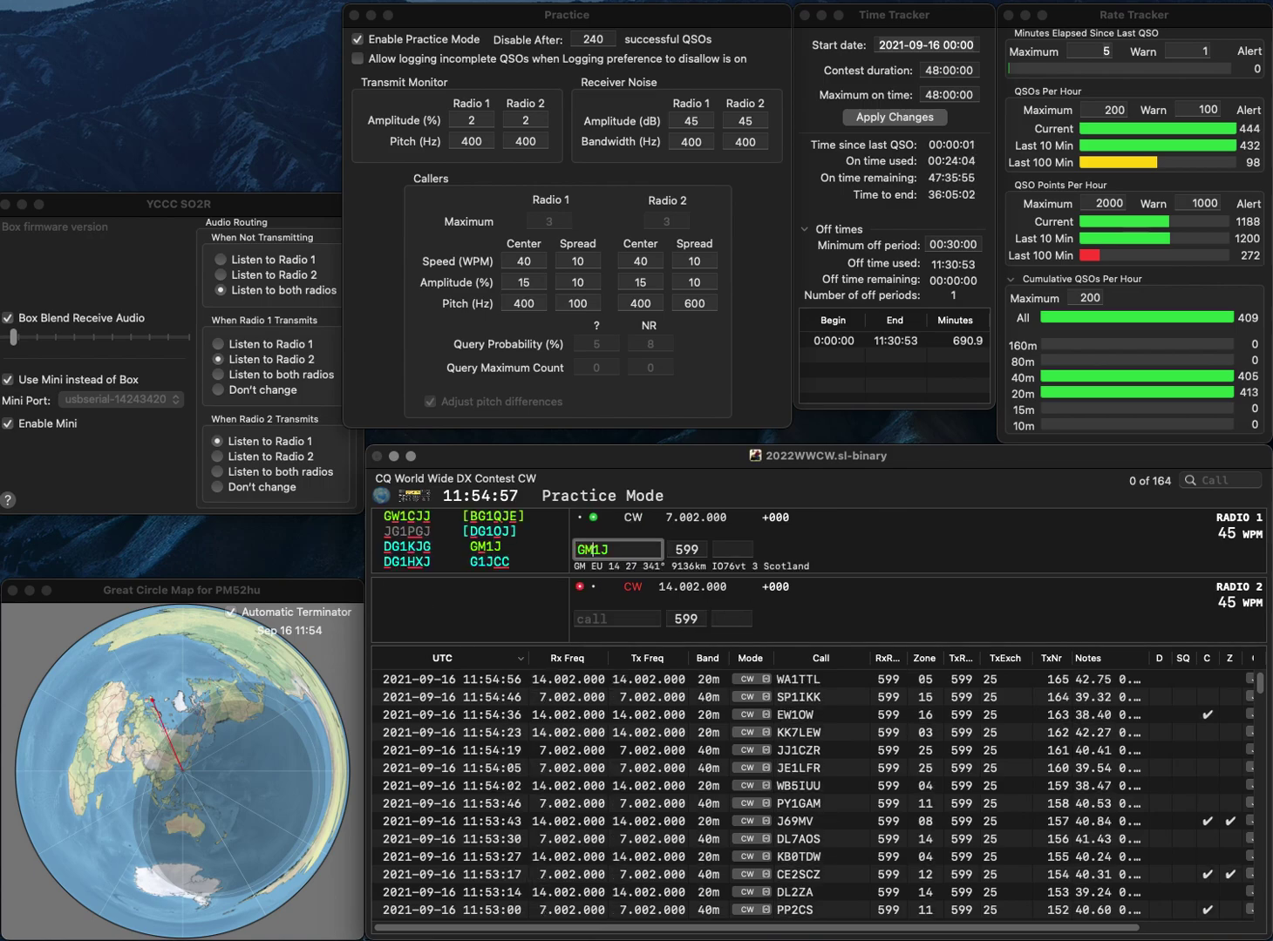
key(Return)
text(EA3M)
key(Return)
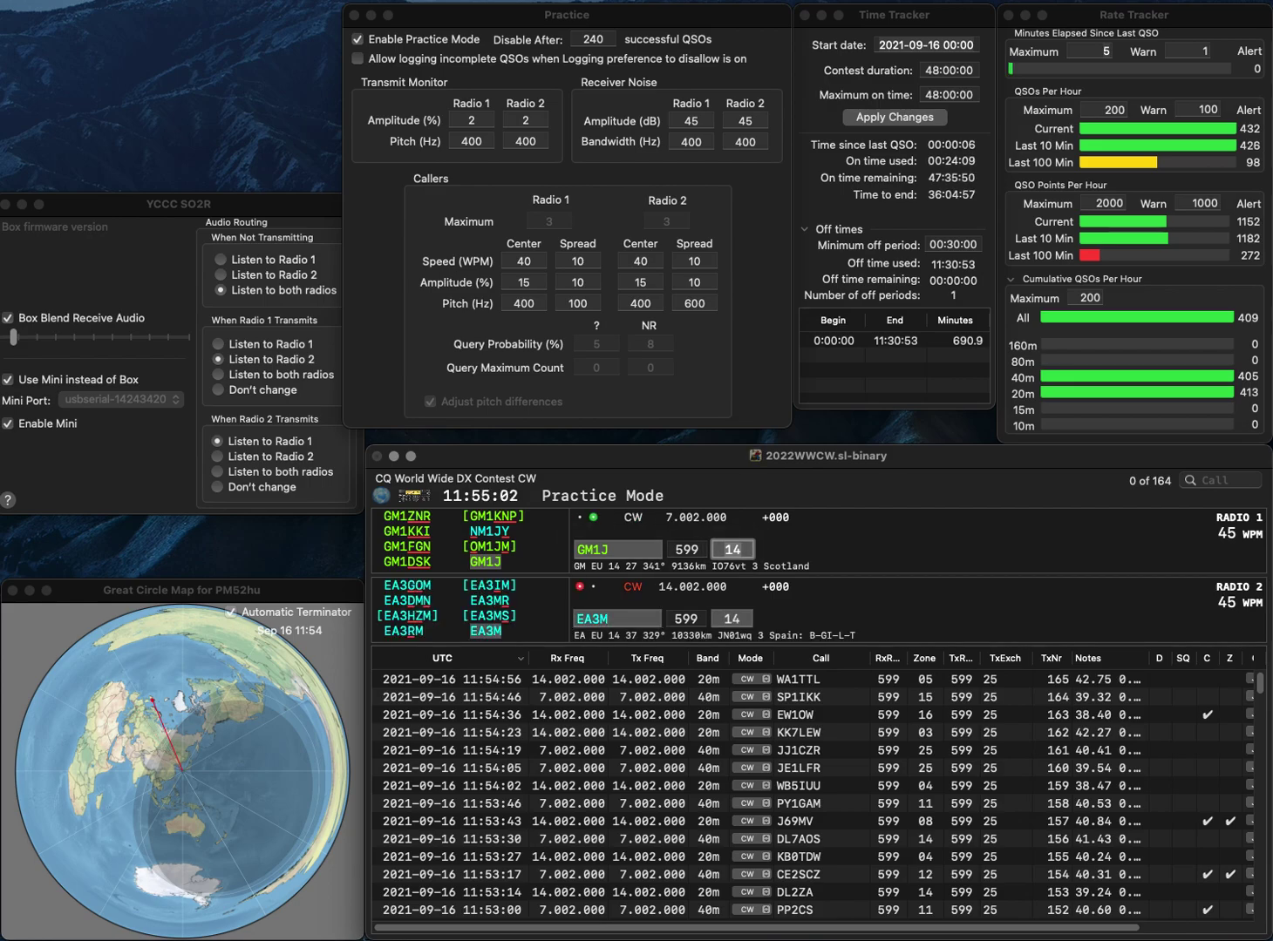
key(Return)
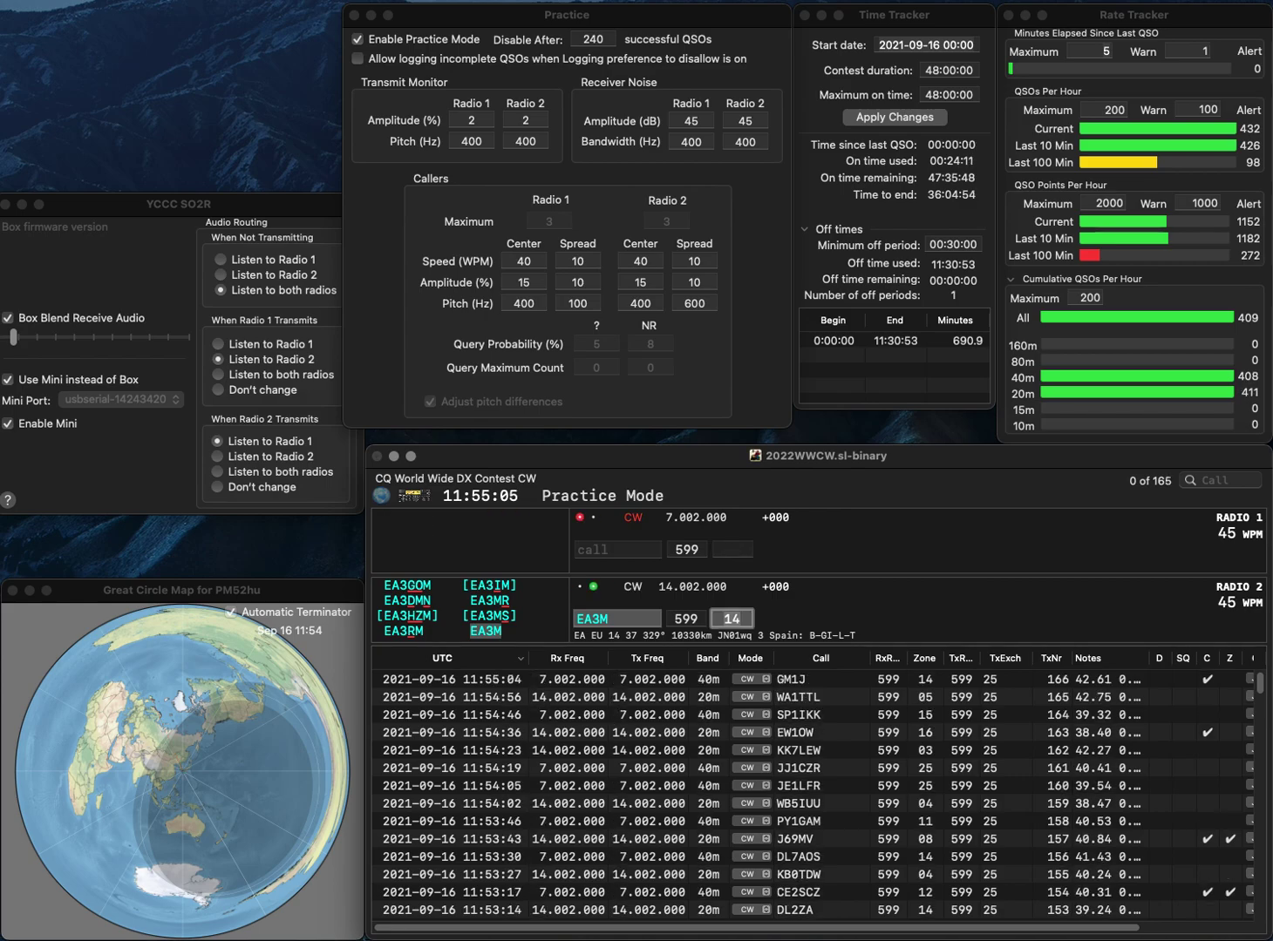
key(Return)
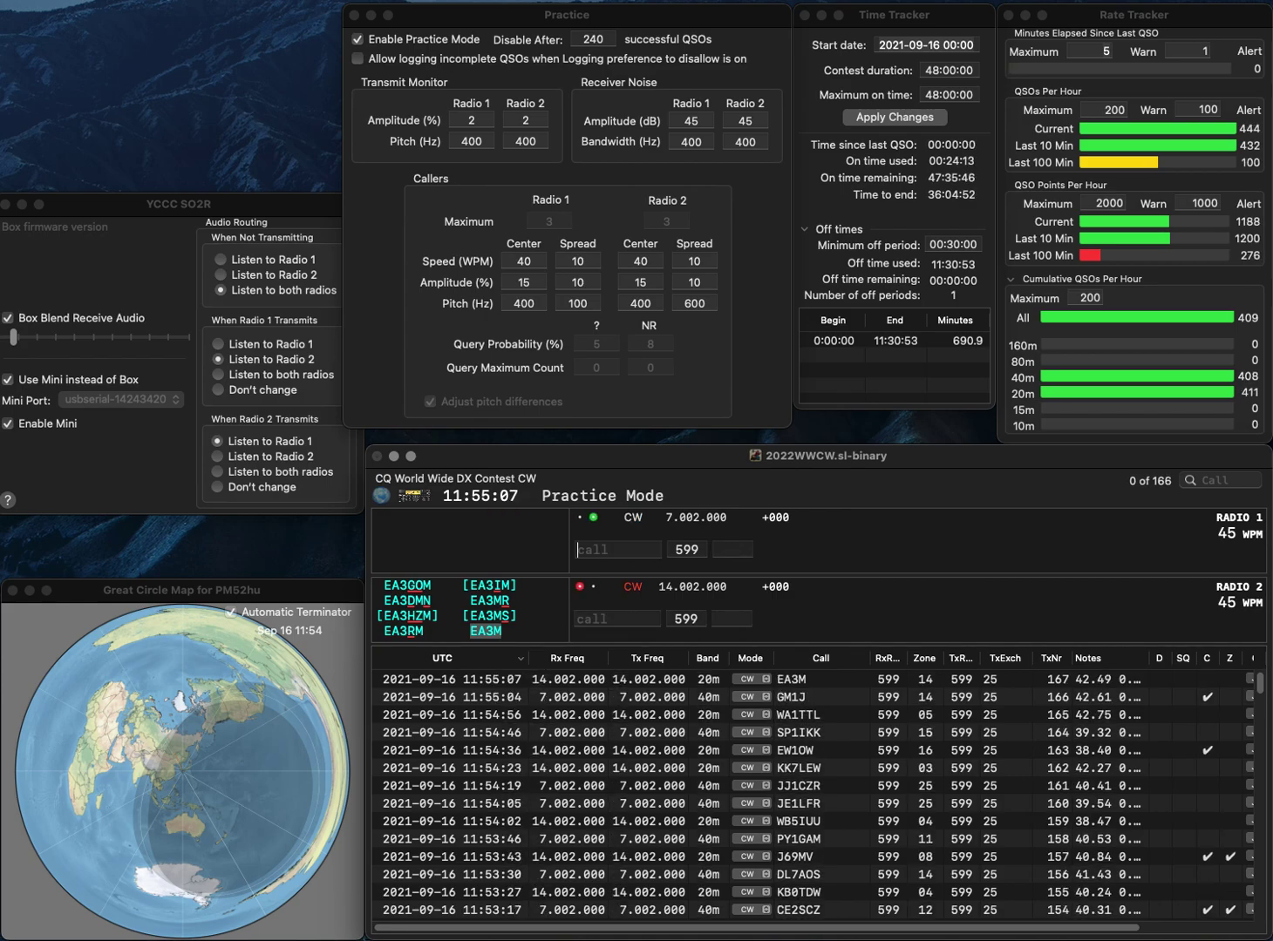
text(IV3F)
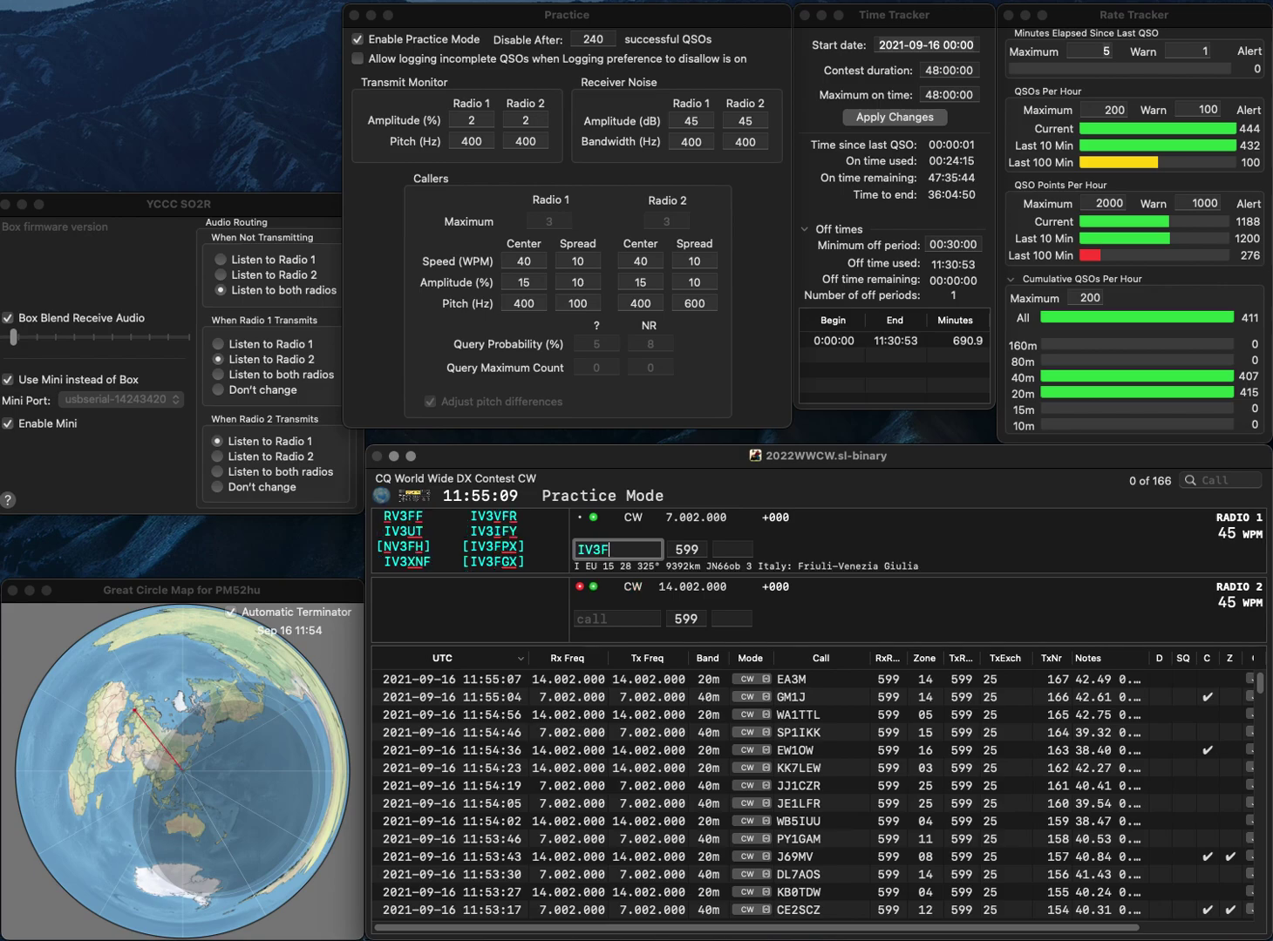
key(BackSpace)
text(UT)
key(Return)
text(2N)
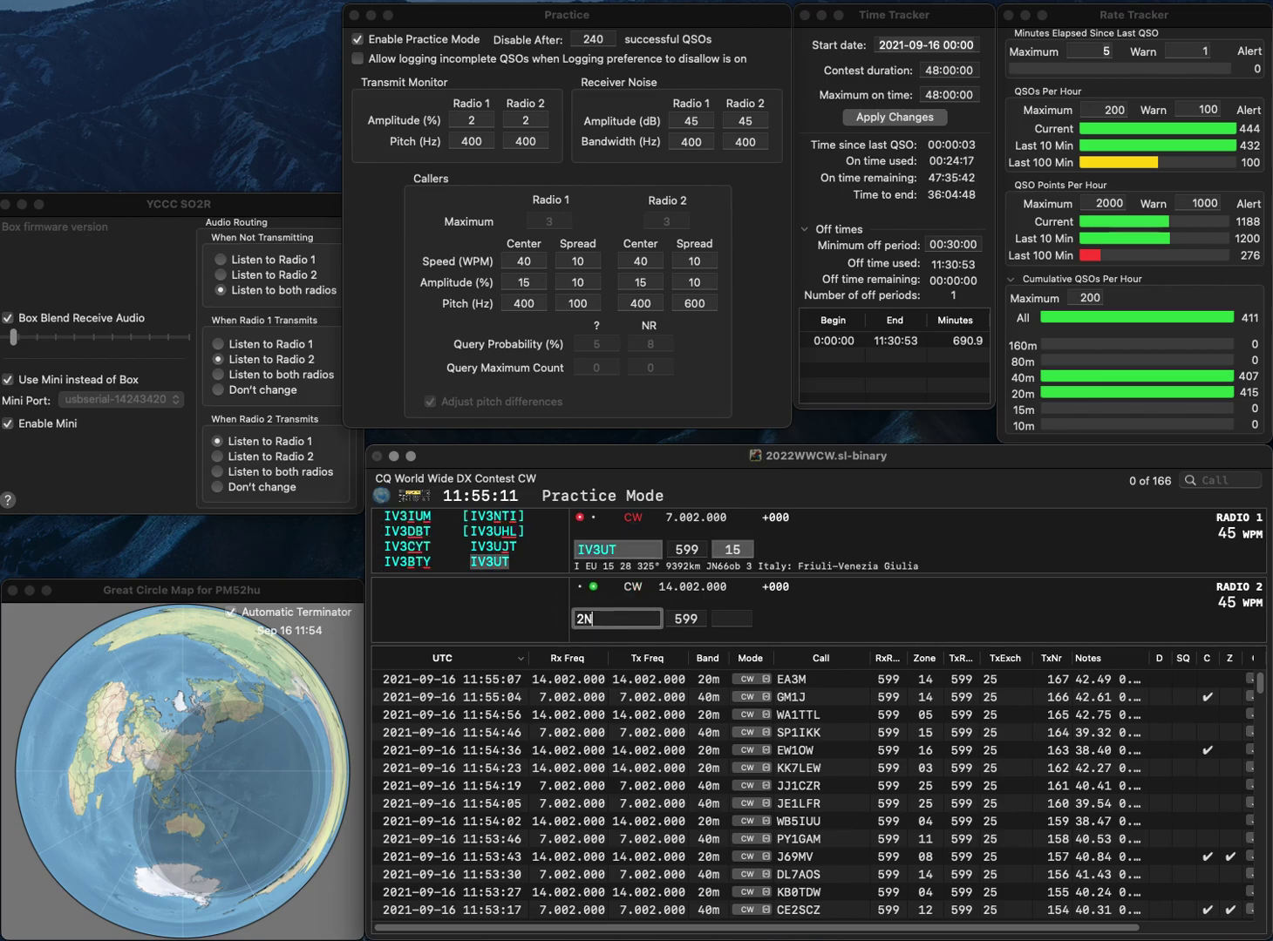
text(V/2)
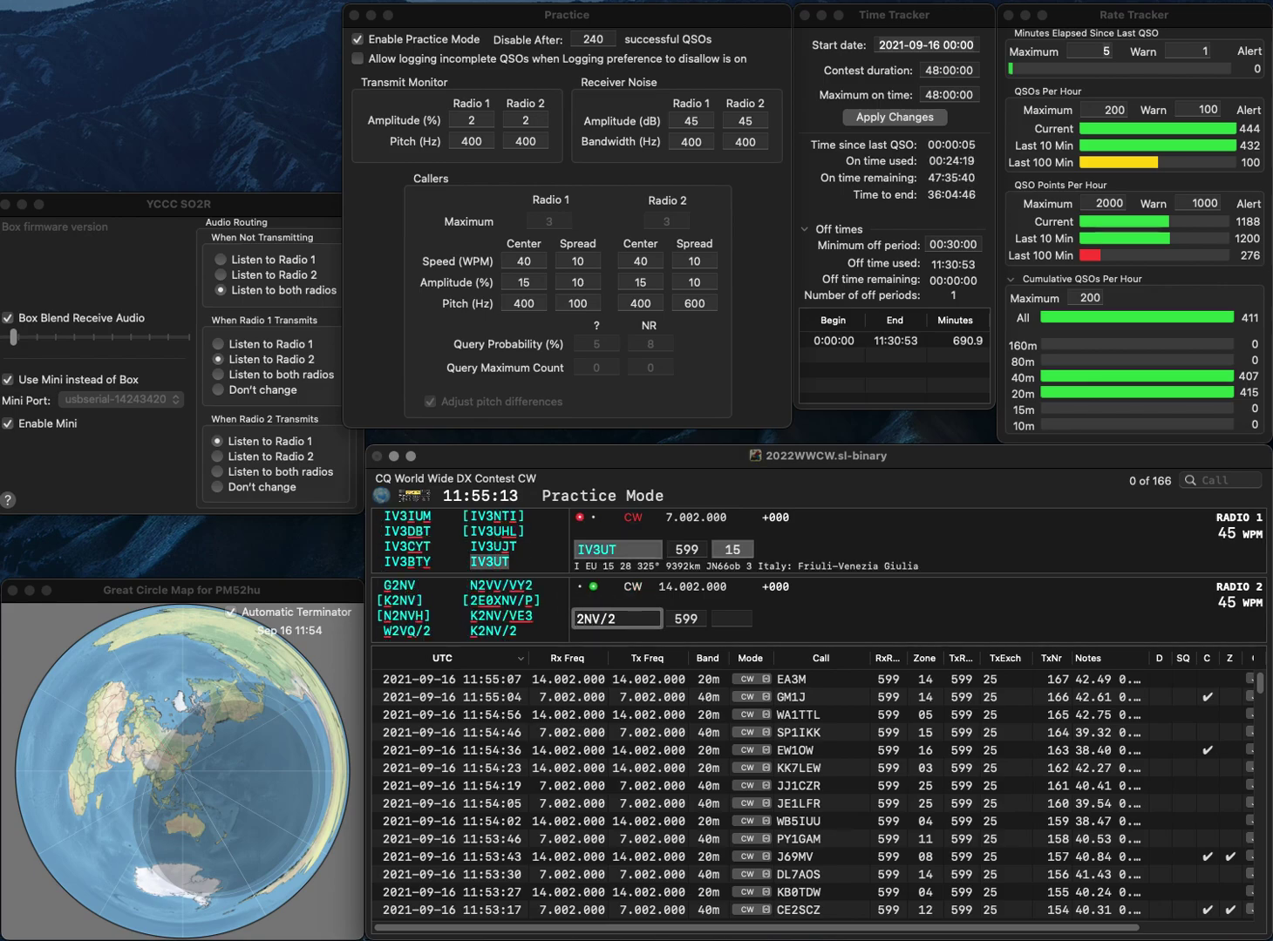
key(Home)
text(K)
key(Return)
key(Return)
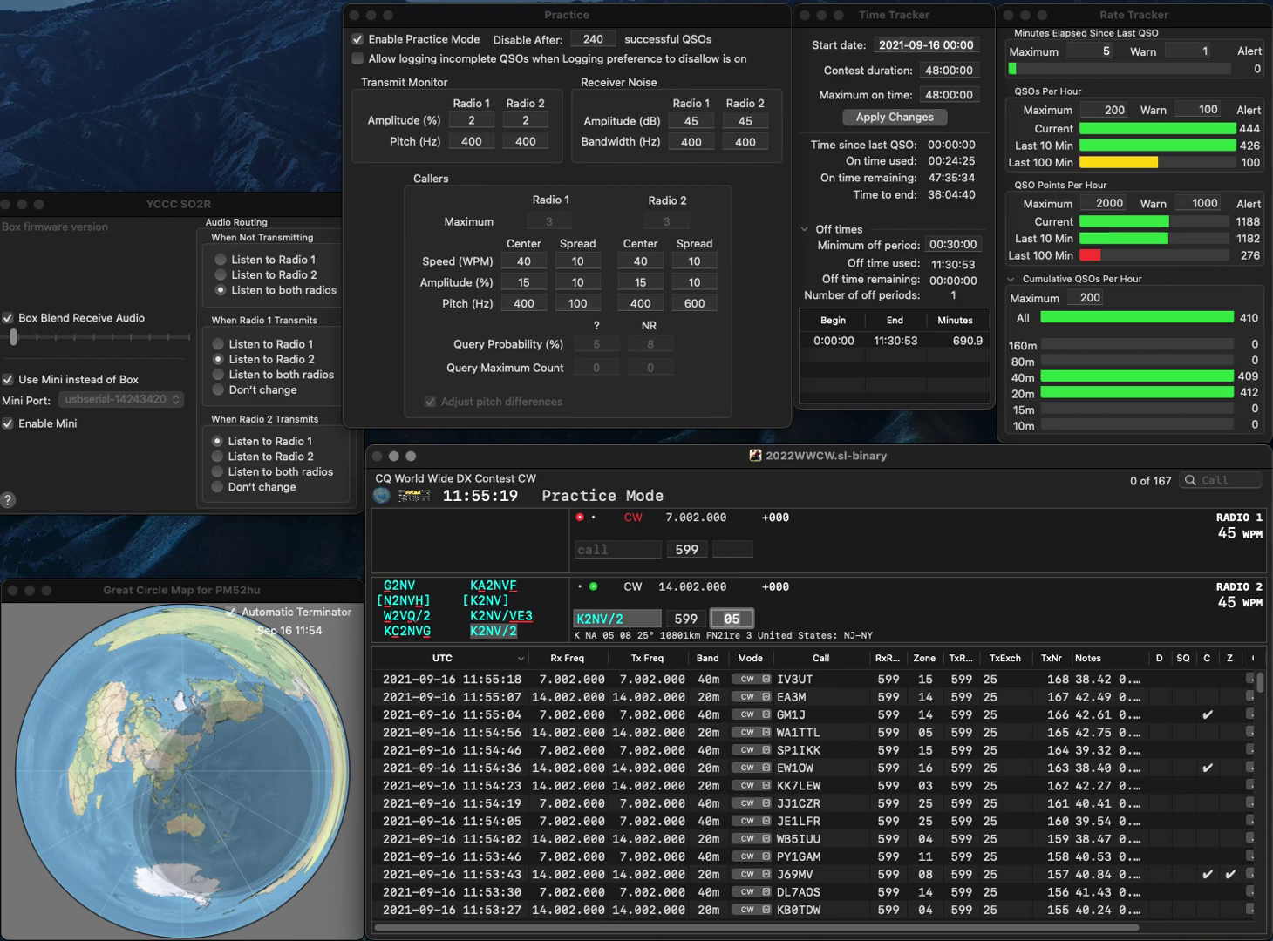
key(Return)
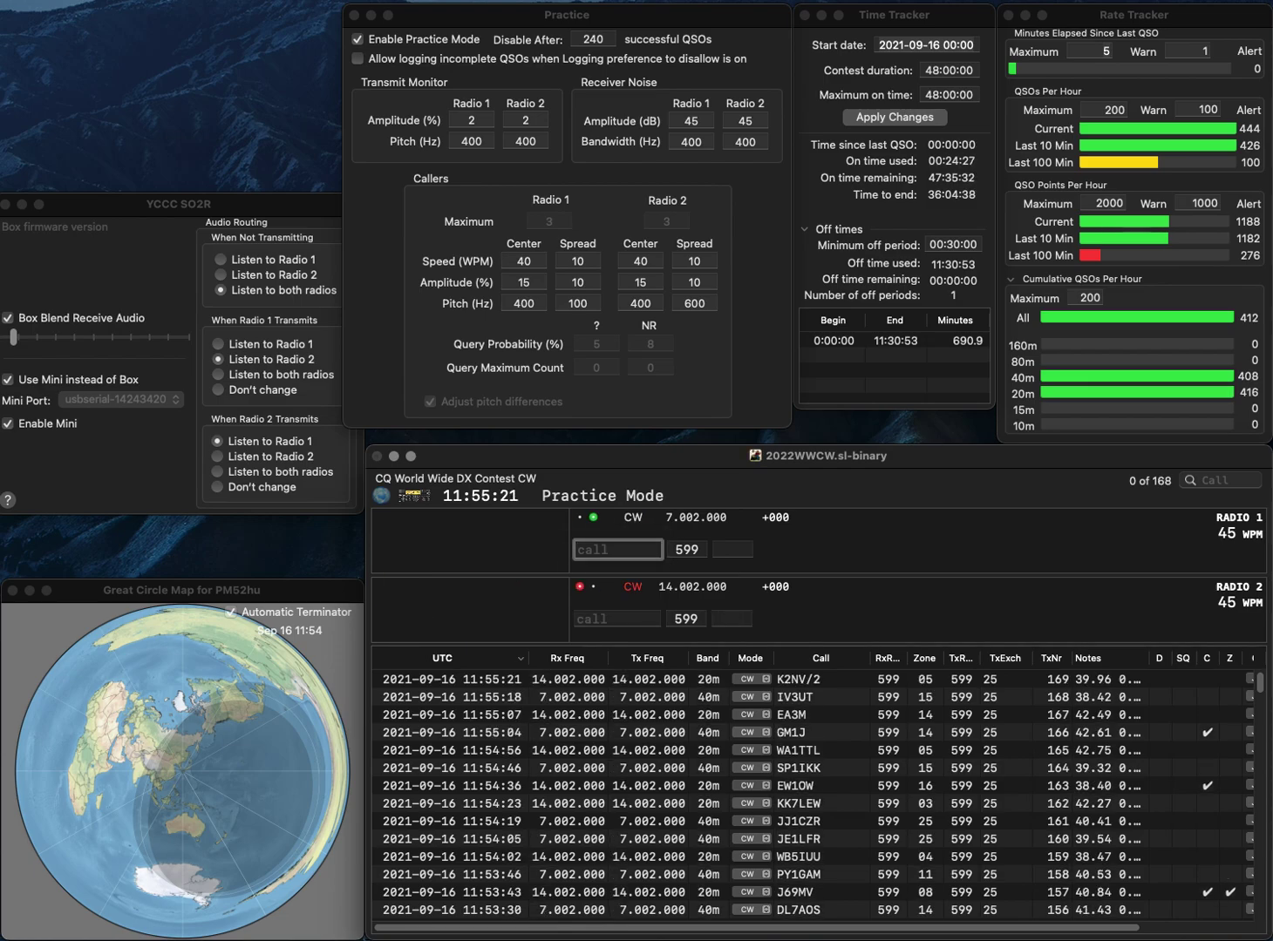
Enter and answer SN5V on Radio 1 and DG1FN on Radio 2, and log the SN5V contact.
text(SN5V)
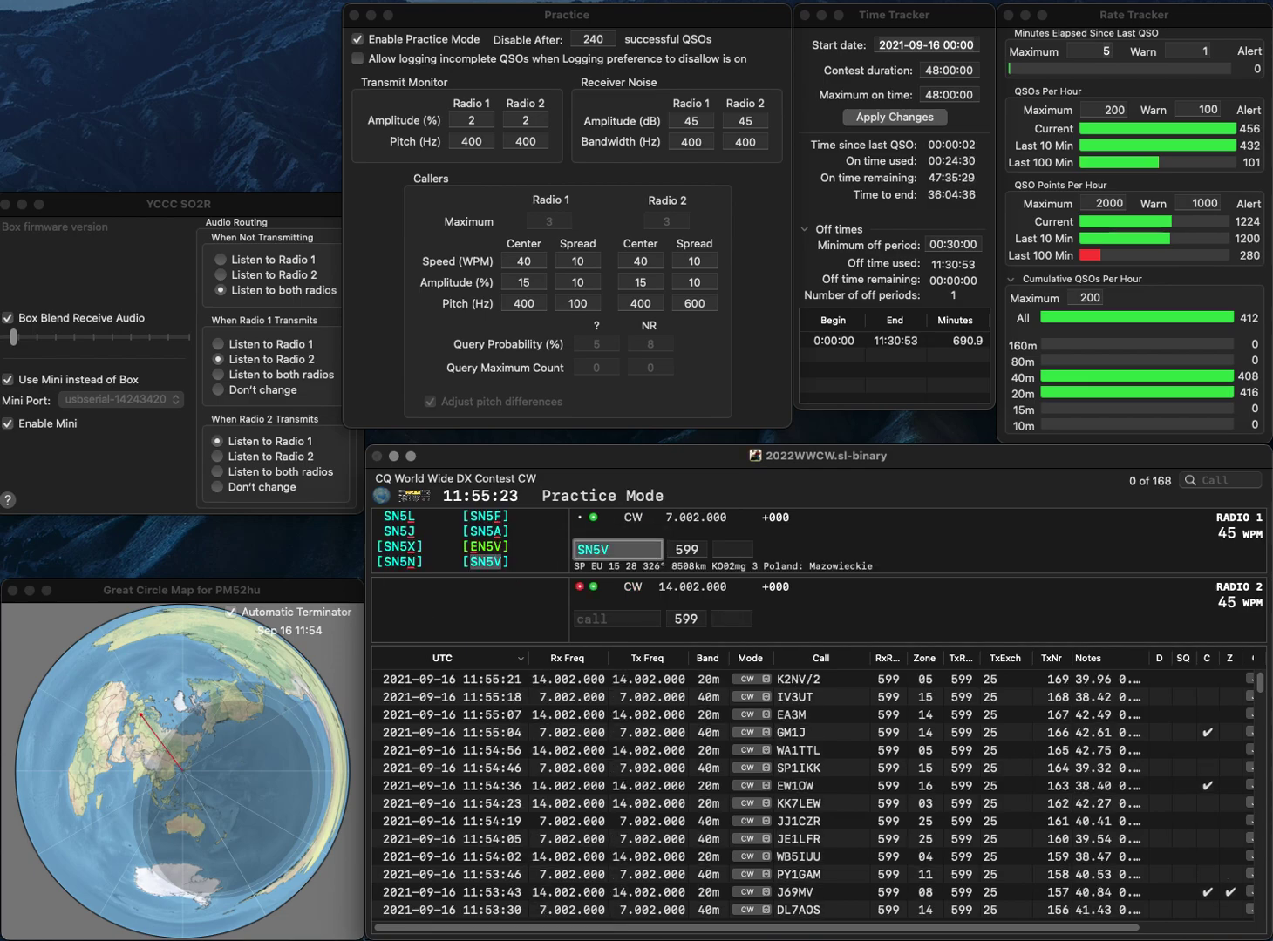
key(Return)
text(DG1RN)
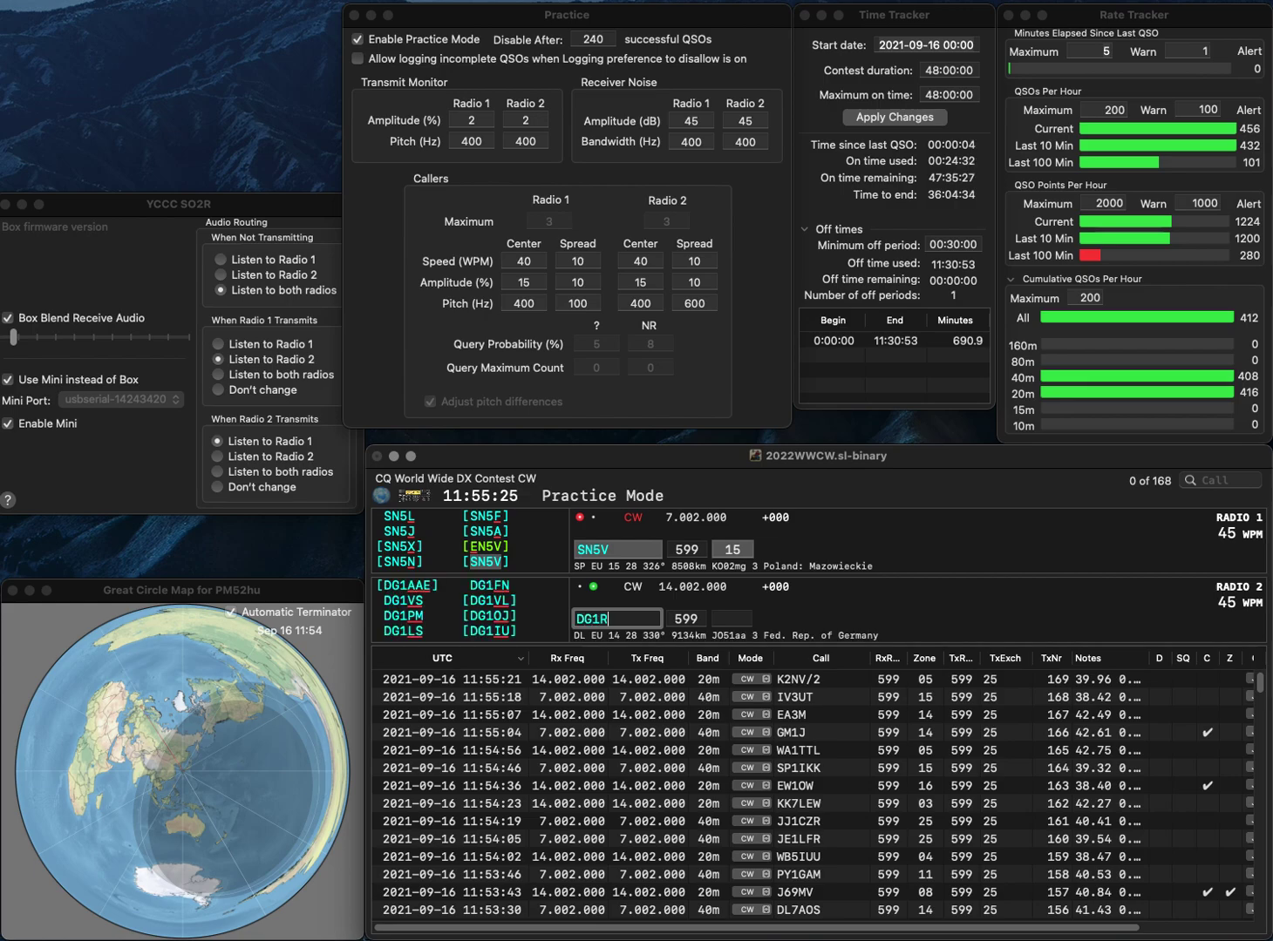
key(BackSpace)
key(BackSpace)
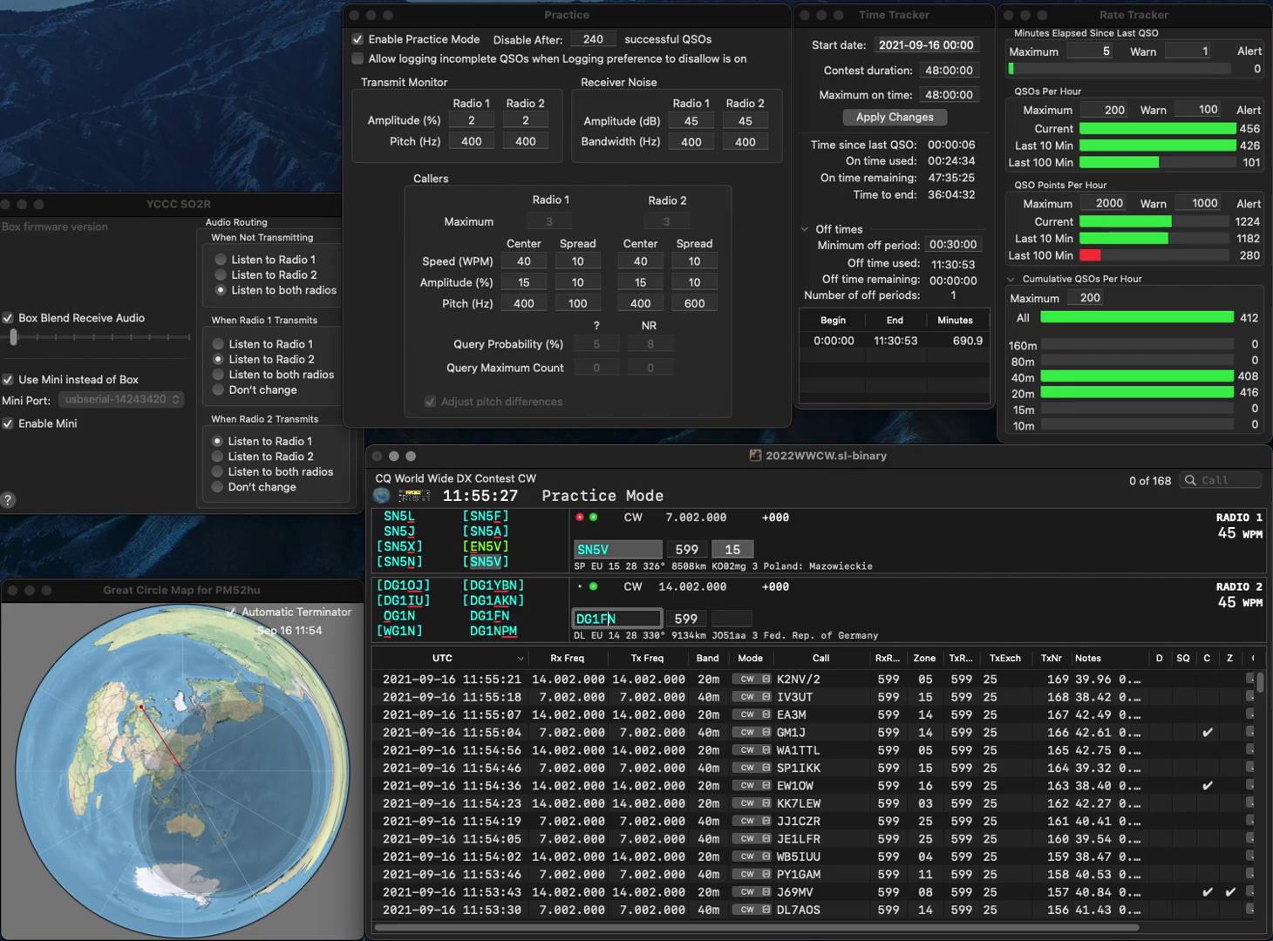
text(FN)
key(Return)
key(Down)
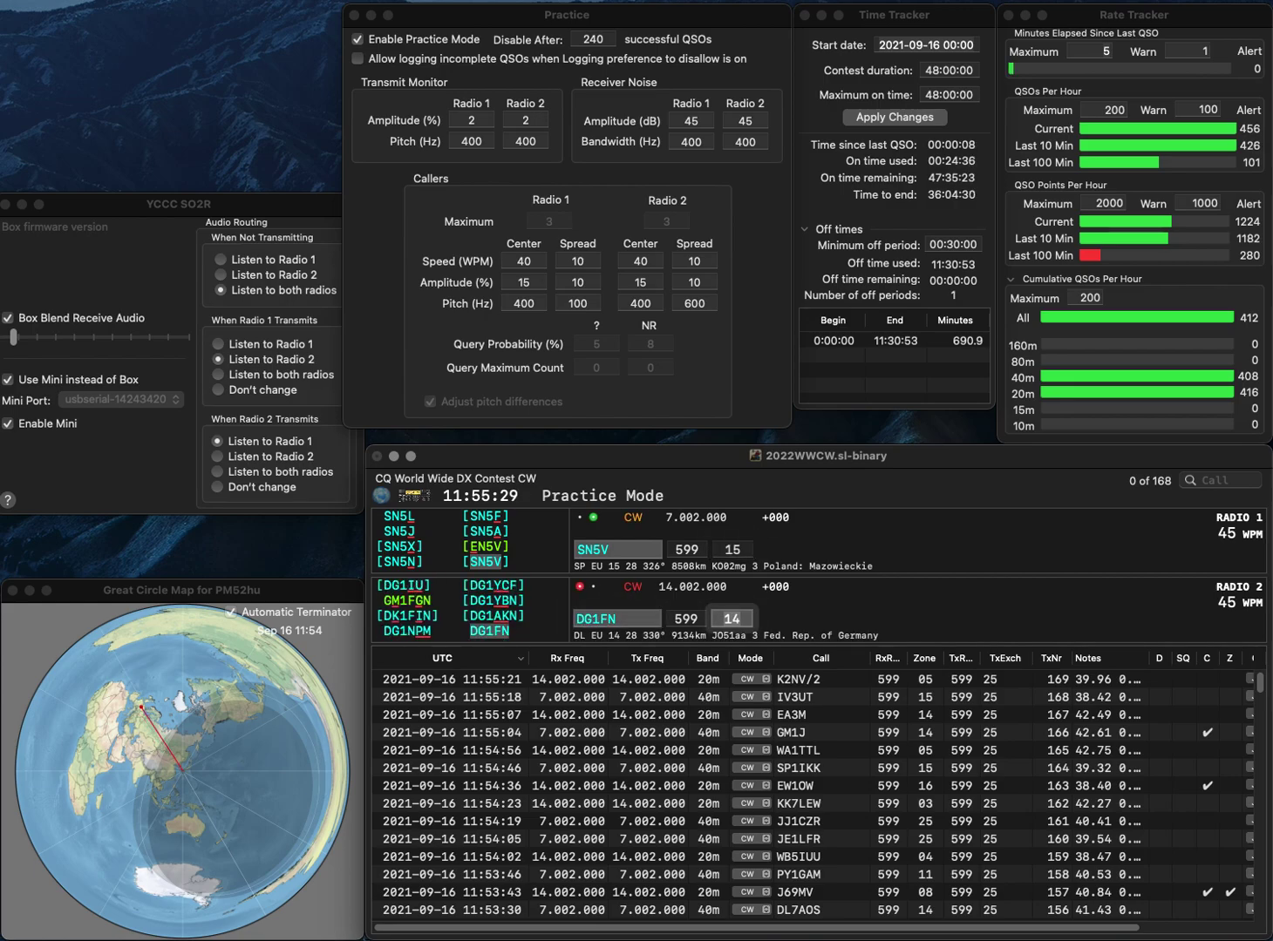
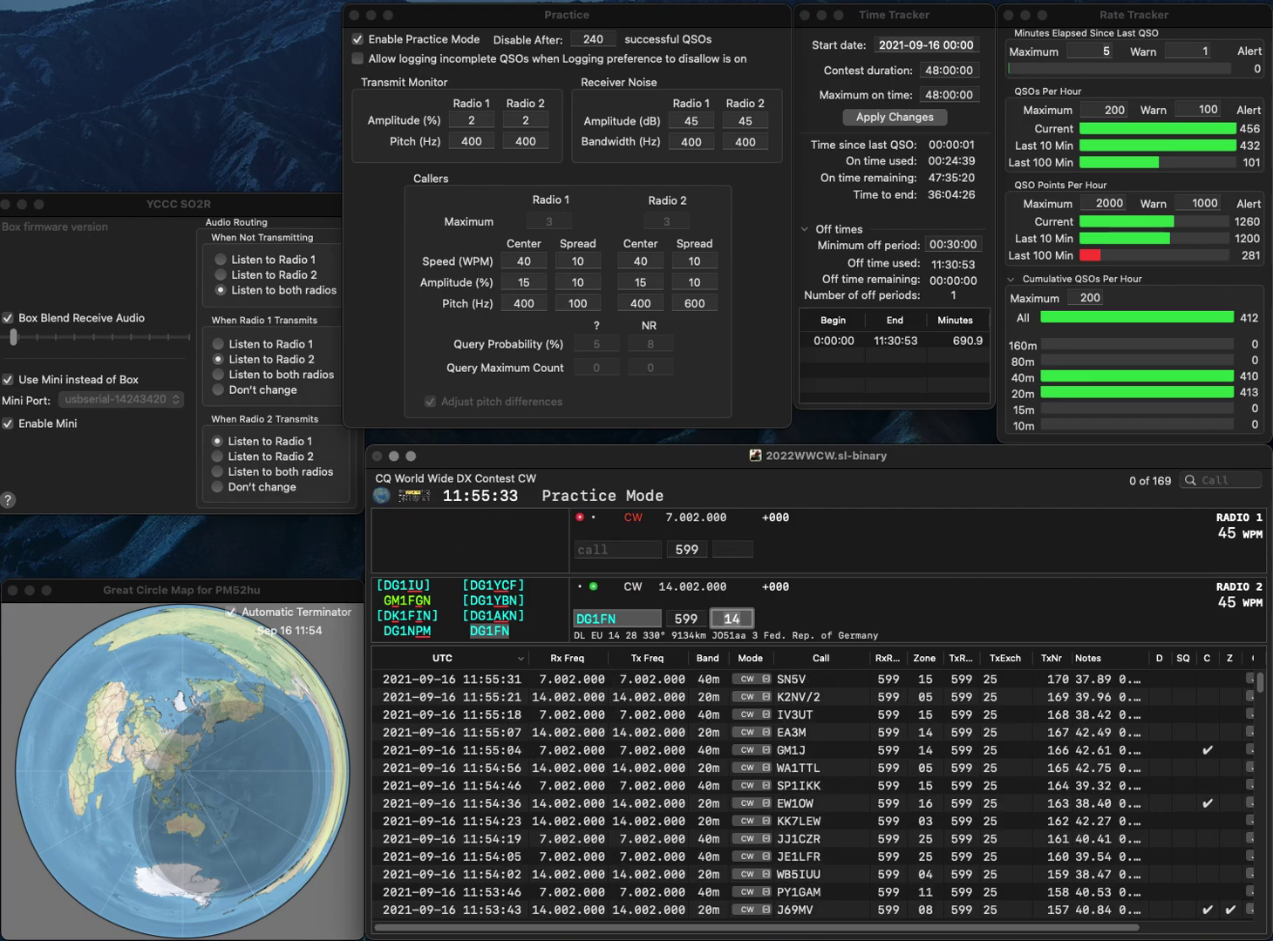
key(Return)
text(WC9VYX)
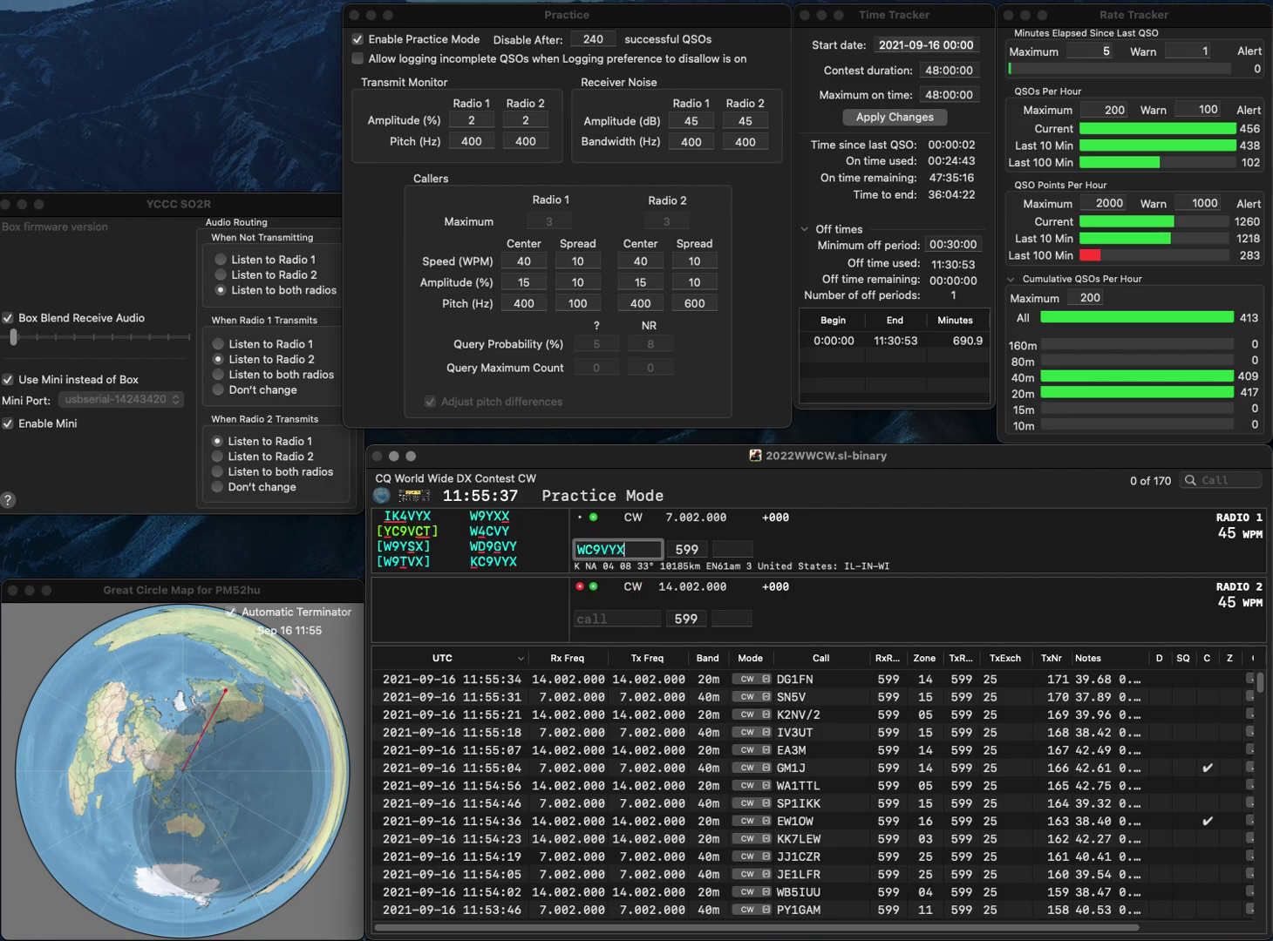
key(Home)
key(Delete)
text(K)
key(Return)
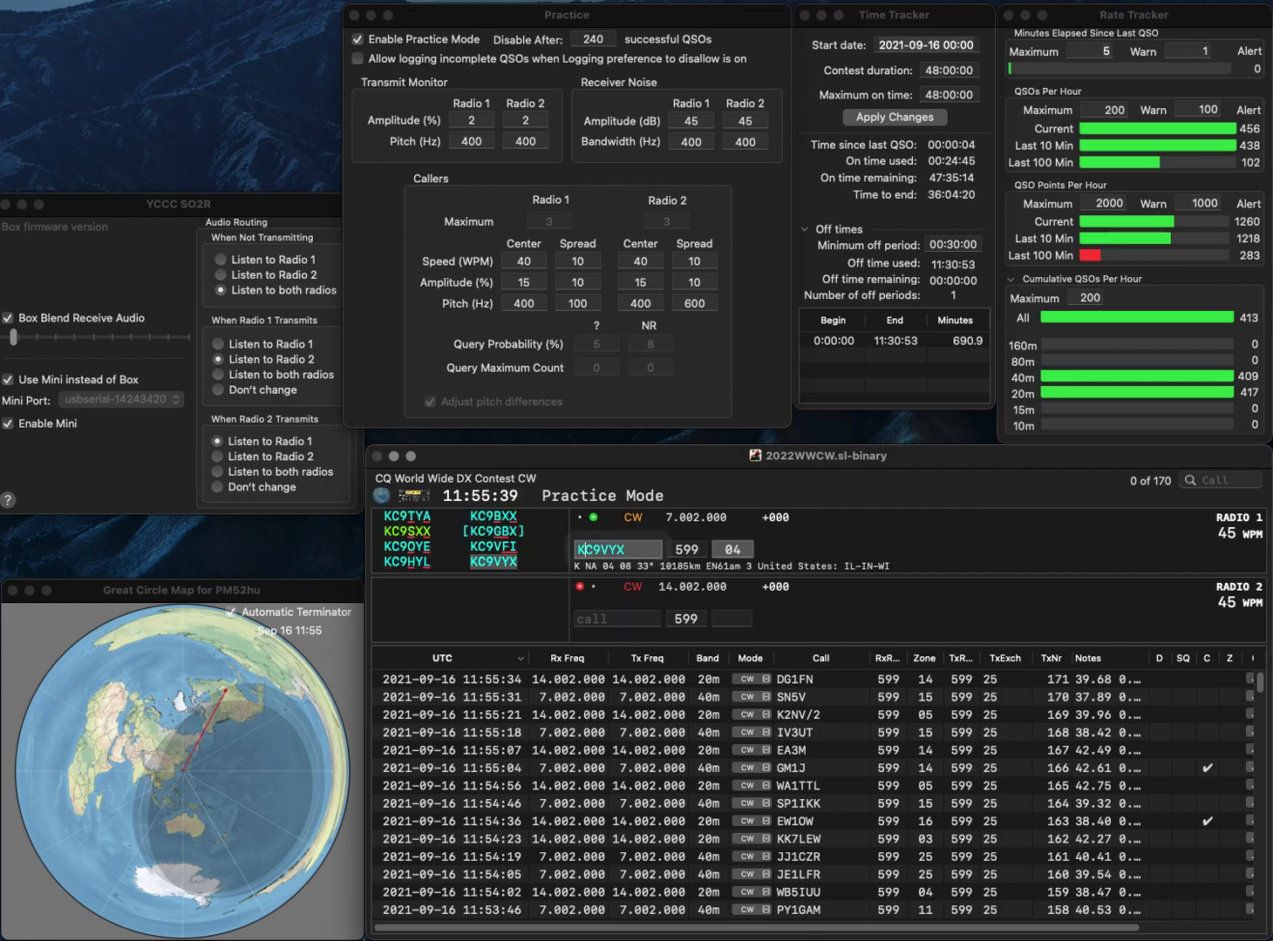
text(KA3)
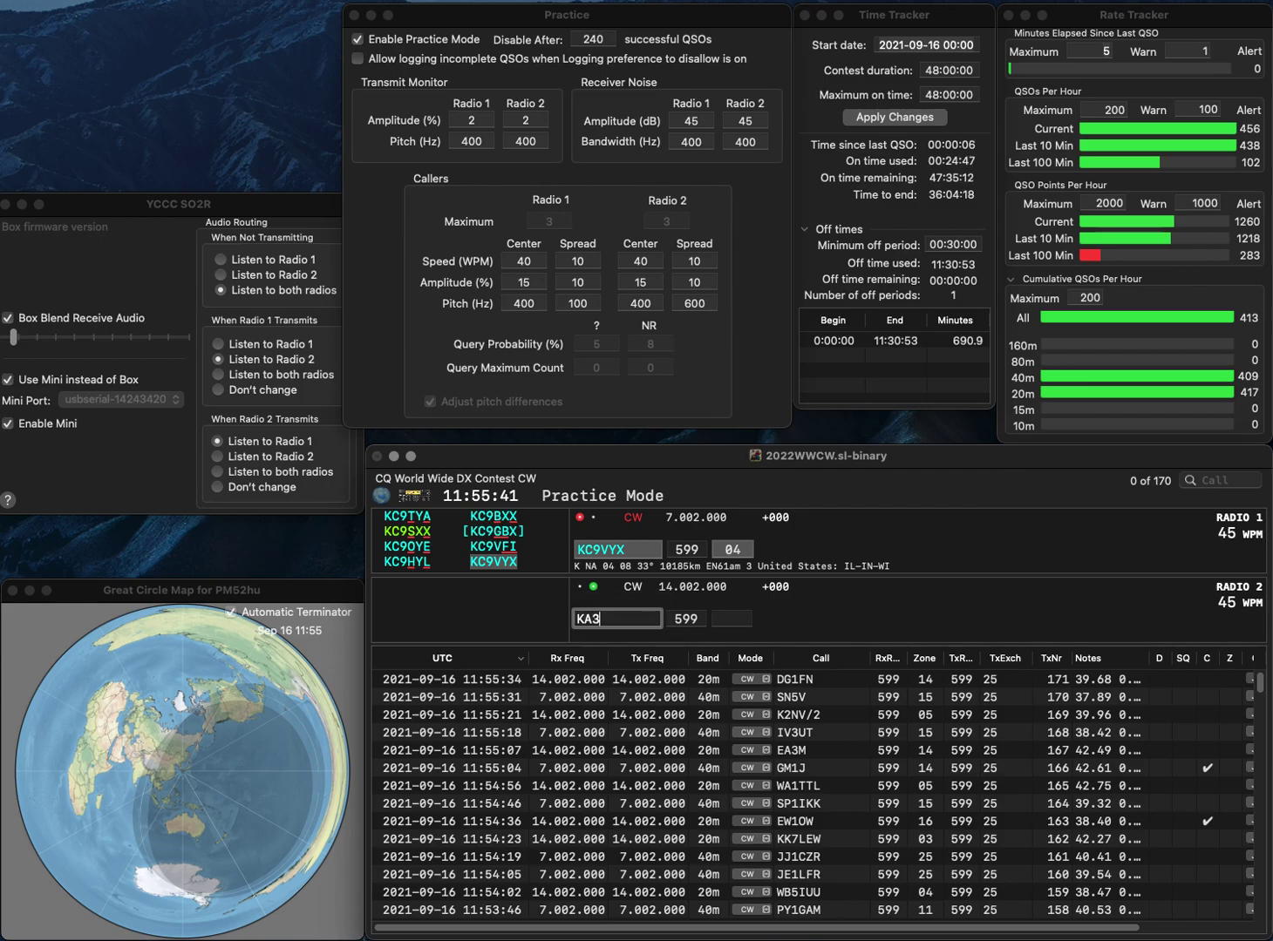
text(CRC)
key(Return)
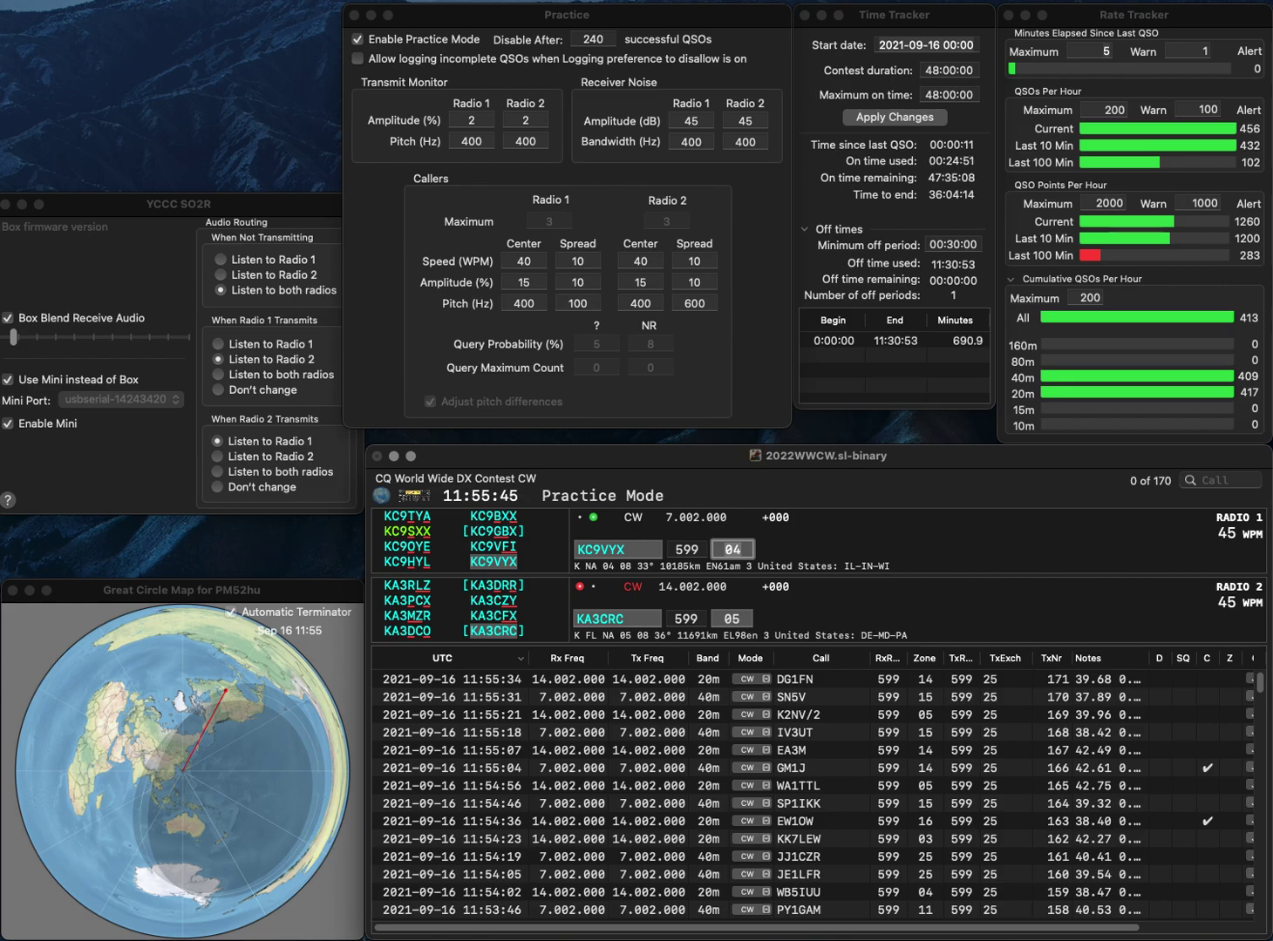
key(Return)
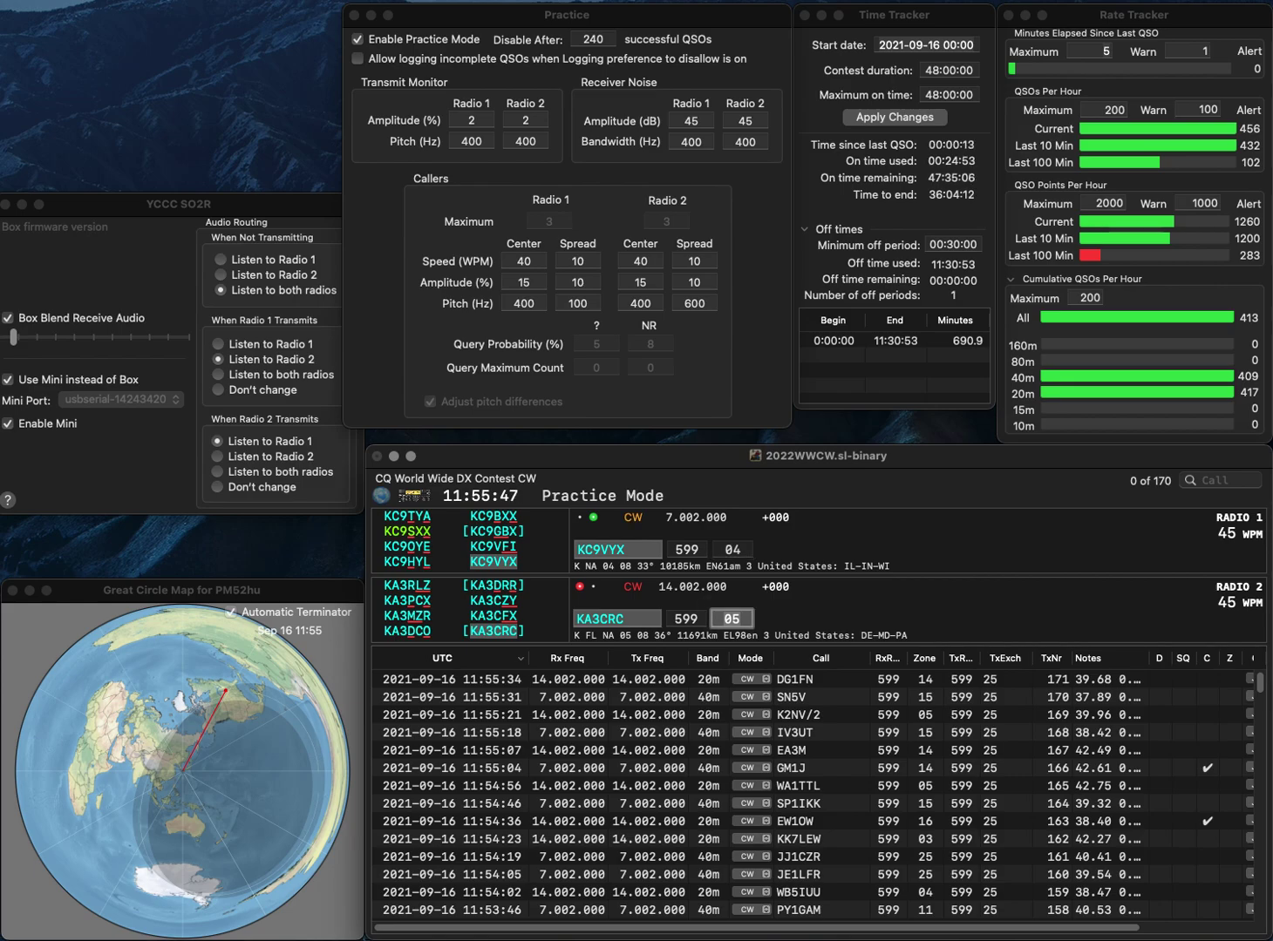
key(Return)
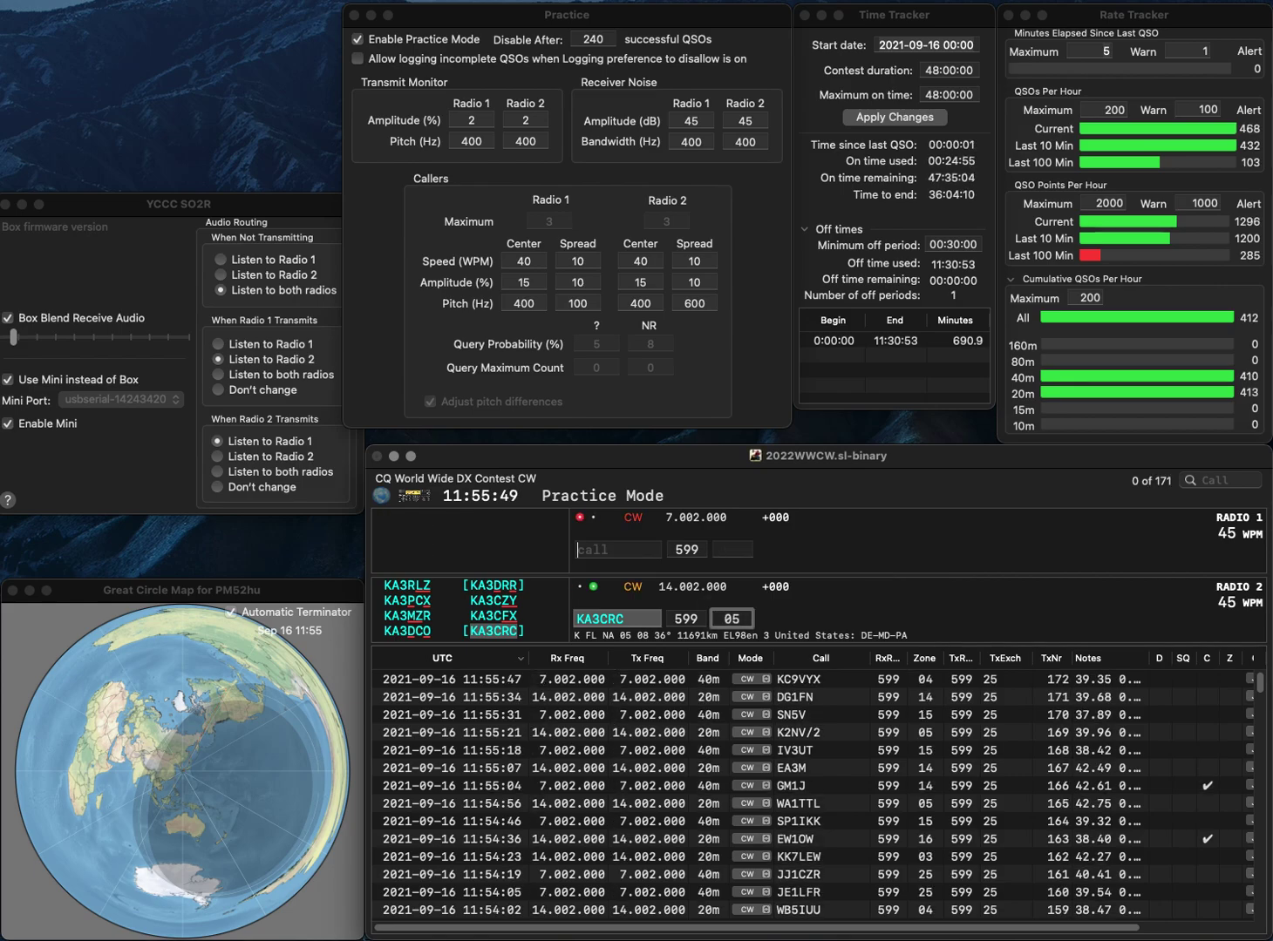
text(W4)
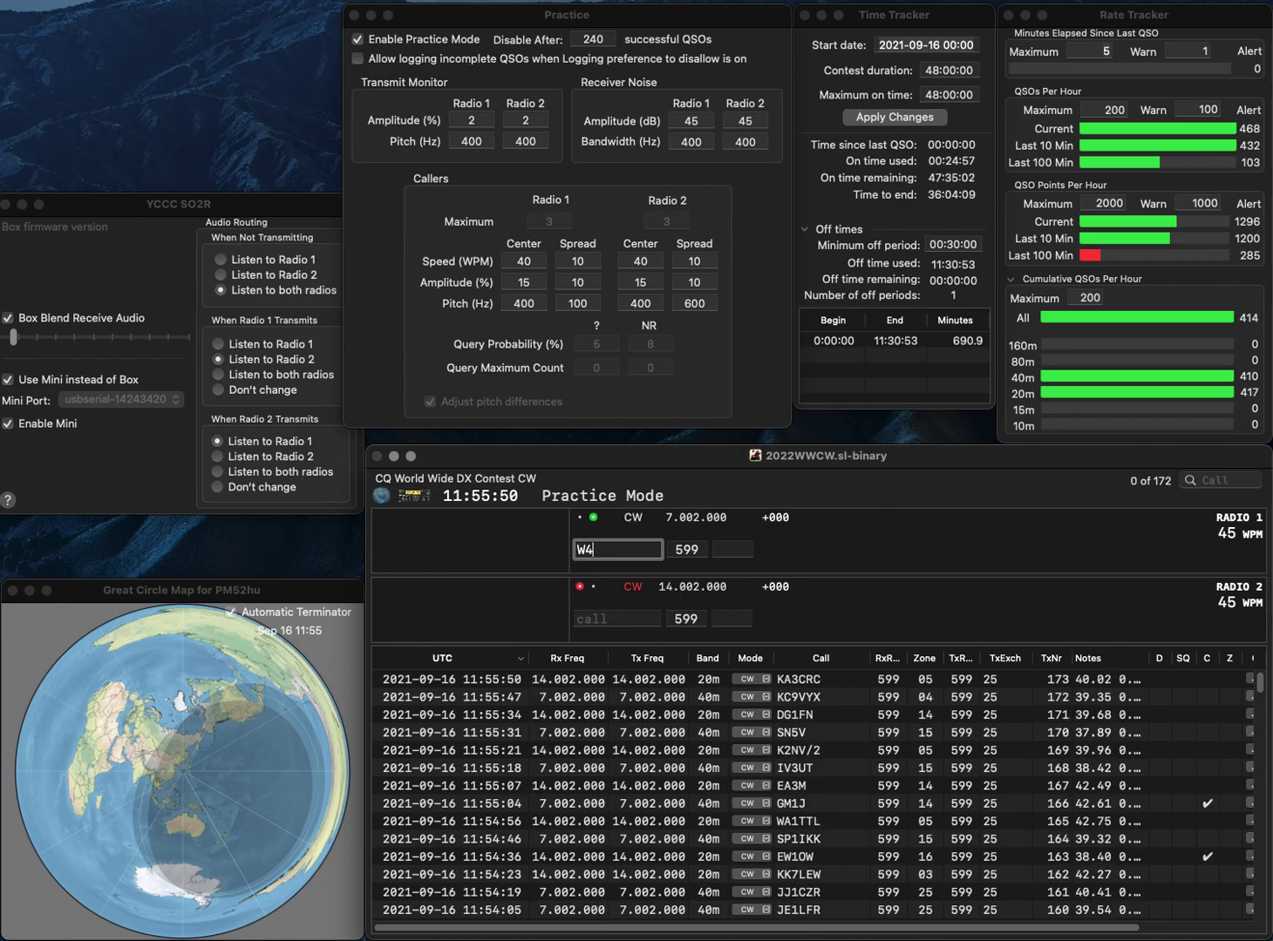
text(UAT)
key(Return)
text(VE2CH)
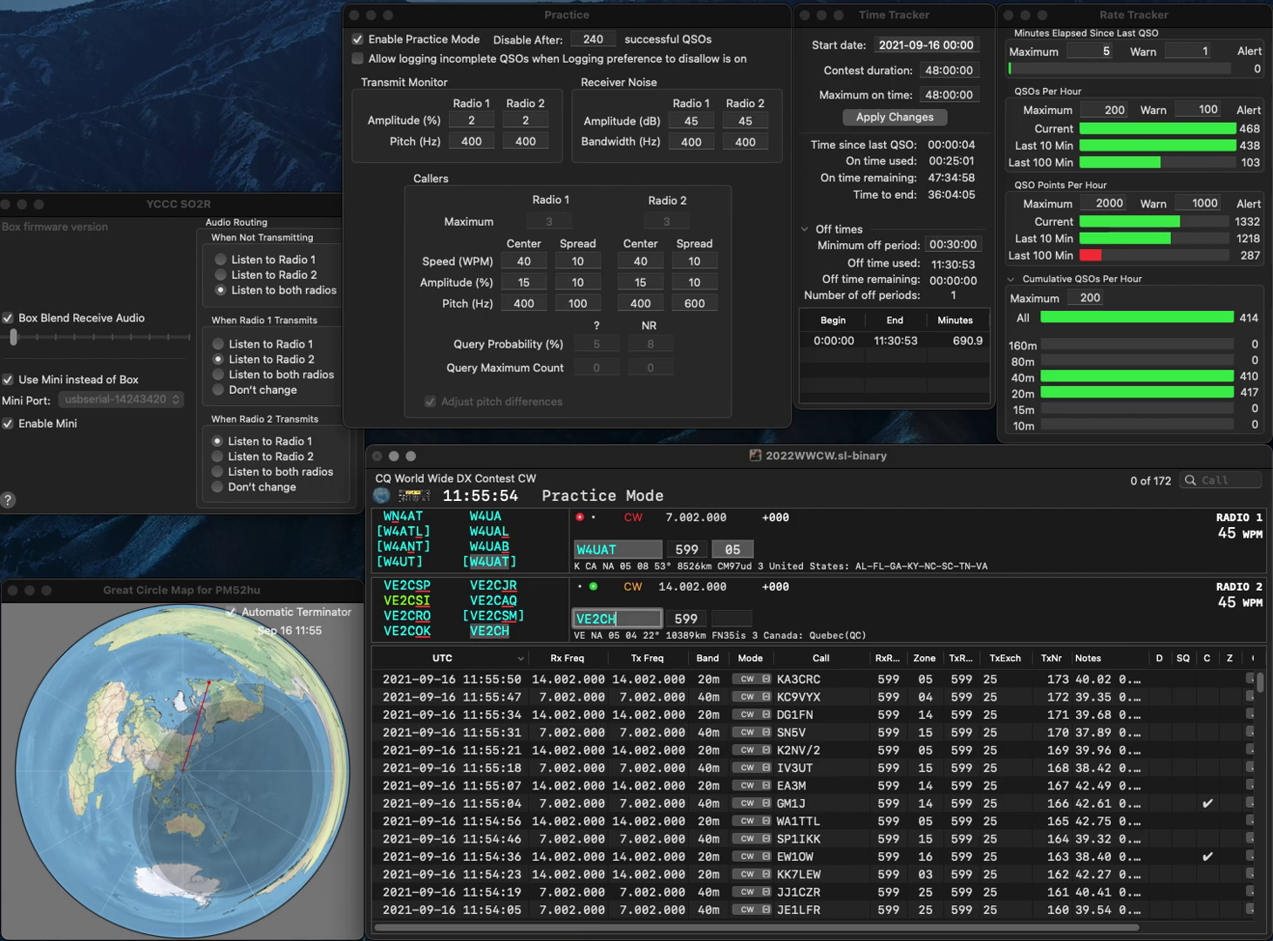
key(Return)
key(Return)
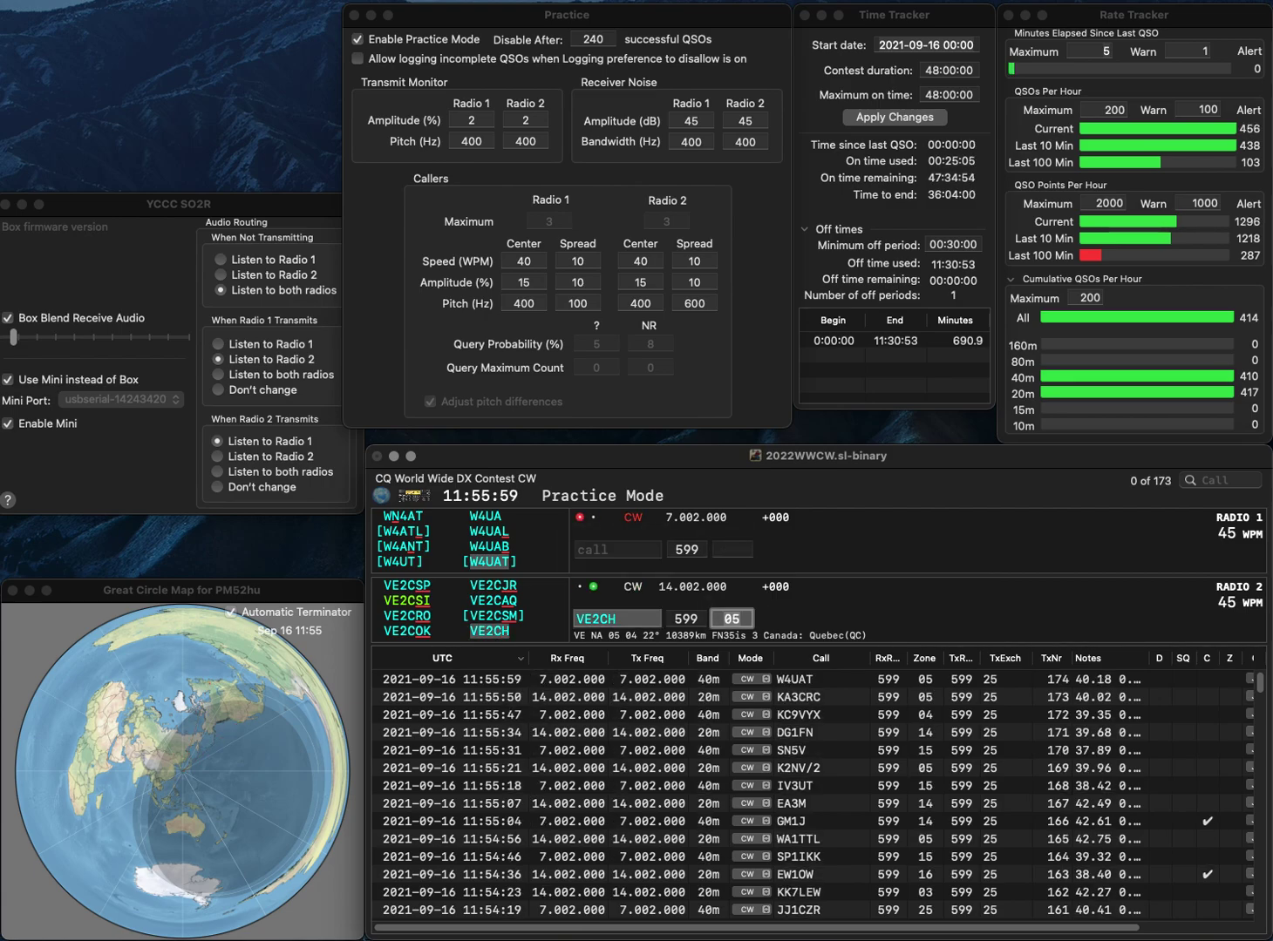
key(Return)
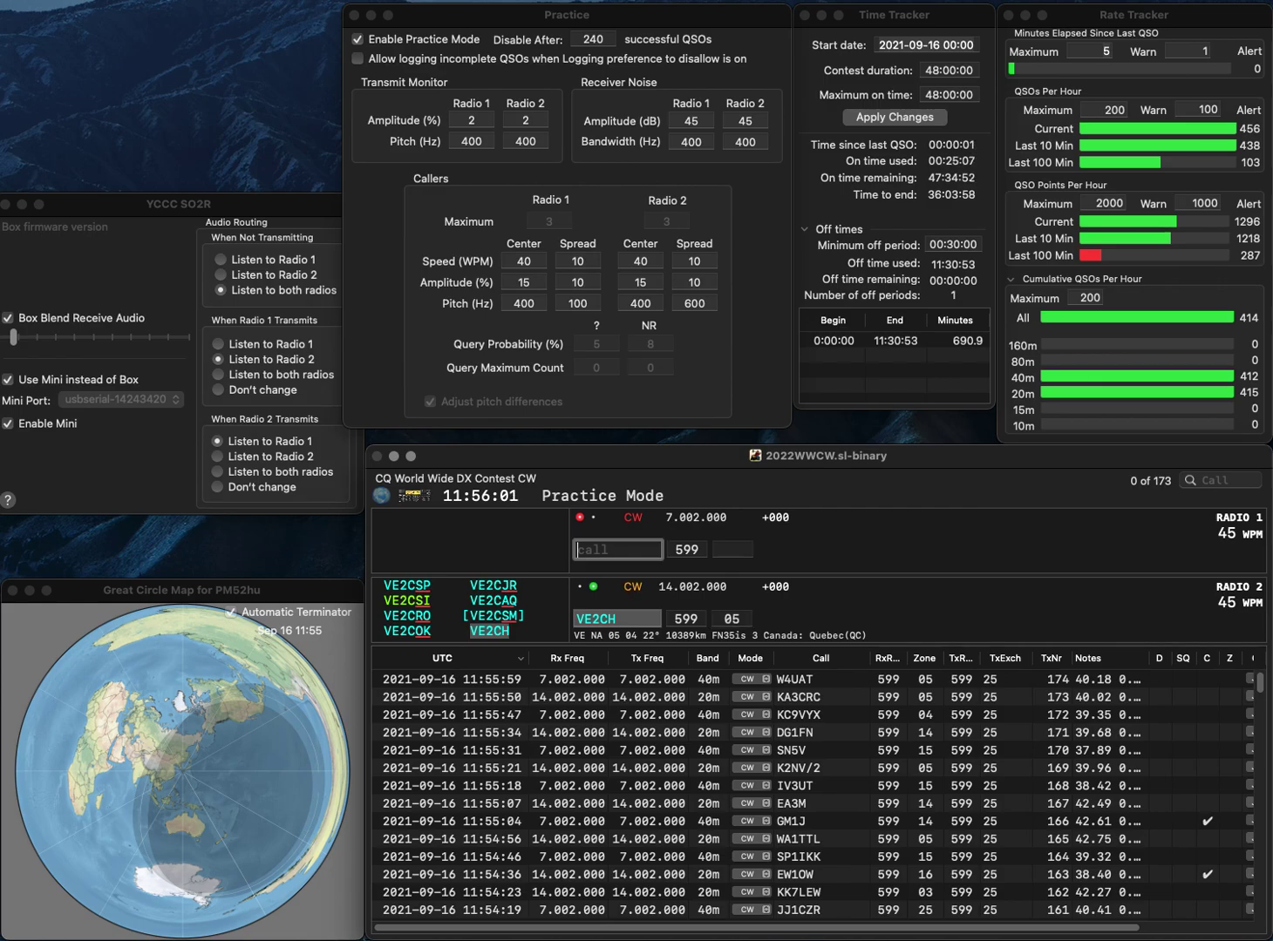
Send the partial call WVK on Radio 1, and enter and answer WB9Q on Radio 2.
text(WF)
key(BackSpace)
text(VK)
key(Return)
text(B9Q)
key(Home)
text(W)
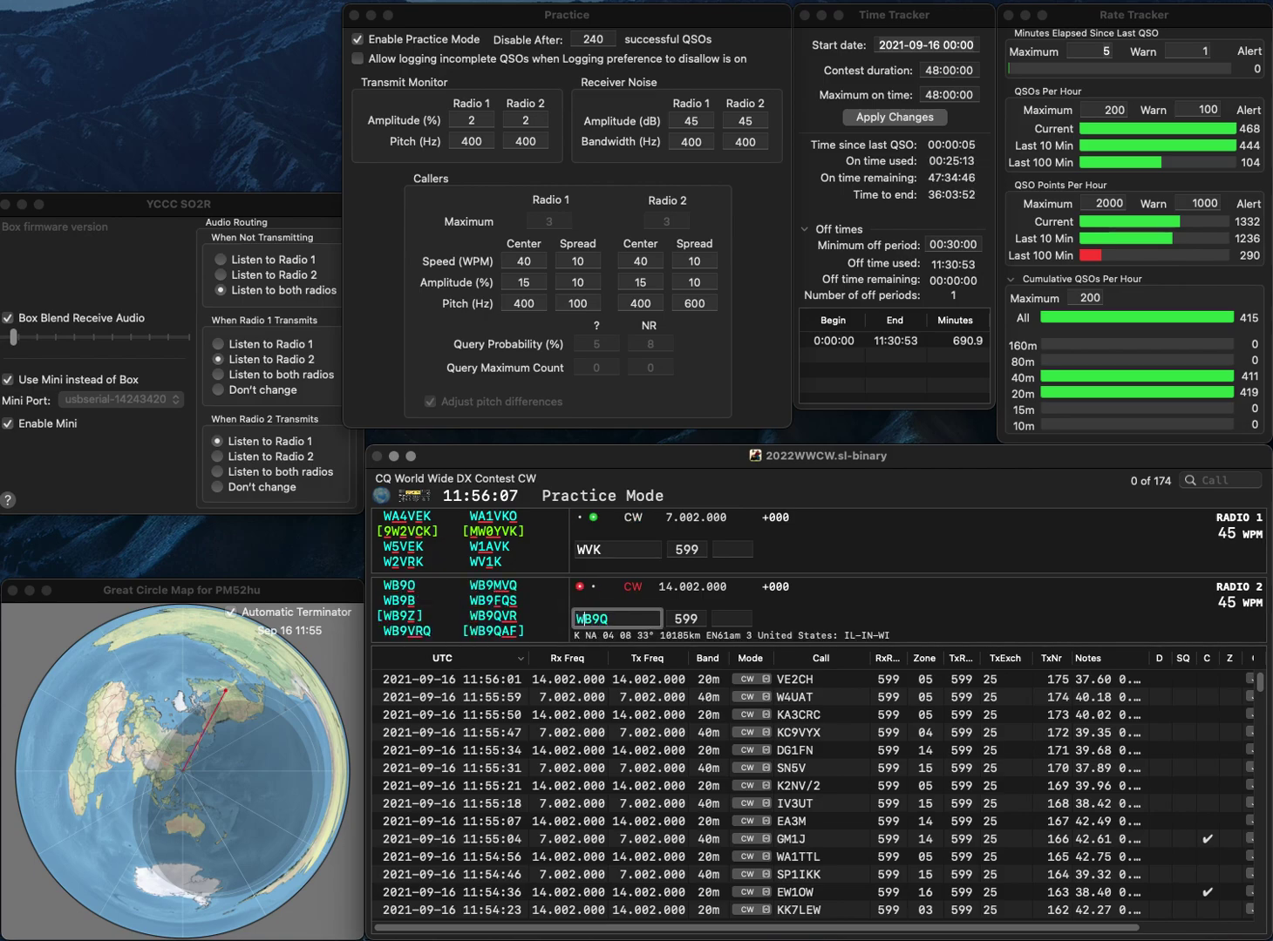
key(Return)
text(UX)
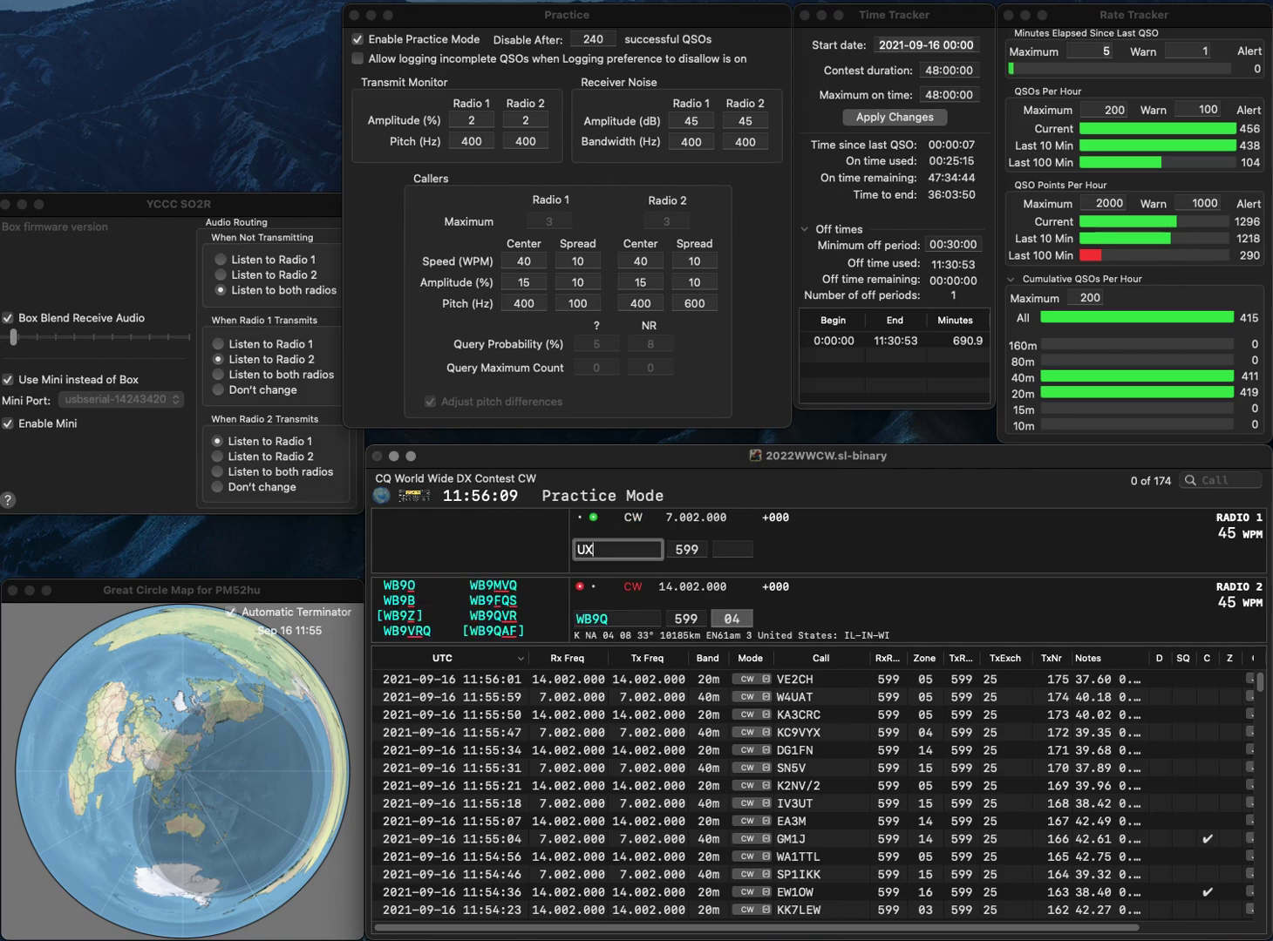
text(5VK)
key(Return)
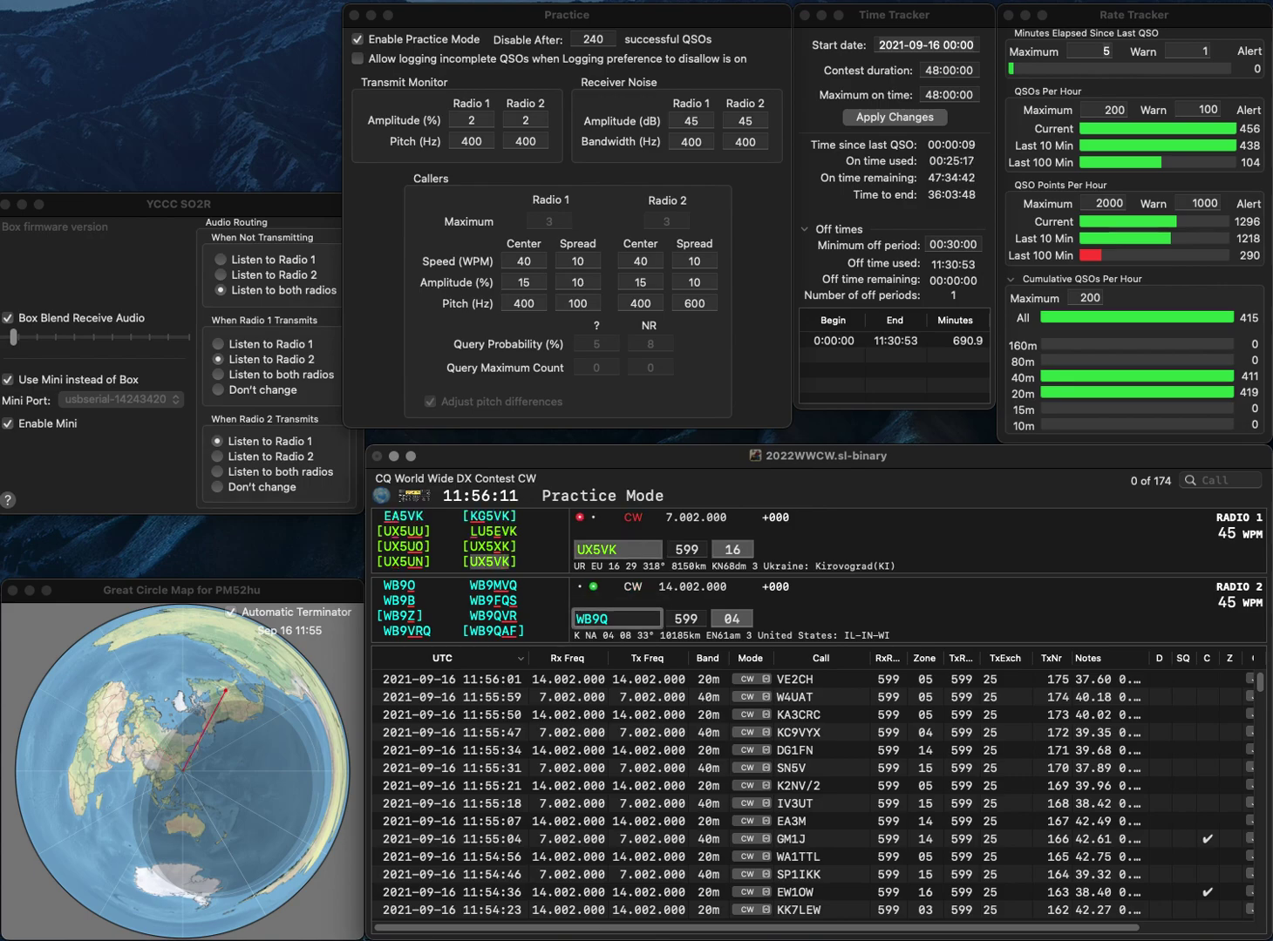
Correct the Radio 2 call to WD9Q, and log the UX5VK contact on Radio 1 and the WD9Q contact.
key(BackSpace)
text(D)
key(Return)
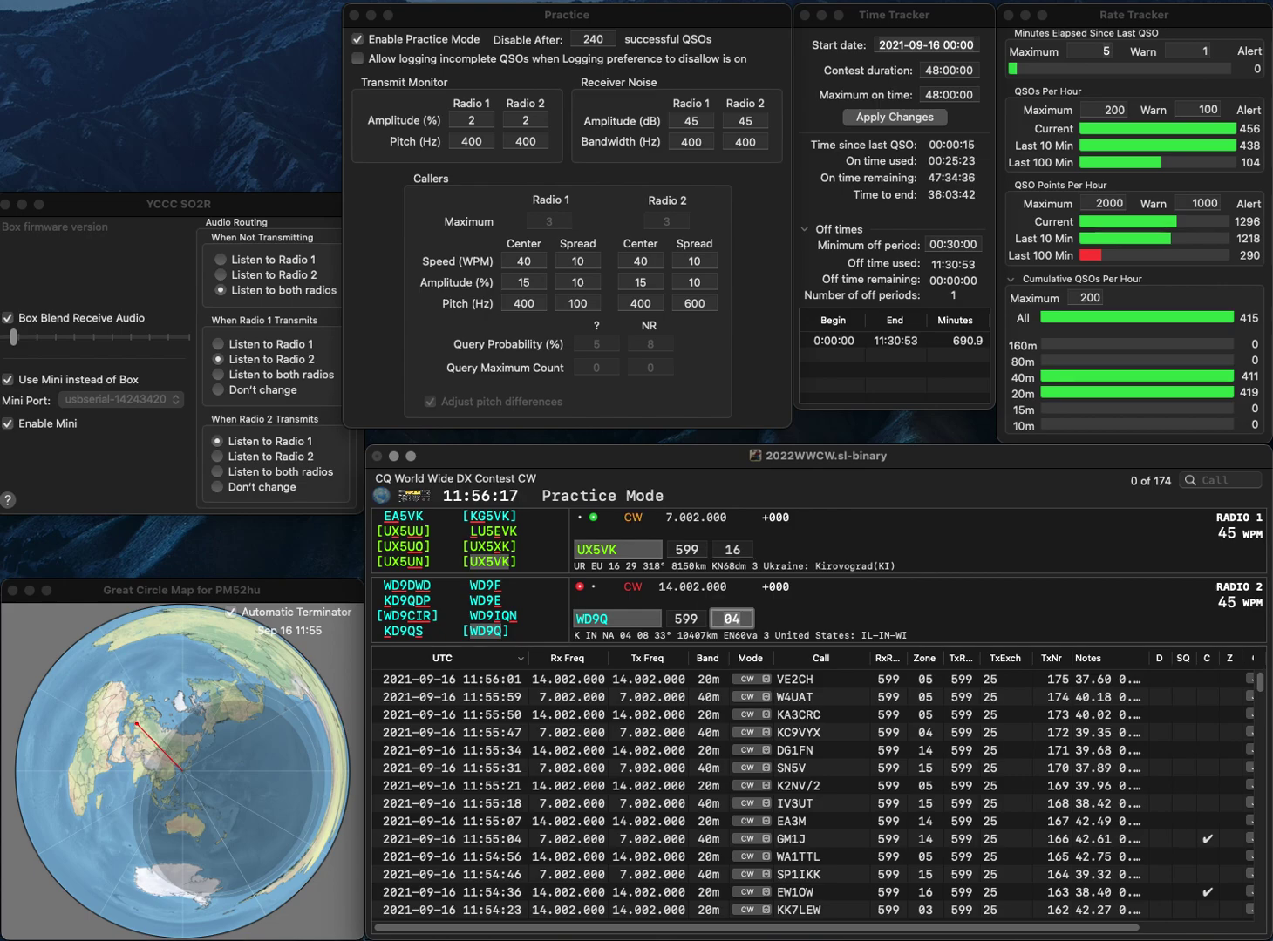
key(Return)
key(Return)
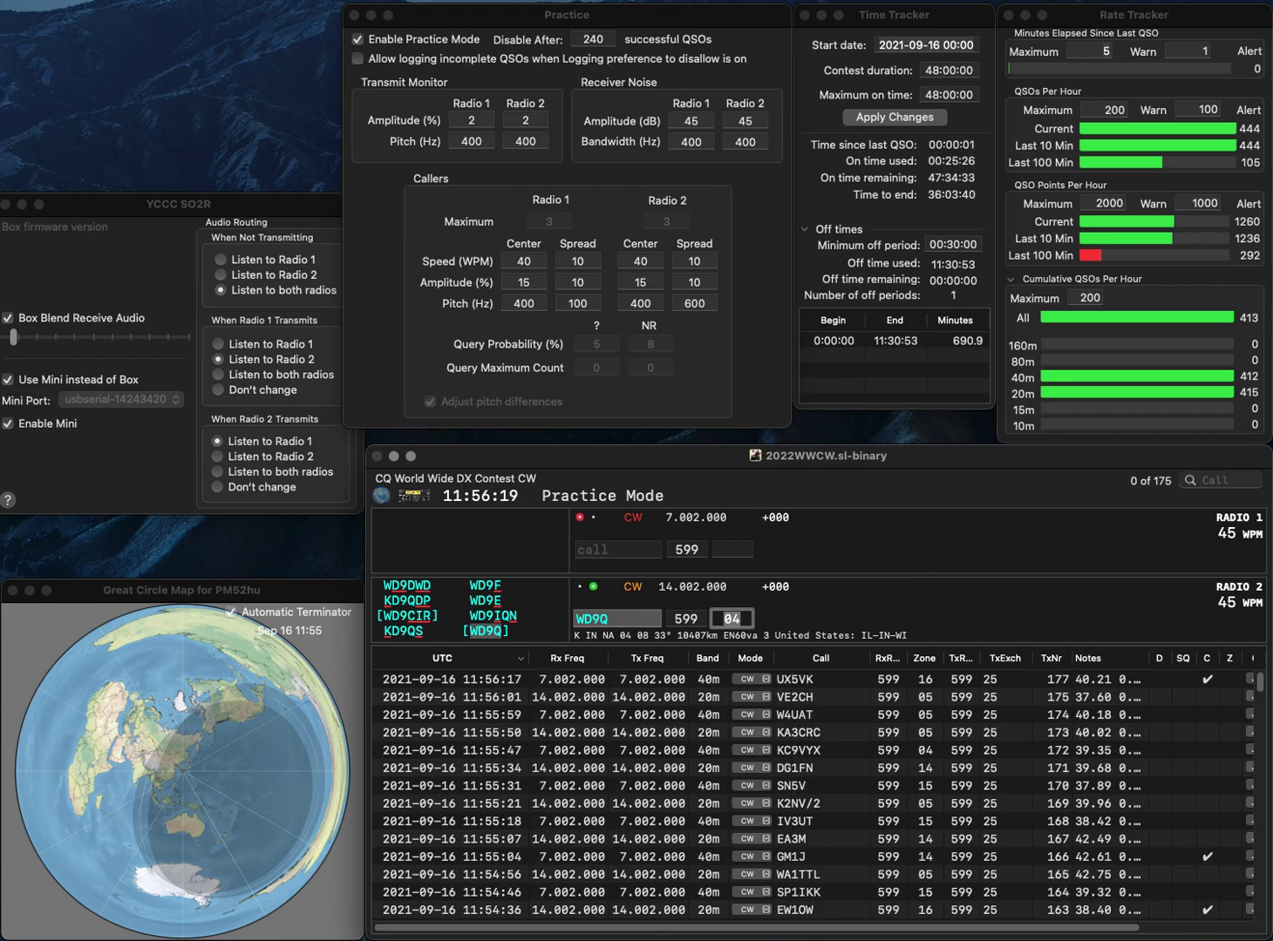
Enter and answer KC2B on Radio 1, and send the partial call 0ERK on Radio 2.
text(KC2B)
key(Return)
text(0ERK)
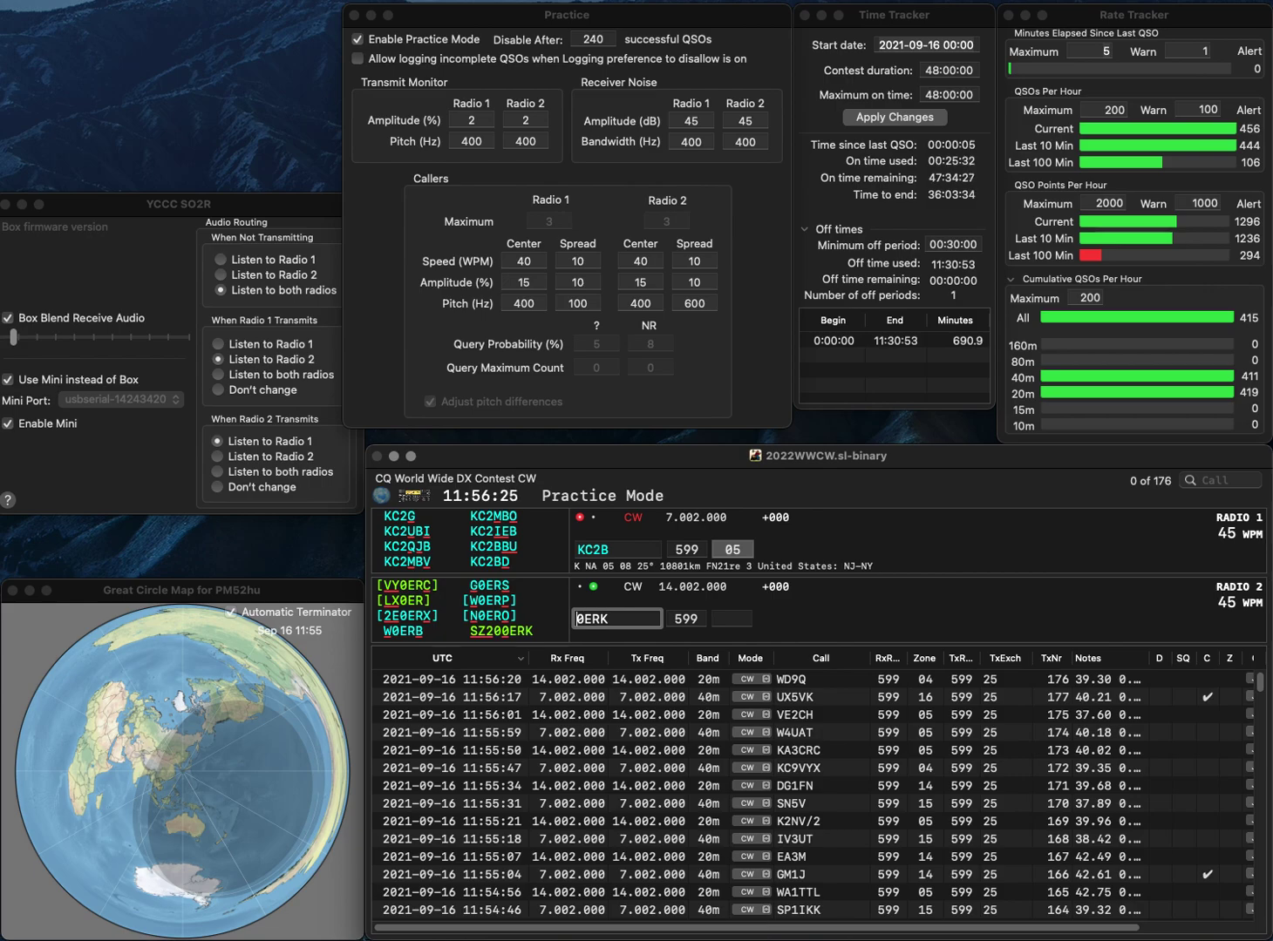
key(Return)
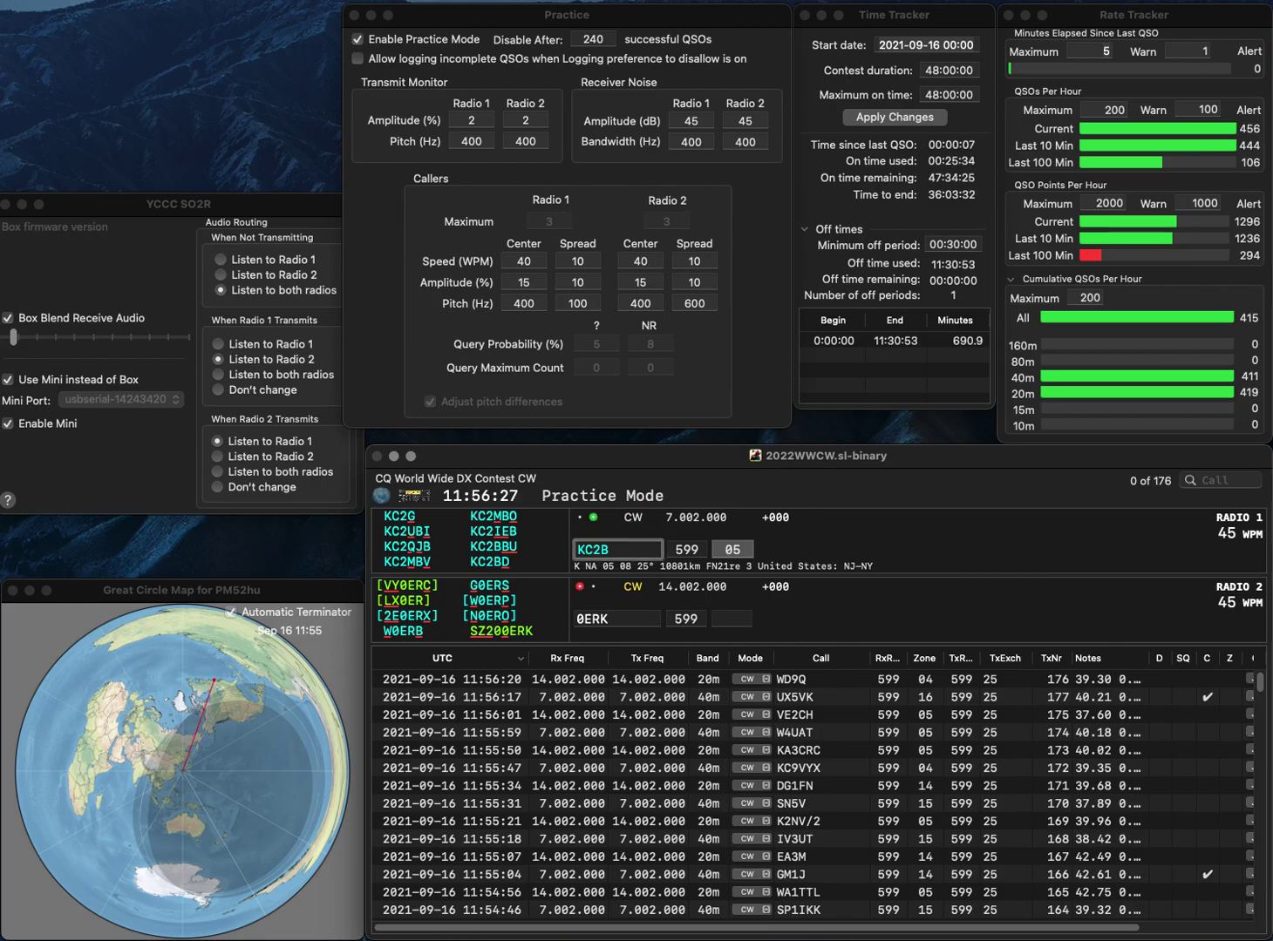
text(D)
key(Return)
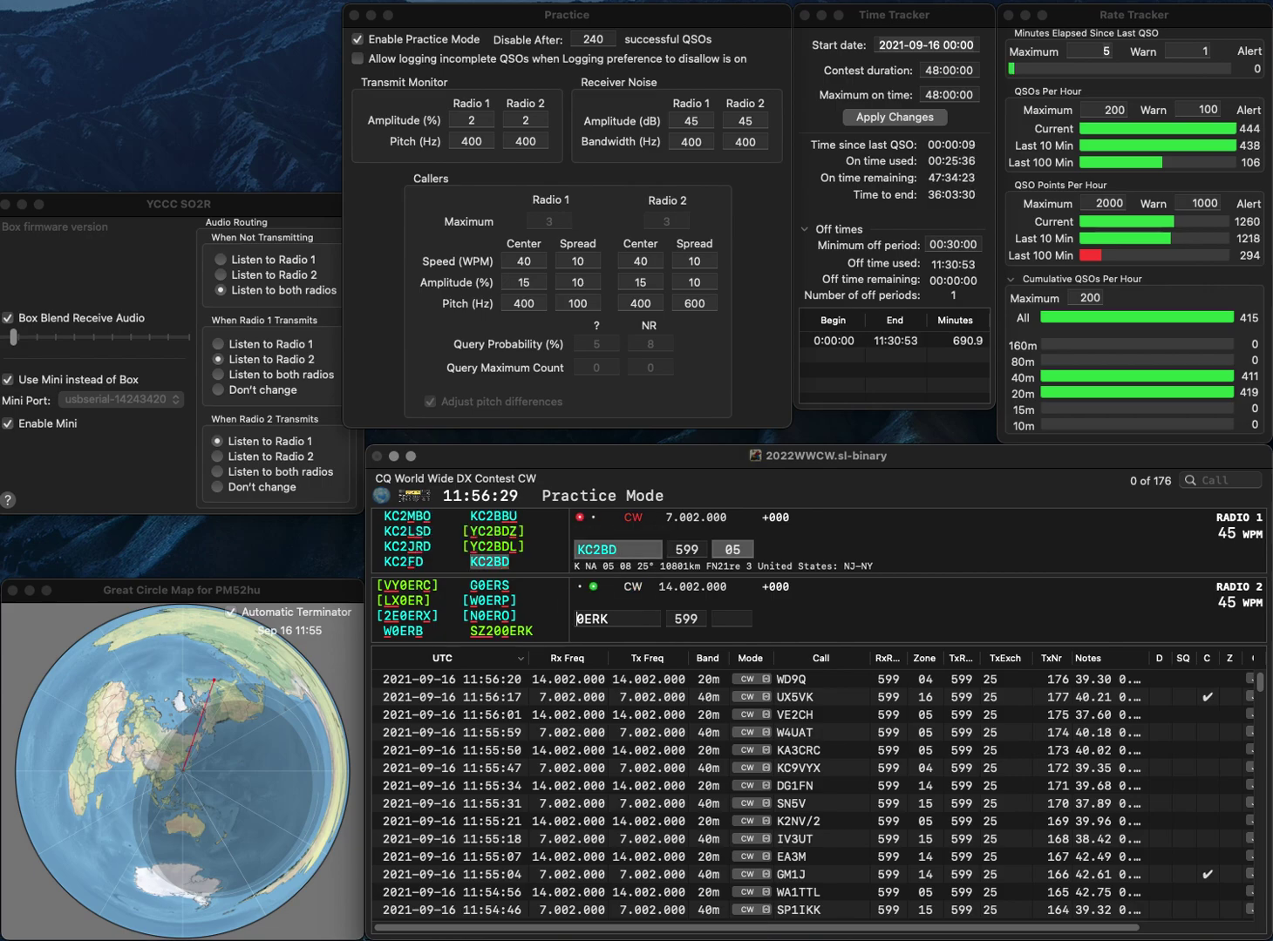
text(K)
key(Delete)
text(2)
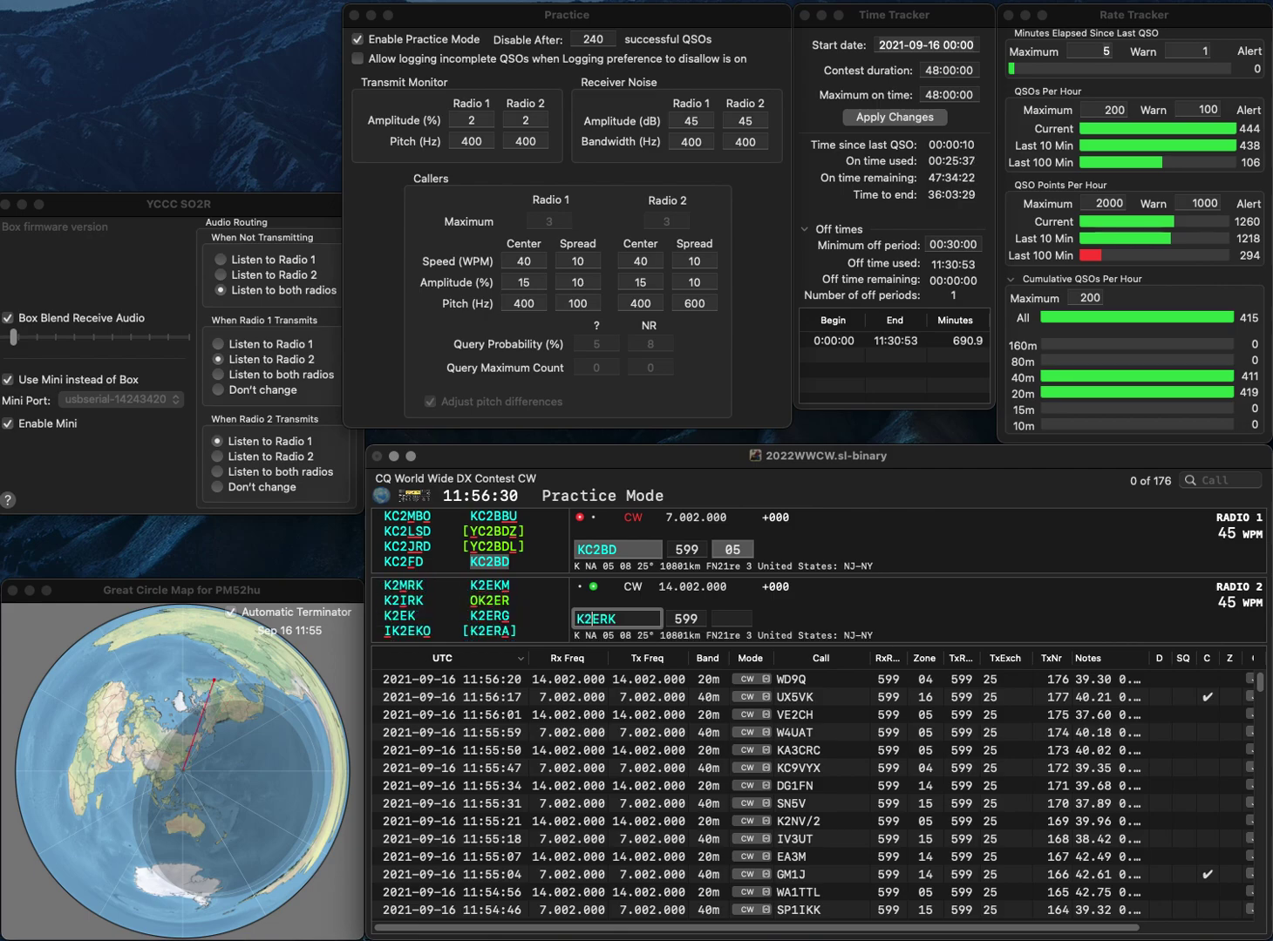
key(Right)
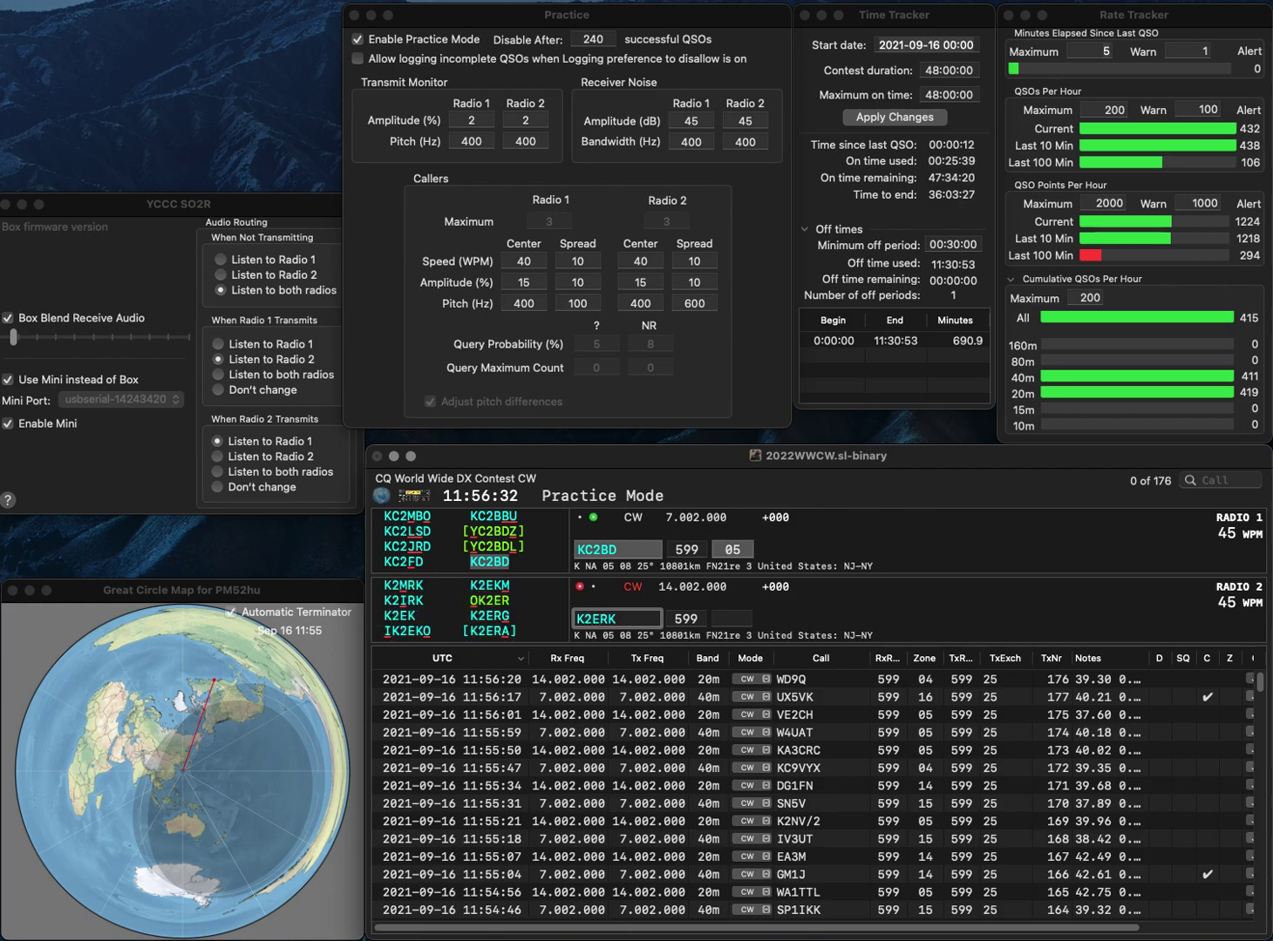
key(Return)
key(Return)
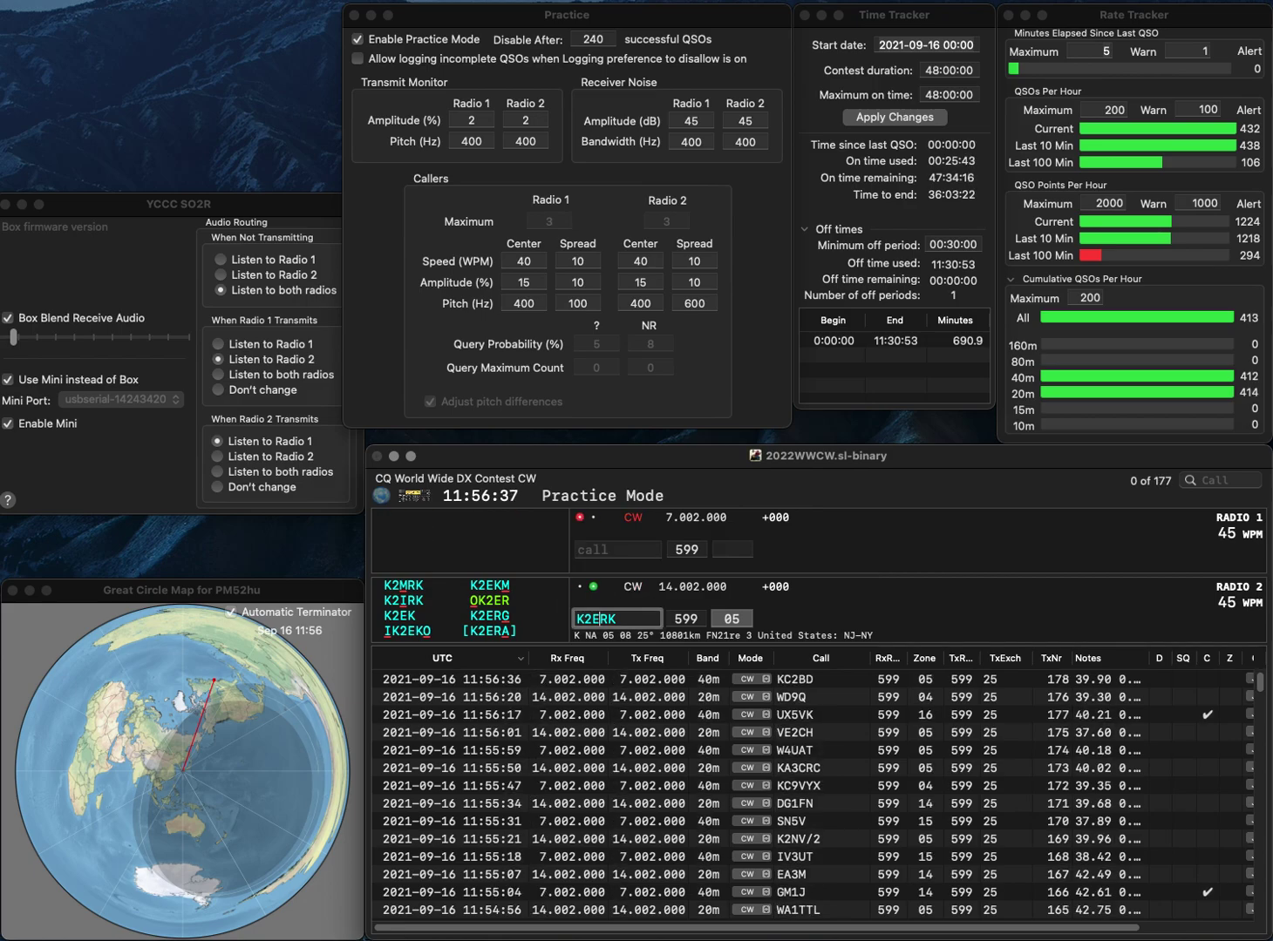
key(BackSpace)
text(I)
key(Return)
Send the partial call RP76 on Radio 1 and log the K2IRK contact on Radio 2.
text(RP7)
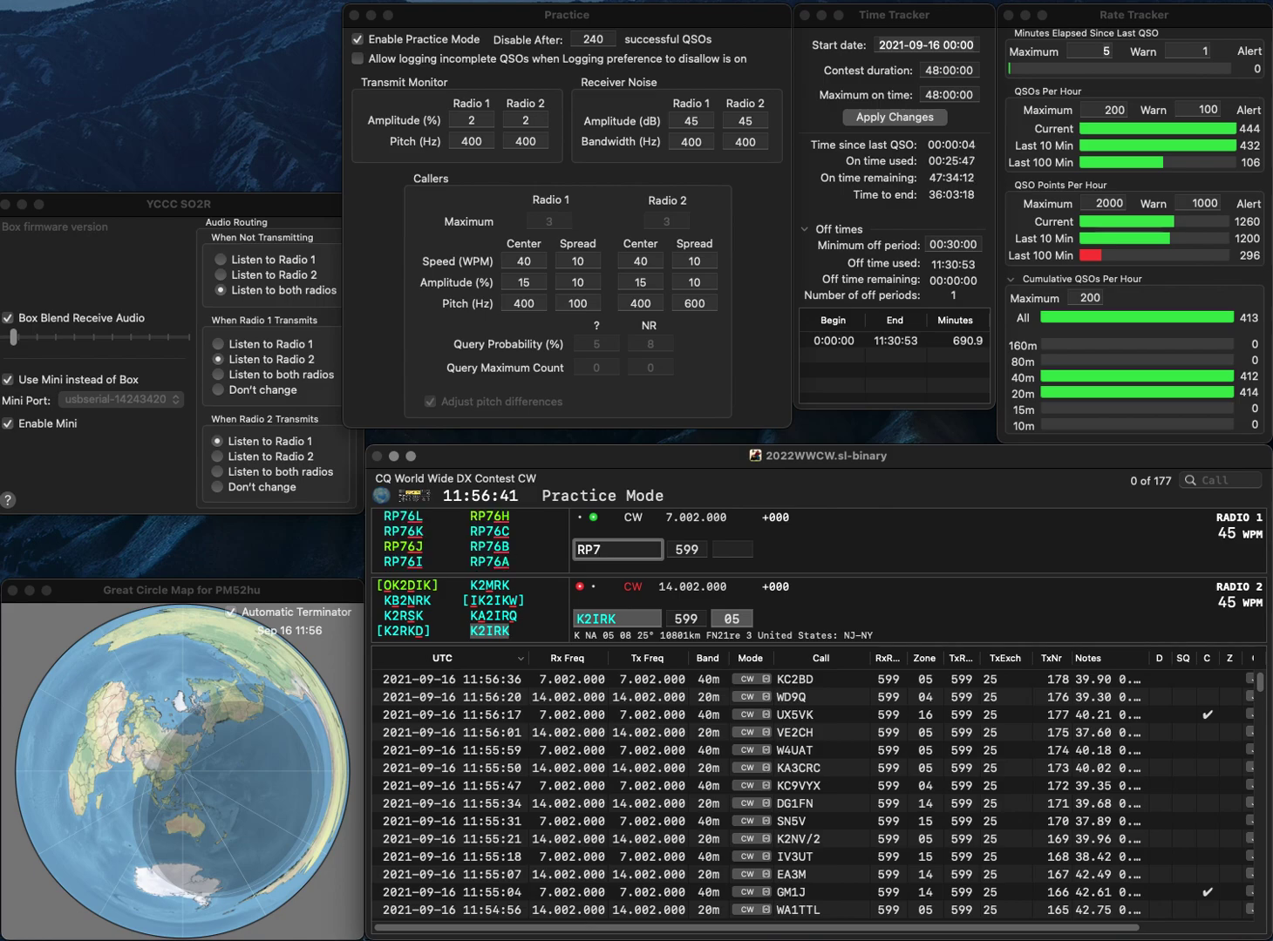
text(6)
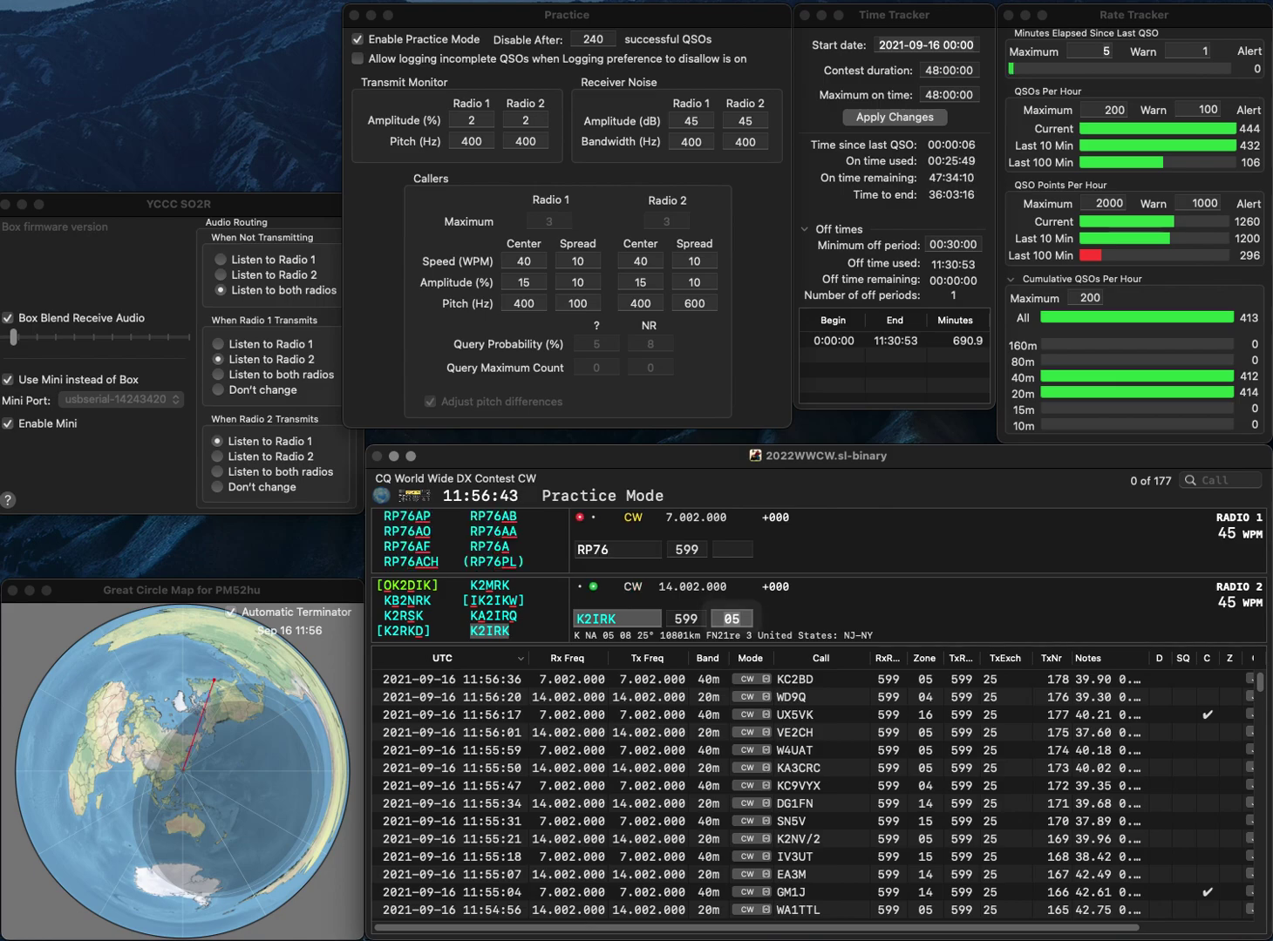
key(Return)
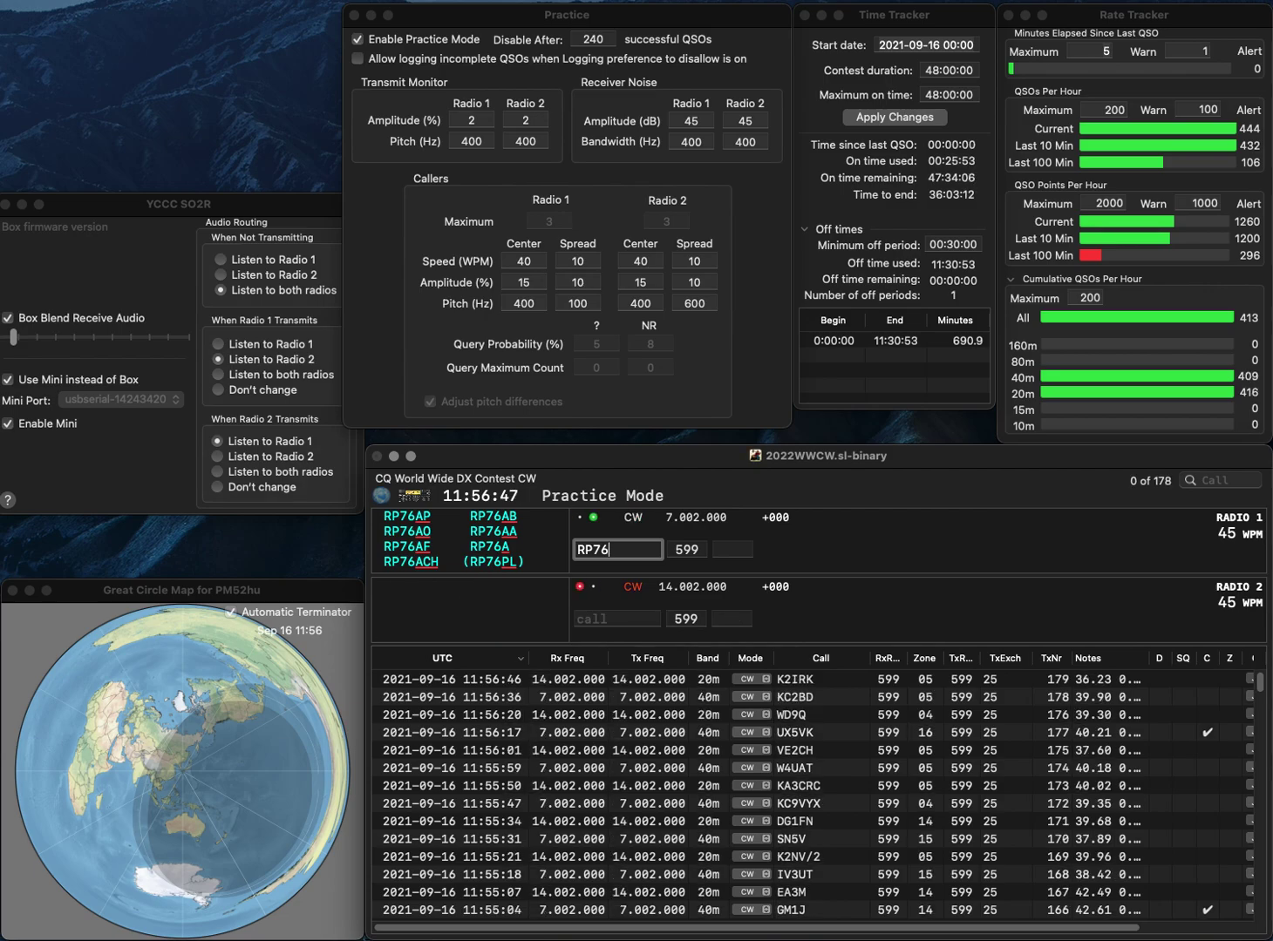
text(AS)
key(Return)
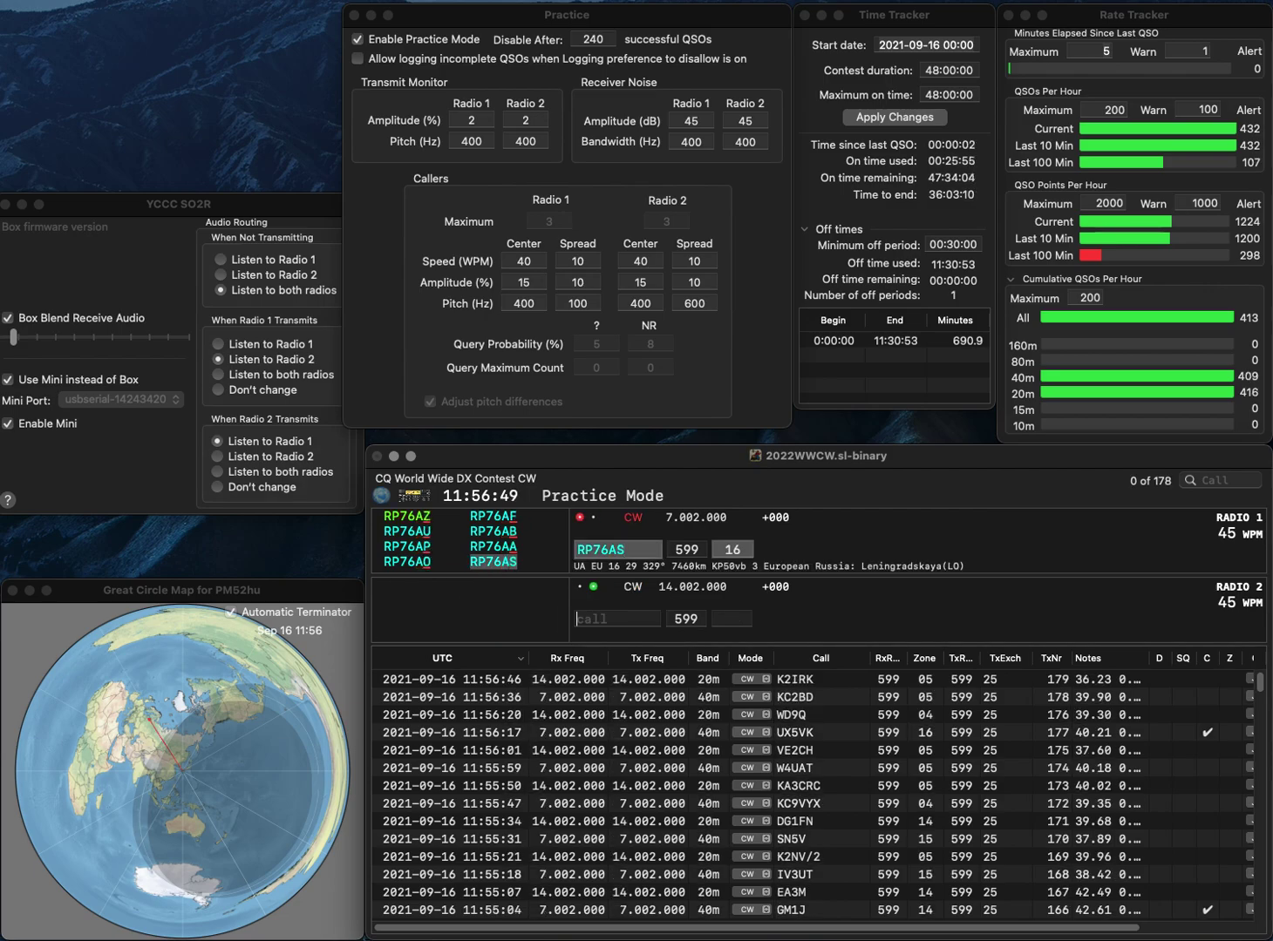
text(K7CX)
key(Return)
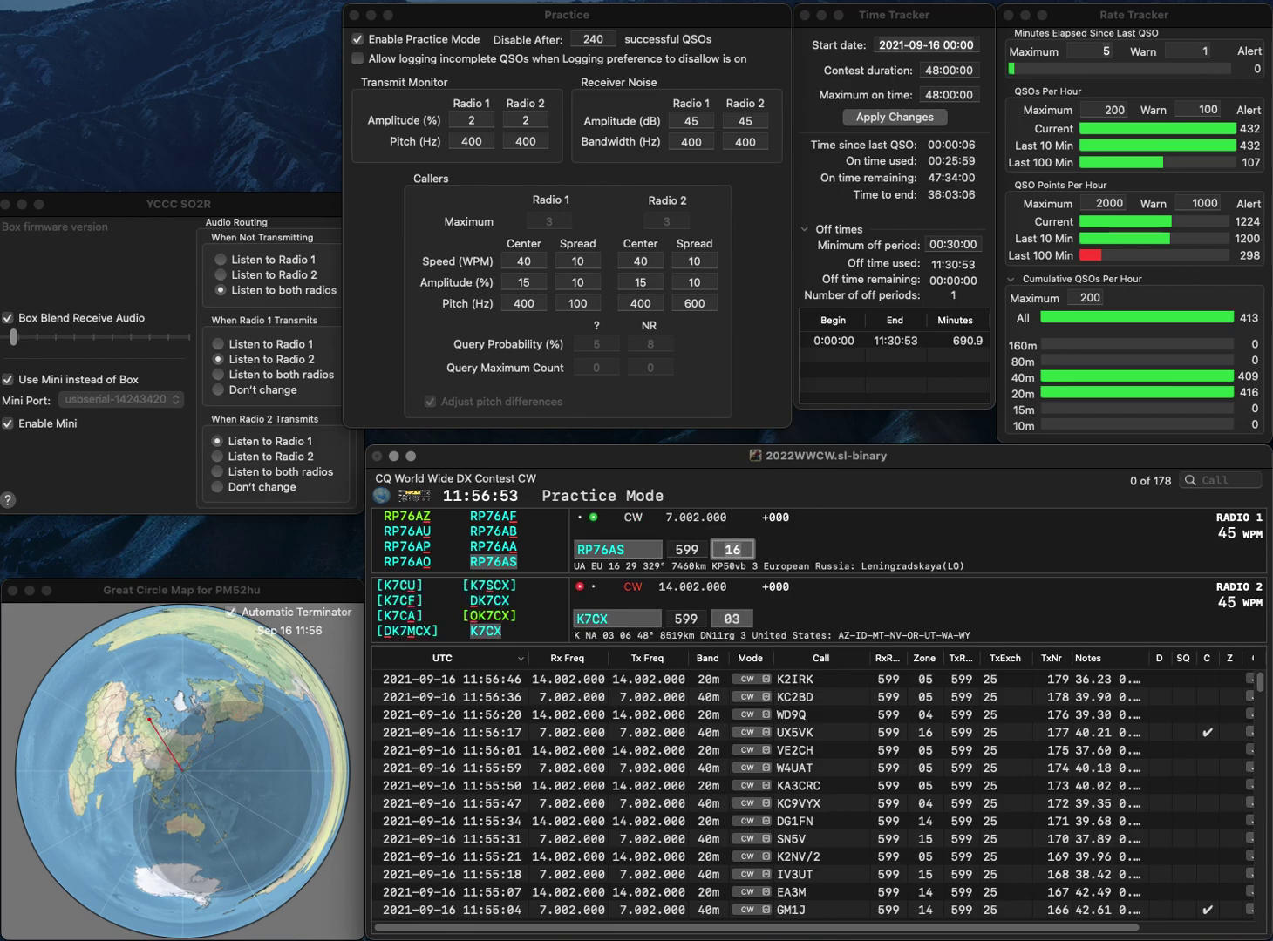
key(Return)
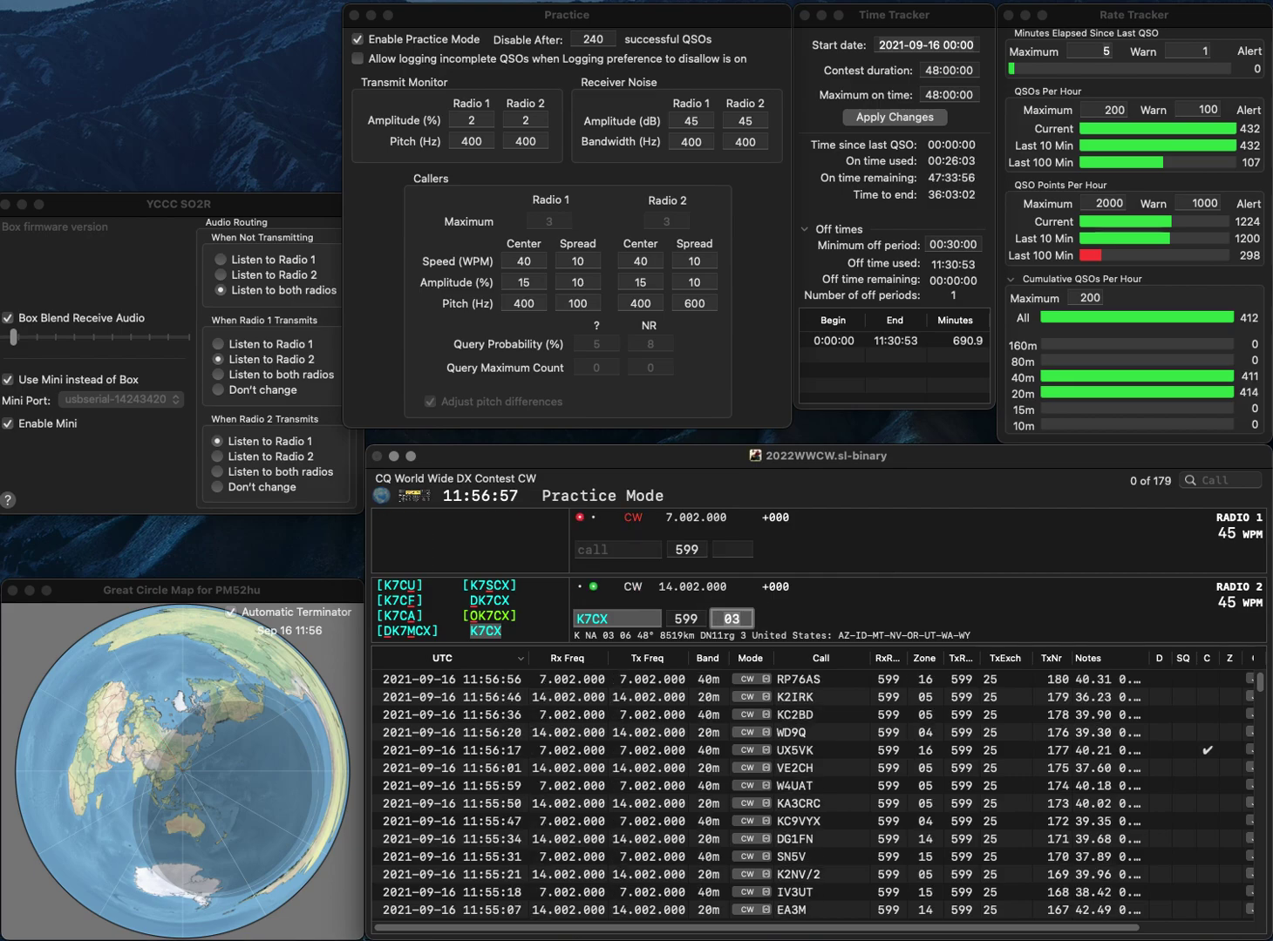
key(Return)
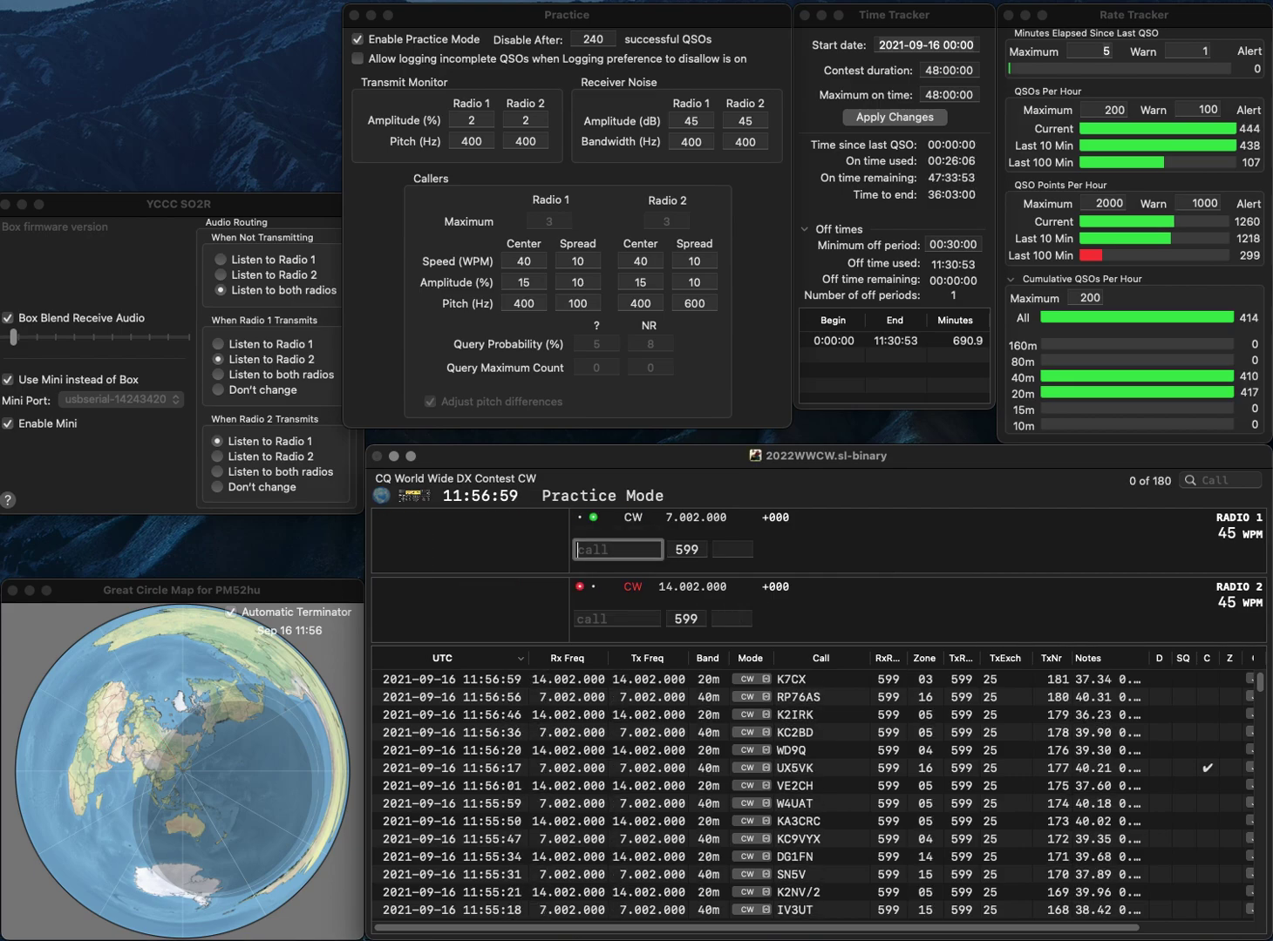
text(YB)
key(Return)
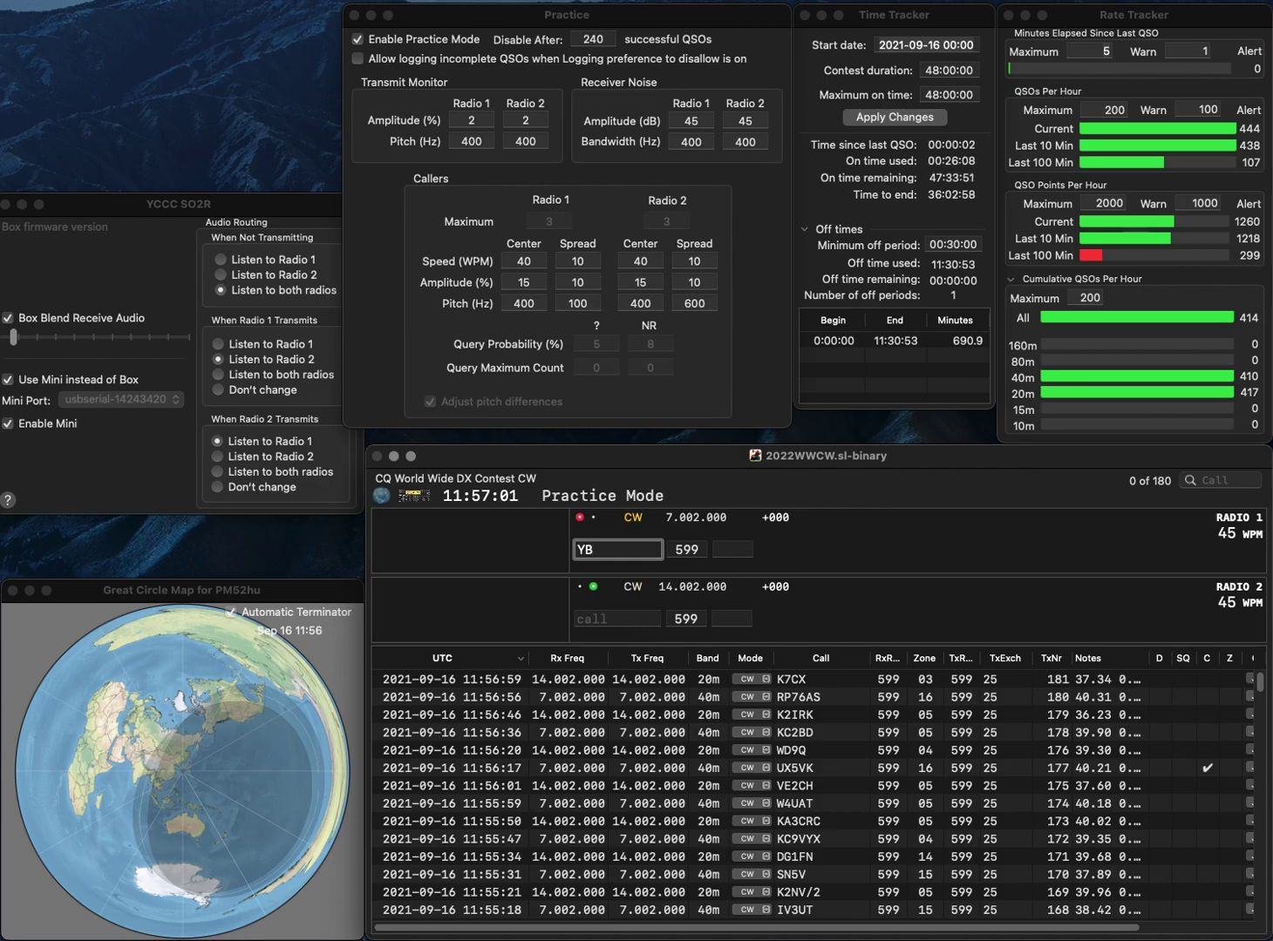
text(N1AM)
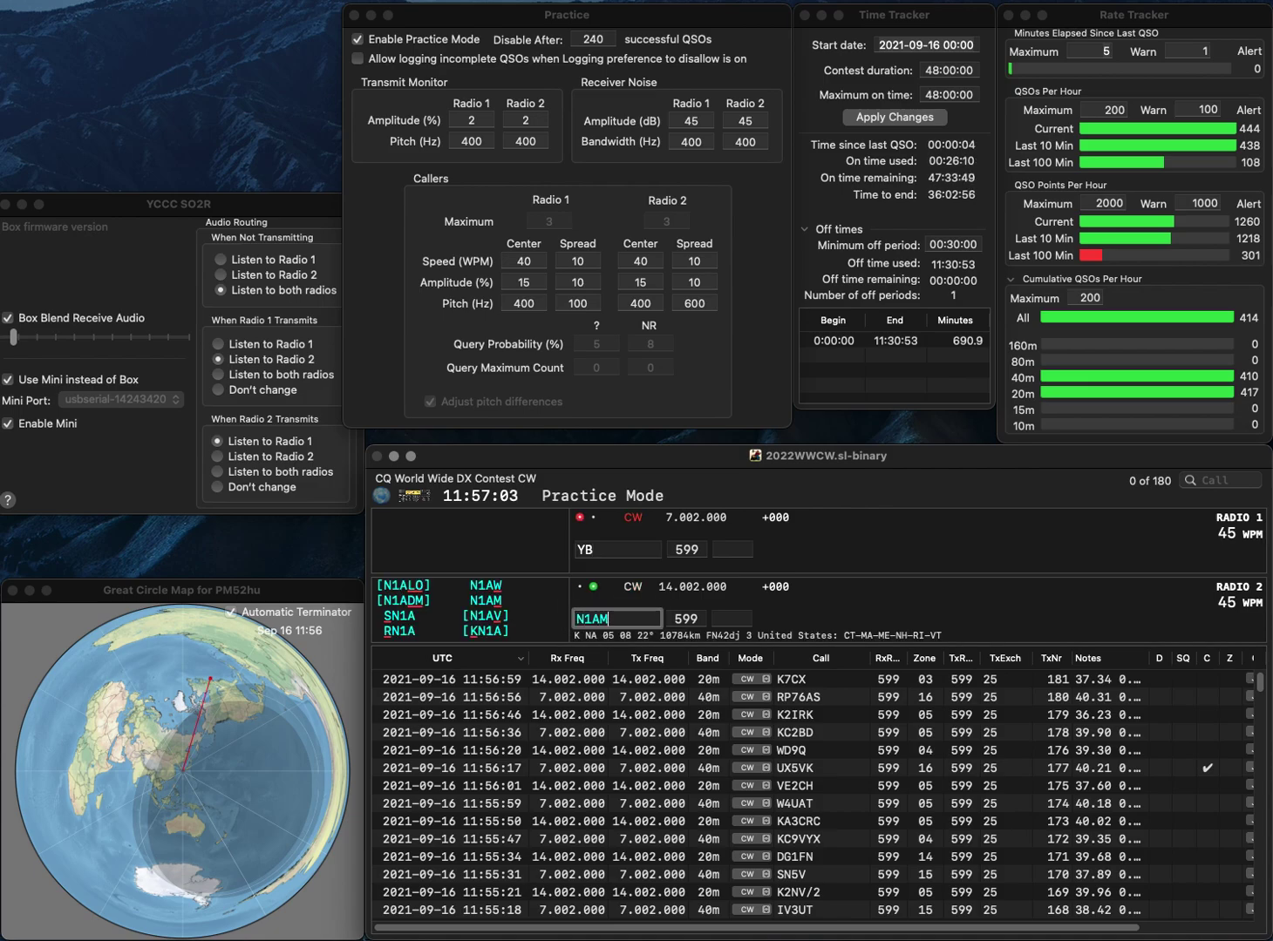
key(Return)
text(8OBM)
key(Return)
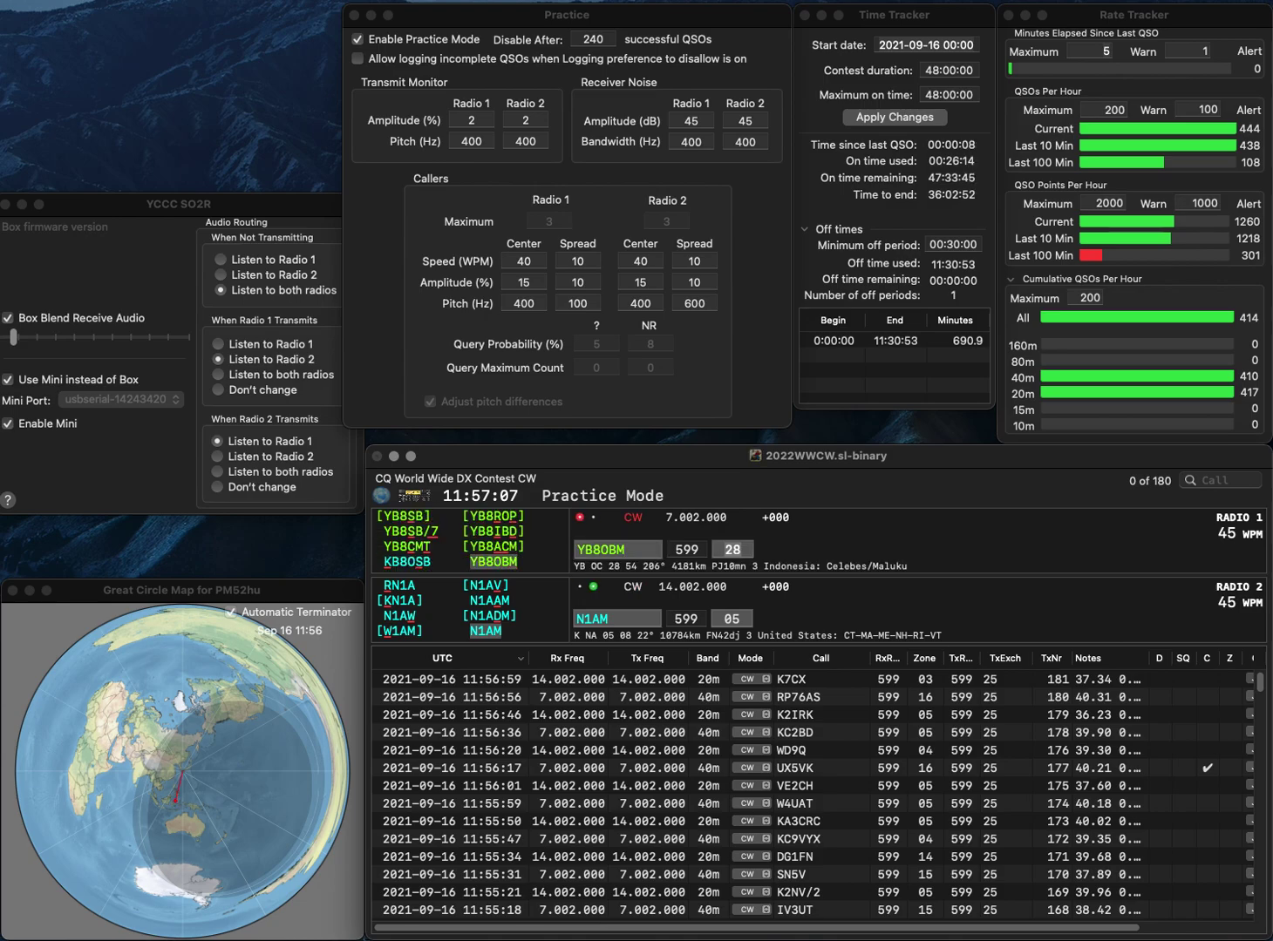
key(Return)
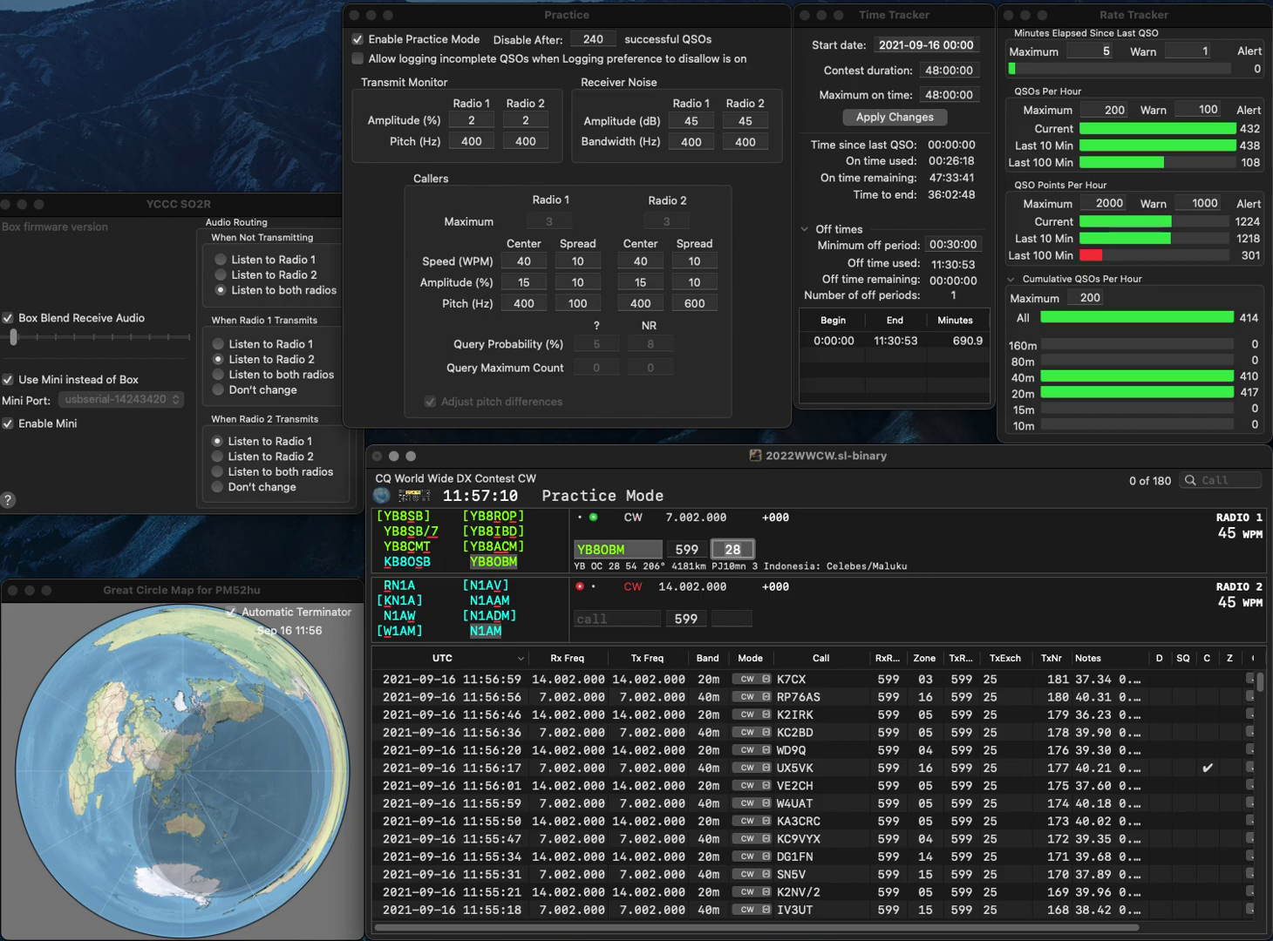
key(Return)
text(K1LT)
key(Return)
text(RW6N)
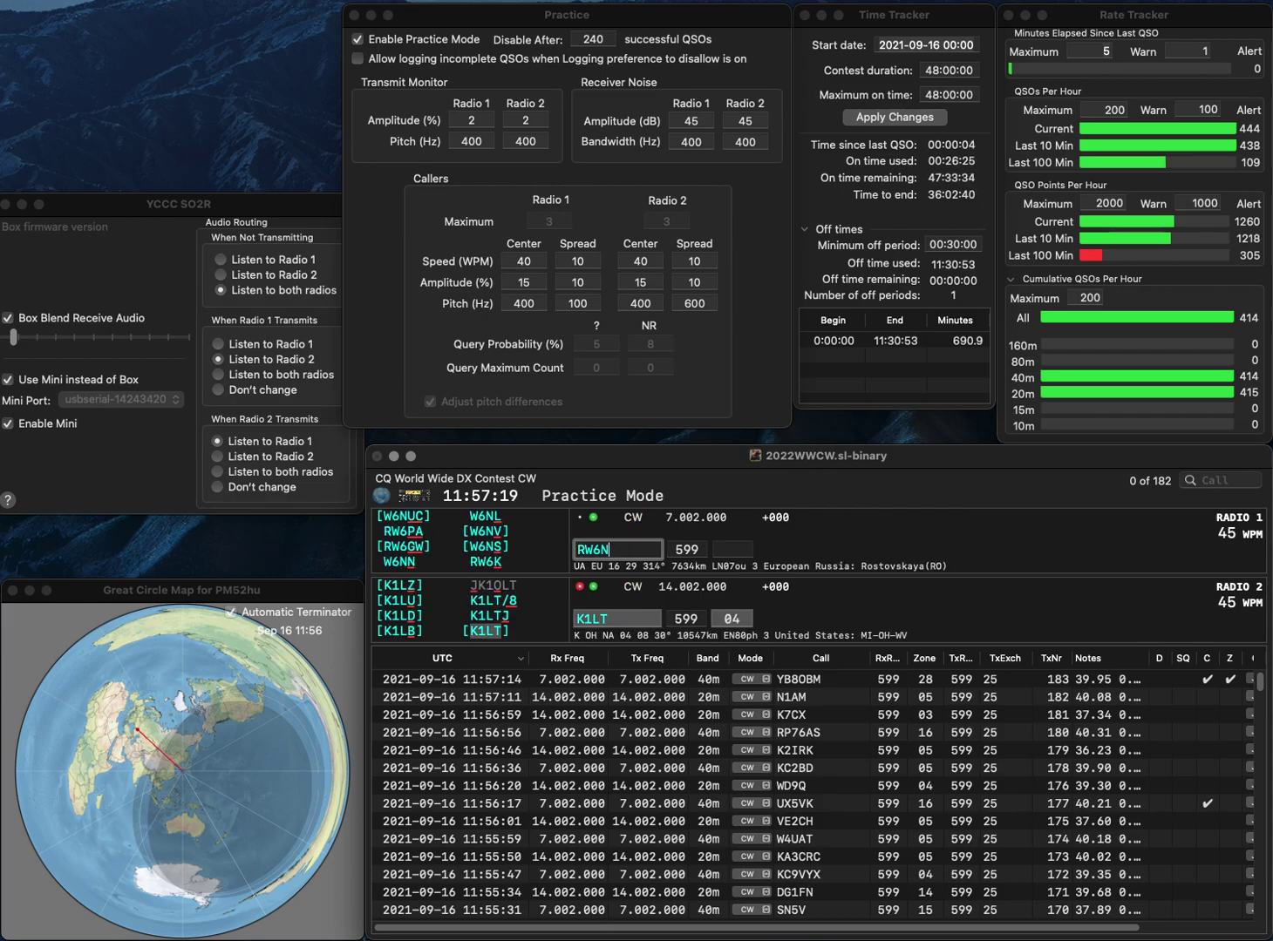
text(Q76NQ)
key(Return)
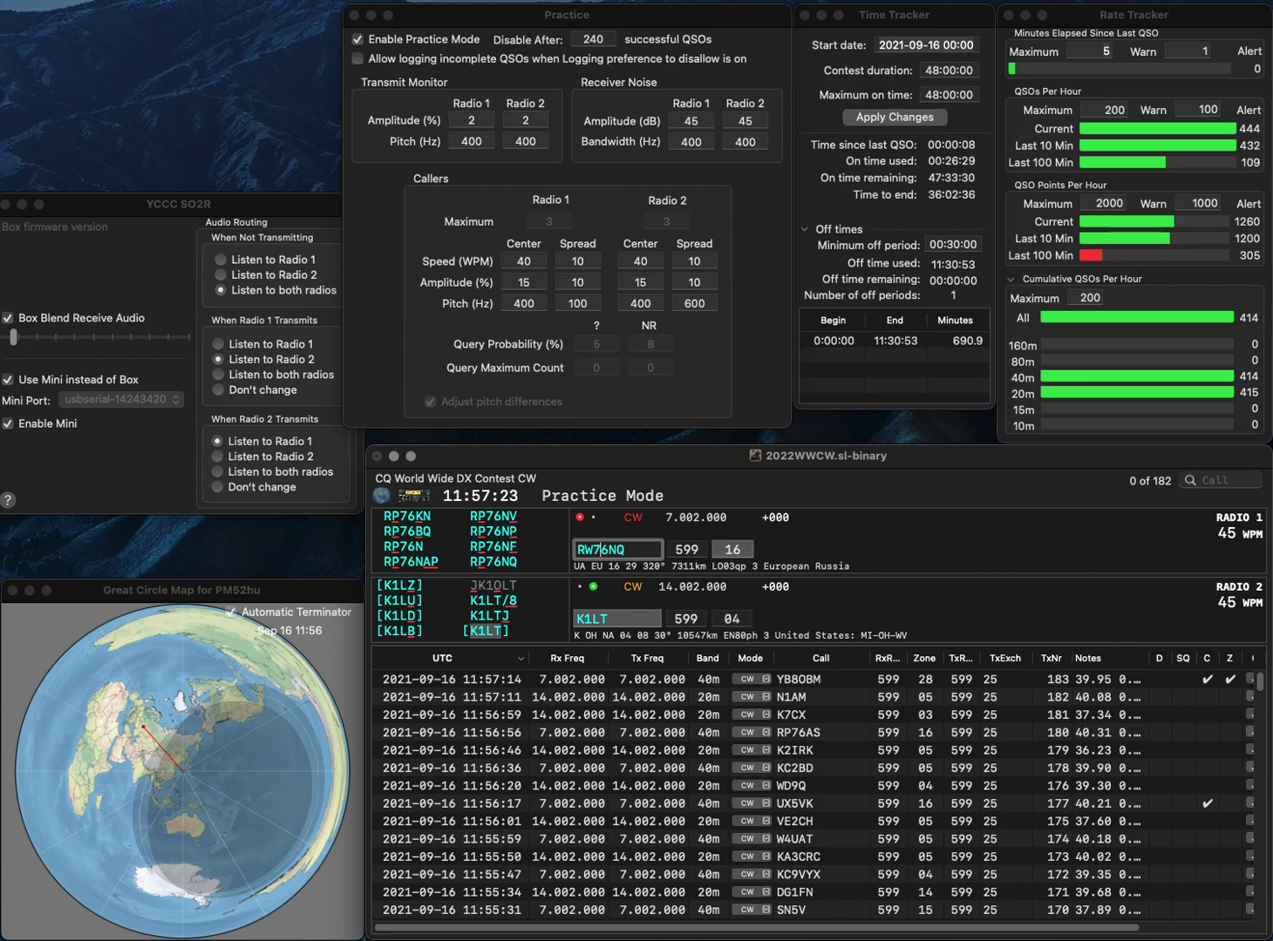
key(Left)
key(BackSpace)
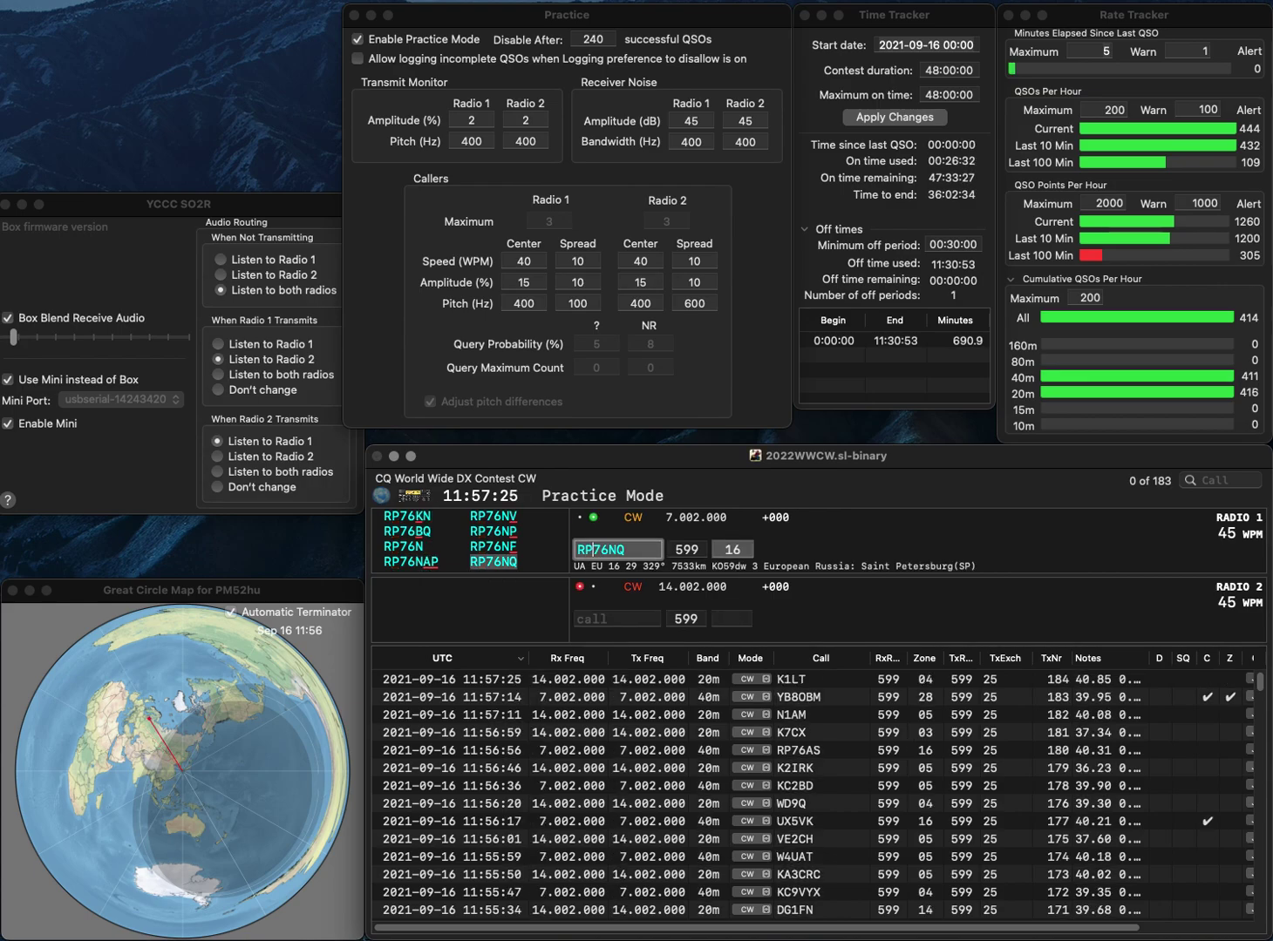
Answer RP76NQ on Radio 1, enter and answer W2CLA on Radio 2, and log both contacts.
key(Tab)
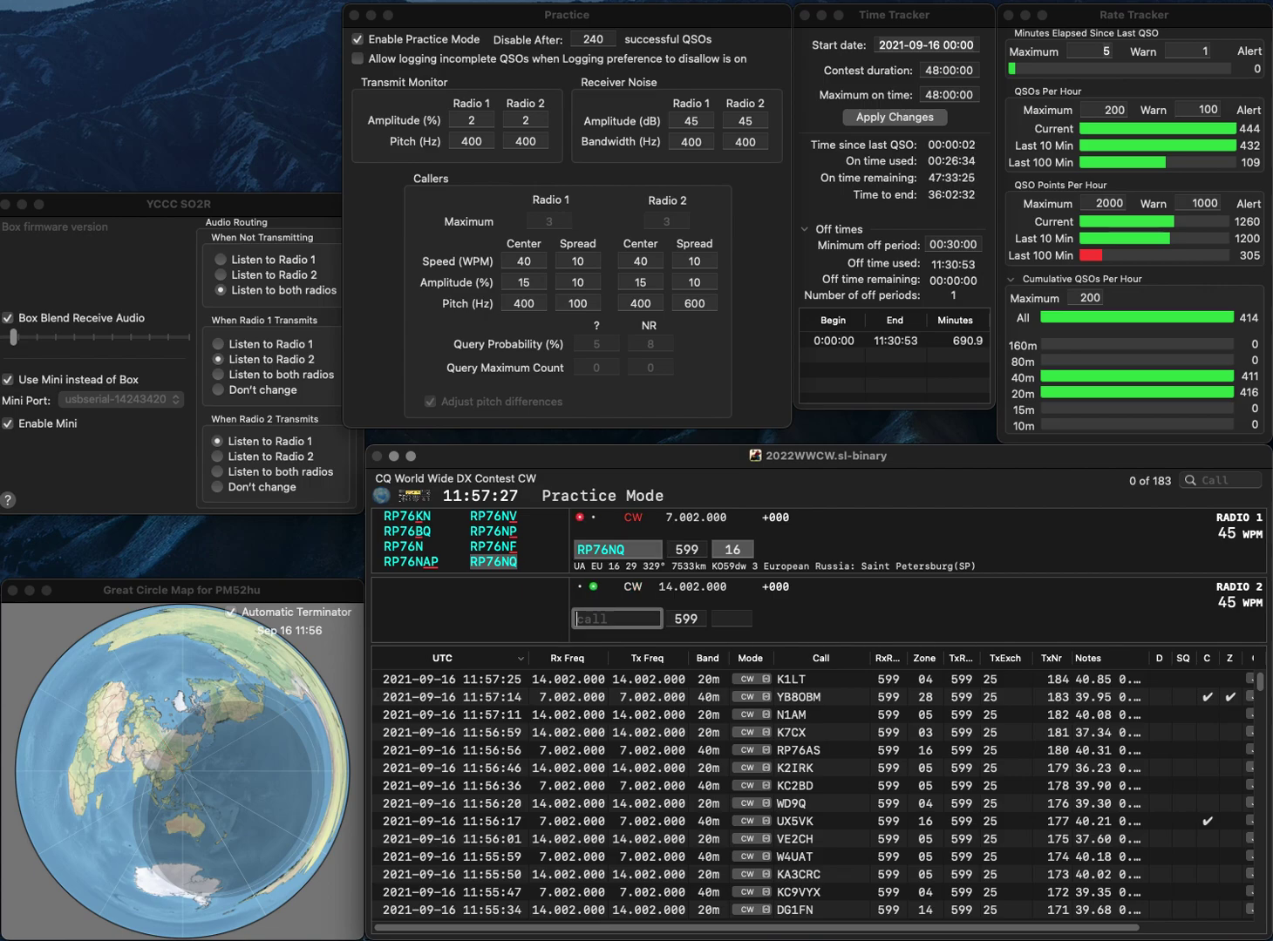
text(W2CLA)
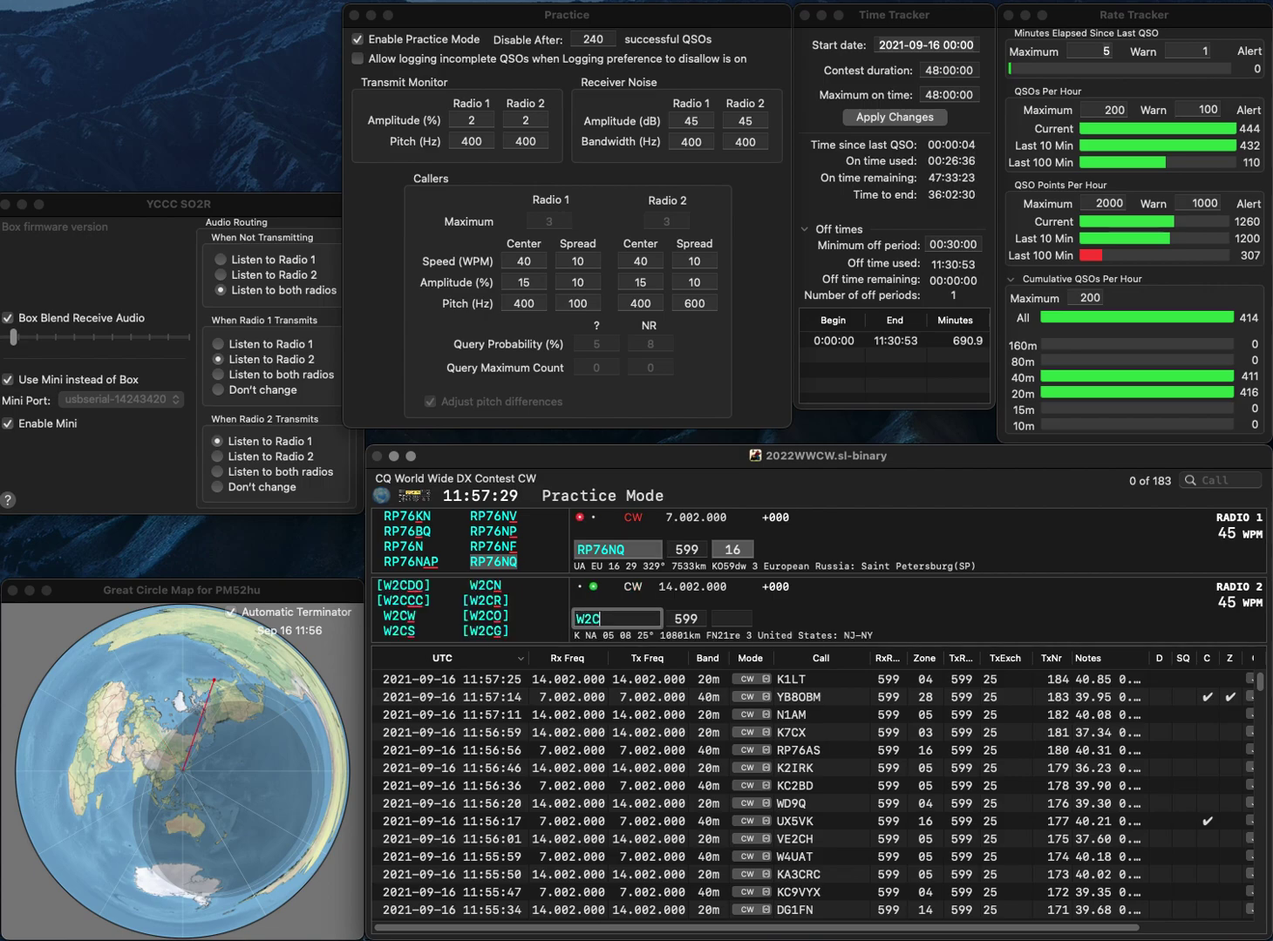
key(Return)
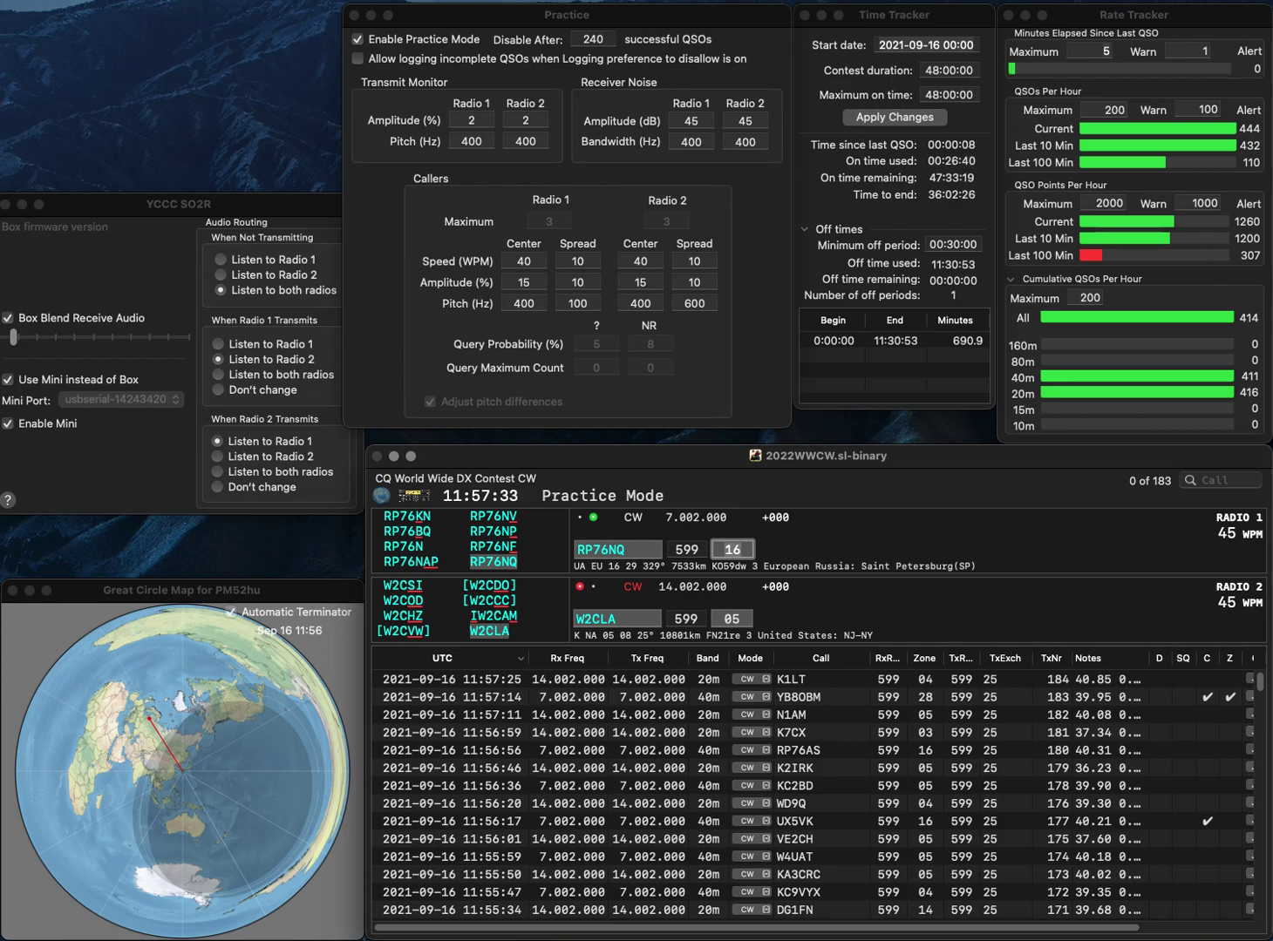
key(Return)
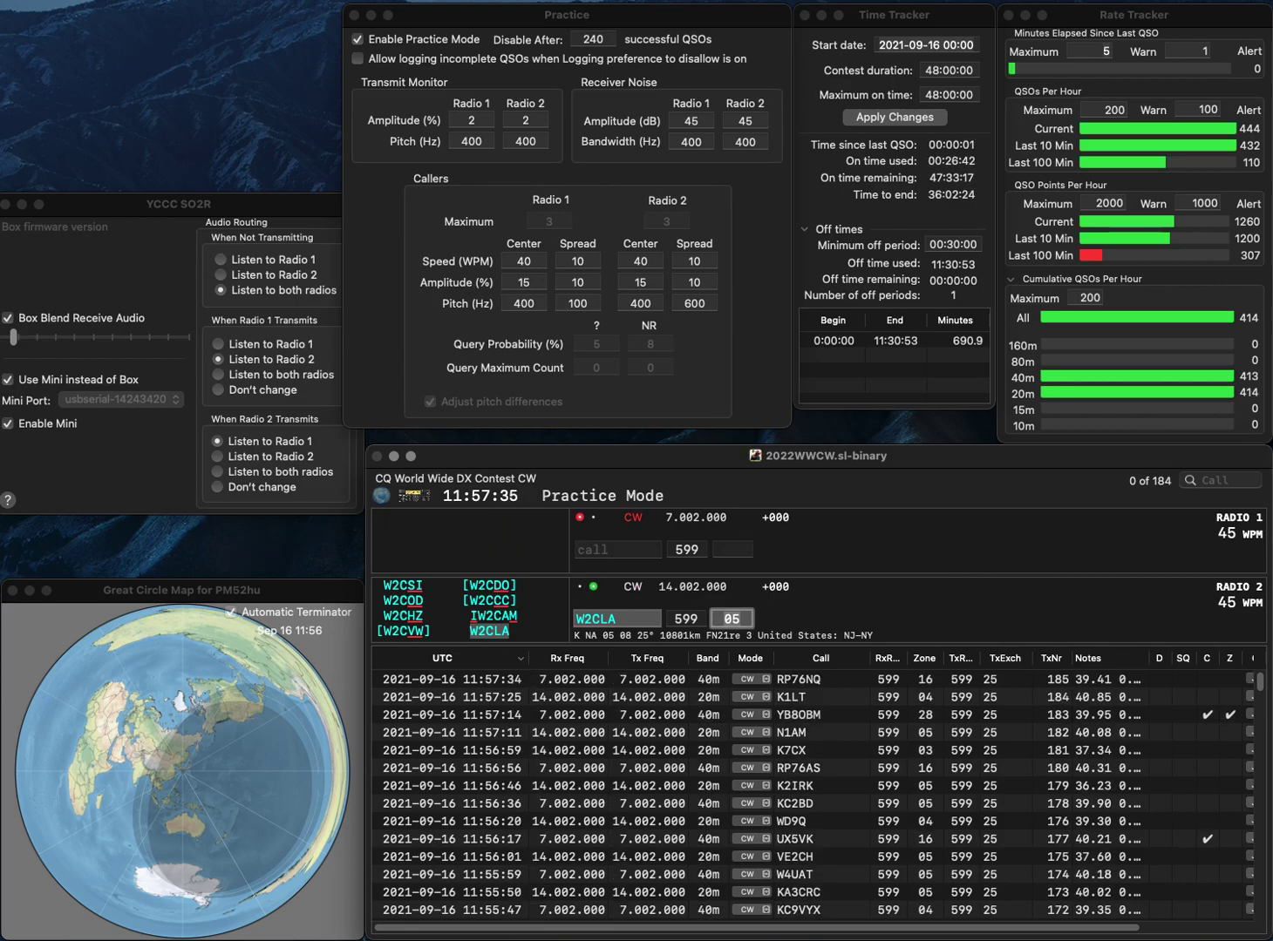
key(Return)
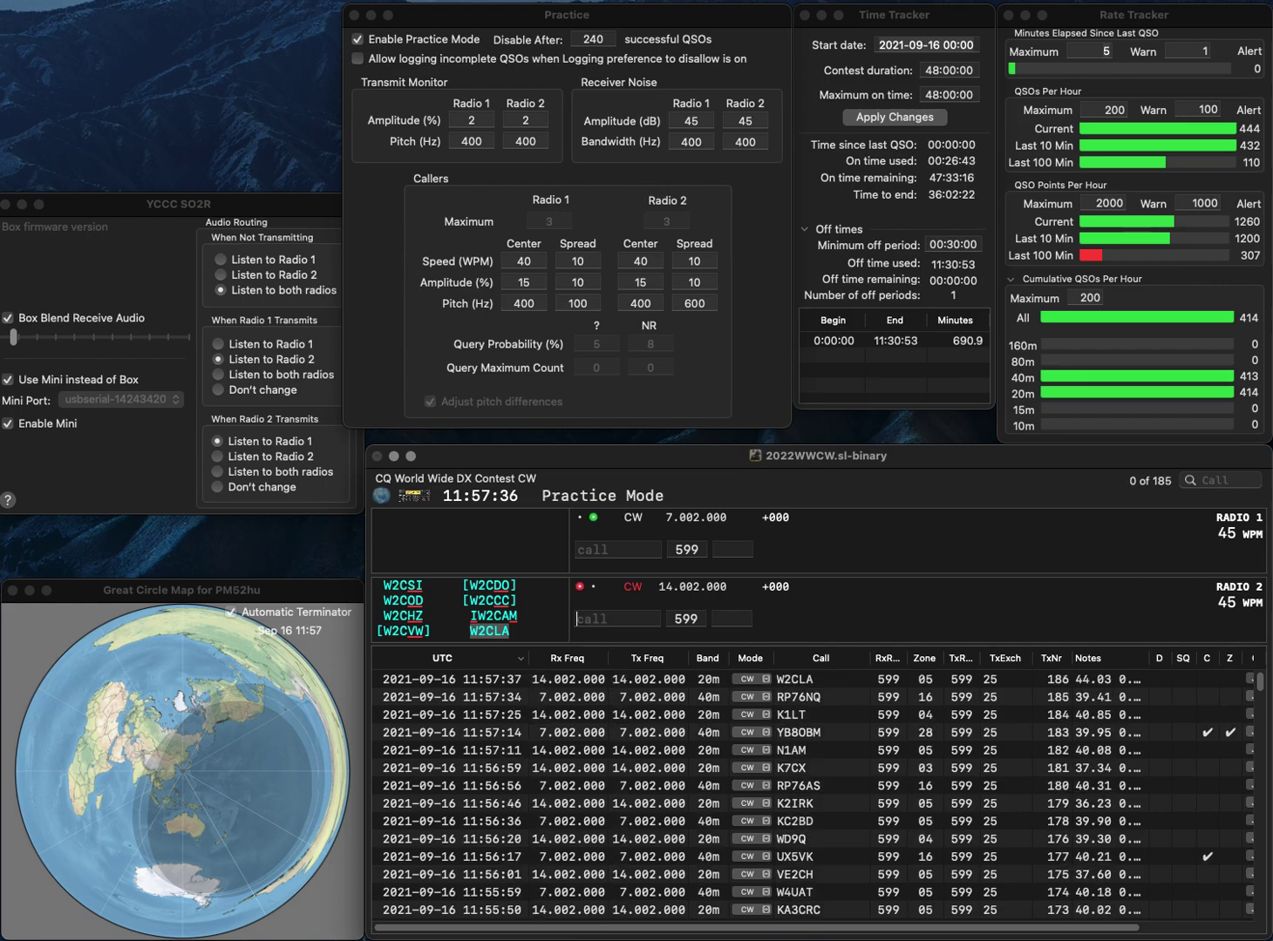
Enter and answer NG5E on Radio 1 and IW4ECF on Radio 2, and log both contacts.
text(NG5E)
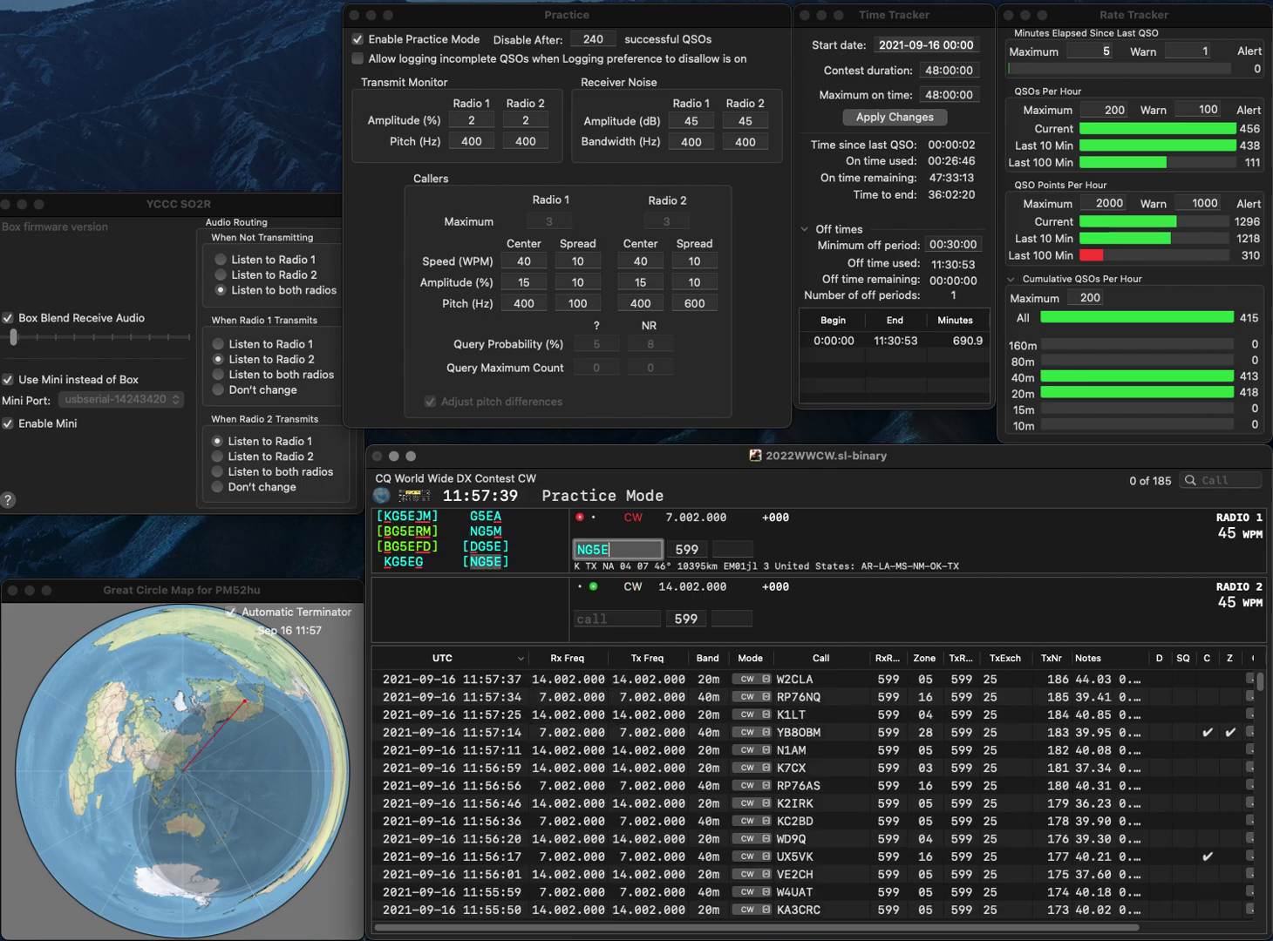
key(Return)
text(IW4ECF)
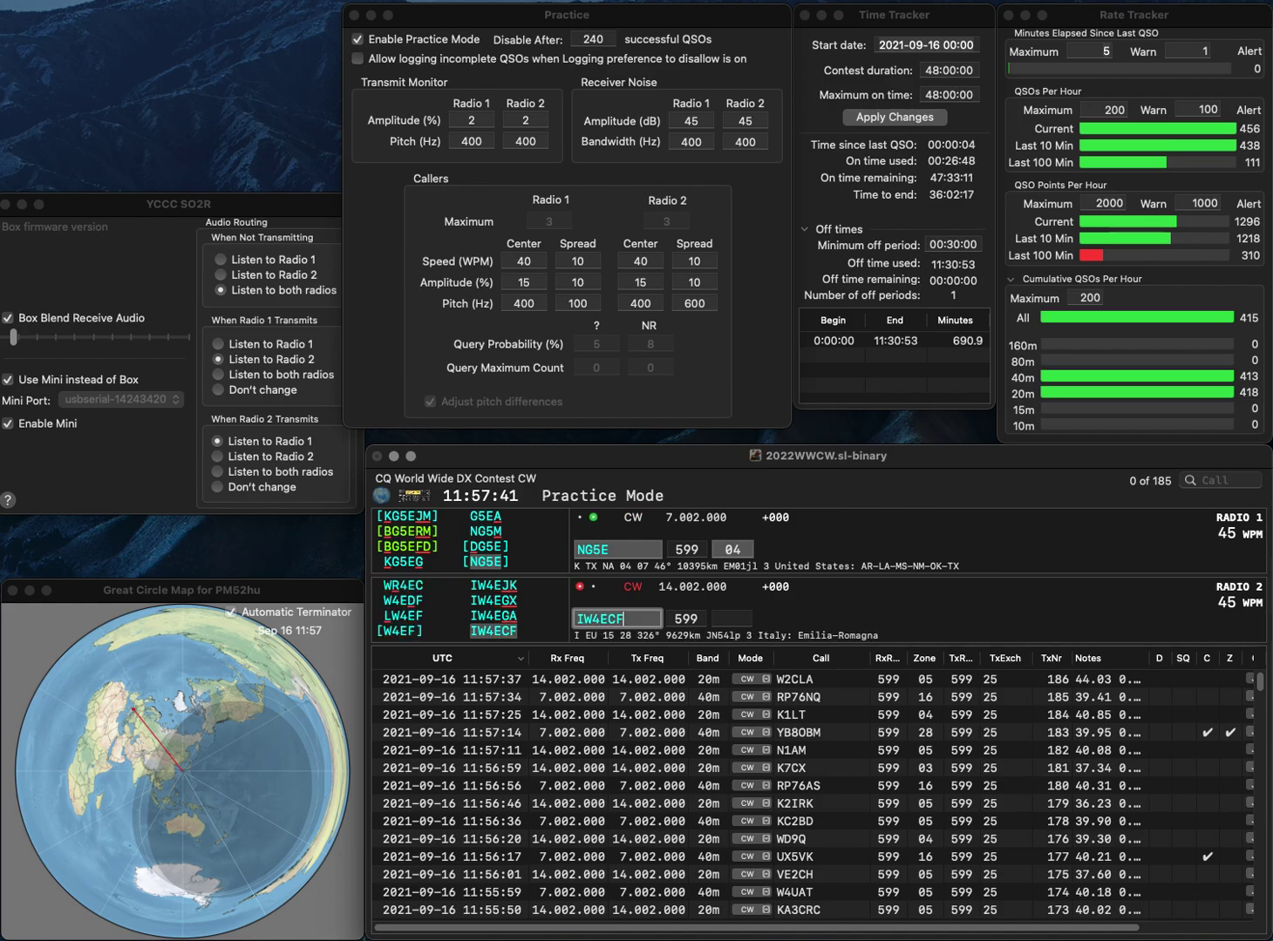
key(Return)
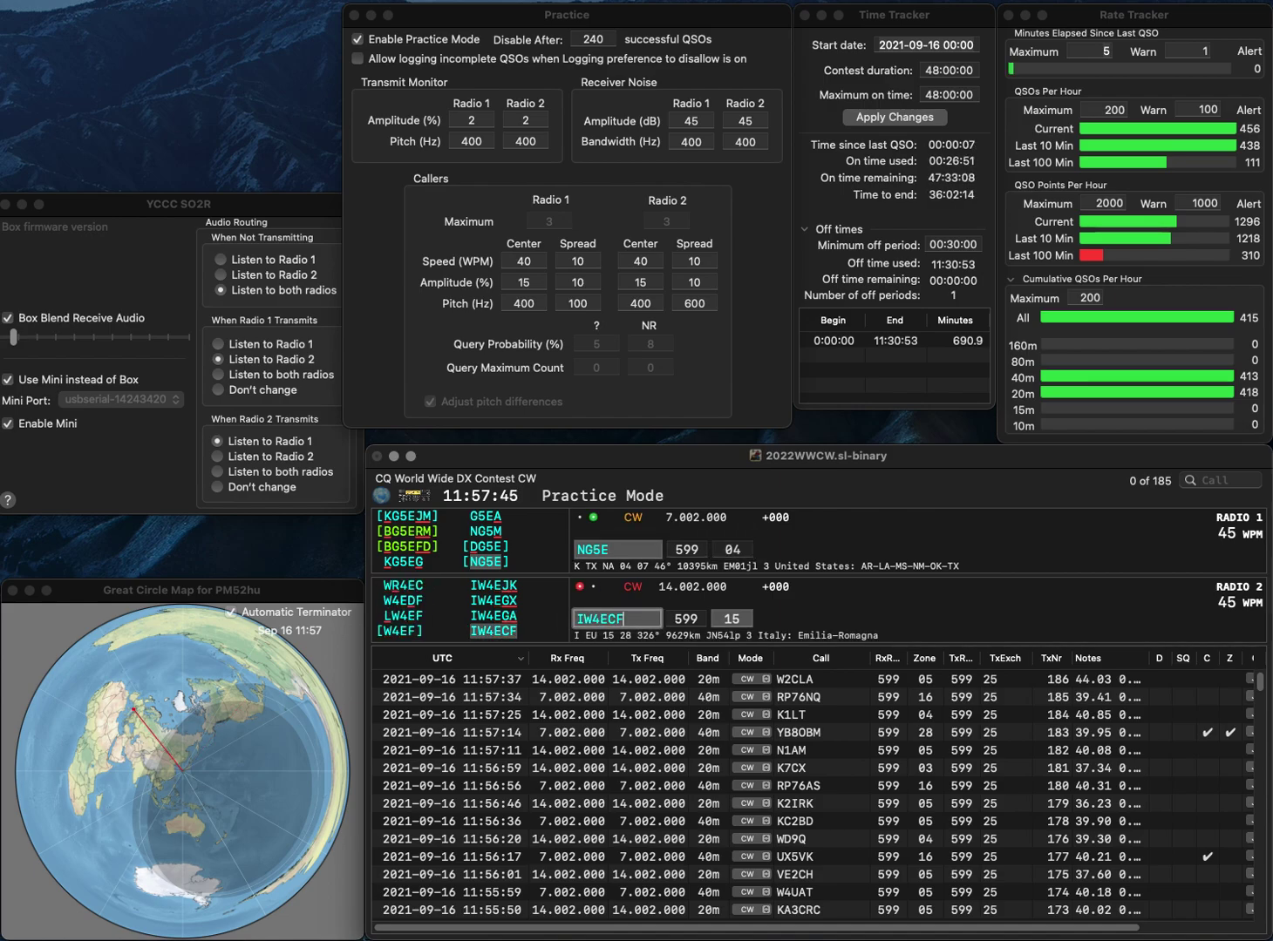
key(Tab)
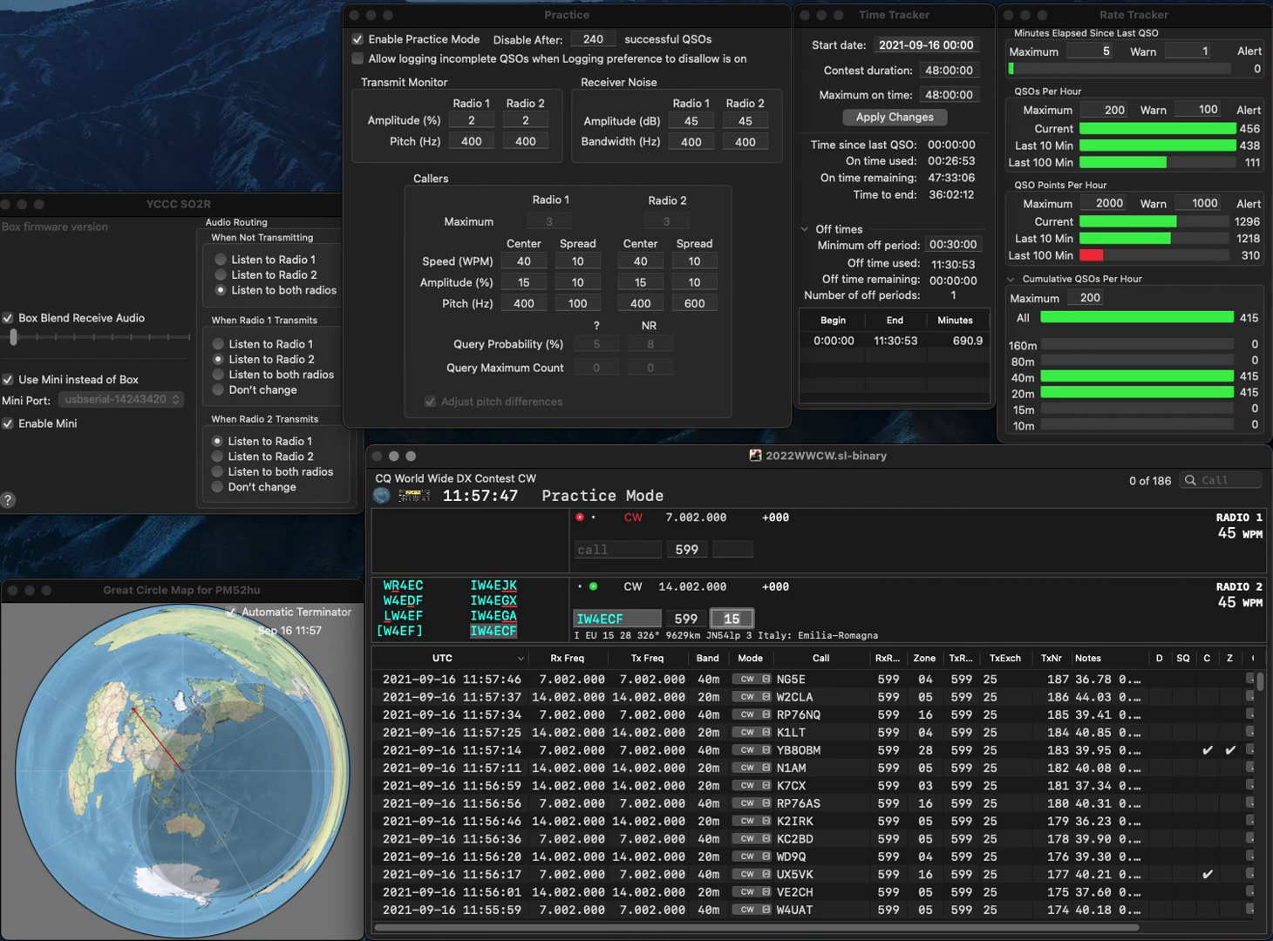
key(Return)
text(OK1)
key(Return)
text(WJ)
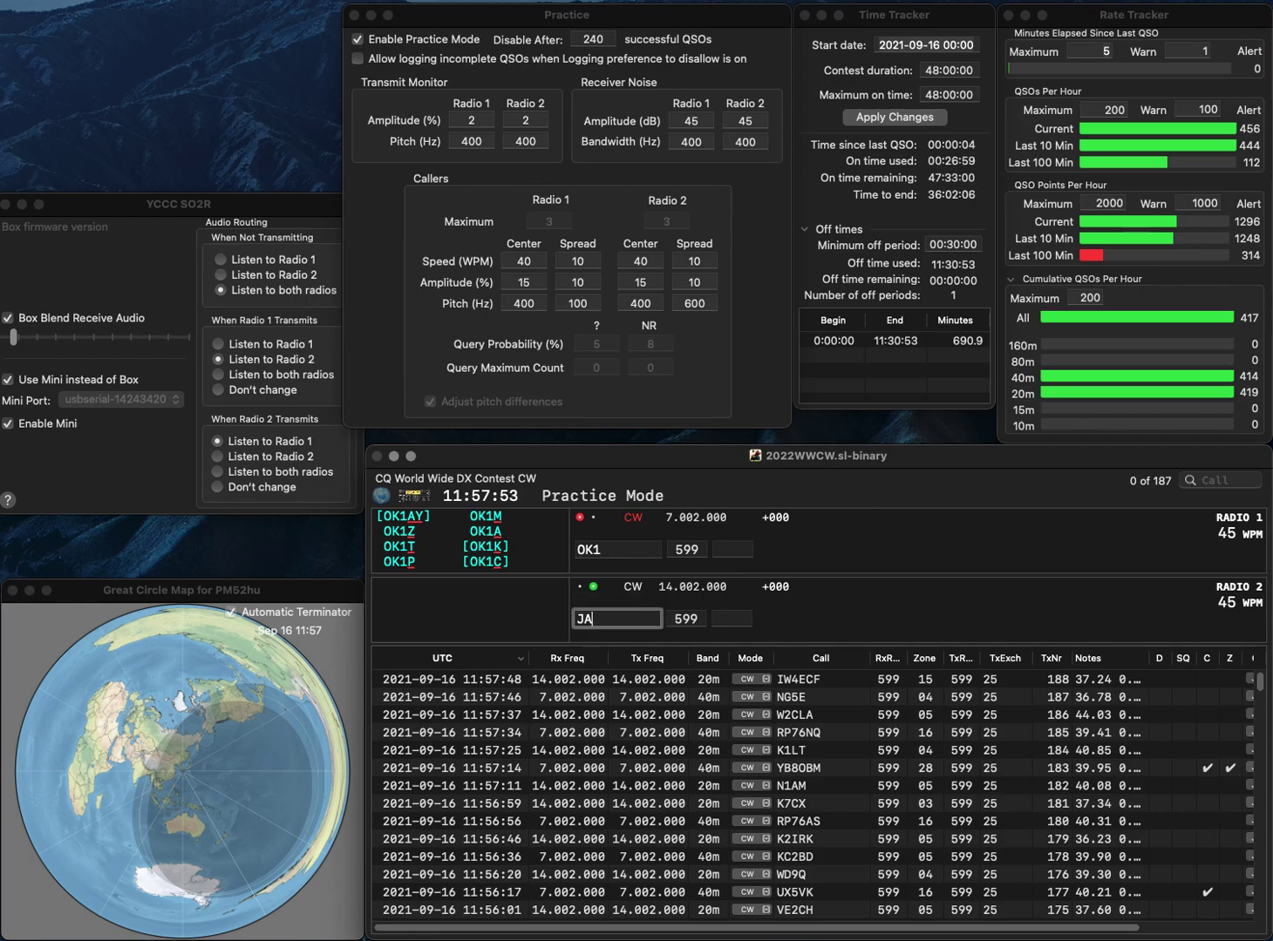
text(1)
key(grave)
key(BackSpace)
text(2BRQ)
key(Return)
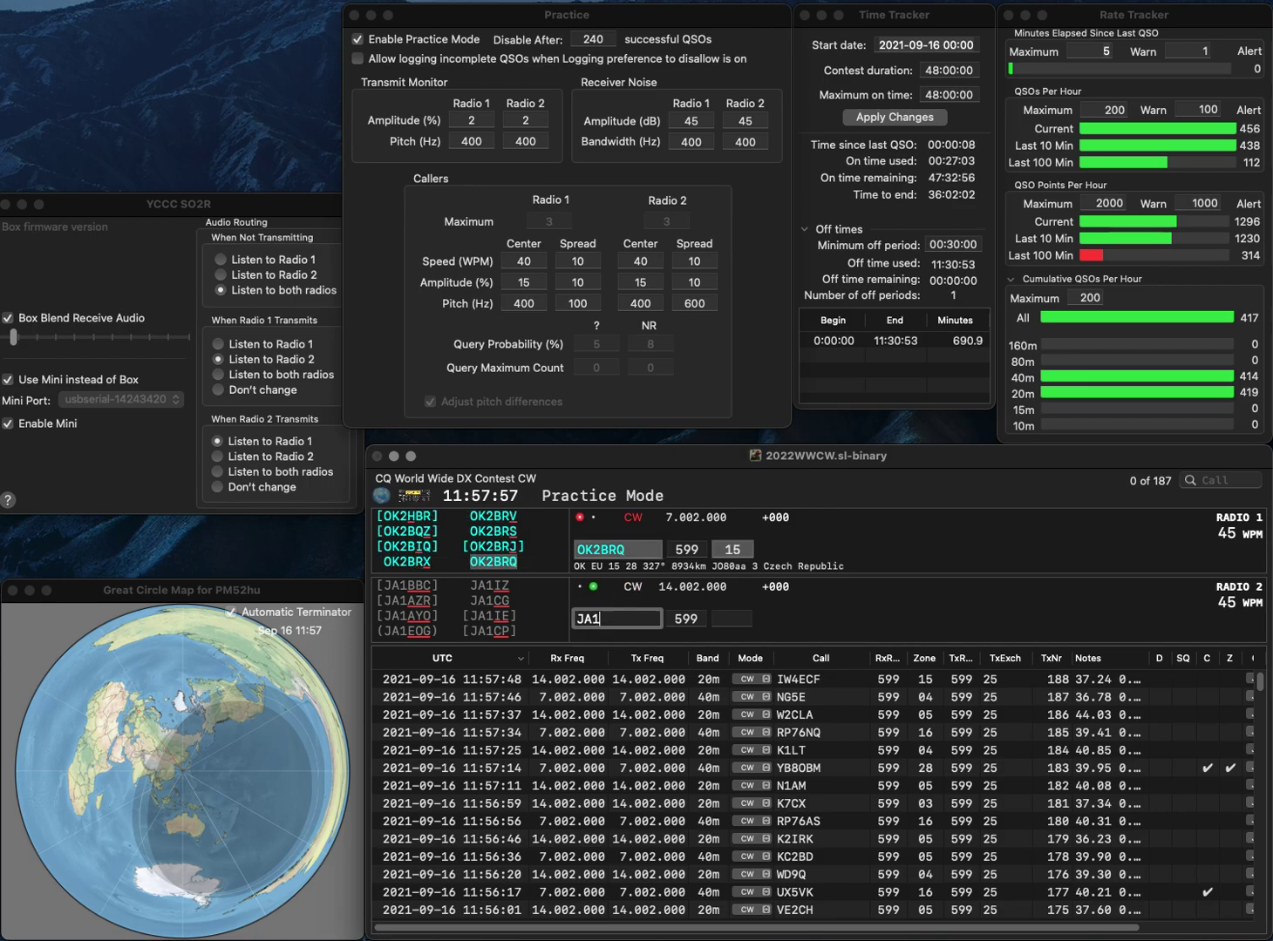
Complete the Radio 2 call as JA1WQX and answer it, and log the OK2BRQ and JA1WQX contacts.
text(WQX)
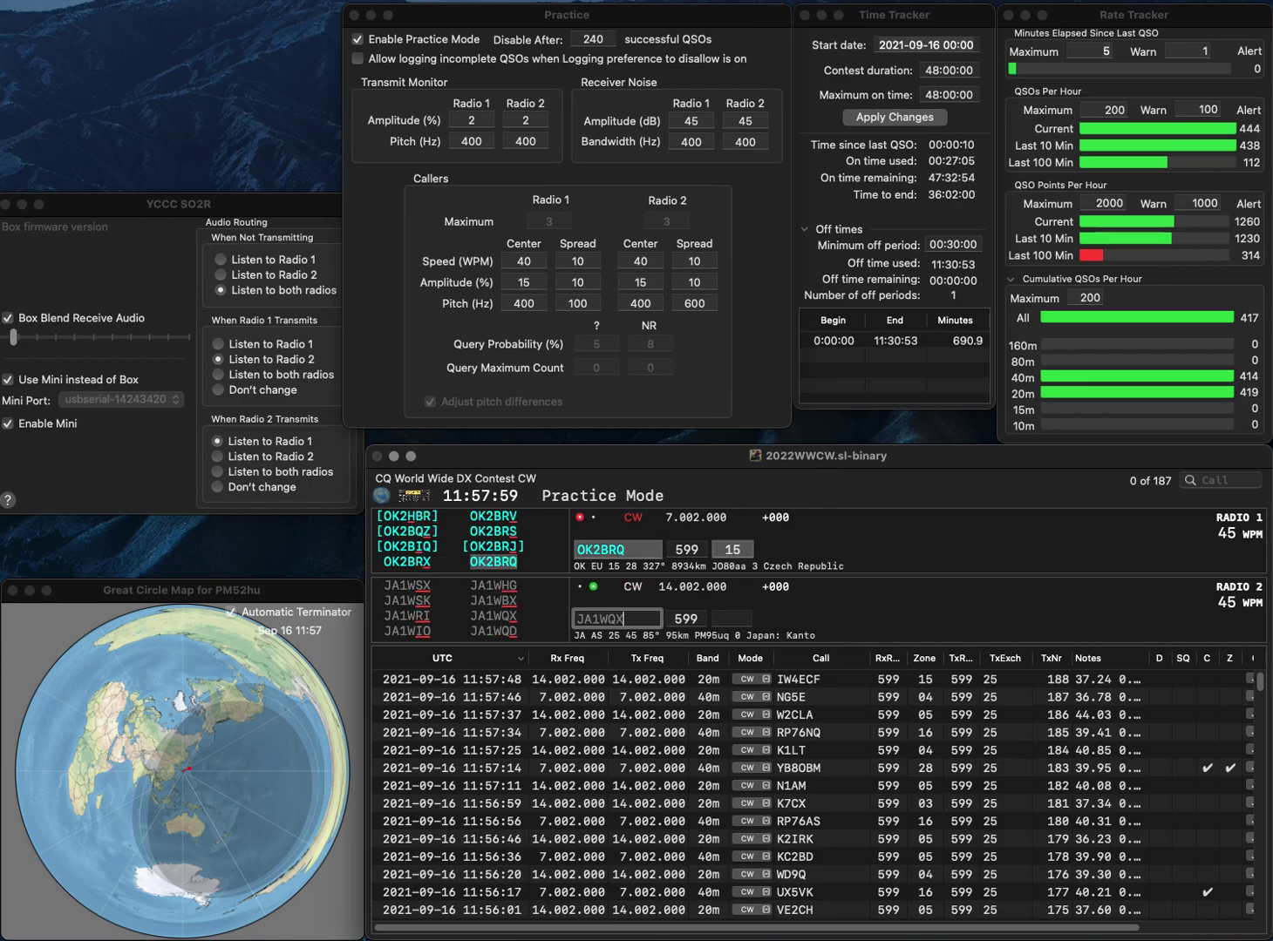
key(Return)
key(Tab)
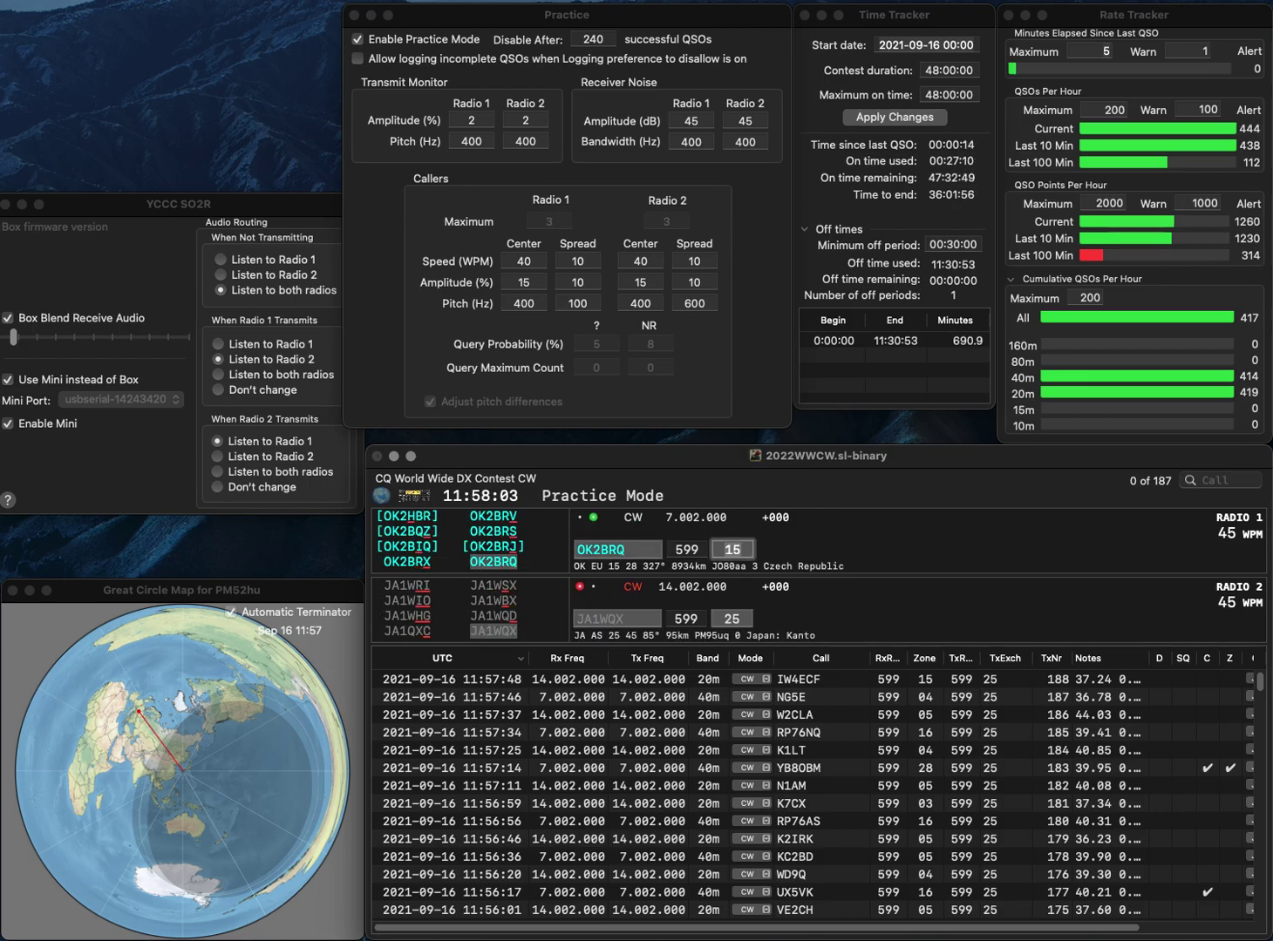
key(Return)
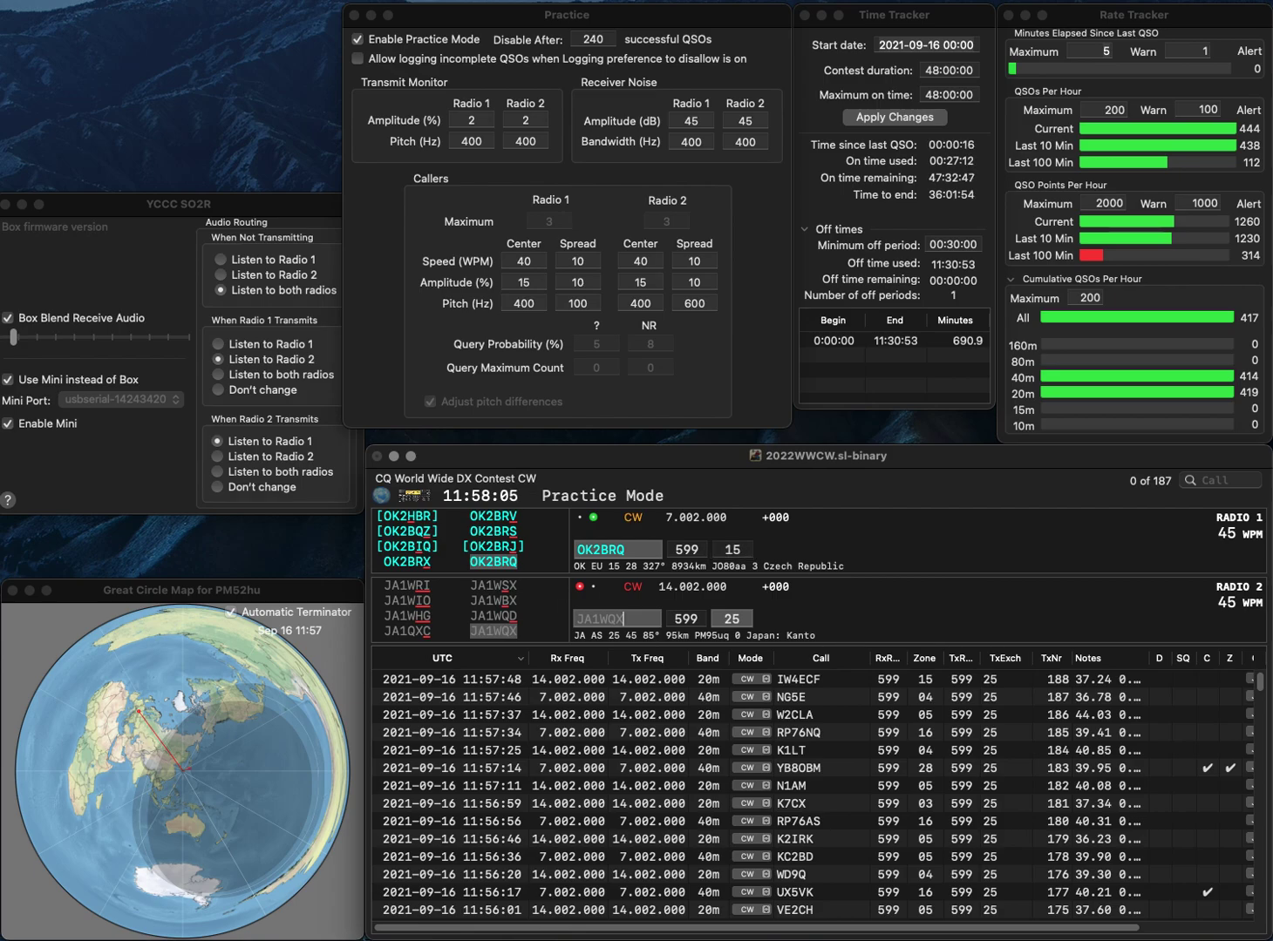
key(Tab)
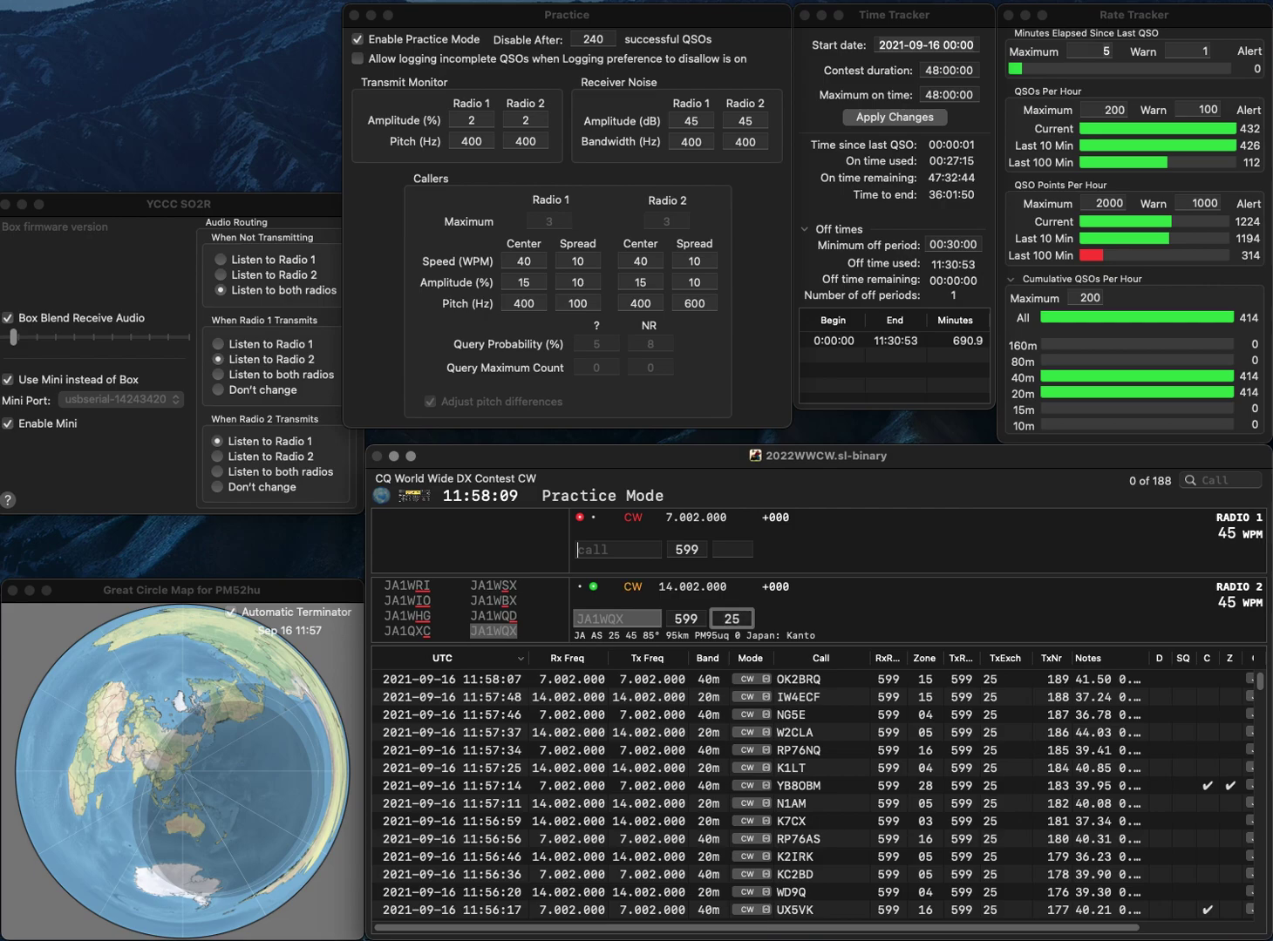
Send the partial call KOK on Radio 1, and enter and answer KC4PX on Radio 2.
text(K)
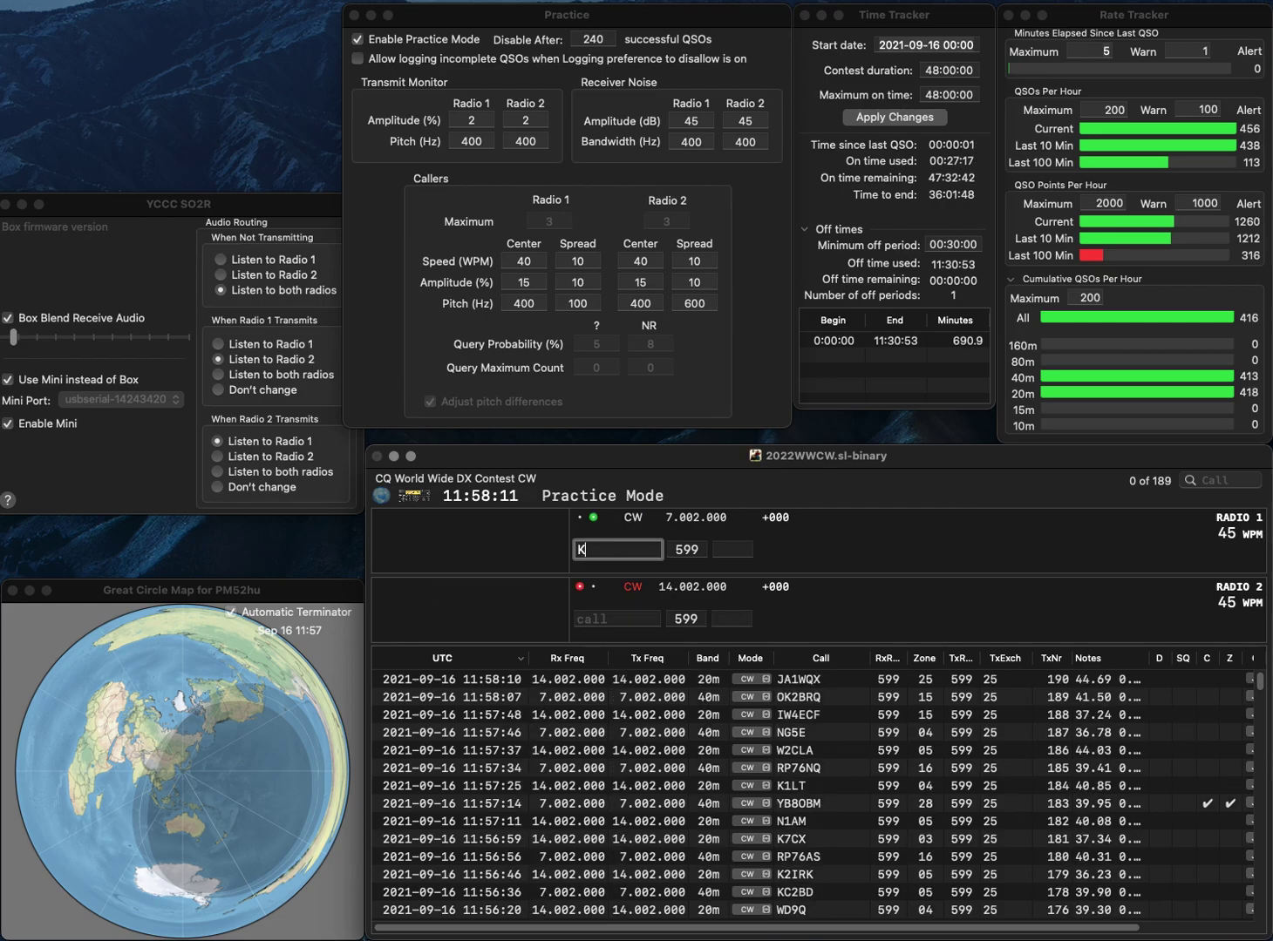
text(OK)
key(Return)
text(KC4PX)
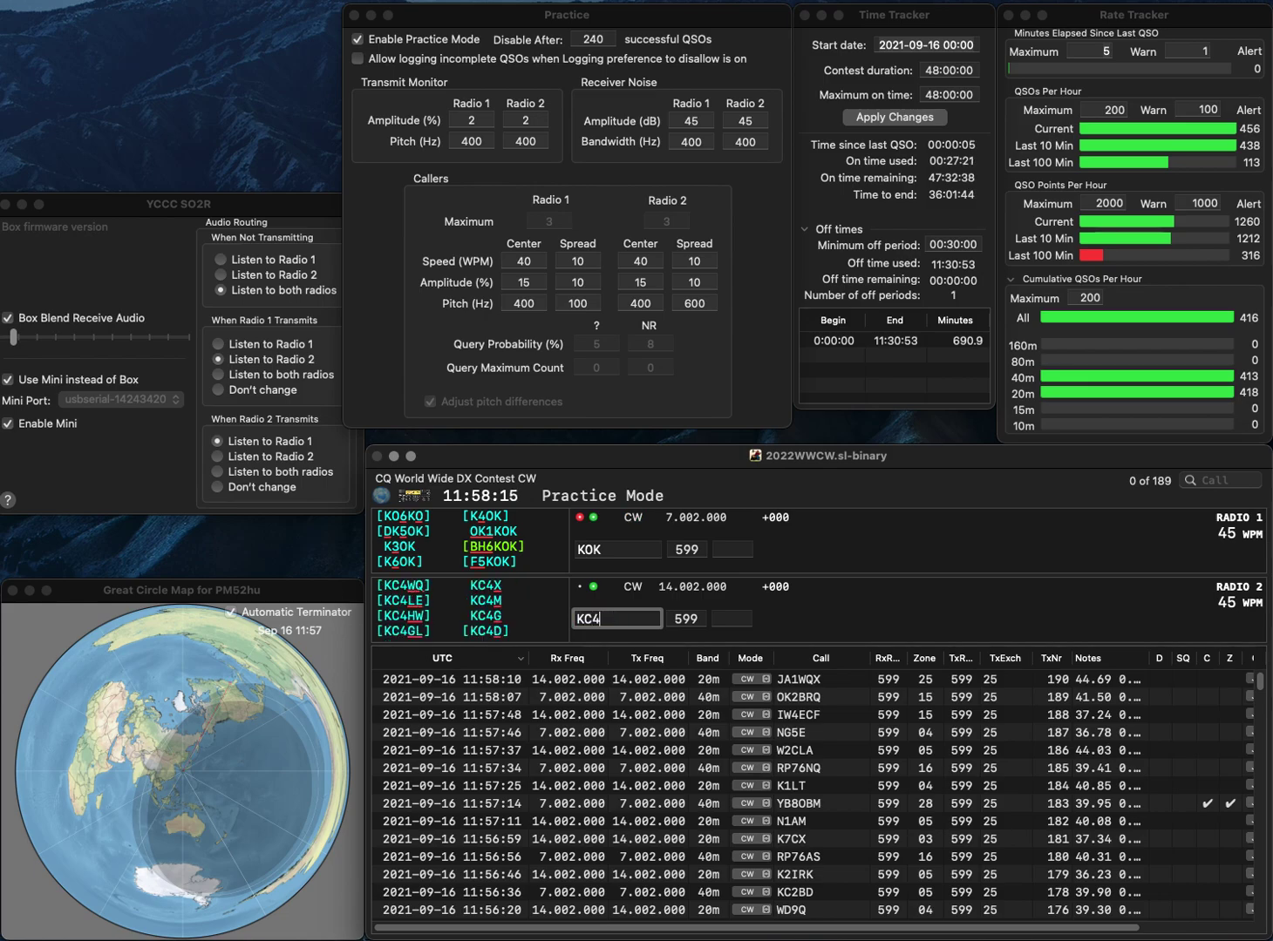
key(Return)
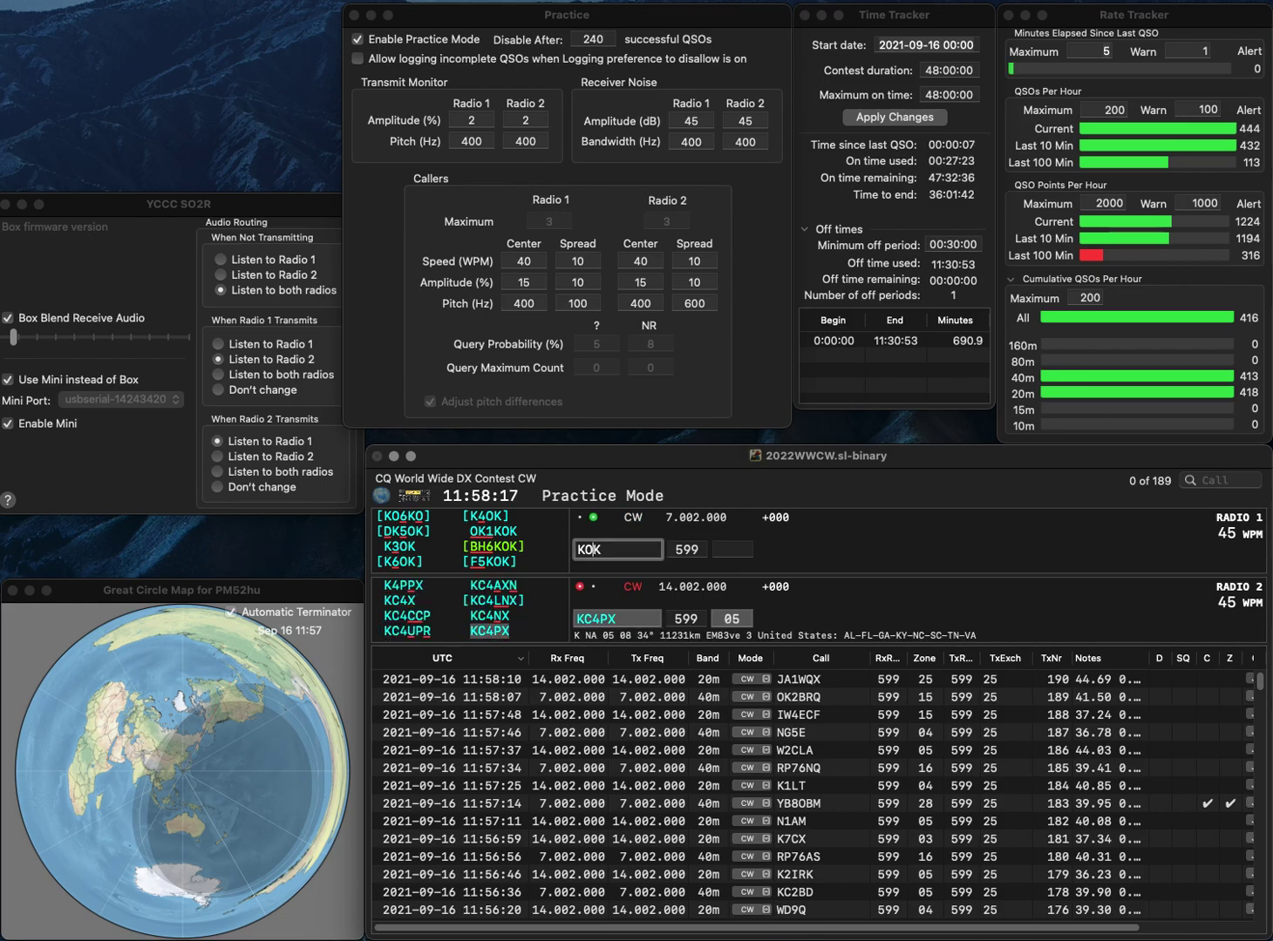
text(4)
key(Return)
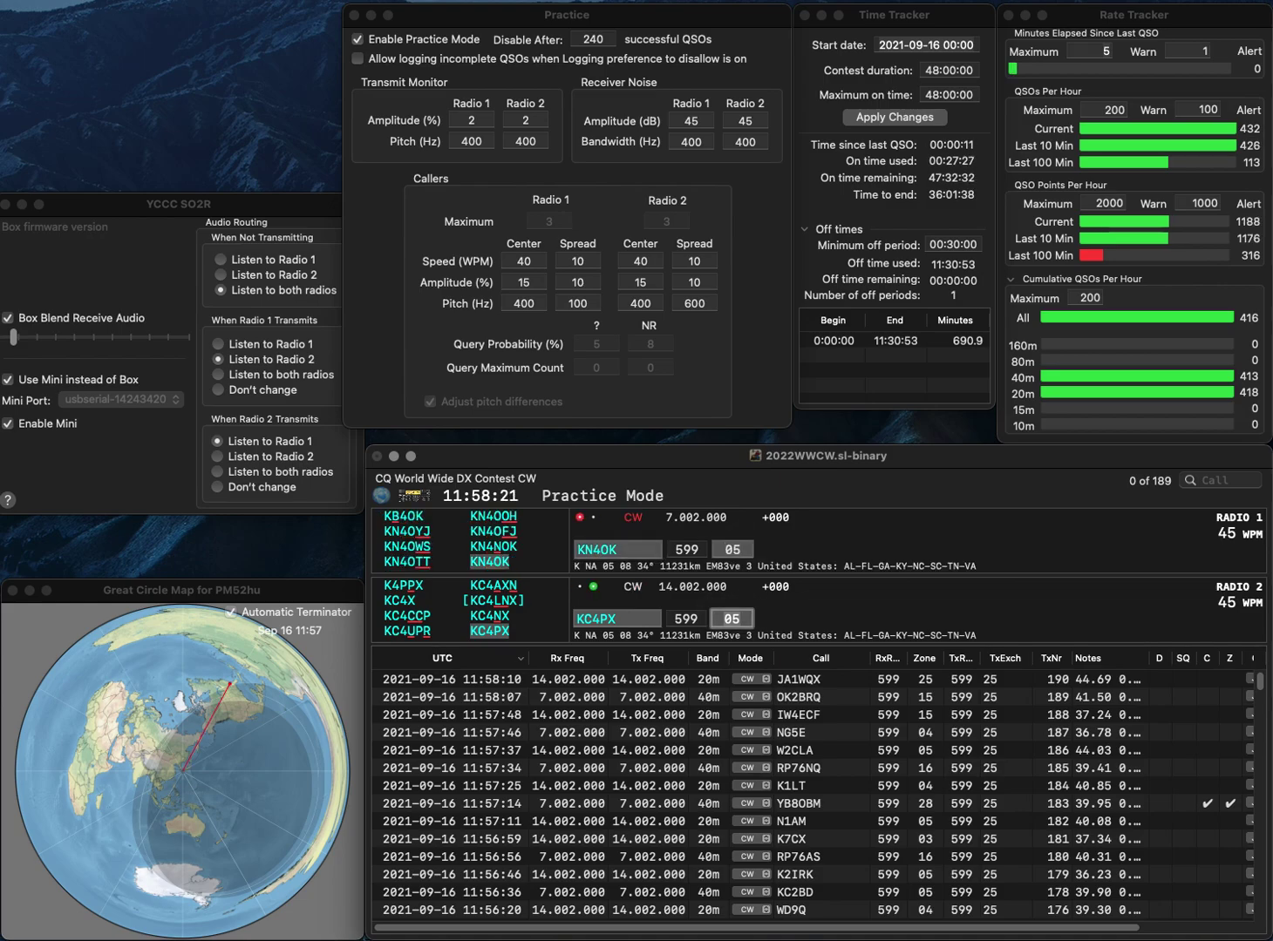
key(Return)
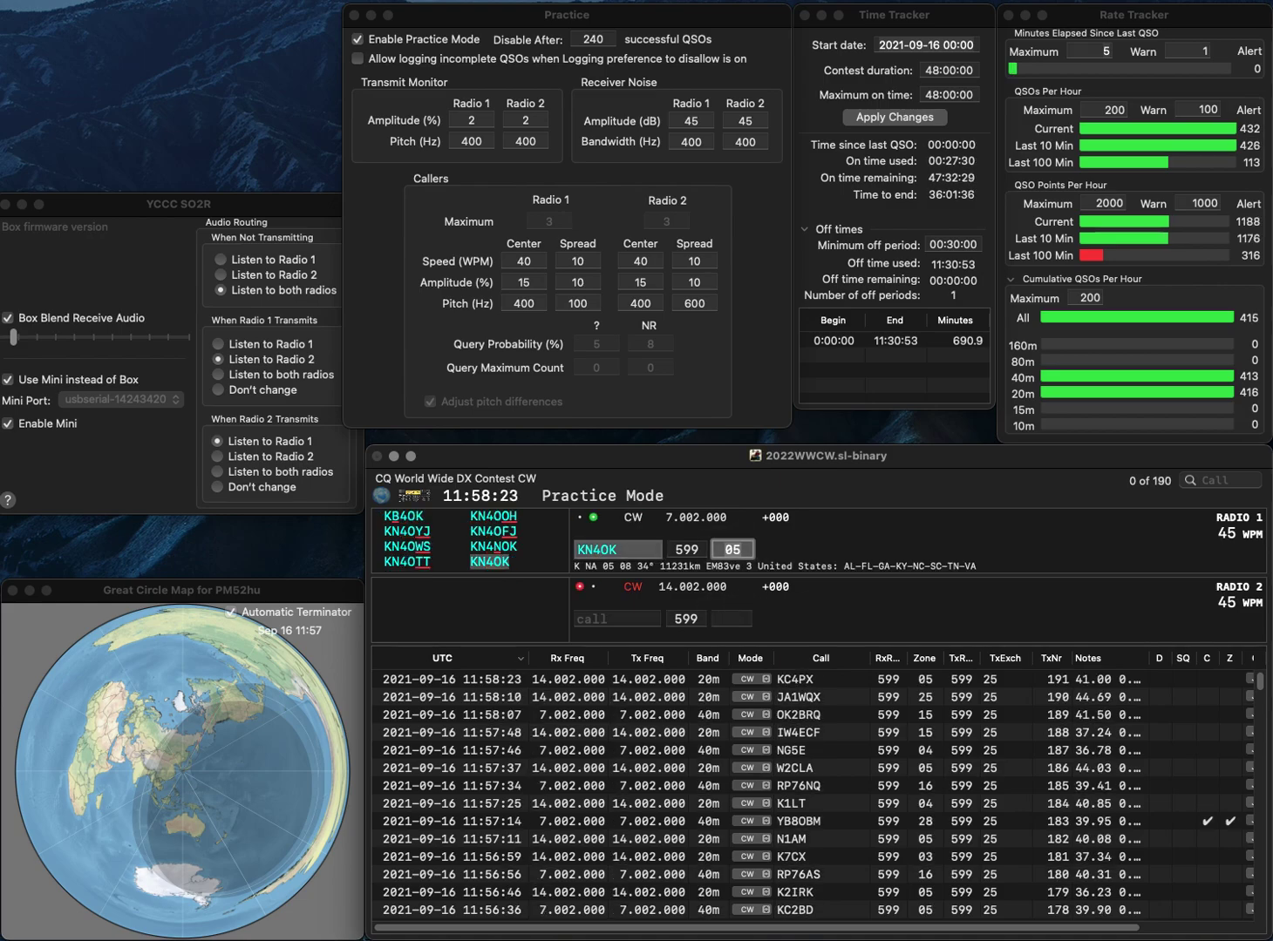
key(Return)
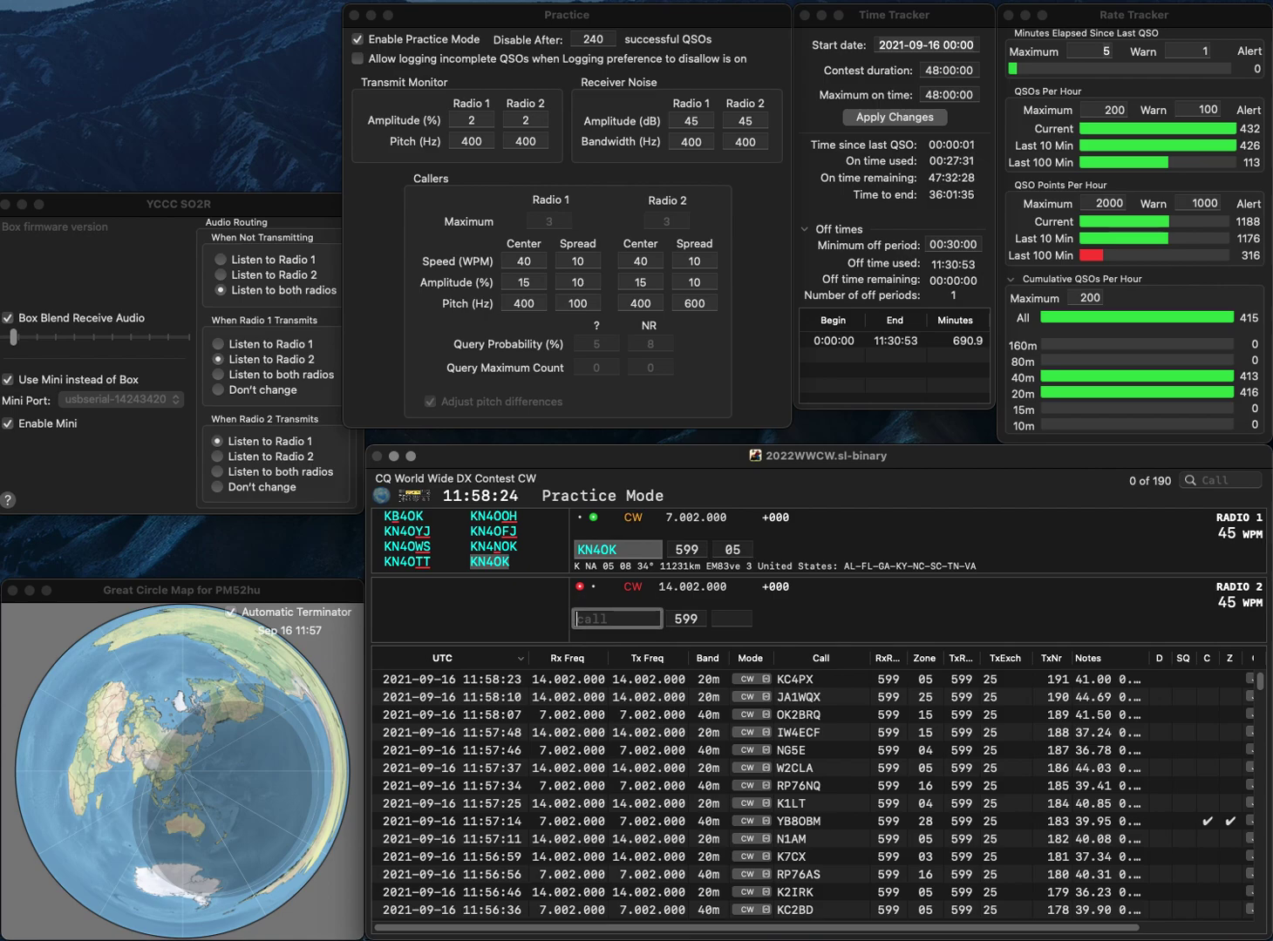
text(DLGEL)
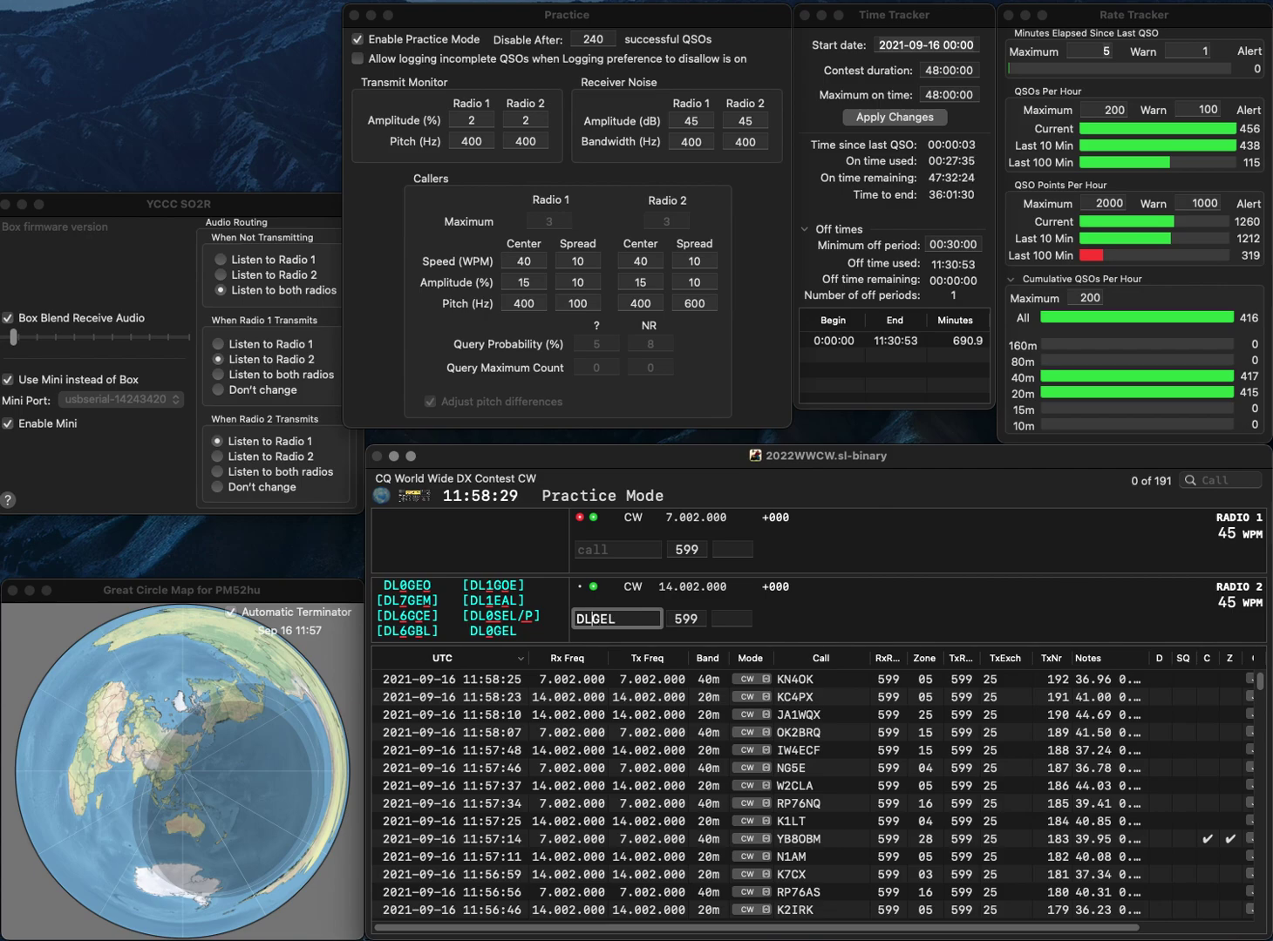
text(0)
key(Return)
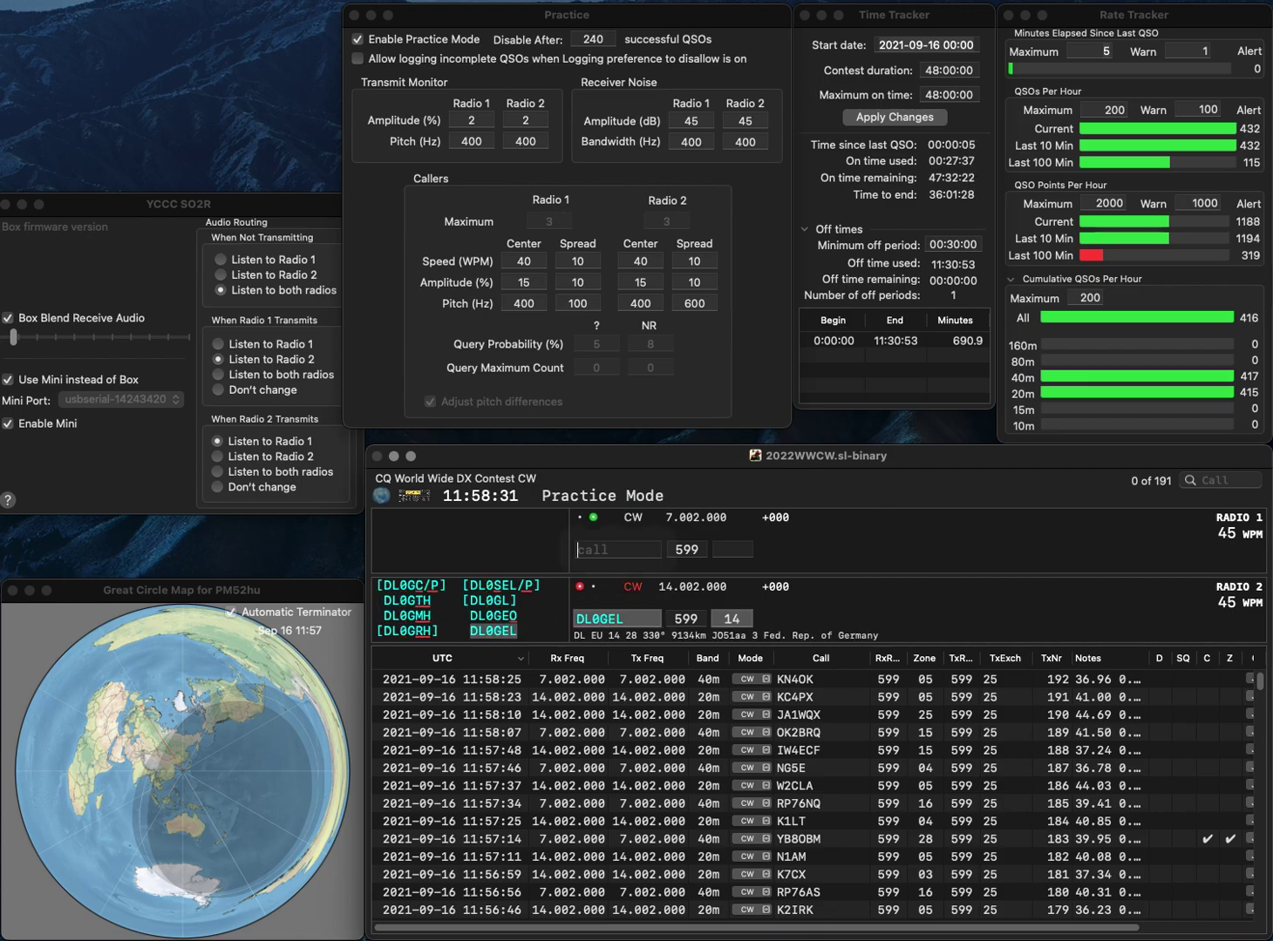
text(IK0PEA)
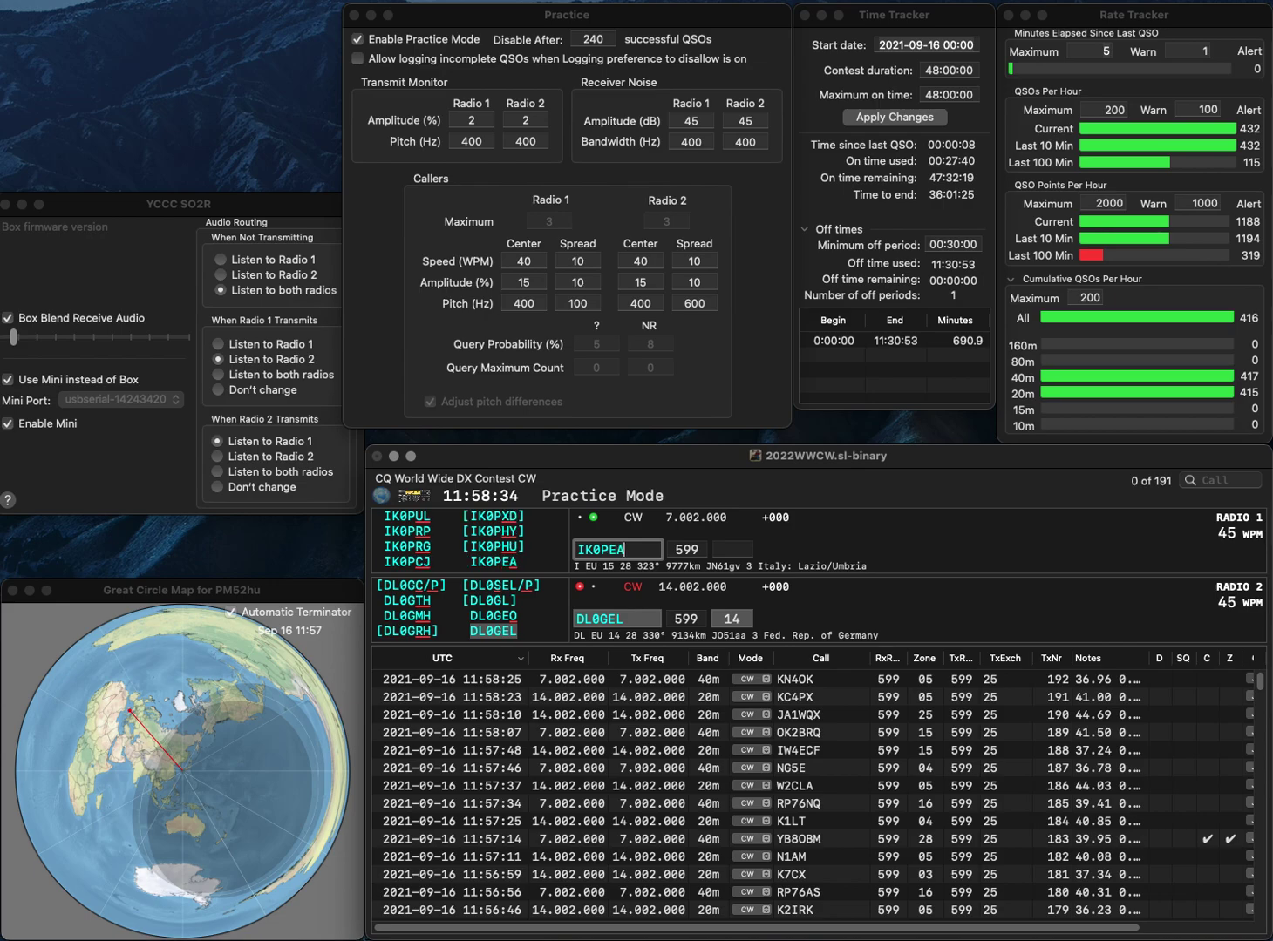
key(Return)
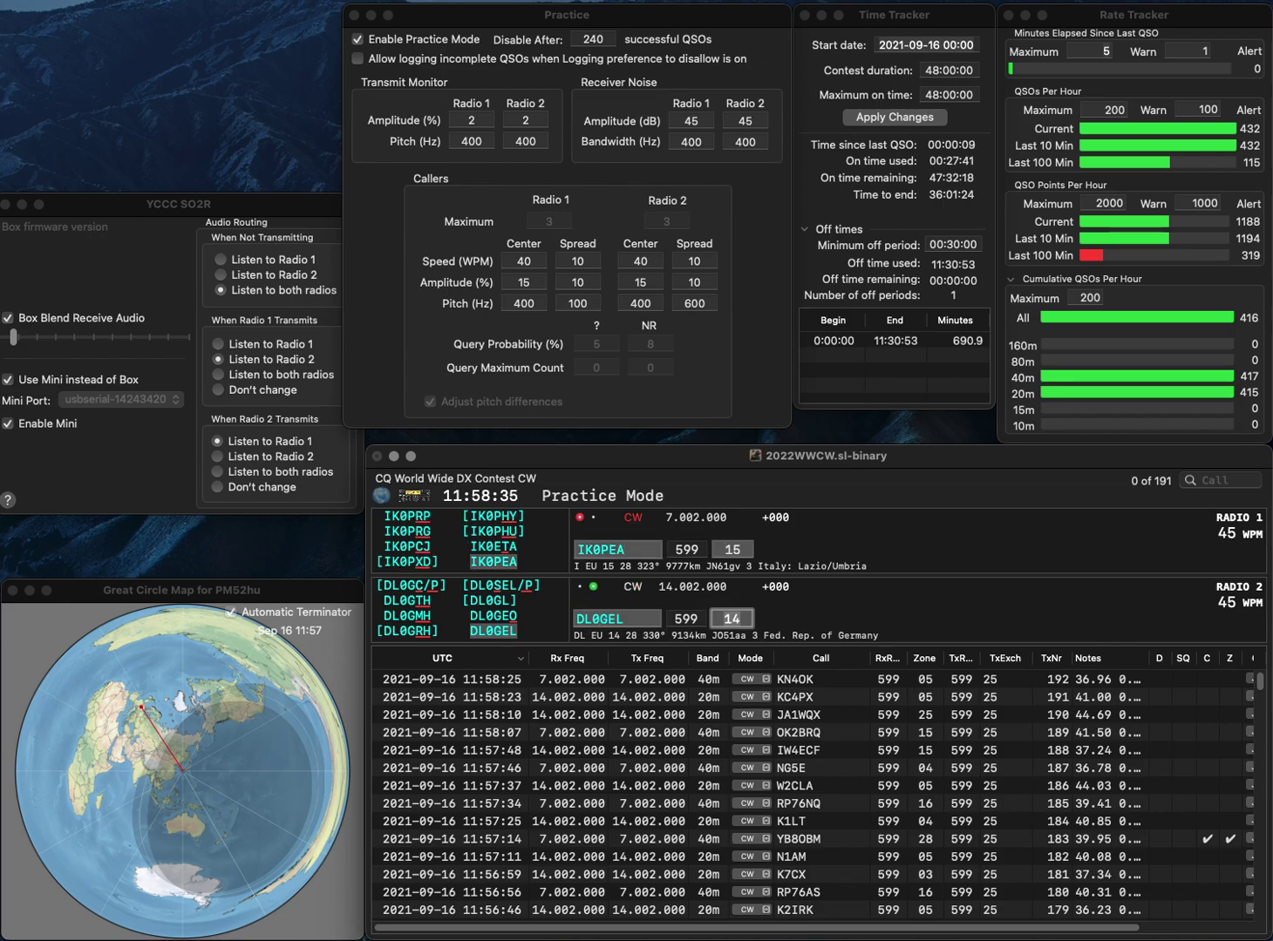
key(Return)
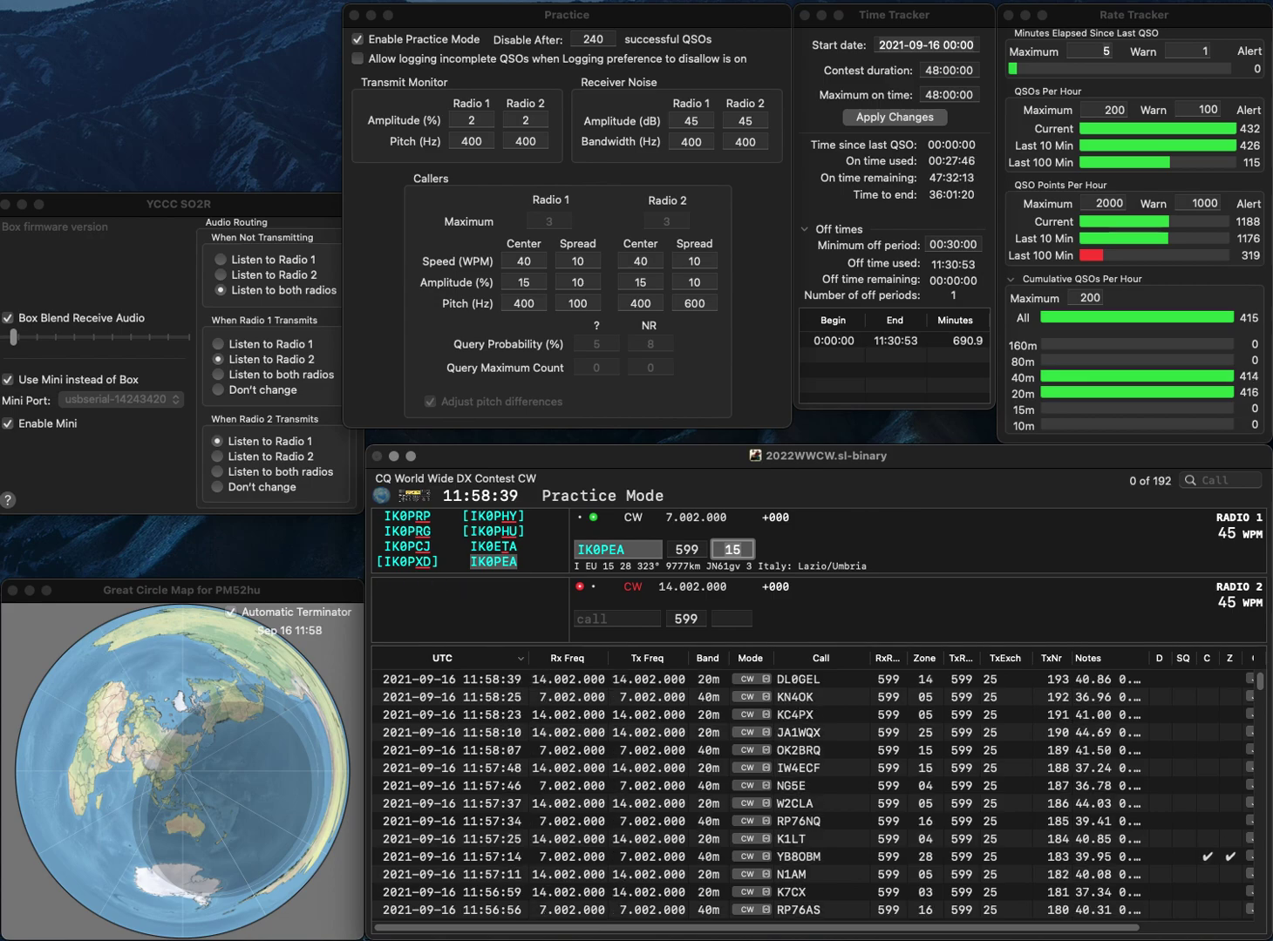
key(Return)
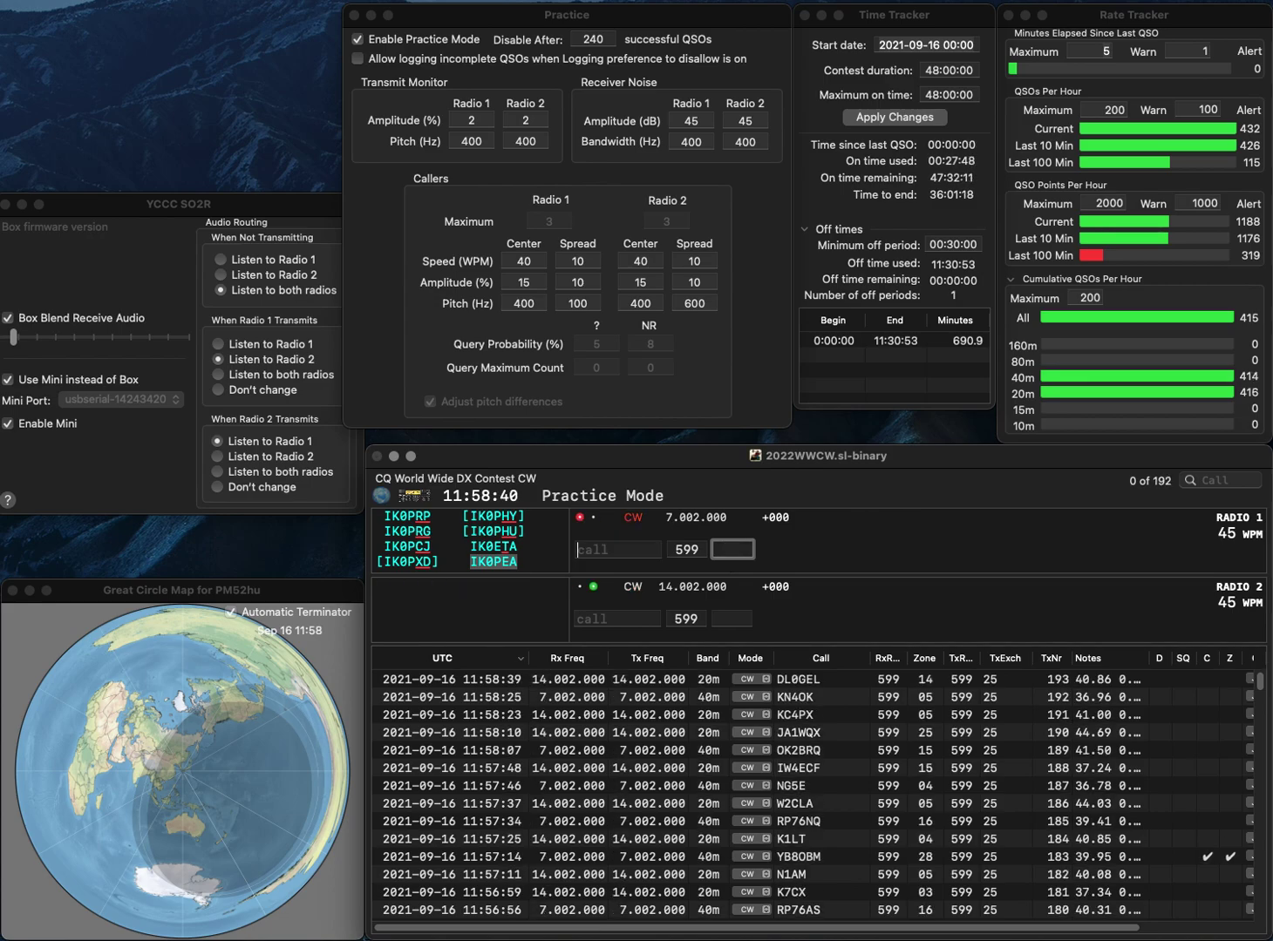
text(KA1YQC)
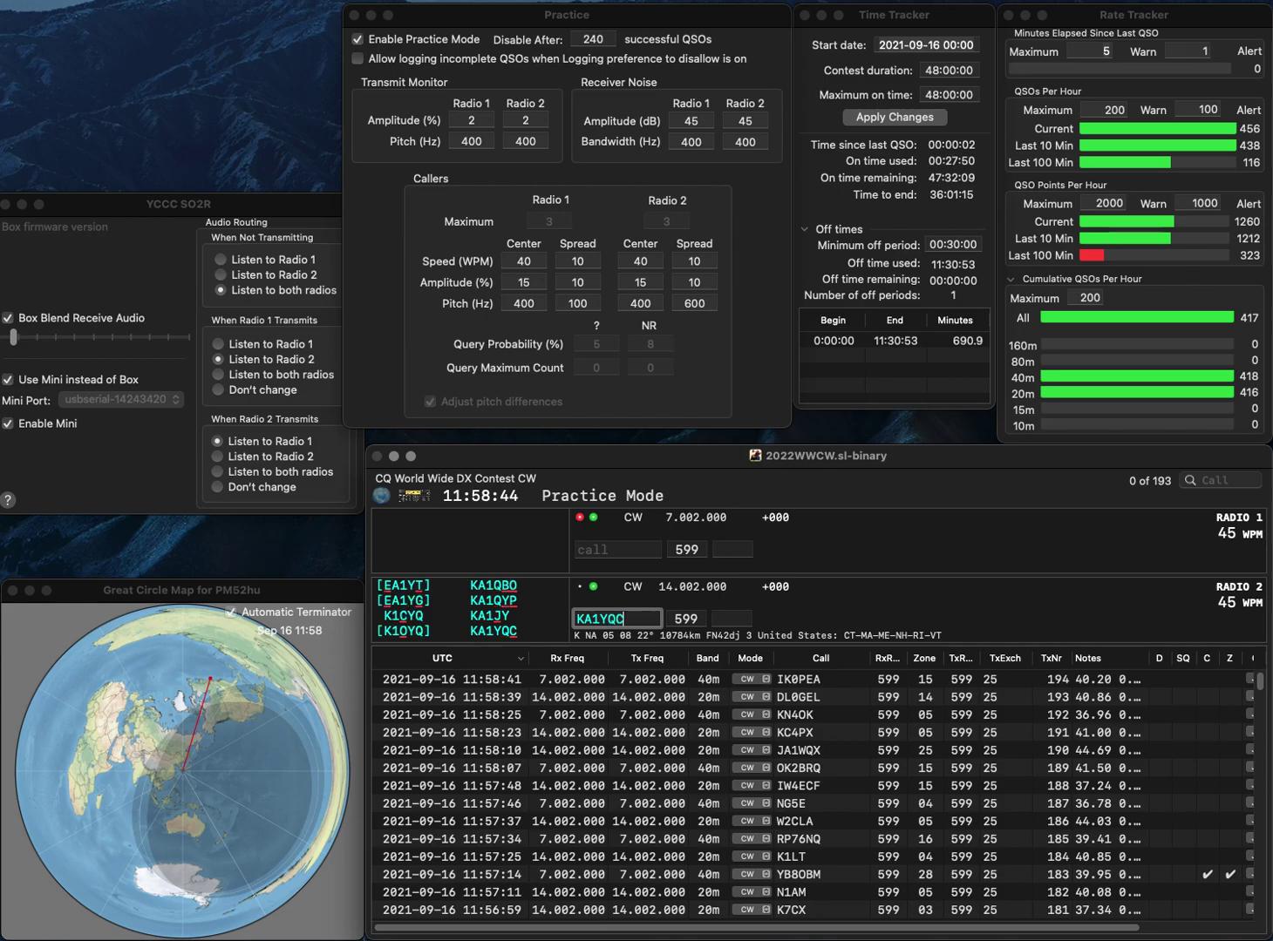
key(Return)
text(W)
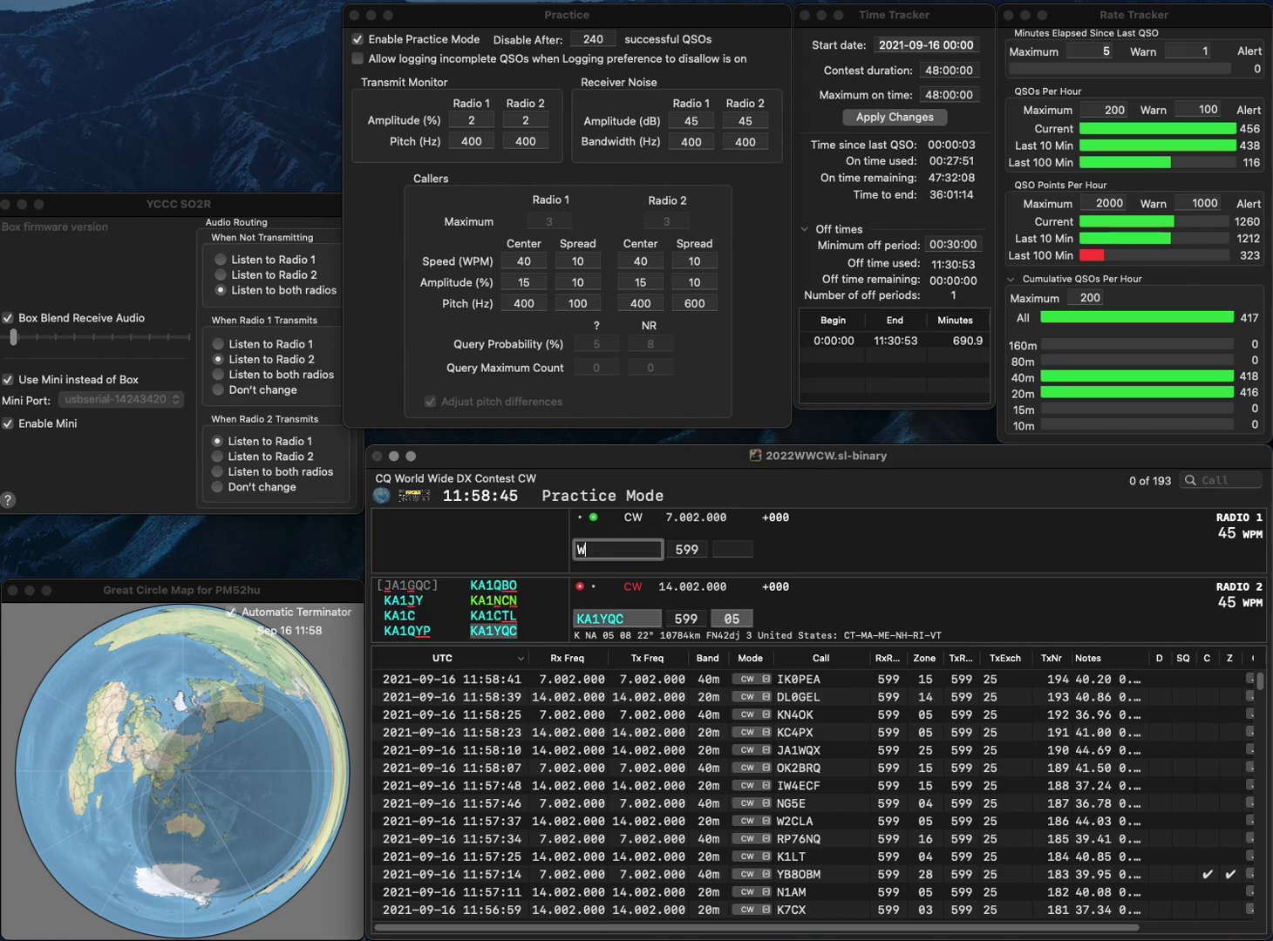
text(W9DX)
key(Return)
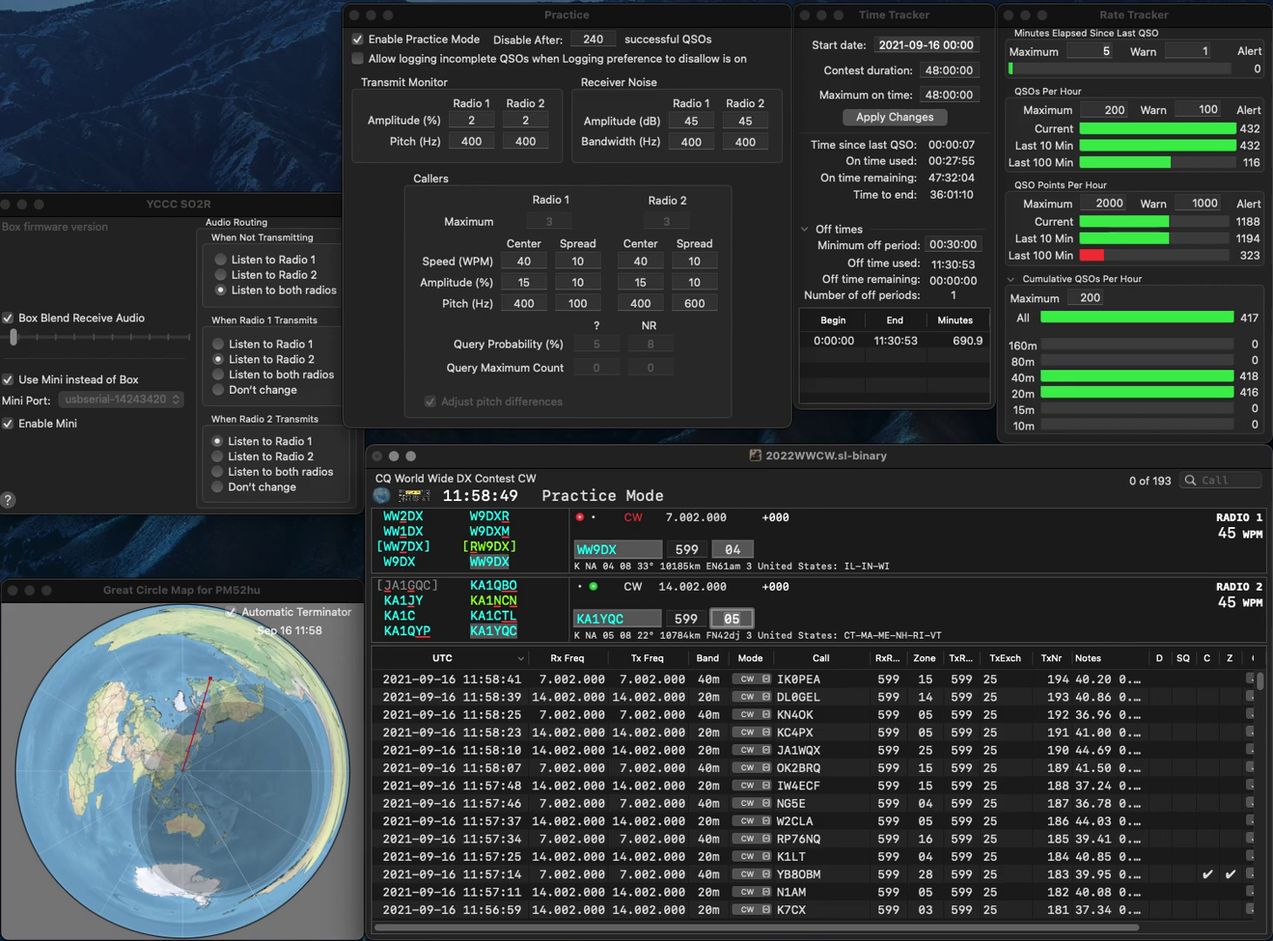
key(Return)
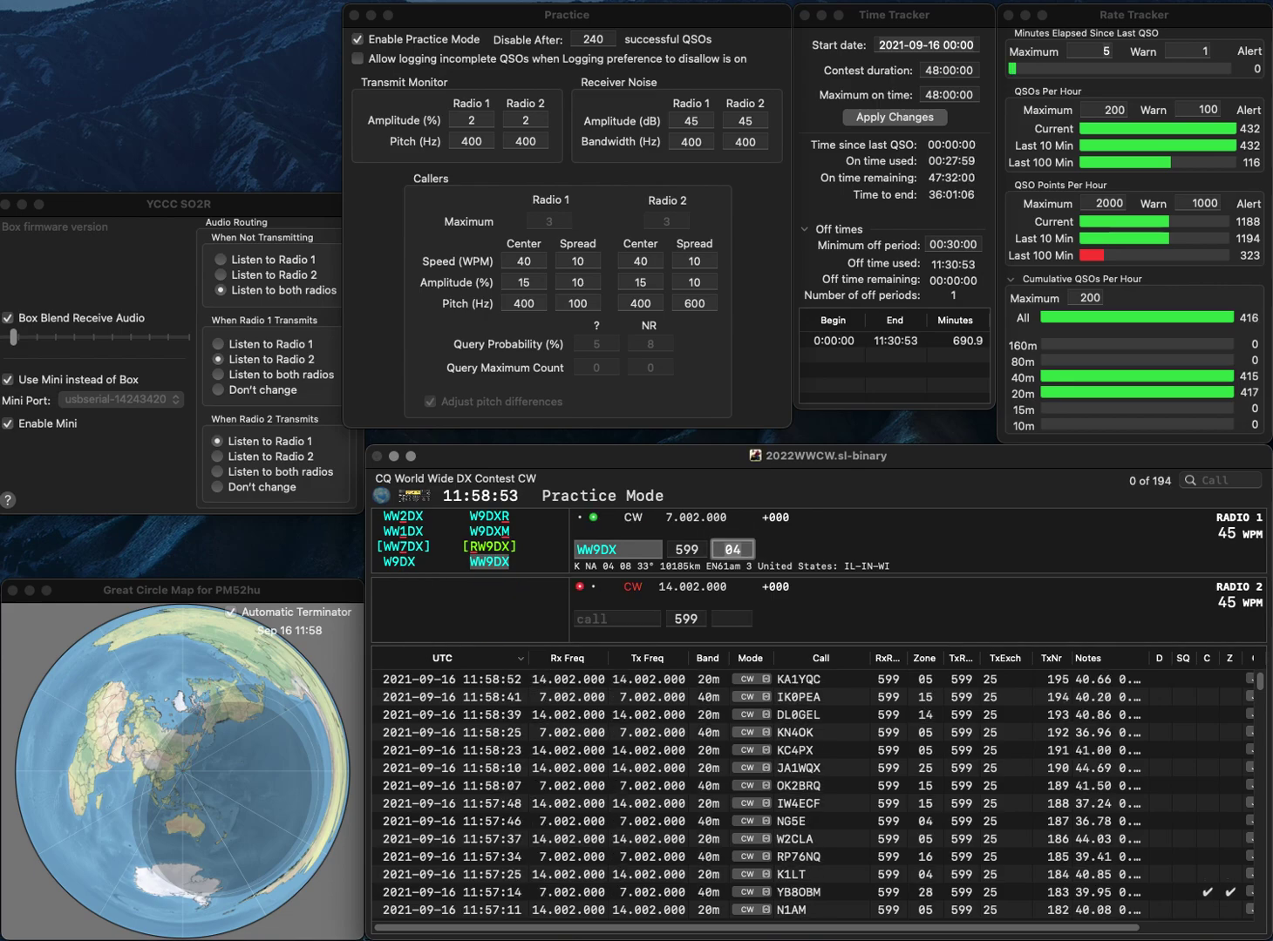
Log the WW9DX contact with zone 04 on Radio 1 and answer caller K5KDG on Radio 2.
key(Return)
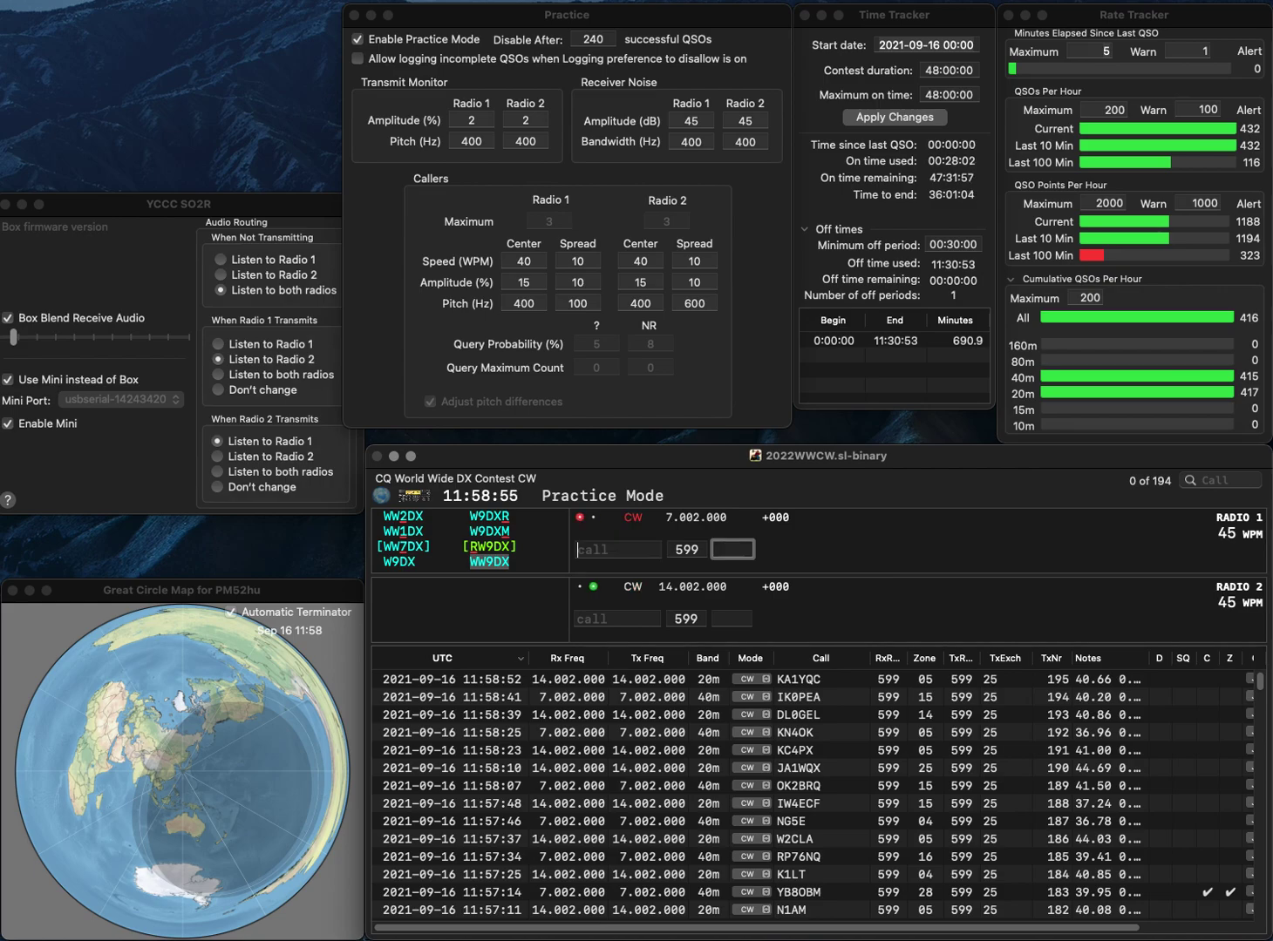
text(K5KDG)
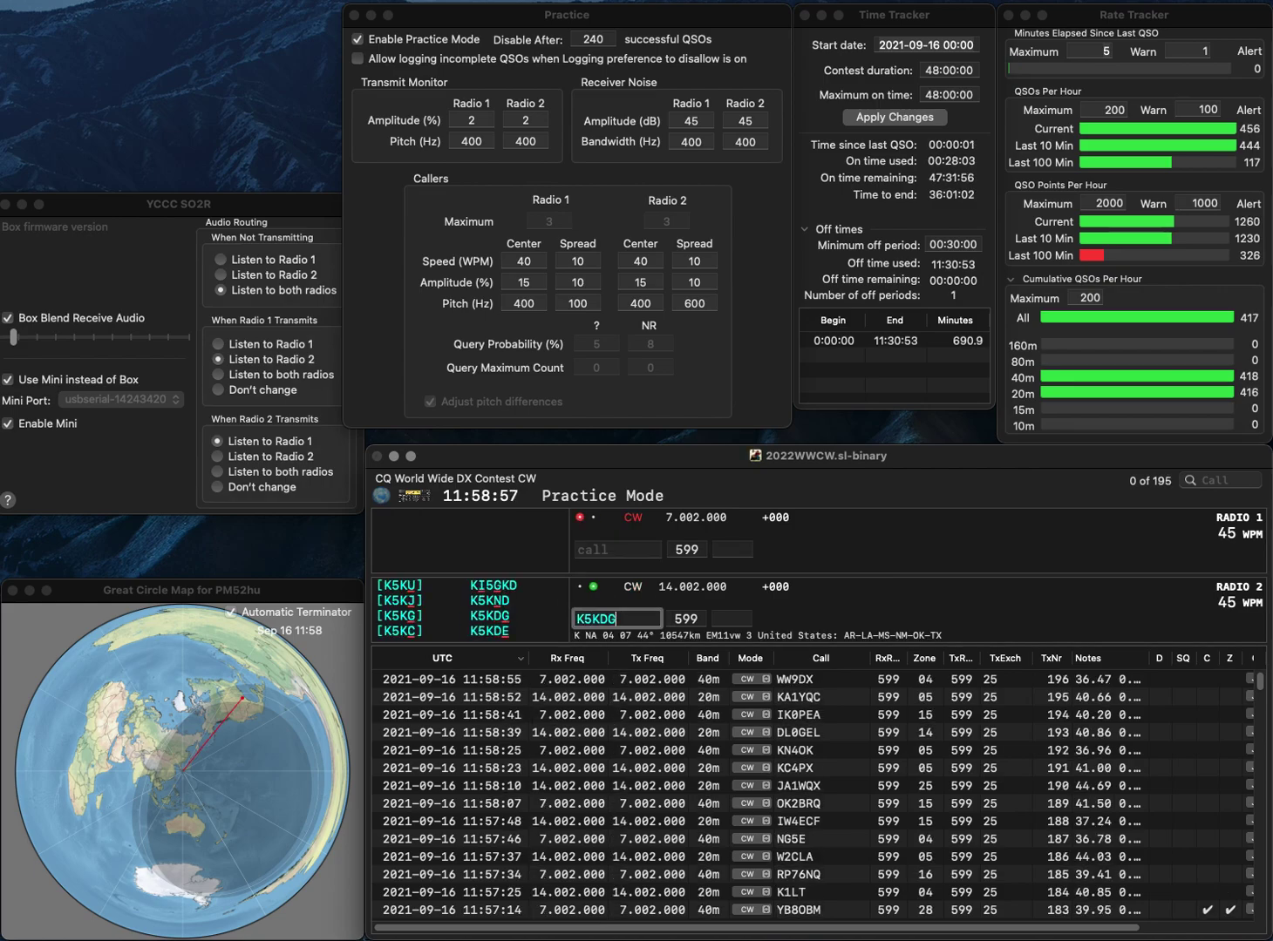
key(Return)
text(RK3ER)
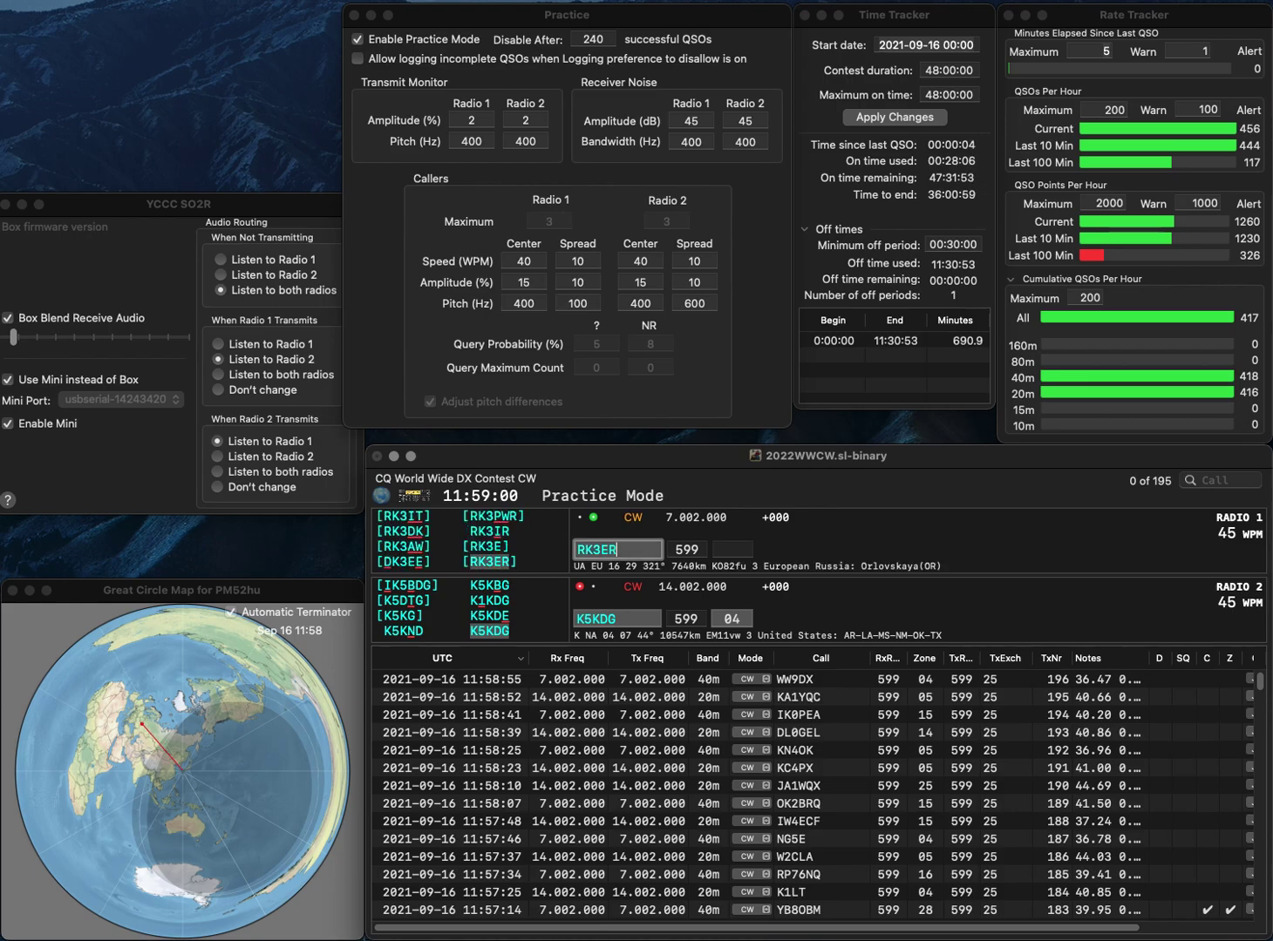
key(Return)
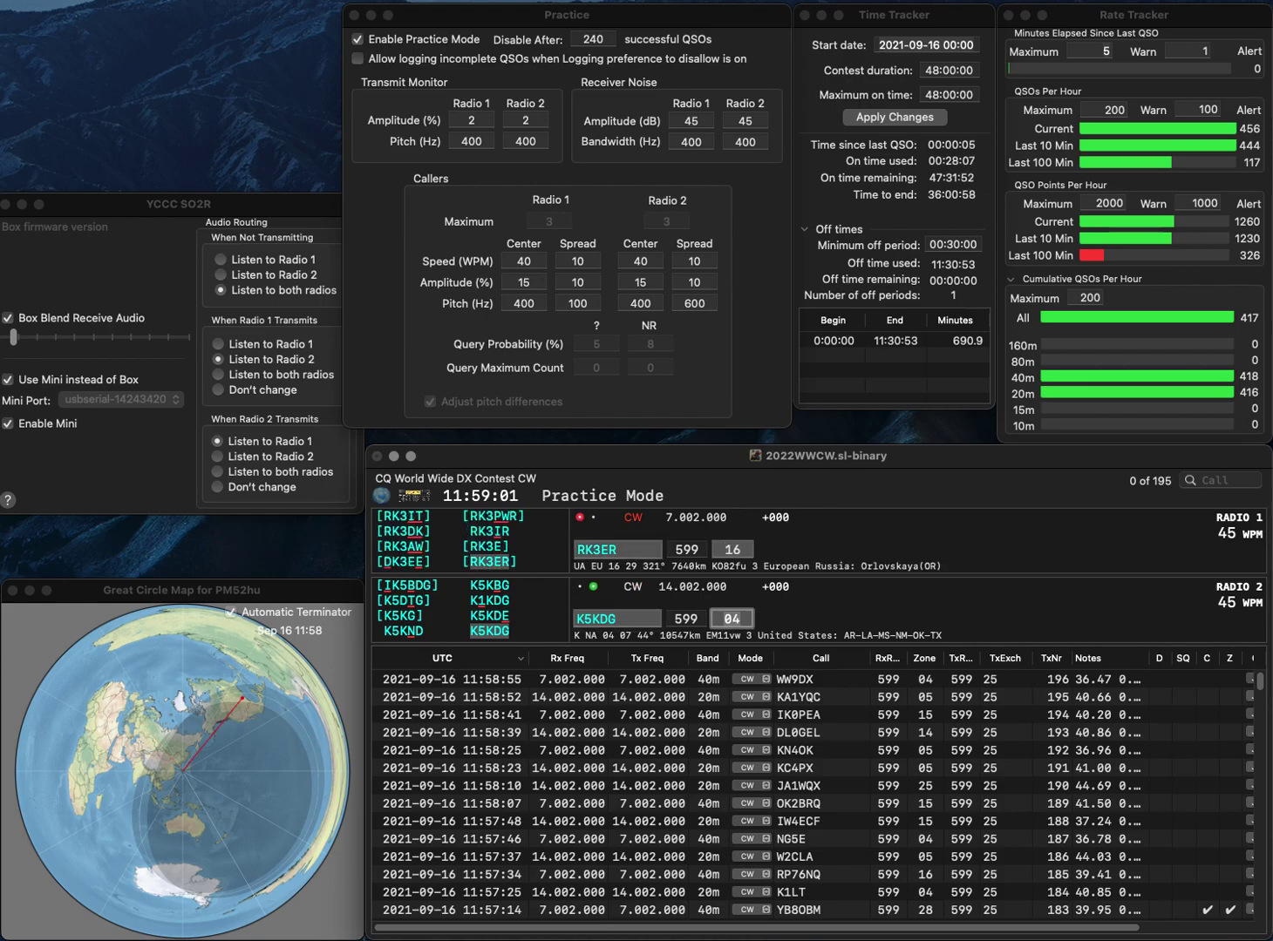
key(Return)
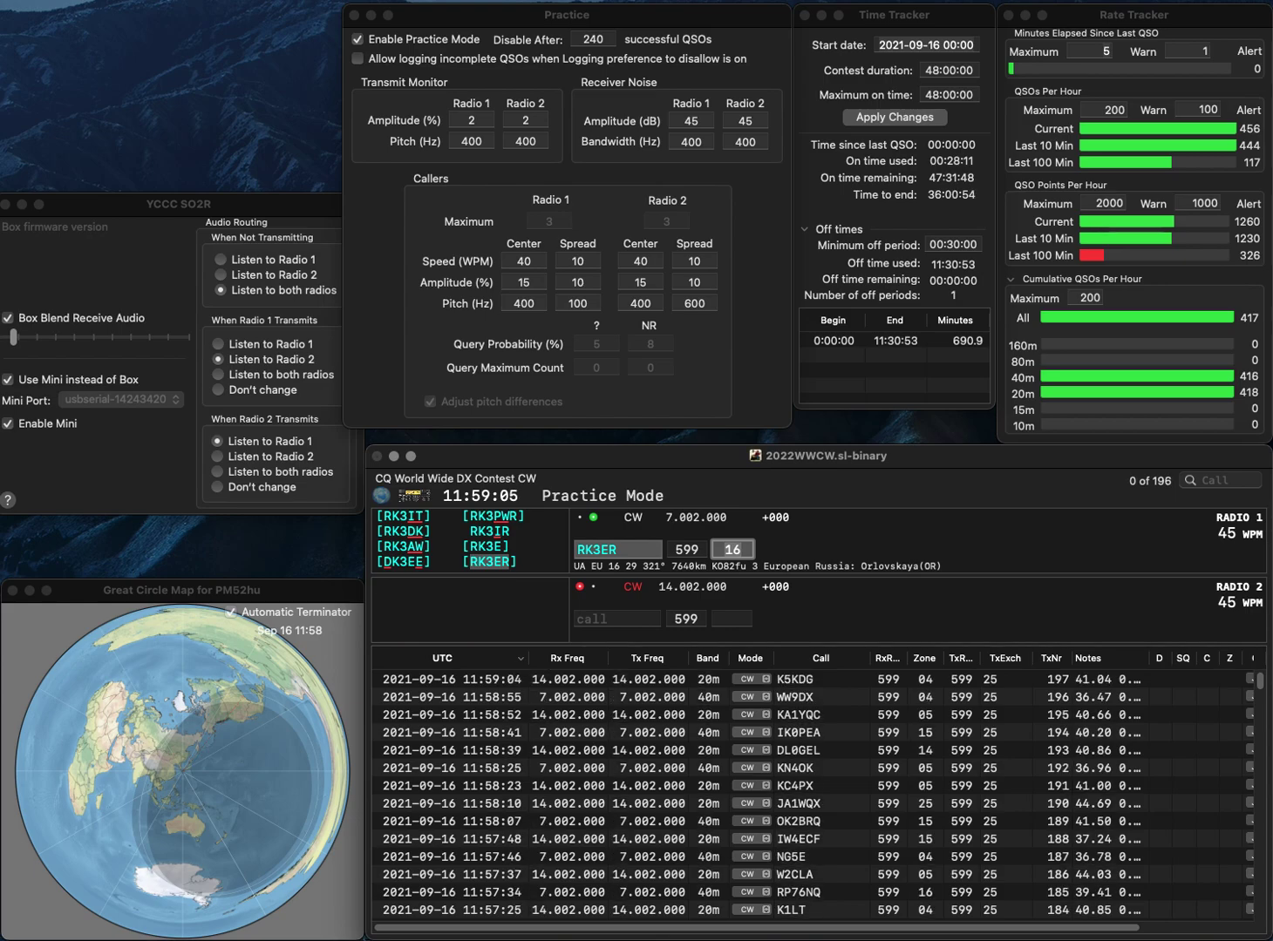
Log the RK3ER contact with zone 16 on Radio 1 and answer the caller on Radio 2 as KG4HQF.
key(Return)
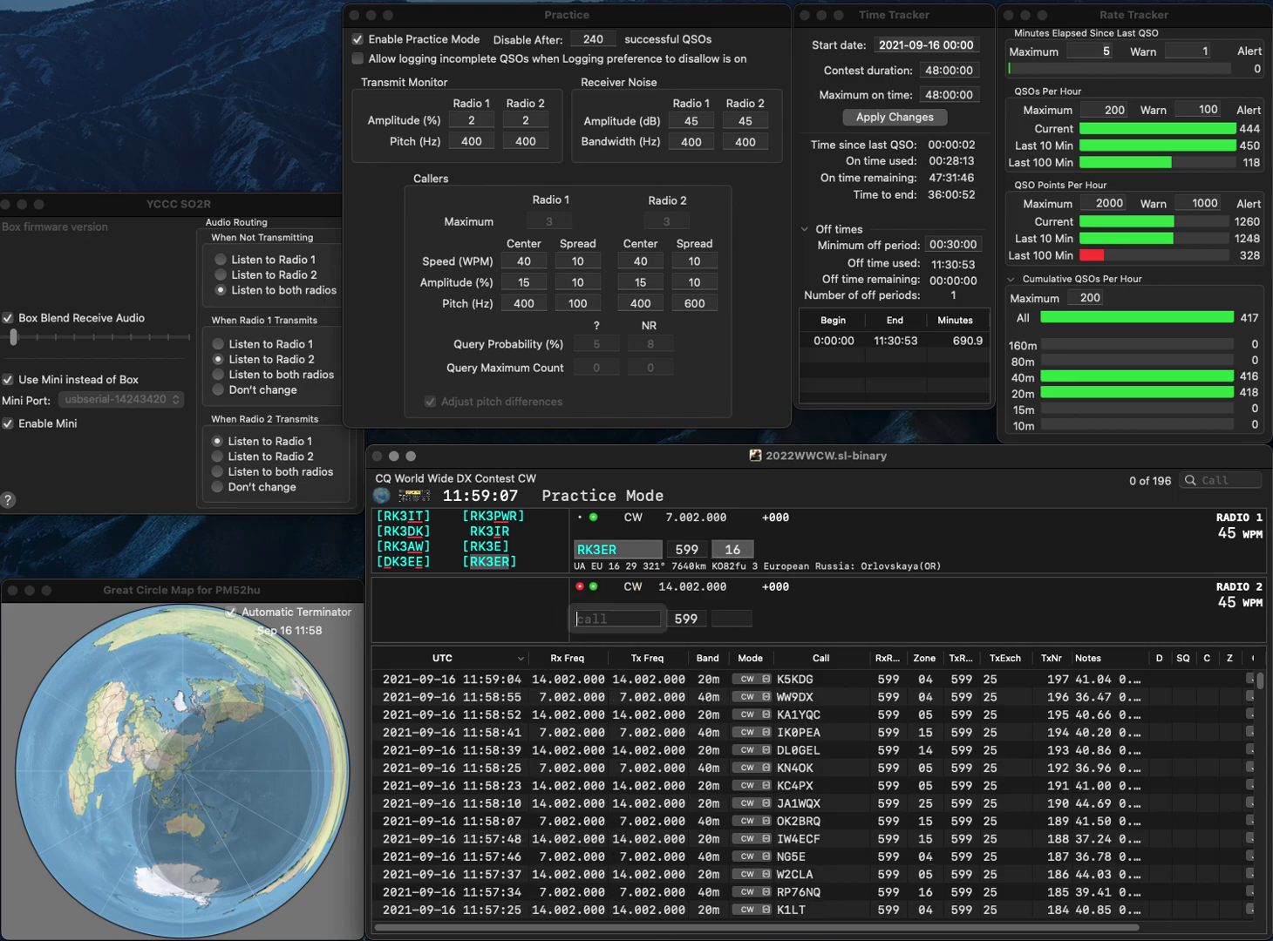
key(Return)
text(KG4HQF)
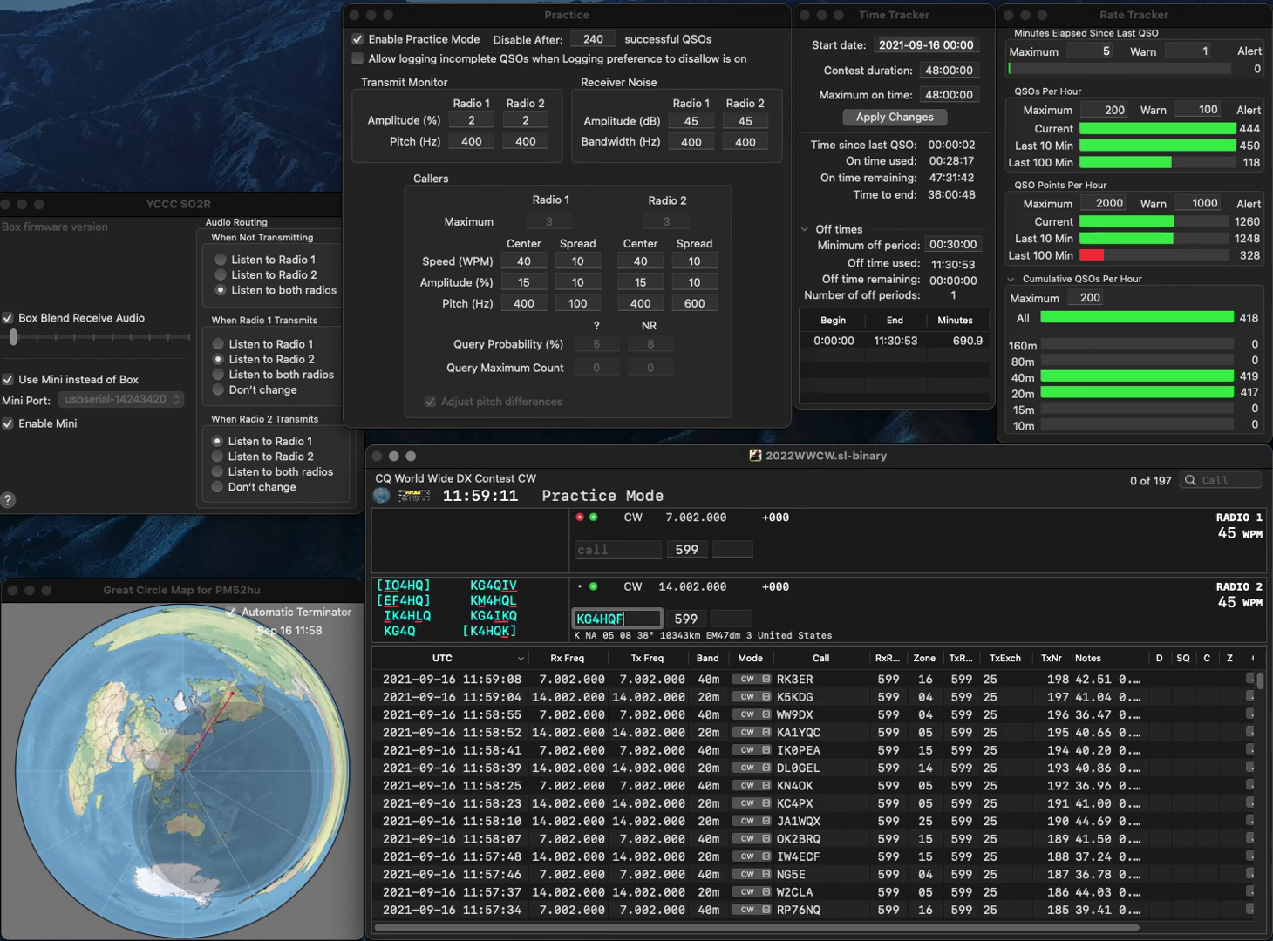
key(Return)
Enter call sign CX2BR on Radio 1 and send that station the exchange.
text(X2BR)
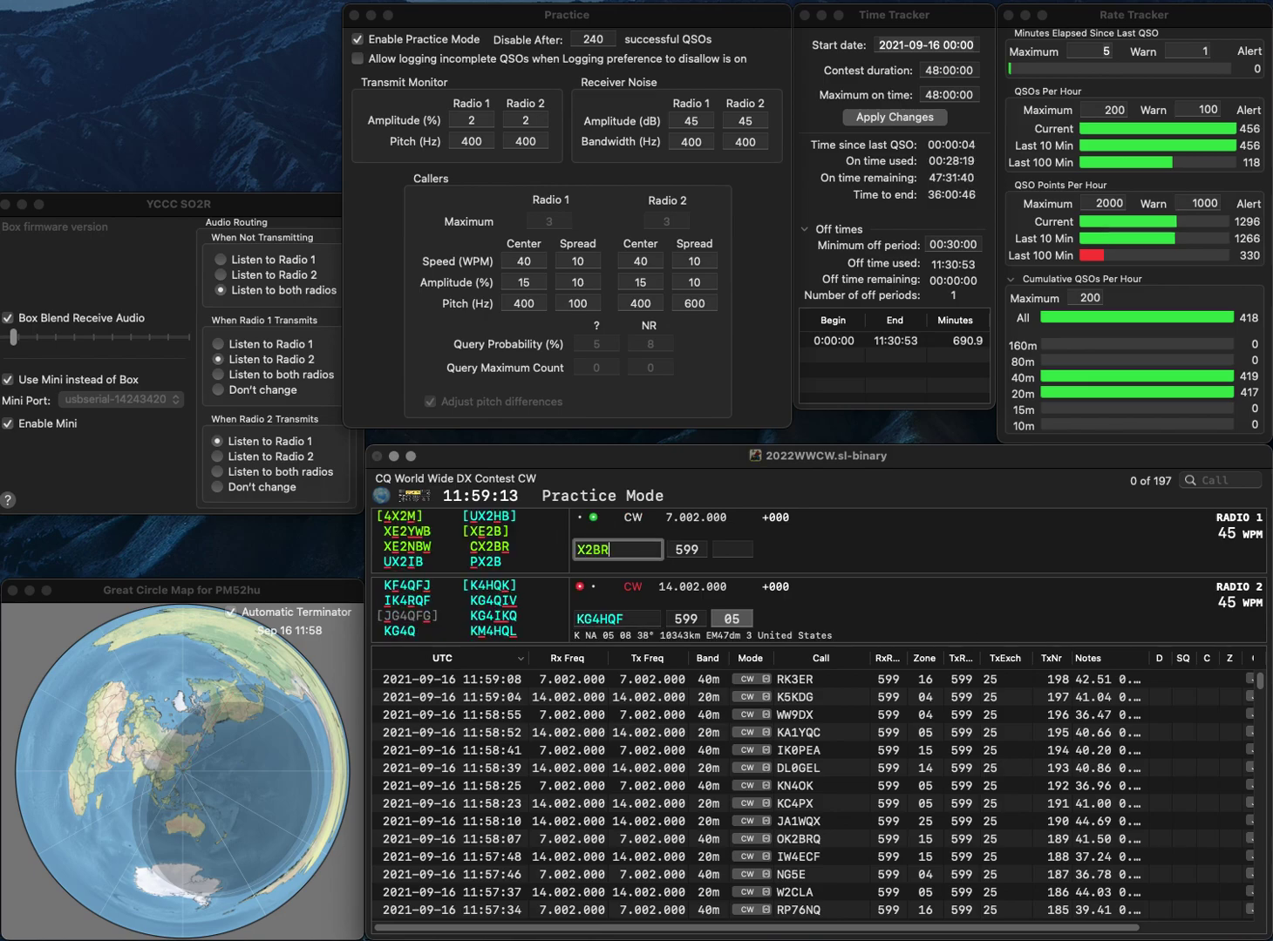
key(Home)
text(C)
key(Return)
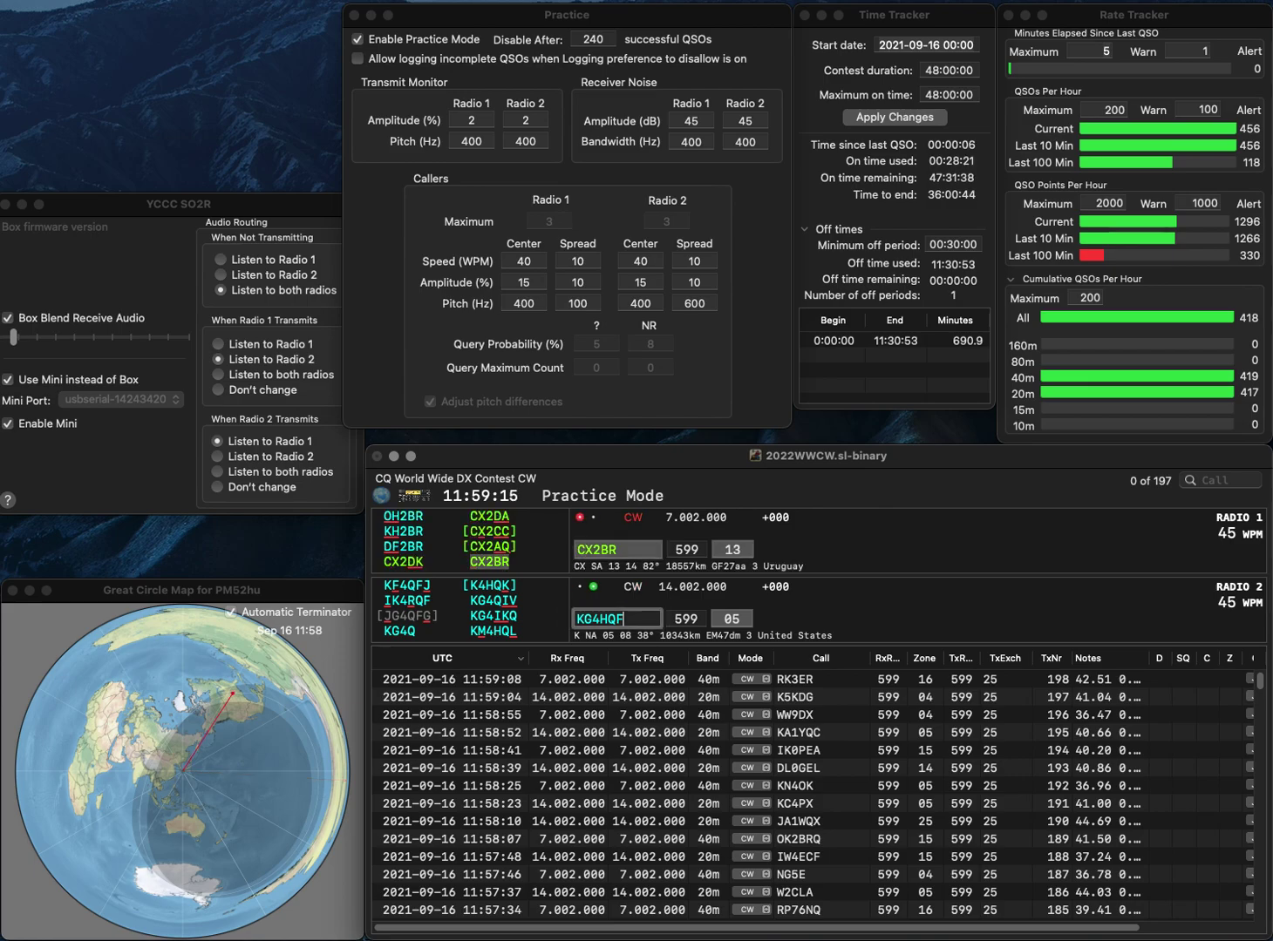
Correct the call sign on Radio 2 to KM4HQL and send it to the caller.
key(Left)
key(Left)
key(Left)
key(Left)
key(BackSpace)
text(M4HQL)
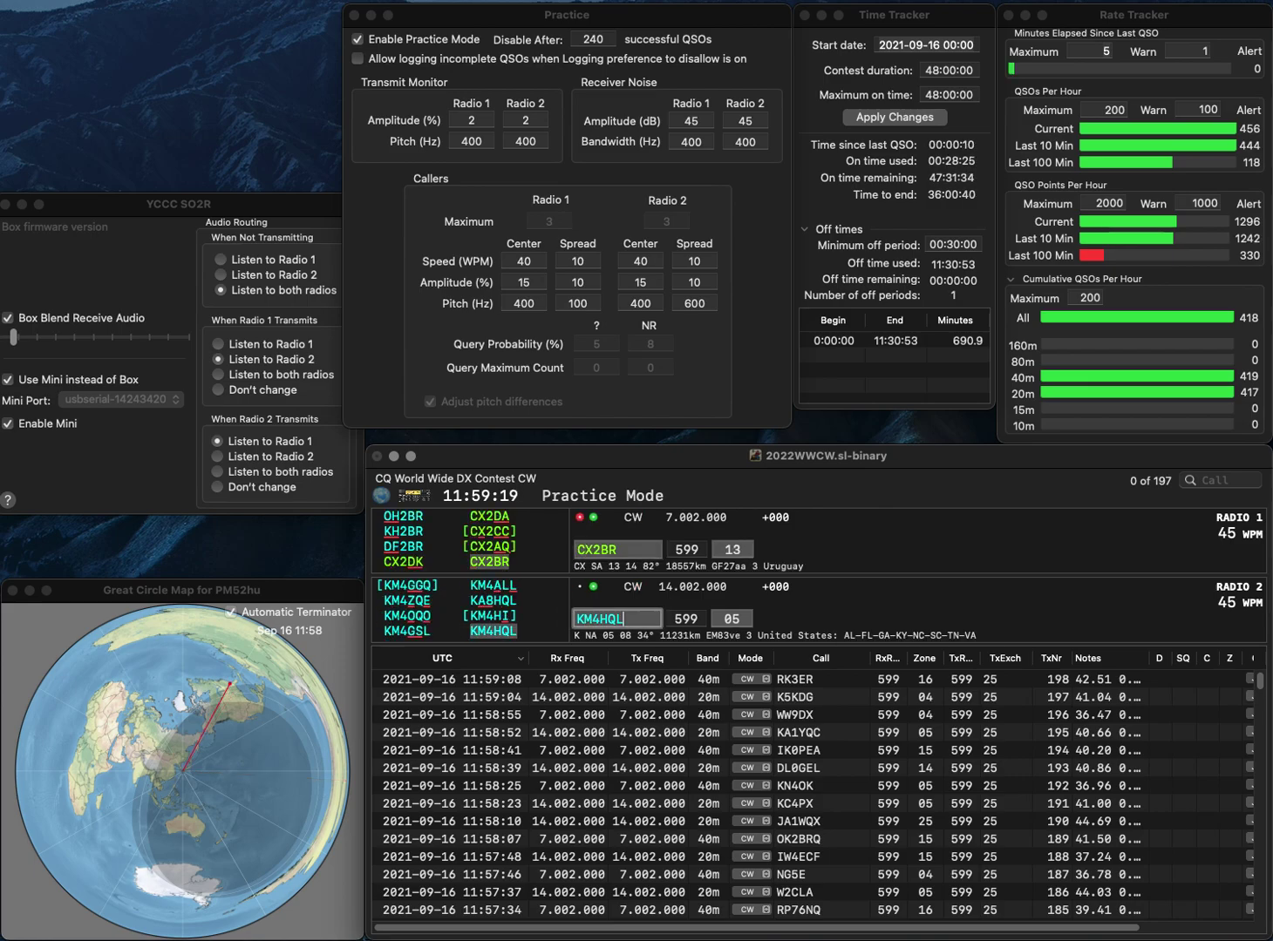
key(Up)
key(Tab)
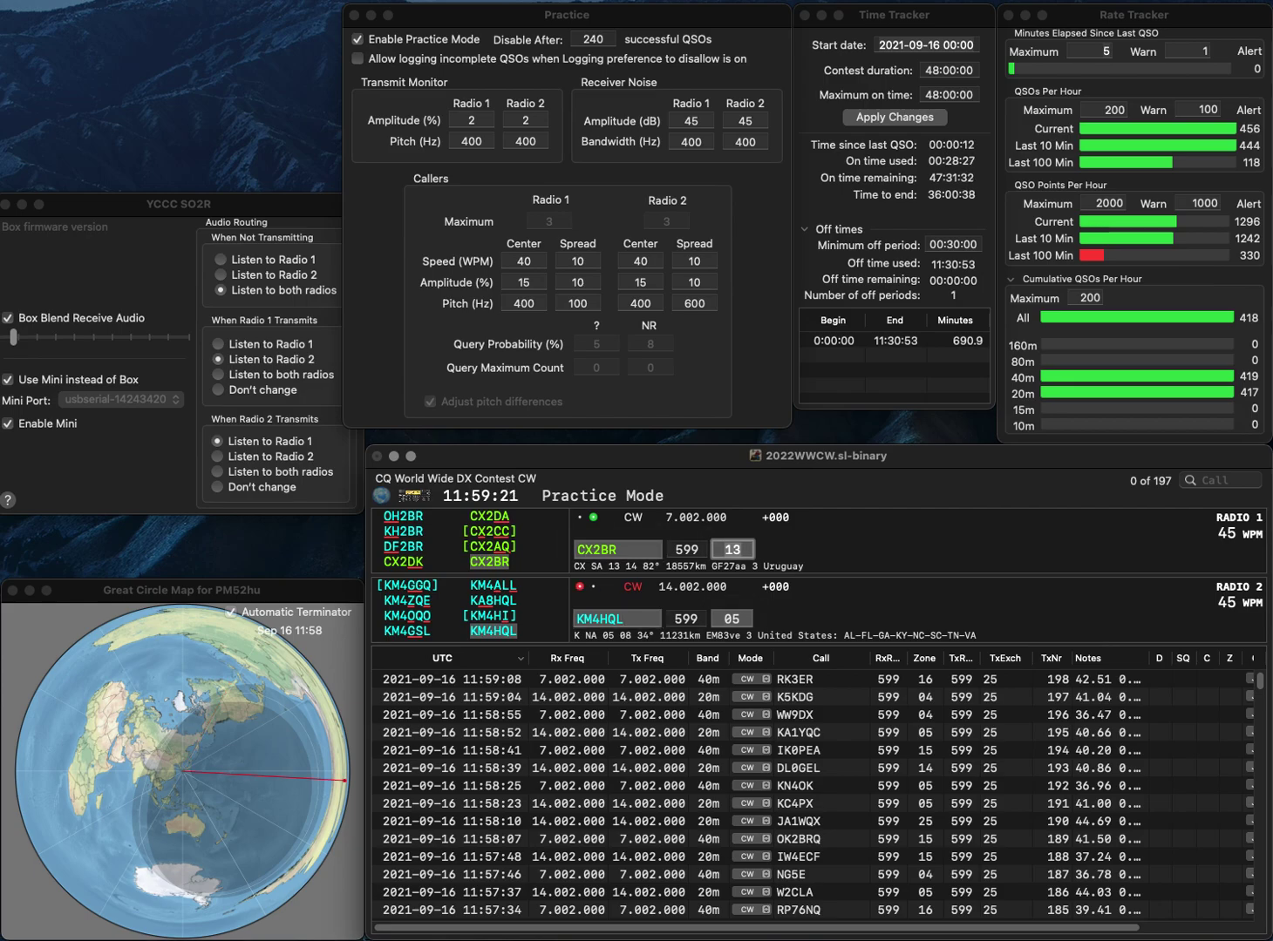
key(Return)
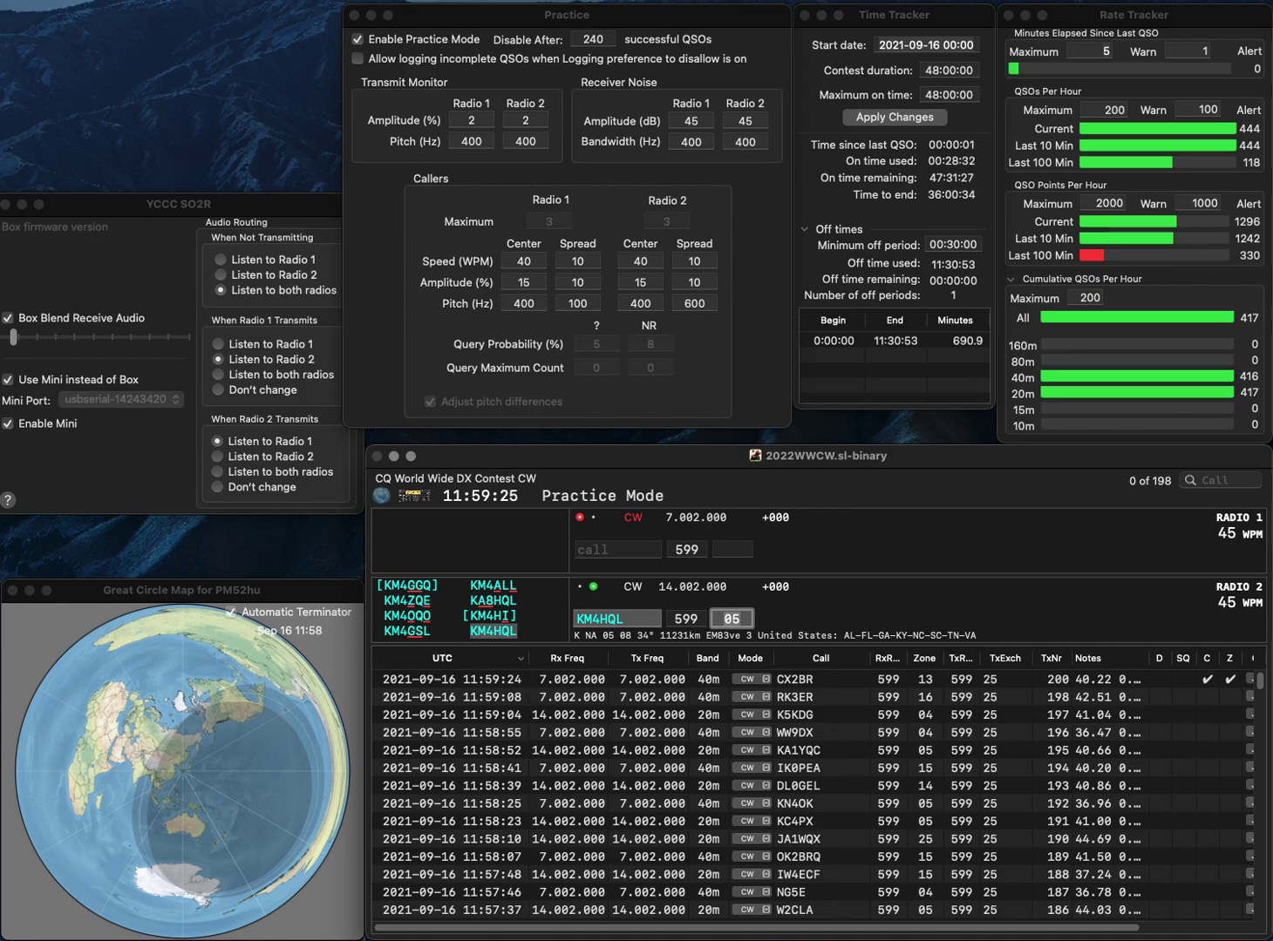
key(Return)
text(N3UW)
key(Return)
text(WZ6P)
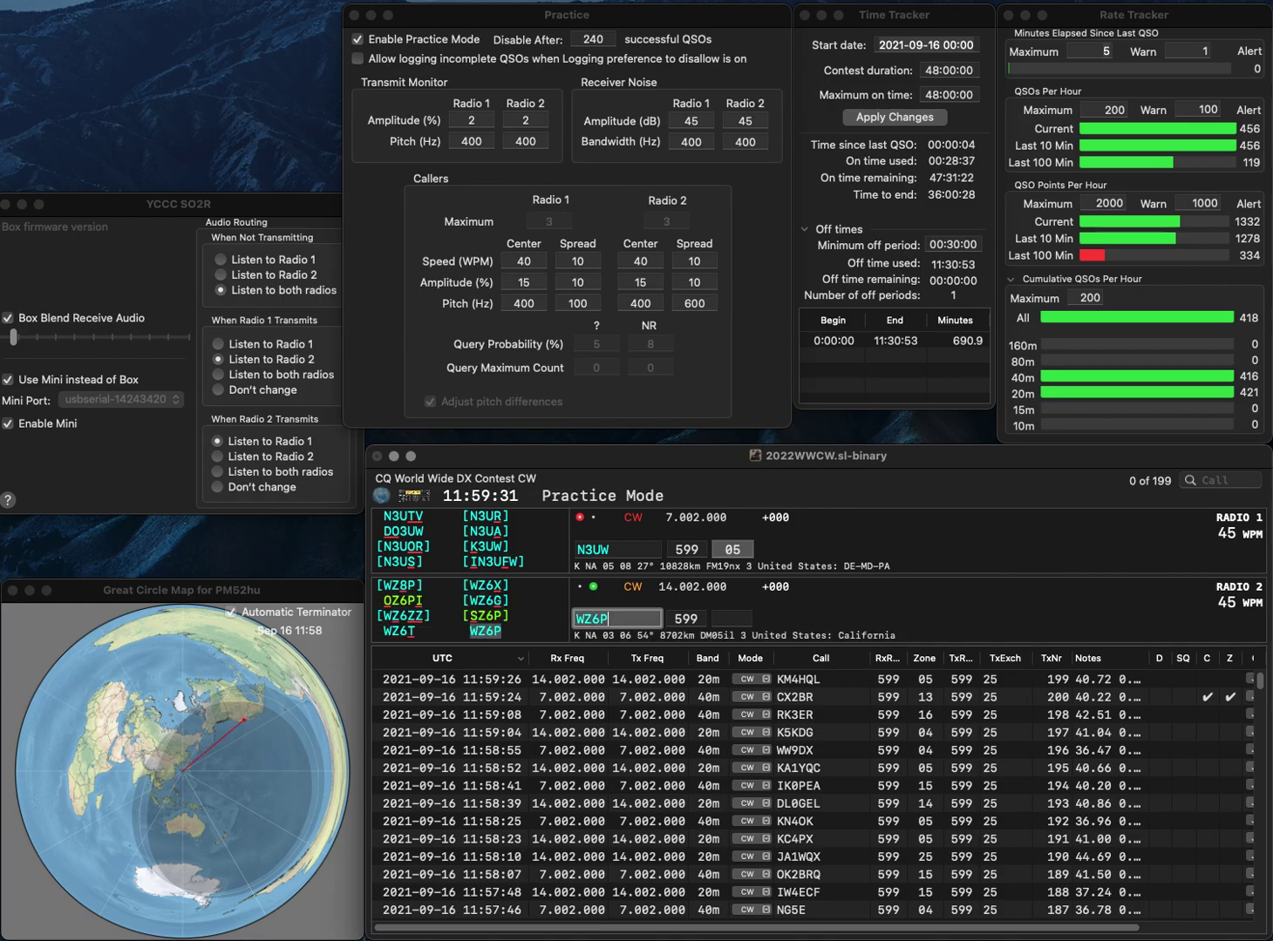
key(Return)
key(Left)
key(Left)
key(BackSpace)
text(2)
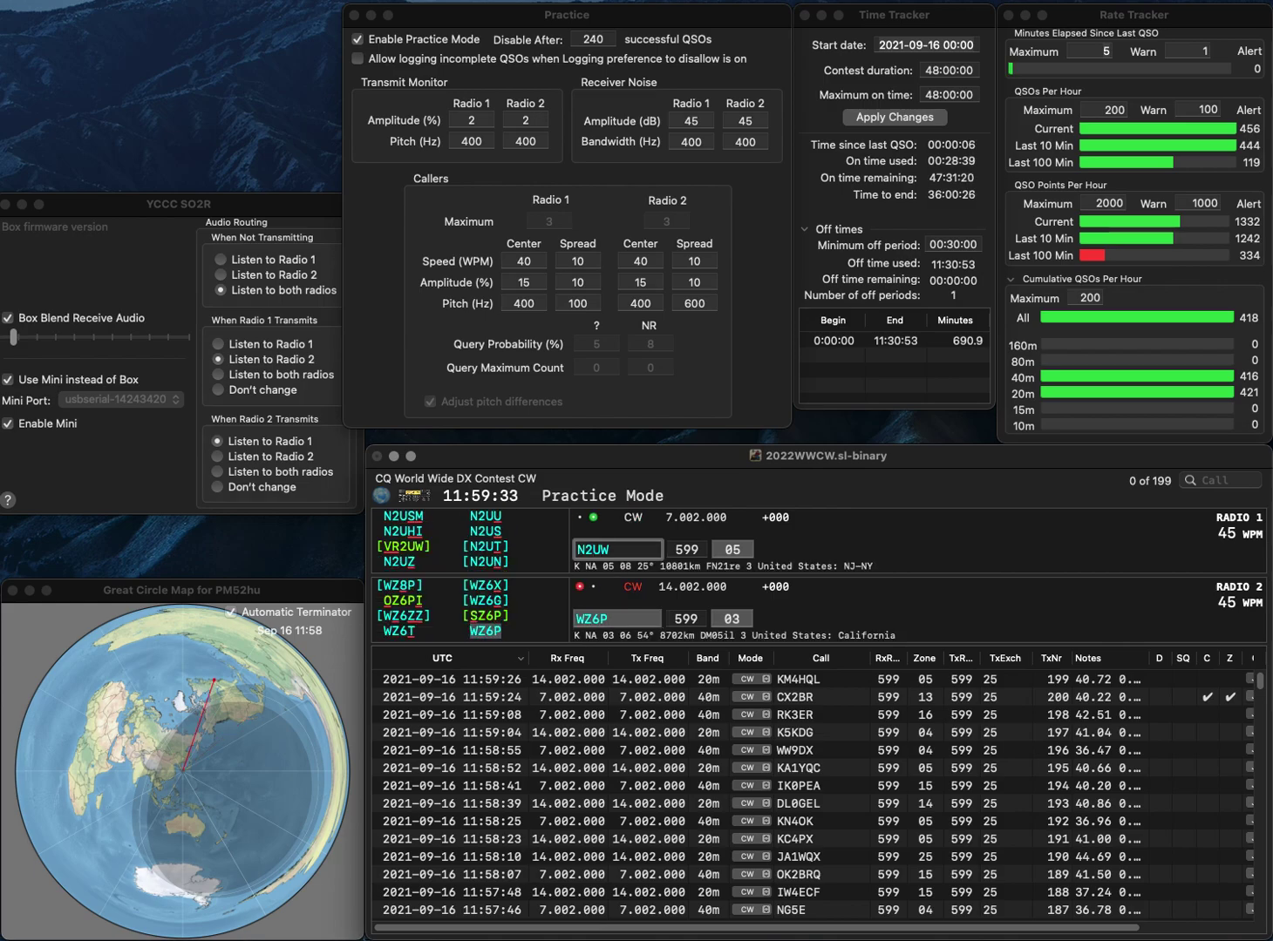
key(Delete)
text(V)
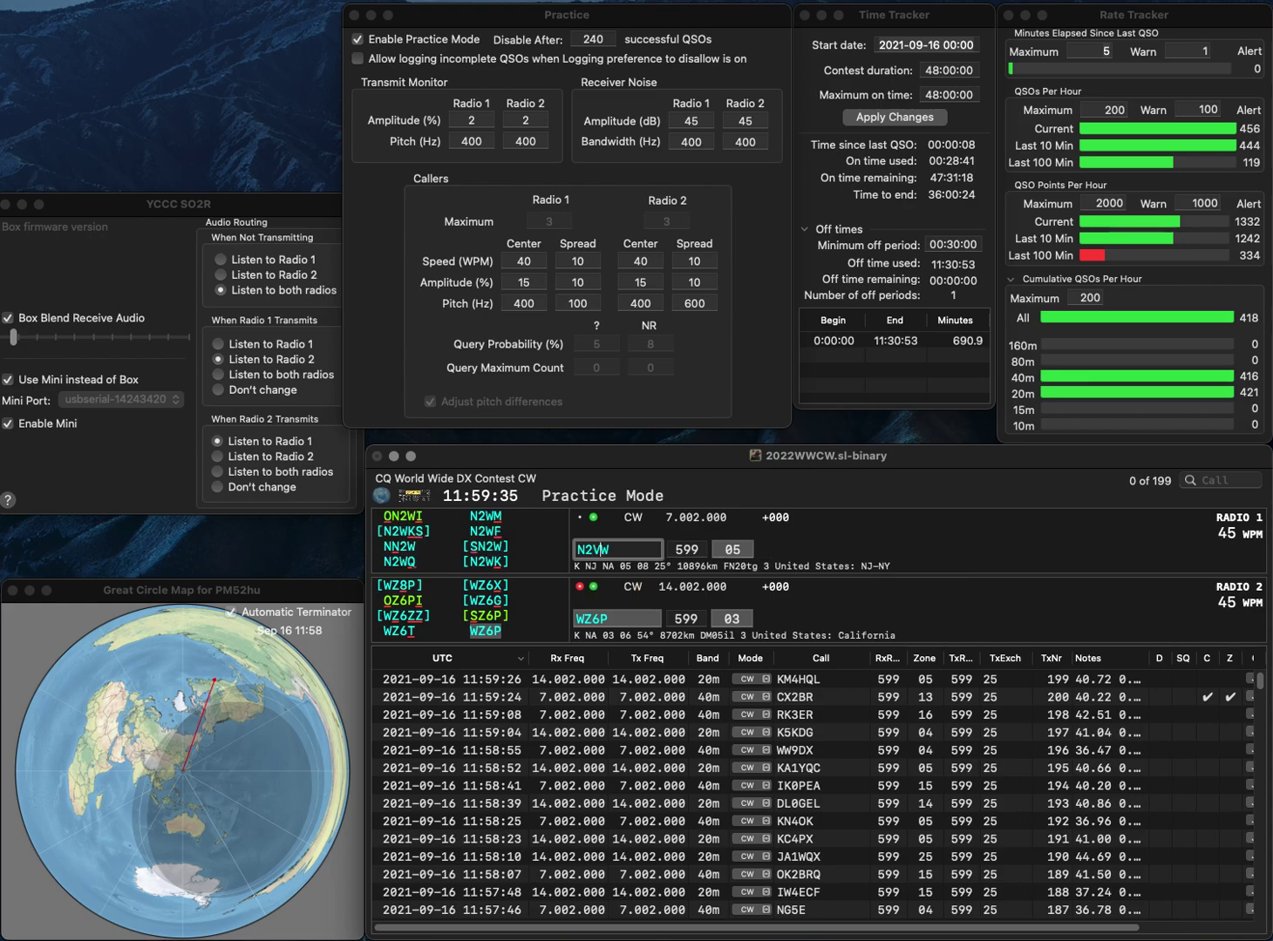
key(Return)
key(Return)
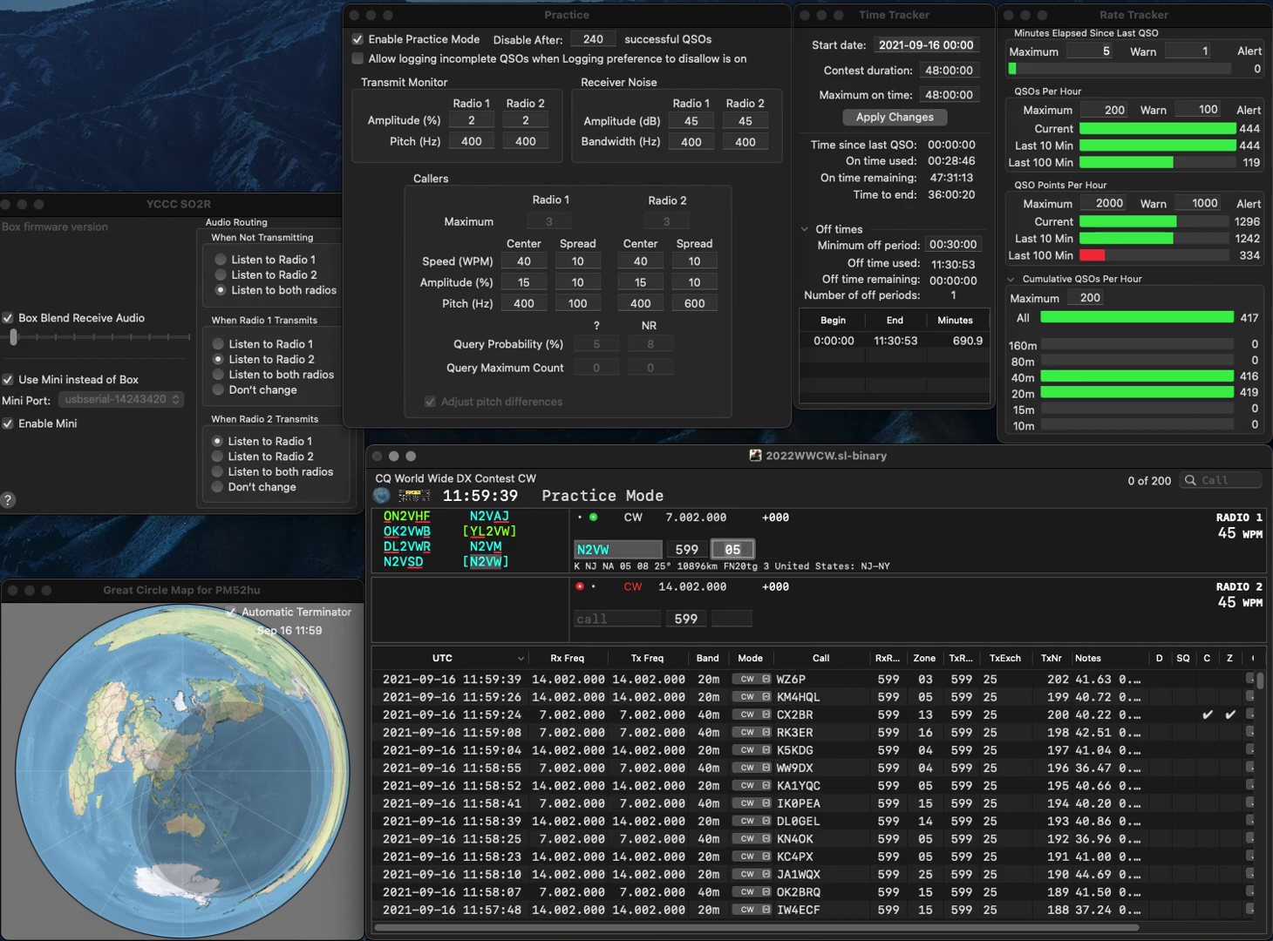
key(Return)
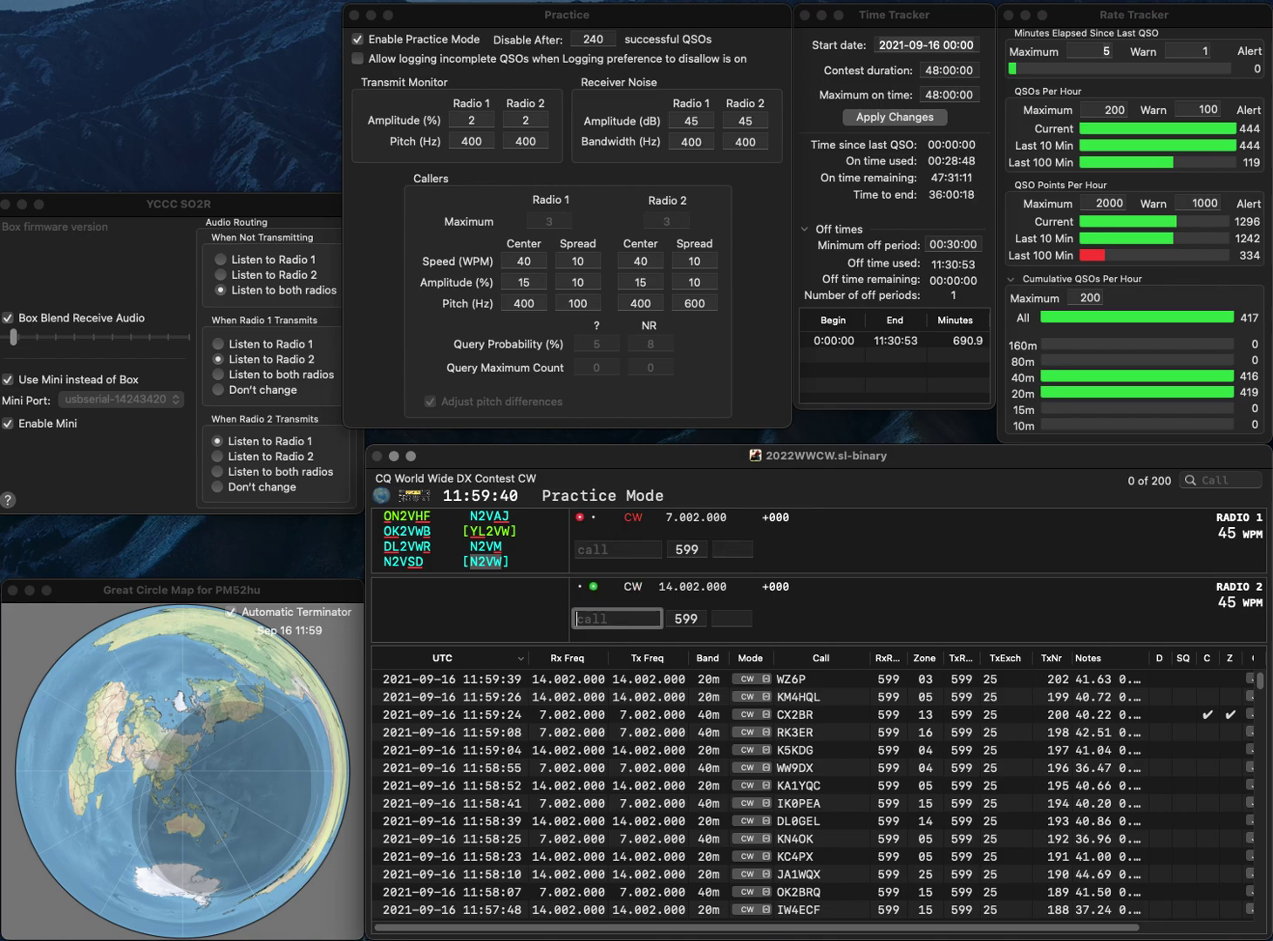
text(KD)
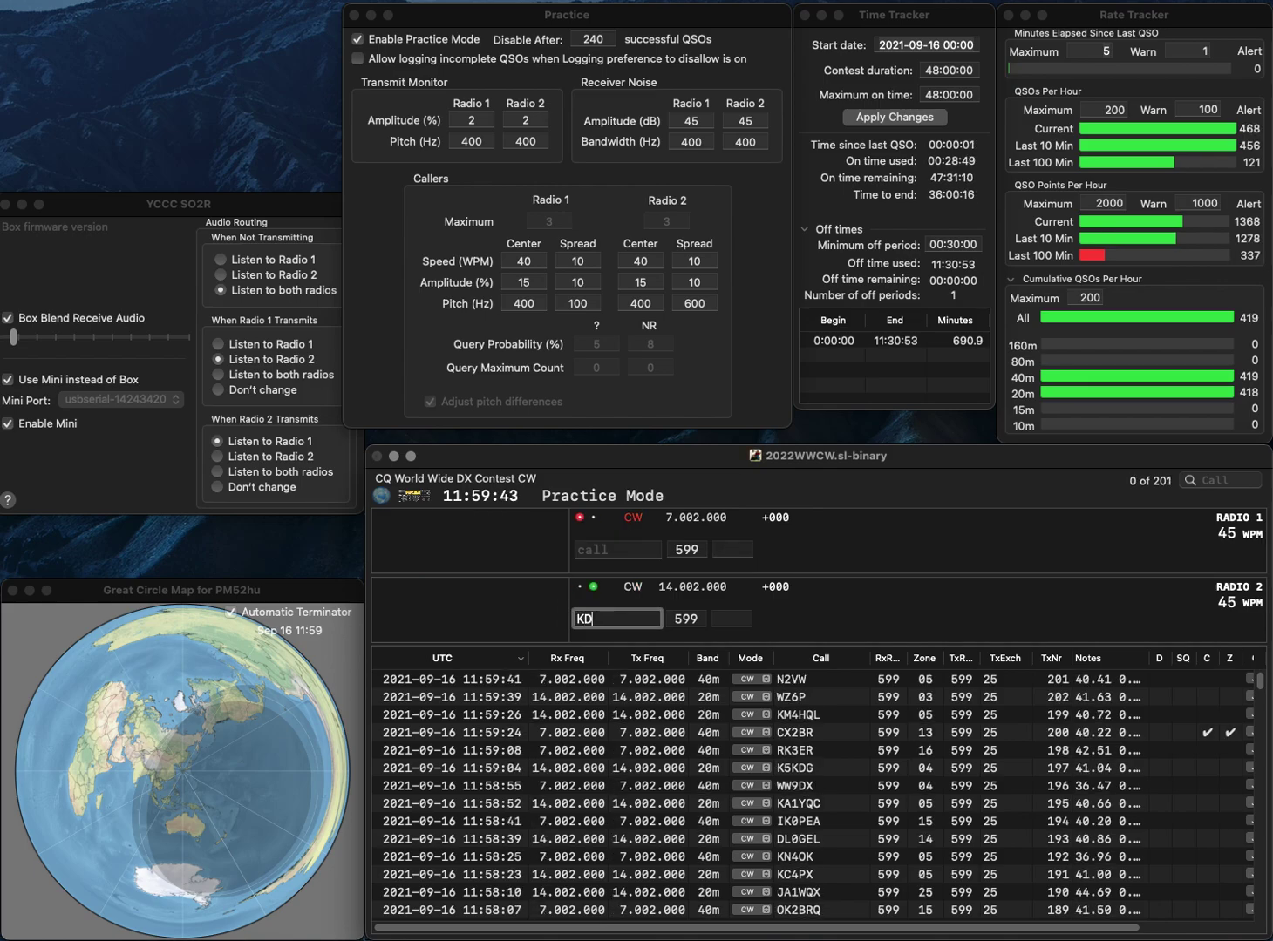
text(2TJU)
key(Return)
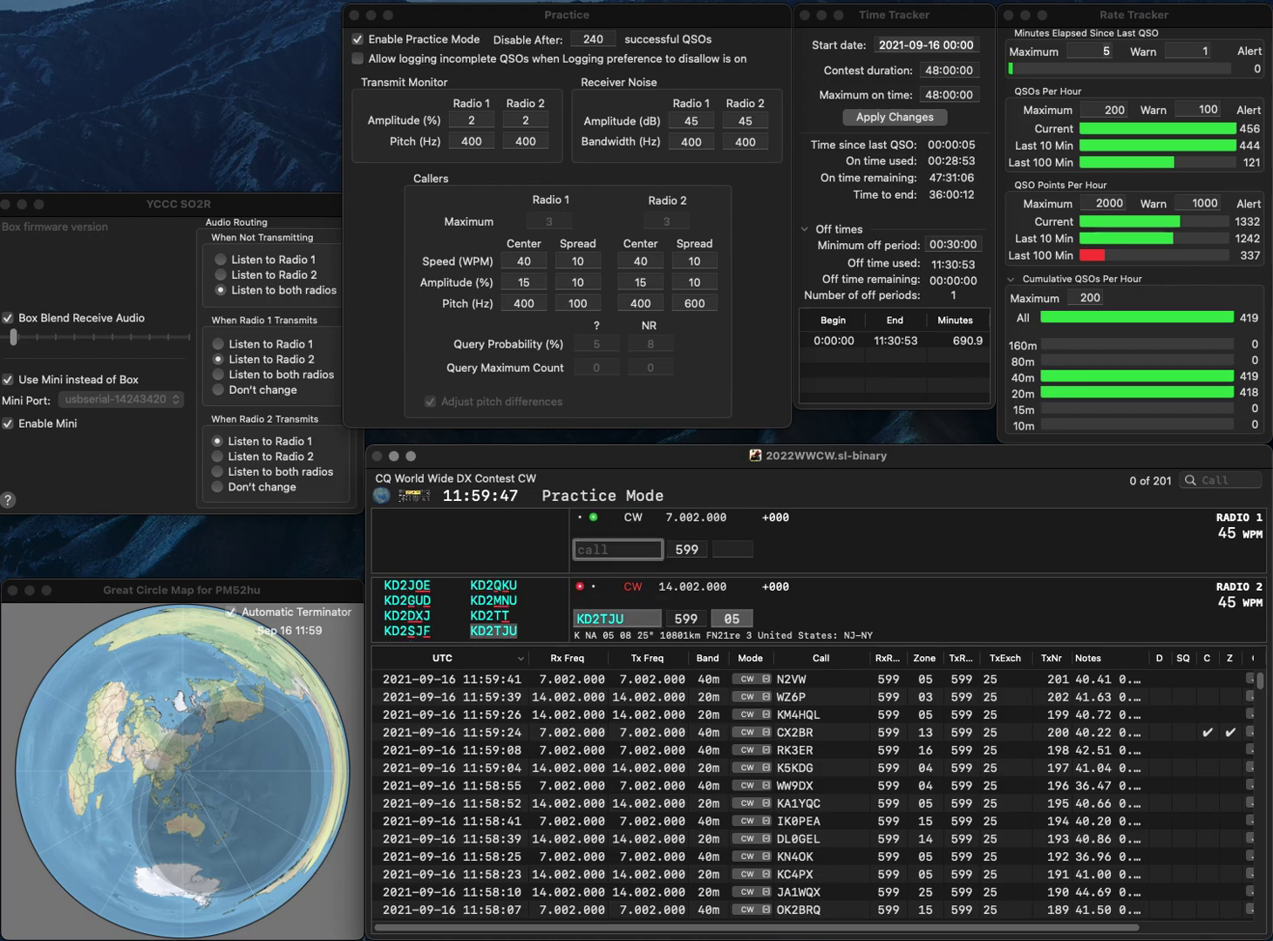
text(KK)
key(Return)
key(space)
key(Return)
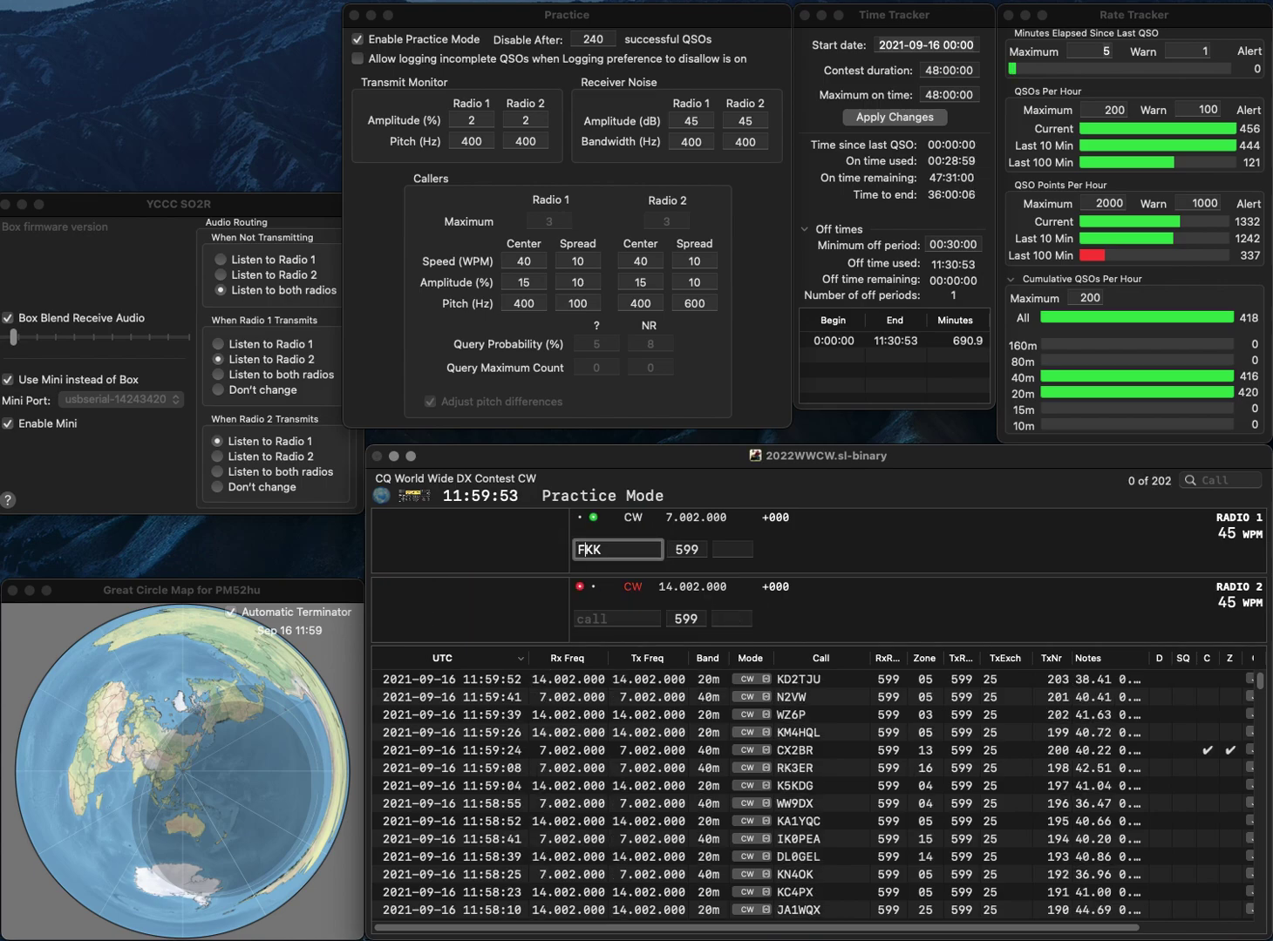
text(F5)
key(Left)
text(D)
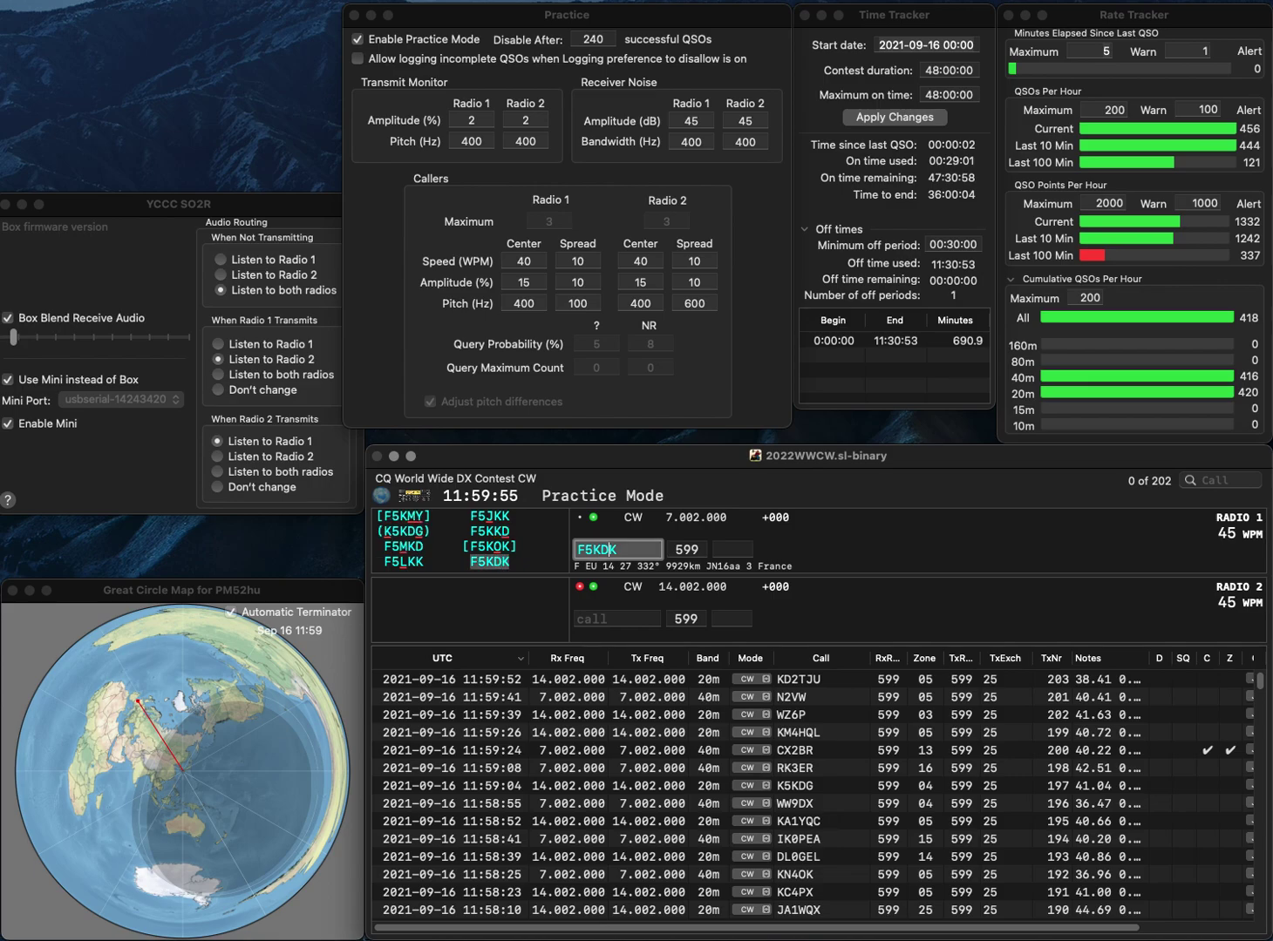
key(Return)
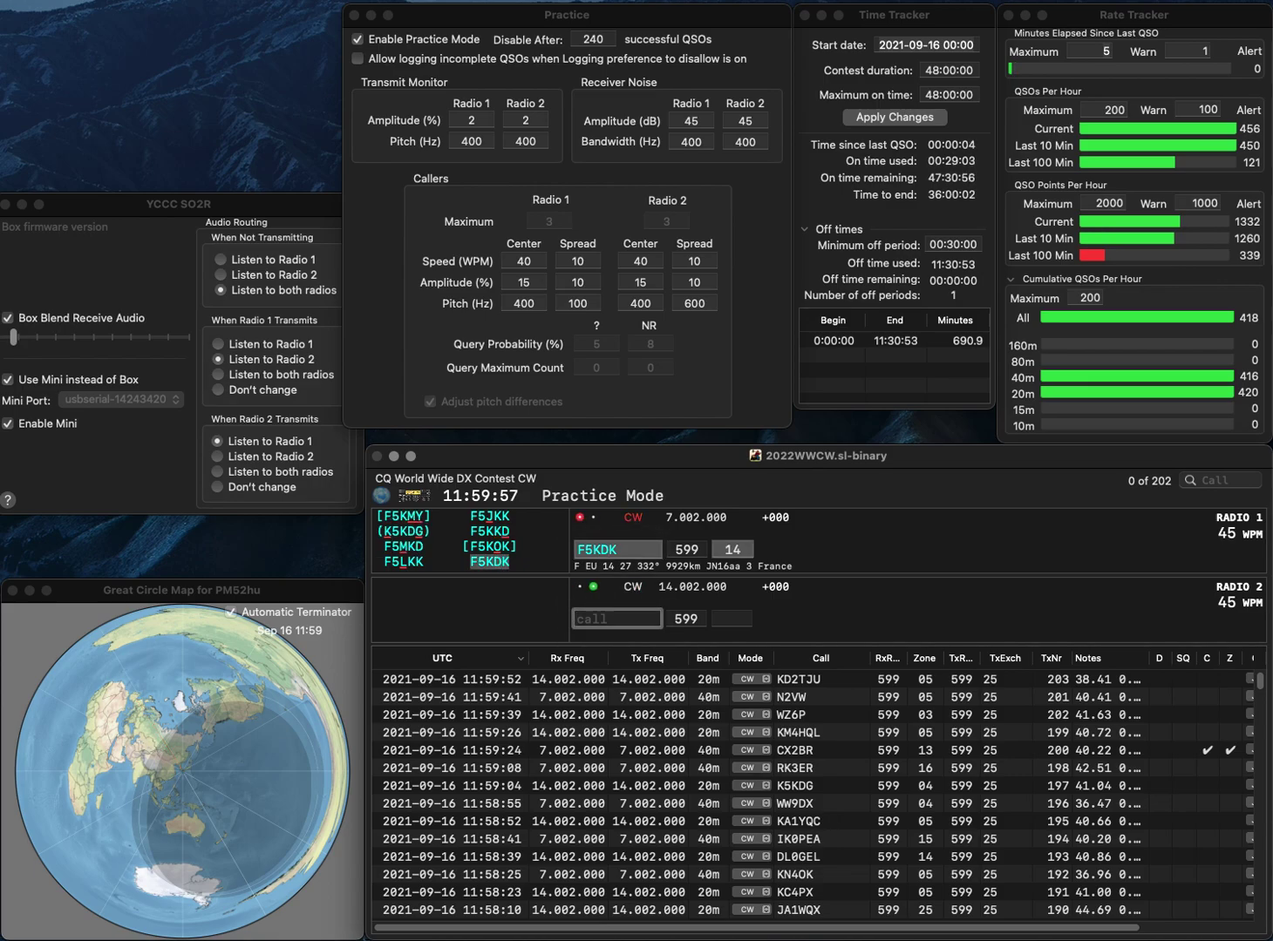
text(FFL)
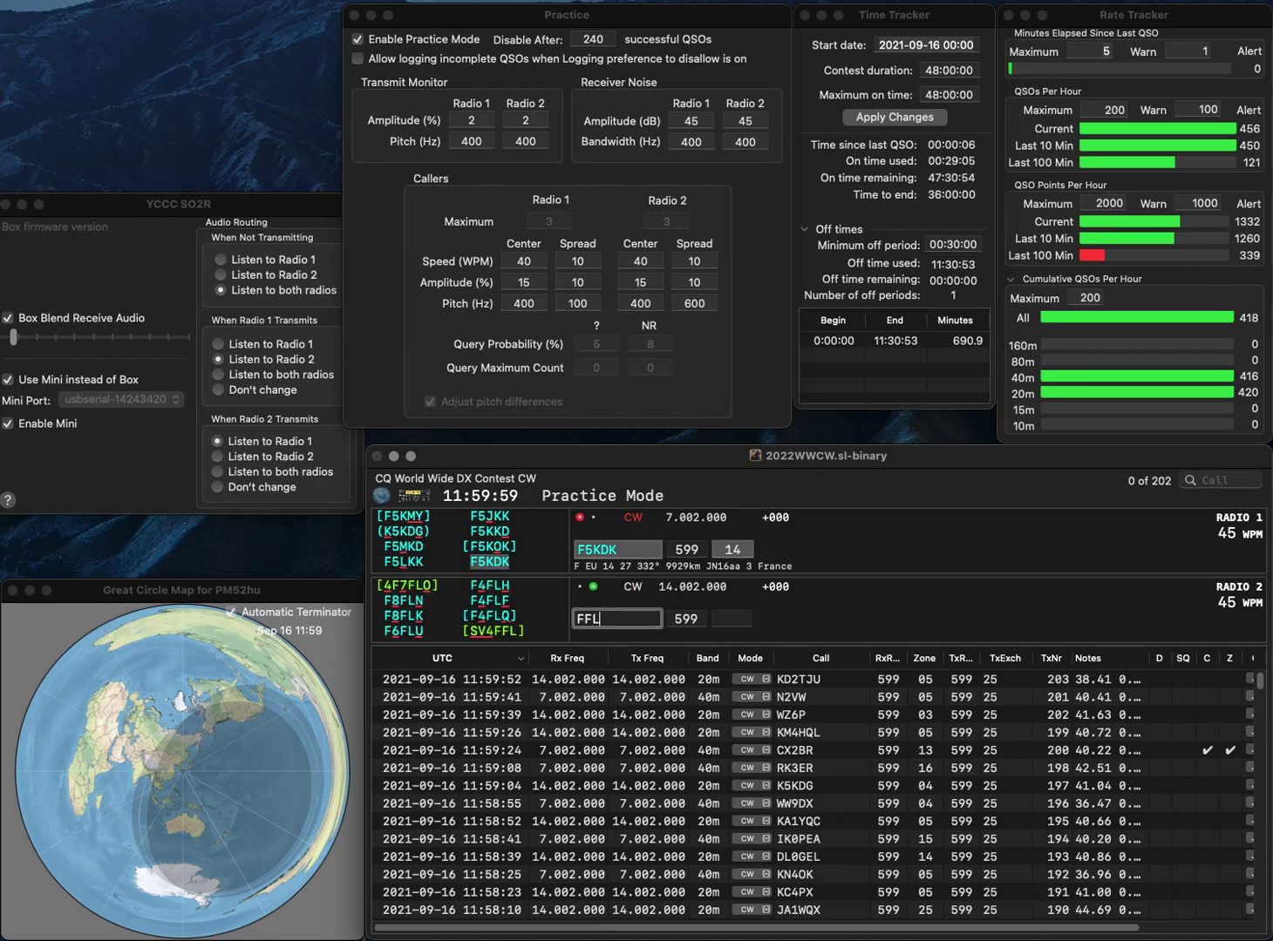
key(Tab)
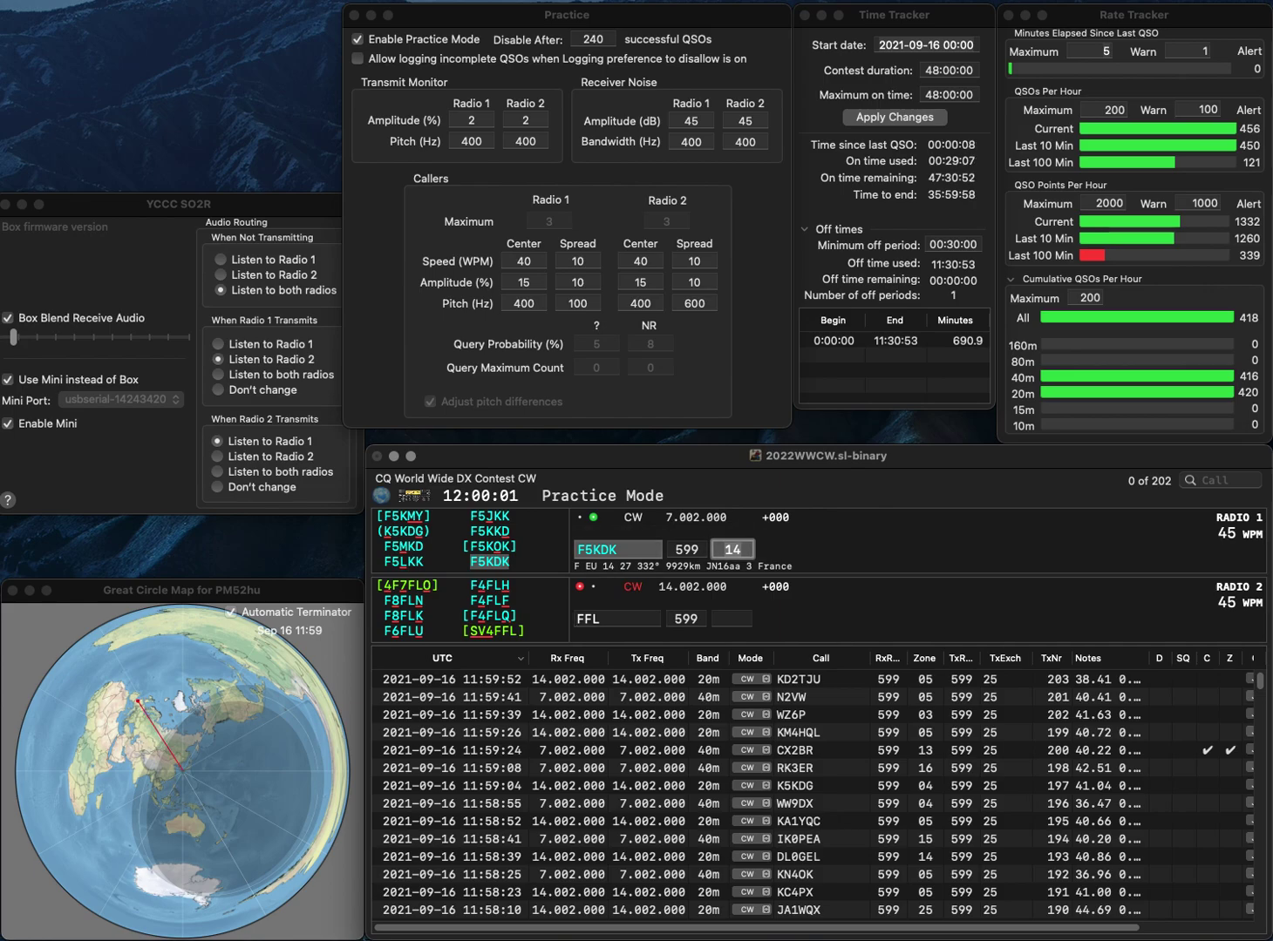
key(Return)
key(Home)
text(SV4)
key(Return)
text(KB3AG)
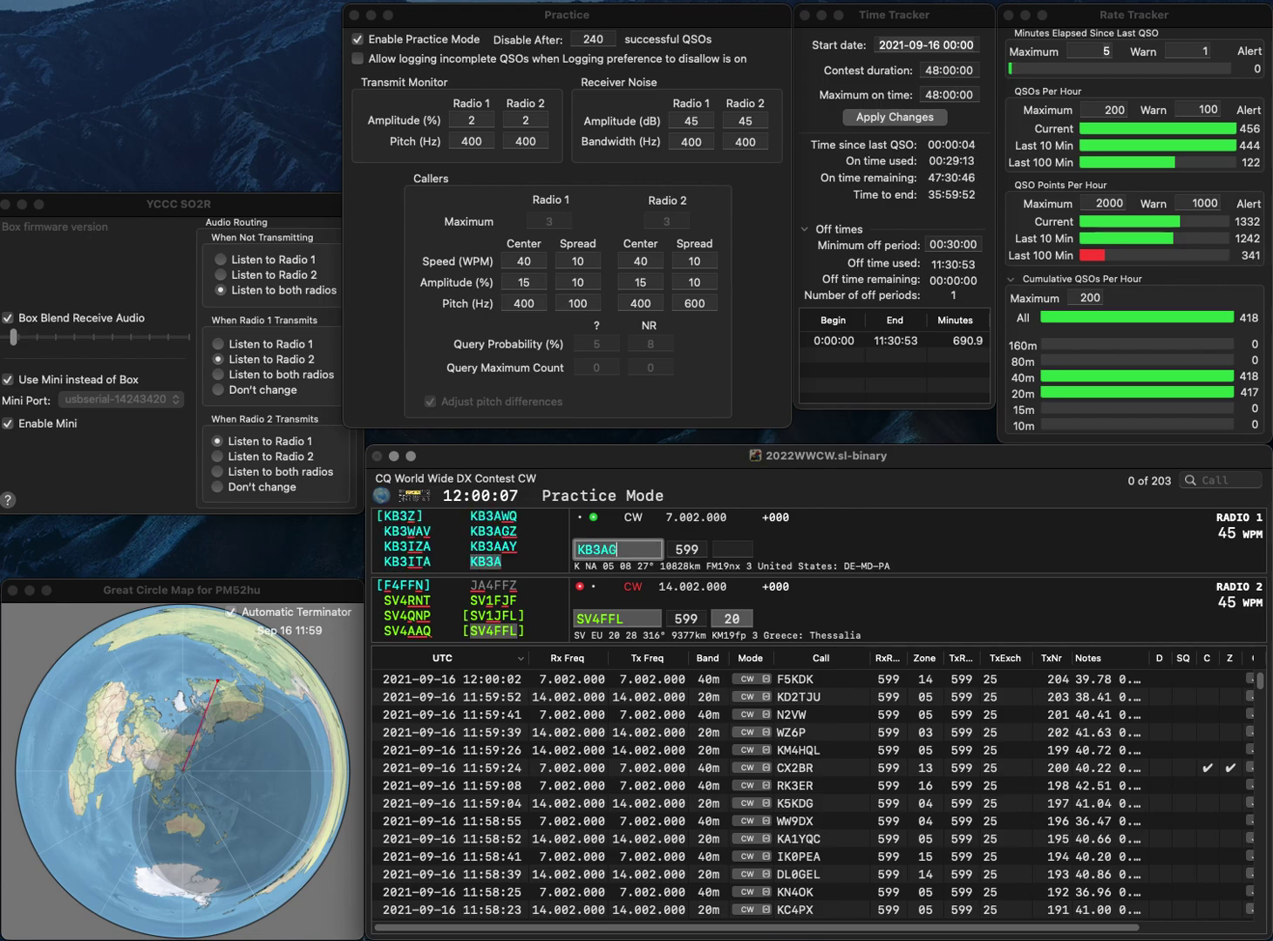
text(Z)
key(Return)
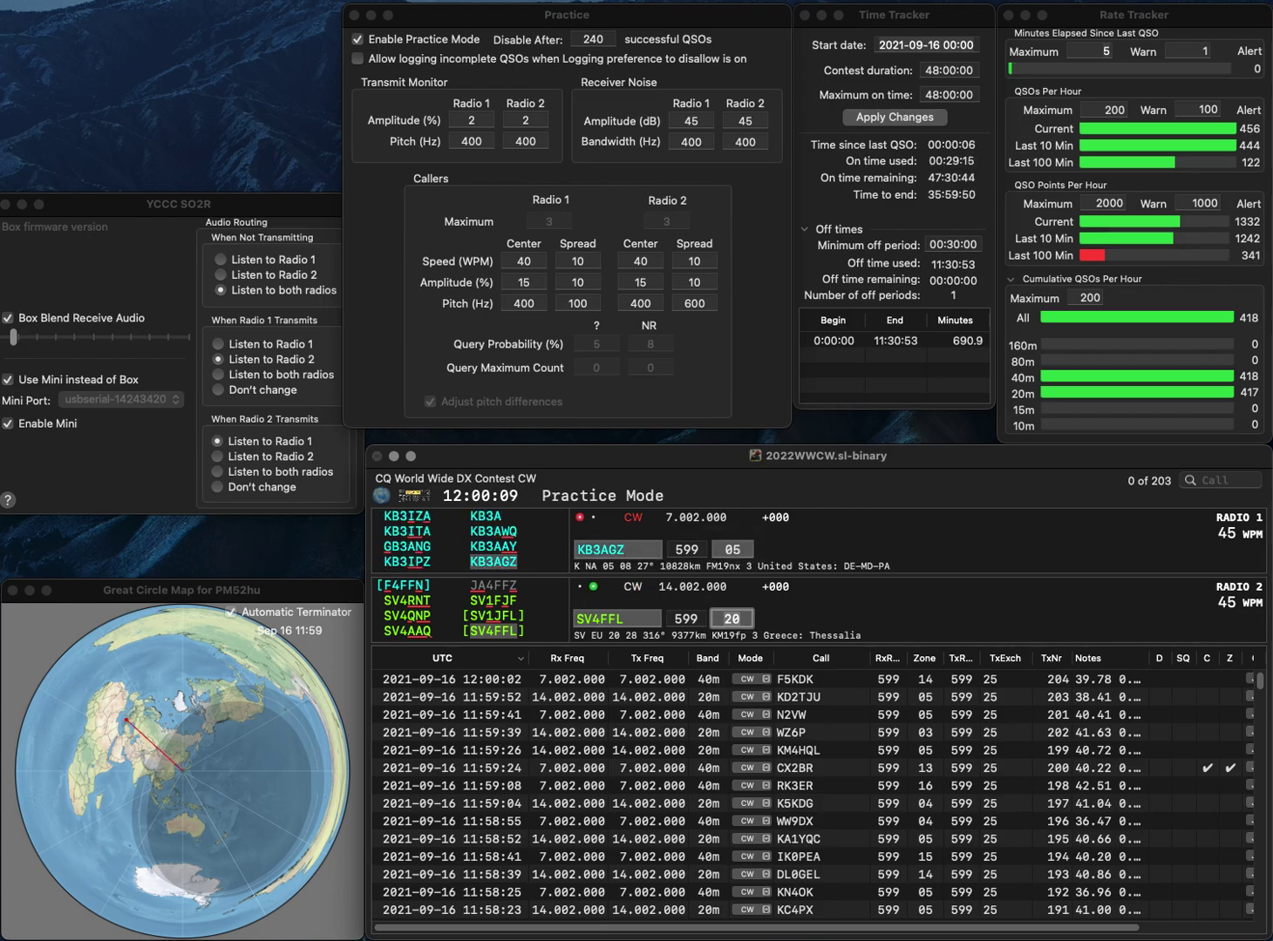
key(Return)
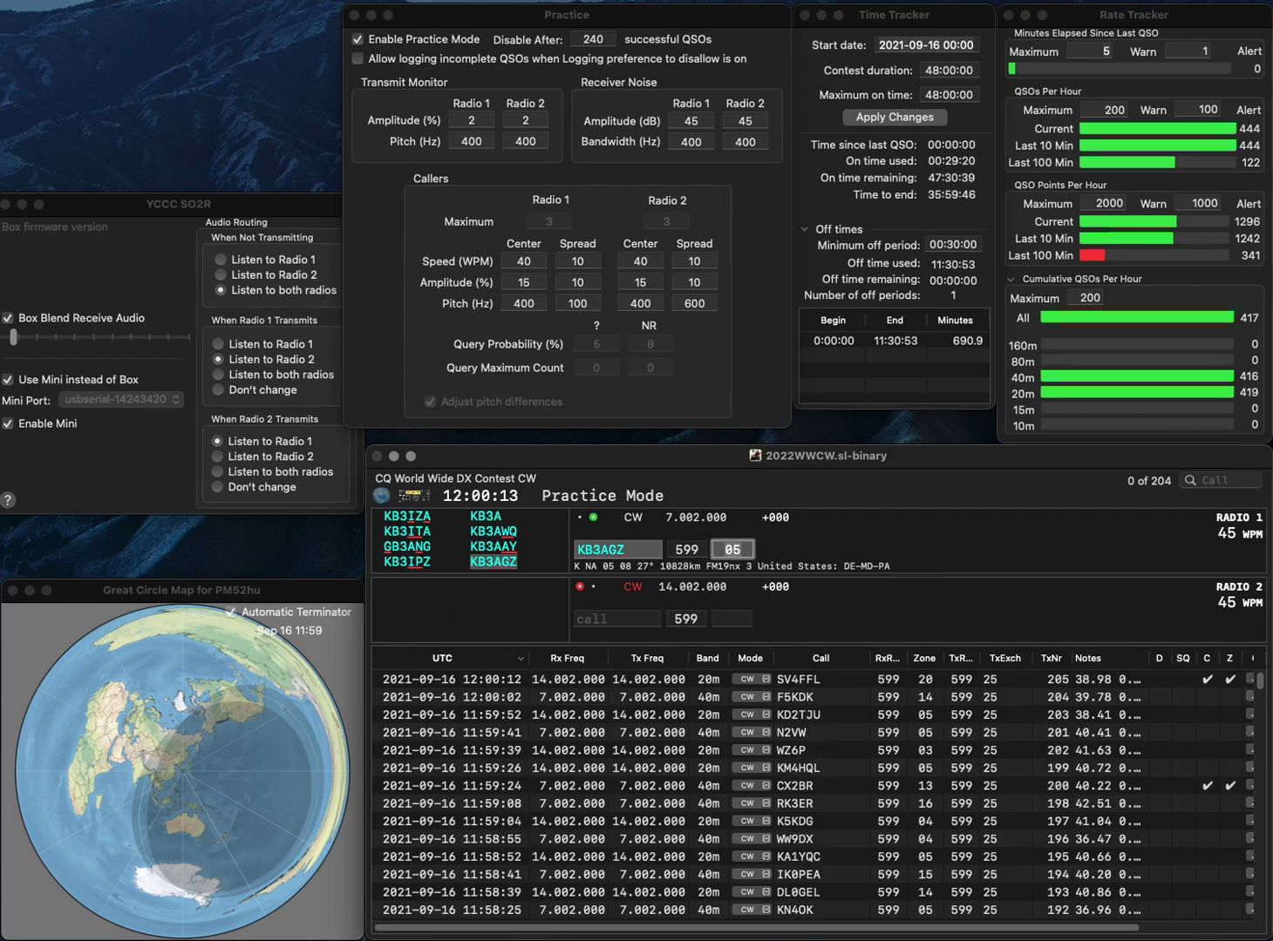
key(Return)
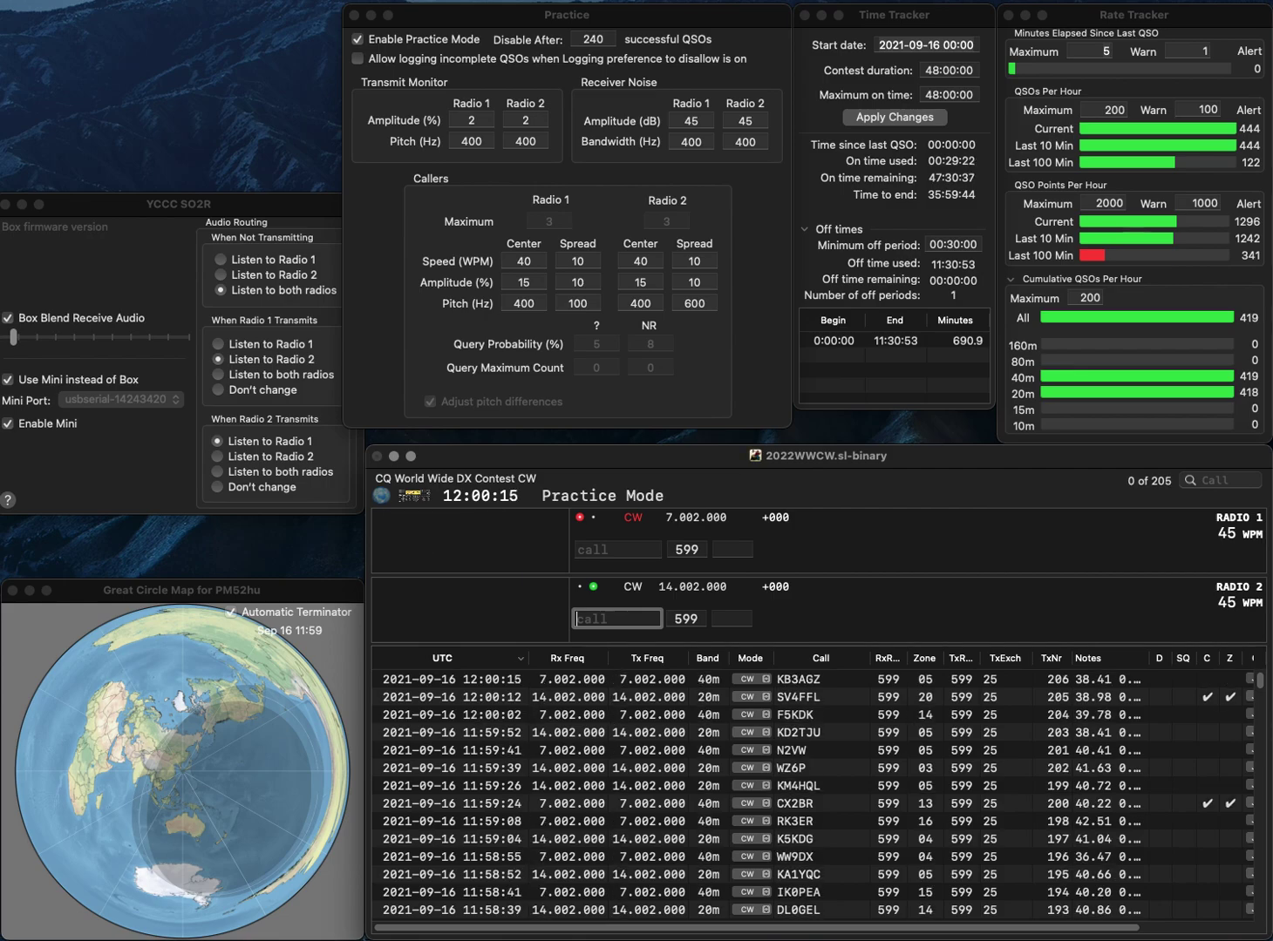
text(OE6U)
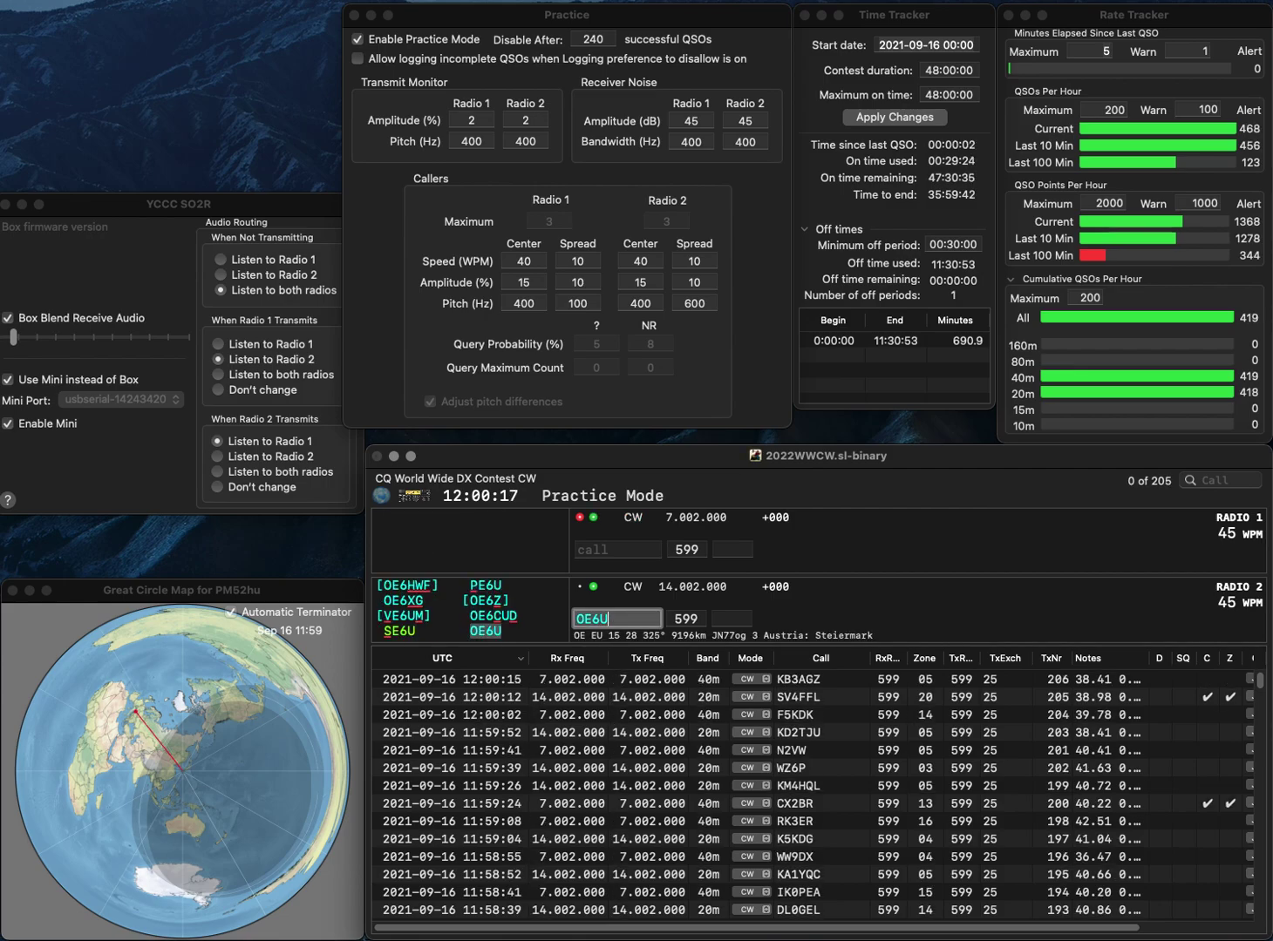
key(Return)
Answer caller W8FY on Radio 1 and log the OE6U contact with zone 15 on Radio 2.
text(W8FY)
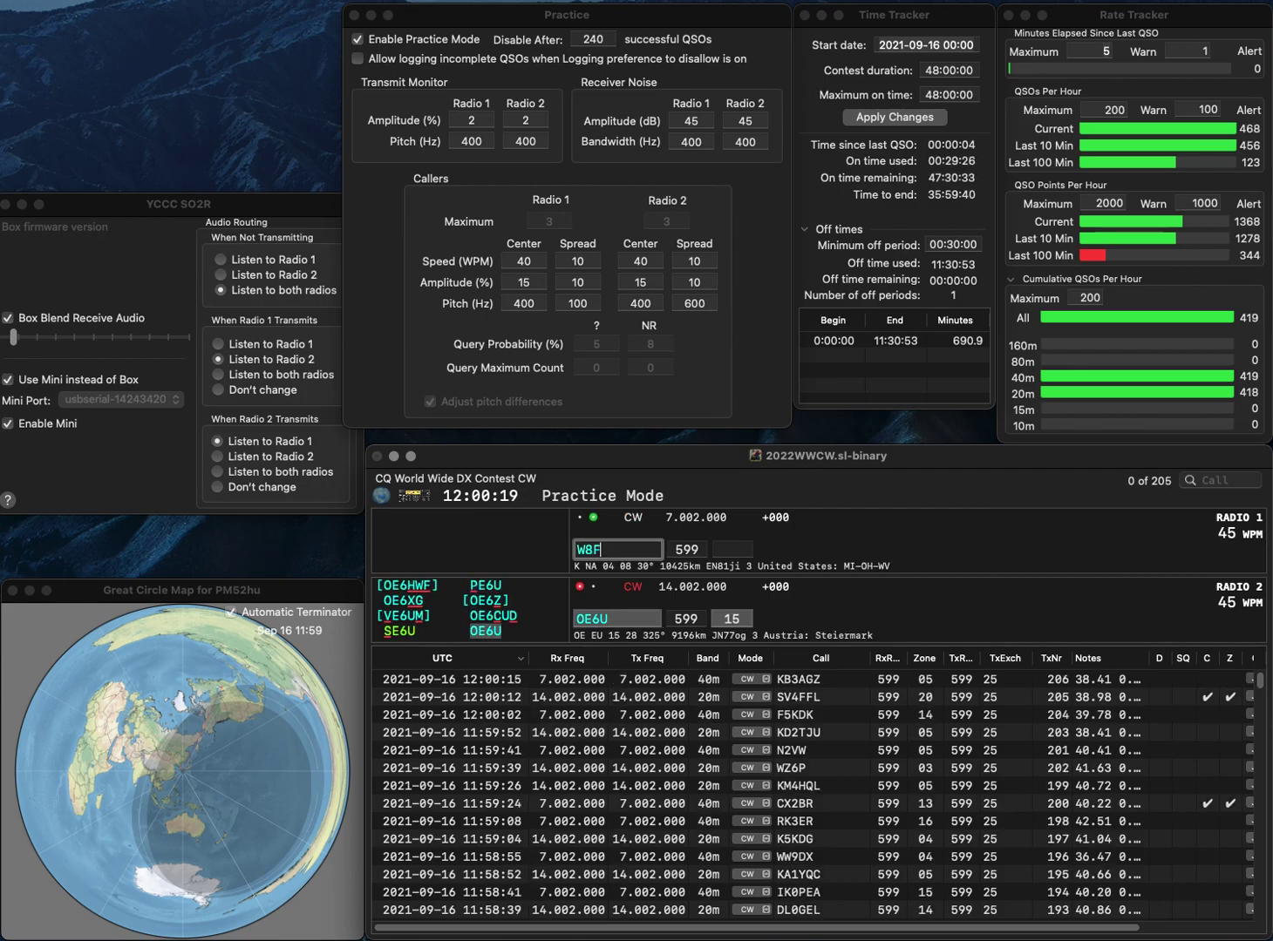
key(Return)
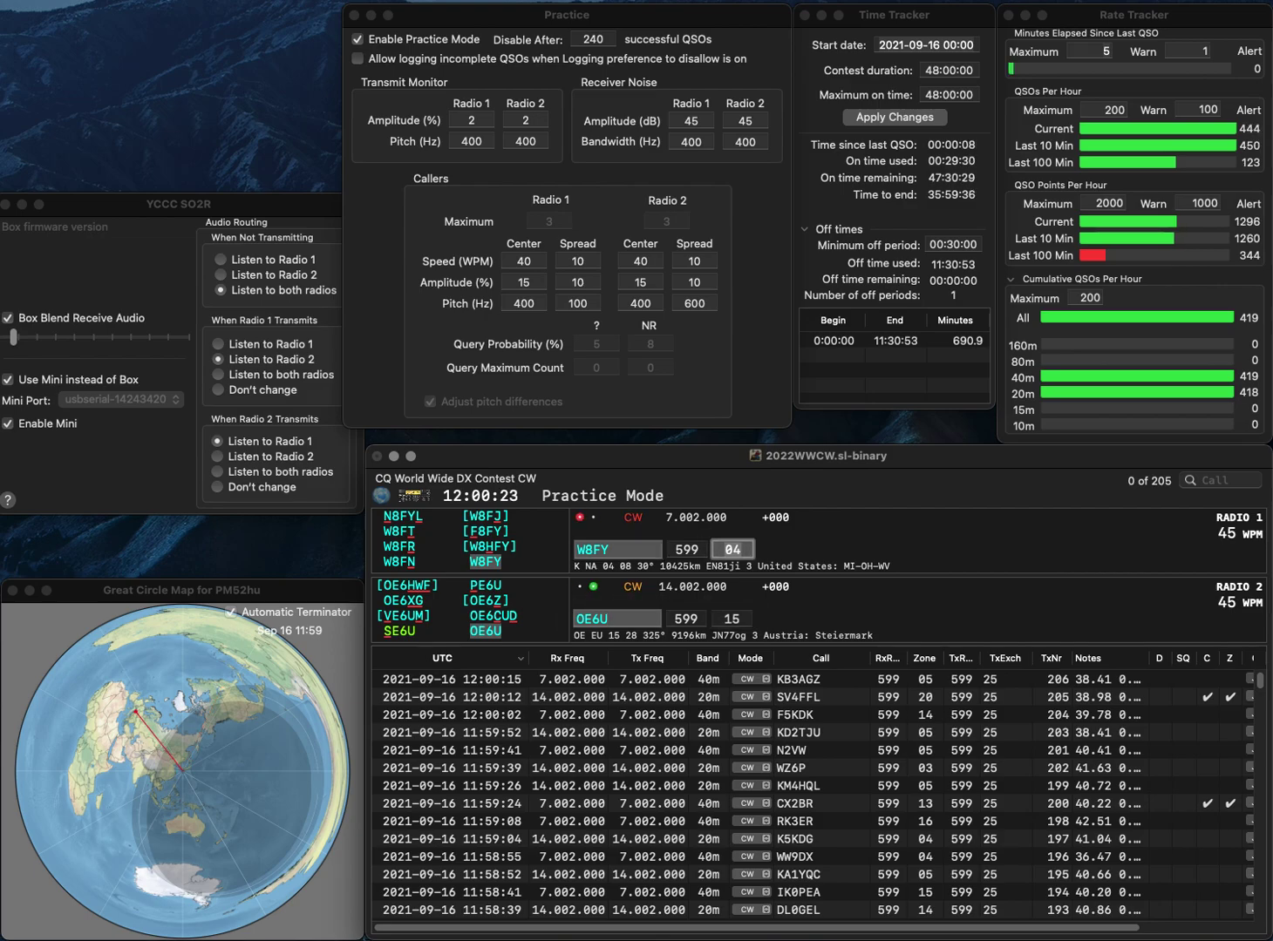
key(Return)
Log the W8FY contact with zone 04 on Radio 1 and answer caller N8QF on Radio 2.
key(Return)
text(N8QF)
key(Return)
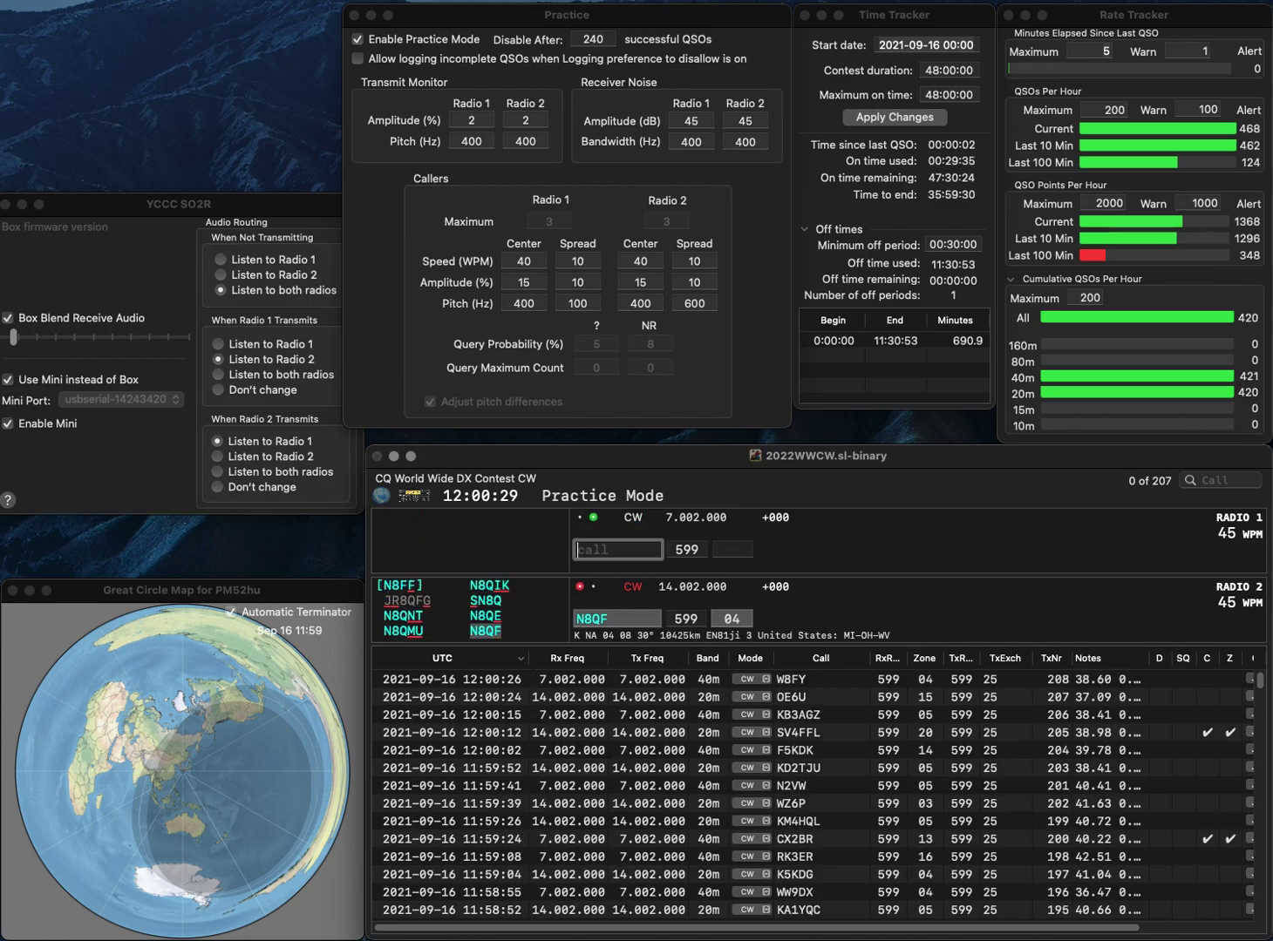
text(K5JAZ)
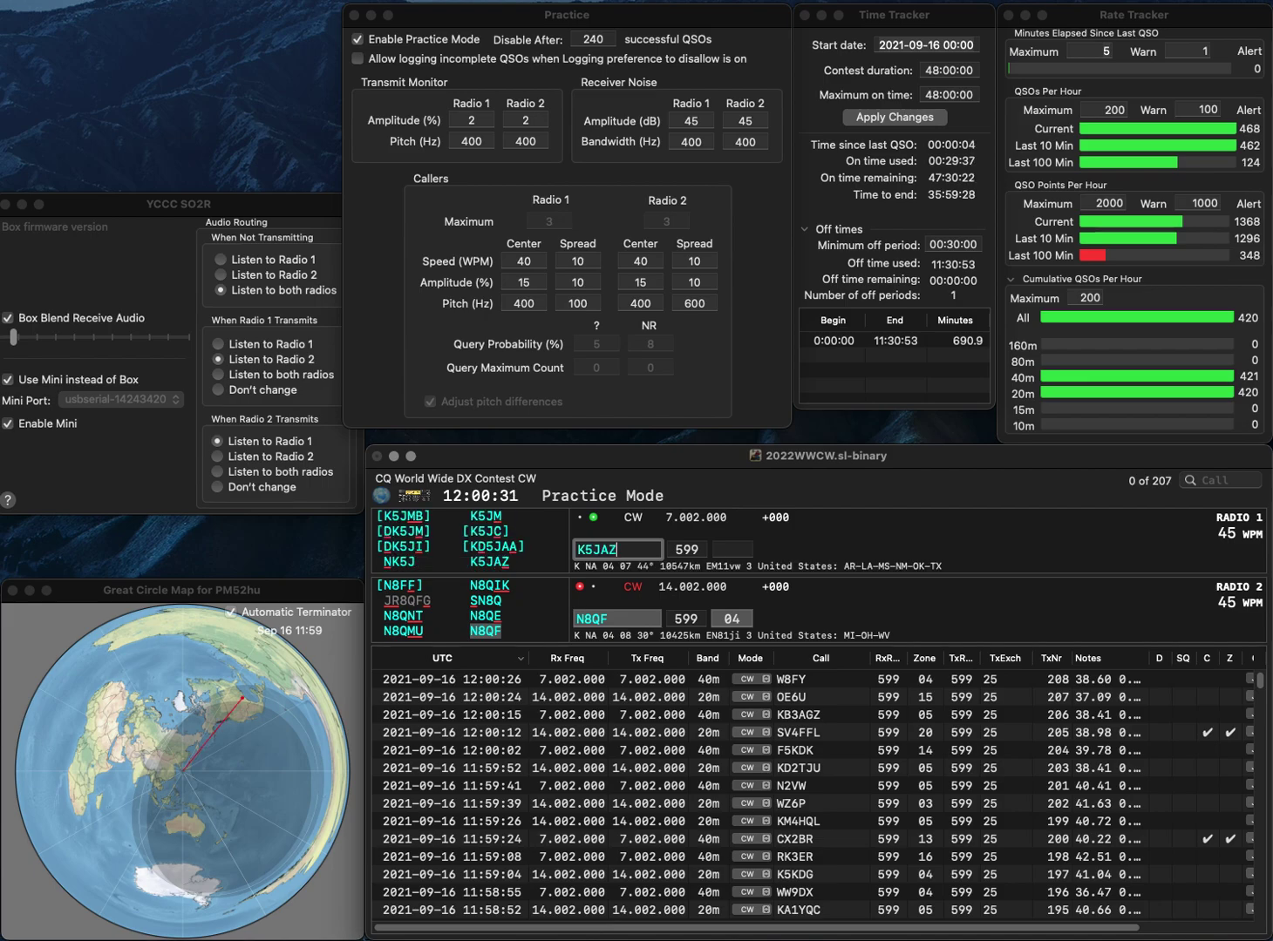
key(Return)
key(Return)
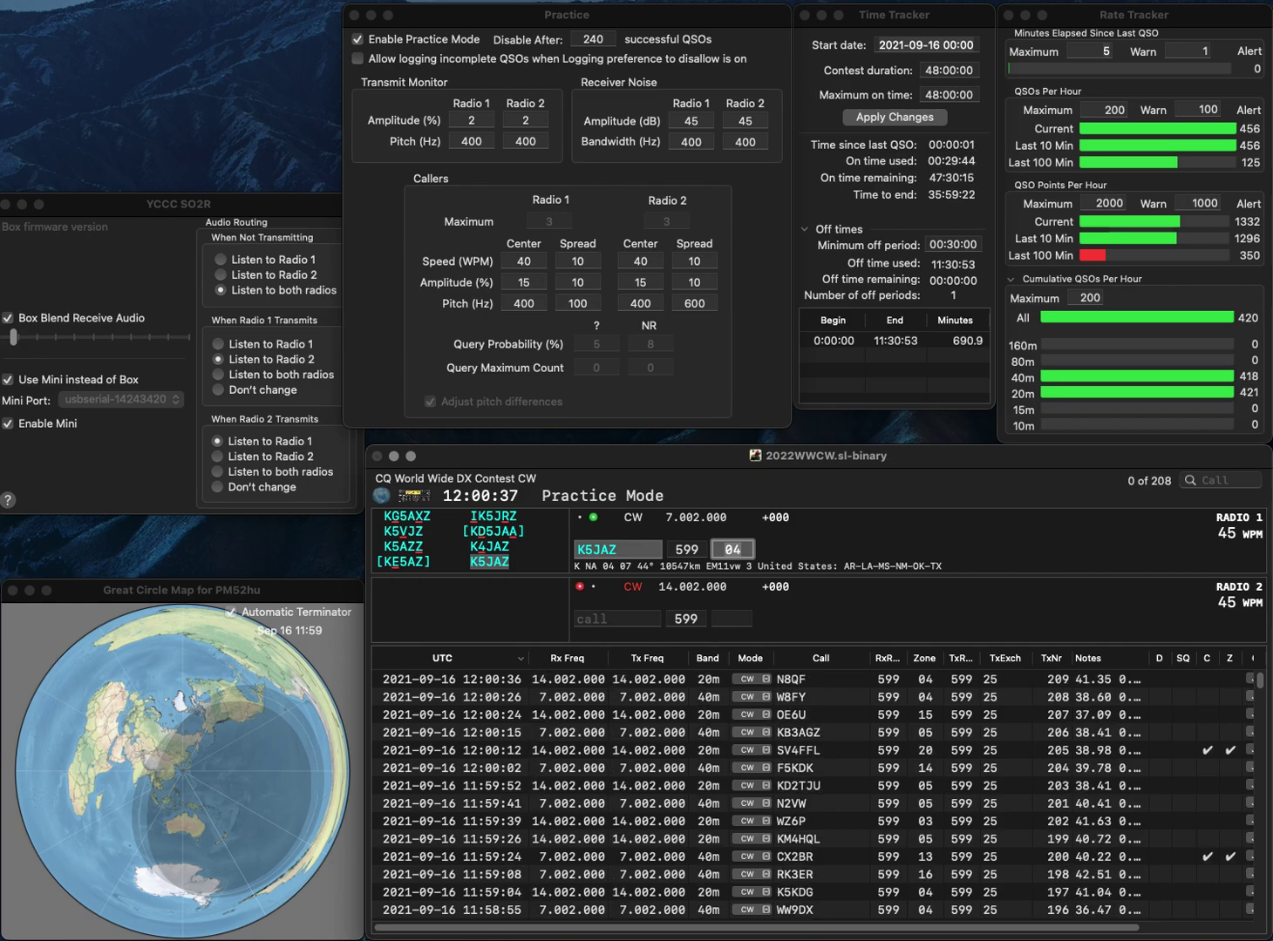
key(Return)
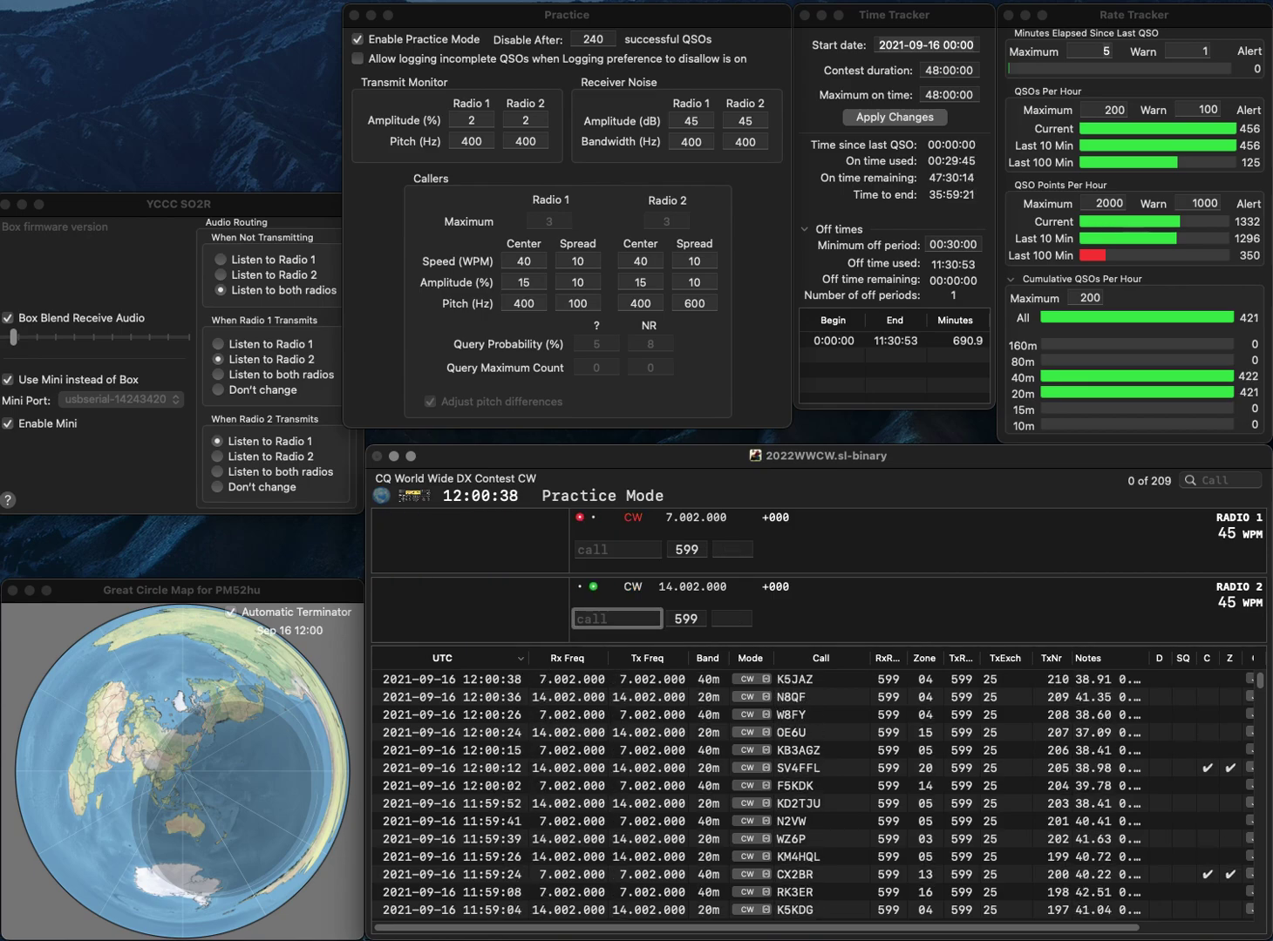
text(W0UXO)
key(Return)
text(KQ6CS)
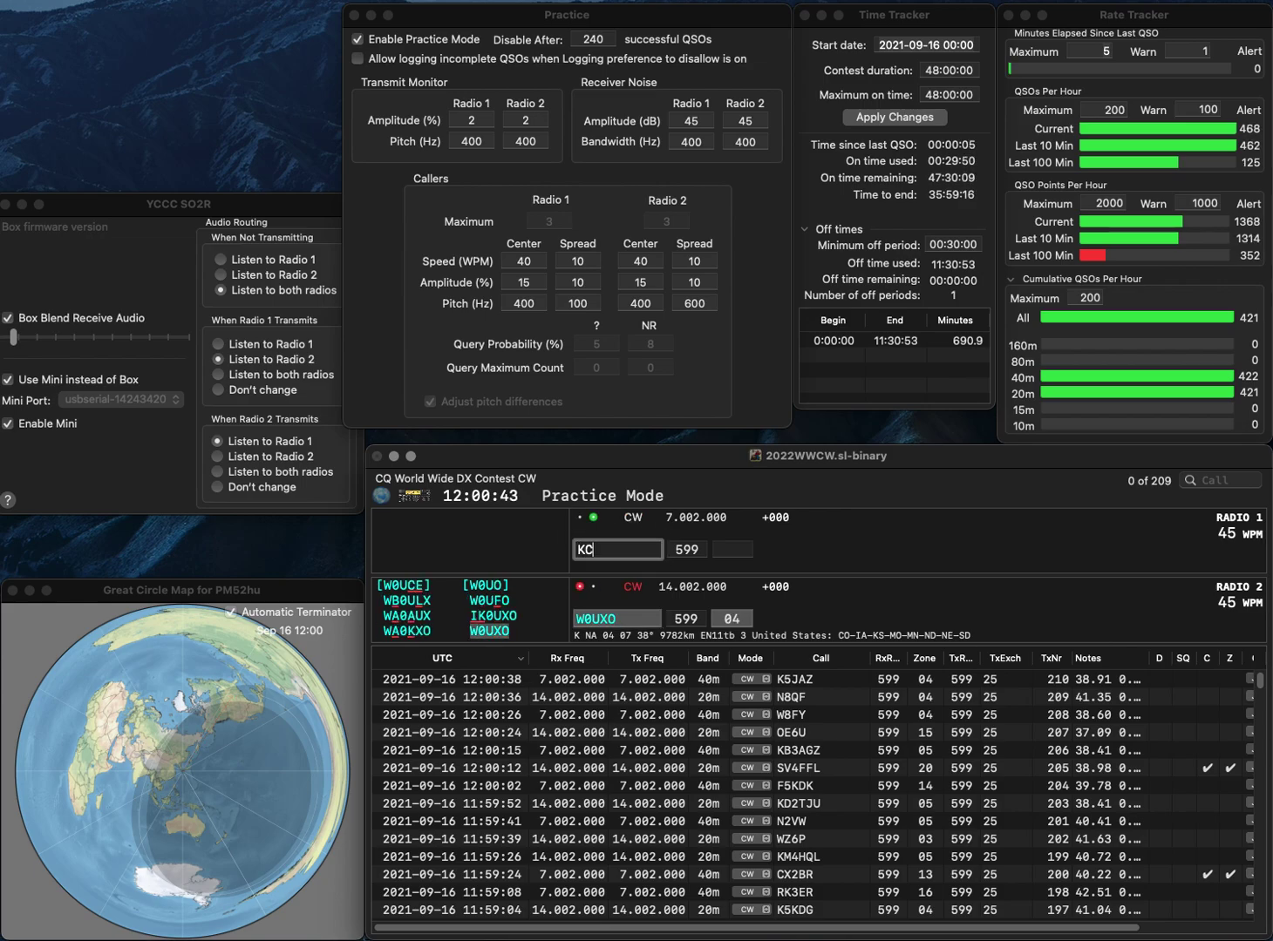
key(Left)
key(Left)
text(Q6)
key(Return)
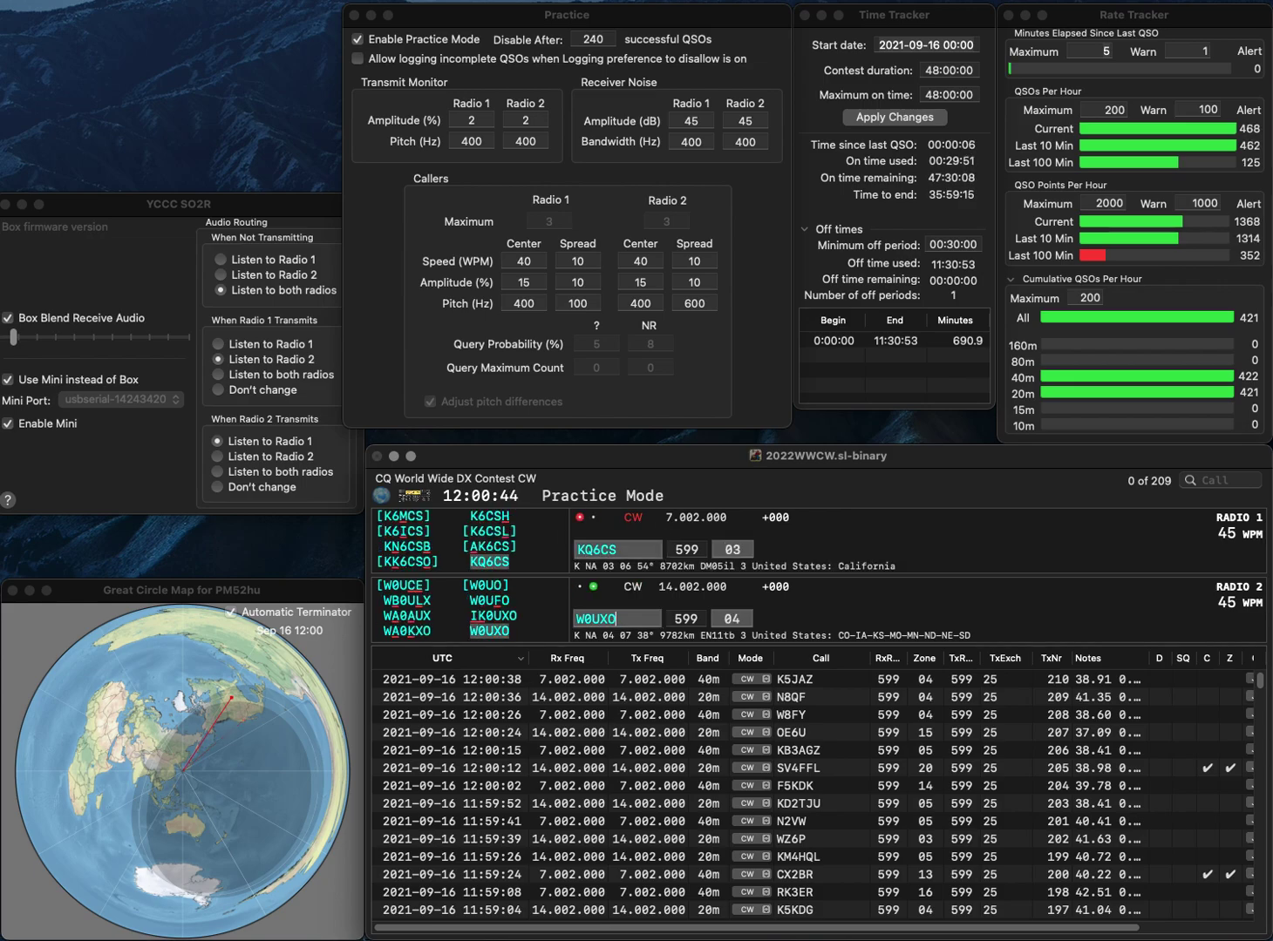
key(Return)
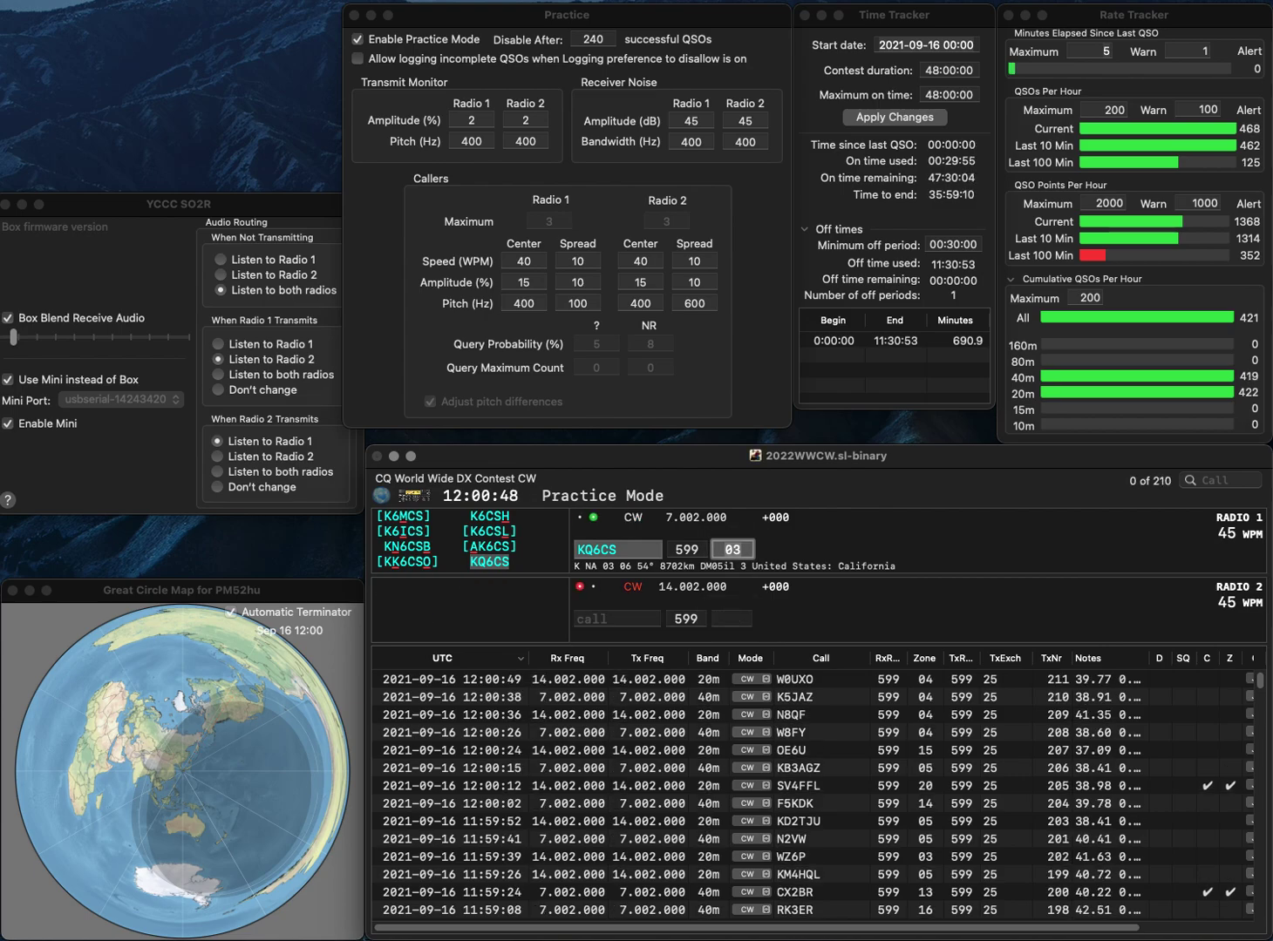
key(Return)
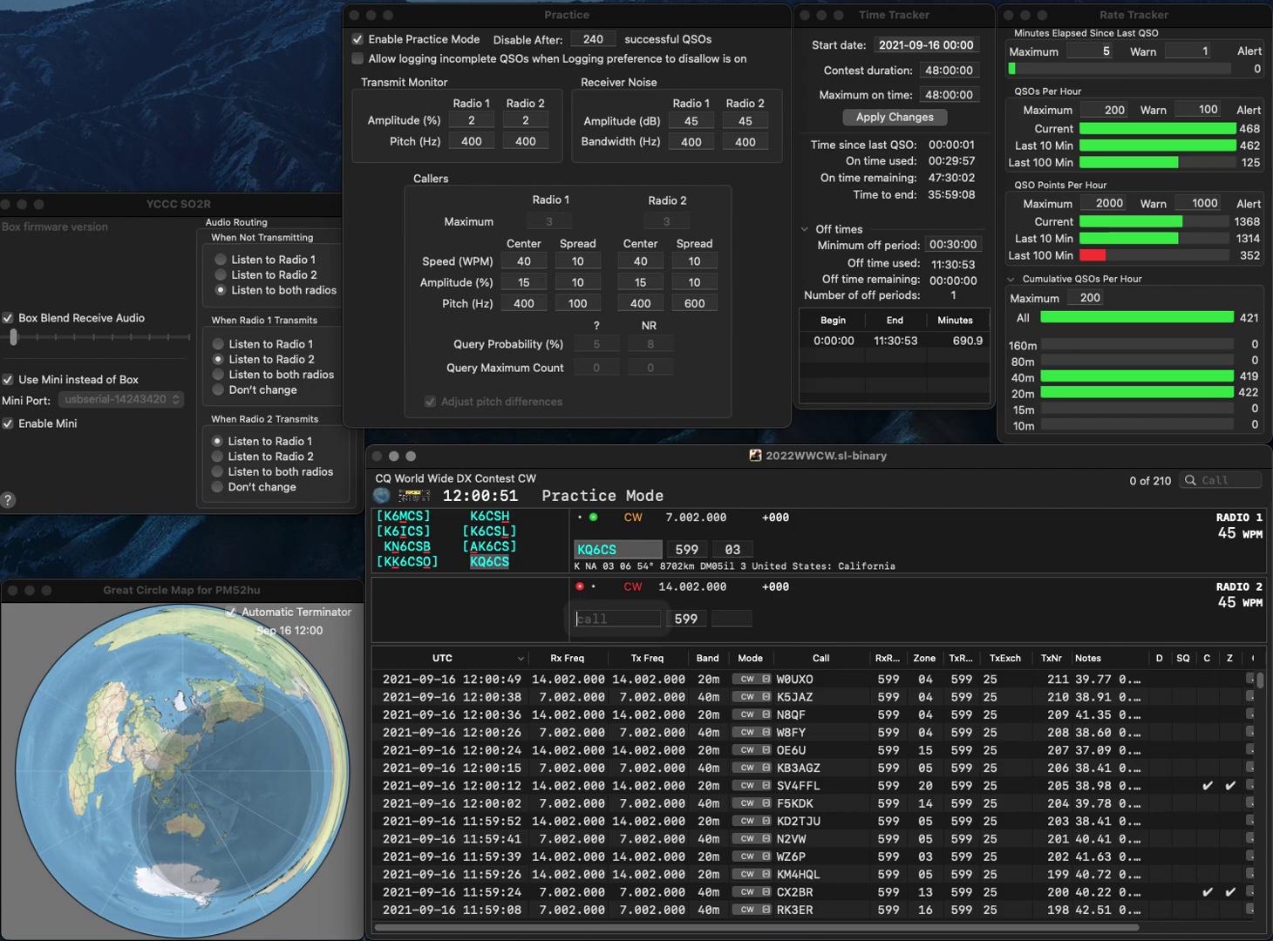
text(W8NFM)
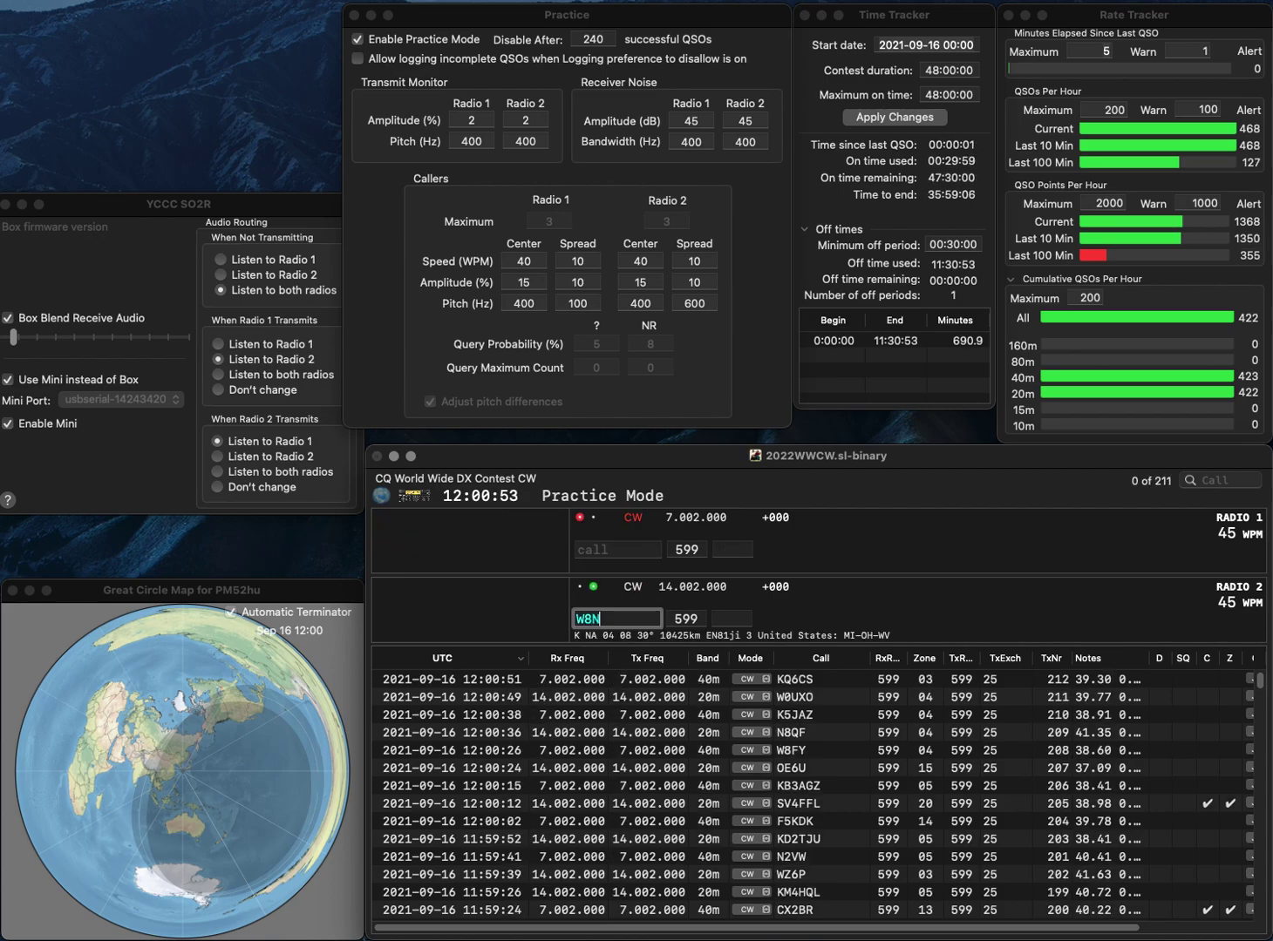
key(Return)
text(W7KM)
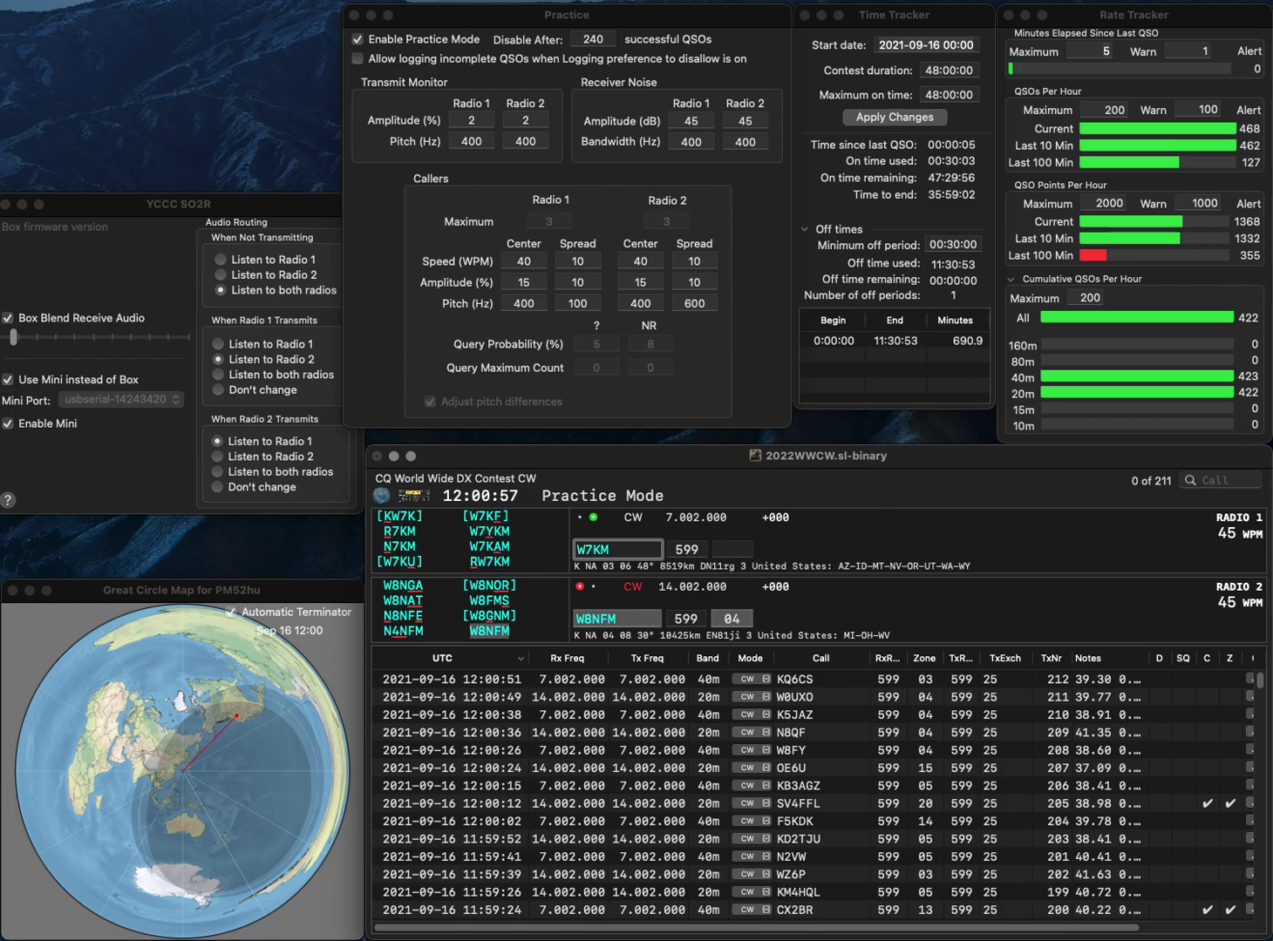
key(Home)
text(R)
key(Return)
key(Return)
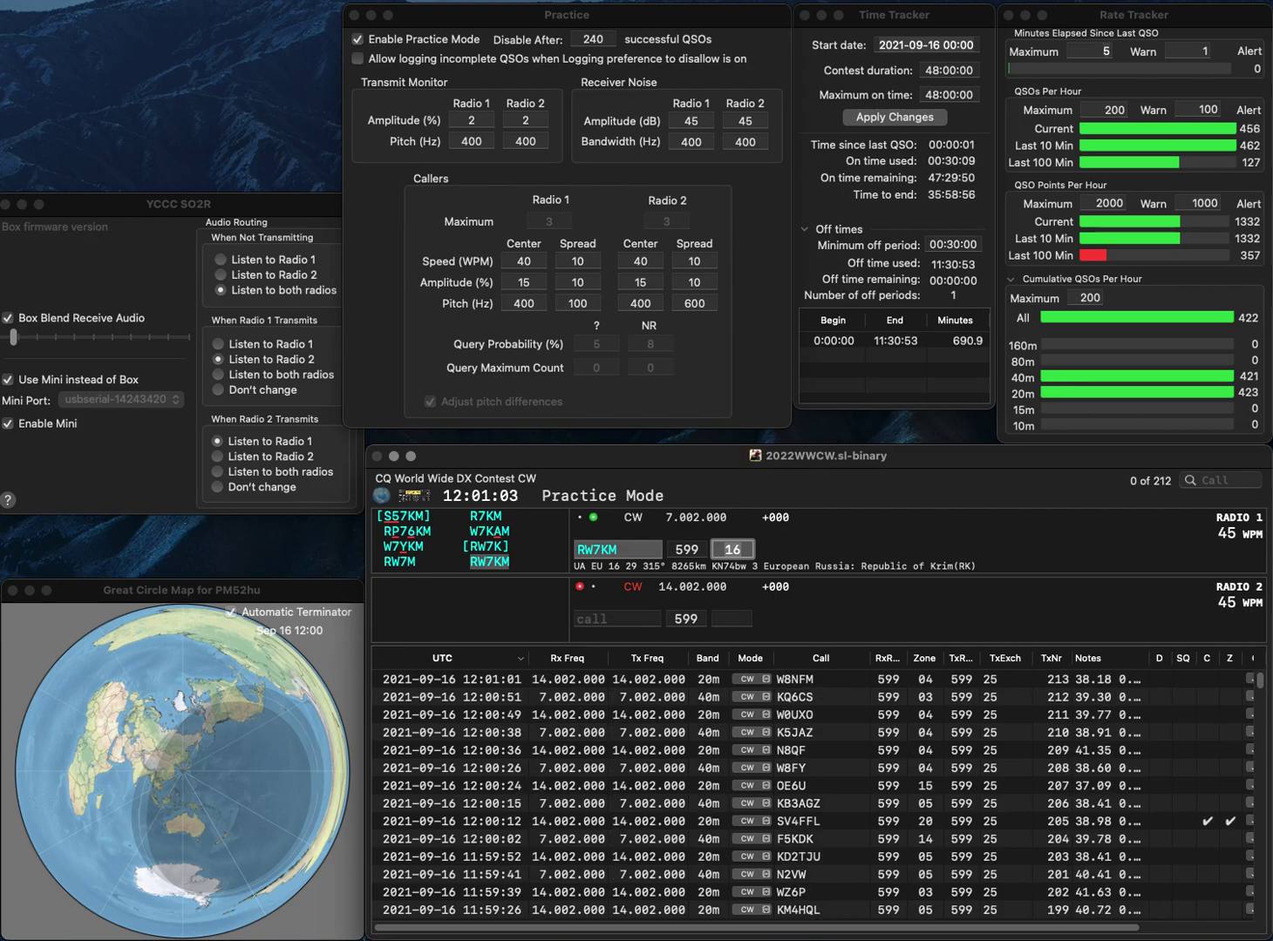
key(Return)
text(R5)
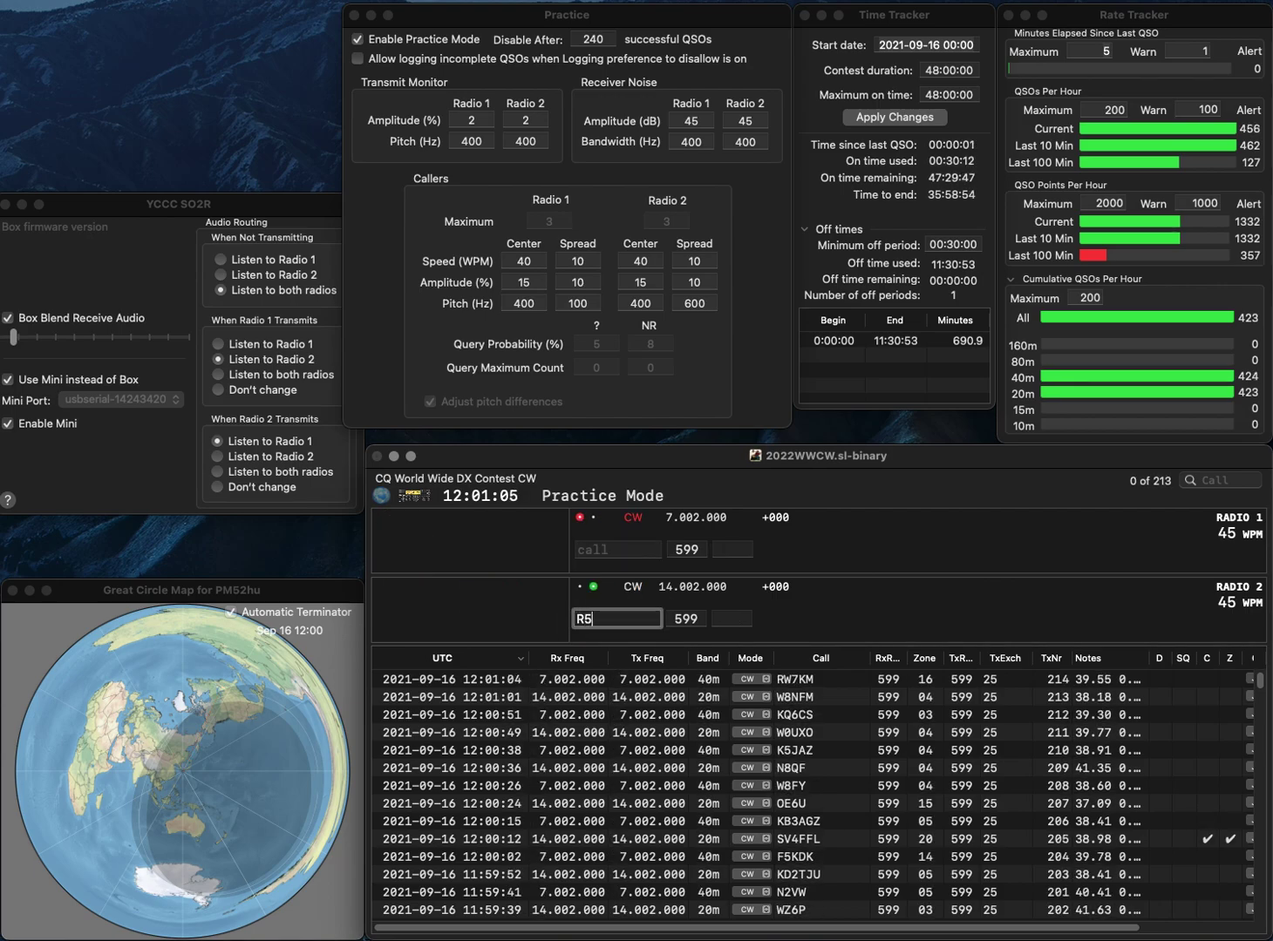
text(RT/P)
key(Return)
text(U7MT)
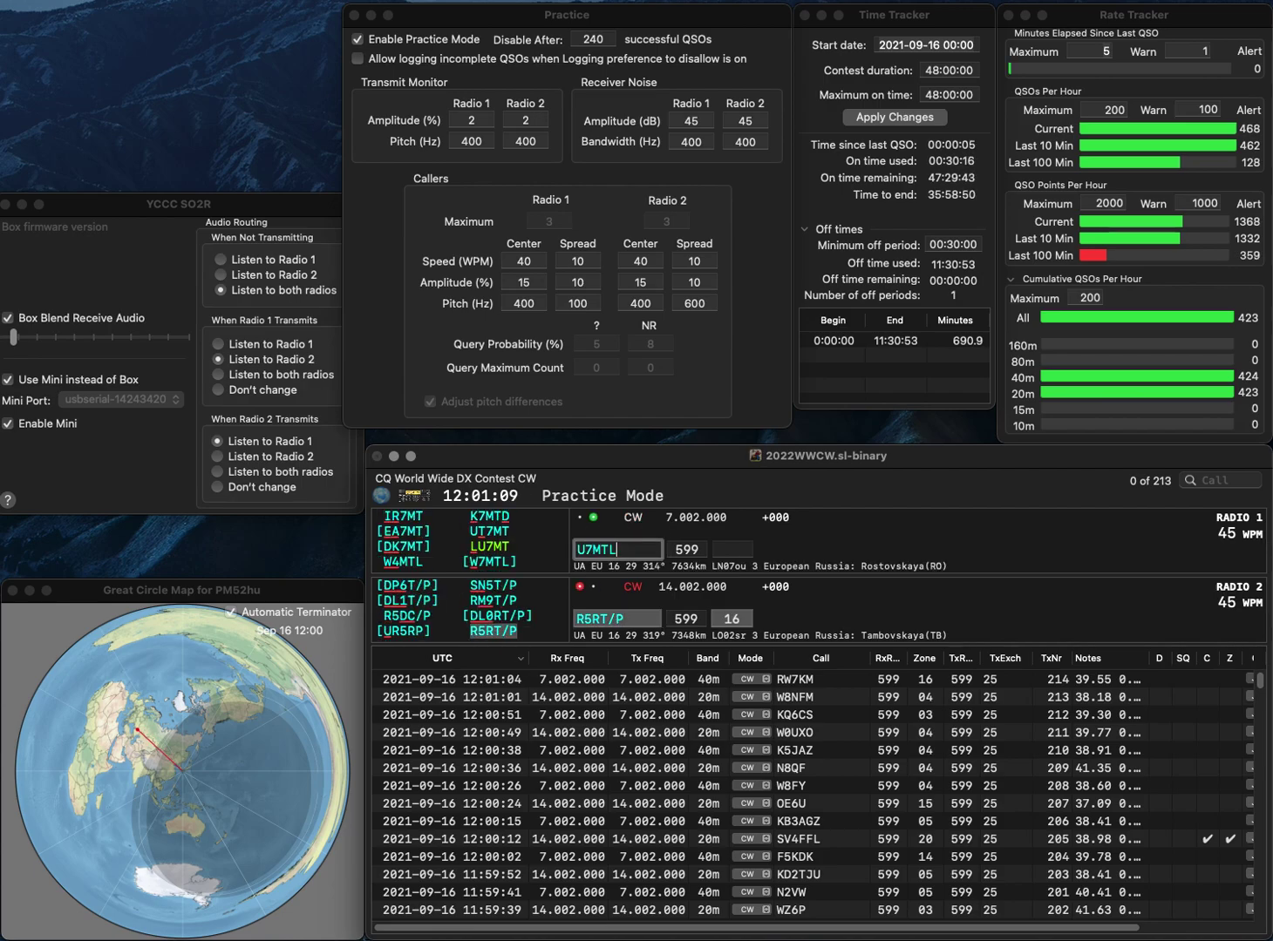
key(Home)
text(L)
key(Return)
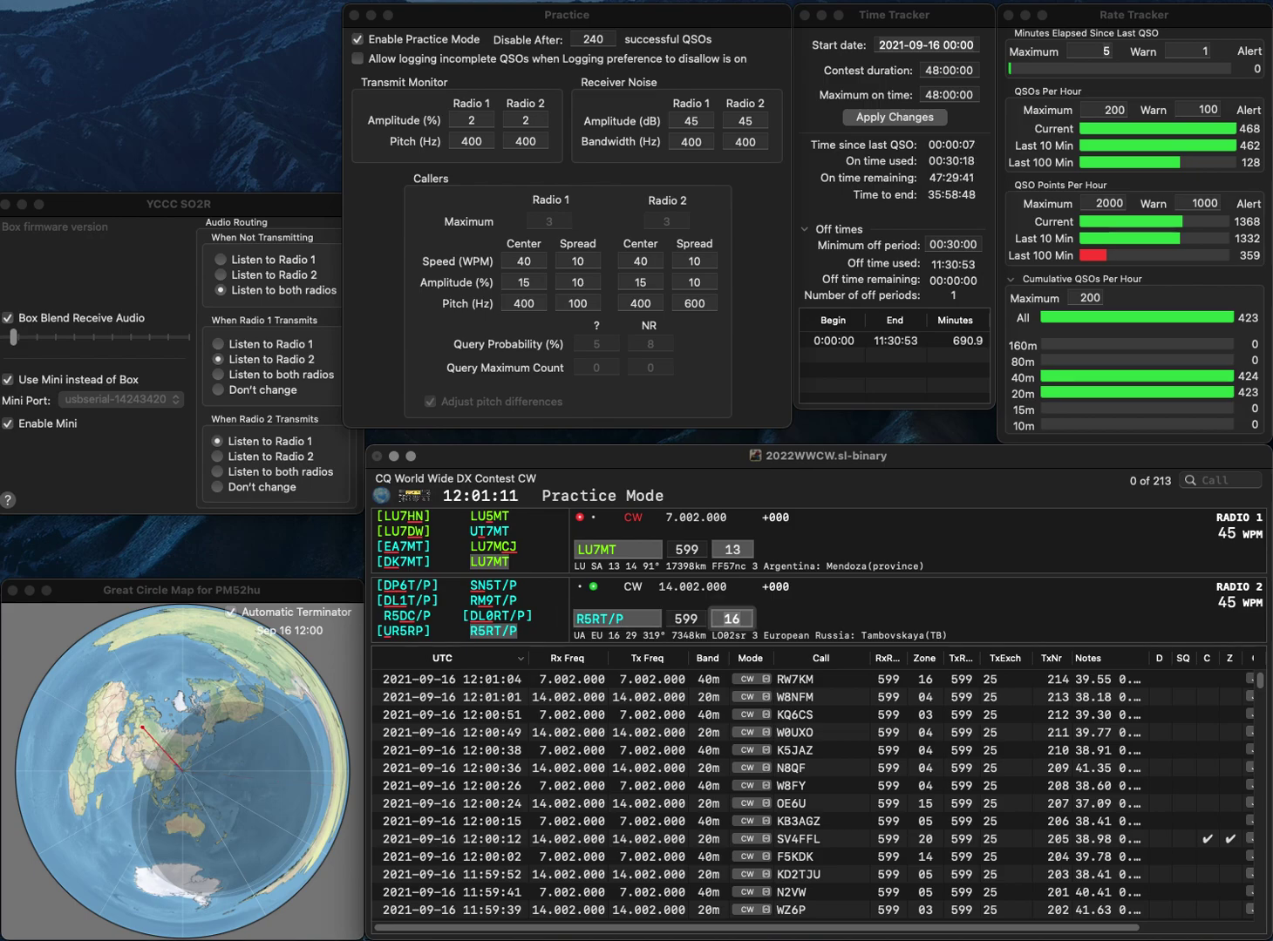
key(Return)
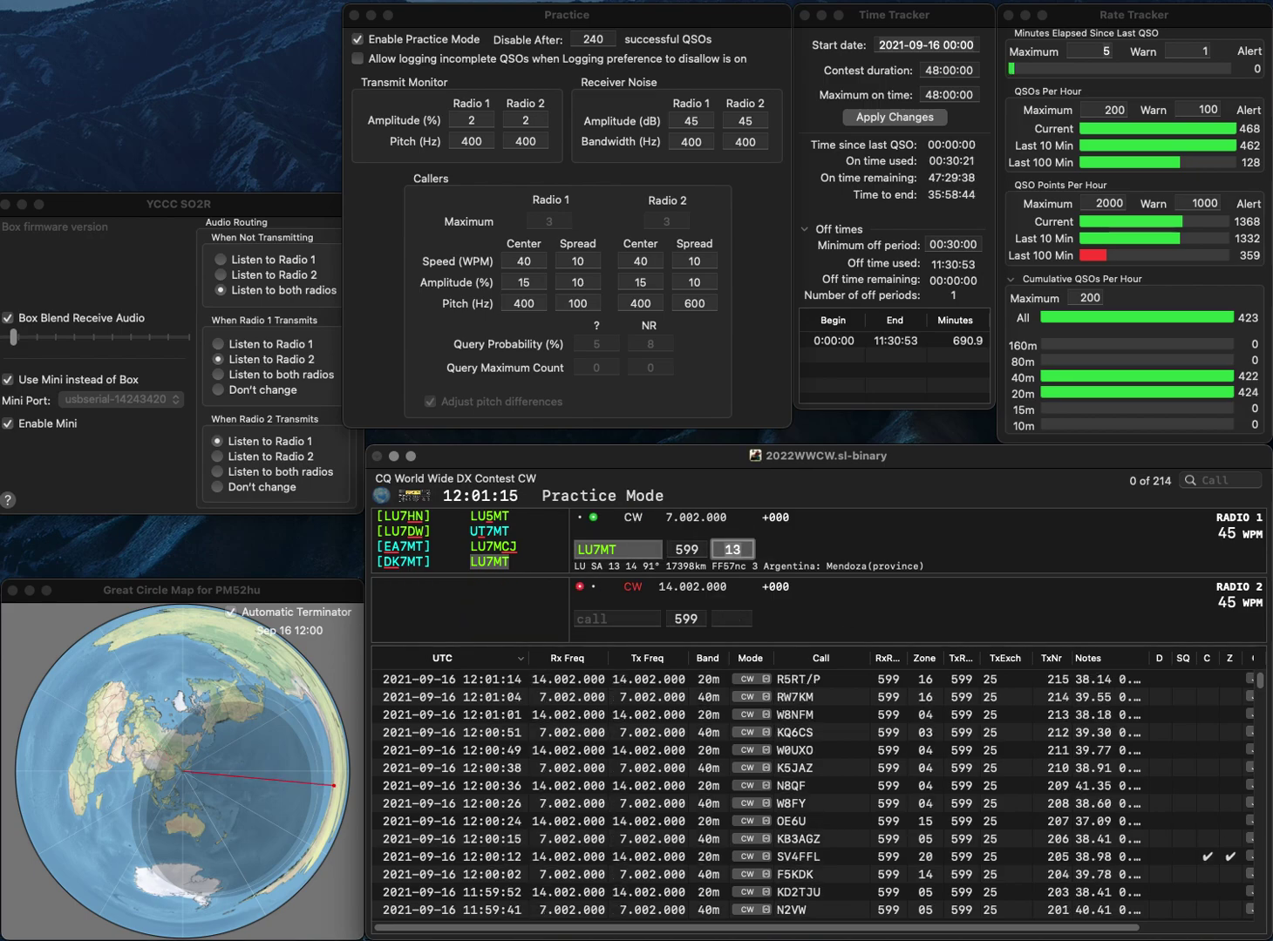
key(Return)
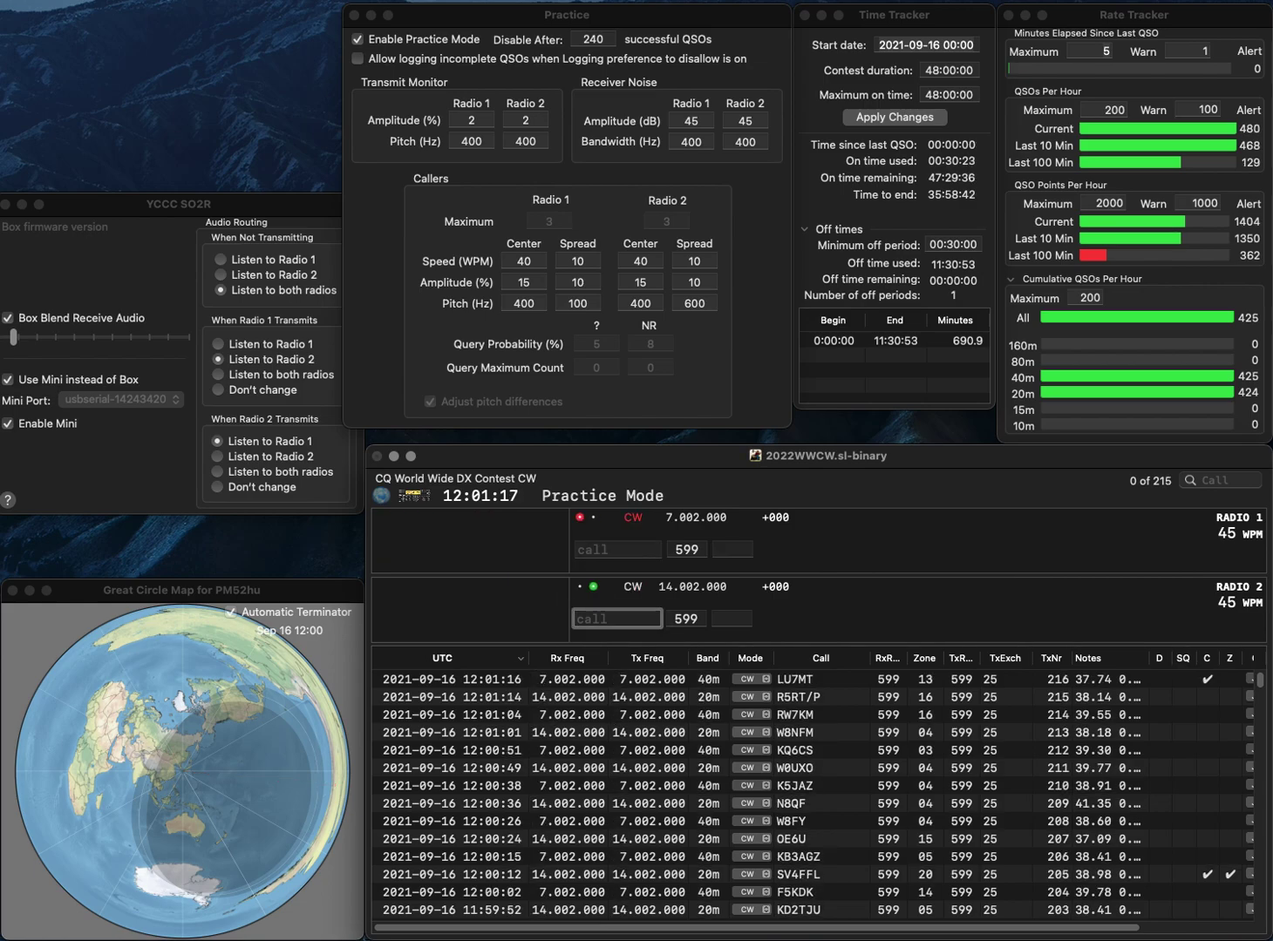
Answer caller JH1OLB on Radio 2 and reply to the Radio 1 caller as SQ3IQE.
text(JH1OLB)
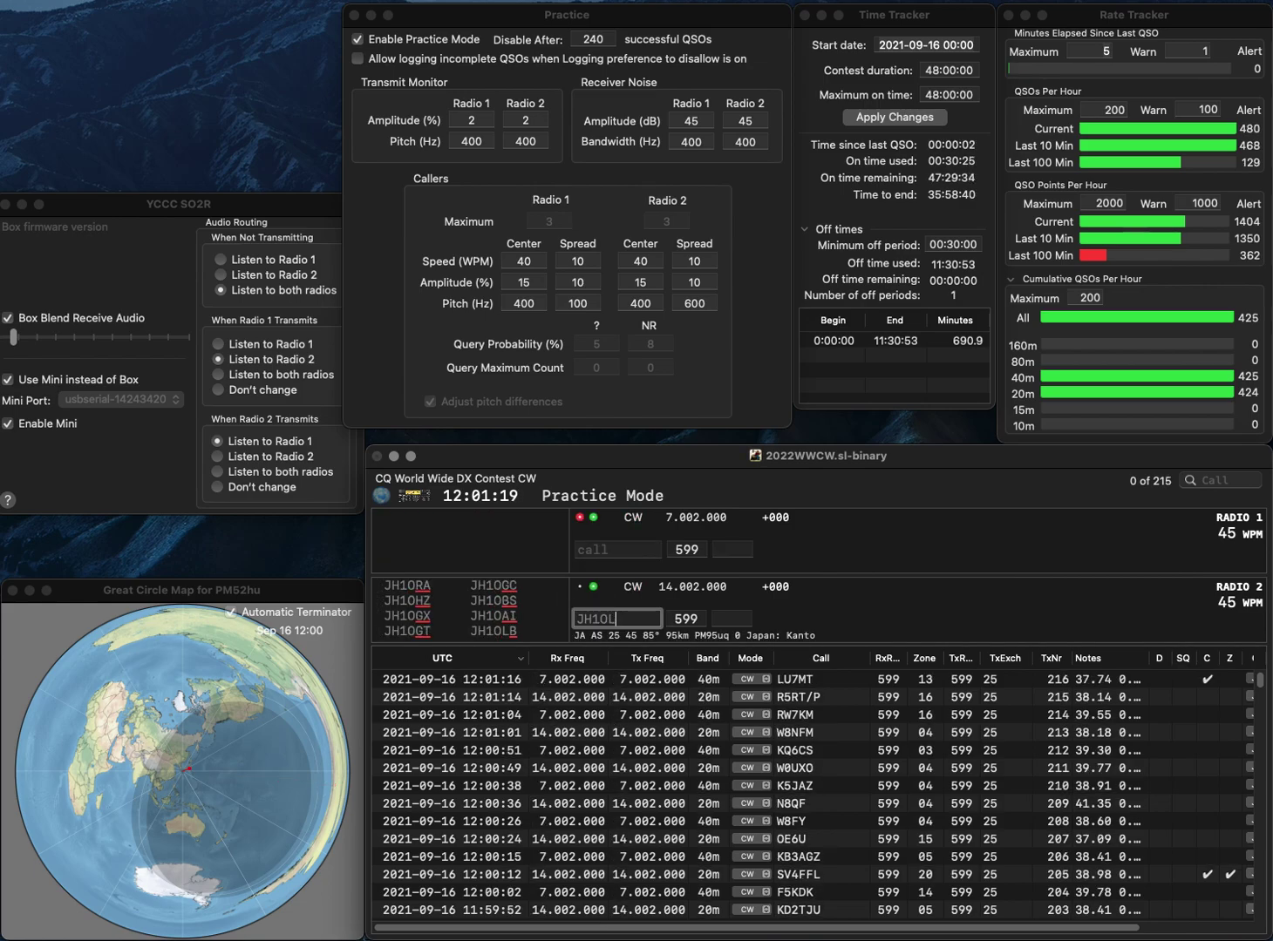
key(Return)
text(SQ3IQQ)
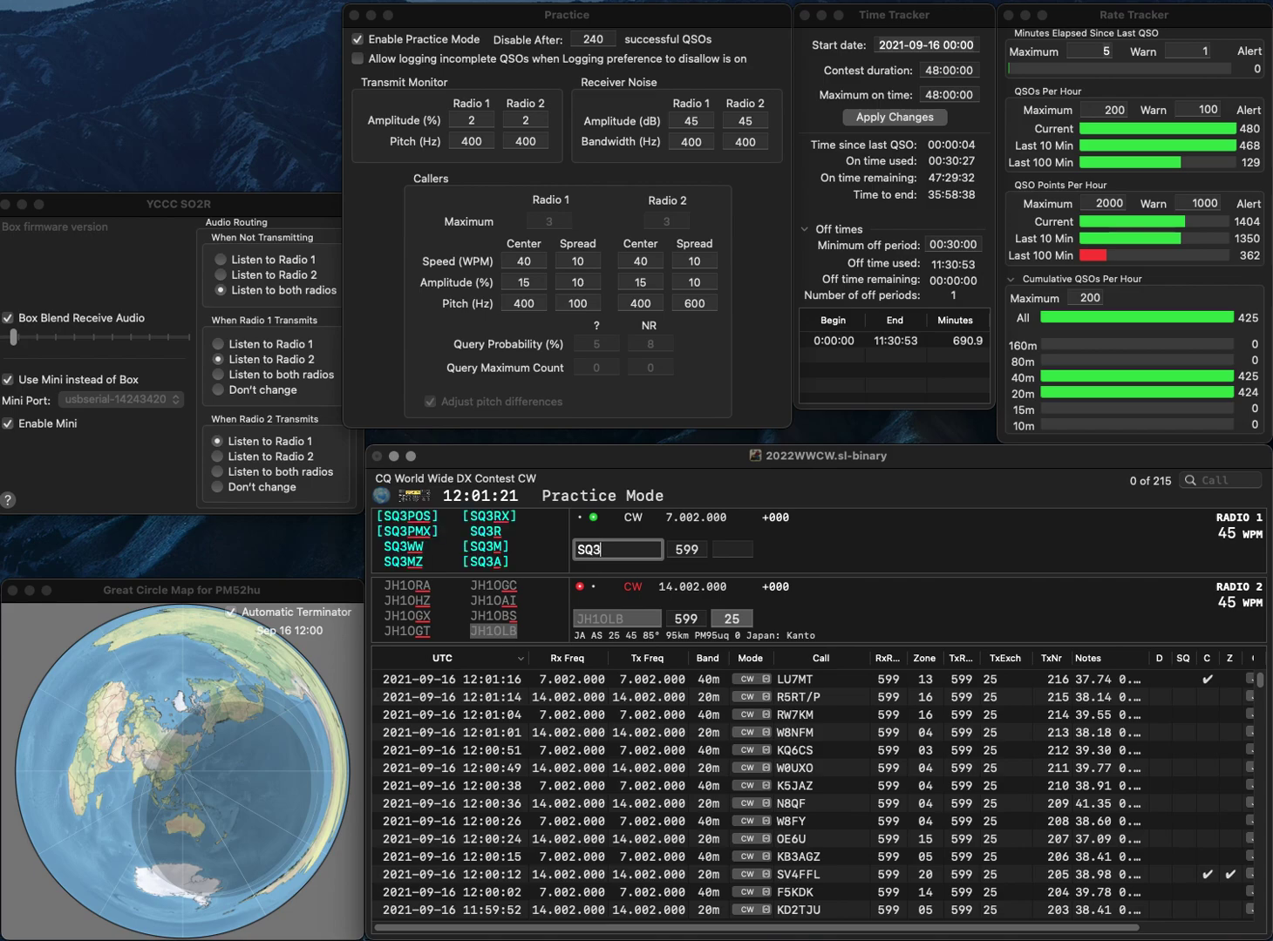
key(BackSpace)
text(E)
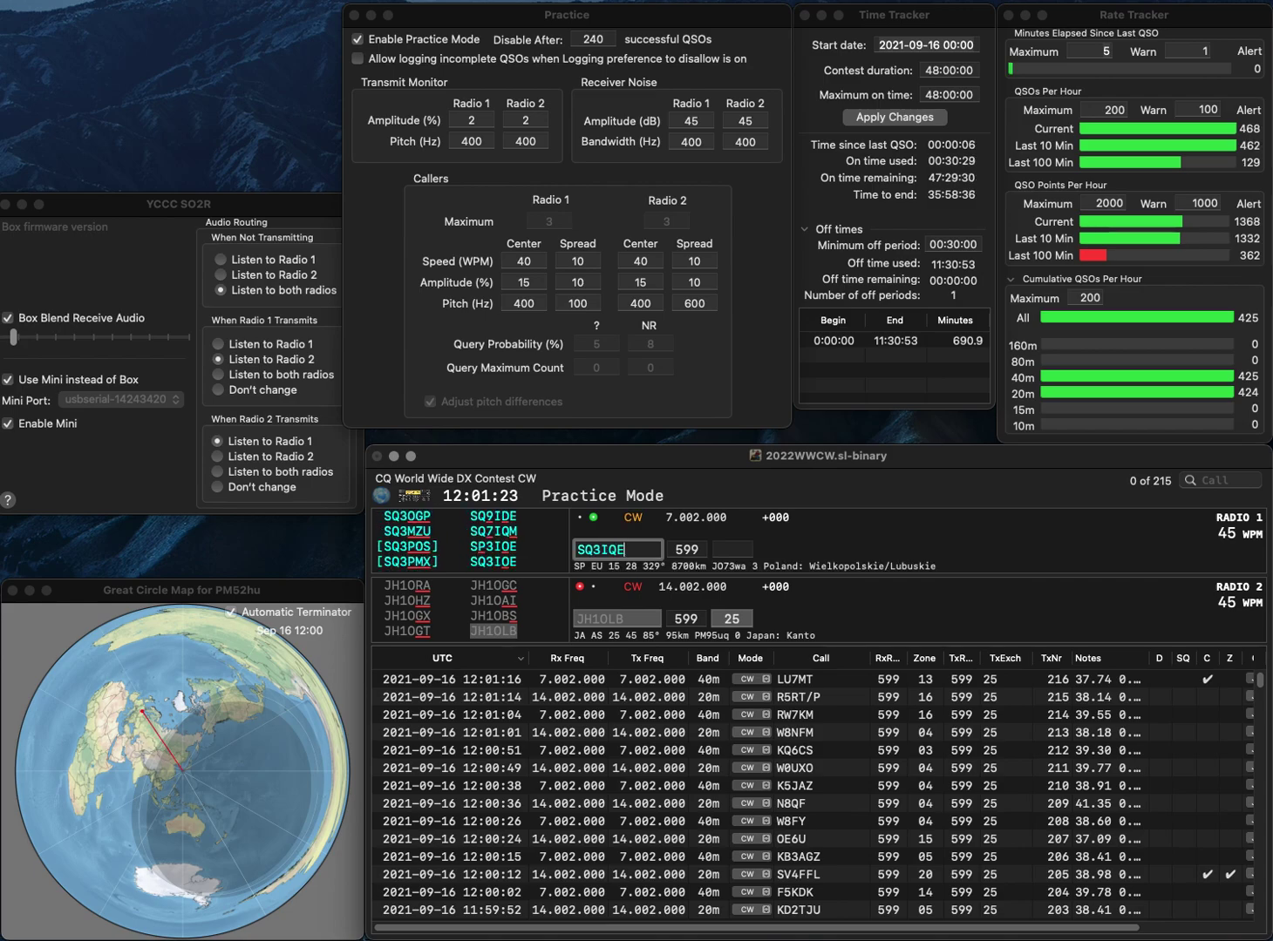
key(Return)
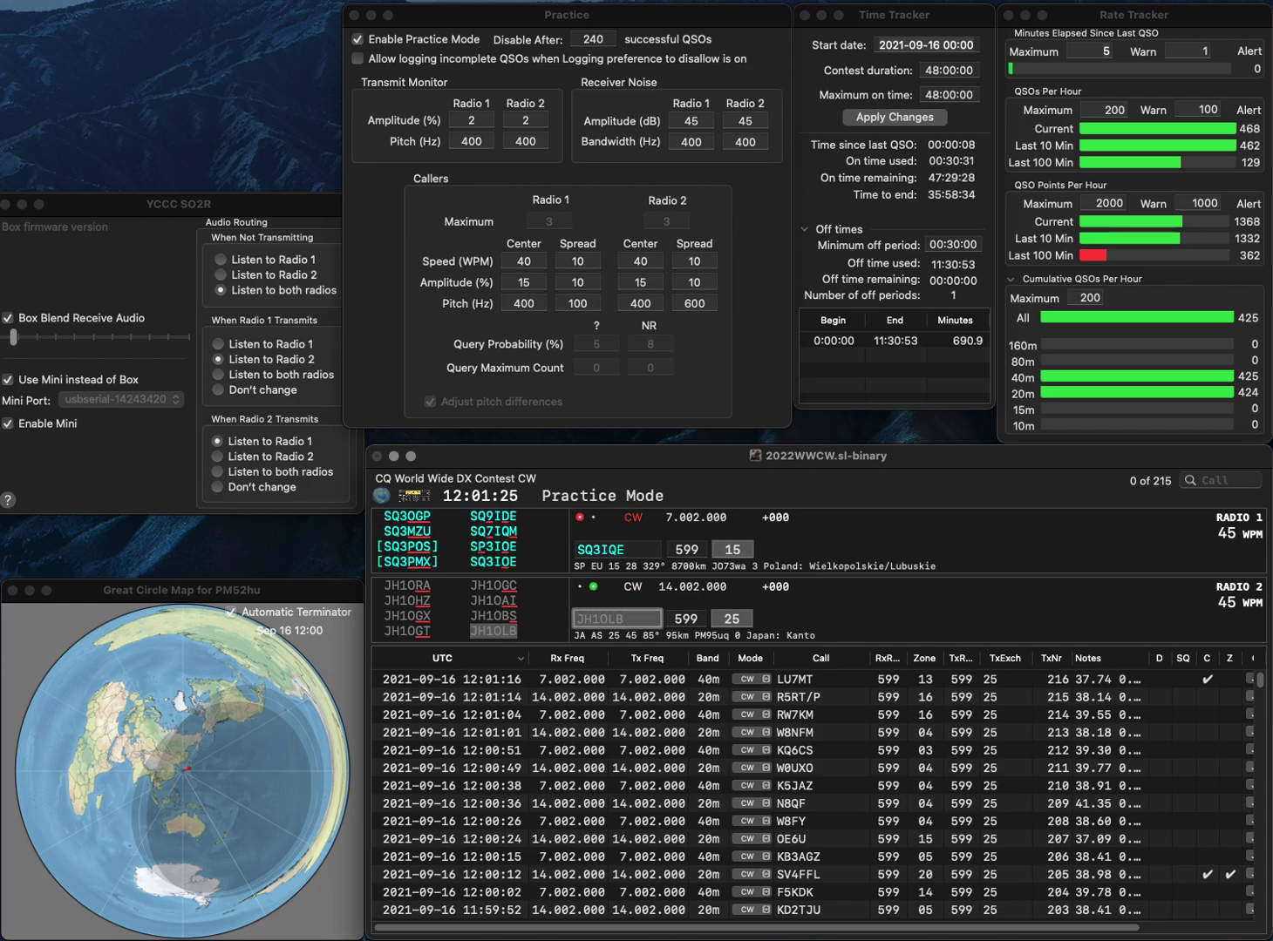
key(Return)
key(Left)
key(BackSpace)
text(O)
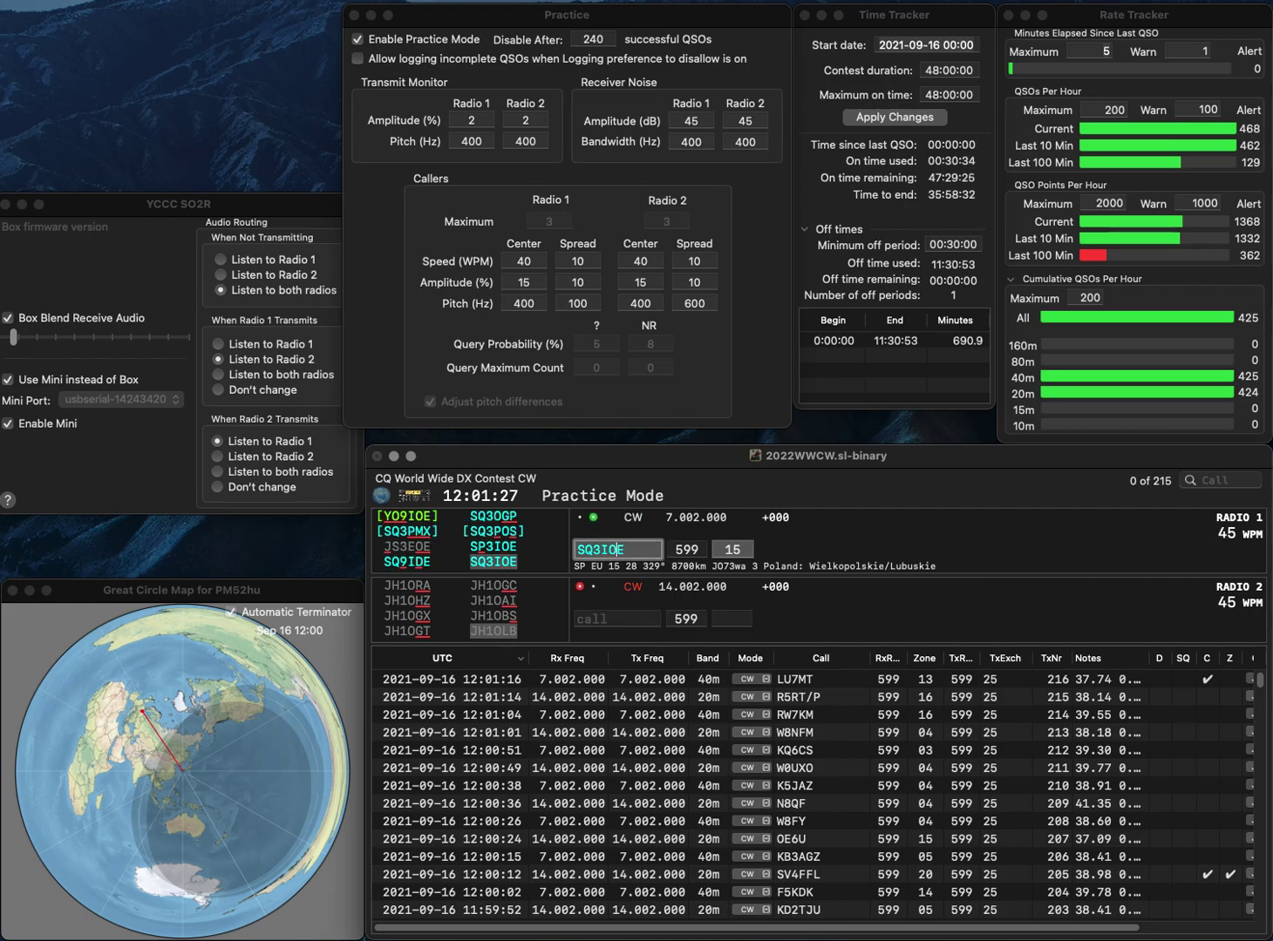
key(Return)
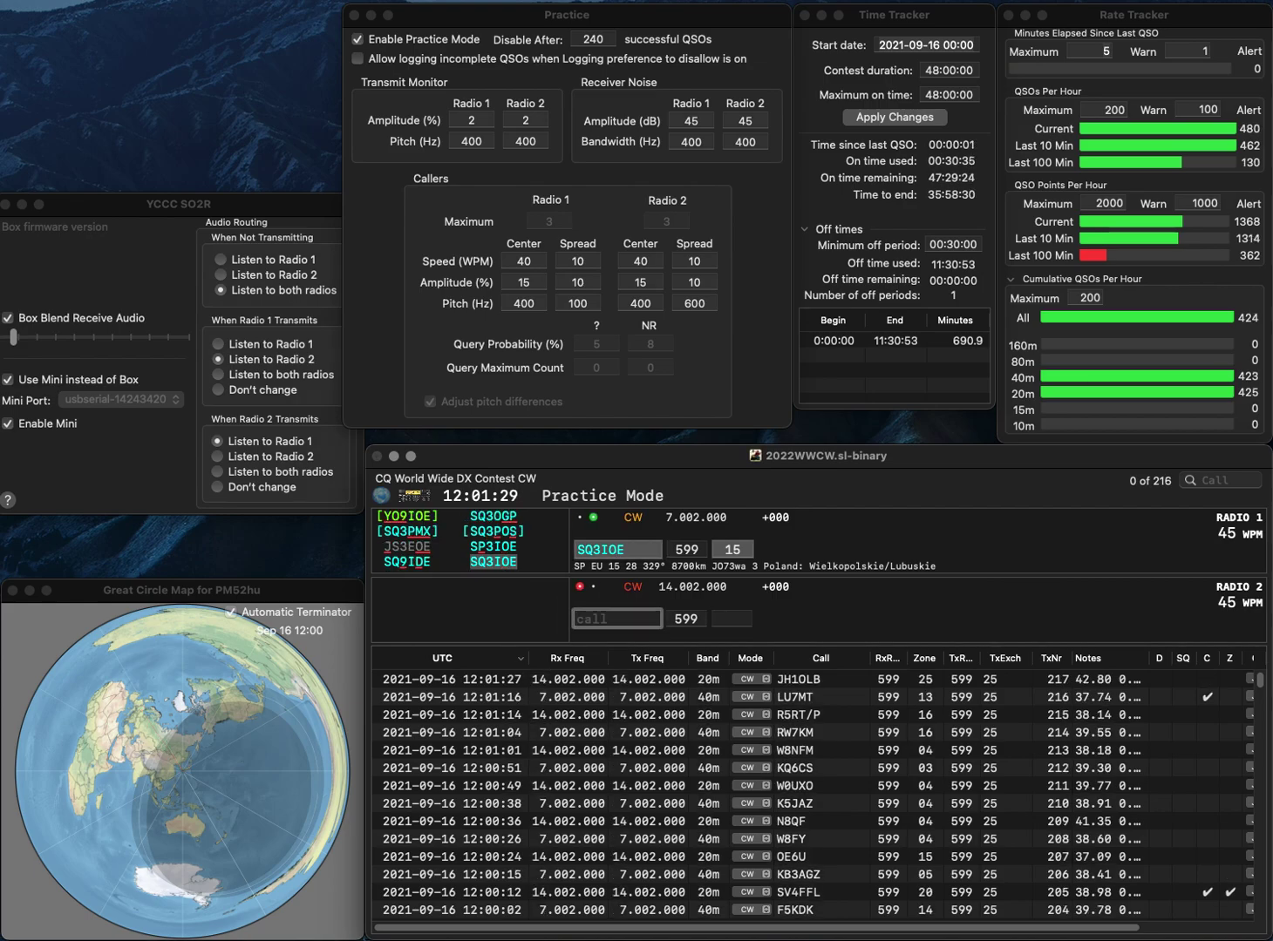
Log the SQ3IOE contact with zone 15 on Radio 1 and answer caller IK5OWC on Radio 2.
text(IK)
key(Return)
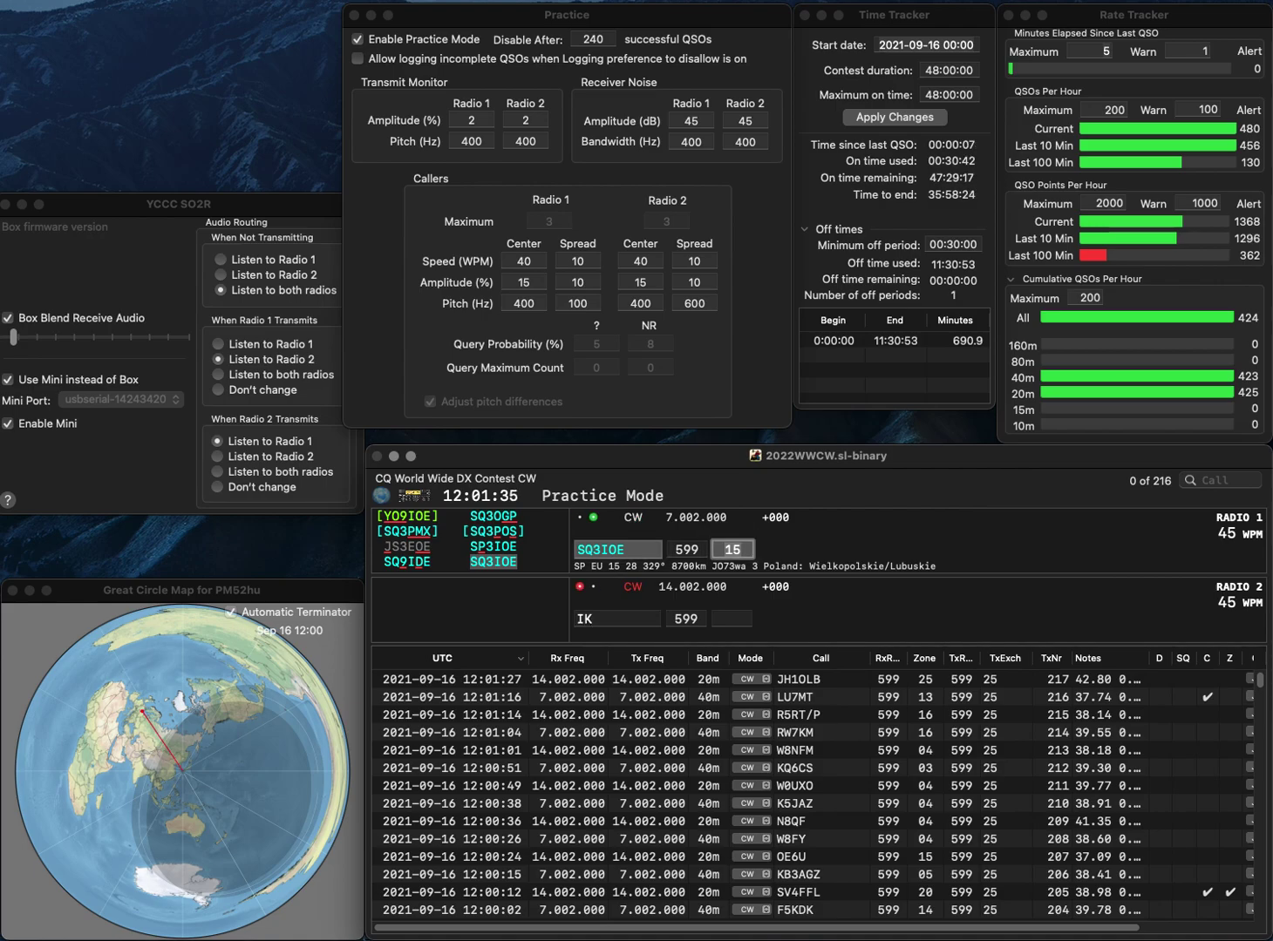
key(Return)
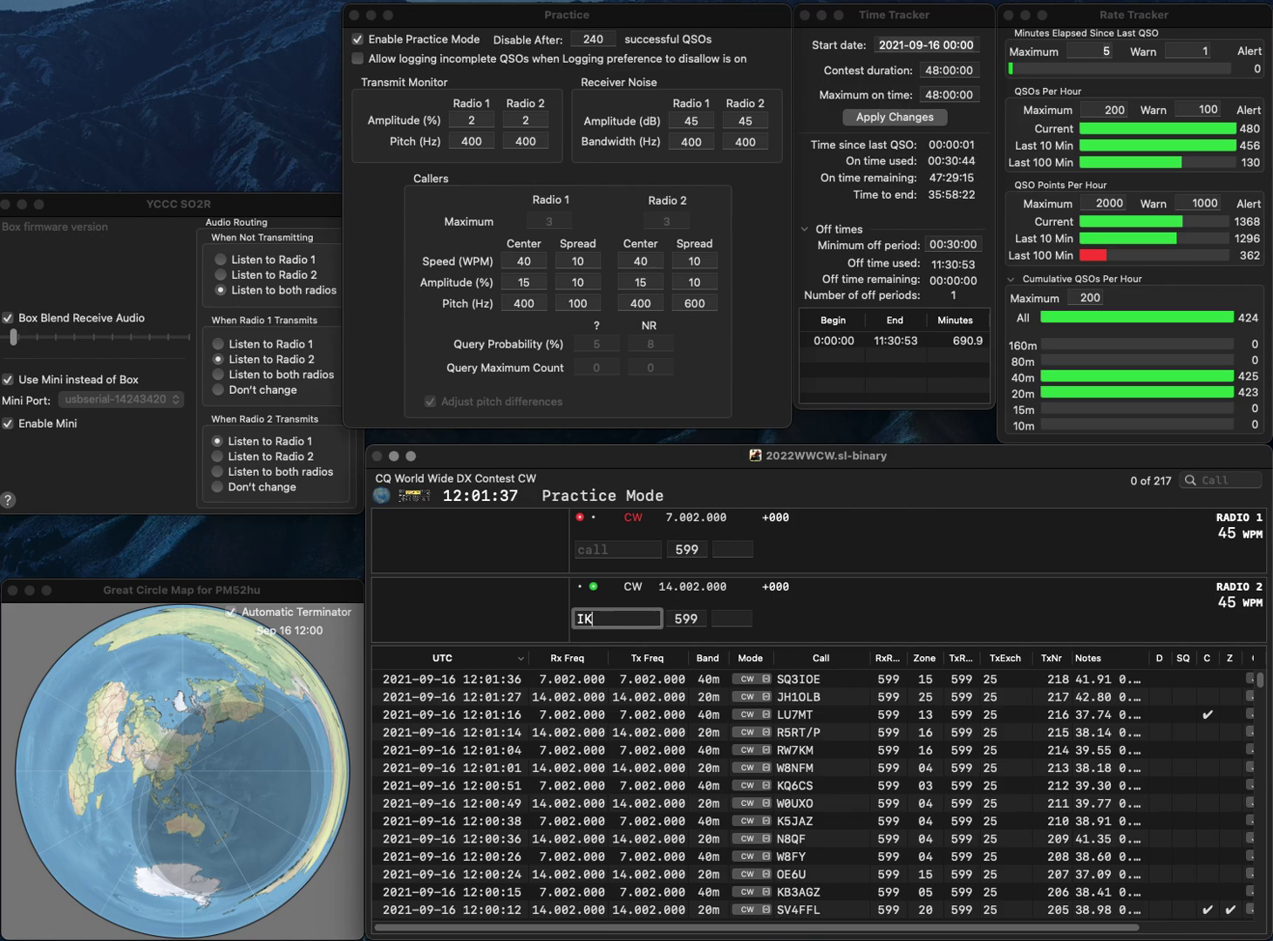
text(5OWC)
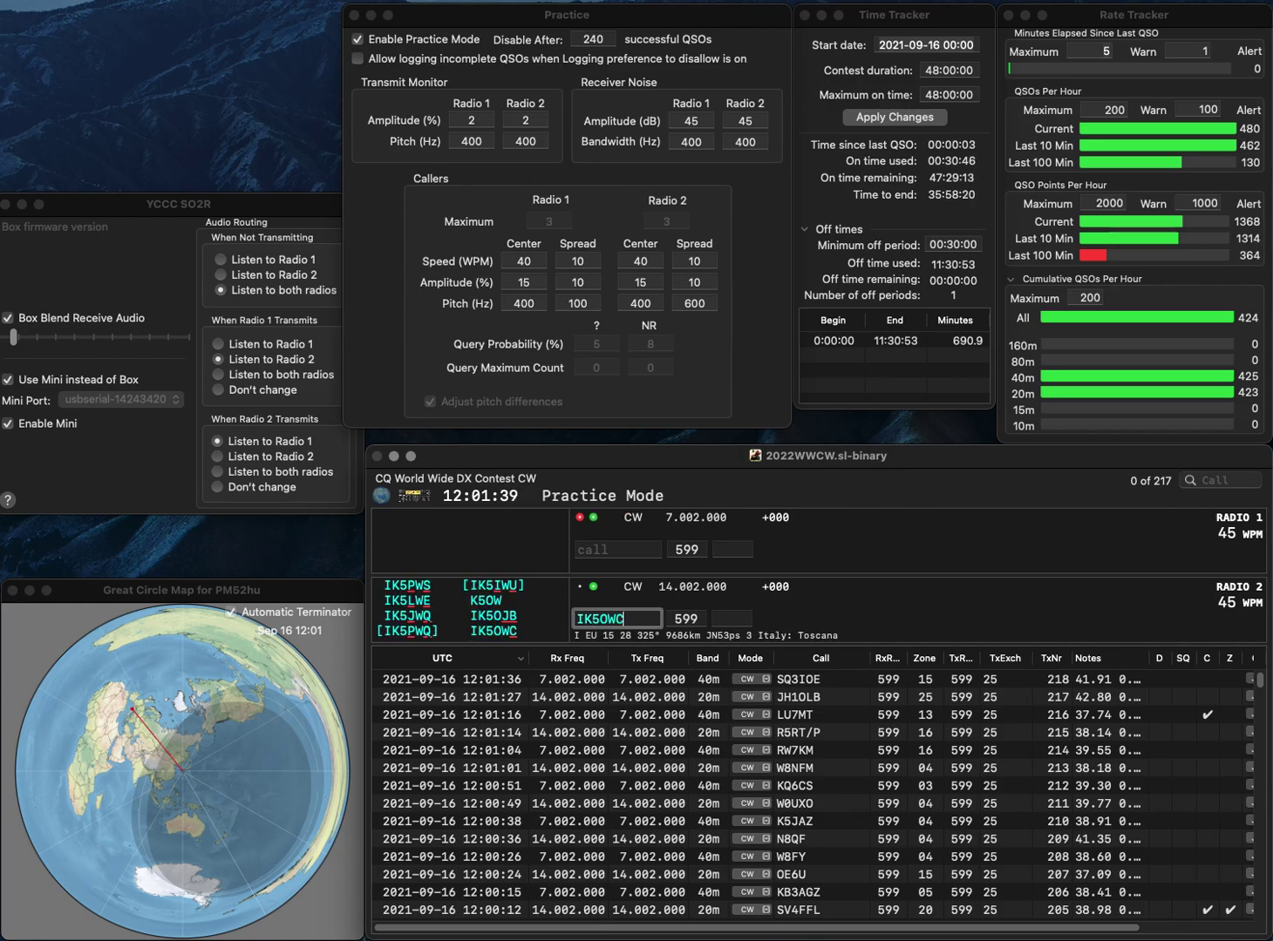
key(Return)
Answer caller YT4TT on Radio 1, logging the IK5OWC contact on Radio 2 and the YT4TT contact, both with zone 15.
text(YT5TT)
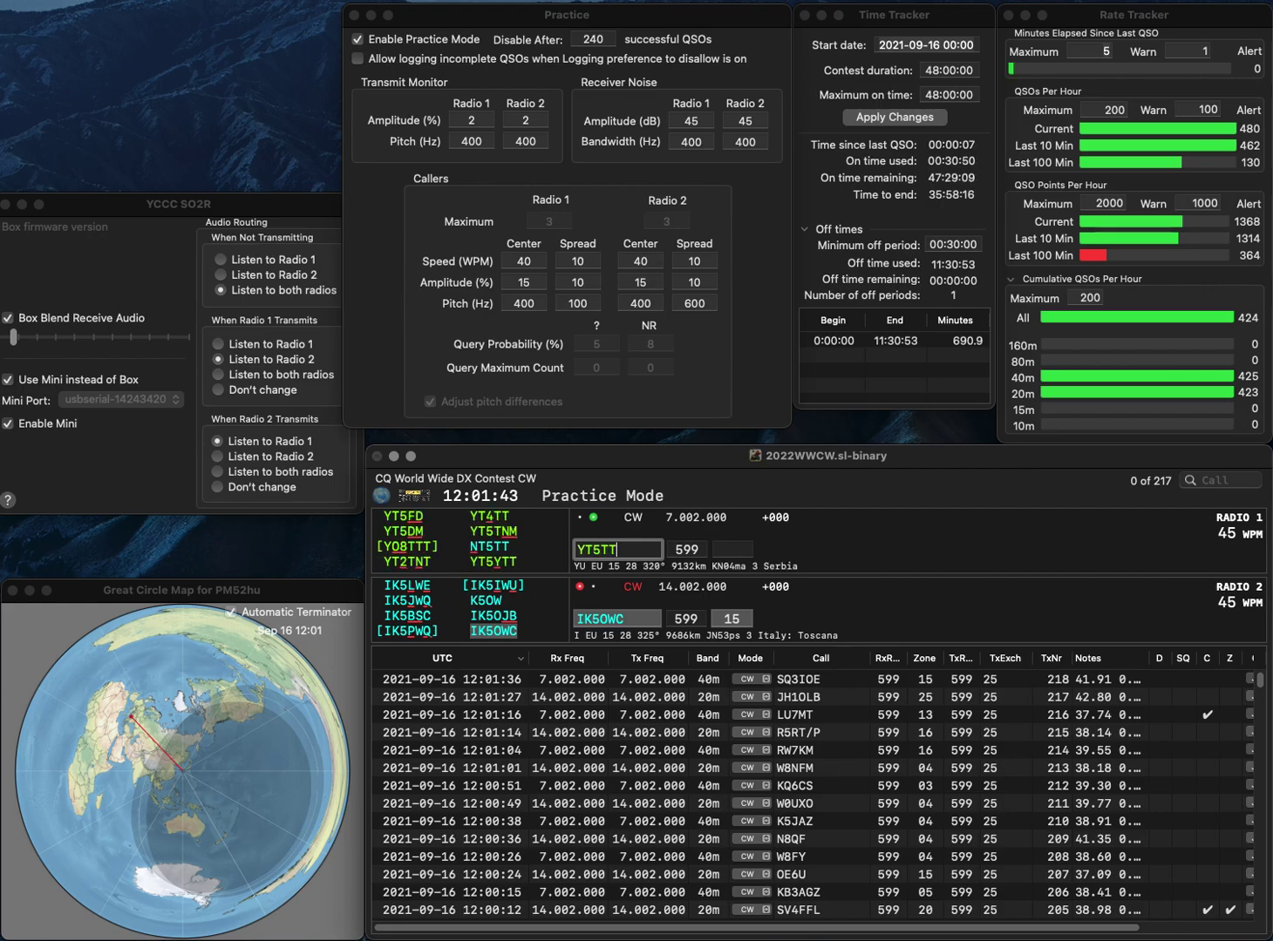
key(BackSpace)
text(4)
key(Return)
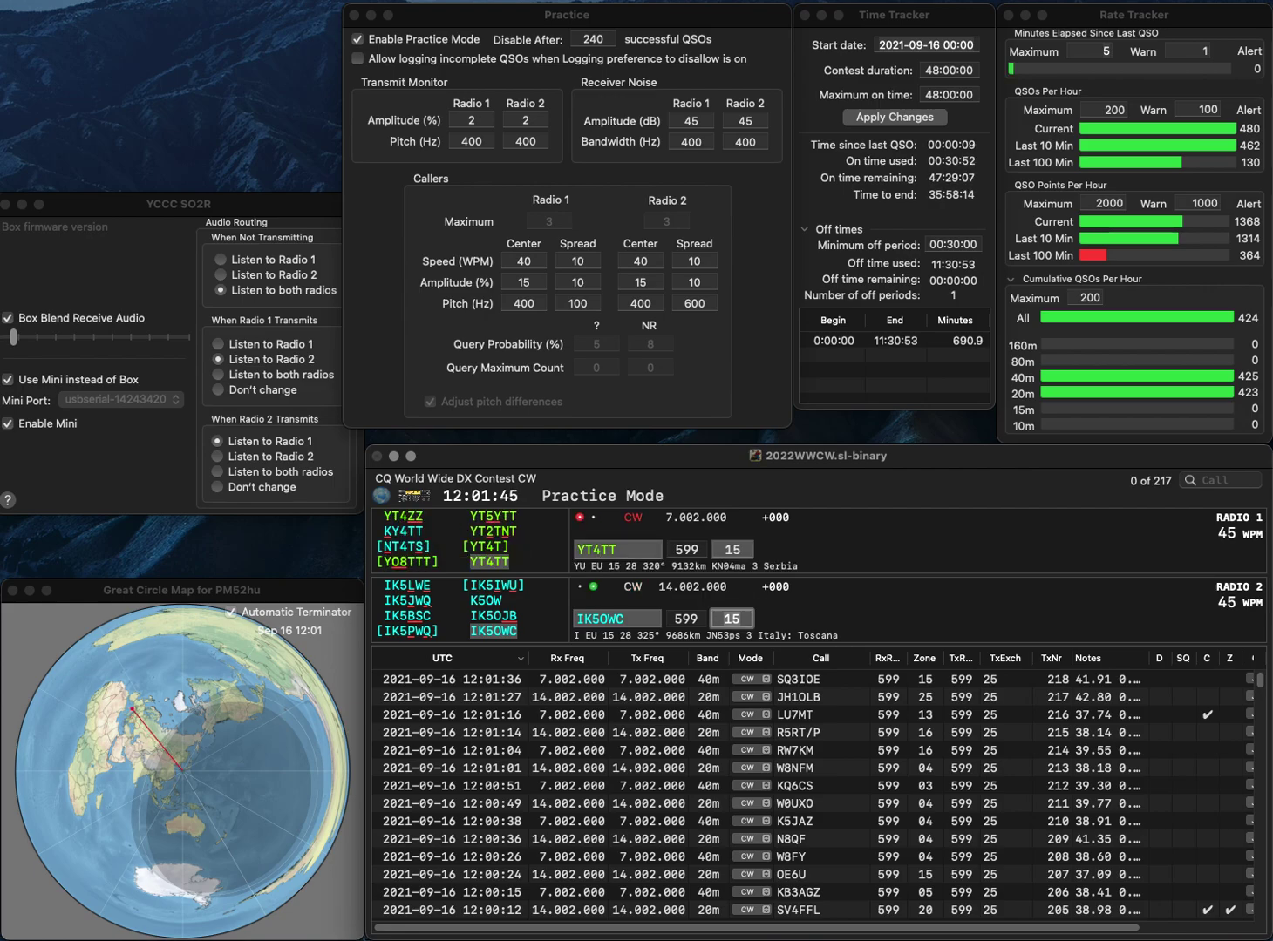
key(Return)
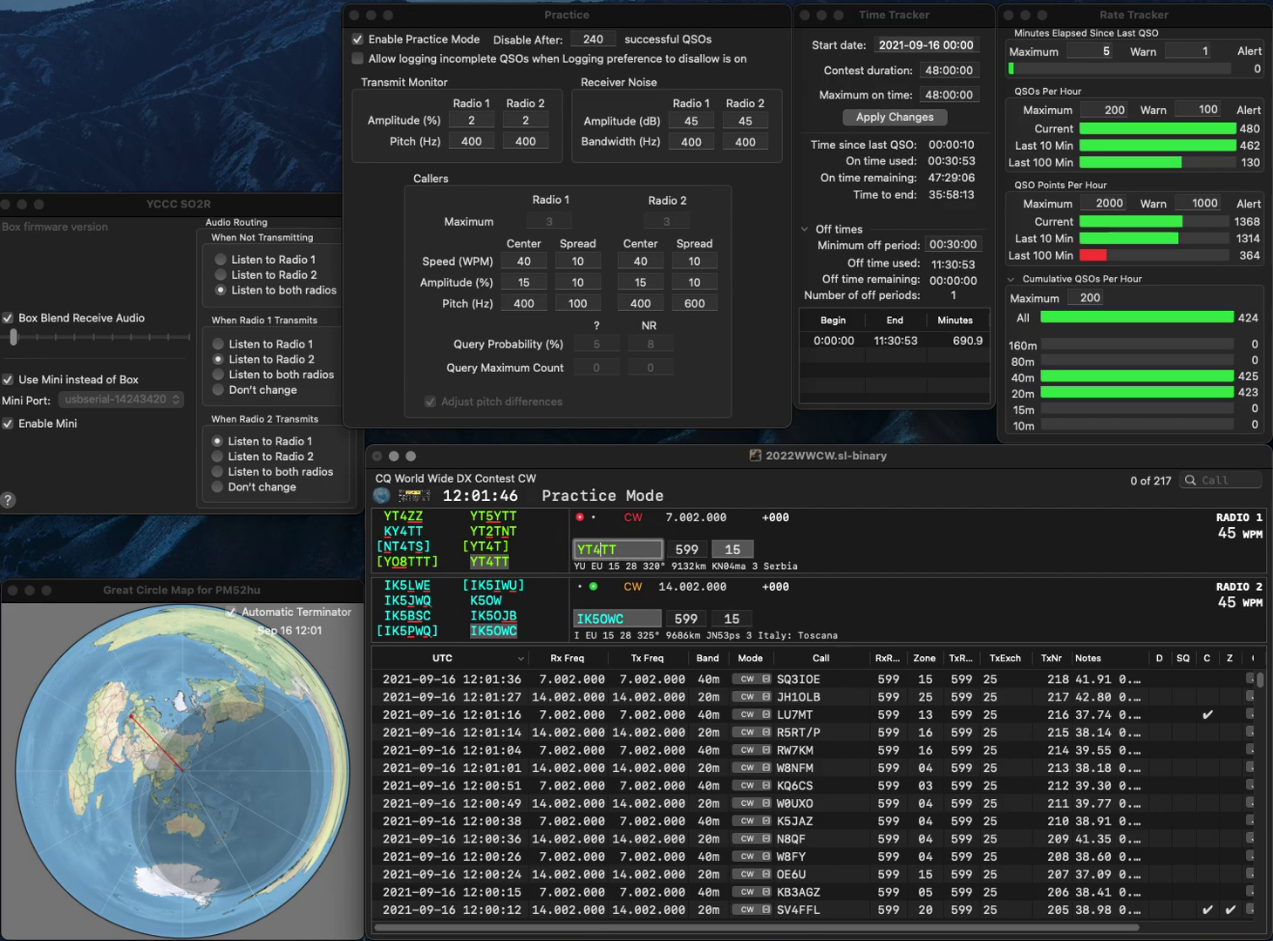
key(Tab)
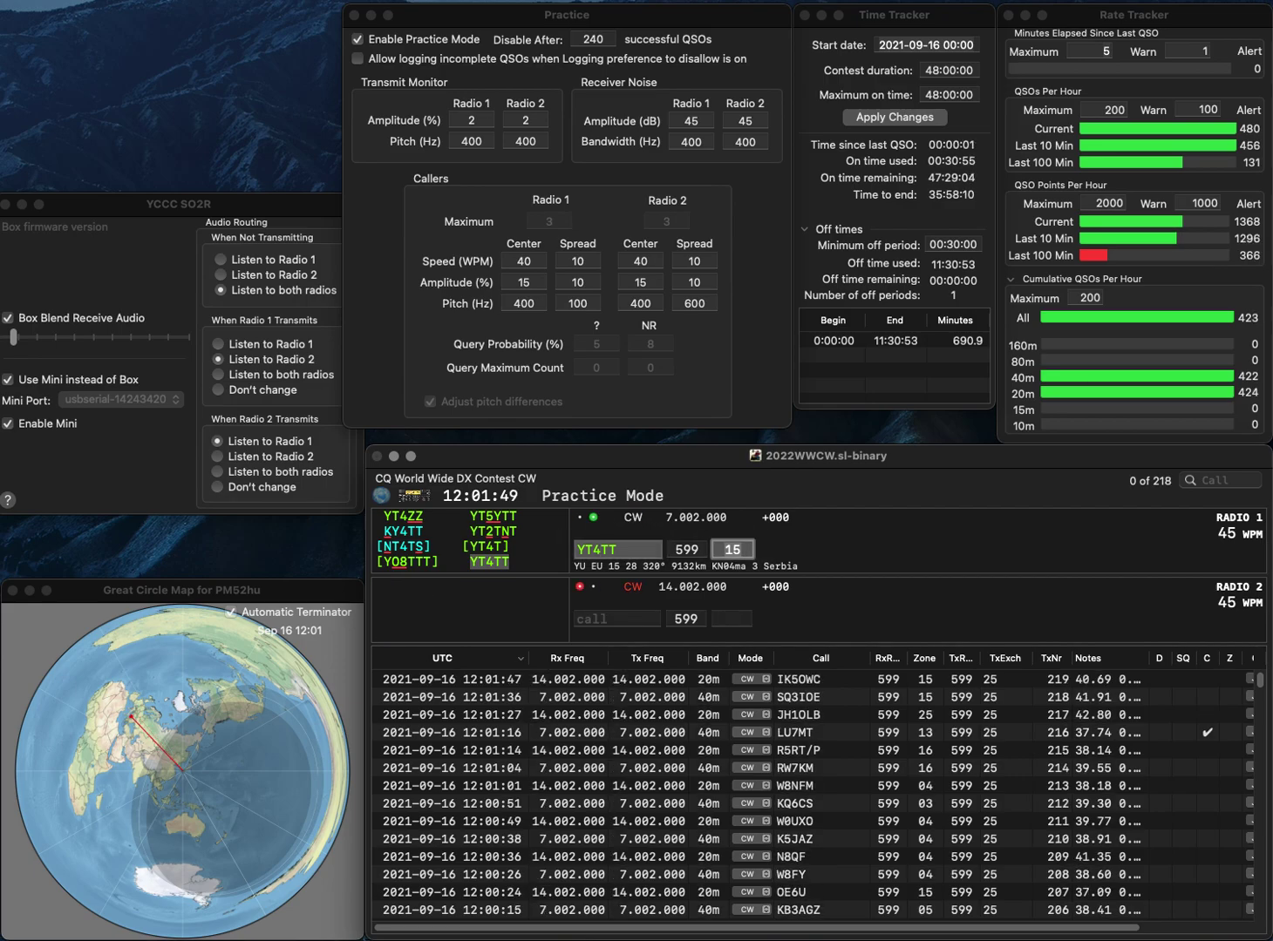
key(Return)
Work and log caller AC7NK on Radio 2 with zone 03 and caller UR6QV on Radio 1 with zone 16.
text(AC7NK)
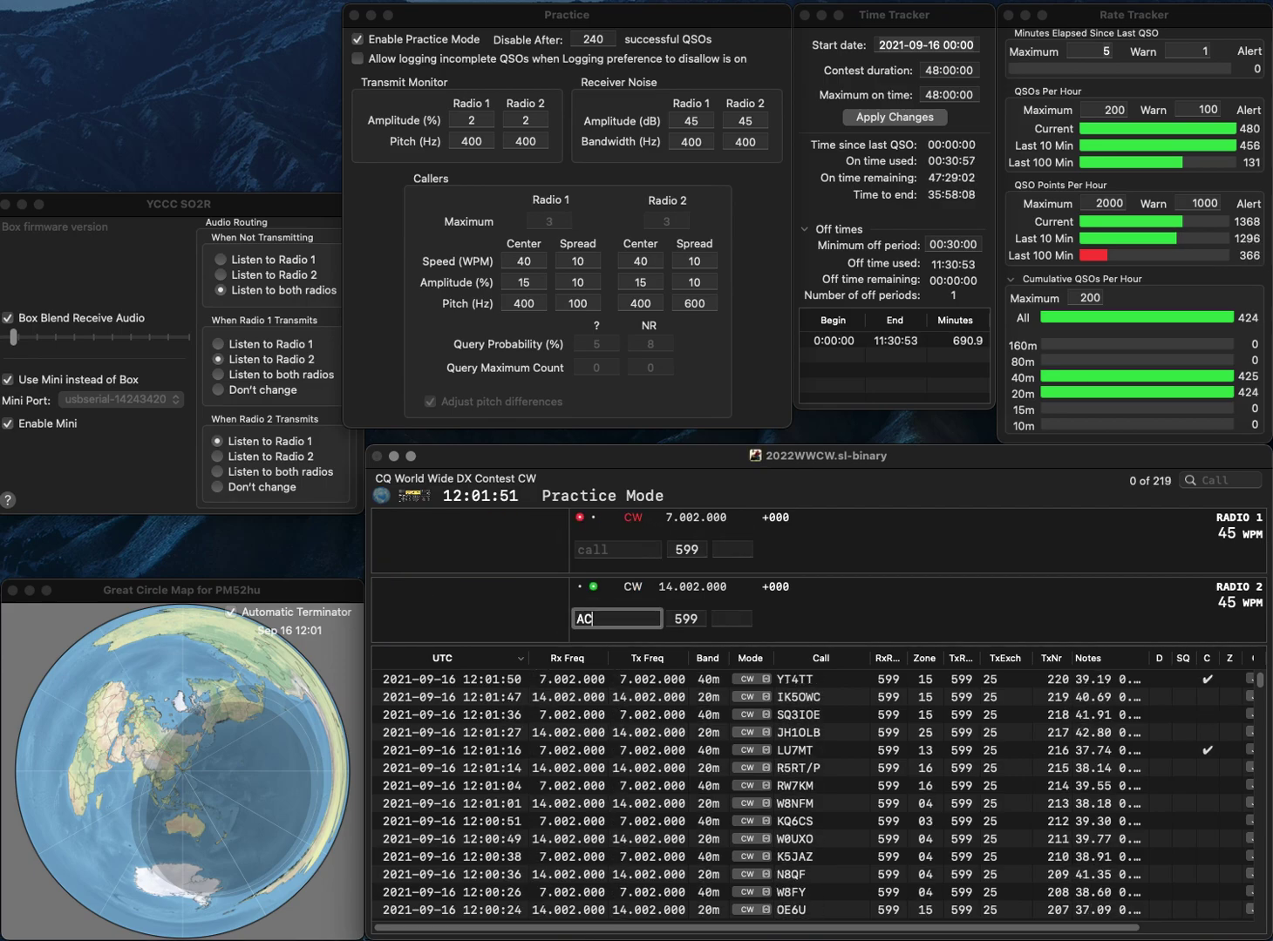
key(Return)
text(UR6QV)
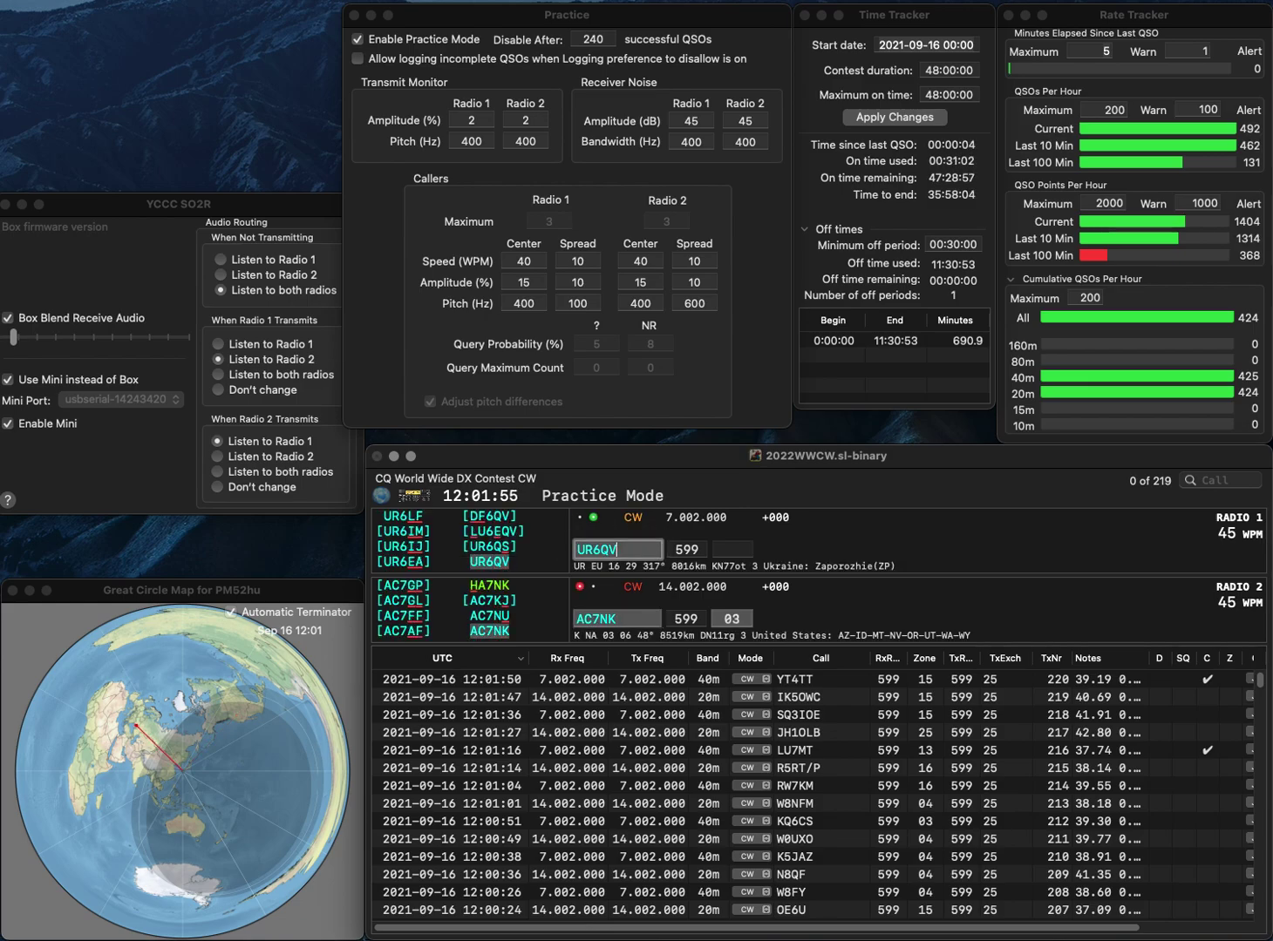
key(Return)
key(space)
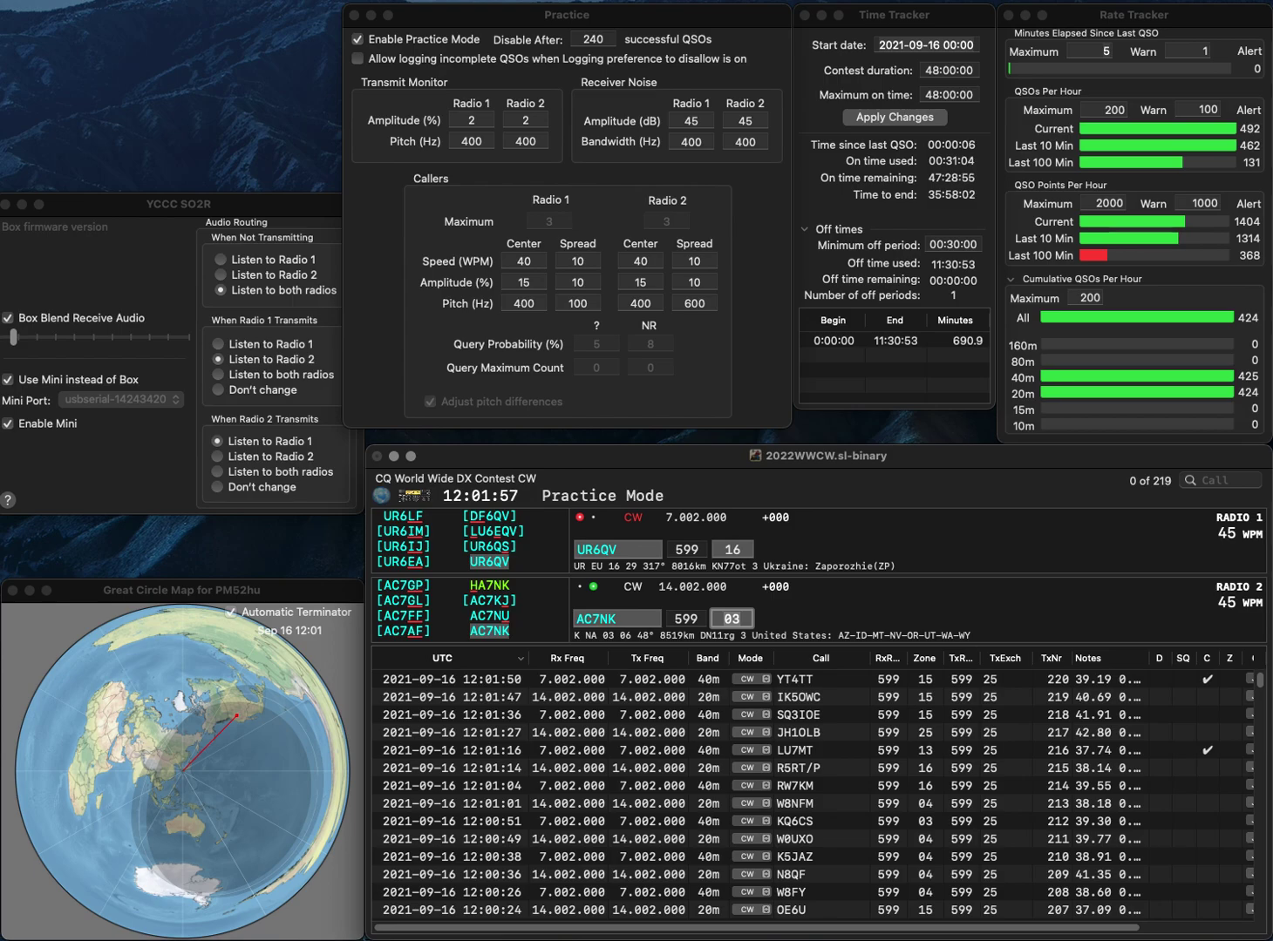
key(Return)
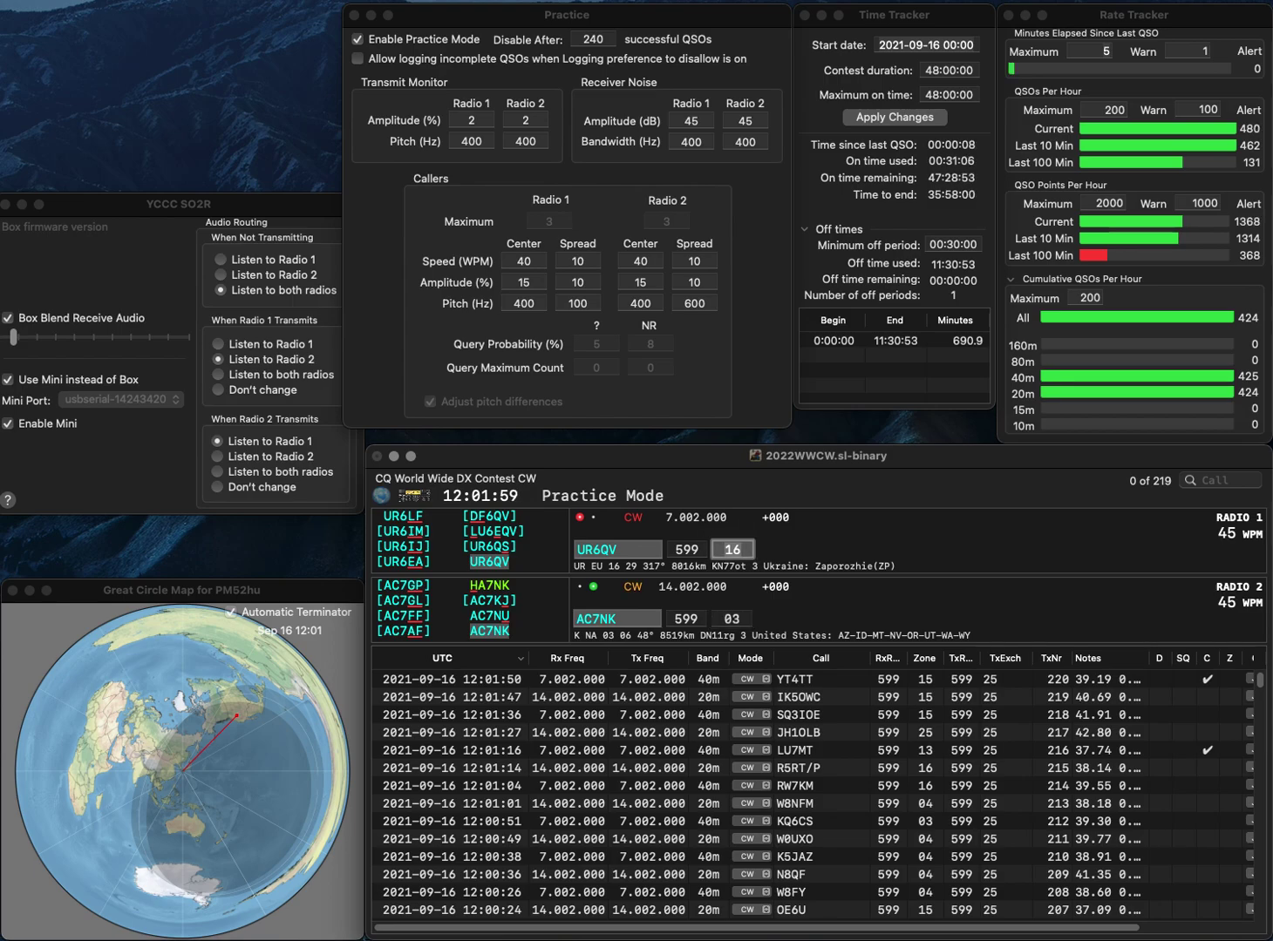
key(Return)
text(YC1BN)
key(BackSpace)
text(Q)
key(BackSpace)
text(IQ)
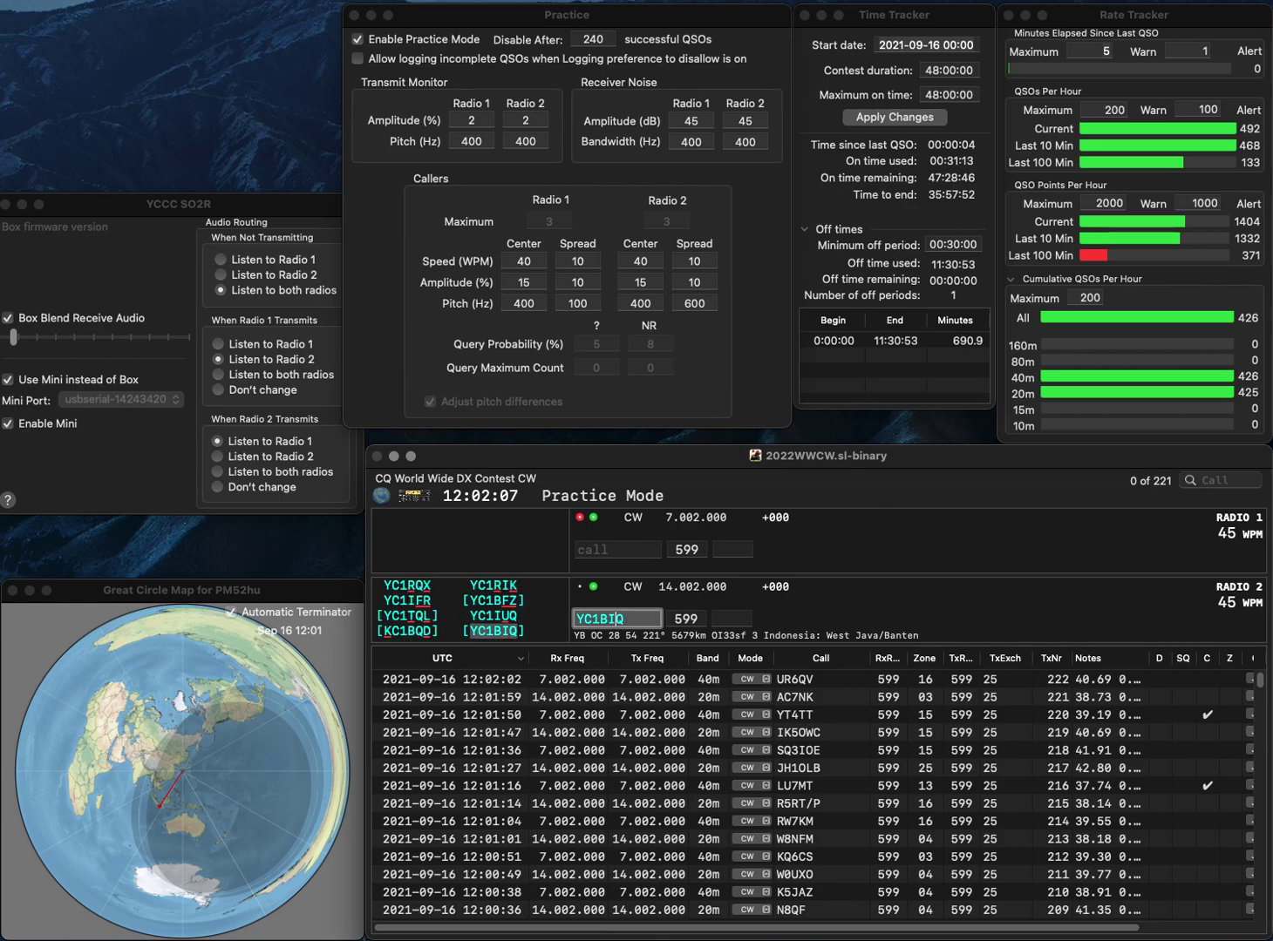
key(Return)
text(SP8MRD)
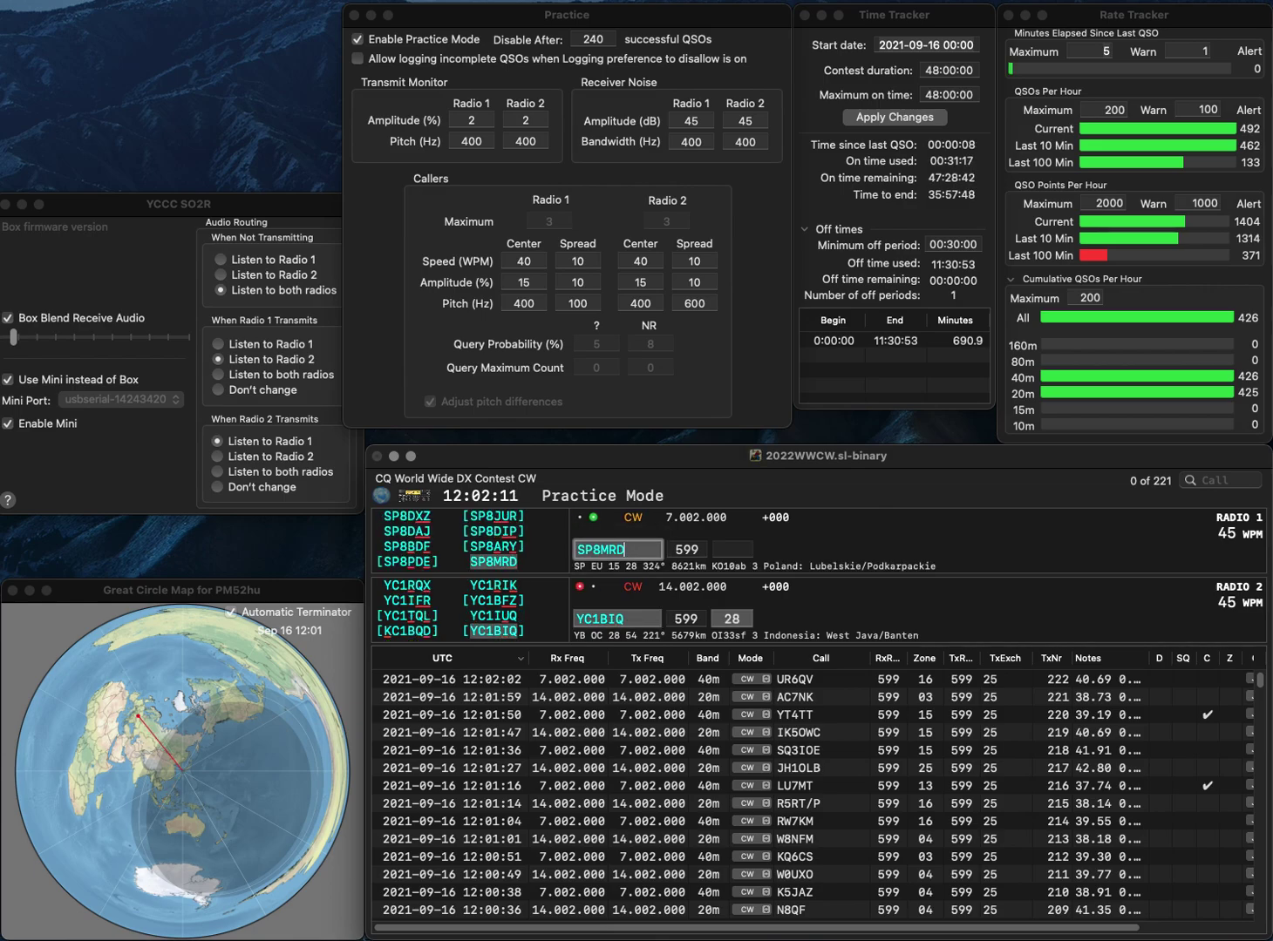
key(Return)
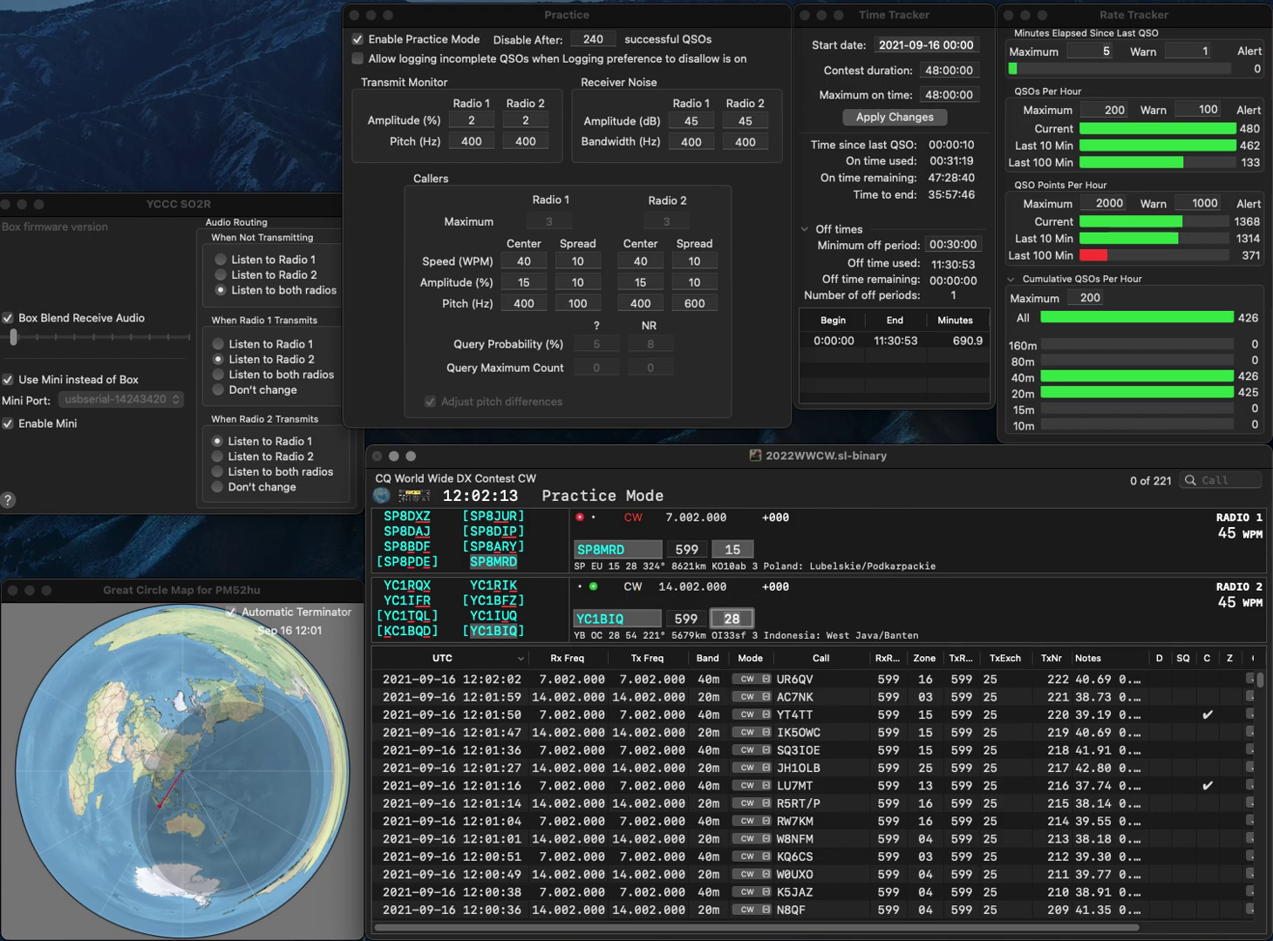
key(Return)
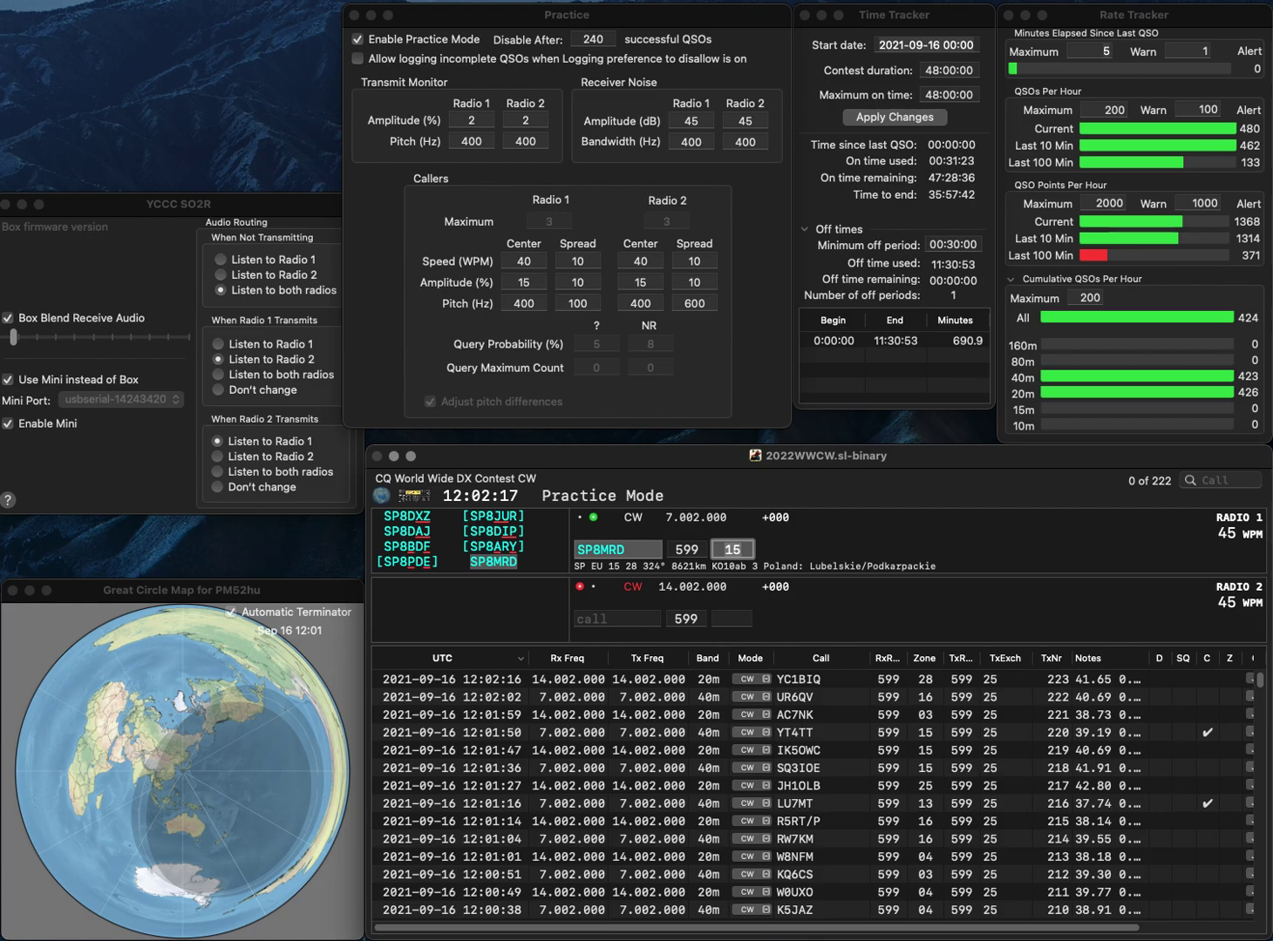
key(Return)
text(KD4LH)
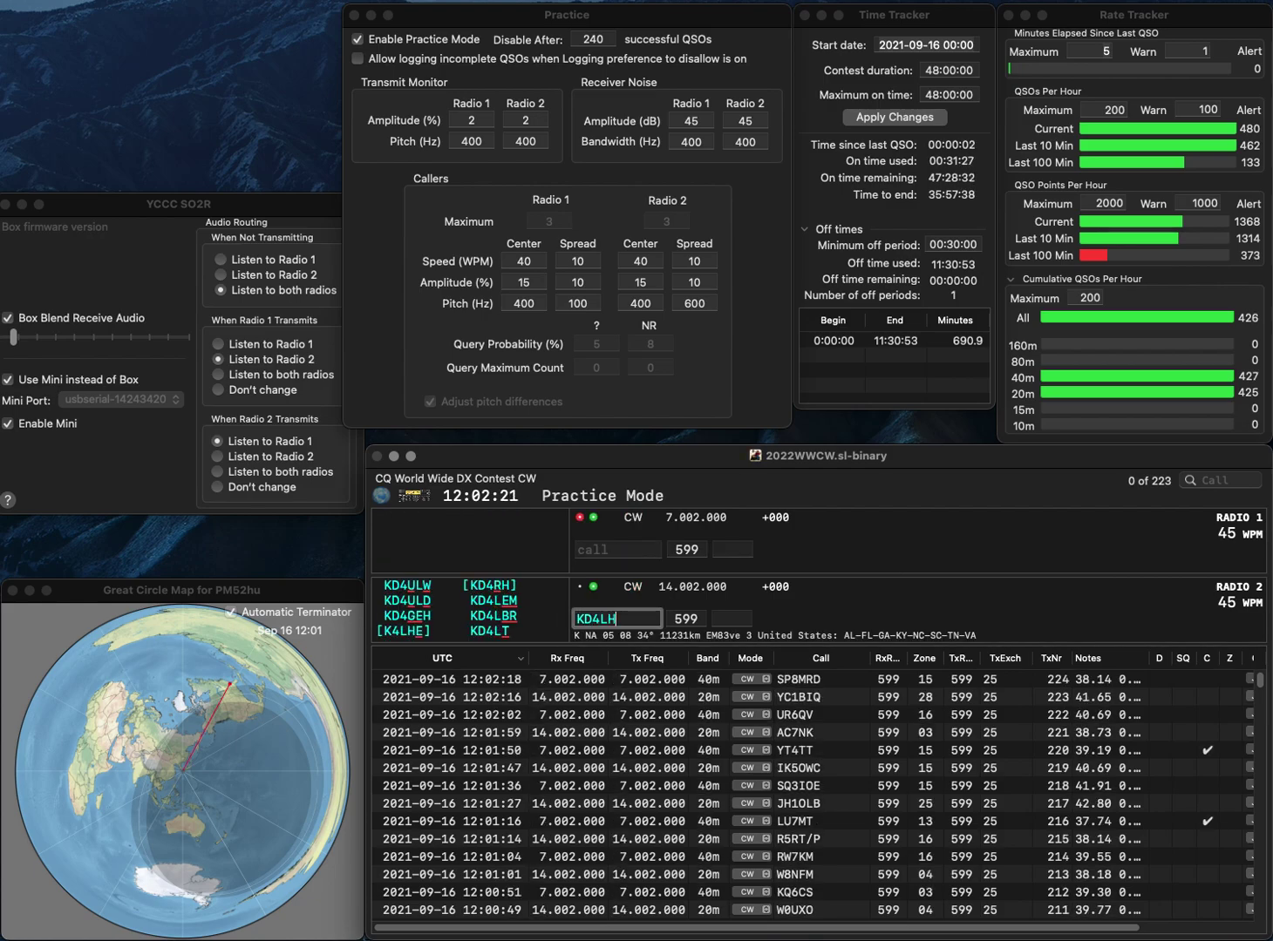
key(space)
key(space)
key(BackSpace)
key(BackSpace)
text(RH)
key(Return)
text(KY)
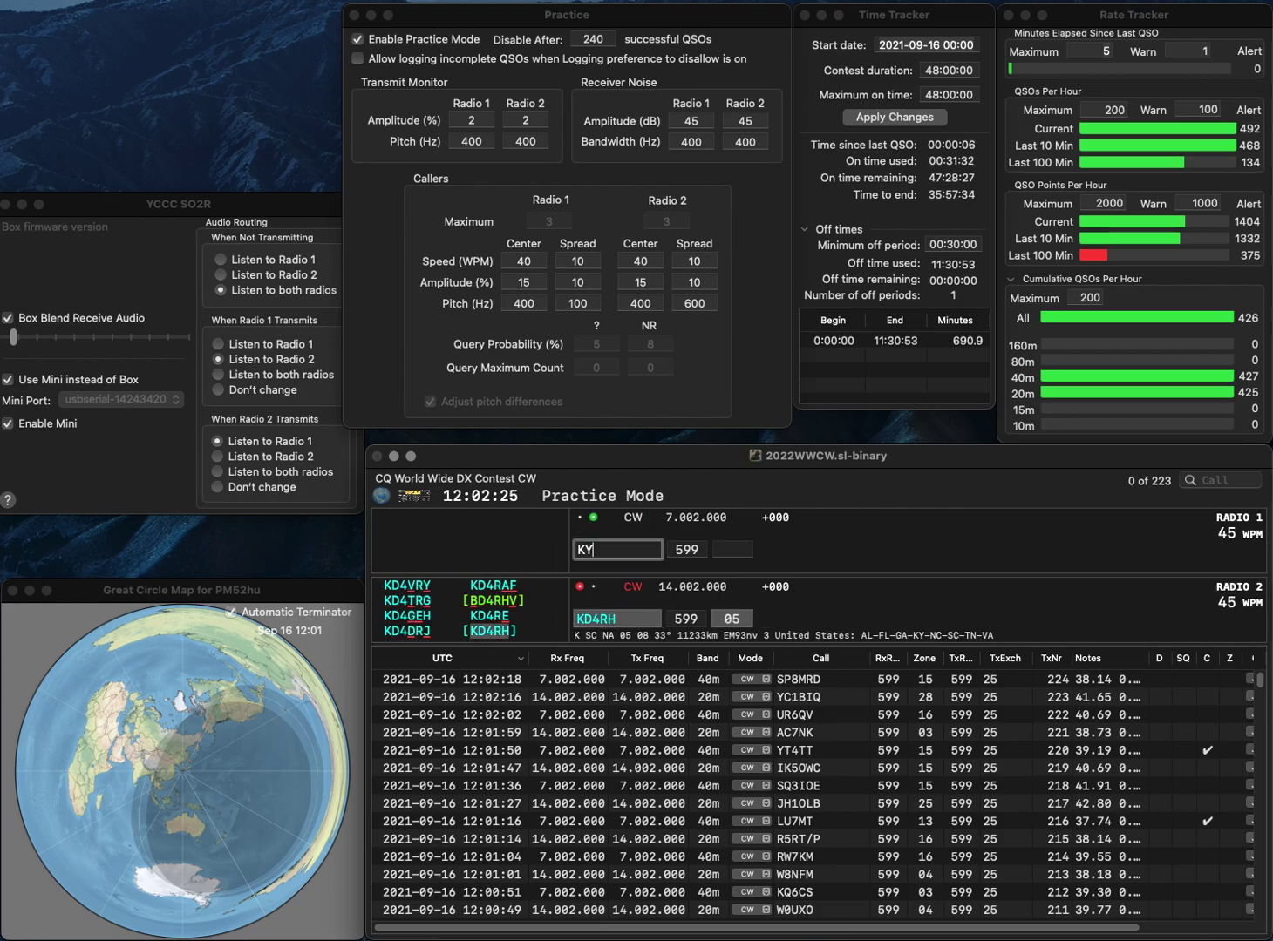
text(4NA)
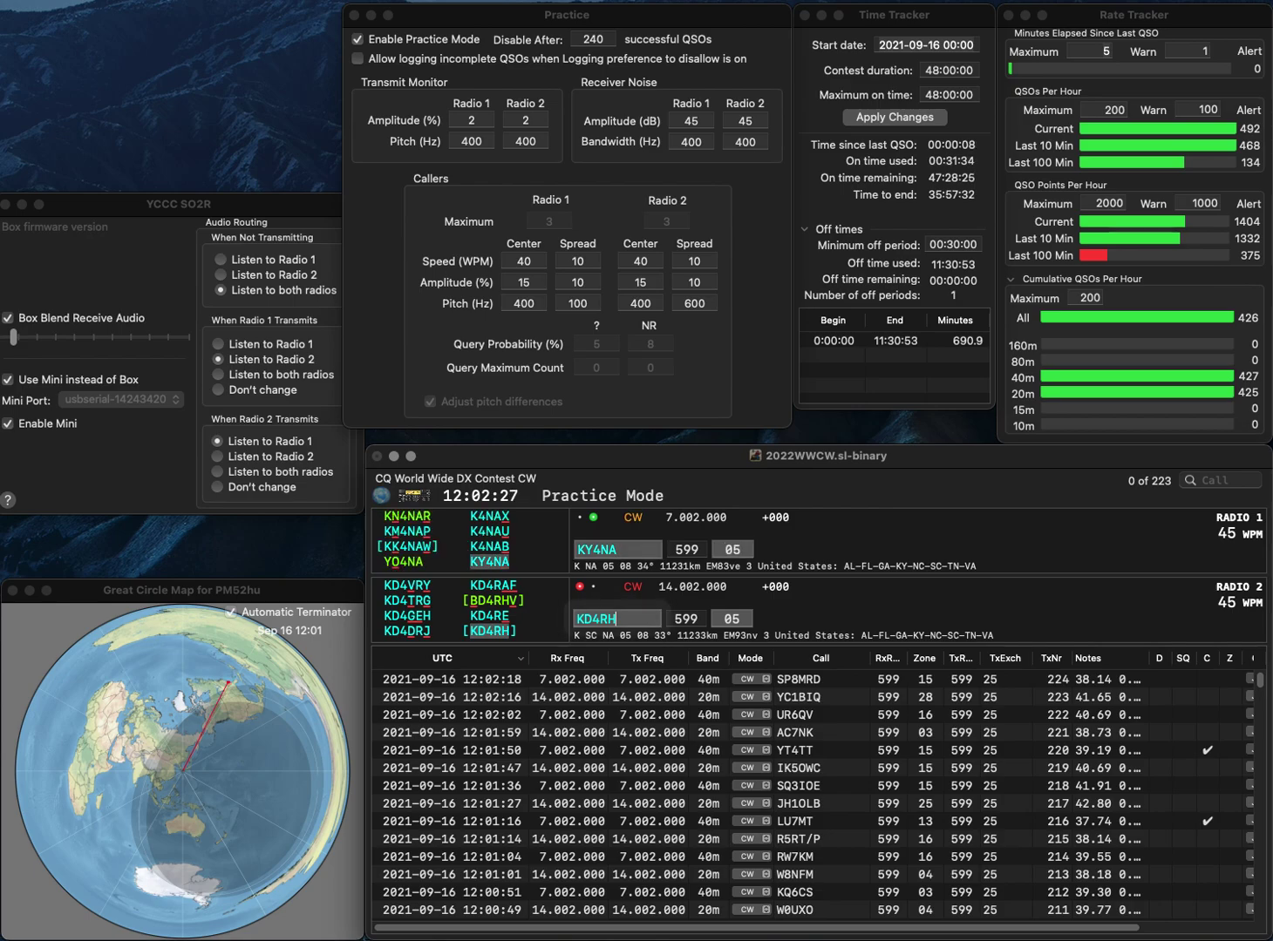
key(space)
key(Return)
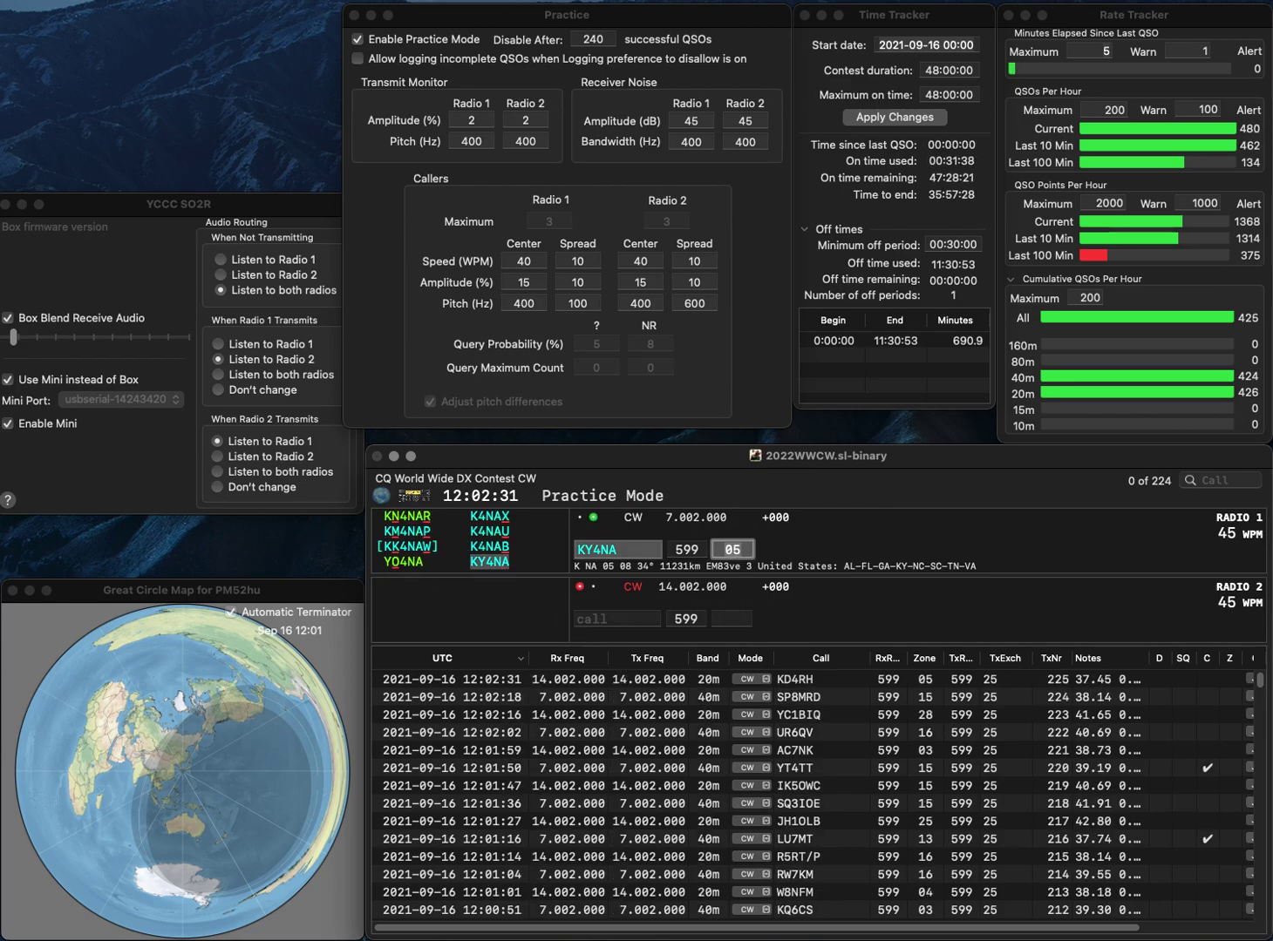
key(Return)
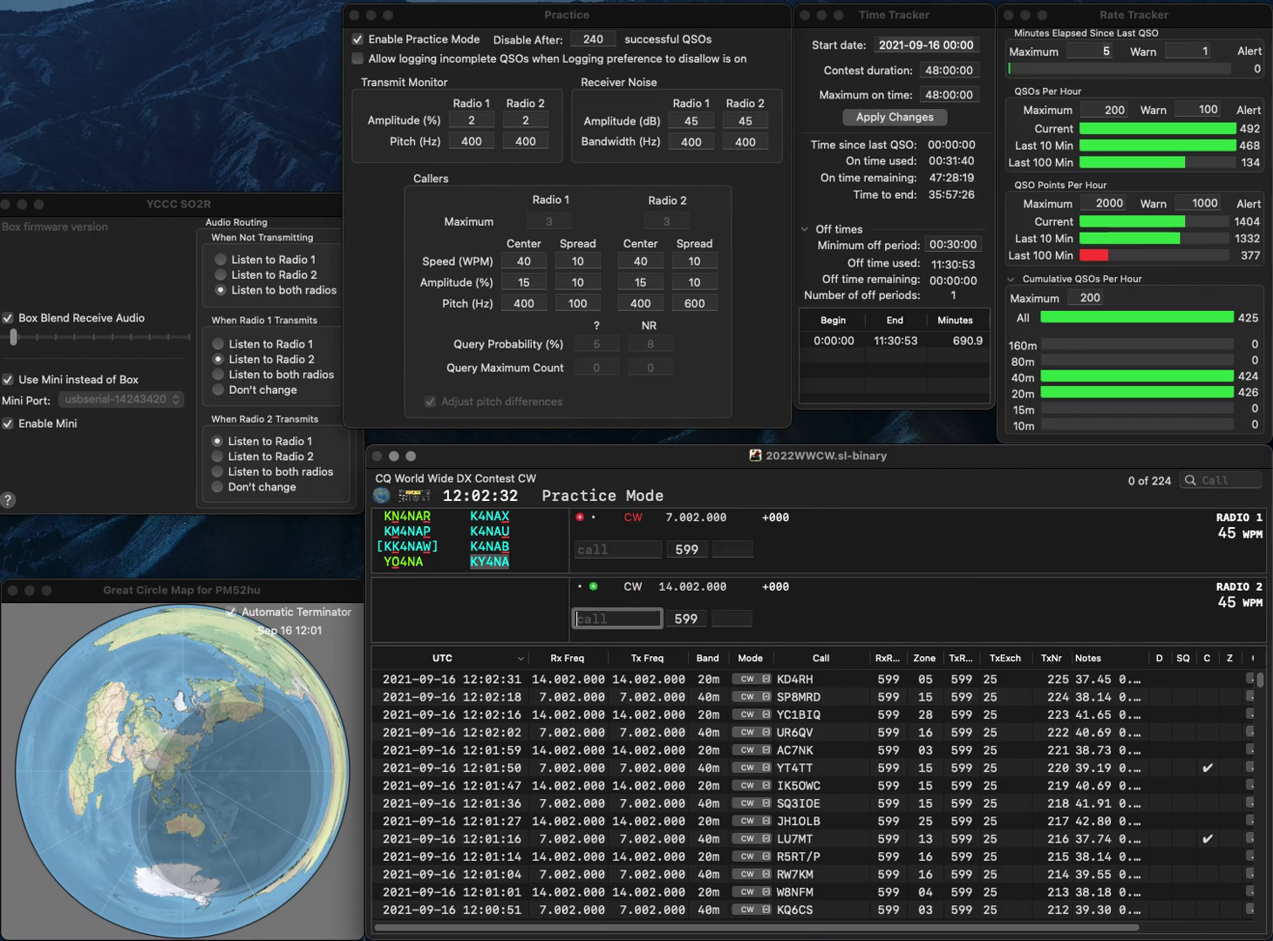
text(DL3ARK)
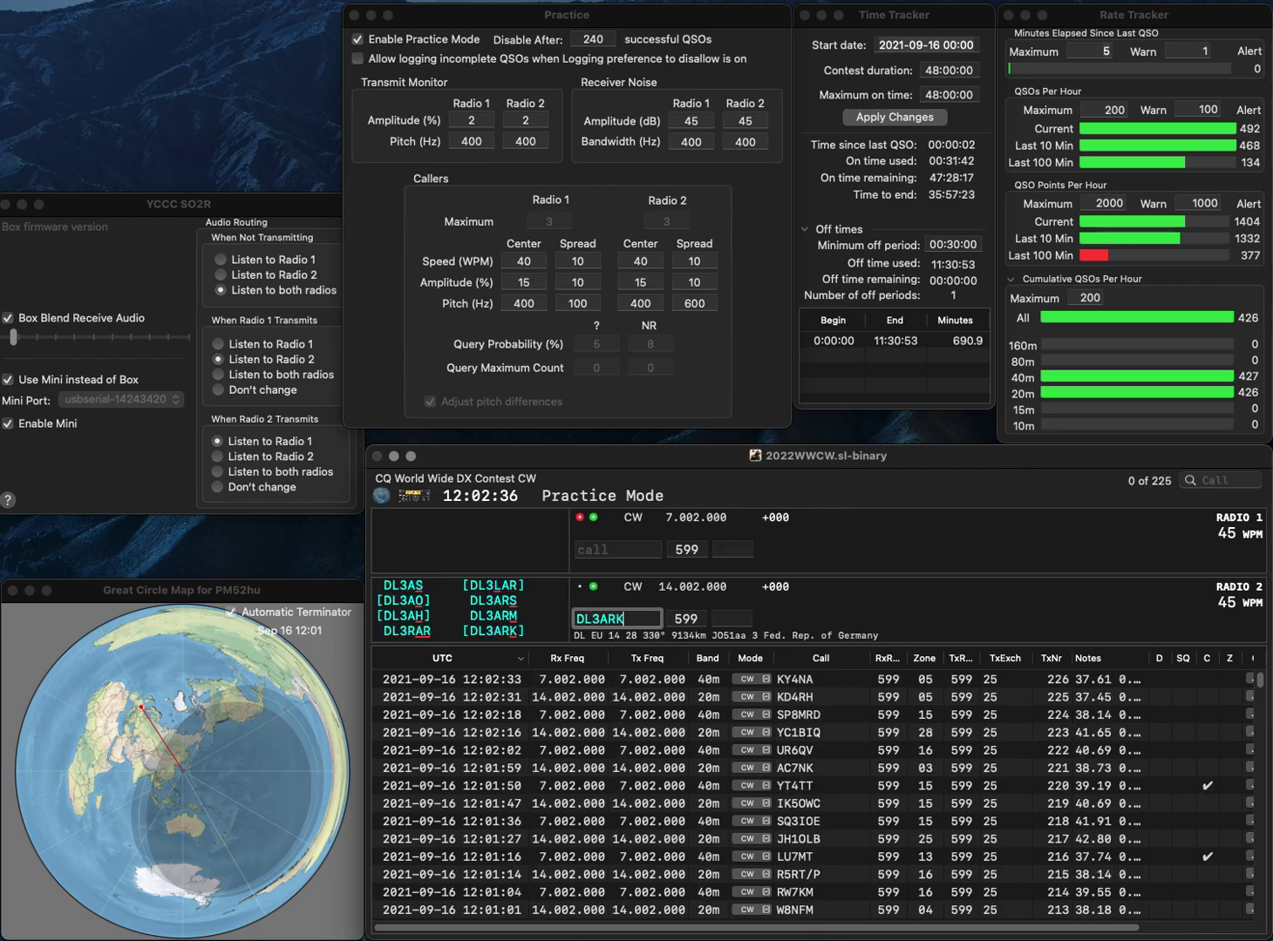
key(Return)
text(R3)
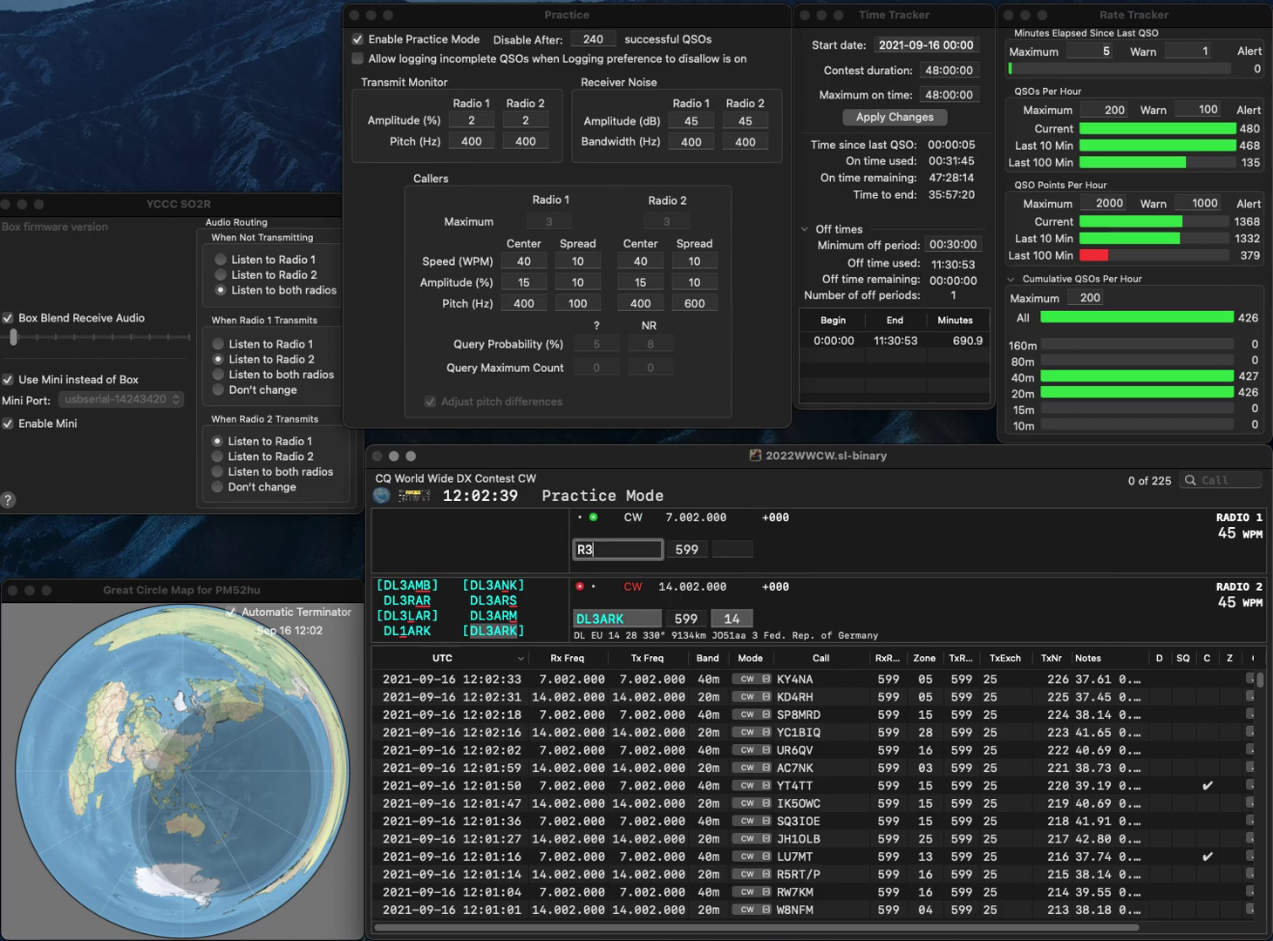
text(MWO)
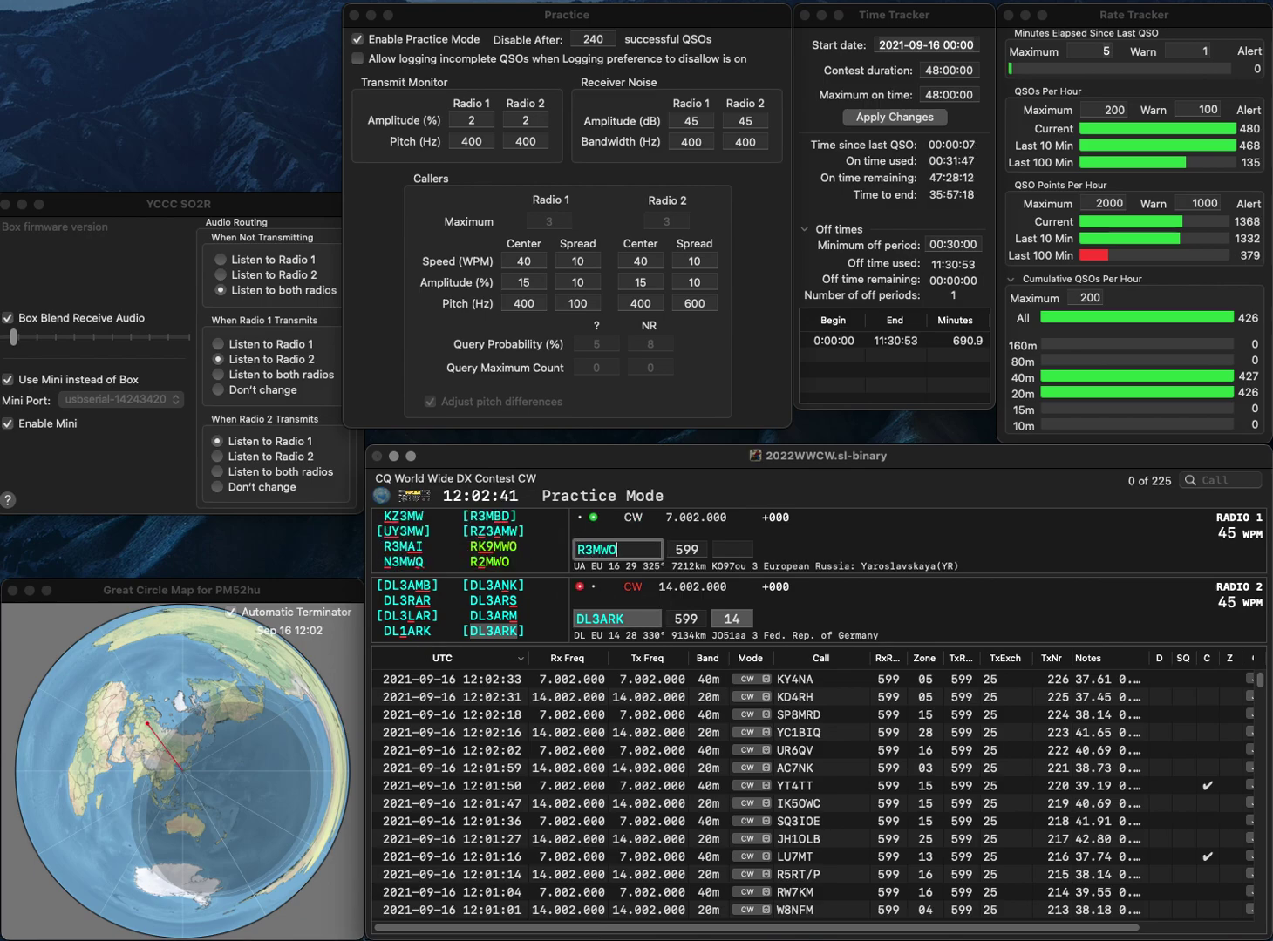
key(Left)
key(Left)
key(Left)
key(BackSpace)
text(2)
key(Return)
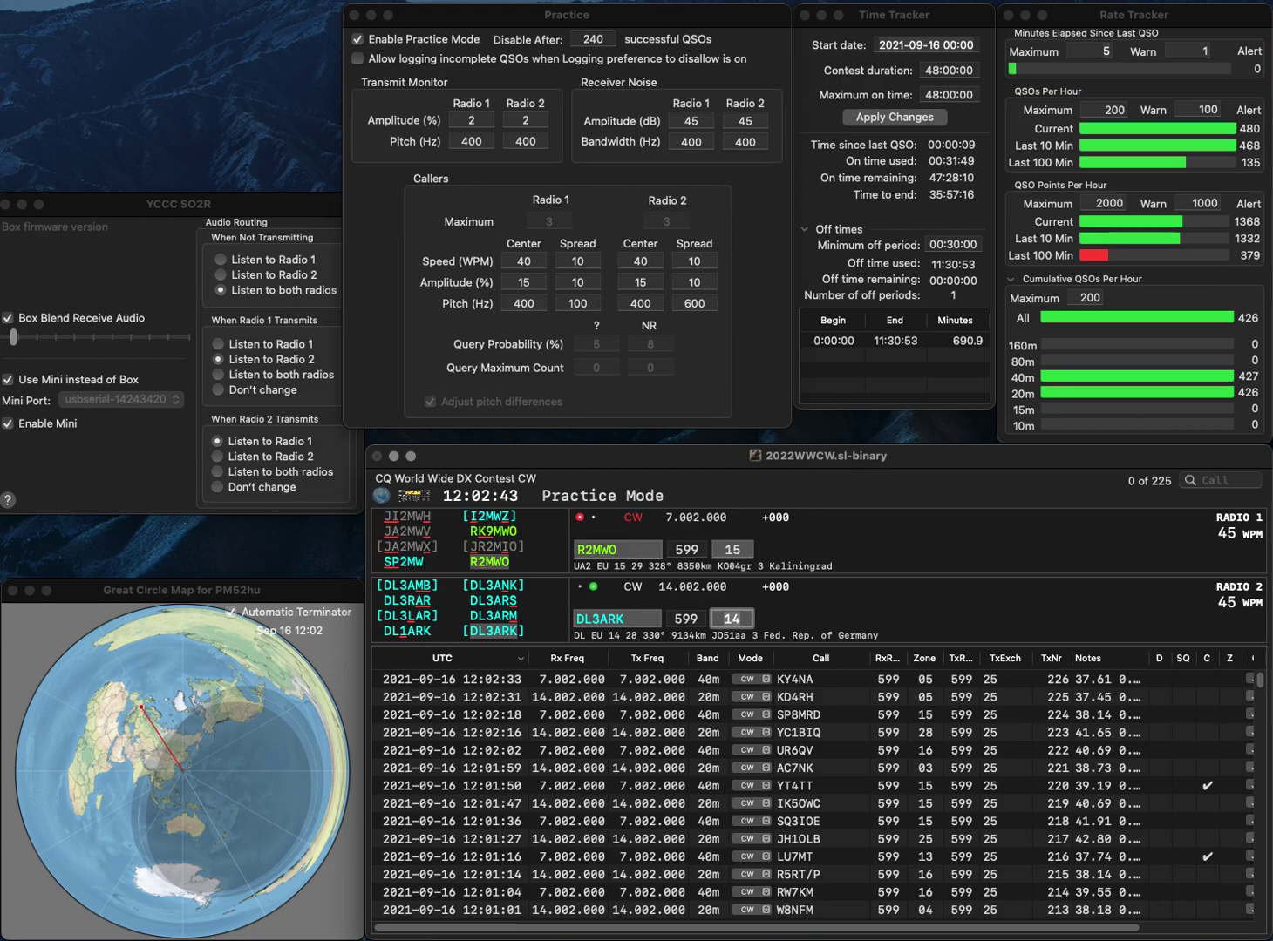
key(Return)
key(Tab)
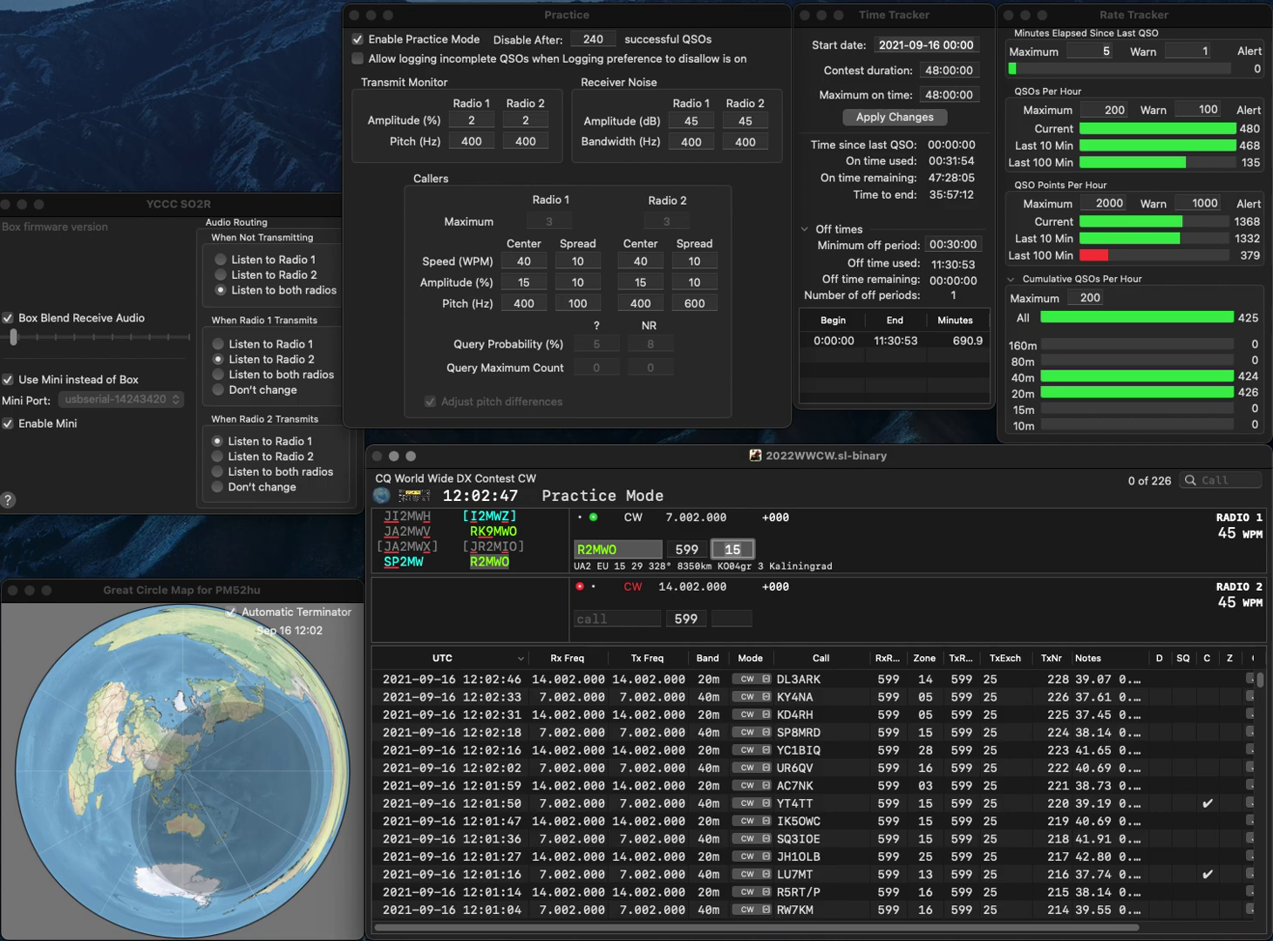
key(Return)
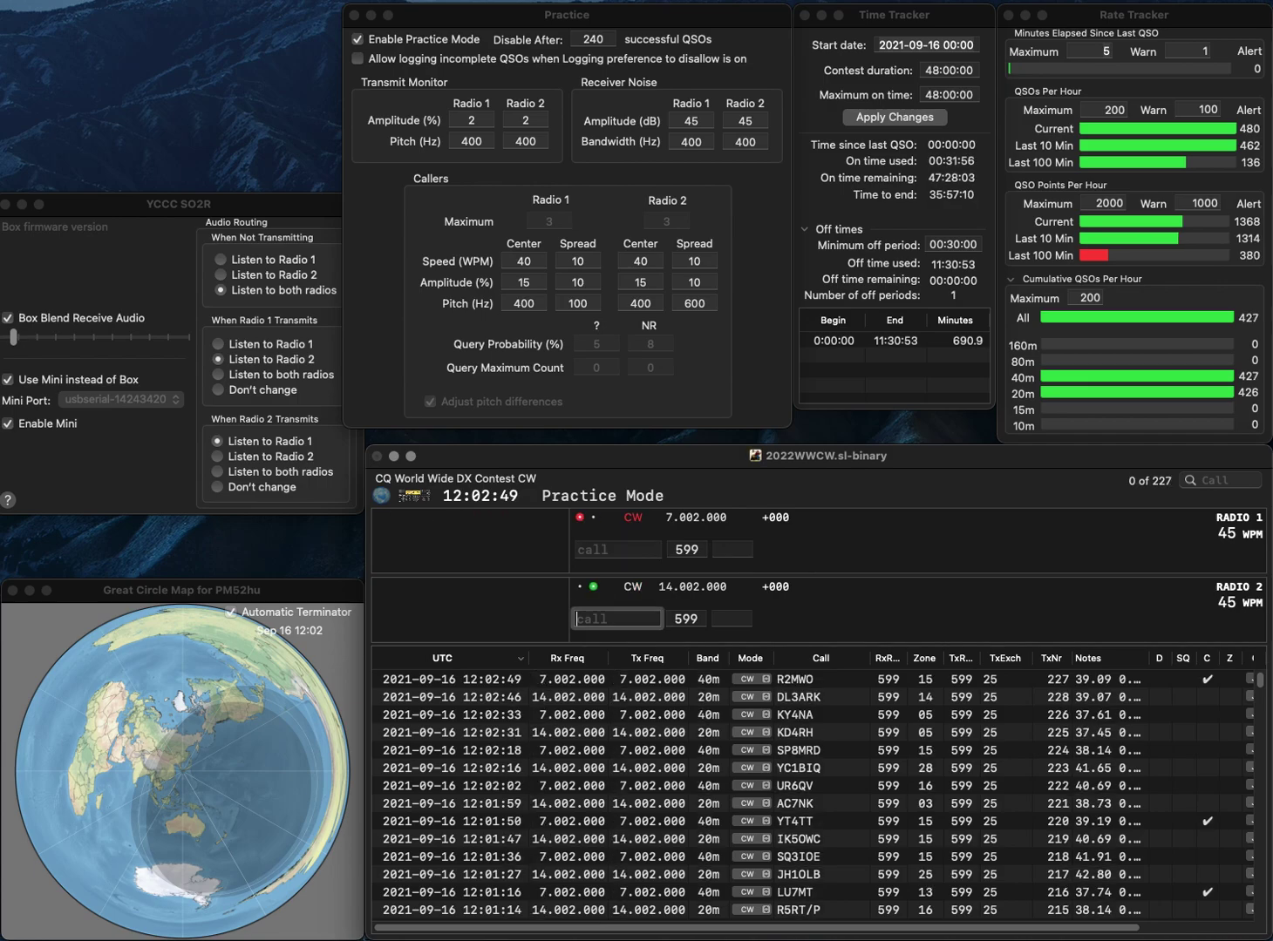
text(NP4AW)
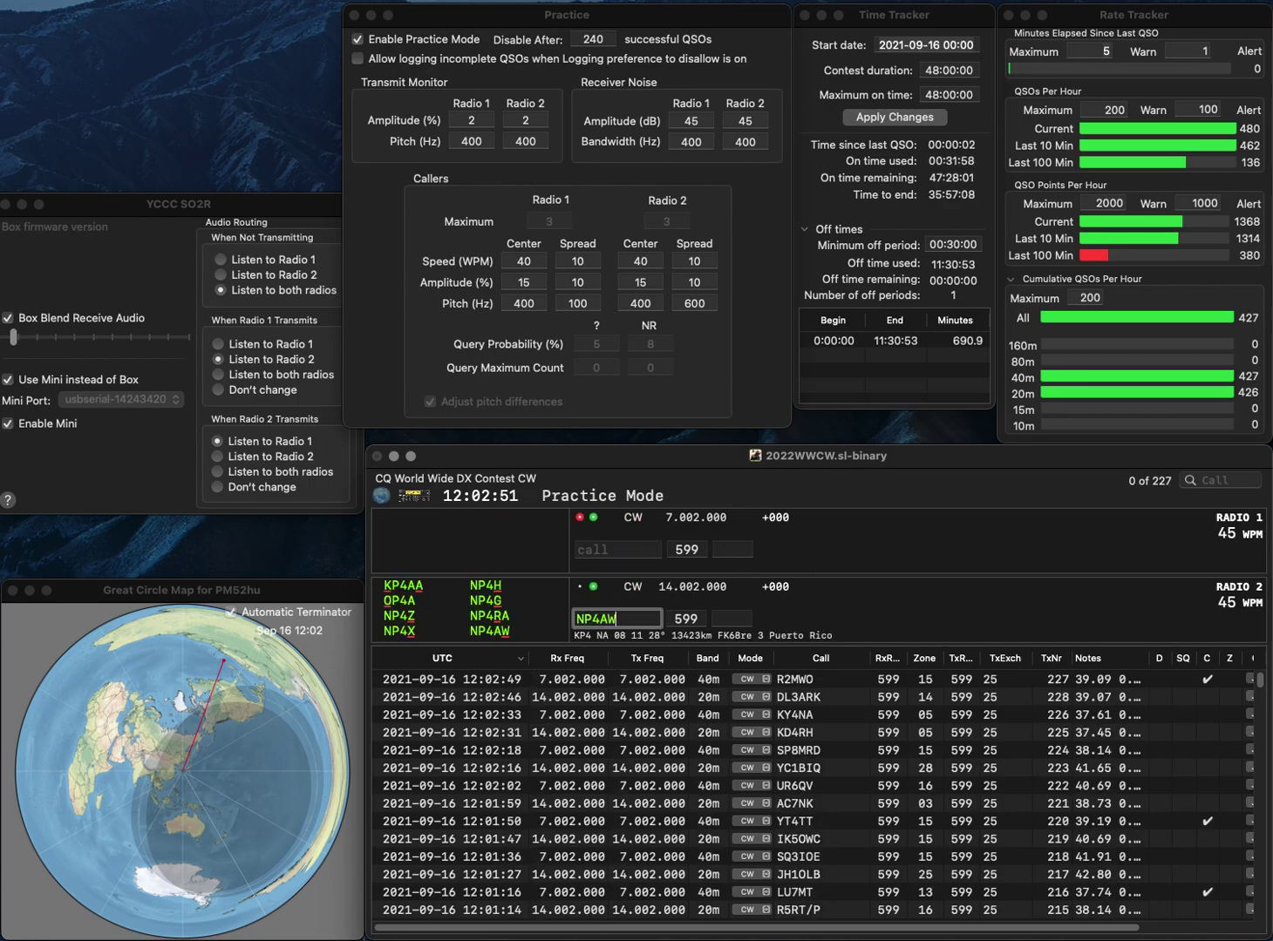
key(Return)
text(F5MYH)
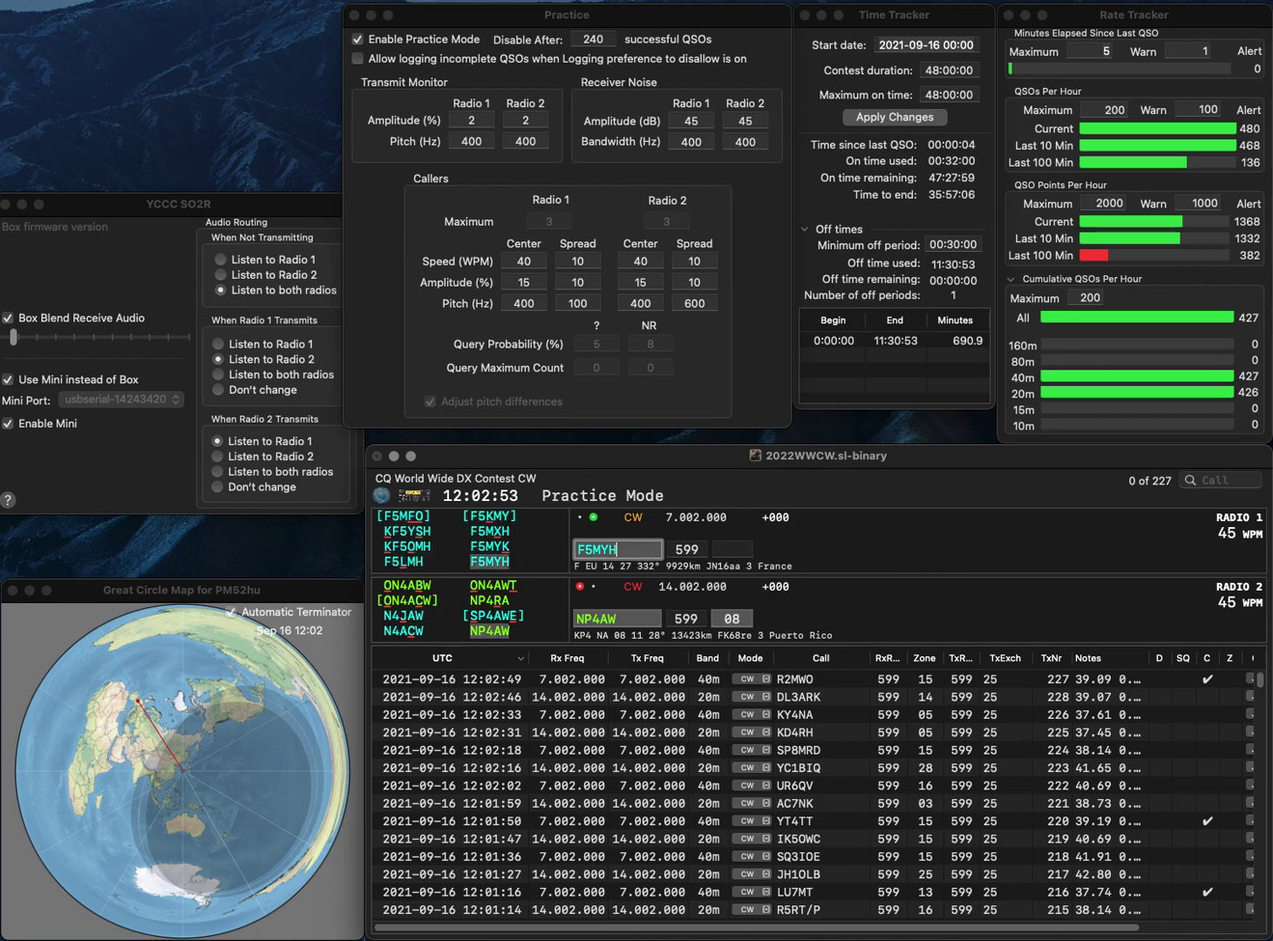
key(Return)
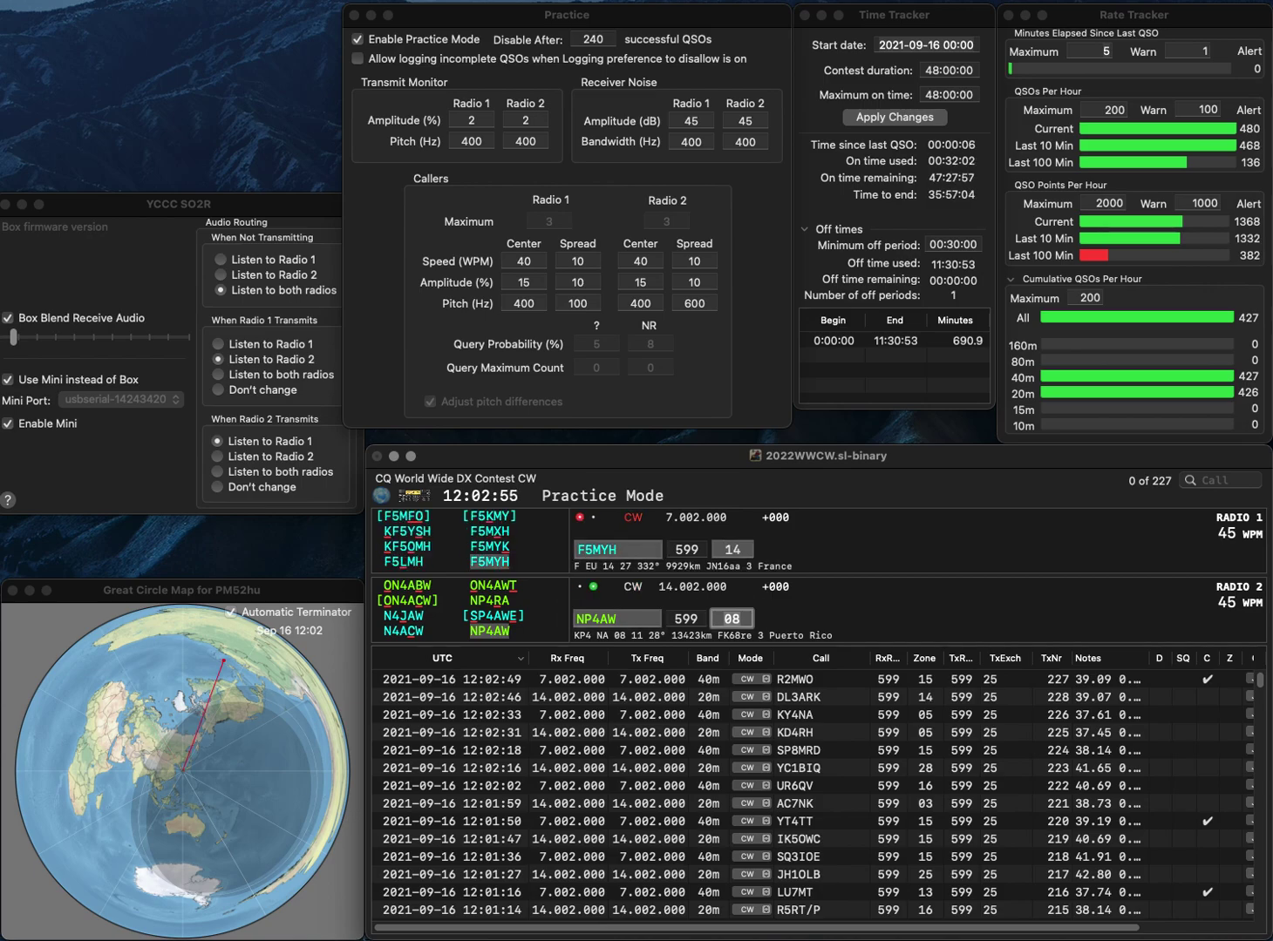
key(Return)
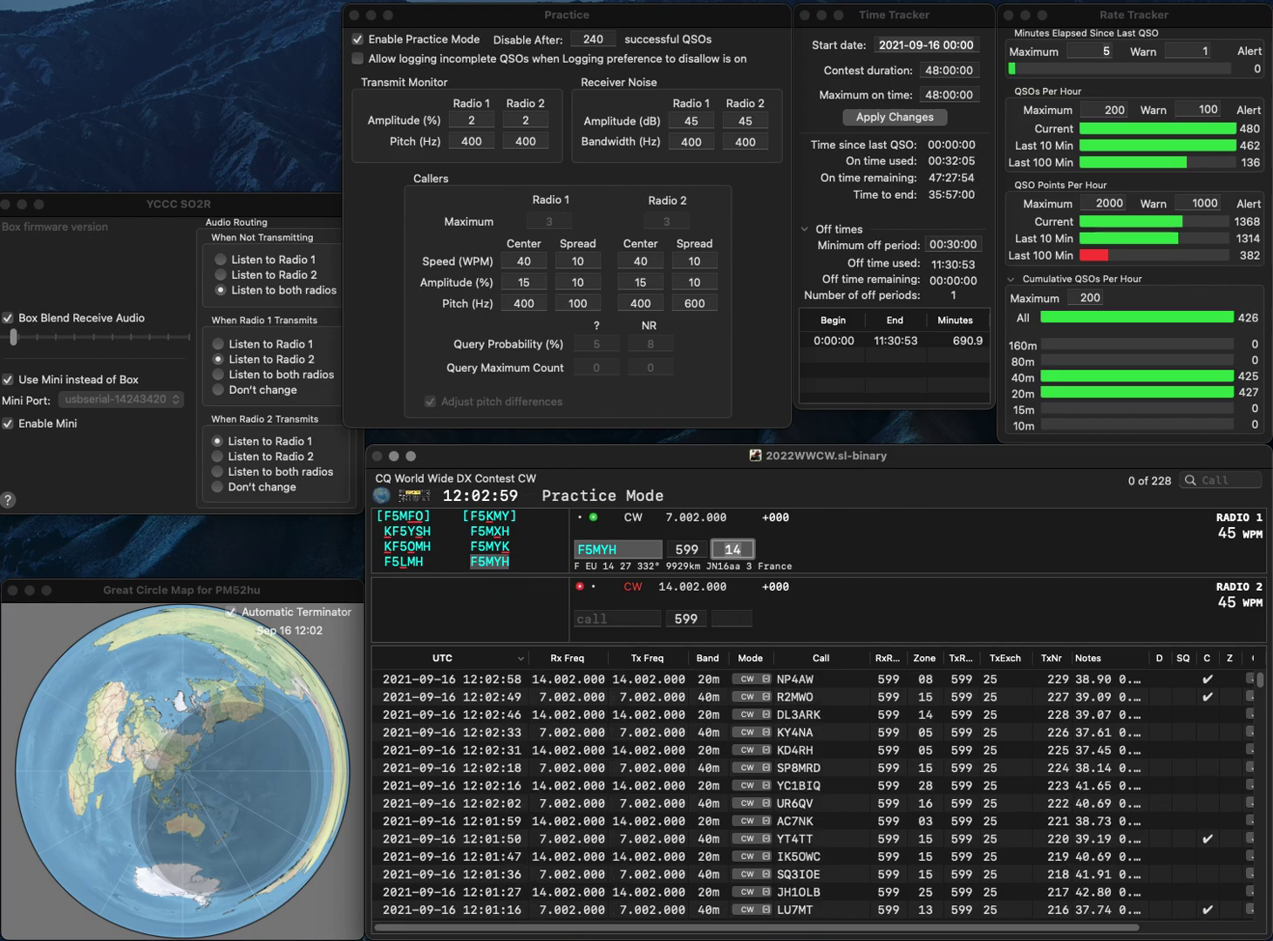
key(Return)
text(AA2S)
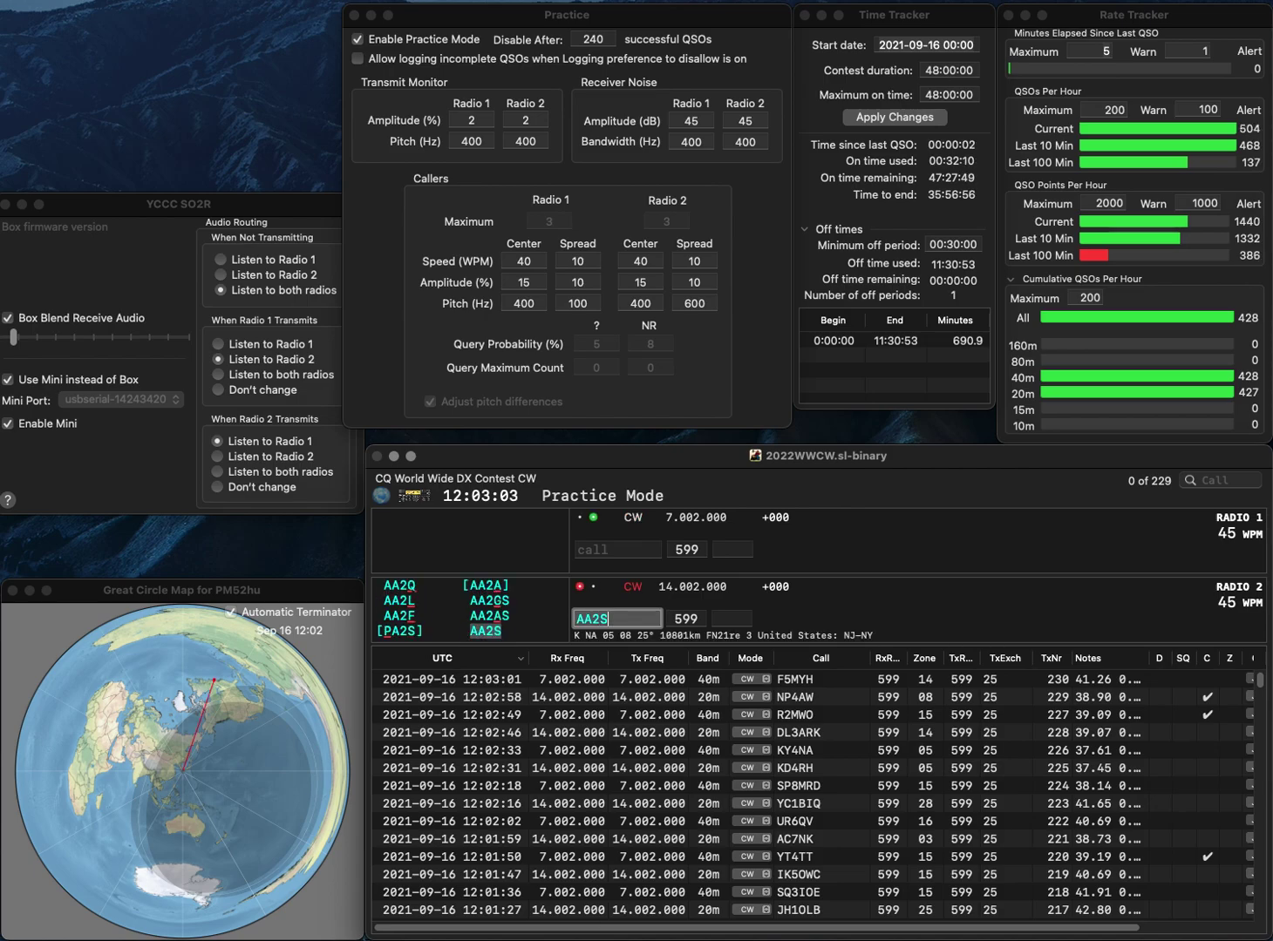
key(Return)
text(W1KT)
key(Return)
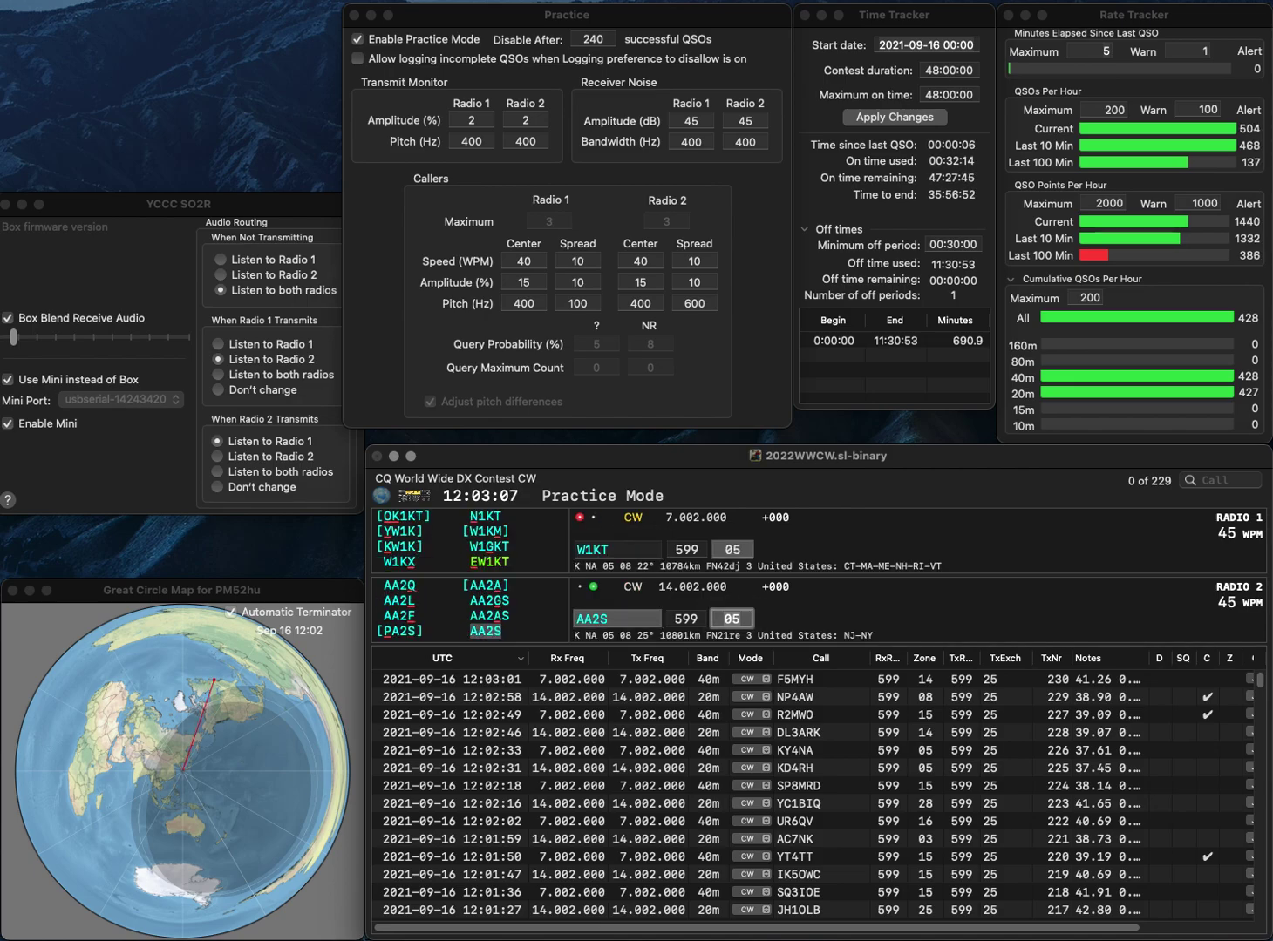
key(Return)
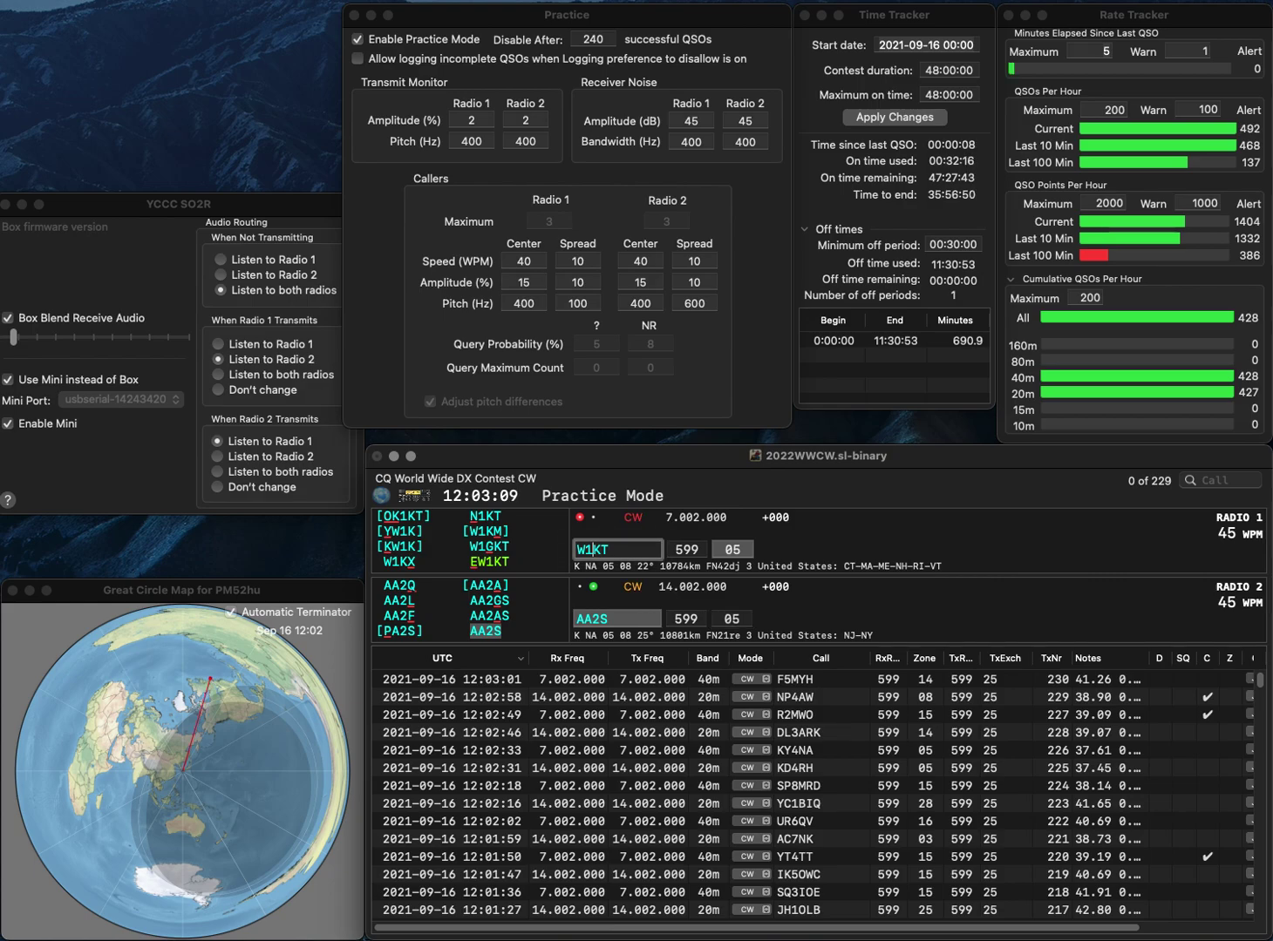
text(PY1KT)
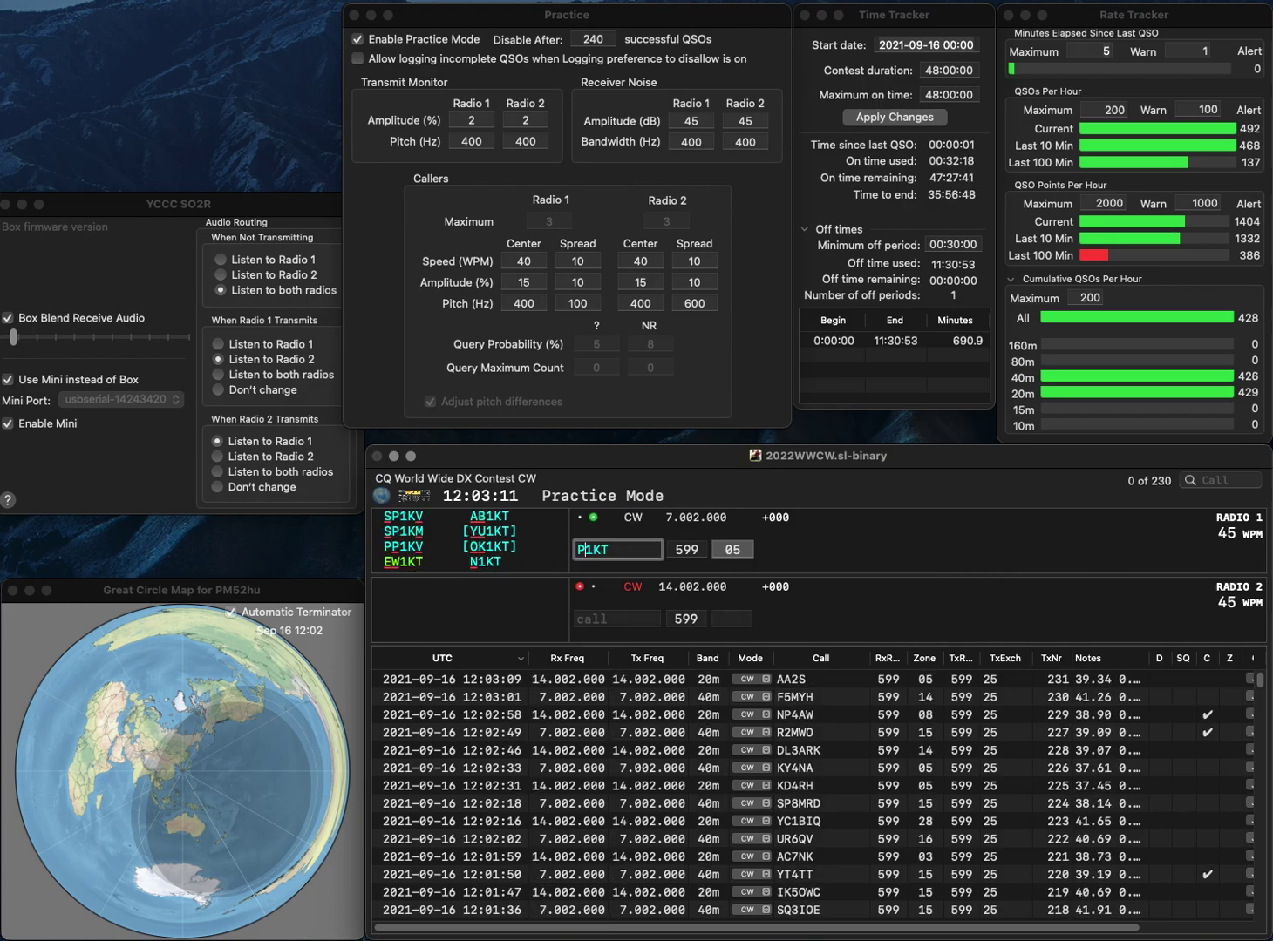
text(M)
key(Return)
Answer caller SN6S on Radio 2, logging PY1MT on Radio 1 with zone 11 and SN6S with zone 15.
text(SN6S)
key(Return)
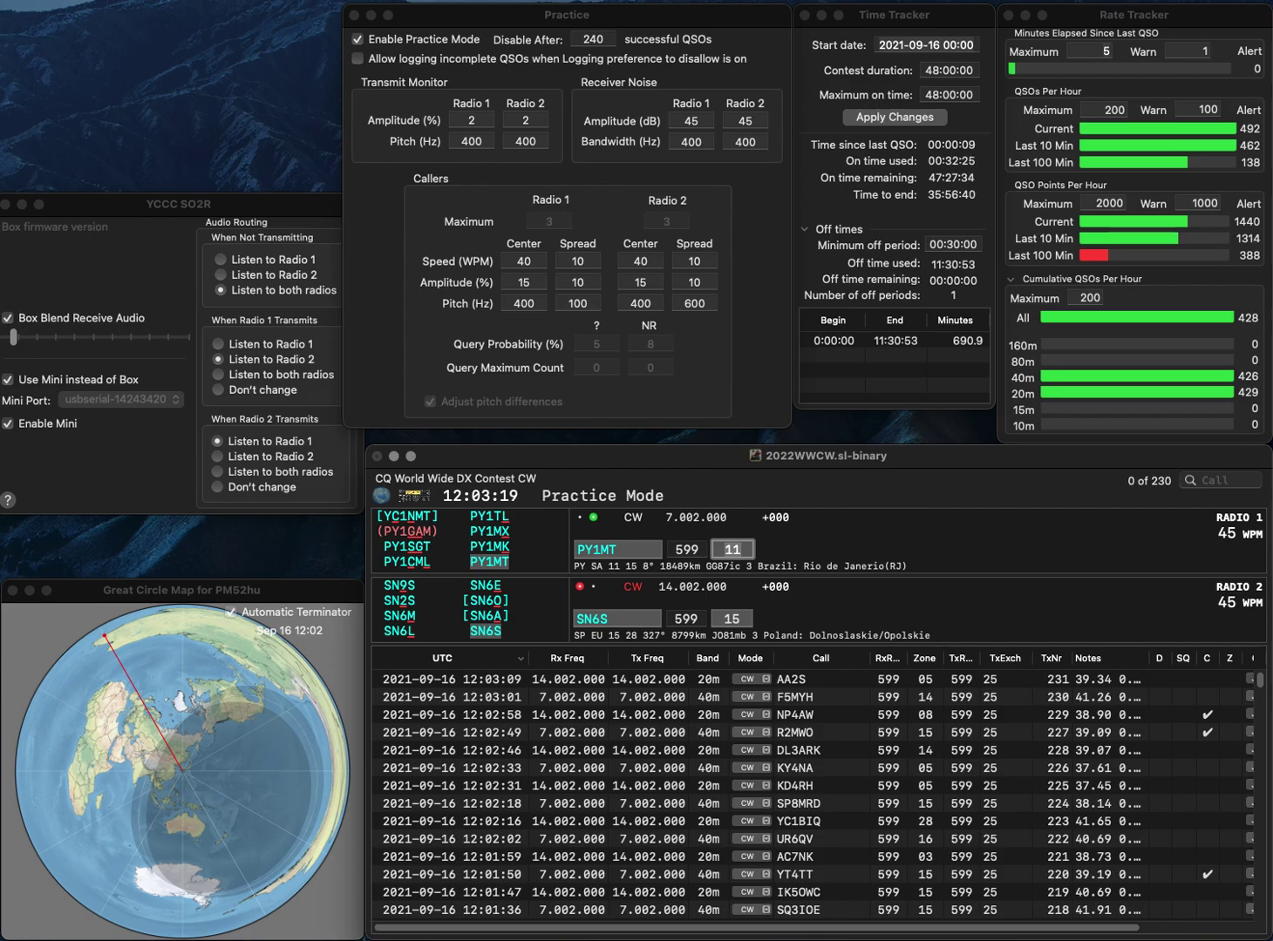
key(Return)
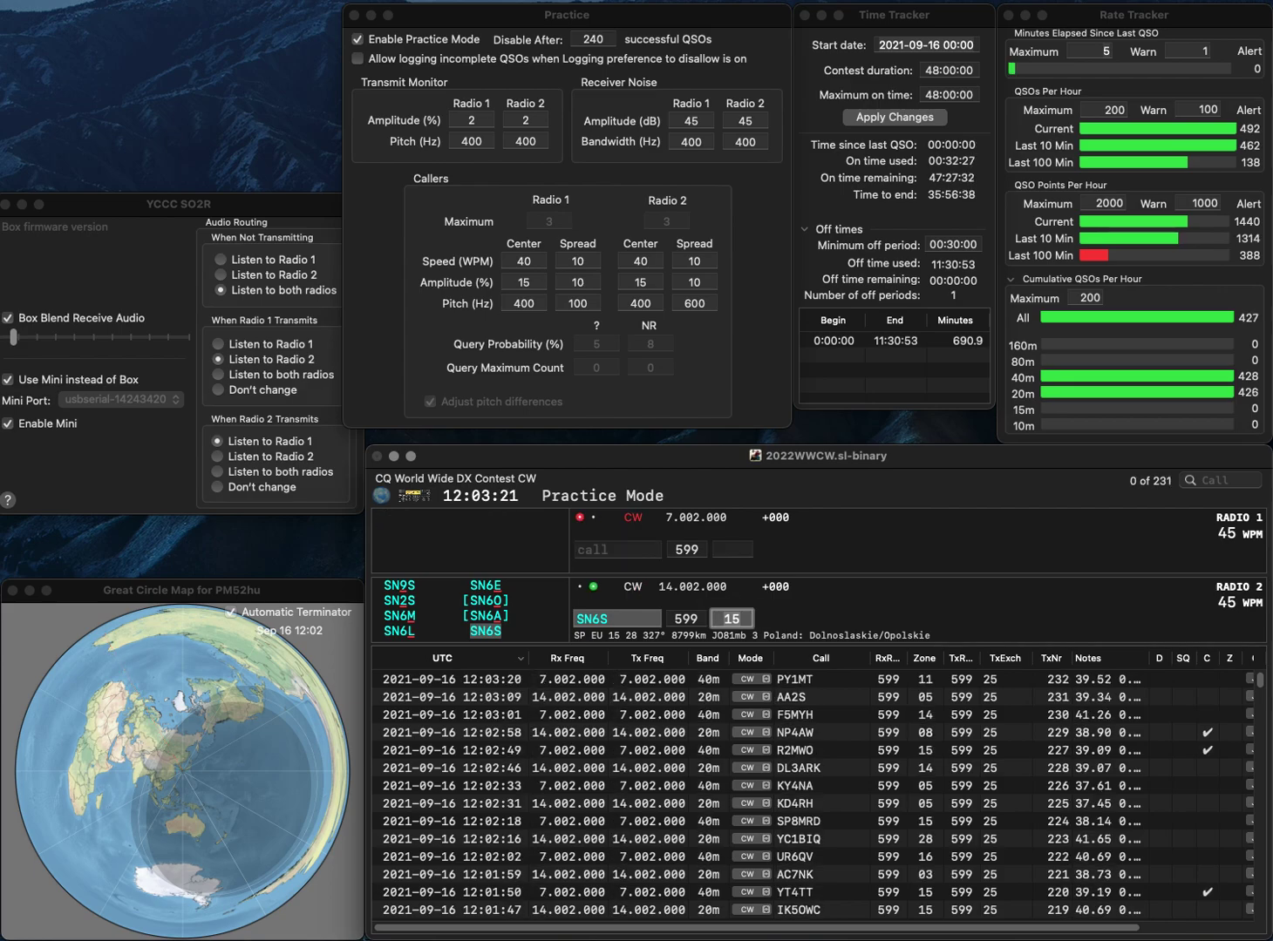
key(Return)
text(DG9DEO)
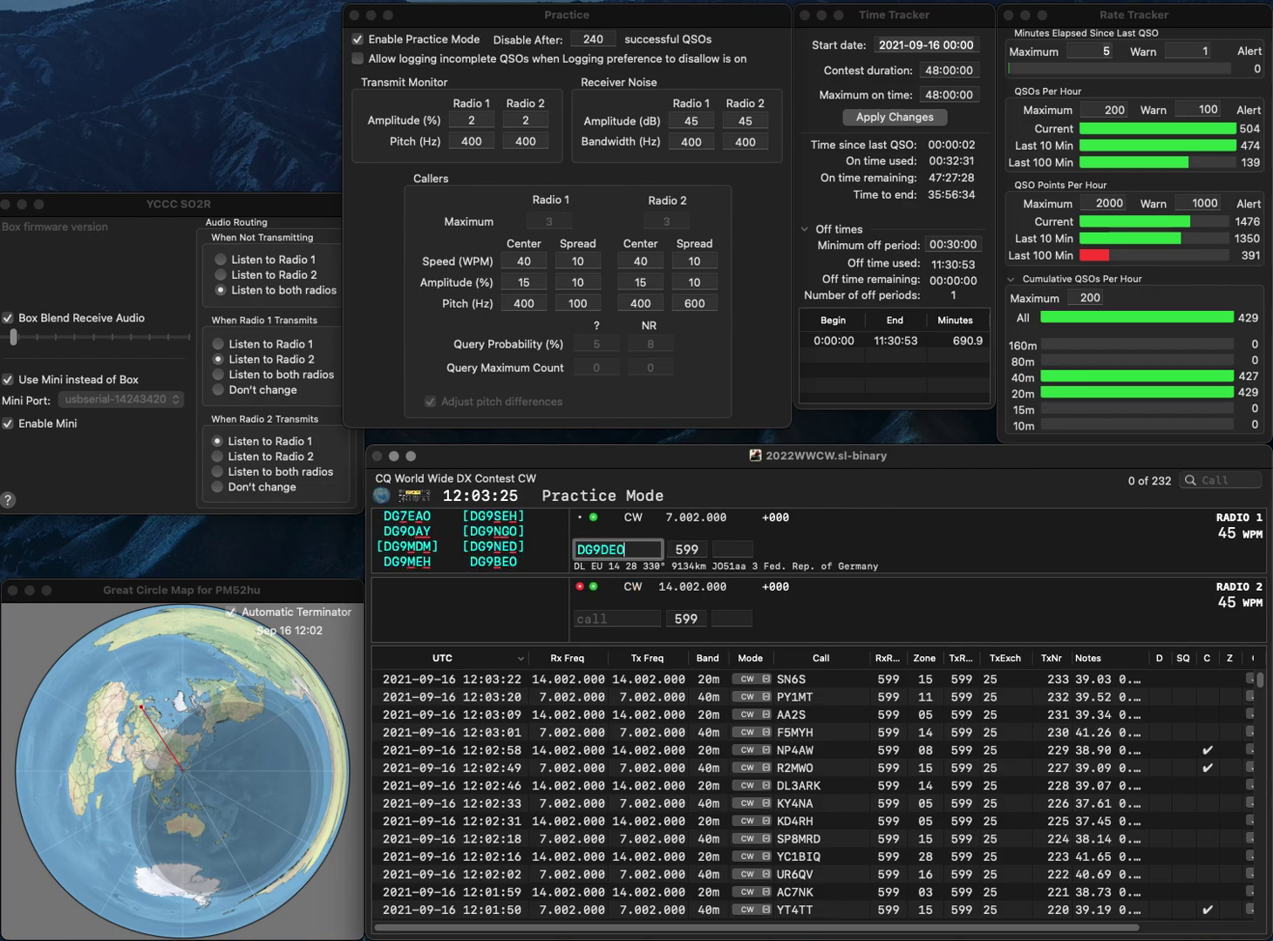
key(BackSpace)
text(B)
key(Return)
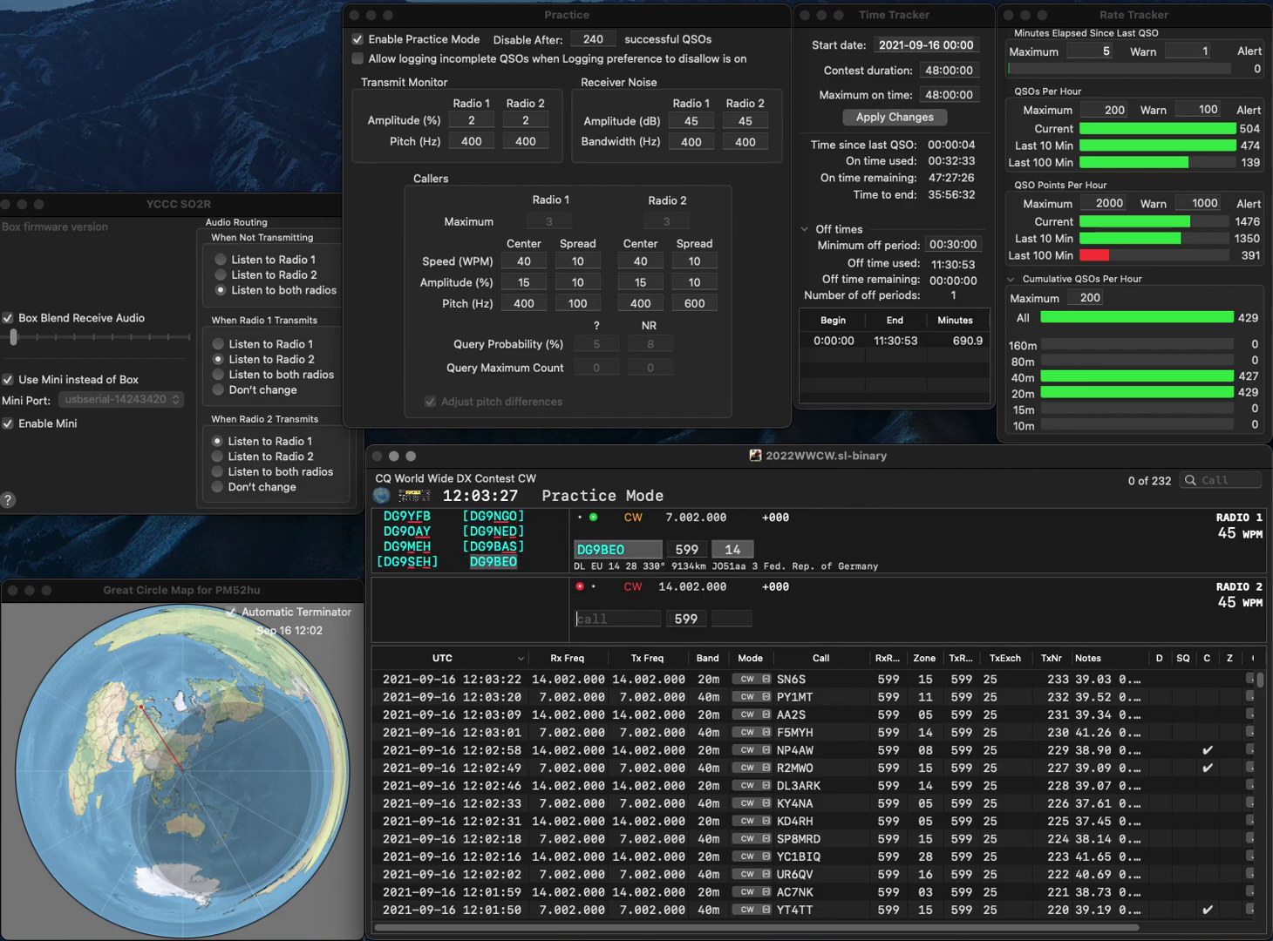
text(KO)
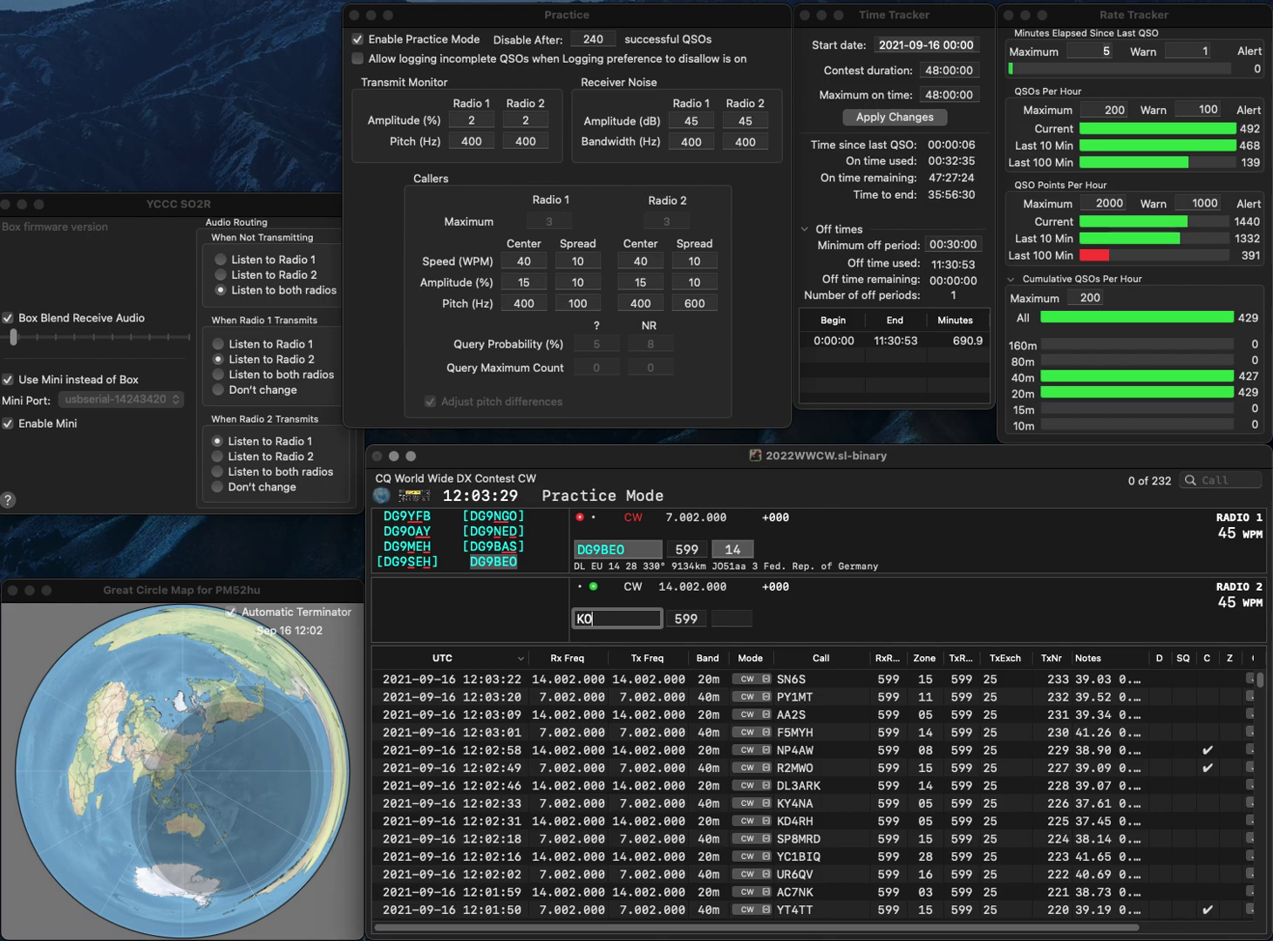
text(4SLZ)
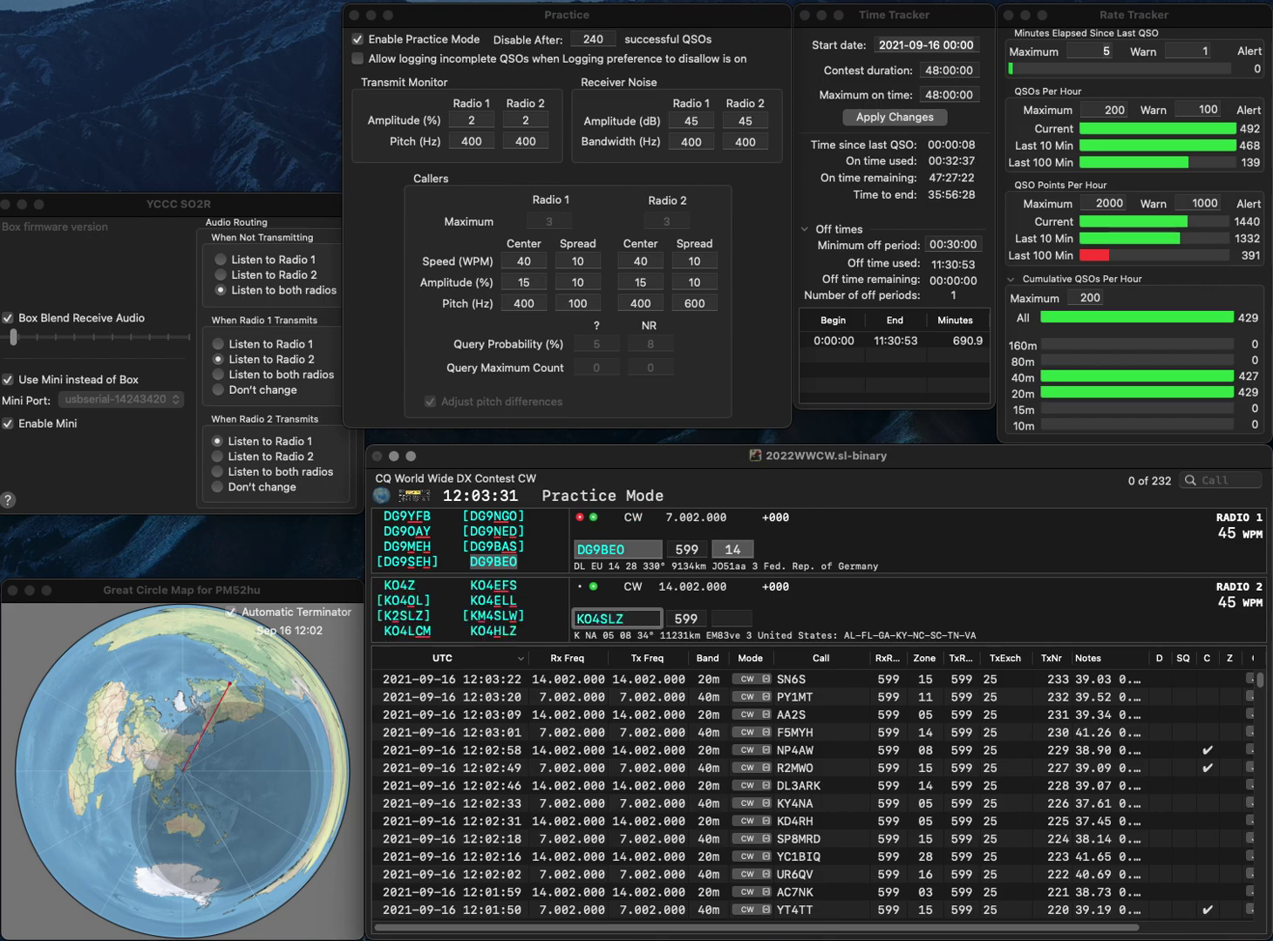
key(Left)
key(Left)
key(BackSpace)
key(BackSpace)
text(4)
key(Return)
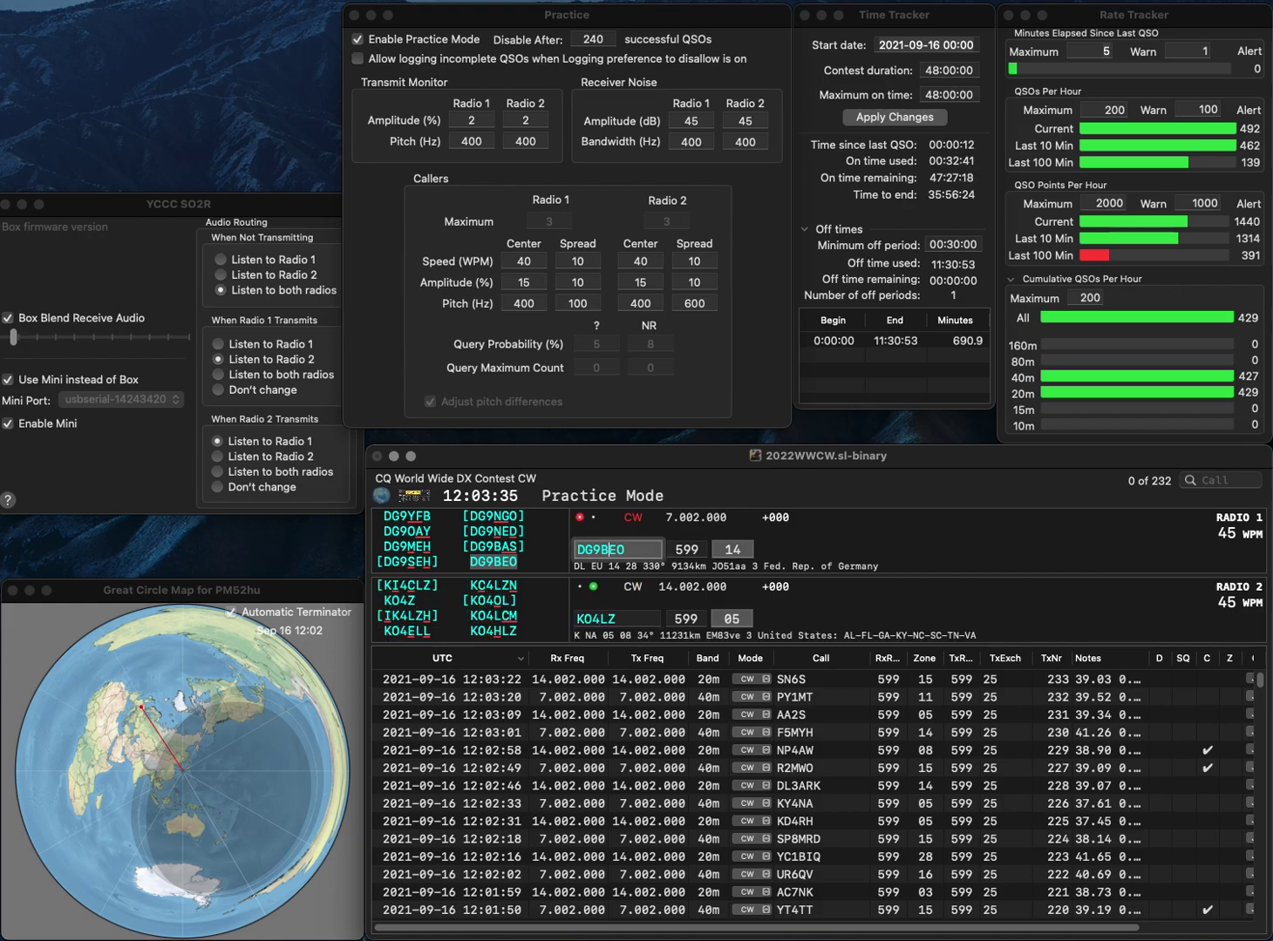
text(H)
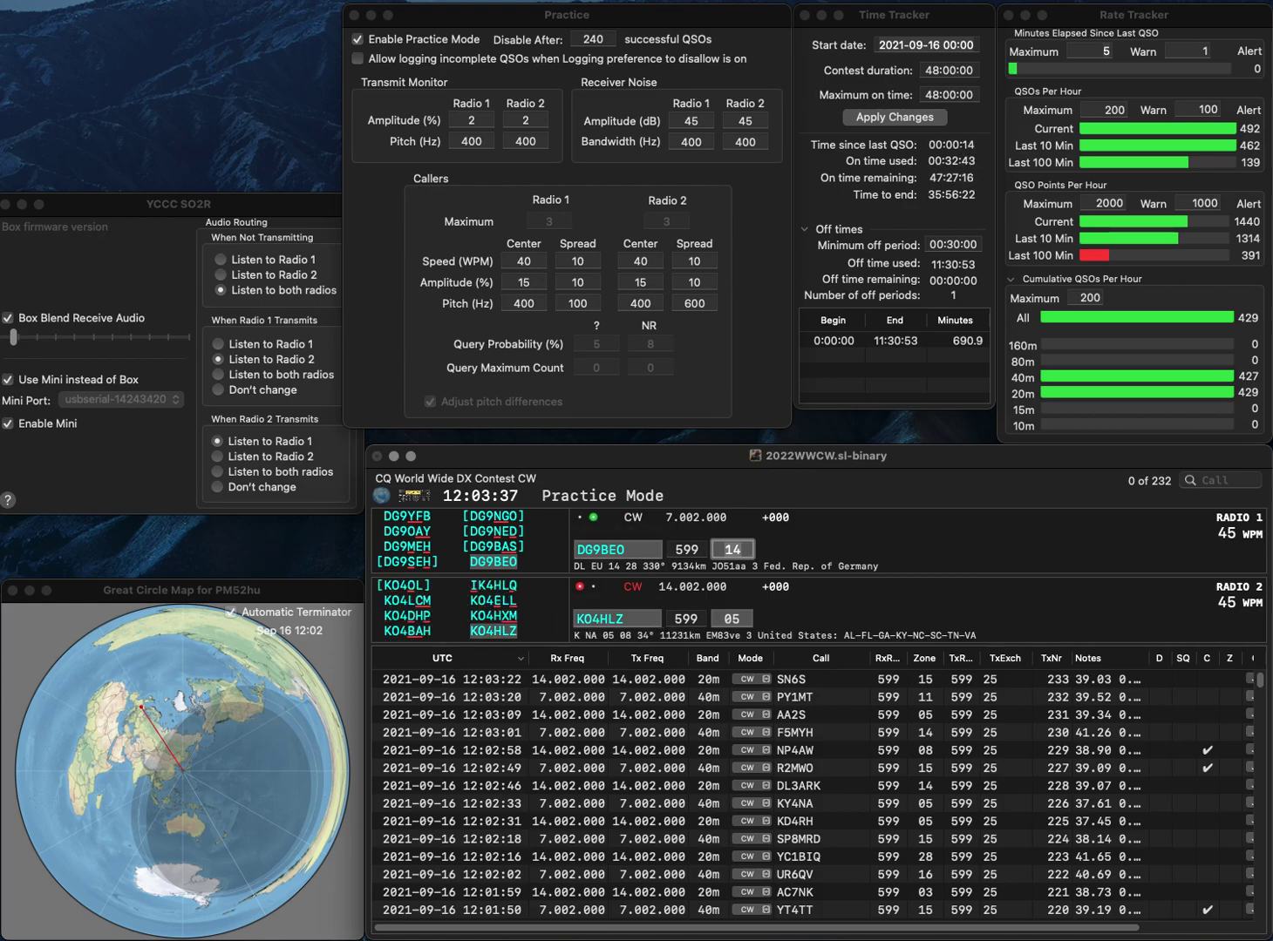
key(Return)
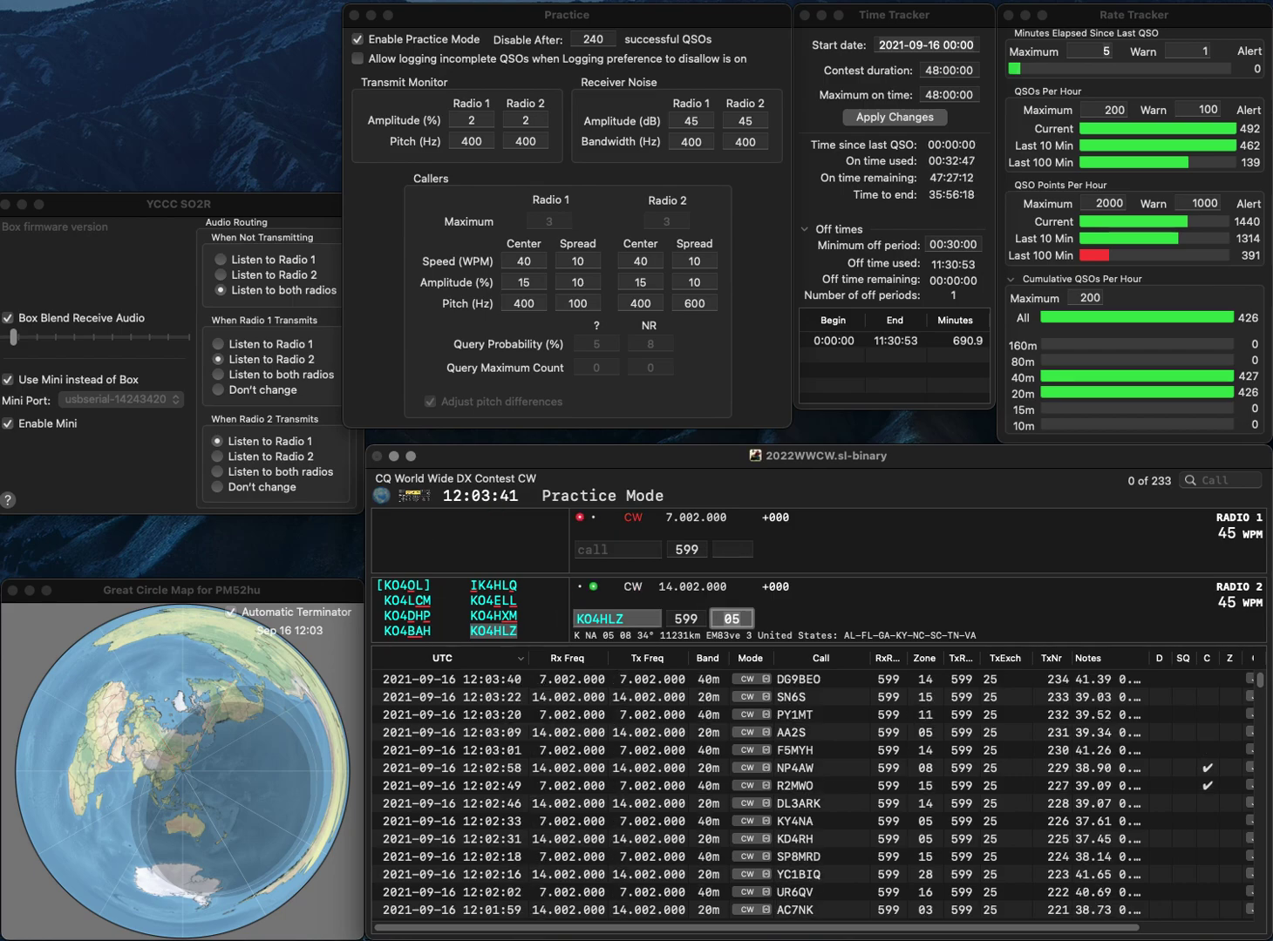
key(Return)
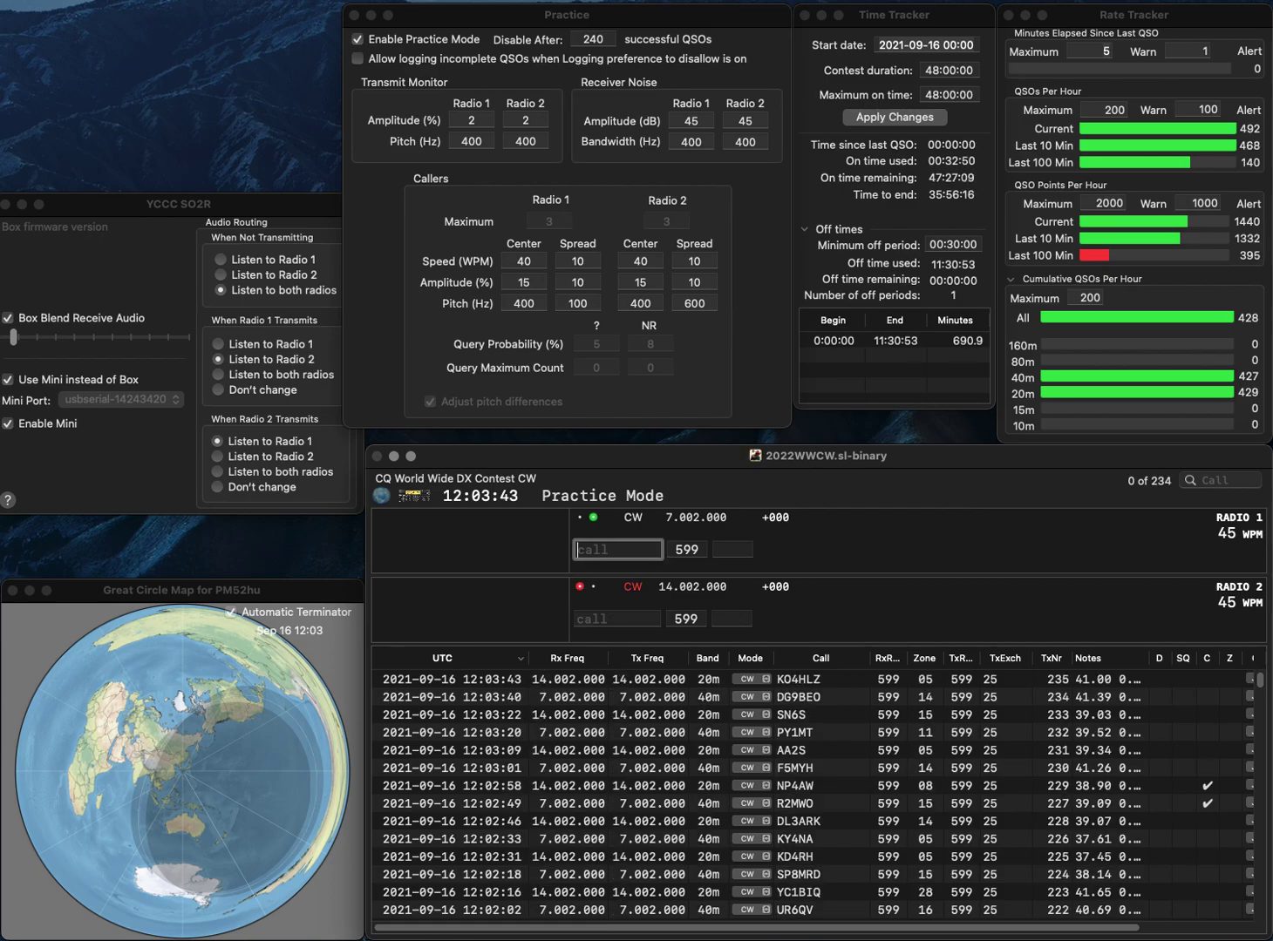
text(W2WC)
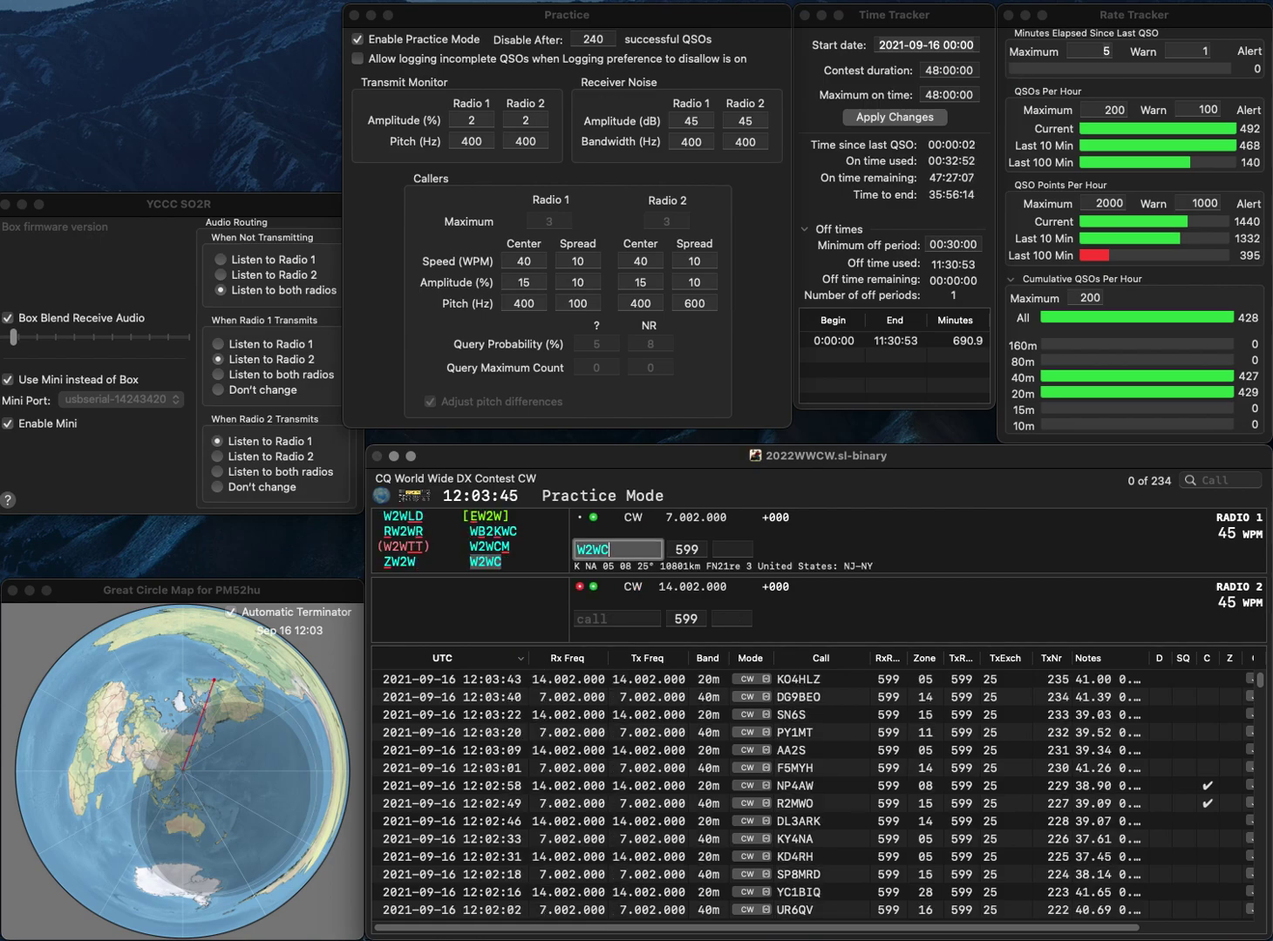
key(Return)
text(1NO)
key(Home)
text(R)
key(Return)
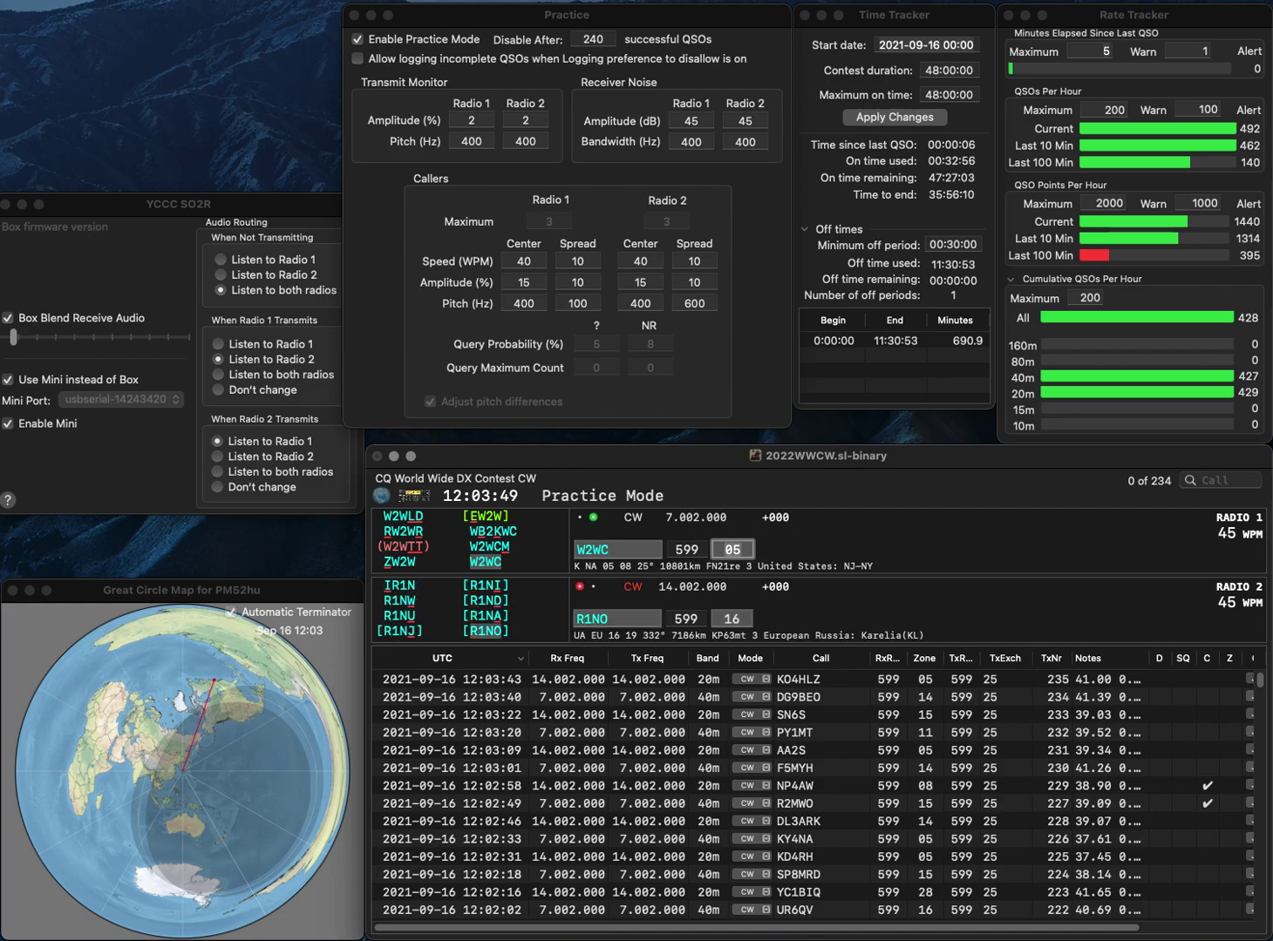
key(Return)
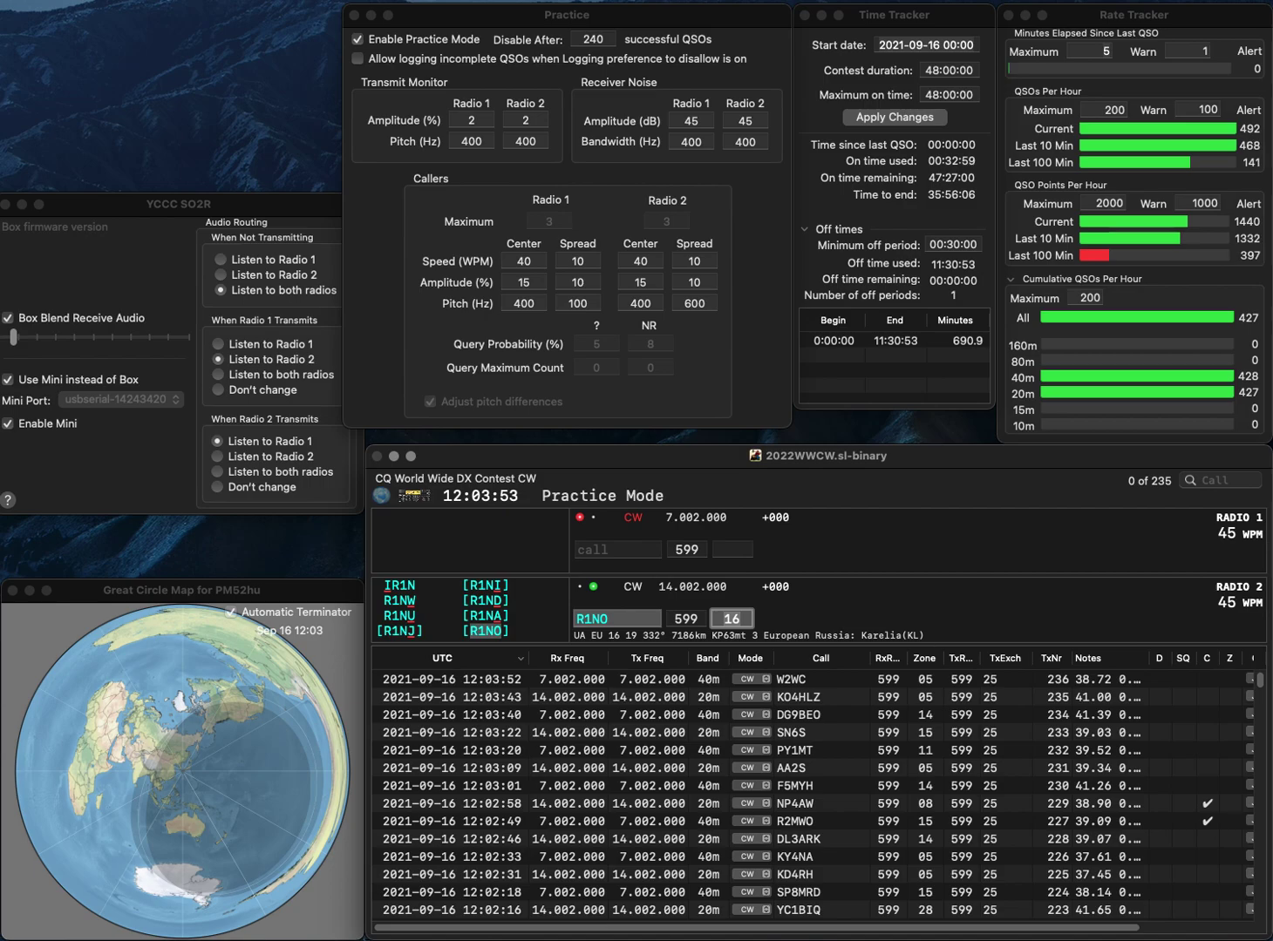
key(Return)
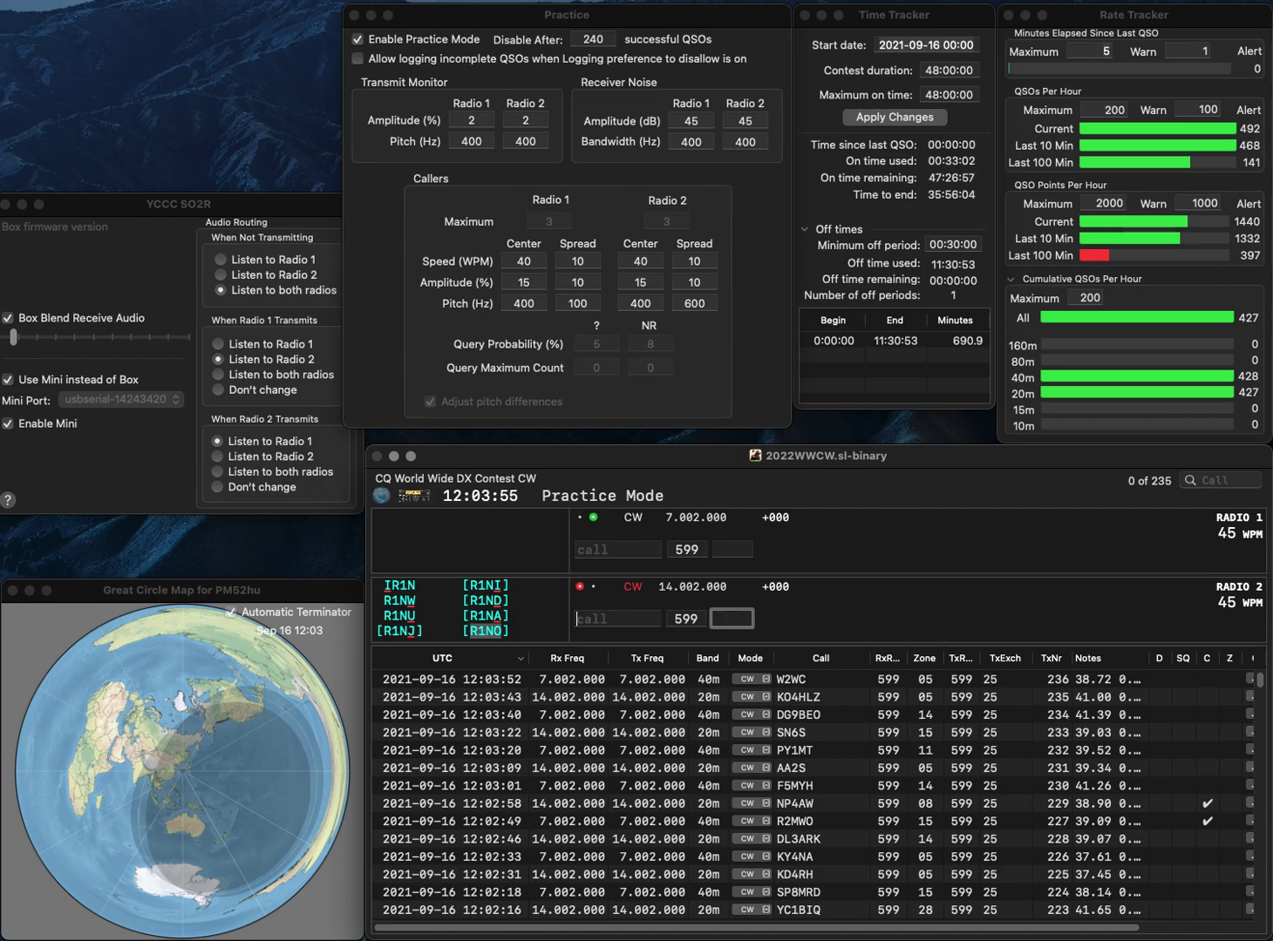
text(N0SO)
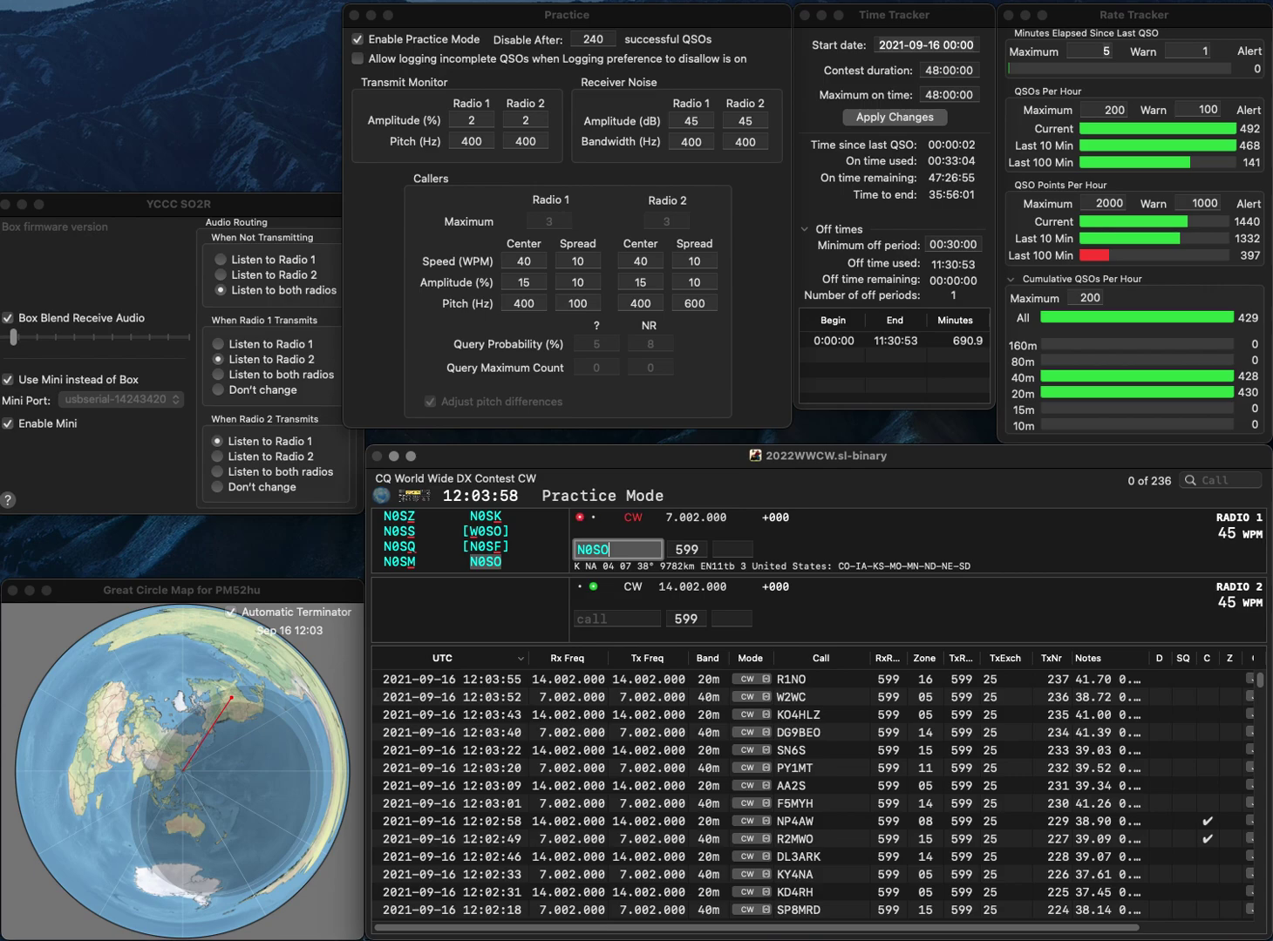
key(Return)
text(T1AA)
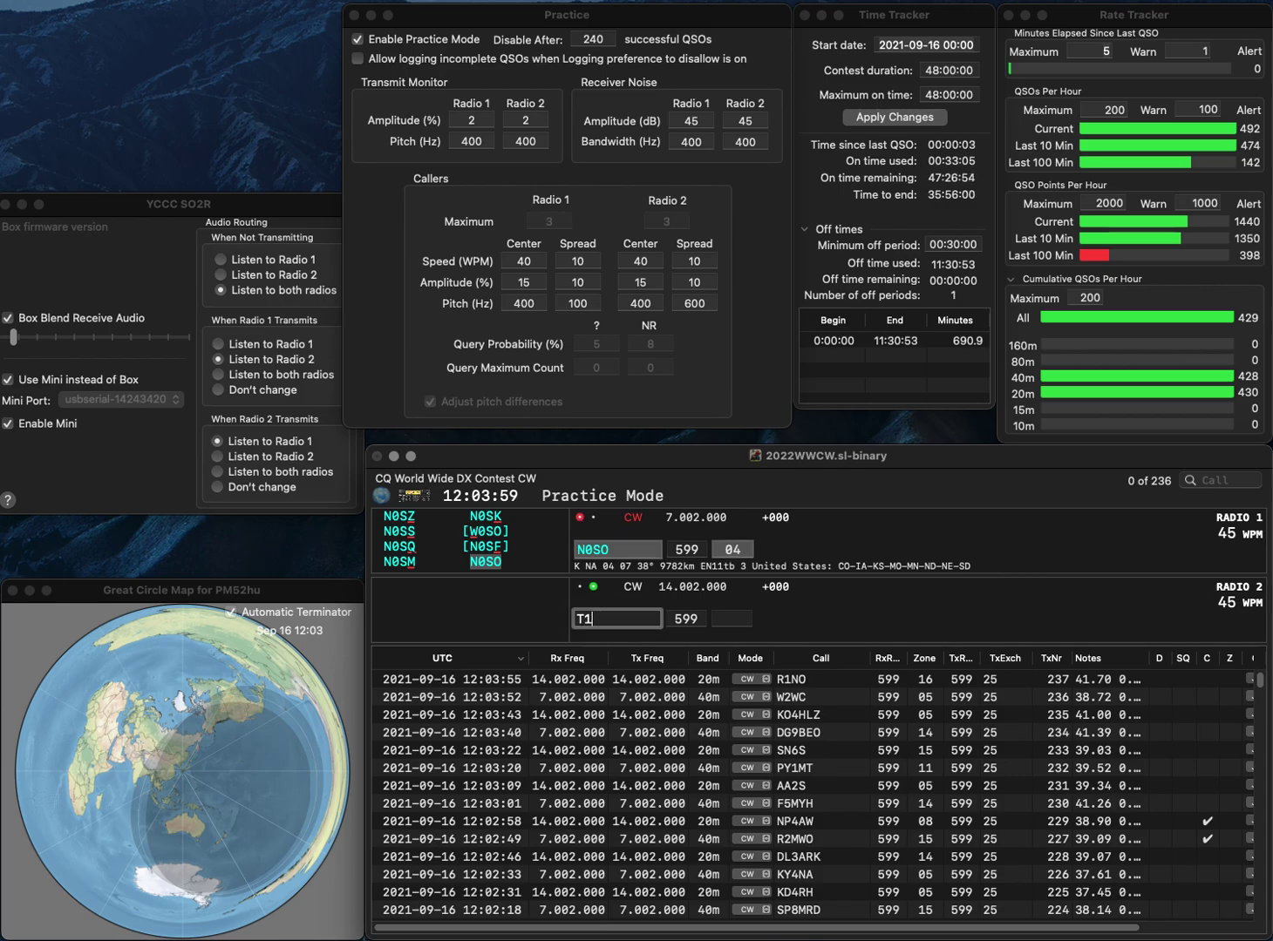
key(Left)
key(Left)
key(Left)
key(Left)
text(Y)
key(Return)
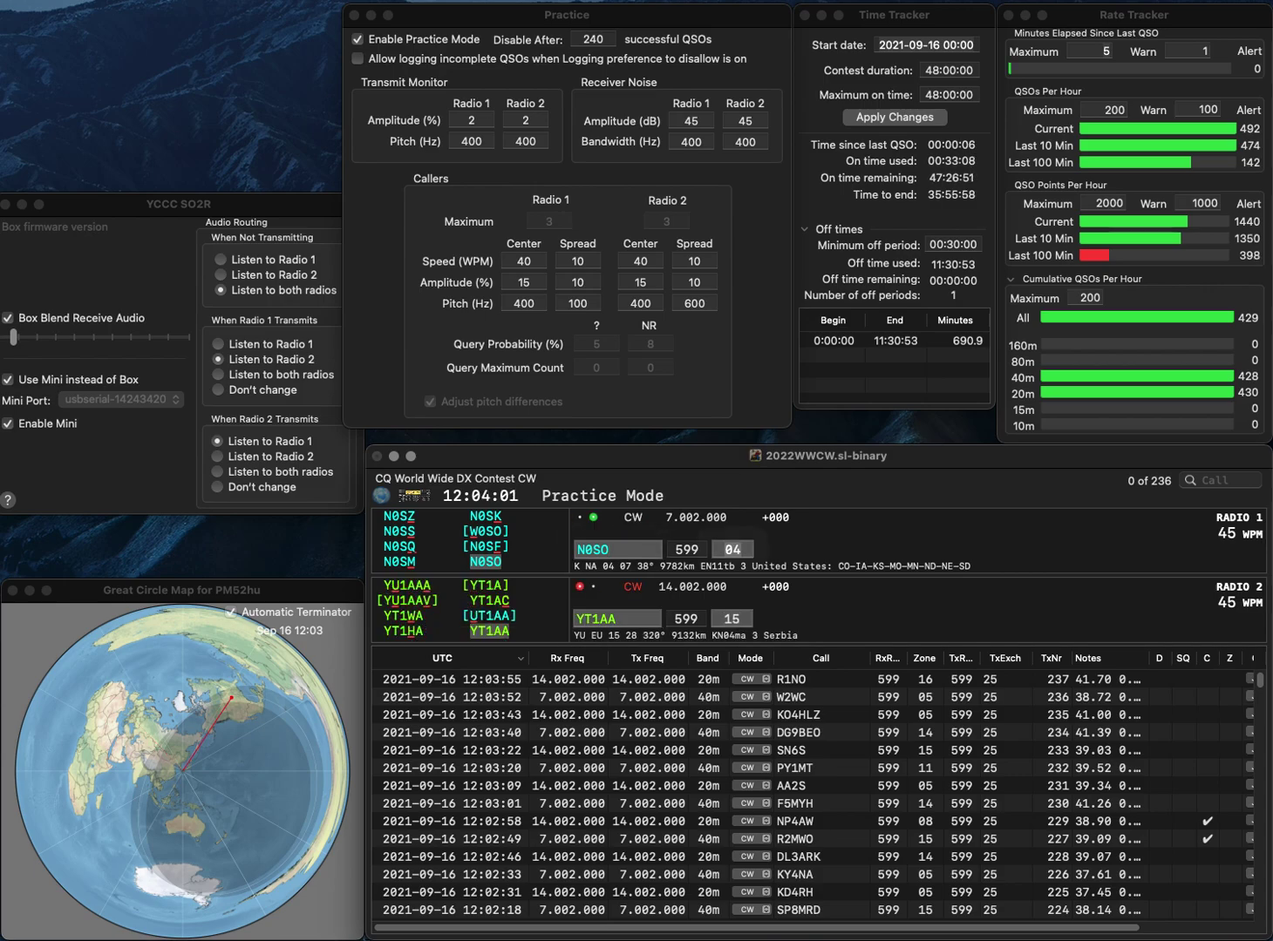
key(Return)
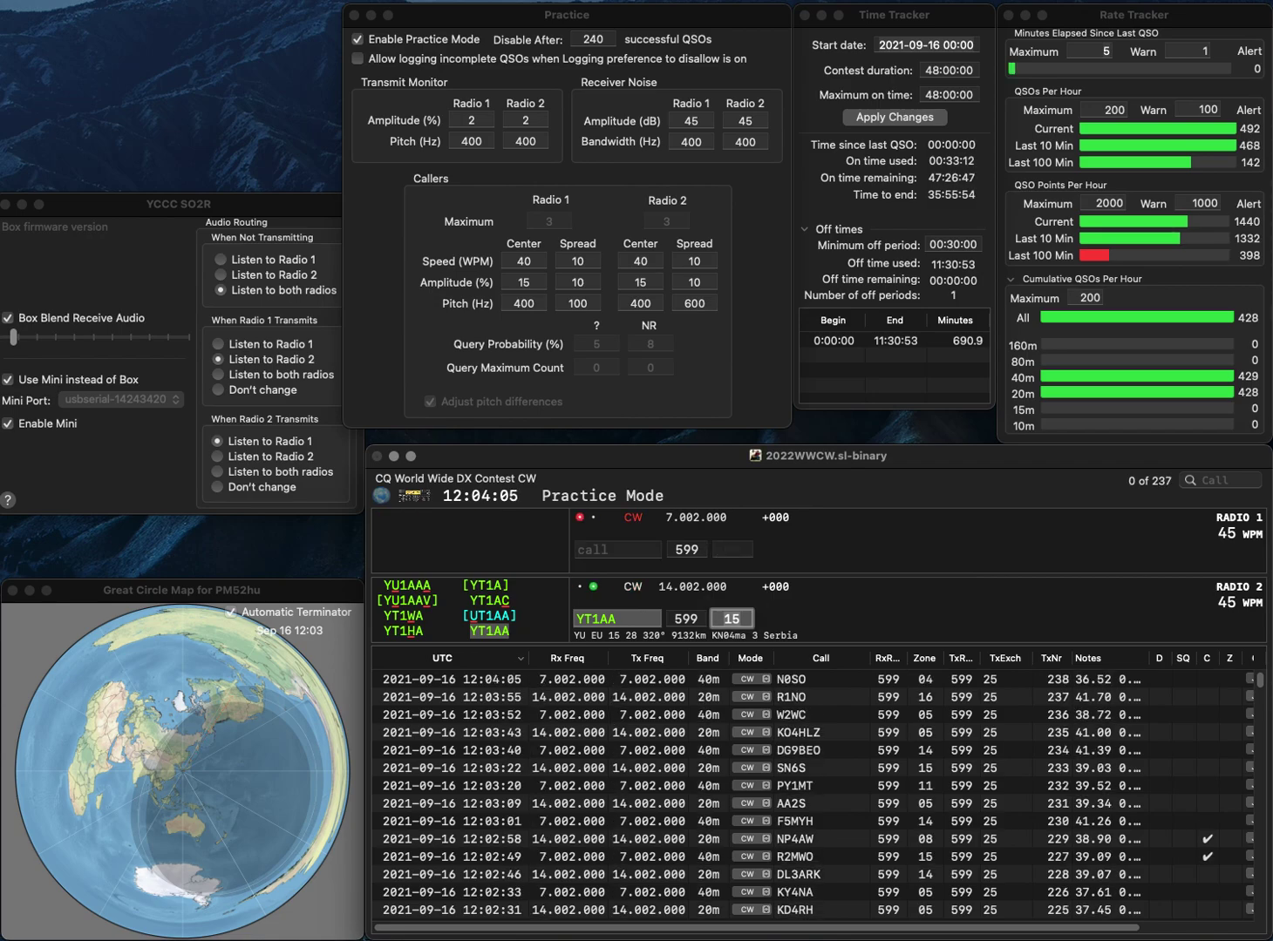
key(Return)
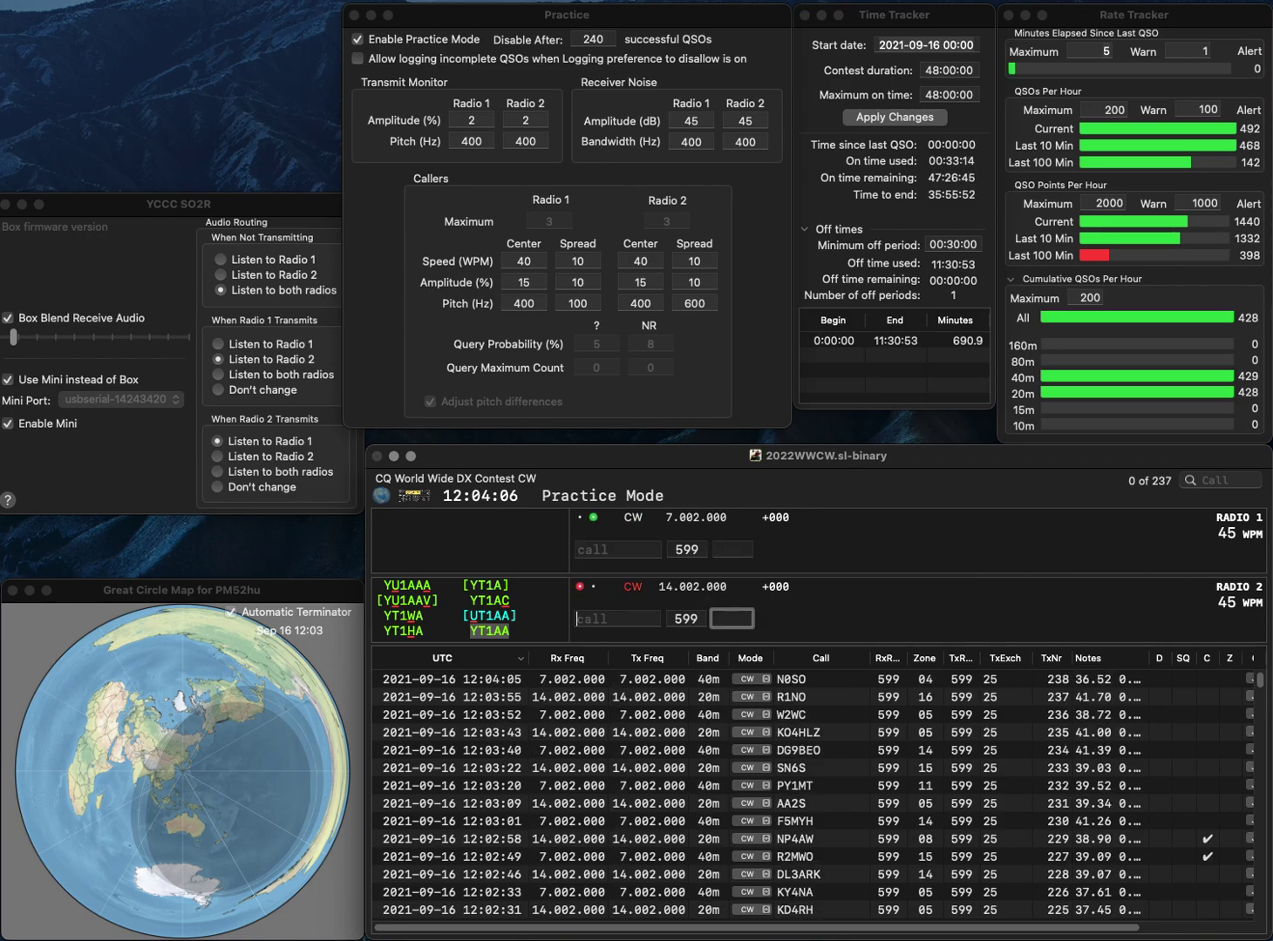
Answer the partial call sign K6 on Radio 1, and answer caller AA2A on Radio 2 with the exchange.
text(K6)
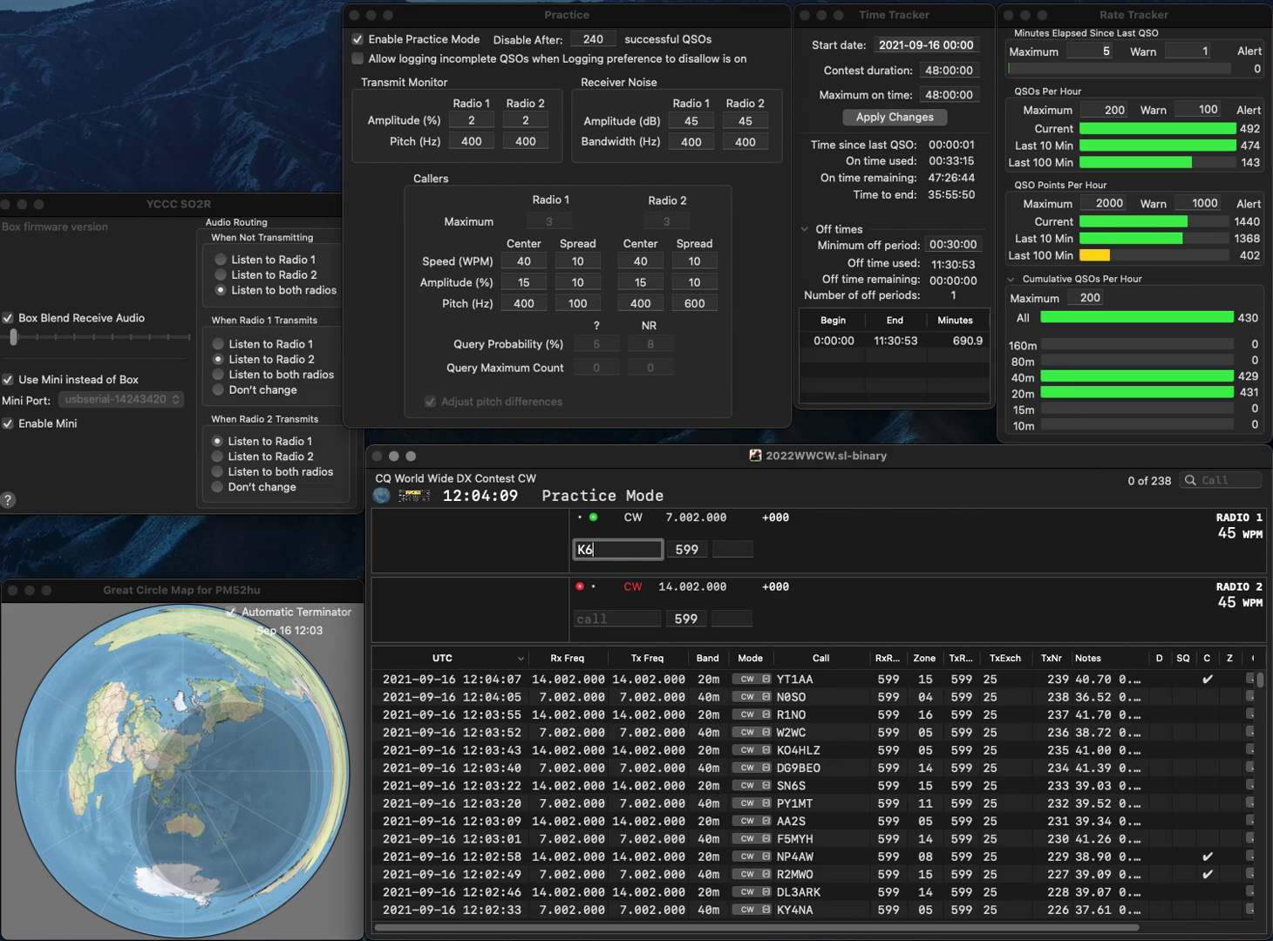
key(Return)
text(AA2)
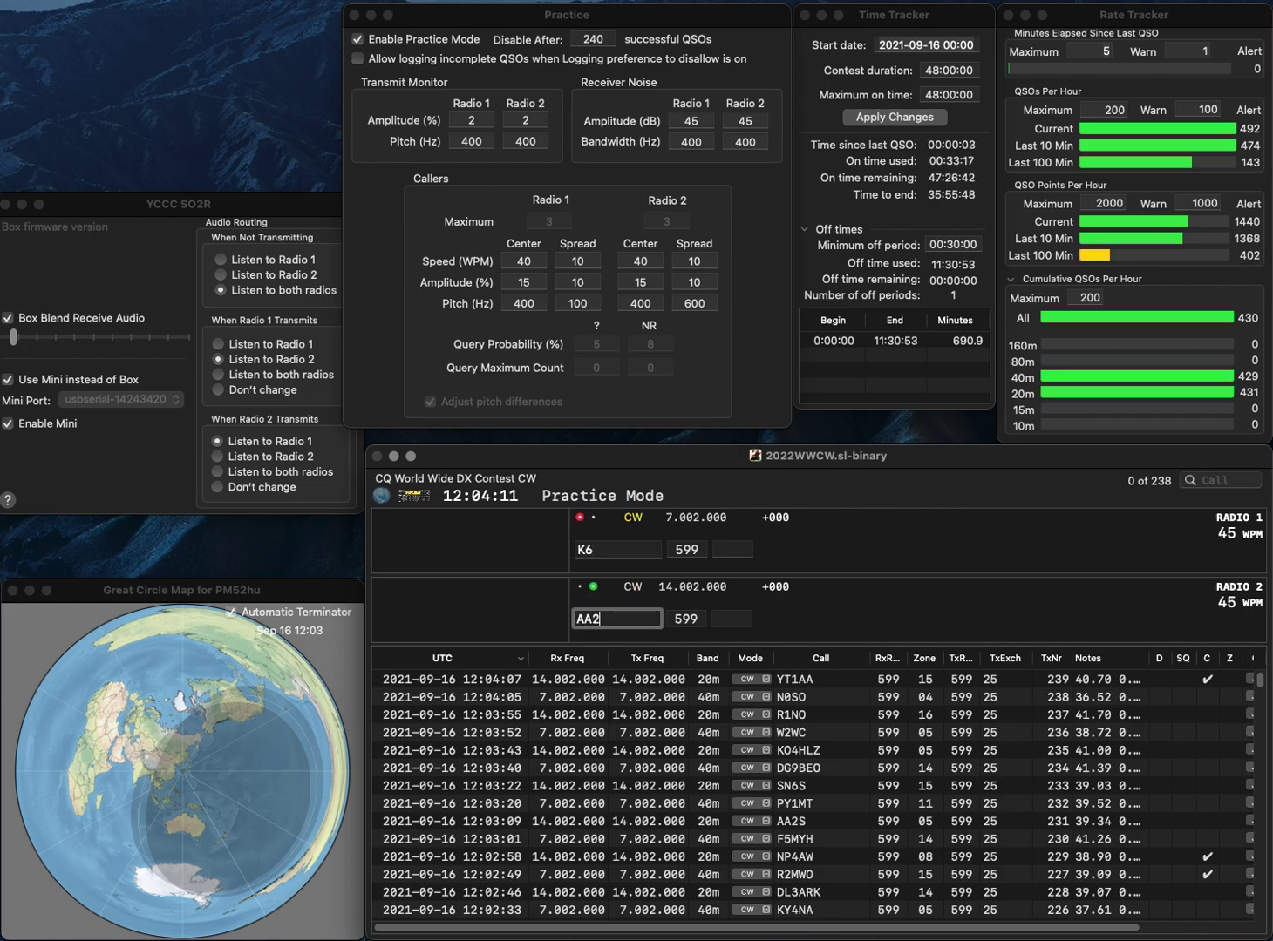
text(A)
key(Return)
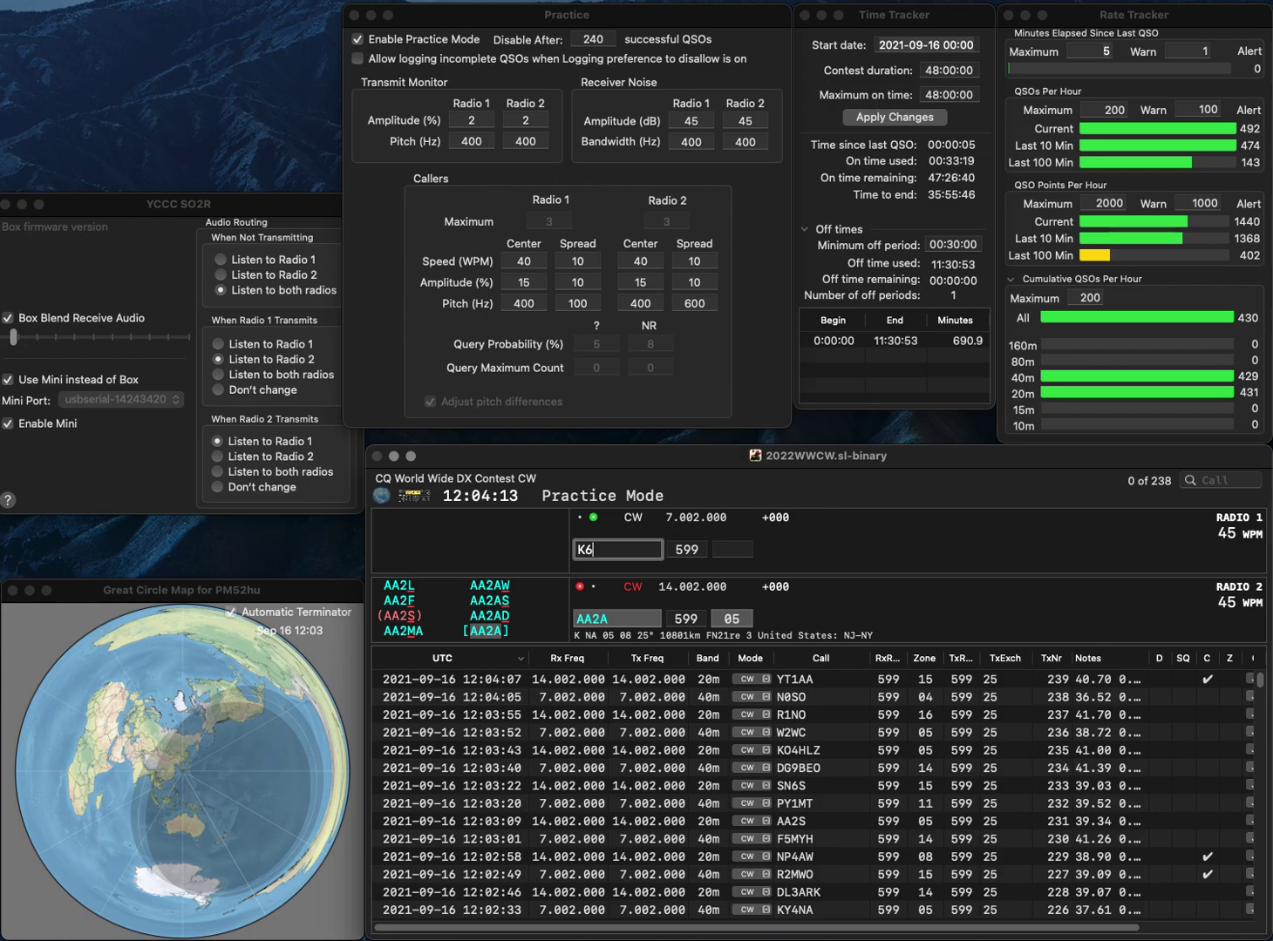
Complete the Radio 1 call sign as K6BV and answer, logging AA2A with zone 05 and K6BV with zone 03.
text(BV)
key(Return)
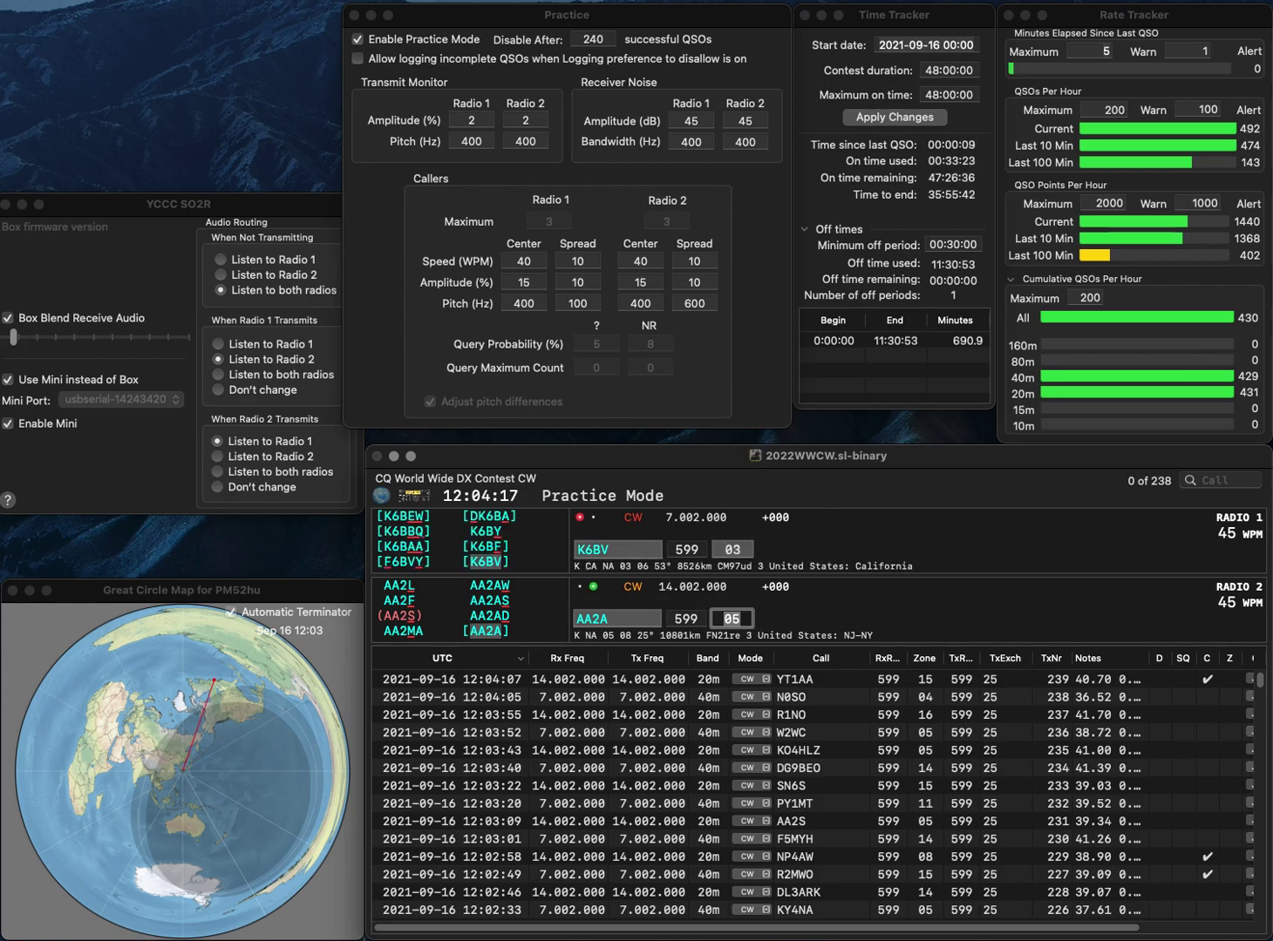
key(Up)
key(Return)
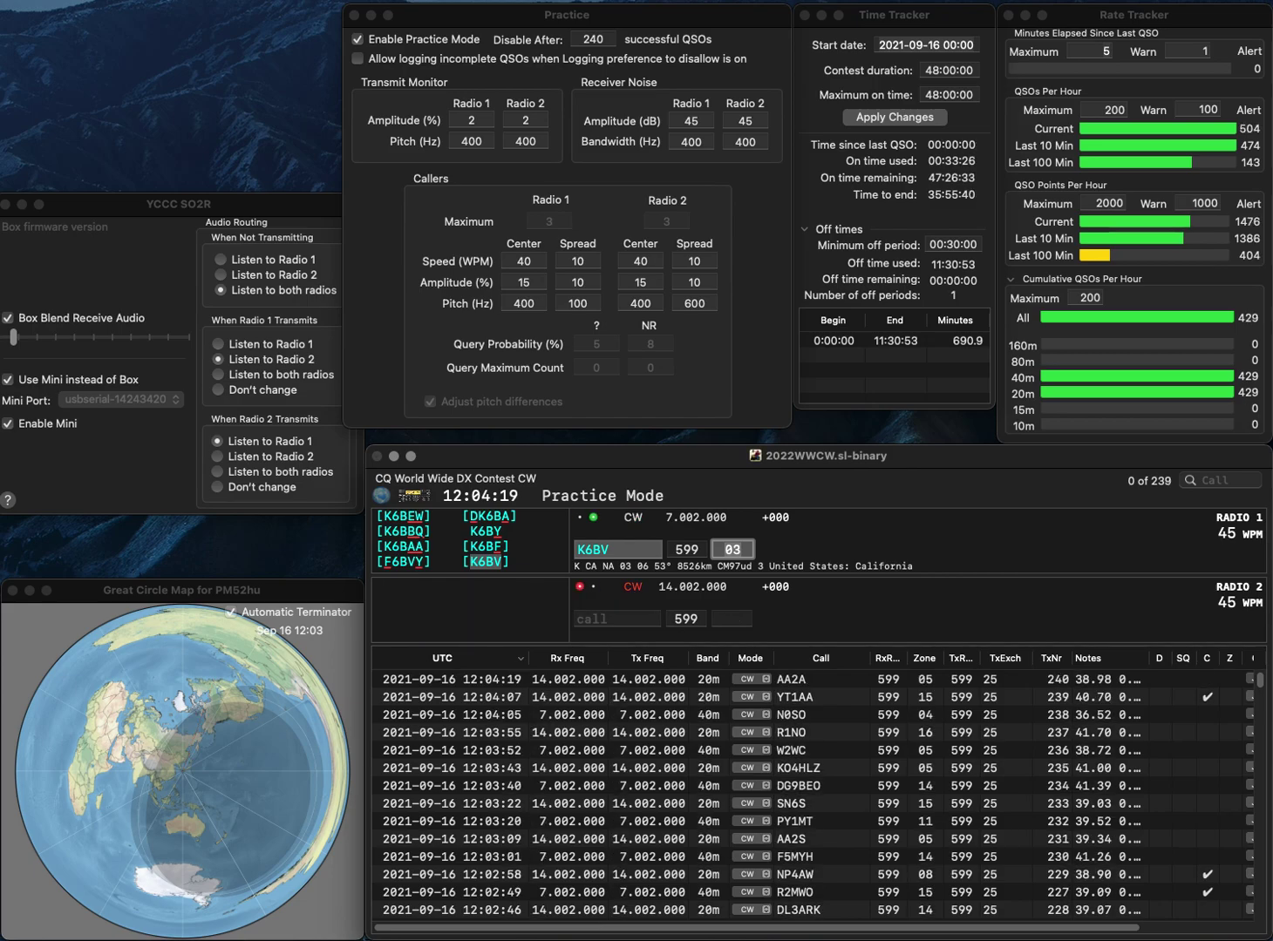
key(Return)
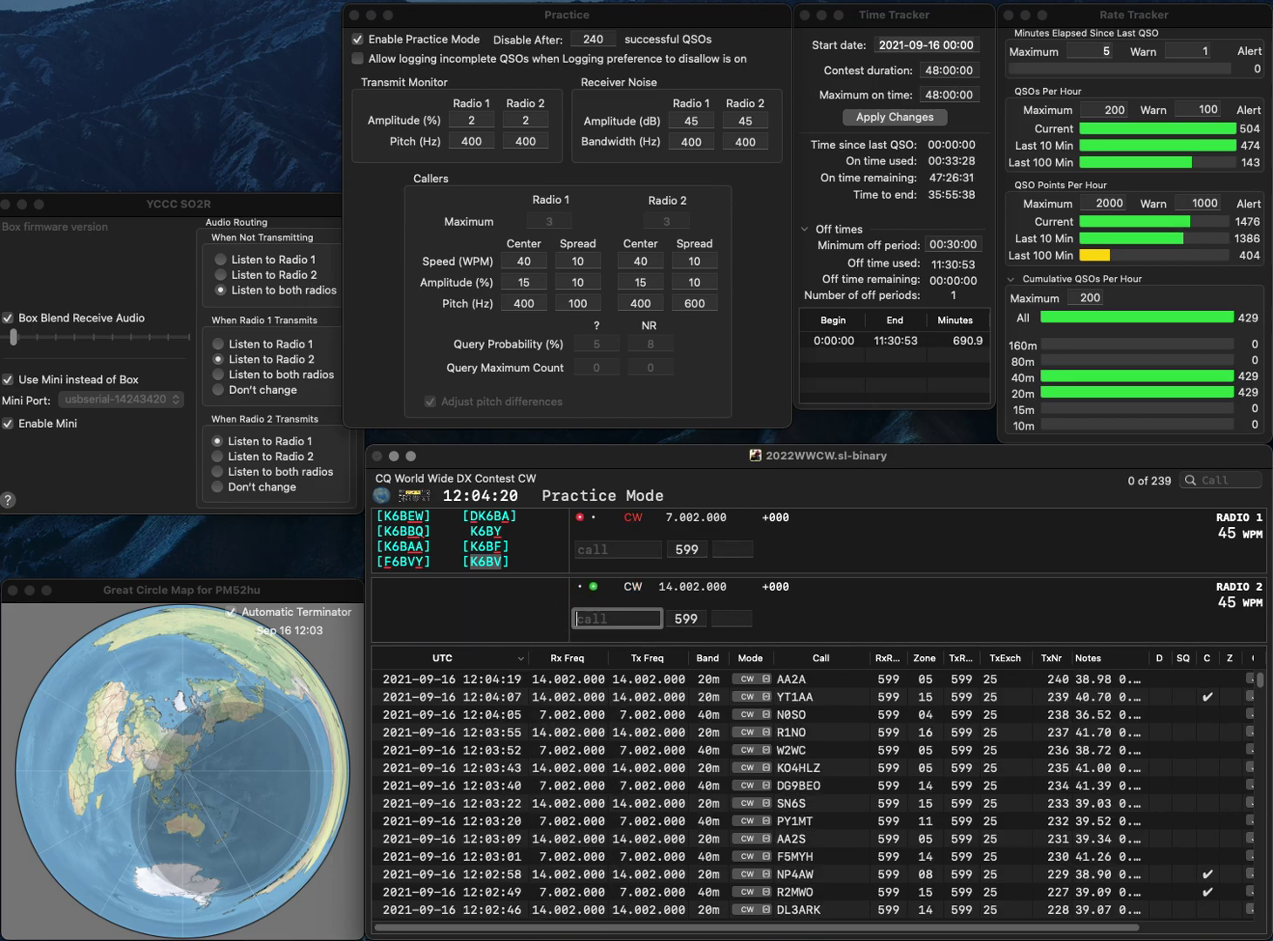
text(WA0)
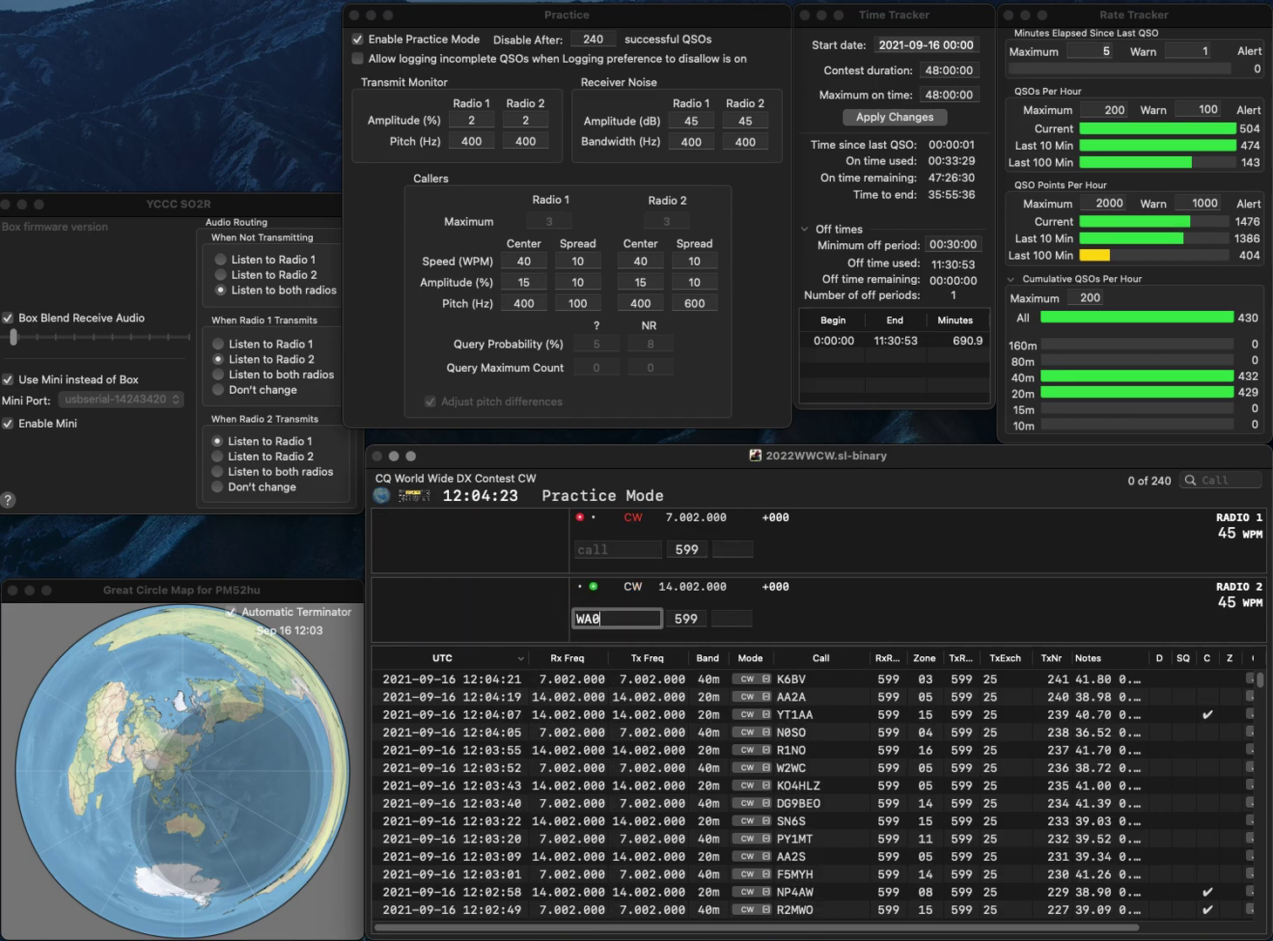
text(RKE)
key(Return)
text(C)
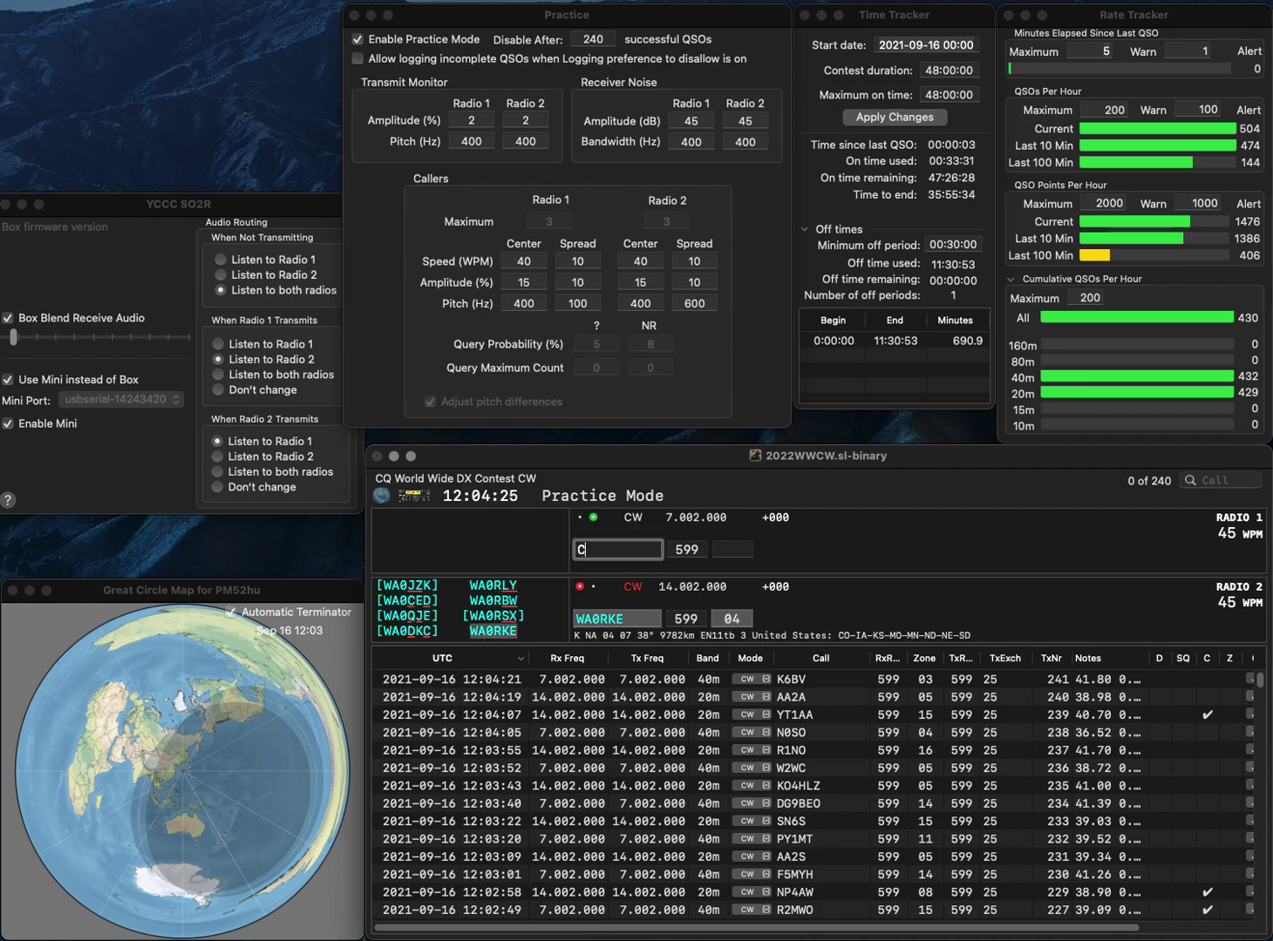
text(8CE)
key(Home)
text(A)
key(Return)
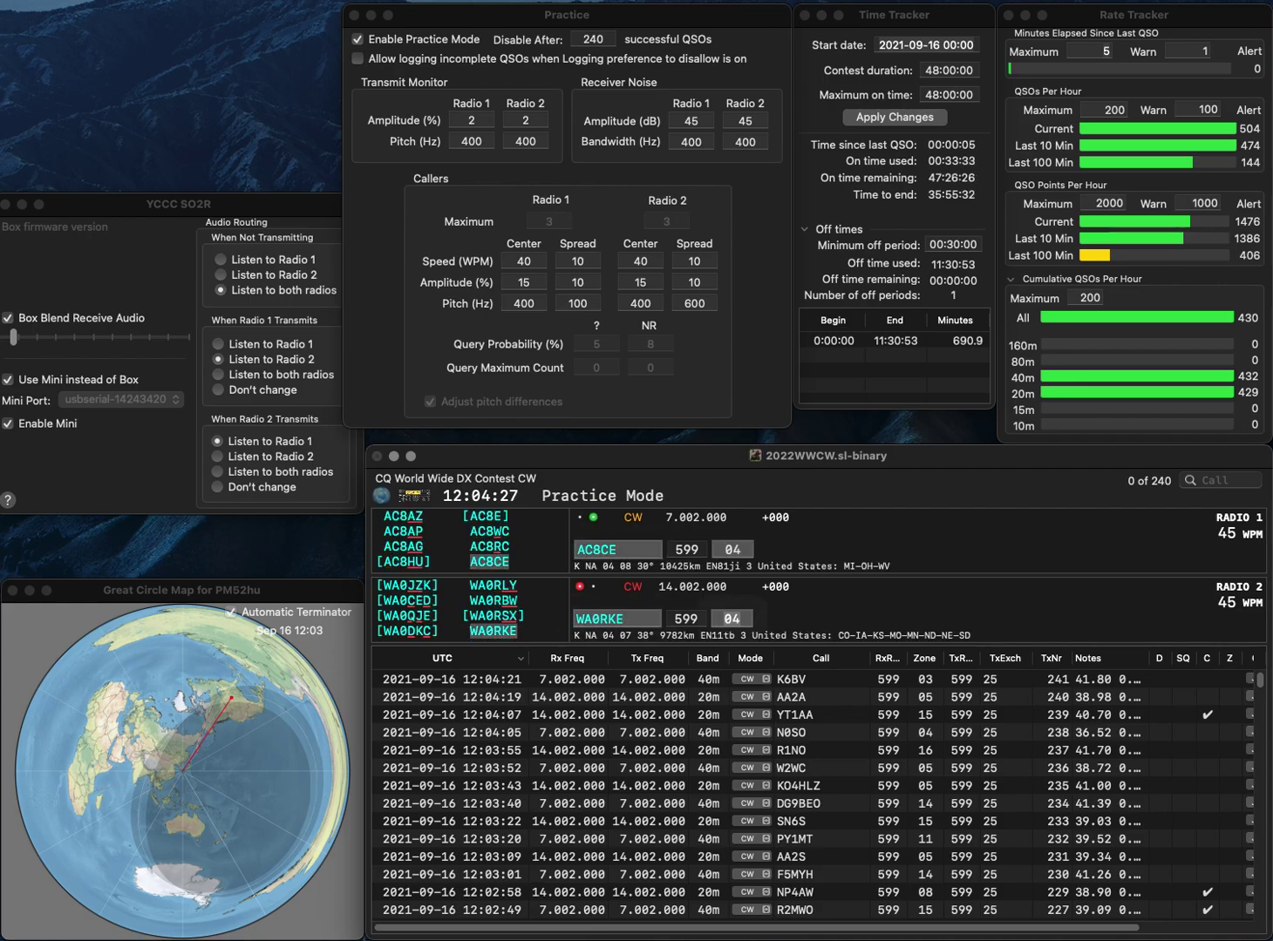
Log WA0RKE on Radio 2 with zone 04 and AC8CE on Radio 1 with zone 04.
key(Return)
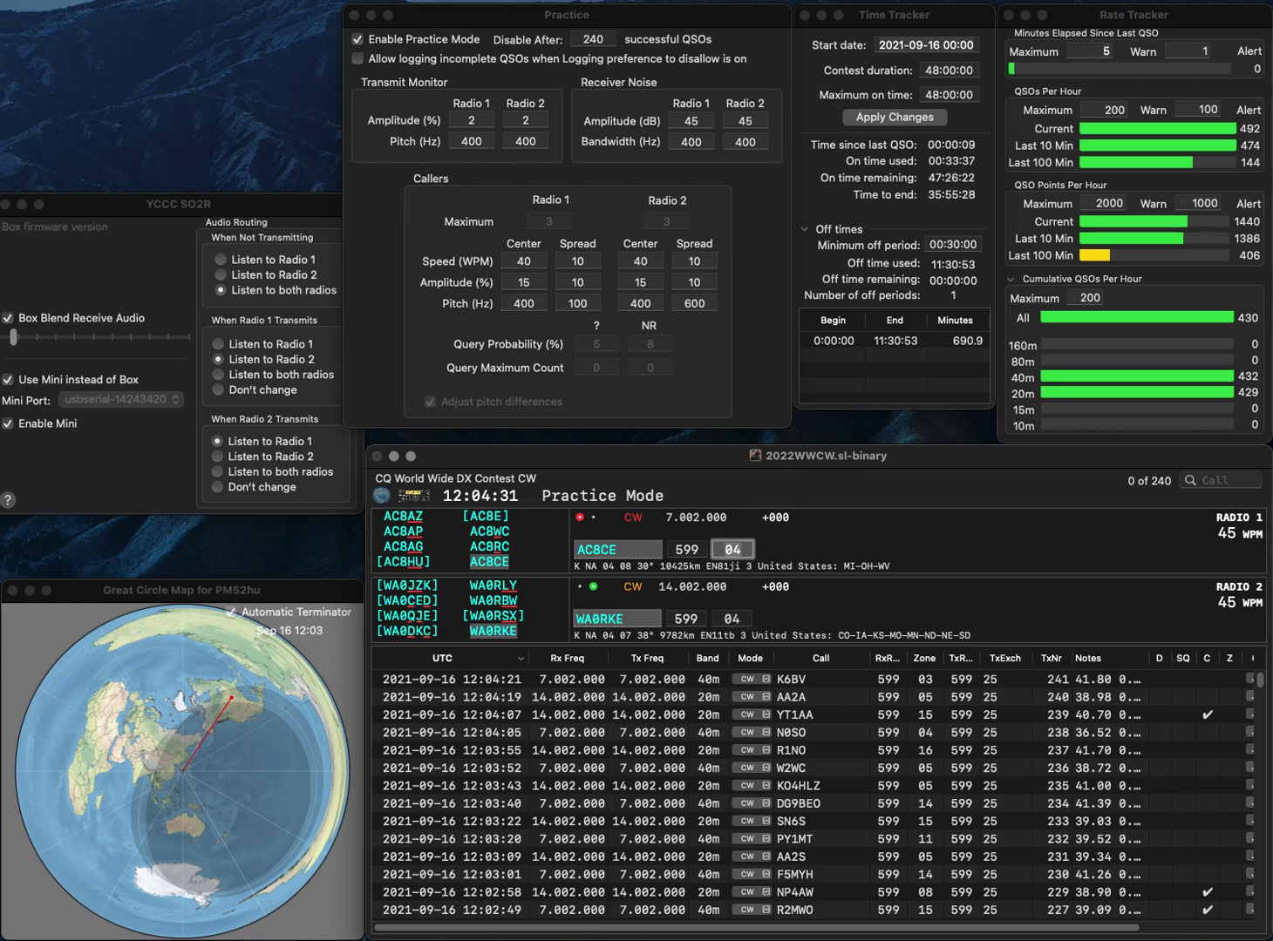
key(space)
key(space)
key(space)
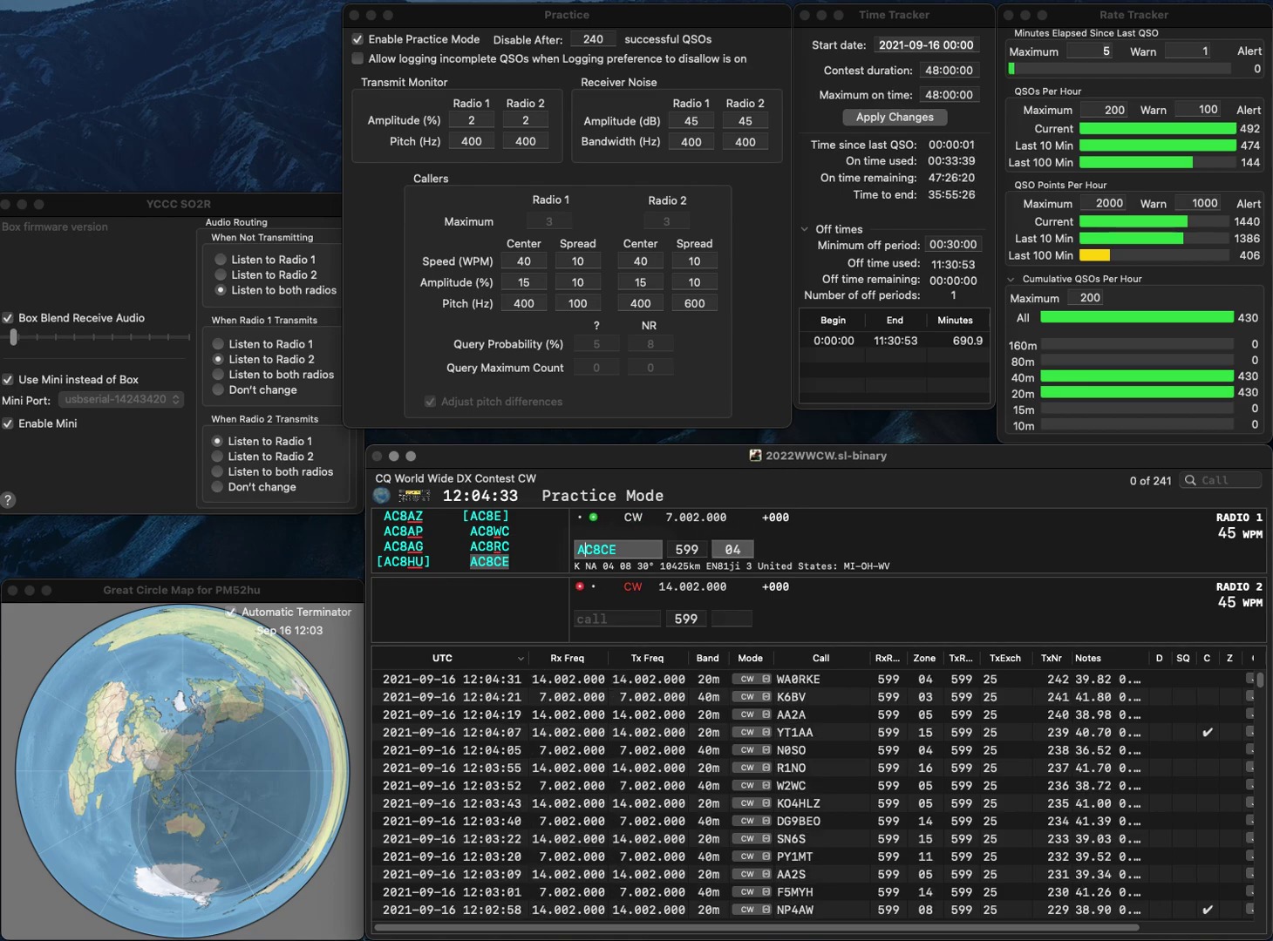
double_click(578, 550)
key(Return)
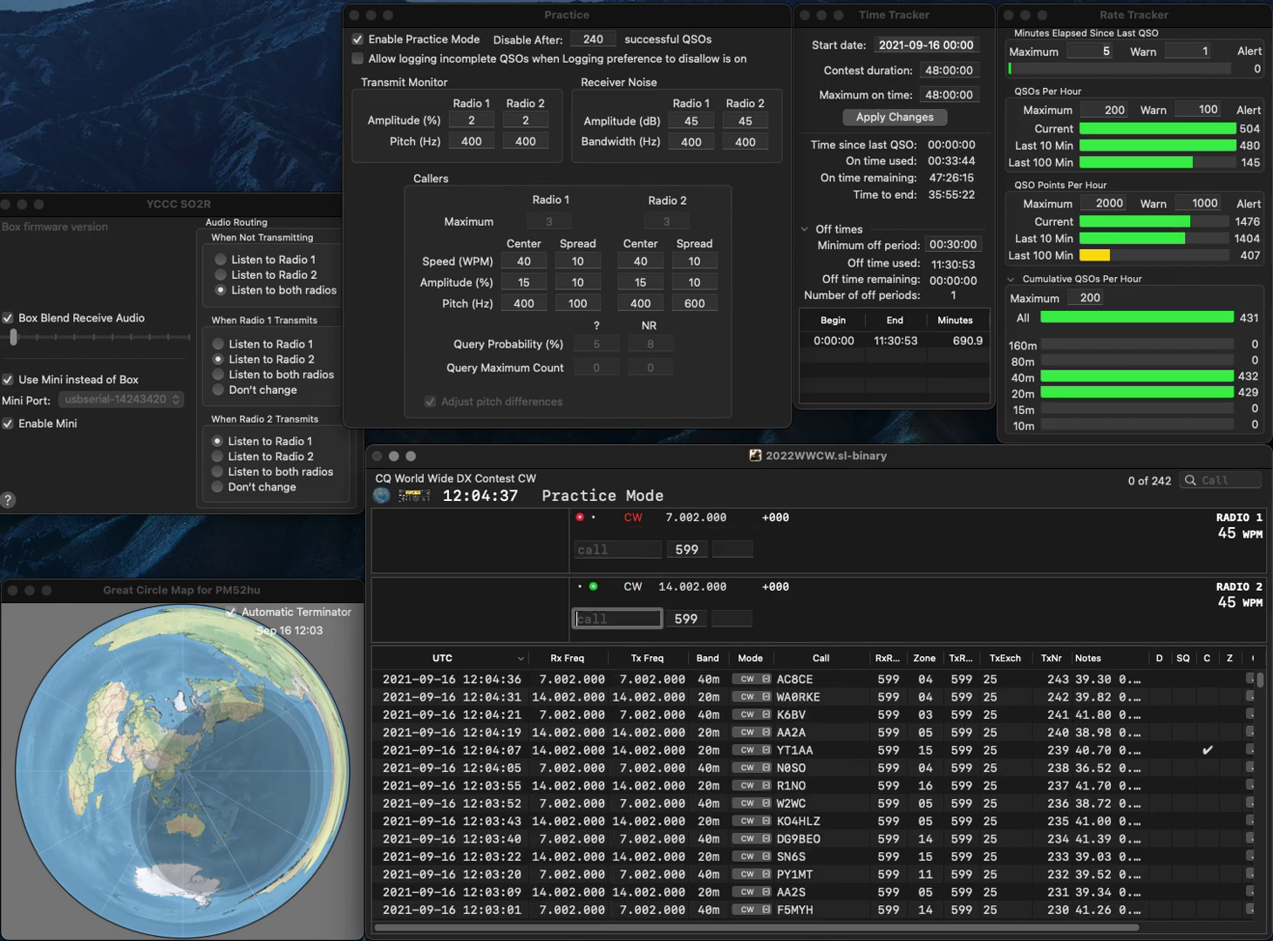
text(IK4EWX)
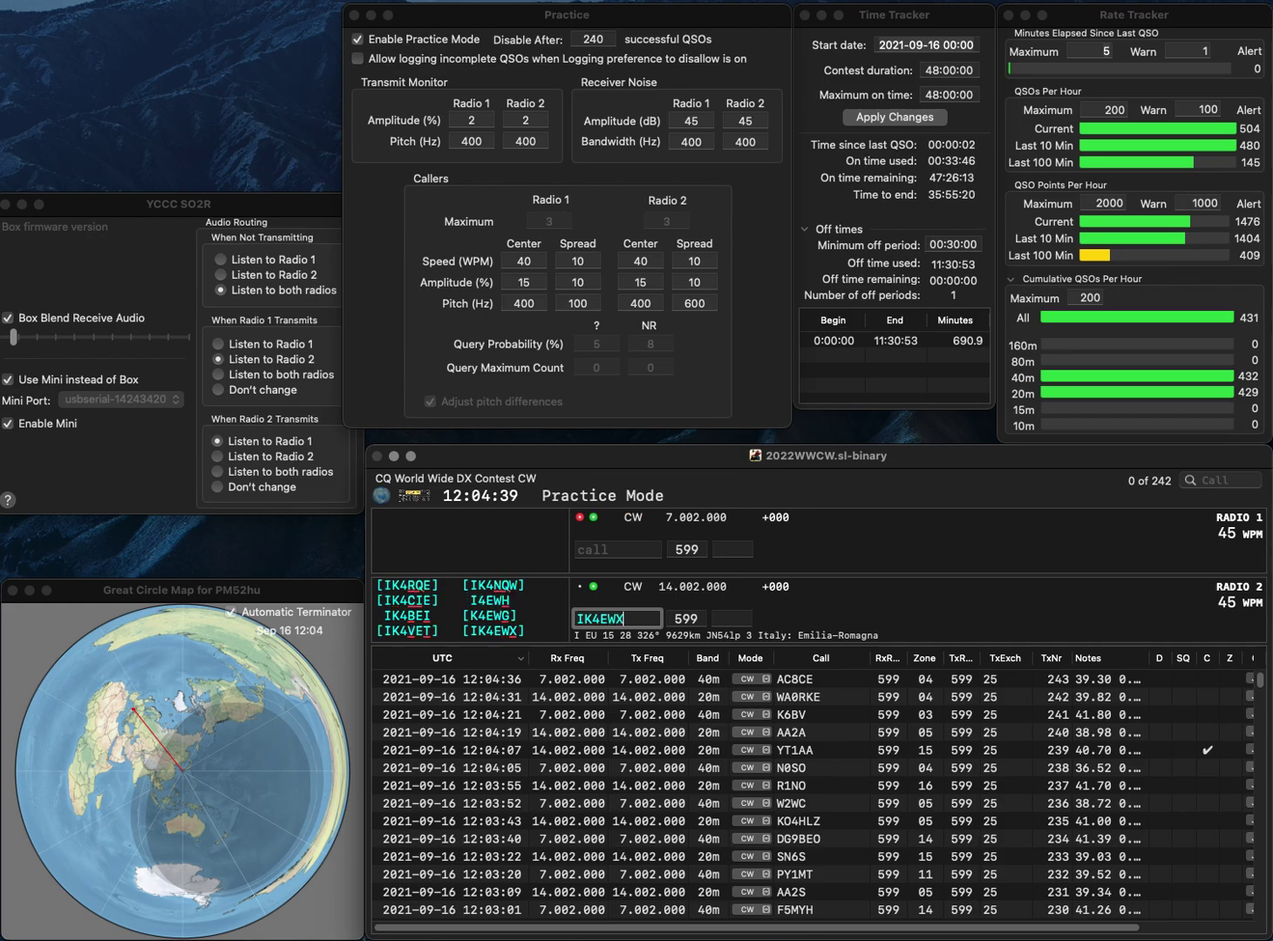
key(Return)
text(MG)
key(Return)
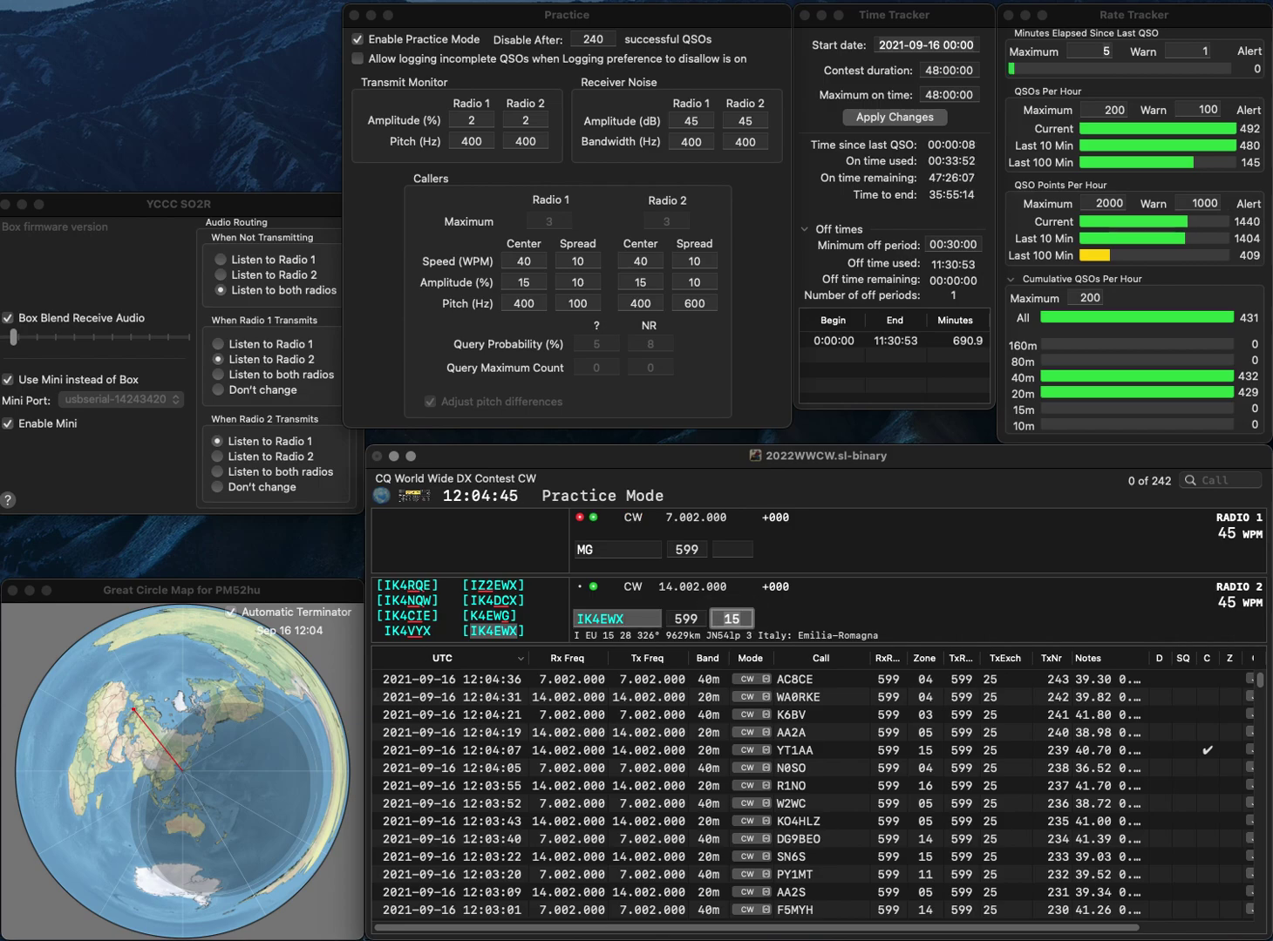
key(Return)
key(Left)
text(0RO)
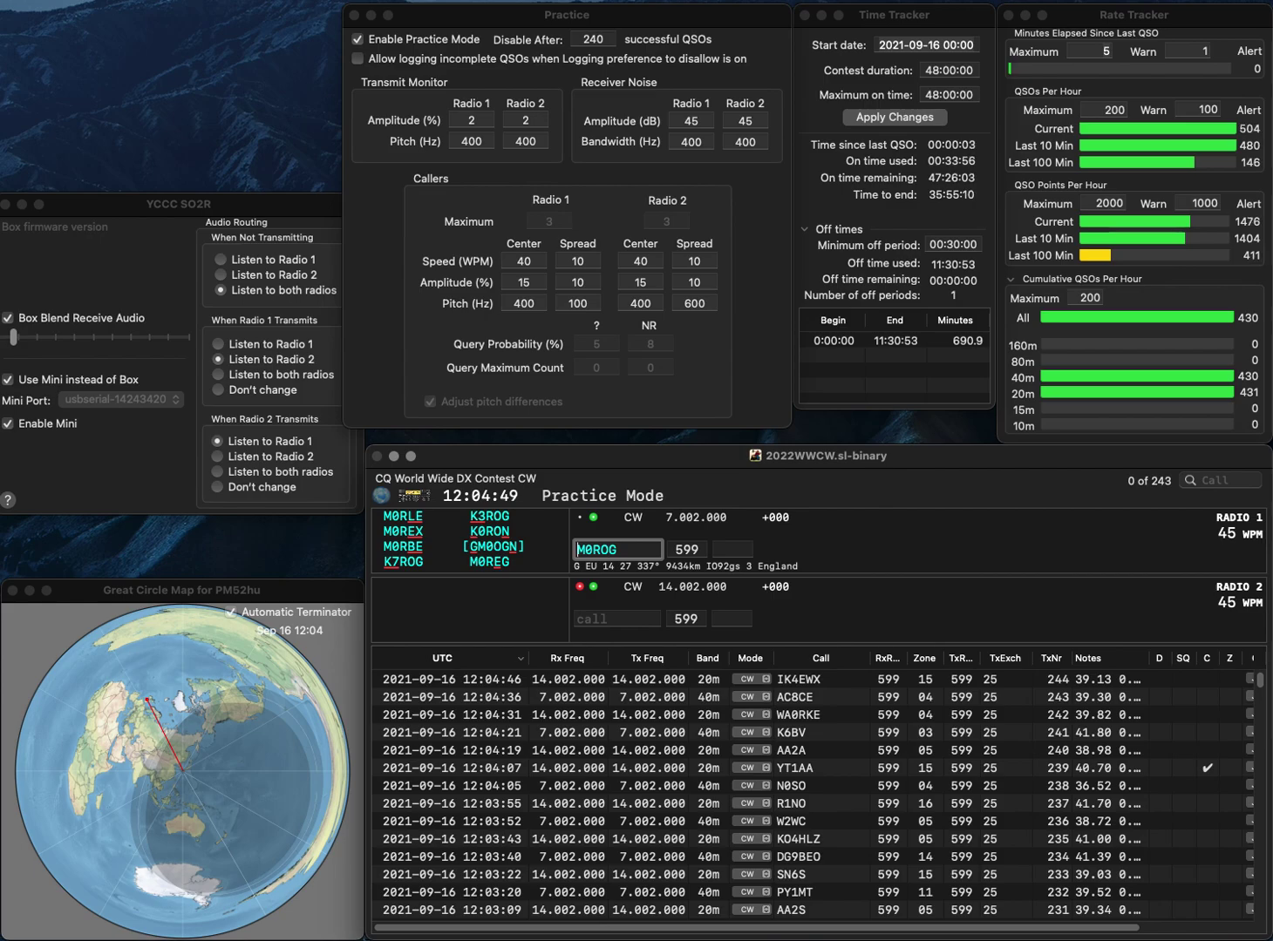
key(Return)
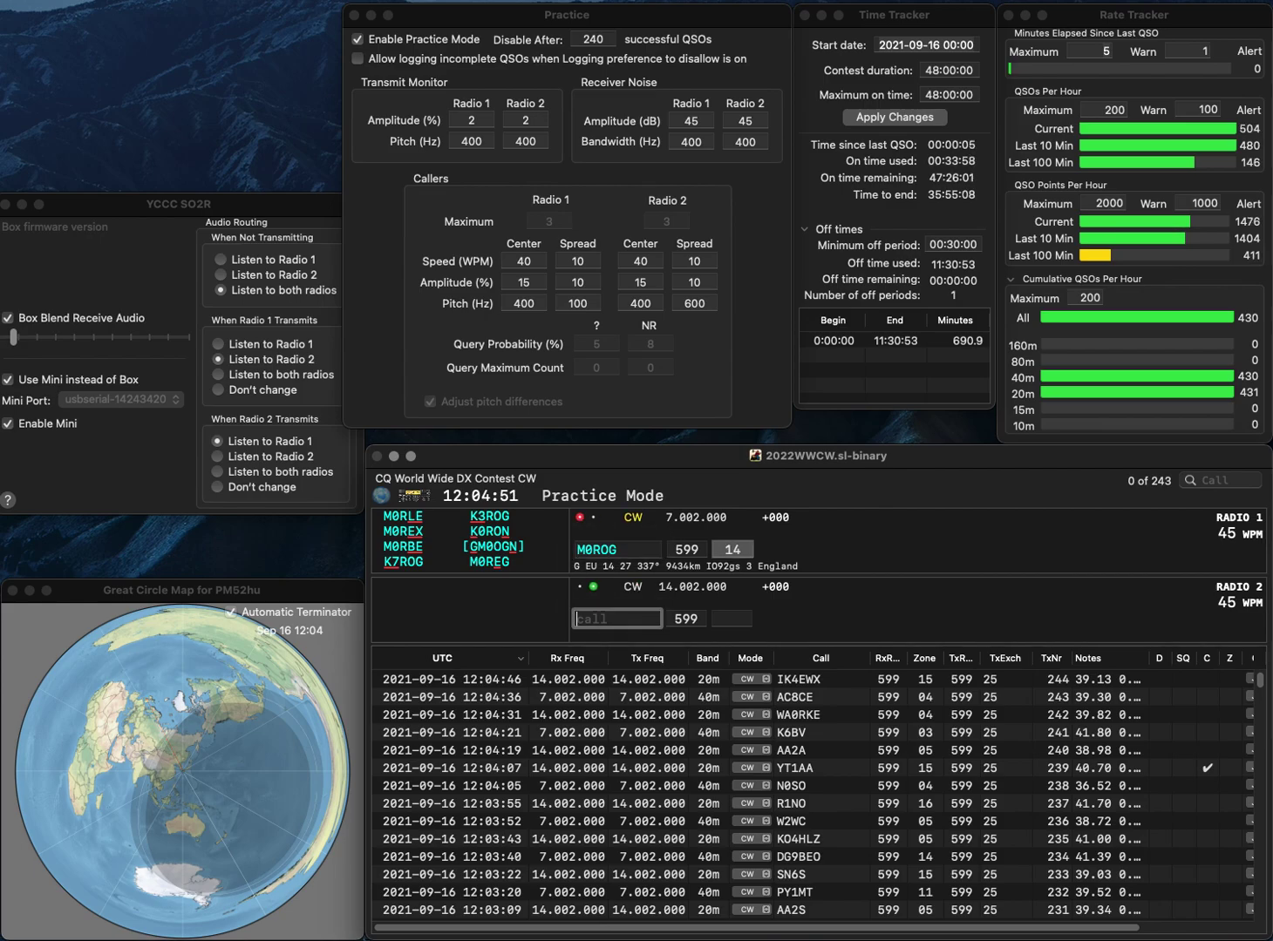
text(K3SW)
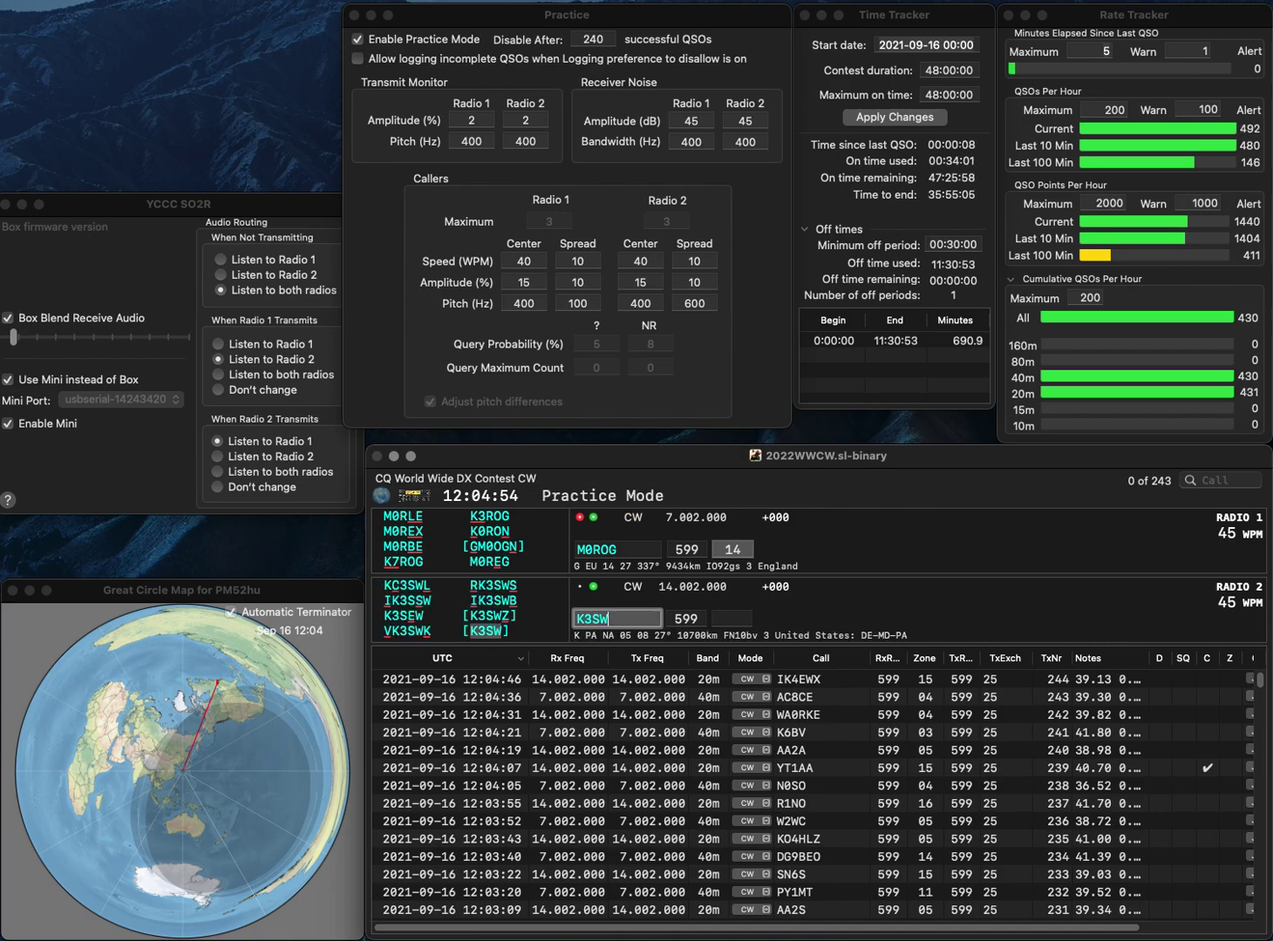
key(Return)
text(WO)
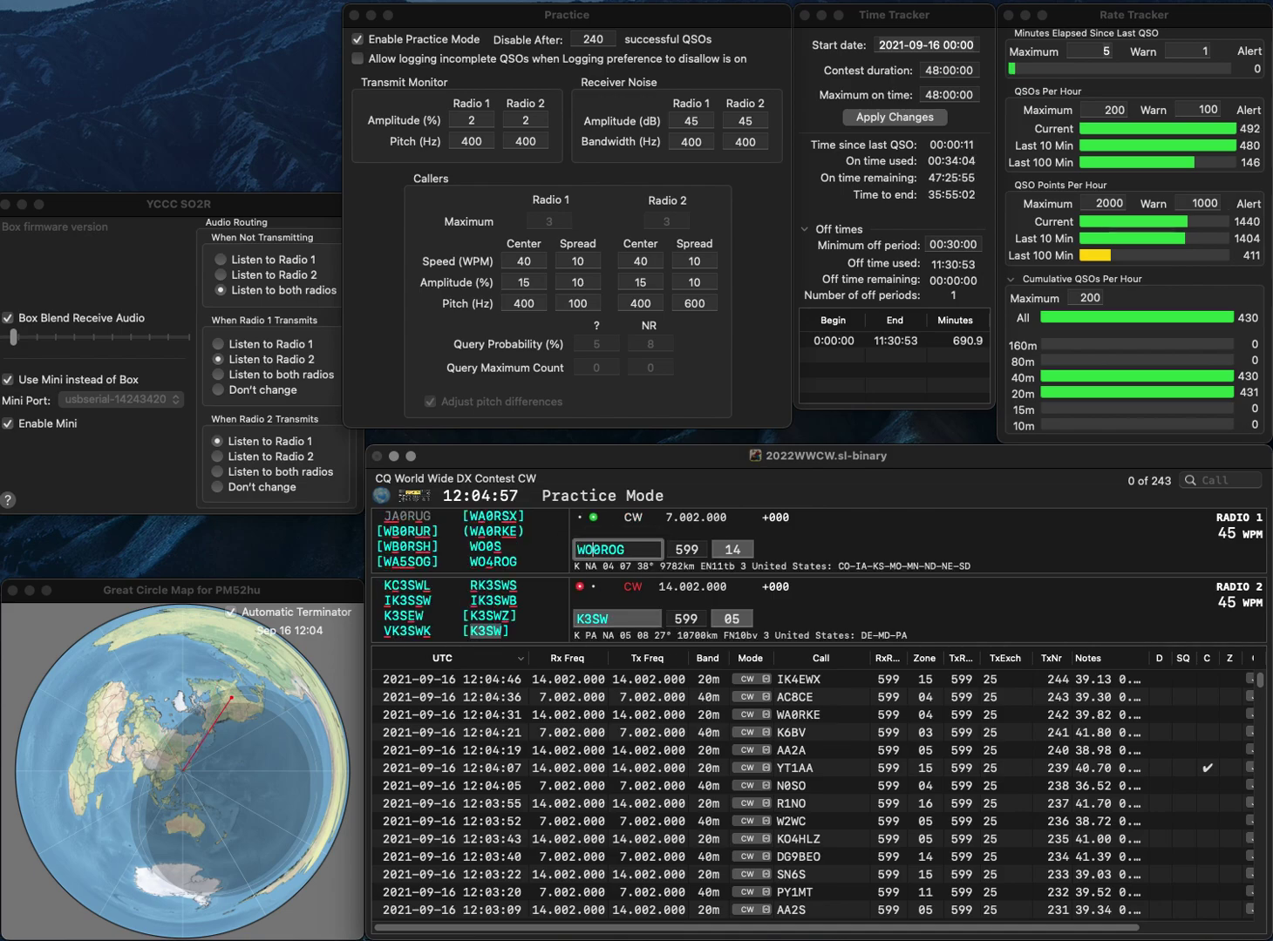
key(Delete)
text(4)
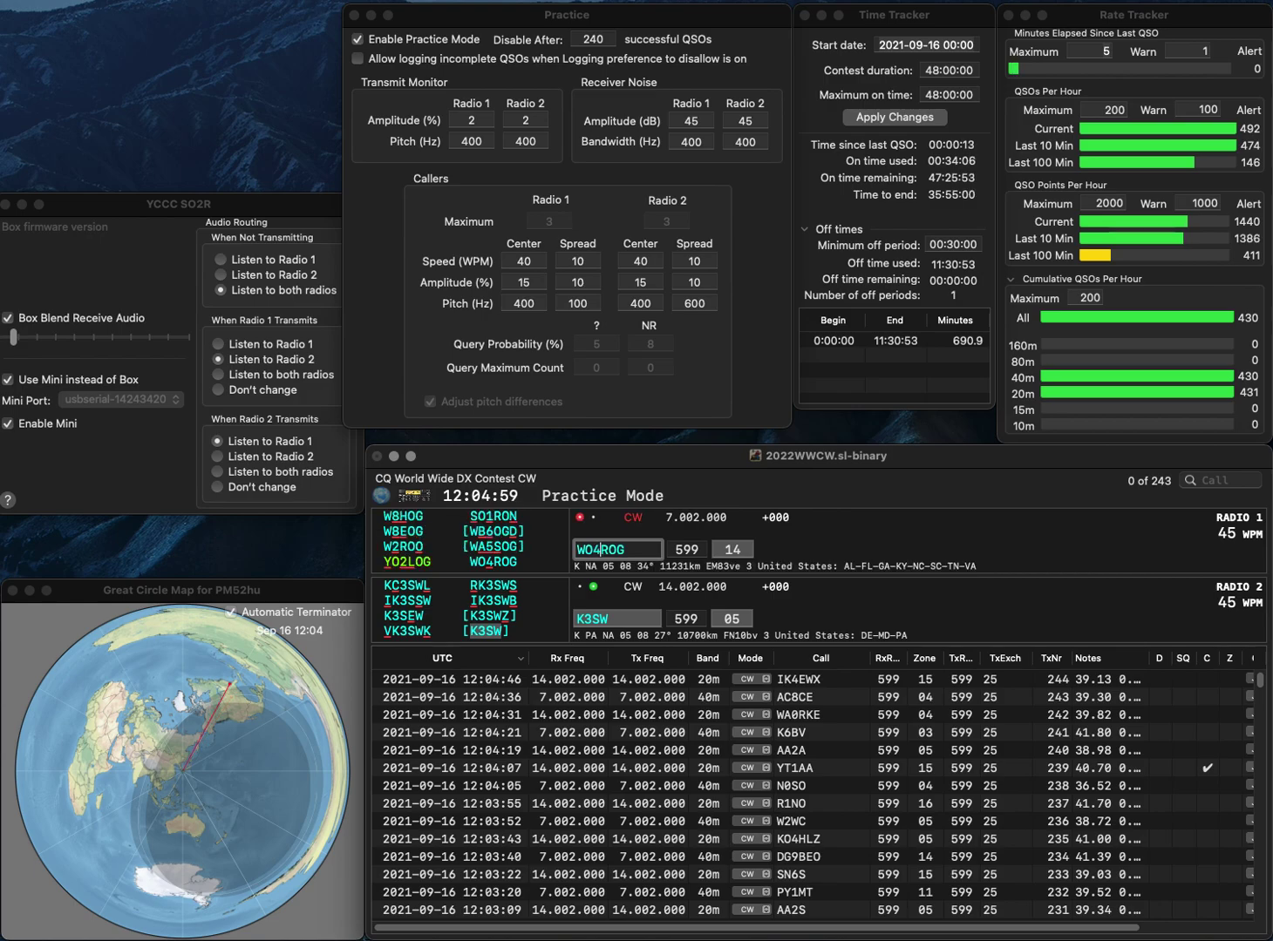
key(Return)
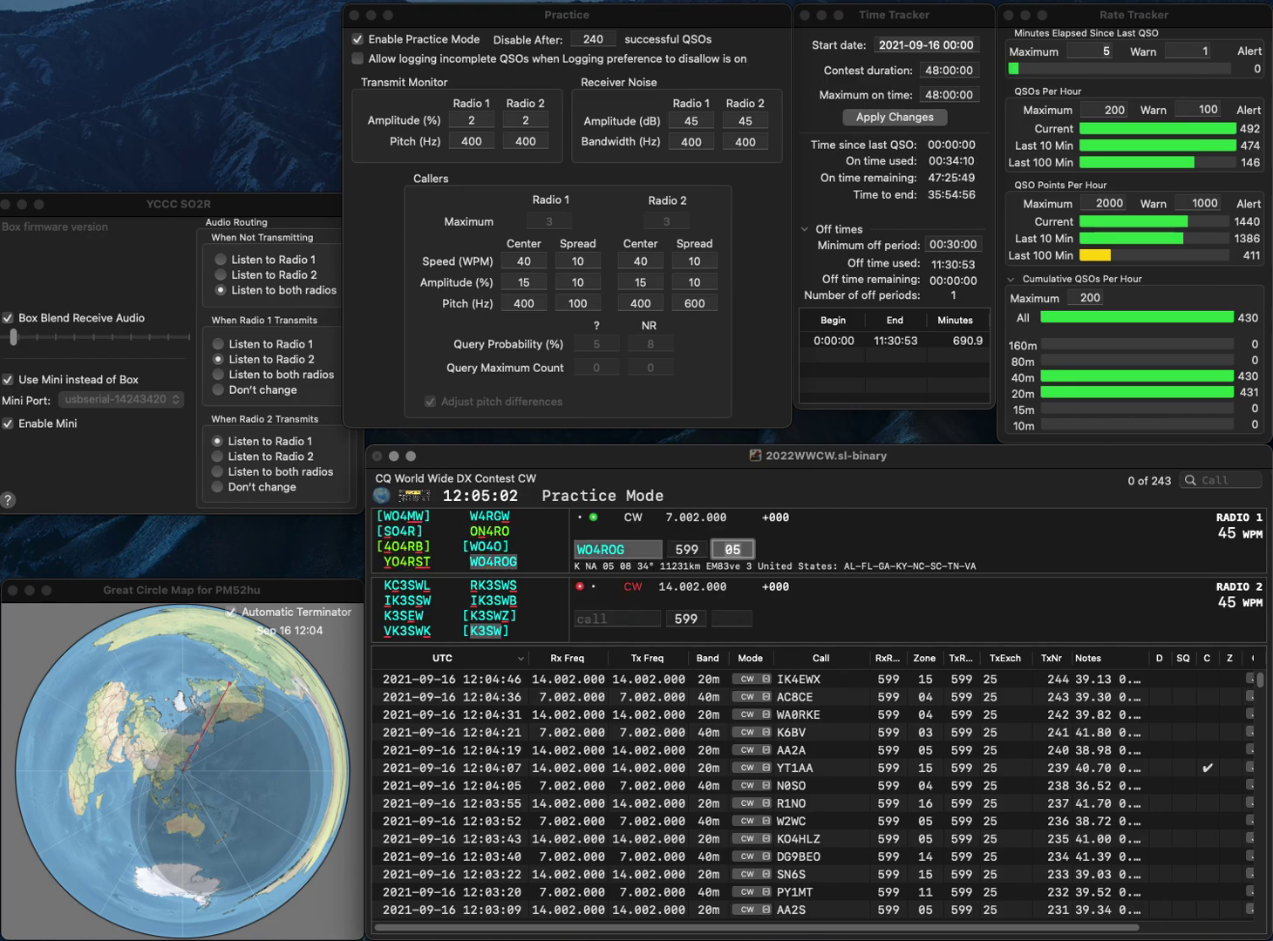
key(Return)
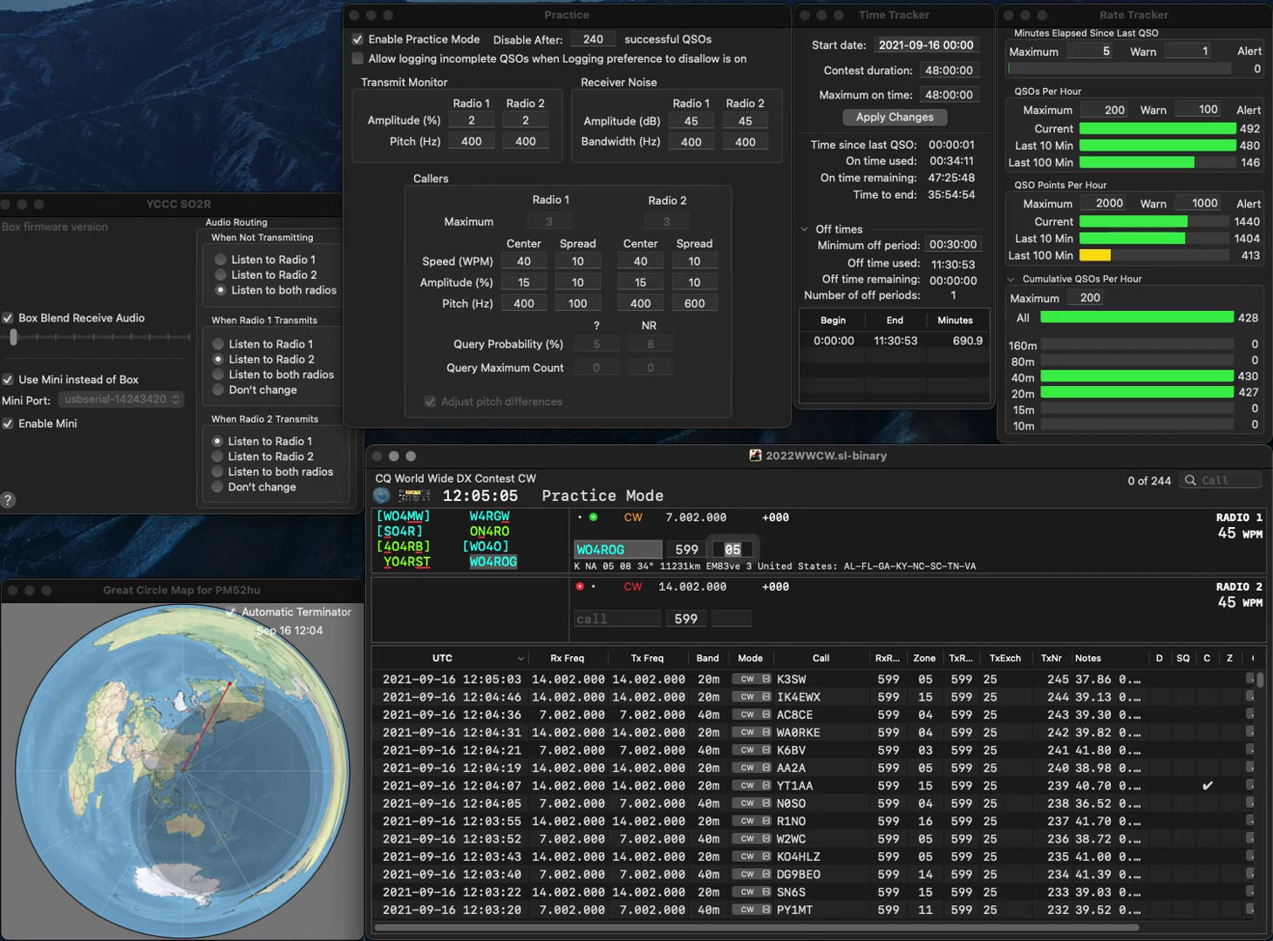
Answer caller RM60YG on Radio 2 and the Radio 1 caller as UN7SN with the exchange.
text(RM)
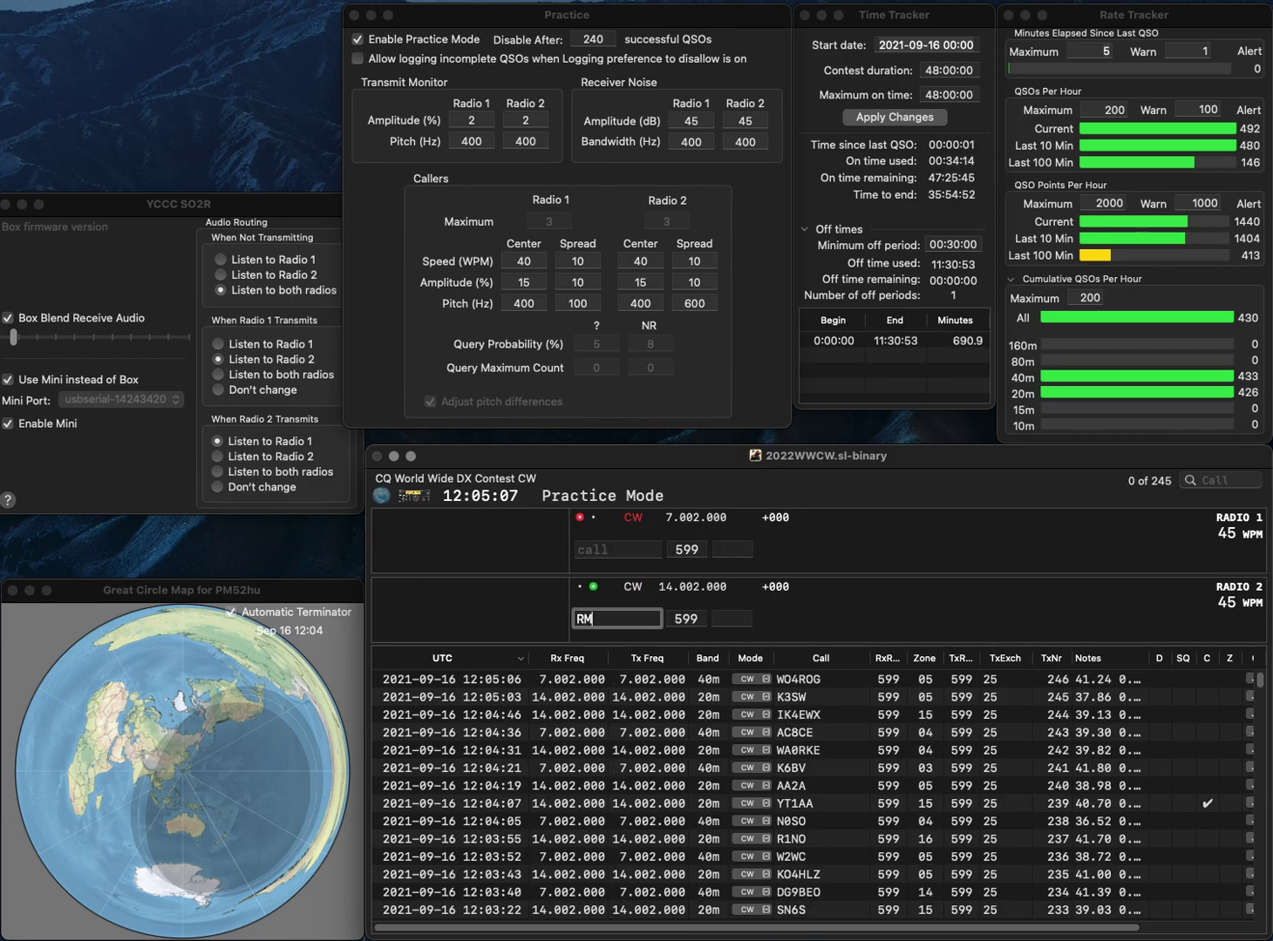
text(60YG)
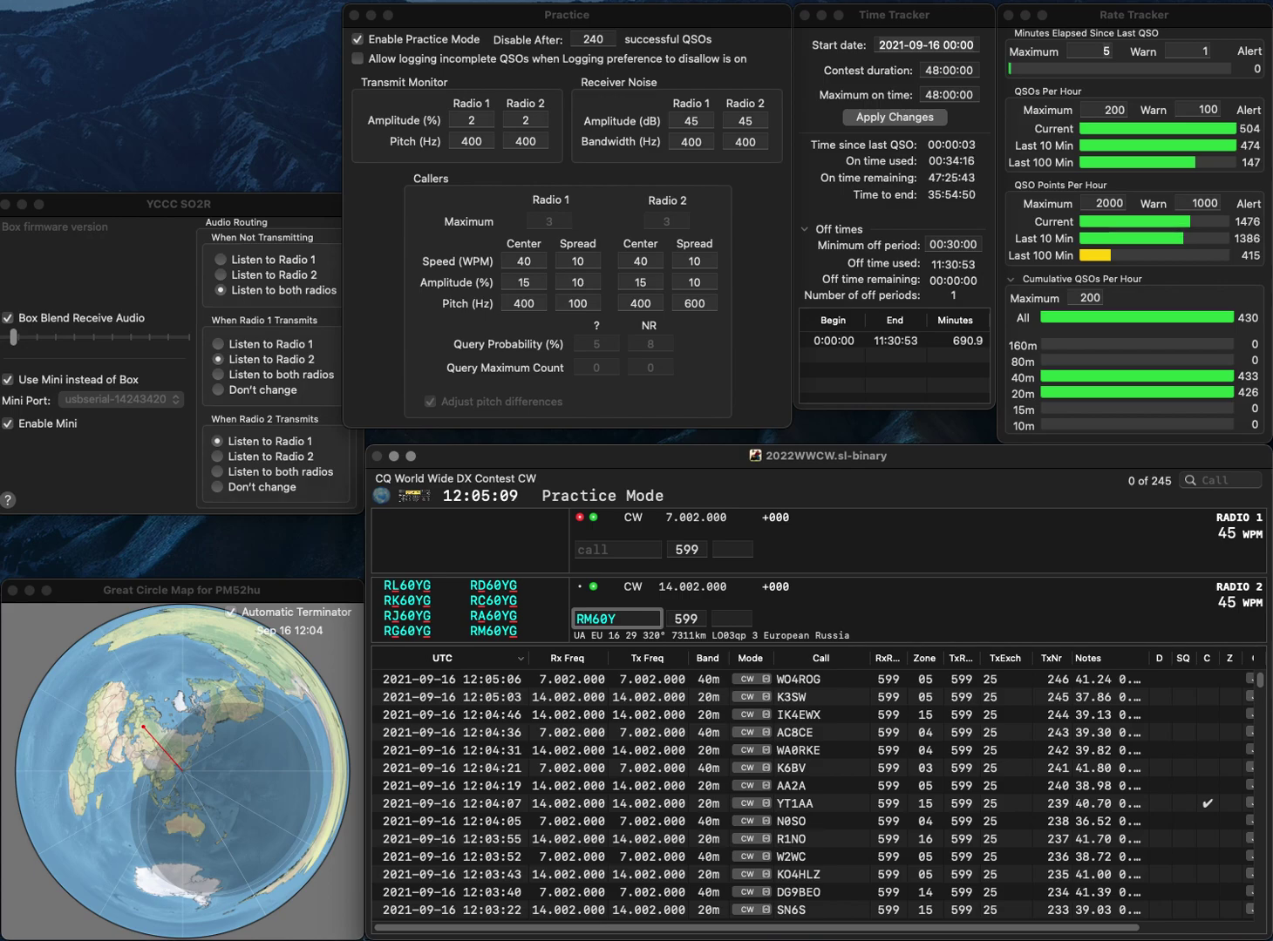
key(Return)
text(UN7SN)
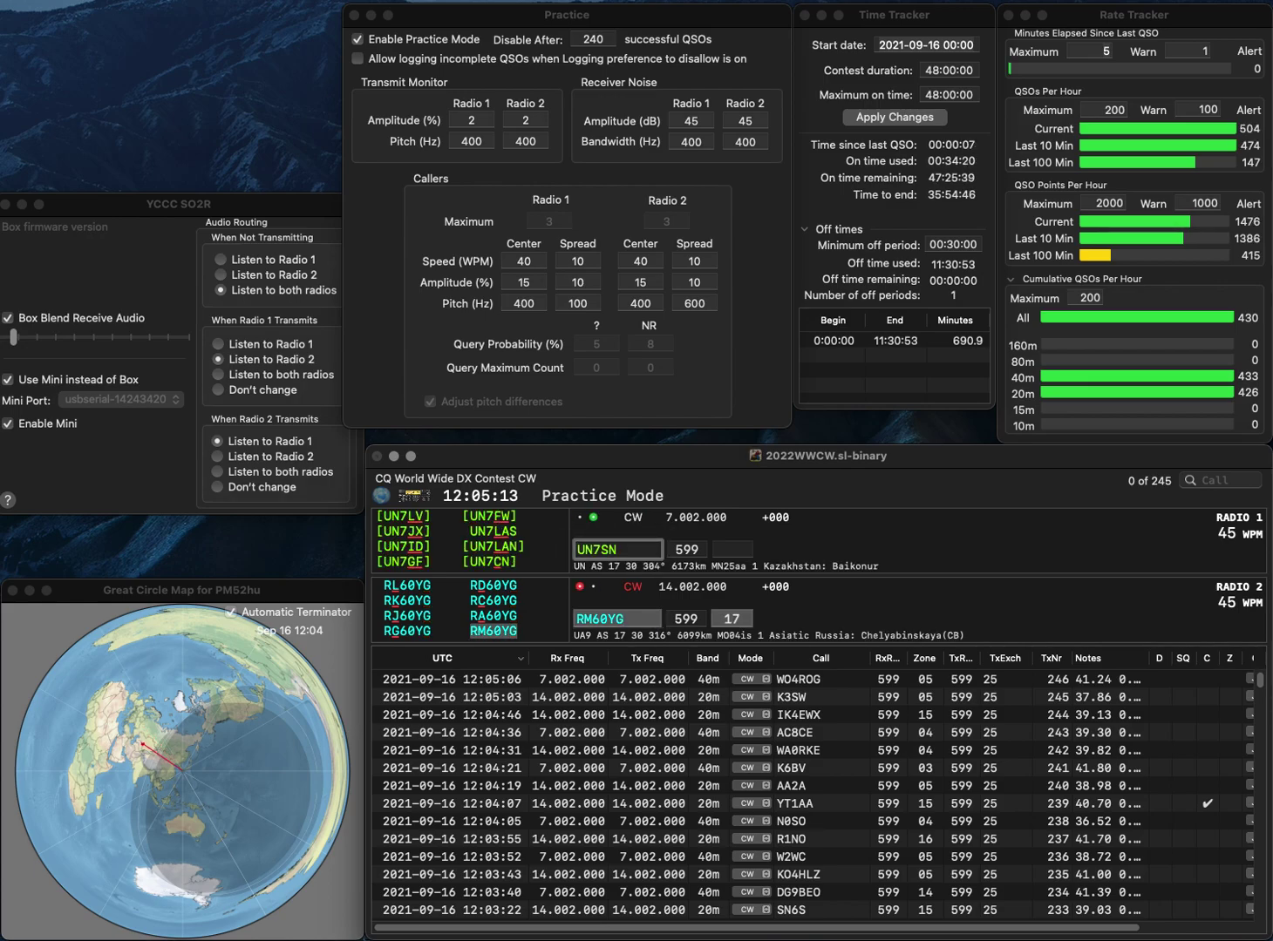
key(Return)
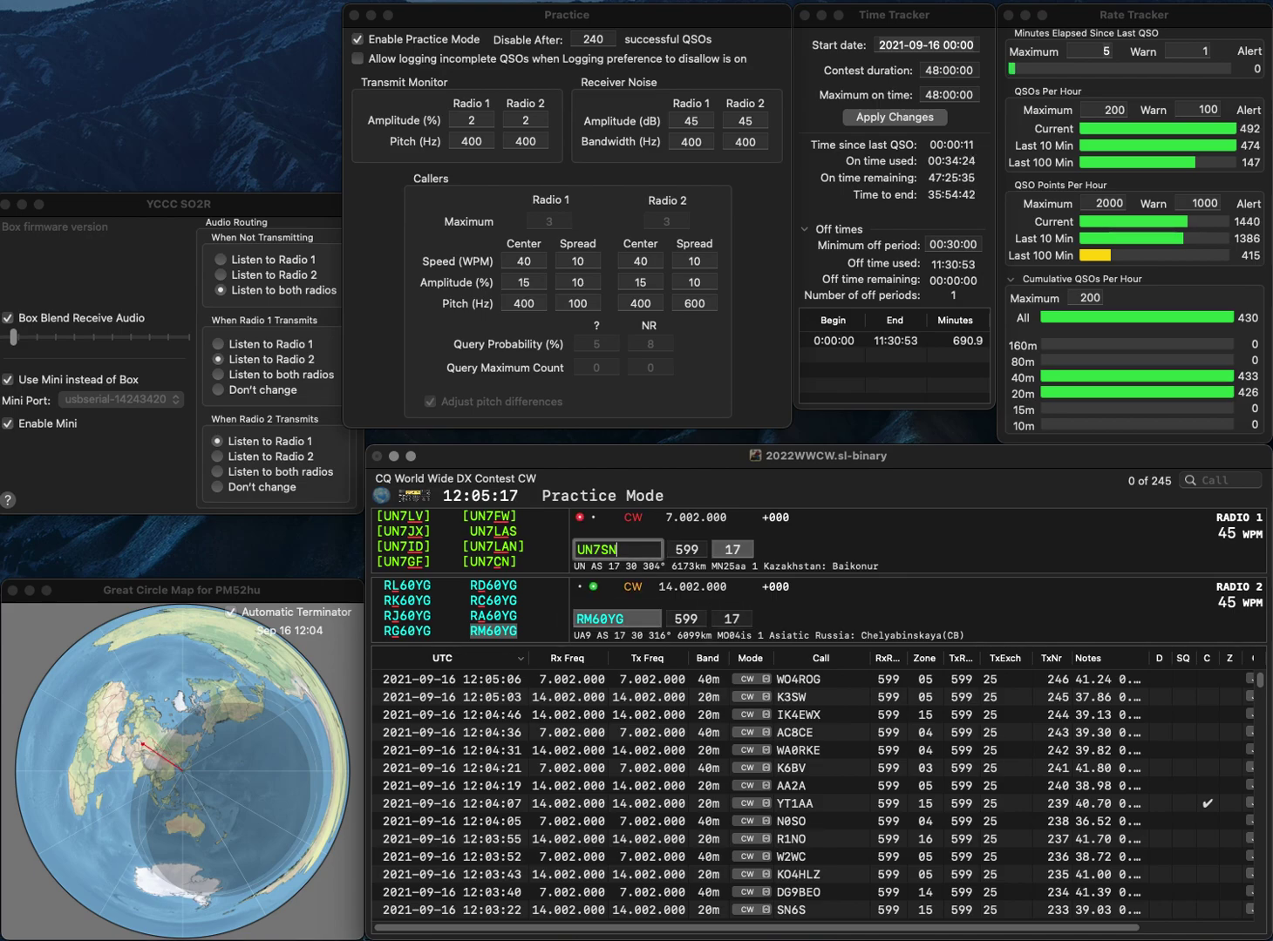
Log RM60YG on Radio 2 with zone 17, and correct the Radio 1 call sign to UN7ID and answer it again.
key(Return)
key(Left)
key(BackSpace)
text(ID)
key(Delete)
key(Return)
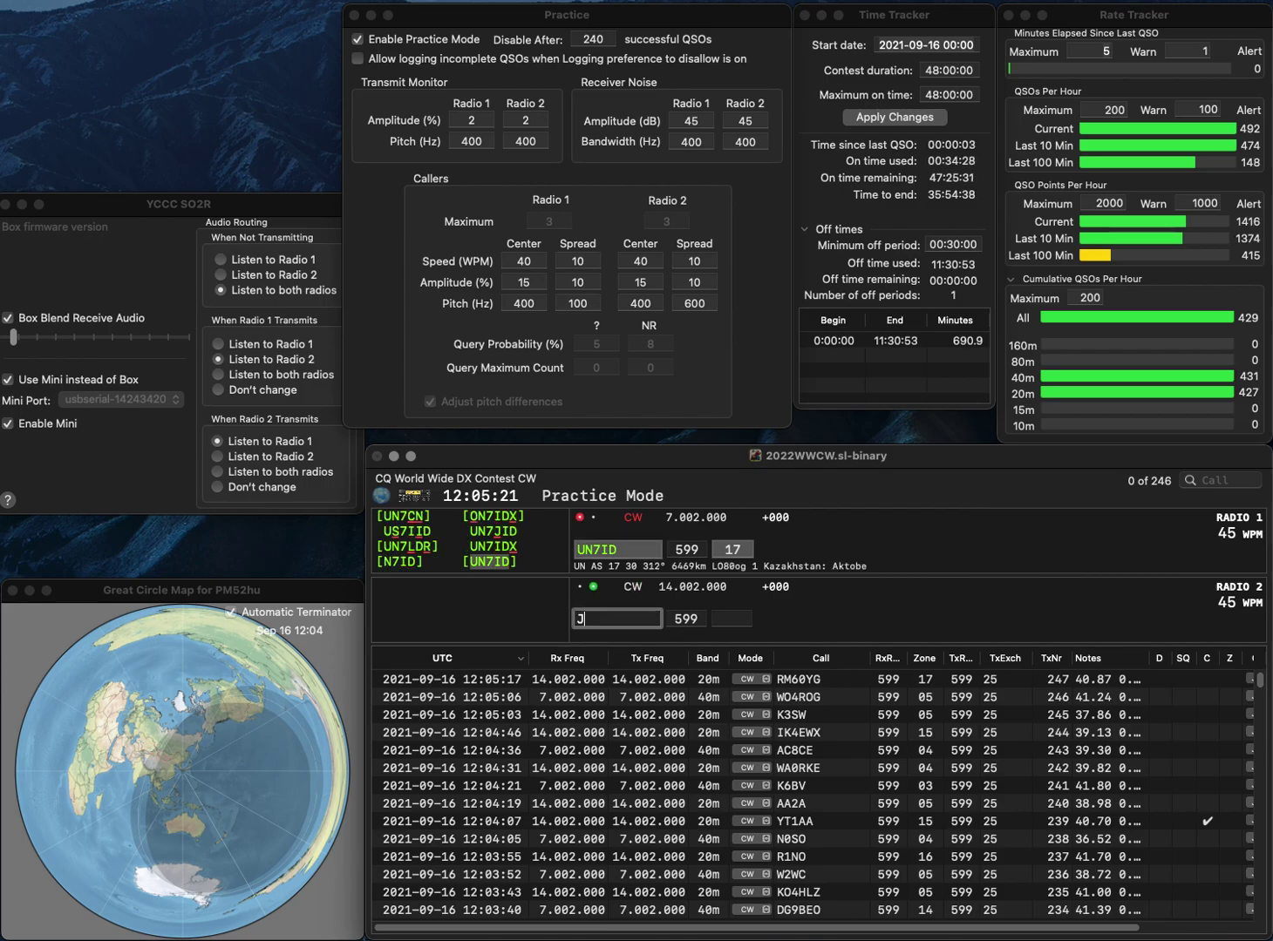
Answer caller JP1AEG on Radio 2, logging UN7ID on Radio 1 with zone 17 and JP1AEG with zone 25.
text(JP1AEG)
key(Return)
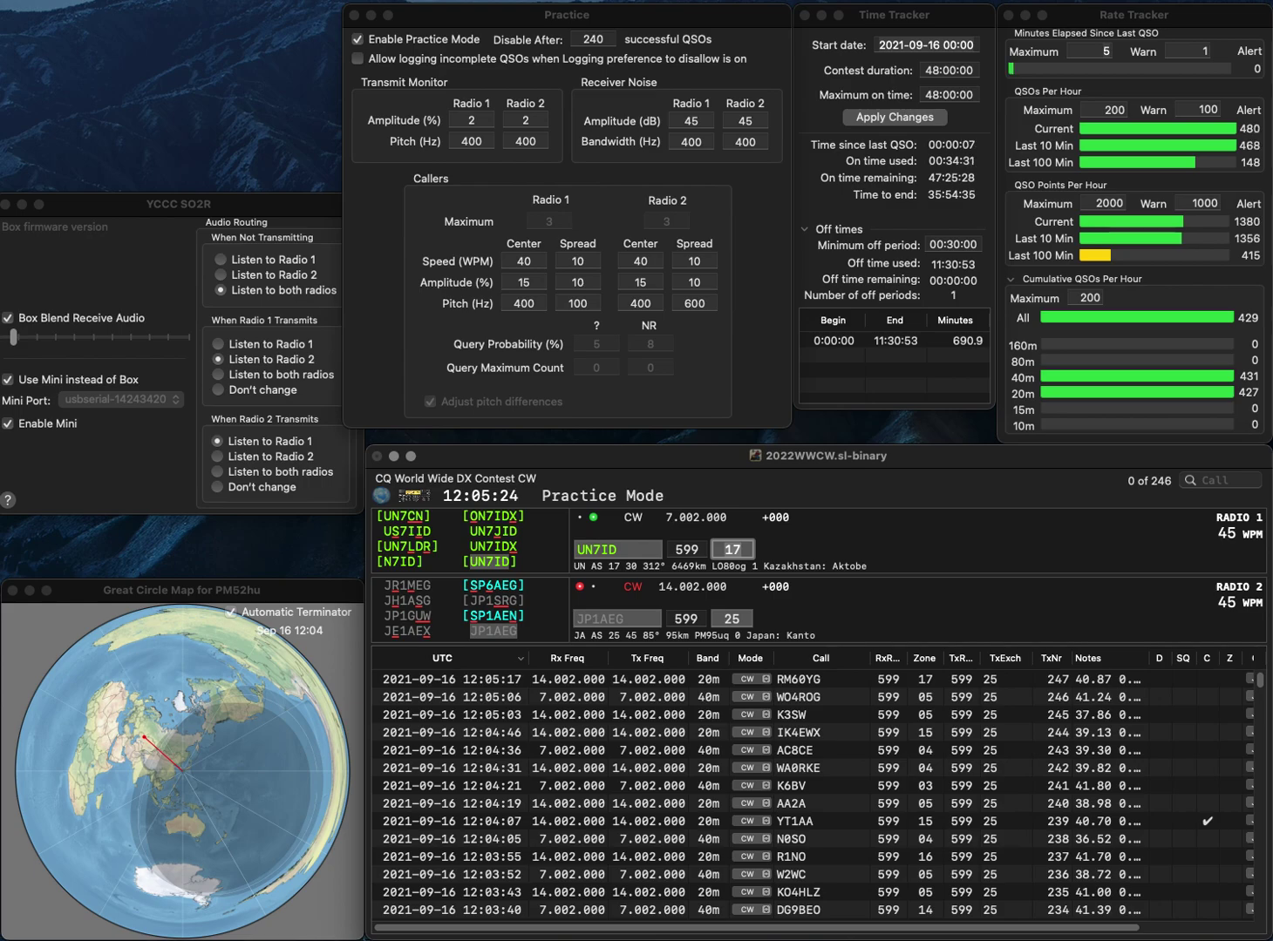
key(Return)
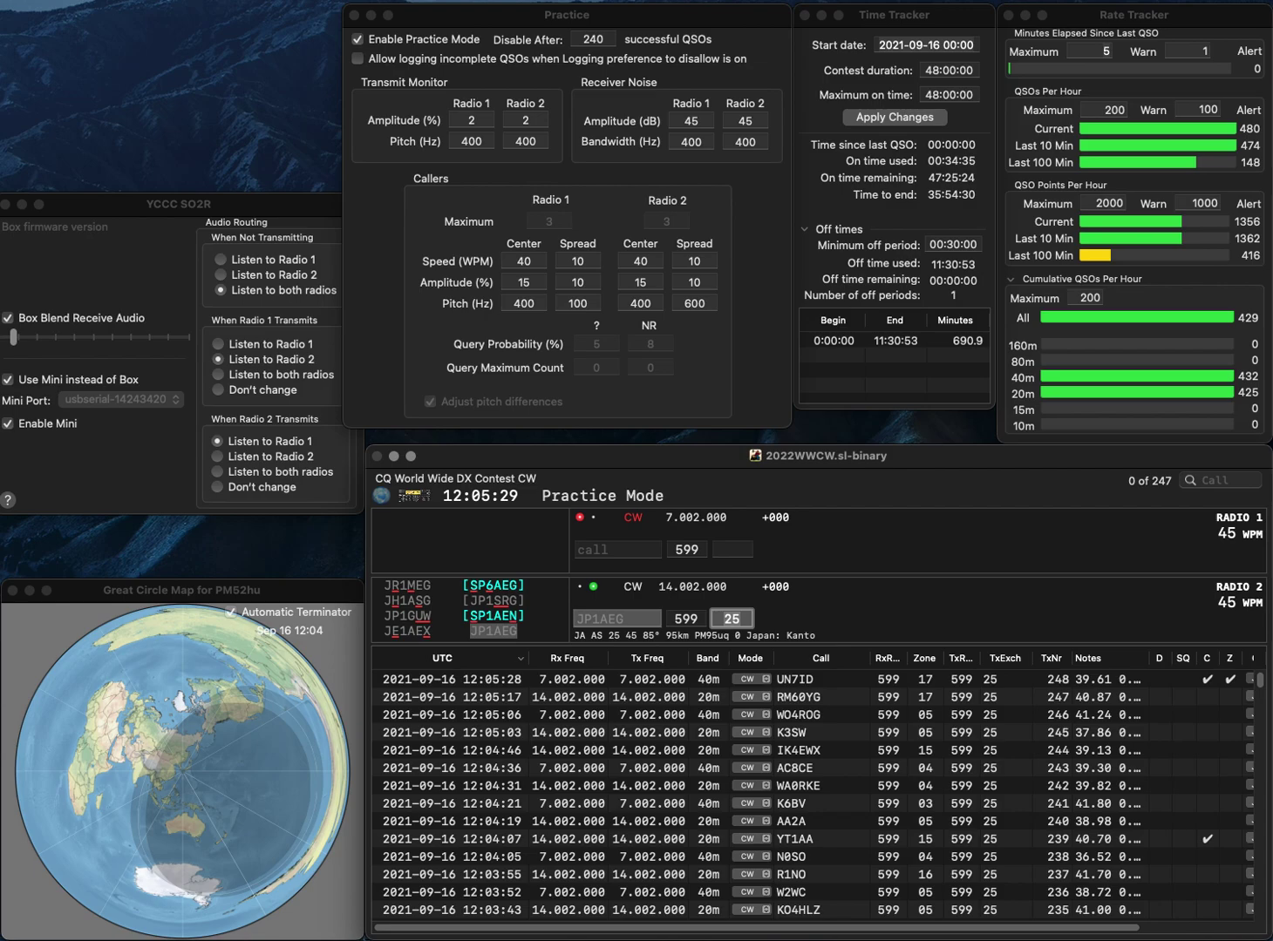
key(Return)
text(D)
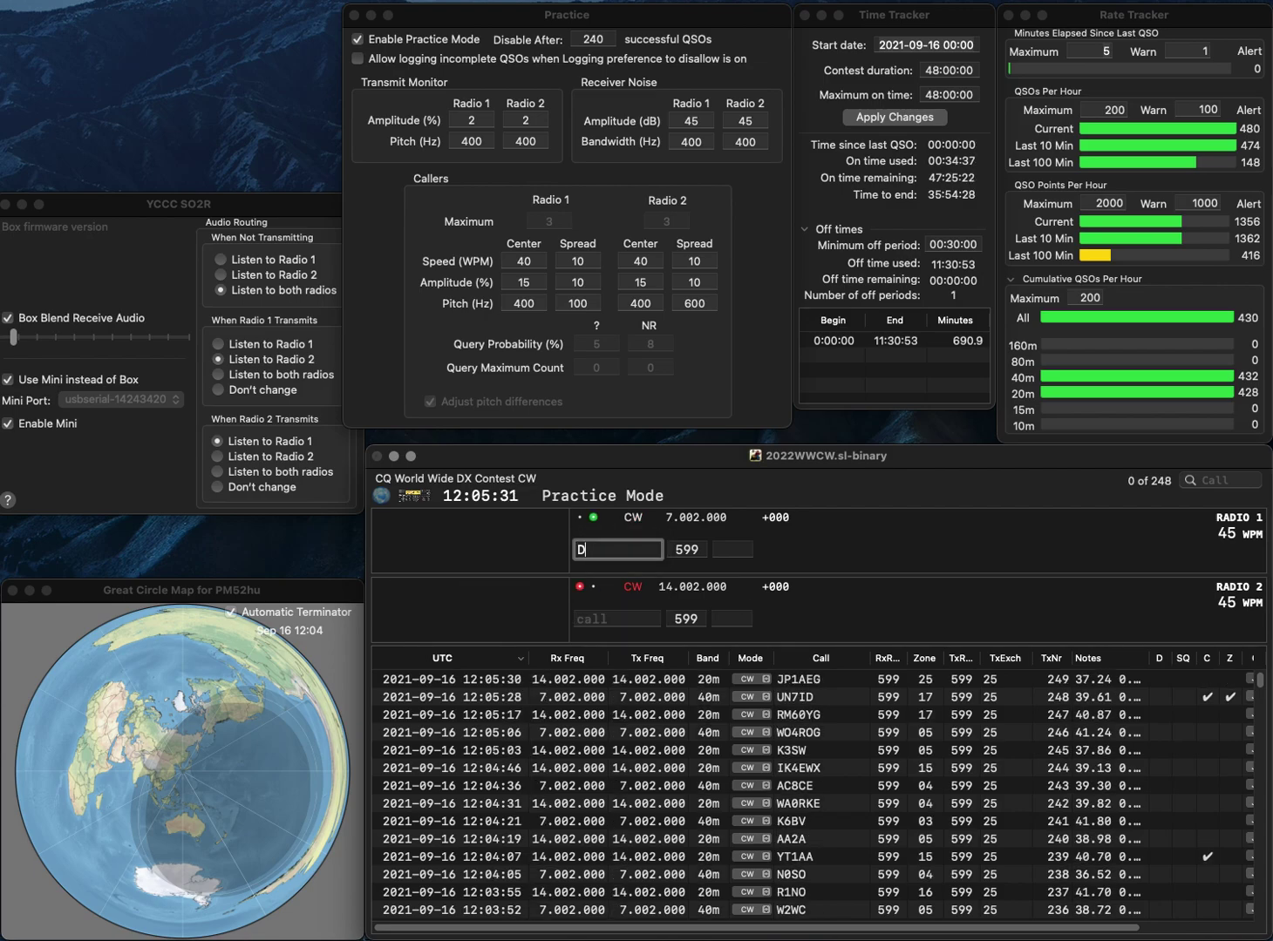
text(F3QG)
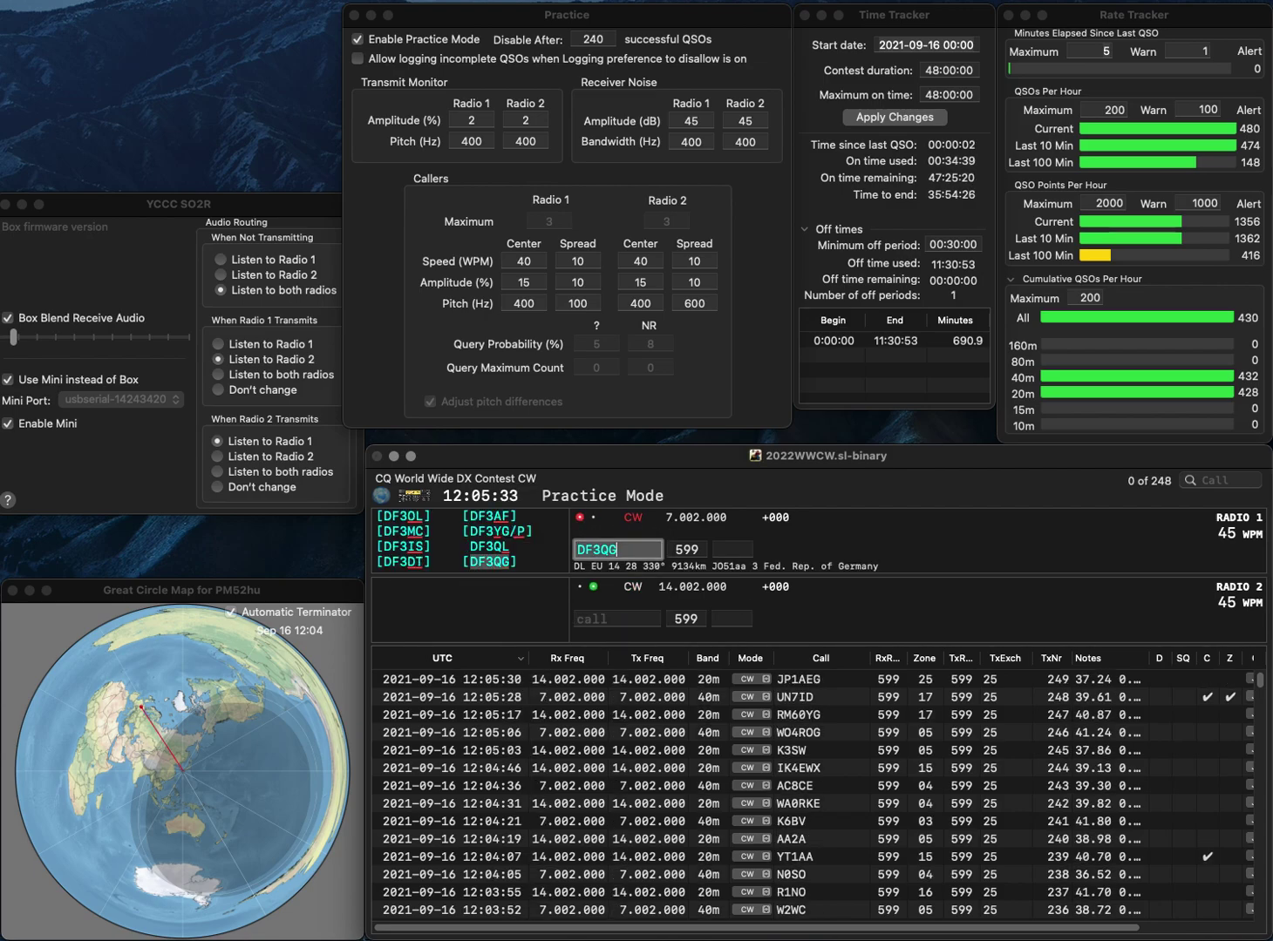
key(Return)
text(EI4JY)
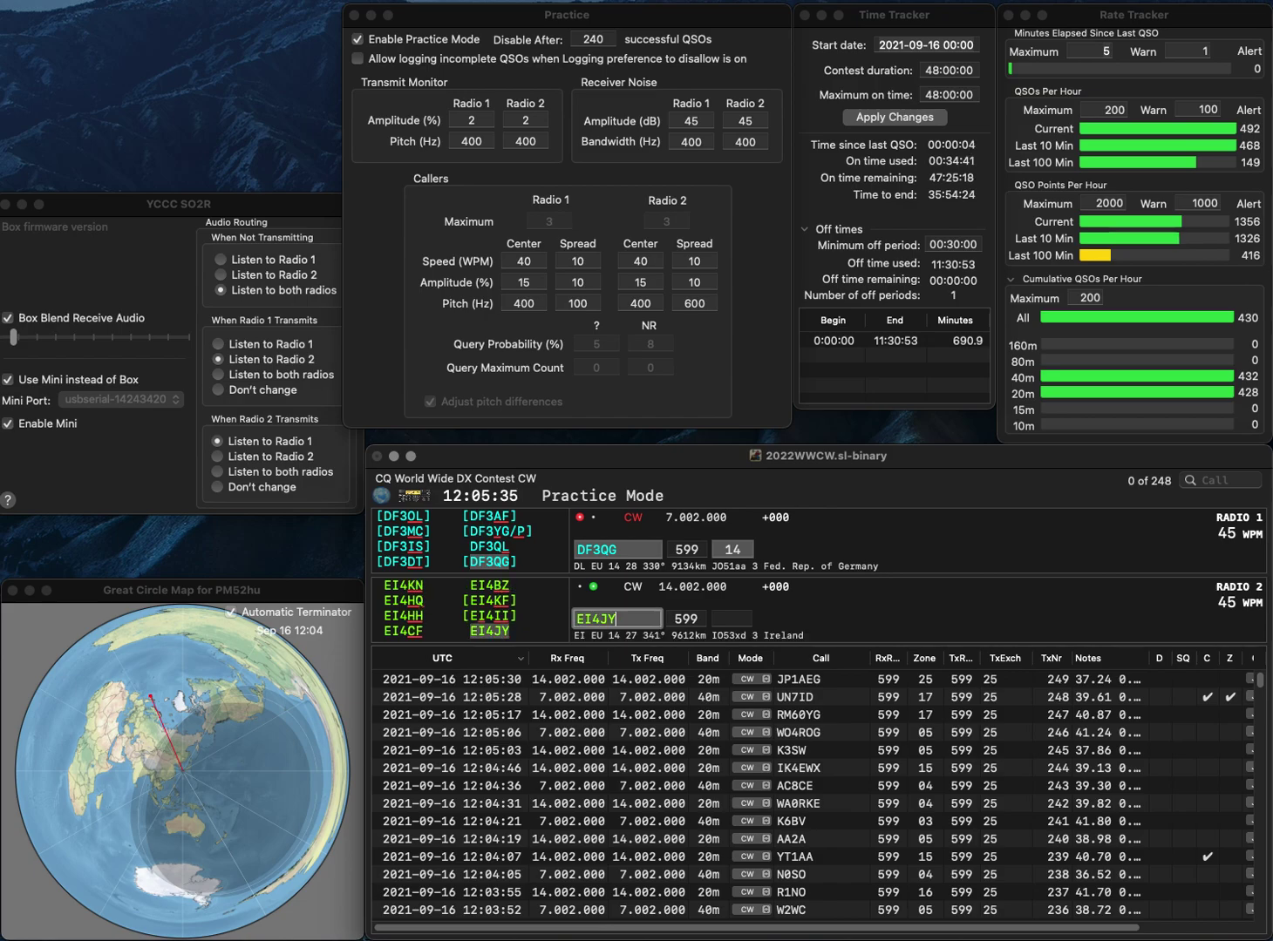
key(Return)
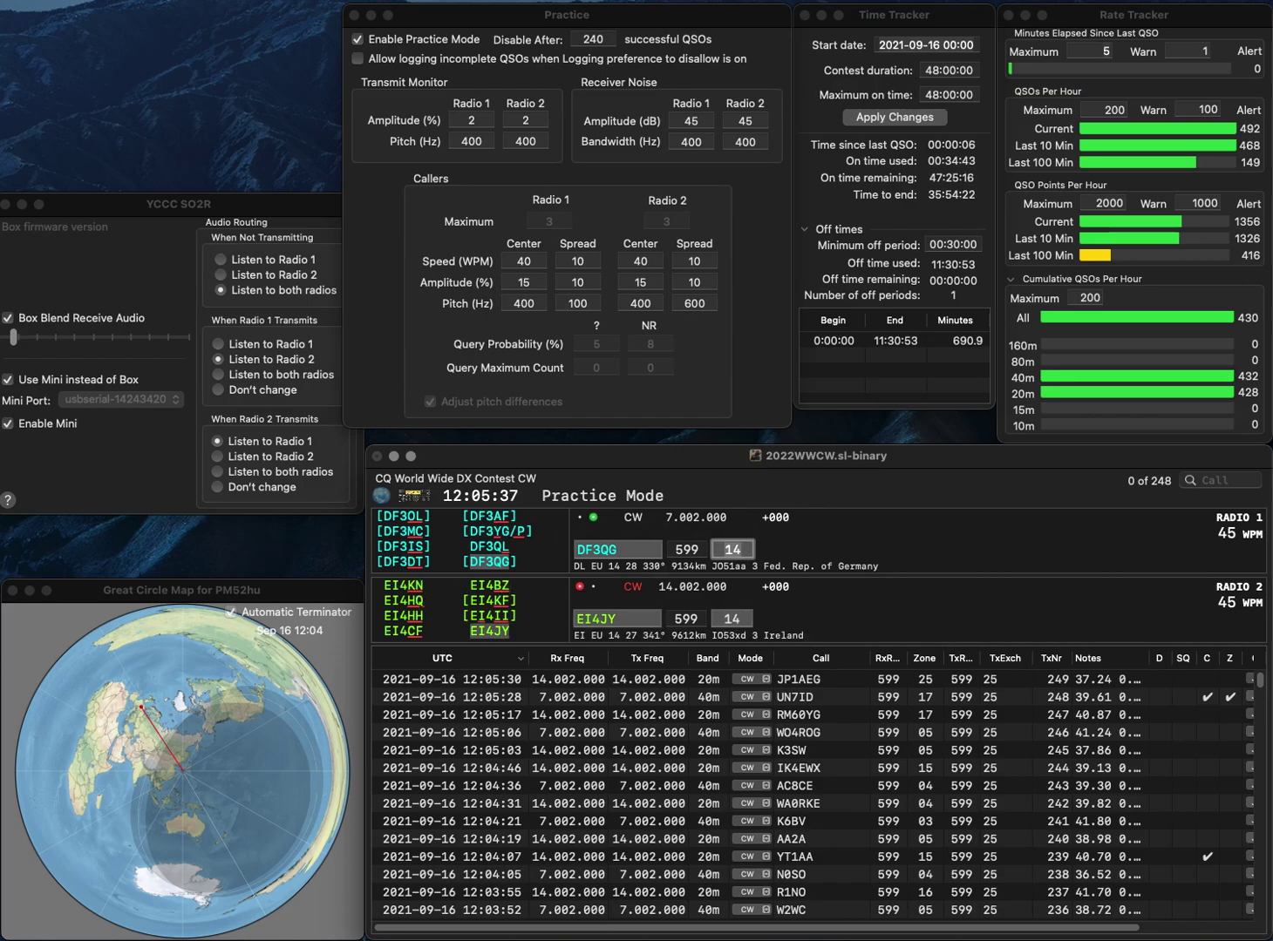
key(Return)
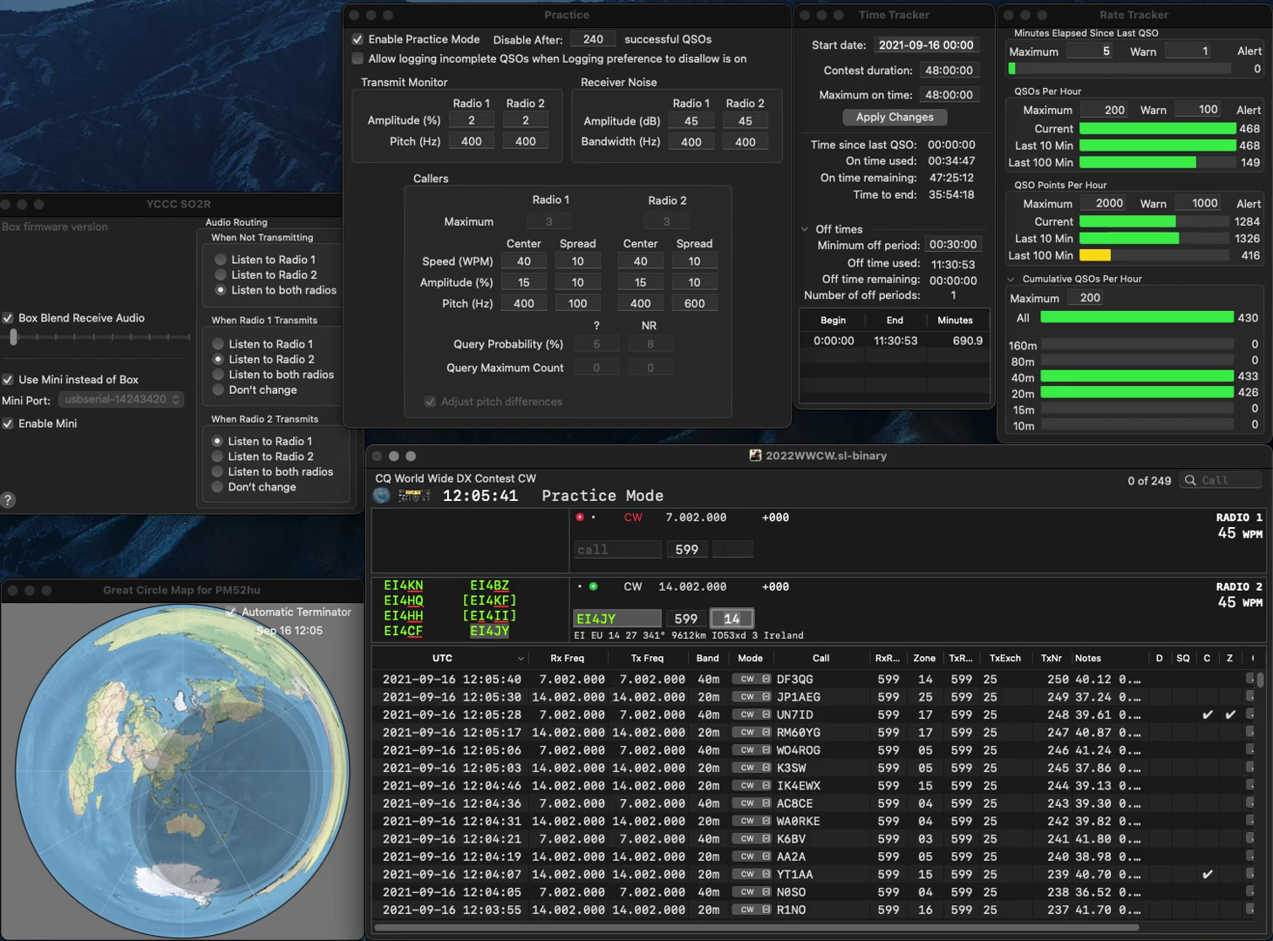
key(Return)
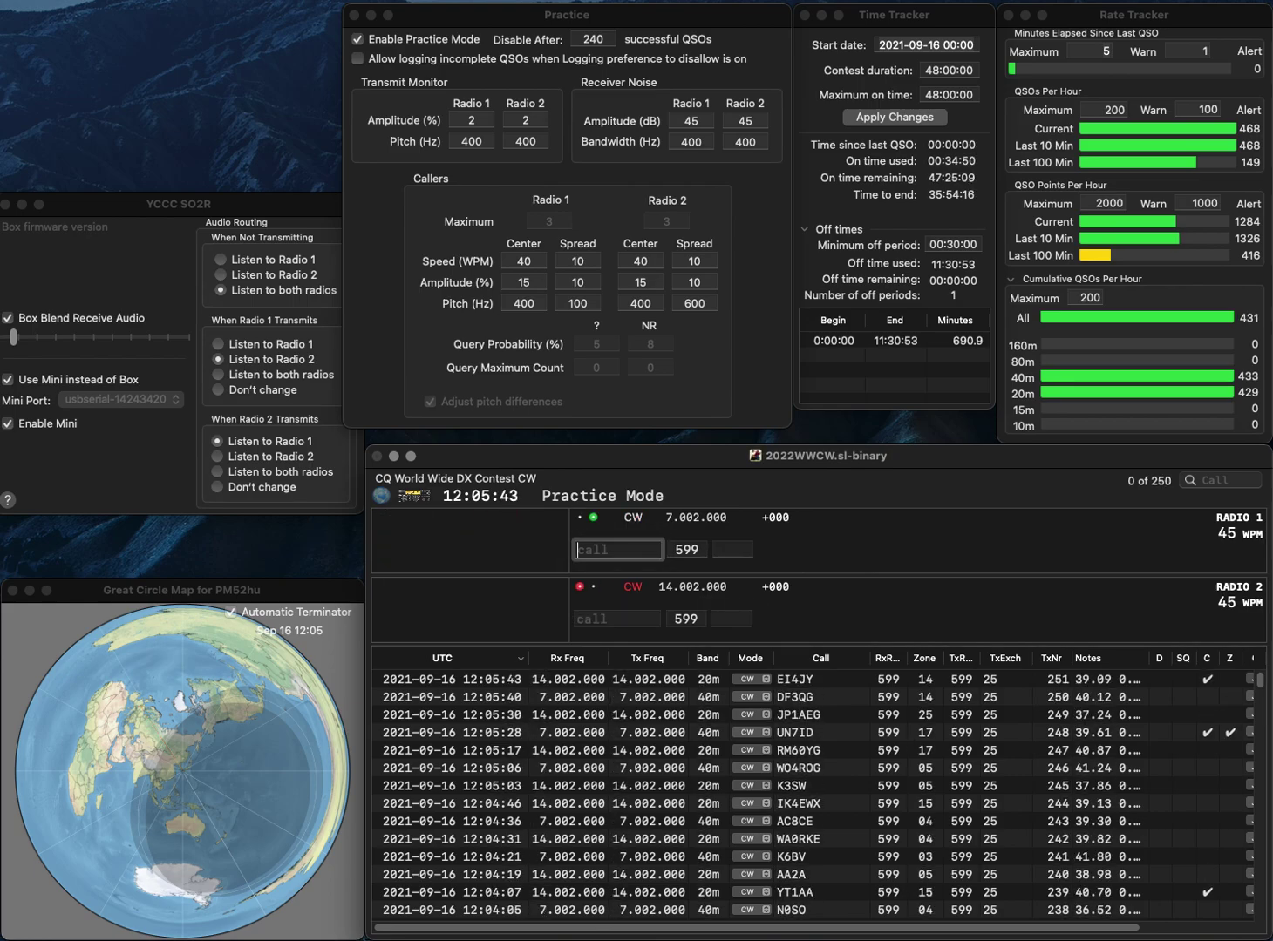
text(R9OA)
key(Return)
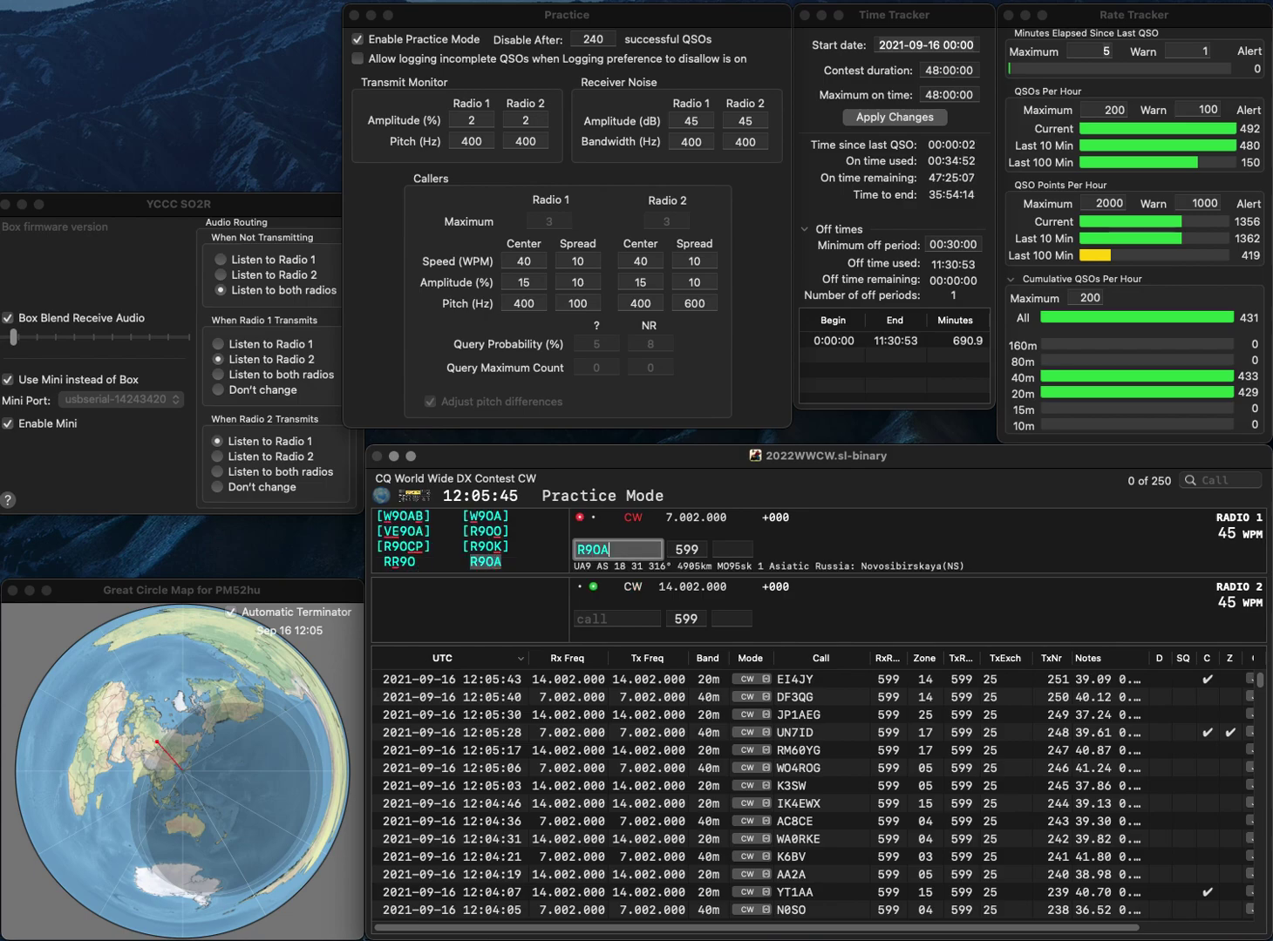
text(K2YYD)
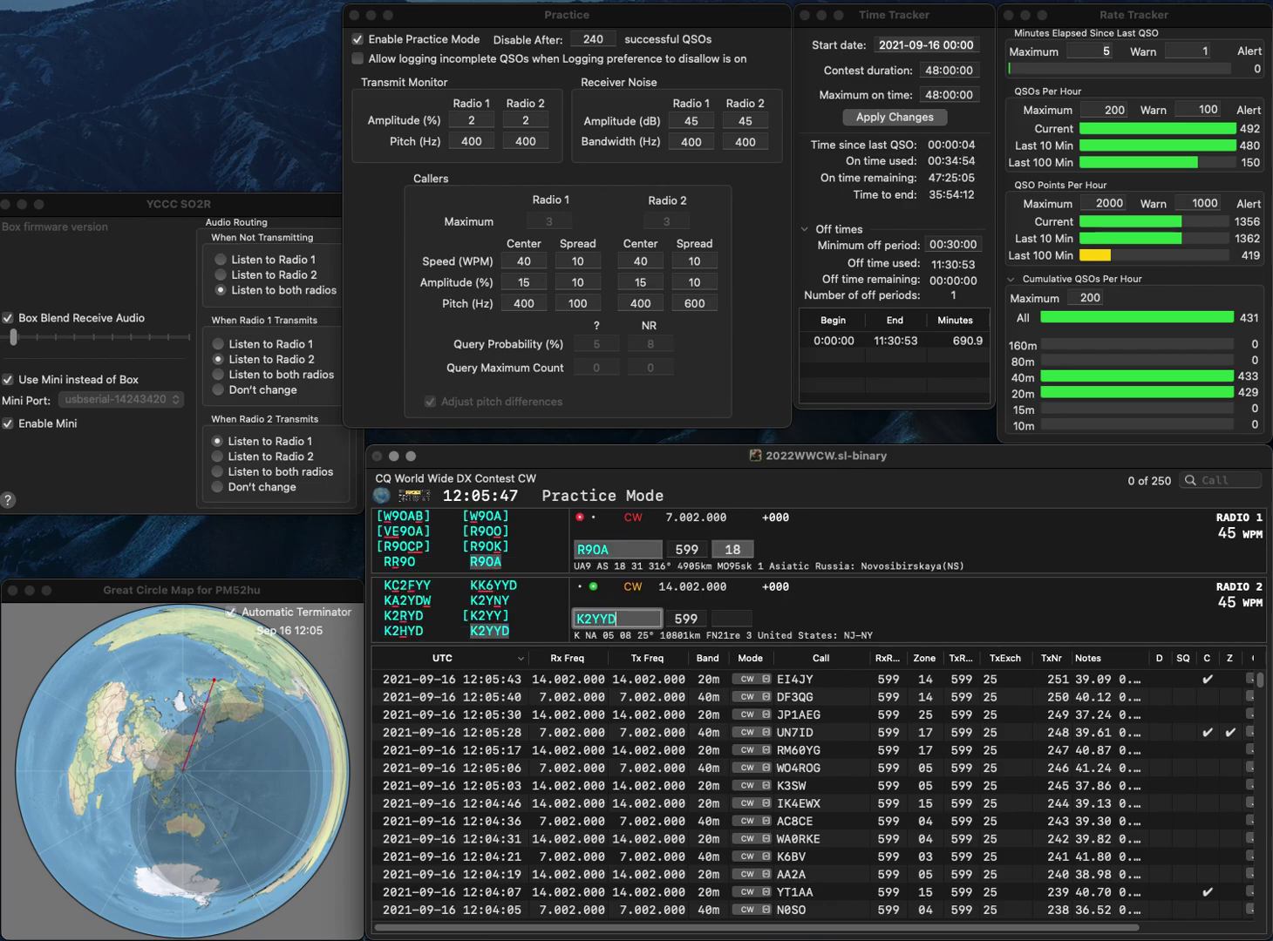
key(Return)
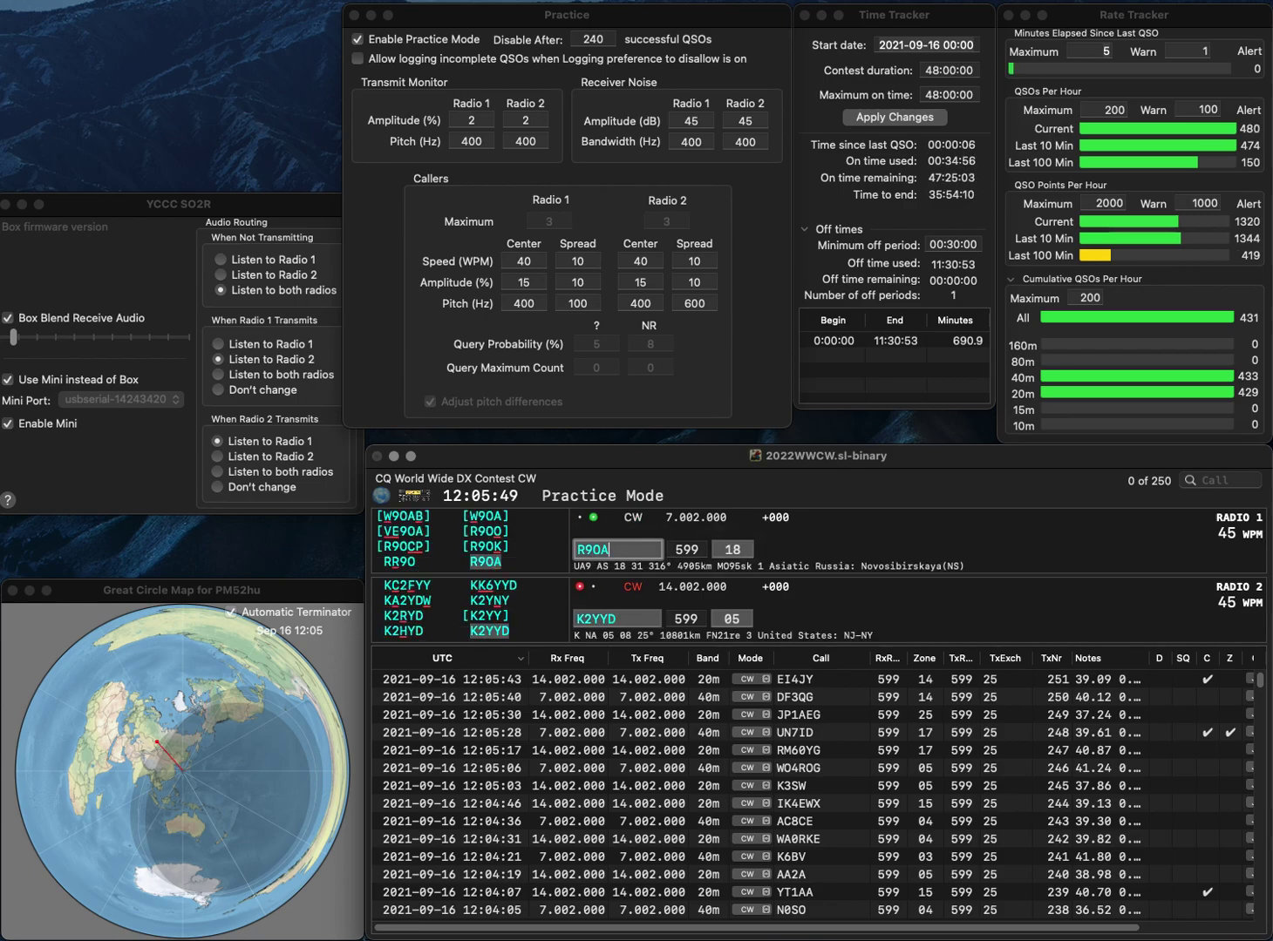
key(Return)
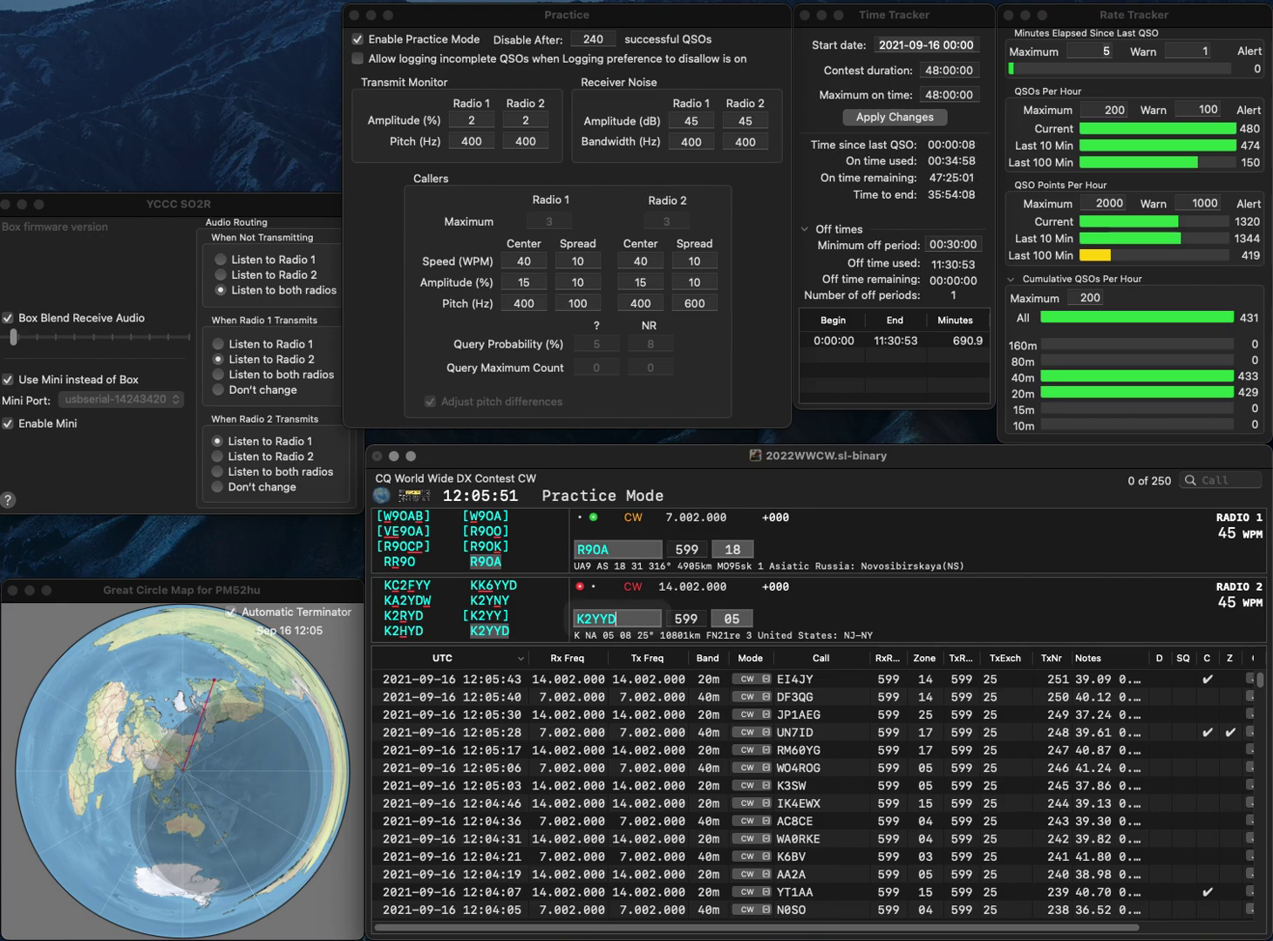
key(space)
key(Return)
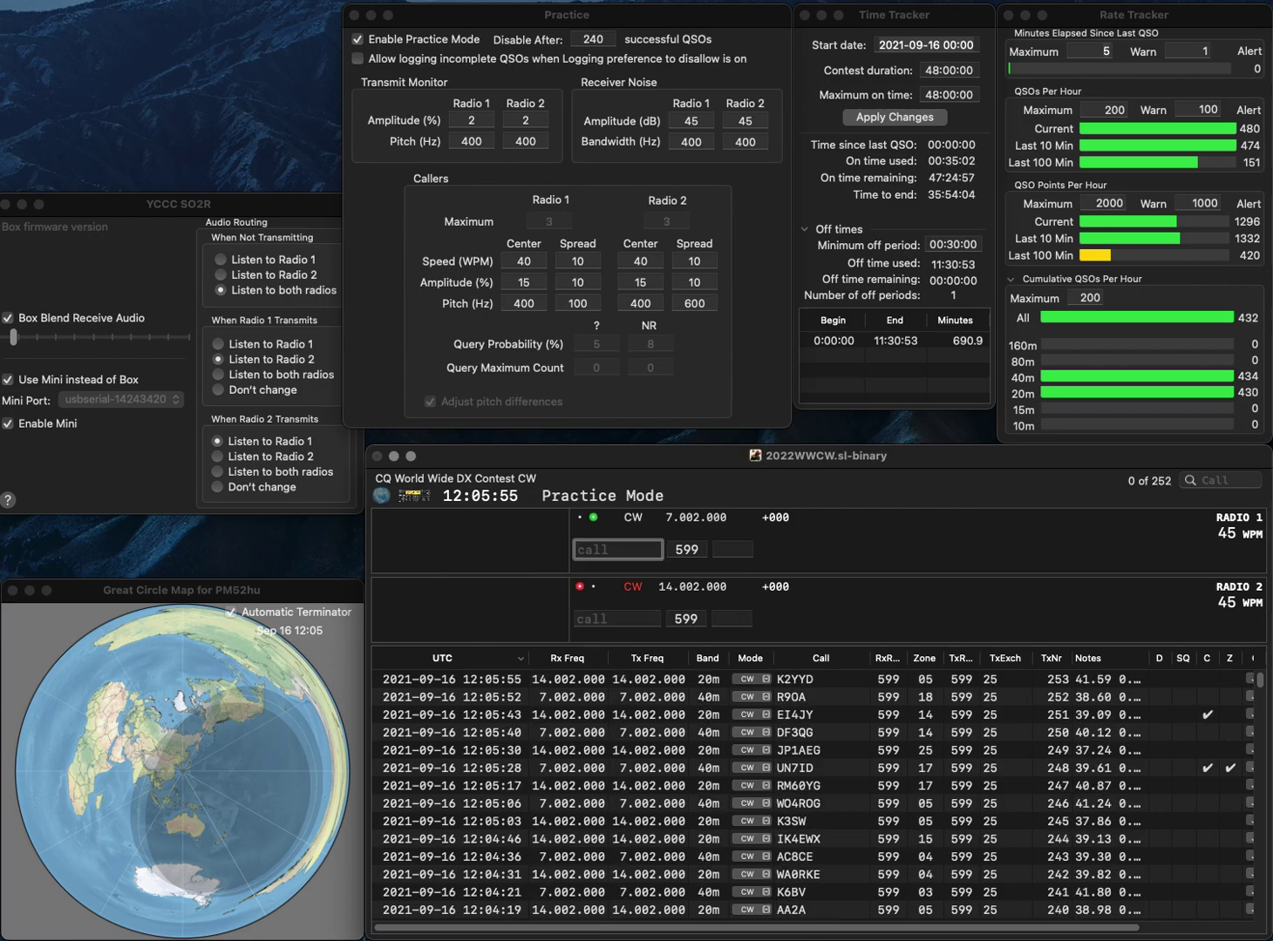
Answer the Radio 1 caller with the partial call I2, and answer KR3DX on Radio 2 with the exchange.
text(I2)
key(Return)
text(KR3DX)
key(Return)
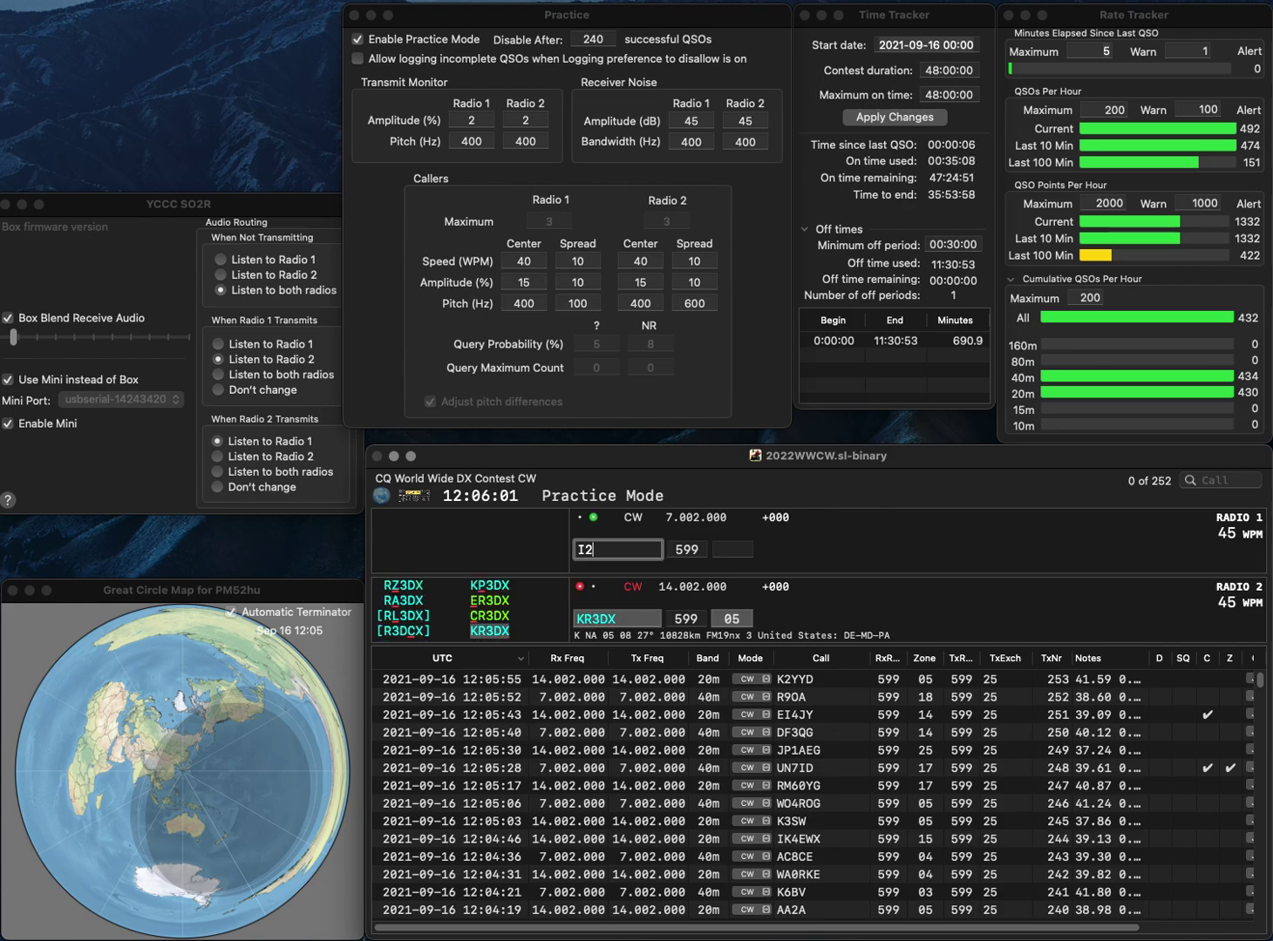
text(H3EVK)
key(Left)
key(Left)
key(Left)
key(Left)
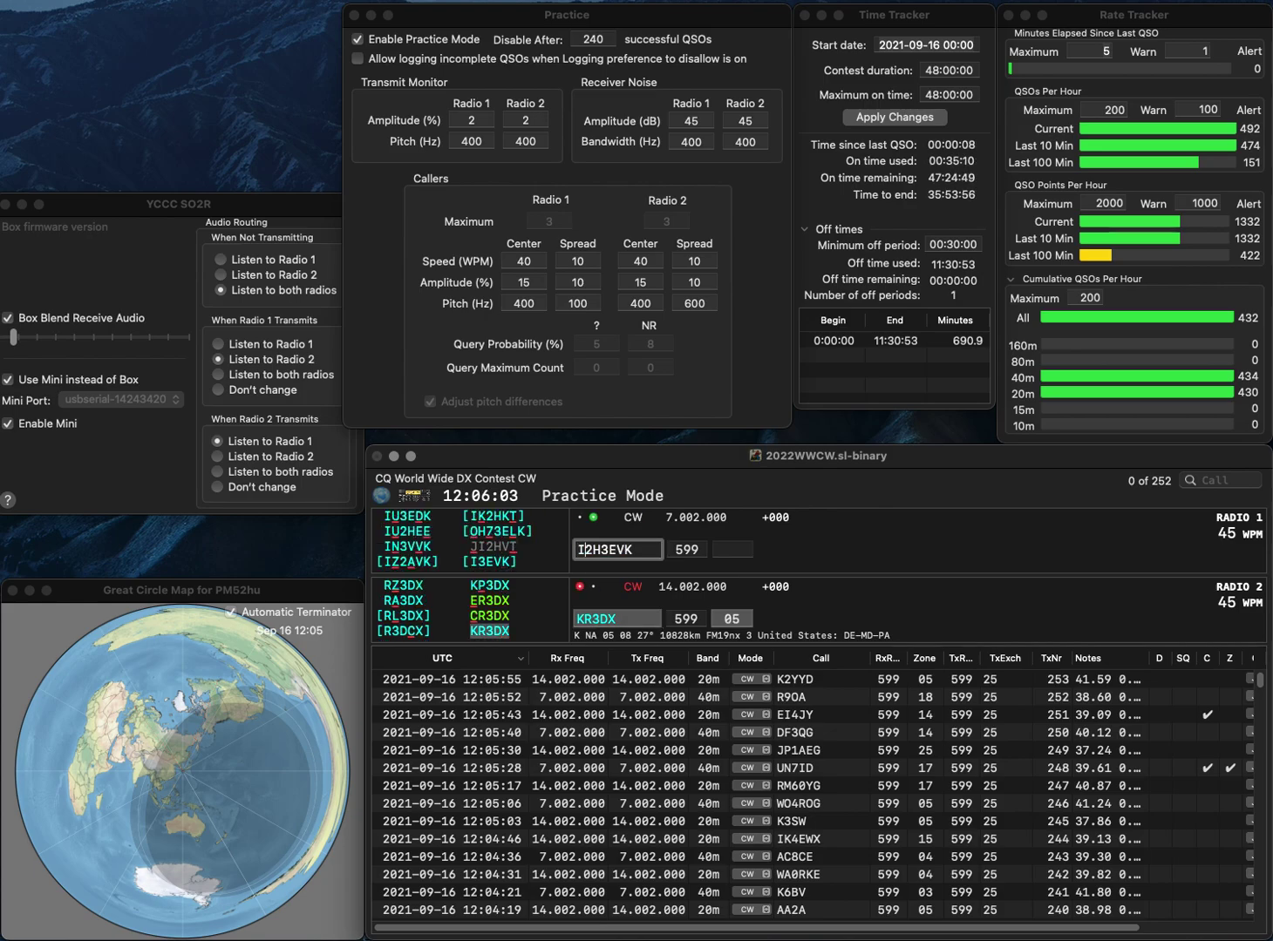
key(BackSpace)
key(BackSpace)
key(Return)
key(Return)
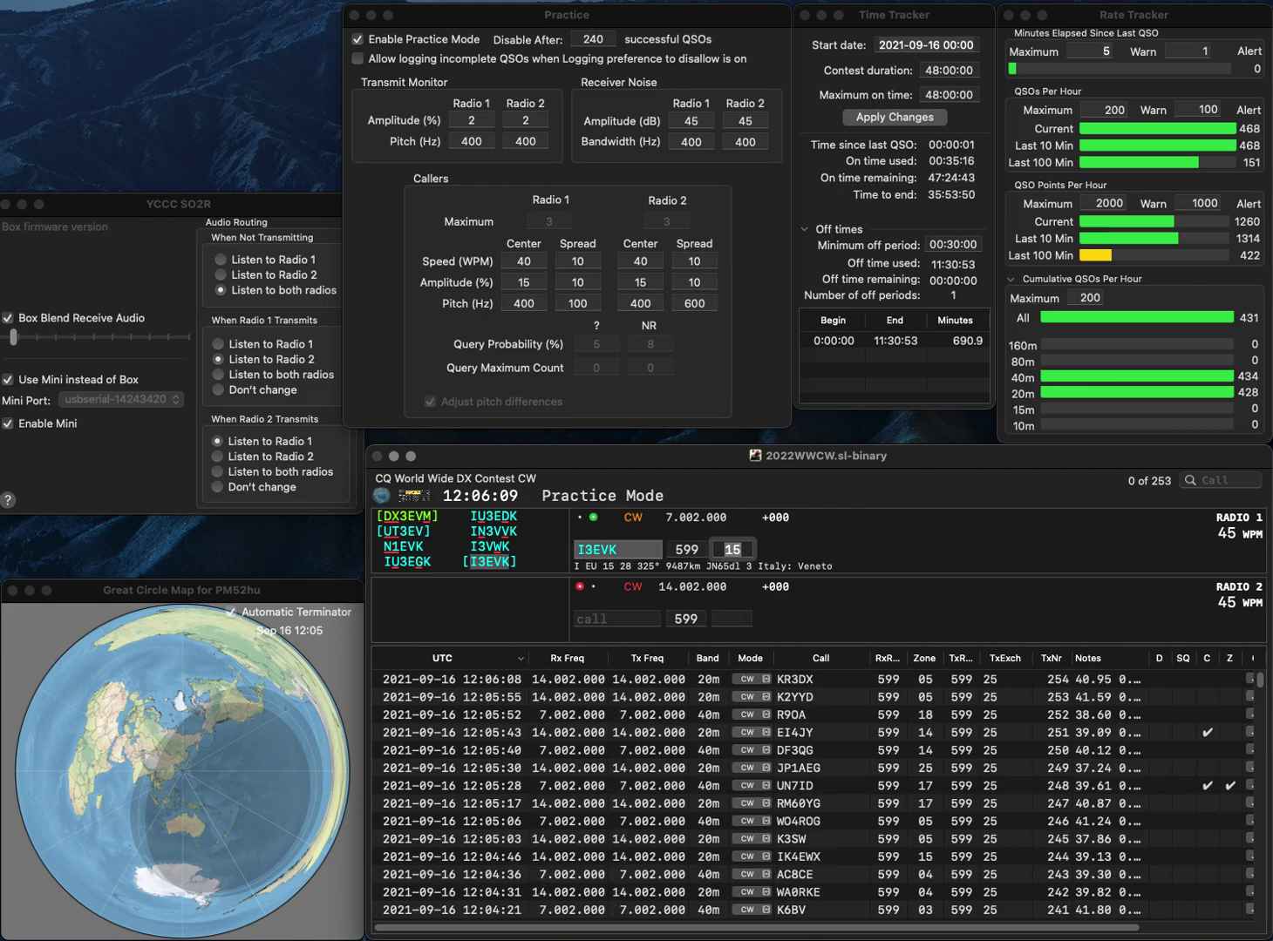
text(EC3DX)
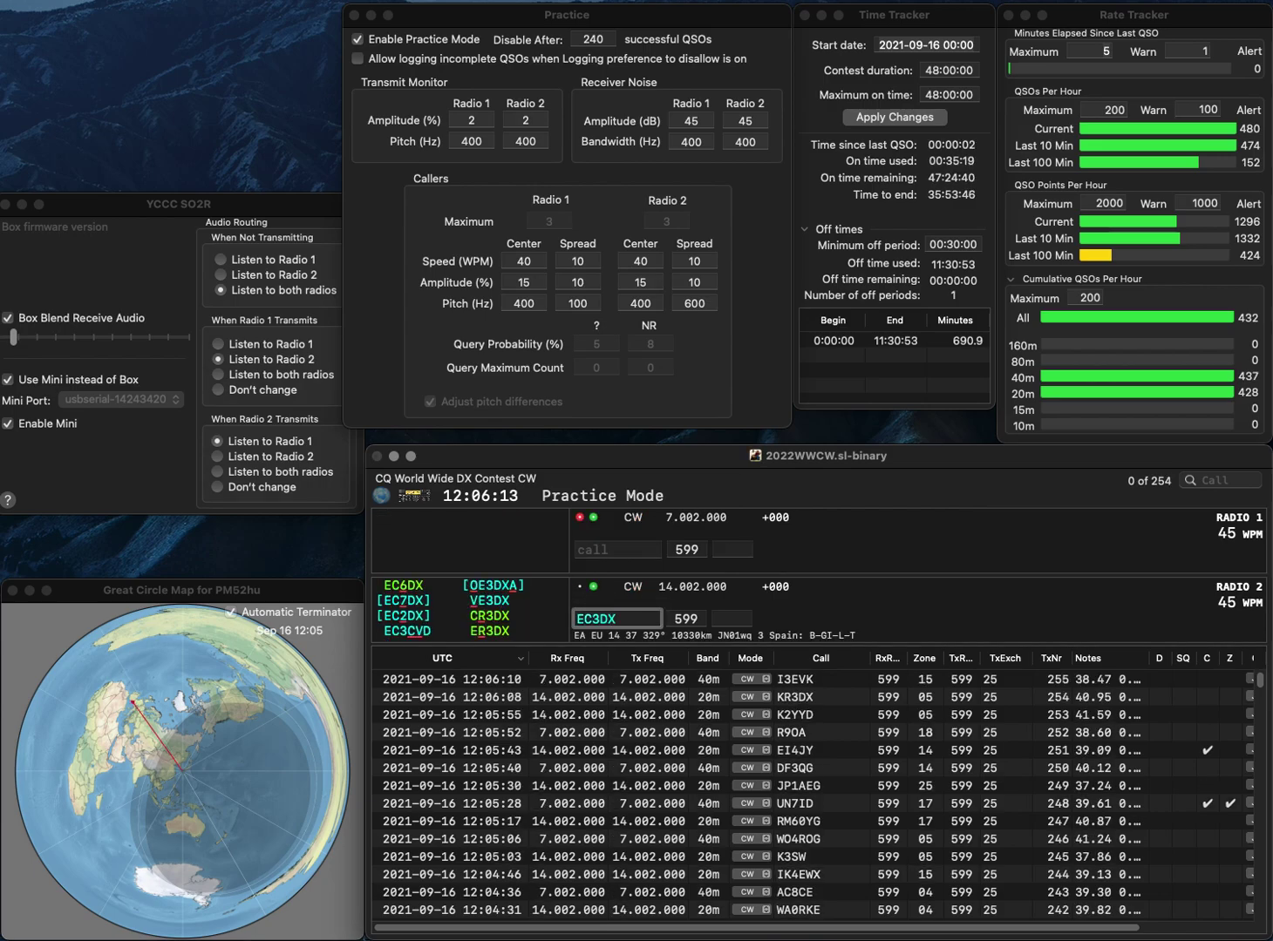
key(Return)
text(JH2CMH)
key(Return)
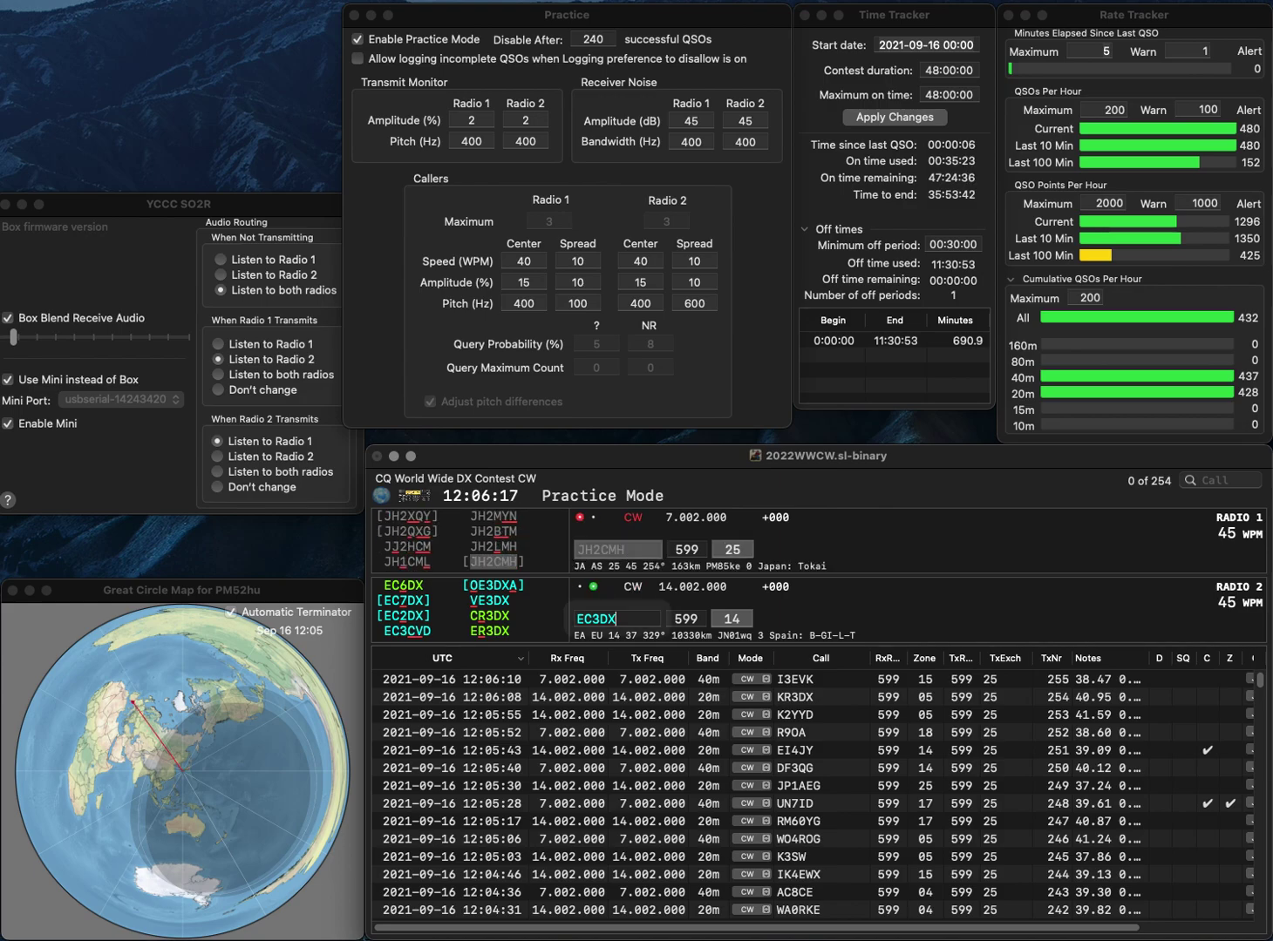
key(Left)
key(Left)
key(BackSpace)
text(2)
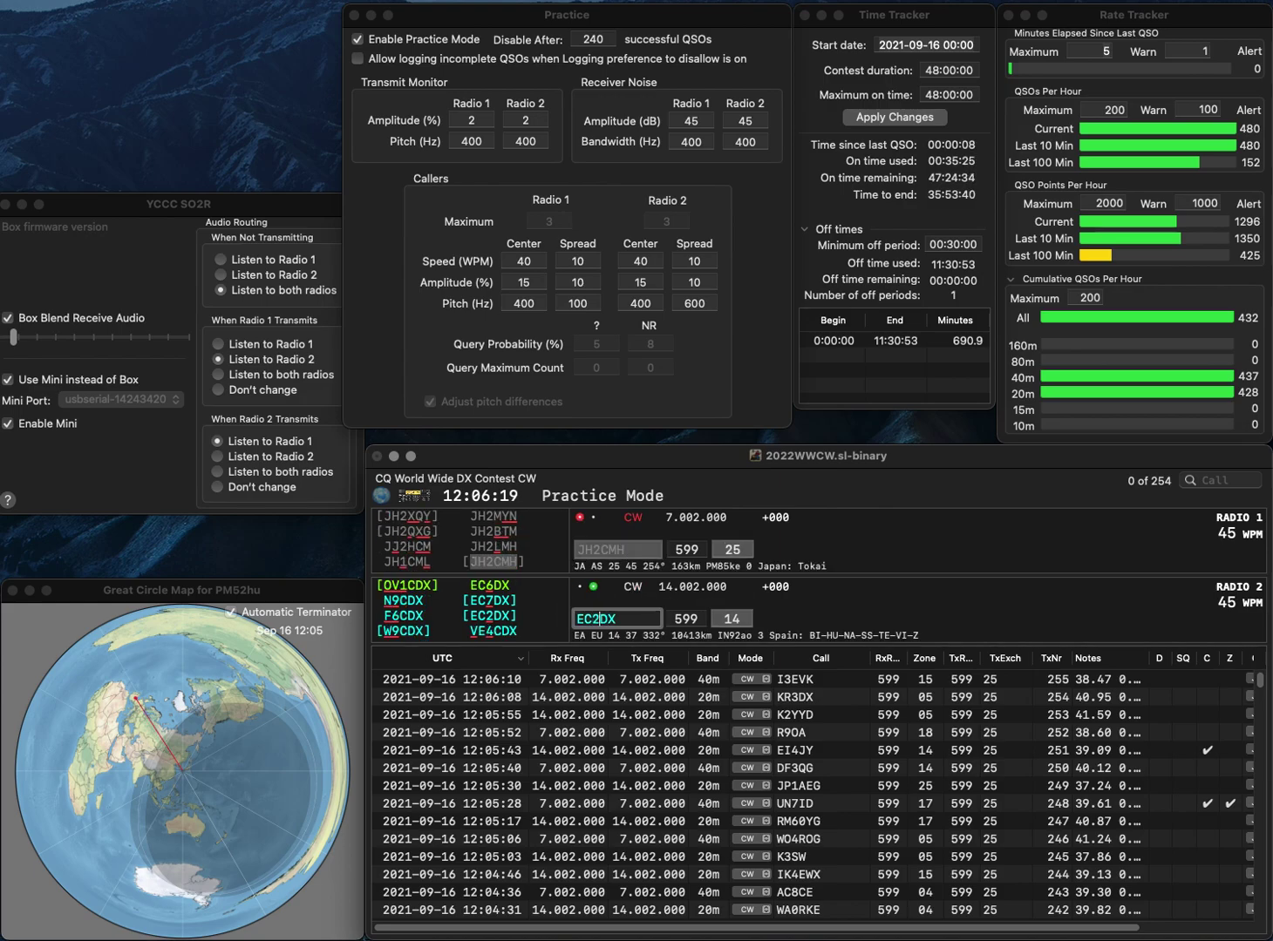
key(Return)
key(Tab)
key(Return)
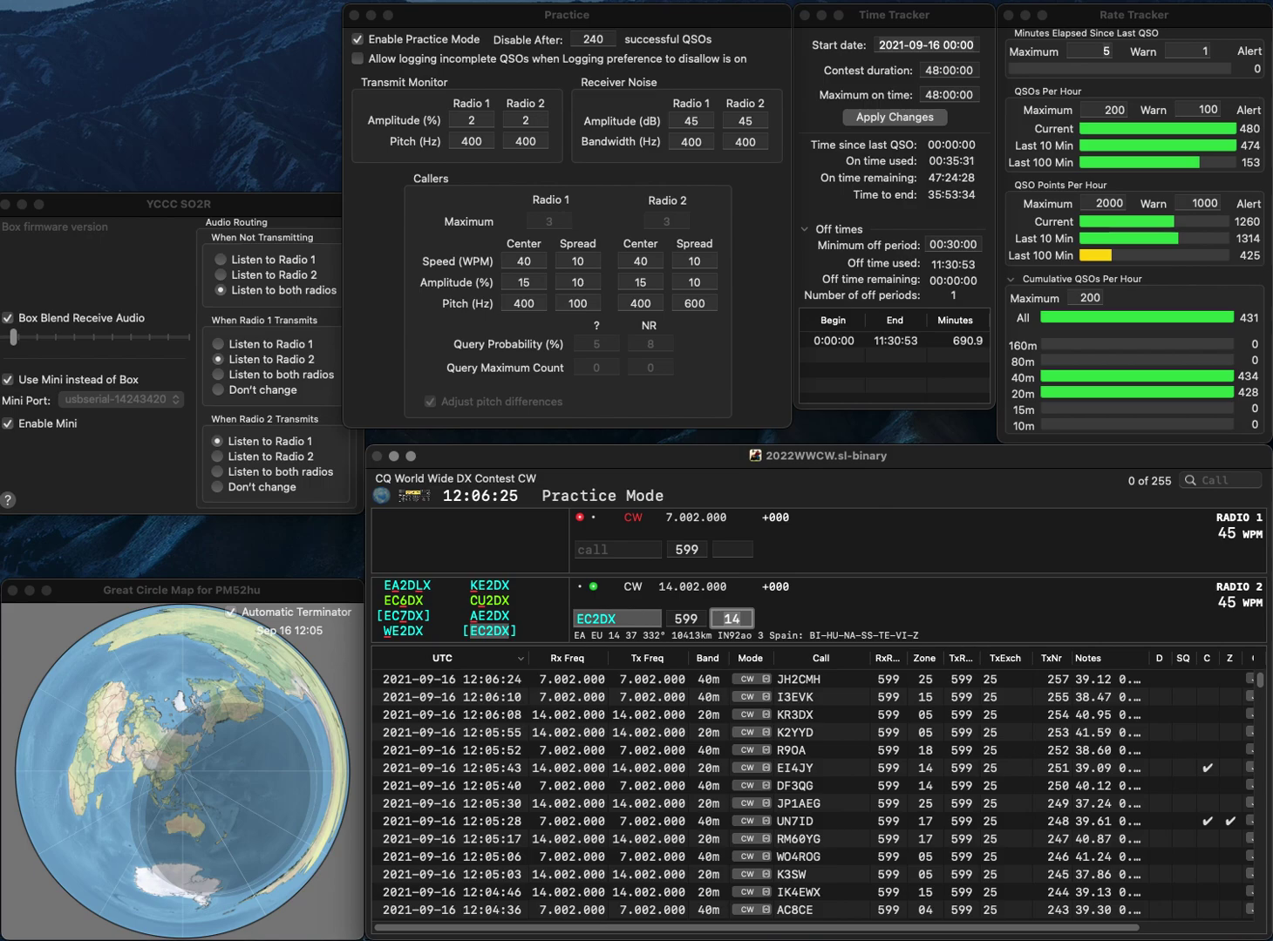
key(Return)
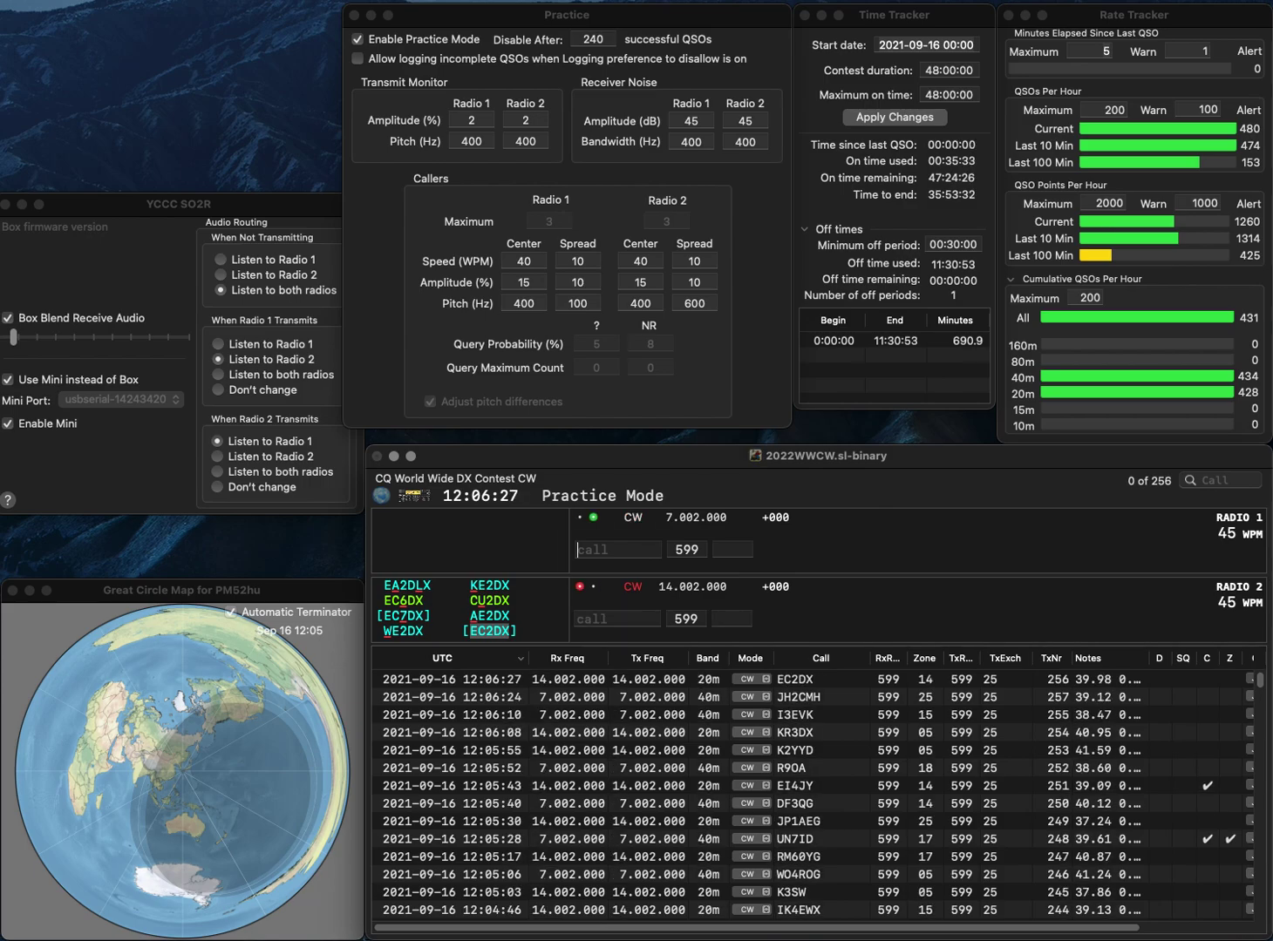
key(Return)
text(SJ0)
key(Return)
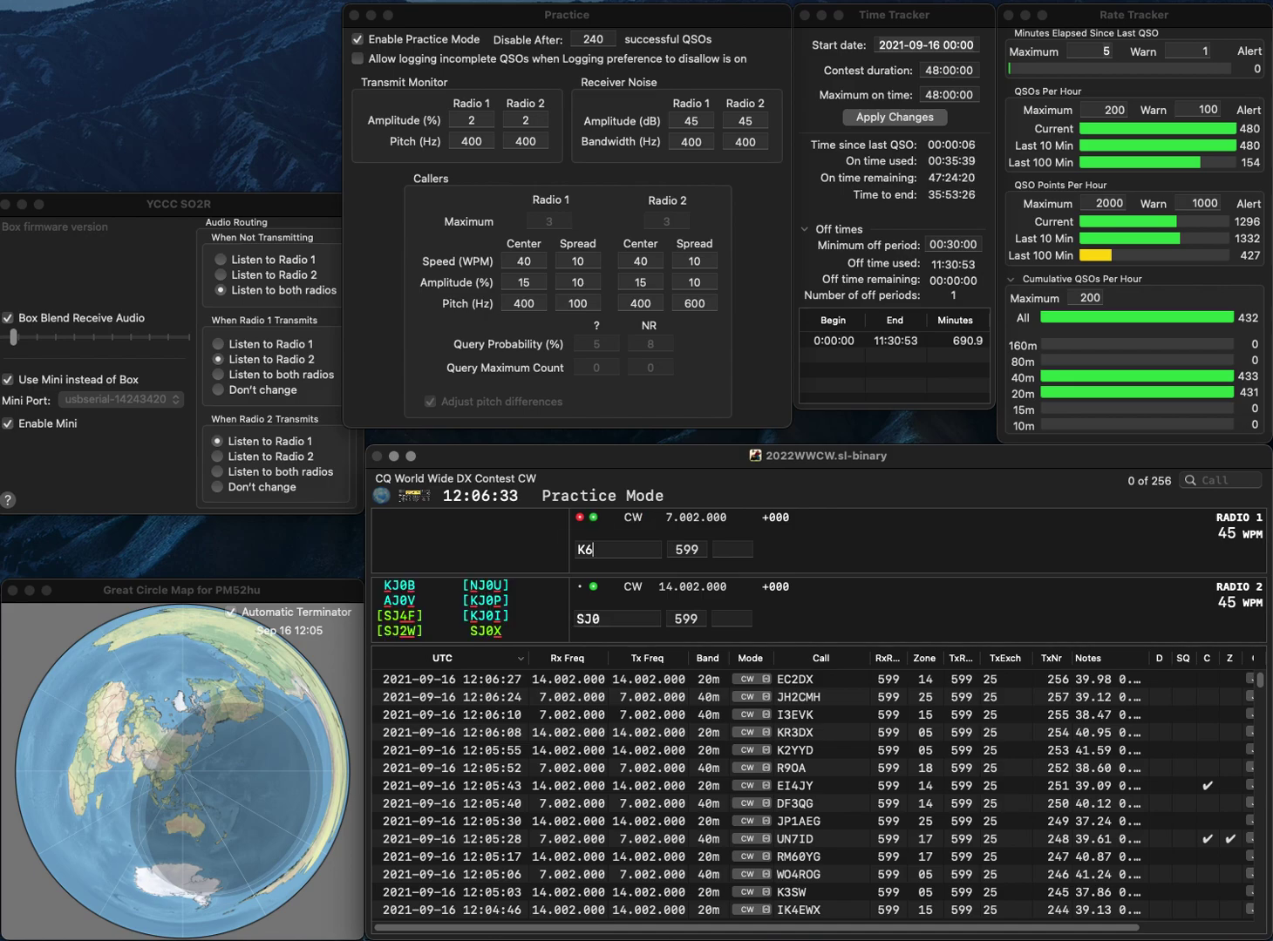
text(X)
key(Return)
text(X)
key(Return)
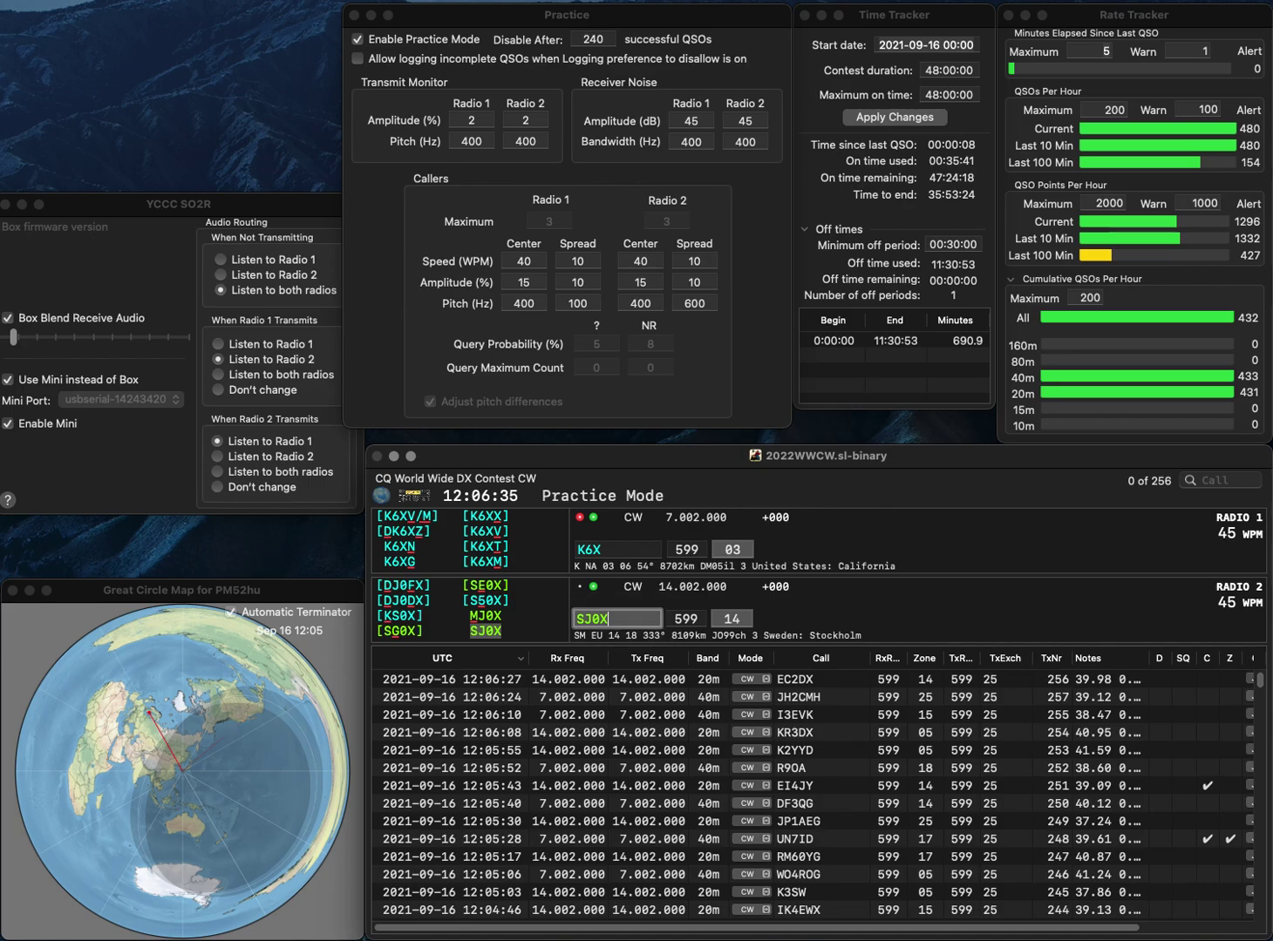
Correct the Radio 1 call sign to K6PGH, logging SJ0X on Radio 2 with zone 14 and K6PGH with zone 03.
key(BackSpace)
text(PGH)
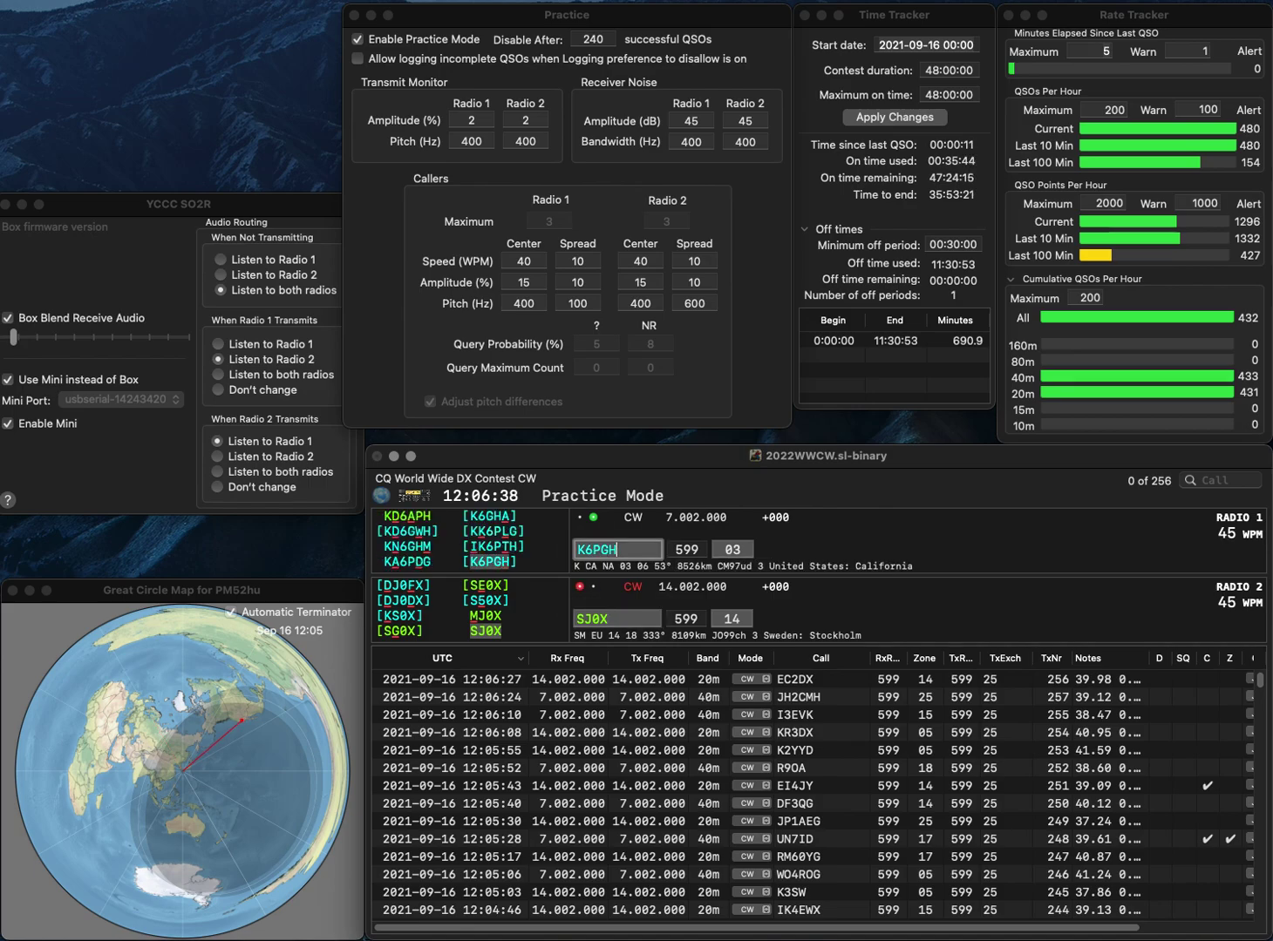
key(Return)
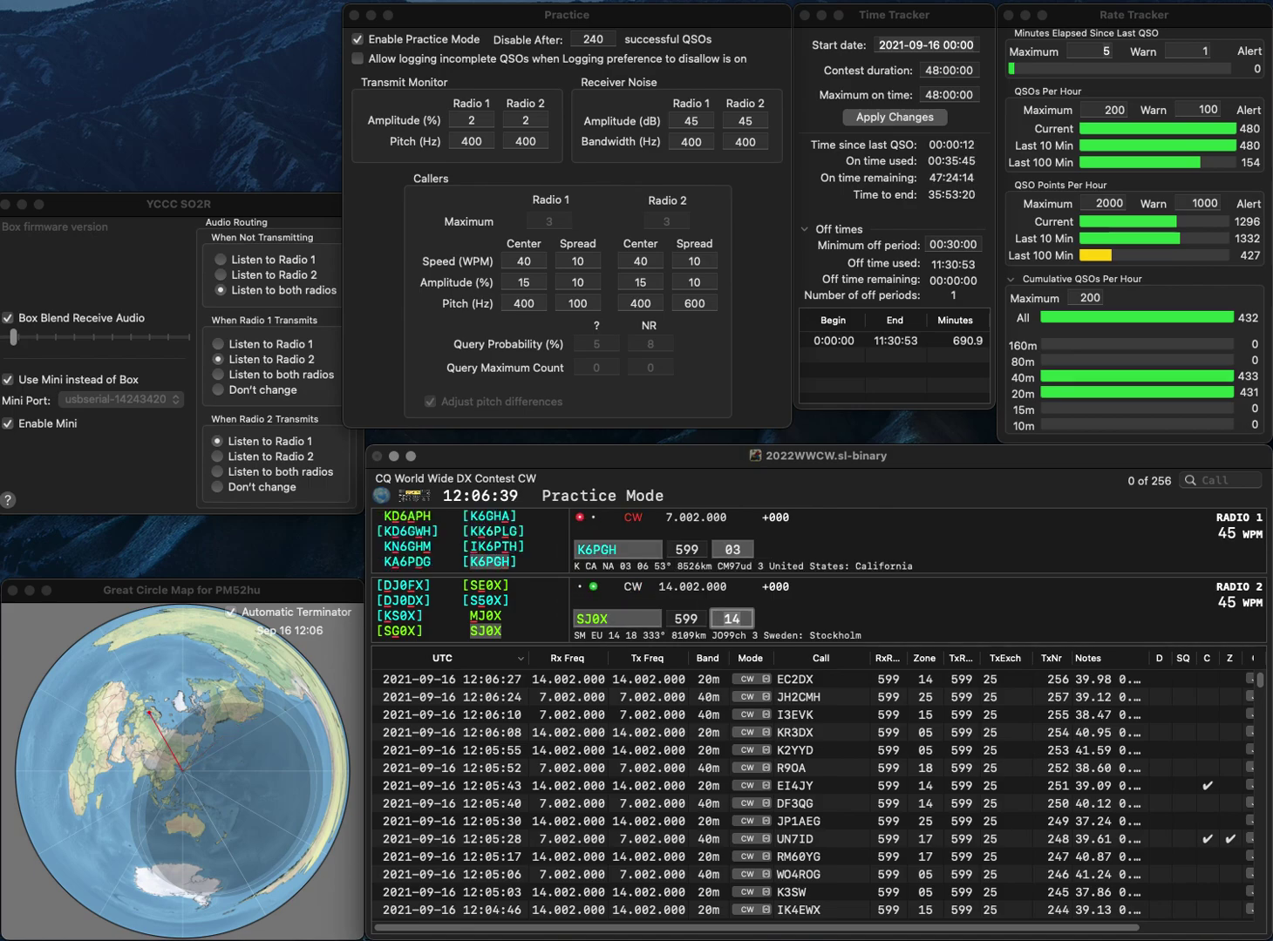
key(Return)
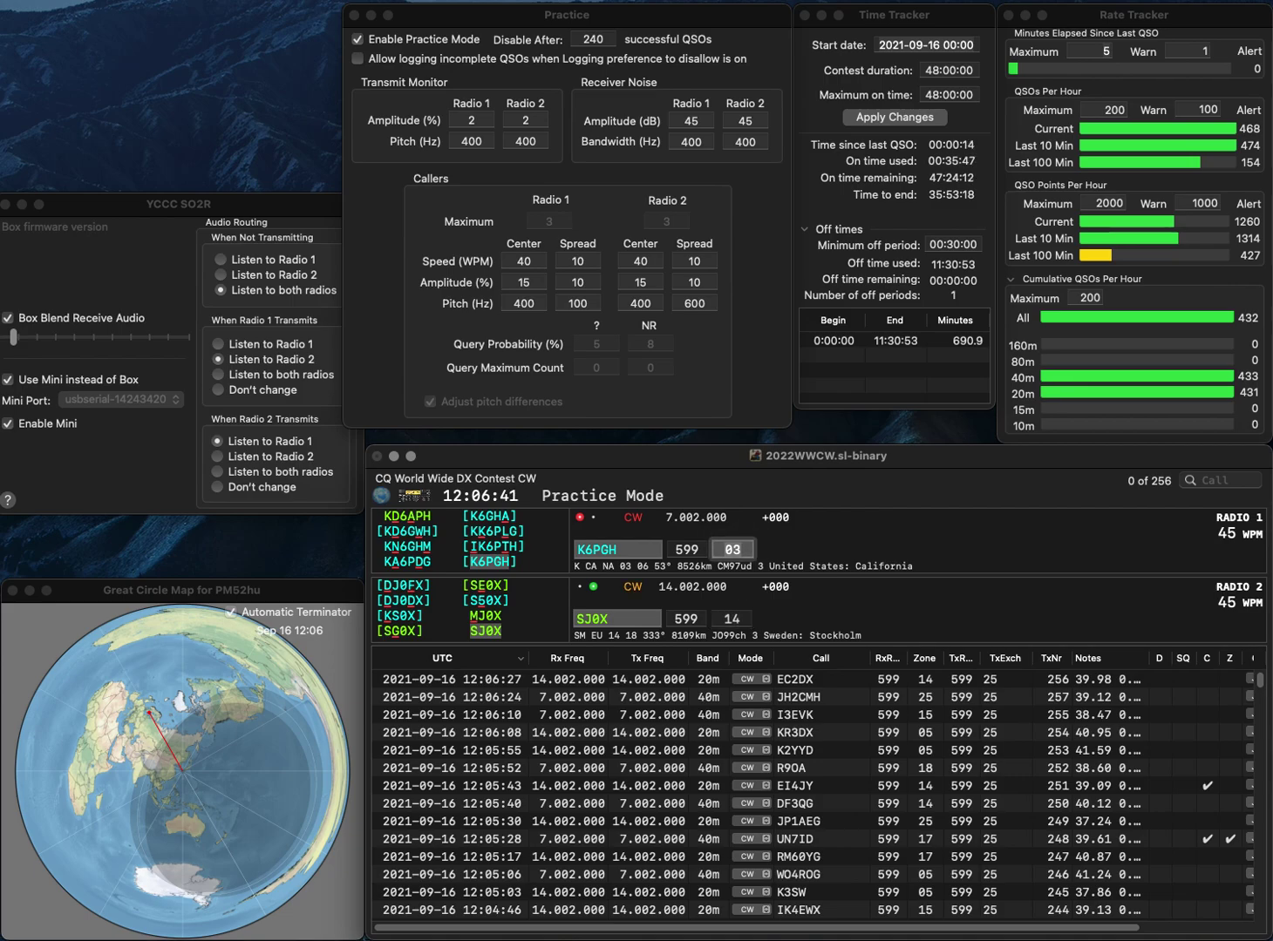
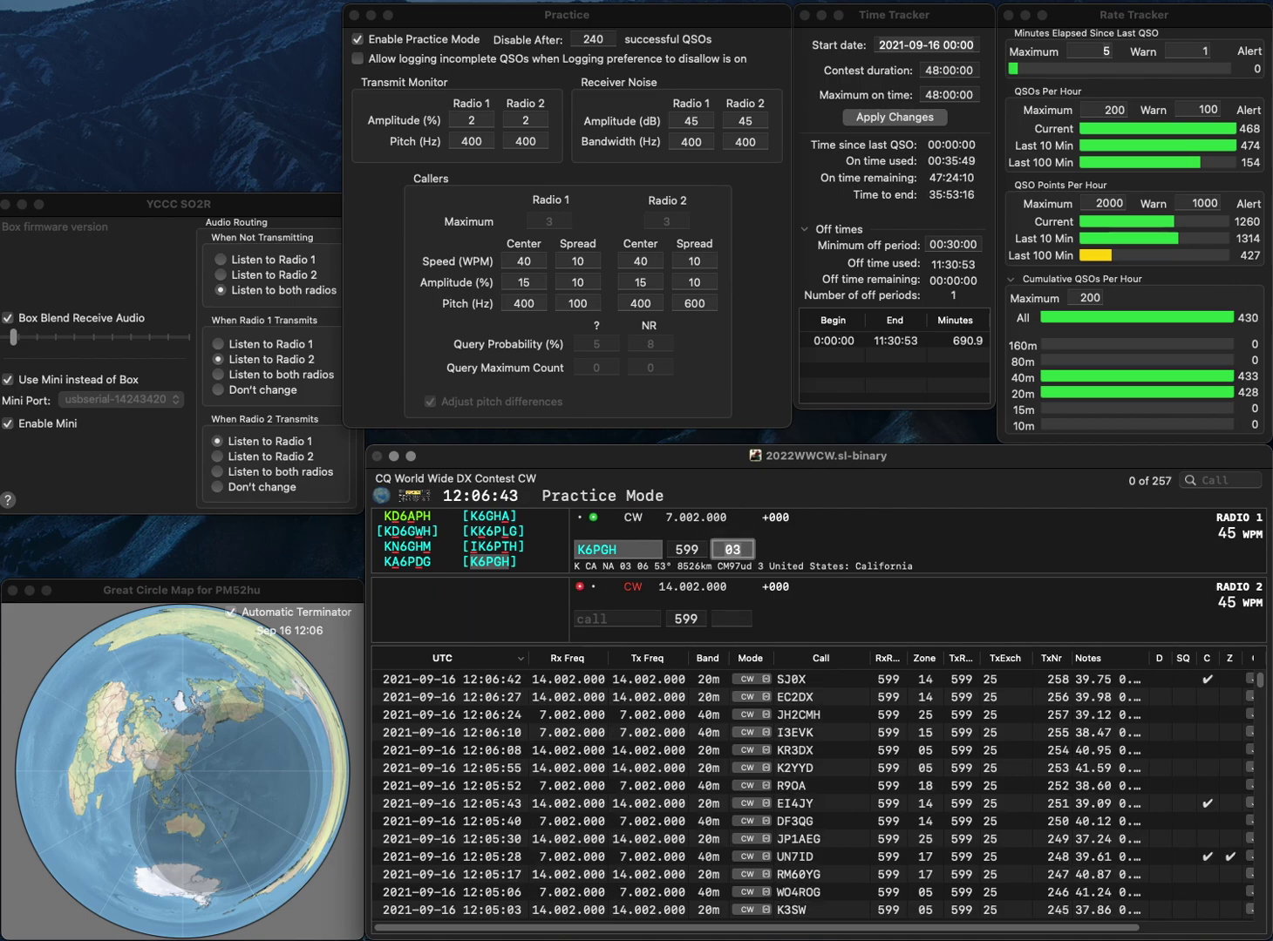
key(Return)
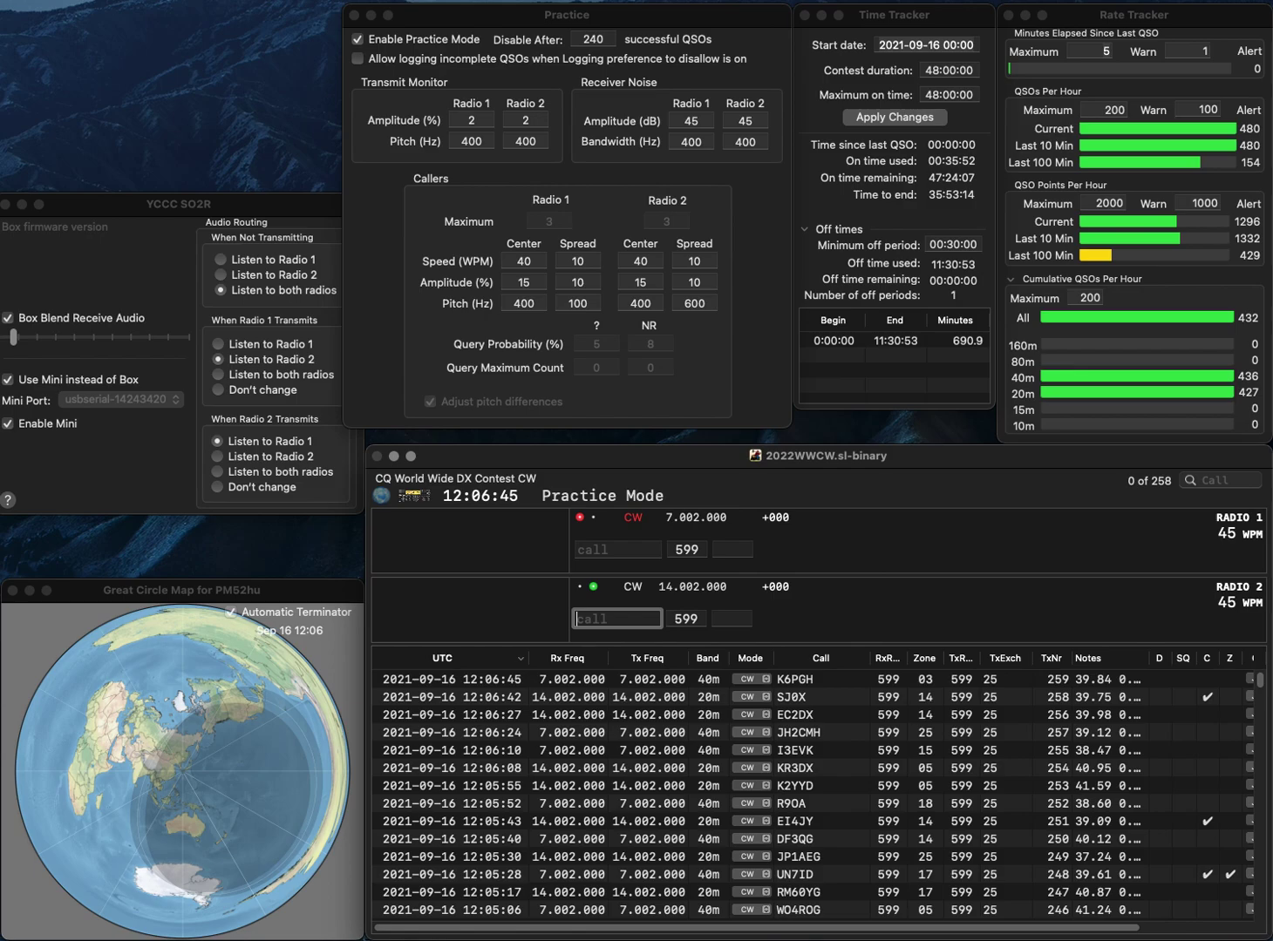
Answer N8OH on Radio 2 and AC4BV on Radio 1, logging them with zones 04 and 05.
text(N8OH)
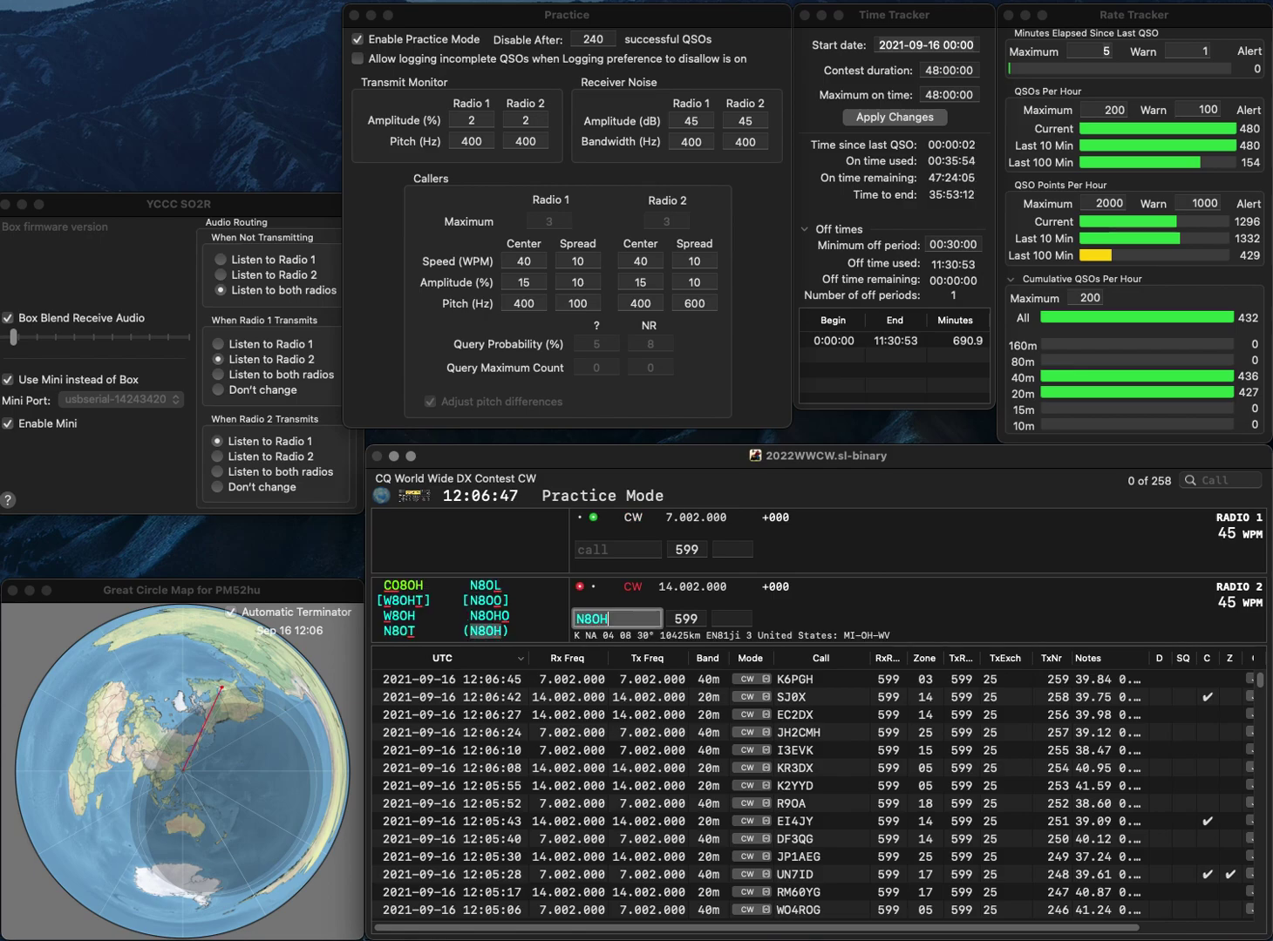
key(Return)
text(AC4BV)
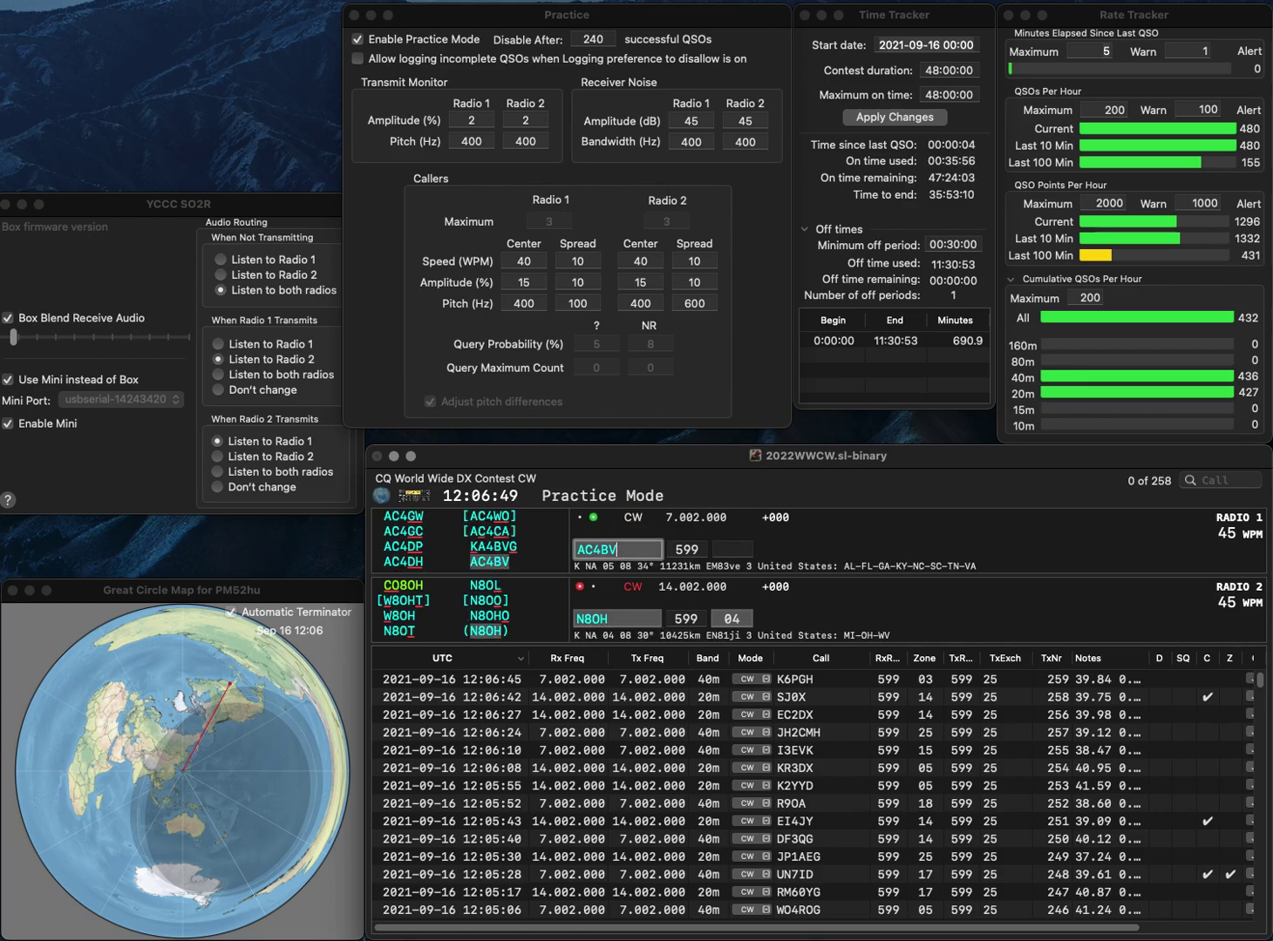
key(Return)
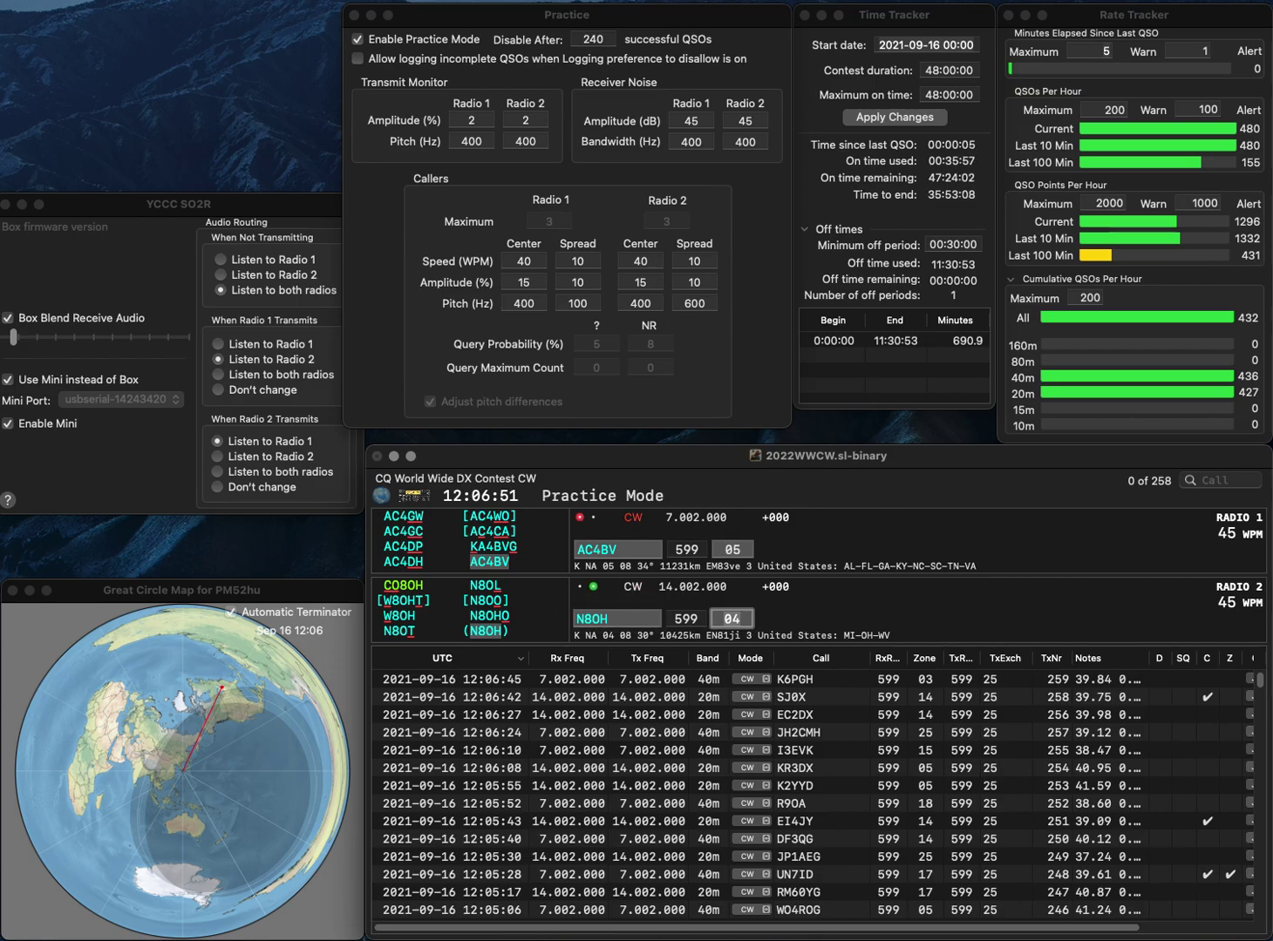
key(Return)
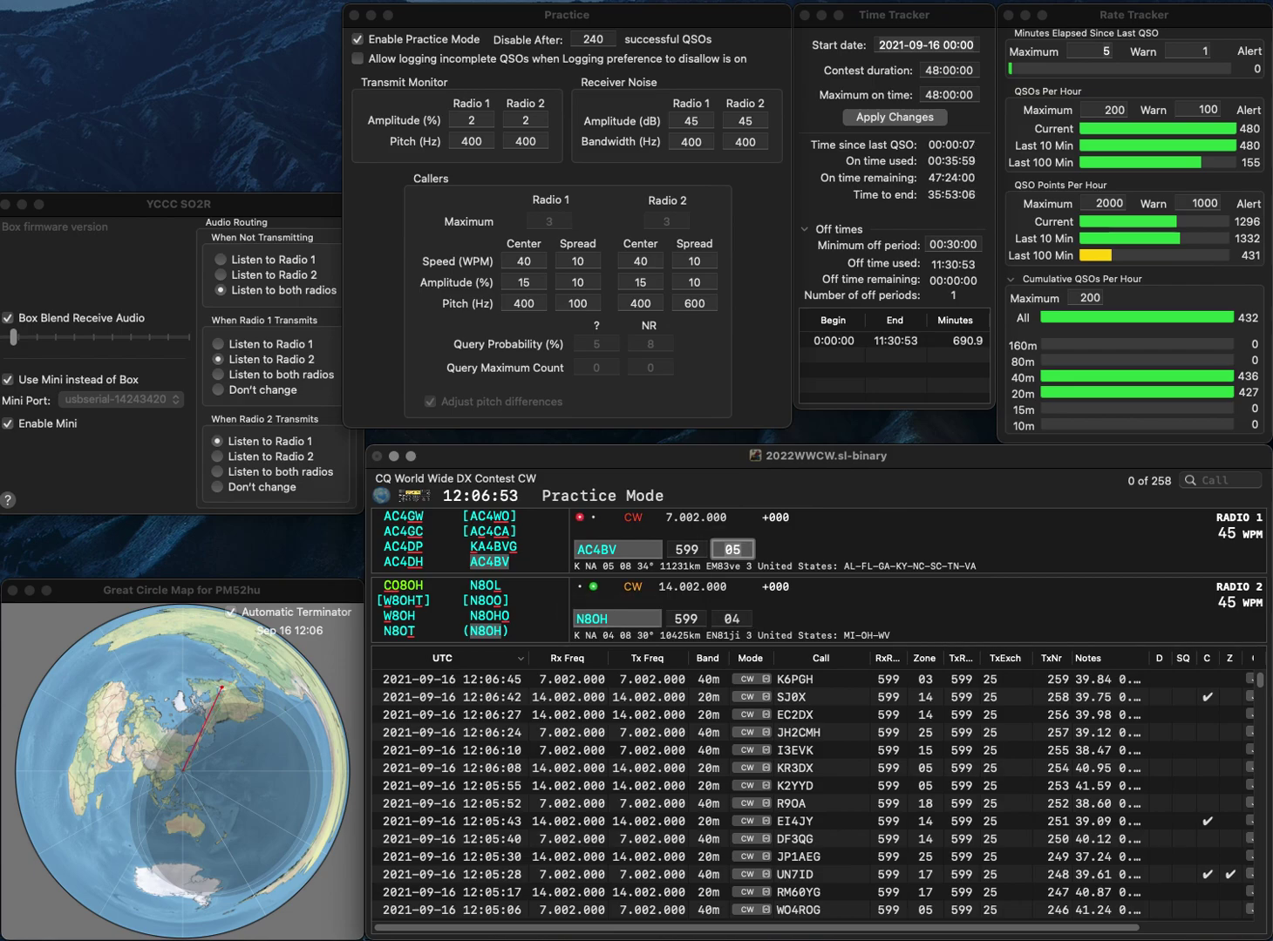
key(Return)
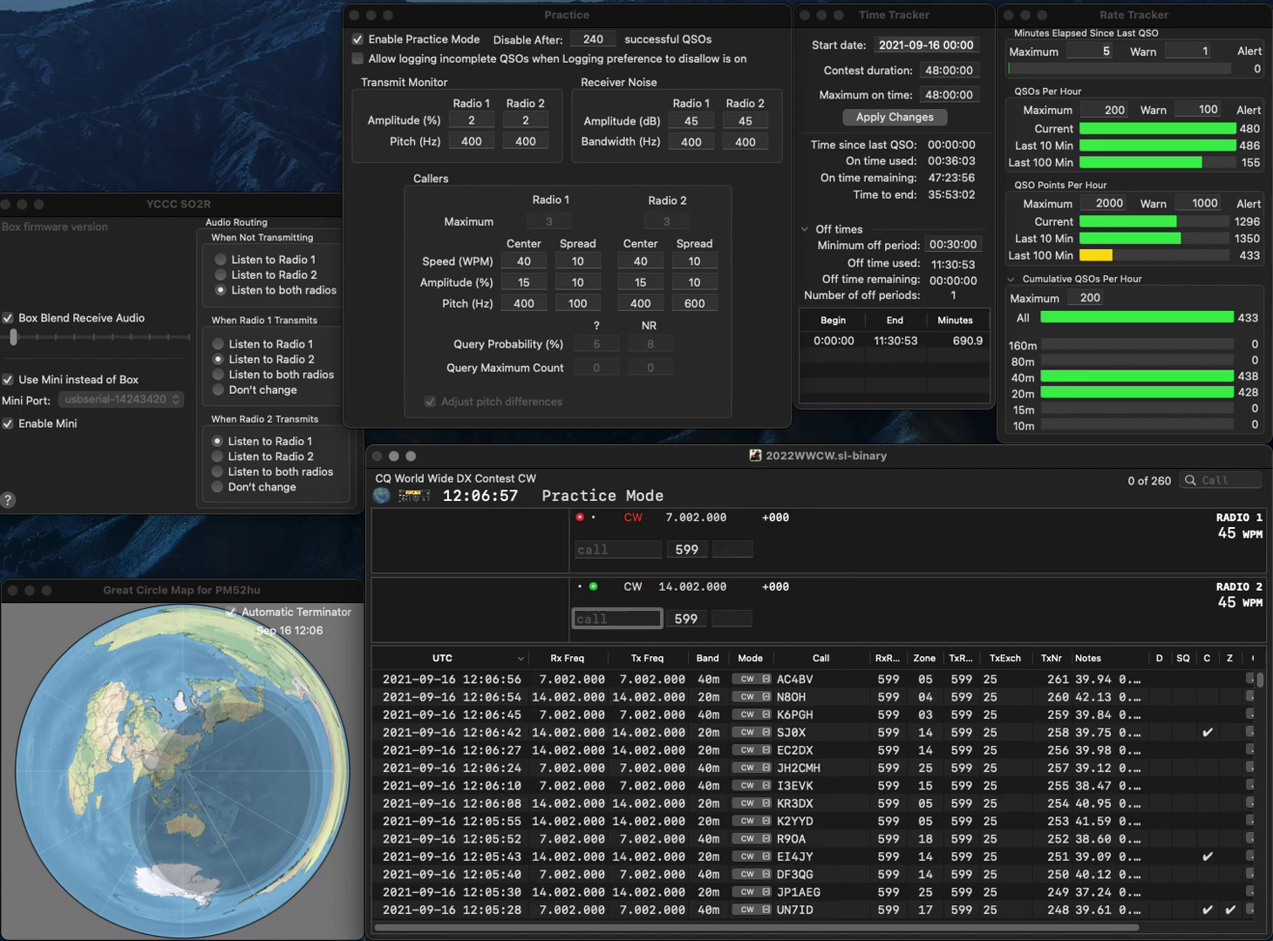
text(J1M)
key(Return)
text(9ALE)
key(super+Left)
text(UA)
key(Return)
key(BackSpace)
key(BackSpace)
text(K1NSR)
key(Return)
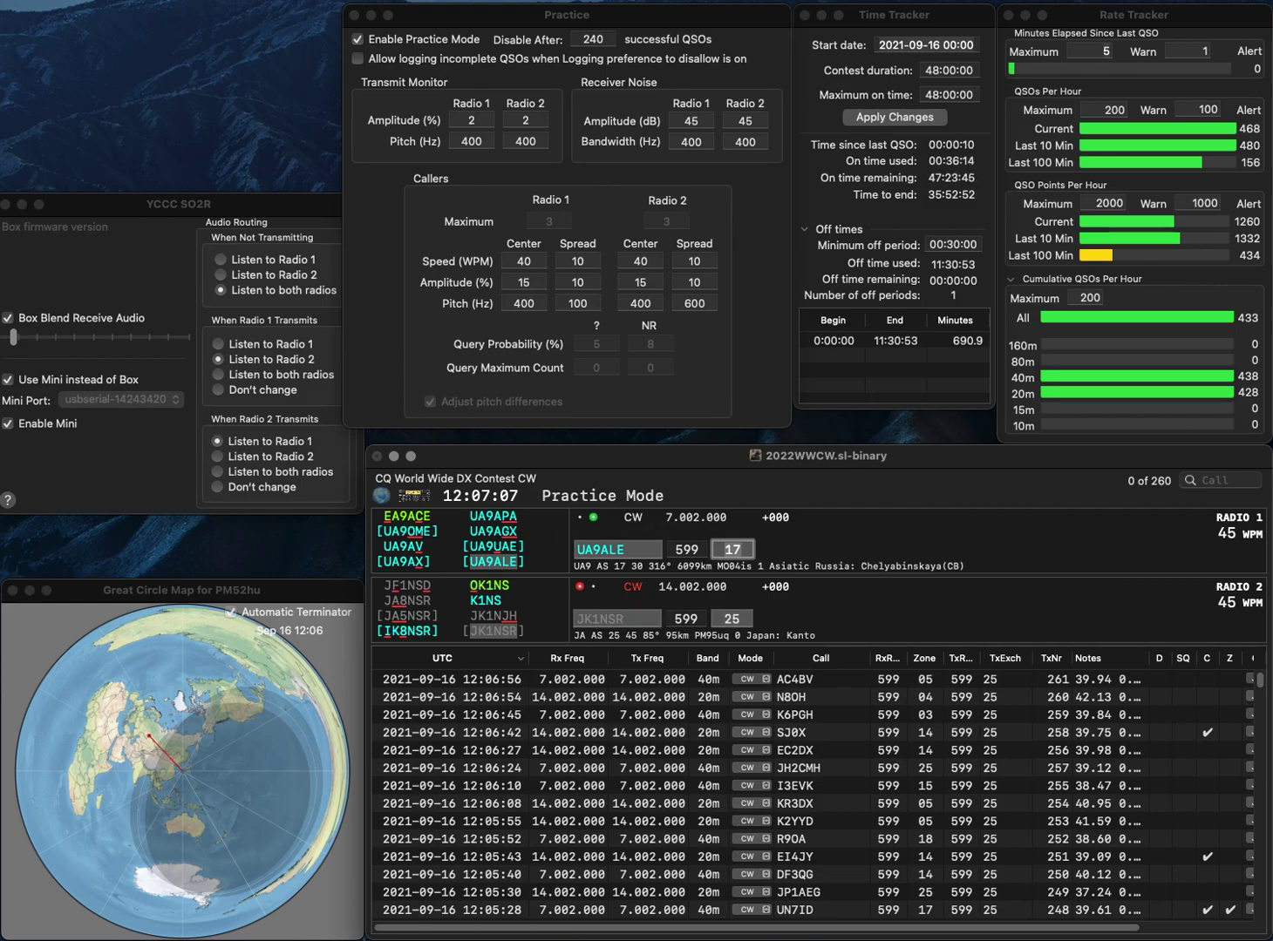
key(Return)
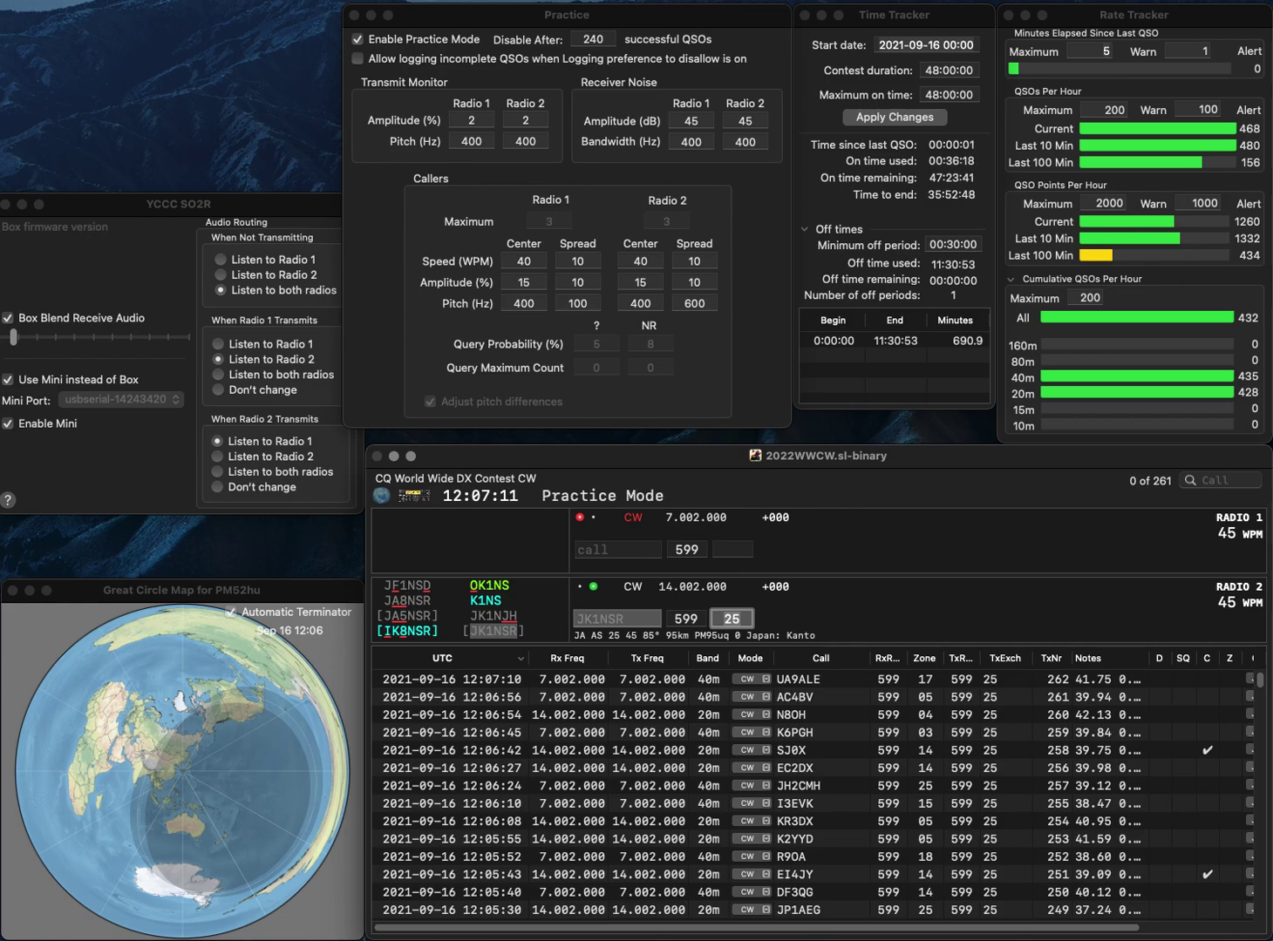
key(Return)
Answer the partial calls S1J on Radio 1 and K4S on Radio 2, and correct the Radio 1 call sign to SV1JG.
text(S1J)
key(Return)
text(K4S)
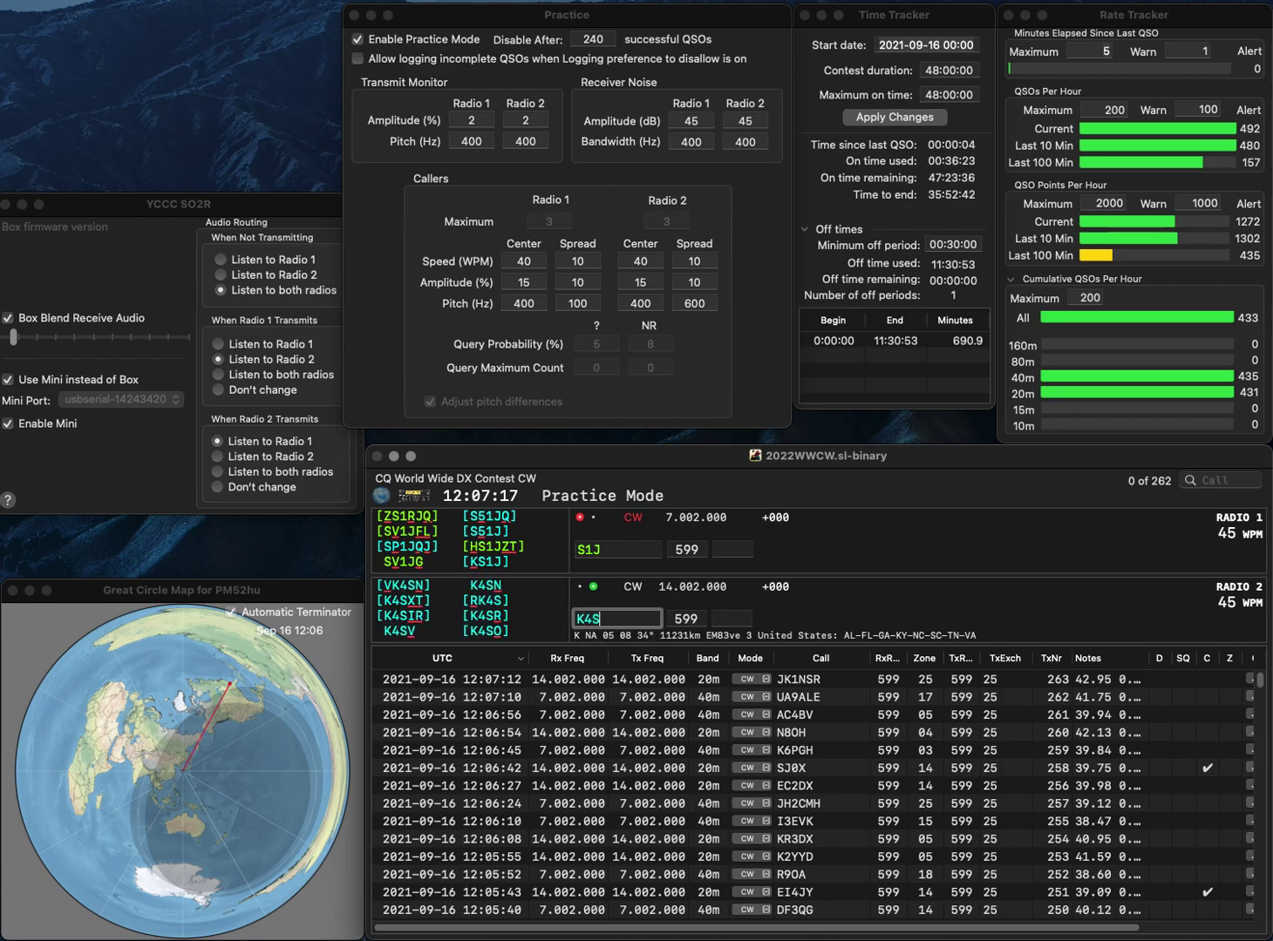
key(Return)
text(SV1JG)
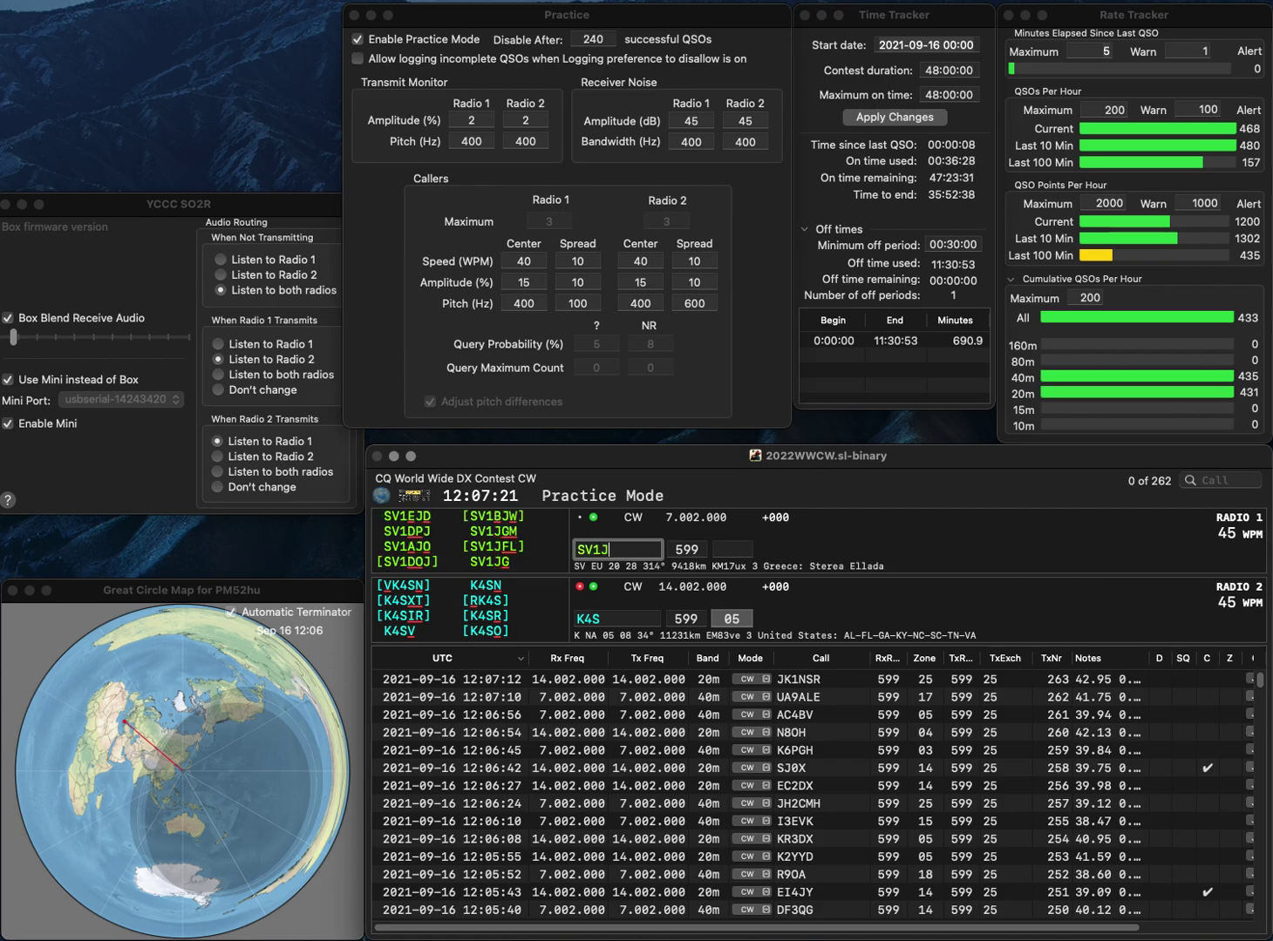
key(Return)
Complete the Radio 2 call sign to K4SST and send the exchange.
text(ST)
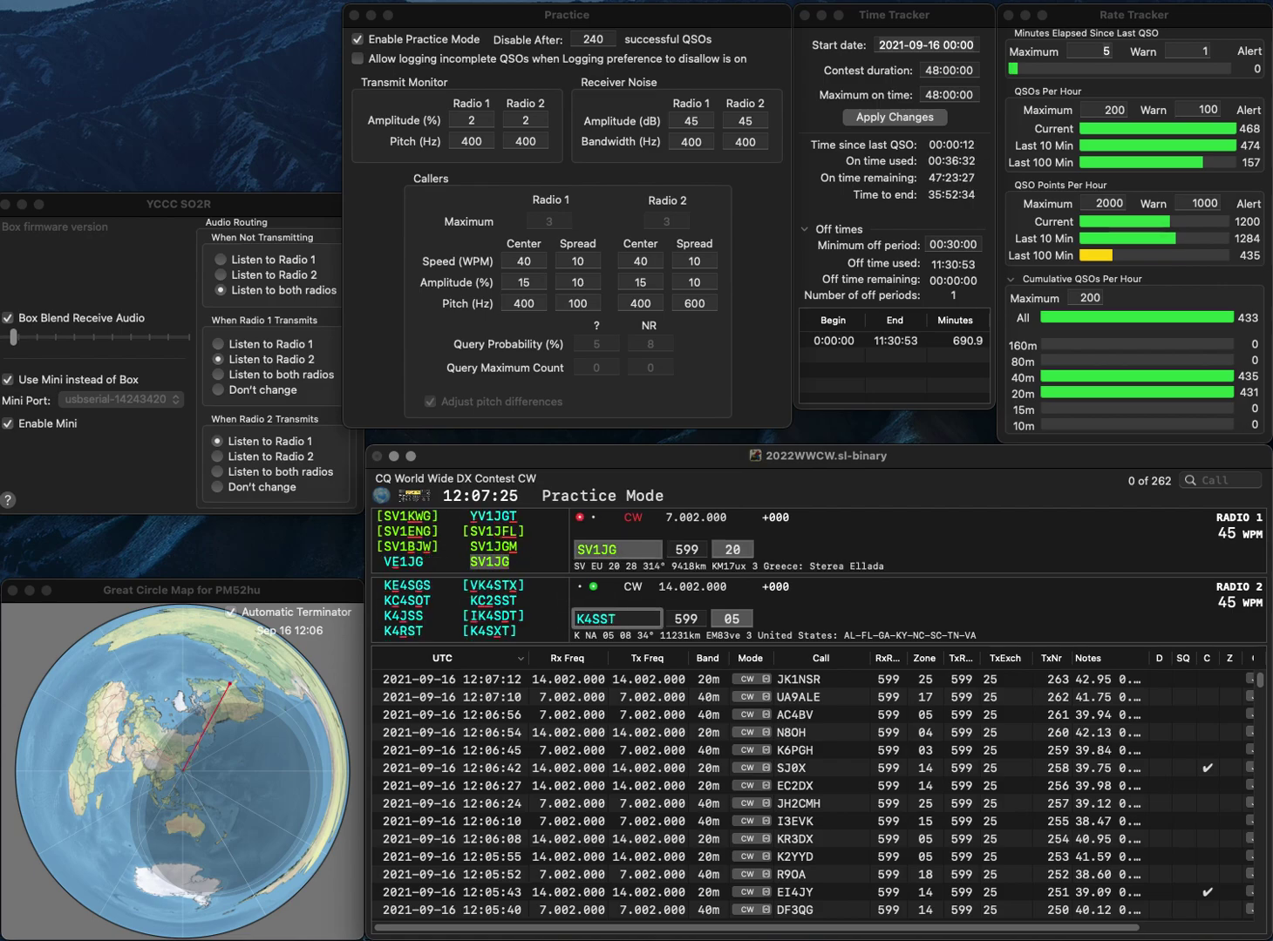
key(Return)
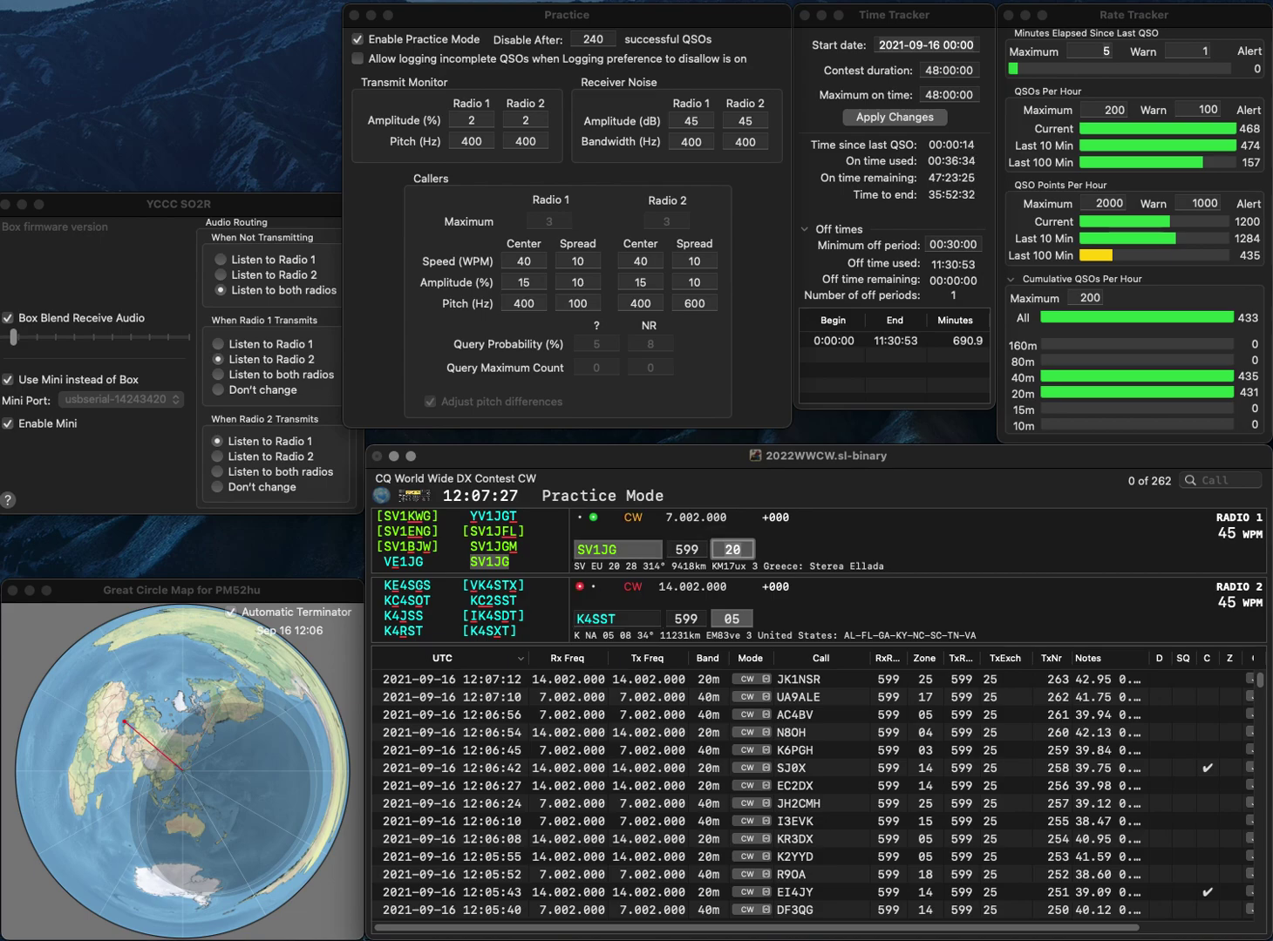
key(Return)
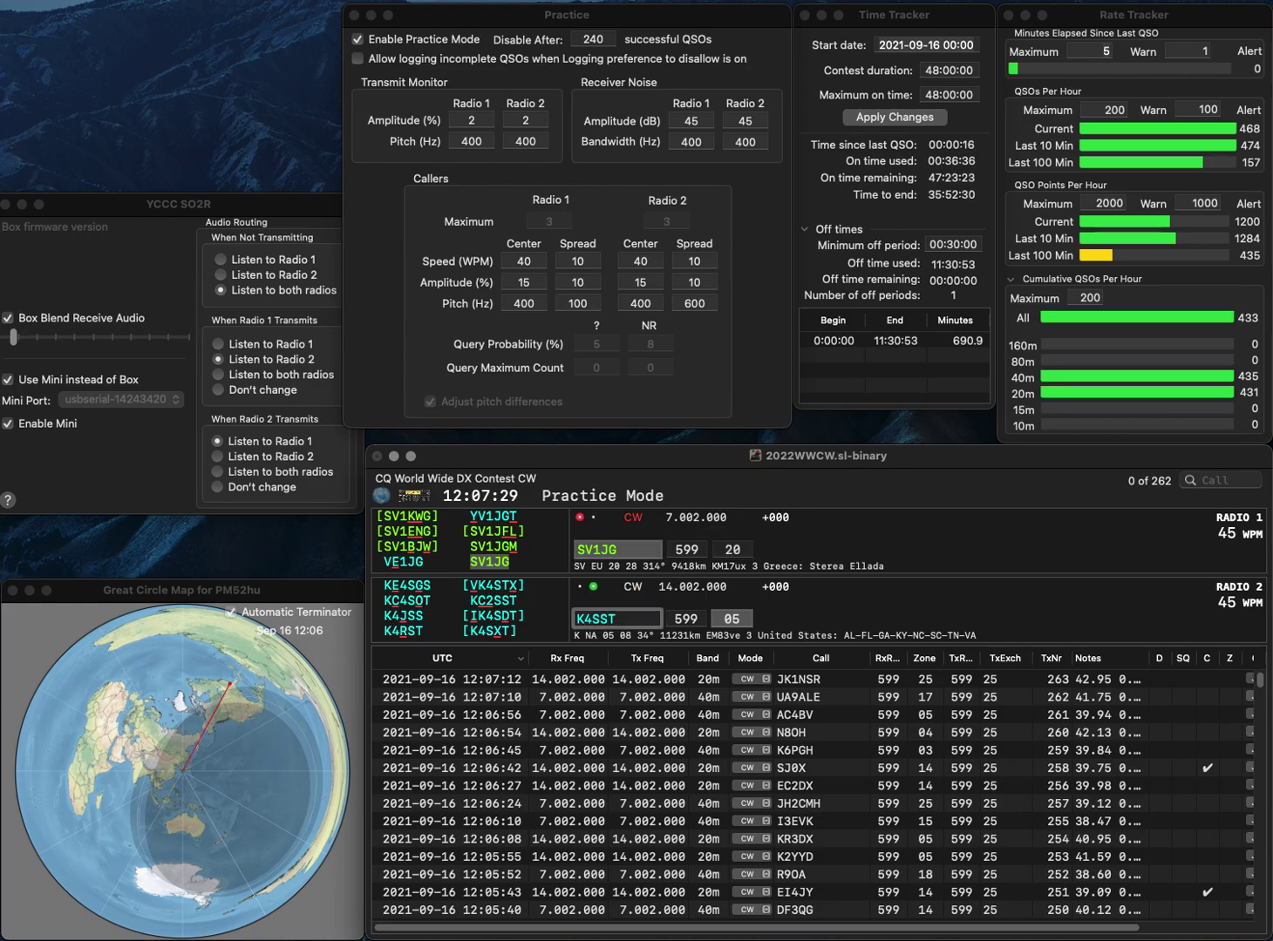
text(C)
key(Delete)
text(2)
key(Return)
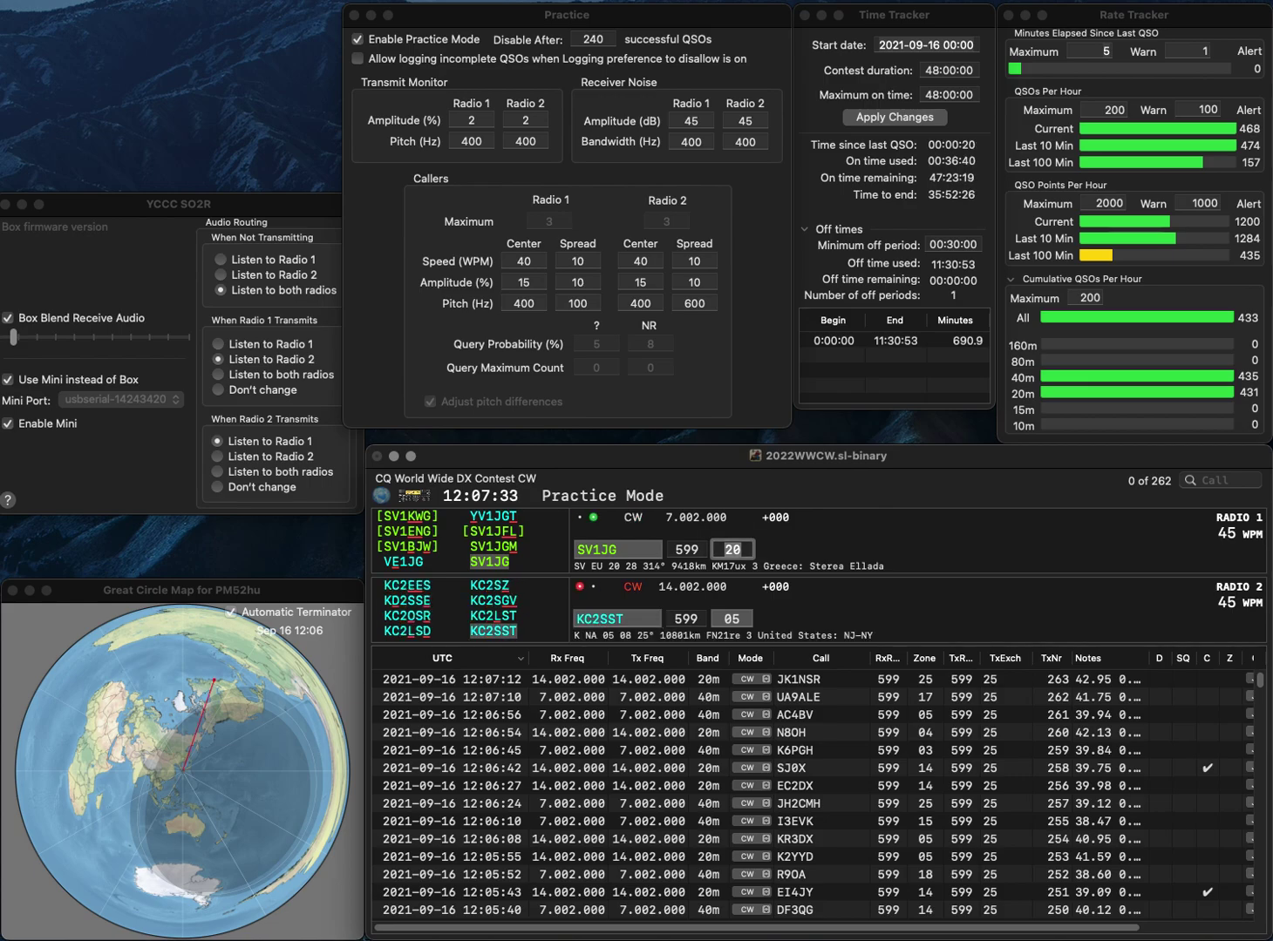
key(Return)
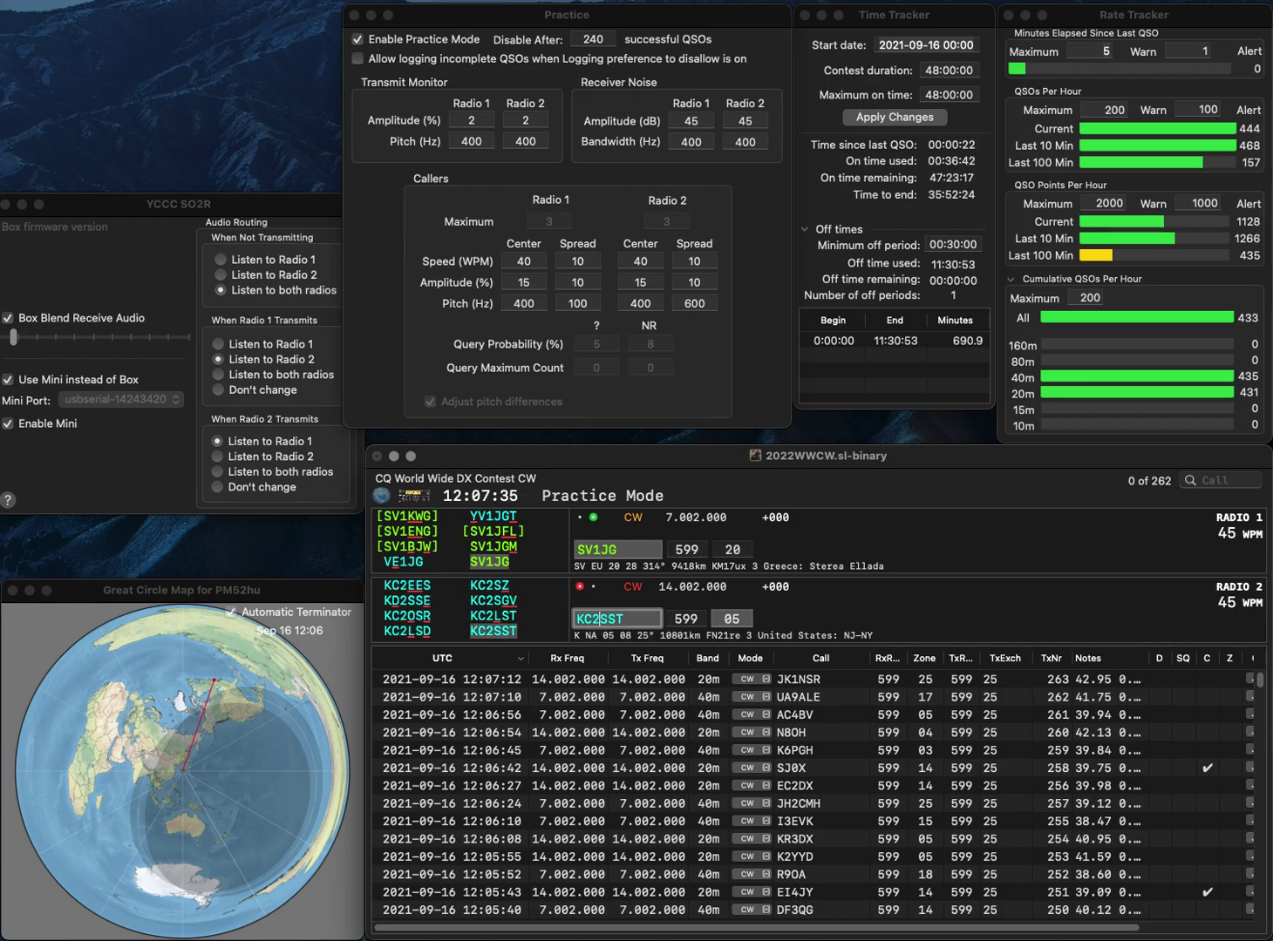
key(Return)
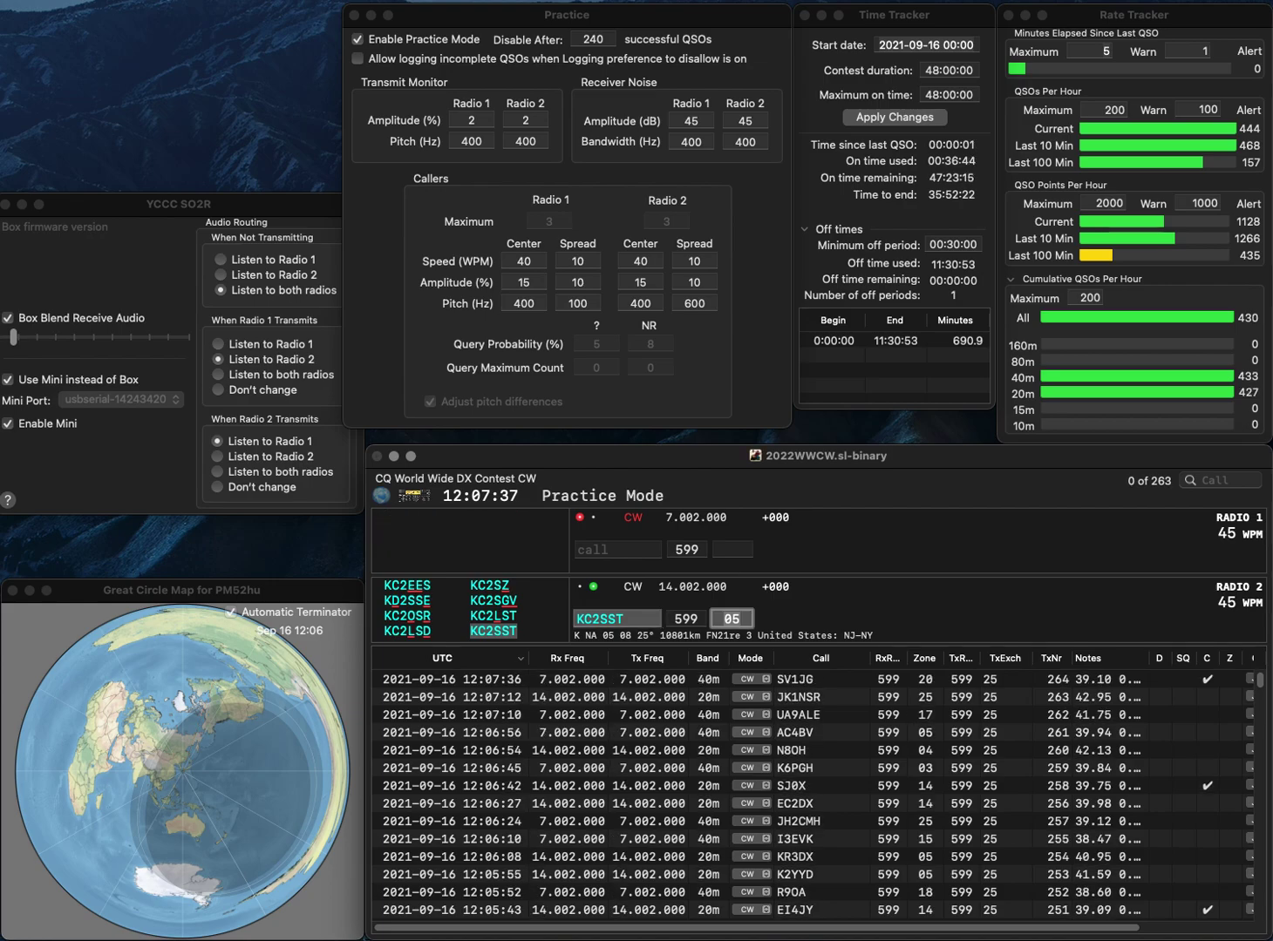
key(Return)
text(KC)
key(Return)
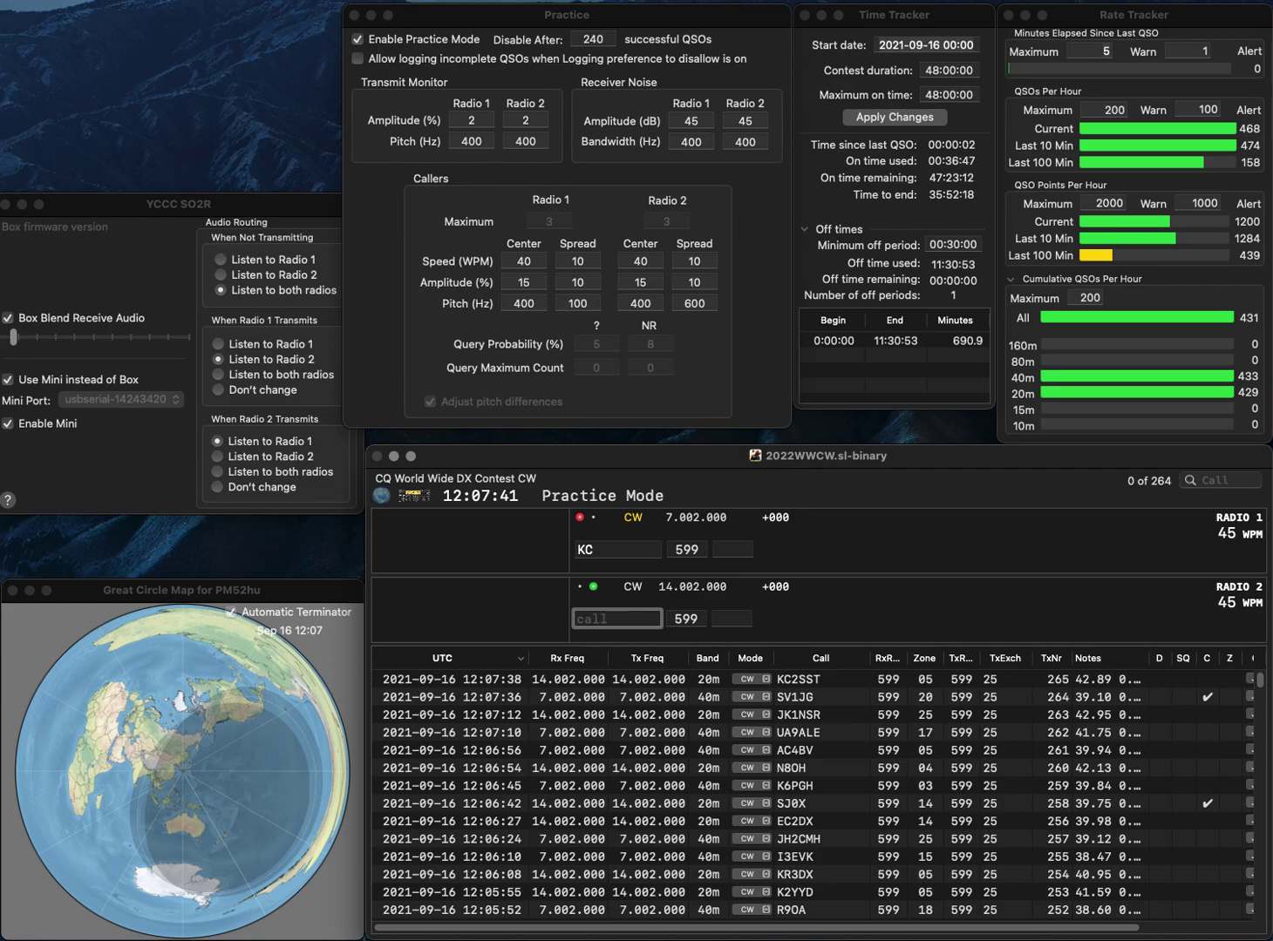
text(PA3EMN)
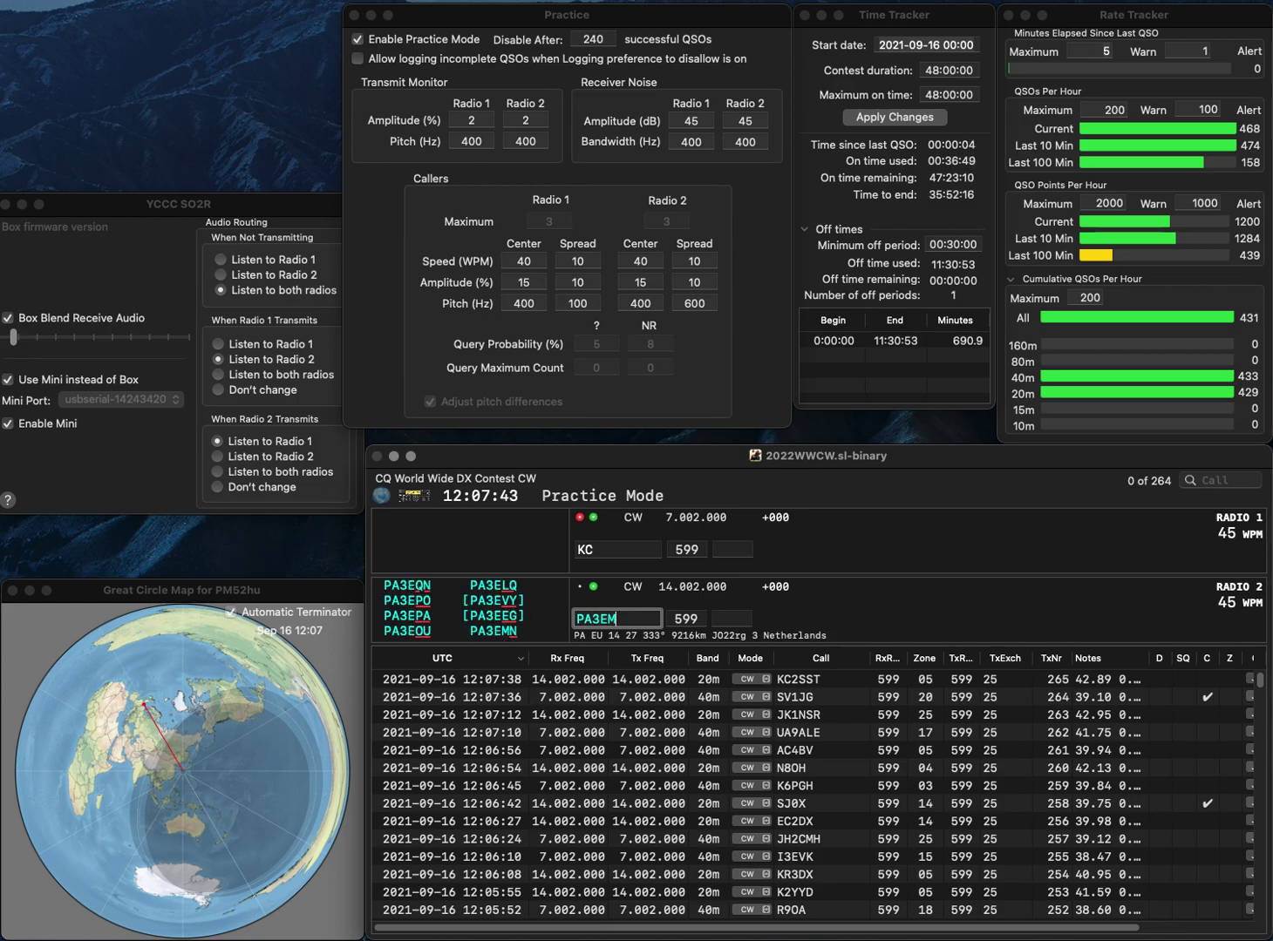
key(Return)
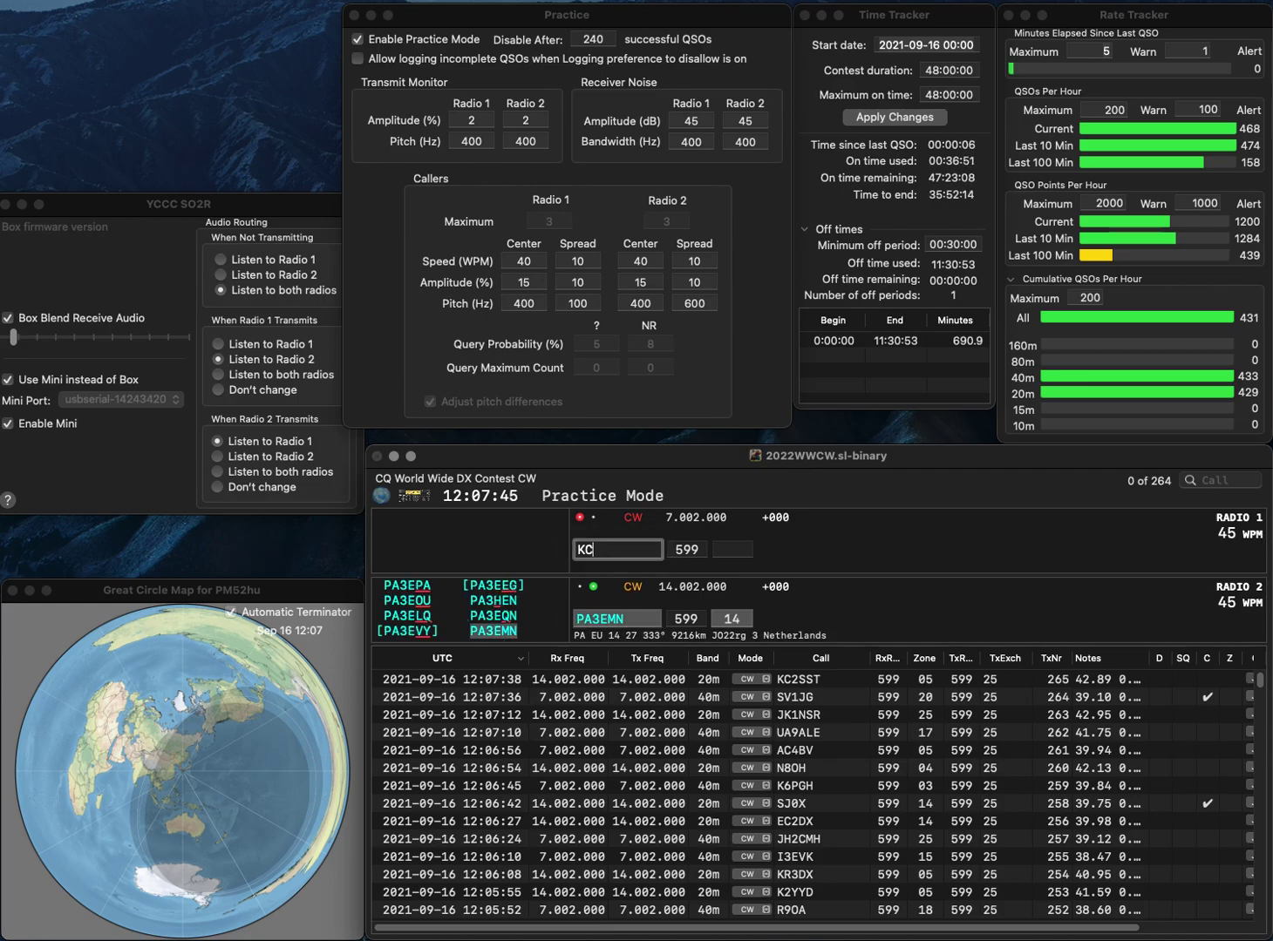
text(KC4UCT)
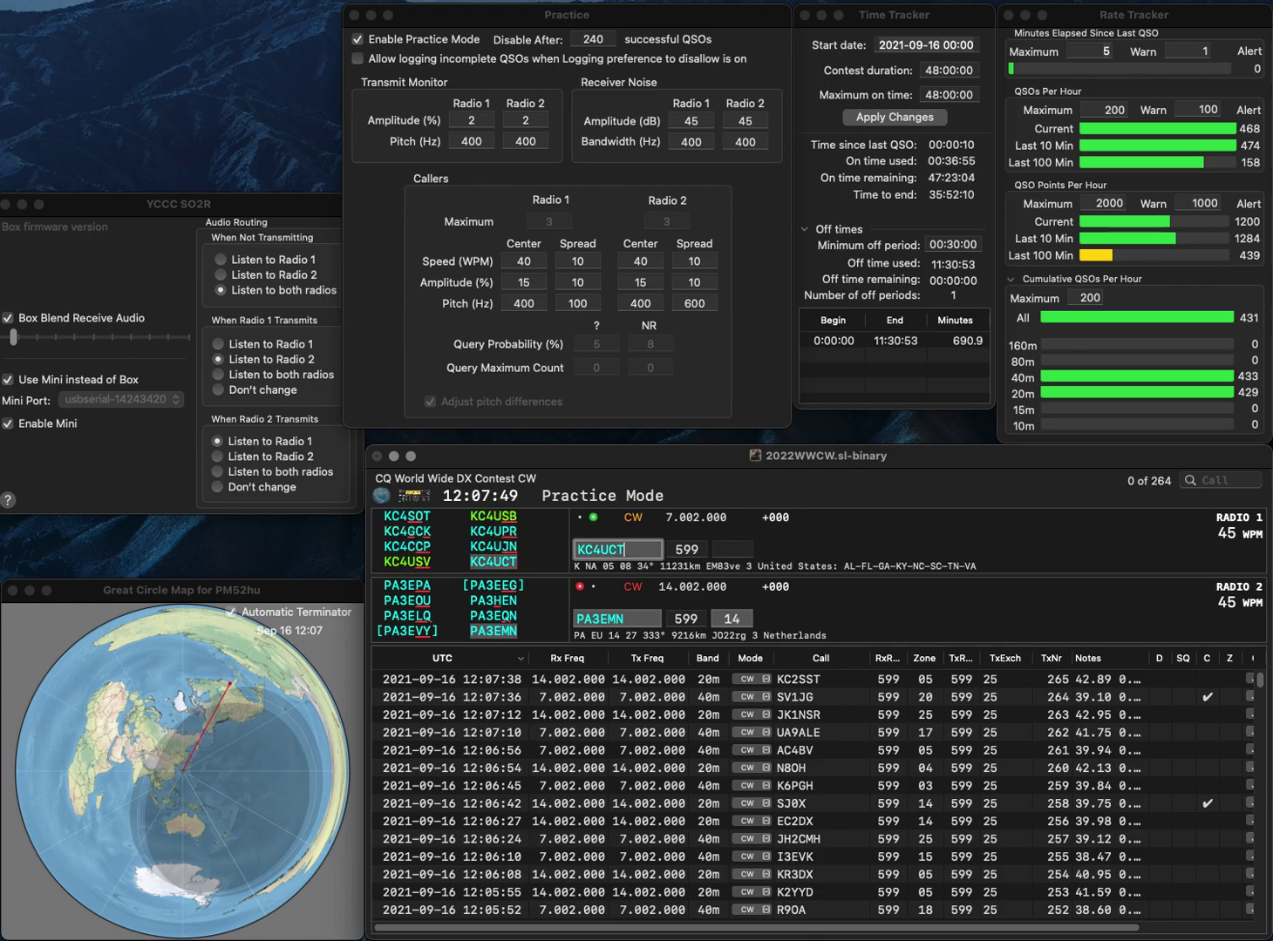
key(Return)
key(Return)
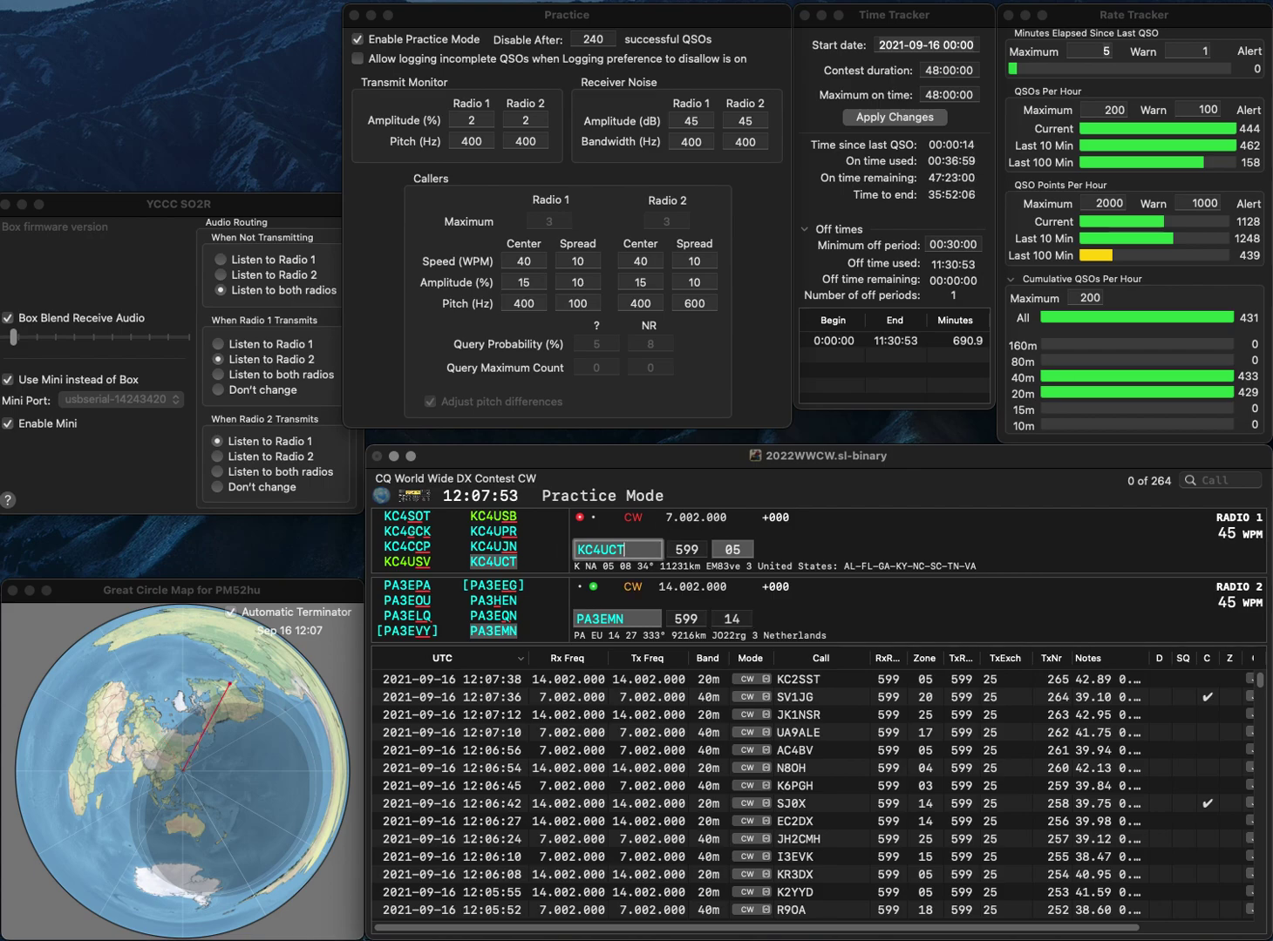
key(Return)
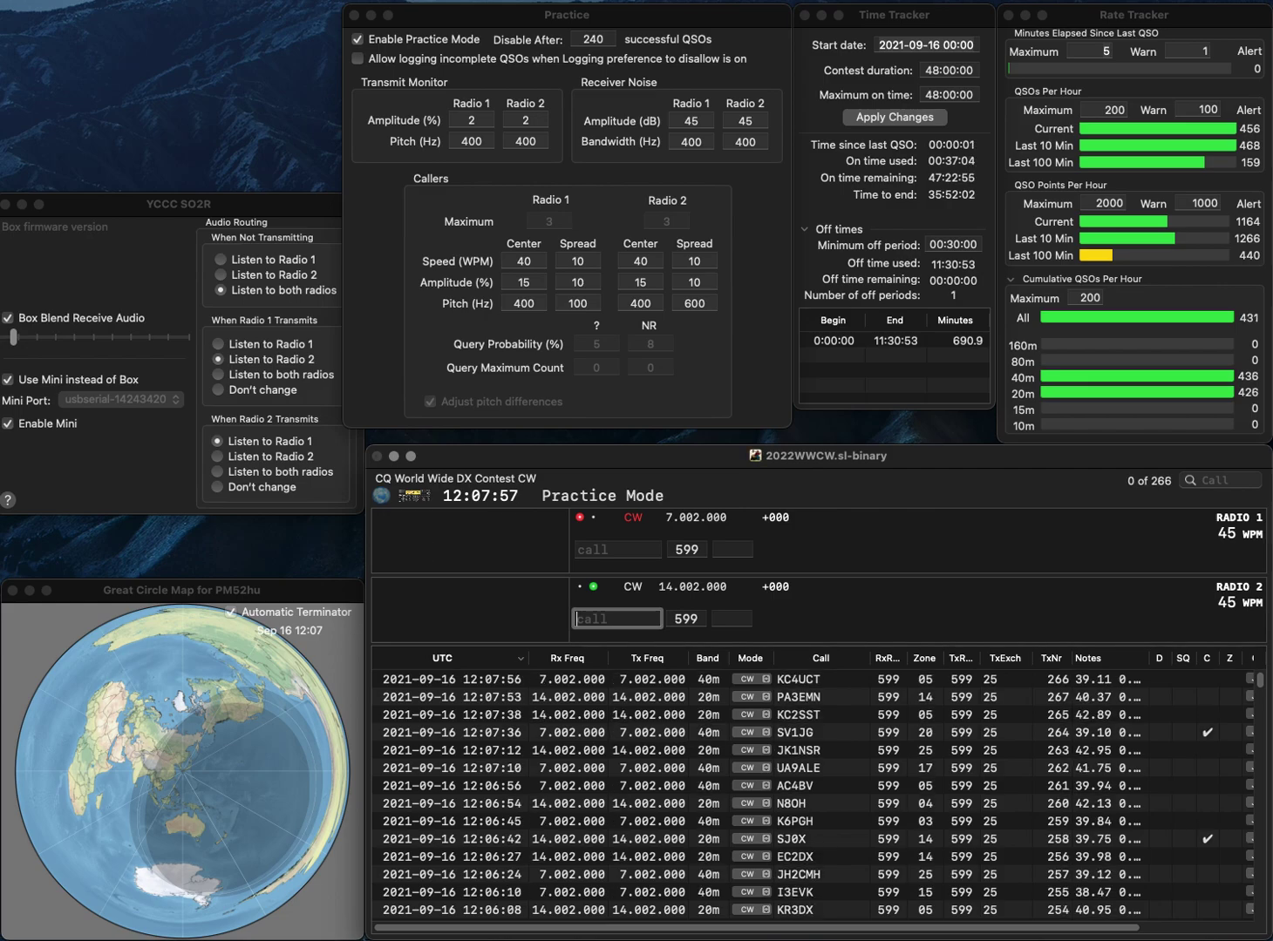
Answer the Radio 2 caller with the partial call 0A, and answer the Radio 1 caller as K7BNR.
text(OA)
key(Return)
text(7BNR)
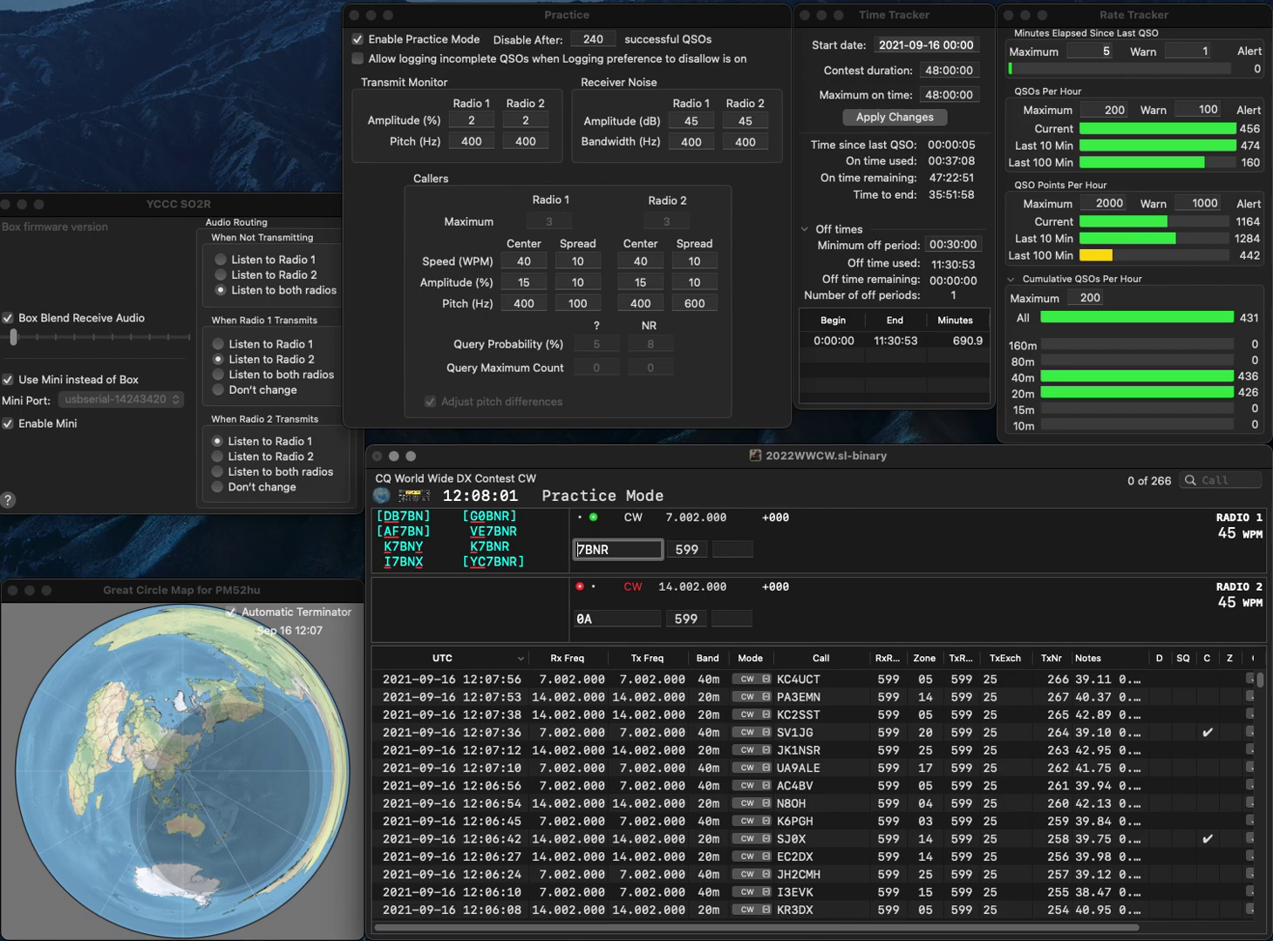
key(Home)
text(K)
key(Return)
Complete the Radio 2 call sign to LY0A and send the exchange.
text(0A)
key(Home)
text(LY)
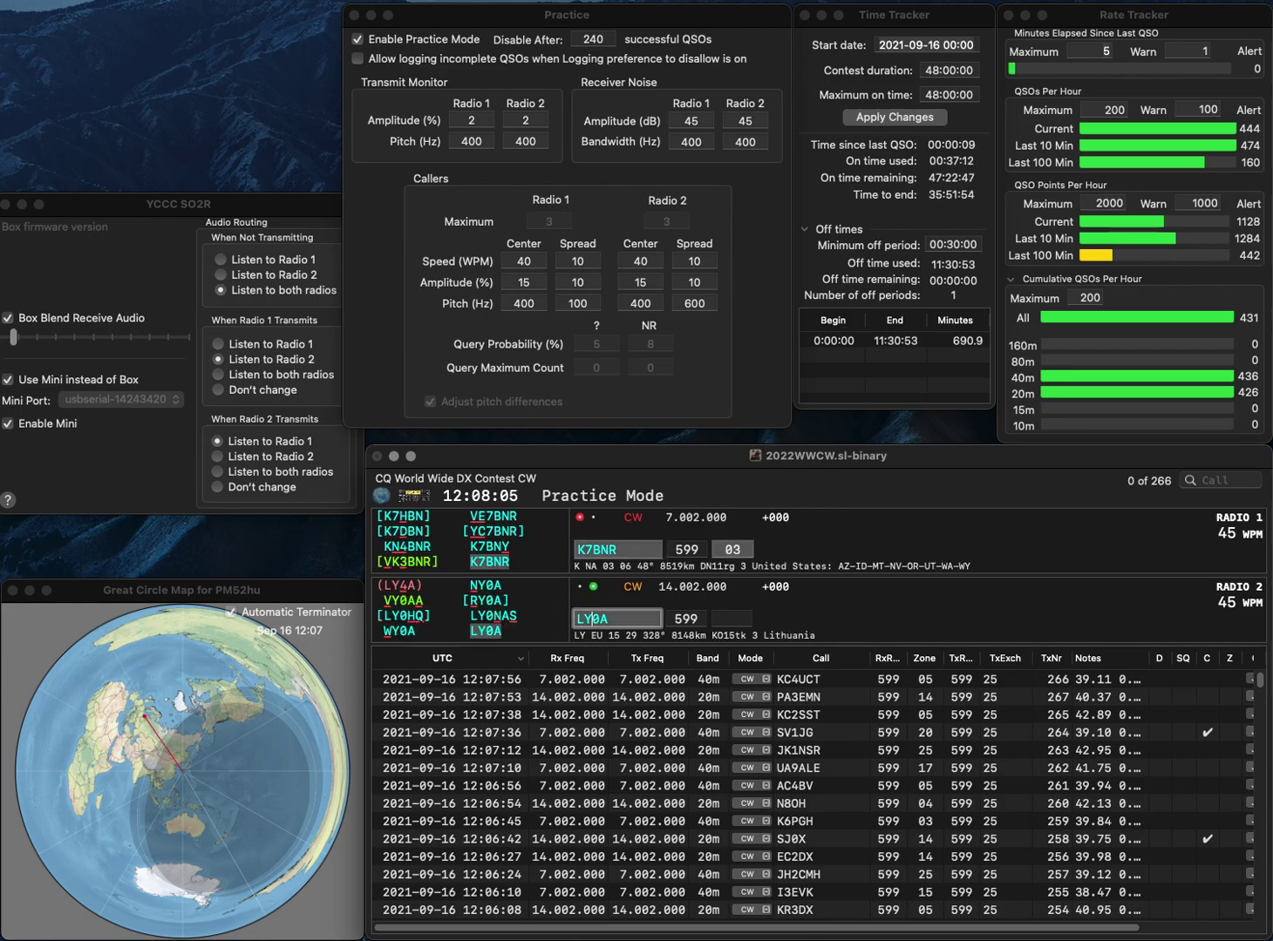
key(Return)
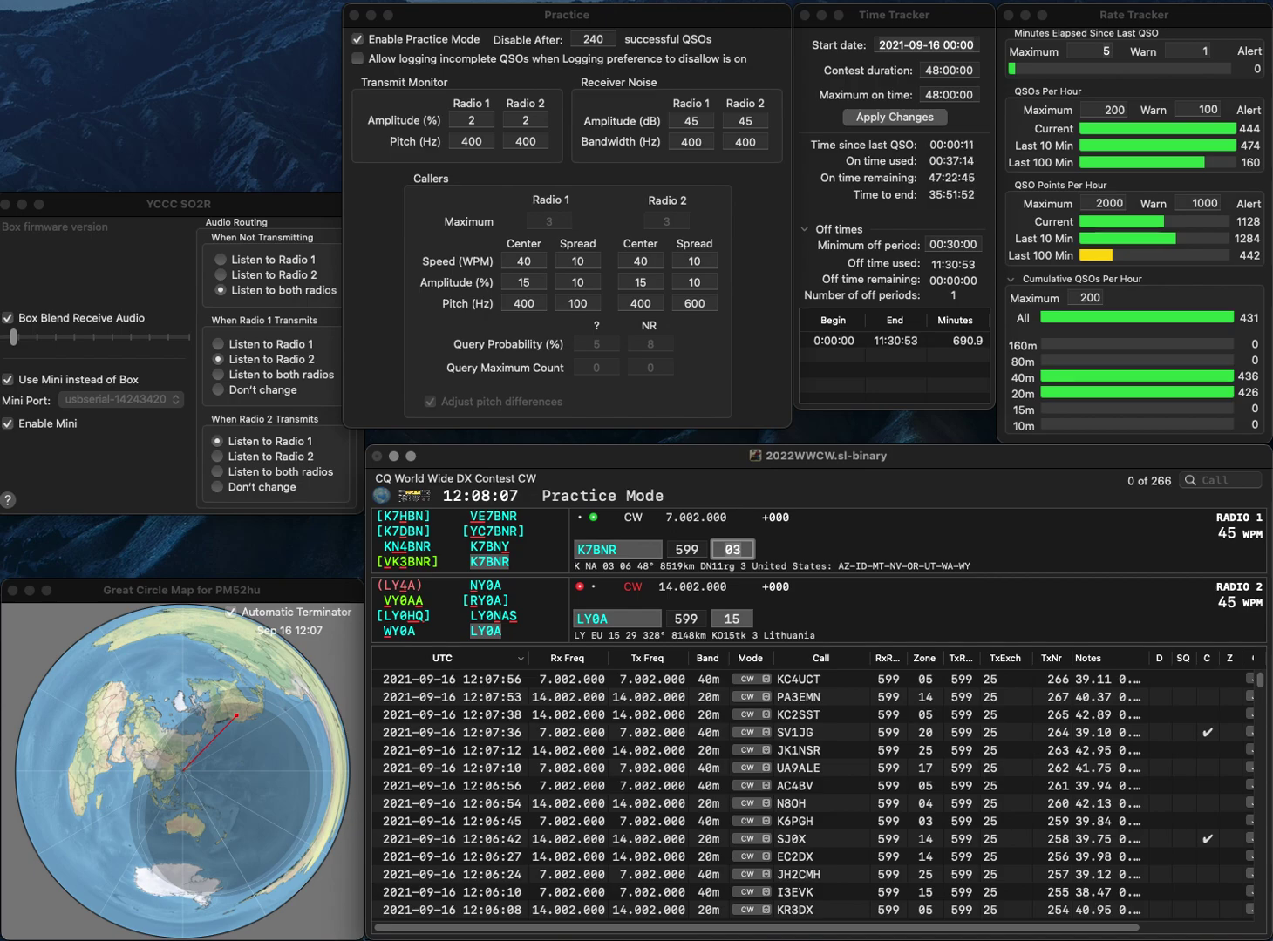
key(Tab)
key(Home)
key(Delete)
text(VE)
key(Return)
key(Return)
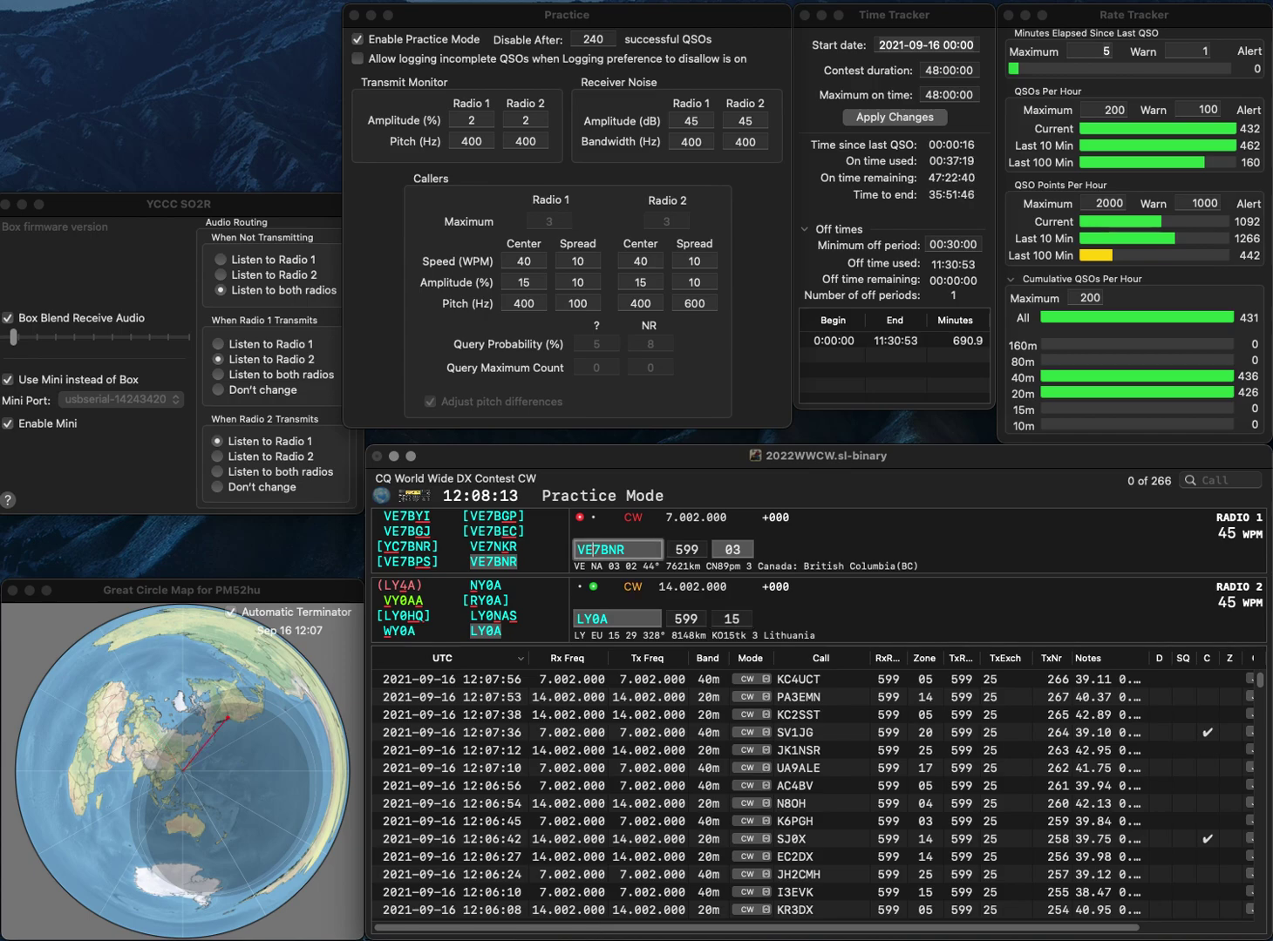
key(Return)
text(3N)
key(Return)
text(K4MIA)
key(Return)
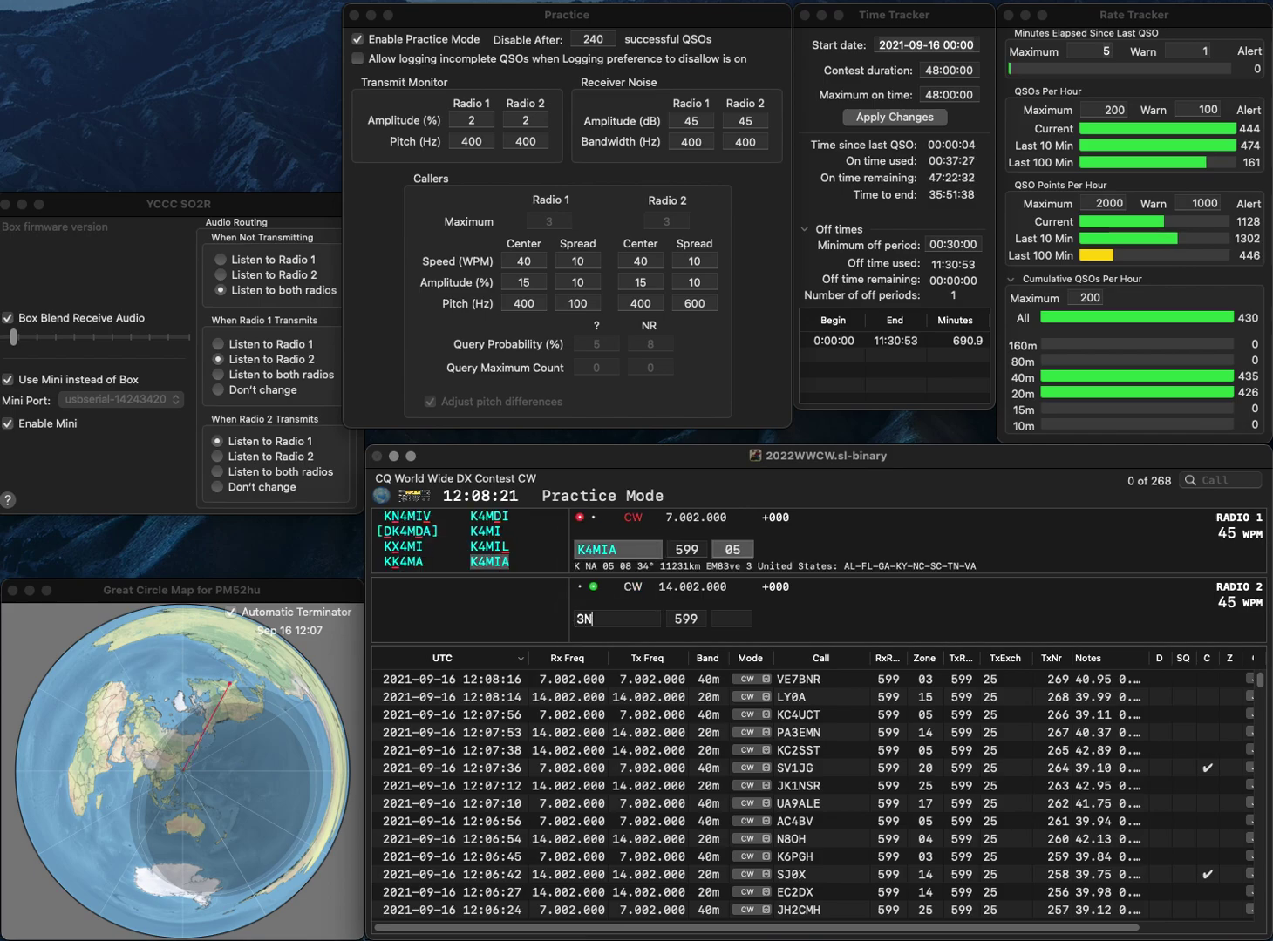
text(SG)
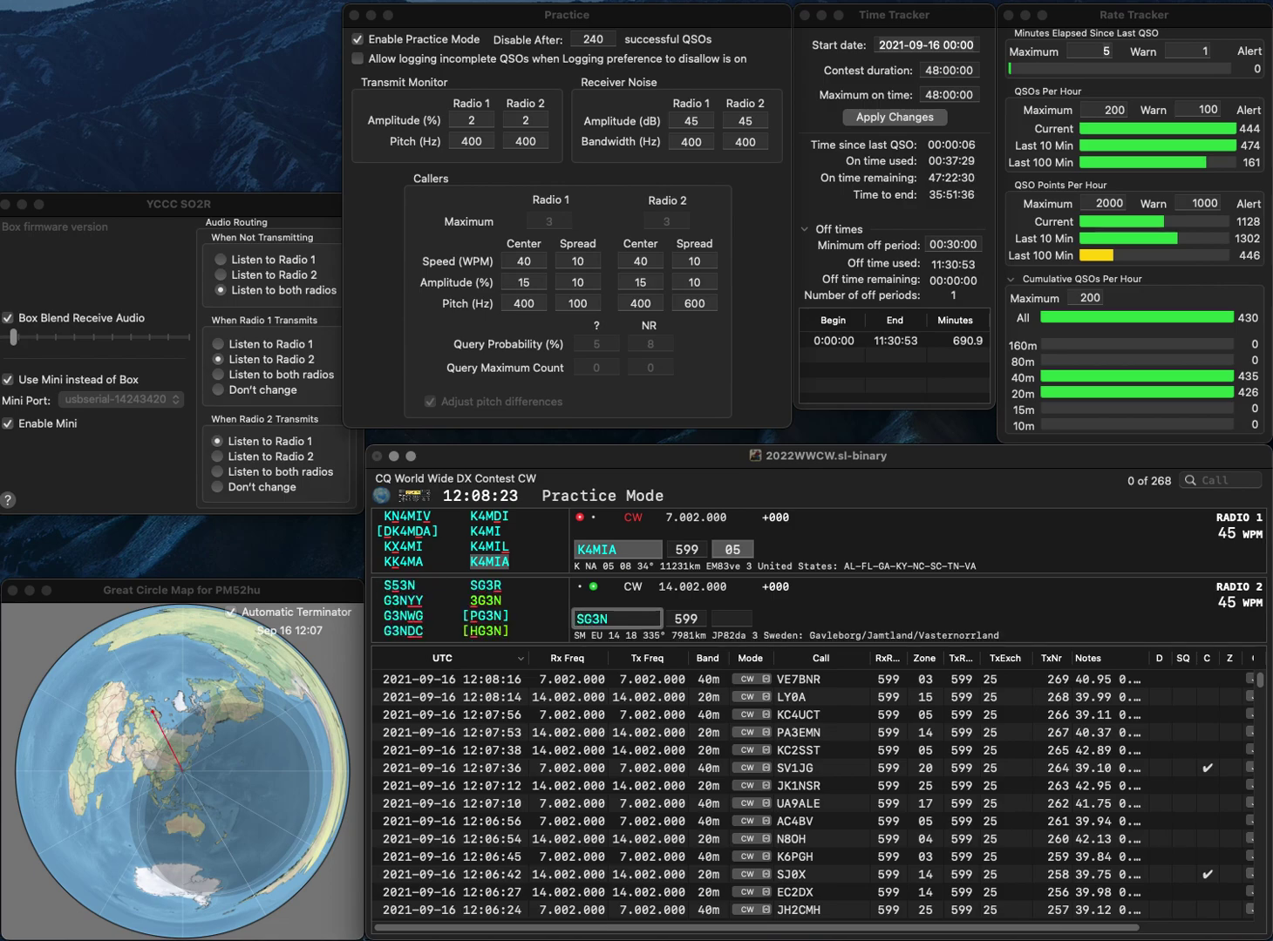
key(Return)
key(Tab)
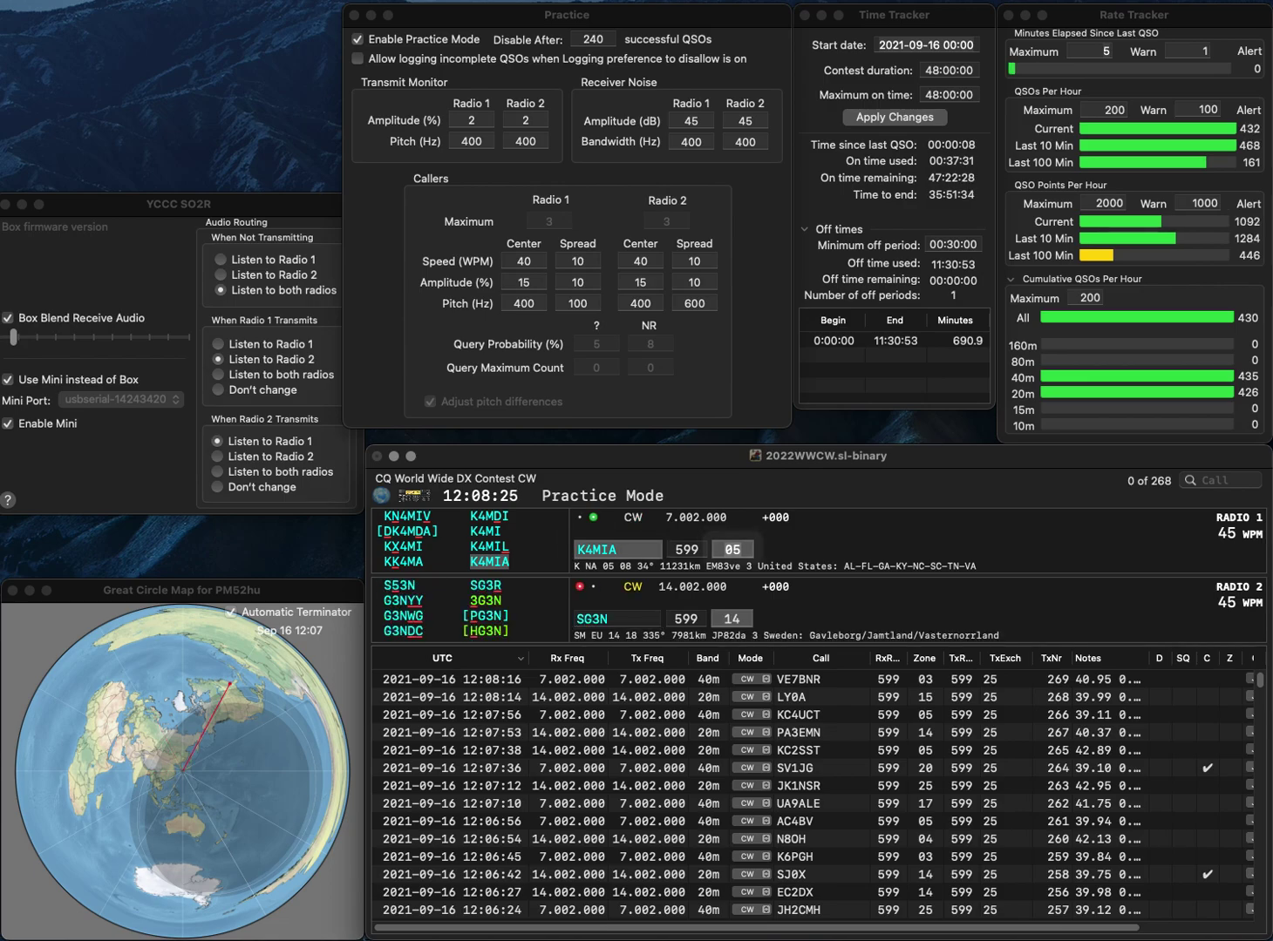
key(Return)
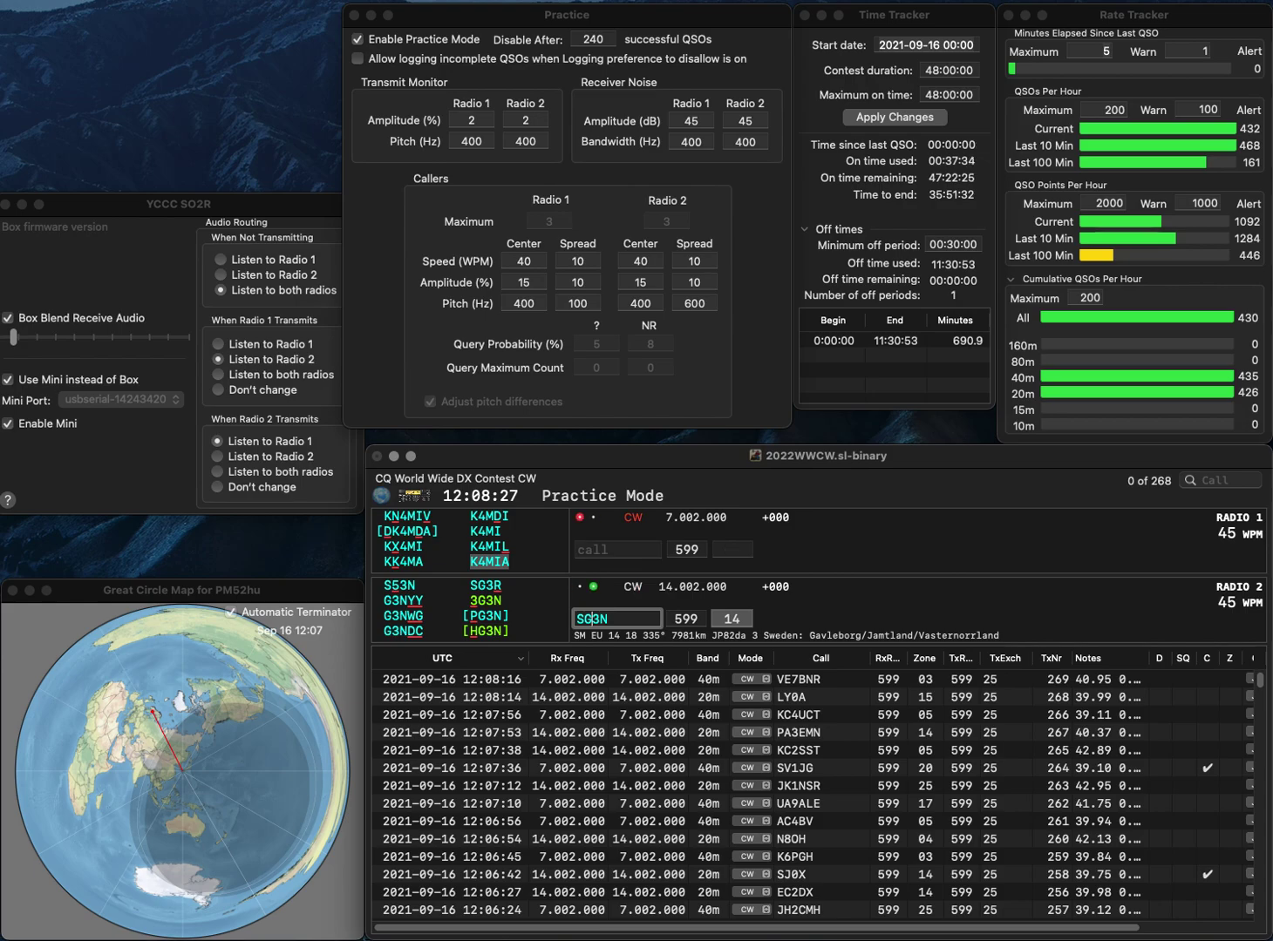
Correct the Radio 2 call sign to HG3N and resend it with zone 15 as the received exchange.
key(Left)
key(BackSpace)
text(H)
key(Return)
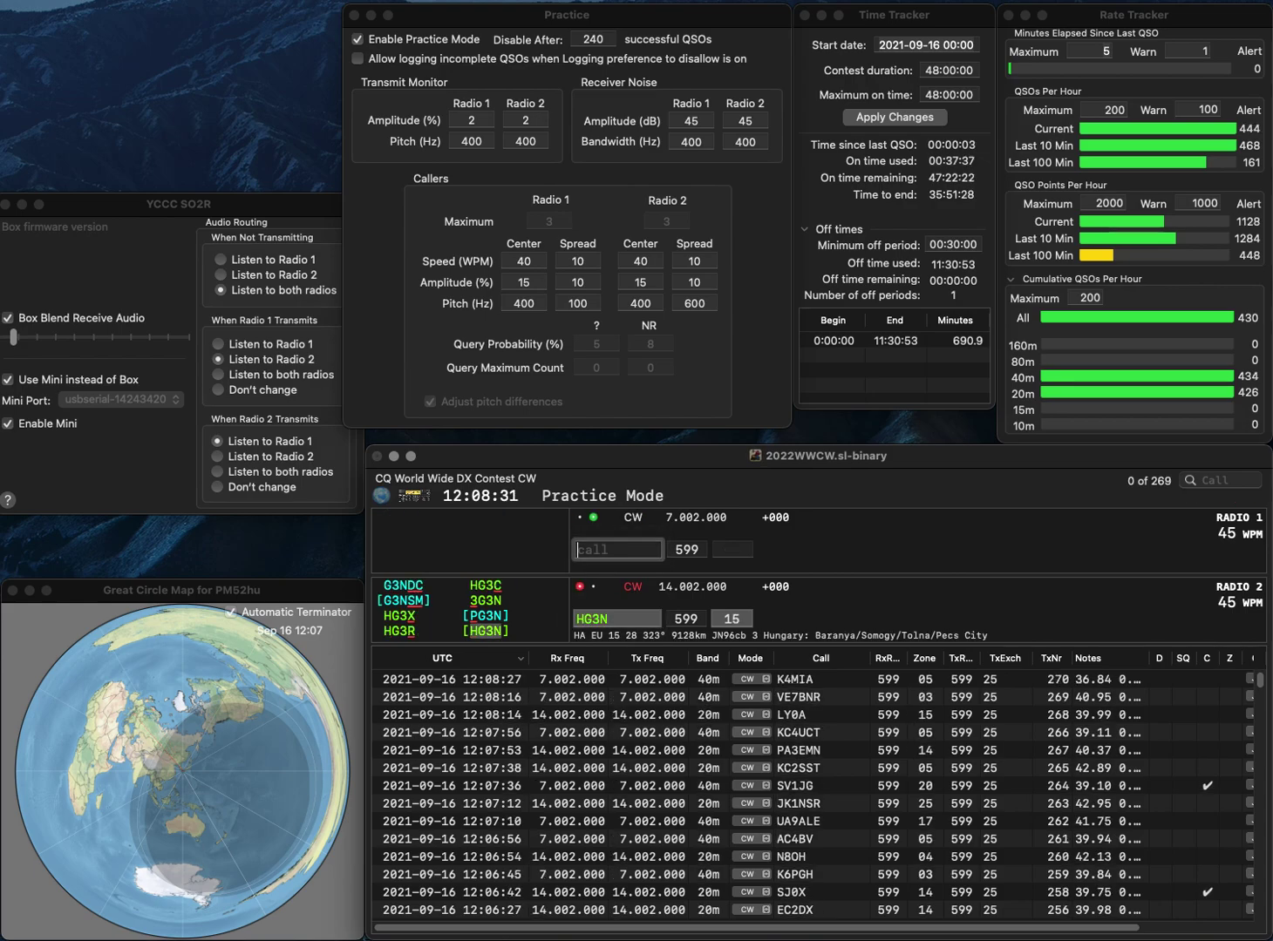
text(QR)
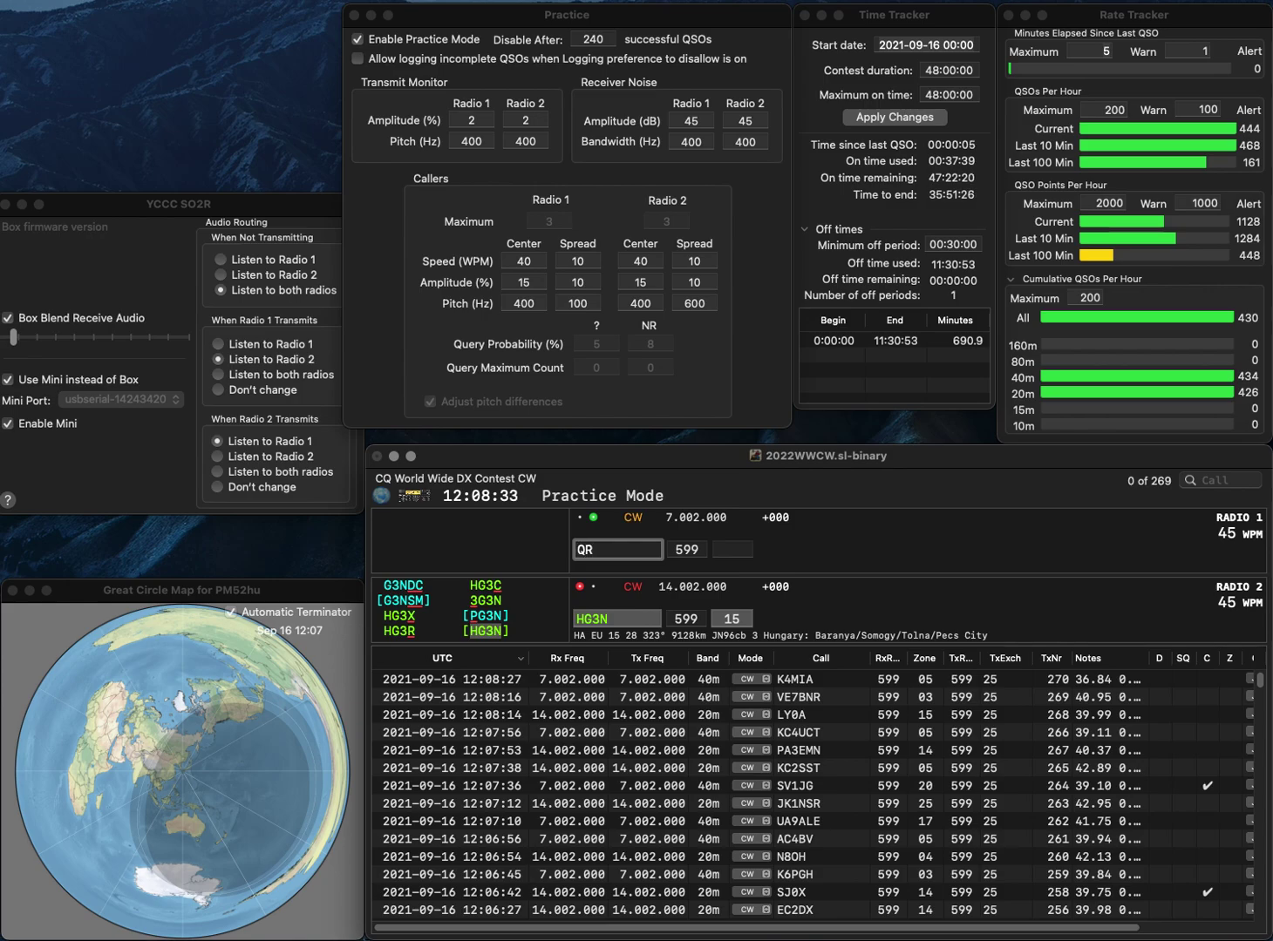
key(Return)
key(space)
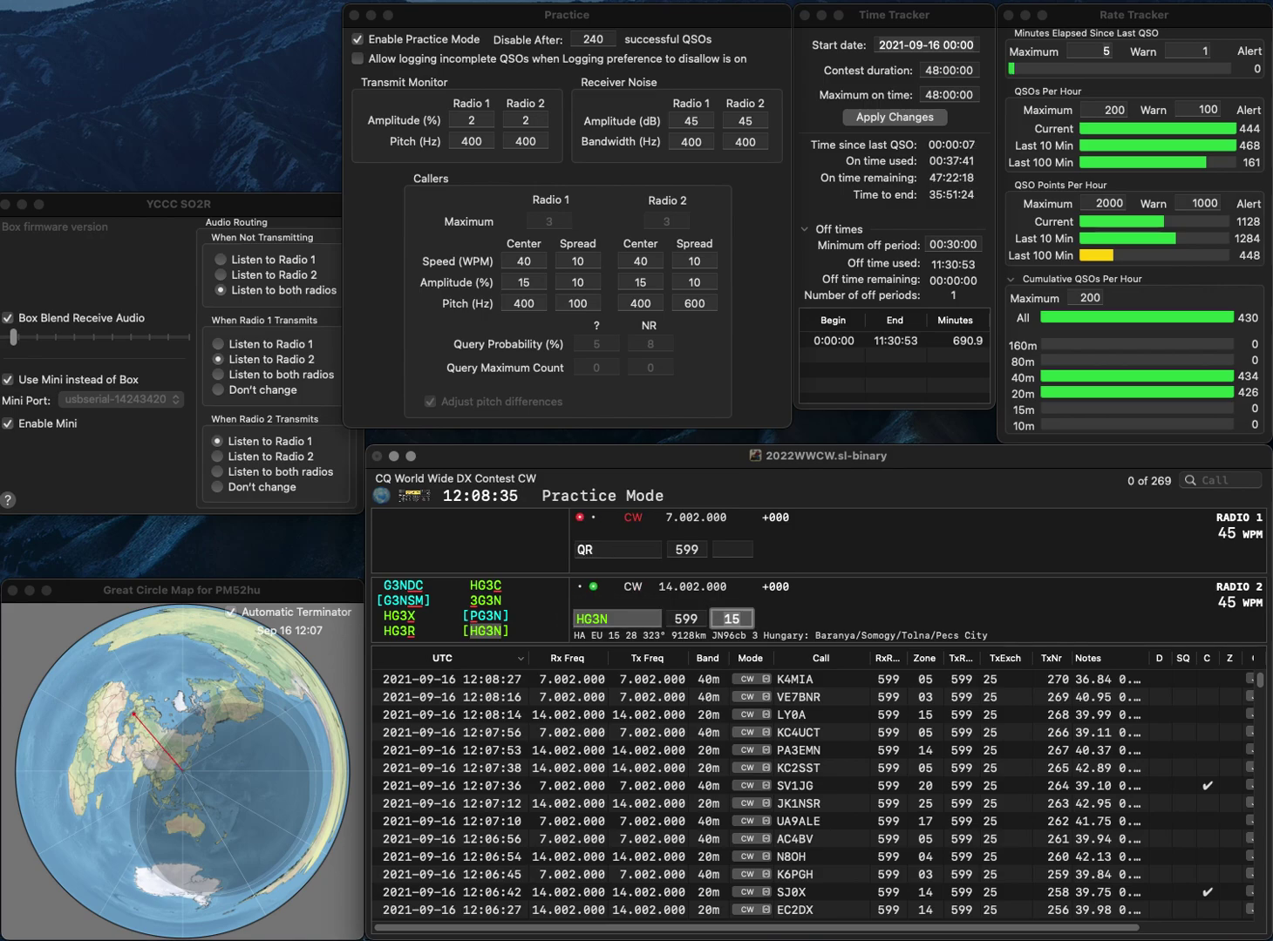
key(Return)
text(HB9C)
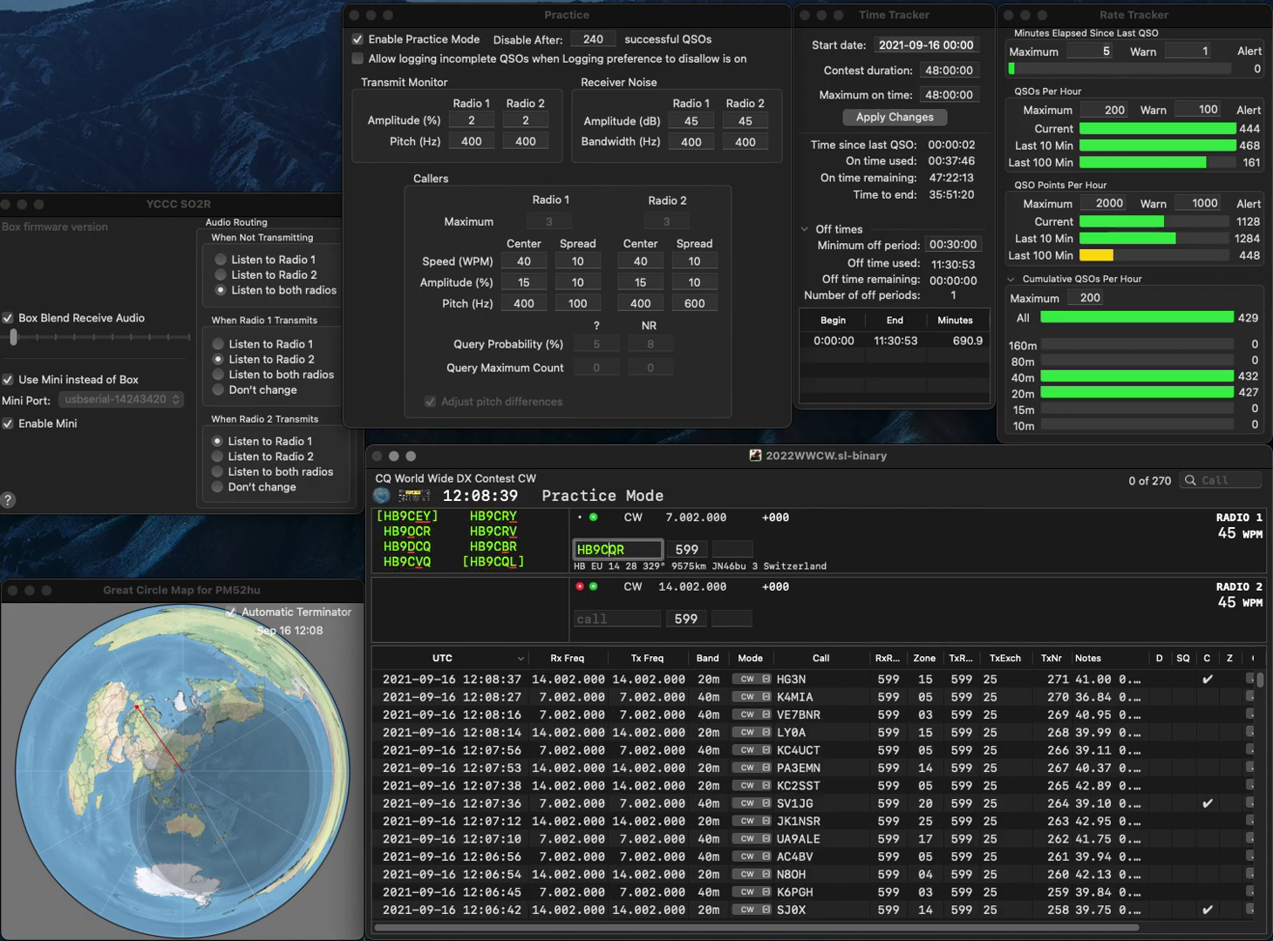
key(Return)
text(JA8FFM)
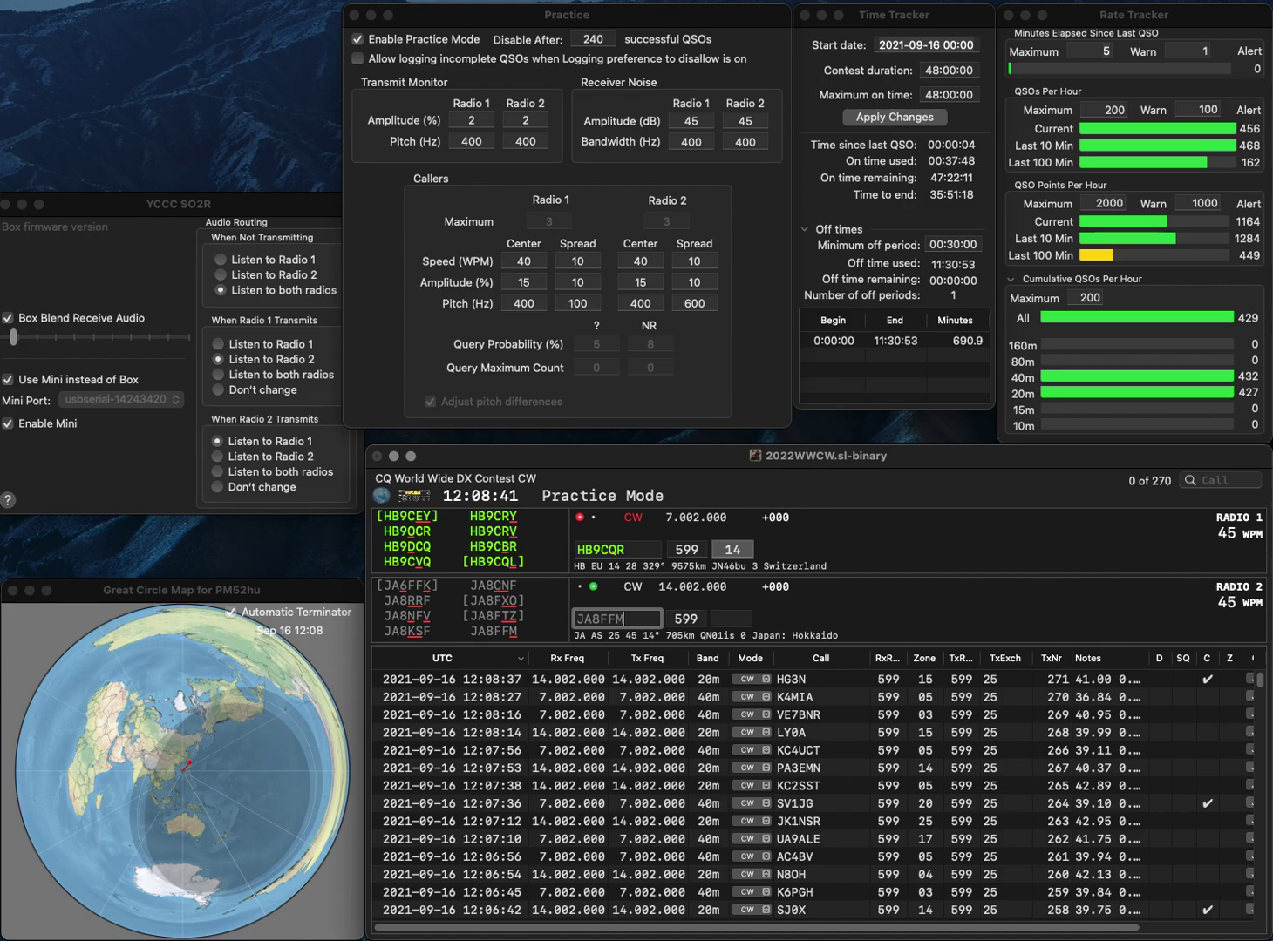
key(Return)
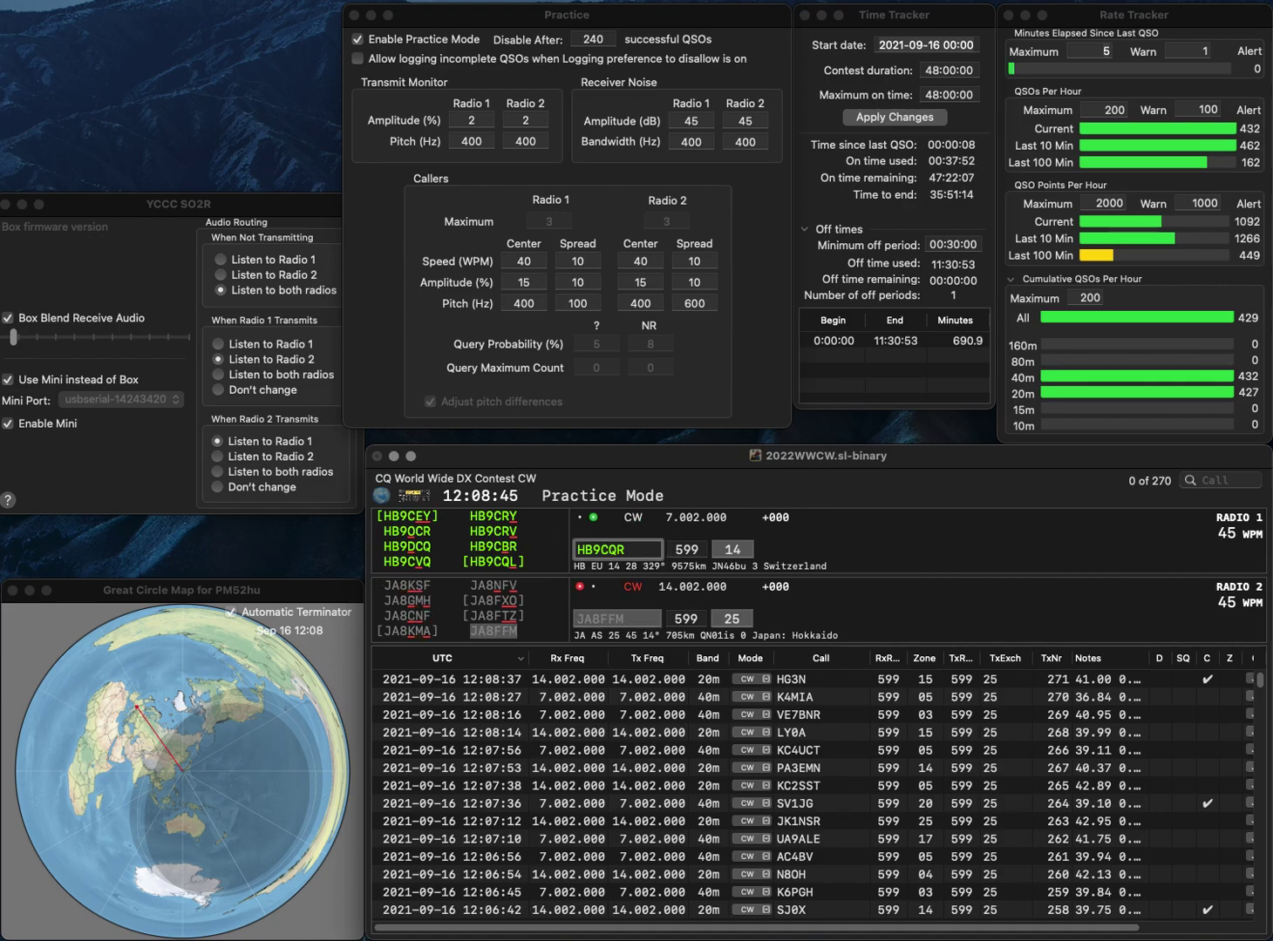
key(BackSpace)
text(L)
key(Return)
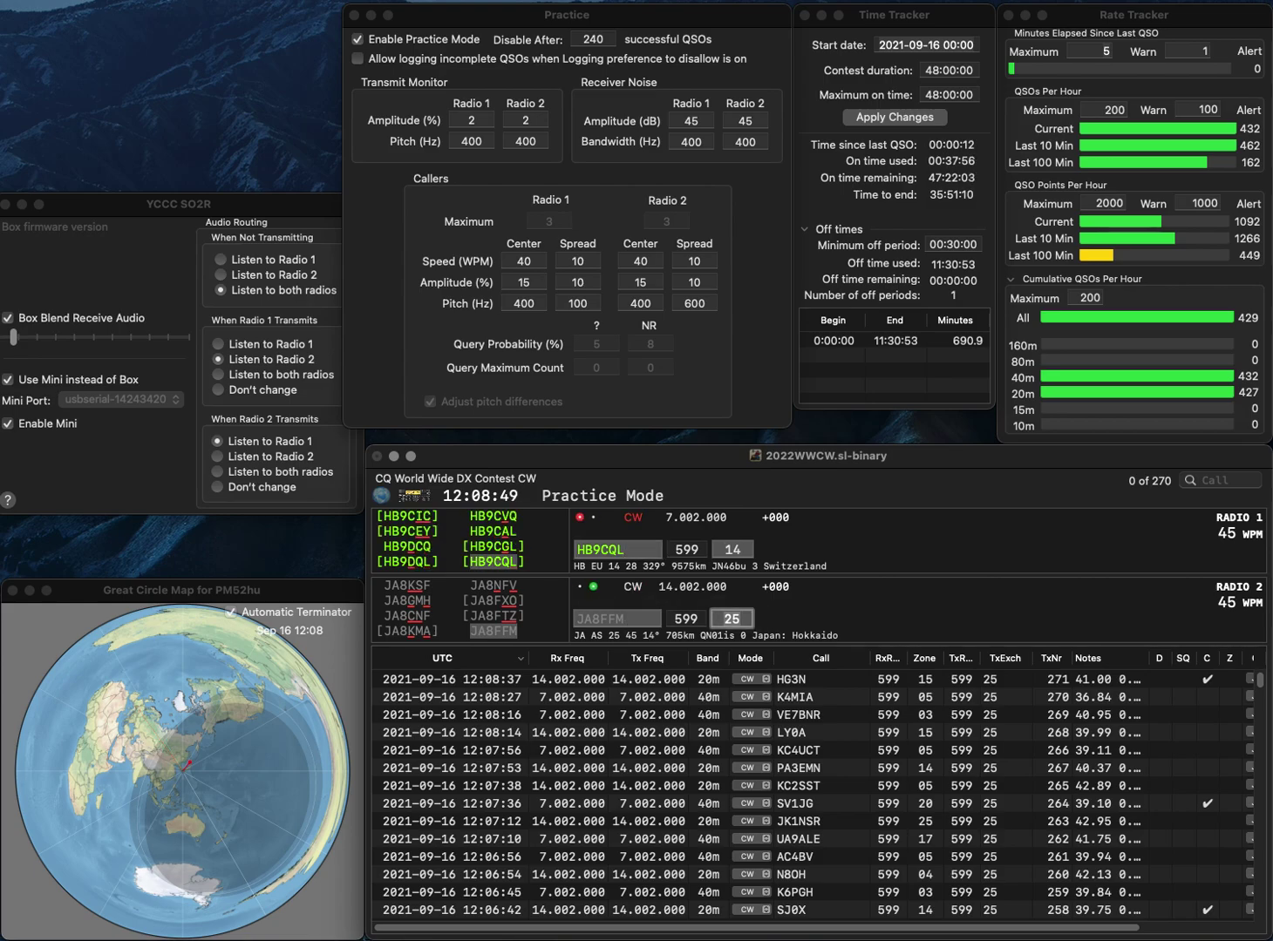
key(Return)
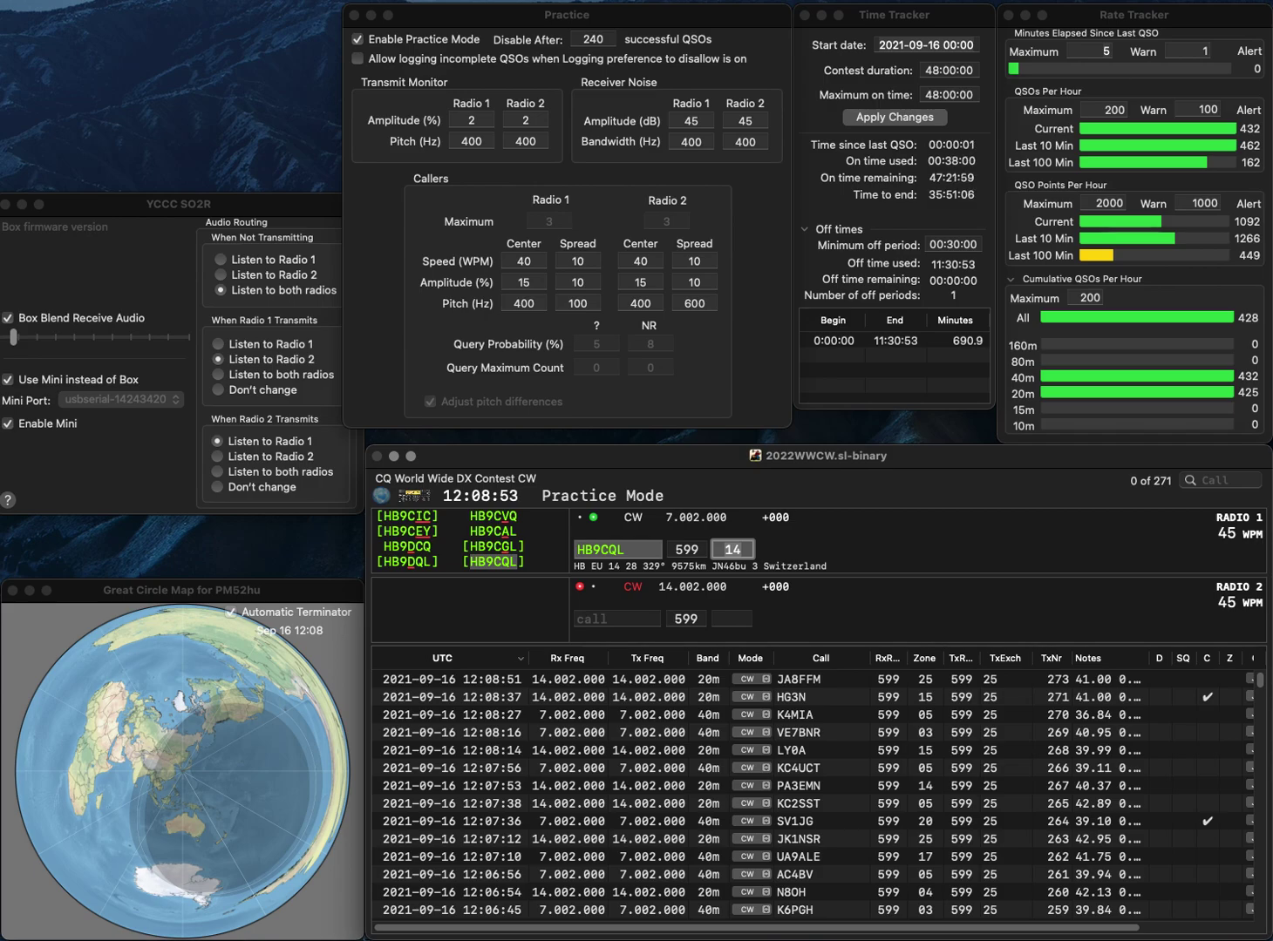
key(Return)
Answer NP2X on Radio 2 and PY3KN on Radio 1, logging them with zones 08 and 11.
text(NP2X)
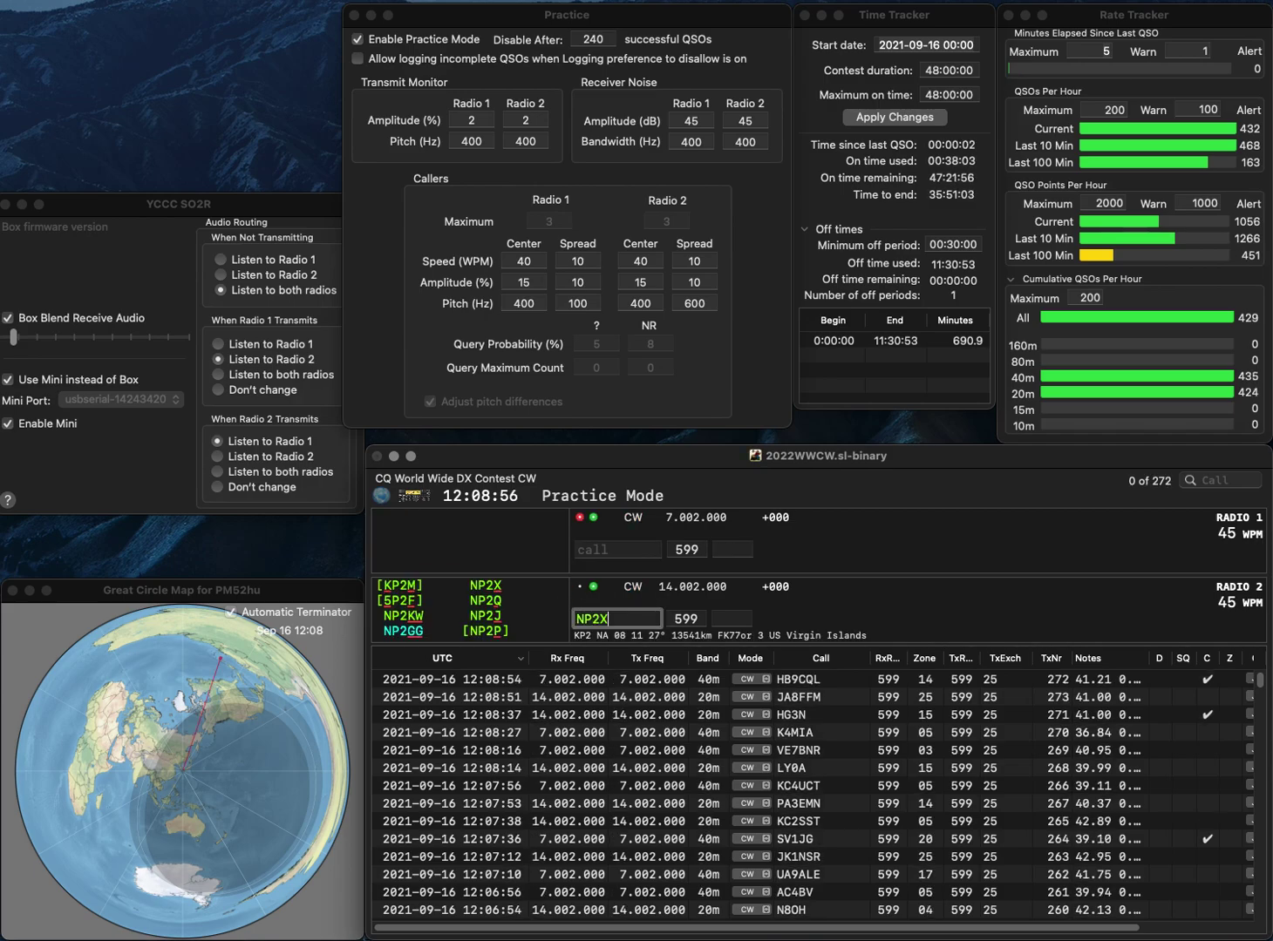
key(Return)
text(W)
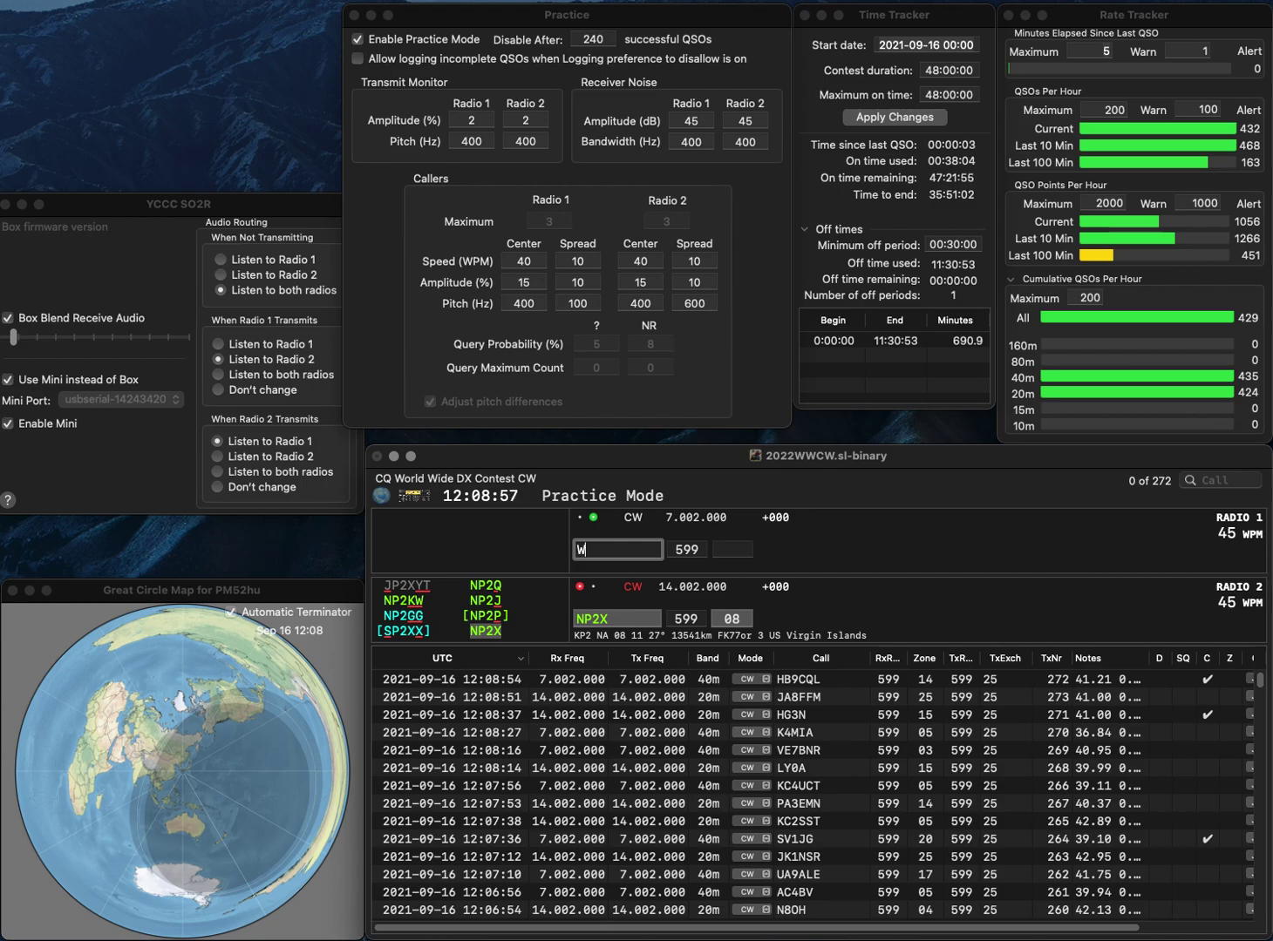
text(Y3KN)
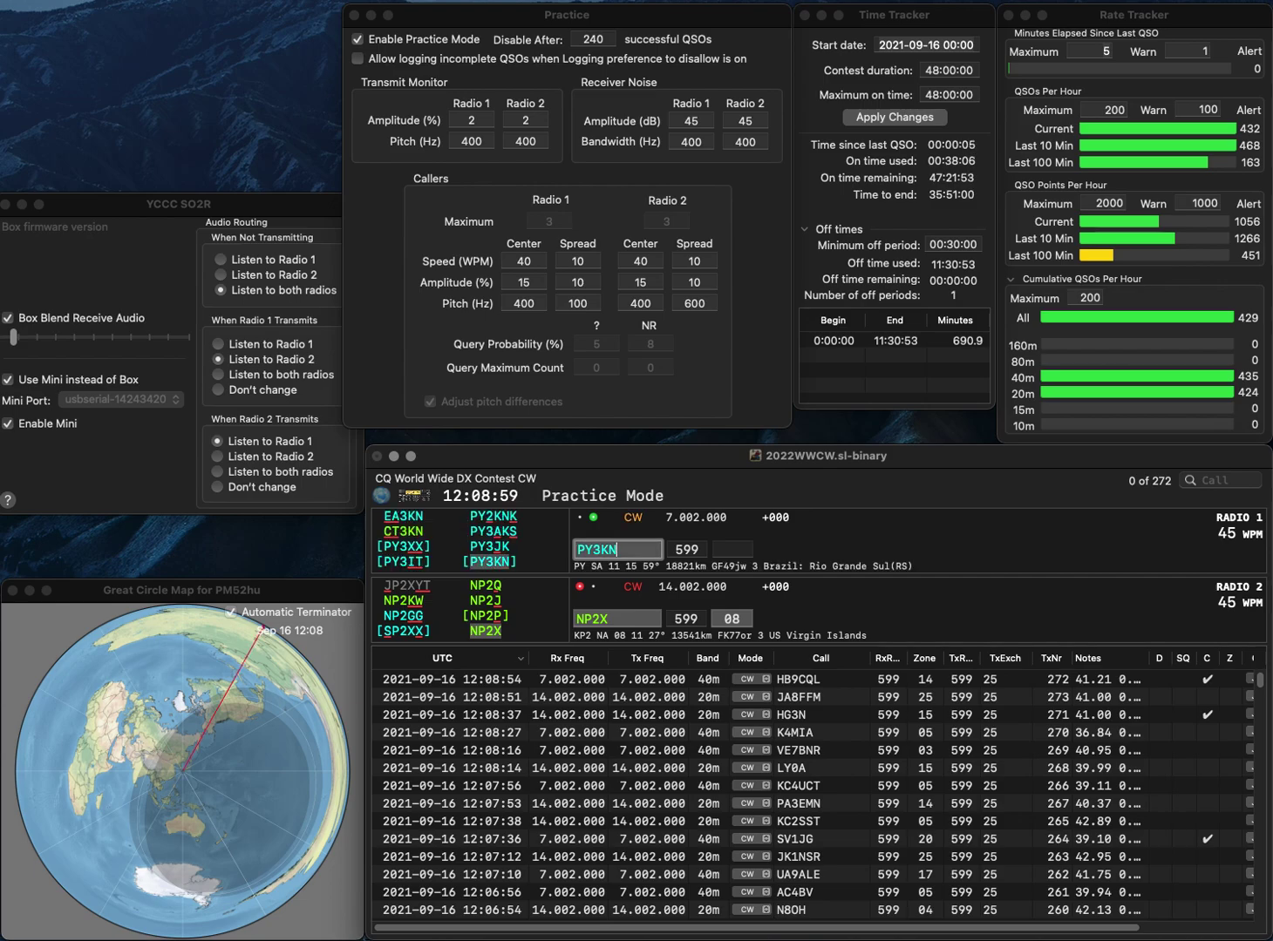
key(Return)
key(Return)
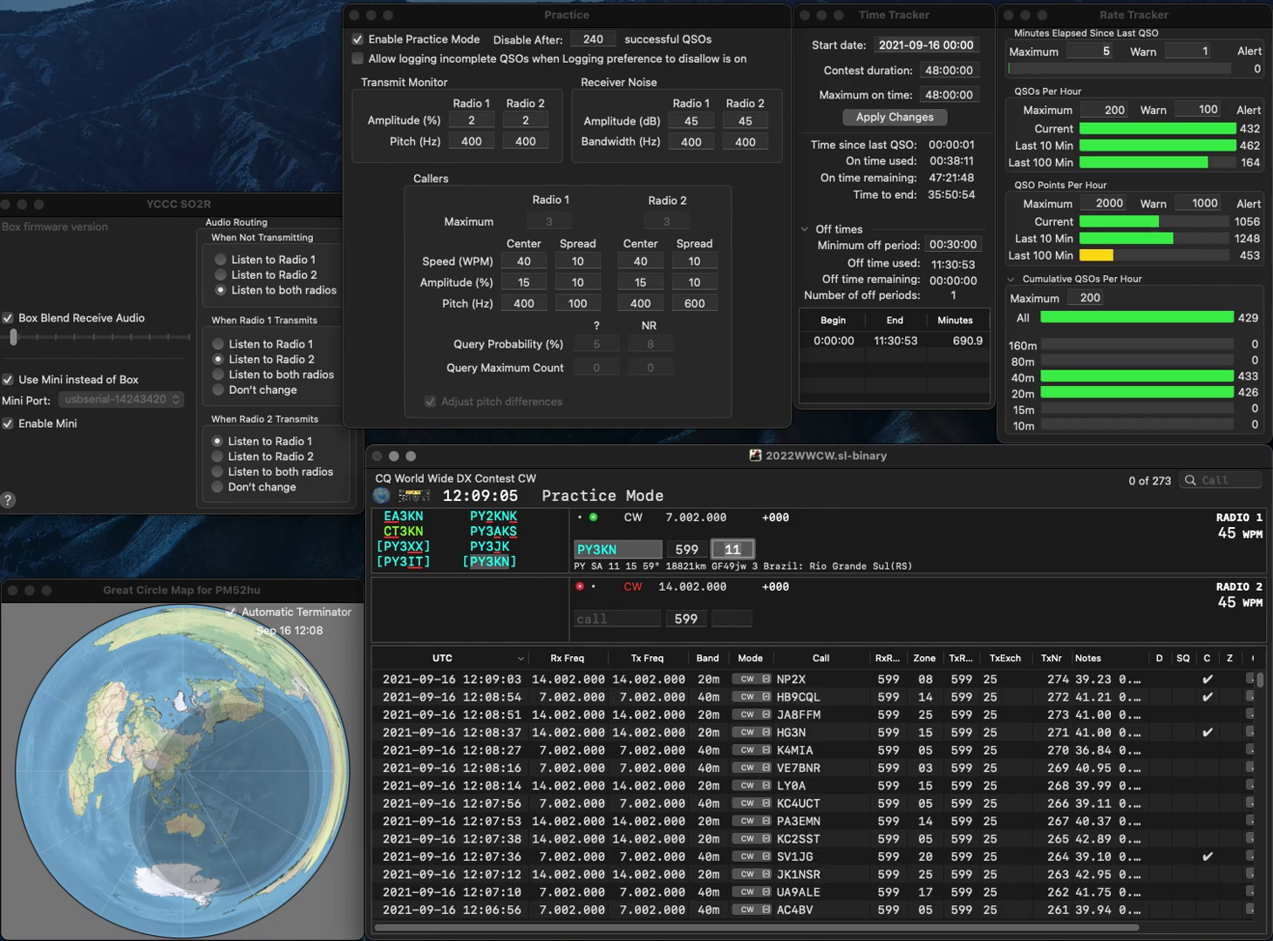
key(Return)
Answer M0ITR on Radio 2 and R0SBI on Radio 1, logging them with zones 14 and 18.
text(M0IT)
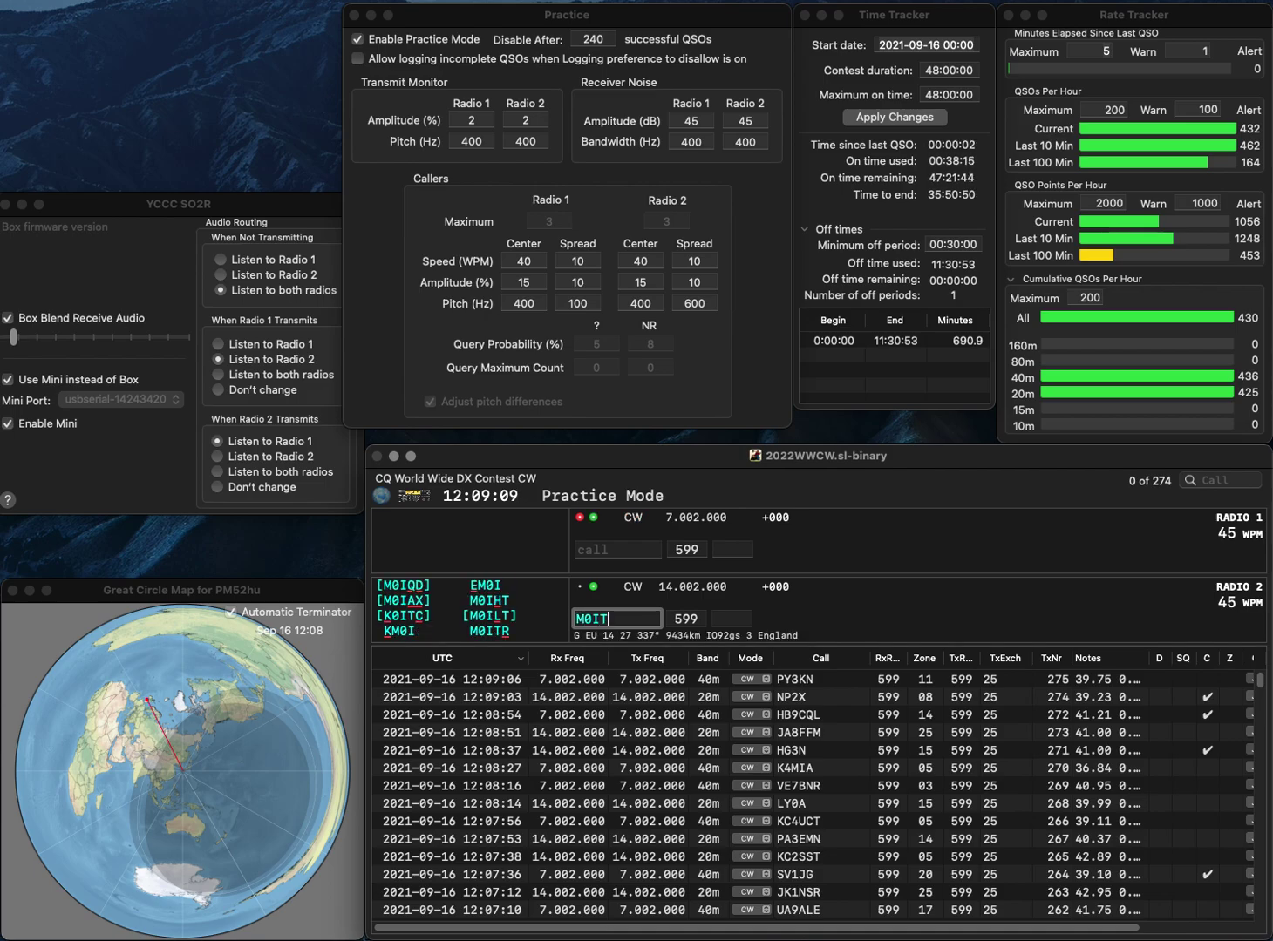
text(R)
key(Return)
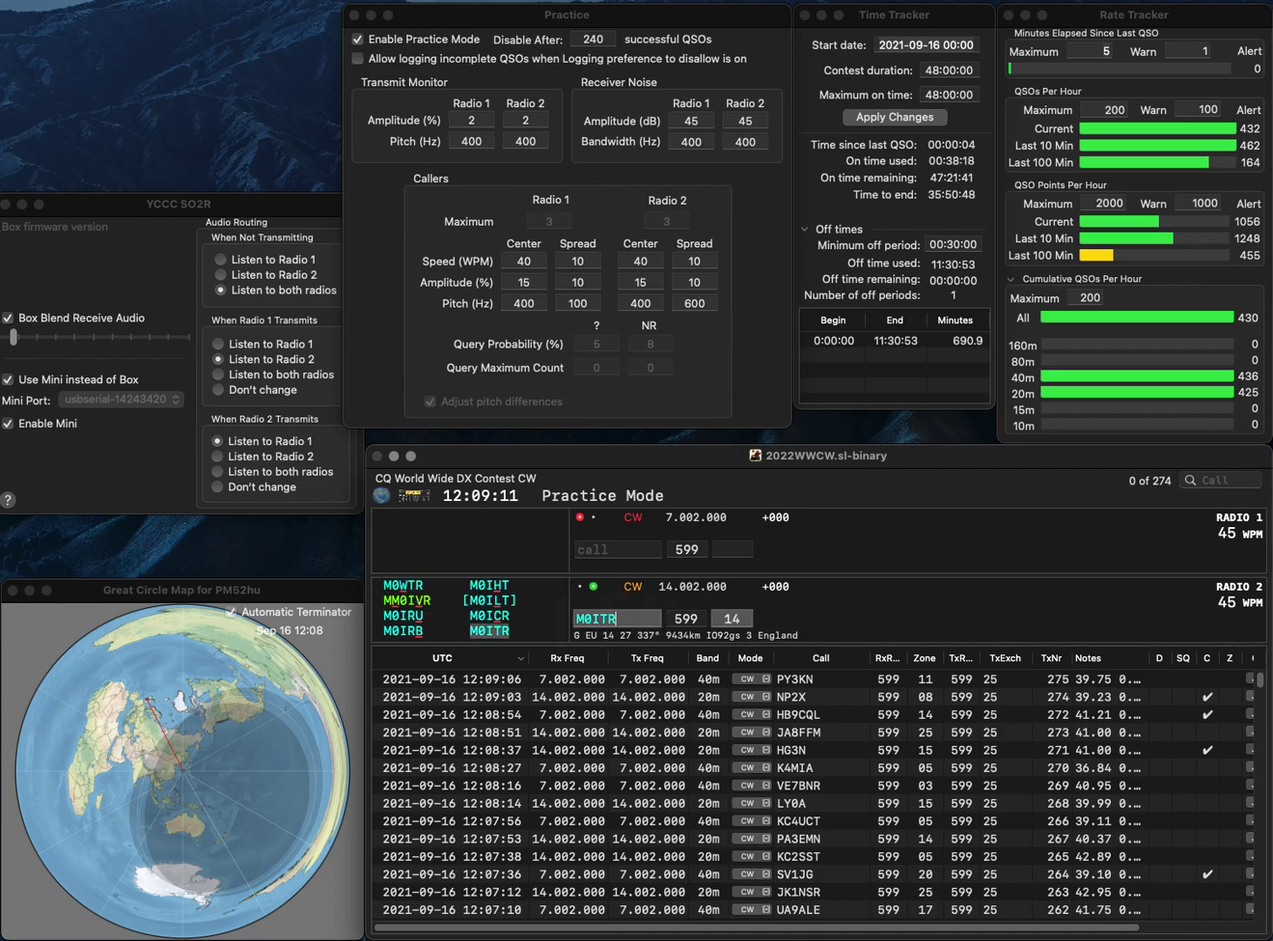
text(R0SBI)
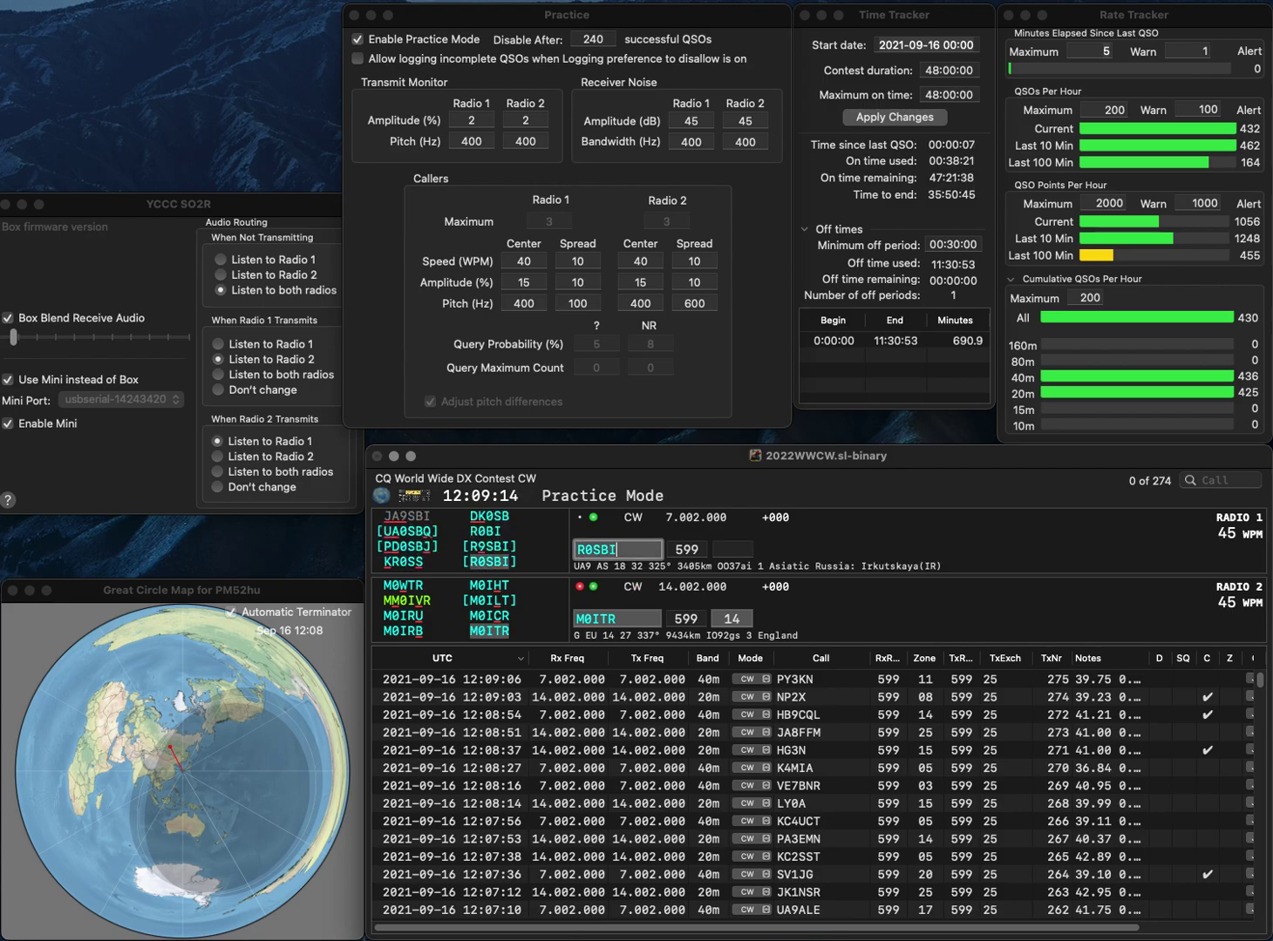
key(Return)
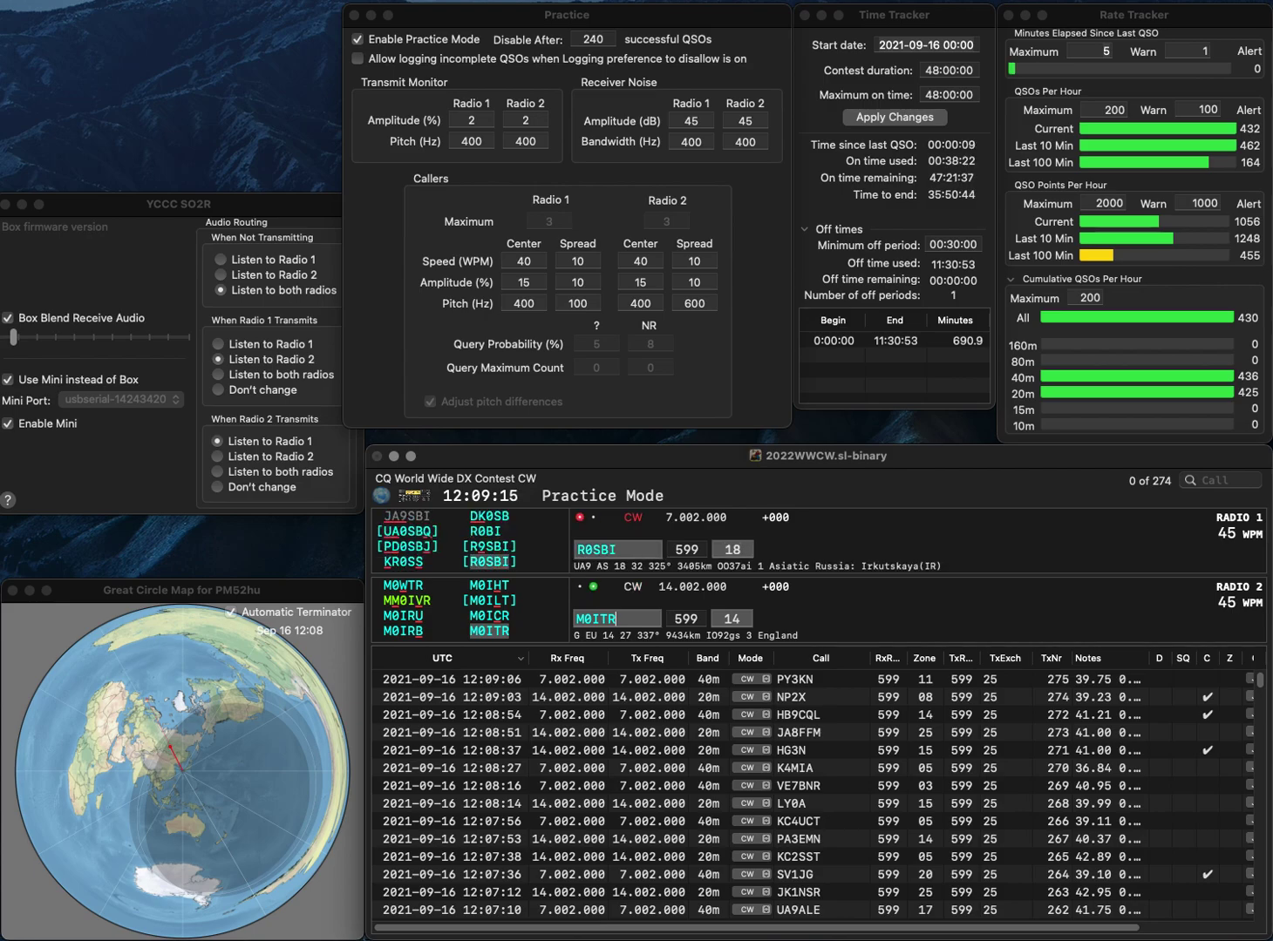
key(Return)
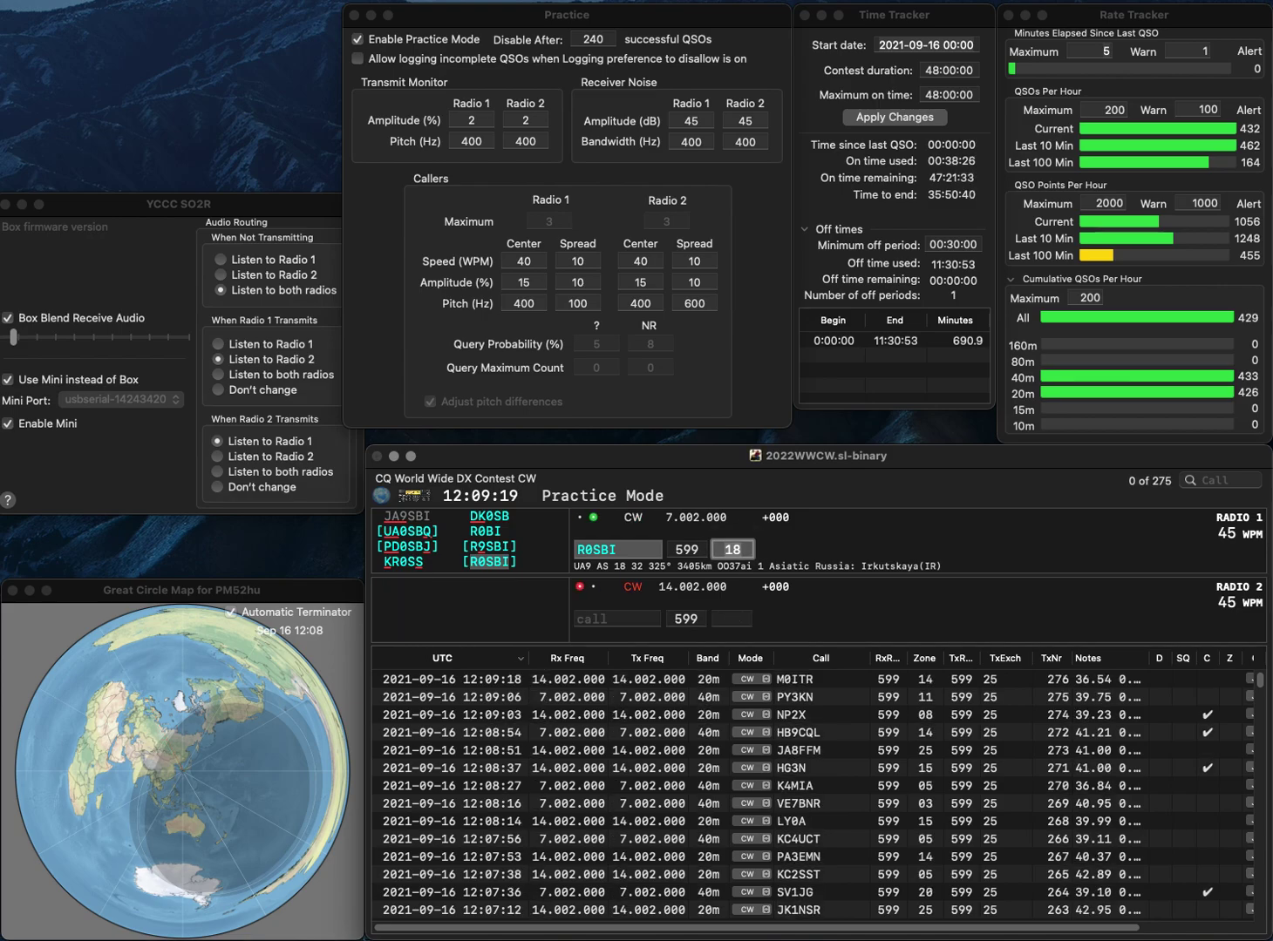
key(Return)
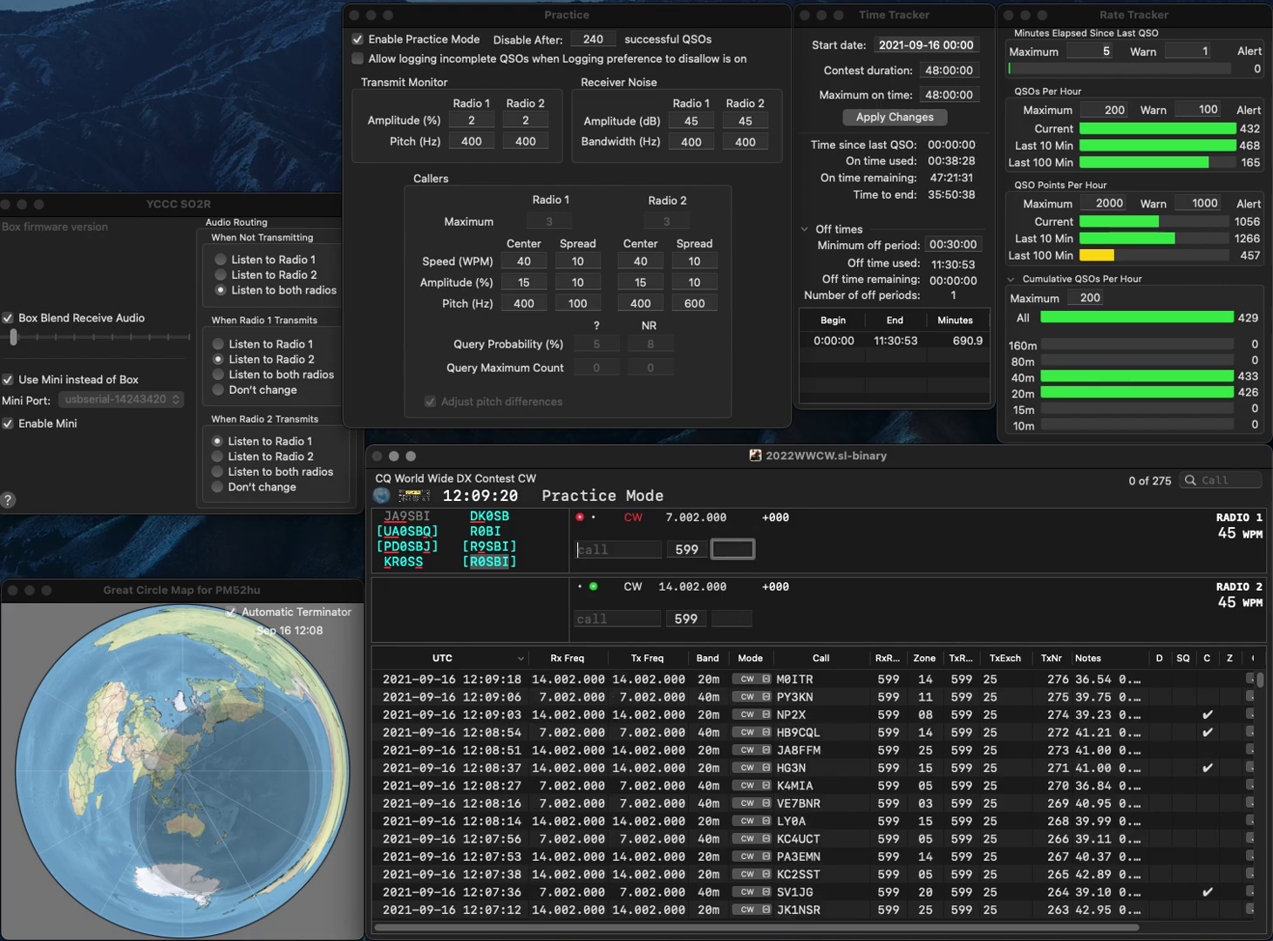
Answer VE7XV on Radio 2 and OK1KMU/P on Radio 1, logging them with zones 03 and 15.
text(VE7XV)
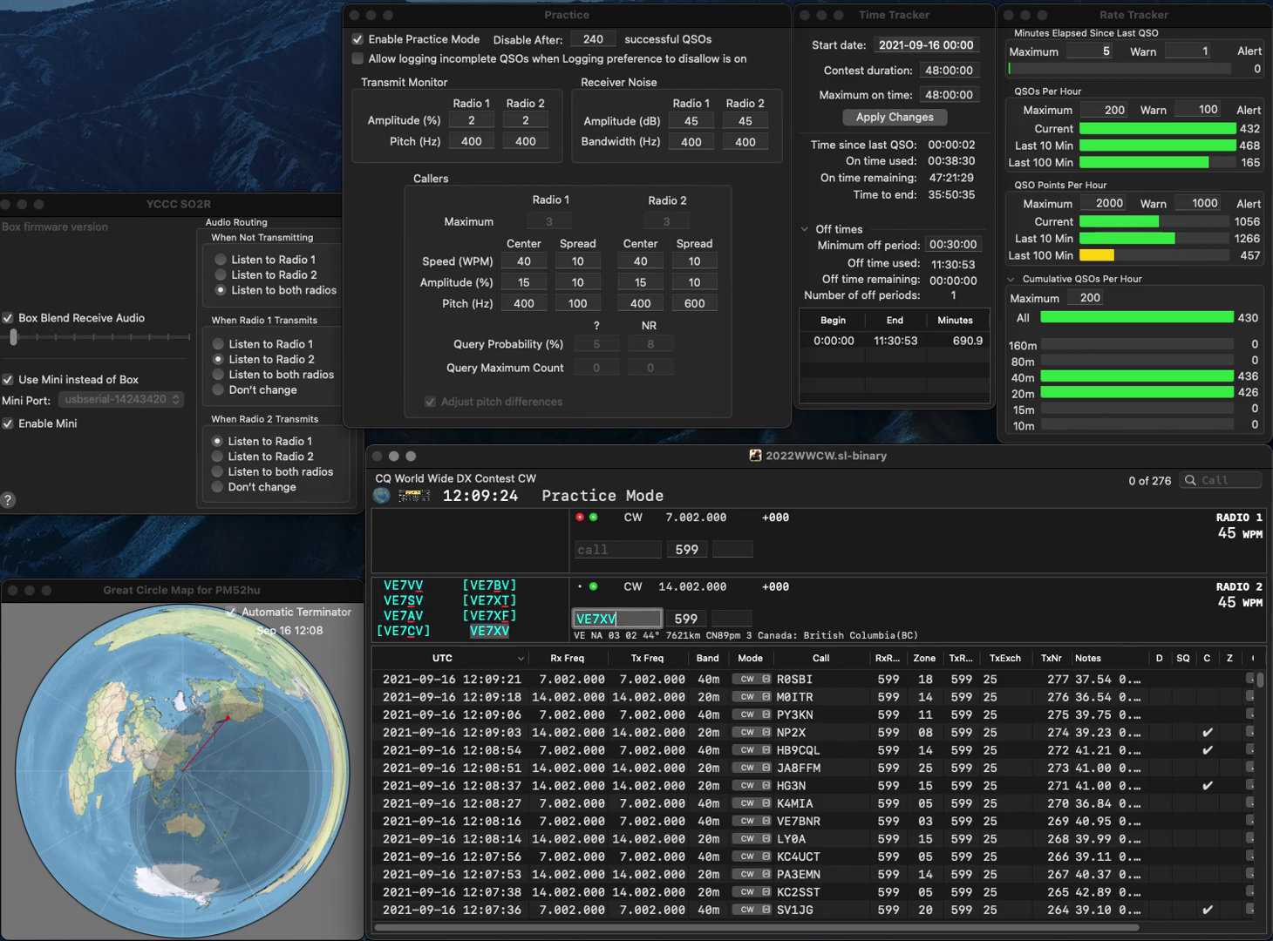
key(Return)
text(OK1)
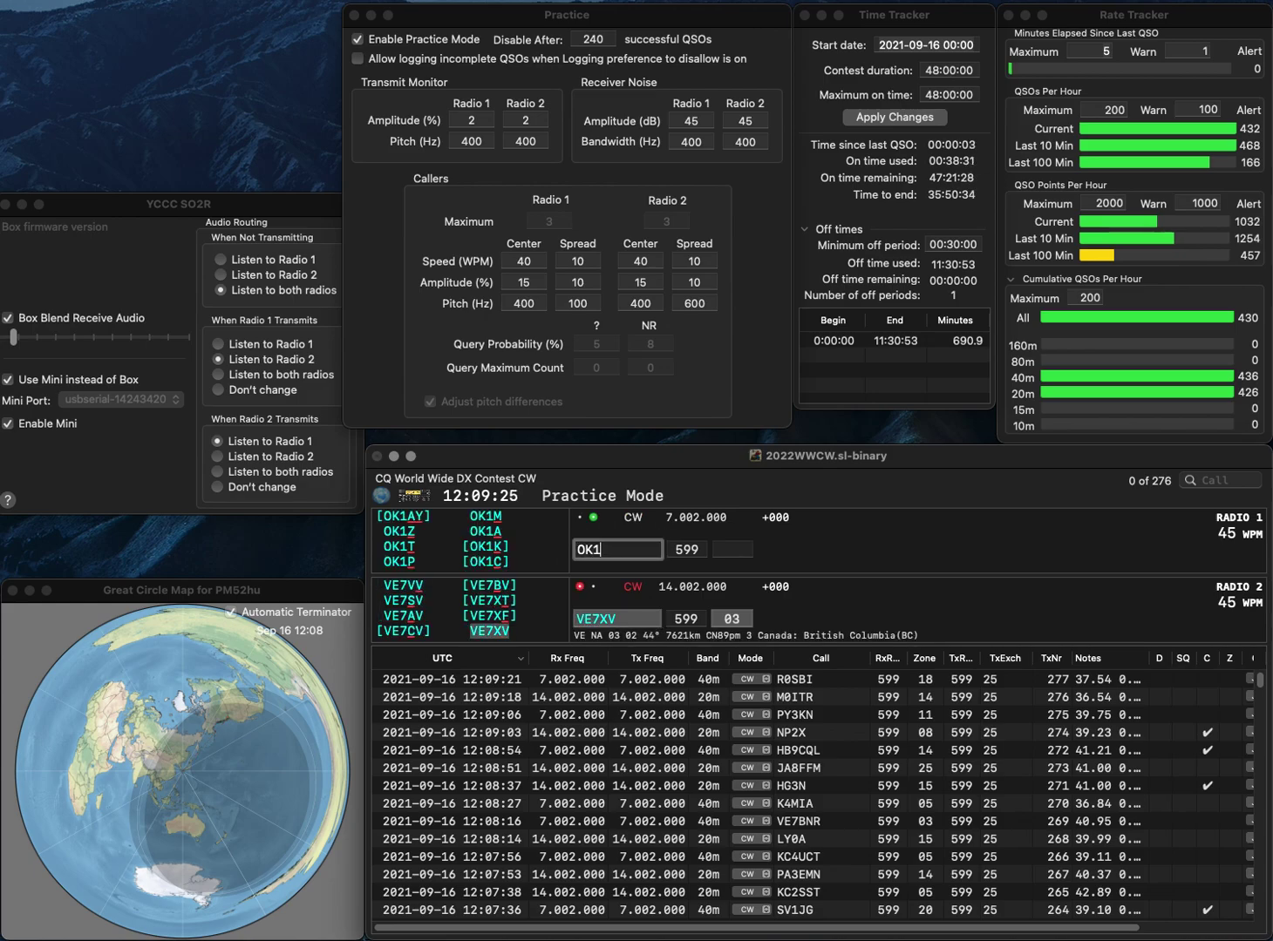
text(KMU/P)
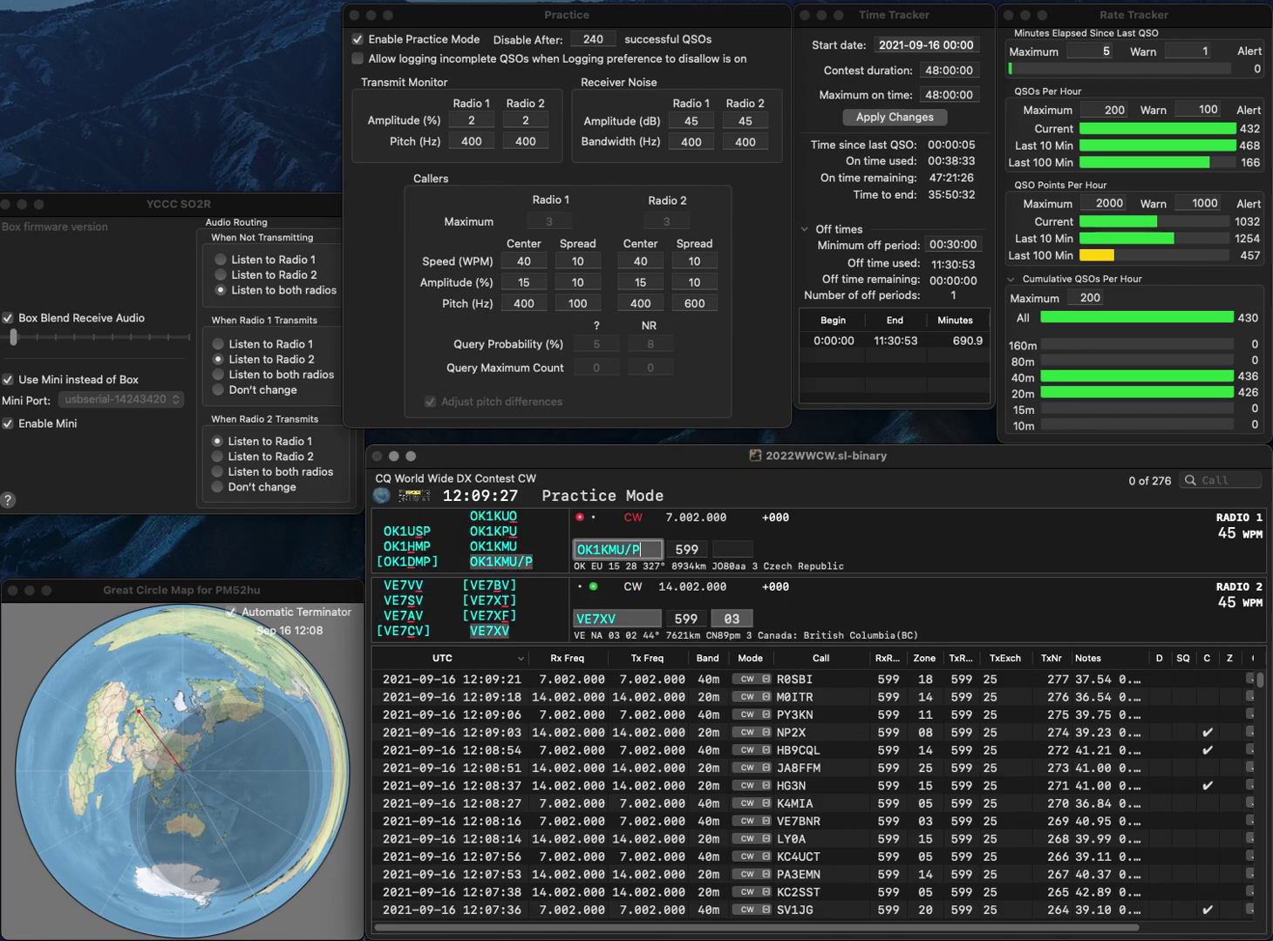
key(Return)
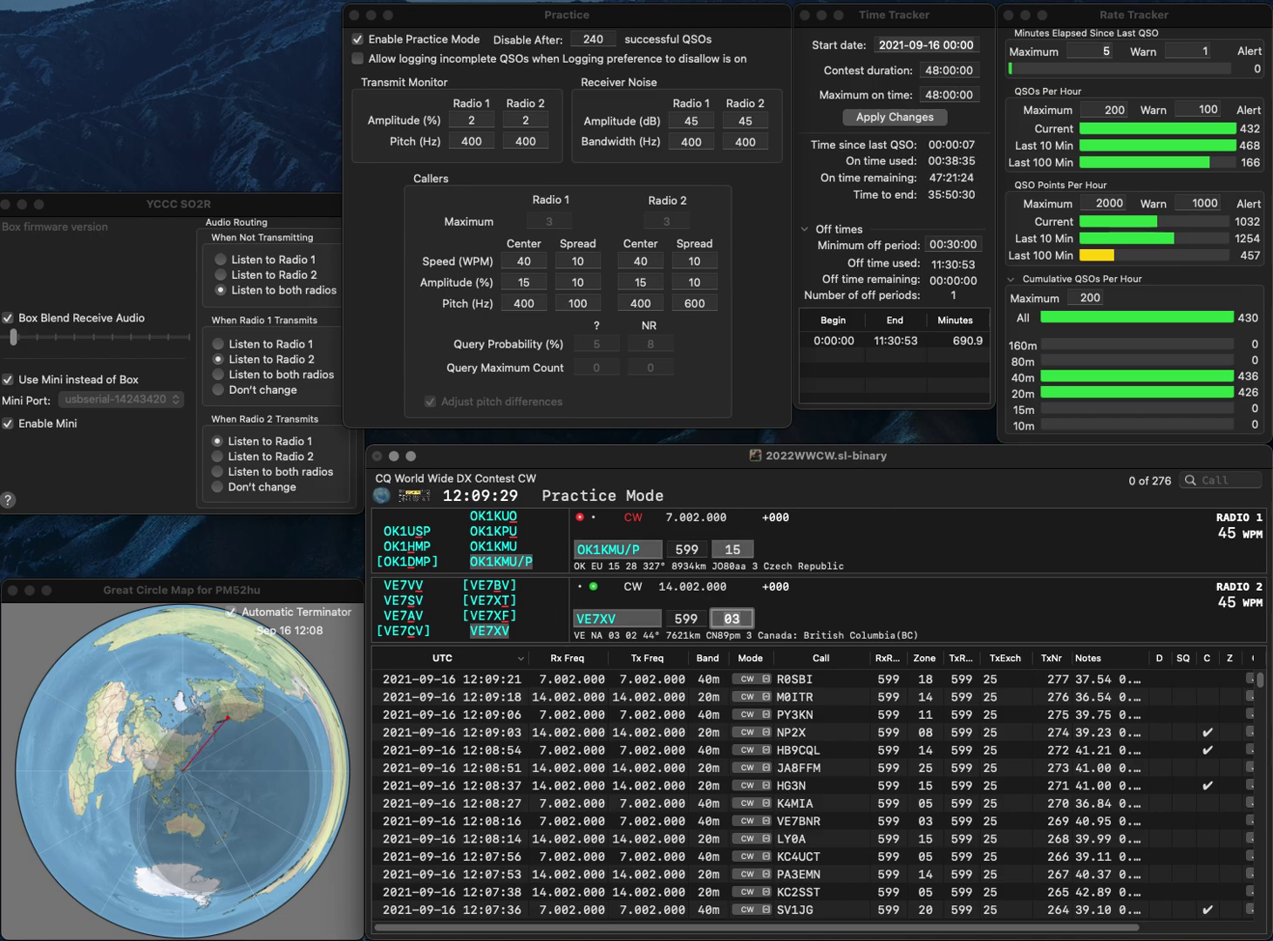
key(Return)
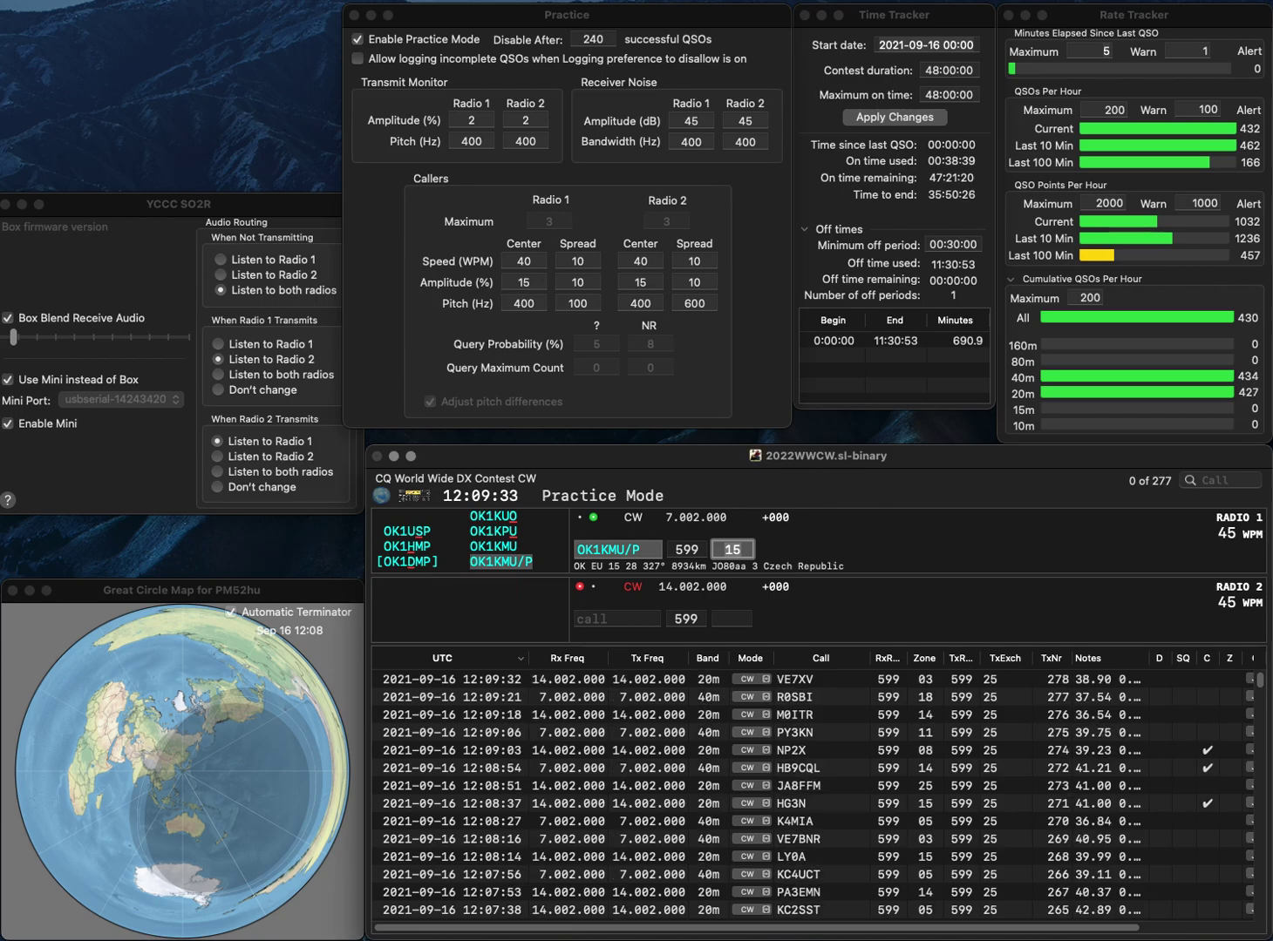
key(Return)
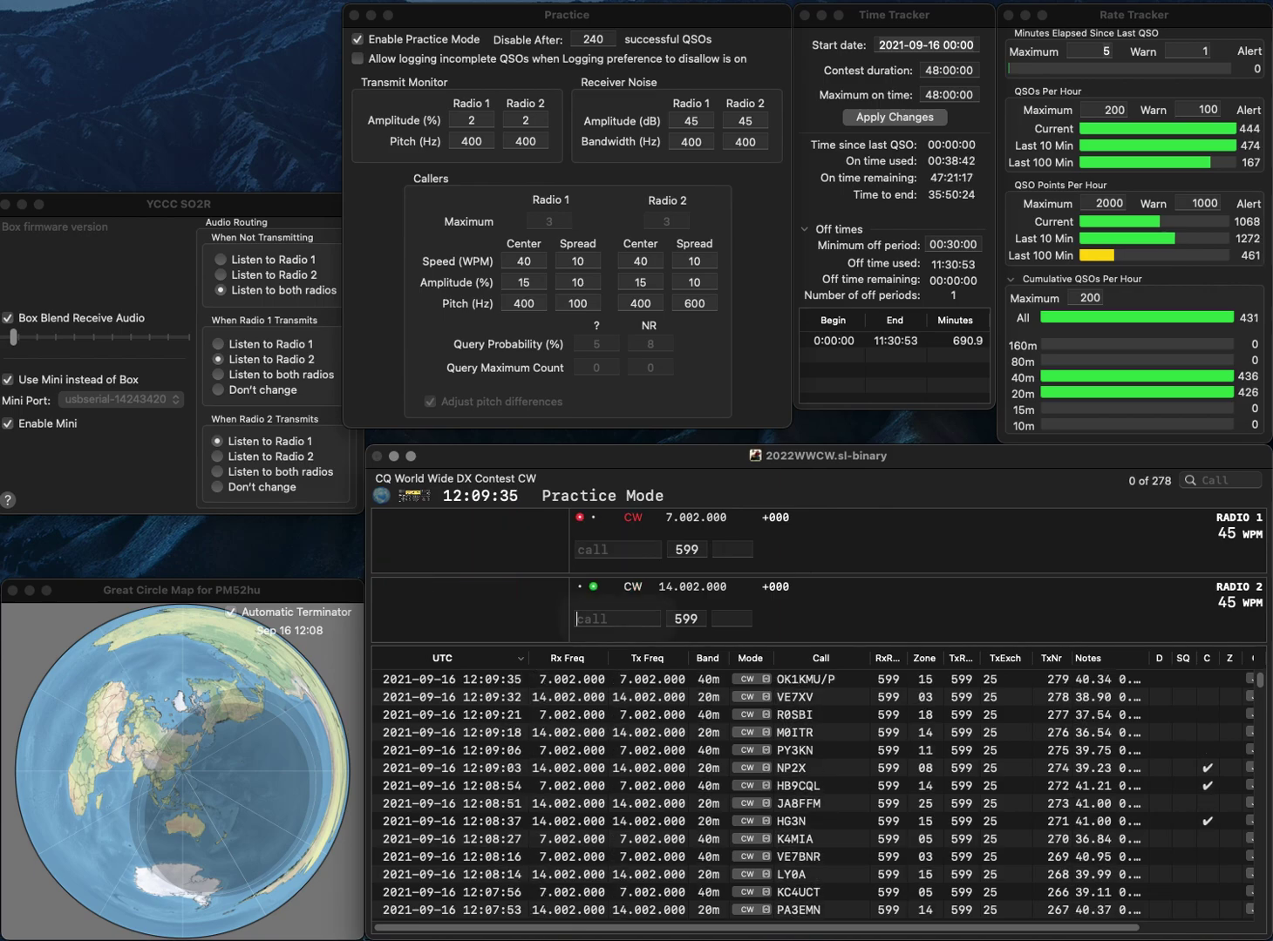
text(N4MCC)
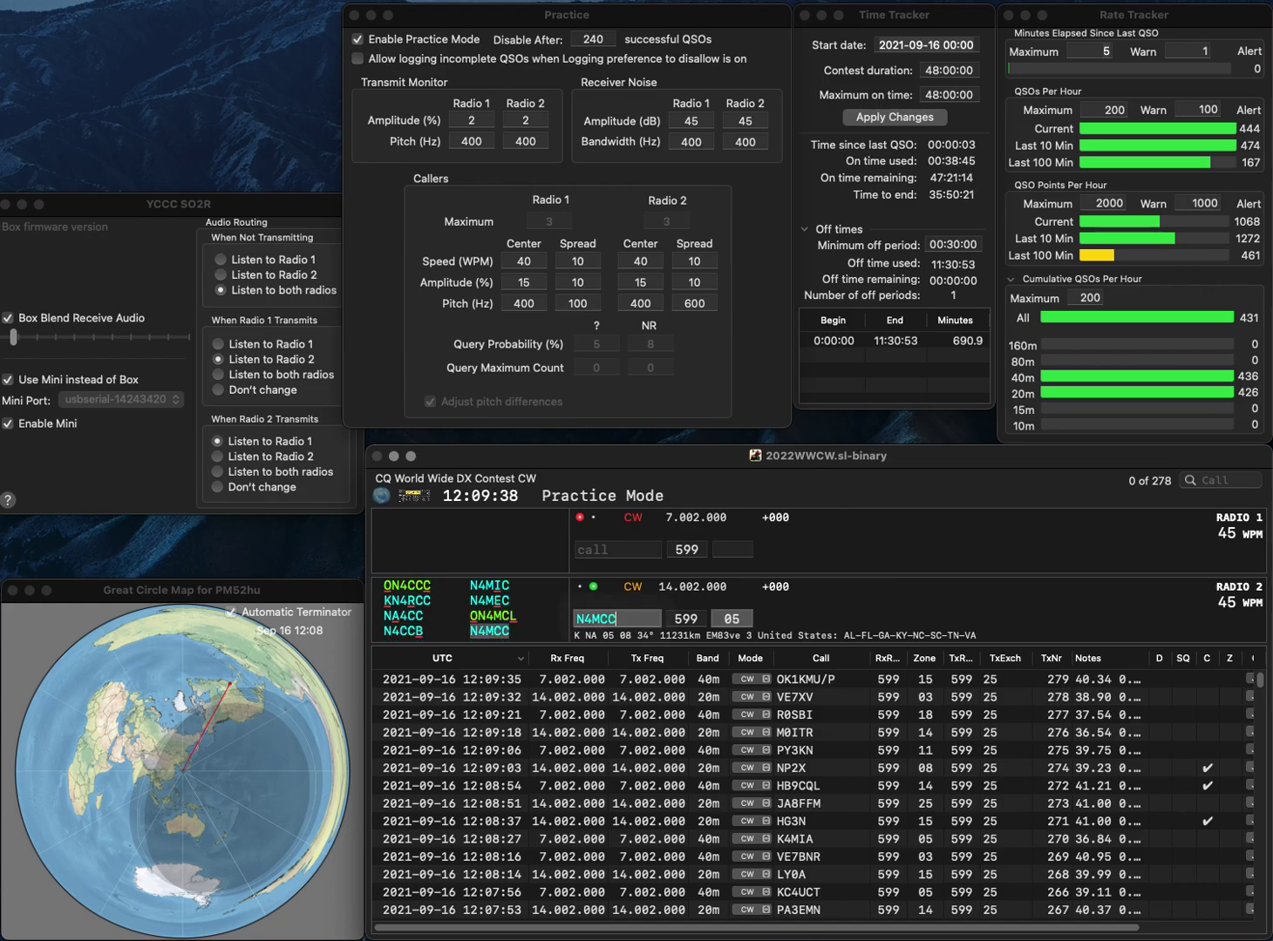
key(Return)
text(K)
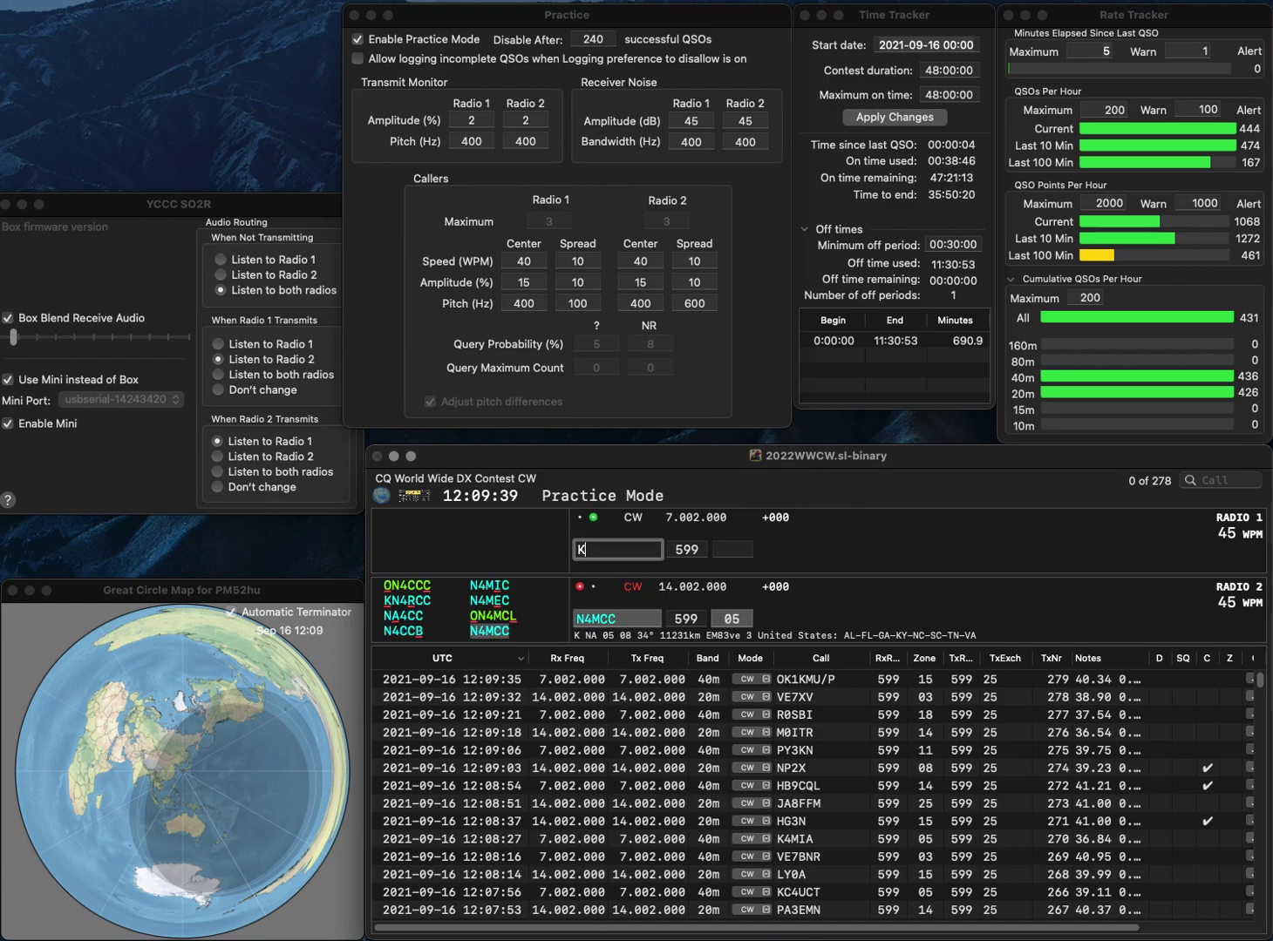
text(K)
text(VHL)
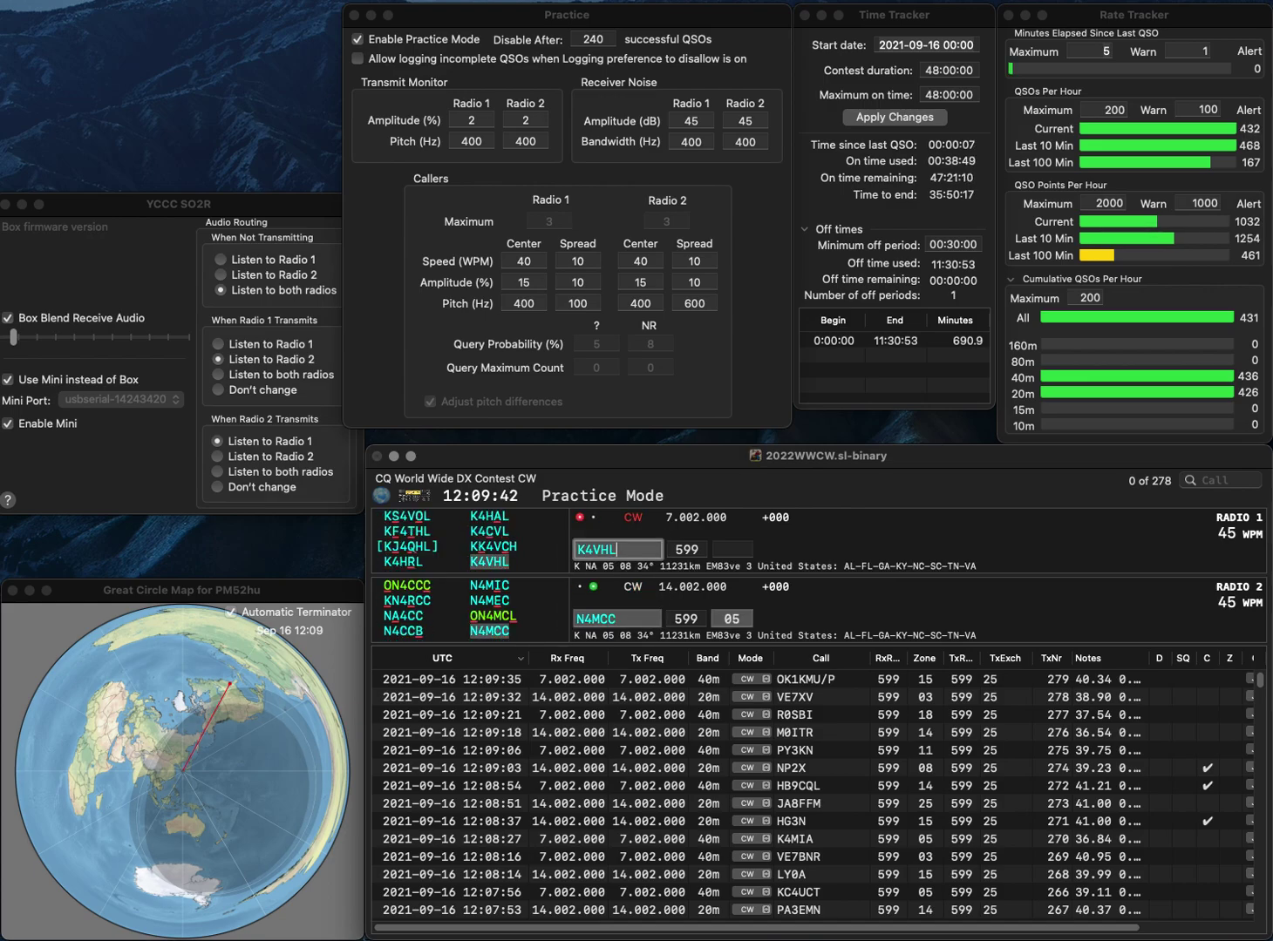
key(Return)
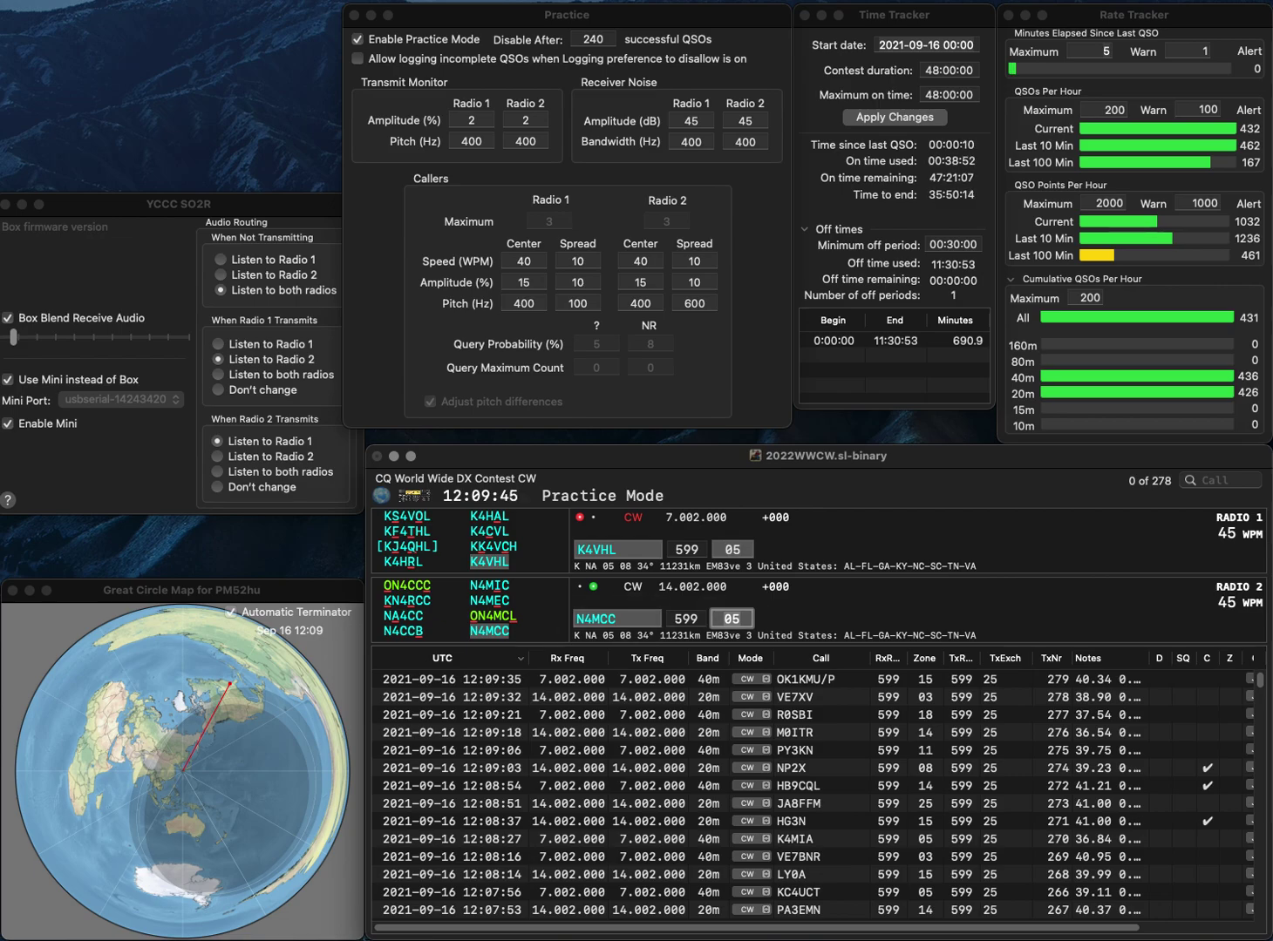
key(Return)
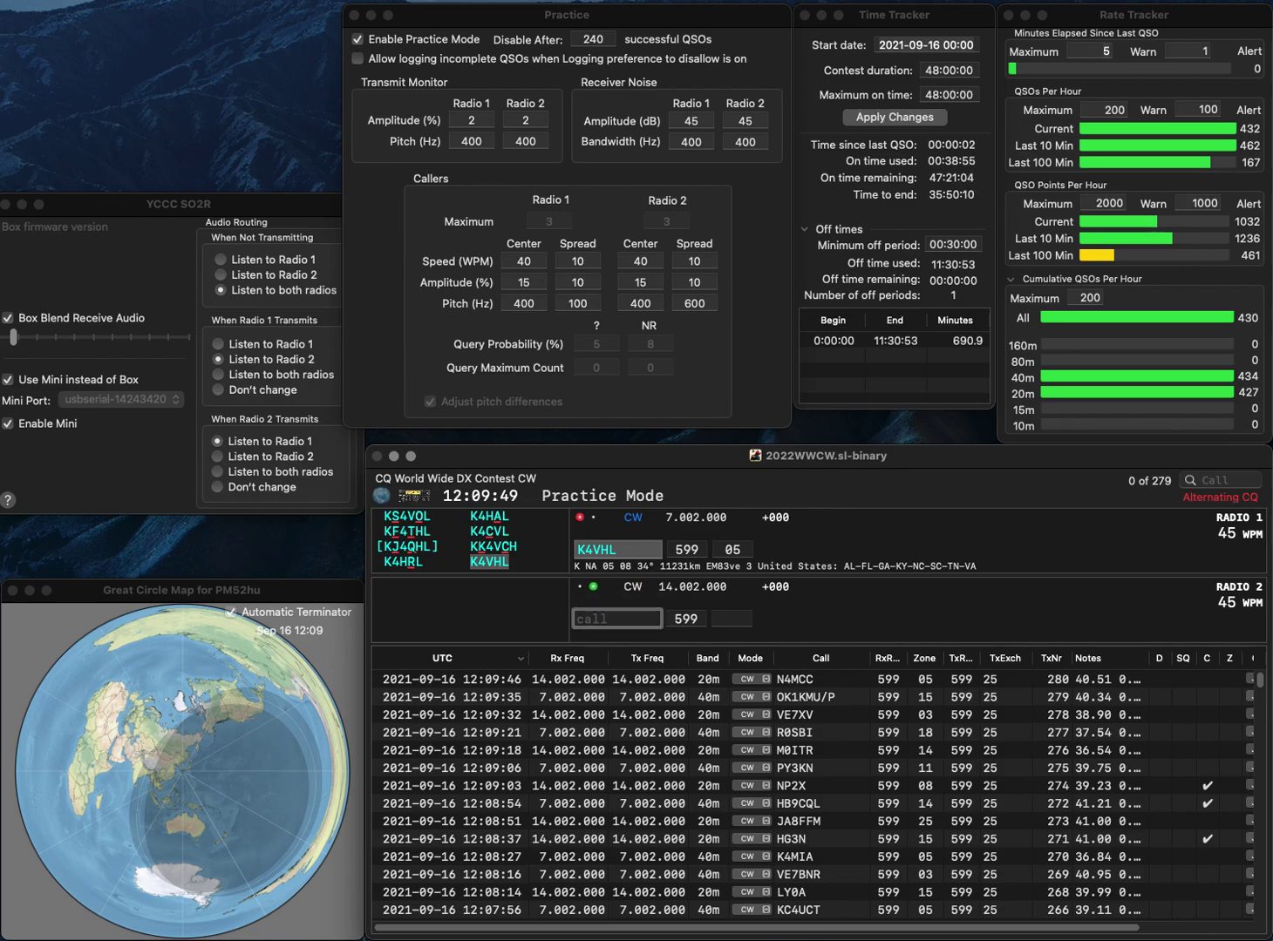
key(Return)
click(617, 619)
text(B)
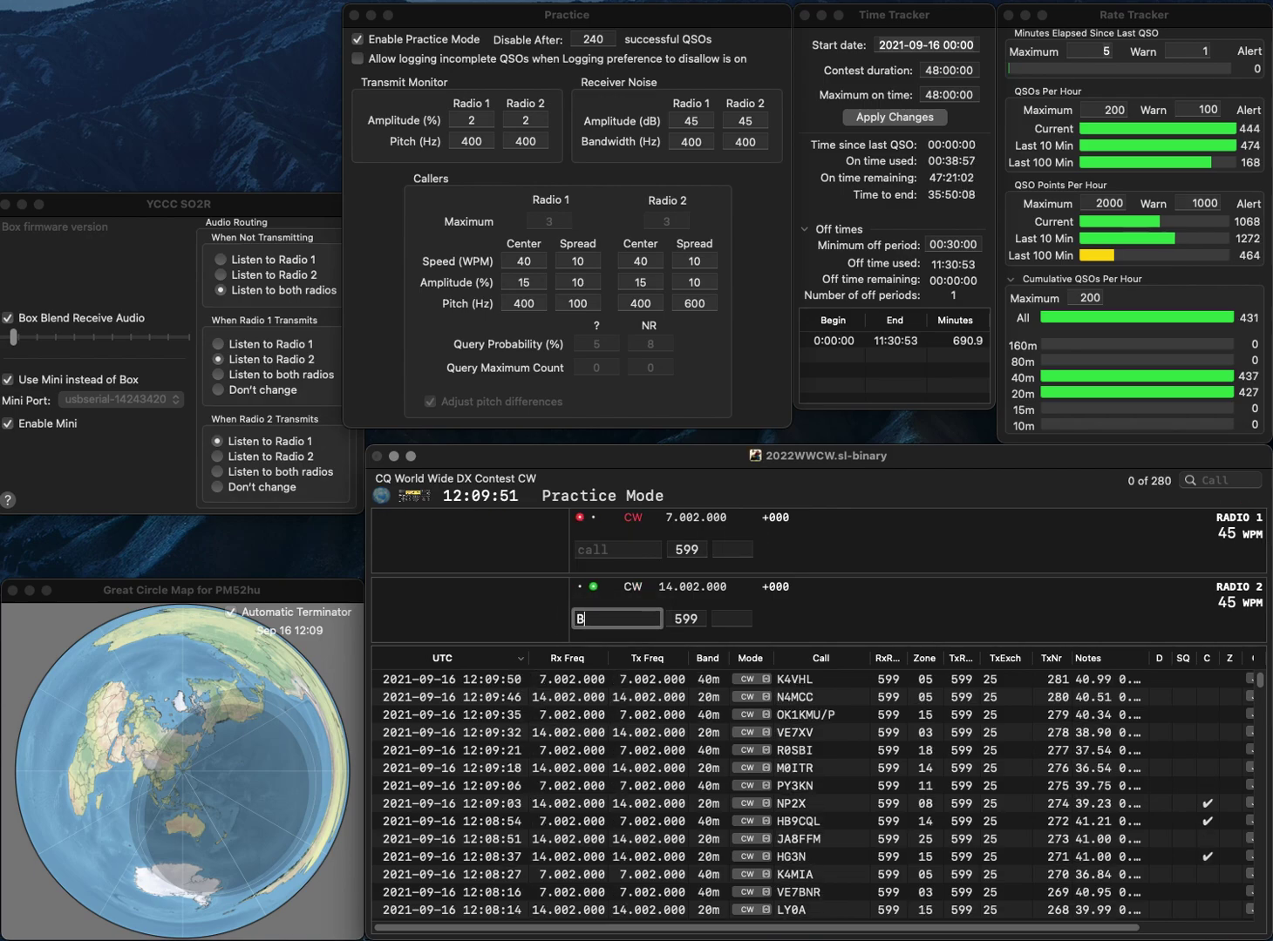
text(BT)
key(backslash)
text(K3)
key(backslash)
text(JH1)
key(Return)
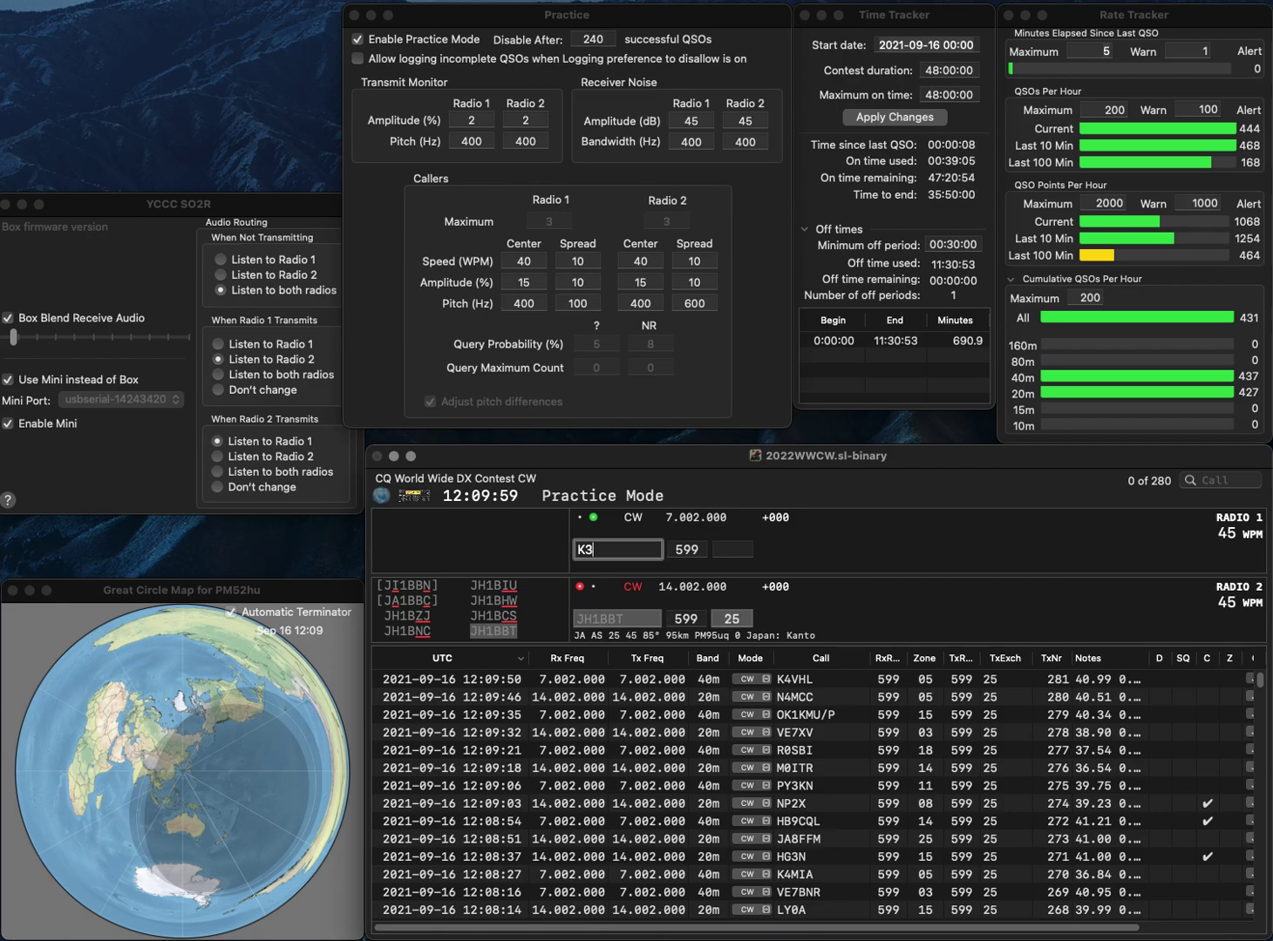
text(DQB)
key(Return)
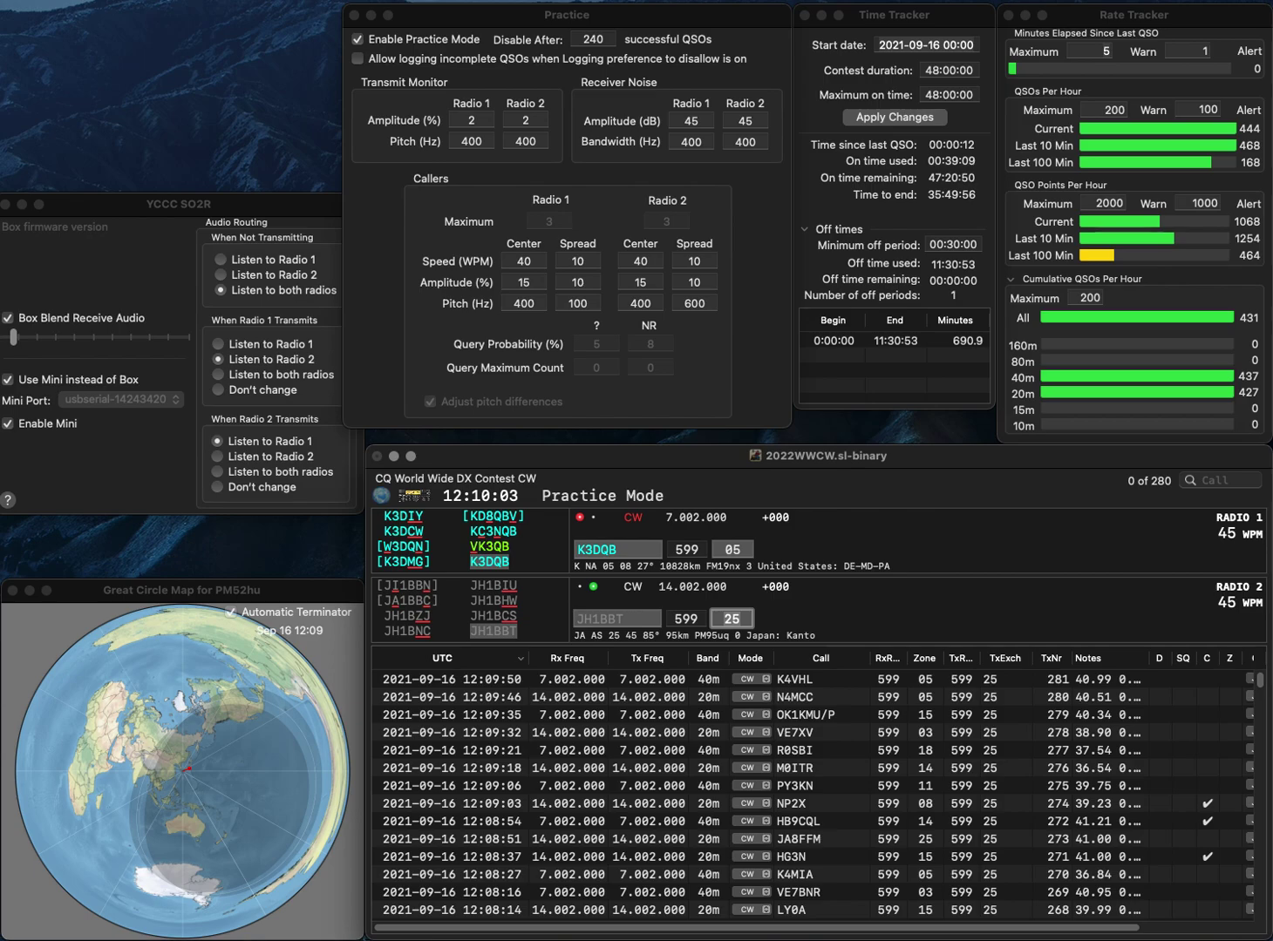
key(Return)
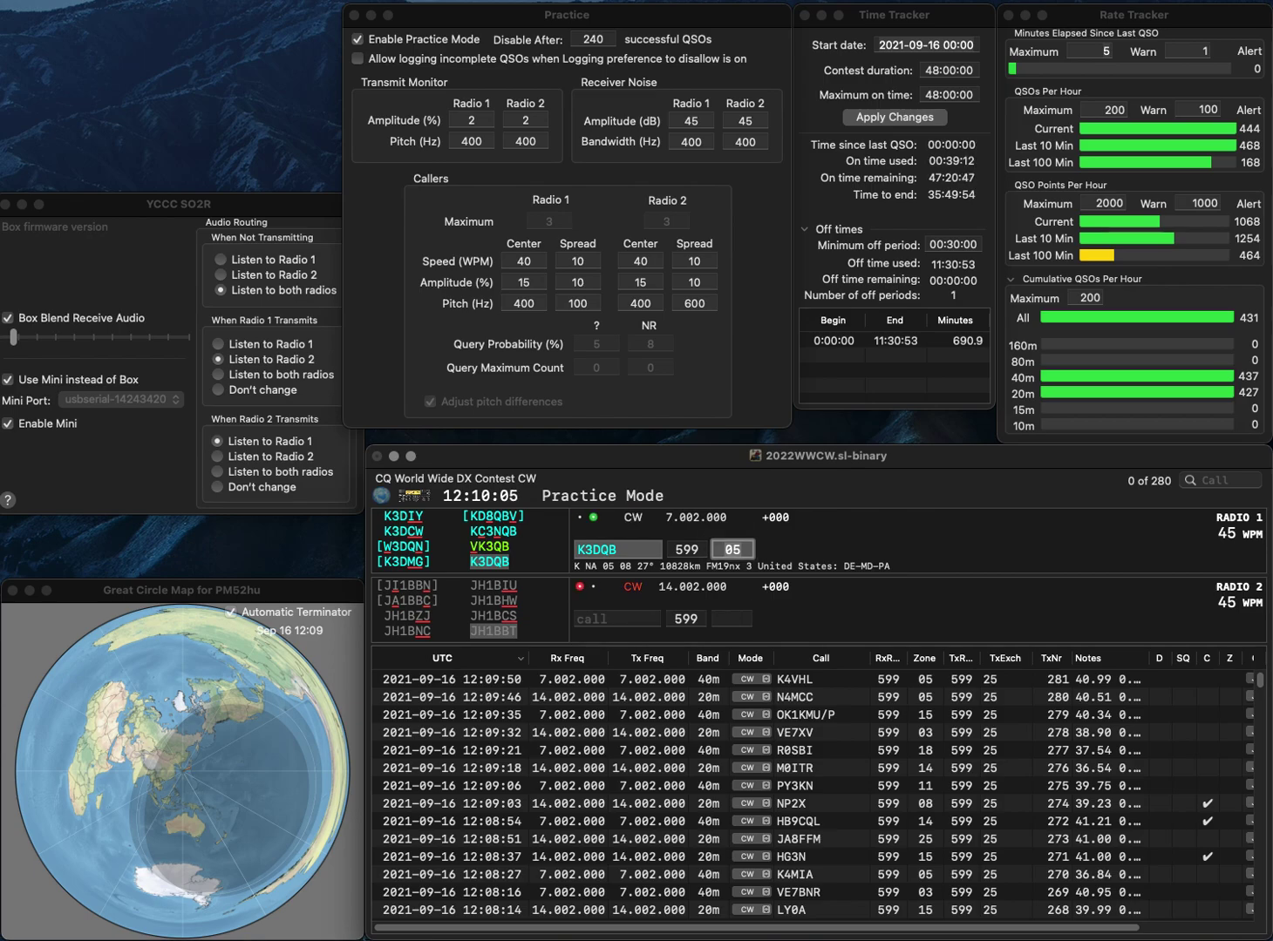
key(Return)
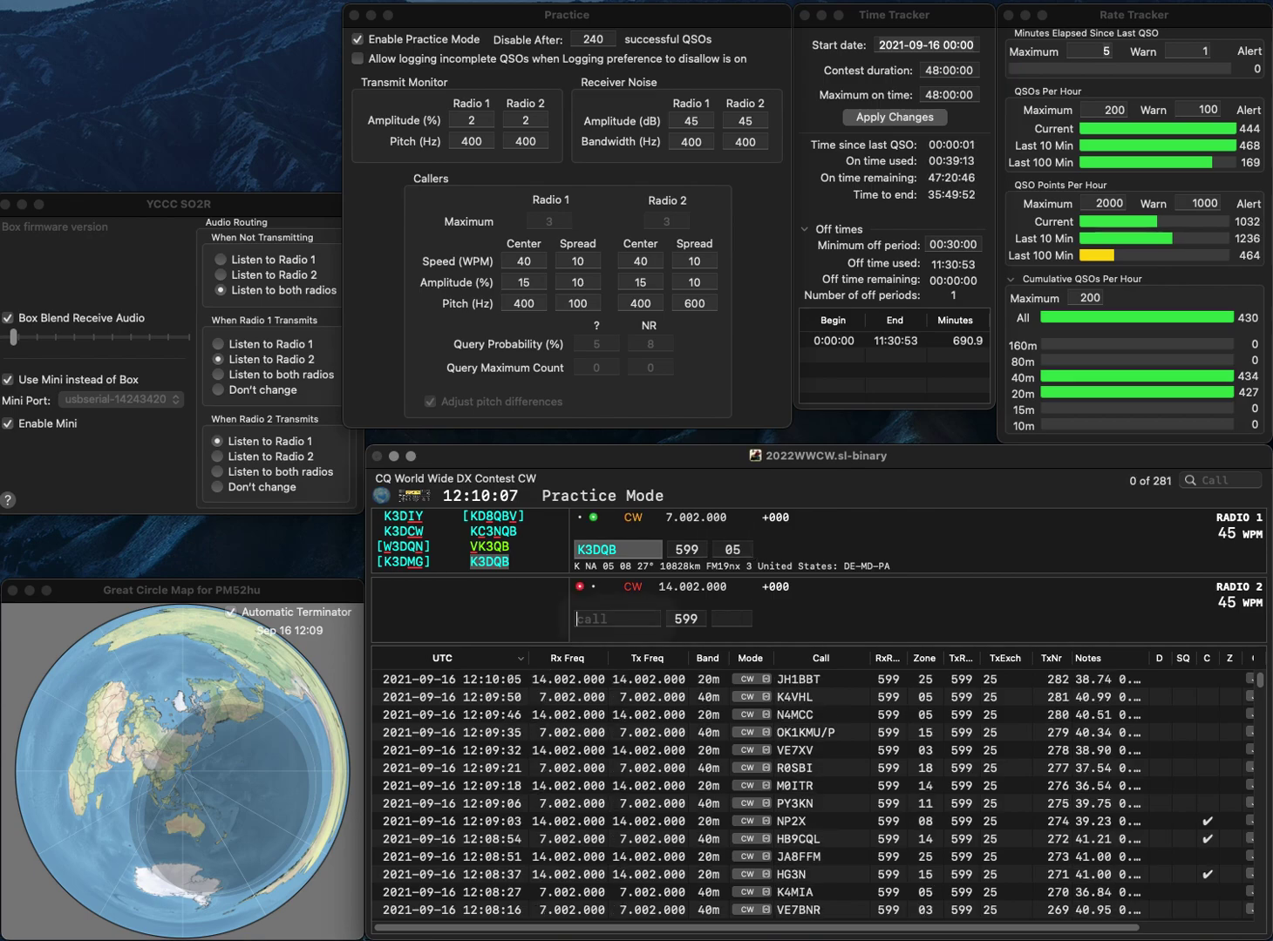
text(AK4R)
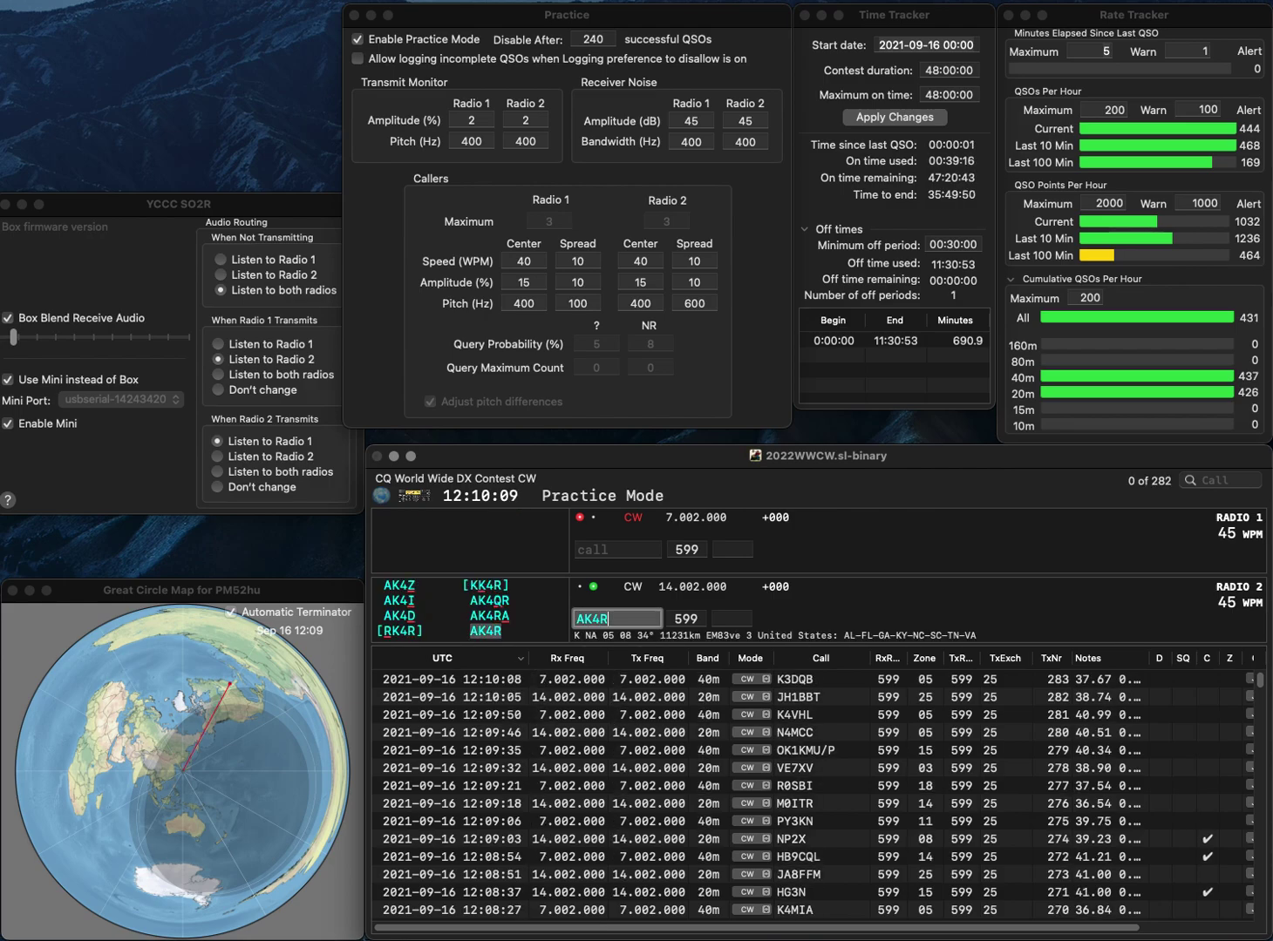
key(Return)
text(D)
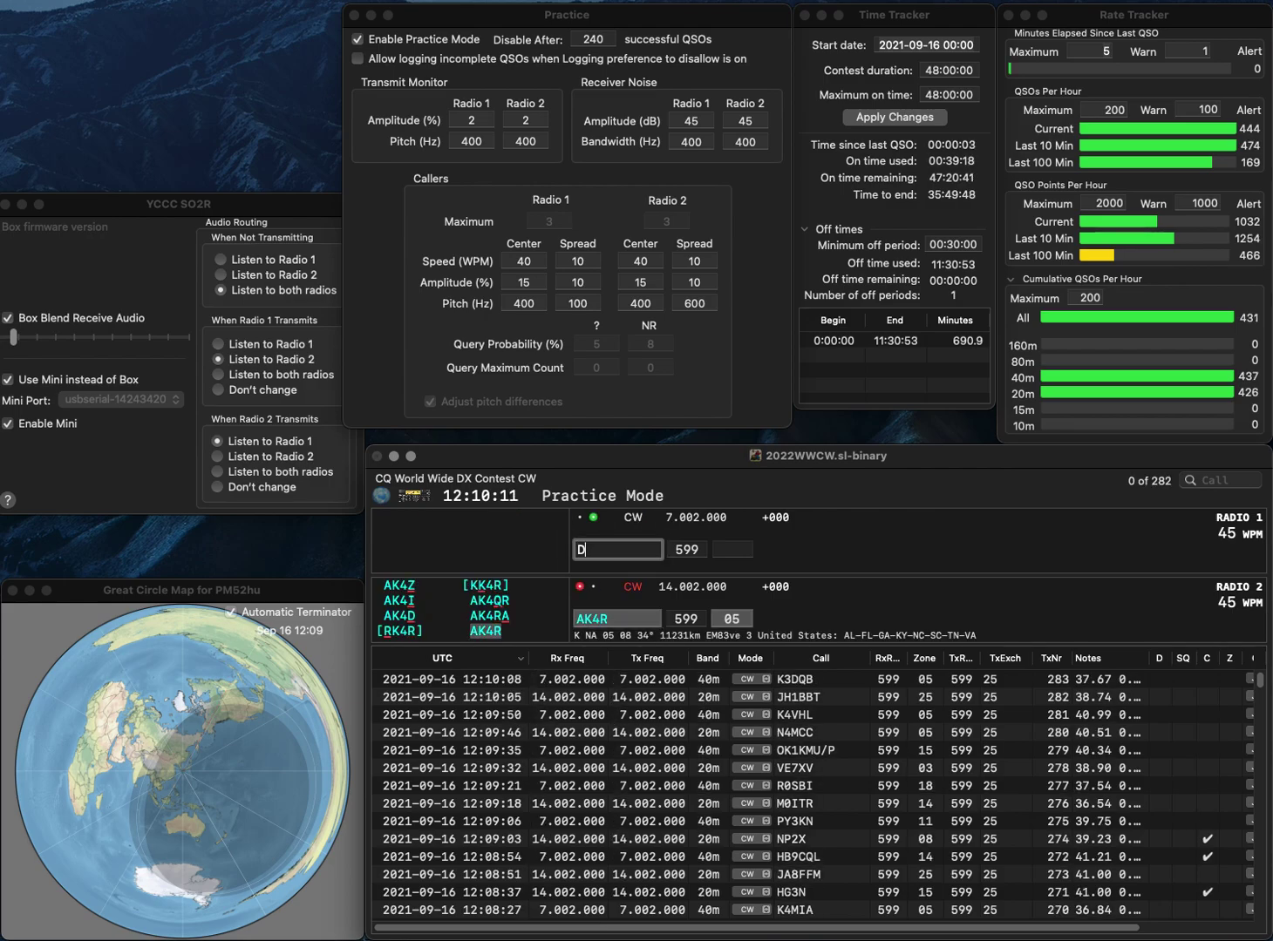
text(W)
key(Return)
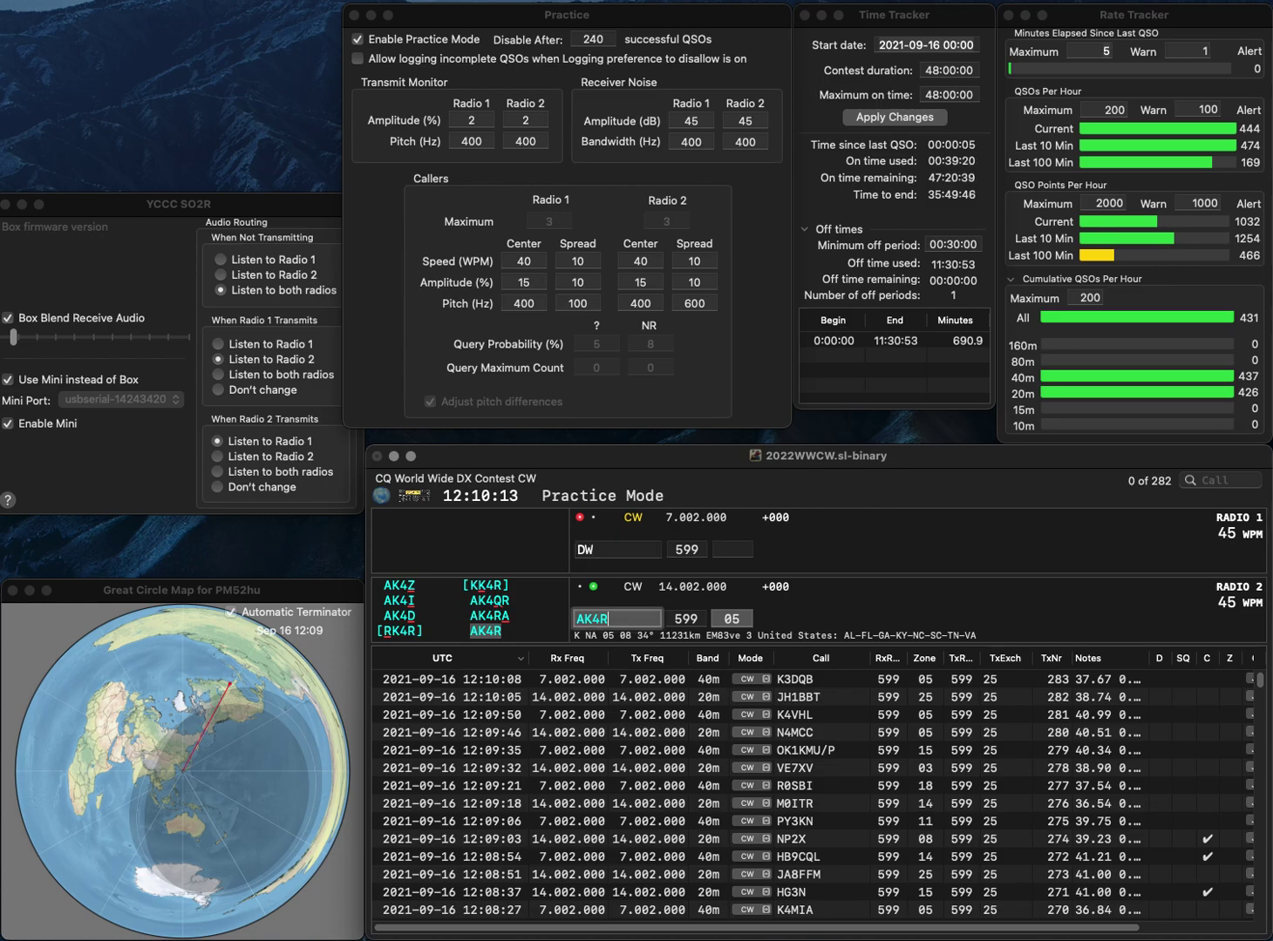
key(Return)
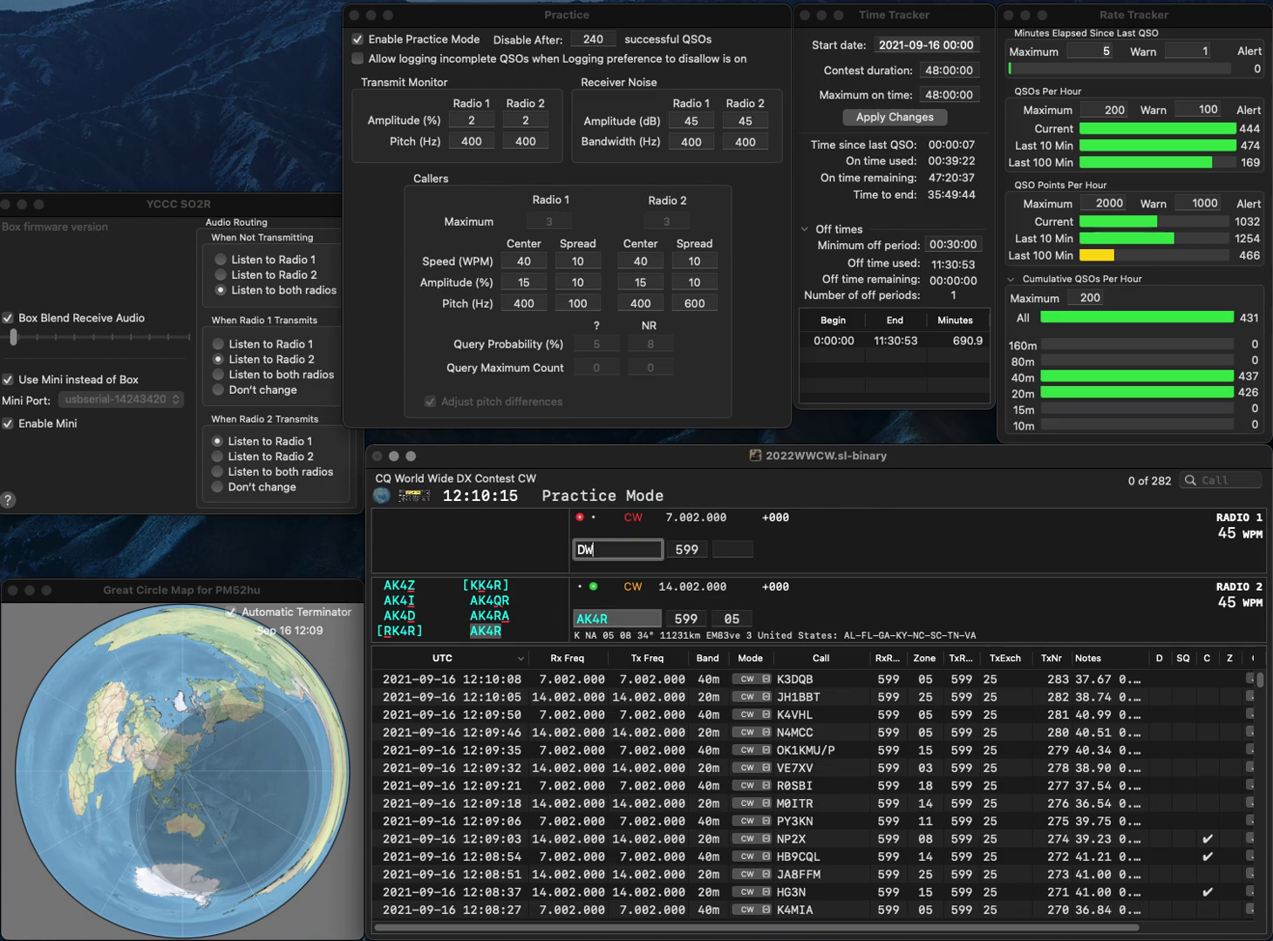
text(N9WEW)
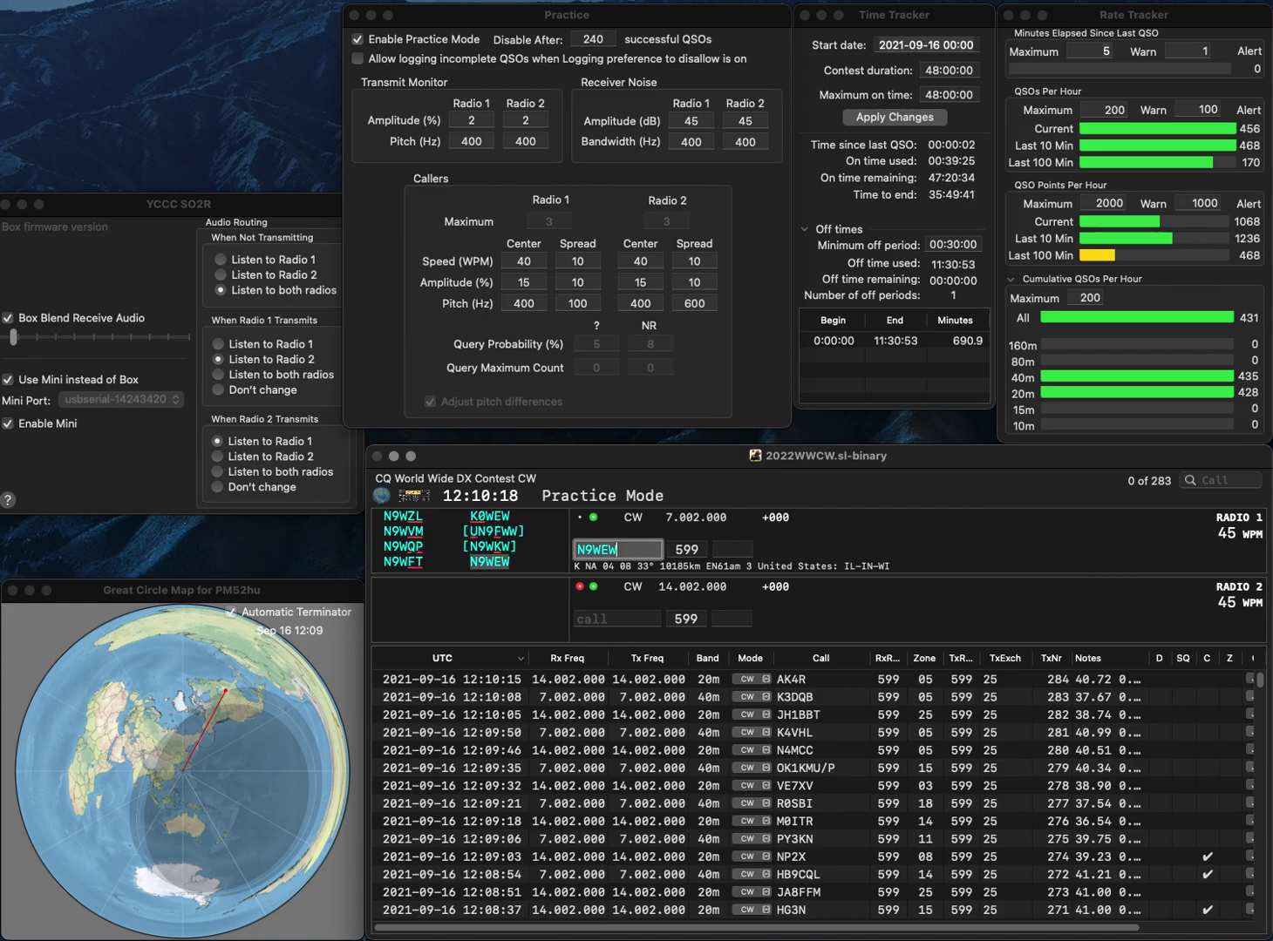
key(Return)
text(8CXY)
click(576, 619)
text(EA)
key(Return)
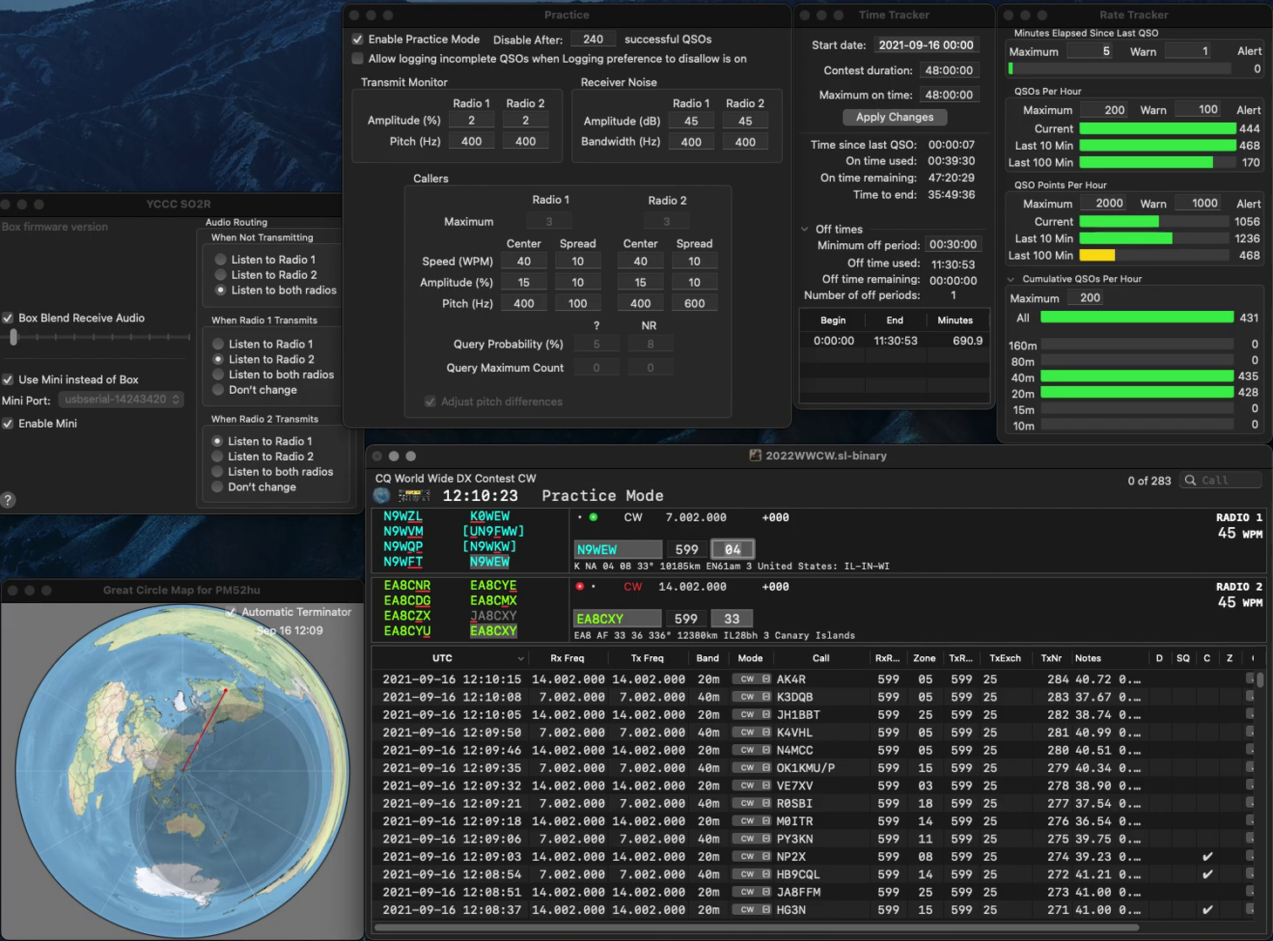
key(Down)
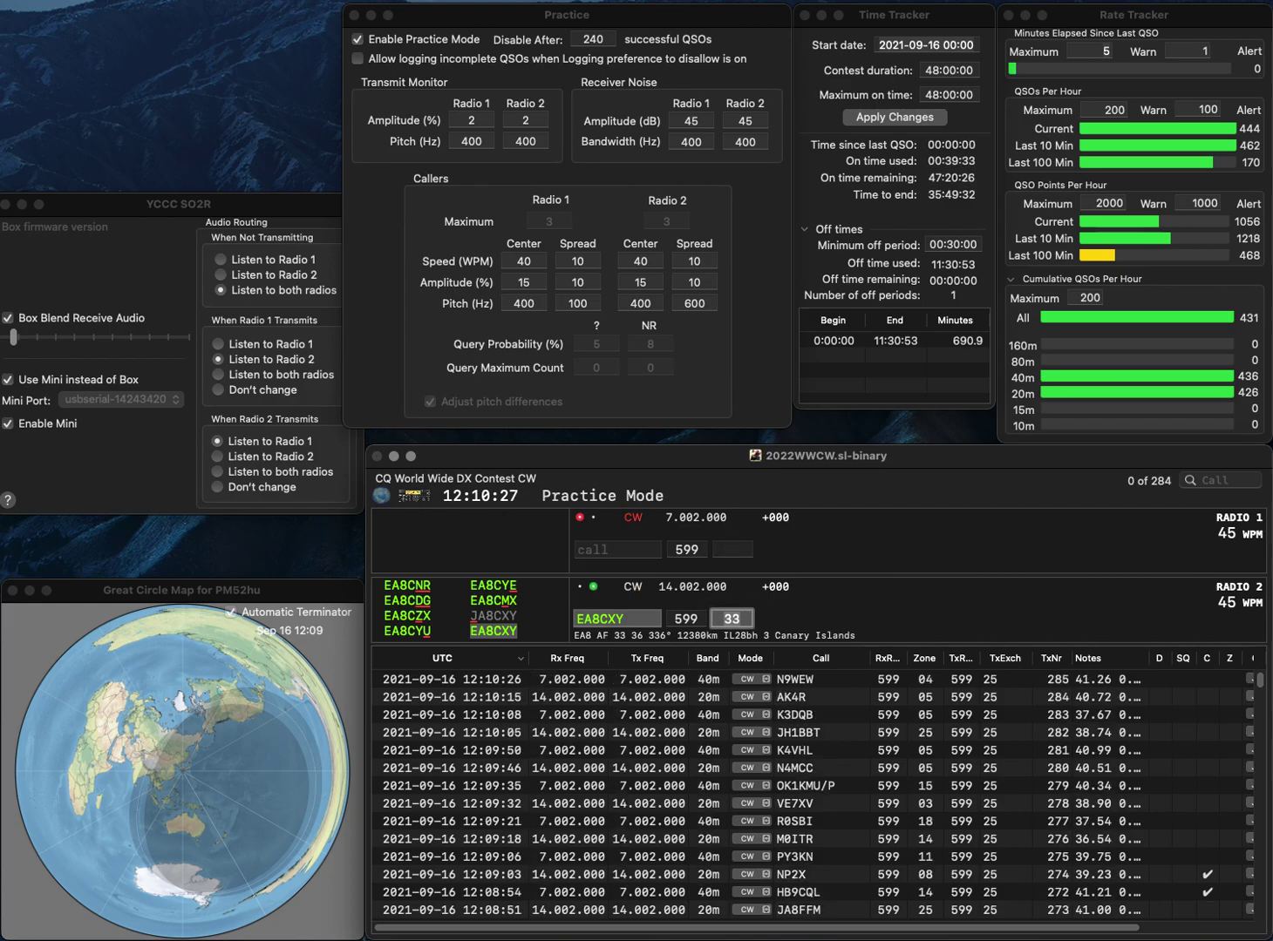
Answer R4ZZ on Radio 1 and G4RCD on Radio 2, logging them with zones 16 and 14.
text(R4ZZ)
key(Return)
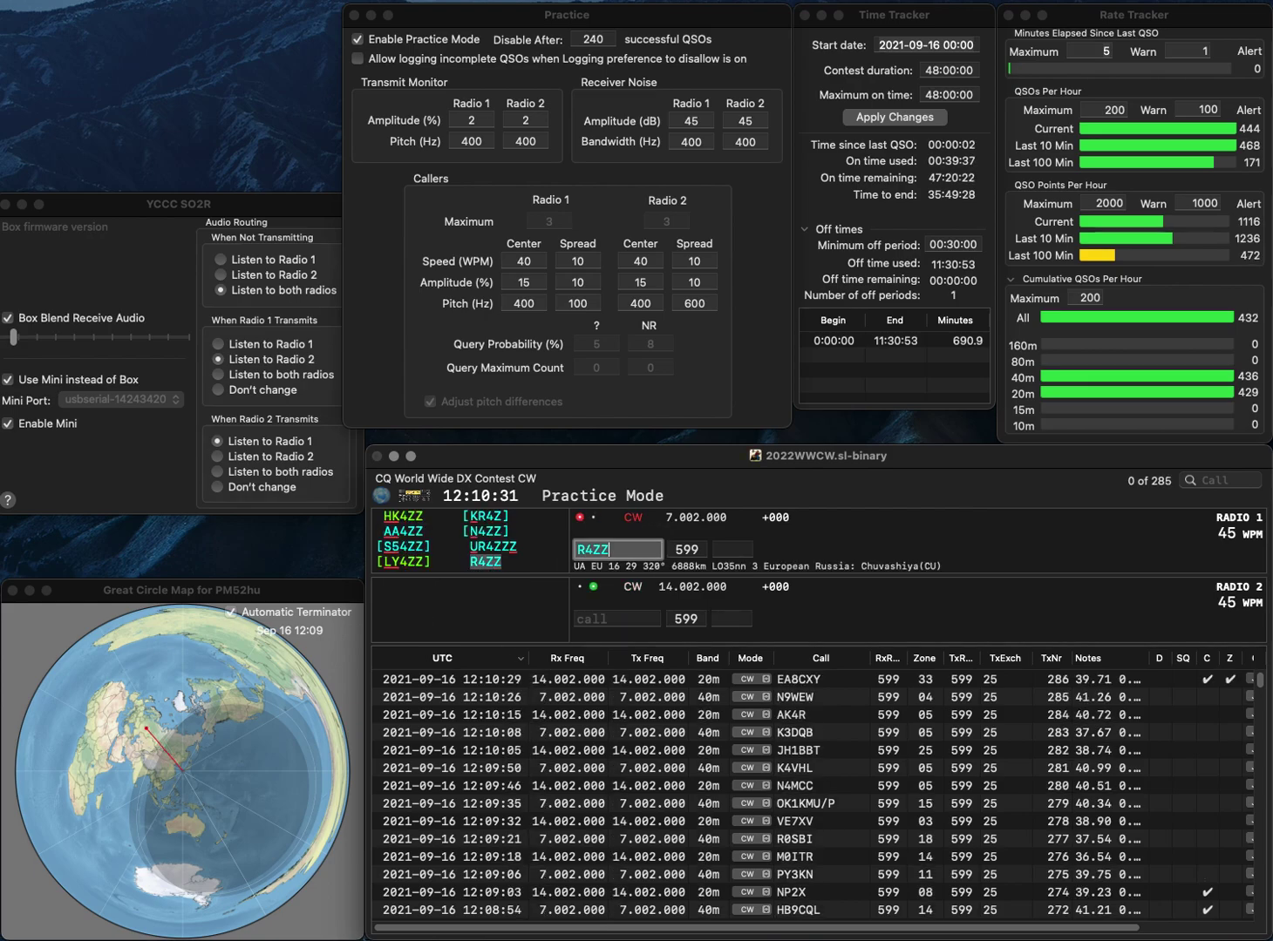
text(G4RCD)
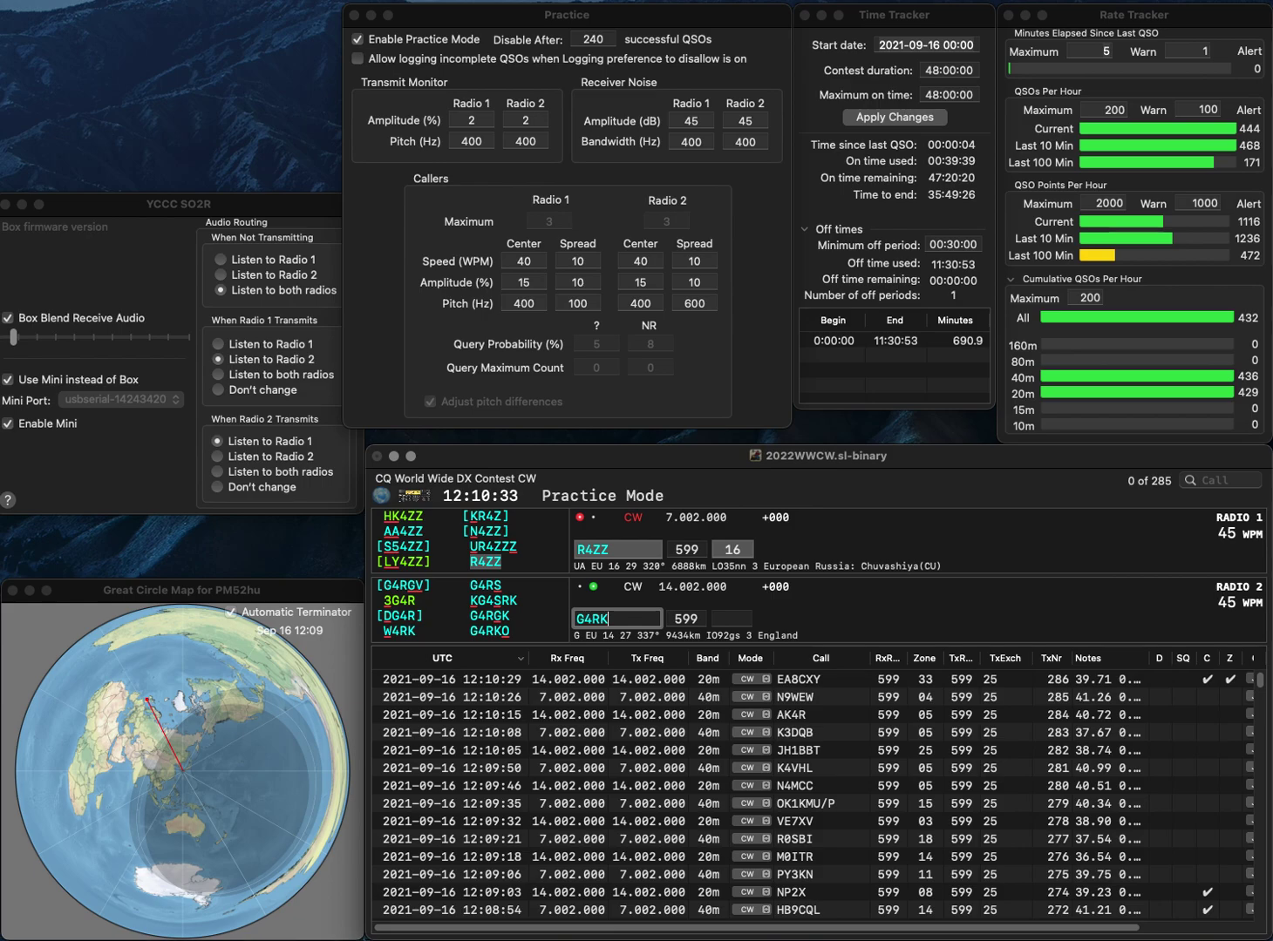
key(Return)
key(Tab)
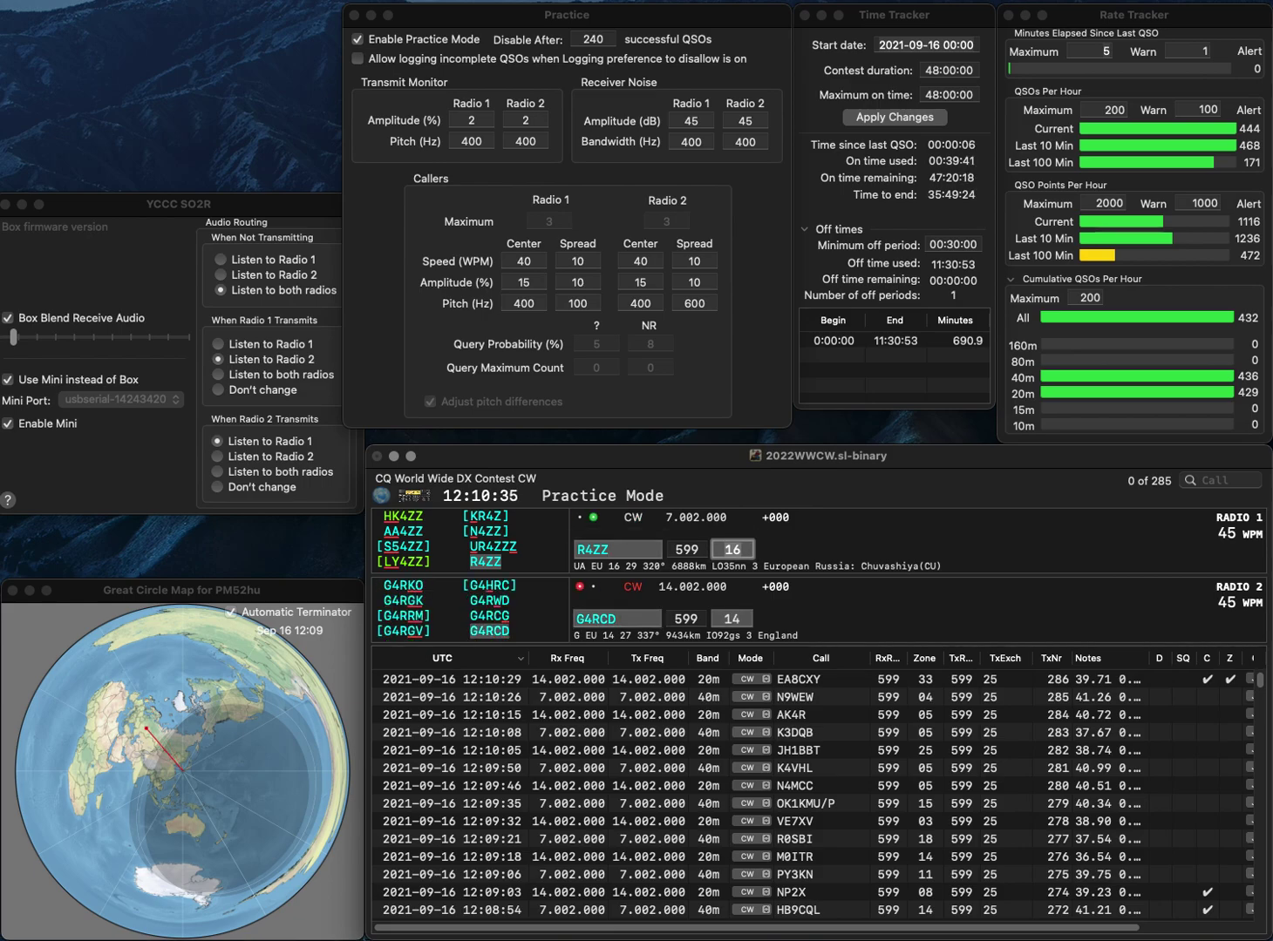
key(Return)
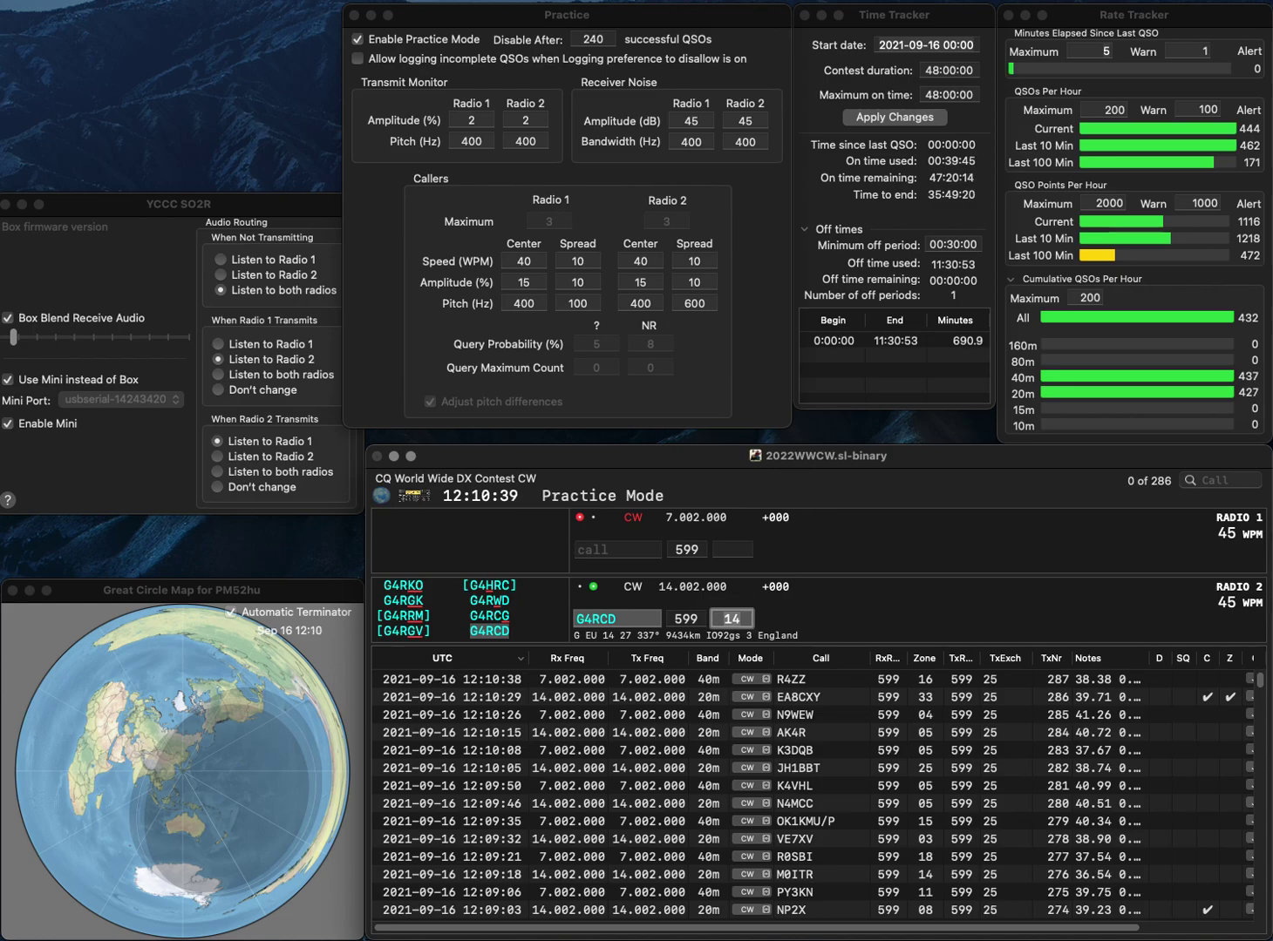
key(Return)
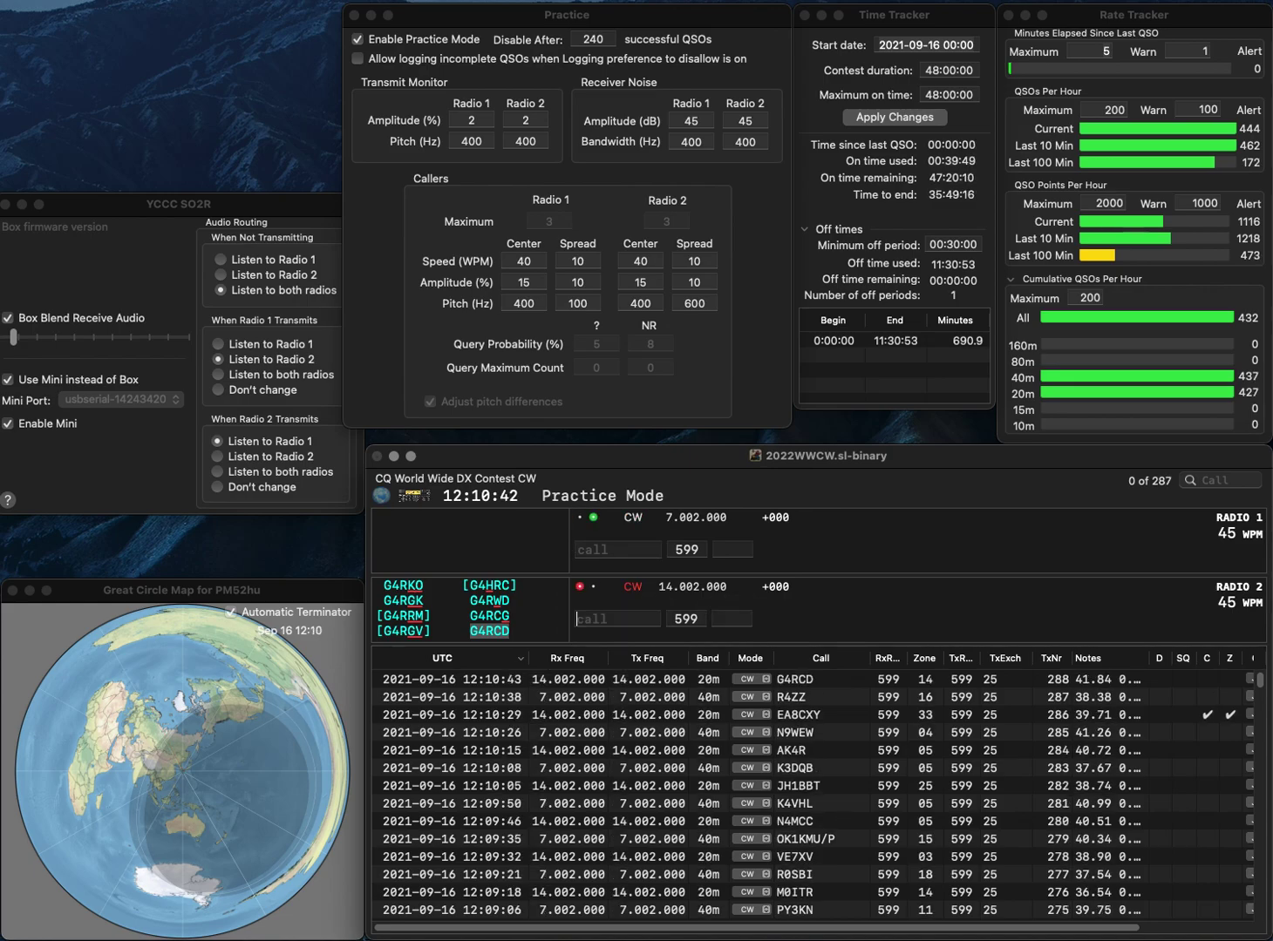
text(AB8RL)
key(Return)
text(1NX)
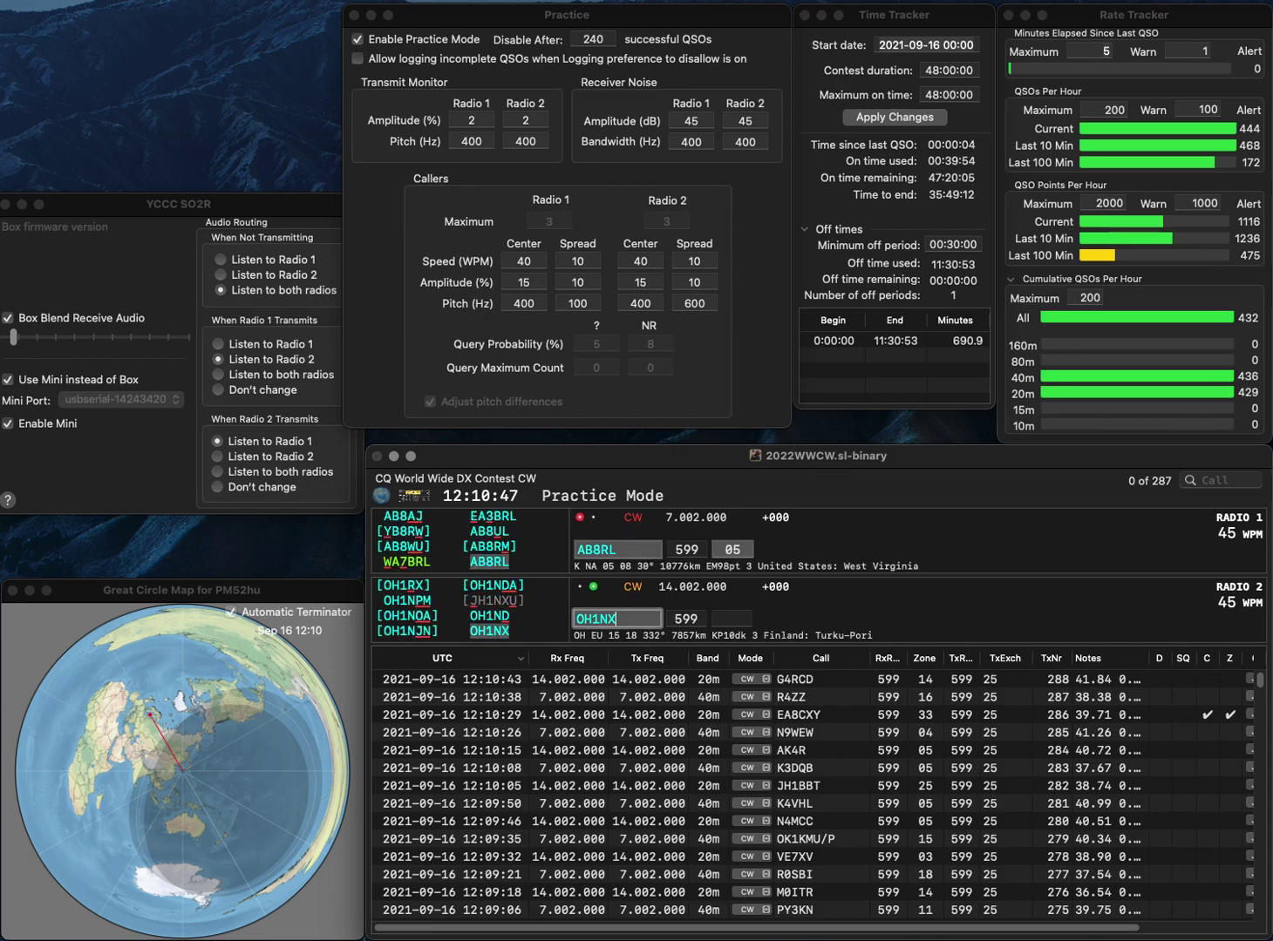
key(Return)
key(Return)
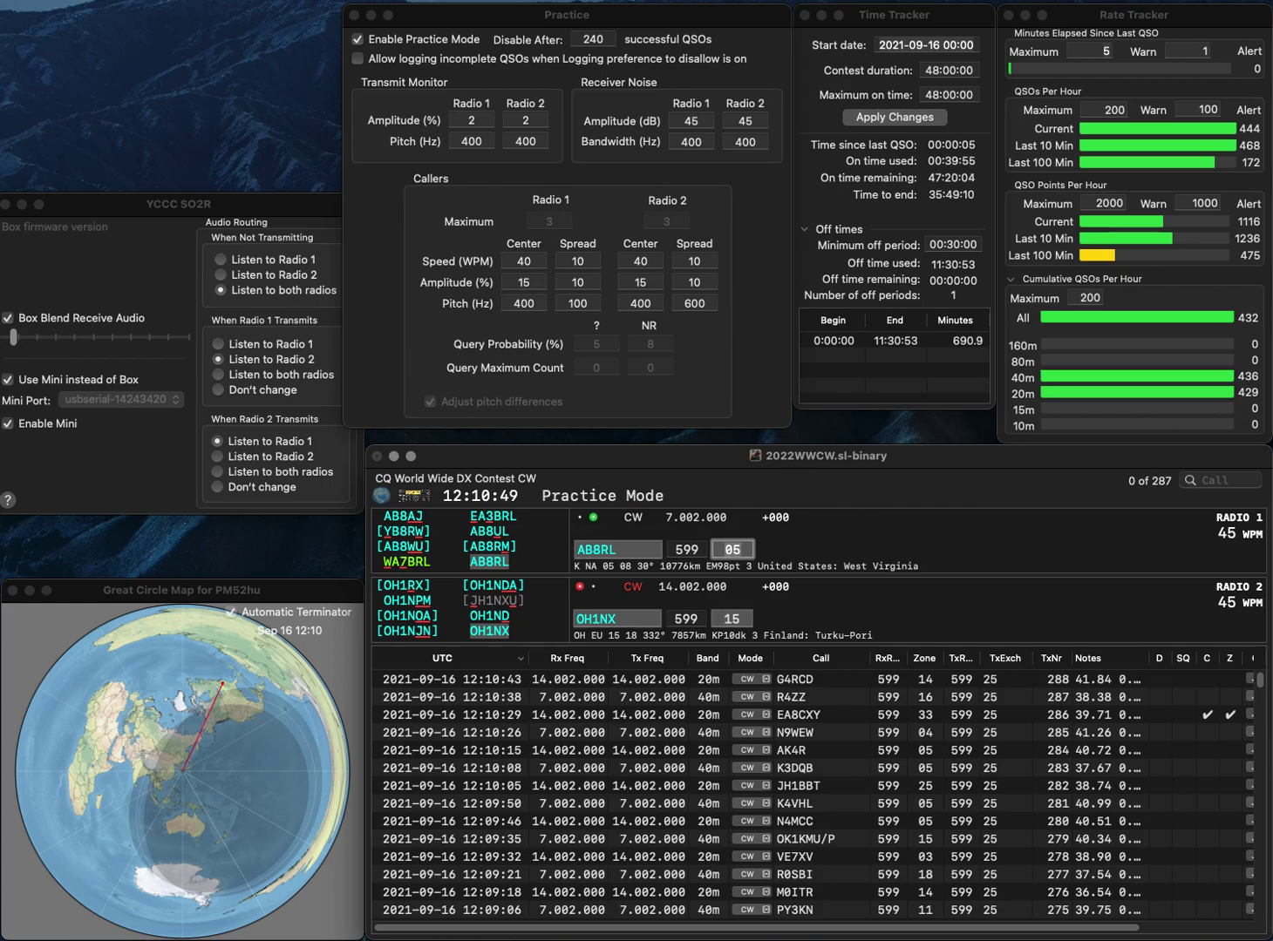
key(Return)
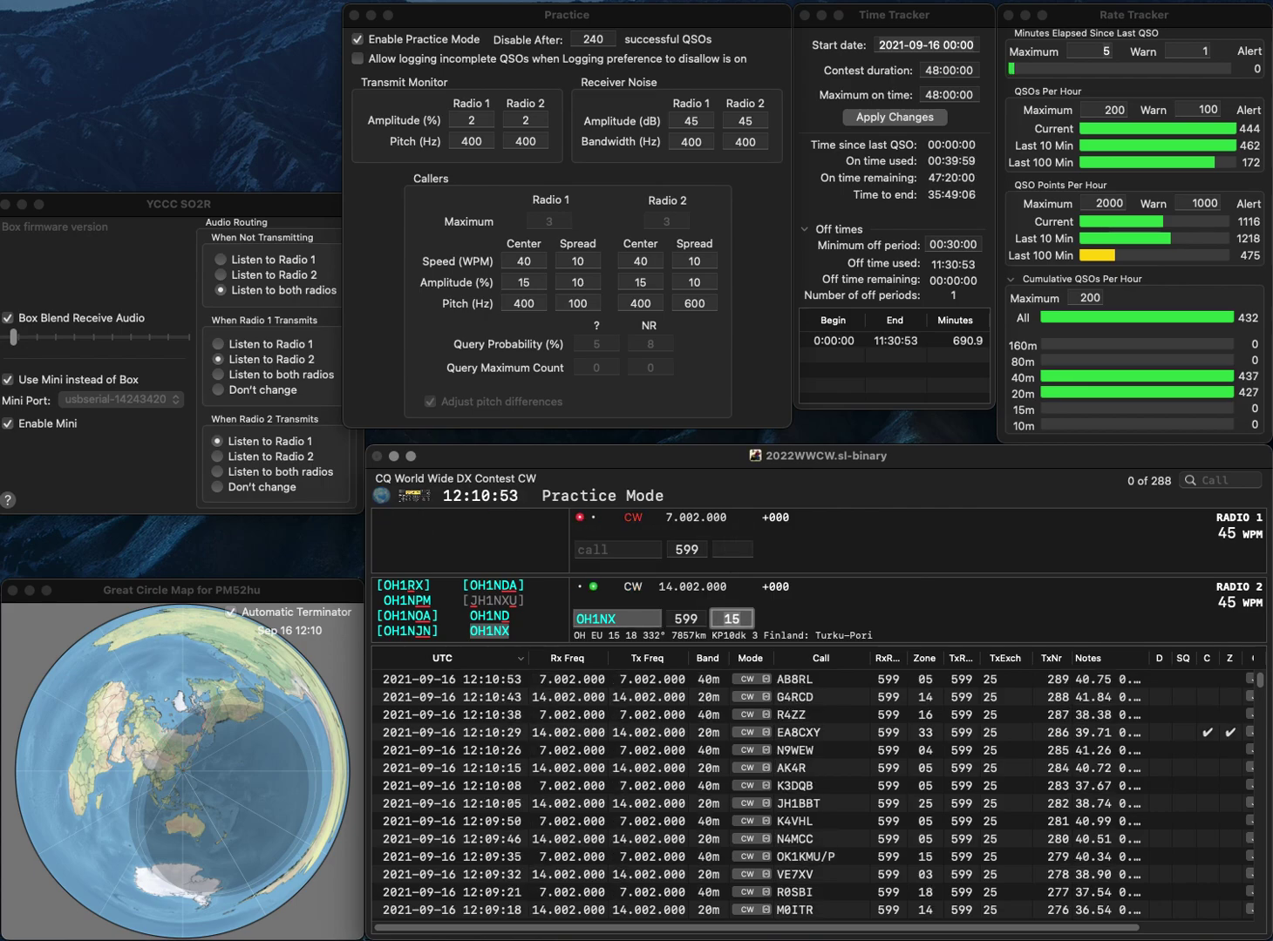
key(Return)
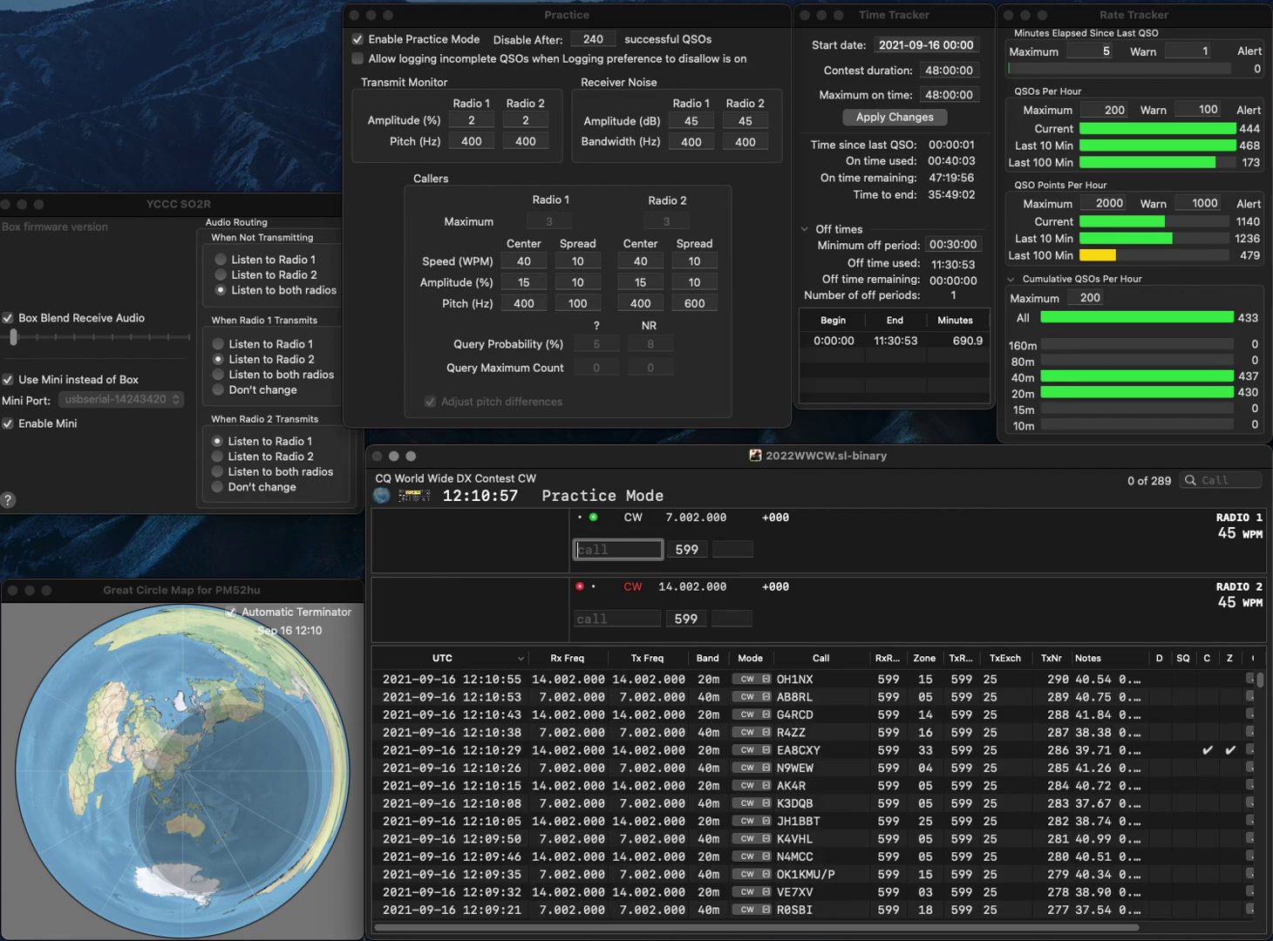
Answer the partial calls C on Radio 1 and 8KY on Radio 2.
text(C)
key(Down)
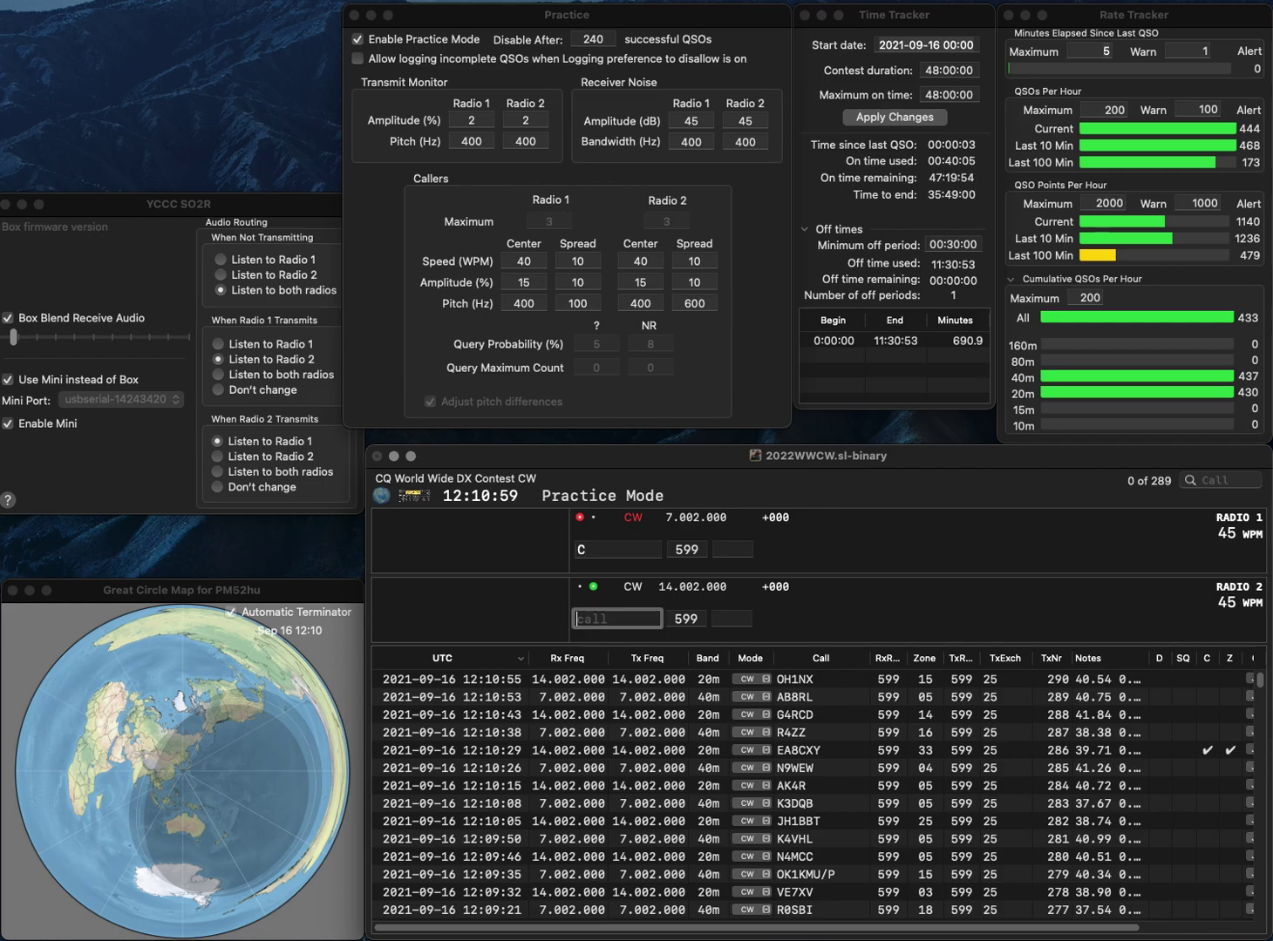
text(8KY)
key(Return)
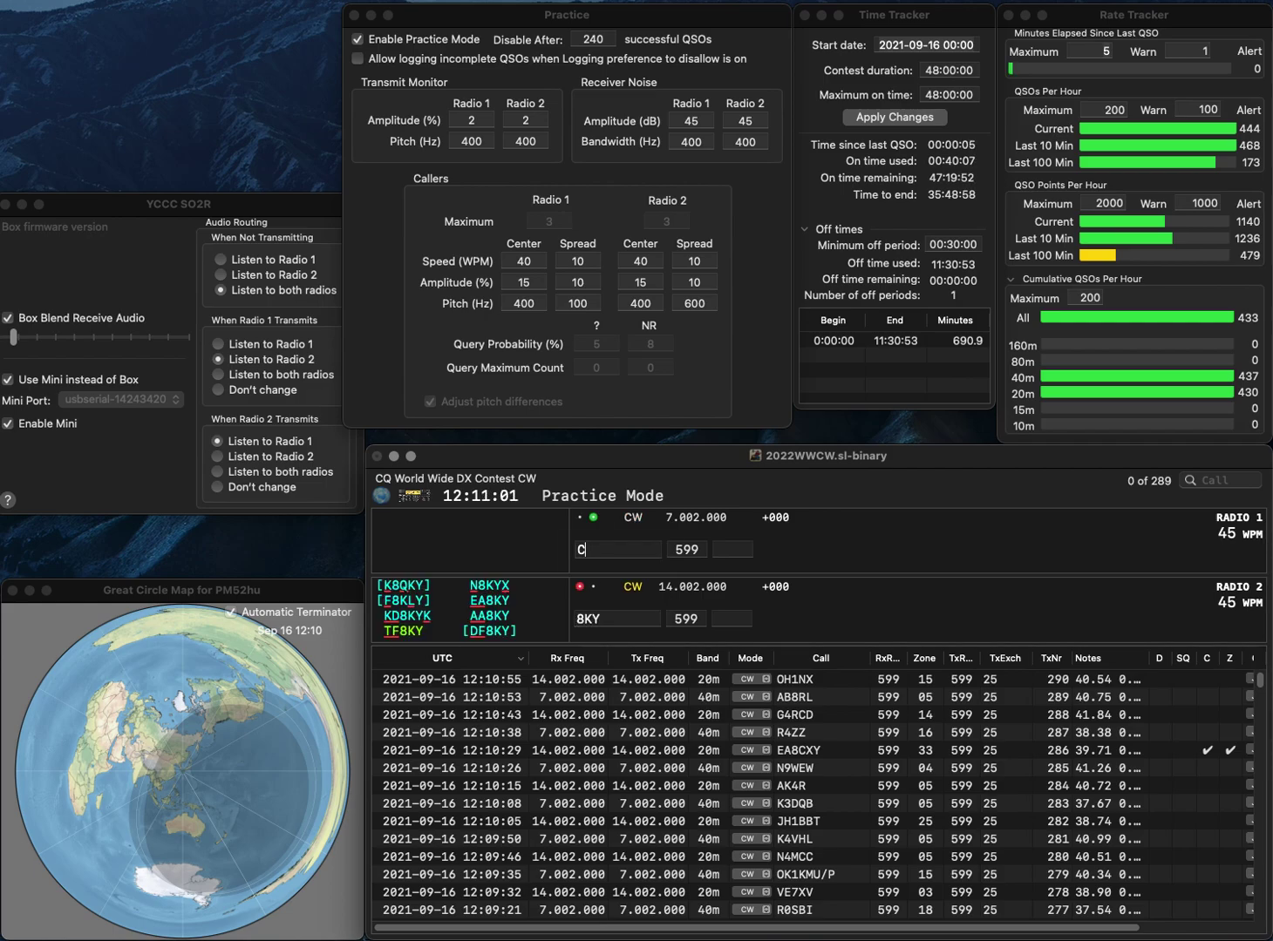
Correct the Radio 1 partial call to 9M4CRP and send the exchange with zone 28 filled in.
text(OM4R)
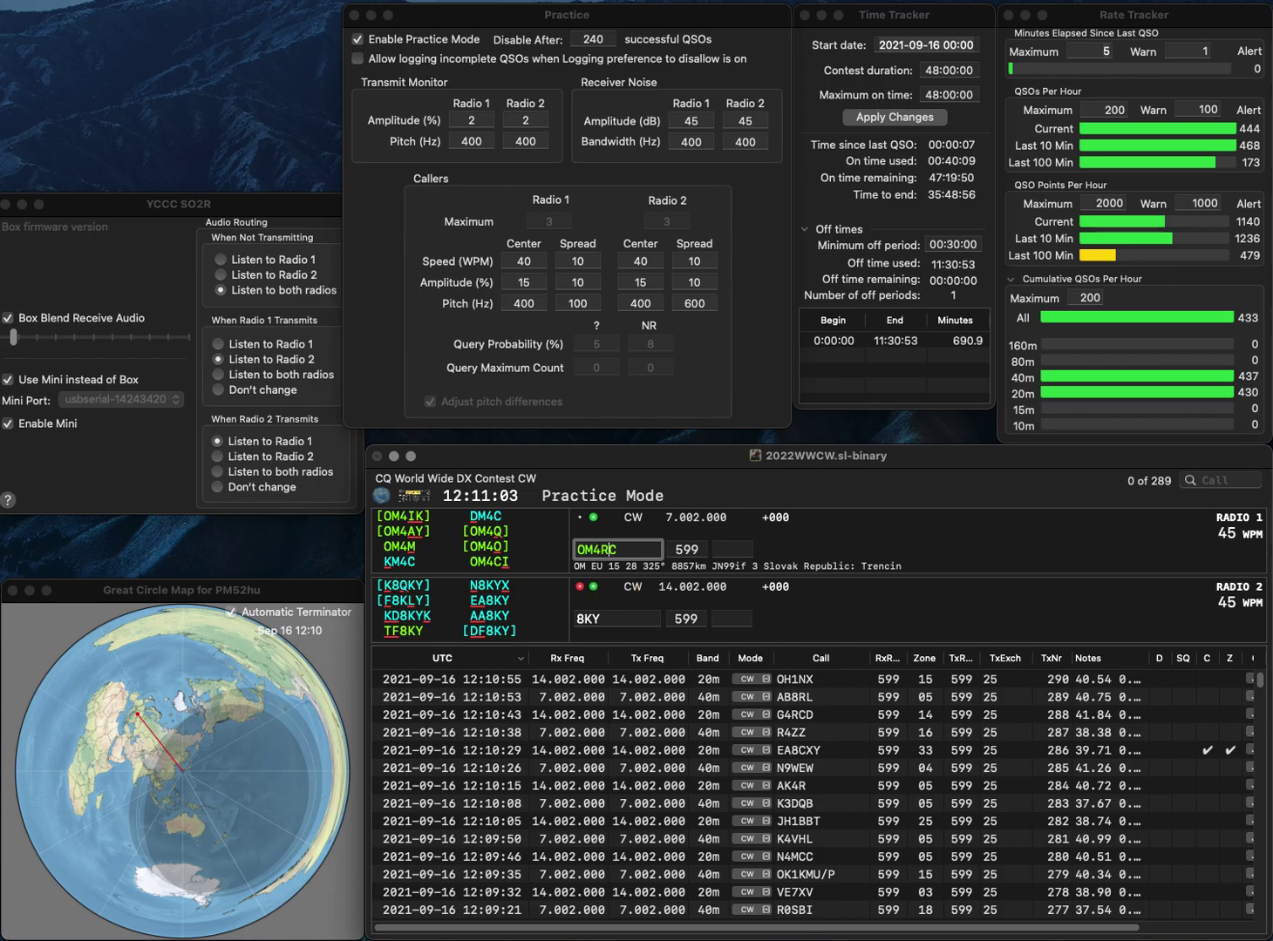
key(BackSpace)
text(RP)
key(Home)
key(Delete)
text(9)
key(Return)
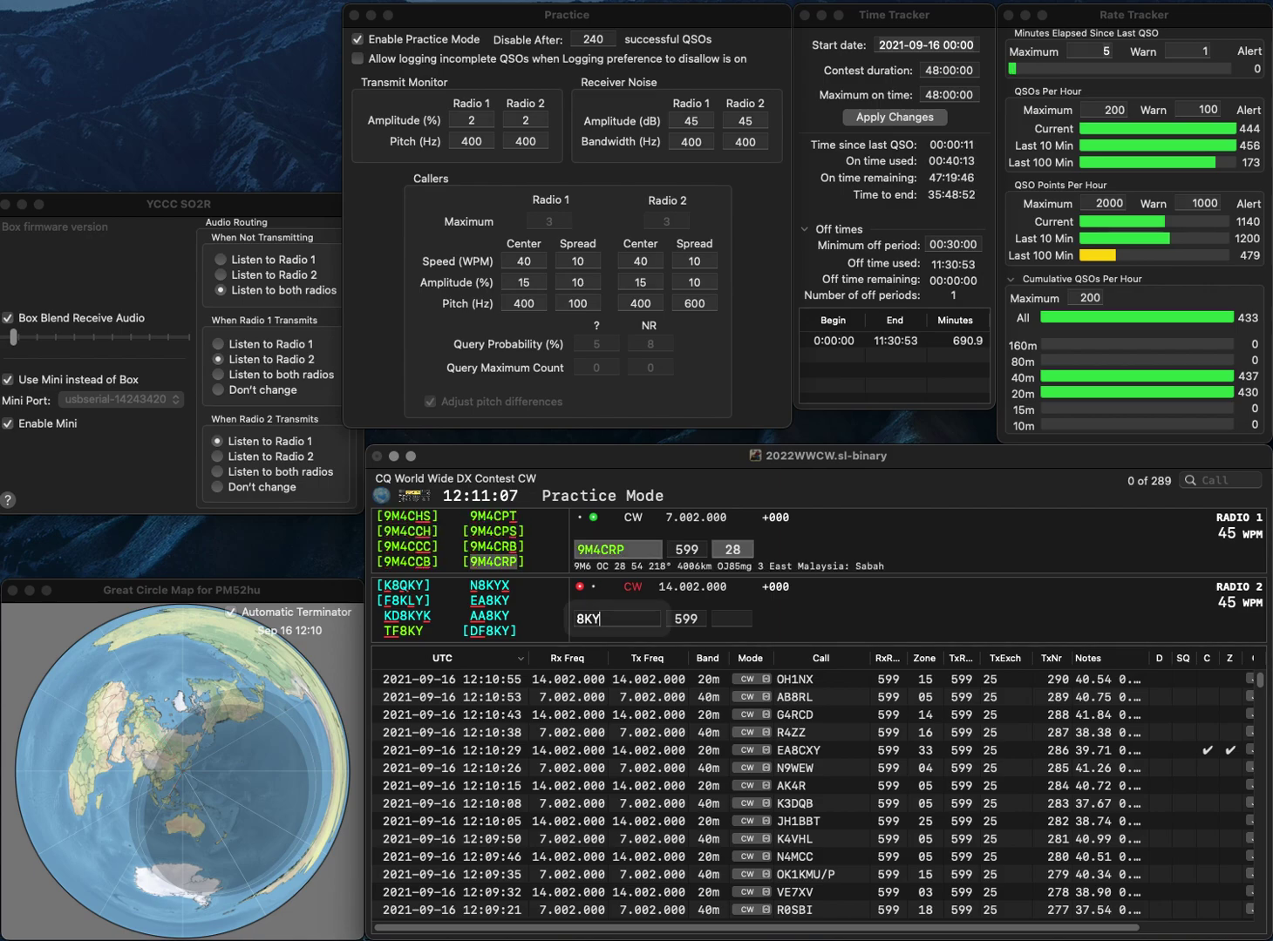
Complete the Radio 2 call as DF8KY, logging 9M4CRP with zone 28 and DF8KY with zone 14.
text(DF)
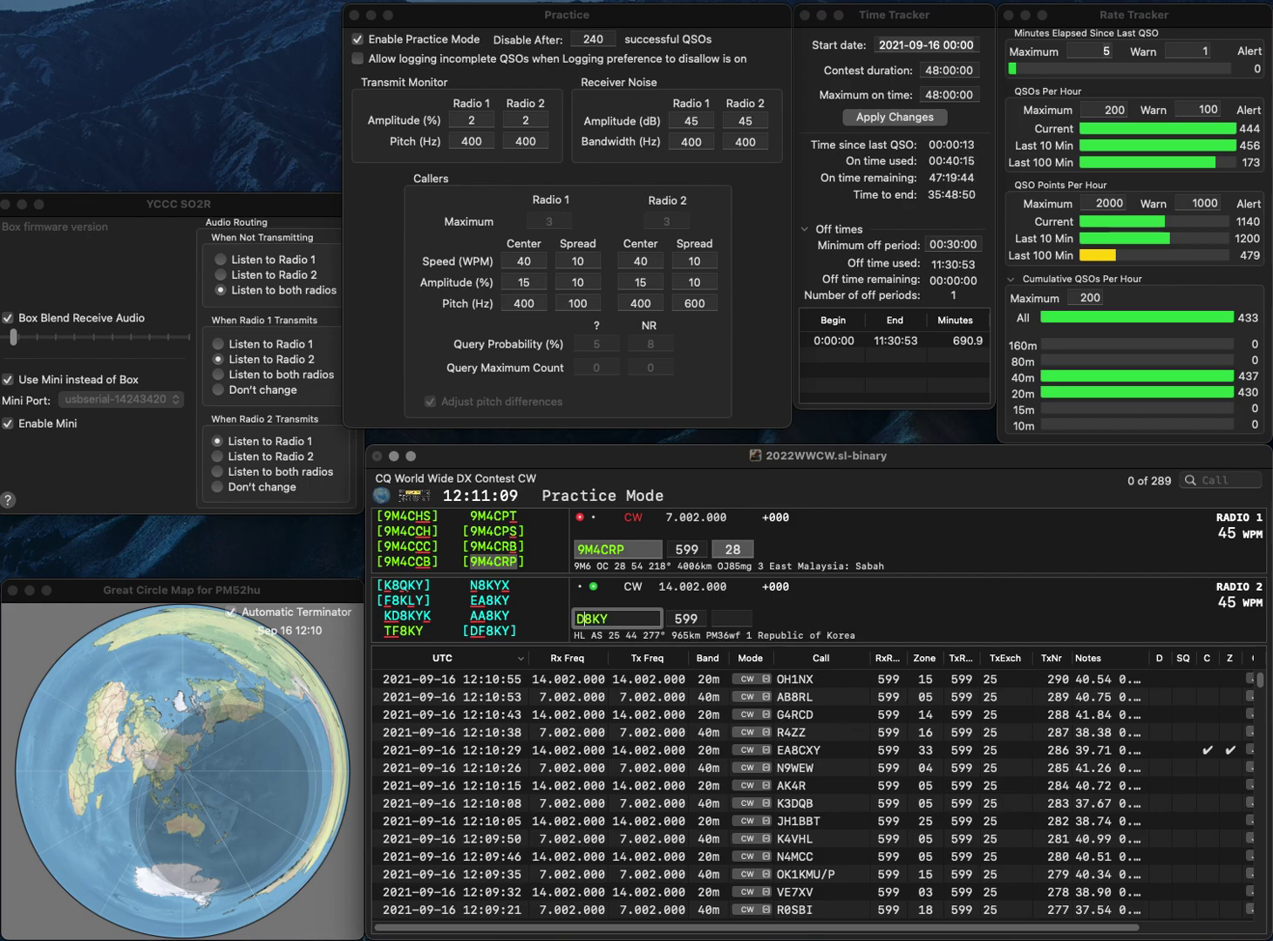
key(Return)
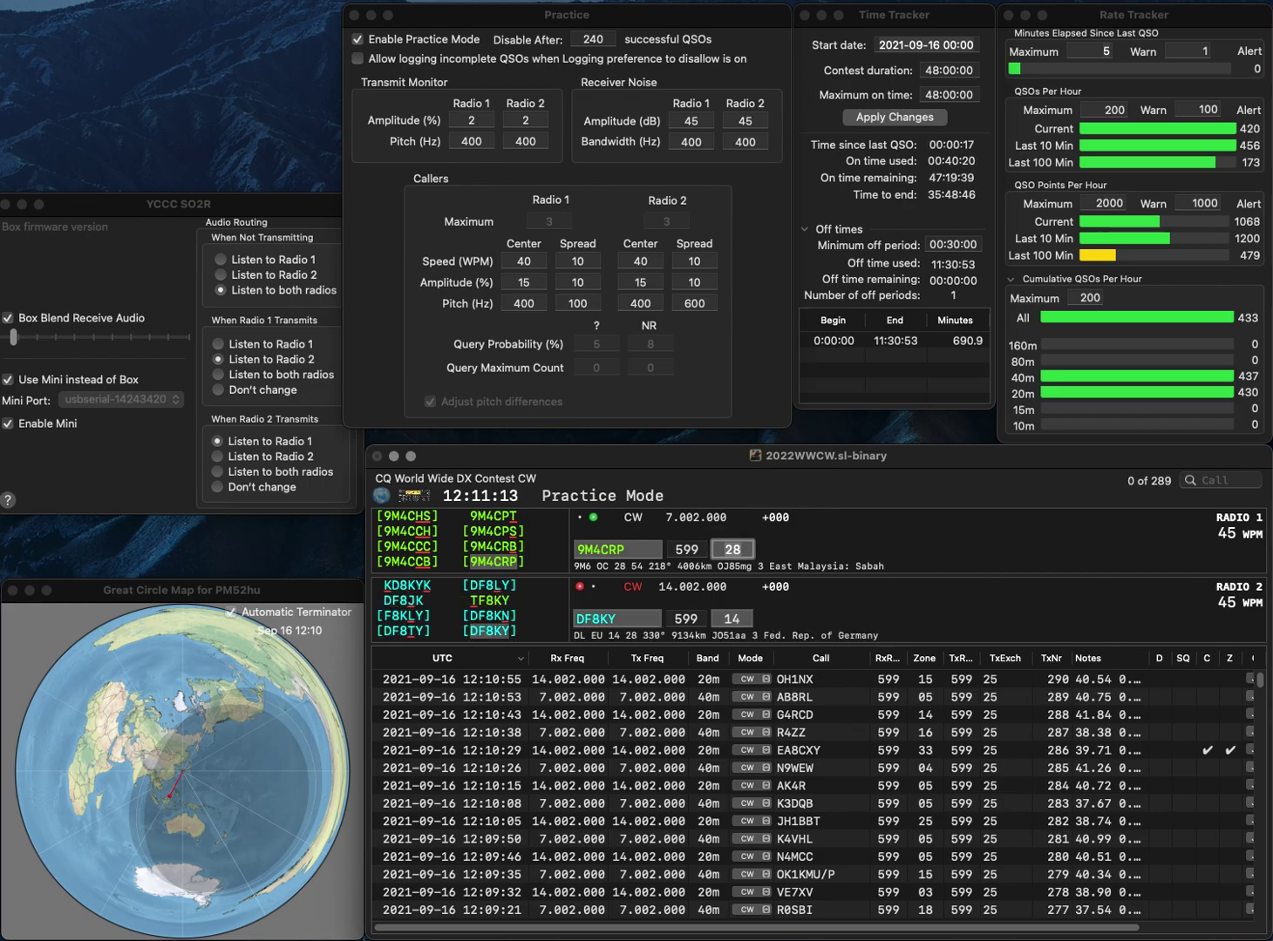
key(Return)
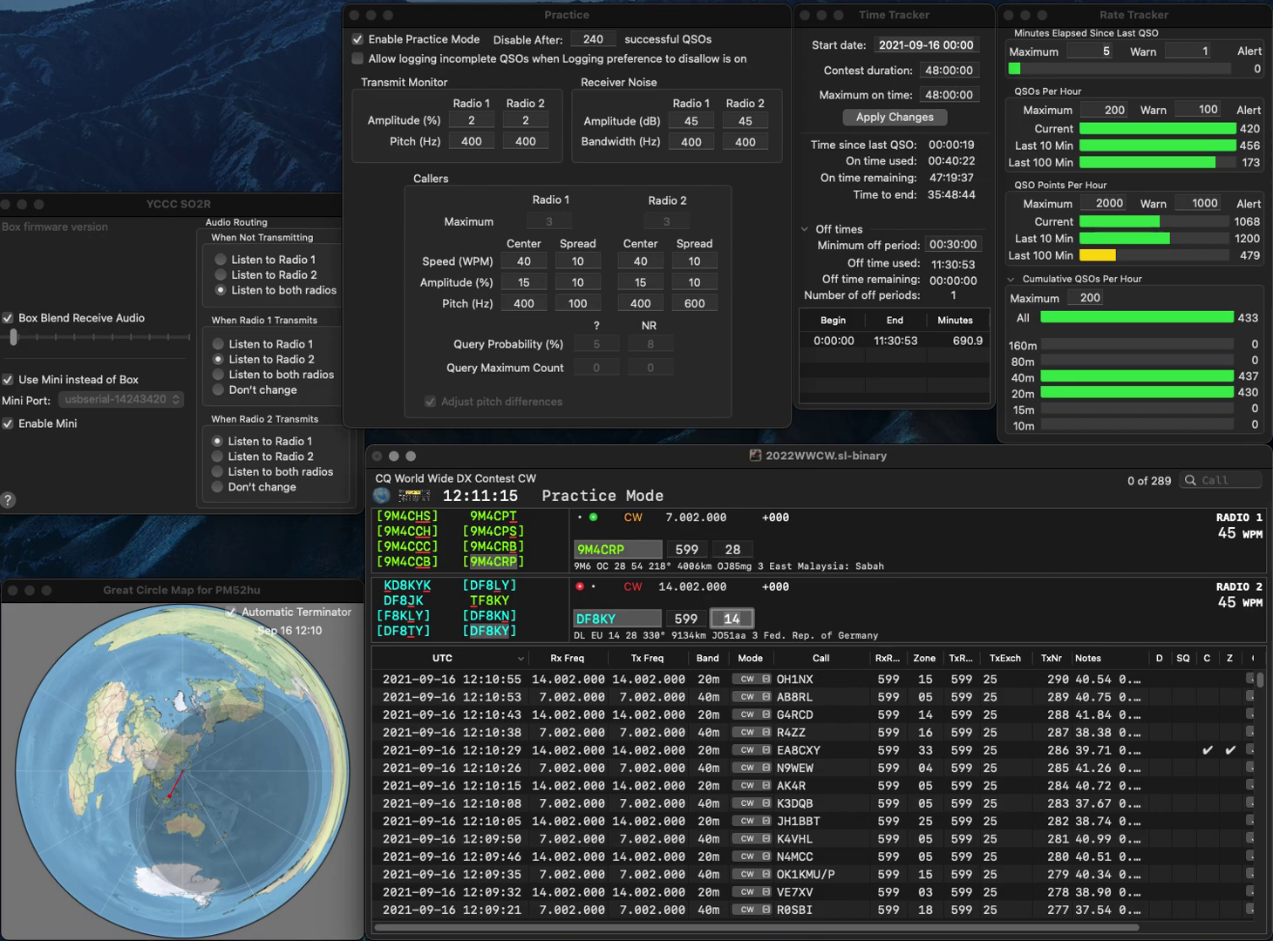
key(Return)
text(DL4MHA)
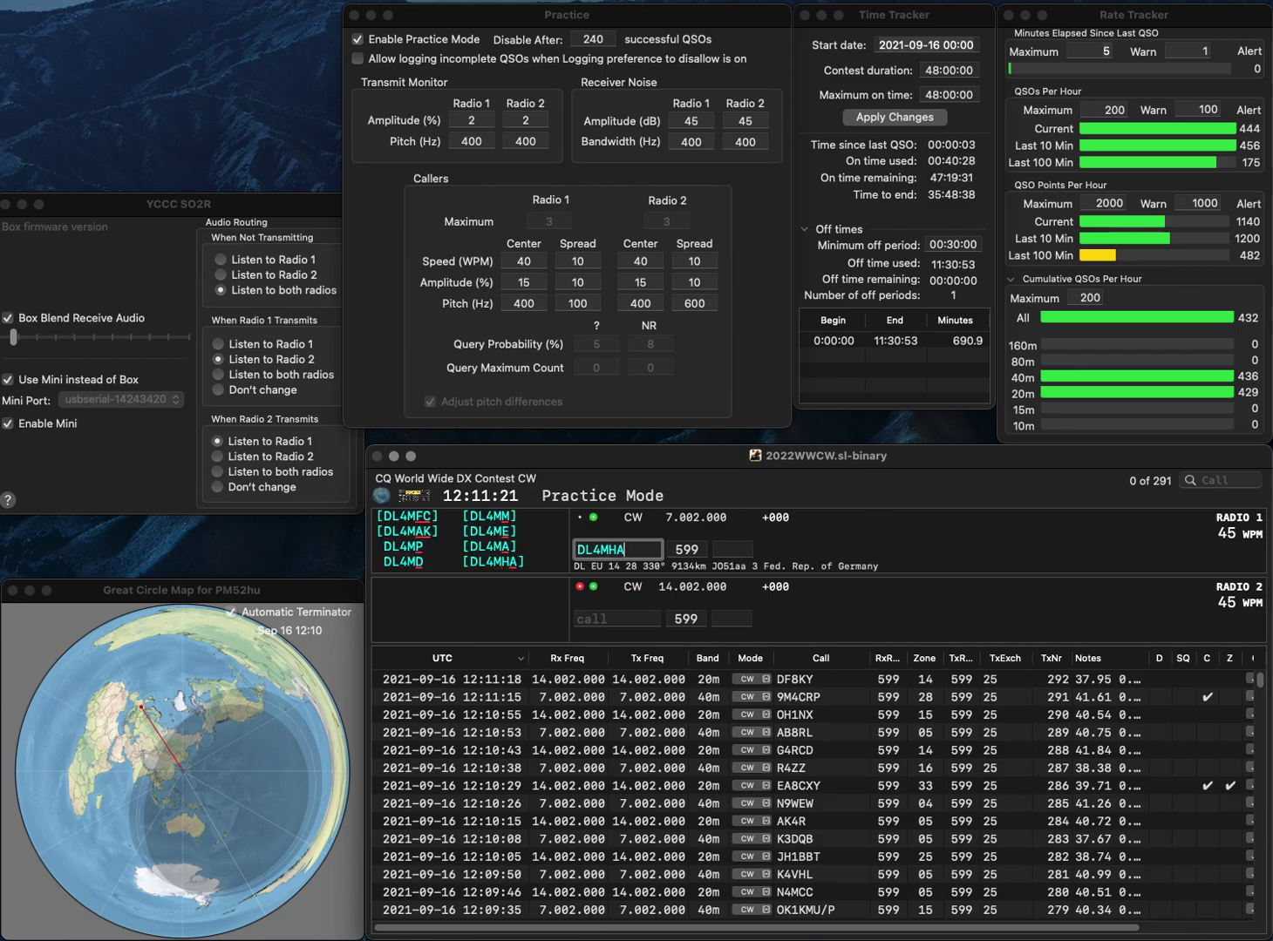
key(Return)
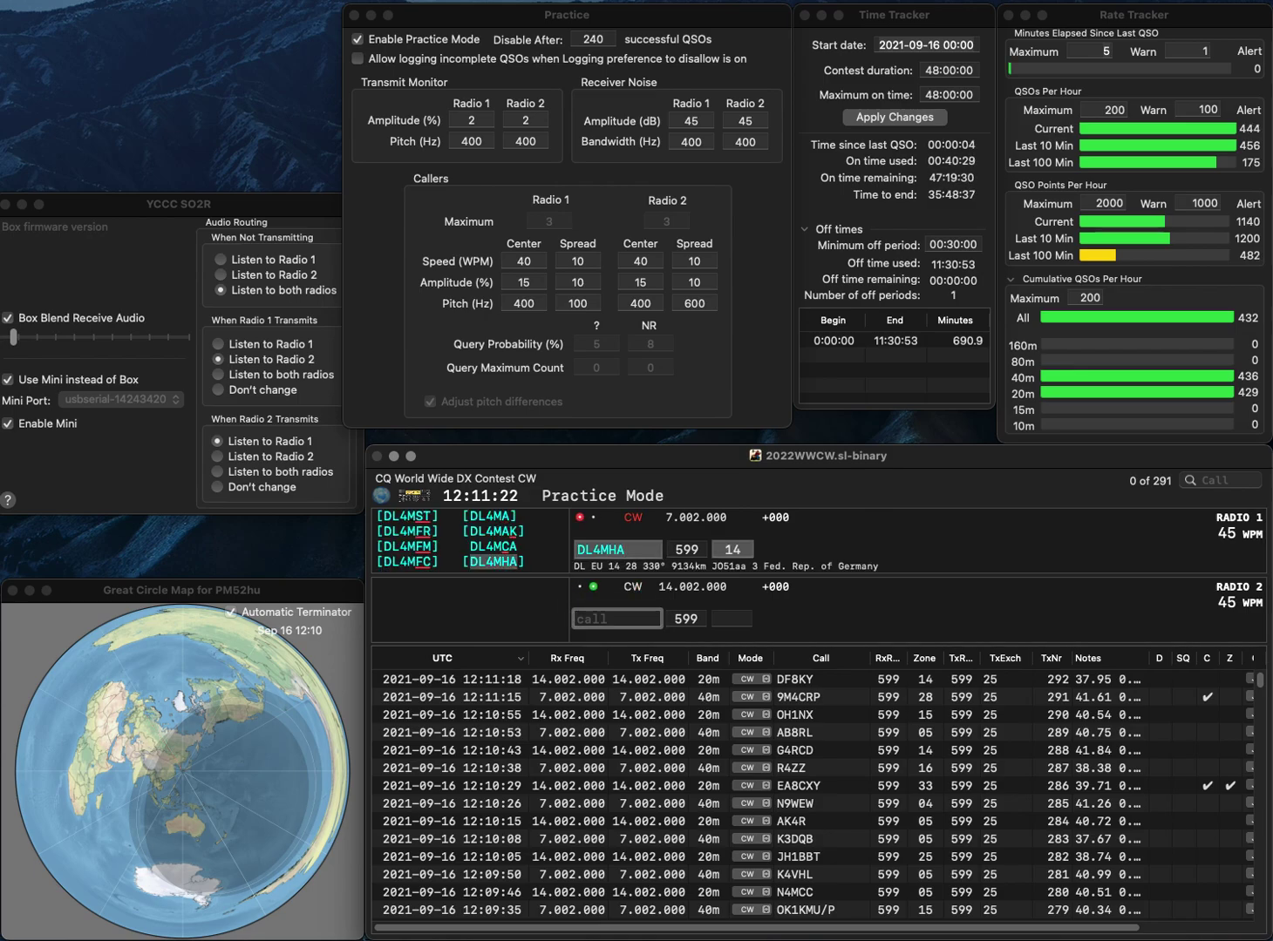
text(C3F)
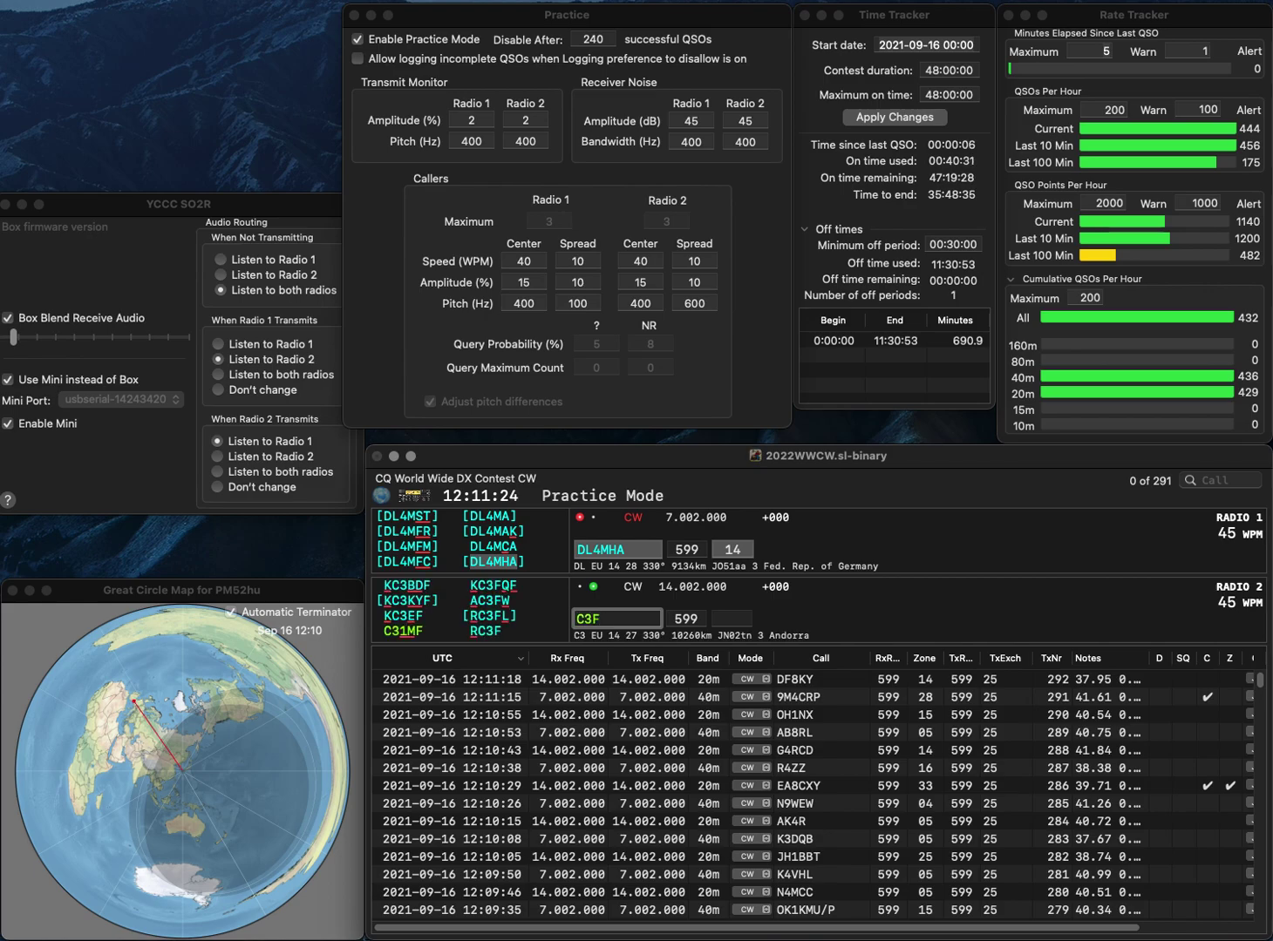
text(YYK)
key(Right)
key(Delete)
text(2)
key(Return)
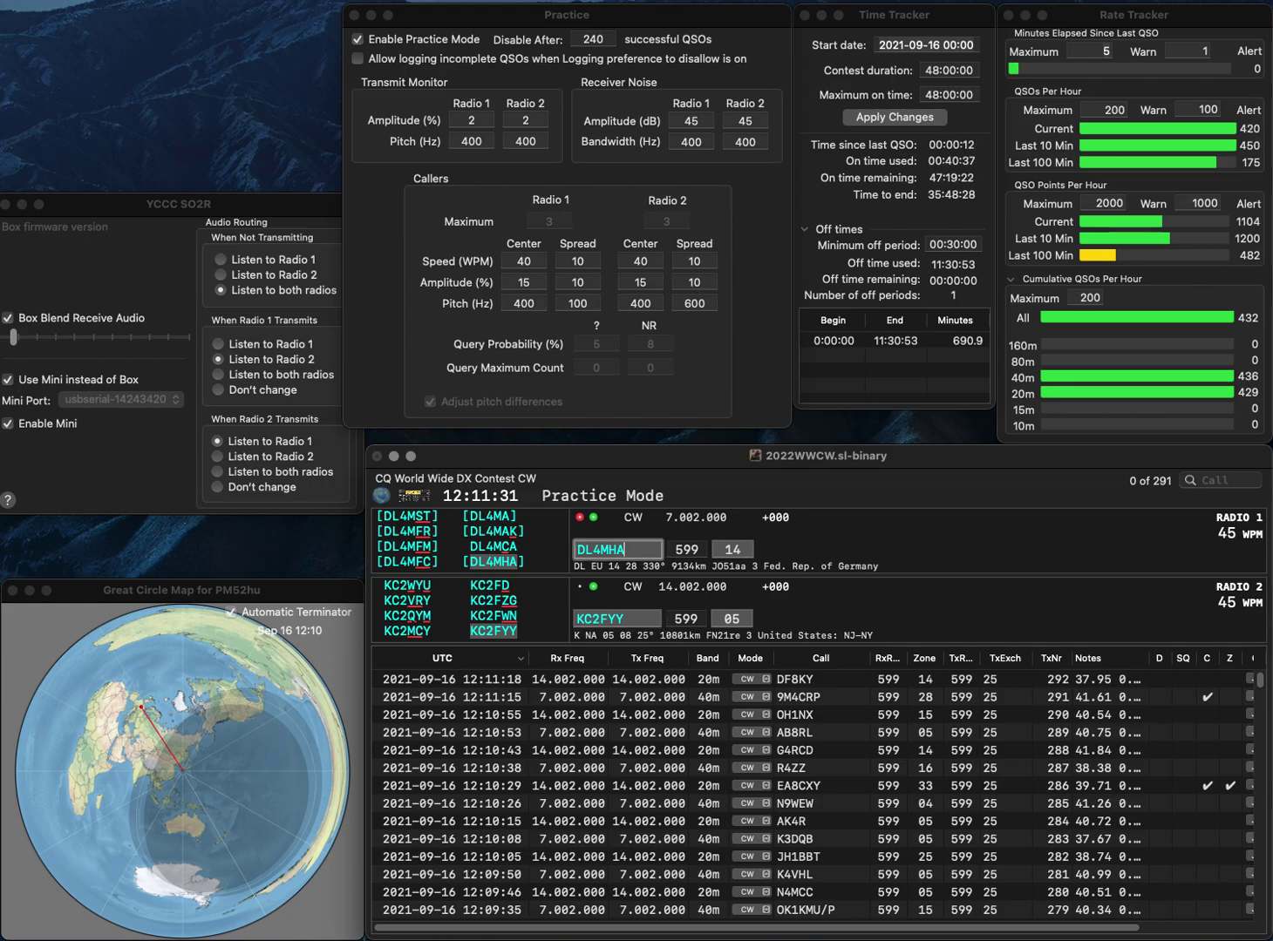
key(Return)
key(Return)
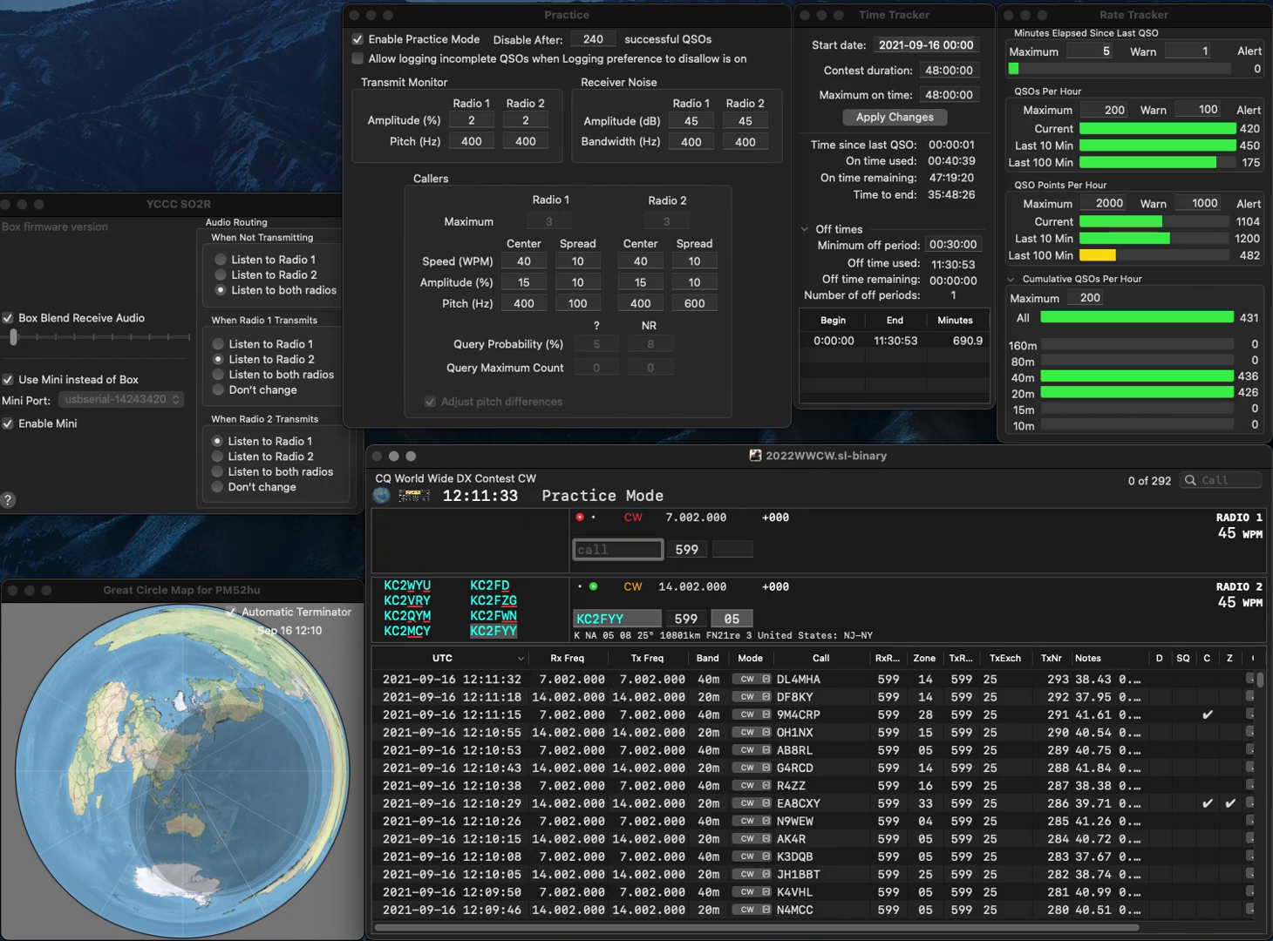
text(EZ)
key(Return)
key(space)
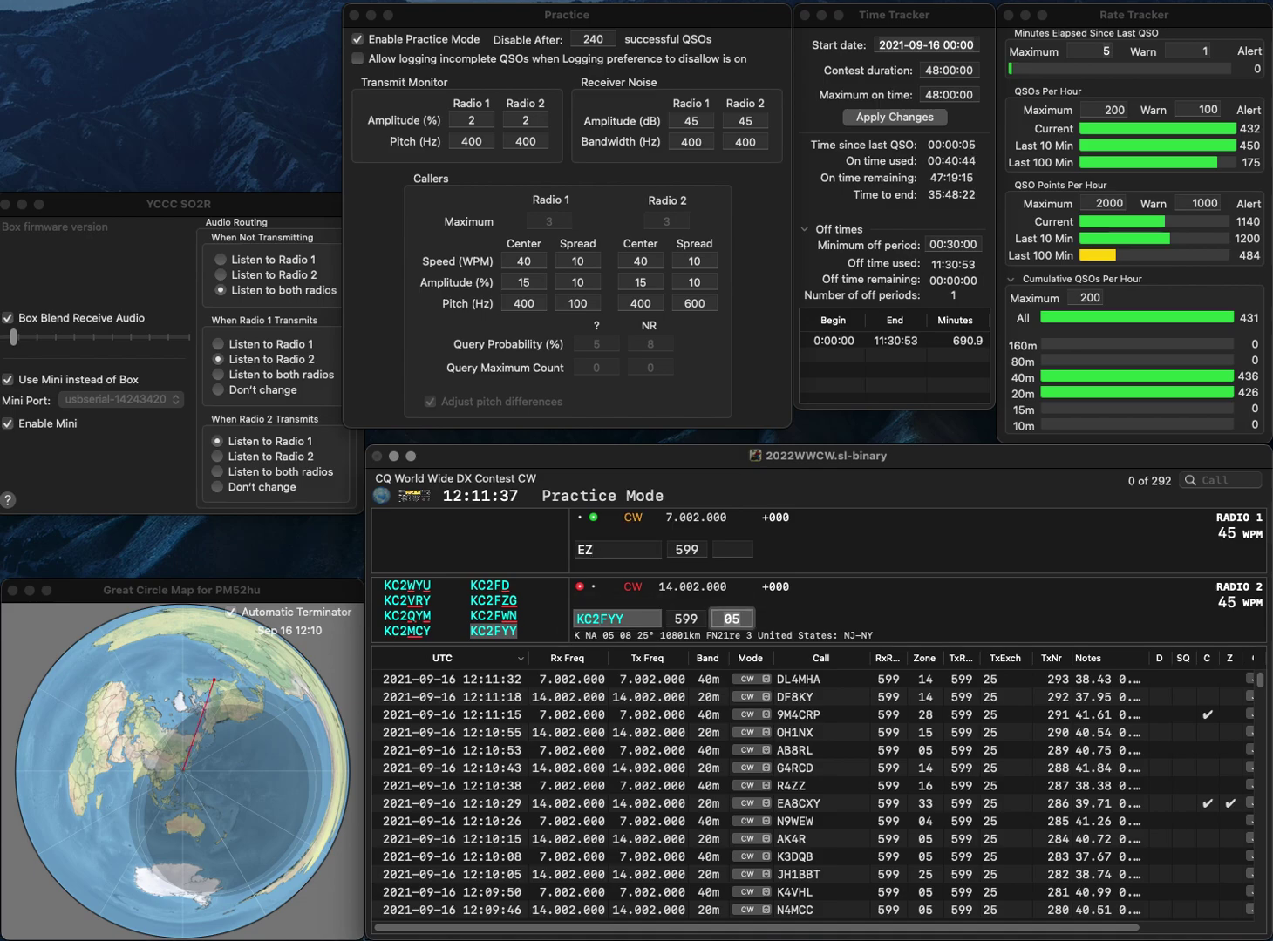
key(Return)
Complete the Radio 1 call as UT9EZ and answer VE3FU on Radio 2, logging them with zones 16 and 04.
text(UT9)
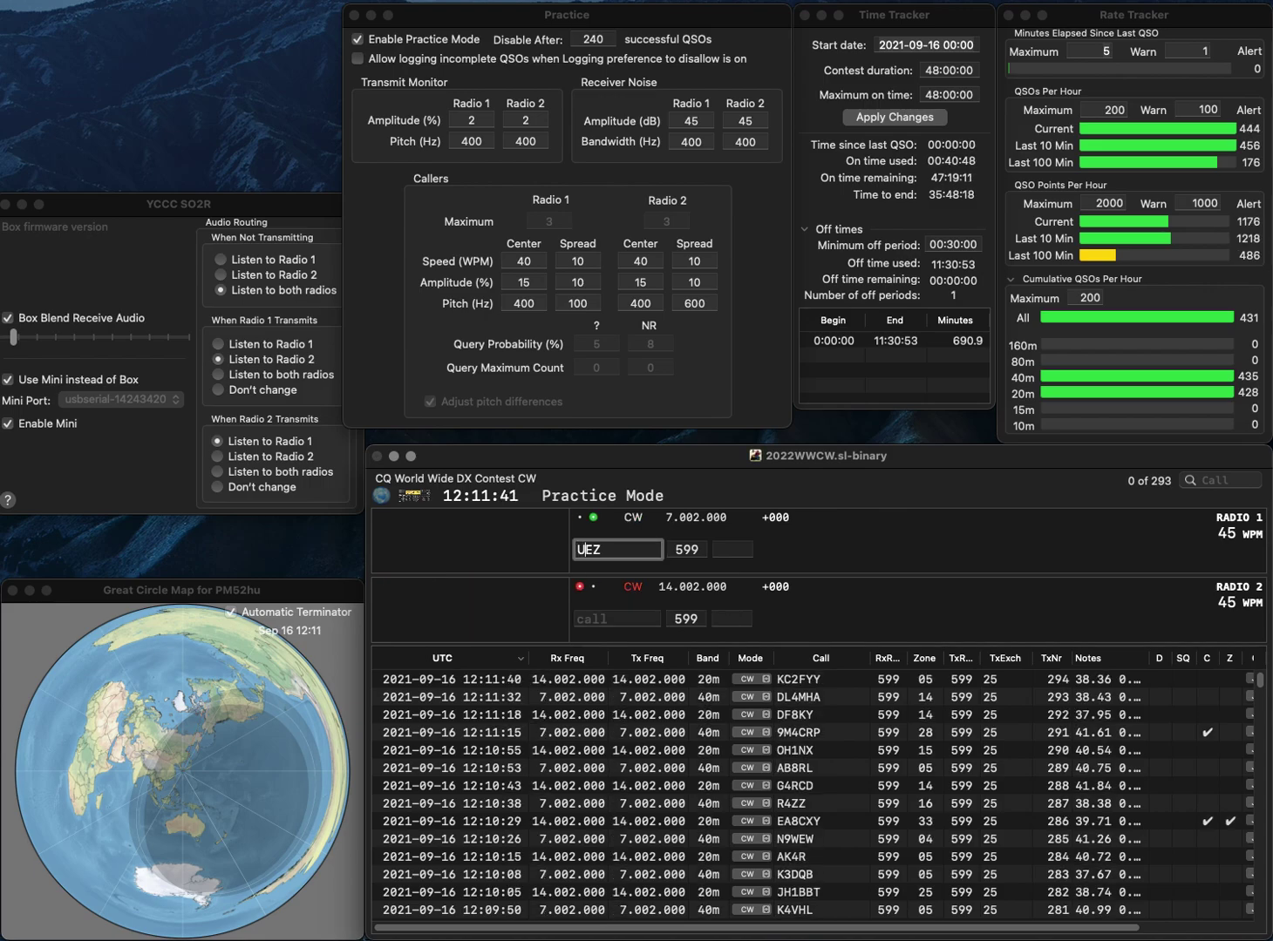
key(Return)
text(VE3FU)
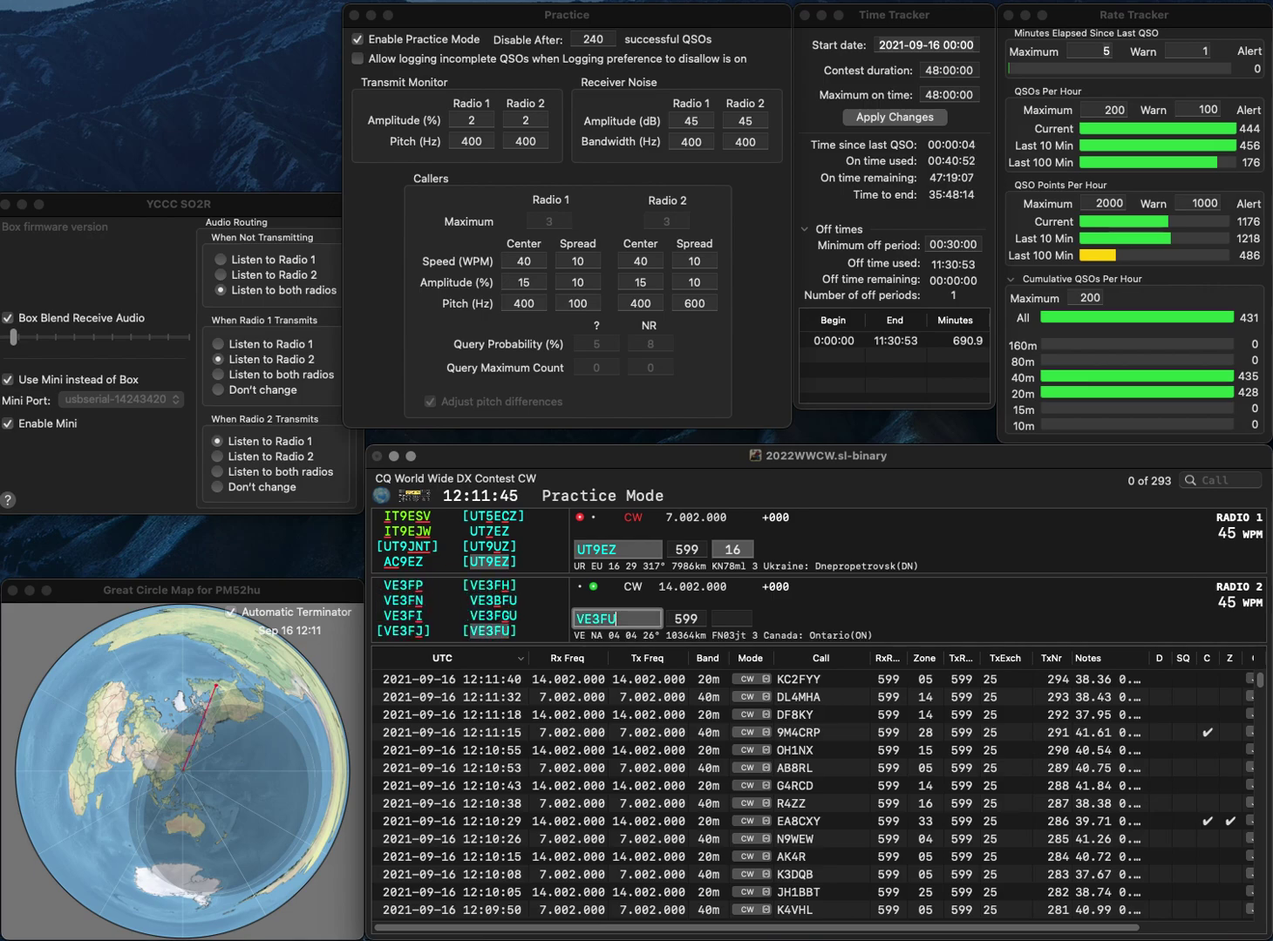
key(Return)
key(Tab)
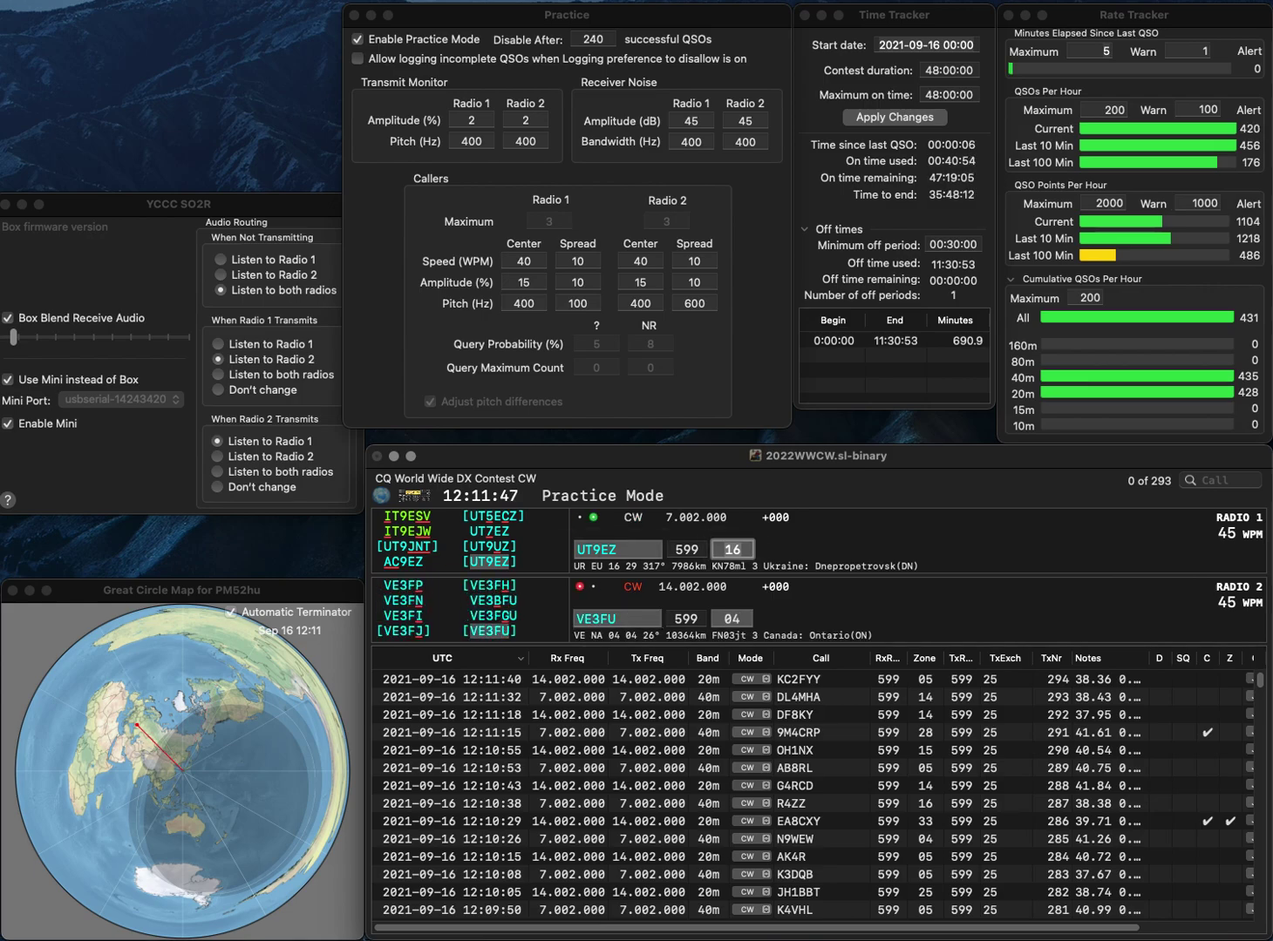
key(Return)
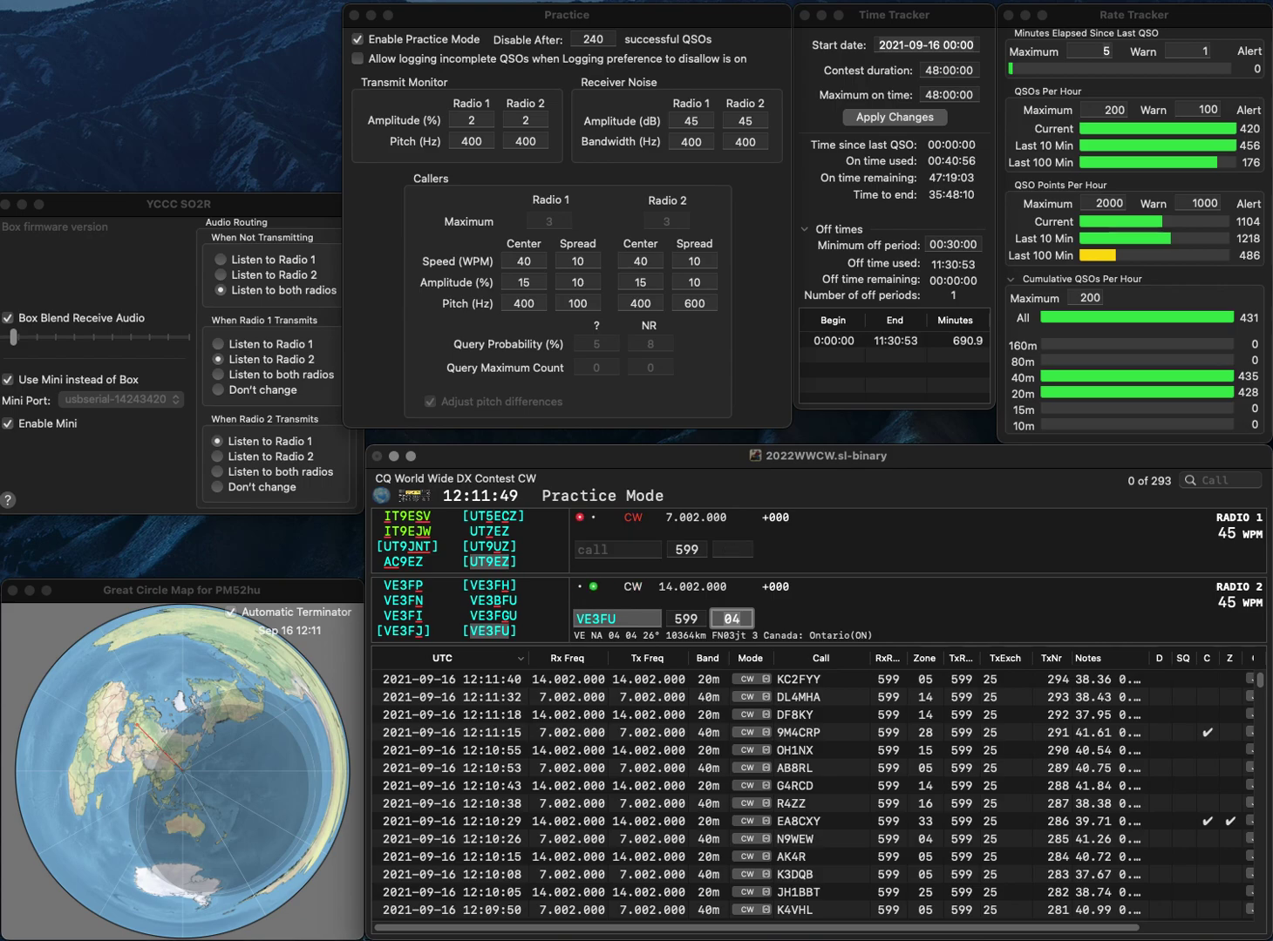
key(Return)
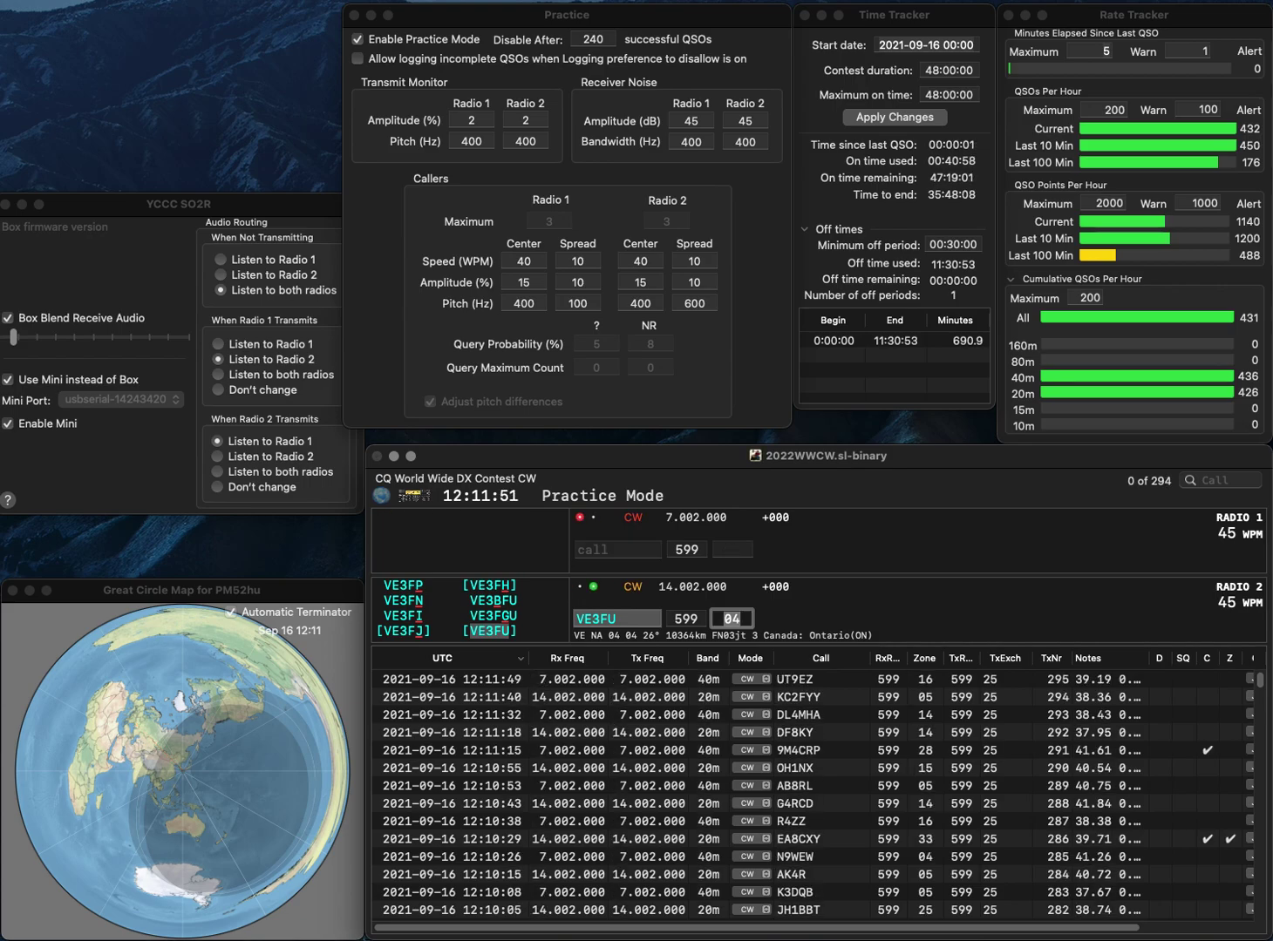
Answer the partial call H9 on Radio 1 and OH7STAYHOME on Radio 2.
text(H)
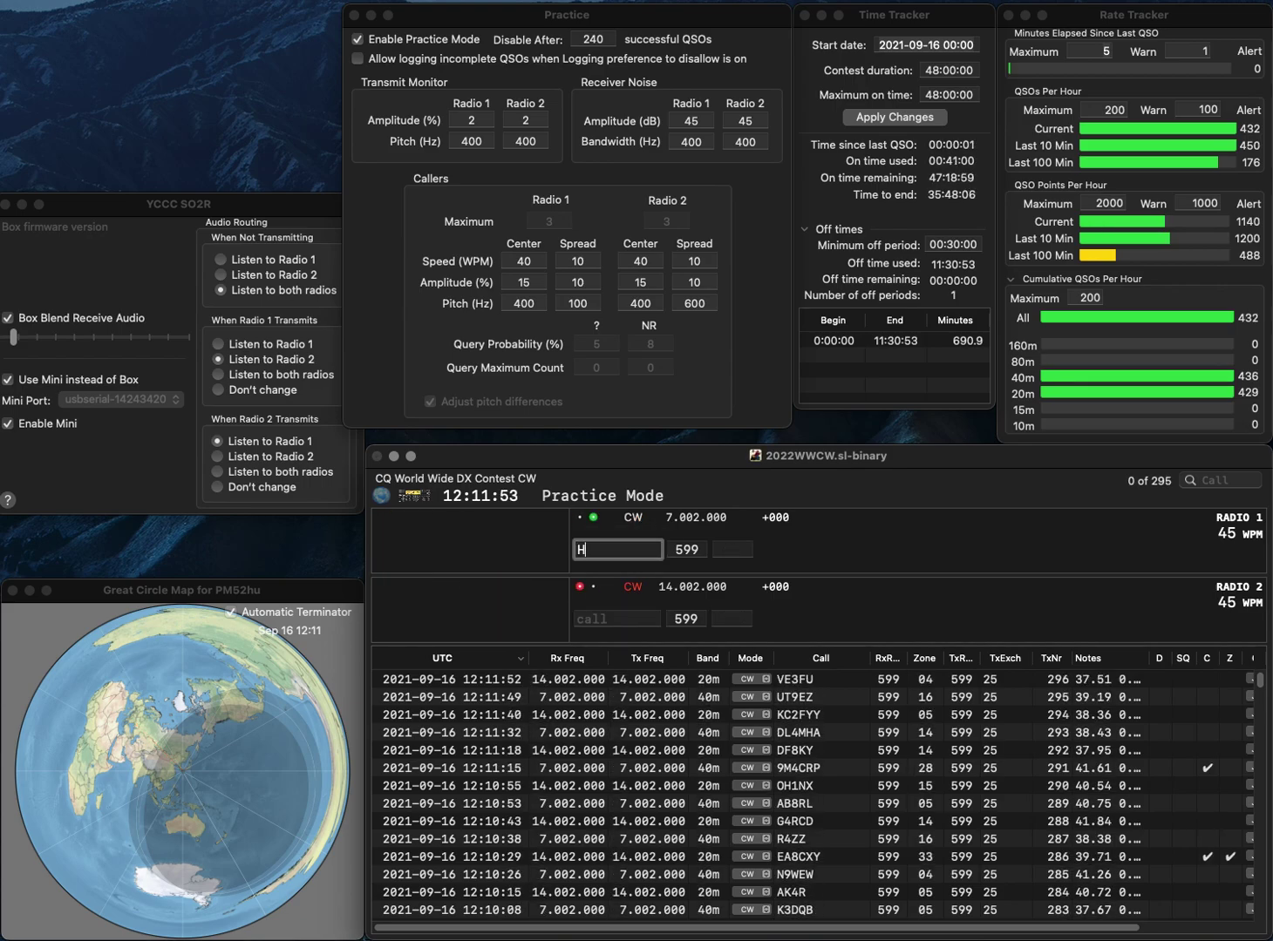
text(9)
key(Return)
text(OH7ST)
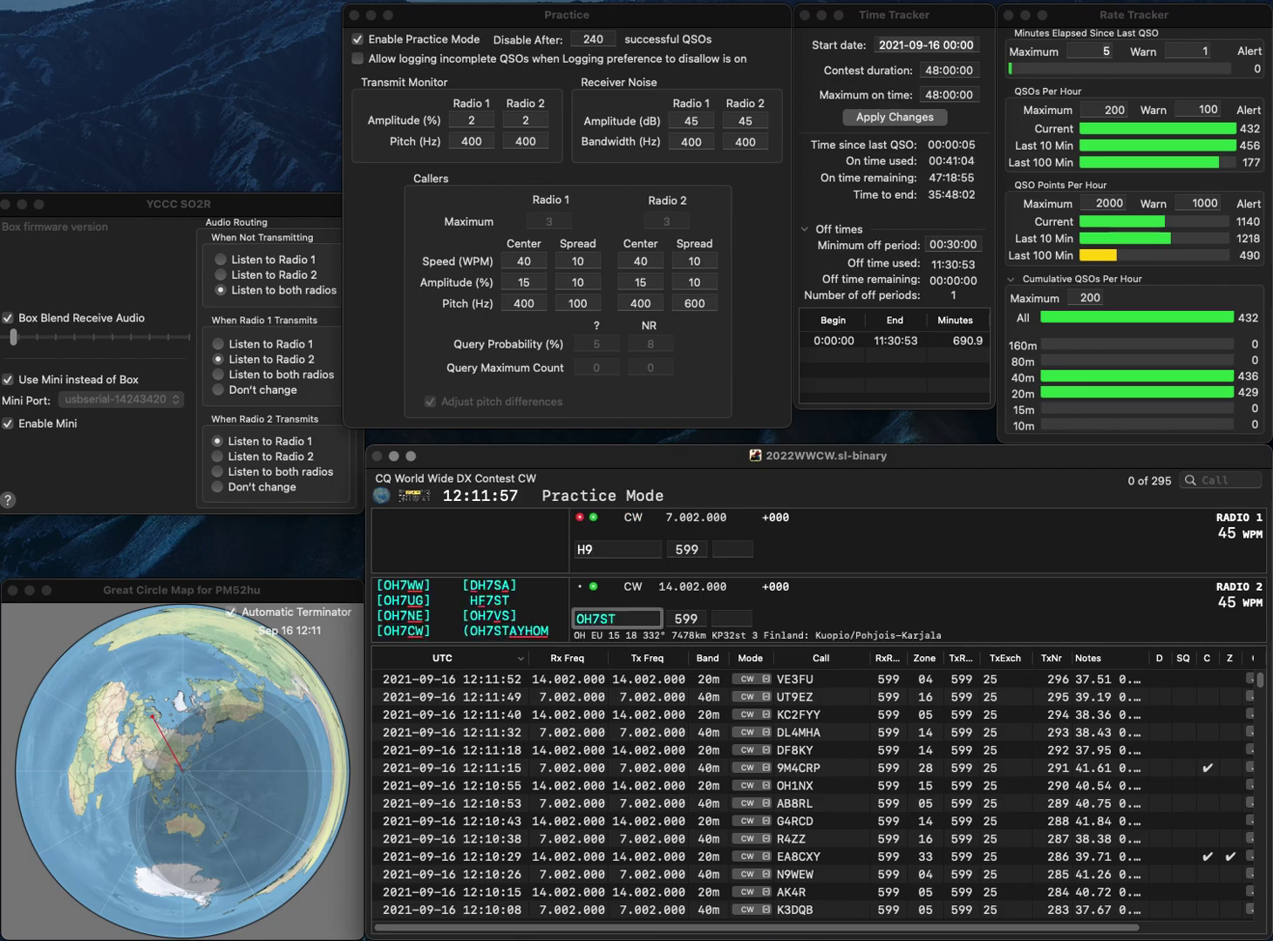
text(AYHOME)
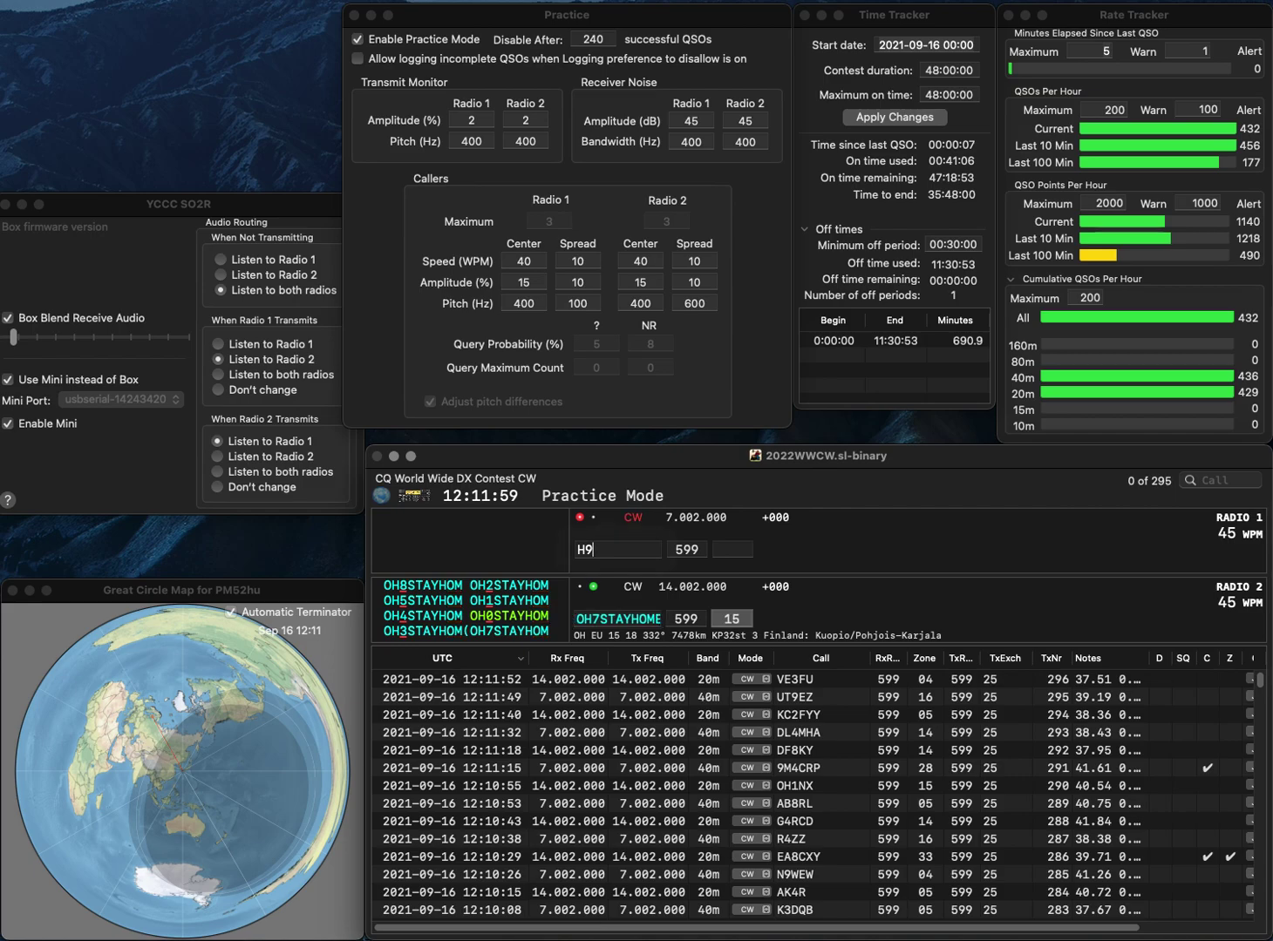
key(Return)
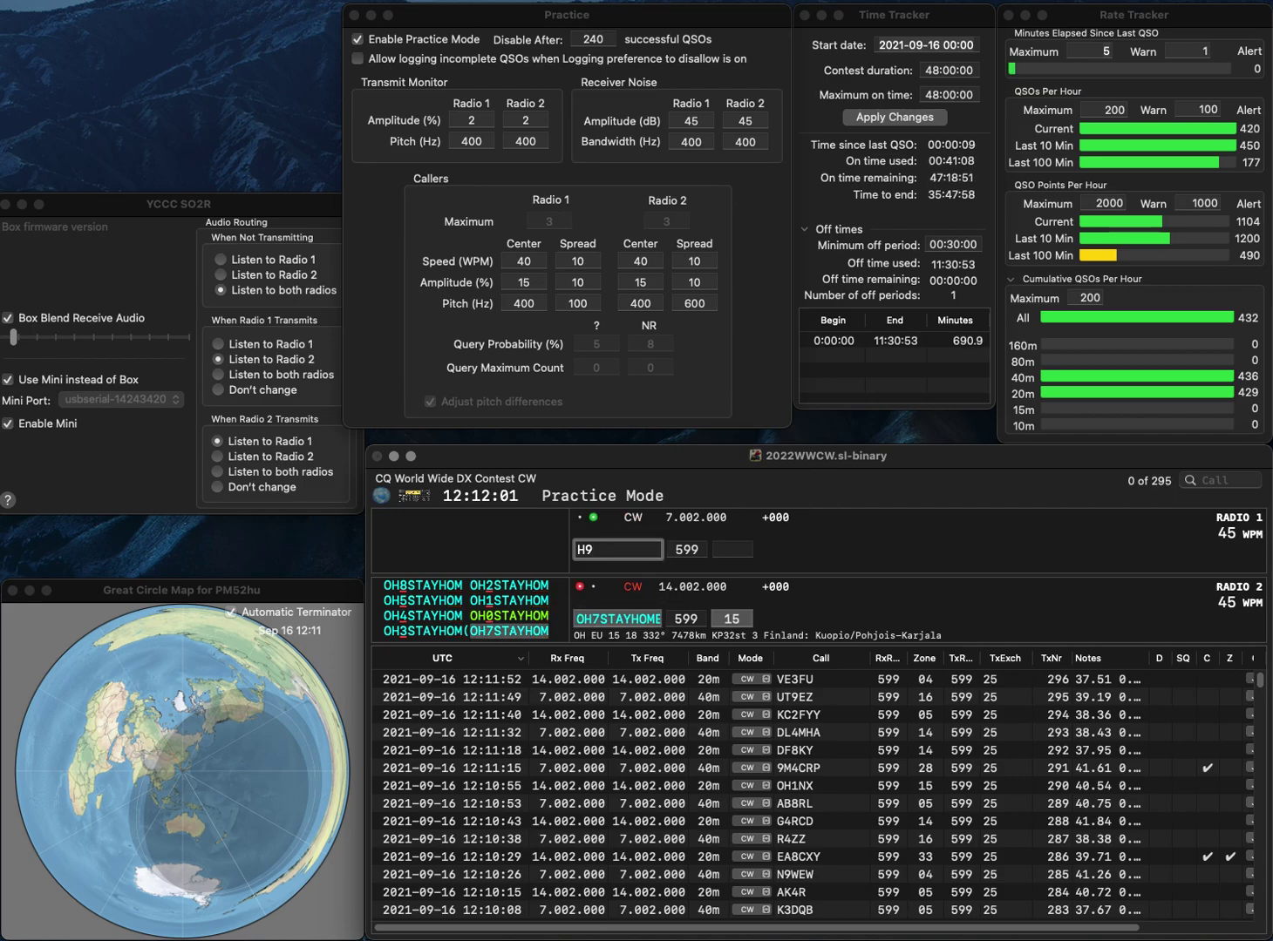
key(BackSpace)
text(V9GPV)
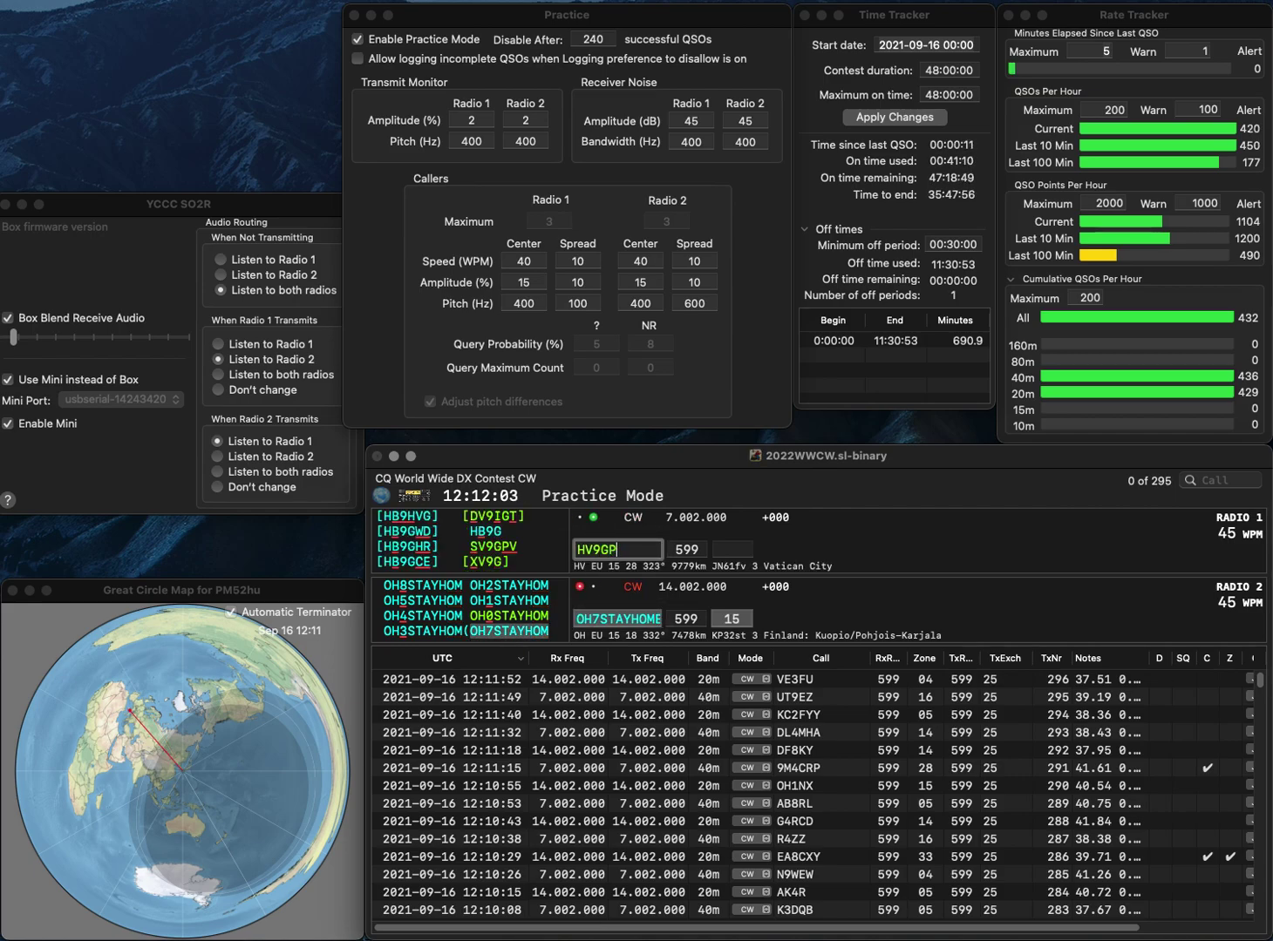
key(Left)
key(Left)
key(Left)
key(Left)
key(Left)
key(BackSpace)
text(S)
key(Return)
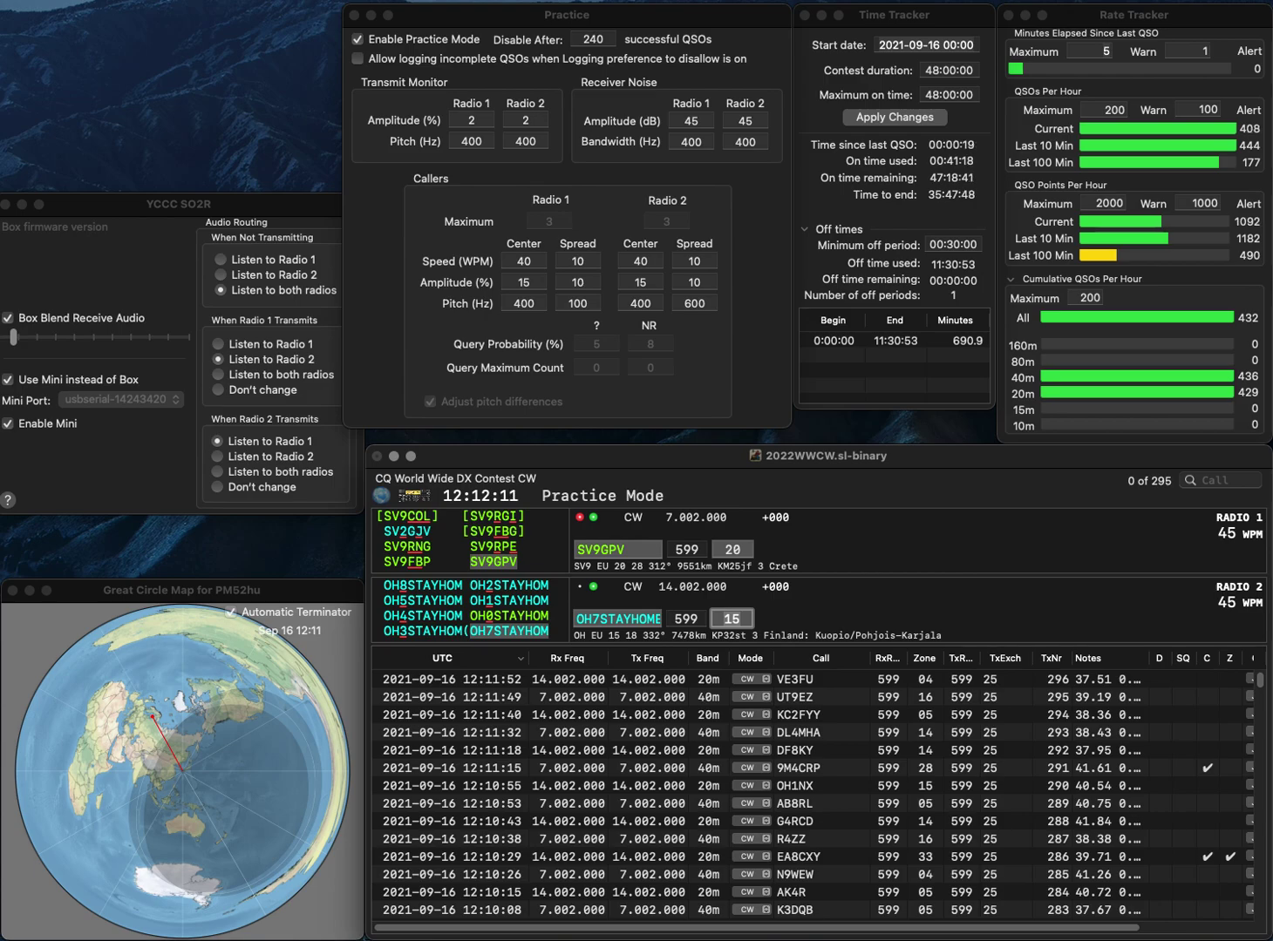
key(Return)
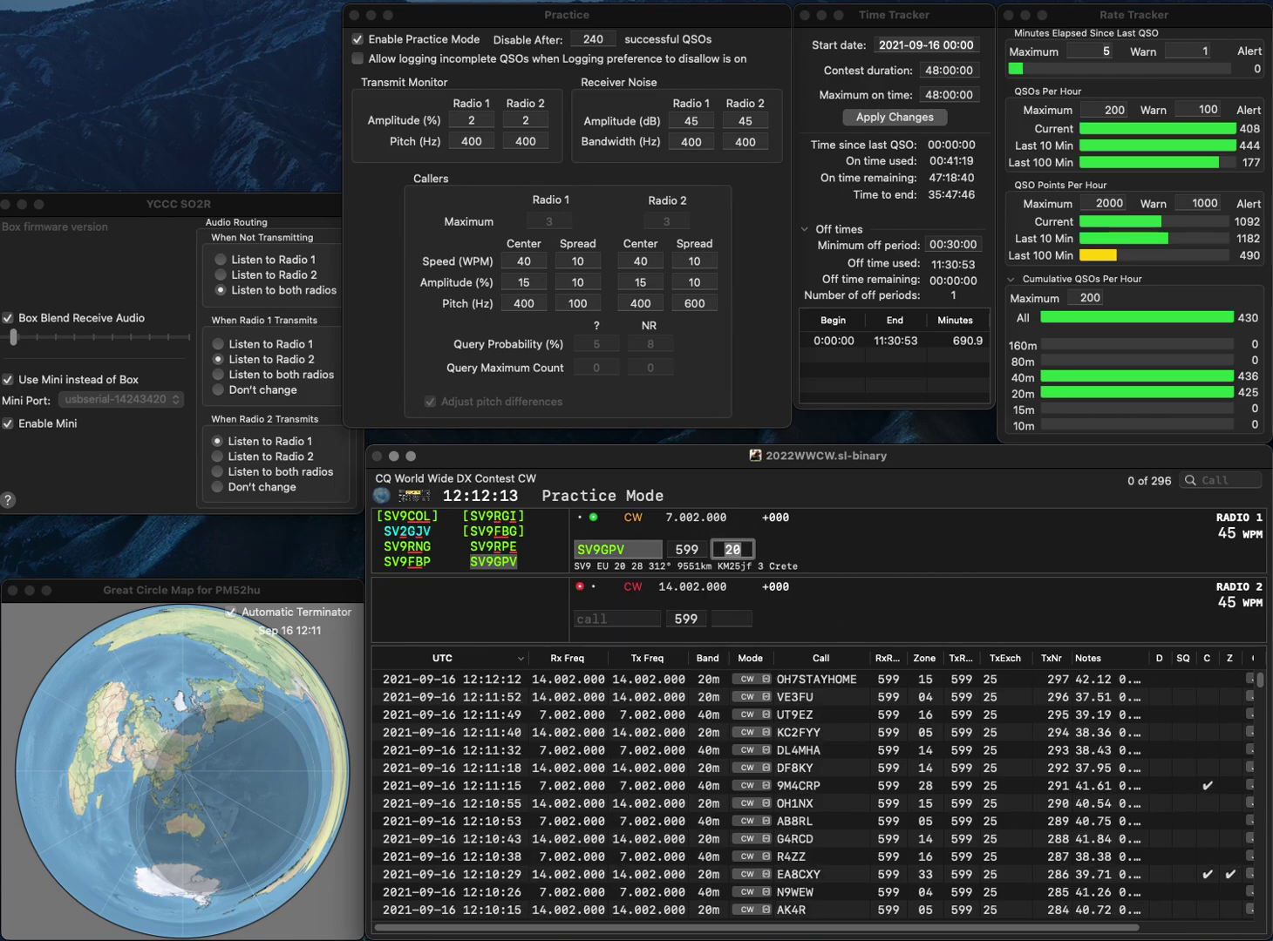
key(Return)
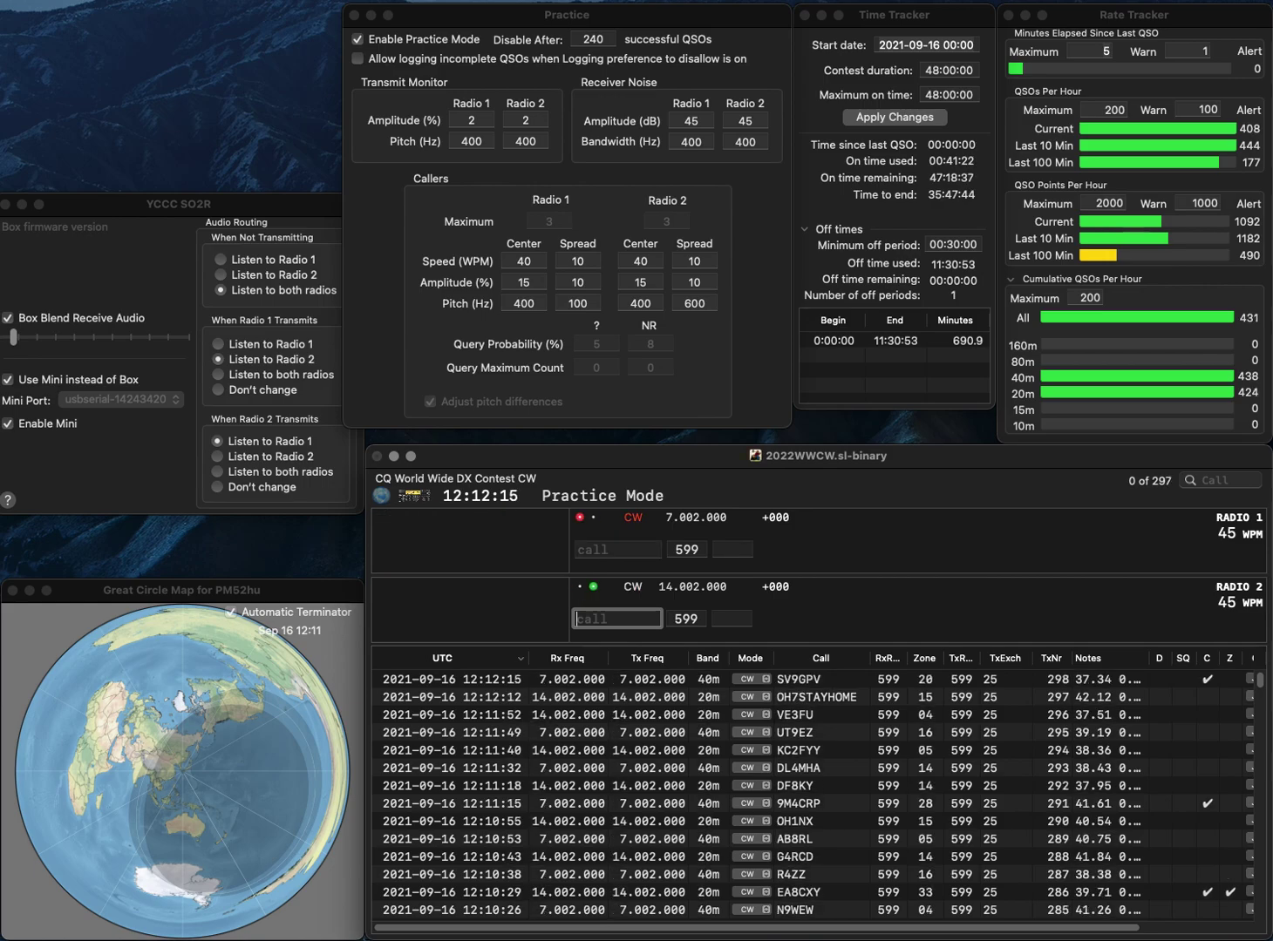
Answer YL3GAZ on Radio 2 and KA4GFY on Radio 1, logging them with zones 15 and 05.
text(YL3GAZ)
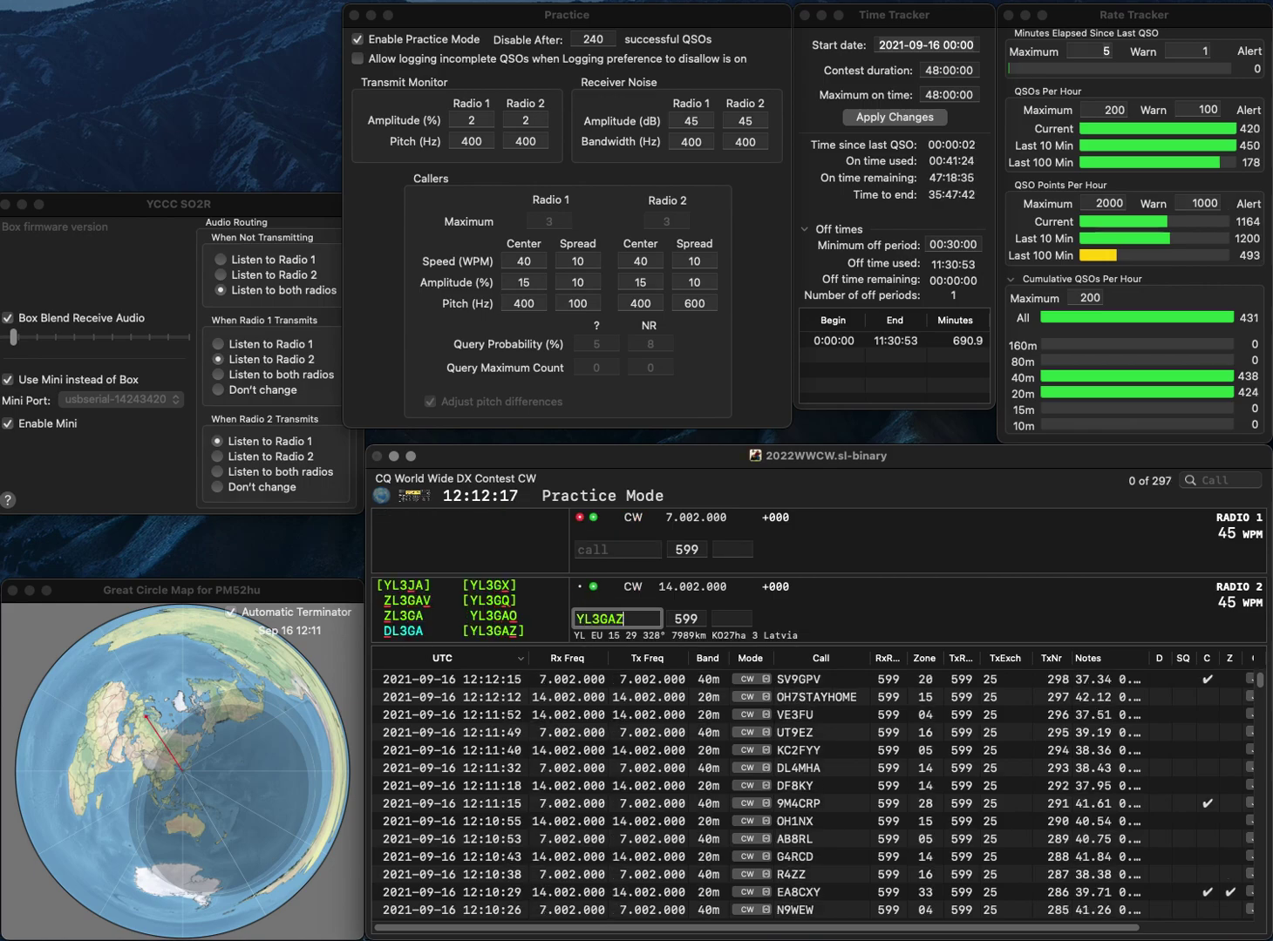
key(Return)
text(4GFY)
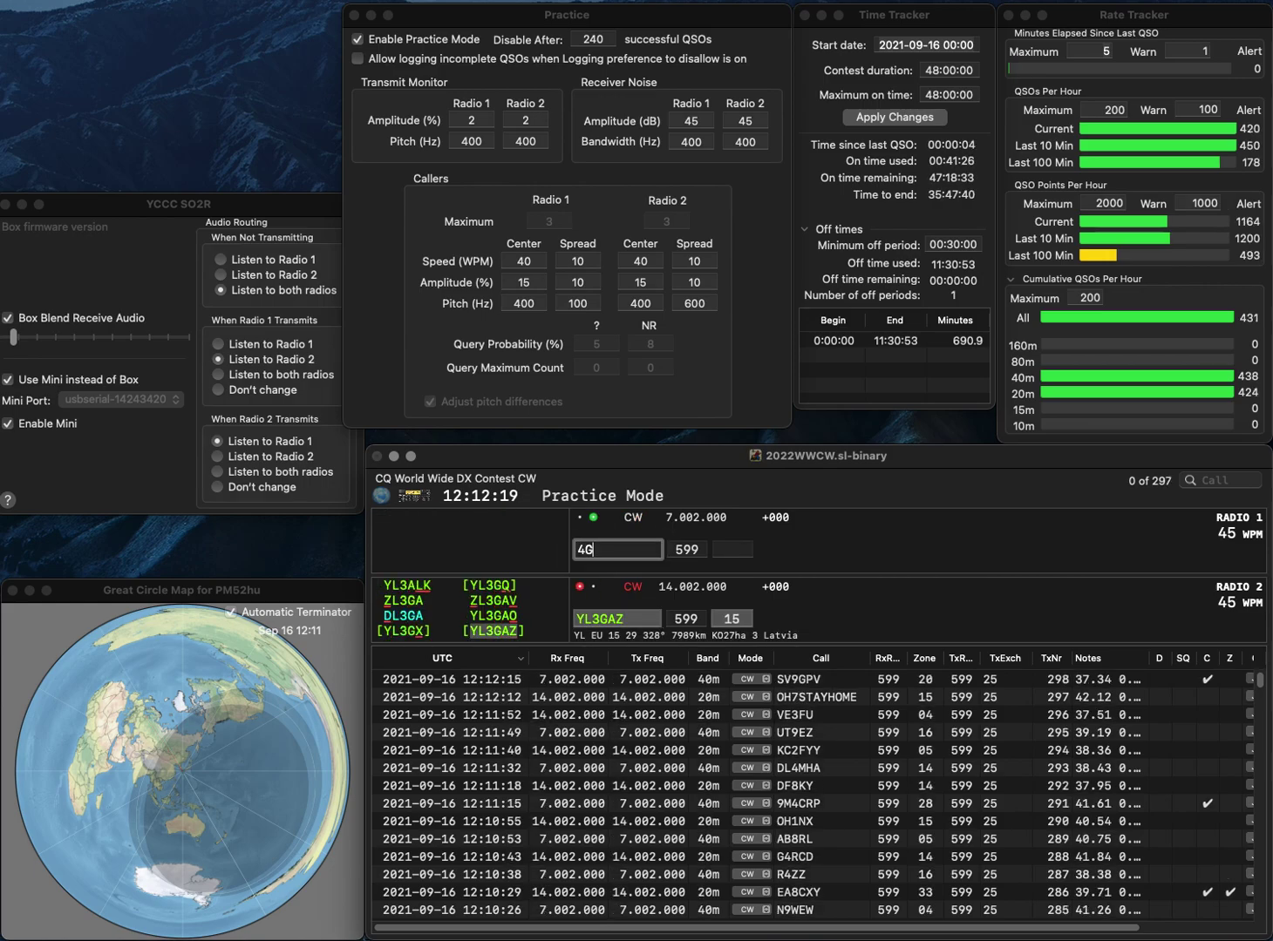
key(Home)
text(KA)
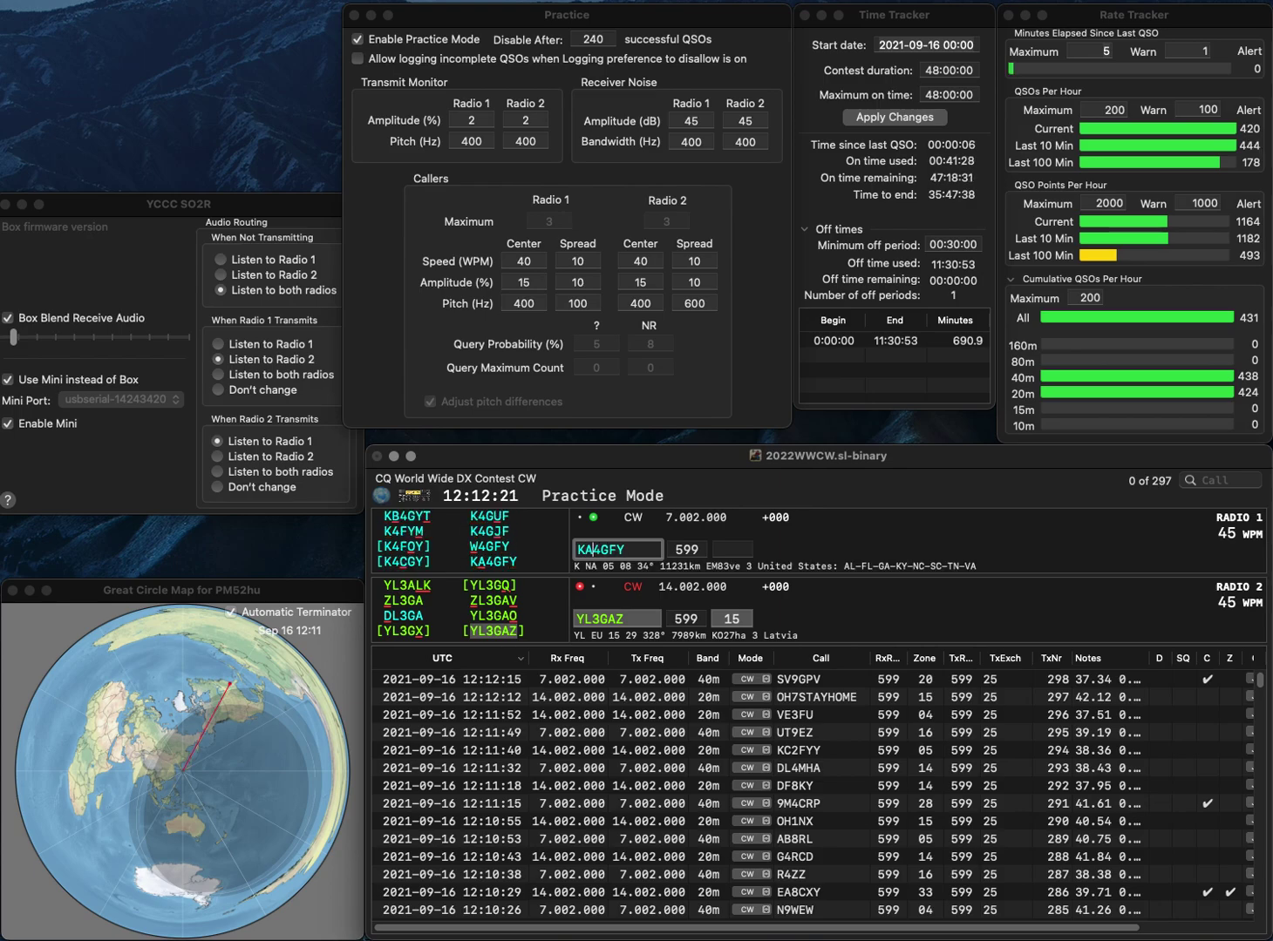
key(Return)
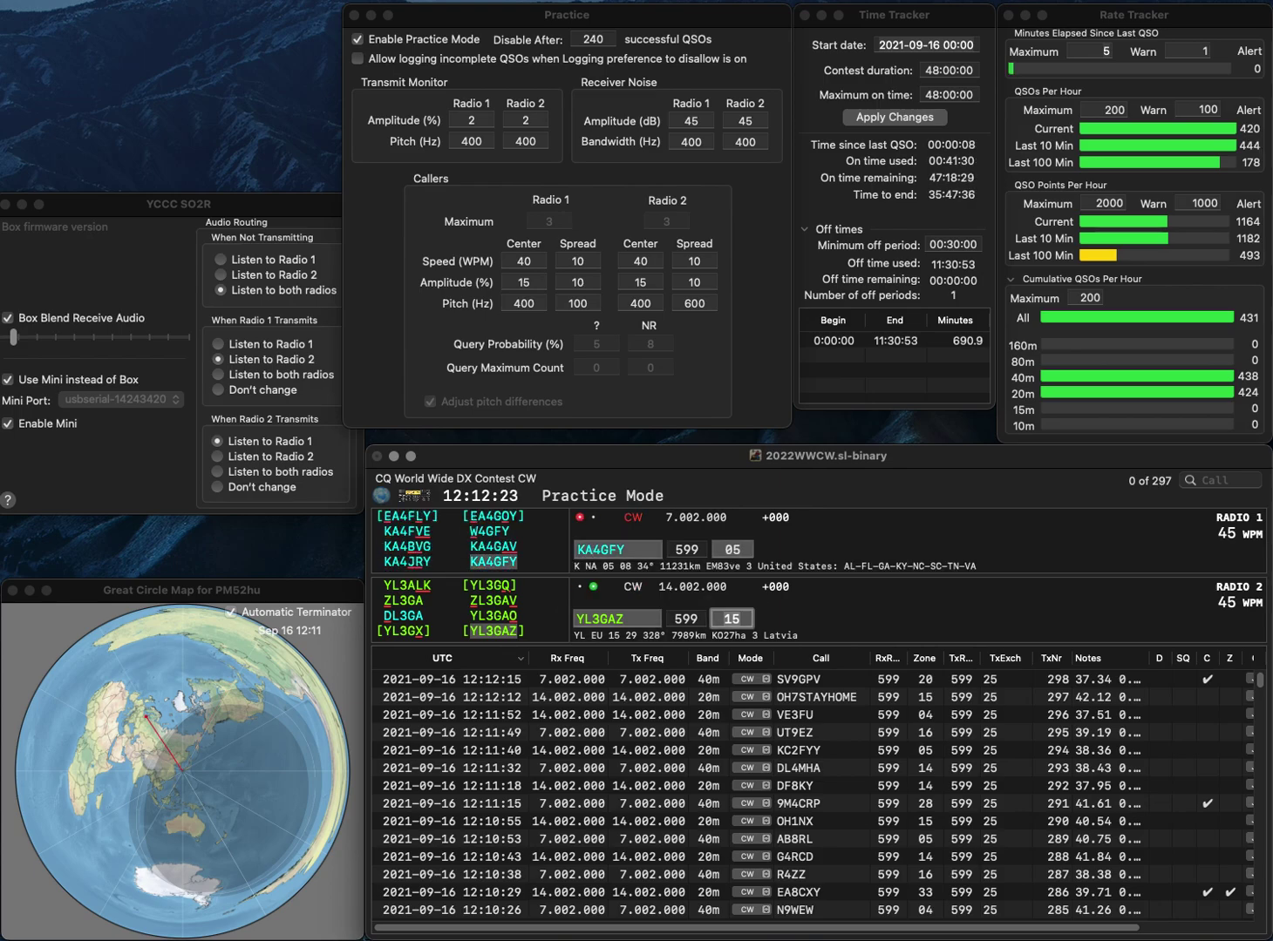
key(Return)
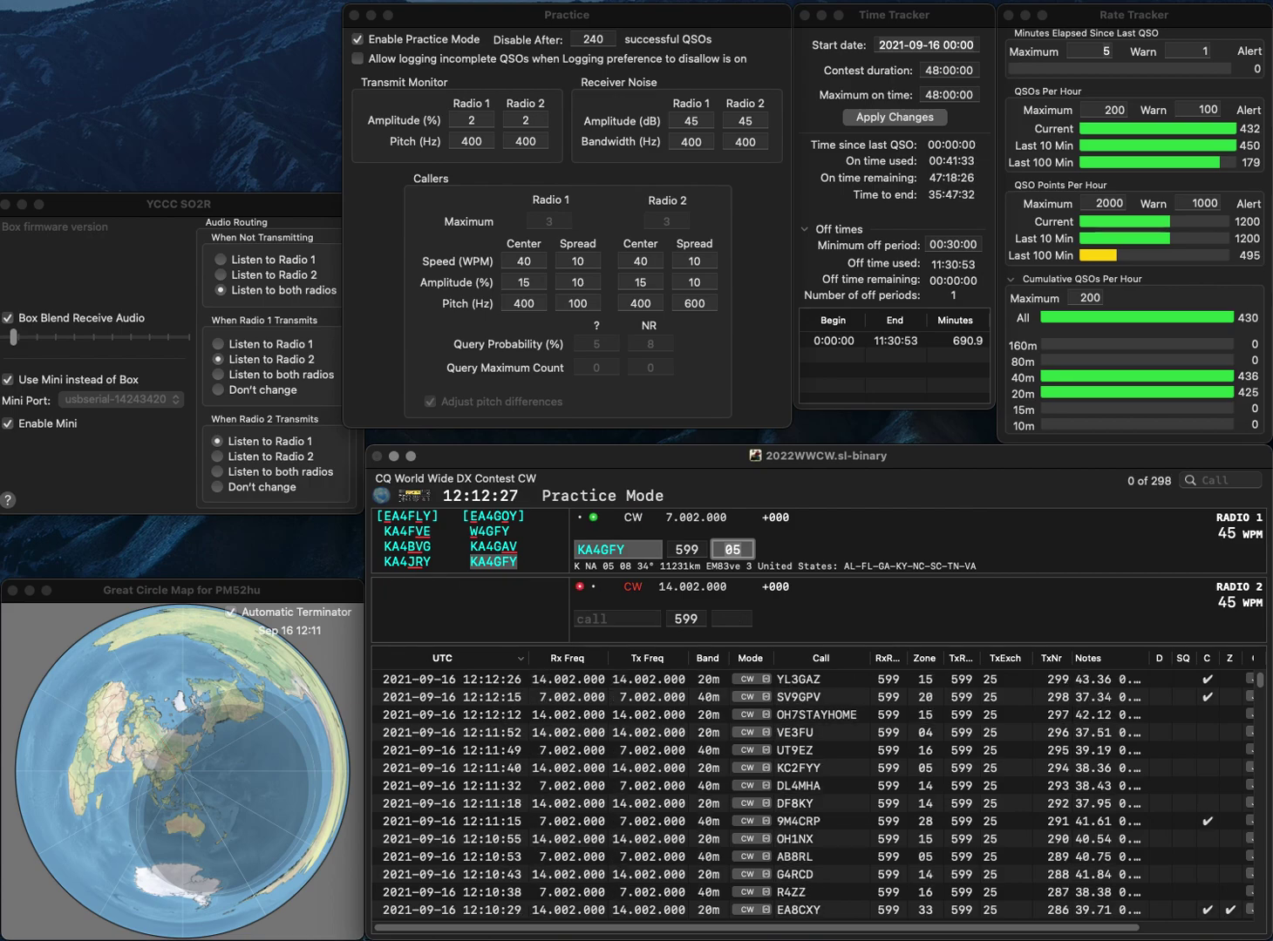
key(Return)
text(VE3YV)
key(Return)
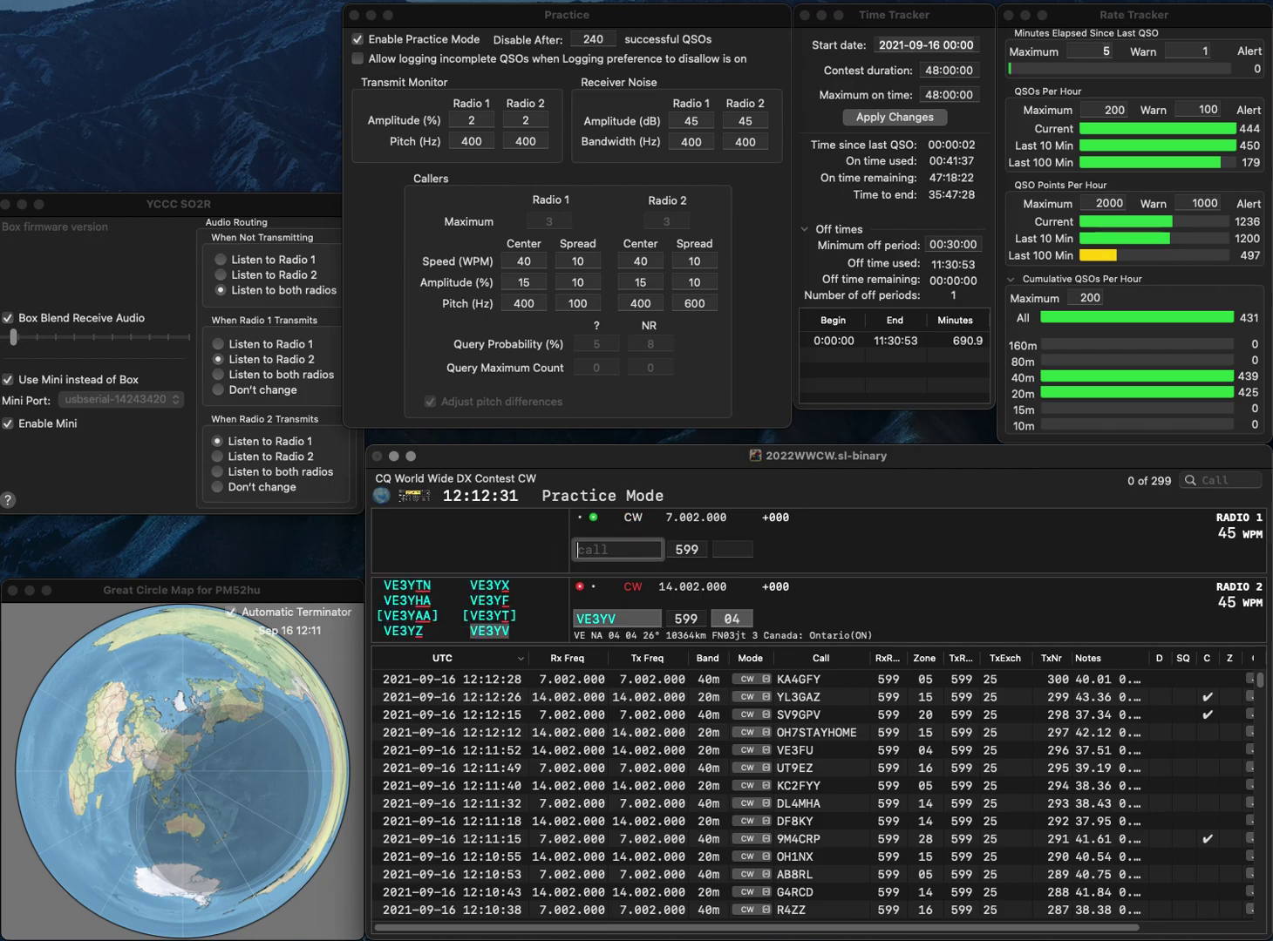
text(DC3PH)
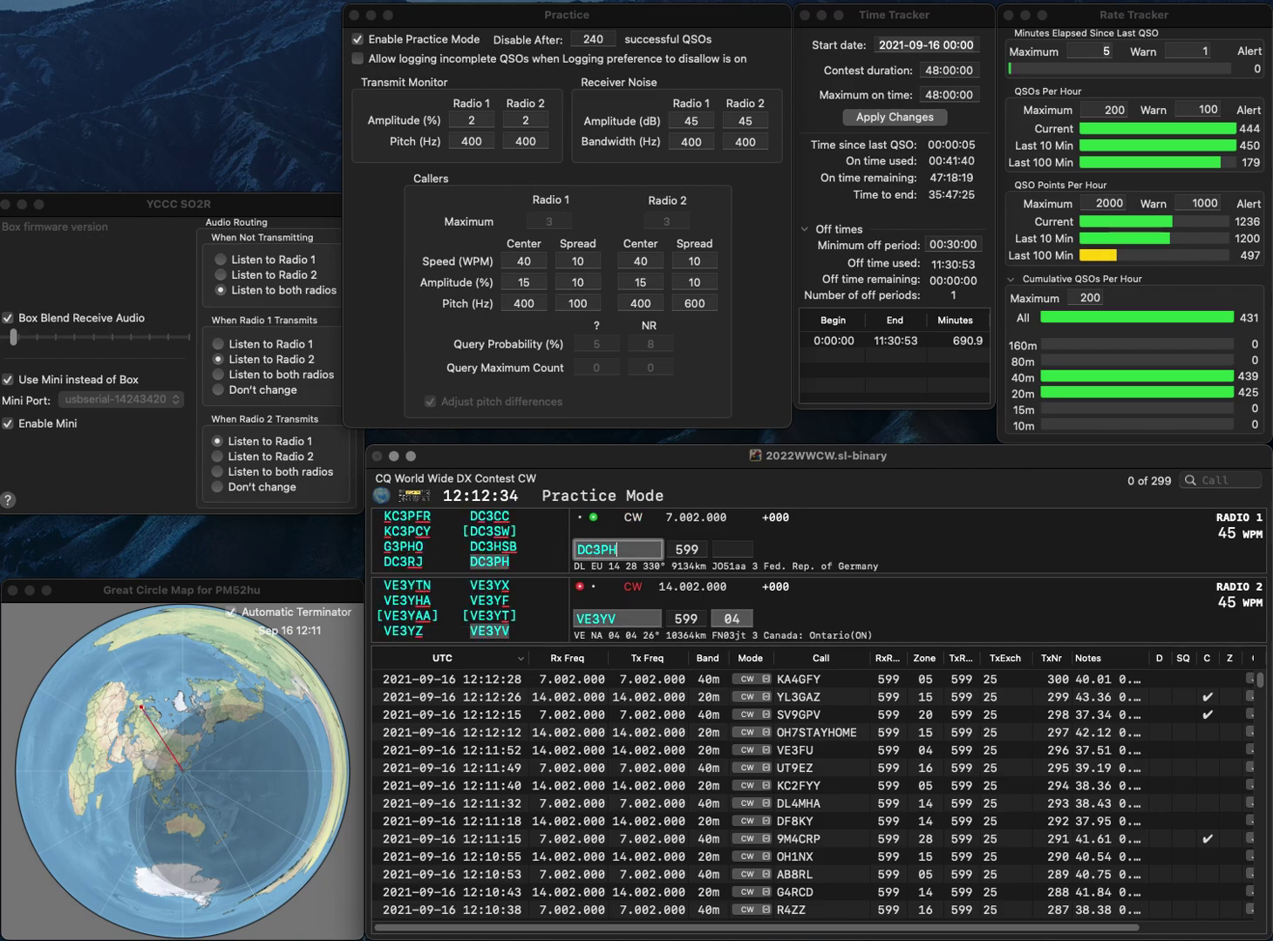
key(Return)
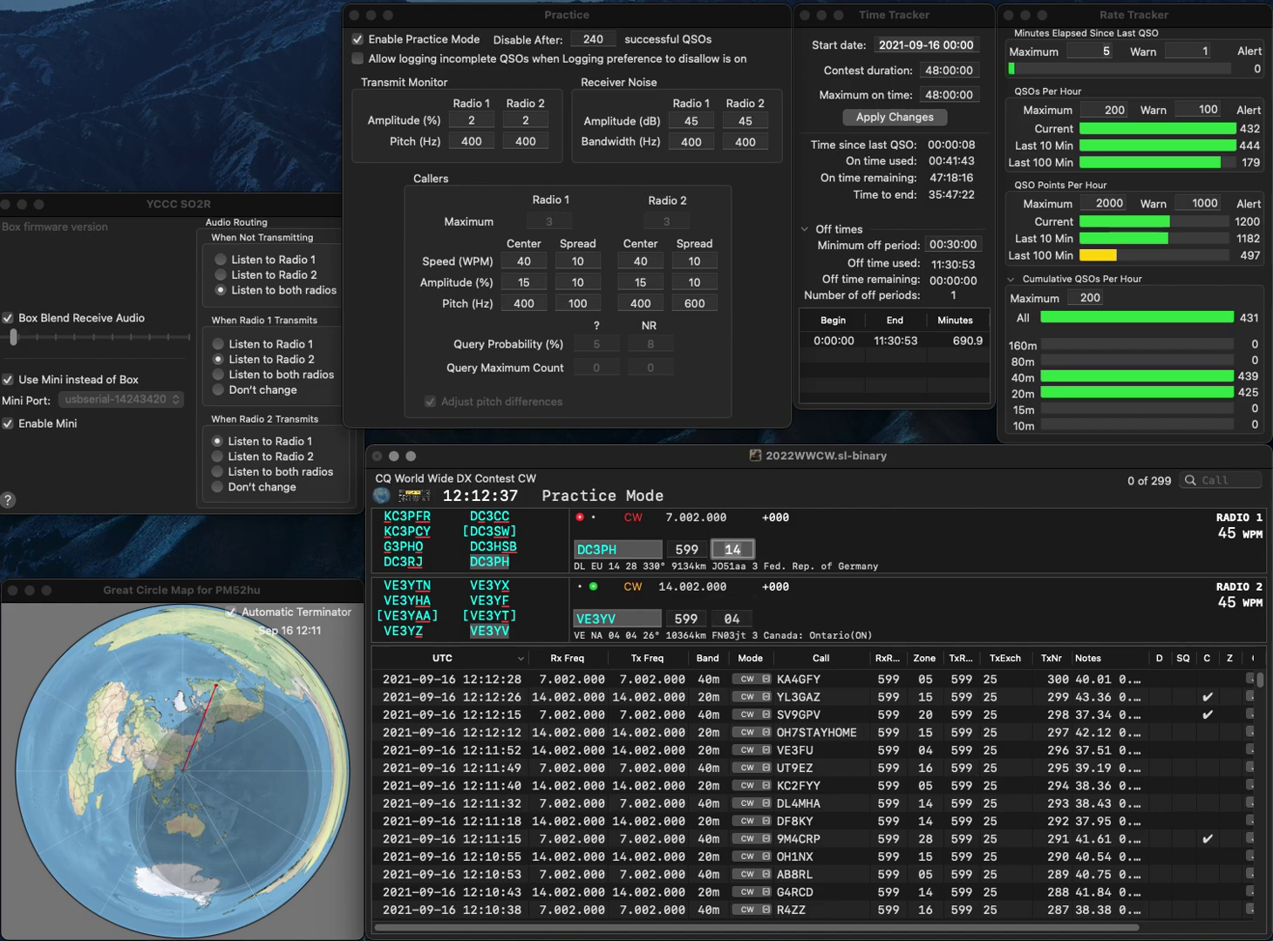
key(Return)
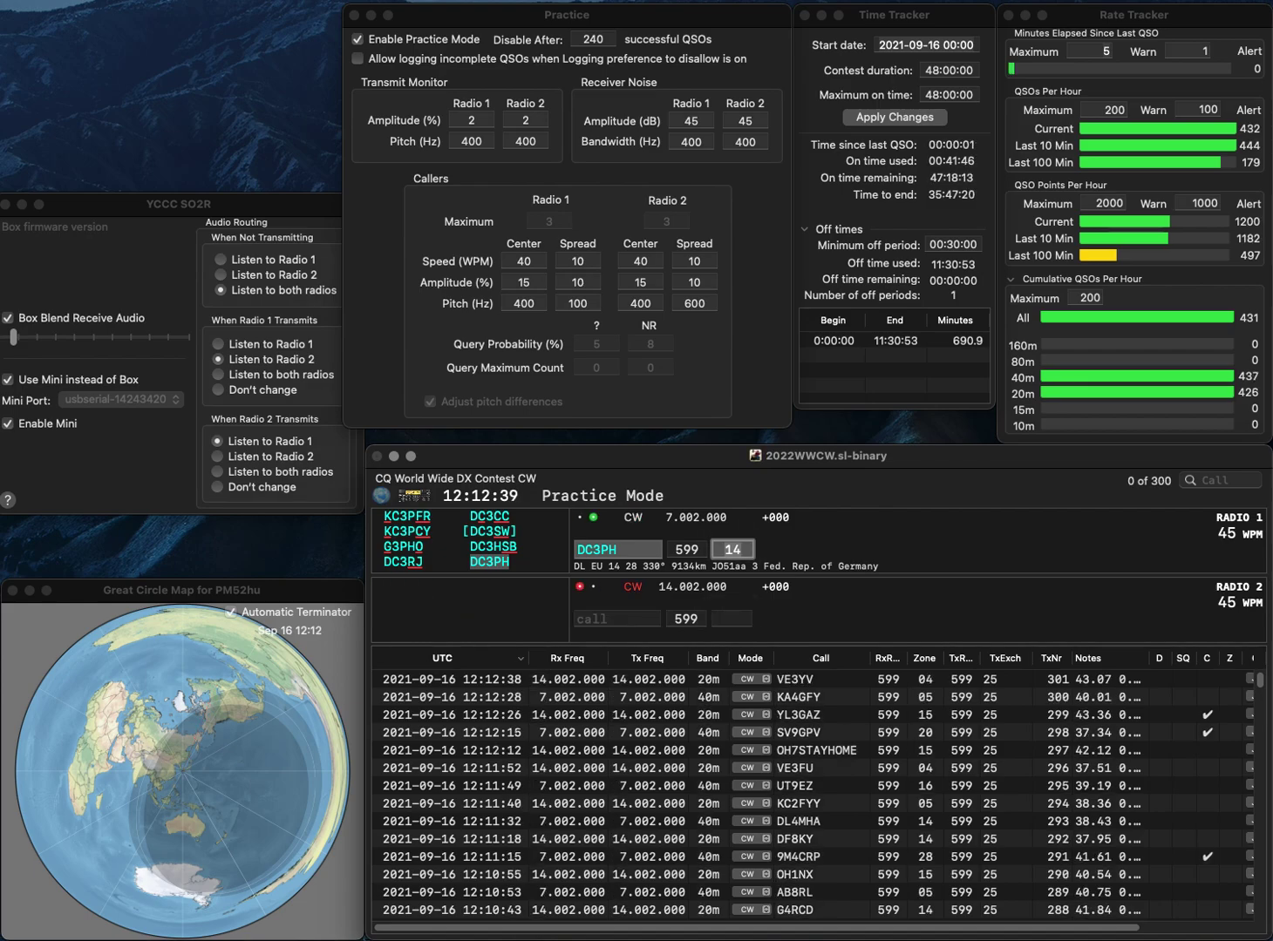
key(Return)
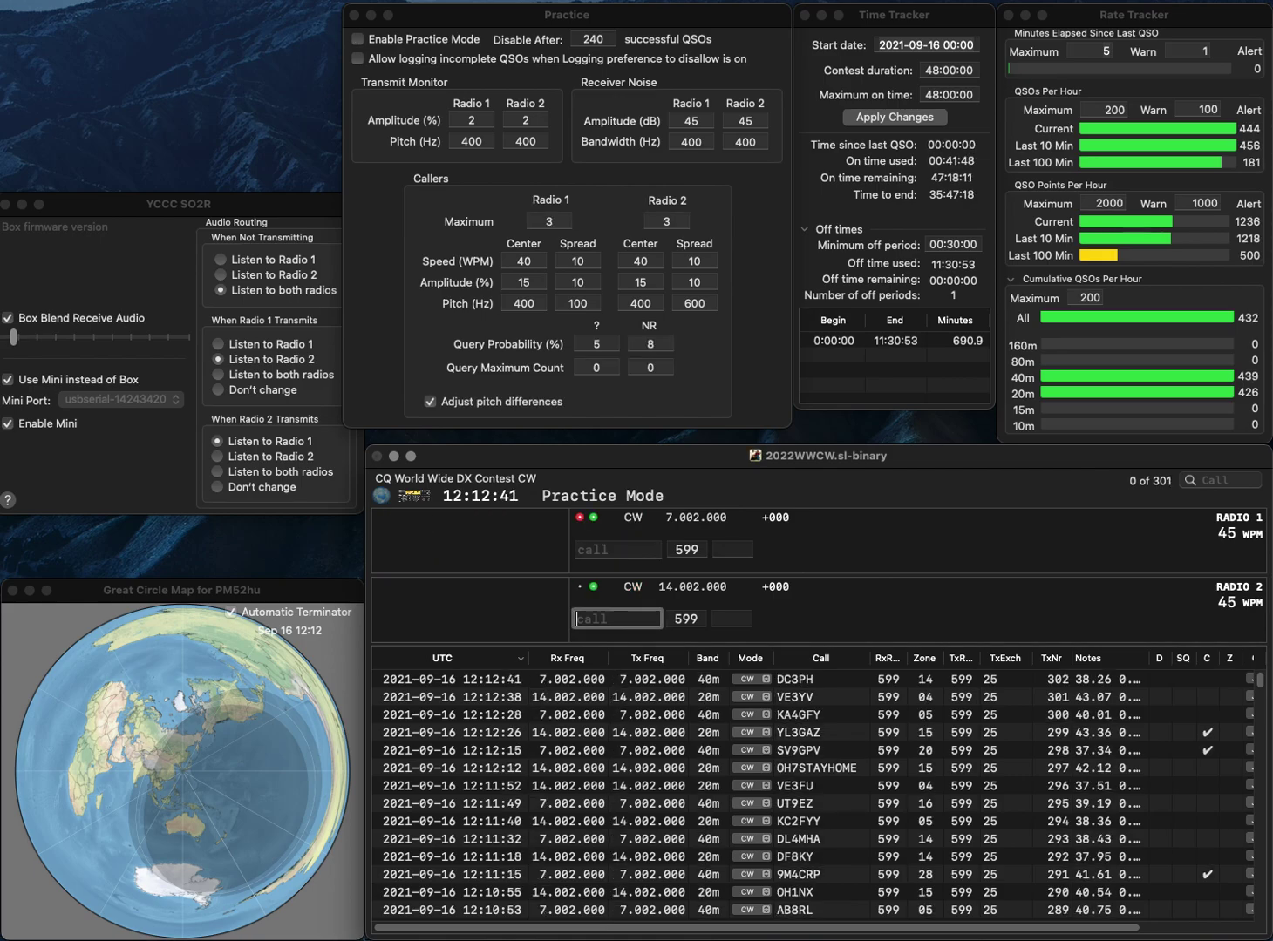